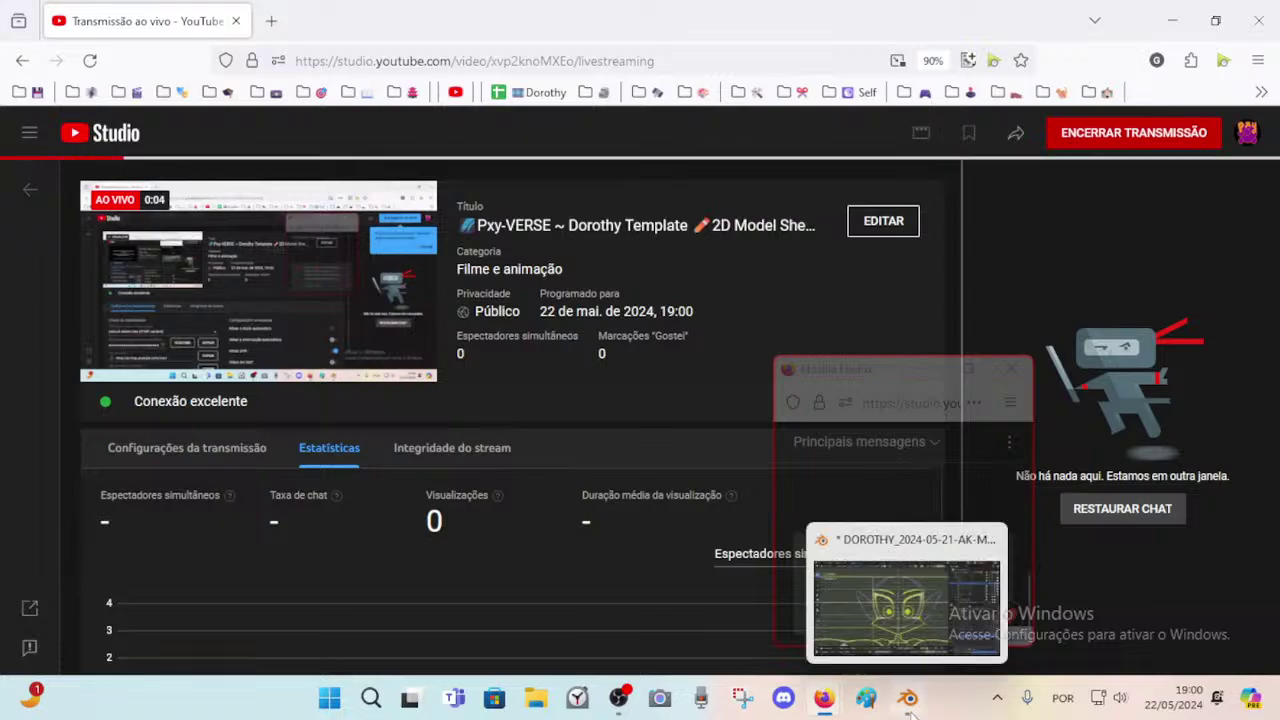
Switch to Blender and examine the Dorothy model sheet in front view, from the face and head guides down the body.
{"action": "left_click", "coordinate": [907, 698]}
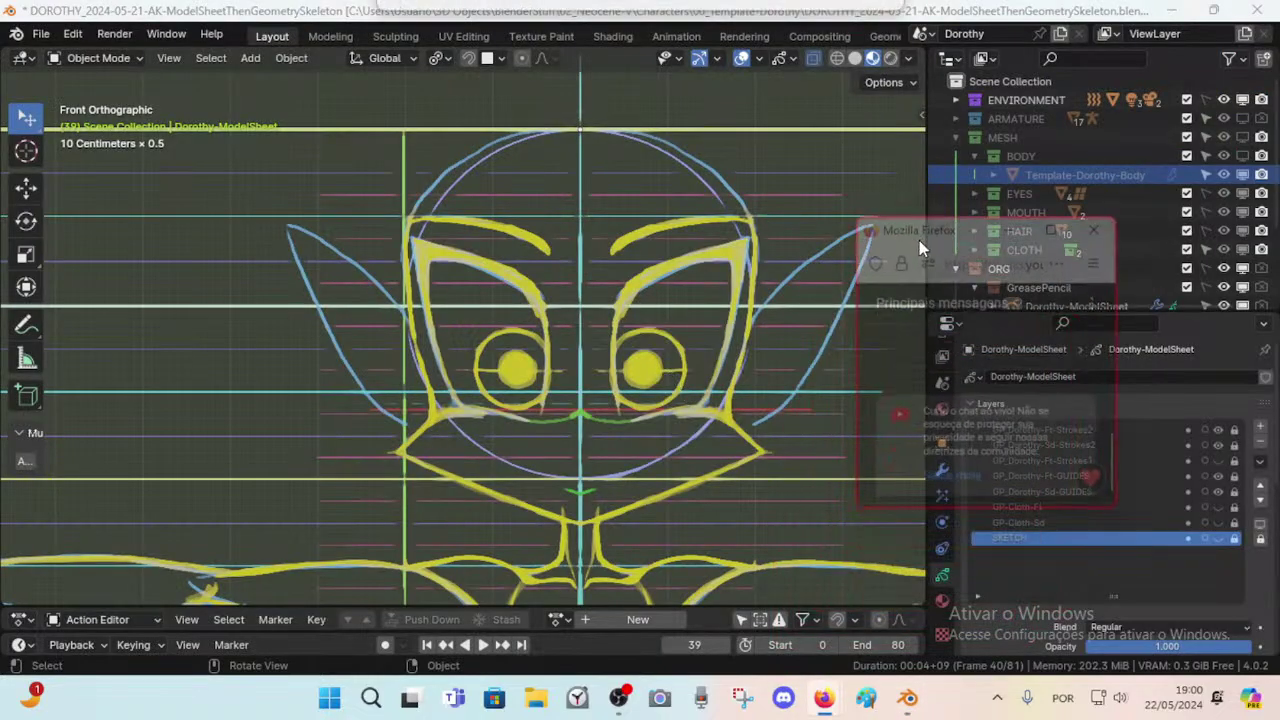
{"action": "middle_click_drag", "start_coordinate": [730, 378], "coordinate": [632, 348], "text": "shift"}
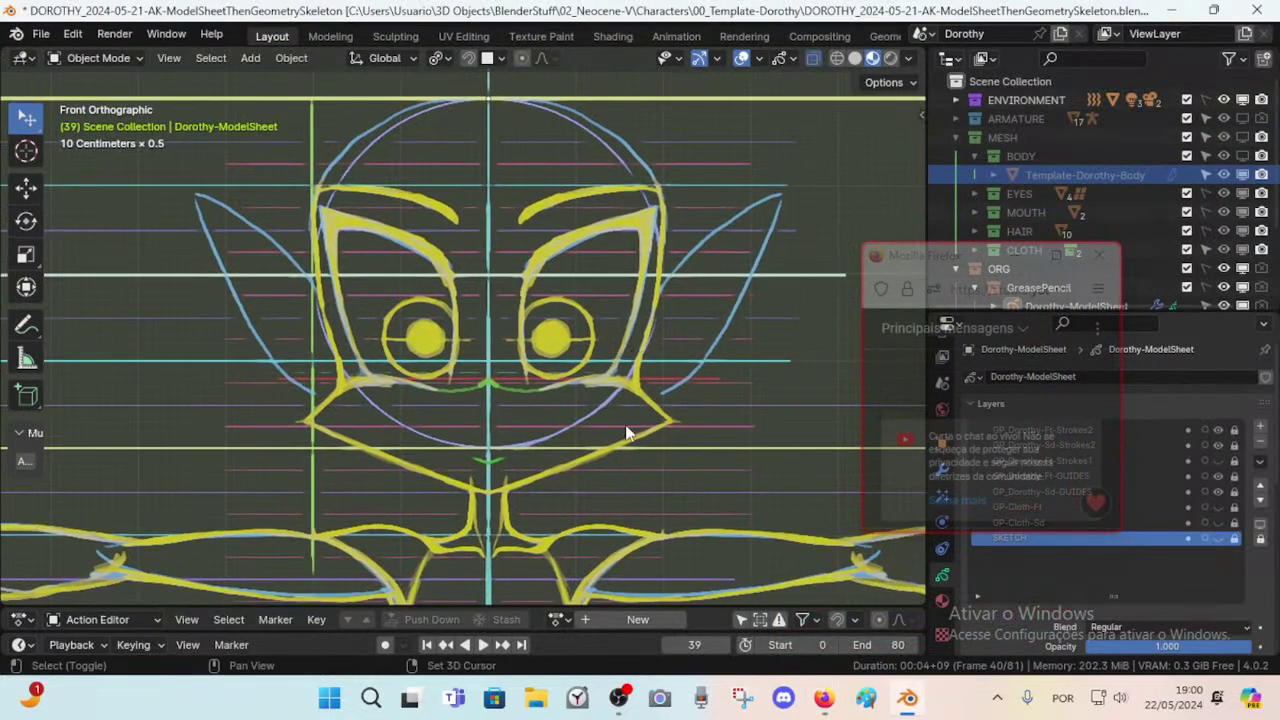
{"action": "scroll", "coordinate": [629, 431], "scroll_direction": "down", "scroll_amount": 5}
{"action": "middle_click_drag", "start_coordinate": [629, 431], "coordinate": [626, 374], "text": "shift"}
{"action": "scroll", "coordinate": [613, 372], "scroll_direction": "up", "scroll_amount": 4}
{"action": "scroll", "coordinate": [613, 372], "scroll_direction": "up", "scroll_amount": 1}
{"action": "scroll", "coordinate": [613, 372], "scroll_direction": "down", "scroll_amount": 1}
{"action": "scroll", "coordinate": [613, 368], "scroll_direction": "down", "scroll_amount": 4}
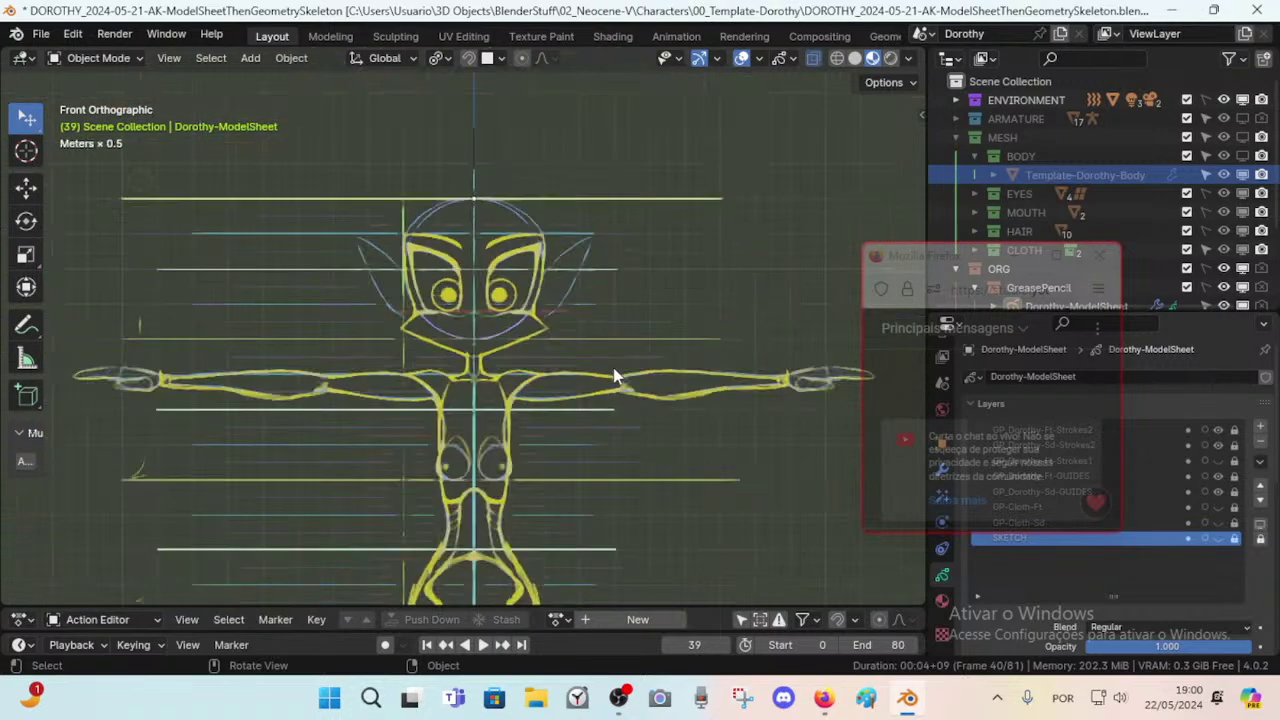
{"action": "scroll", "coordinate": [613, 368], "scroll_direction": "up", "scroll_amount": 6}
{"action": "middle_click_drag", "start_coordinate": [590, 305], "coordinate": [587, 448], "text": "shift"}
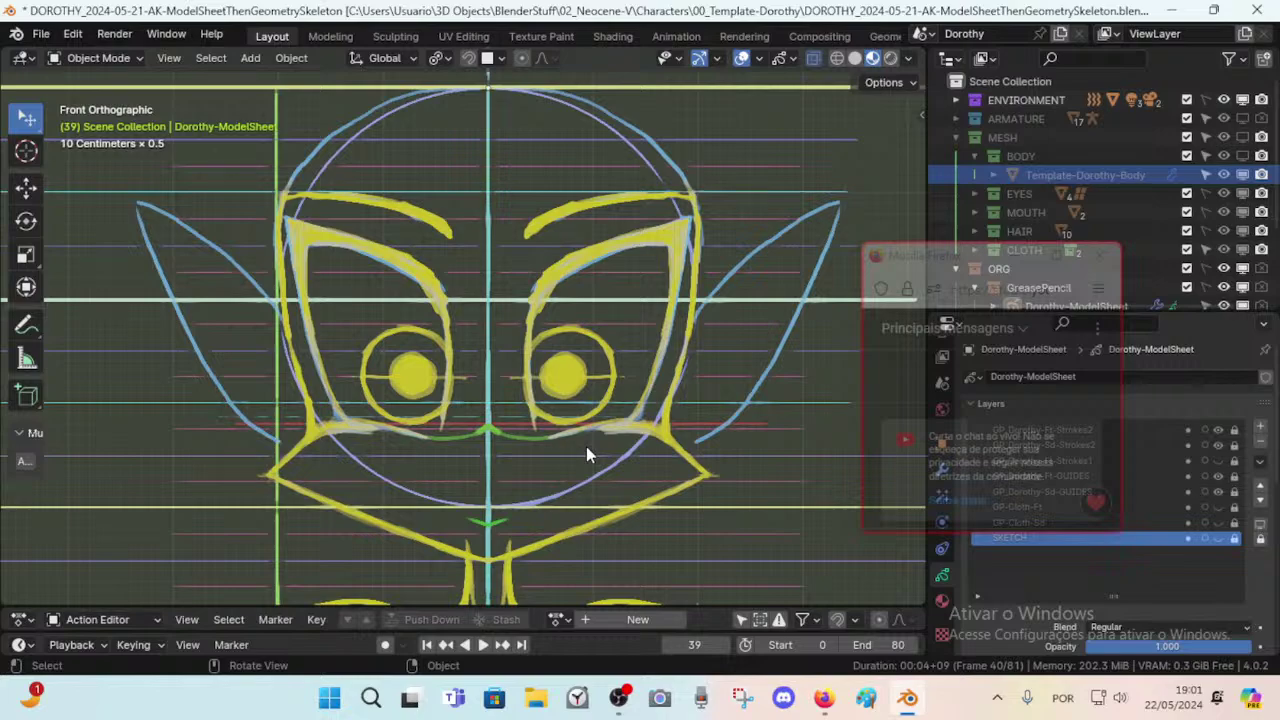
{"action": "scroll", "coordinate": [586, 446], "scroll_direction": "down", "scroll_amount": 7}
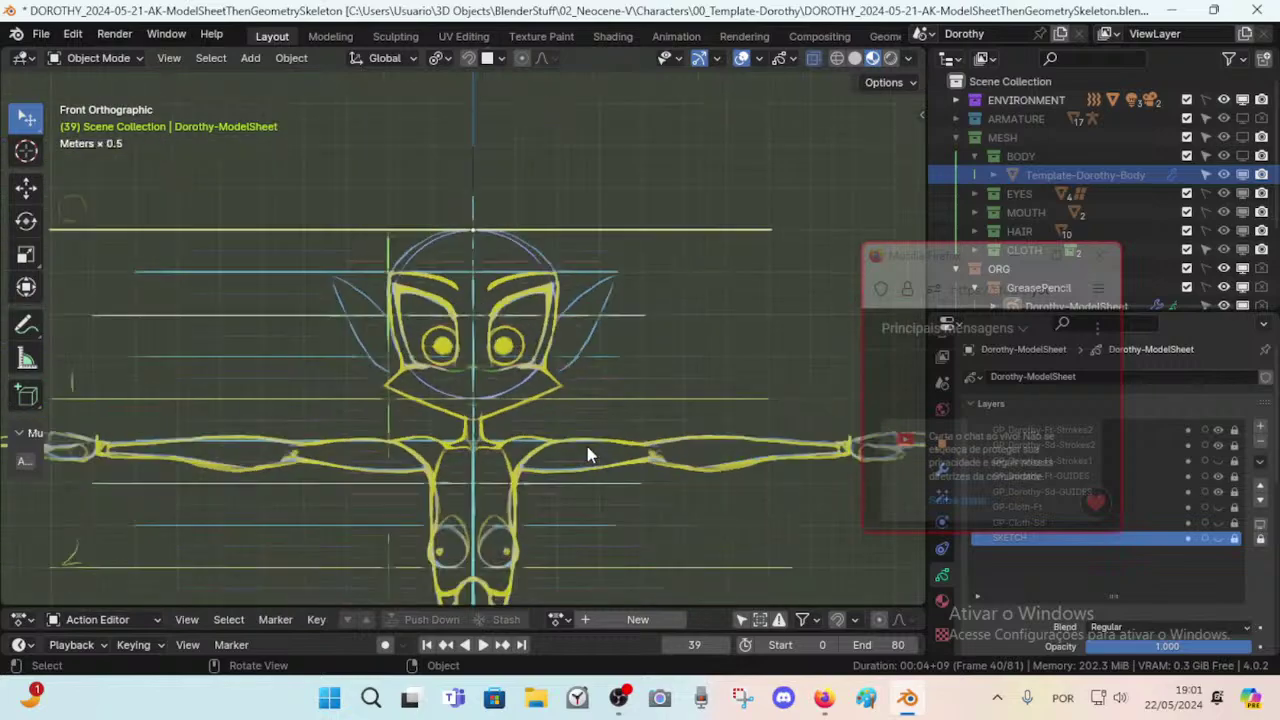
{"action": "middle_click_drag", "start_coordinate": [575, 540], "coordinate": [551, 328], "text": "shift"}
{"action": "middle_click_drag", "start_coordinate": [553, 480], "coordinate": [553, 290], "text": "shift"}
{"action": "middle_click_drag", "start_coordinate": [555, 338], "coordinate": [560, 400], "text": "shift"}
{"action": "mouse_move", "coordinate": [533, 269]}
{"action": "middle_mouse_down", "text": "shift"}
{"action": "mouse_move", "coordinate": [530, 466]}
{"action": "mouse_move", "coordinate": [536, 392]}
{"action": "middle_mouse_up", "text": "shift"}
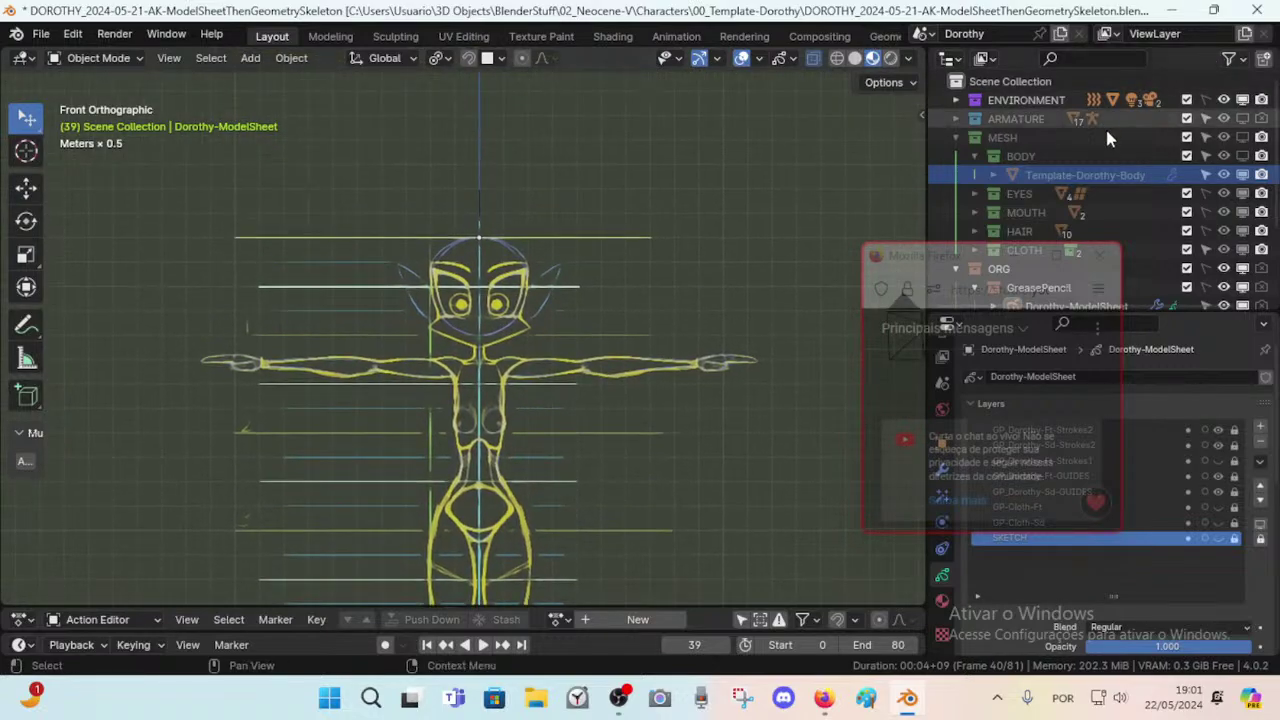
Move the live-chat window off the outliner and show the MESH collection, including BODY, in the viewport.
{"action": "left_click_drag", "start_coordinate": [940, 256], "coordinate": [762, 305]}
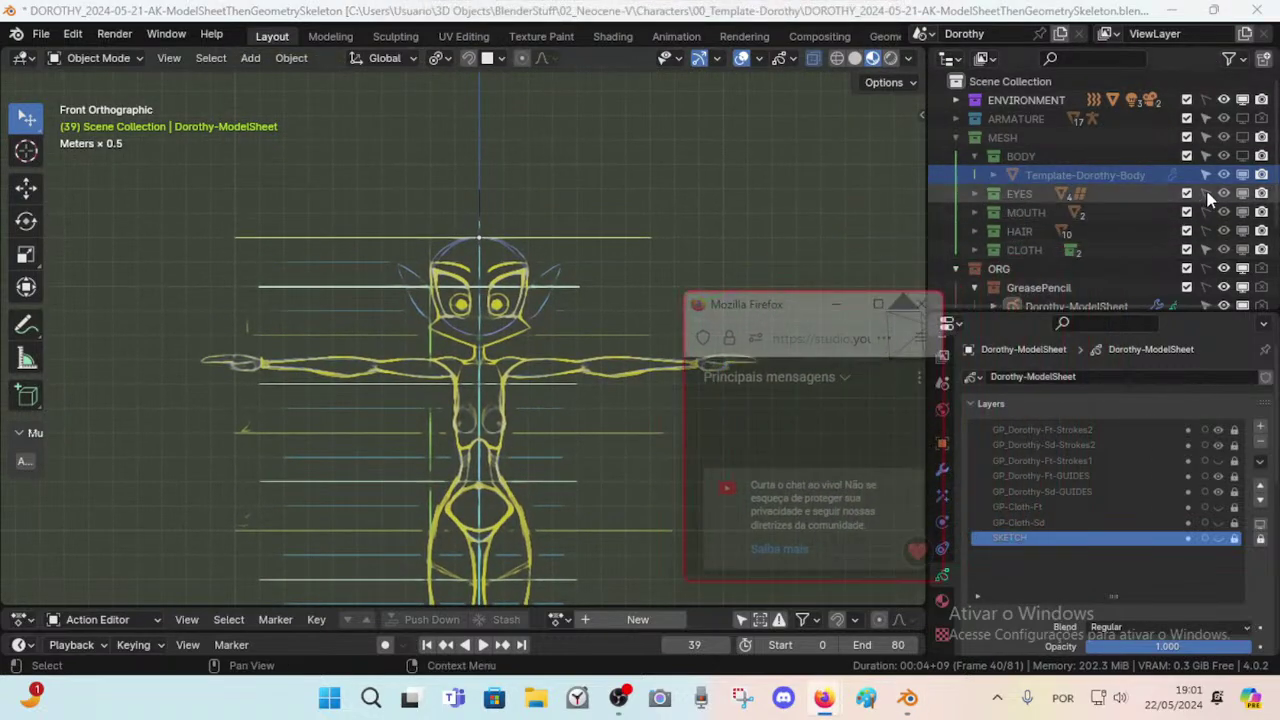
{"action": "left_click", "coordinate": [1242, 139]}
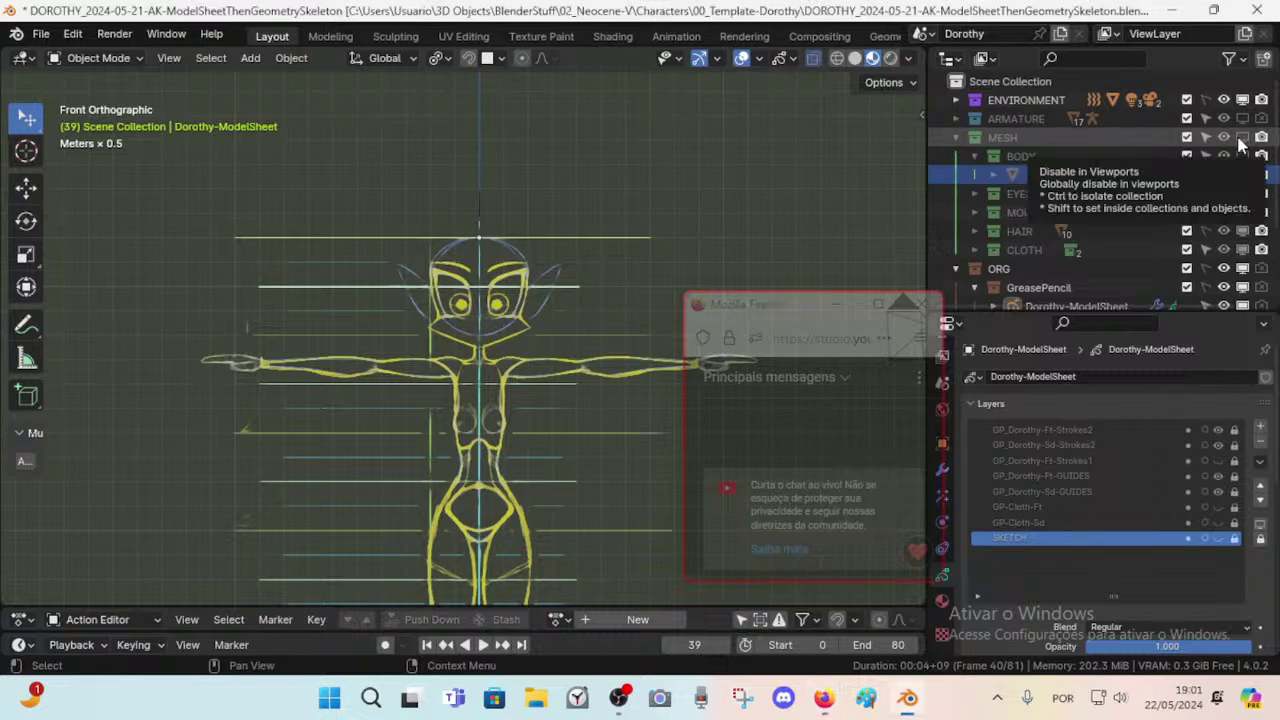
{"action": "left_click", "coordinate": [1242, 139]}
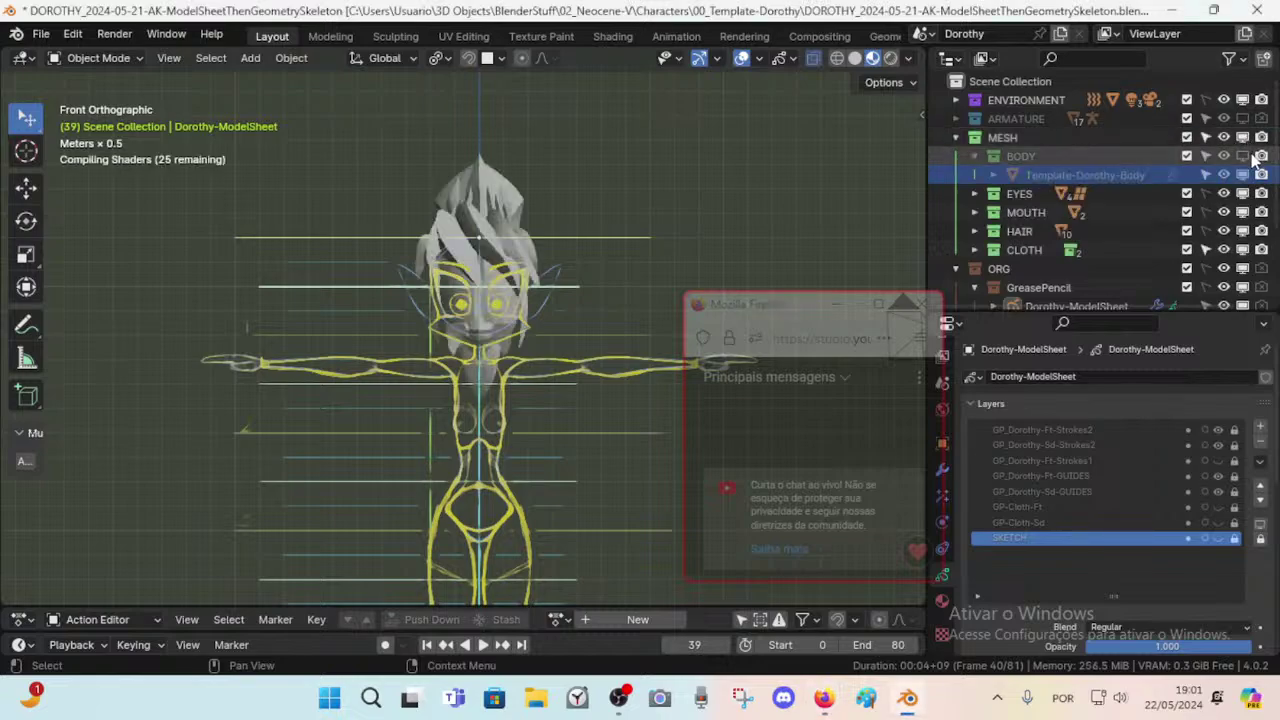
{"action": "middle_click_drag", "start_coordinate": [720, 289], "coordinate": [514, 408]}
{"action": "key", "text": "KP_1"}
{"action": "scroll", "coordinate": [490, 294], "scroll_direction": "up", "scroll_amount": 3}
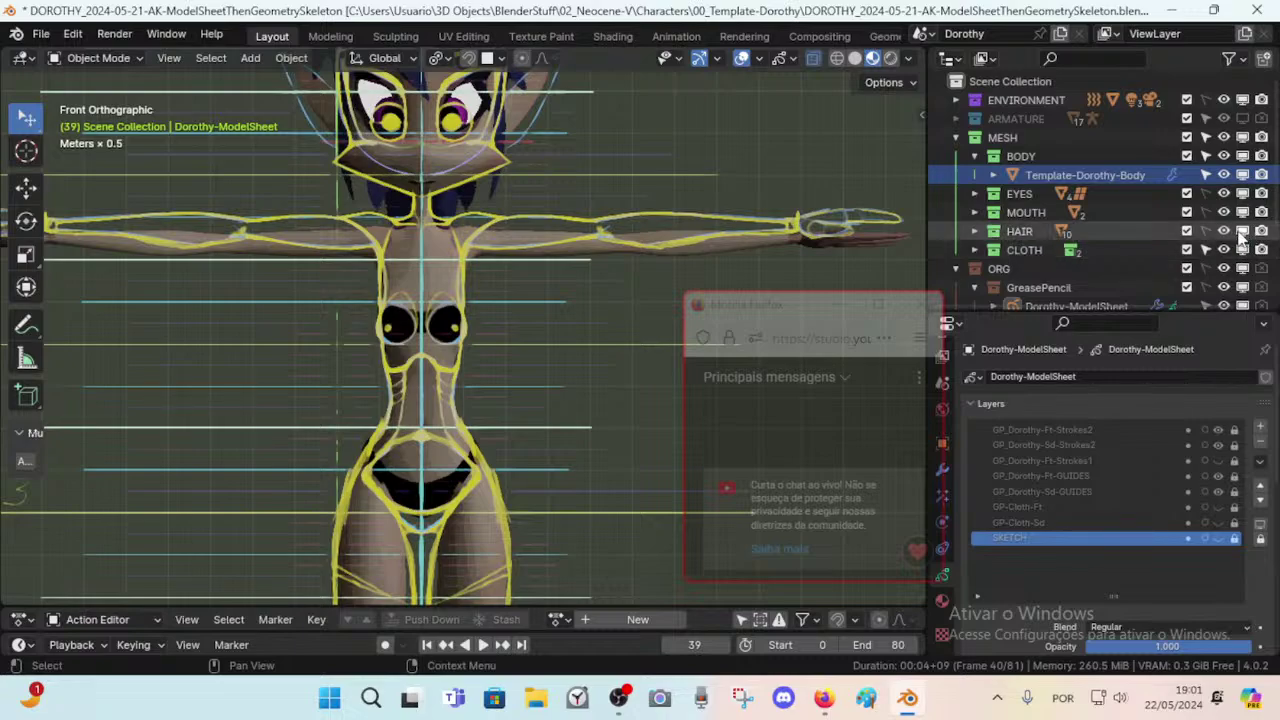
Compare the character mesh's torso, arms and overall proportions with the yellow model sheet strokes in front view.
{"action": "scroll", "coordinate": [483, 343], "scroll_direction": "up", "scroll_amount": 2}
{"action": "middle_click_drag", "start_coordinate": [453, 207], "coordinate": [500, 315], "text": "shift"}
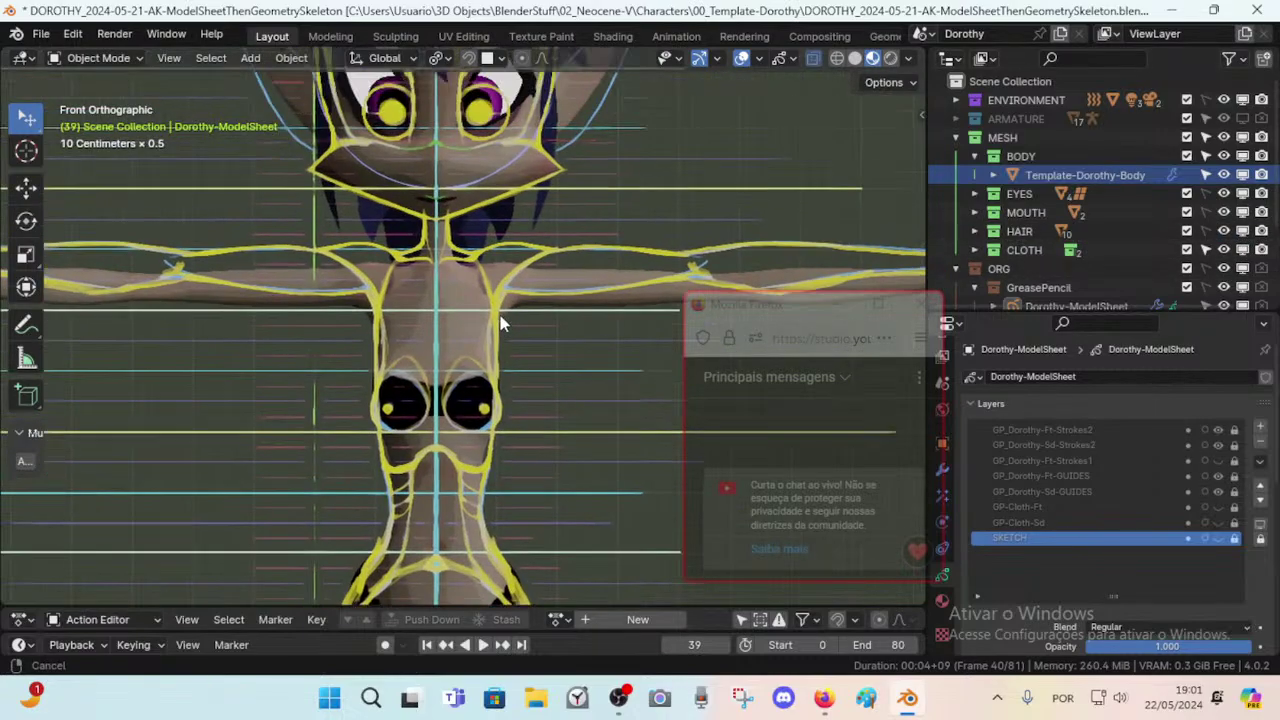
{"action": "scroll", "coordinate": [527, 331], "scroll_direction": "up", "scroll_amount": 2}
{"action": "scroll", "coordinate": [527, 331], "scroll_direction": "up", "scroll_amount": 1}
{"action": "scroll", "coordinate": [366, 352], "scroll_direction": "down", "scroll_amount": 5}
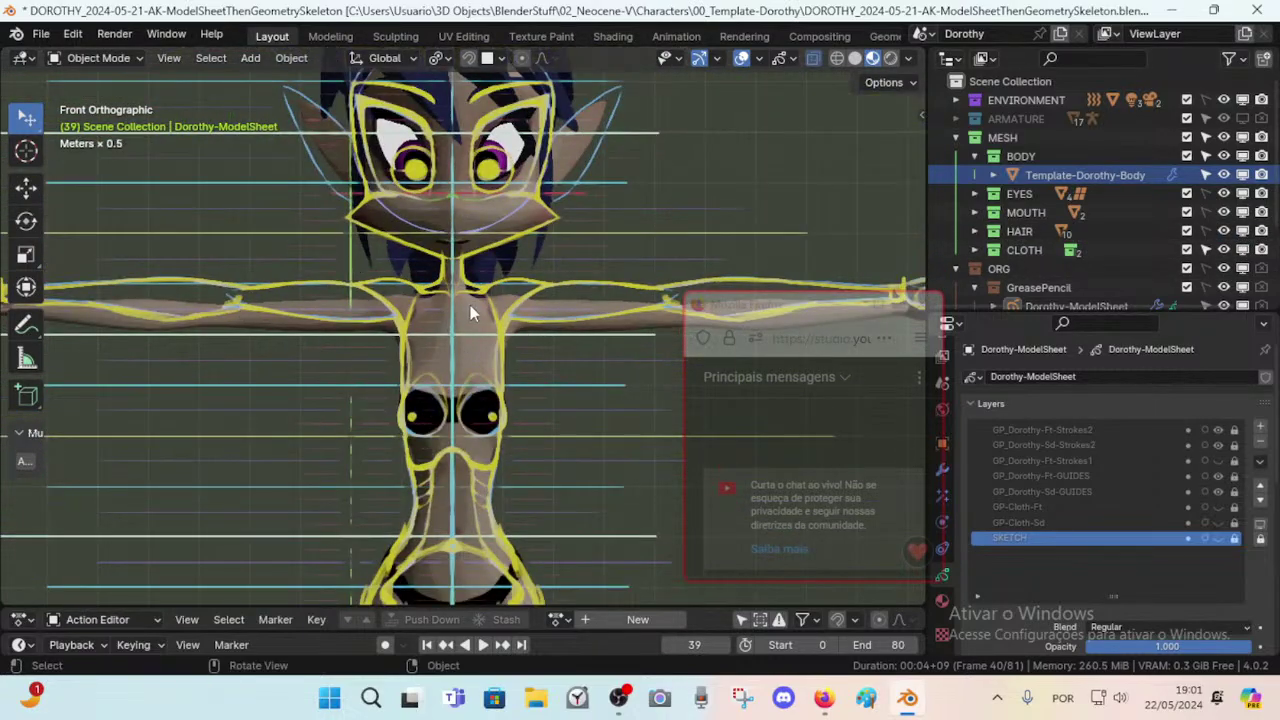
{"action": "scroll", "coordinate": [500, 305], "scroll_direction": "up", "scroll_amount": 3}
{"action": "scroll", "coordinate": [525, 320], "scroll_direction": "down", "scroll_amount": 3}
{"action": "scroll", "coordinate": [517, 330], "scroll_direction": "up", "scroll_amount": 1}
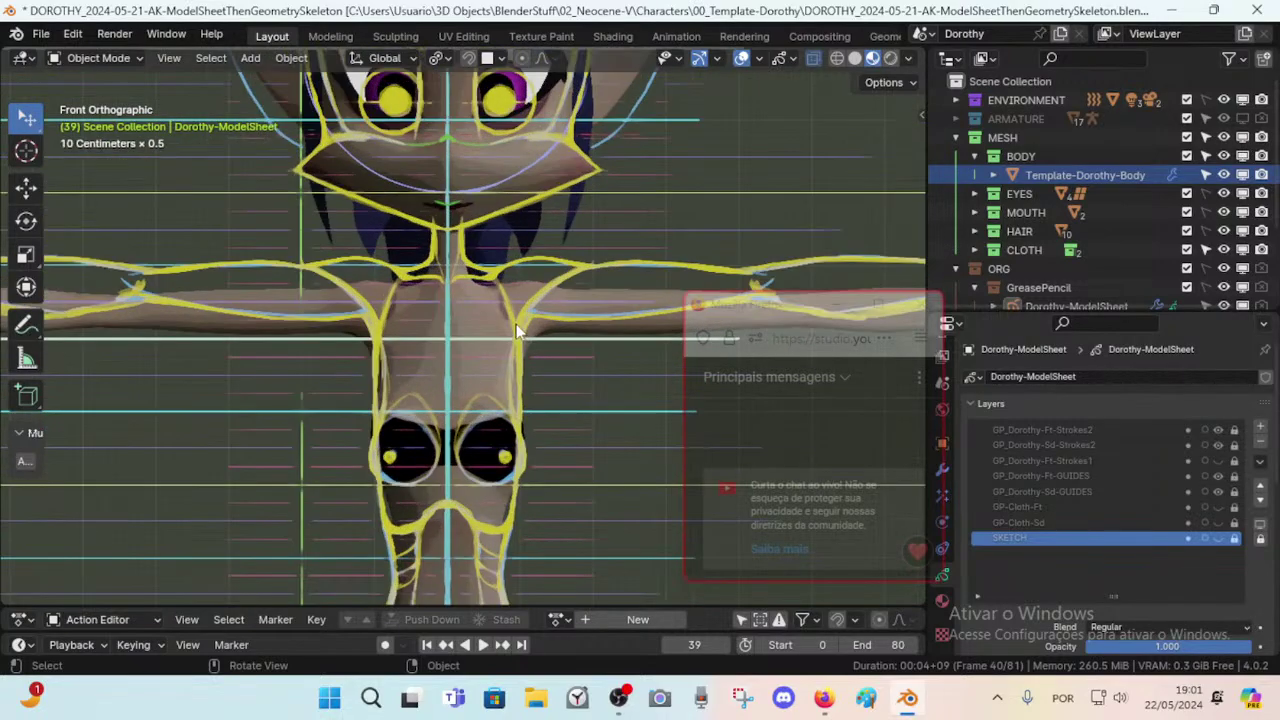
{"action": "scroll", "coordinate": [407, 284], "scroll_direction": "down", "scroll_amount": 3}
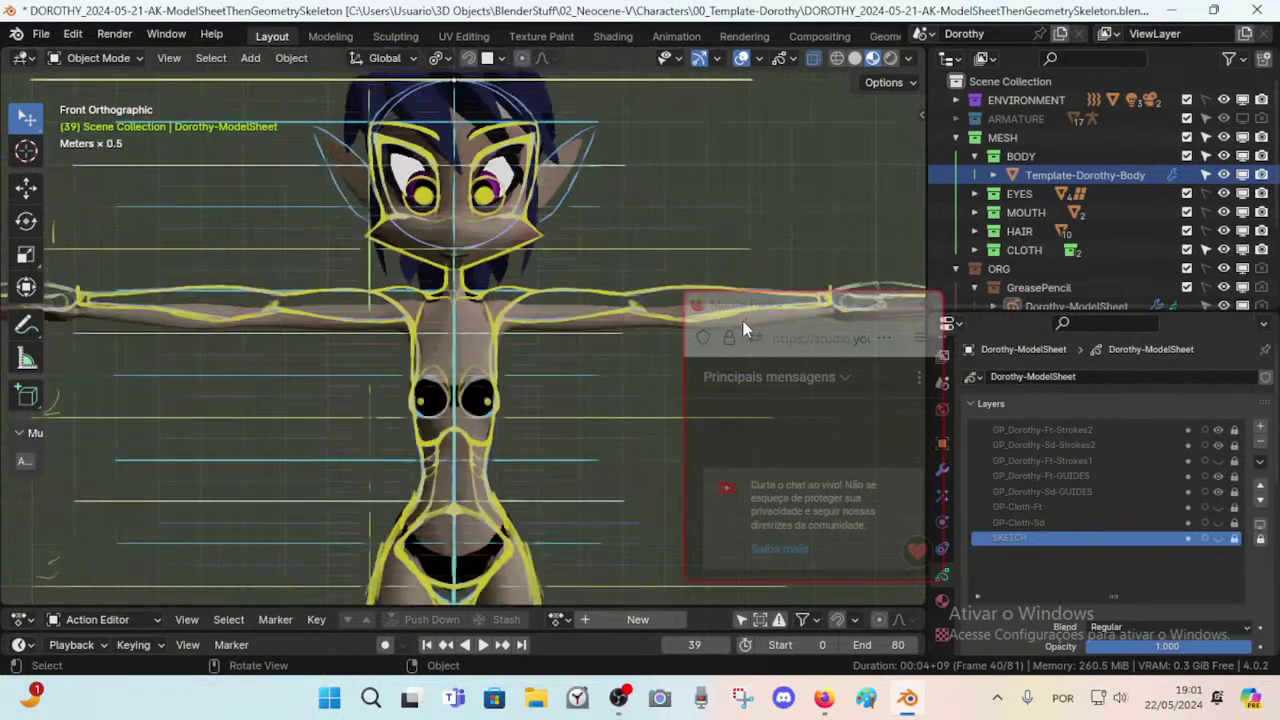
{"action": "scroll", "coordinate": [524, 303], "scroll_direction": "up", "scroll_amount": 2}
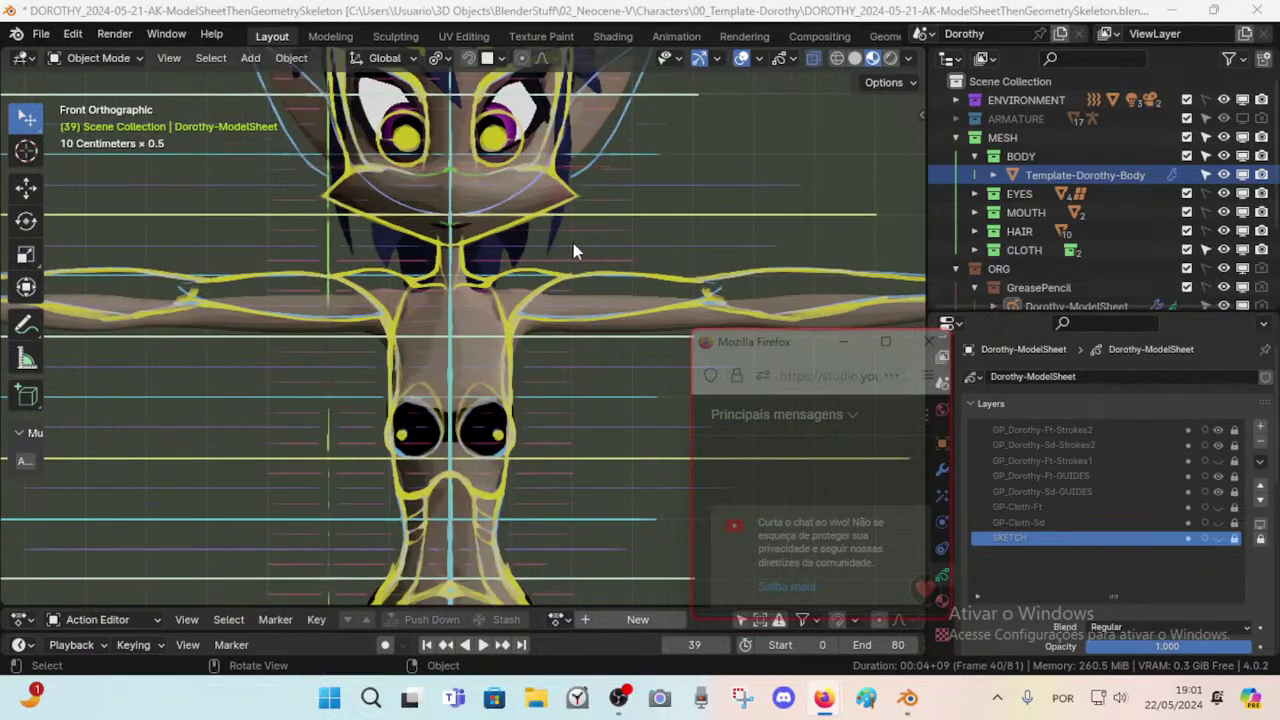
{"action": "scroll", "coordinate": [565, 246], "scroll_direction": "down", "scroll_amount": 3}
{"action": "scroll", "coordinate": [551, 264], "scroll_direction": "up", "scroll_amount": 3}
{"action": "scroll", "coordinate": [530, 314], "scroll_direction": "down", "scroll_amount": 8}
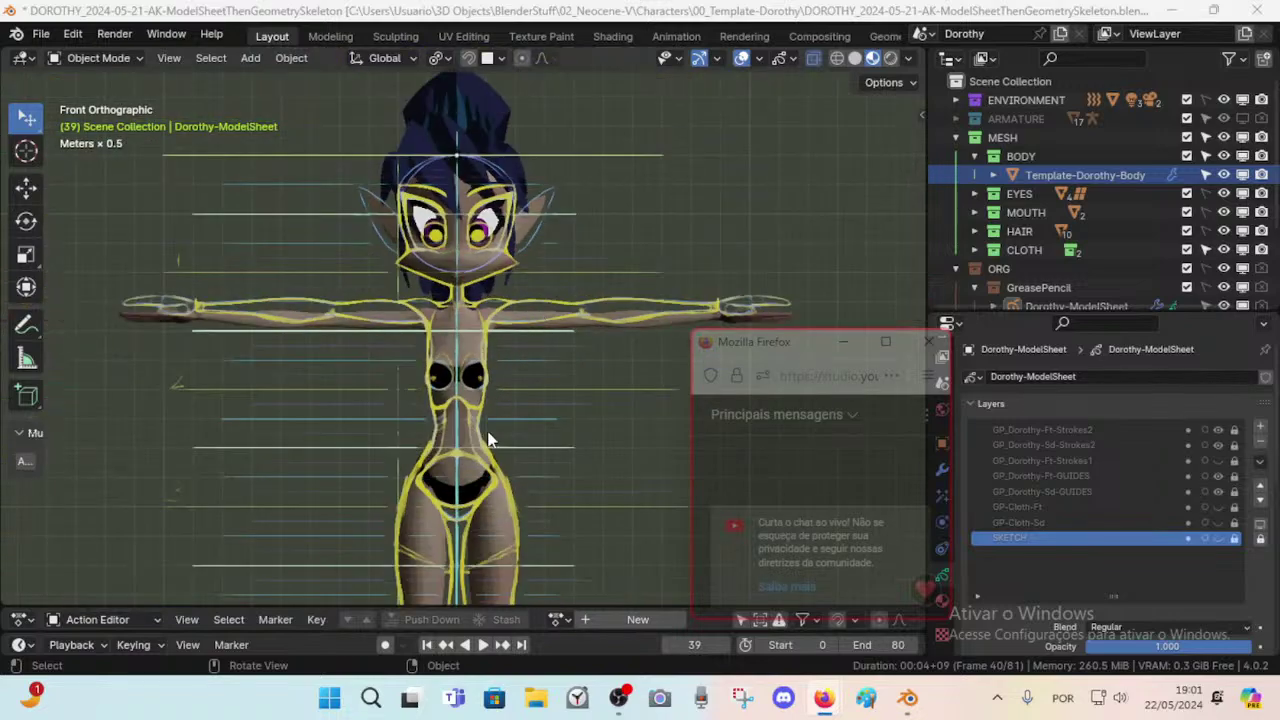
{"action": "scroll", "coordinate": [490, 438], "scroll_direction": "down", "scroll_amount": 1}
{"action": "scroll", "coordinate": [493, 430], "scroll_direction": "up", "scroll_amount": 4}
{"action": "scroll", "coordinate": [495, 425], "scroll_direction": "down", "scroll_amount": 7}
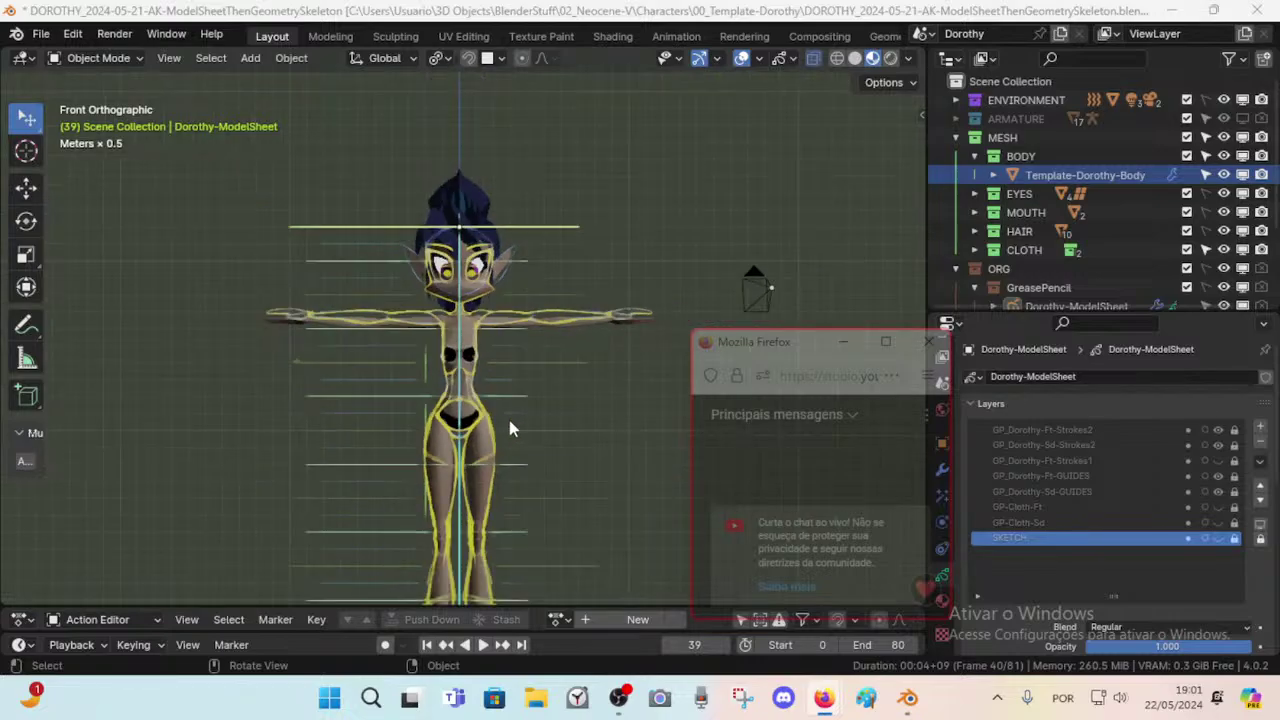
{"action": "scroll", "coordinate": [483, 427], "scroll_direction": "up", "scroll_amount": 6}
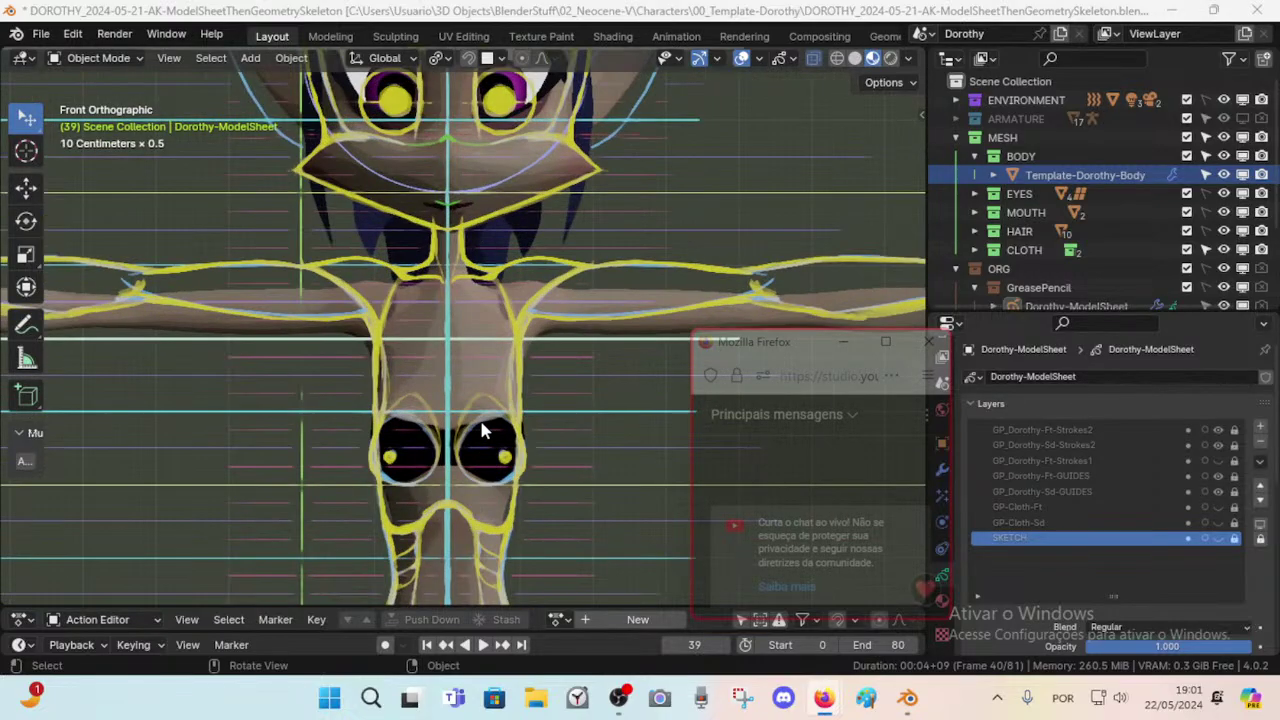
Check the mesh against the sketch from an angle, and compare the head and face in front view.
{"action": "middle_click_drag", "start_coordinate": [483, 427], "coordinate": [466, 403]}
{"action": "scroll", "coordinate": [466, 403], "scroll_direction": "up", "scroll_amount": 7}
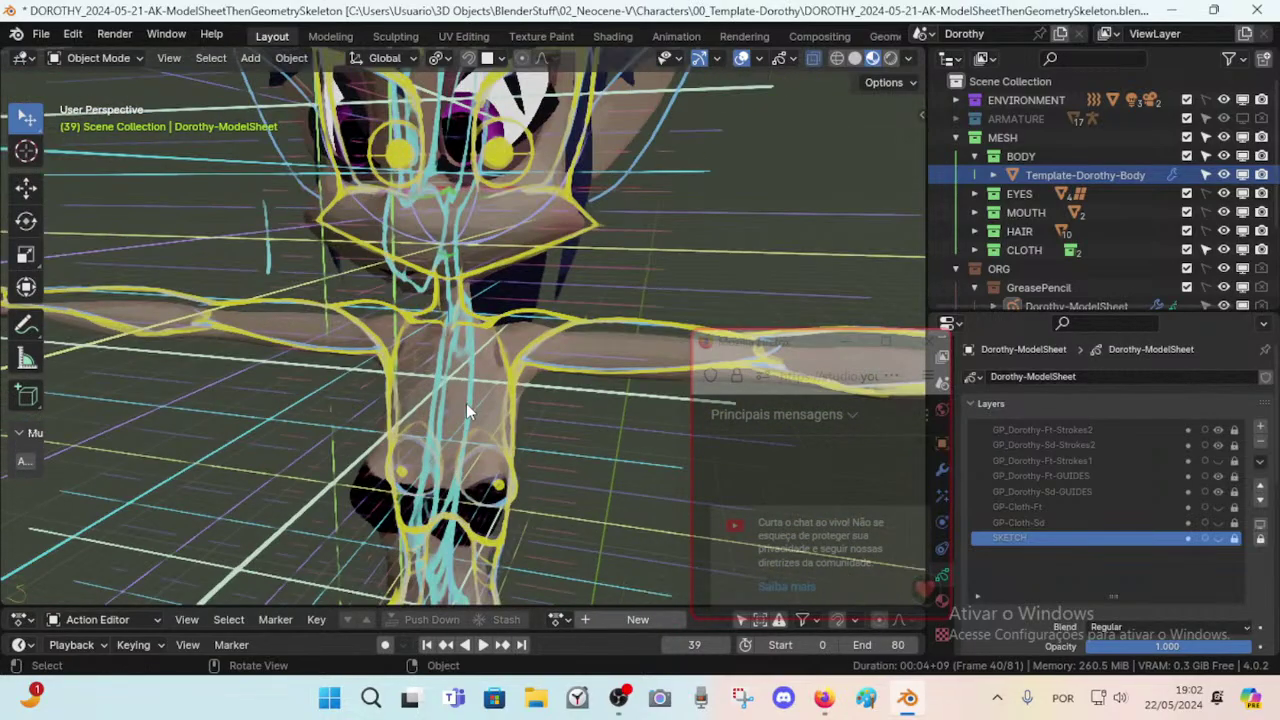
{"action": "key", "text": "KP_1"}
{"action": "middle_click_drag", "start_coordinate": [532, 203], "coordinate": [475, 335], "text": "shift"}
{"action": "scroll", "coordinate": [510, 326], "scroll_direction": "up", "scroll_amount": 2}
{"action": "scroll", "coordinate": [510, 328], "scroll_direction": "up", "scroll_amount": 2}
{"action": "scroll", "coordinate": [510, 328], "scroll_direction": "down", "scroll_amount": 4}
{"action": "scroll", "coordinate": [508, 339], "scroll_direction": "up", "scroll_amount": 3}
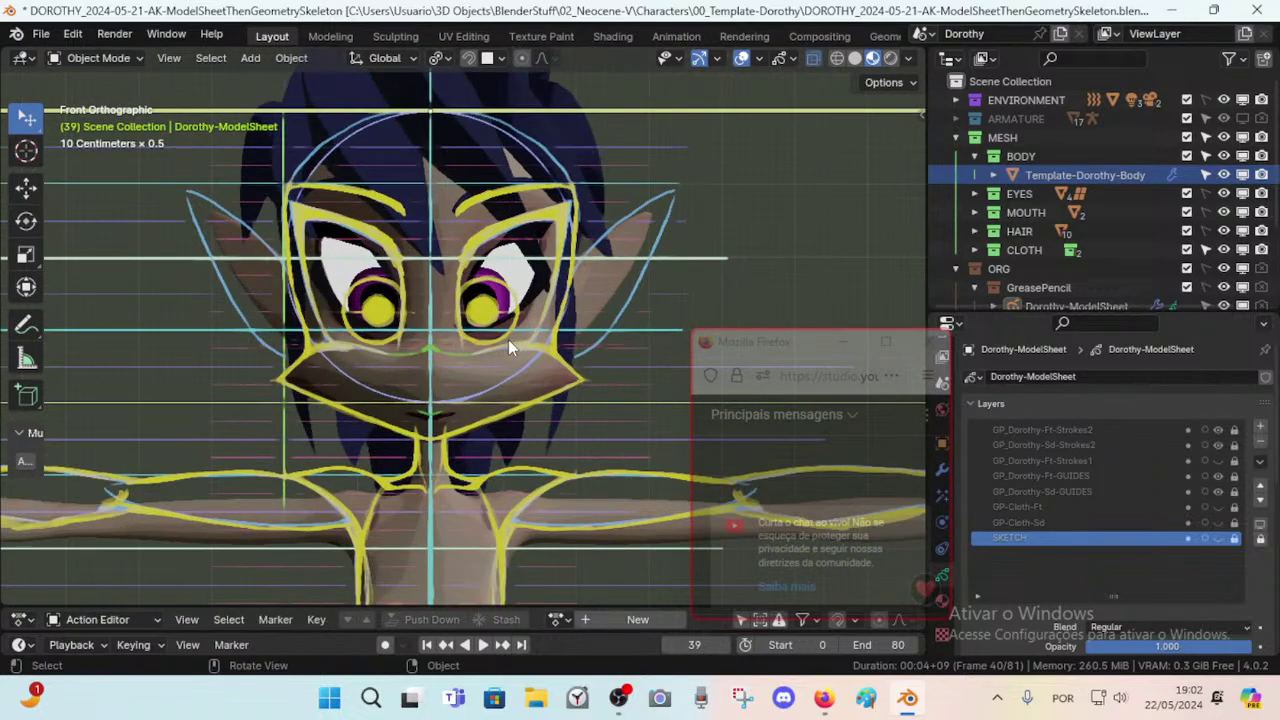
Hide the MESH collection and its subcollections in the viewport, and move the live-chat window over the outliner.
{"action": "left_click", "coordinate": [1242, 175]}
{"action": "left_click", "coordinate": [1242, 137]}
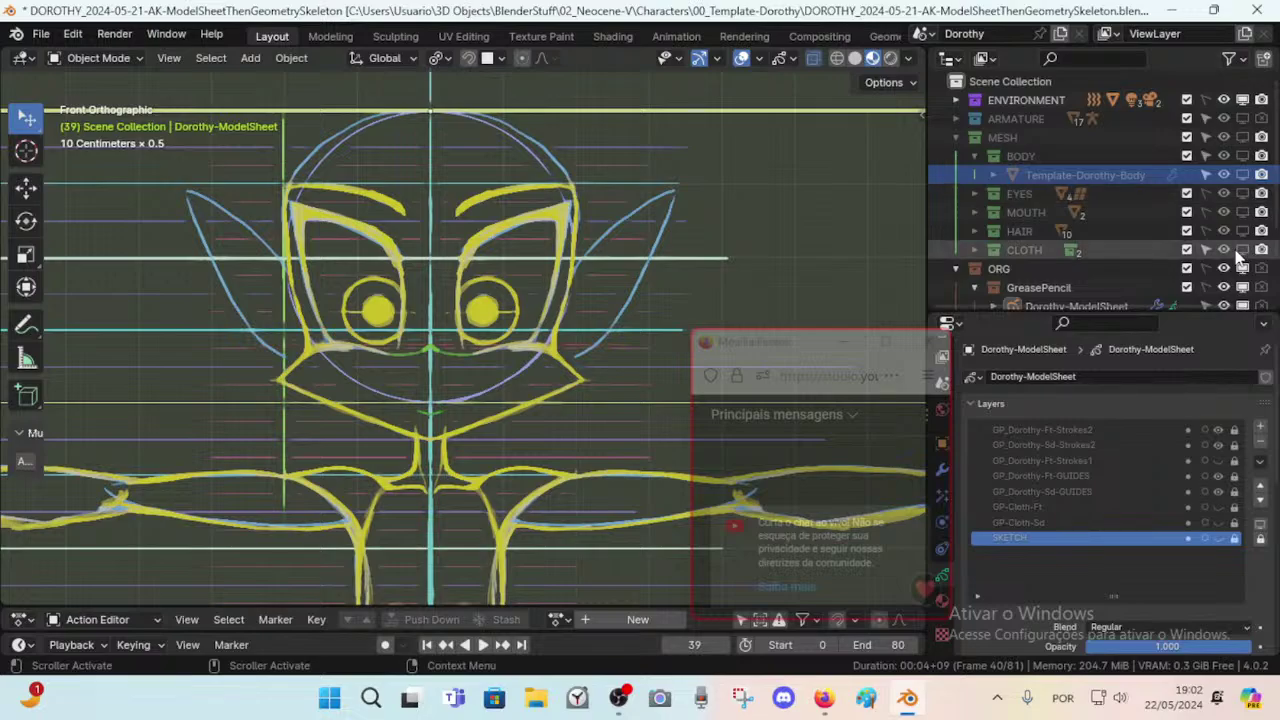
{"action": "scroll", "coordinate": [510, 295], "scroll_direction": "down", "scroll_amount": 3}
{"action": "scroll", "coordinate": [500, 305], "scroll_direction": "up", "scroll_amount": 6}
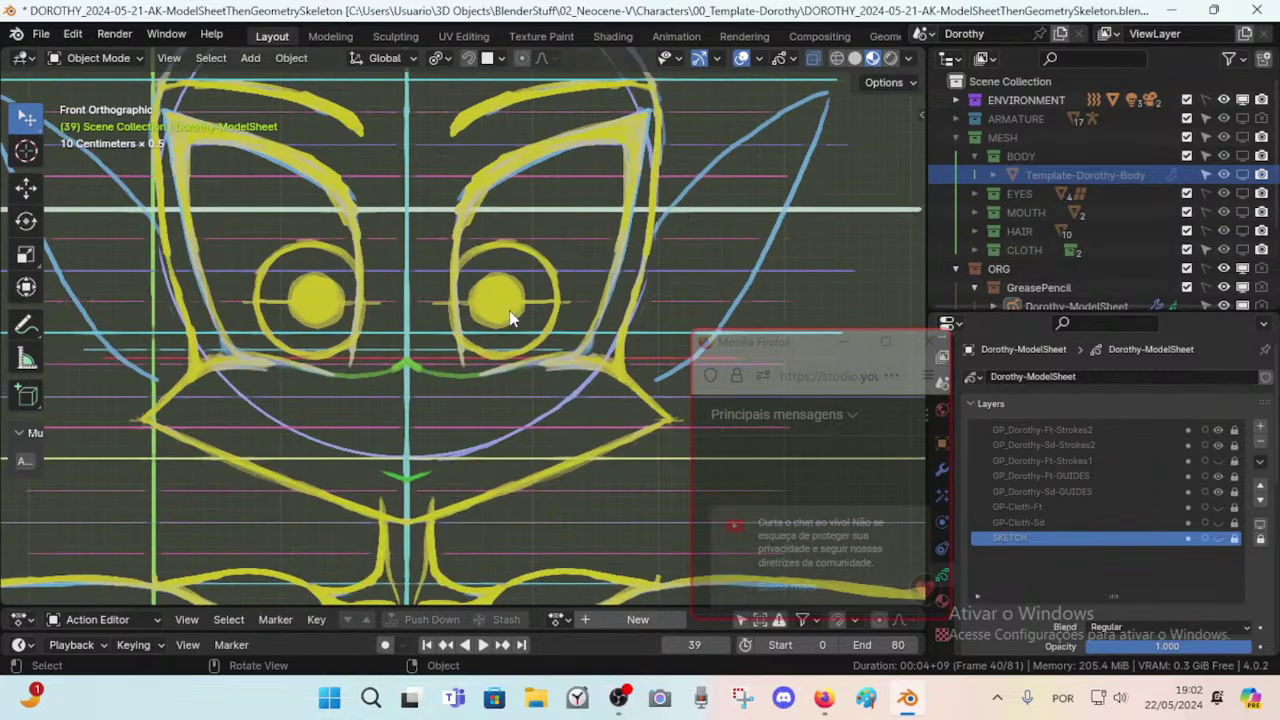
{"action": "scroll", "coordinate": [480, 290], "scroll_direction": "down", "scroll_amount": 6}
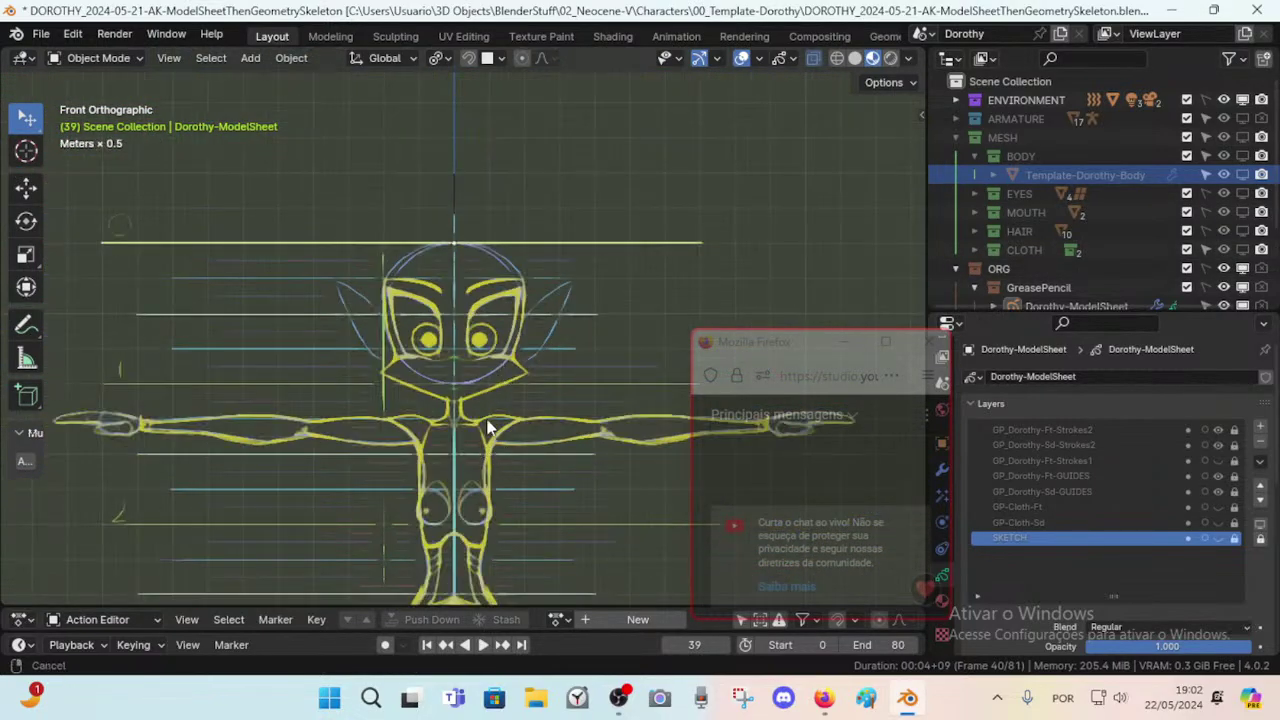
{"action": "scroll", "coordinate": [492, 405], "scroll_direction": "up", "scroll_amount": 6}
{"action": "scroll", "coordinate": [517, 306], "scroll_direction": "down", "scroll_amount": 1}
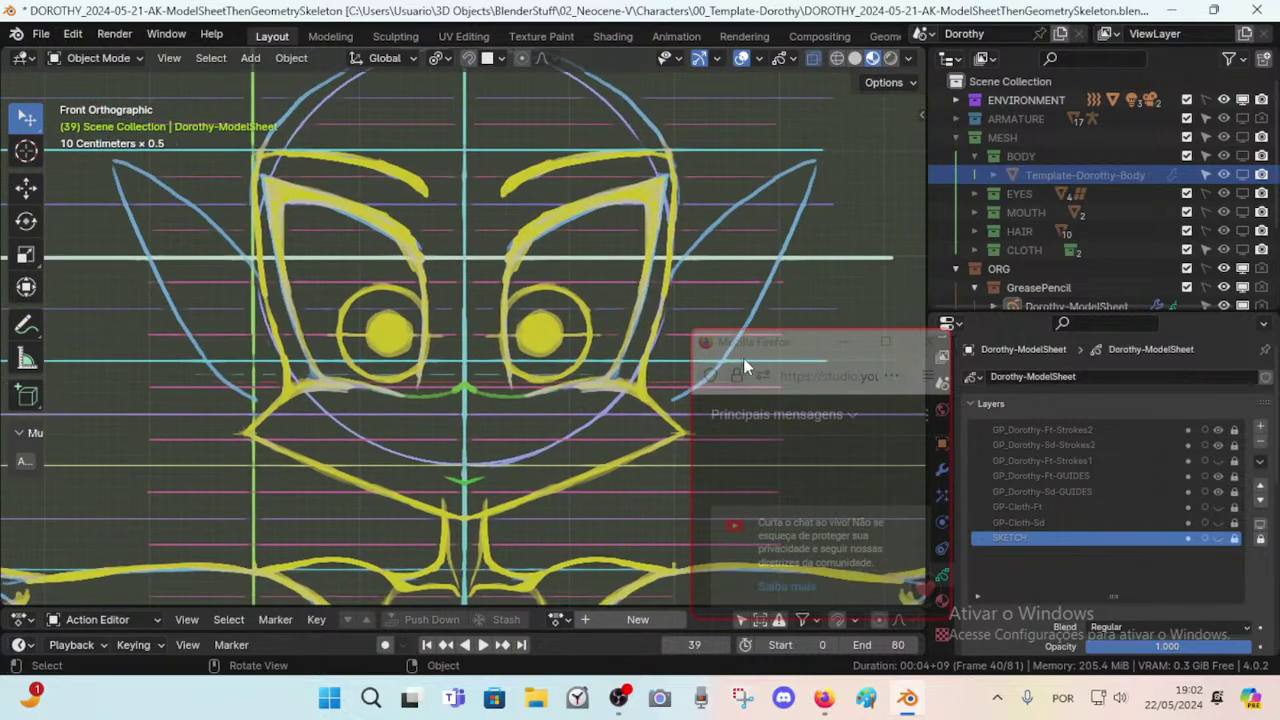
{"action": "left_click_drag", "start_coordinate": [810, 335], "coordinate": [1016, 96]}
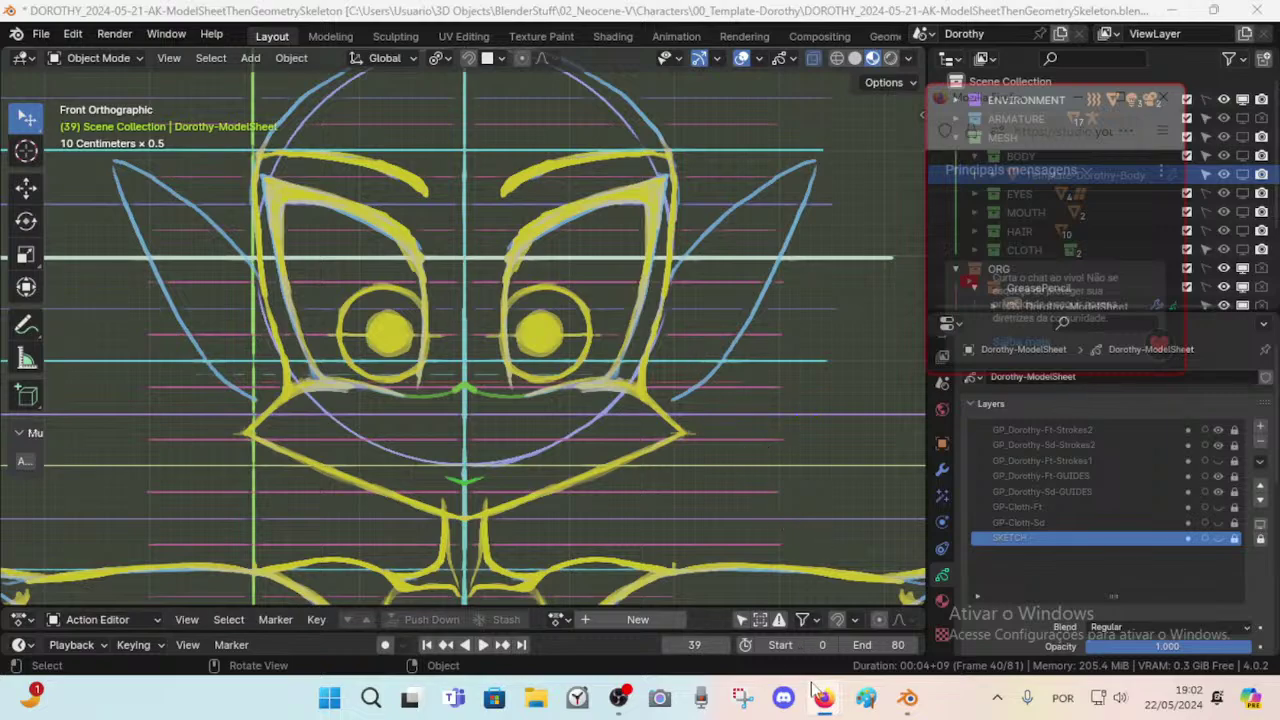
Switch to Firefox and search for "translate:folha pautada" in a new tab.
{"action": "mouse_move", "coordinate": [823, 697]}
{"action": "left_click", "coordinate": [816, 605]}
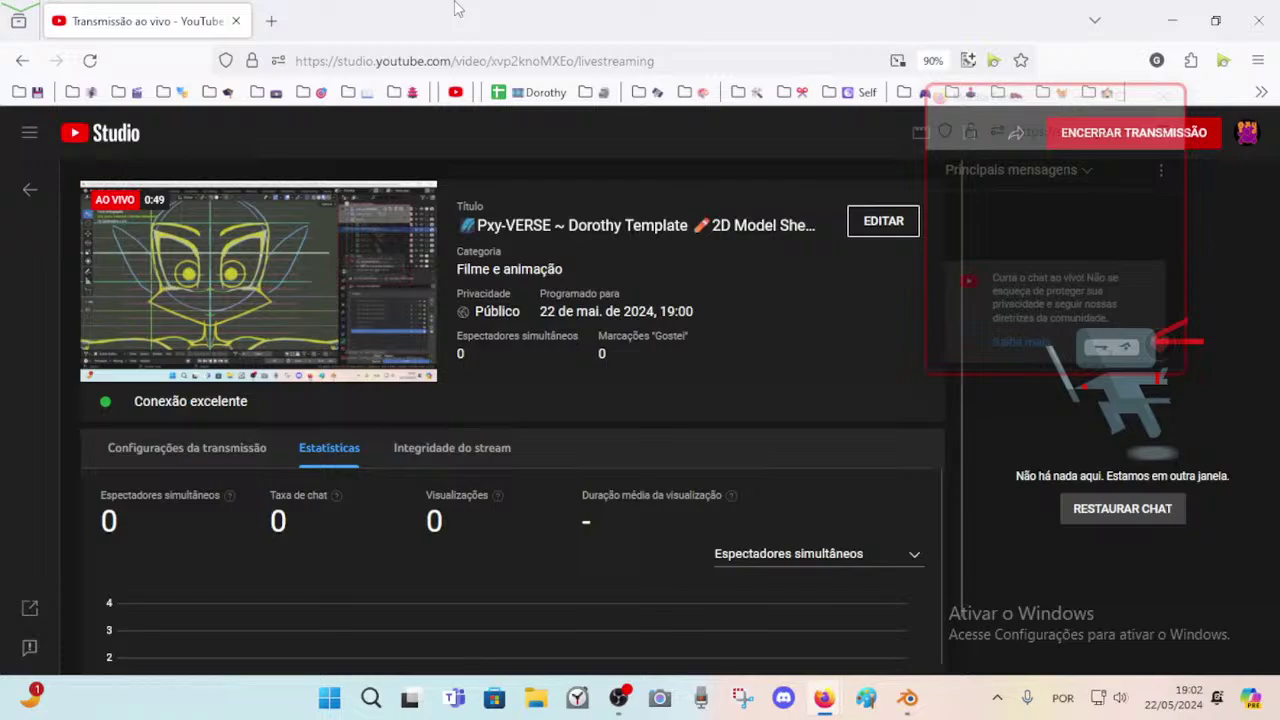
{"action": "left_click", "coordinate": [270, 21]}
{"action": "type", "text": "f"}
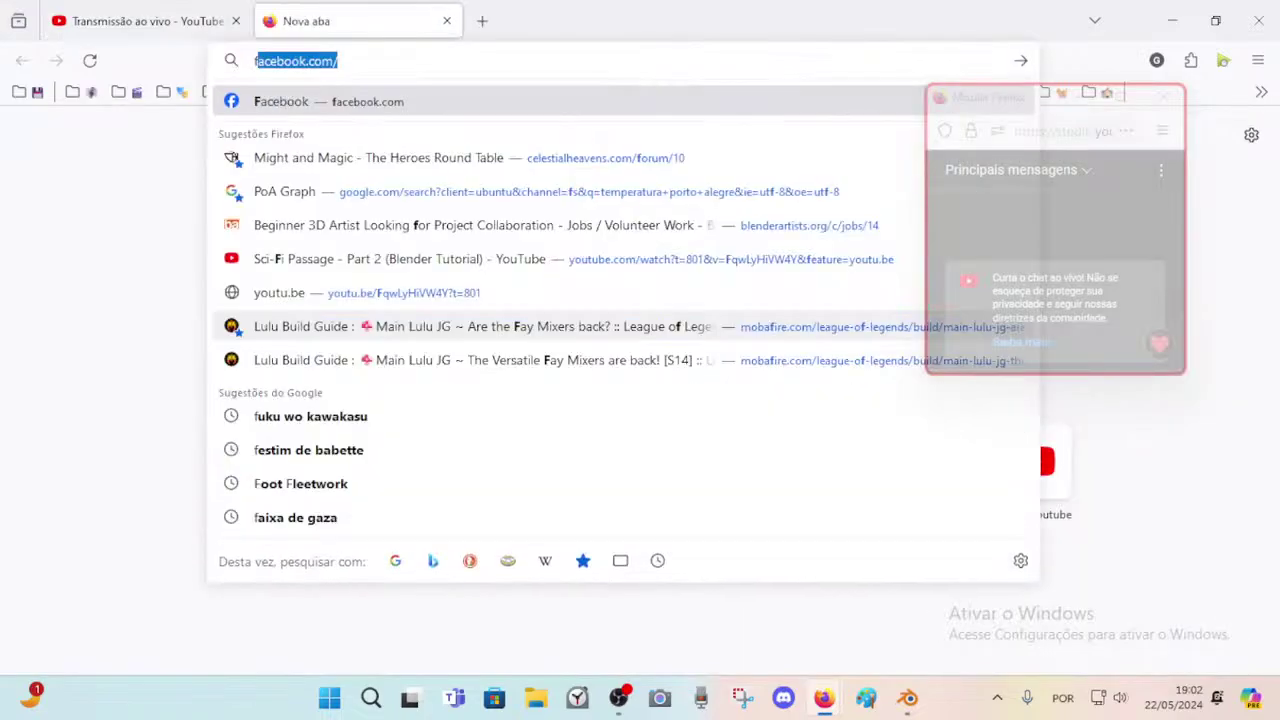
{"action": "type", "text": "olha pautado"}
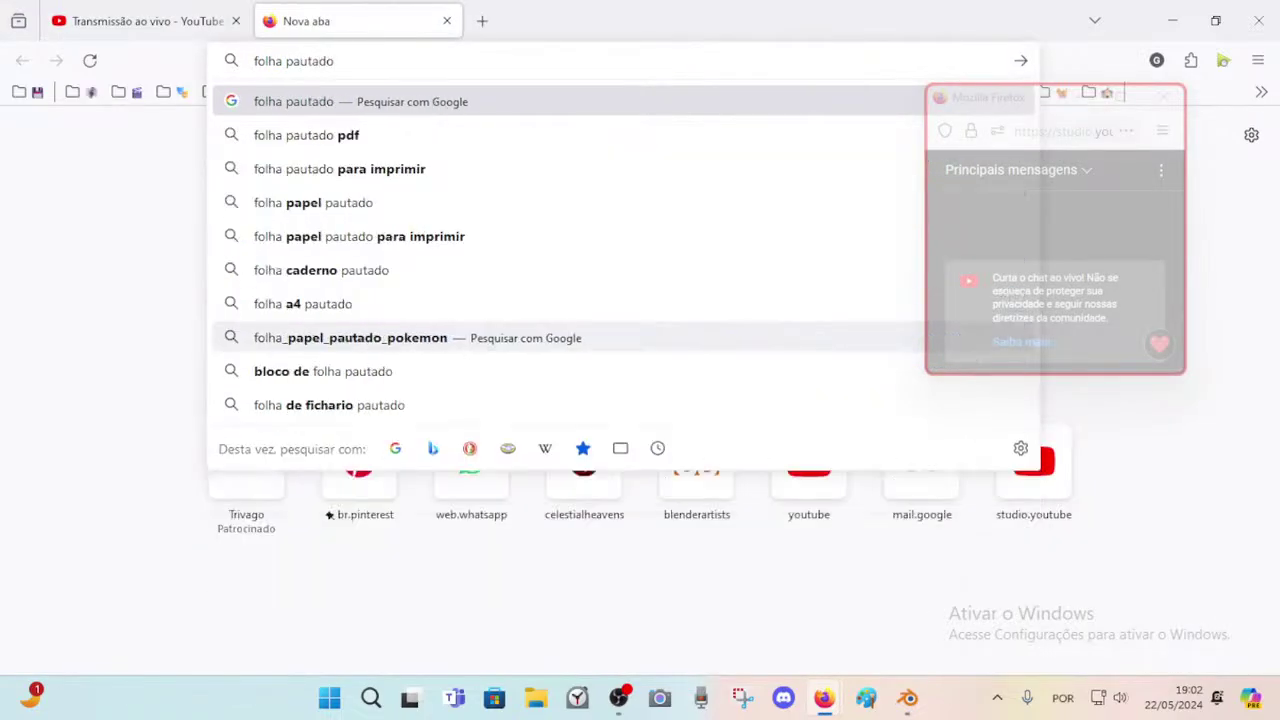
{"action": "key", "text": "BackSpace"}
{"action": "type", "text": "a"}
{"action": "key", "text": "Home"}
{"action": "type", "text": "translate:"}
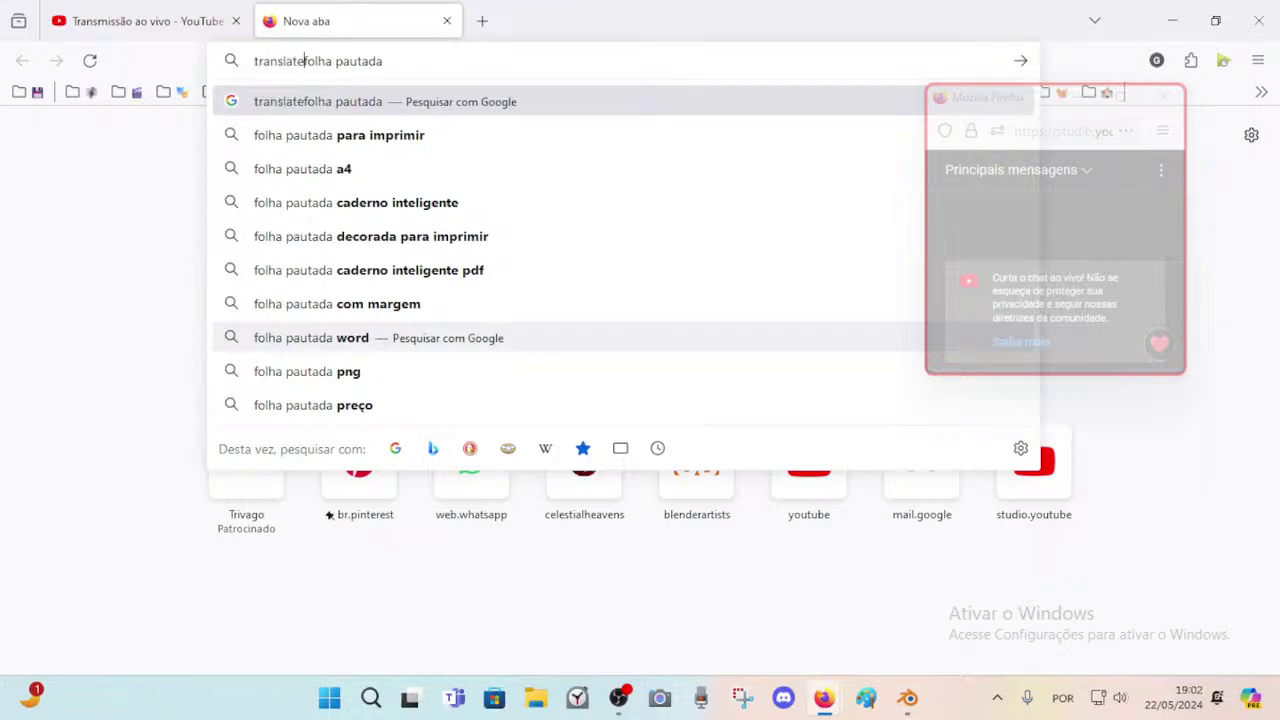
{"action": "key", "text": "Return"}
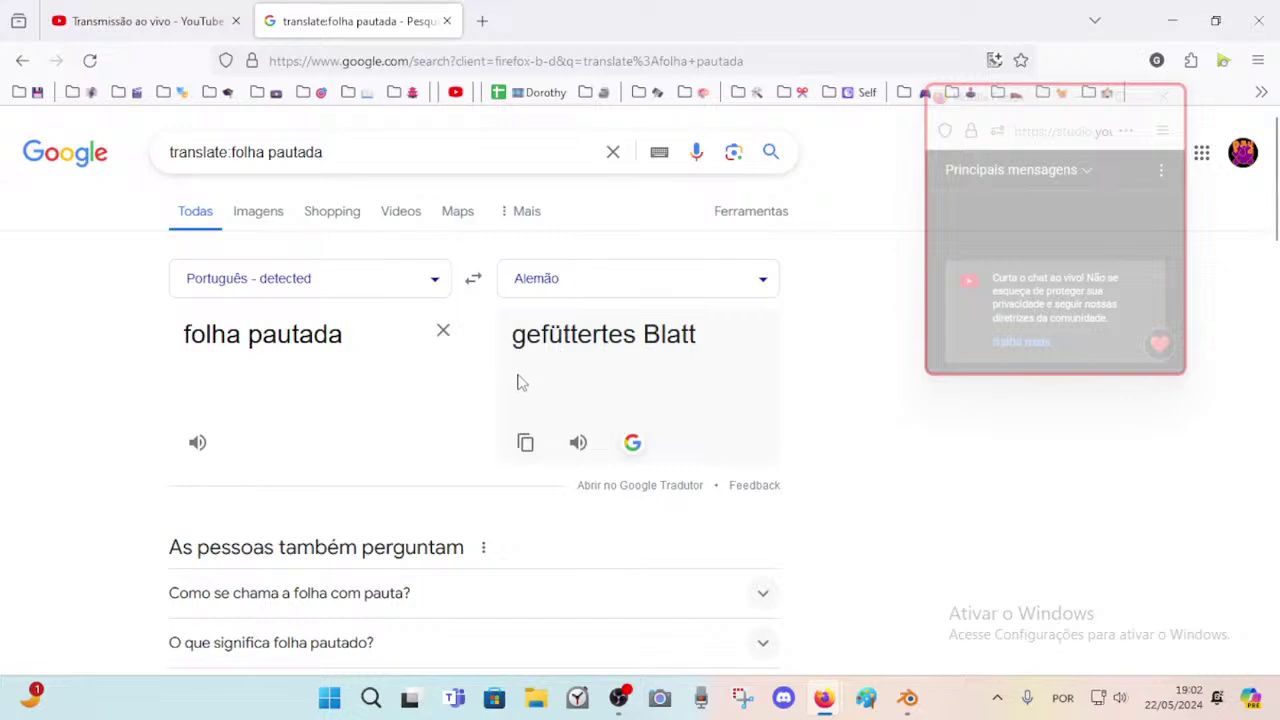
Repeat the search as "translate folha pautada", without the colon.
{"action": "left_click", "coordinate": [227, 150]}
{"action": "key", "text": "BackSpace"}
{"action": "key", "text": "Return"}
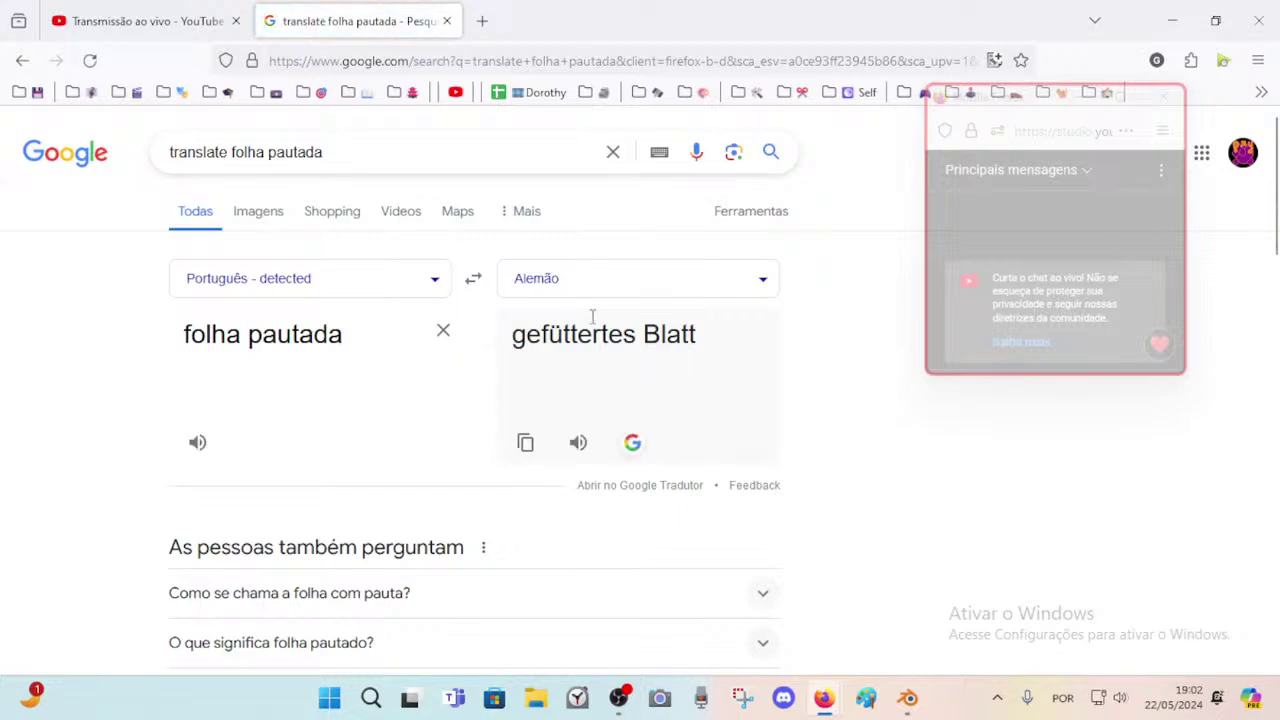
Expand the related question "Como se chama a folha com pauta?" and look through the search results for an English translation.
{"action": "left_click_drag", "start_coordinate": [679, 341], "coordinate": [661, 345]}
{"action": "scroll", "coordinate": [389, 468], "scroll_direction": "down", "scroll_amount": 3}
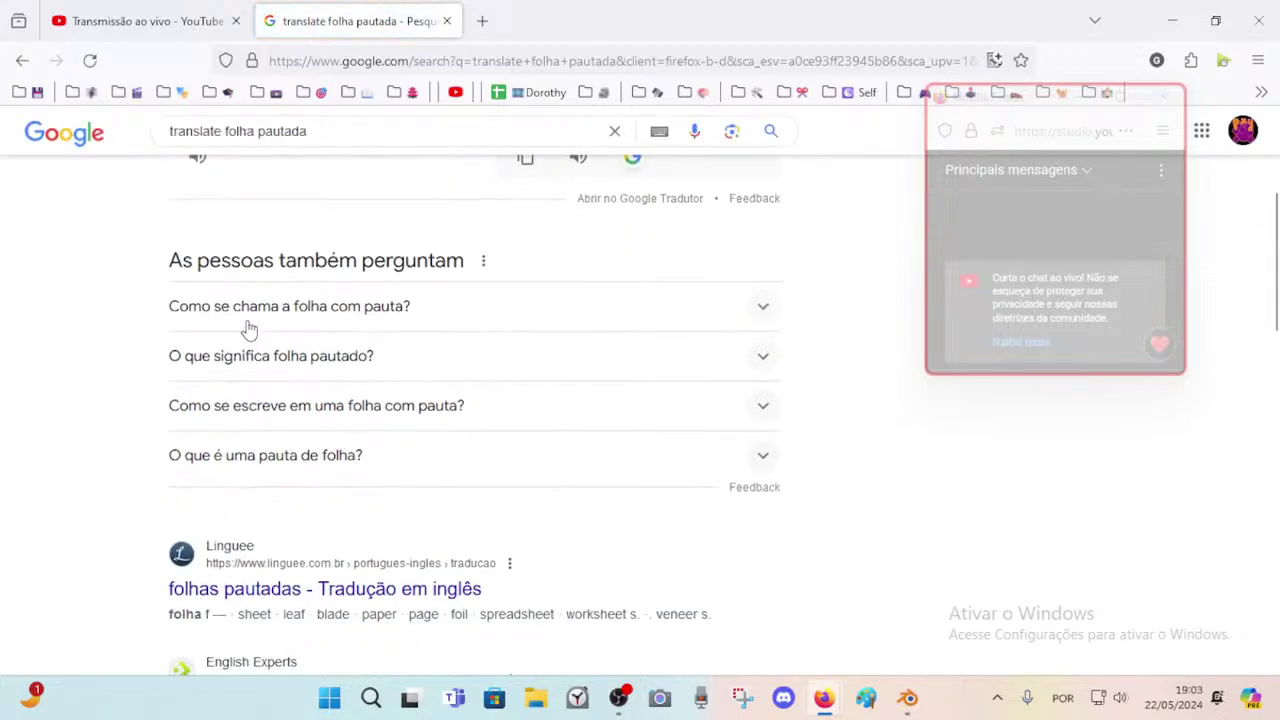
{"action": "left_click", "coordinate": [270, 313]}
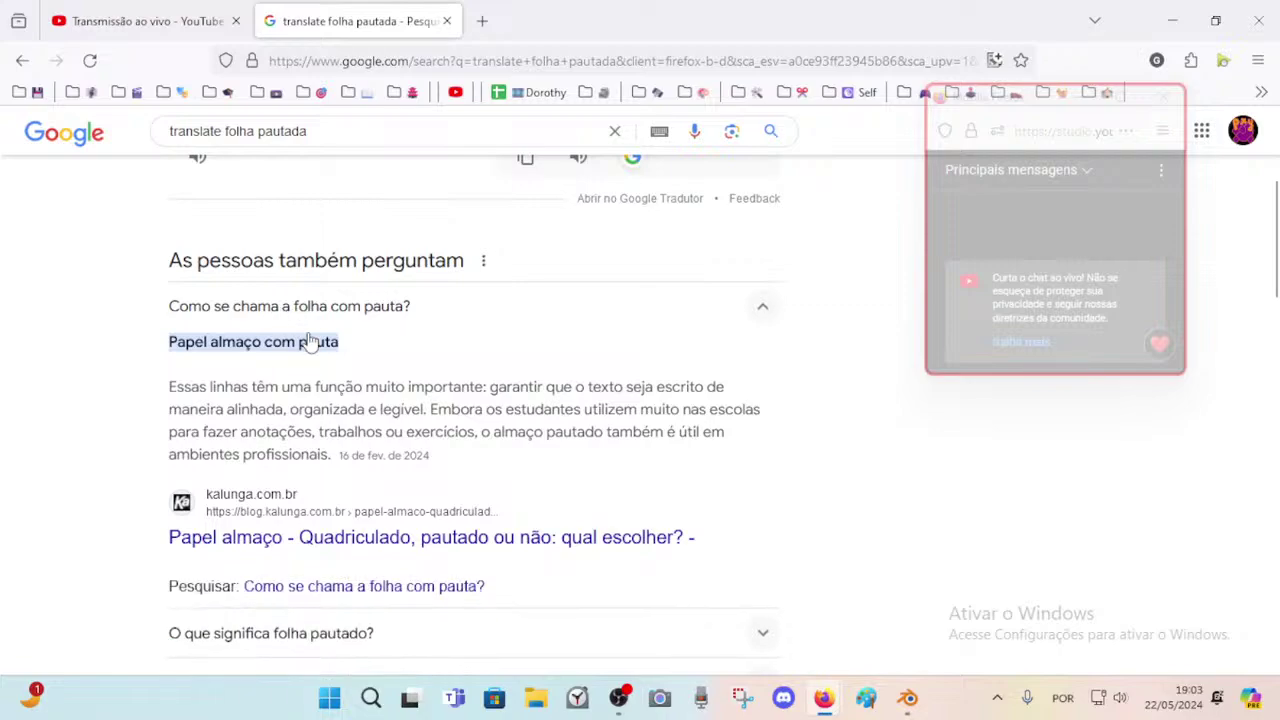
{"action": "scroll", "coordinate": [170, 432], "scroll_direction": "down", "scroll_amount": 4}
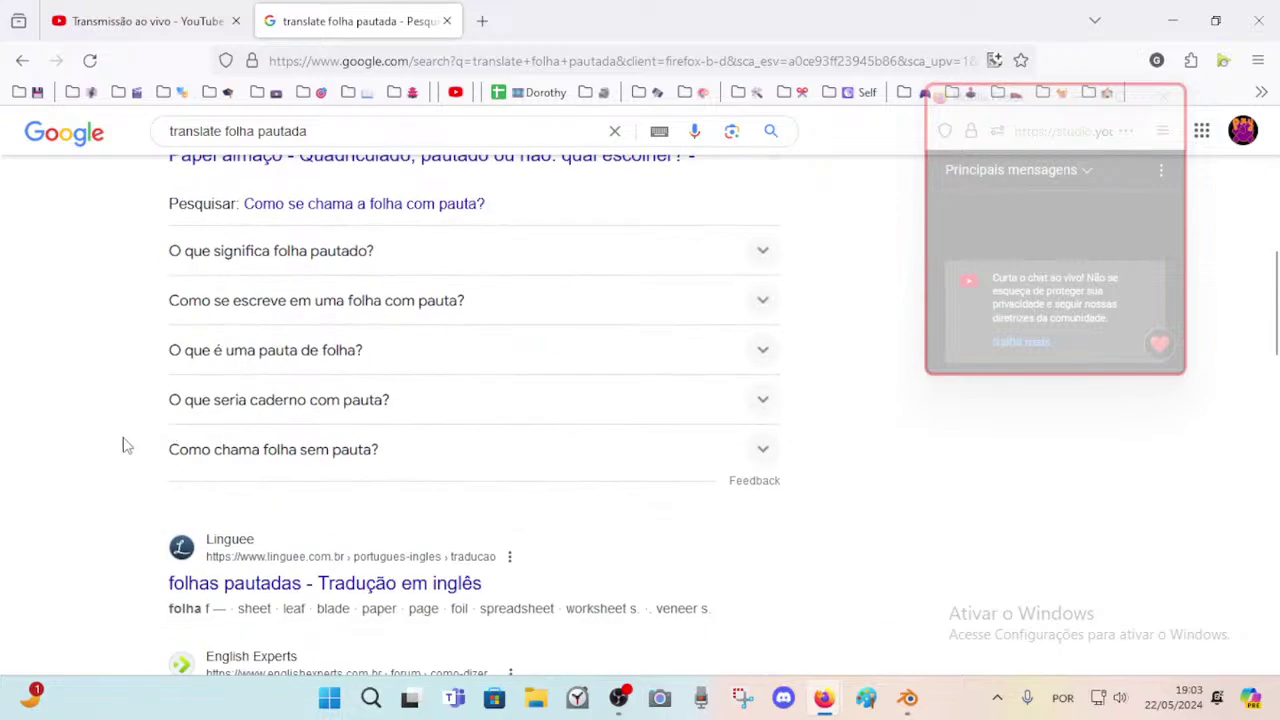
{"action": "scroll", "coordinate": [123, 443], "scroll_direction": "down", "scroll_amount": 2}
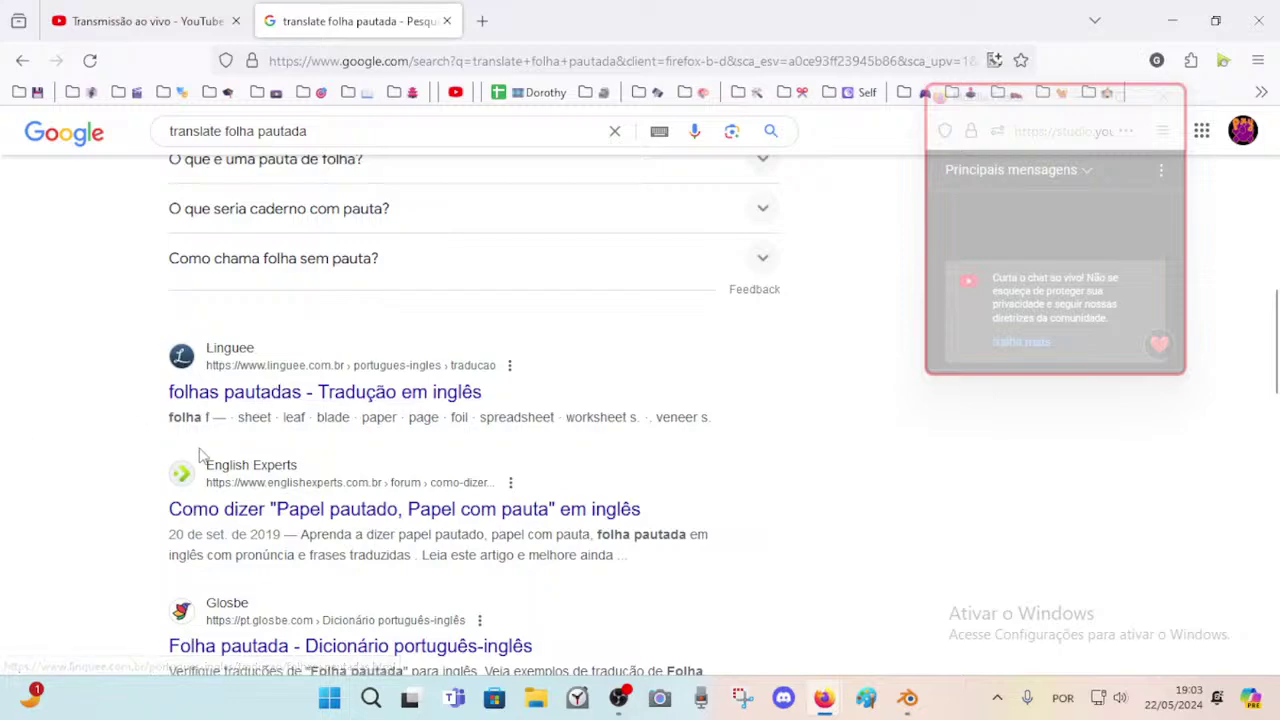
Read the English example translations of "folhas pautadas" on the Linguee page and close its tab.
{"action": "left_click", "coordinate": [284, 395]}
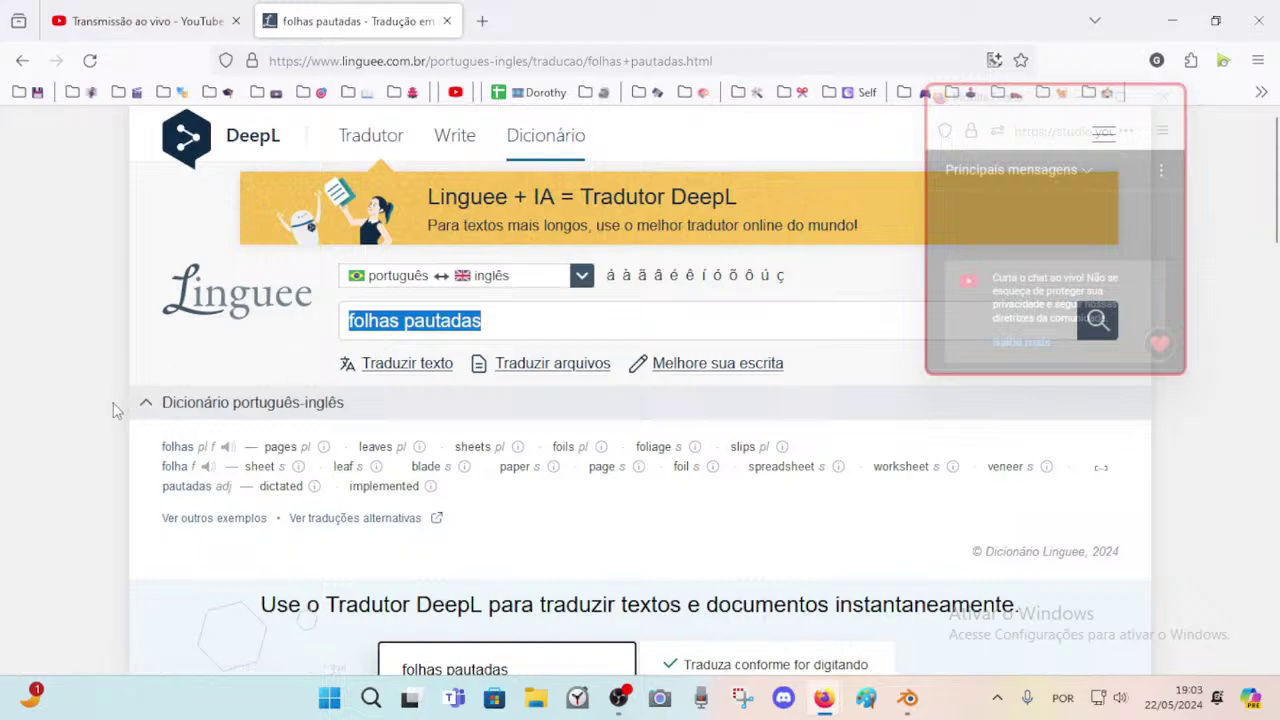
{"action": "scroll", "coordinate": [118, 408], "scroll_direction": "down", "scroll_amount": 3}
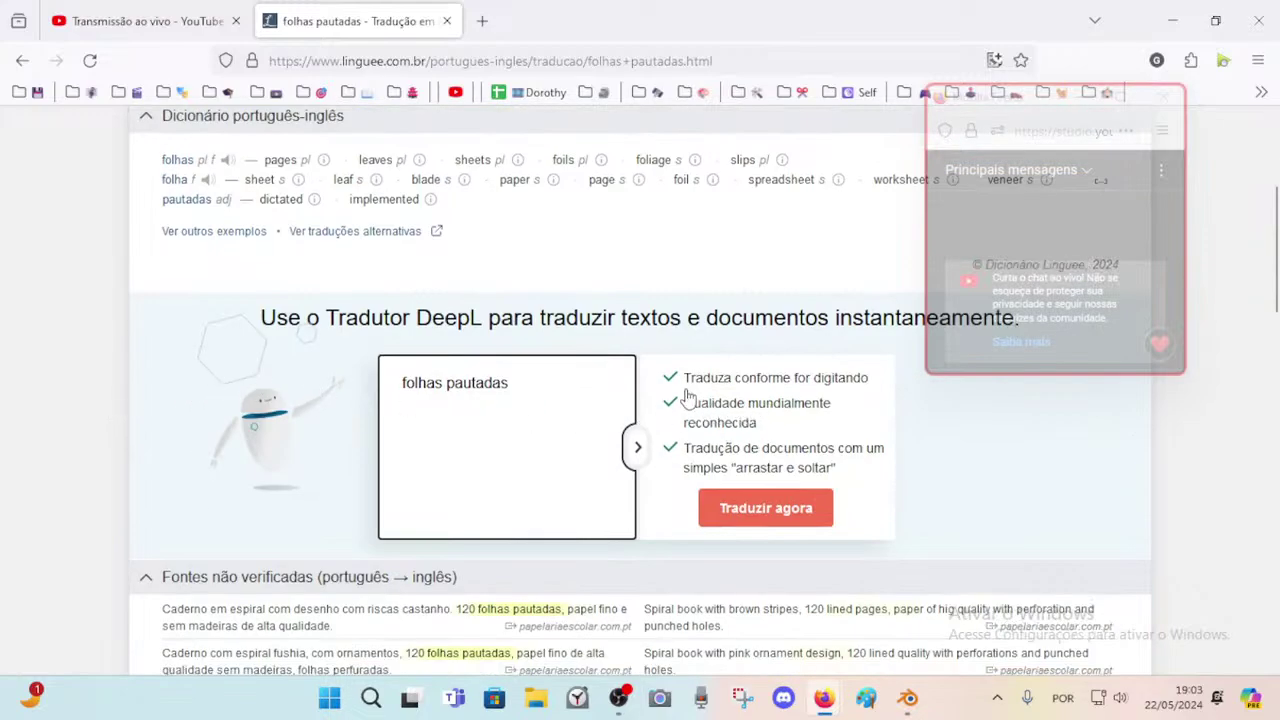
{"action": "scroll", "coordinate": [692, 376], "scroll_direction": "down", "scroll_amount": 2}
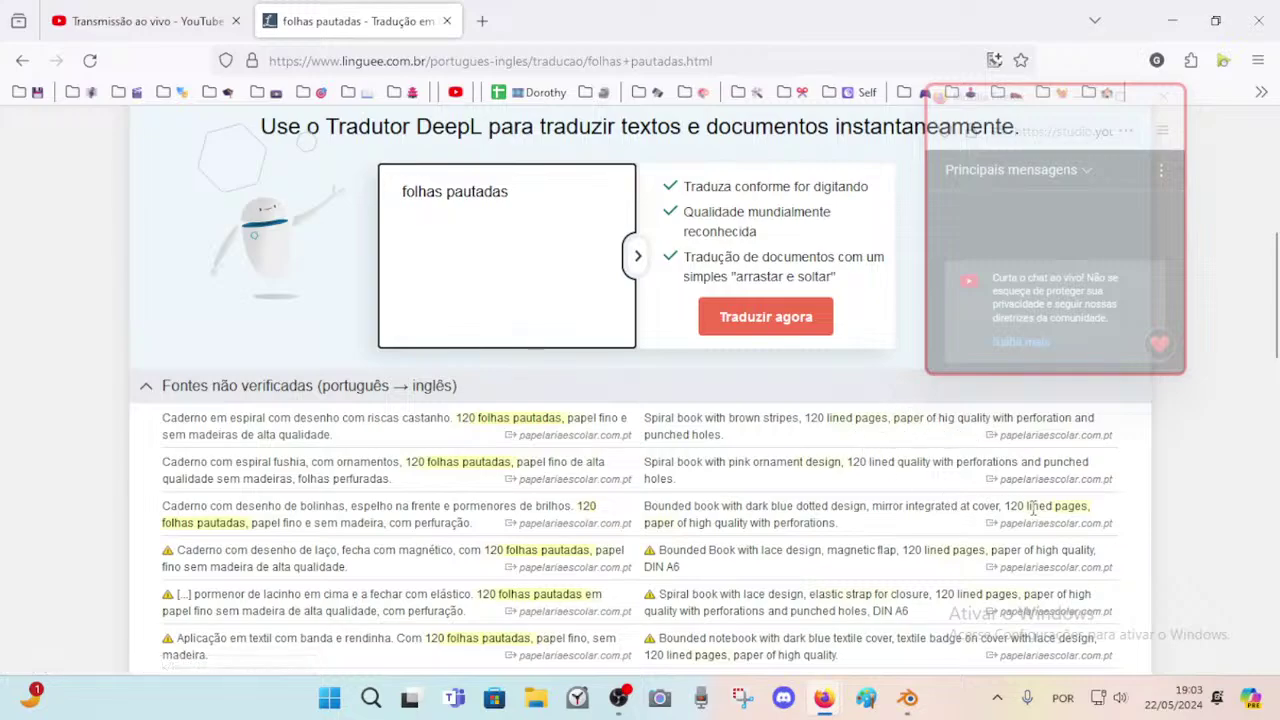
{"action": "scroll", "coordinate": [780, 505], "scroll_direction": "down", "scroll_amount": 1}
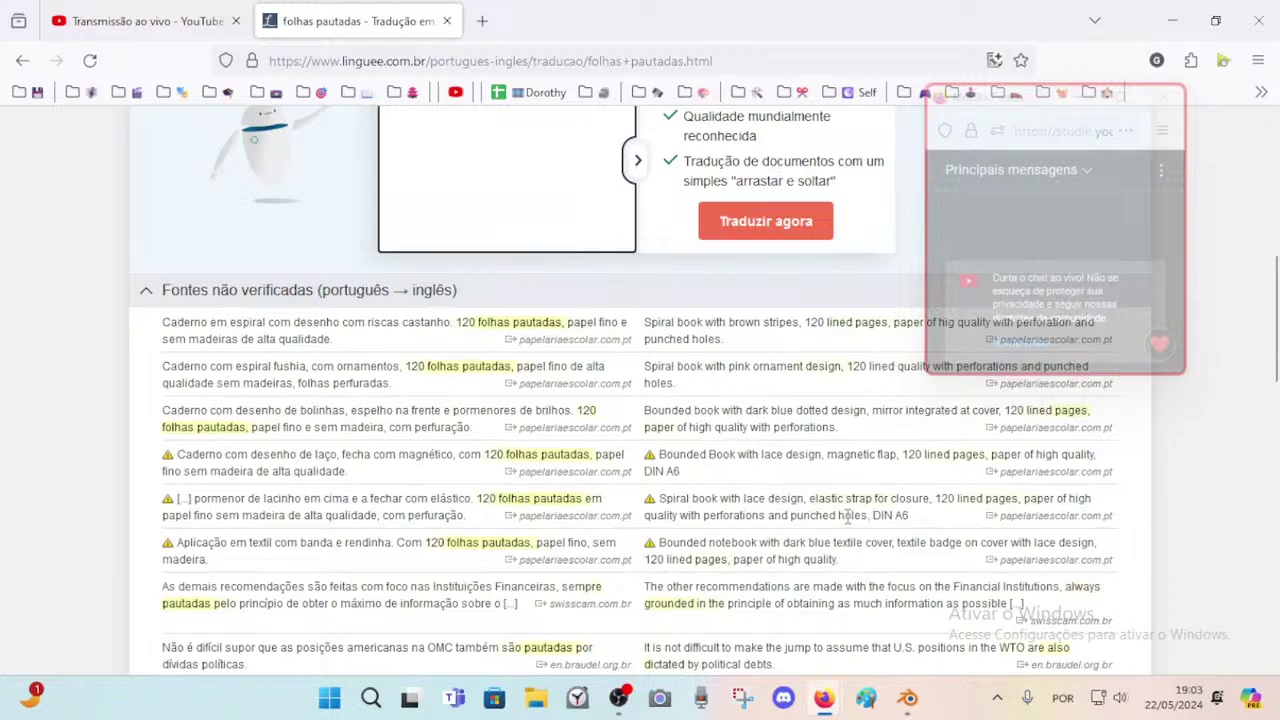
{"action": "scroll", "coordinate": [14, 277], "scroll_direction": "up", "scroll_amount": 10}
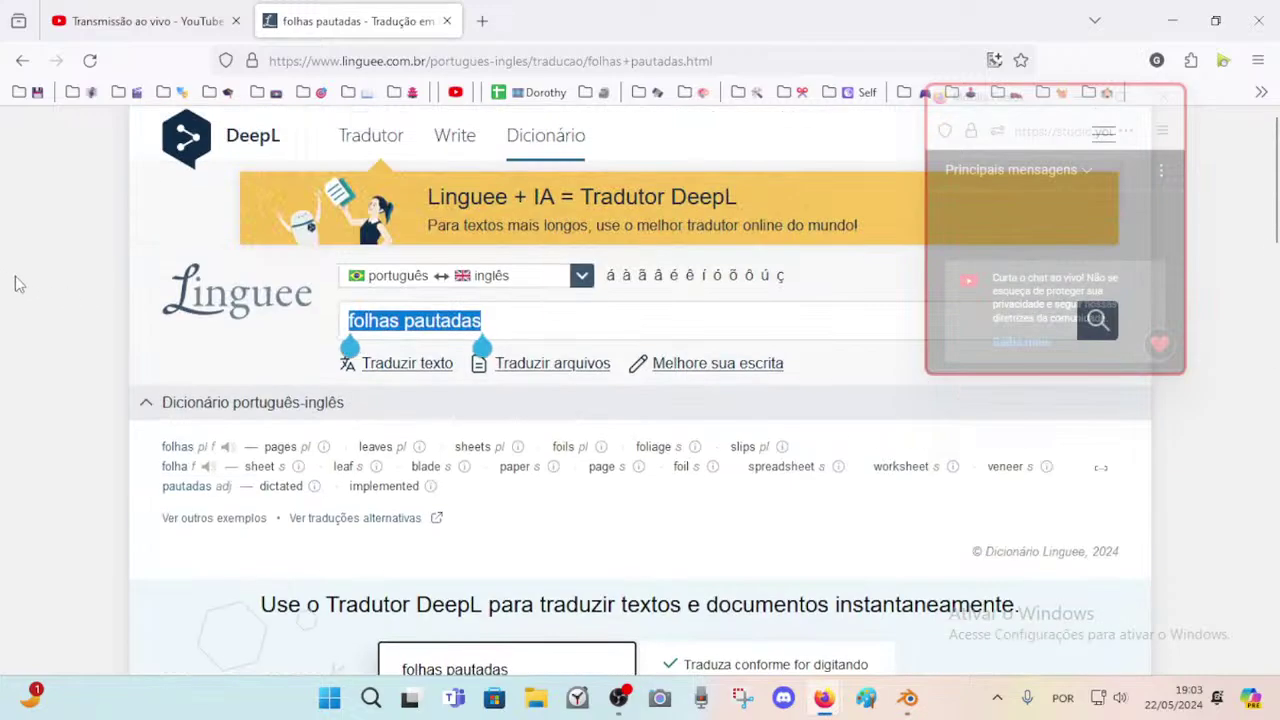
{"action": "left_click", "coordinate": [447, 21]}
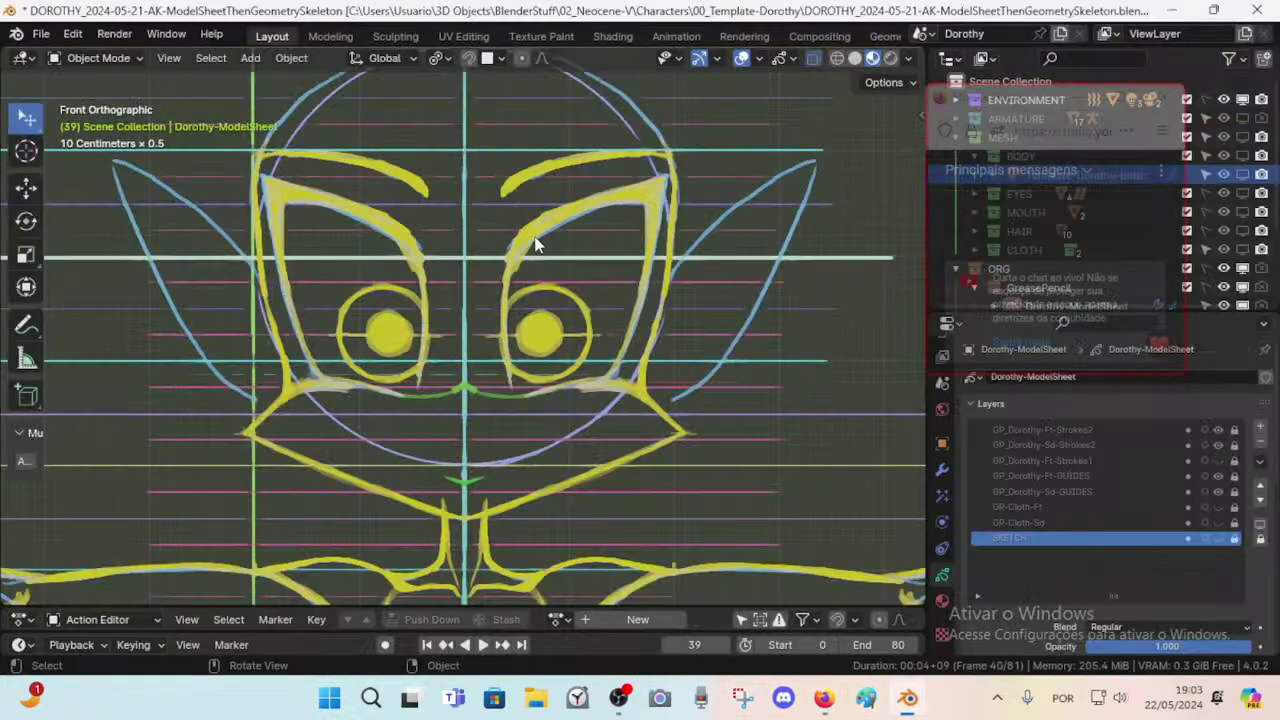
Switch to Blender and examine the head sketch in front view against the horizontal guide lines, from the crown to the chin.
{"action": "left_click", "coordinate": [907, 697]}
{"action": "scroll", "coordinate": [531, 457], "scroll_direction": "up", "scroll_amount": 2}
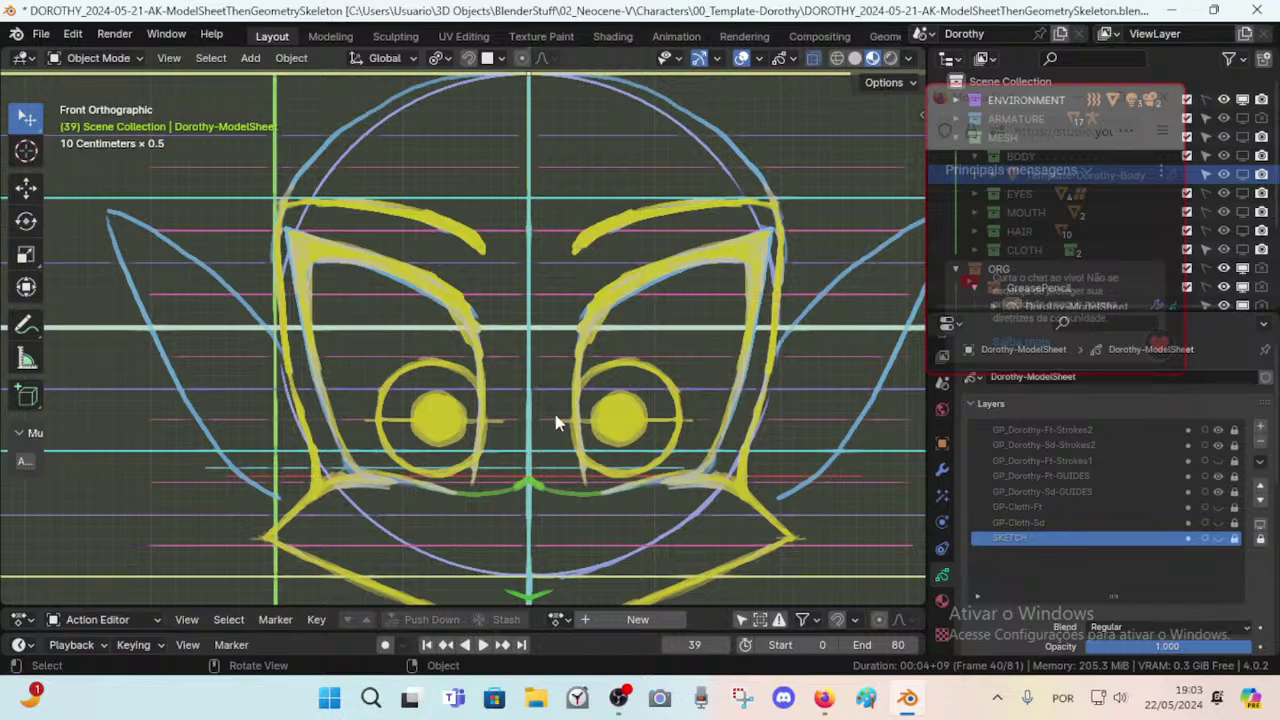
{"action": "mouse_move", "coordinate": [506, 367]}
{"action": "middle_mouse_down", "text": "shift"}
{"action": "mouse_move", "coordinate": [498, 231]}
{"action": "mouse_move", "coordinate": [494, 280]}
{"action": "middle_mouse_up", "text": "shift"}
{"action": "scroll", "coordinate": [498, 231], "scroll_direction": "down", "scroll_amount": 3}
{"action": "scroll", "coordinate": [494, 282], "scroll_direction": "up", "scroll_amount": 2}
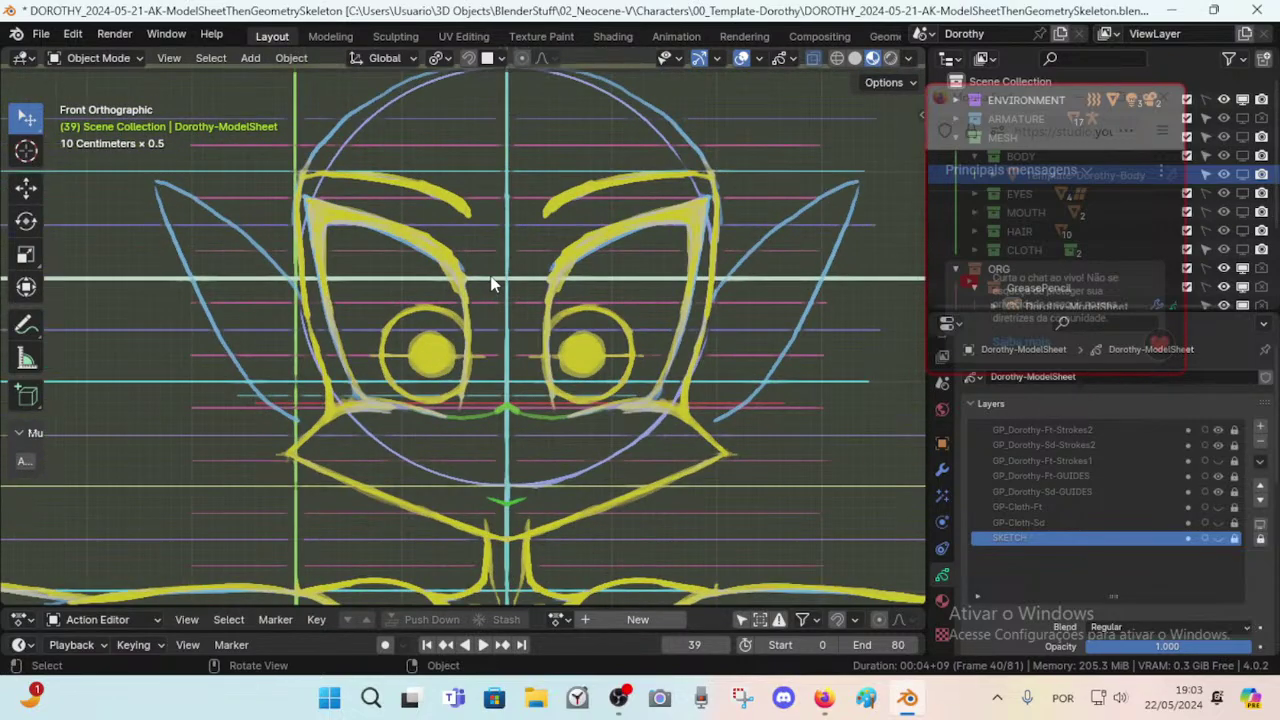
{"action": "scroll", "coordinate": [491, 284], "scroll_direction": "down", "scroll_amount": 1}
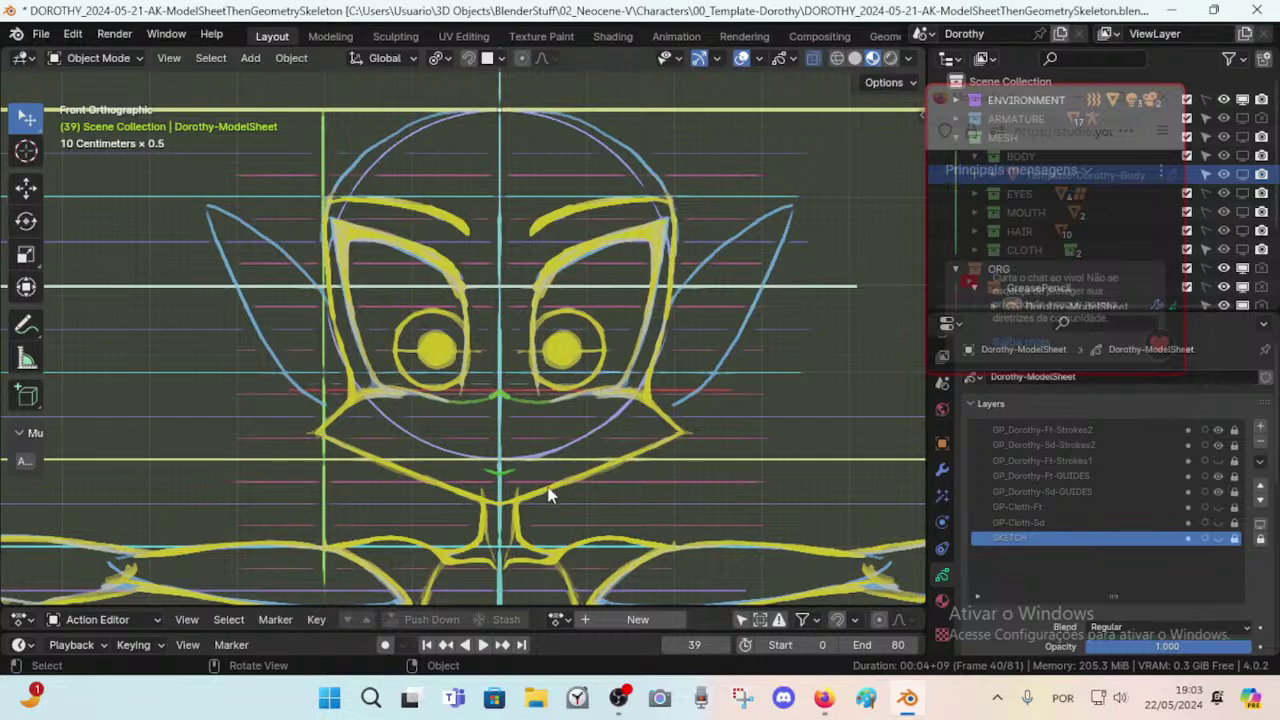
{"action": "scroll", "coordinate": [529, 416], "scroll_direction": "up", "scroll_amount": 1}
{"action": "scroll", "coordinate": [529, 408], "scroll_direction": "down", "scroll_amount": 1}
{"action": "middle_click_drag", "start_coordinate": [560, 434], "coordinate": [559, 482], "text": "shift"}
{"action": "scroll", "coordinate": [512, 424], "scroll_direction": "up", "scroll_amount": 1}
{"action": "scroll", "coordinate": [514, 426], "scroll_direction": "up", "scroll_amount": 1}
{"action": "scroll", "coordinate": [541, 468], "scroll_direction": "down", "scroll_amount": 2}
{"action": "scroll", "coordinate": [559, 482], "scroll_direction": "up", "scroll_amount": 1}
{"action": "scroll", "coordinate": [559, 482], "scroll_direction": "down", "scroll_amount": 1}
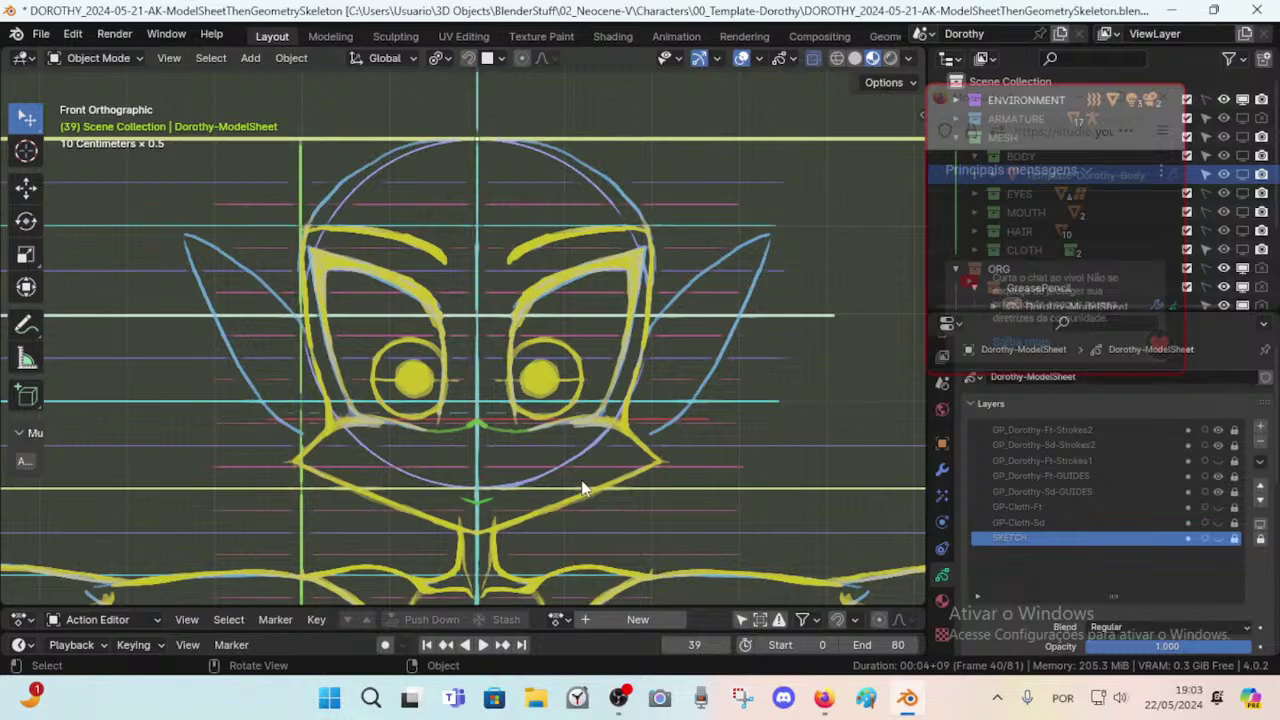
{"action": "scroll", "coordinate": [583, 488], "scroll_direction": "up", "scroll_amount": 2}
{"action": "scroll", "coordinate": [650, 395], "scroll_direction": "down", "scroll_amount": 3}
{"action": "scroll", "coordinate": [463, 331], "scroll_direction": "up", "scroll_amount": 1}
{"action": "scroll", "coordinate": [528, 436], "scroll_direction": "up", "scroll_amount": 1}
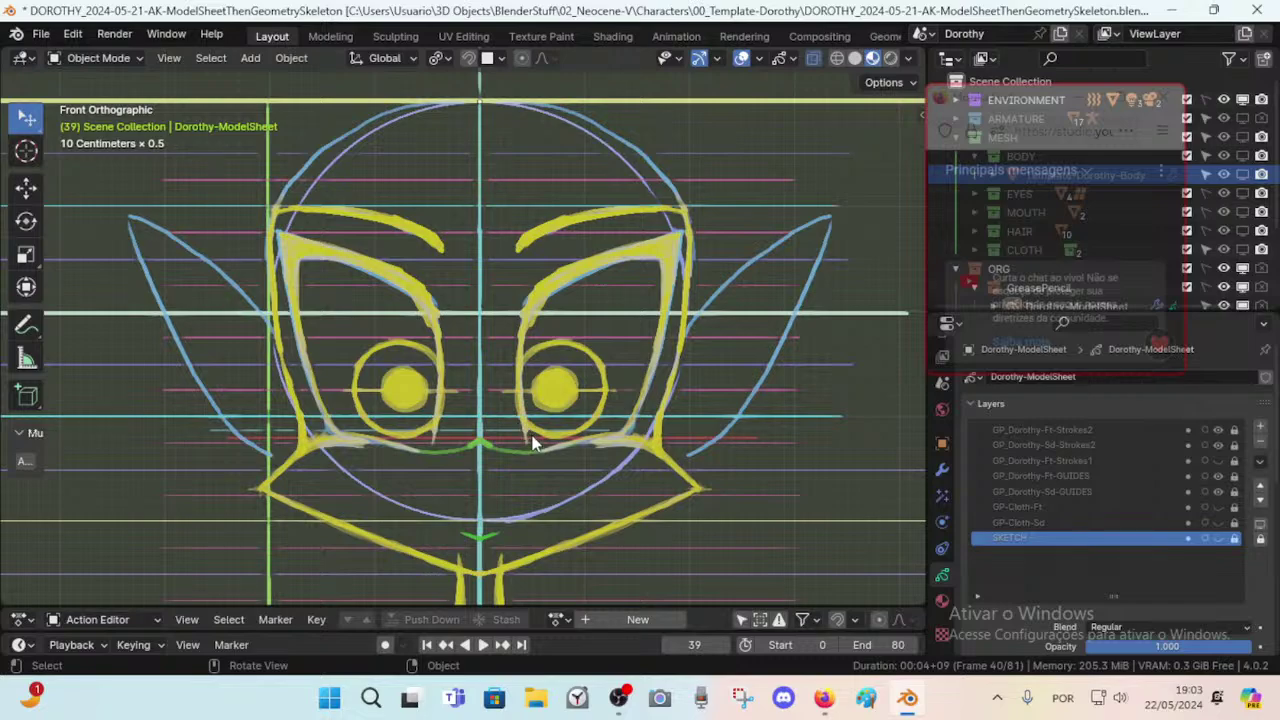
{"action": "scroll", "coordinate": [500, 420], "scroll_direction": "down", "scroll_amount": 2}
{"action": "scroll", "coordinate": [480, 437], "scroll_direction": "up", "scroll_amount": 2}
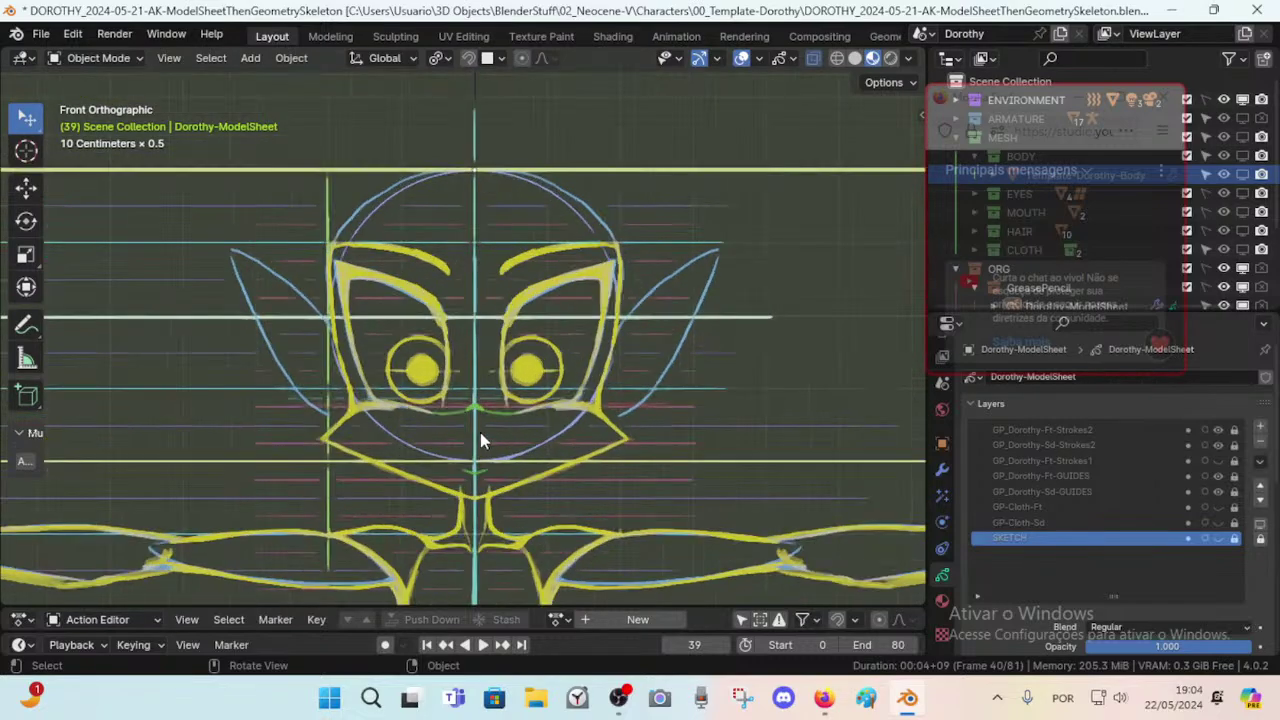
{"action": "scroll", "coordinate": [504, 420], "scroll_direction": "up", "scroll_amount": 1}
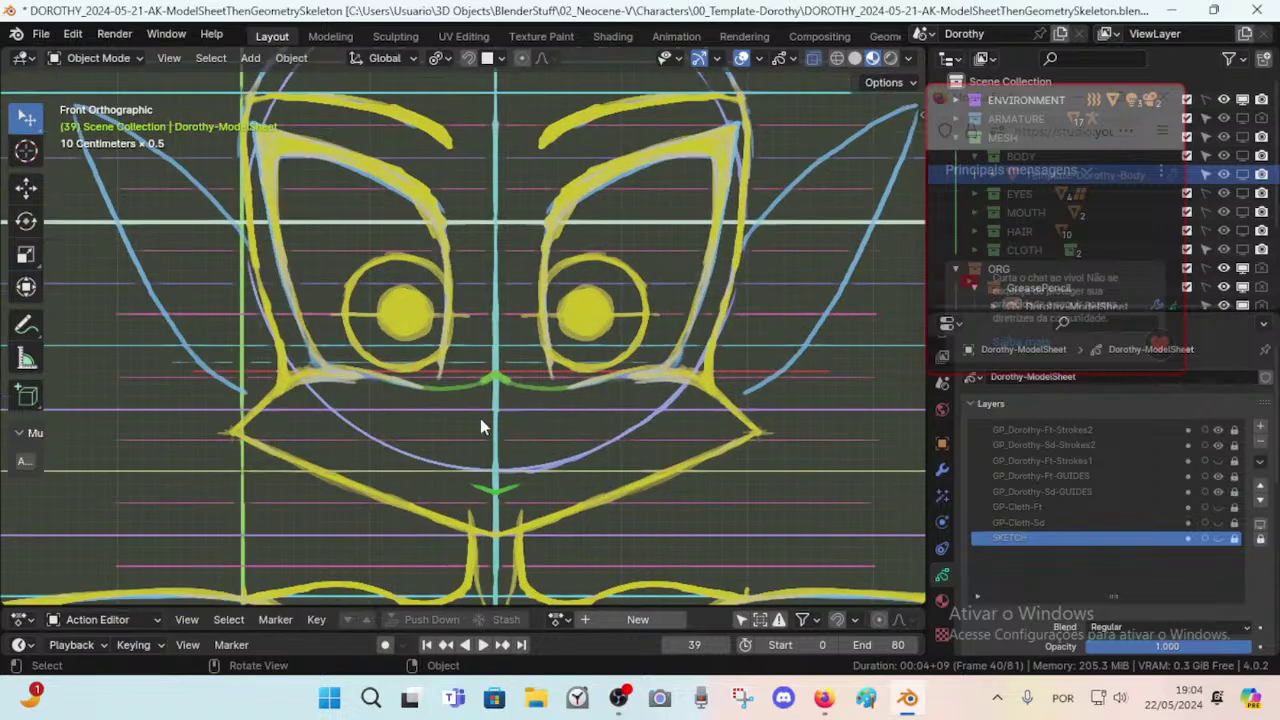
{"action": "scroll", "coordinate": [515, 415], "scroll_direction": "down", "scroll_amount": 2}
{"action": "middle_click_drag", "start_coordinate": [507, 406], "coordinate": [505, 426], "text": "shift"}
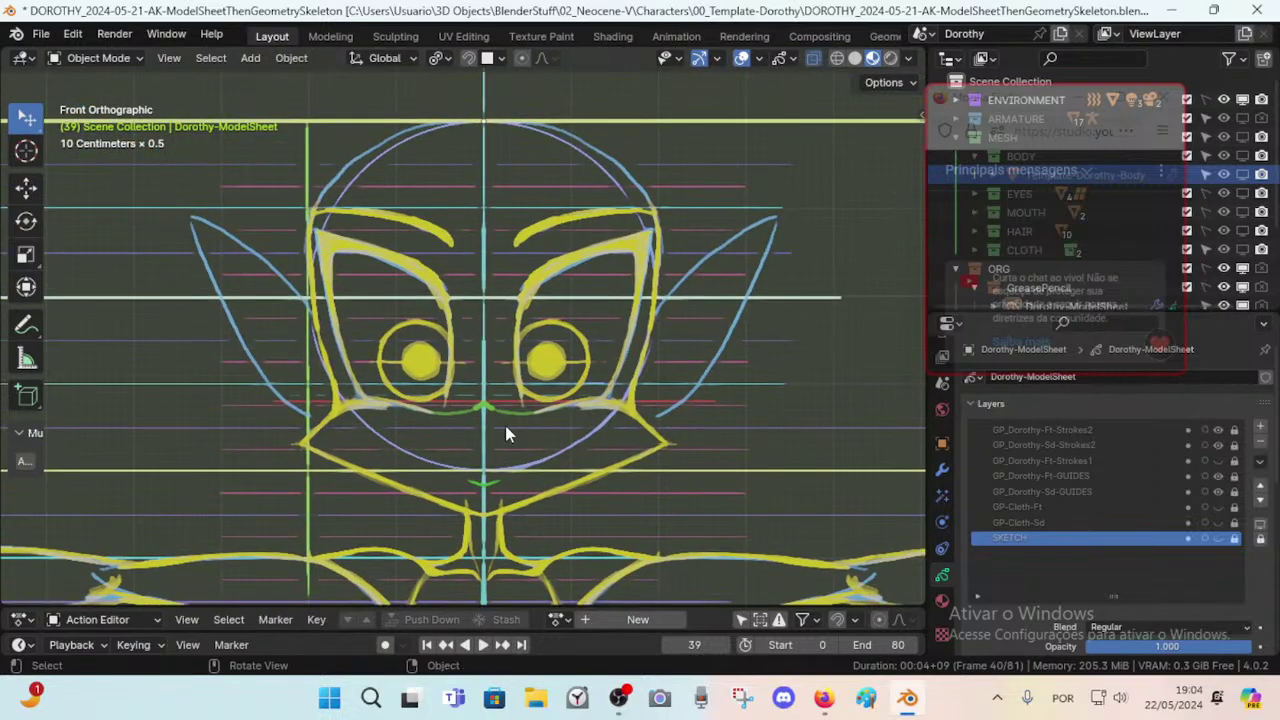
Switch the model sheet to the right side view and inspect the head profile against the guide lines.
{"action": "key", "text": "KP_3"}
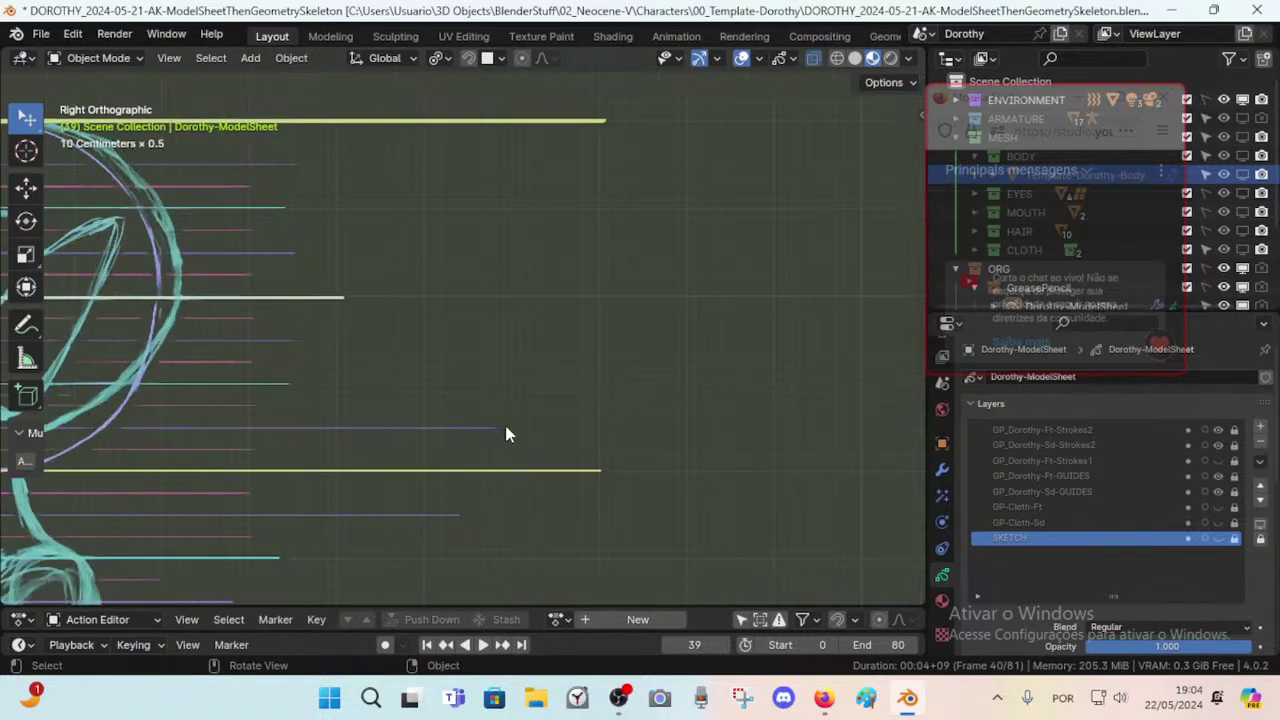
{"action": "key", "text": "KP_1"}
{"action": "key", "text": "KP_3"}
{"action": "mouse_move", "coordinate": [371, 386]}
{"action": "middle_mouse_down", "text": "shift"}
{"action": "mouse_move", "coordinate": [525, 385]}
{"action": "mouse_move", "coordinate": [477, 413]}
{"action": "middle_mouse_up", "text": "shift"}
{"action": "scroll", "coordinate": [530, 375], "scroll_direction": "up", "scroll_amount": 5}
{"action": "scroll", "coordinate": [477, 413], "scroll_direction": "down", "scroll_amount": 1}
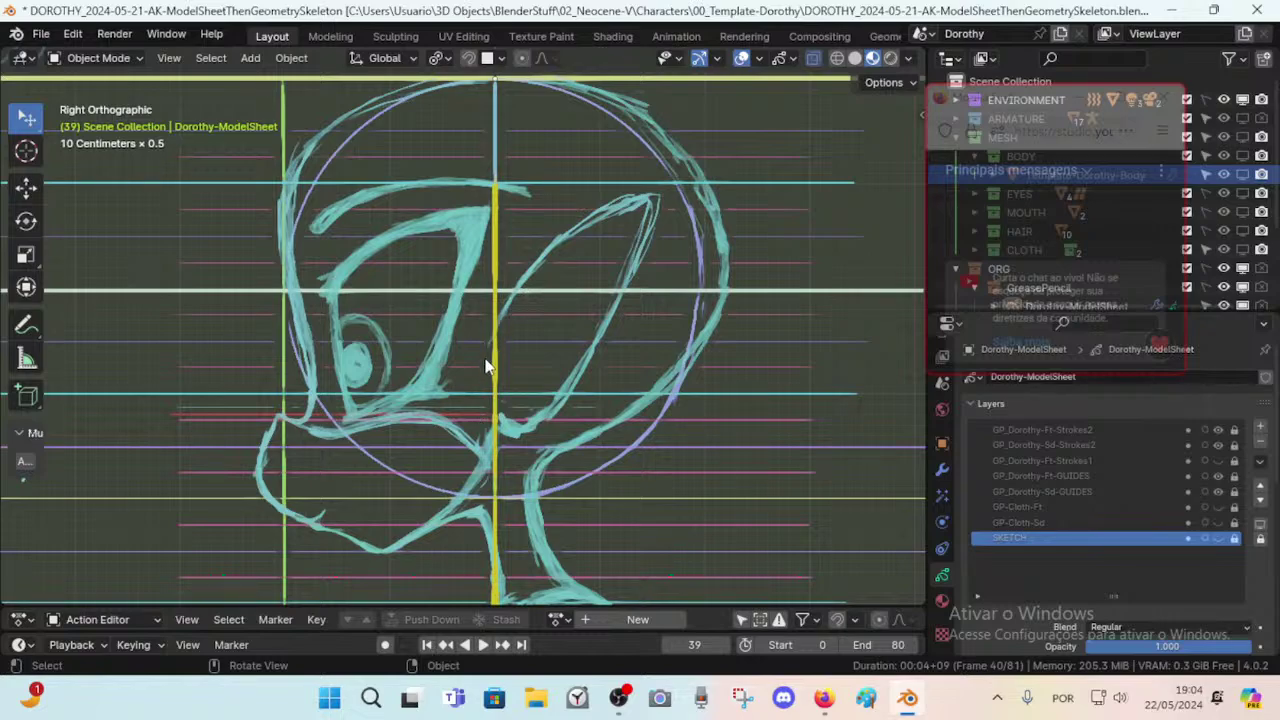
{"action": "middle_click_drag", "start_coordinate": [363, 491], "coordinate": [466, 393], "text": "shift"}
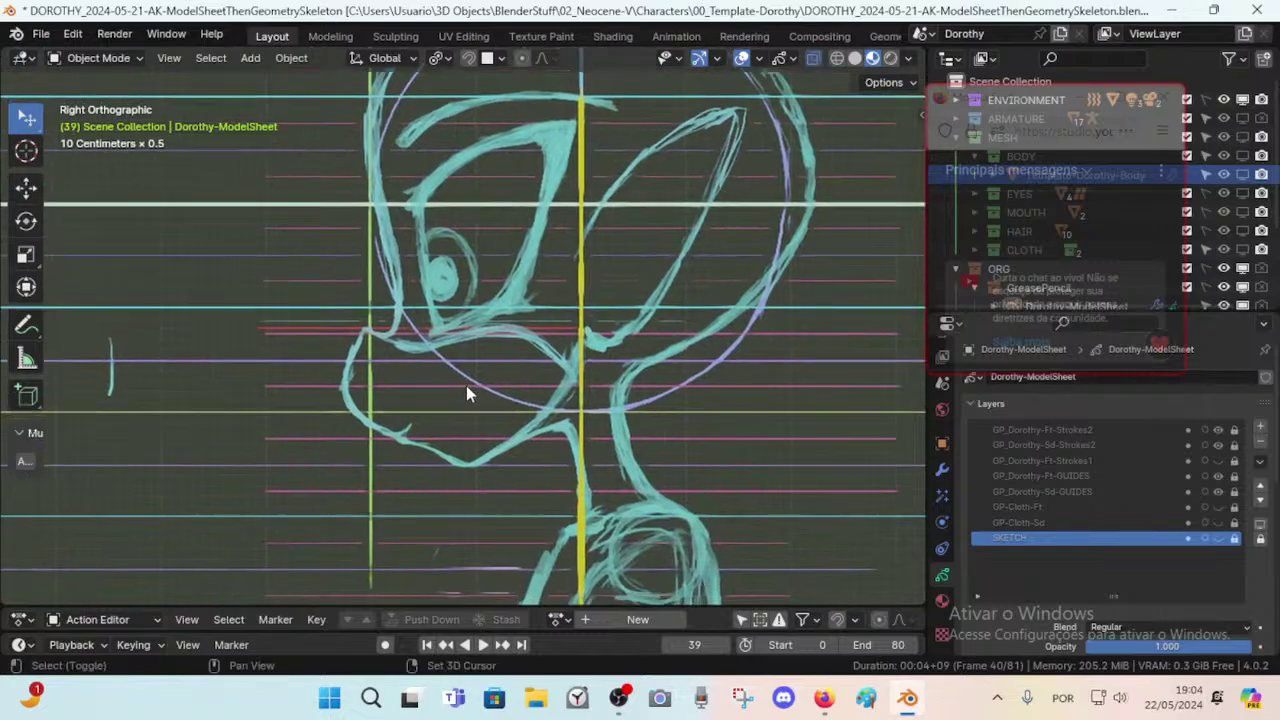
Examine the nose, mouth and jaw lines of the side-view sketch closely against the horizontal and vertical guides.
{"action": "scroll", "coordinate": [465, 390], "scroll_direction": "up", "scroll_amount": 4}
{"action": "scroll", "coordinate": [440, 374], "scroll_direction": "down", "scroll_amount": 3}
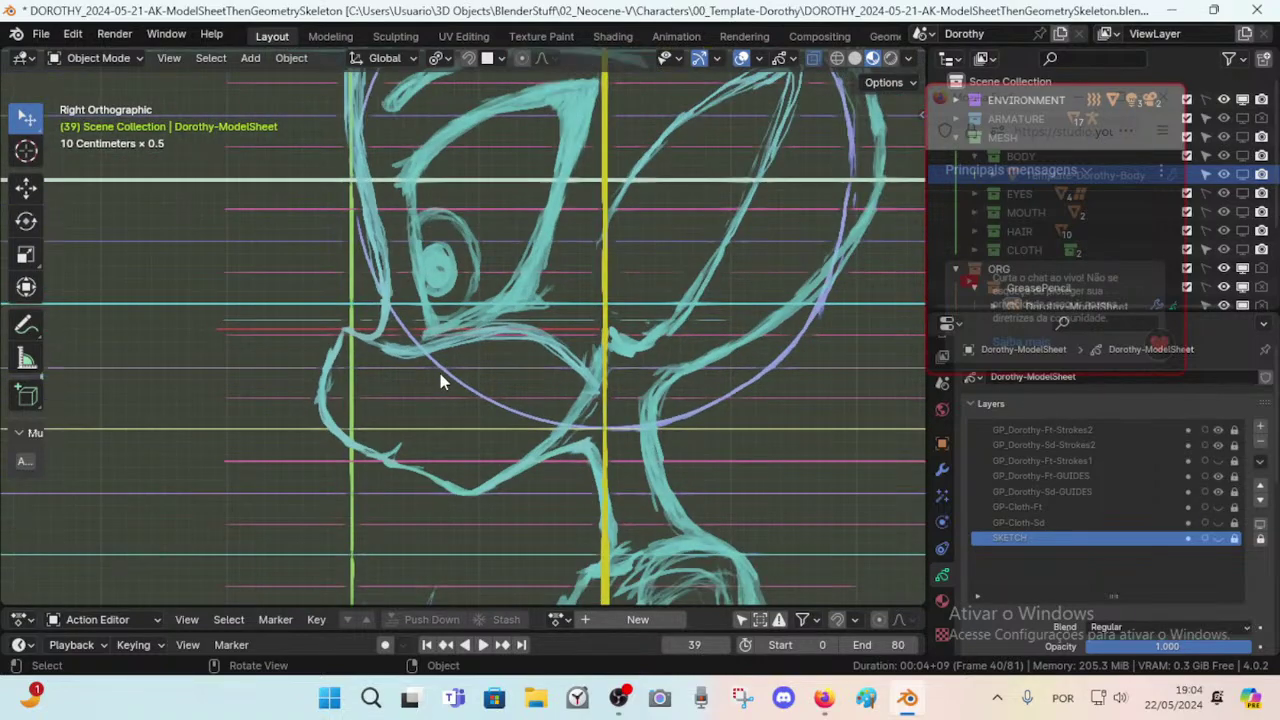
{"action": "scroll", "coordinate": [440, 375], "scroll_direction": "up", "scroll_amount": 4}
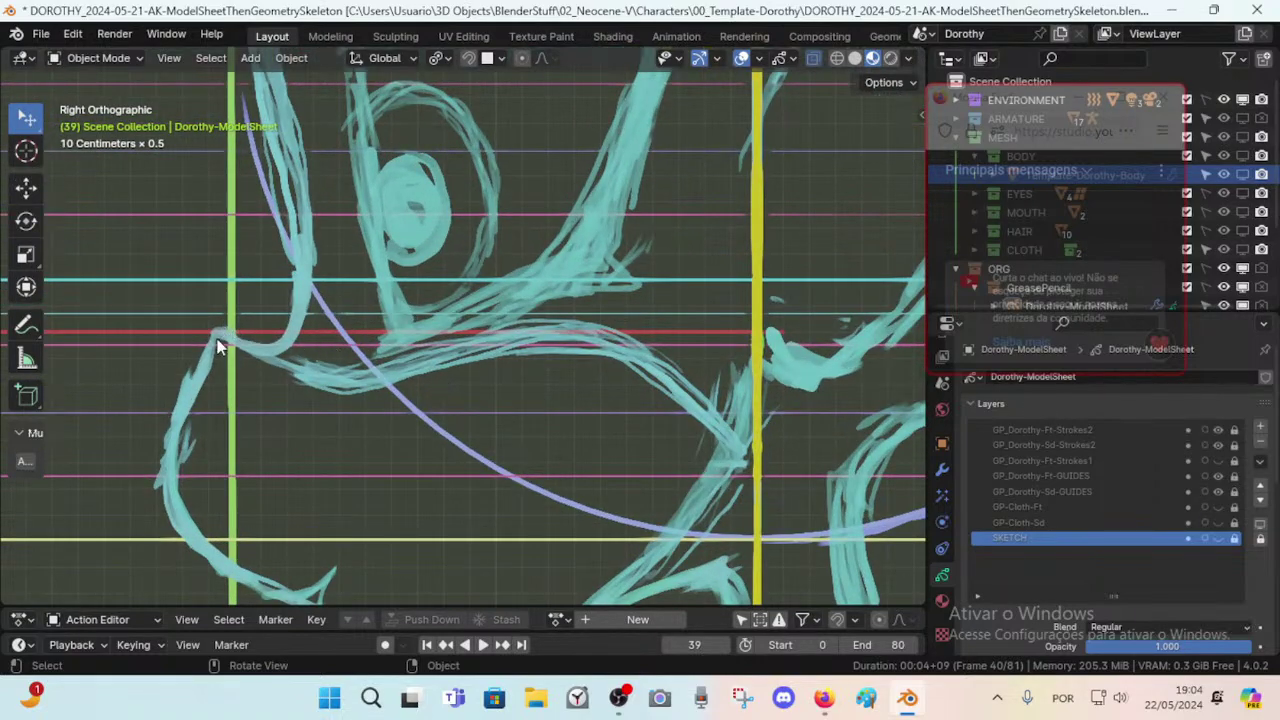
{"action": "scroll", "coordinate": [230, 352], "scroll_direction": "down", "scroll_amount": 2}
{"action": "scroll", "coordinate": [226, 336], "scroll_direction": "up", "scroll_amount": 2}
{"action": "scroll", "coordinate": [222, 335], "scroll_direction": "down", "scroll_amount": 2}
{"action": "scroll", "coordinate": [222, 335], "scroll_direction": "up", "scroll_amount": 2}
{"action": "scroll", "coordinate": [218, 320], "scroll_direction": "down", "scroll_amount": 2}
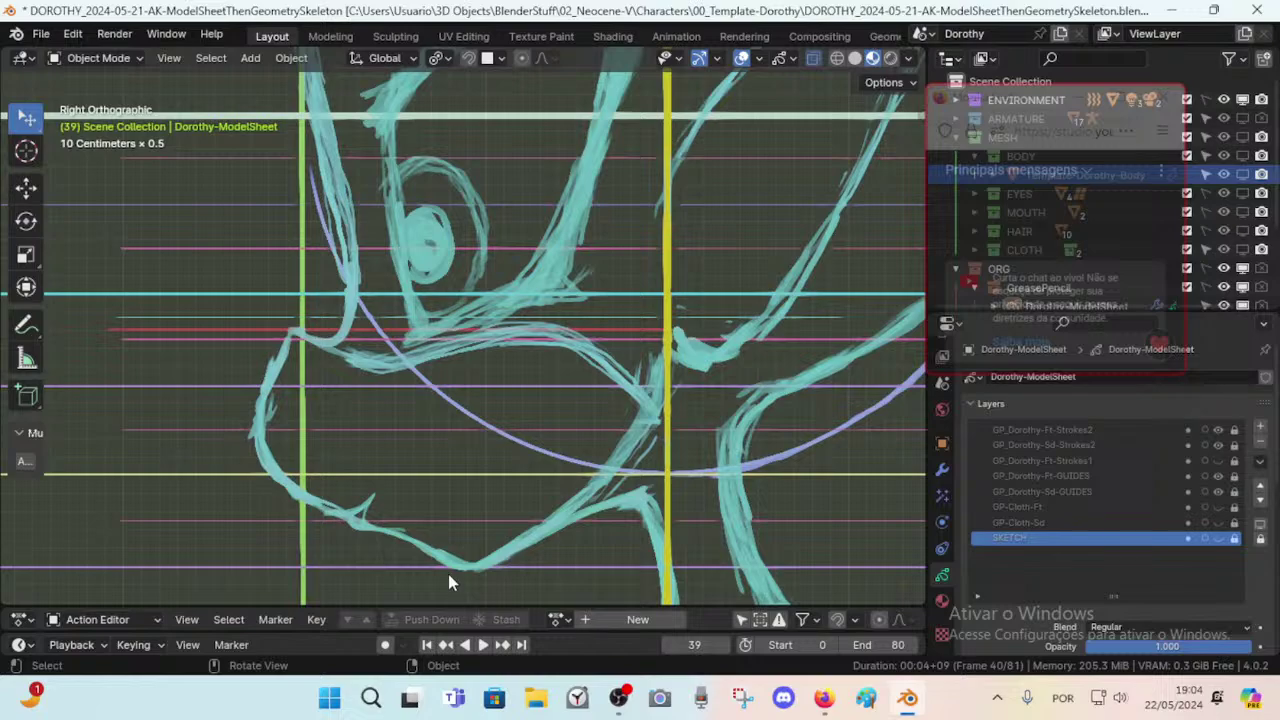
{"action": "scroll", "coordinate": [431, 515], "scroll_direction": "down", "scroll_amount": 3}
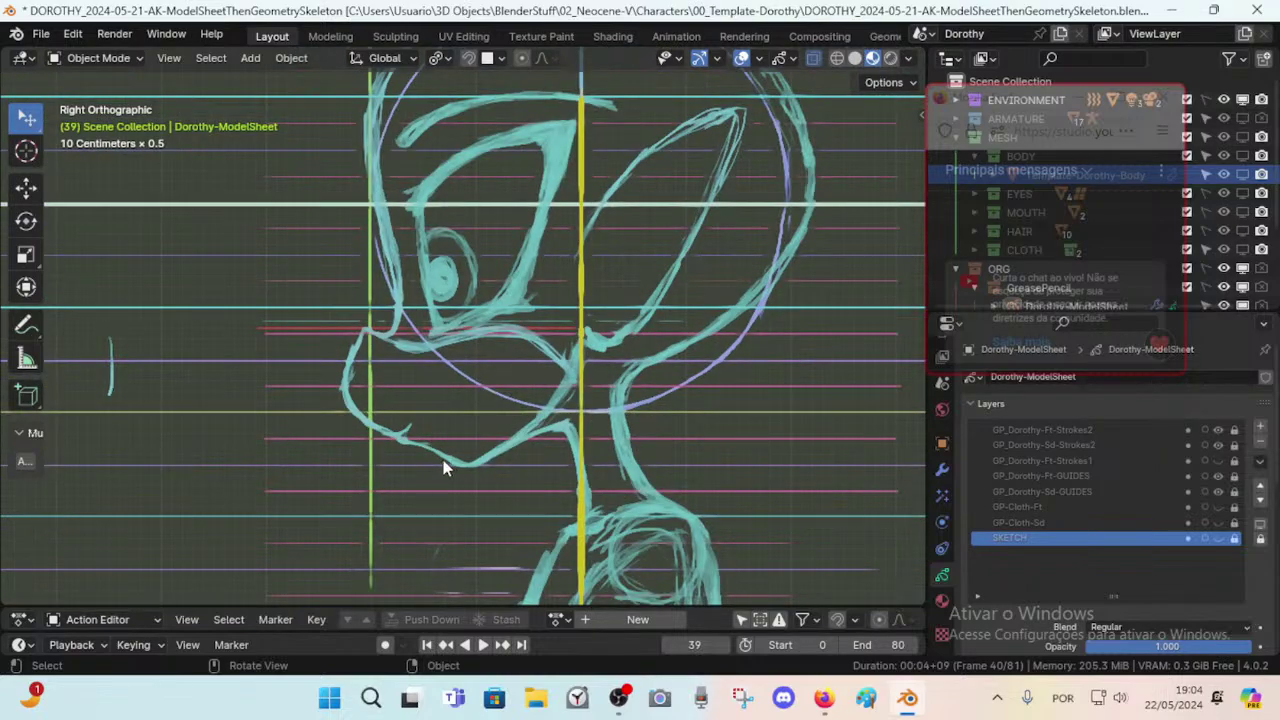
{"action": "scroll", "coordinate": [510, 458], "scroll_direction": "up", "scroll_amount": 3}
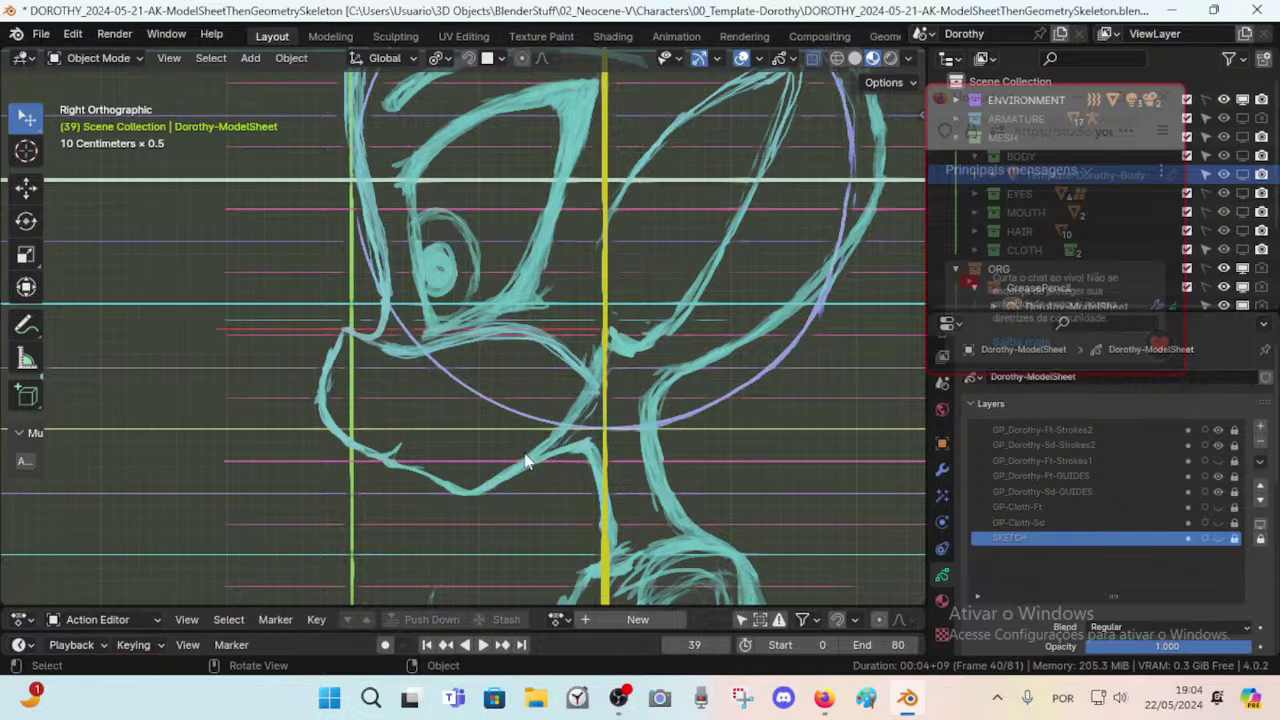
{"action": "scroll", "coordinate": [523, 457], "scroll_direction": "up", "scroll_amount": 2}
{"action": "scroll", "coordinate": [520, 458], "scroll_direction": "down", "scroll_amount": 3}
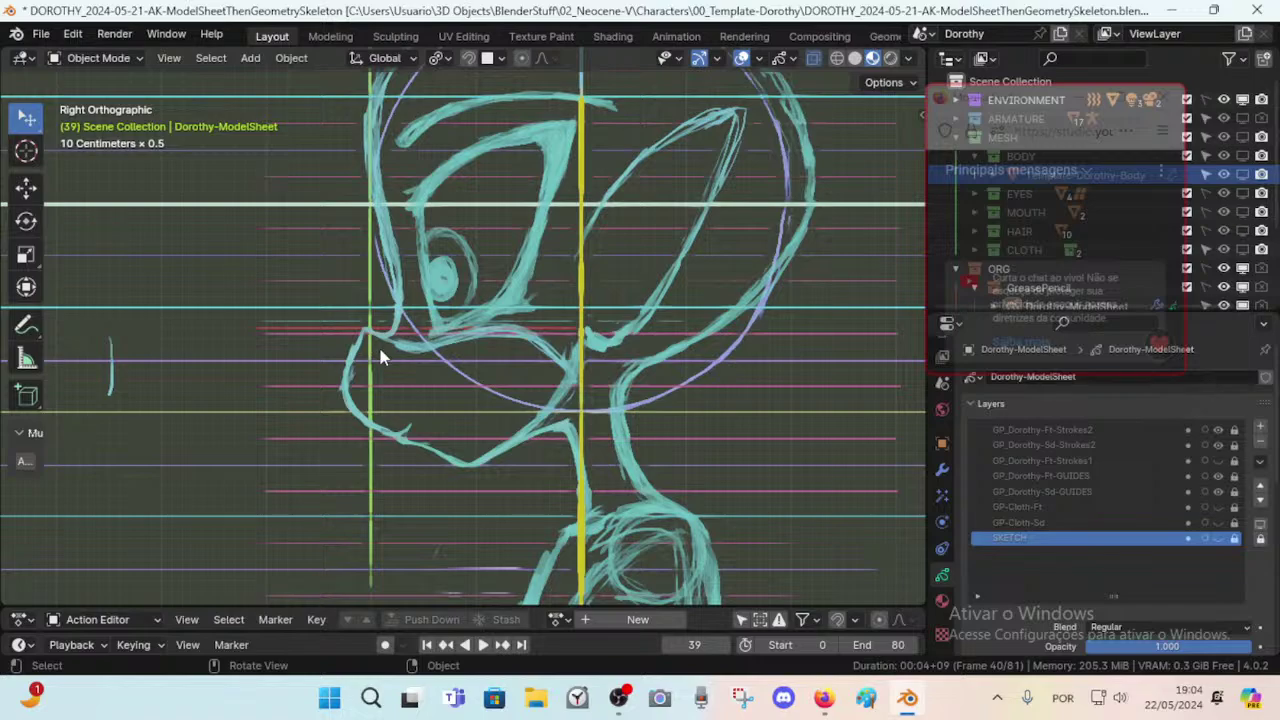
{"action": "scroll", "coordinate": [430, 393], "scroll_direction": "up", "scroll_amount": 1}
{"action": "scroll", "coordinate": [386, 385], "scroll_direction": "up", "scroll_amount": 1}
{"action": "scroll", "coordinate": [355, 338], "scroll_direction": "down", "scroll_amount": 3}
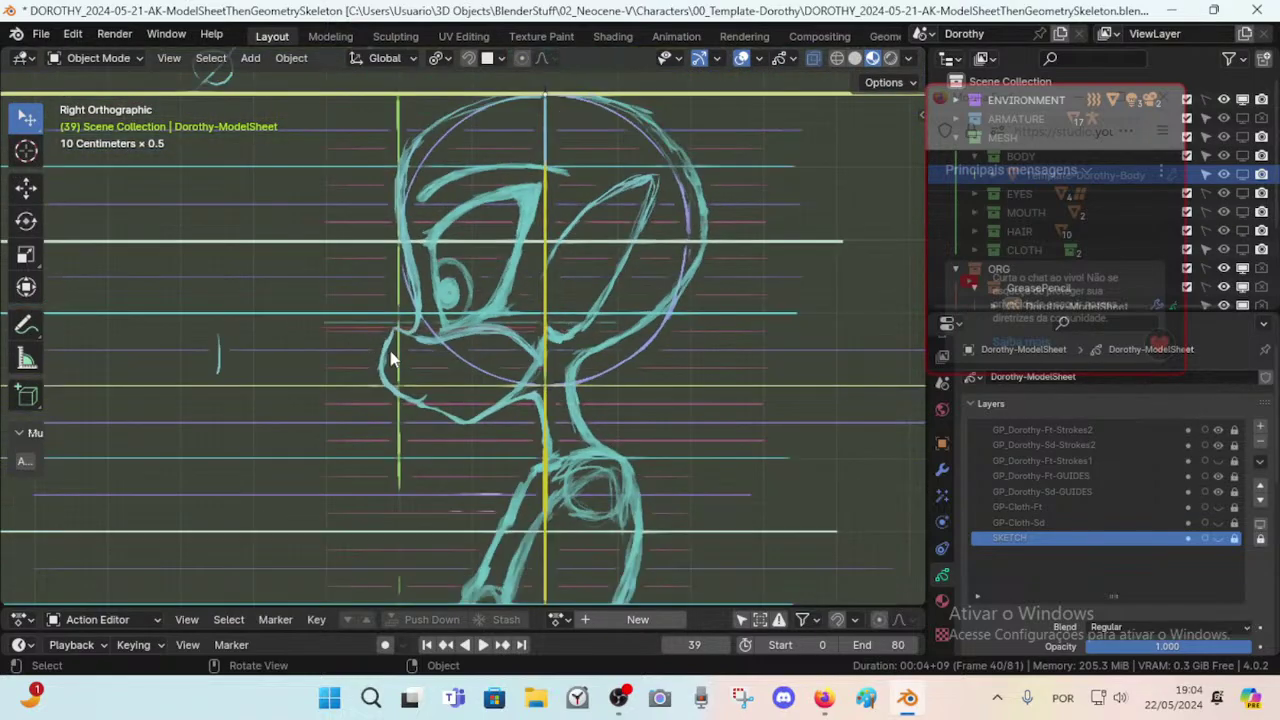
{"action": "scroll", "coordinate": [394, 360], "scroll_direction": "up", "scroll_amount": 3}
{"action": "scroll", "coordinate": [441, 392], "scroll_direction": "down", "scroll_amount": 3}
{"action": "scroll", "coordinate": [441, 392], "scroll_direction": "up", "scroll_amount": 3}
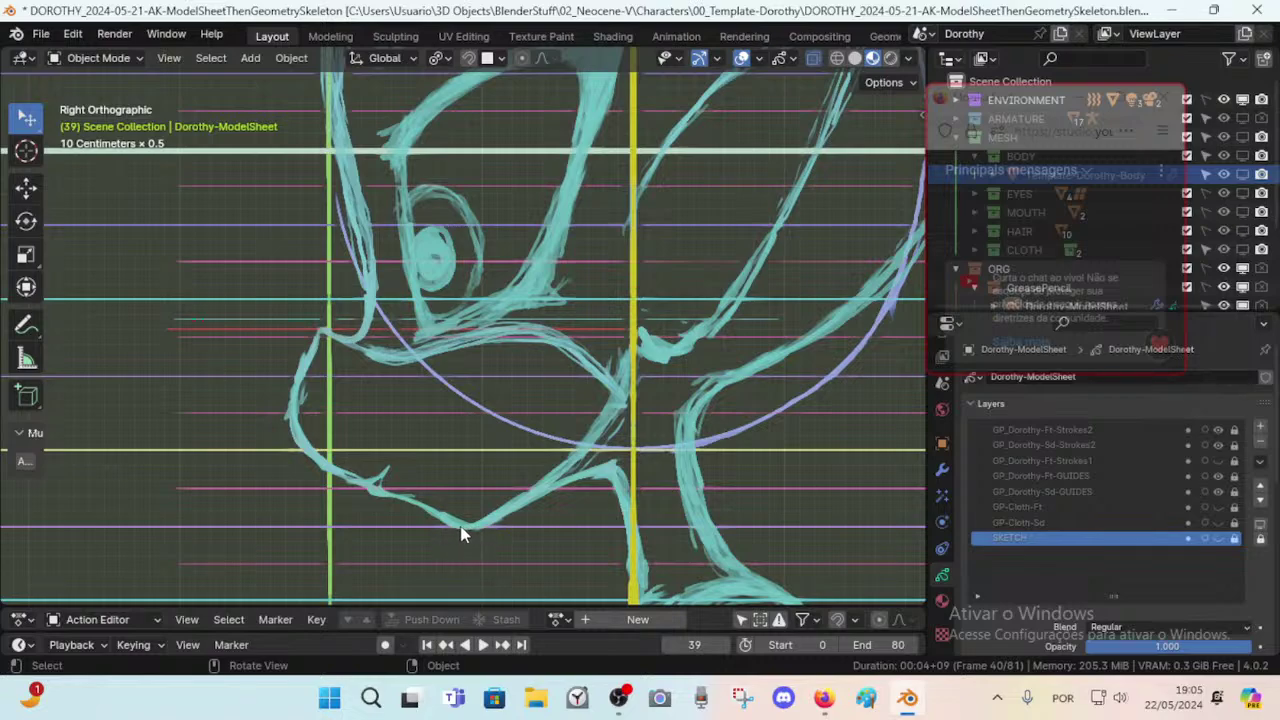
Compare the head's front and right side views, and examine how the jaw meets the neck in profile.
{"action": "key", "text": "KP_1"}
{"action": "key", "text": "KP_3"}
{"action": "scroll", "coordinate": [371, 466], "scroll_direction": "down", "scroll_amount": 3}
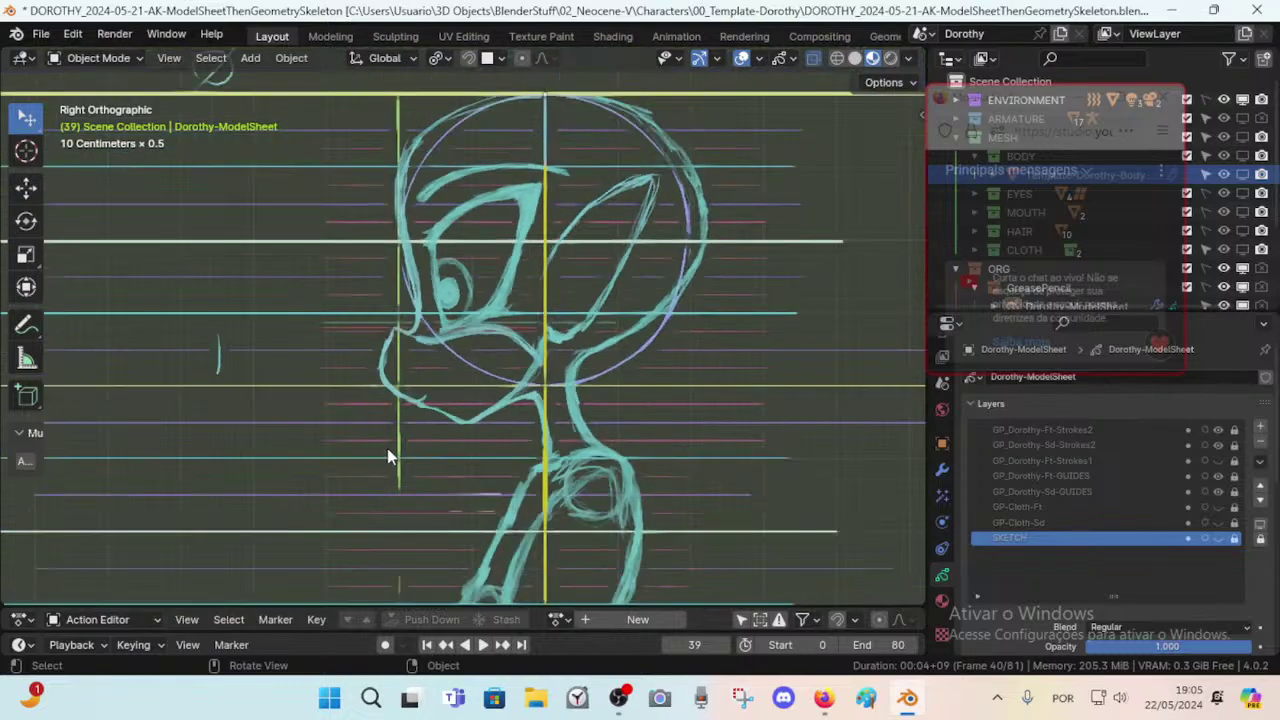
{"action": "scroll", "coordinate": [387, 449], "scroll_direction": "up", "scroll_amount": 4}
{"action": "scroll", "coordinate": [385, 450], "scroll_direction": "down", "scroll_amount": 2}
{"action": "scroll", "coordinate": [381, 459], "scroll_direction": "up", "scroll_amount": 2}
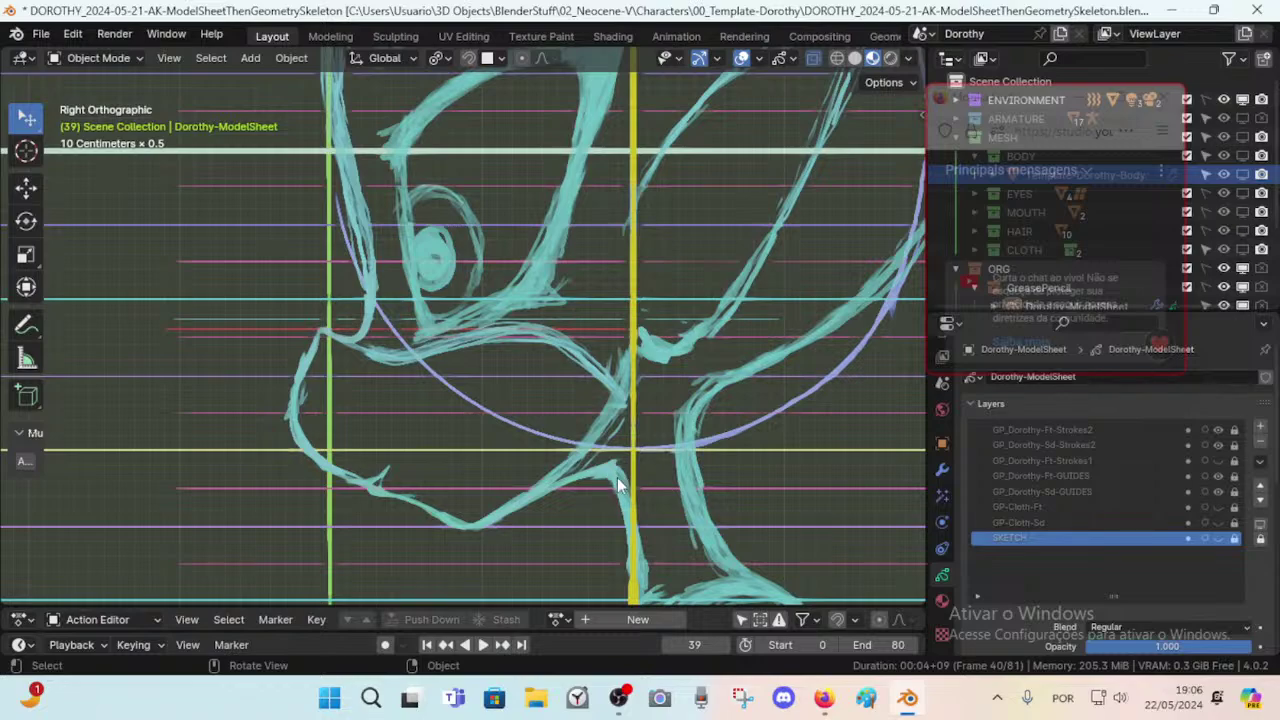
{"action": "scroll", "coordinate": [612, 492], "scroll_direction": "down", "scroll_amount": 3}
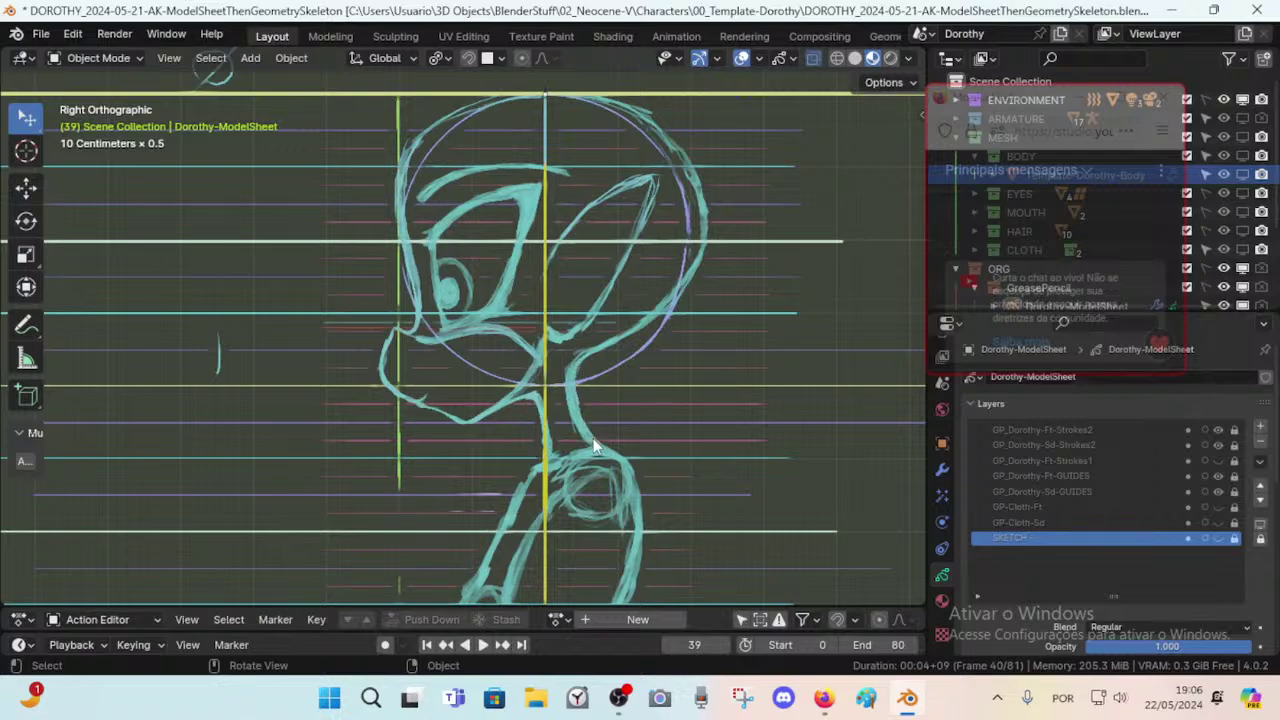
{"action": "scroll", "coordinate": [586, 452], "scroll_direction": "up", "scroll_amount": 2}
{"action": "scroll", "coordinate": [587, 460], "scroll_direction": "up", "scroll_amount": 1}
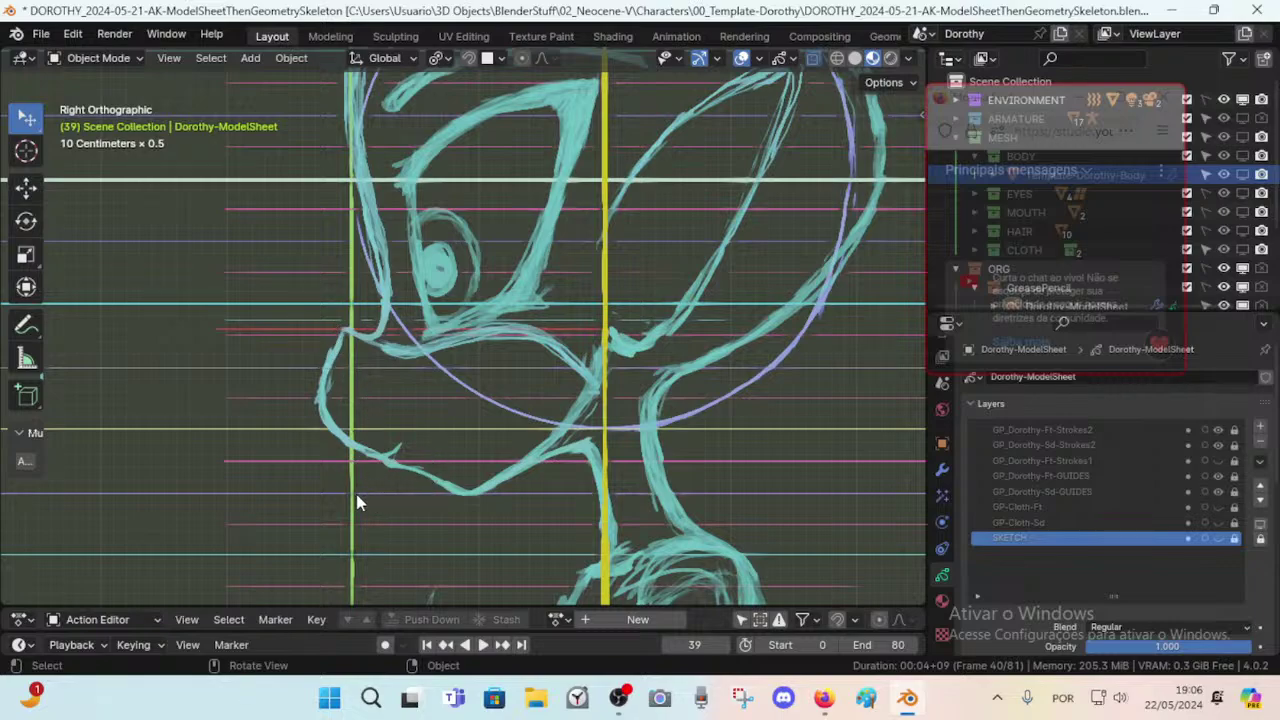
Examine the full head profile in side view, checking the muzzle, eye and ear against the head circle.
{"action": "left_click_drag", "start_coordinate": [353, 493], "coordinate": [430, 440]}
{"action": "scroll", "coordinate": [428, 420], "scroll_direction": "down", "scroll_amount": 3}
{"action": "middle_click_drag", "start_coordinate": [414, 371], "coordinate": [527, 422], "text": "shift"}
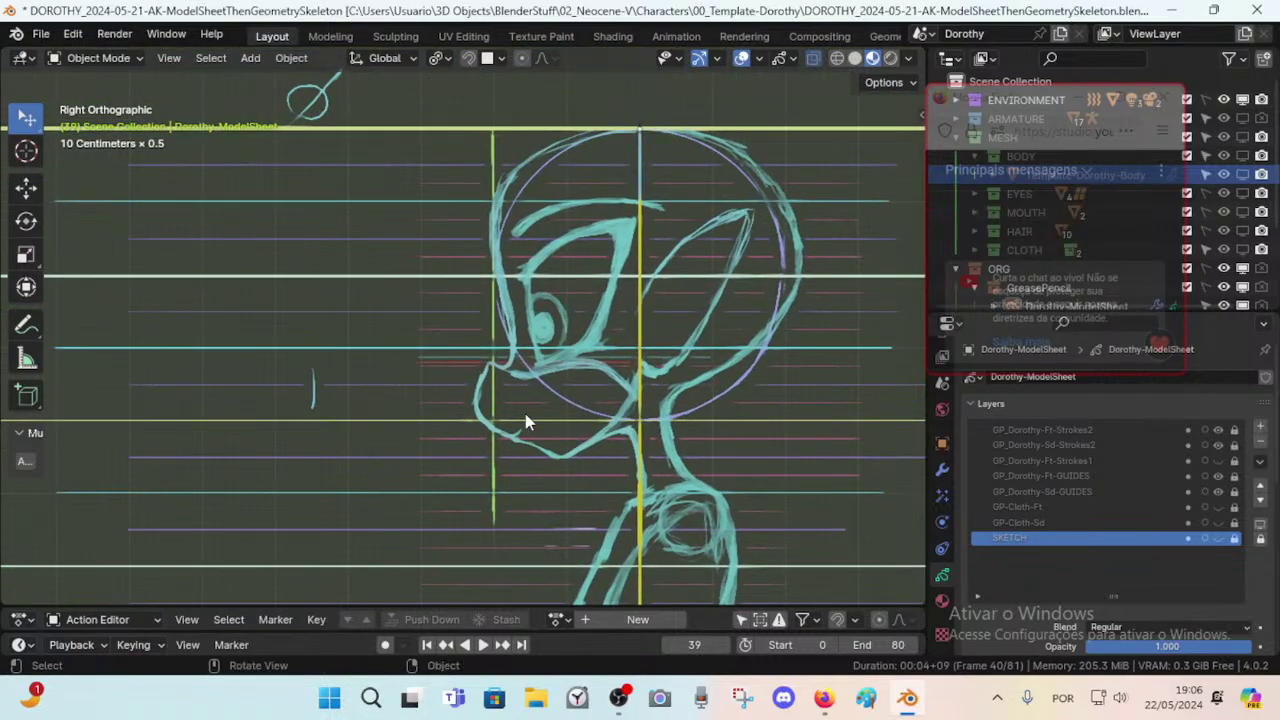
{"action": "scroll", "coordinate": [525, 385], "scroll_direction": "up", "scroll_amount": 3}
{"action": "mouse_move", "coordinate": [605, 279]}
{"action": "middle_mouse_down", "text": "shift"}
{"action": "mouse_move", "coordinate": [474, 306]}
{"action": "mouse_move", "coordinate": [536, 364]}
{"action": "mouse_move", "coordinate": [545, 322]}
{"action": "middle_mouse_up", "text": "shift"}
{"action": "scroll", "coordinate": [468, 308], "scroll_direction": "down", "scroll_amount": 1}
{"action": "scroll", "coordinate": [468, 315], "scroll_direction": "down", "scroll_amount": 1}
{"action": "scroll", "coordinate": [530, 380], "scroll_direction": "up", "scroll_amount": 1}
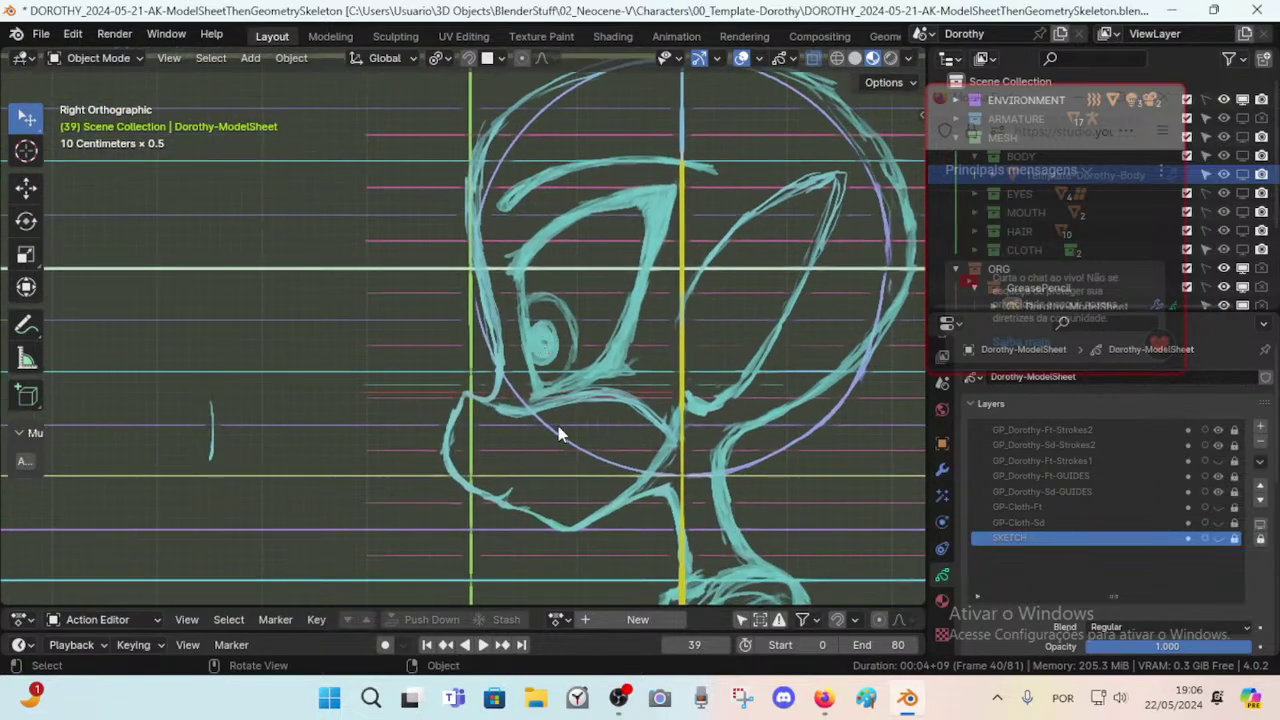
Examine the side-view head's eye, brow and muzzle against the horizontal guides and the head circle.
{"action": "scroll", "coordinate": [558, 427], "scroll_direction": "up", "scroll_amount": 1}
{"action": "scroll", "coordinate": [552, 428], "scroll_direction": "down", "scroll_amount": 1}
{"action": "scroll", "coordinate": [552, 426], "scroll_direction": "up", "scroll_amount": 1}
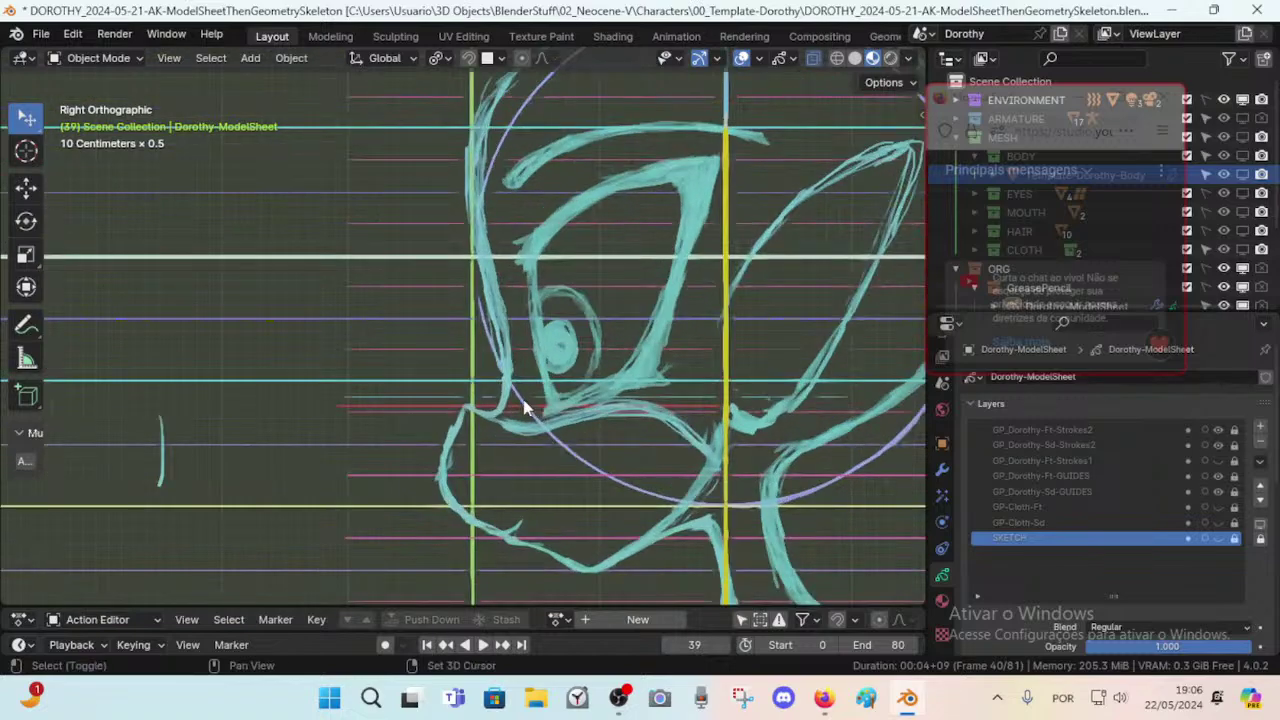
{"action": "middle_click_drag", "start_coordinate": [528, 405], "coordinate": [493, 427], "text": "shift"}
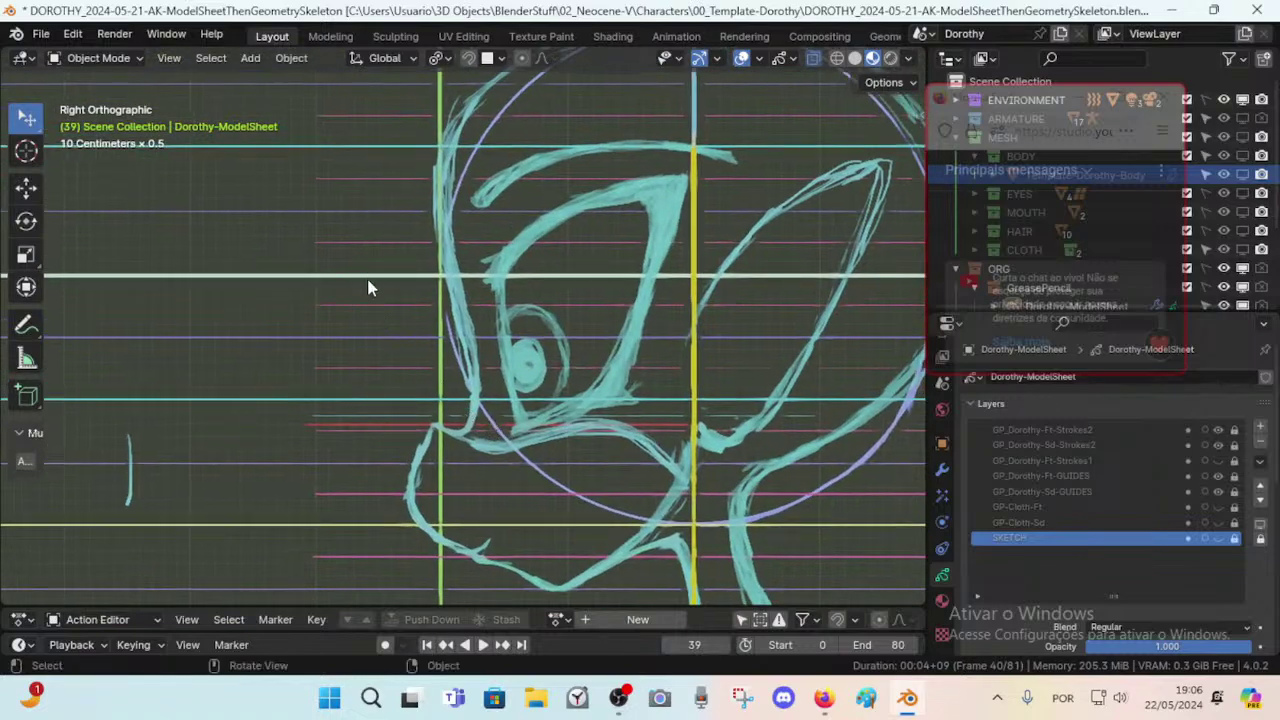
{"action": "scroll", "coordinate": [366, 292], "scroll_direction": "down", "scroll_amount": 2}
{"action": "scroll", "coordinate": [381, 309], "scroll_direction": "up", "scroll_amount": 2}
{"action": "scroll", "coordinate": [385, 315], "scroll_direction": "down", "scroll_amount": 1}
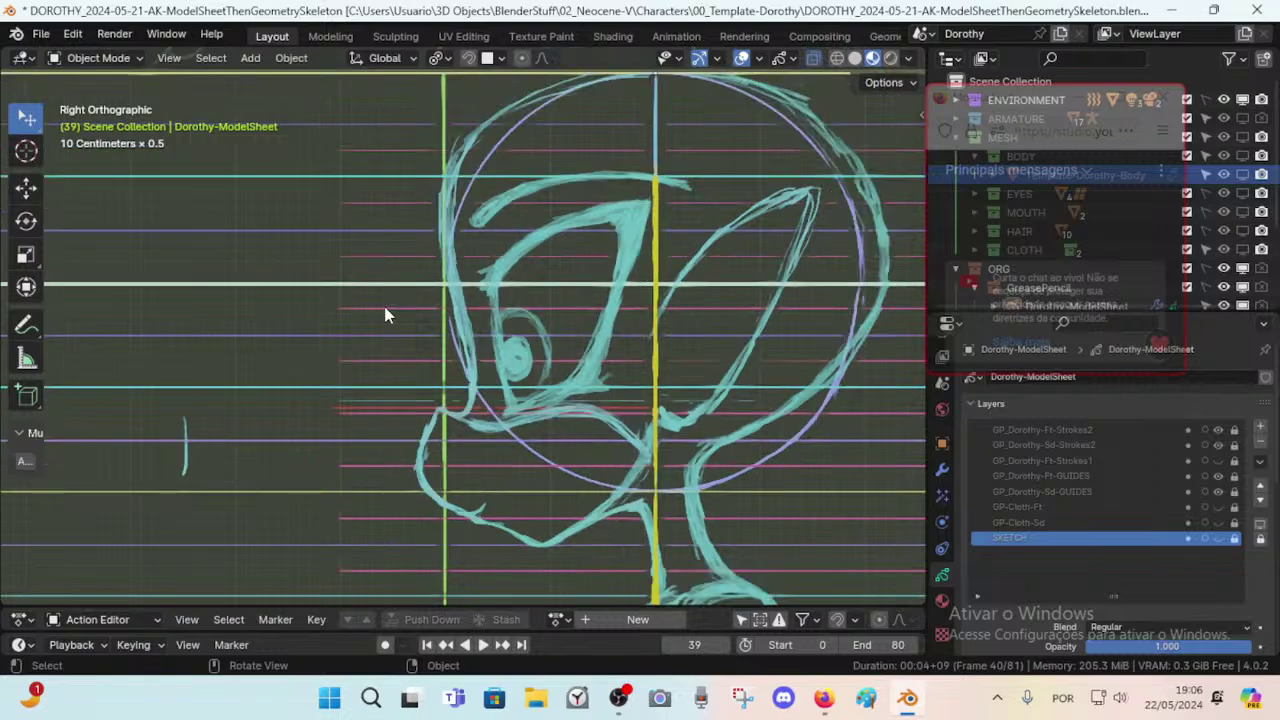
{"action": "middle_click_drag", "start_coordinate": [420, 333], "coordinate": [416, 349], "text": "shift"}
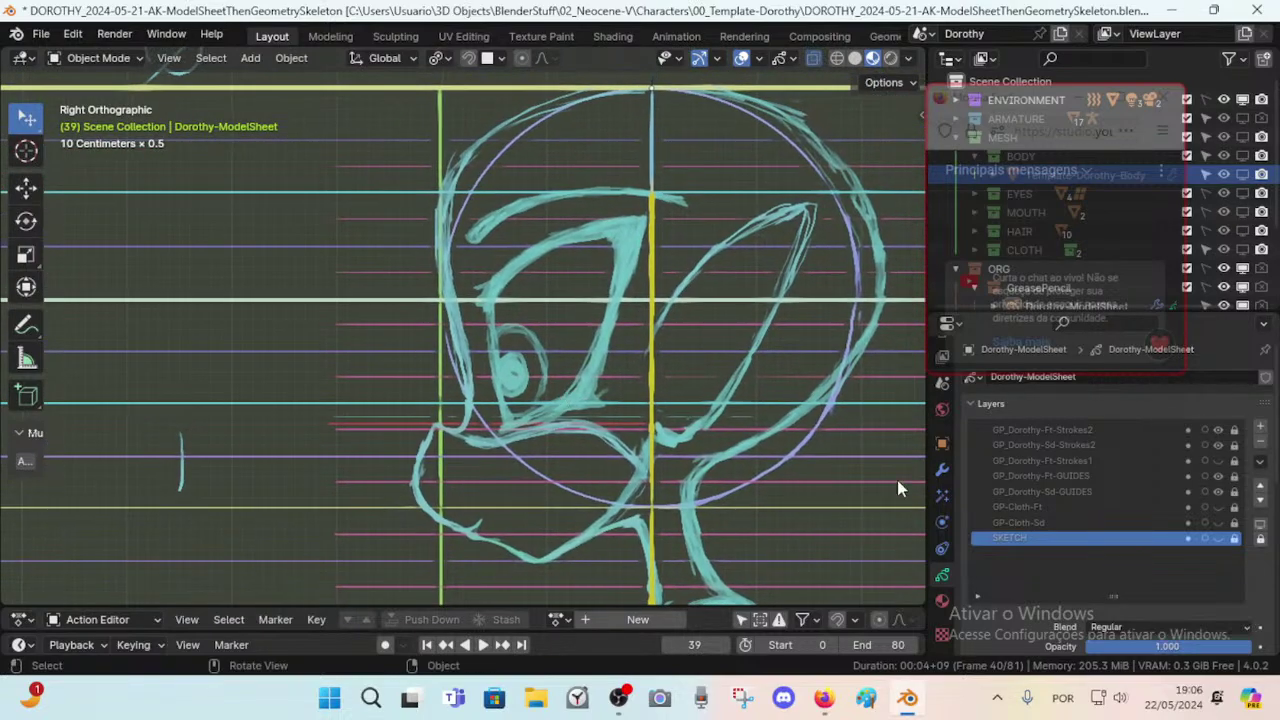
Unlock the GP_Dorothy-Sd-GUIDES layer and switch the Dorothy-ModelSheet object to Draw Mode.
{"action": "left_click", "coordinate": [1096, 489]}
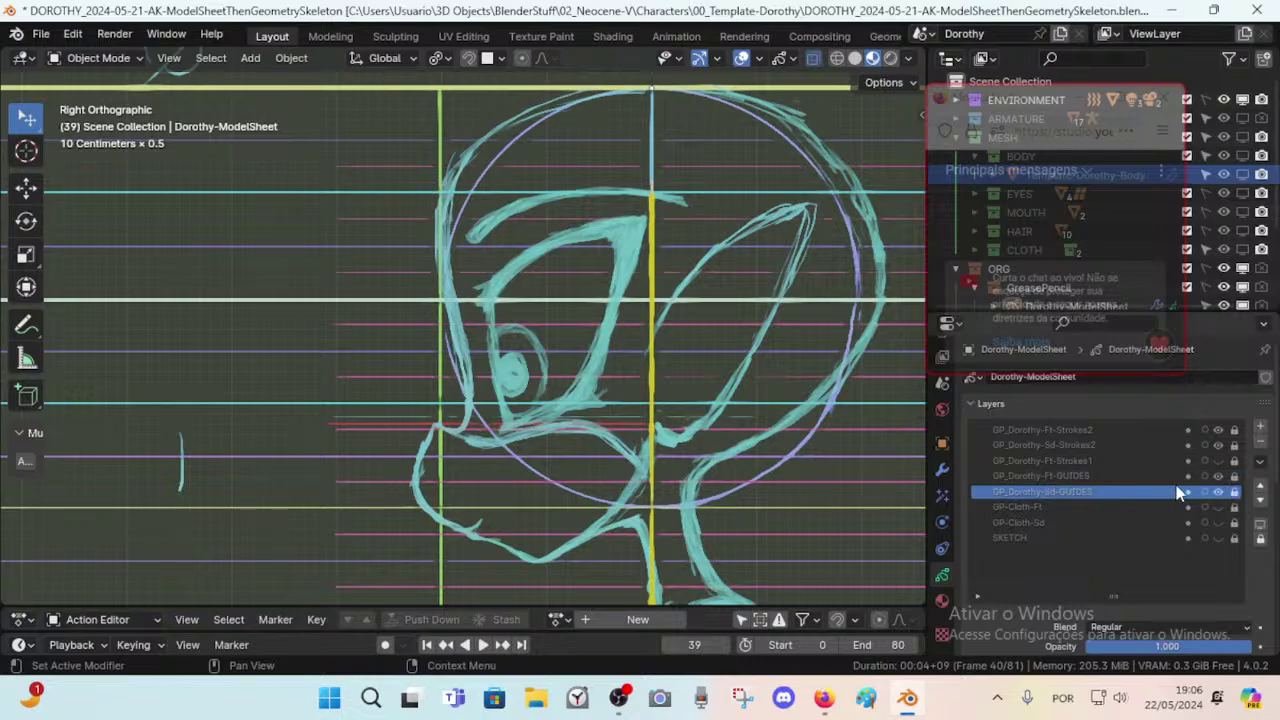
{"action": "left_click", "coordinate": [1235, 491]}
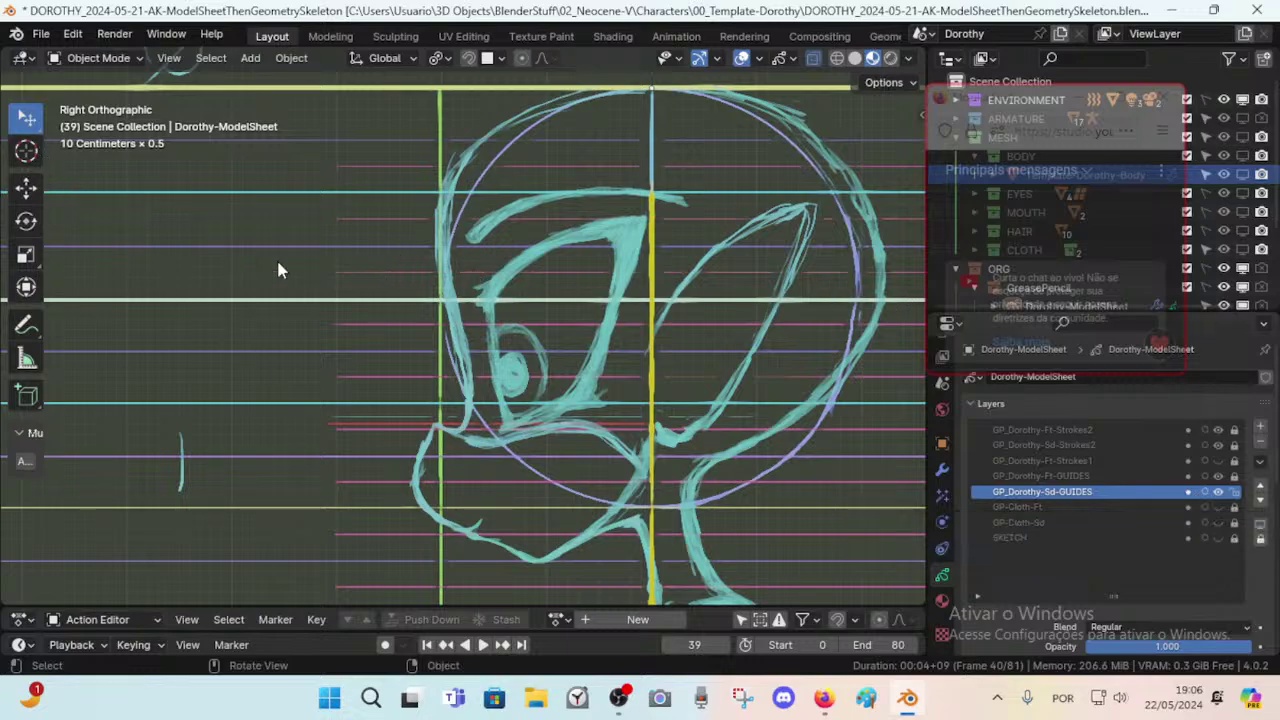
{"action": "key", "text": "ctrl"}
{"action": "key", "text": "ctrl+Tab"}
{"action": "left_click", "coordinate": [291, 103]}
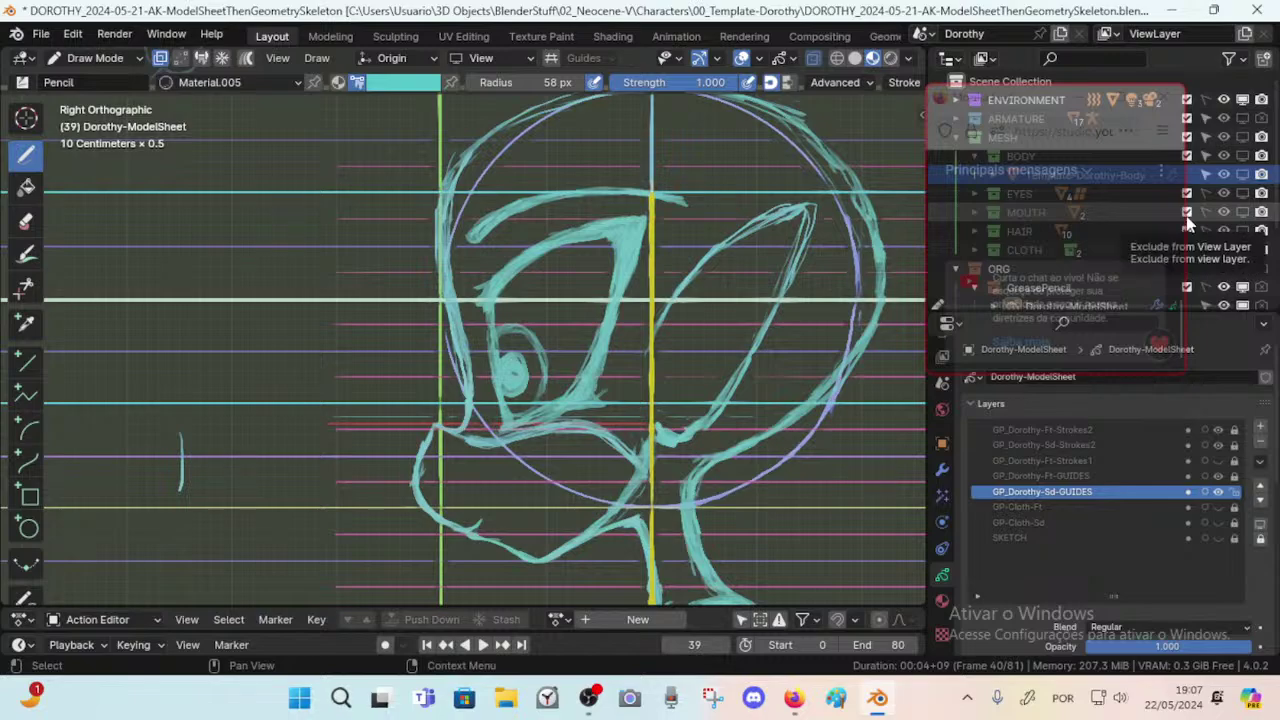
Uncover the outliner and toggle selectability for ORG, GreasePencil and Dorothy-ModelSheet, keeping the GP_Dorothy-Sd-GUIDES layer active.
{"action": "left_click_drag", "start_coordinate": [1045, 104], "coordinate": [172, 261]}
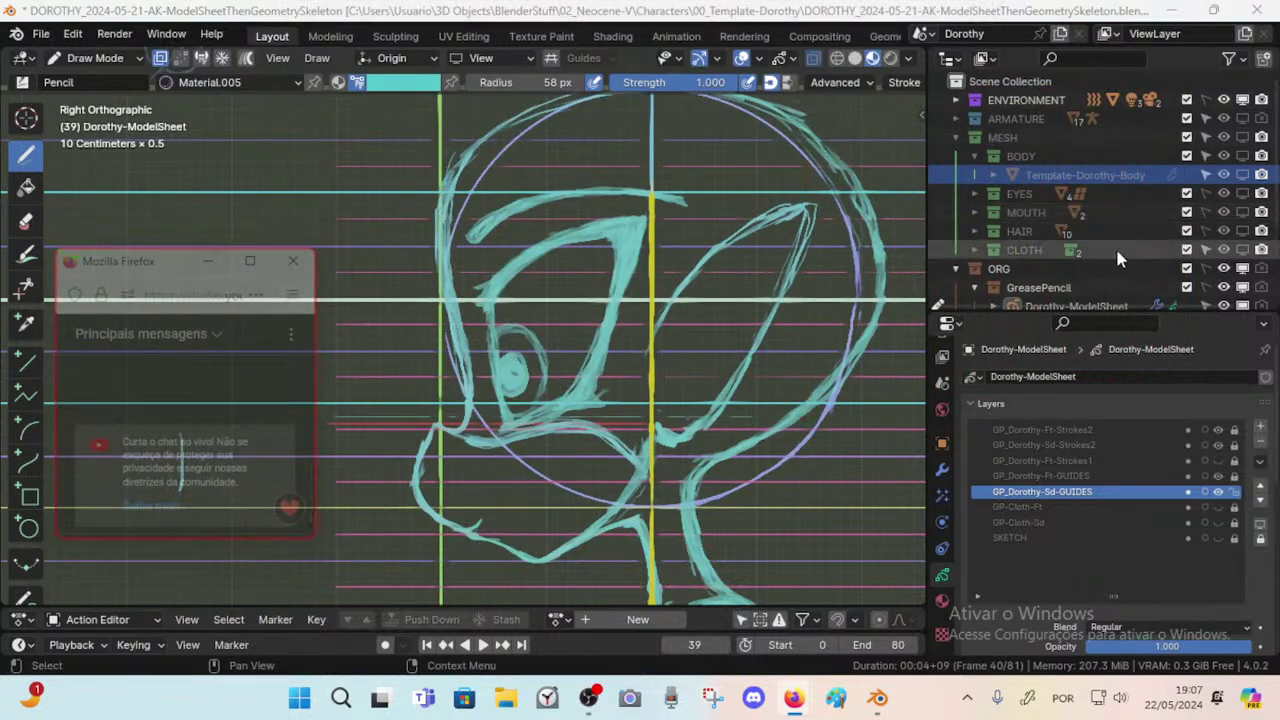
{"action": "scroll", "coordinate": [1086, 241], "scroll_direction": "down", "scroll_amount": 4}
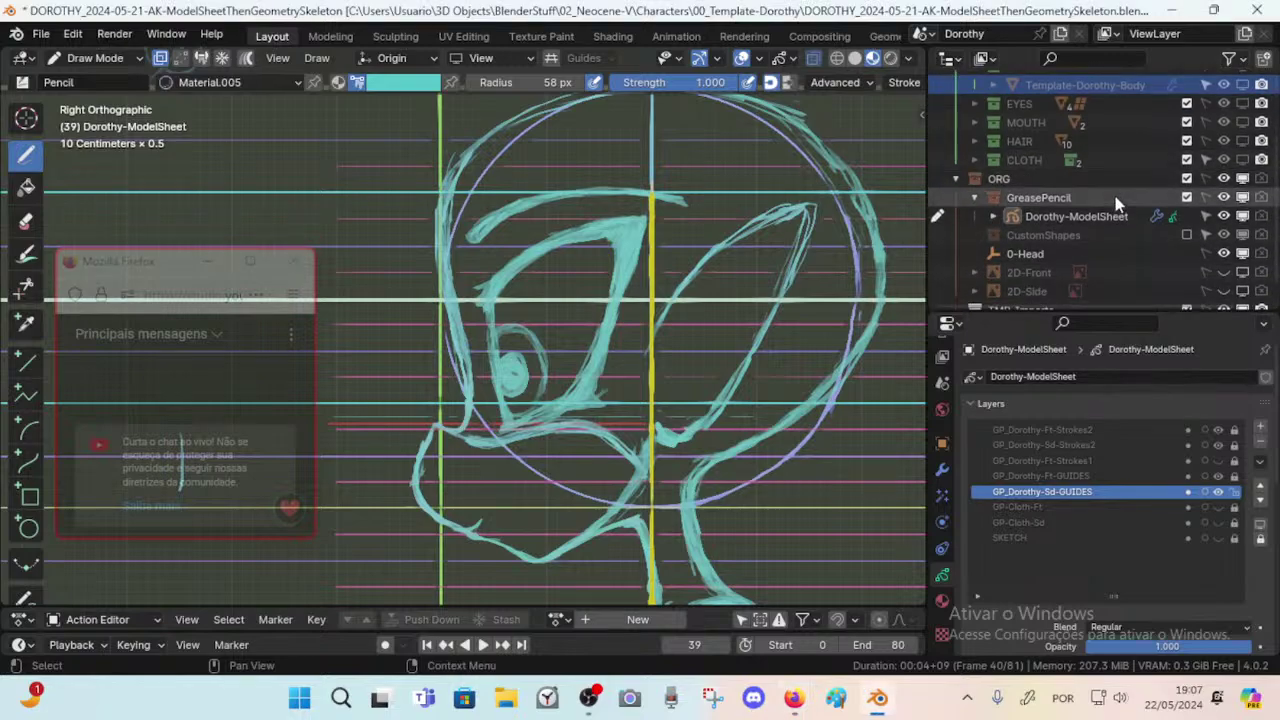
{"action": "left_click", "coordinate": [1100, 222]}
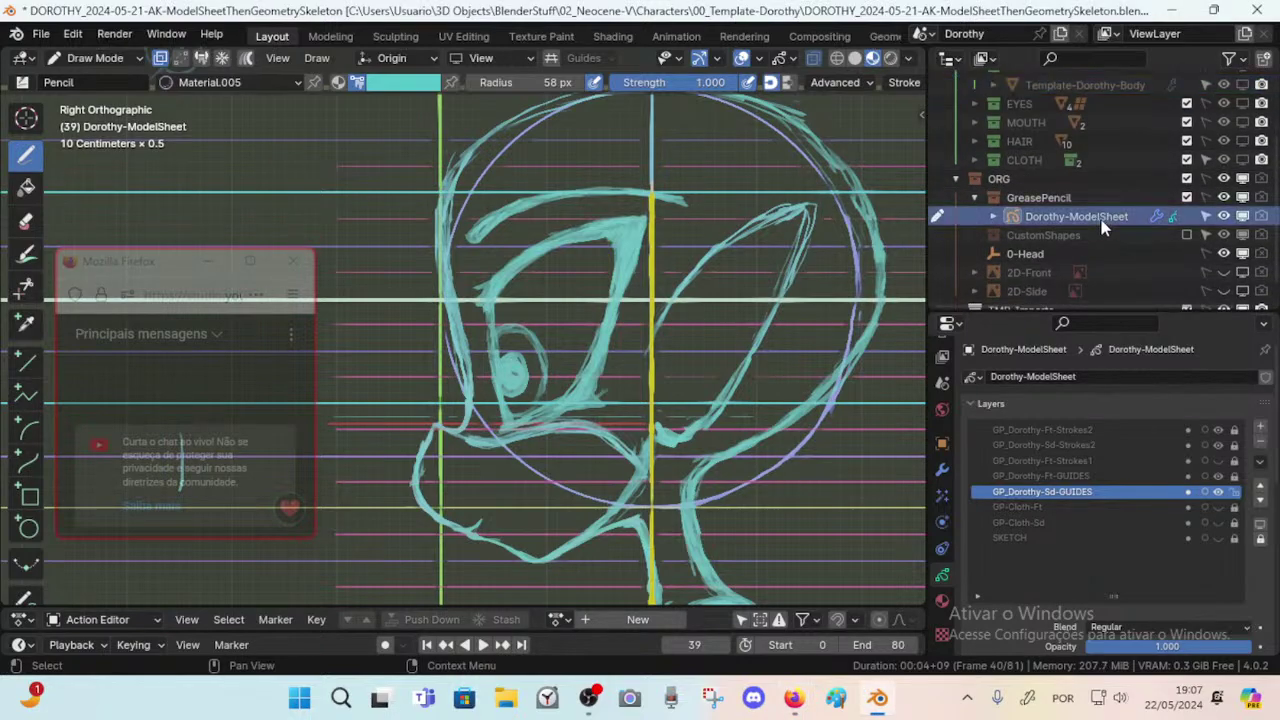
{"action": "left_click", "coordinate": [1207, 199]}
{"action": "left_click", "coordinate": [1206, 181]}
{"action": "left_click", "coordinate": [1204, 217]}
{"action": "left_click", "coordinate": [1025, 477]}
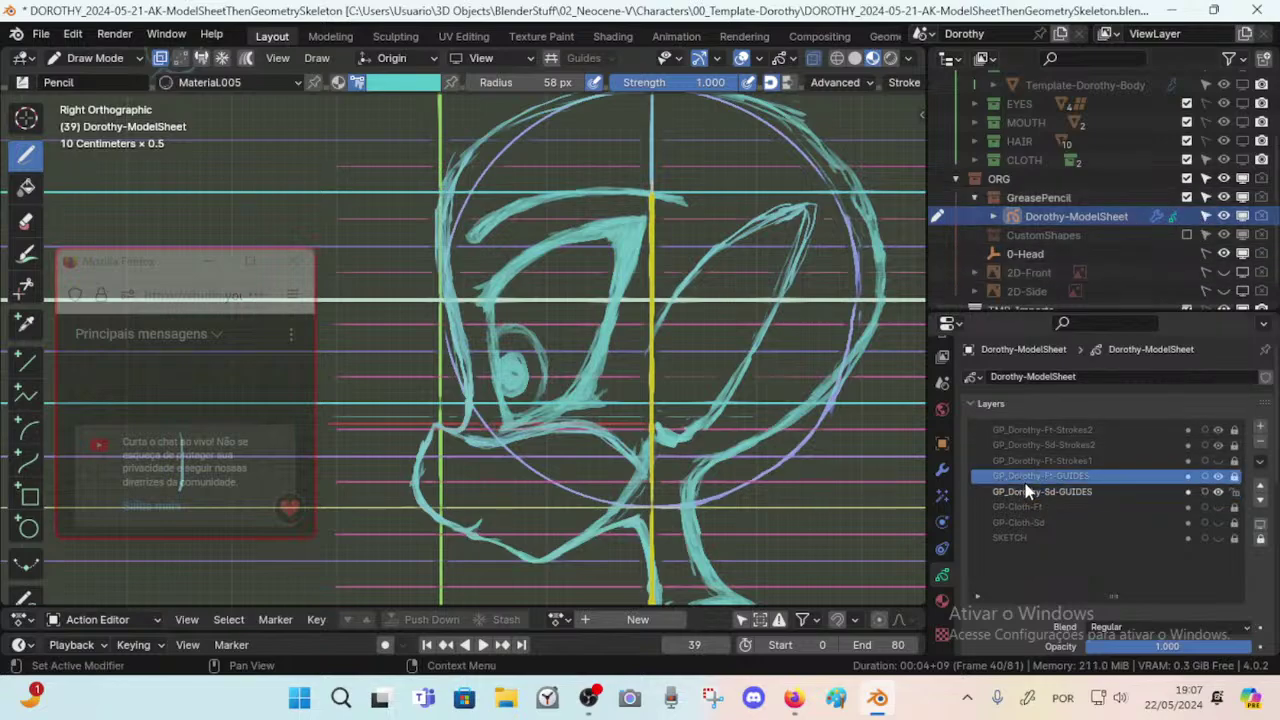
{"action": "left_click", "coordinate": [1123, 492]}
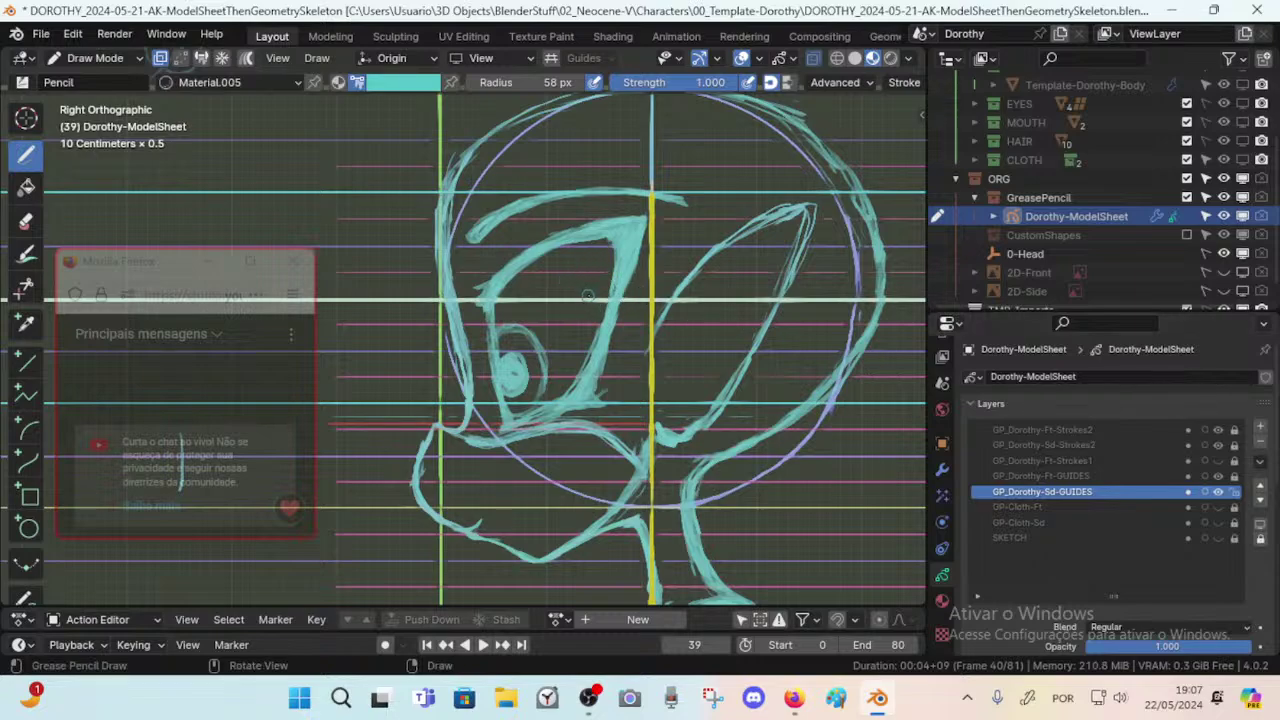
{"action": "left_click_drag", "start_coordinate": [586, 288], "coordinate": [614, 328]}
{"action": "key", "text": "ctrl+z"}
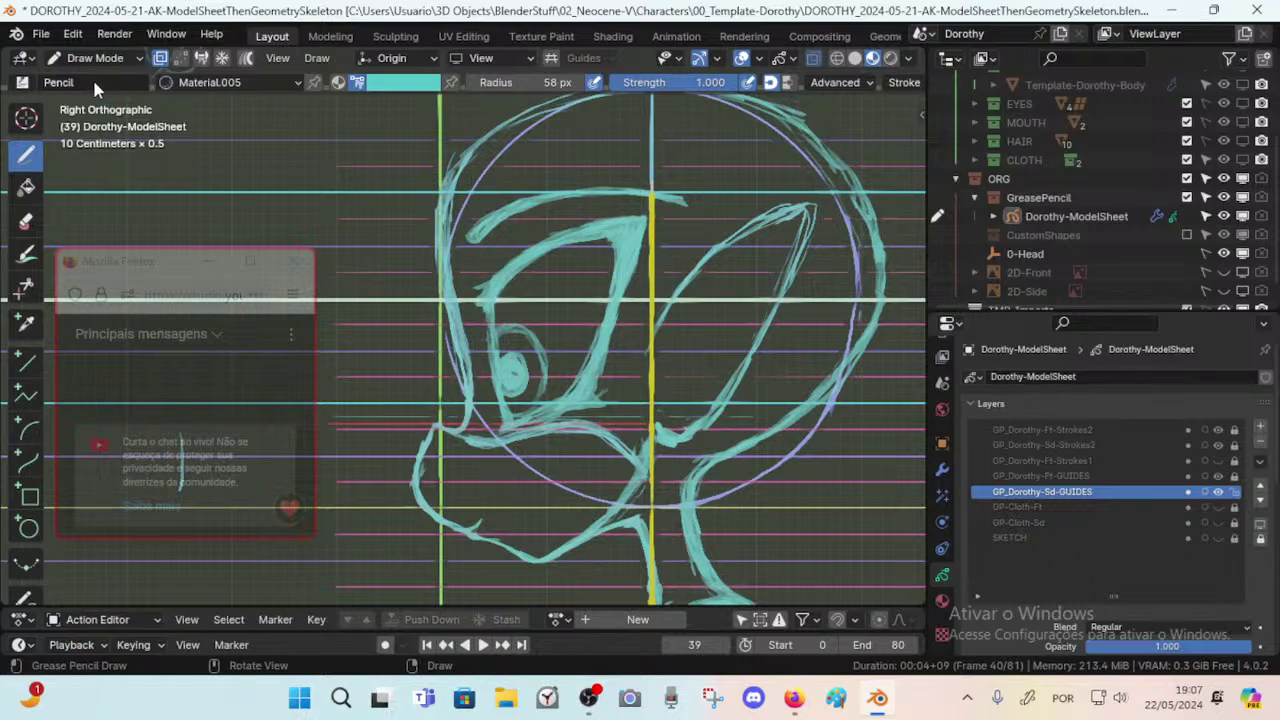
{"action": "left_click_drag", "start_coordinate": [528, 236], "coordinate": [520, 298]}
{"action": "left_click_drag", "start_coordinate": [552, 238], "coordinate": [566, 318]}
{"action": "key", "text": "ctrl+z"}
{"action": "key", "text": "ctrl+z"}
Toggle the Ft-Strokes2, Sd-Strokes2 and Sd-GUIDES layers' visibility to check which lines each one holds.
{"action": "left_click", "coordinate": [1218, 445]}
{"action": "left_click", "coordinate": [1219, 446]}
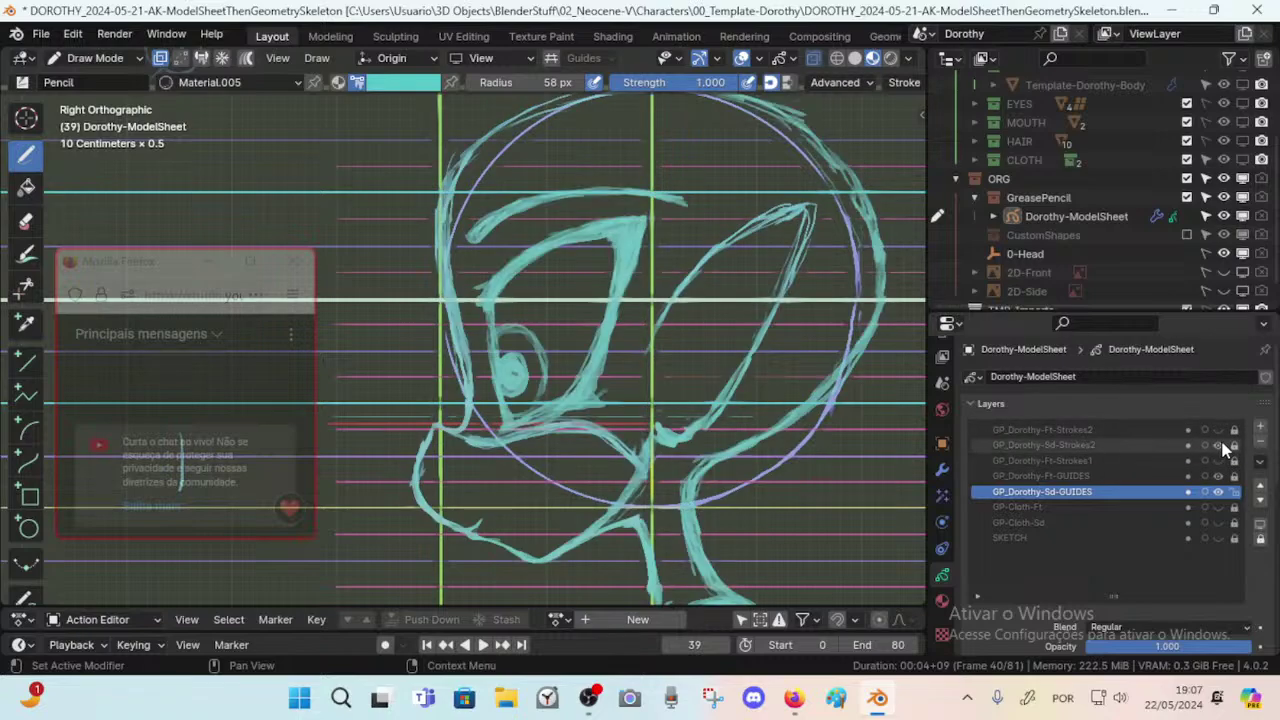
{"action": "left_click", "coordinate": [1218, 445]}
{"action": "left_click", "coordinate": [1218, 445]}
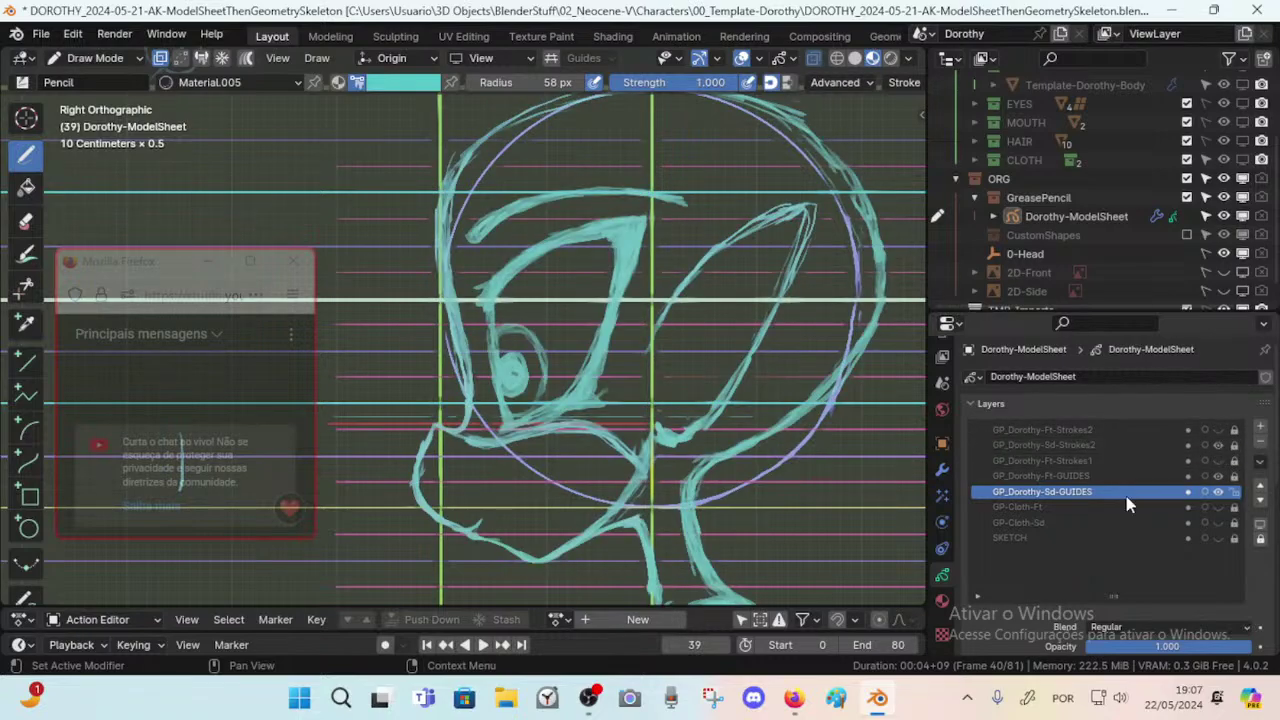
{"action": "left_click", "coordinate": [1217, 430]}
{"action": "left_click", "coordinate": [1217, 491]}
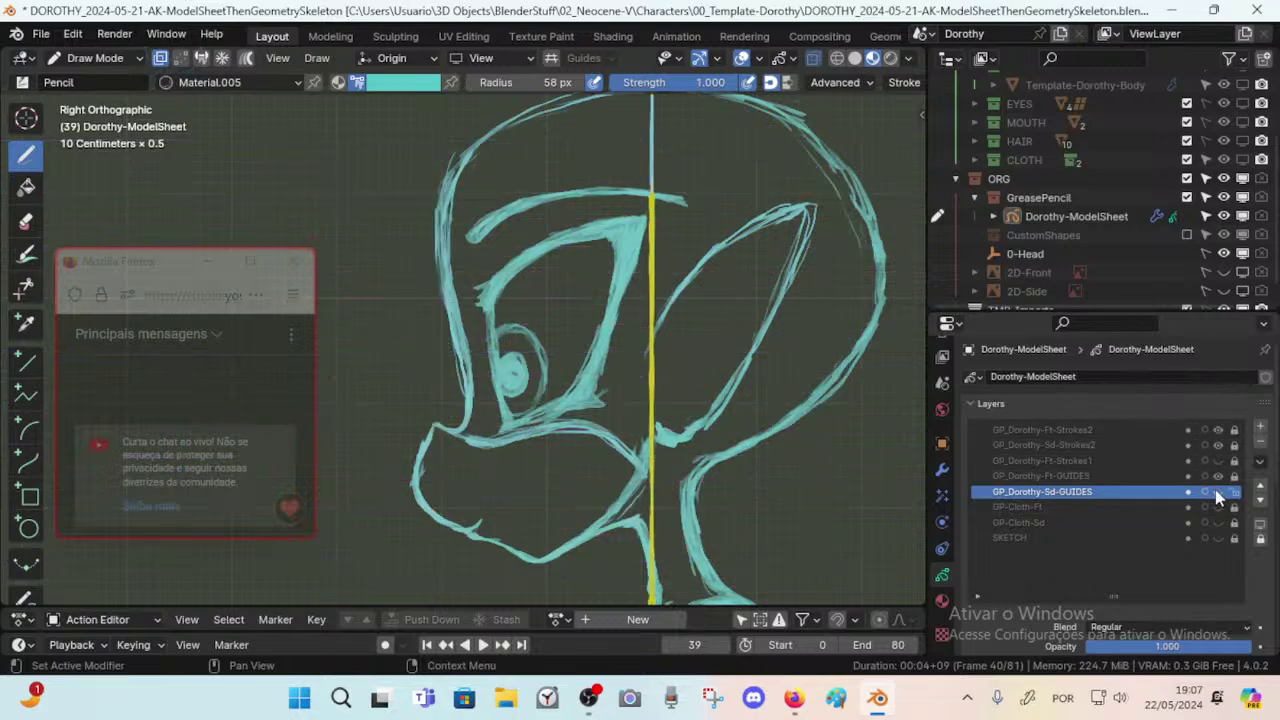
{"action": "left_click", "coordinate": [1217, 491]}
{"action": "left_click", "coordinate": [1216, 491]}
{"action": "left_click", "coordinate": [1216, 491]}
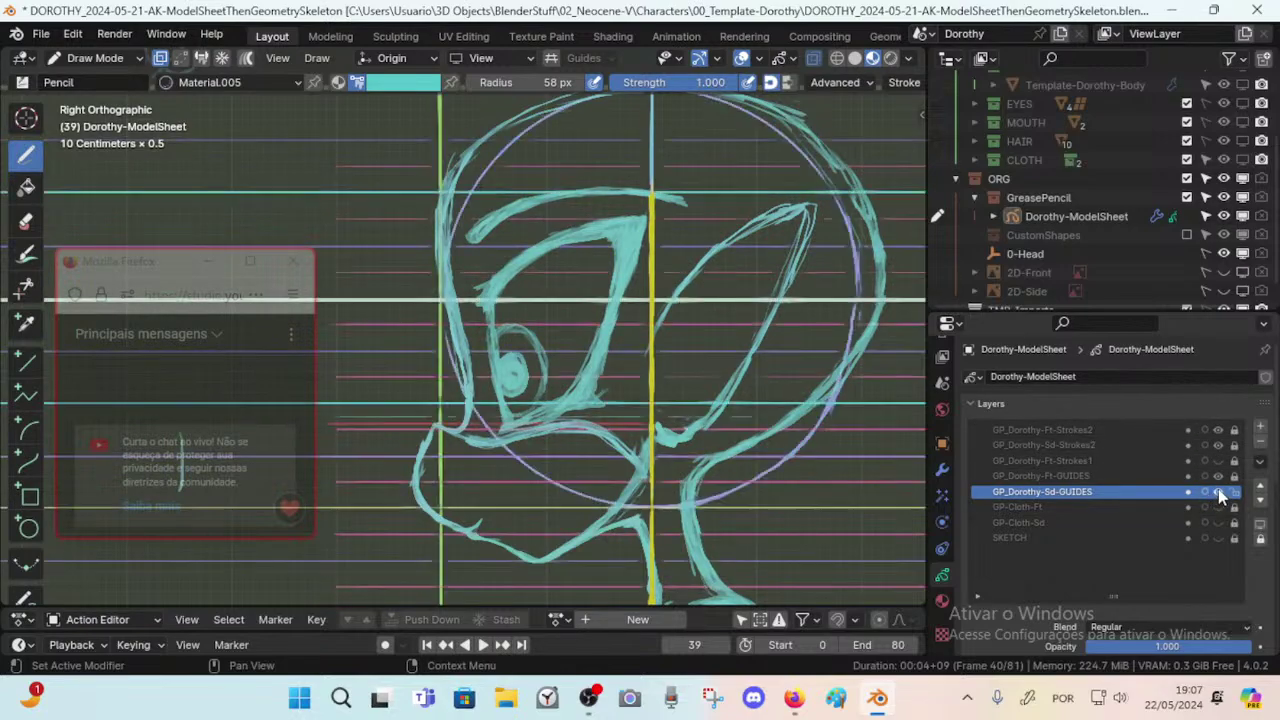
Choose the Box shape tool and reduce its stroke radius to 8 px, testing boxes in front of the face.
{"action": "mouse_move", "coordinate": [640, 243]}
{"action": "middle_mouse_down", "text": "shift"}
{"action": "mouse_move", "coordinate": [760, 258]}
{"action": "mouse_move", "coordinate": [744, 257]}
{"action": "middle_mouse_up", "text": "shift"}
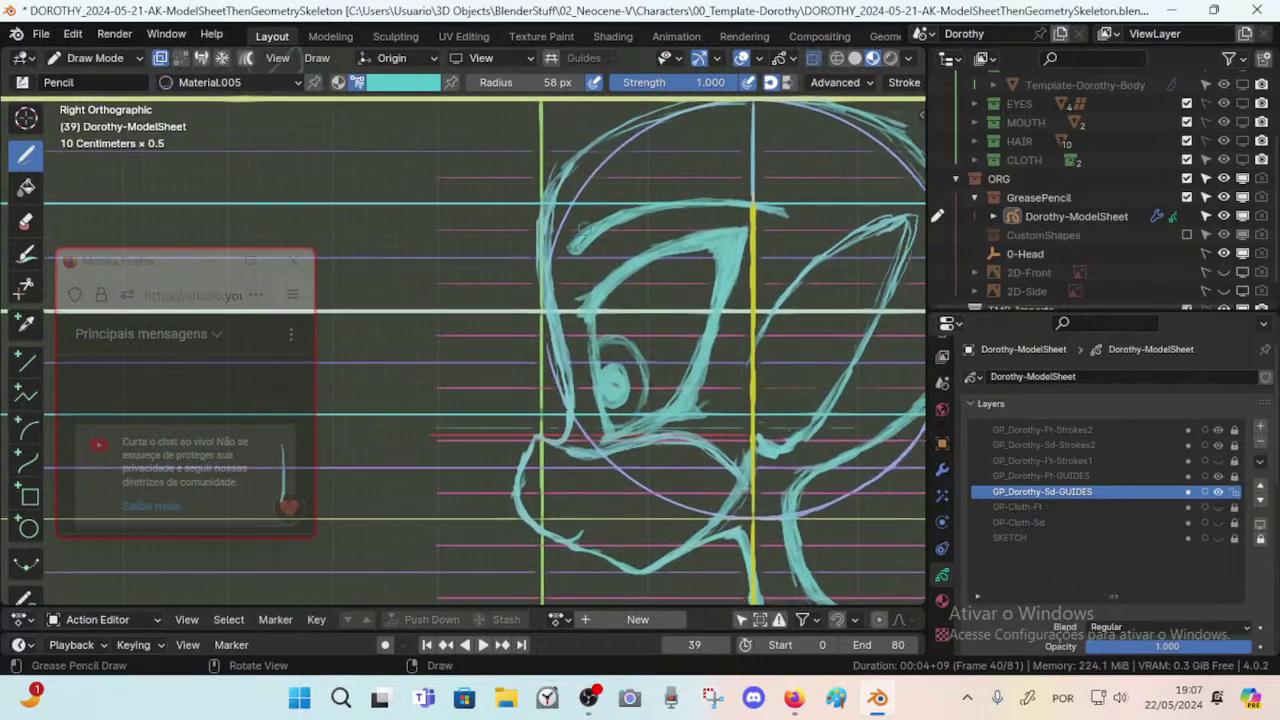
{"action": "mouse_move", "coordinate": [577, 286]}
{"action": "middle_mouse_down", "text": "shift"}
{"action": "mouse_move", "coordinate": [603, 286]}
{"action": "mouse_move", "coordinate": [602, 297]}
{"action": "mouse_move", "coordinate": [543, 323]}
{"action": "mouse_move", "coordinate": [569, 336]}
{"action": "mouse_move", "coordinate": [546, 334]}
{"action": "mouse_move", "coordinate": [586, 315]}
{"action": "middle_mouse_up", "text": "shift"}
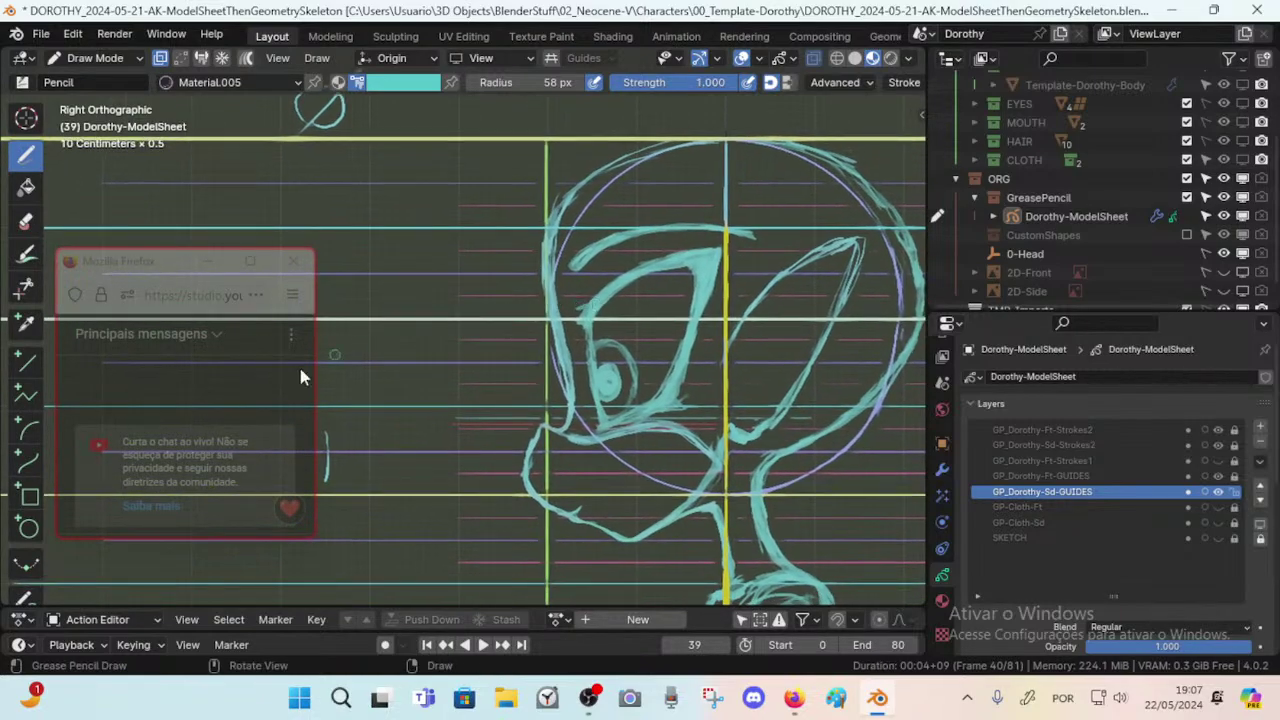
{"action": "left_click", "coordinate": [29, 494]}
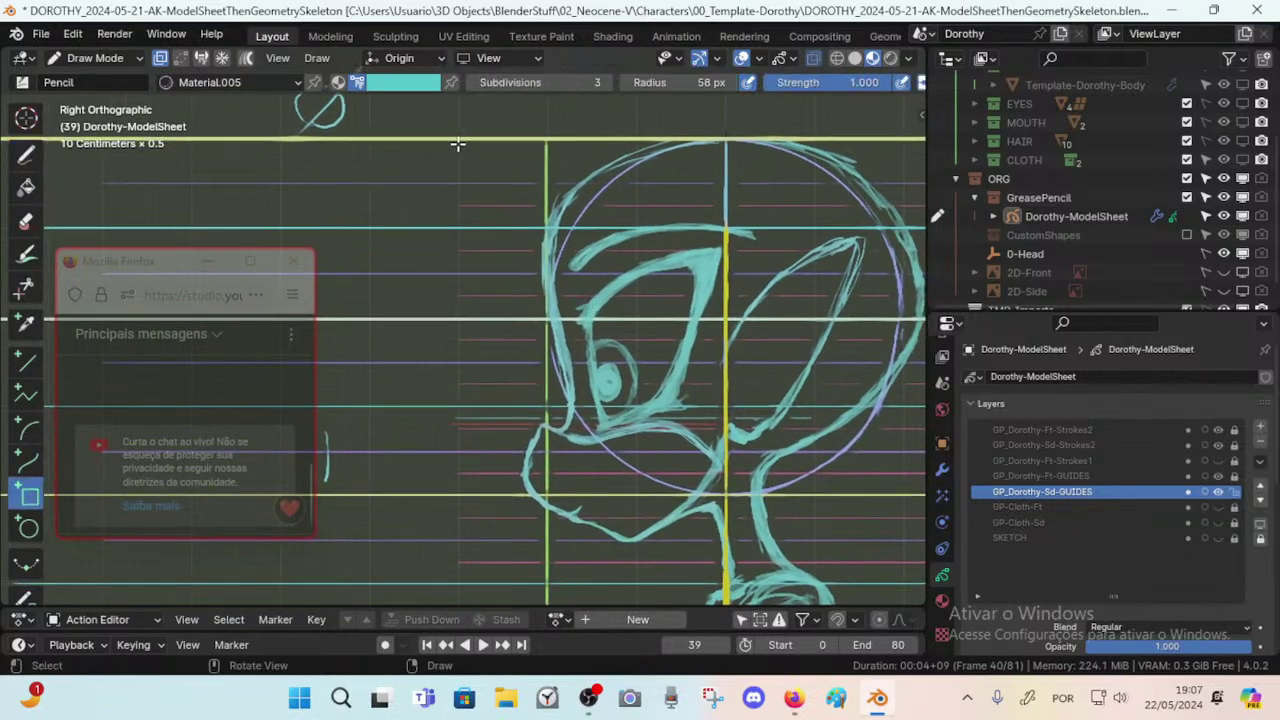
{"action": "left_click_drag", "start_coordinate": [458, 145], "coordinate": [516, 220]}
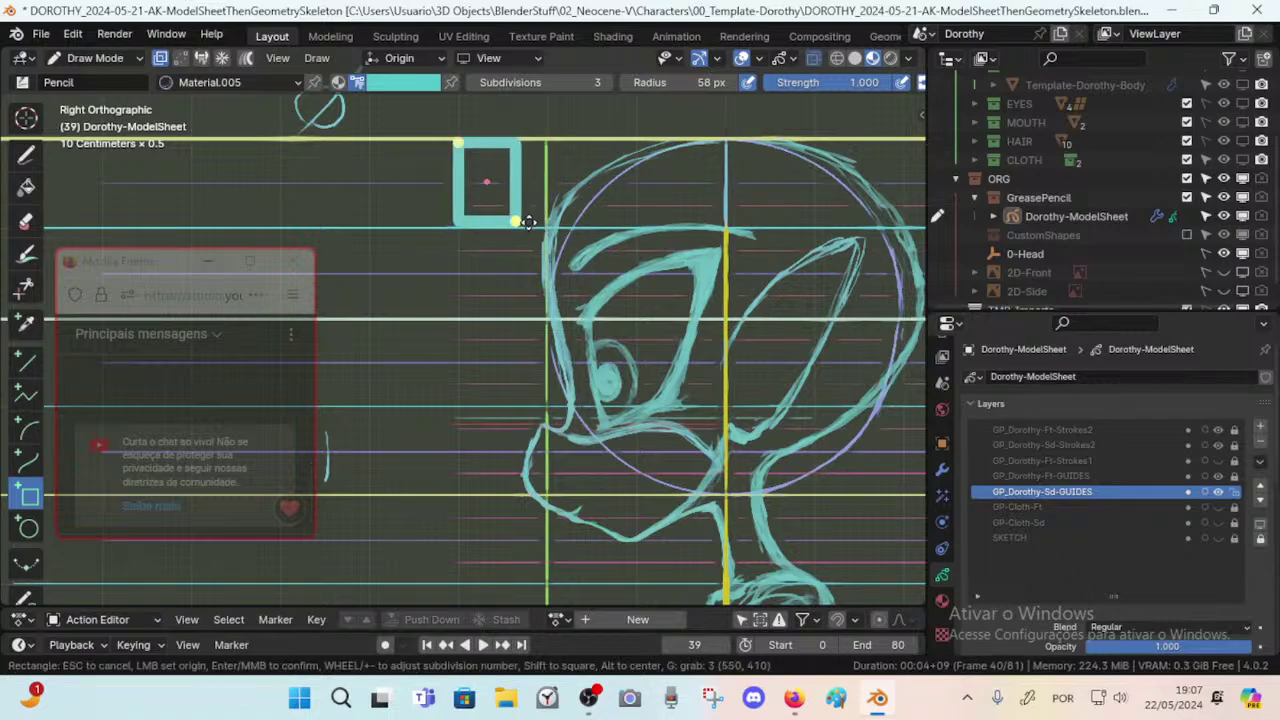
{"action": "key", "text": "Escape"}
{"action": "key", "text": "f"}
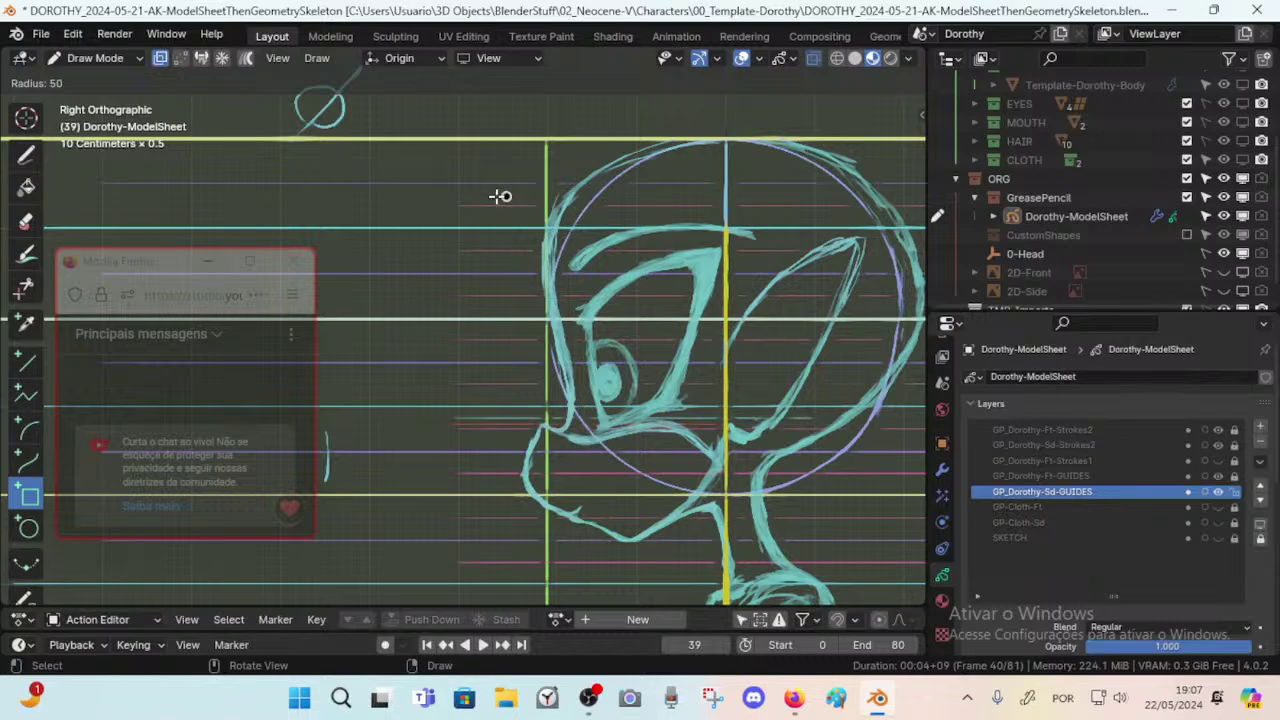
{"action": "left_click", "coordinate": [491, 197]}
{"action": "key", "text": "f"}
{"action": "left_click", "coordinate": [431, 207]}
{"action": "left_click_drag", "start_coordinate": [396, 160], "coordinate": [501, 317]}
{"action": "key", "text": "Escape"}
{"action": "key", "text": "f"}
{"action": "left_click", "coordinate": [448, 262]}
Draw a tall bright green box in front of the face, spanning the head circle's height, with a 45 px stroke radius.
{"action": "left_click", "coordinate": [410, 84]}
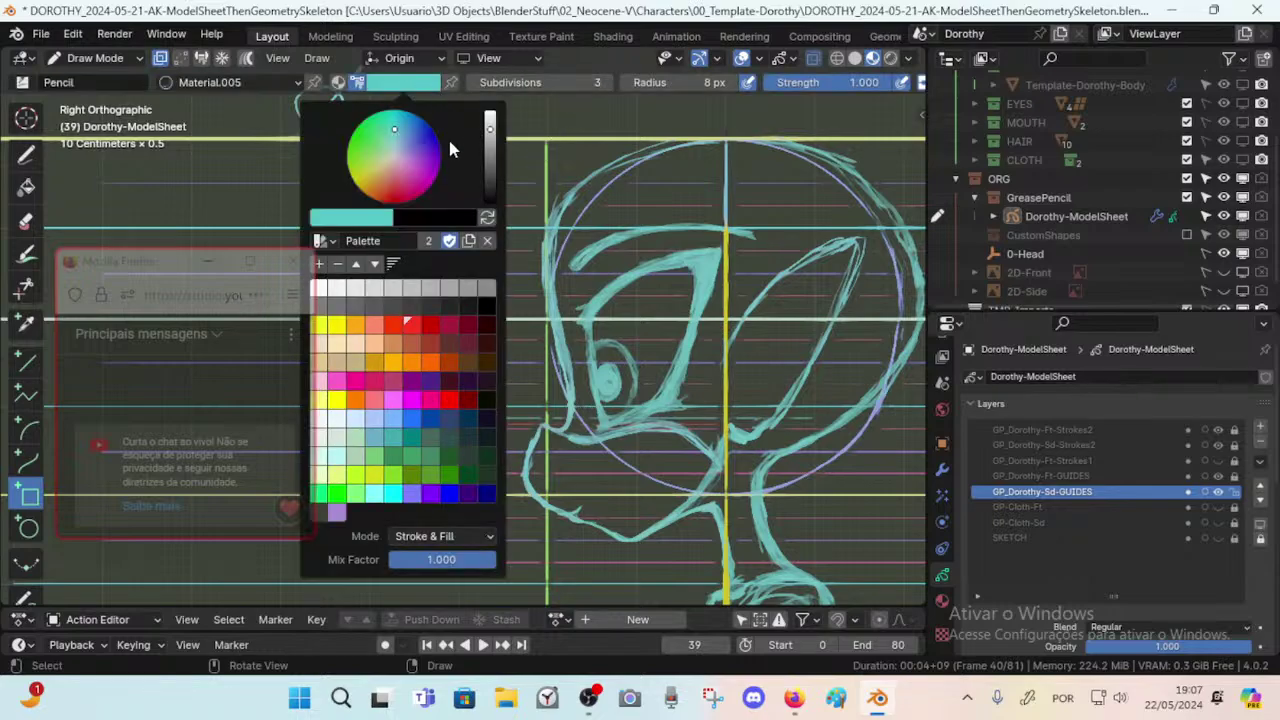
{"action": "left_click_drag", "start_coordinate": [388, 183], "coordinate": [358, 162]}
{"action": "middle_click_drag", "start_coordinate": [556, 220], "coordinate": [616, 192], "text": "shift"}
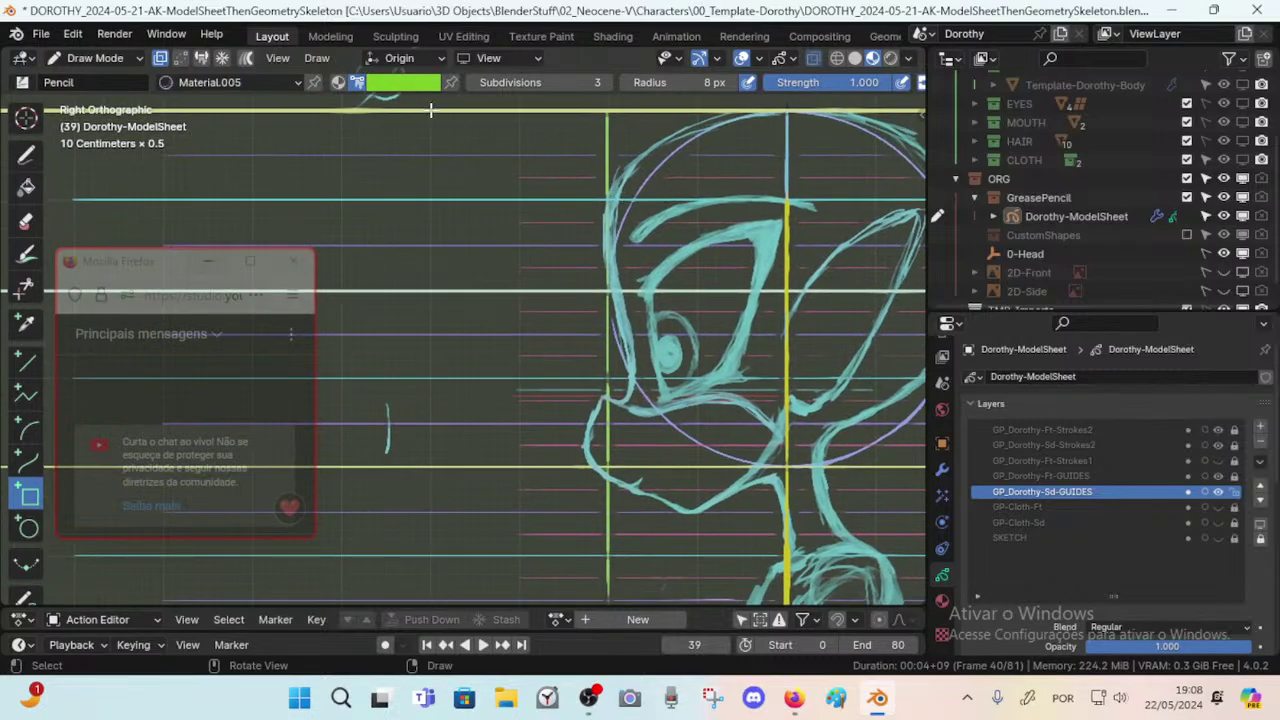
{"action": "left_click_drag", "start_coordinate": [431, 110], "coordinate": [521, 466]}
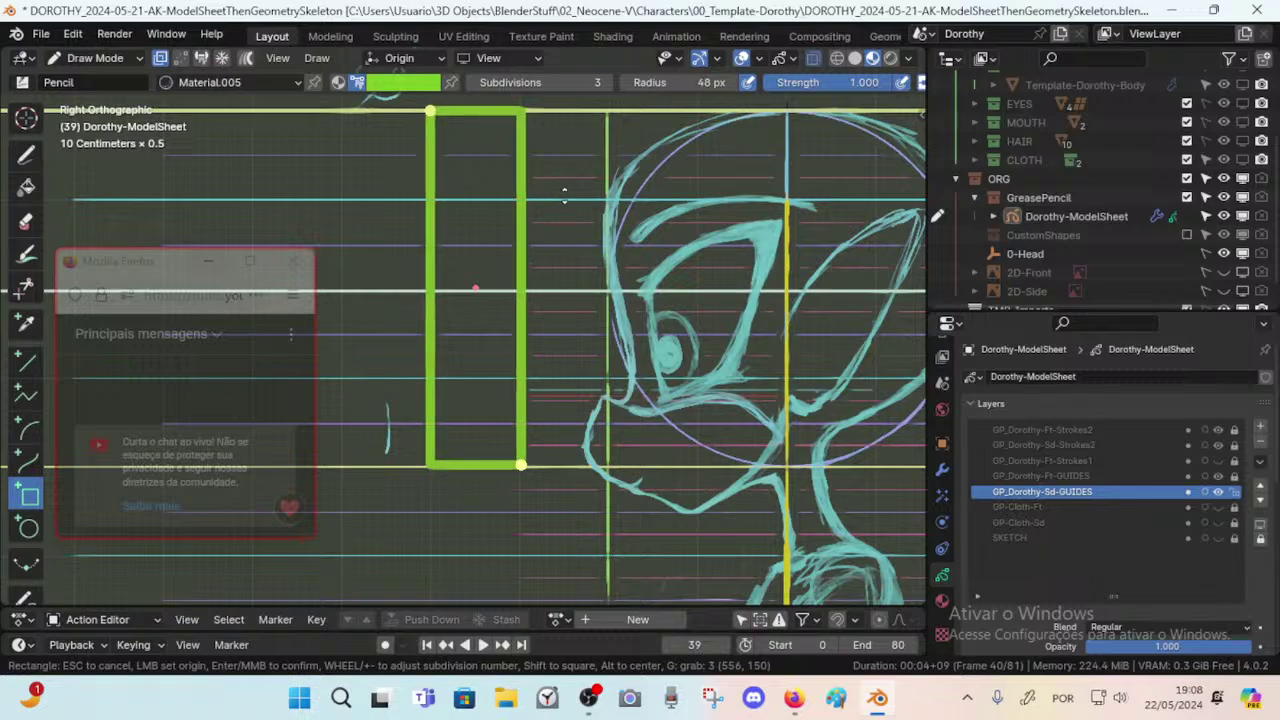
{"action": "key", "text": "Return"}
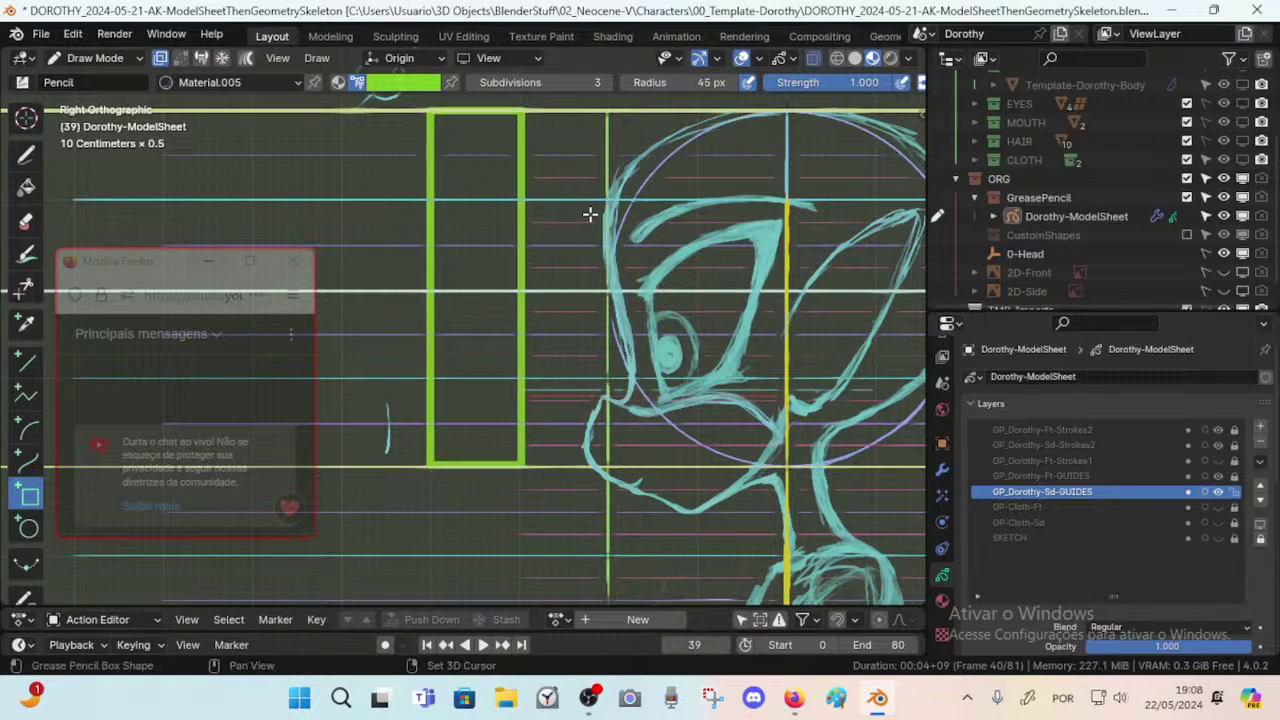
Try light green, teal green and orange boxes inside the upper half of the tall green box.
{"action": "middle_click_drag", "start_coordinate": [594, 214], "coordinate": [577, 240], "text": "shift"}
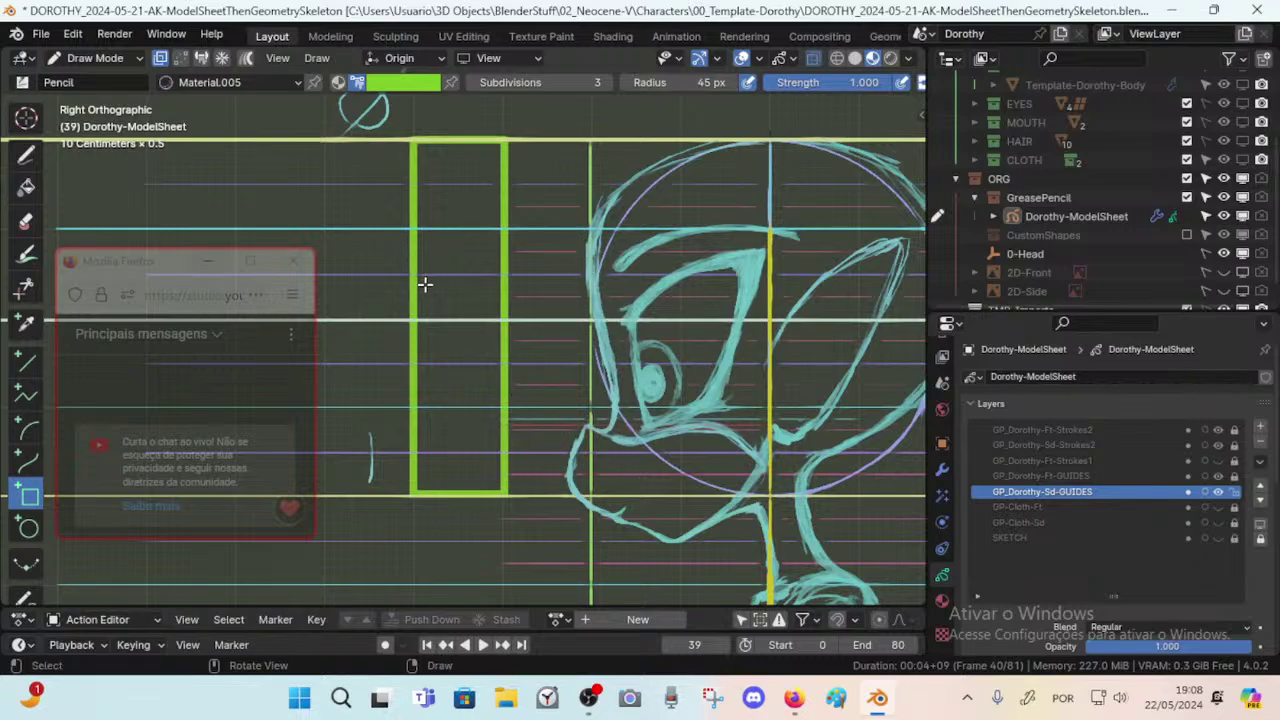
{"action": "left_click", "coordinate": [403, 84]}
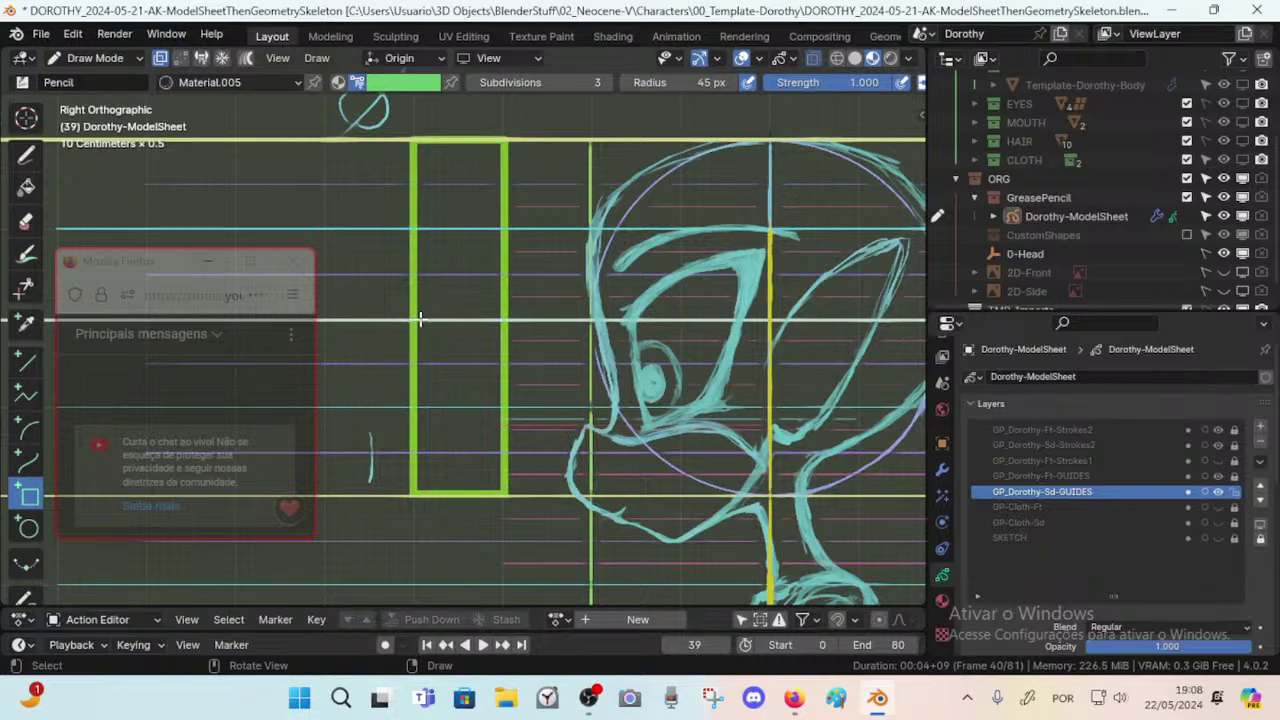
{"action": "mouse_move", "coordinate": [420, 318]}
{"action": "left_mouse_down"}
{"action": "mouse_move", "coordinate": [503, 166]}
{"action": "mouse_move", "coordinate": [500, 141]}
{"action": "left_mouse_up"}
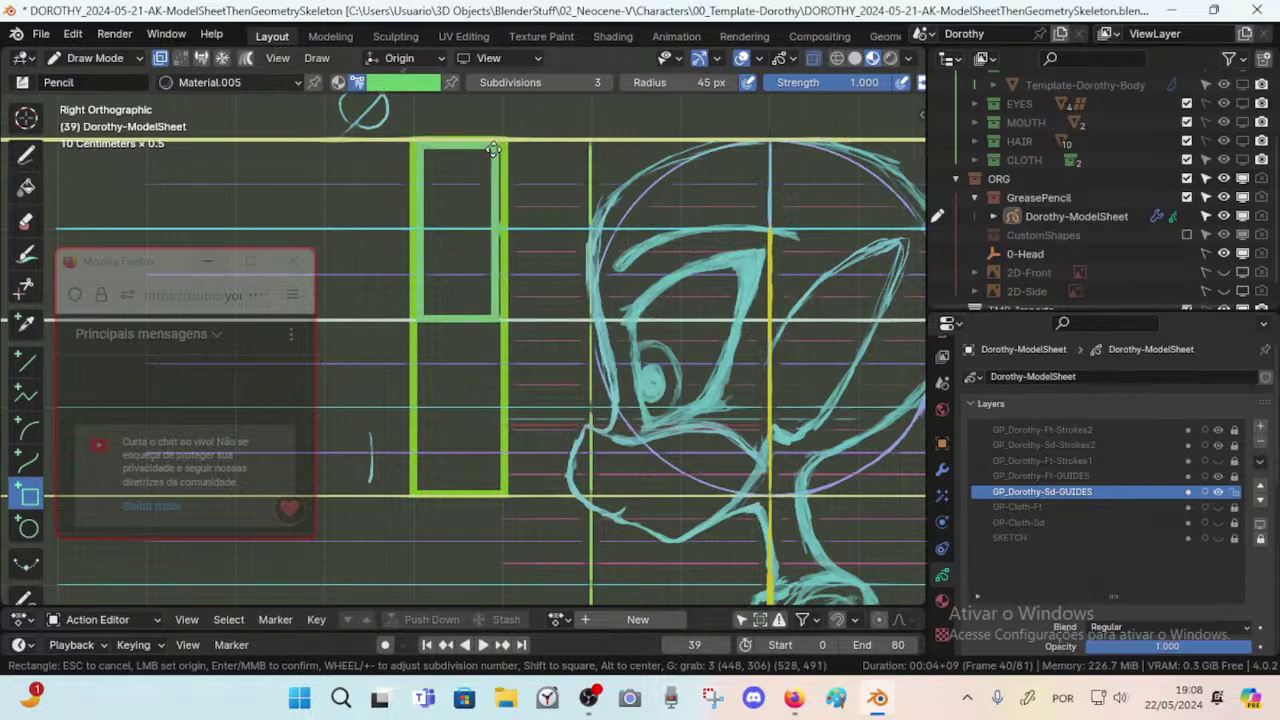
{"action": "key", "text": "Return"}
{"action": "left_click", "coordinate": [386, 85]}
{"action": "left_click", "coordinate": [383, 136]}
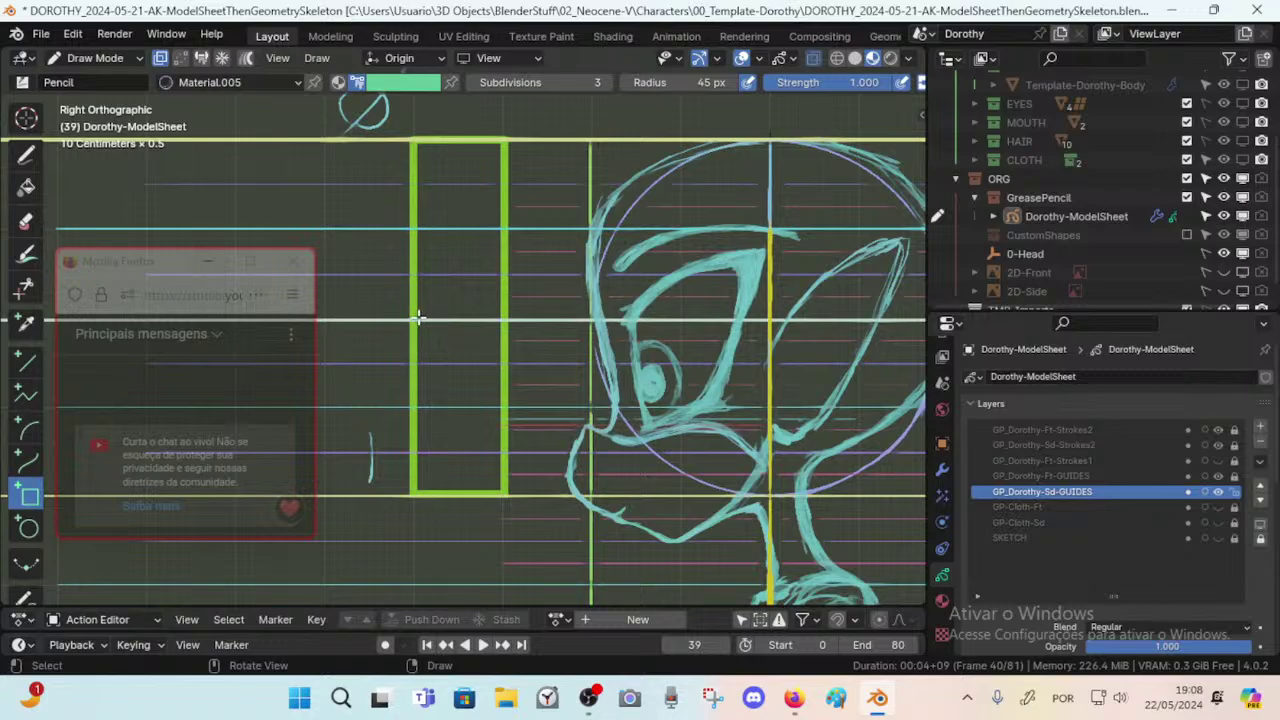
{"action": "mouse_move", "coordinate": [419, 318]}
{"action": "left_mouse_down"}
{"action": "mouse_move", "coordinate": [512, 165]}
{"action": "mouse_move", "coordinate": [504, 140]}
{"action": "mouse_move", "coordinate": [496, 149]}
{"action": "left_mouse_up"}
{"action": "key", "text": "Return"}
{"action": "left_click", "coordinate": [418, 82]}
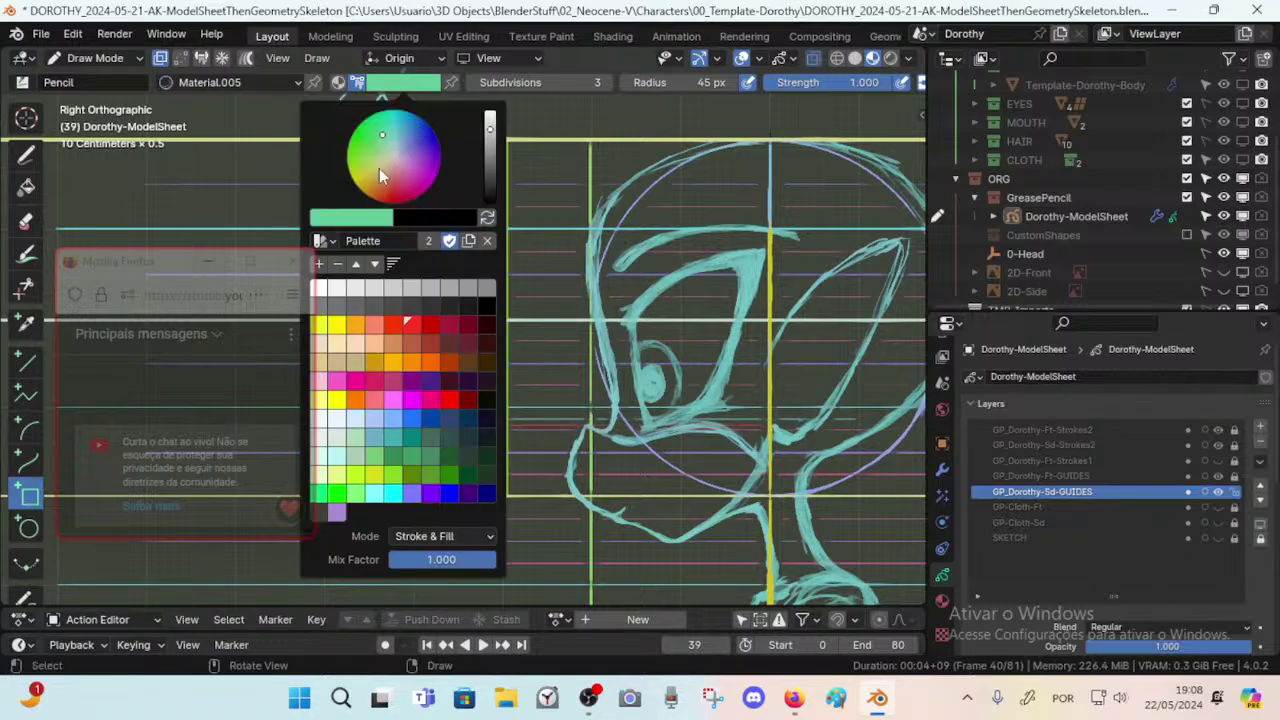
{"action": "left_click", "coordinate": [379, 175]}
{"action": "left_click_drag", "start_coordinate": [418, 317], "coordinate": [507, 148]}
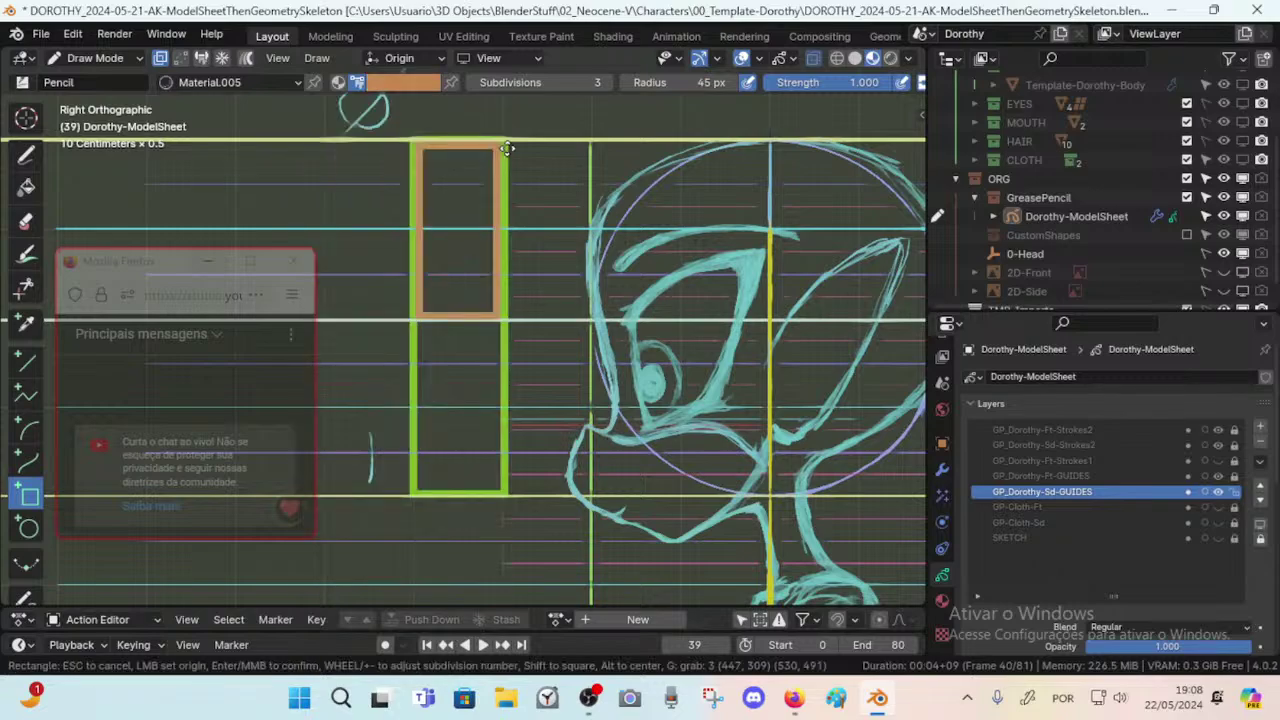
{"action": "key", "text": "Return"}
Try a dark blue box inside the upper half of the tall green box.
{"action": "left_click", "coordinate": [410, 82]}
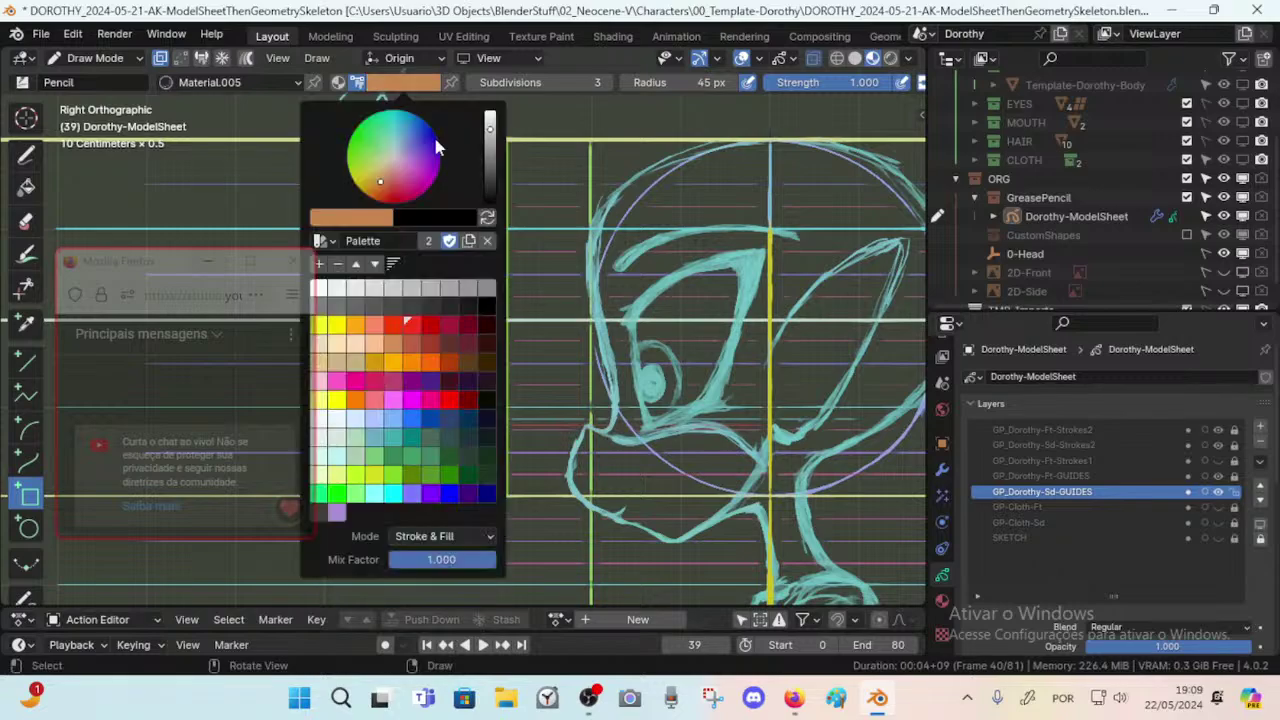
{"action": "left_click", "coordinate": [435, 148]}
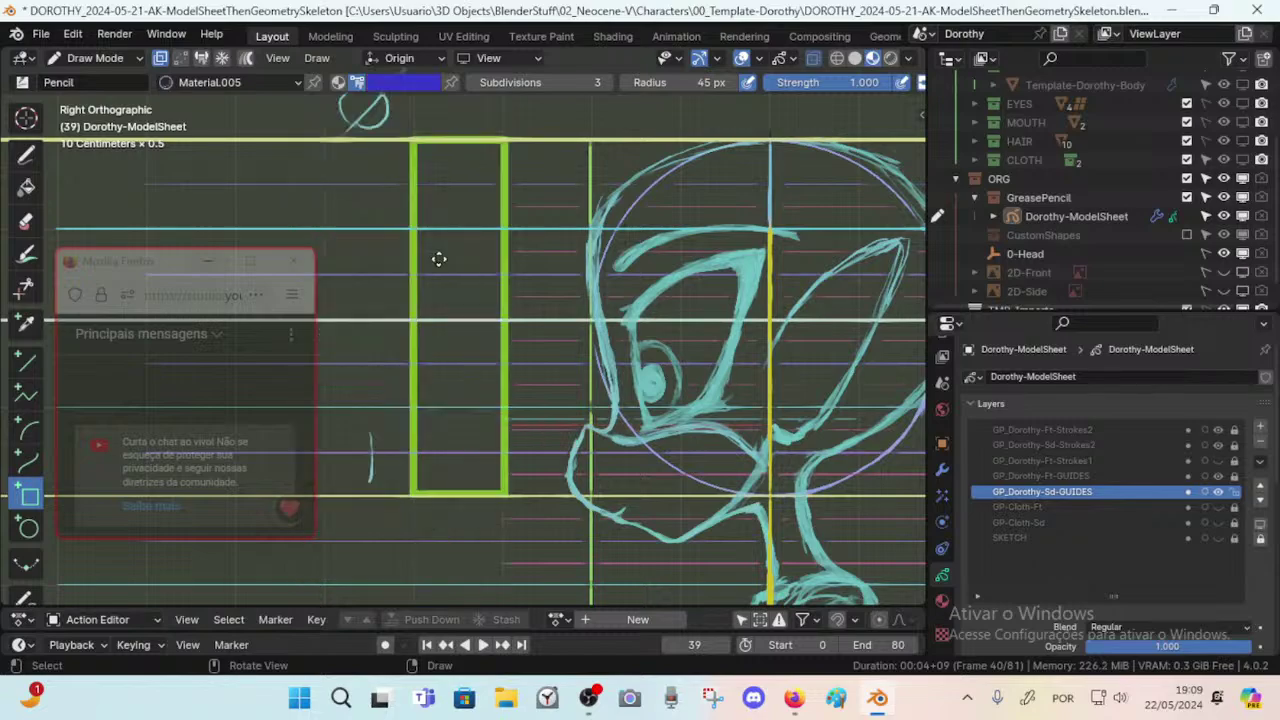
{"action": "left_click_drag", "start_coordinate": [417, 318], "coordinate": [498, 145]}
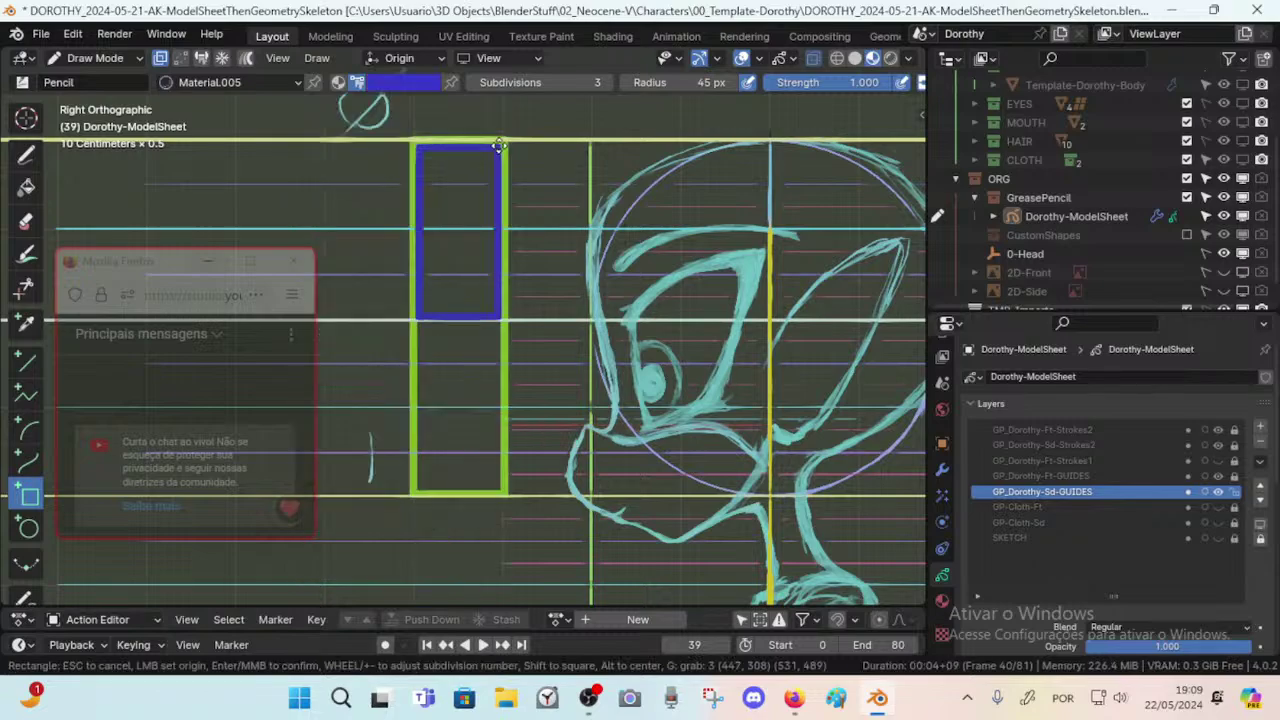
{"action": "key", "text": "Escape"}
Set the stroke color to light blue and test boxes inside the upper half of the tall green box.
{"action": "left_click", "coordinate": [410, 82]}
{"action": "left_click", "coordinate": [423, 138]}
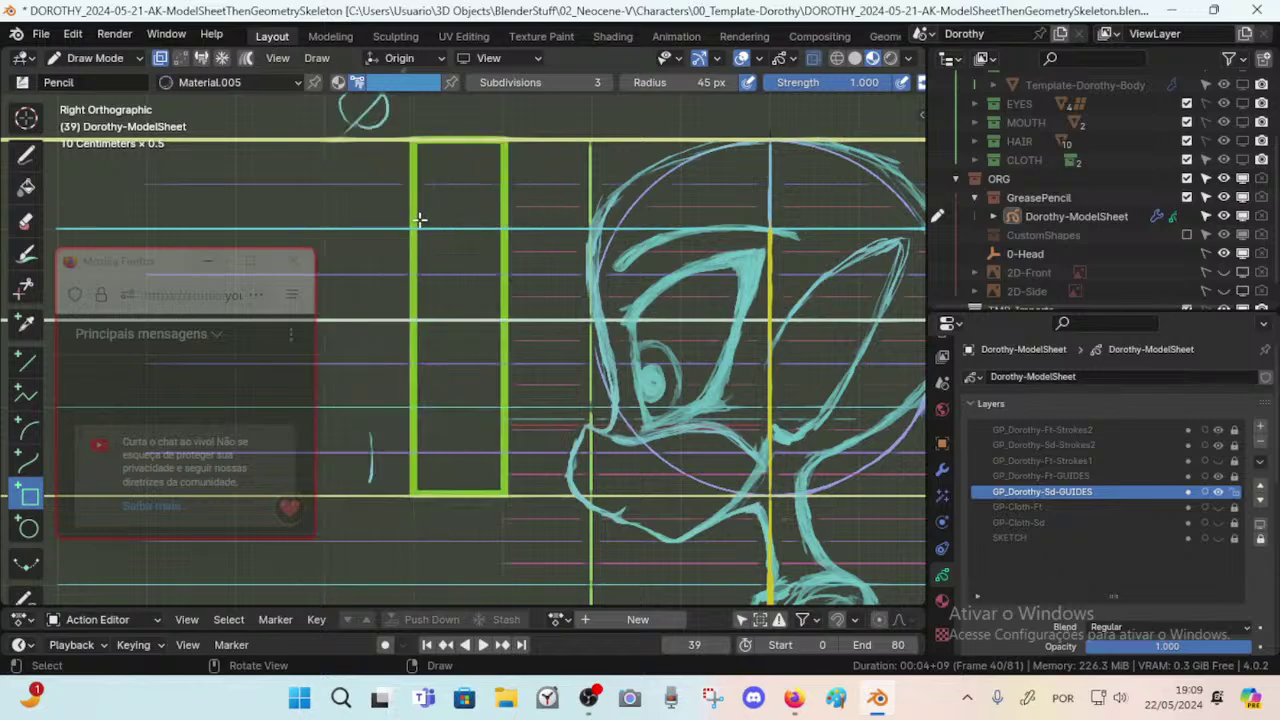
{"action": "mouse_move", "coordinate": [418, 227]}
{"action": "left_mouse_down"}
{"action": "mouse_move", "coordinate": [482, 140]}
{"action": "mouse_move", "coordinate": [503, 140]}
{"action": "mouse_move", "coordinate": [480, 200]}
{"action": "left_mouse_up"}
{"action": "key", "text": "Escape"}
{"action": "left_click_drag", "start_coordinate": [415, 319], "coordinate": [503, 141]}
{"action": "key", "text": "Escape"}
Try light blue boxes in the upper and lower halves of the tall green box with an 18 px stroke radius.
{"action": "key", "text": "f"}
{"action": "left_click", "coordinate": [486, 234]}
{"action": "mouse_move", "coordinate": [418, 319]}
{"action": "left_mouse_down"}
{"action": "mouse_move", "coordinate": [508, 151]}
{"action": "mouse_move", "coordinate": [500, 141]}
{"action": "left_mouse_up"}
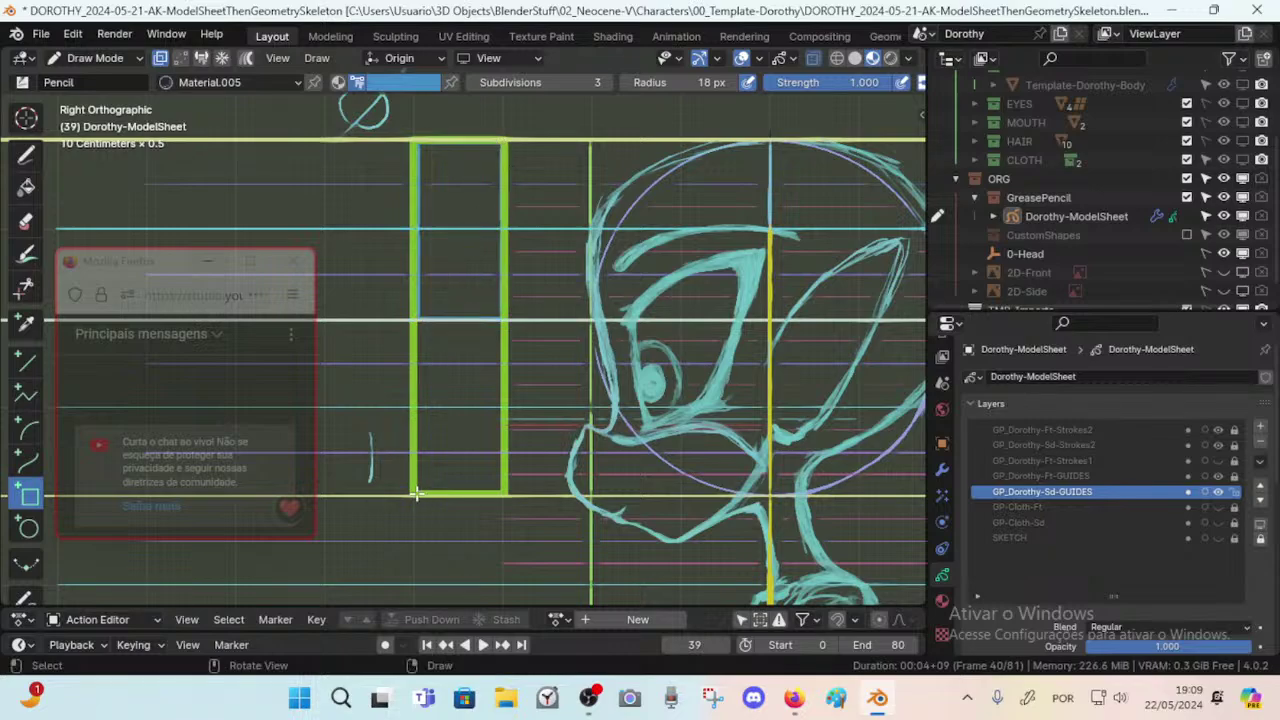
{"action": "left_click_drag", "start_coordinate": [417, 494], "coordinate": [500, 322]}
{"action": "key", "text": "Return"}
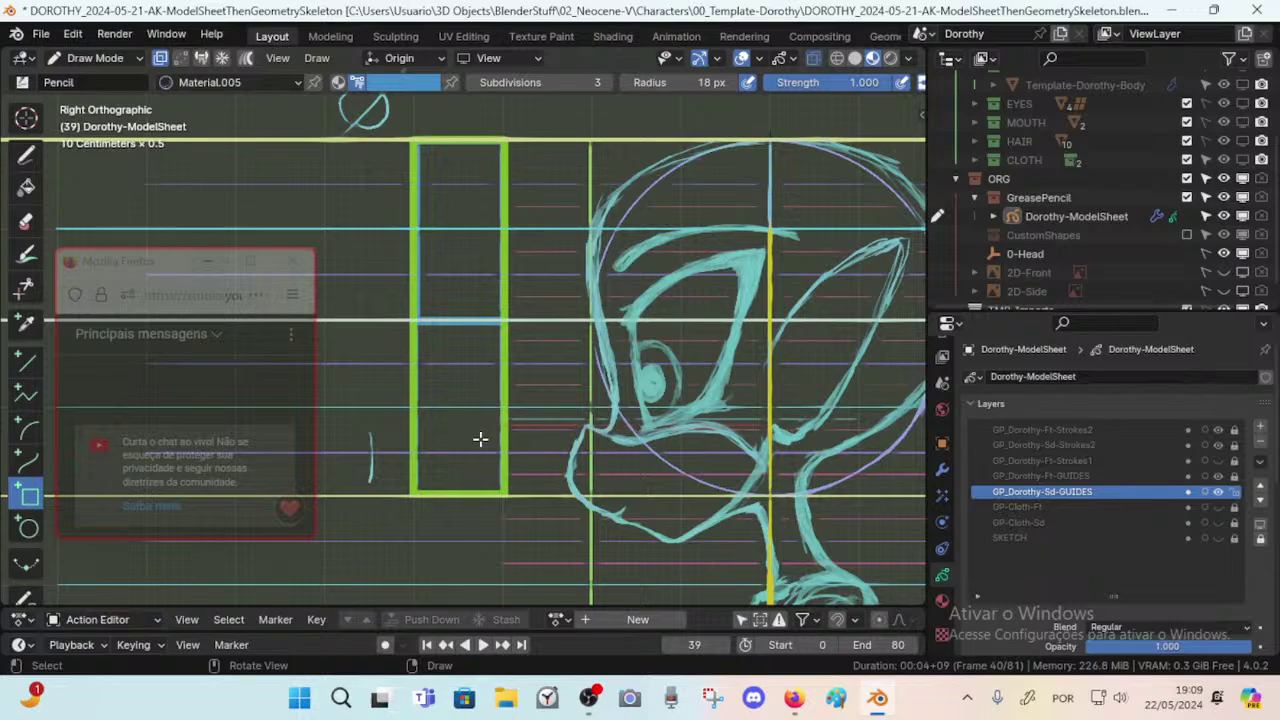
{"action": "key", "text": "ctrl+z"}
{"action": "key", "text": "ctrl+z"}
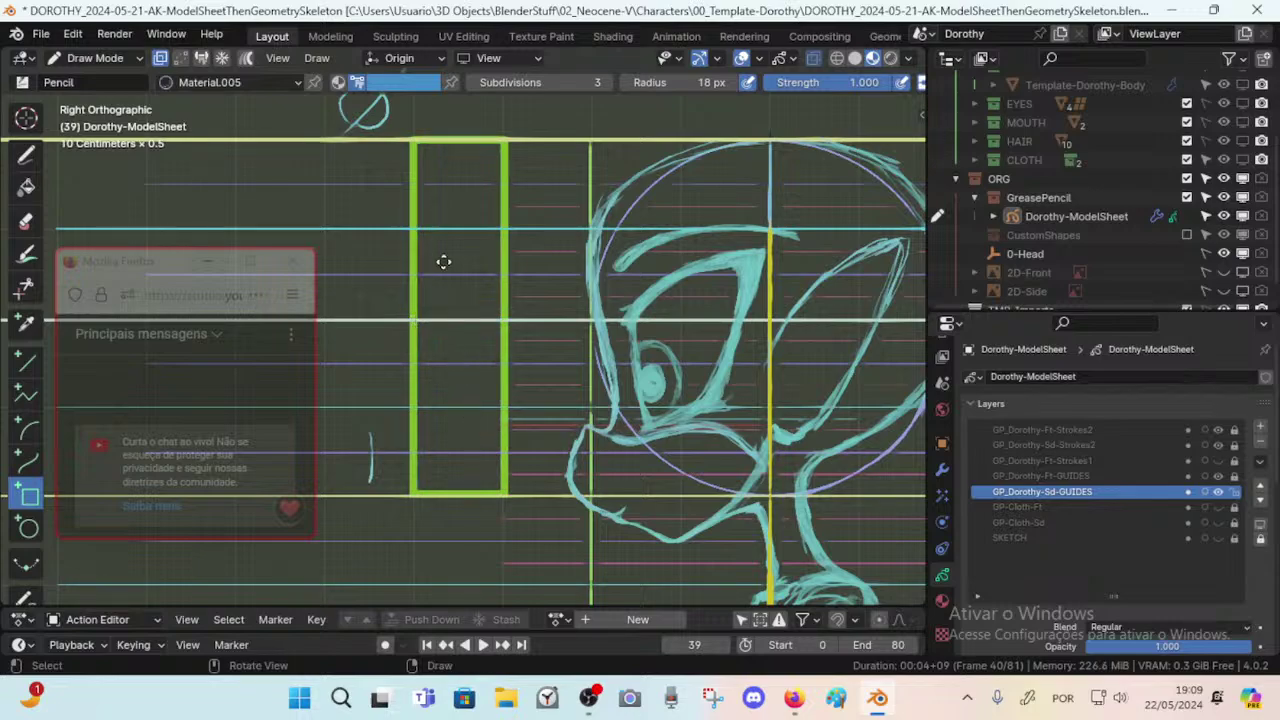
{"action": "left_click_drag", "start_coordinate": [412, 320], "coordinate": [502, 141]}
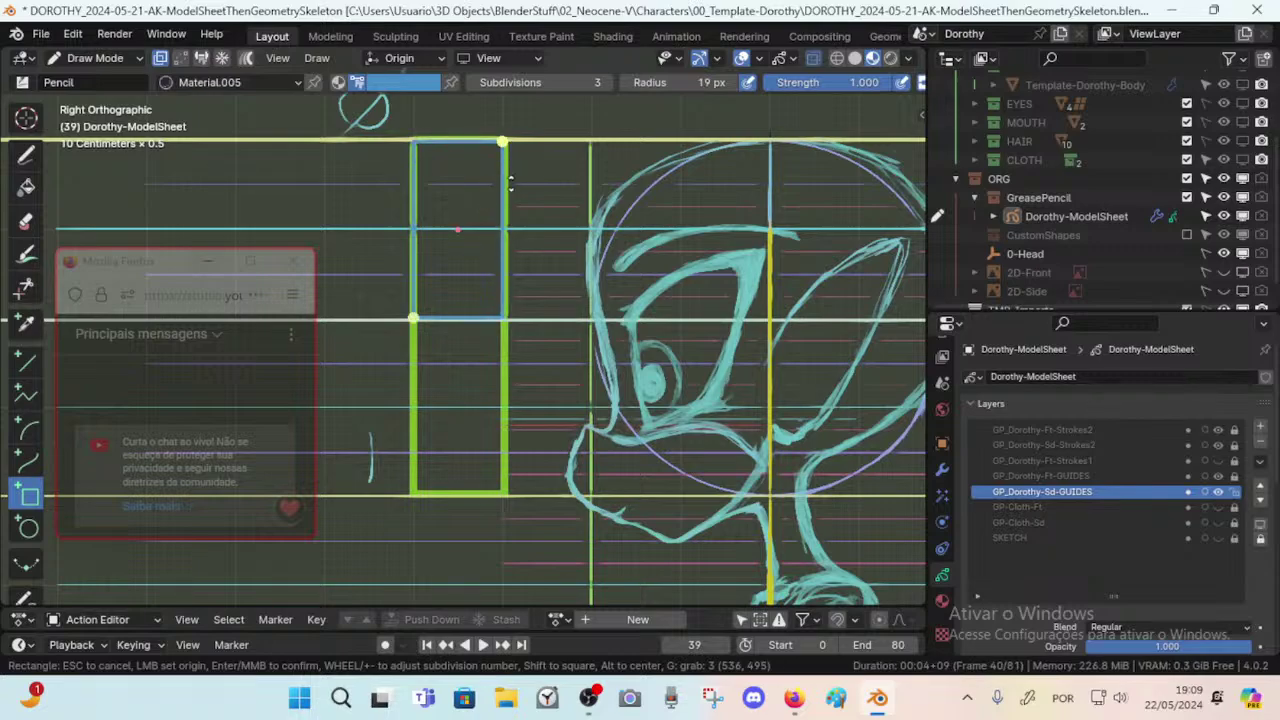
{"action": "key", "text": "Return"}
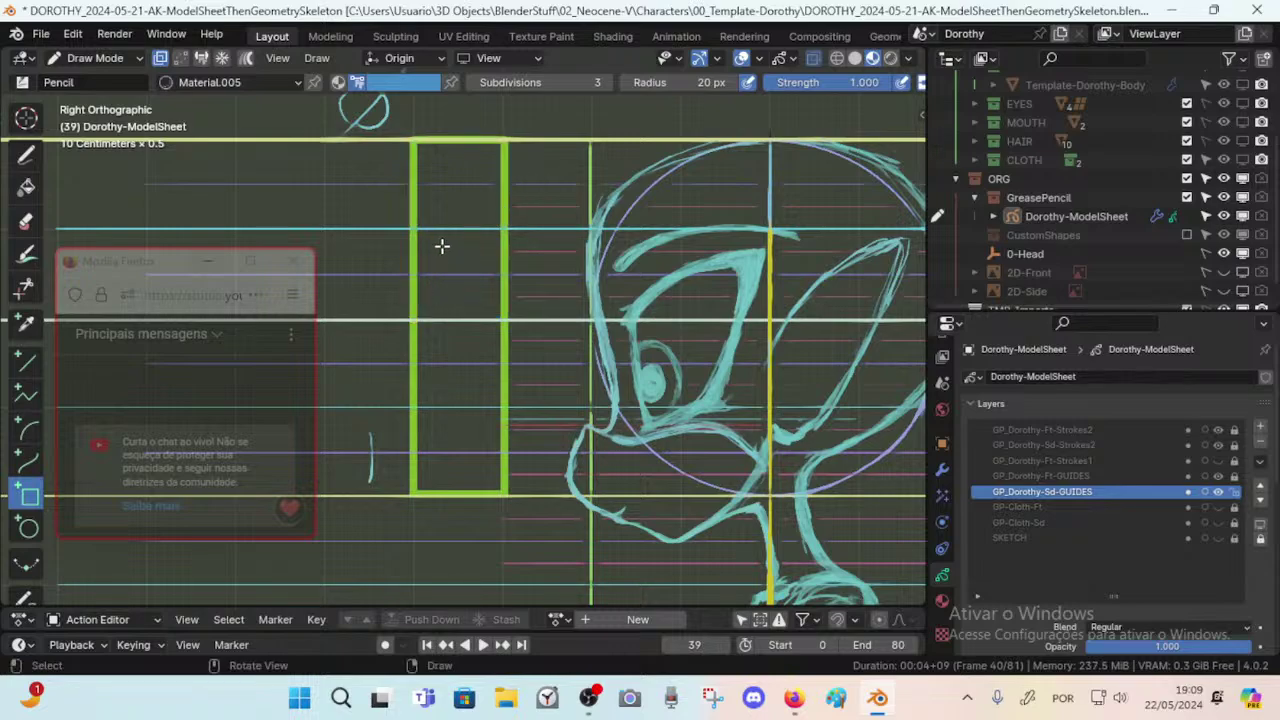
Draw two stacked light blue boxes alongside the tall green box, each half its height, with a 23 px stroke radius.
{"action": "middle_click_drag", "start_coordinate": [466, 251], "coordinate": [482, 255], "text": "shift"}
{"action": "middle_click_drag", "start_coordinate": [396, 271], "coordinate": [410, 273], "text": "shift"}
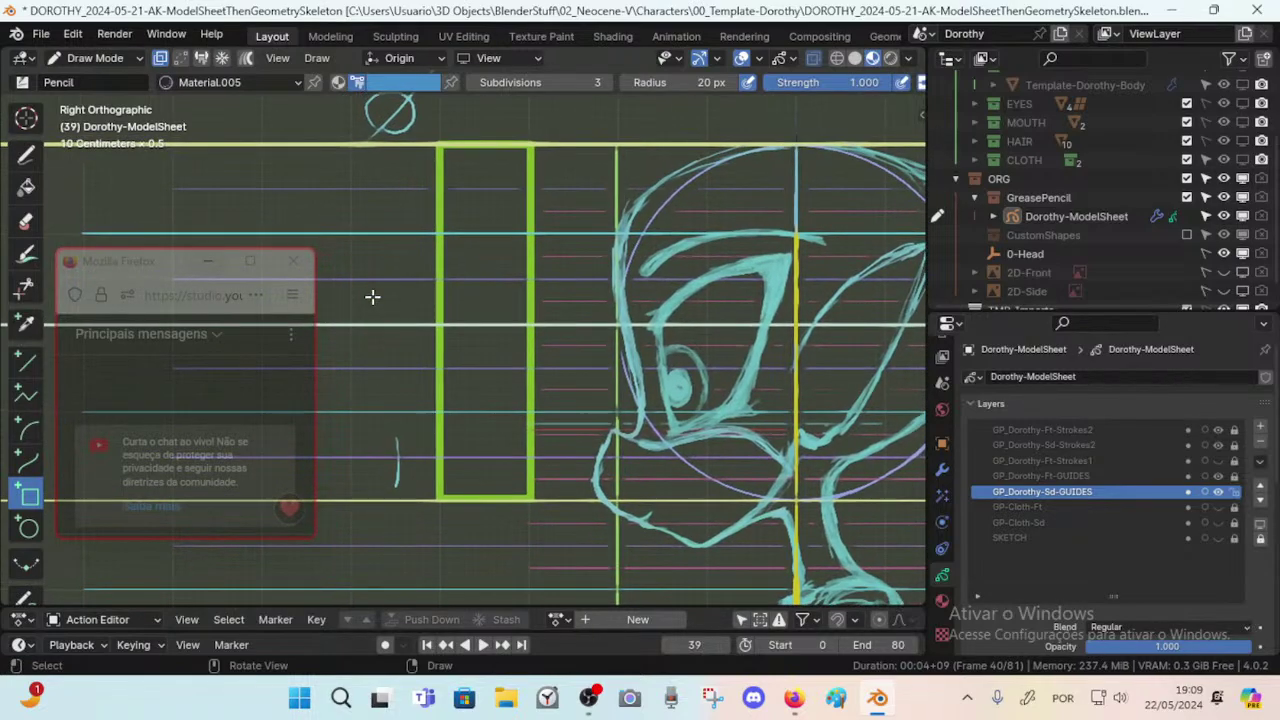
{"action": "mouse_move", "coordinate": [354, 318]}
{"action": "left_mouse_down"}
{"action": "mouse_move", "coordinate": [386, 226]}
{"action": "mouse_move", "coordinate": [436, 156]}
{"action": "left_mouse_up"}
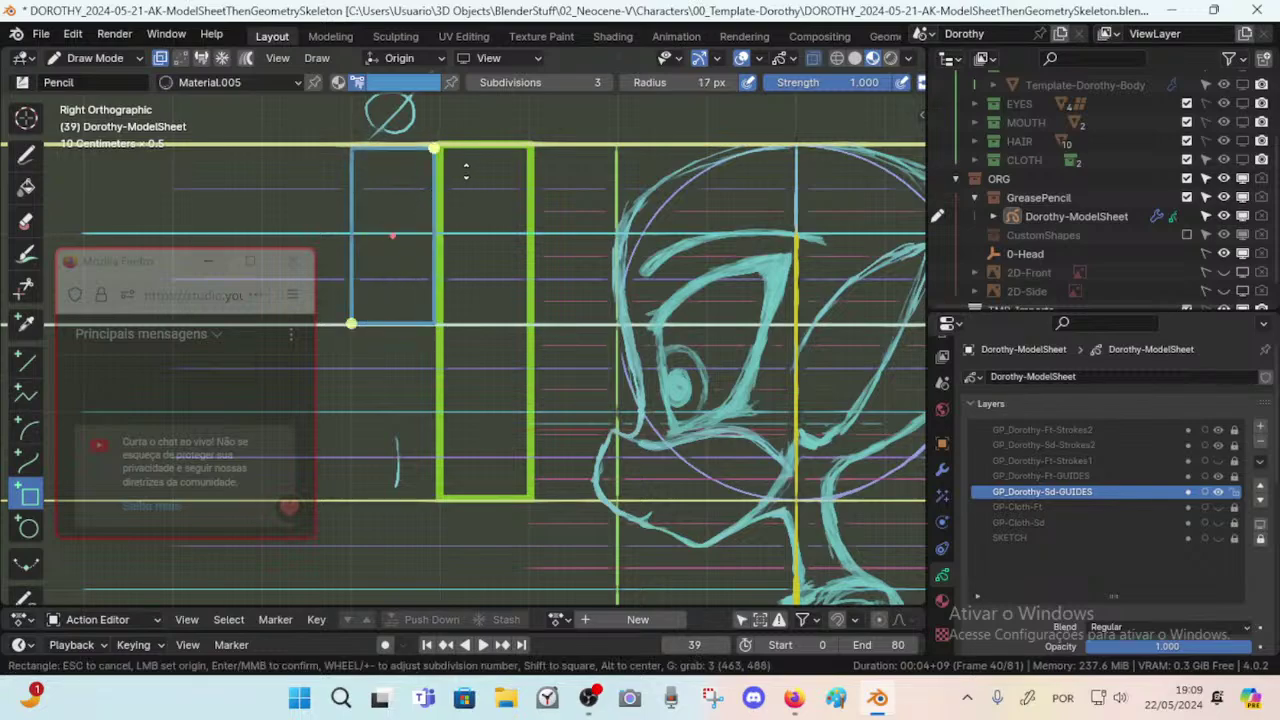
{"action": "key", "text": "f"}
{"action": "left_click", "coordinate": [443, 101]}
{"action": "key", "text": "Return"}
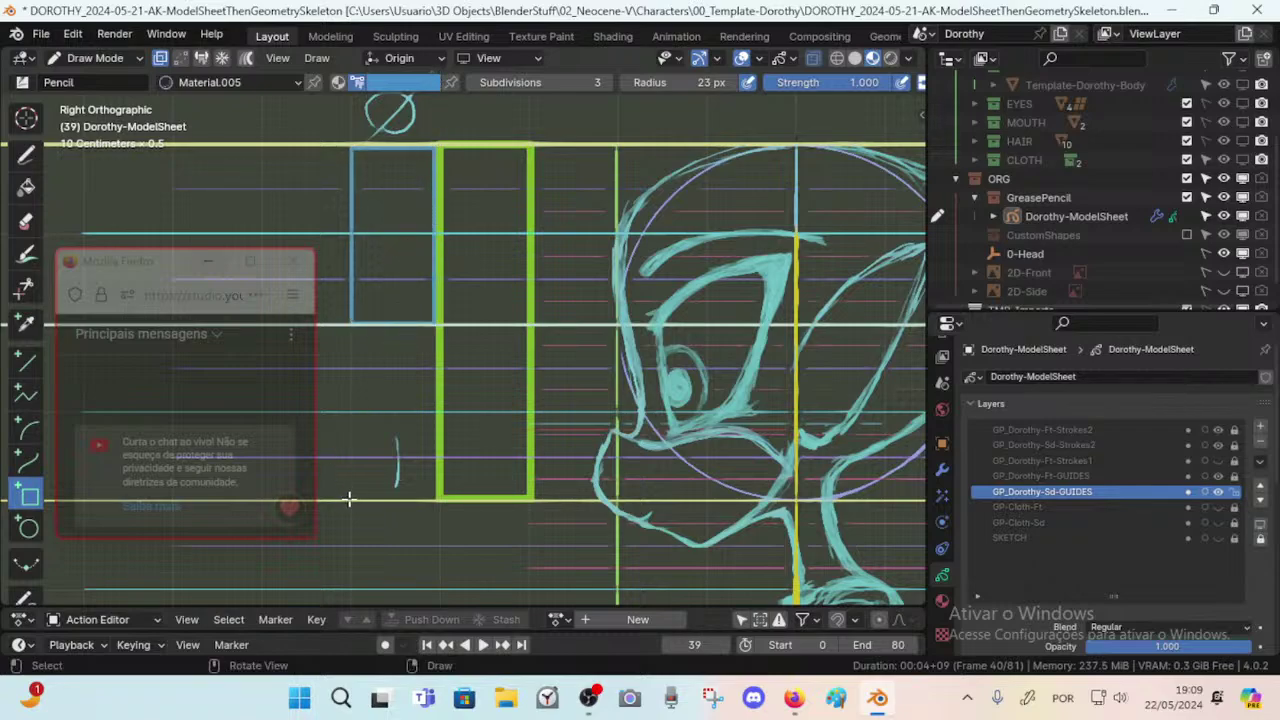
{"action": "left_click_drag", "start_coordinate": [351, 497], "coordinate": [435, 325]}
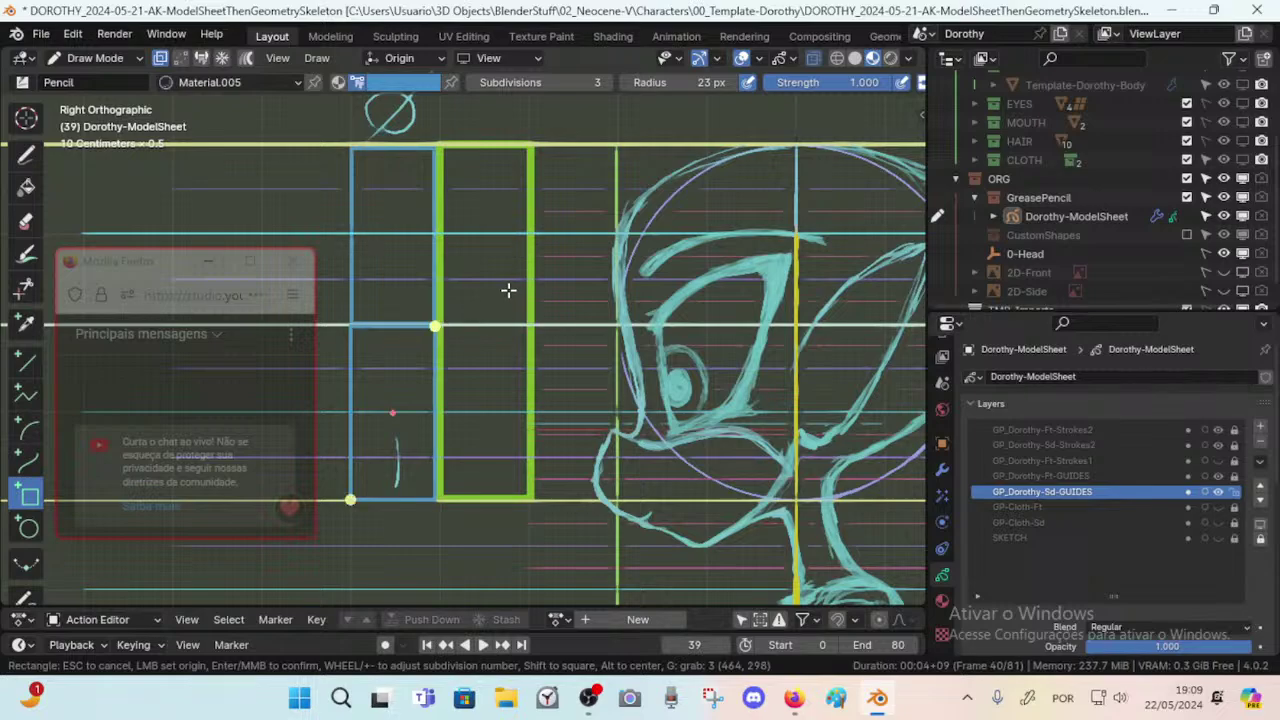
{"action": "key", "text": "Return"}
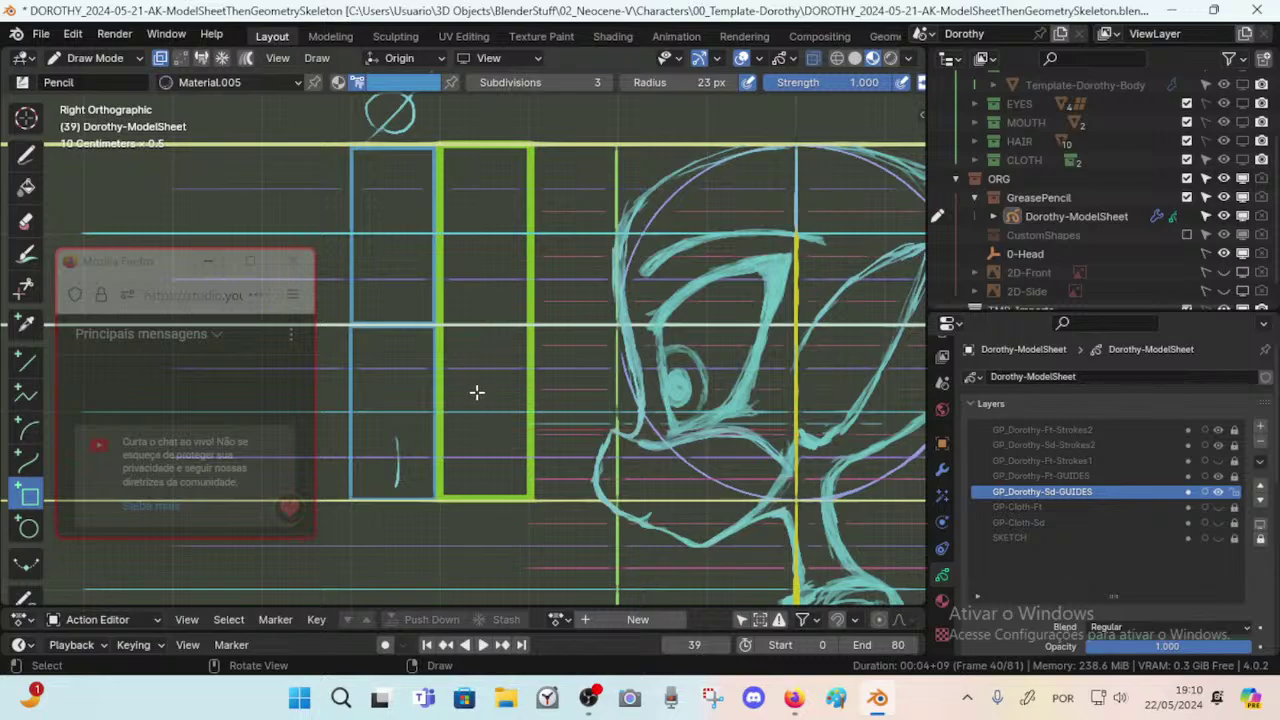
Set the stroke color to magenta and draw four stacked boxes beside the light blue ones, each a quarter of the head circle's height.
{"action": "mouse_move", "coordinate": [474, 363]}
{"action": "middle_mouse_down", "text": "shift"}
{"action": "mouse_move", "coordinate": [565, 358]}
{"action": "mouse_move", "coordinate": [475, 350]}
{"action": "middle_mouse_up", "text": "shift"}
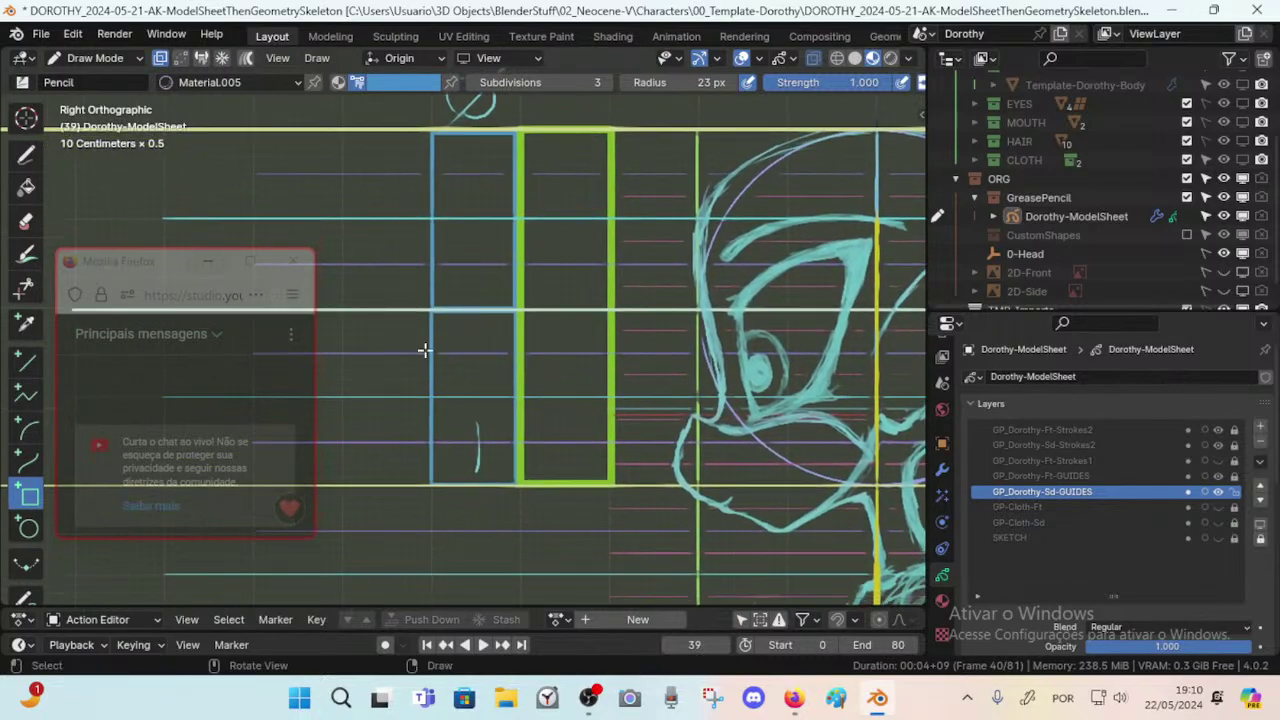
{"action": "left_click", "coordinate": [392, 84]}
{"action": "left_click", "coordinate": [408, 180]}
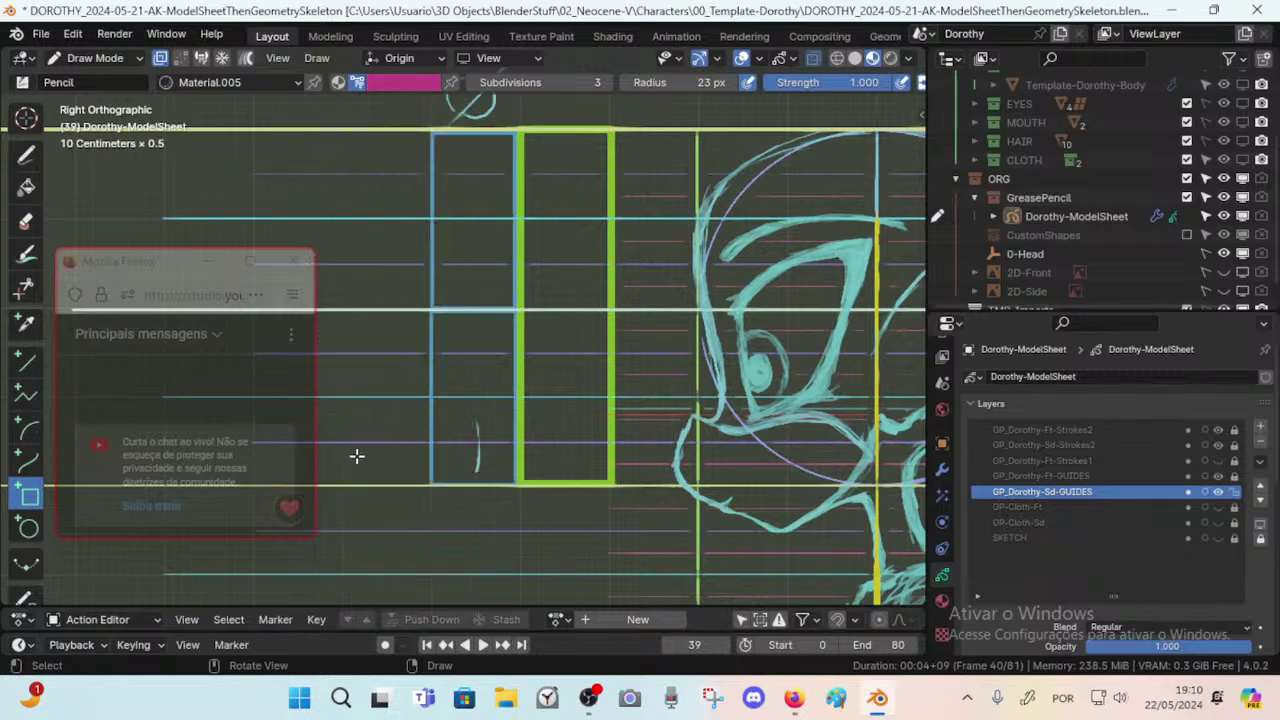
{"action": "mouse_move", "coordinate": [342, 484]}
{"action": "left_mouse_down"}
{"action": "mouse_move", "coordinate": [409, 394]}
{"action": "mouse_move", "coordinate": [427, 400]}
{"action": "left_mouse_up"}
{"action": "key", "text": "Return"}
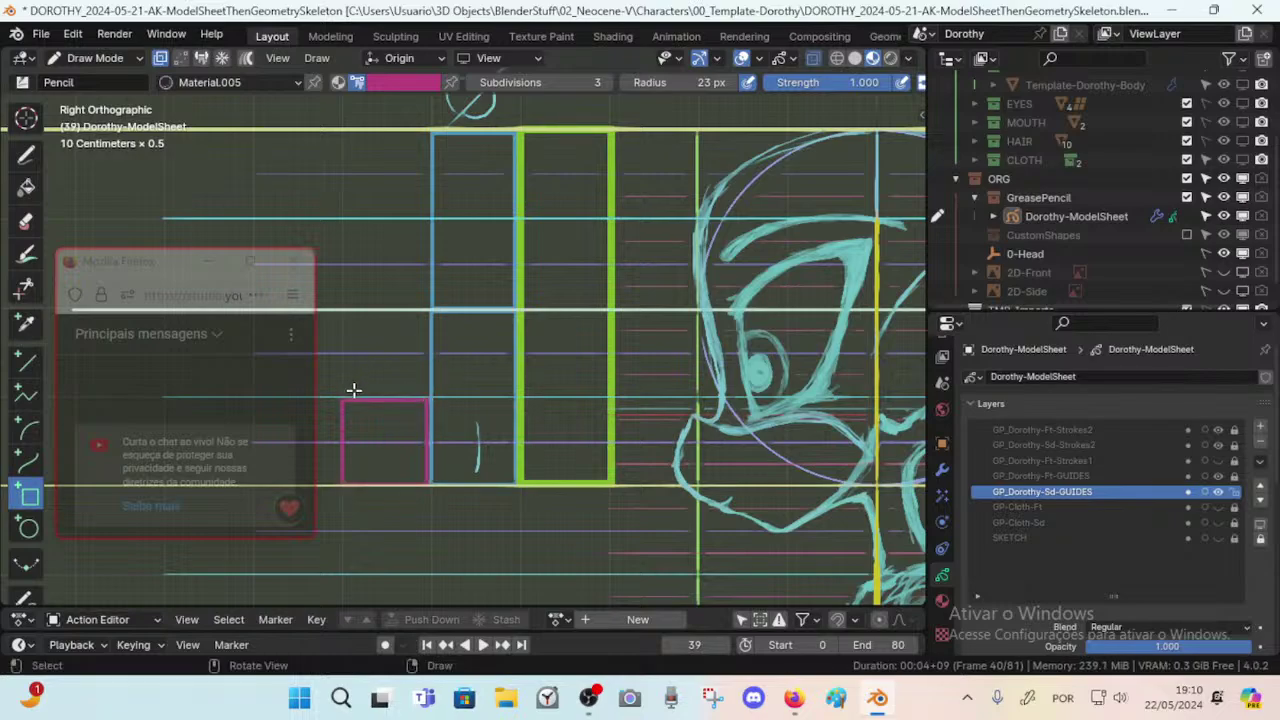
{"action": "left_click_drag", "start_coordinate": [342, 397], "coordinate": [427, 313]}
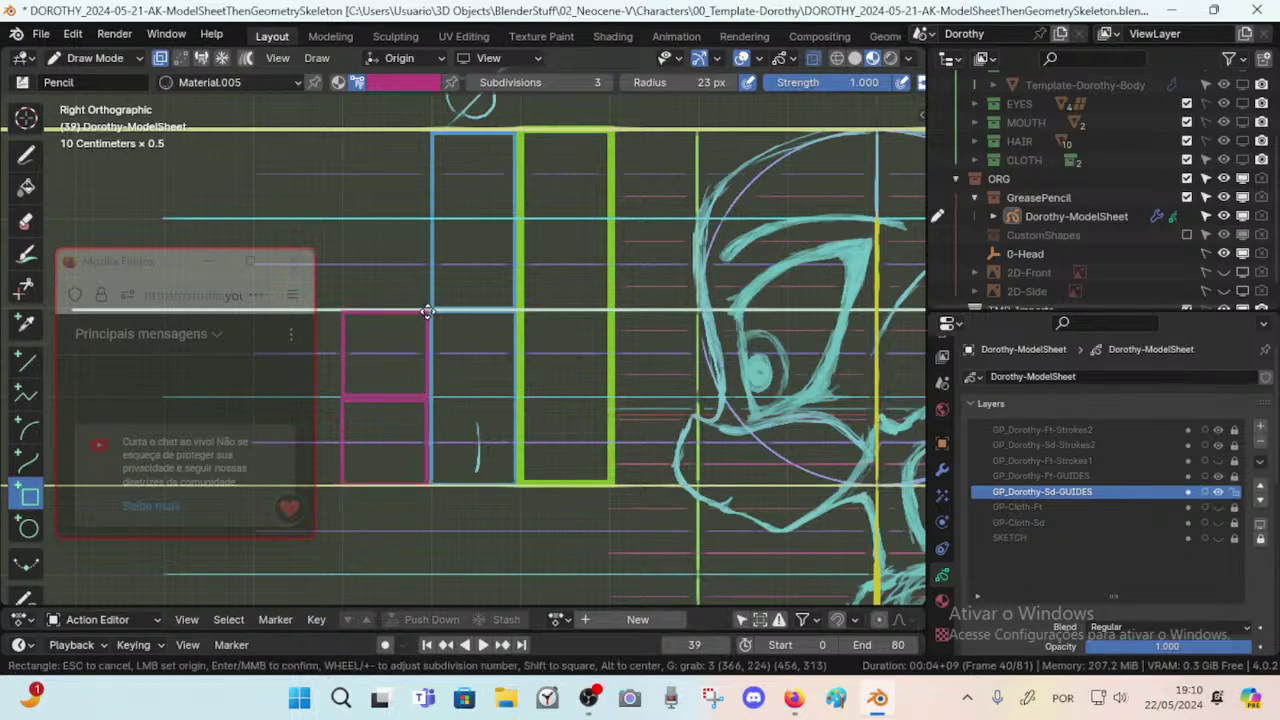
{"action": "key", "text": "Return"}
{"action": "left_click_drag", "start_coordinate": [342, 308], "coordinate": [428, 220]}
{"action": "key", "text": "Return"}
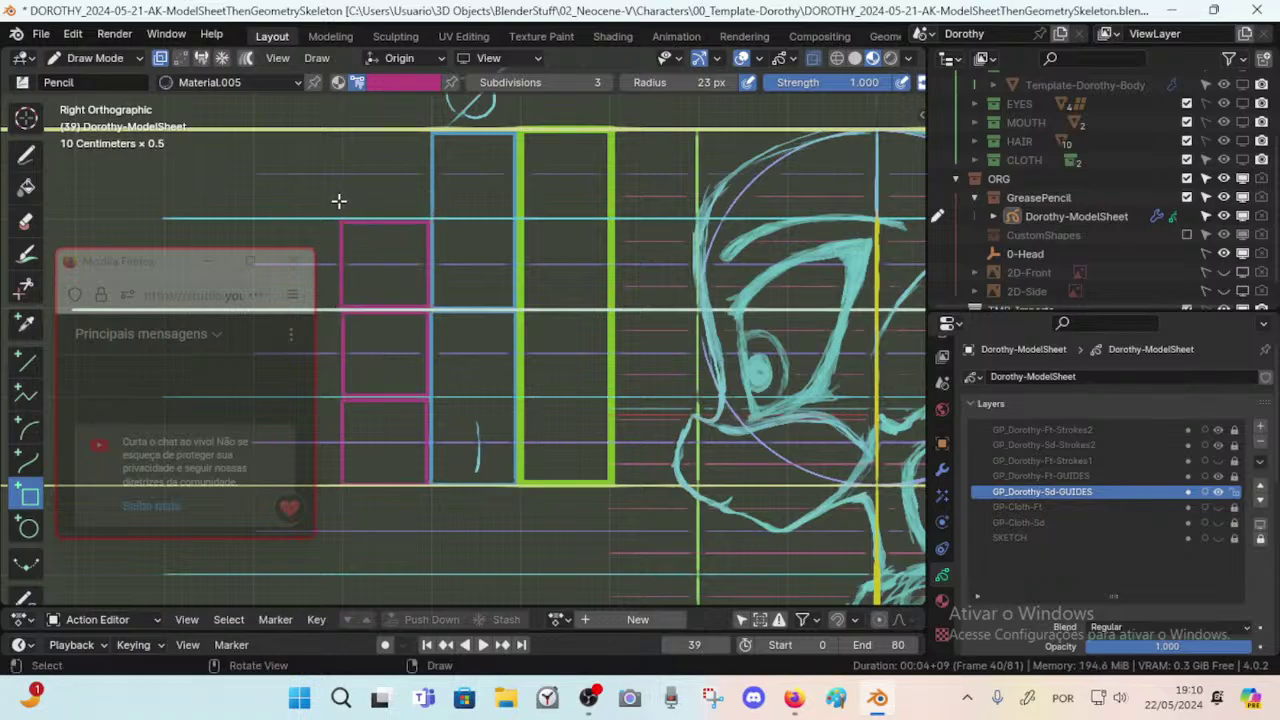
{"action": "left_click_drag", "start_coordinate": [343, 216], "coordinate": [428, 133]}
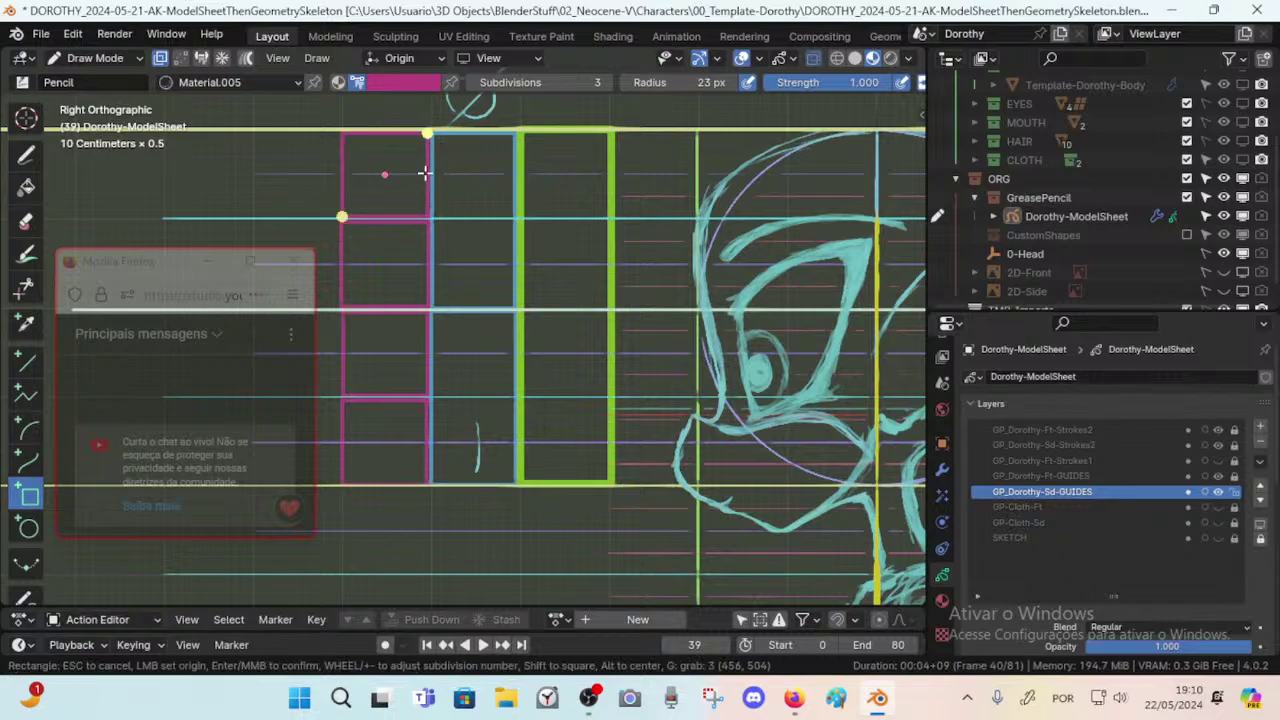
{"action": "key", "text": "Return"}
Draw a fifth magenta box of the same size below the column, under the head circle's base line, and lock the Sd-GUIDES layer.
{"action": "mouse_move", "coordinate": [510, 254]}
{"action": "middle_mouse_down", "text": "shift"}
{"action": "mouse_move", "coordinate": [520, 267]}
{"action": "mouse_move", "coordinate": [436, 279]}
{"action": "mouse_move", "coordinate": [537, 251]}
{"action": "mouse_move", "coordinate": [520, 260]}
{"action": "mouse_move", "coordinate": [577, 206]}
{"action": "mouse_move", "coordinate": [706, 184]}
{"action": "middle_mouse_up", "text": "shift"}
{"action": "left_click_drag", "start_coordinate": [371, 483], "coordinate": [455, 400]}
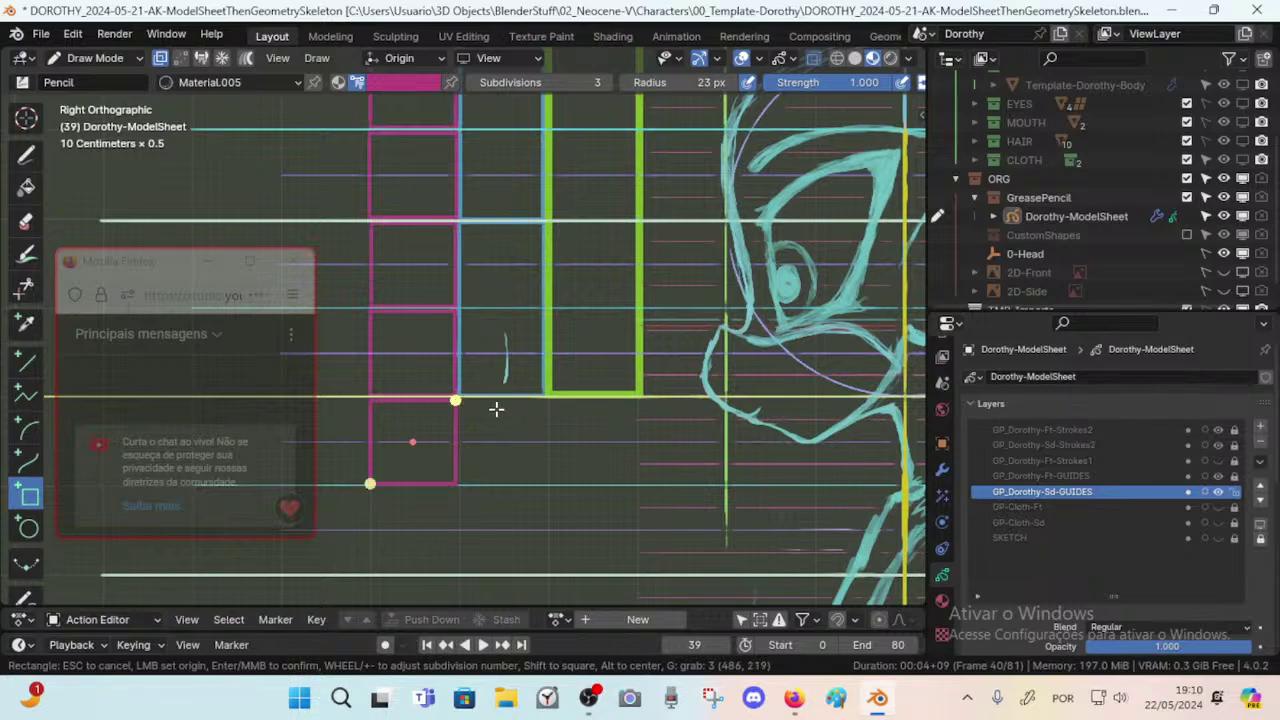
{"action": "middle_click", "coordinate": [531, 364]}
{"action": "mouse_move", "coordinate": [560, 350]}
{"action": "middle_mouse_down", "text": "shift"}
{"action": "mouse_move", "coordinate": [554, 377]}
{"action": "mouse_move", "coordinate": [597, 381]}
{"action": "mouse_move", "coordinate": [551, 387]}
{"action": "mouse_move", "coordinate": [634, 366]}
{"action": "mouse_move", "coordinate": [568, 447]}
{"action": "middle_mouse_up", "text": "shift"}
{"action": "middle_click_drag", "start_coordinate": [604, 407], "coordinate": [607, 340], "text": "shift"}
{"action": "mouse_move", "coordinate": [662, 420]}
{"action": "middle_mouse_down", "text": "shift"}
{"action": "mouse_move", "coordinate": [643, 449]}
{"action": "mouse_move", "coordinate": [680, 380]}
{"action": "mouse_move", "coordinate": [729, 400]}
{"action": "mouse_move", "coordinate": [684, 378]}
{"action": "mouse_move", "coordinate": [700, 323]}
{"action": "mouse_move", "coordinate": [625, 333]}
{"action": "mouse_move", "coordinate": [635, 351]}
{"action": "middle_mouse_up", "text": "shift"}
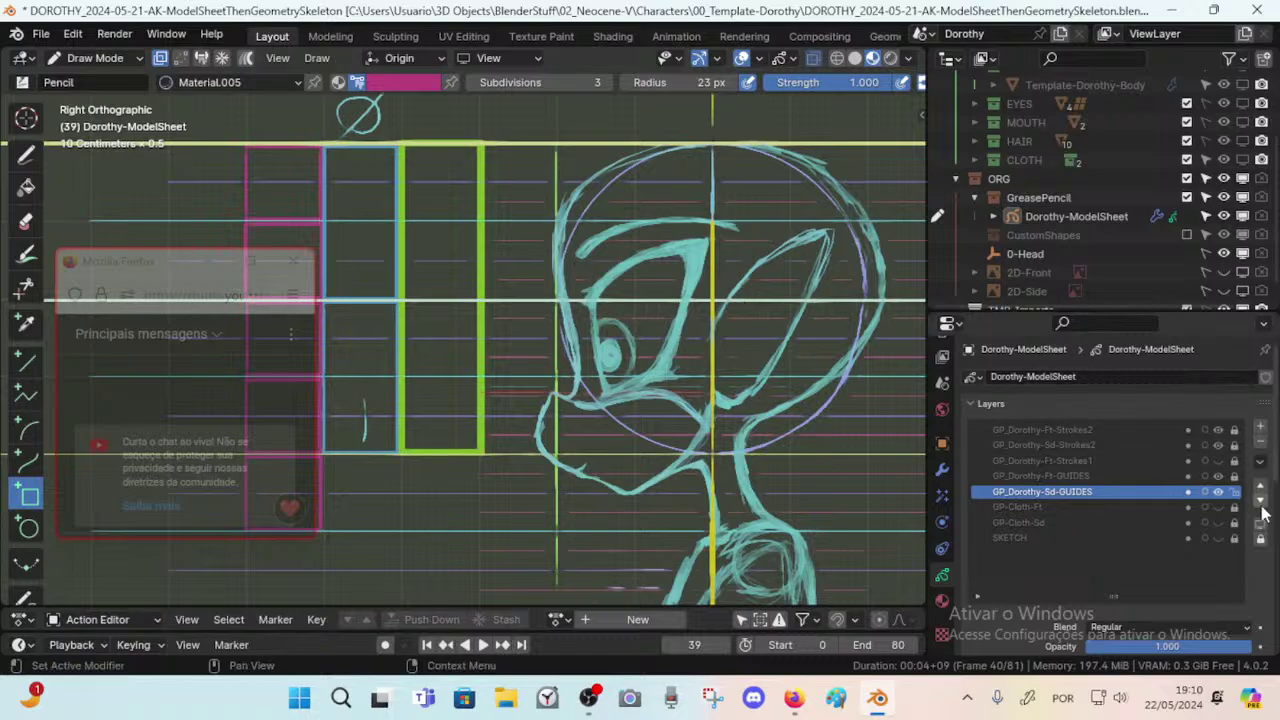
{"action": "left_click", "coordinate": [1234, 491]}
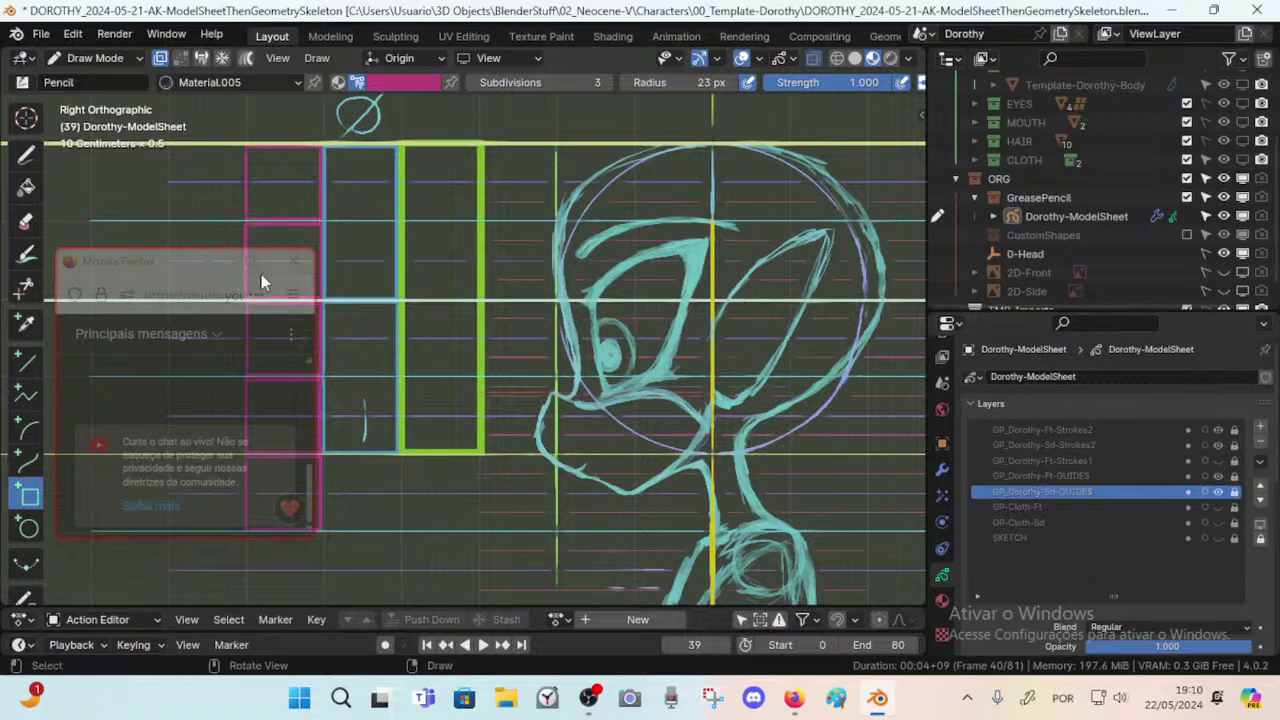
Switch to the Firefox live chat window, make it narrower and move it clear of the colored boxes.
{"action": "mouse_move", "coordinate": [250, 262]}
{"action": "left_click", "coordinate": [322, 395]}
{"action": "left_click", "coordinate": [484, 343]}
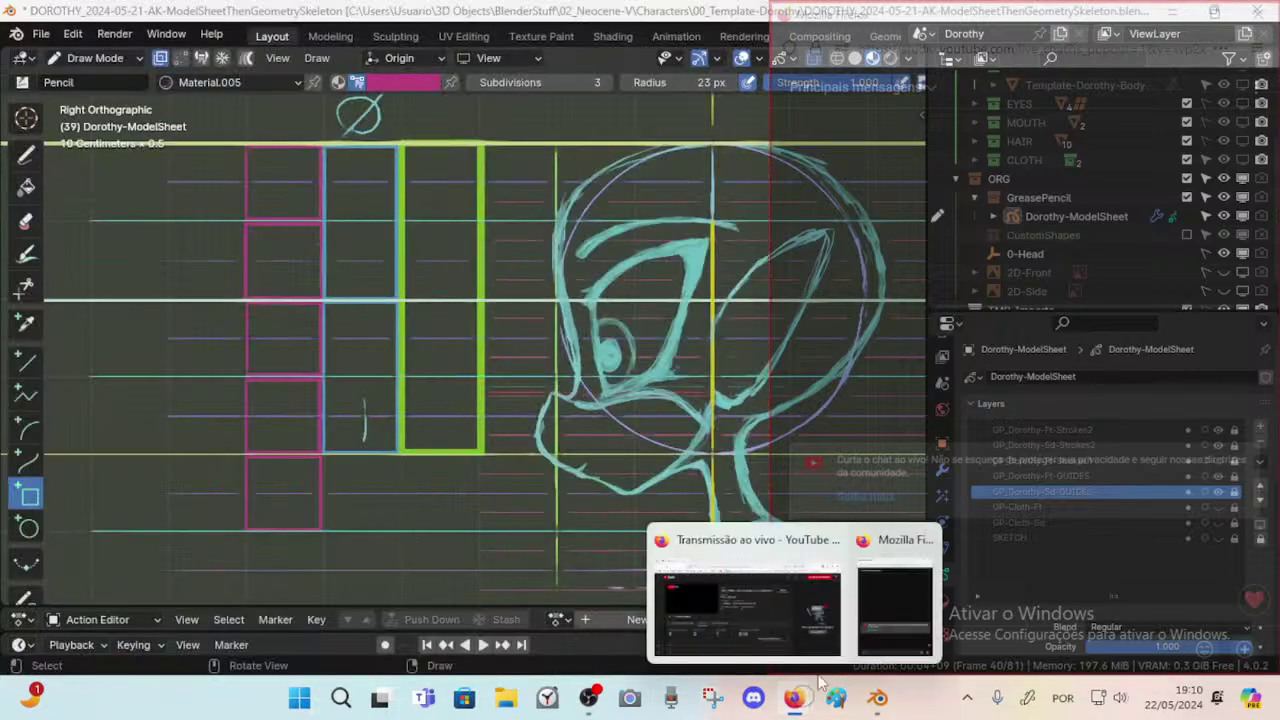
{"action": "key", "text": "alt+Tab"}
{"action": "key", "text": "alt+Tab"}
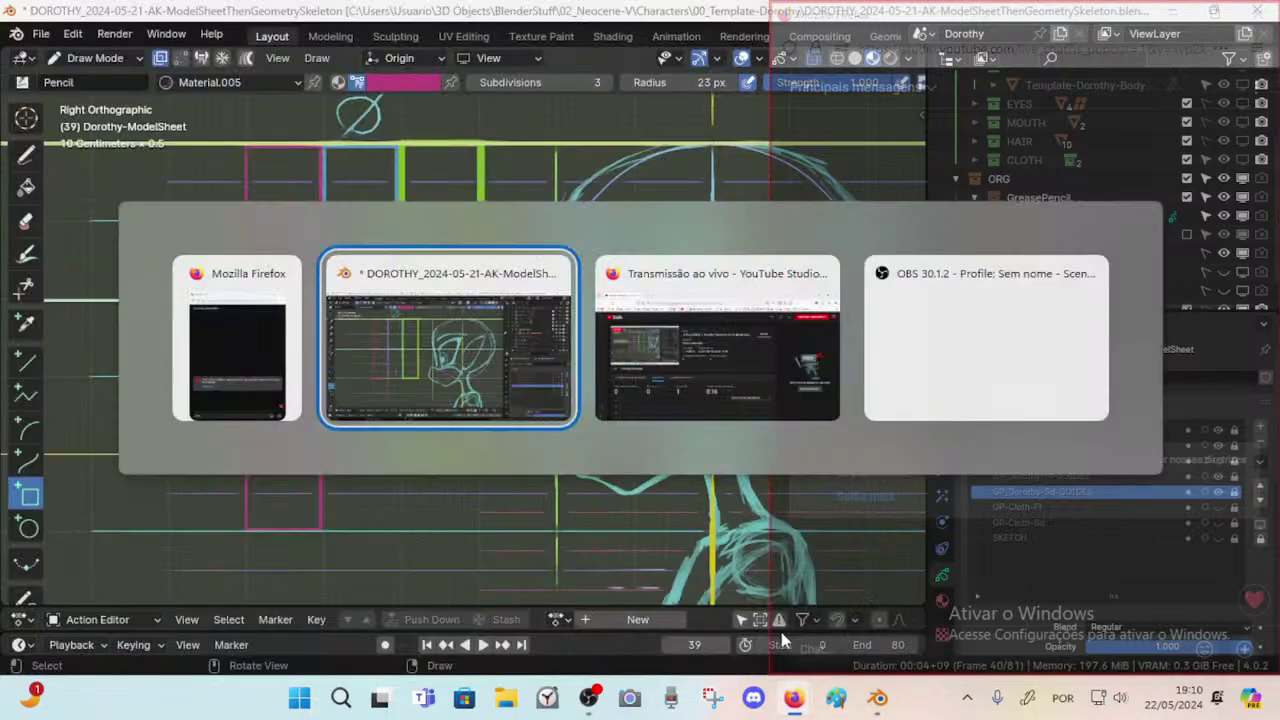
{"action": "key", "text": "alt+Tab"}
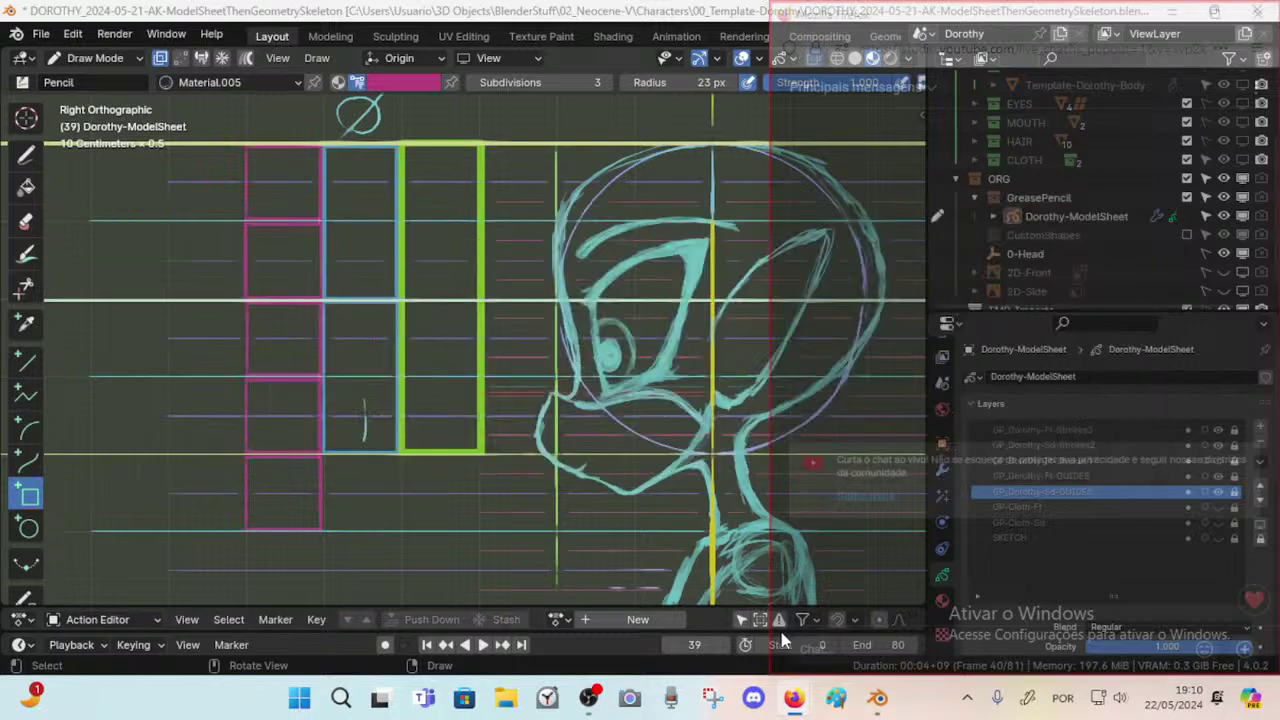
{"action": "left_click_drag", "start_coordinate": [870, 16], "coordinate": [391, 159]}
{"action": "left_click_drag", "start_coordinate": [523, 434], "coordinate": [428, 492]}
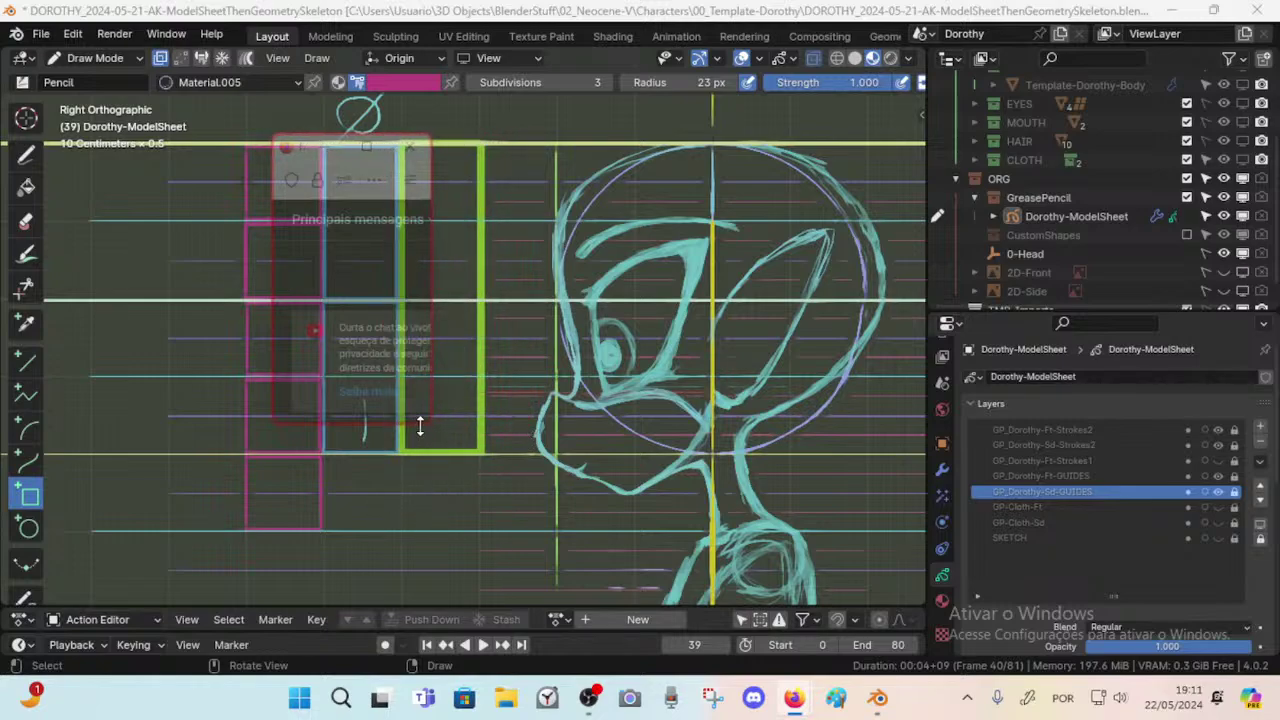
{"action": "left_click_drag", "start_coordinate": [419, 425], "coordinate": [424, 441]}
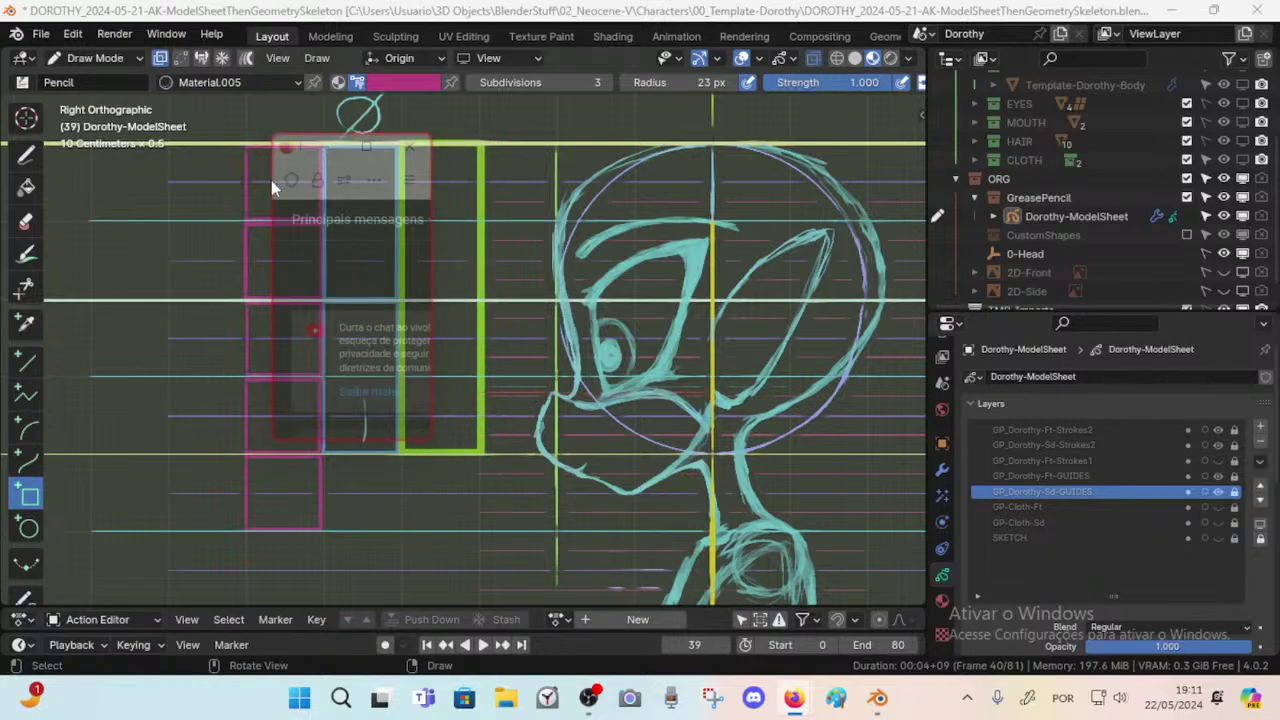
{"action": "left_click_drag", "start_coordinate": [296, 154], "coordinate": [88, 309]}
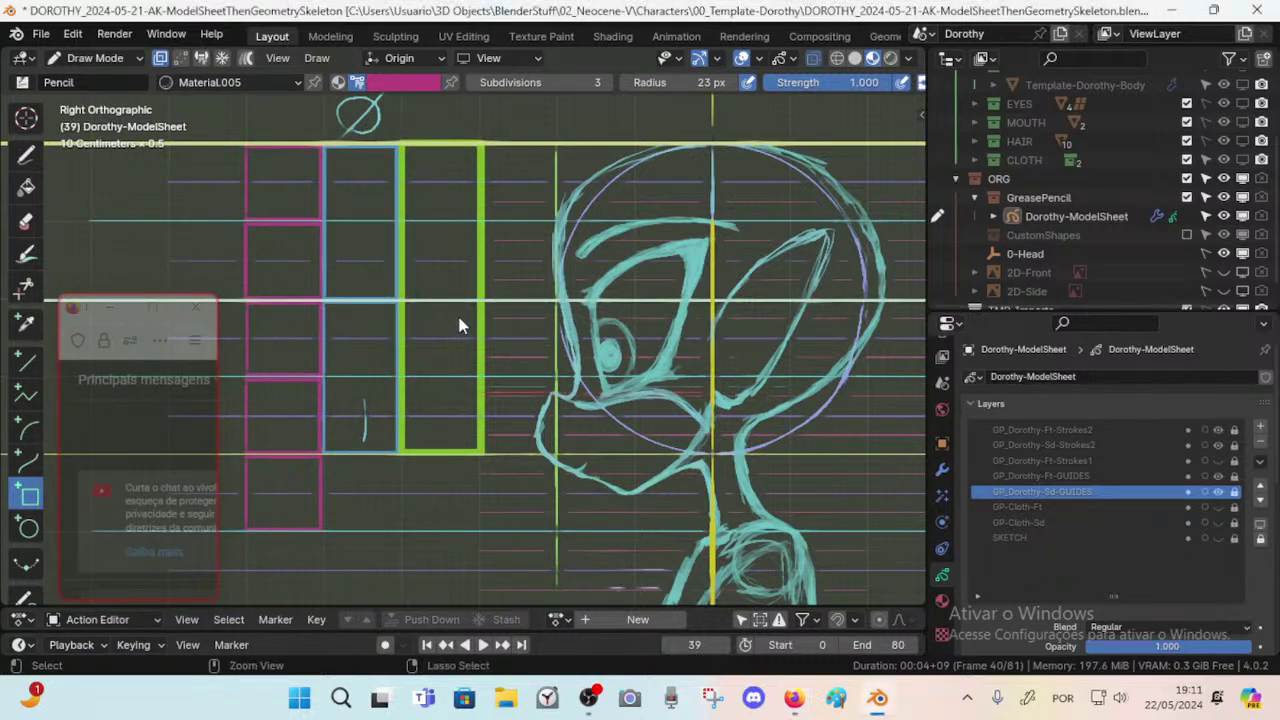
Save the file and erase the stray vertical line inside the lower light blue box, unlocking the Sd-GUIDES layer only for the erasing.
{"action": "key", "text": "ctrl+s"}
{"action": "scroll", "coordinate": [520, 305], "scroll_direction": "left", "scroll_amount": 3}
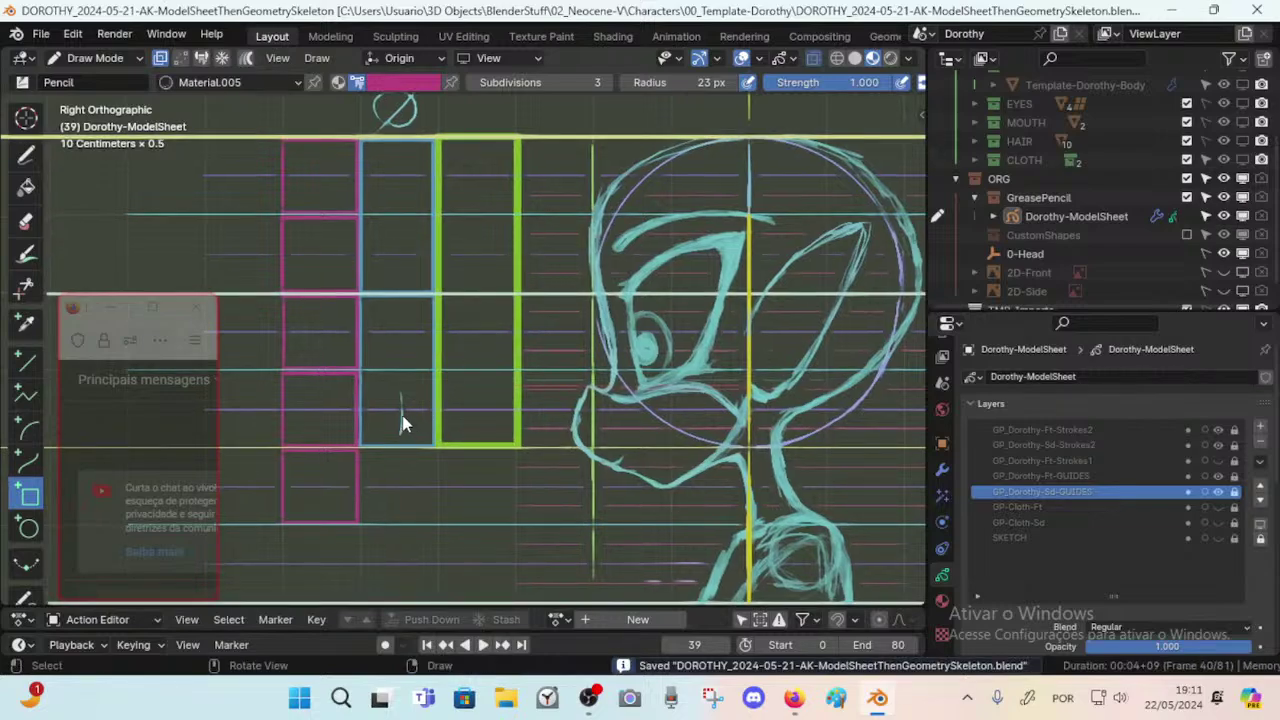
{"action": "key", "text": "e"}
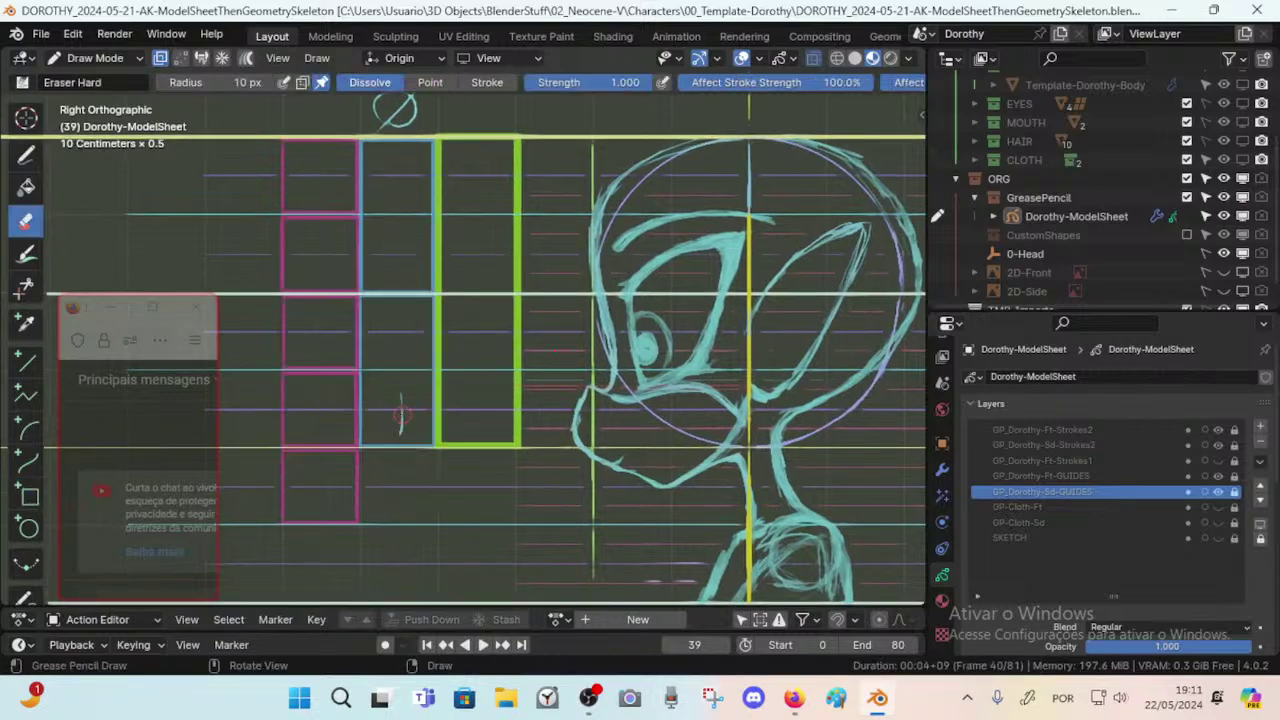
{"action": "left_click", "coordinate": [402, 420]}
{"action": "left_click", "coordinate": [1234, 491]}
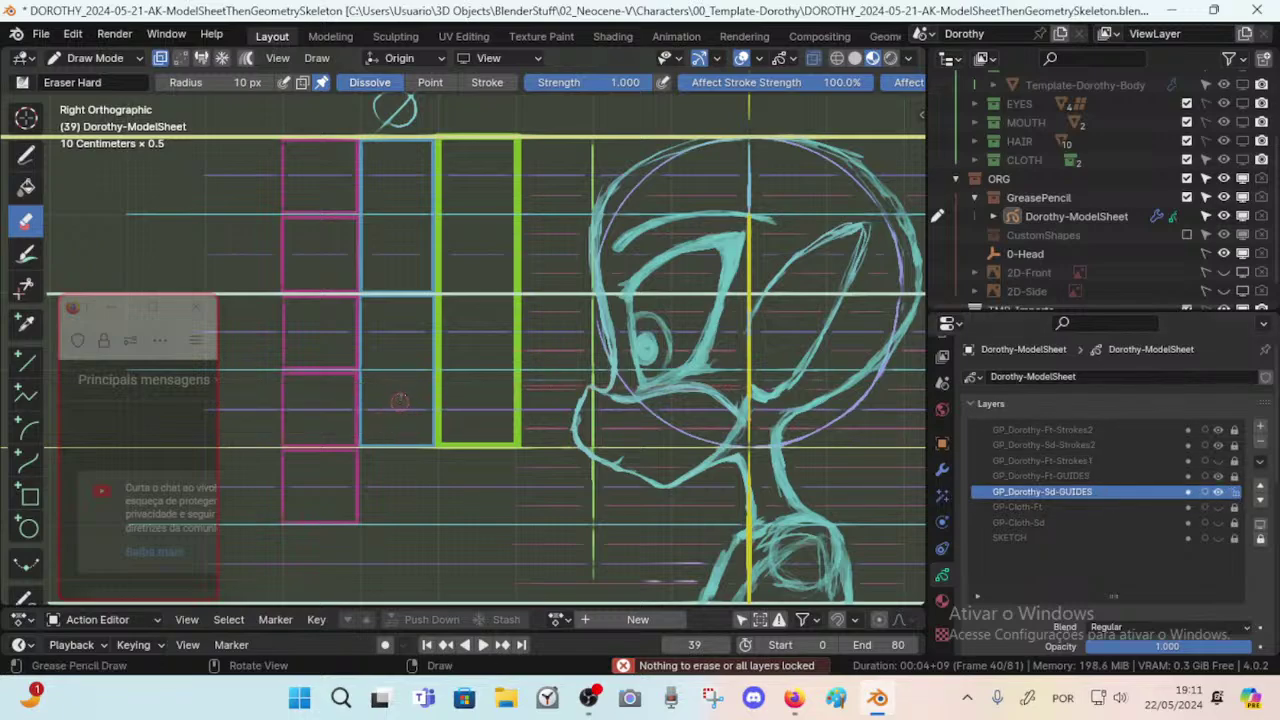
{"action": "left_click", "coordinate": [1234, 492]}
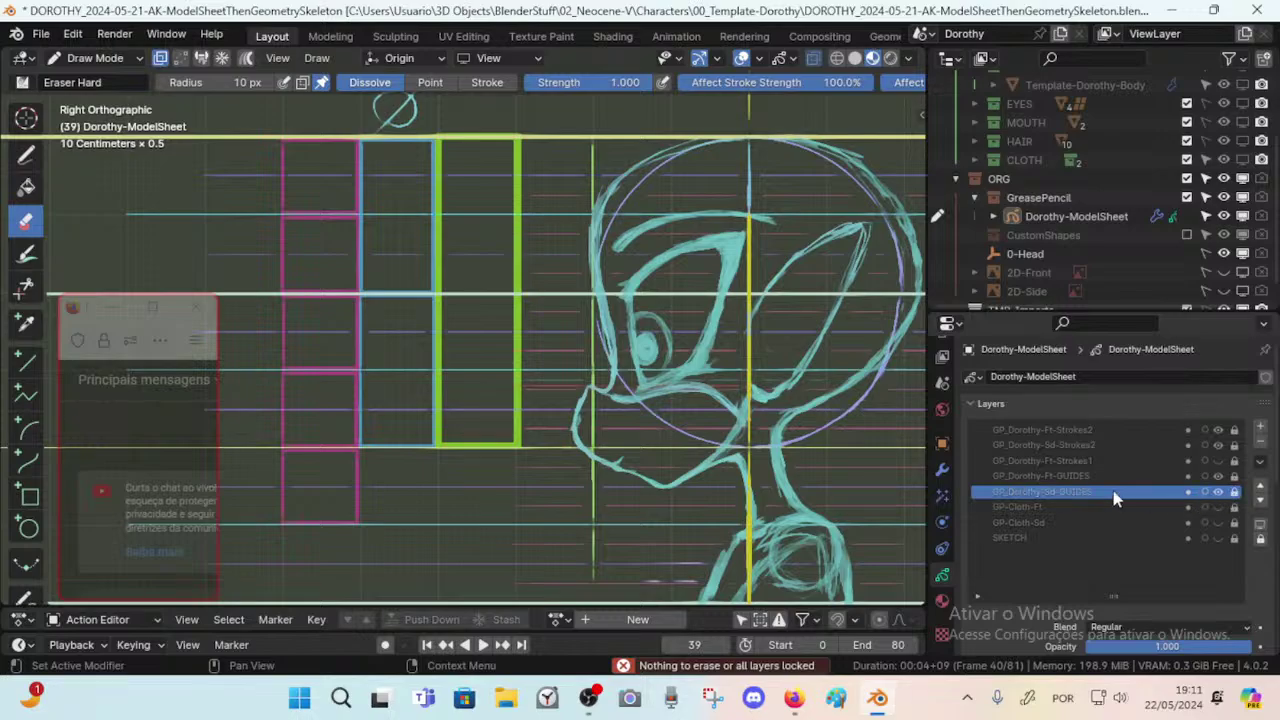
{"action": "mouse_move", "coordinate": [728, 362]}
{"action": "middle_mouse_down", "text": "shift"}
{"action": "mouse_move", "coordinate": [746, 362]}
{"action": "mouse_move", "coordinate": [715, 363]}
{"action": "middle_mouse_up", "text": "shift"}
{"action": "scroll", "coordinate": [715, 362], "scroll_direction": "down", "scroll_amount": 4}
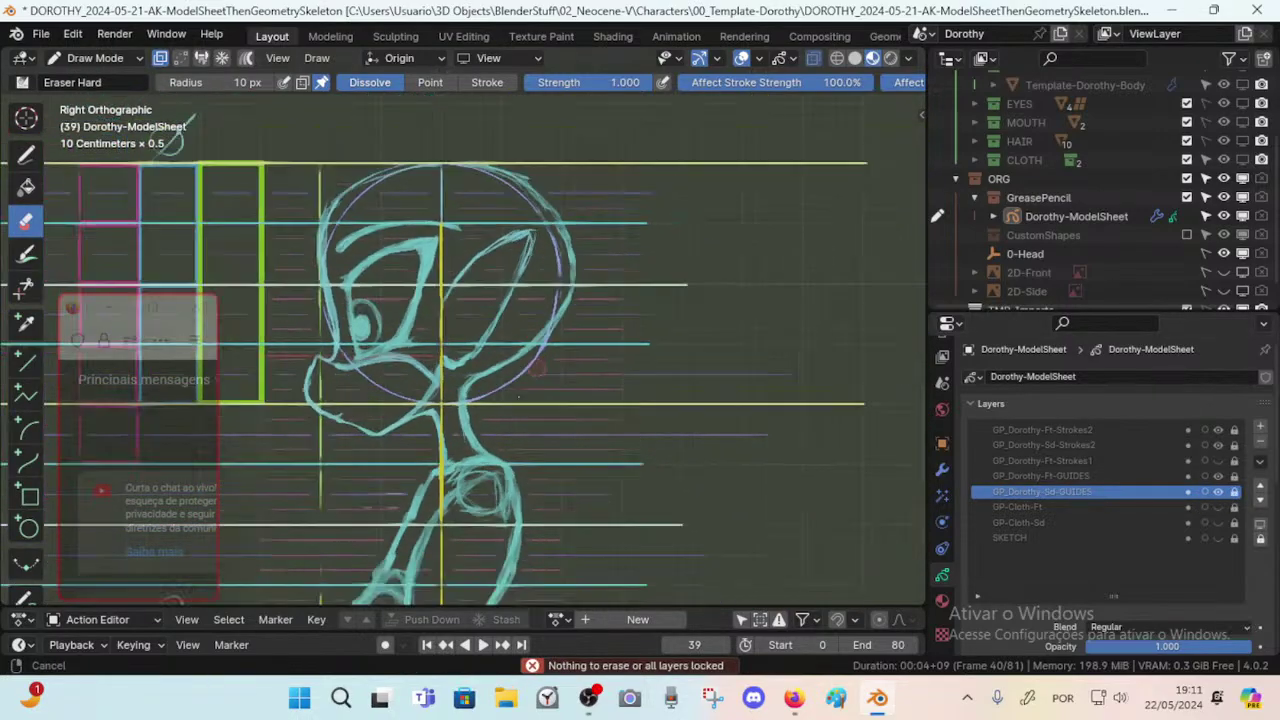
{"action": "scroll", "coordinate": [735, 351], "scroll_direction": "up", "scroll_amount": 3}
{"action": "scroll", "coordinate": [735, 351], "scroll_direction": "up", "scroll_amount": 2}
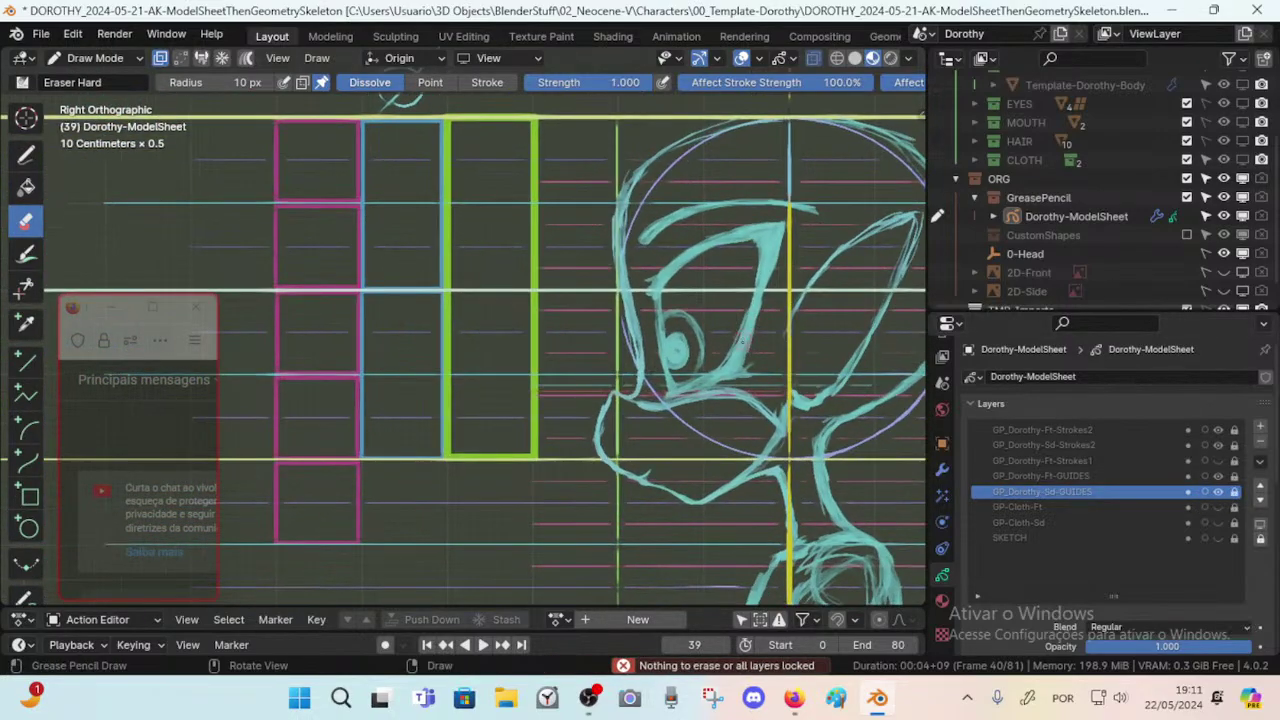
Save the file and look over the side-view figure from head to lower body.
{"action": "key", "text": "ctrl+s"}
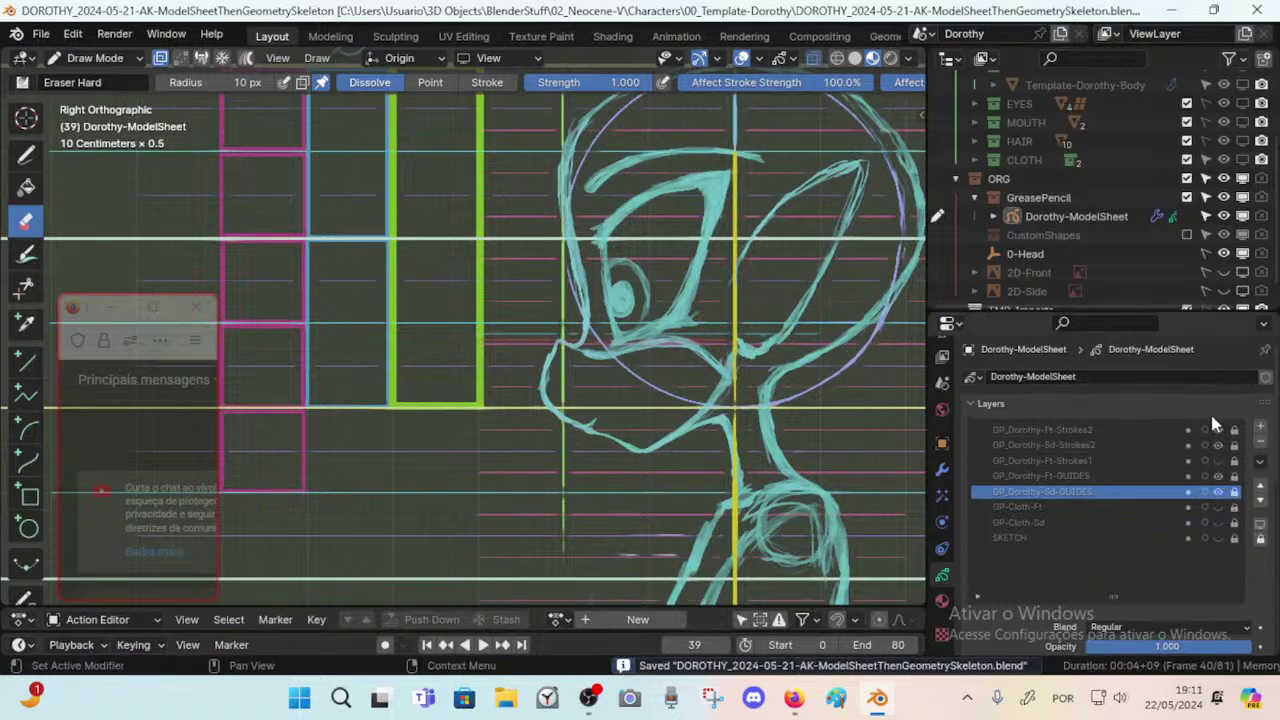
{"action": "middle_click_drag", "start_coordinate": [798, 366], "coordinate": [706, 471], "text": "ctrl"}
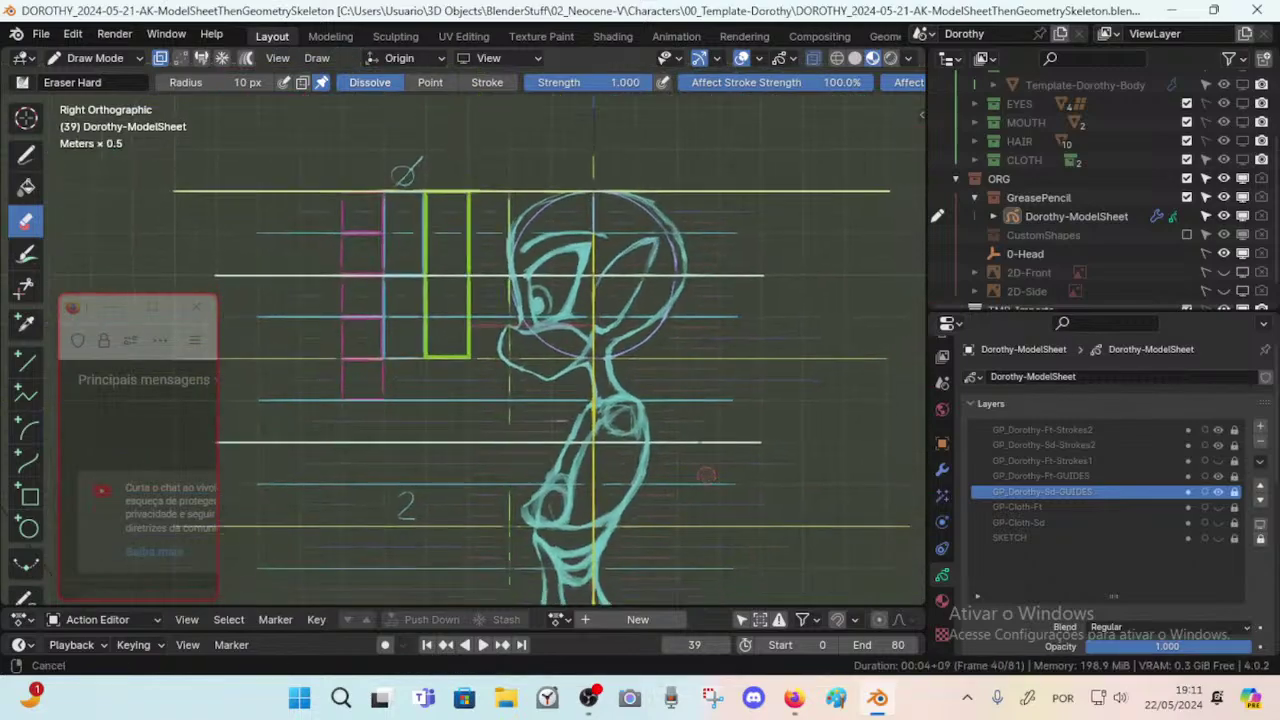
{"action": "middle_click_drag", "start_coordinate": [677, 592], "coordinate": [731, 323], "text": "shift"}
{"action": "middle_click_drag", "start_coordinate": [764, 160], "coordinate": [721, 437], "text": "shift"}
{"action": "mouse_move", "coordinate": [721, 437]}
{"action": "middle_mouse_down", "text": "ctrl"}
{"action": "mouse_move", "coordinate": [800, 320]}
{"action": "mouse_move", "coordinate": [711, 329]}
{"action": "mouse_move", "coordinate": [680, 368]}
{"action": "mouse_move", "coordinate": [738, 334]}
{"action": "mouse_move", "coordinate": [683, 349]}
{"action": "mouse_move", "coordinate": [693, 364]}
{"action": "mouse_move", "coordinate": [699, 340]}
{"action": "middle_mouse_up", "text": "ctrl"}
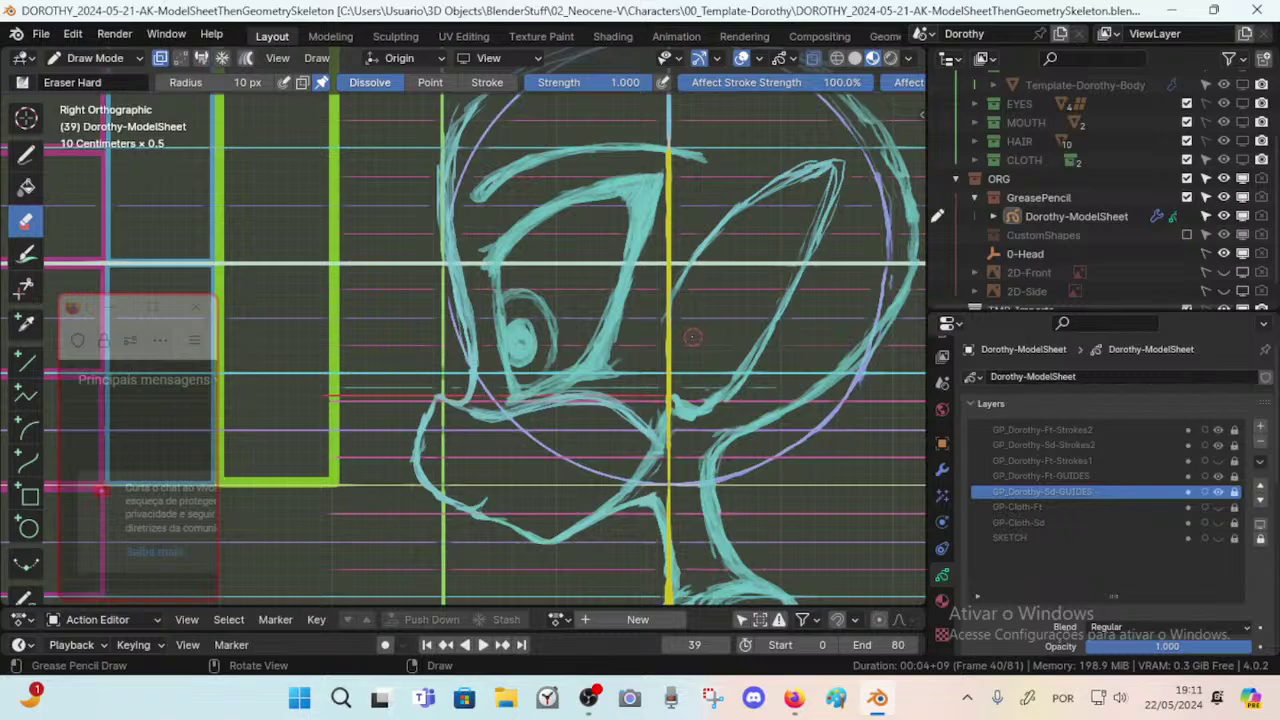
Add a Grease Pencil layer directly above GP_Dorothy-Sd-Strokes2 and name it GP_Dorothy-Sd-Strokes3.
{"action": "left_click", "coordinate": [1045, 429]}
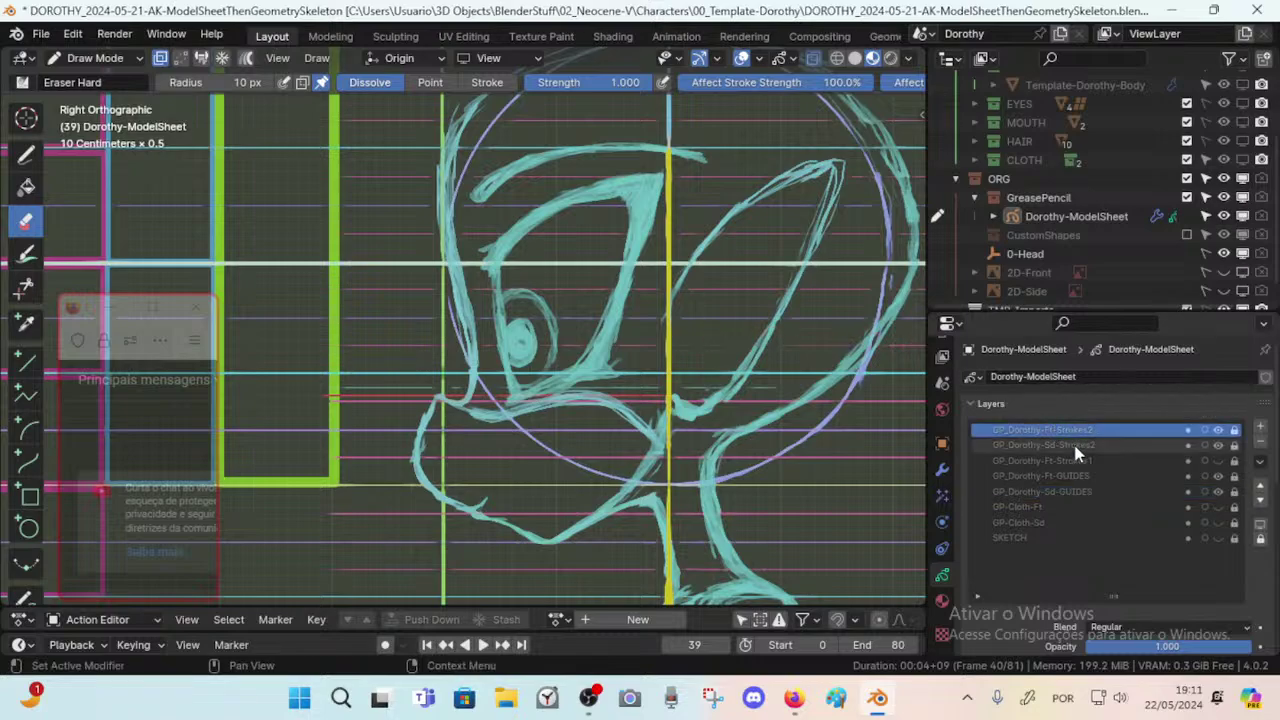
{"action": "left_click", "coordinate": [1071, 449]}
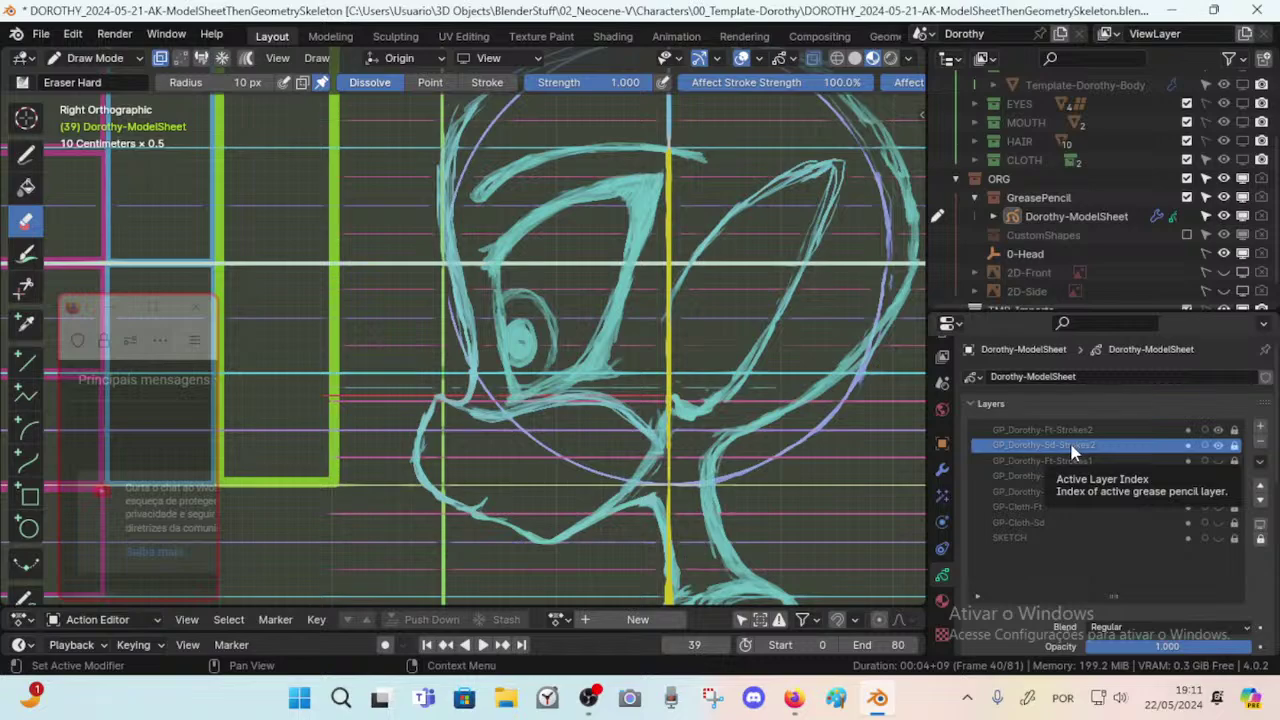
{"action": "mouse_move", "coordinate": [727, 367]}
{"action": "middle_mouse_down"}
{"action": "mouse_move", "coordinate": [698, 435]}
{"action": "mouse_move", "coordinate": [916, 346]}
{"action": "middle_mouse_up"}
{"action": "key", "text": "KP_3"}
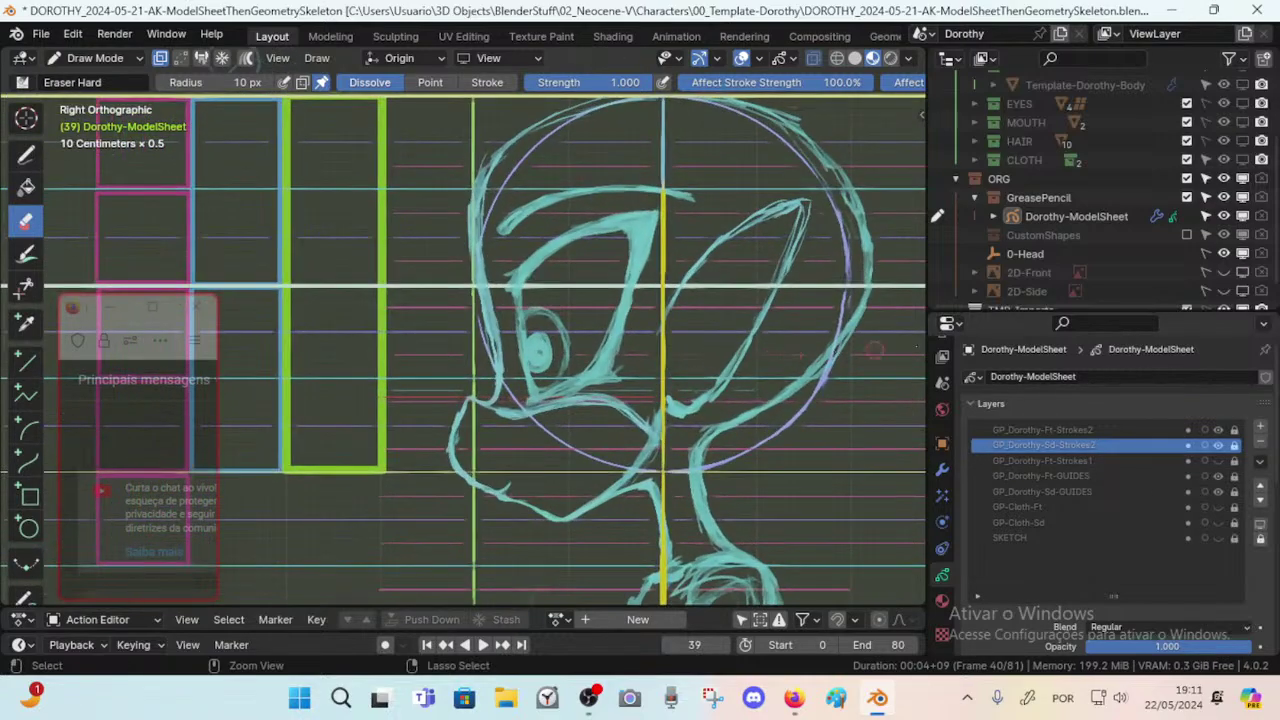
{"action": "left_click", "coordinate": [1260, 426]}
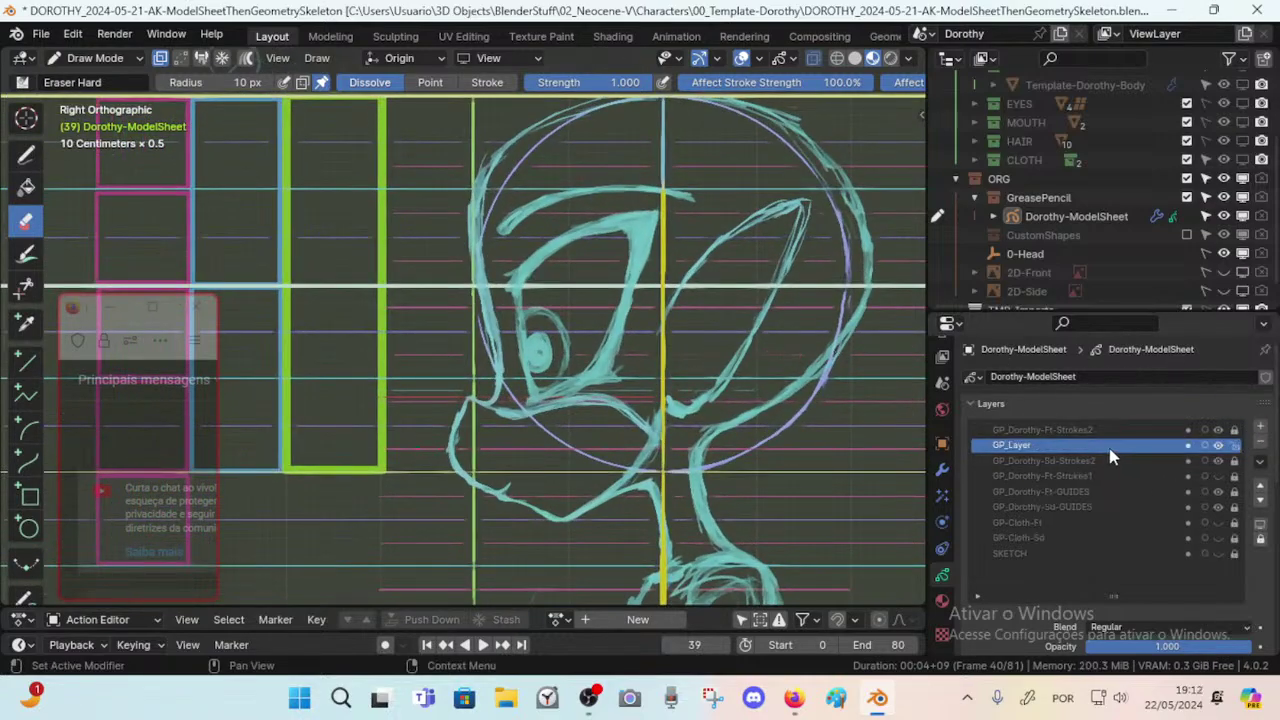
{"action": "double_click", "coordinate": [1028, 444]}
{"action": "type", "text": "GP_Dorothy-Sd-Strokes"}
{"action": "type", "text": "3"}
{"action": "key", "text": "Return"}
Turn off Use Lights for the GP_Dorothy-Sd-Strokes3 layer and compare the setting on the neighboring layers.
{"action": "left_click", "coordinate": [1217, 460]}
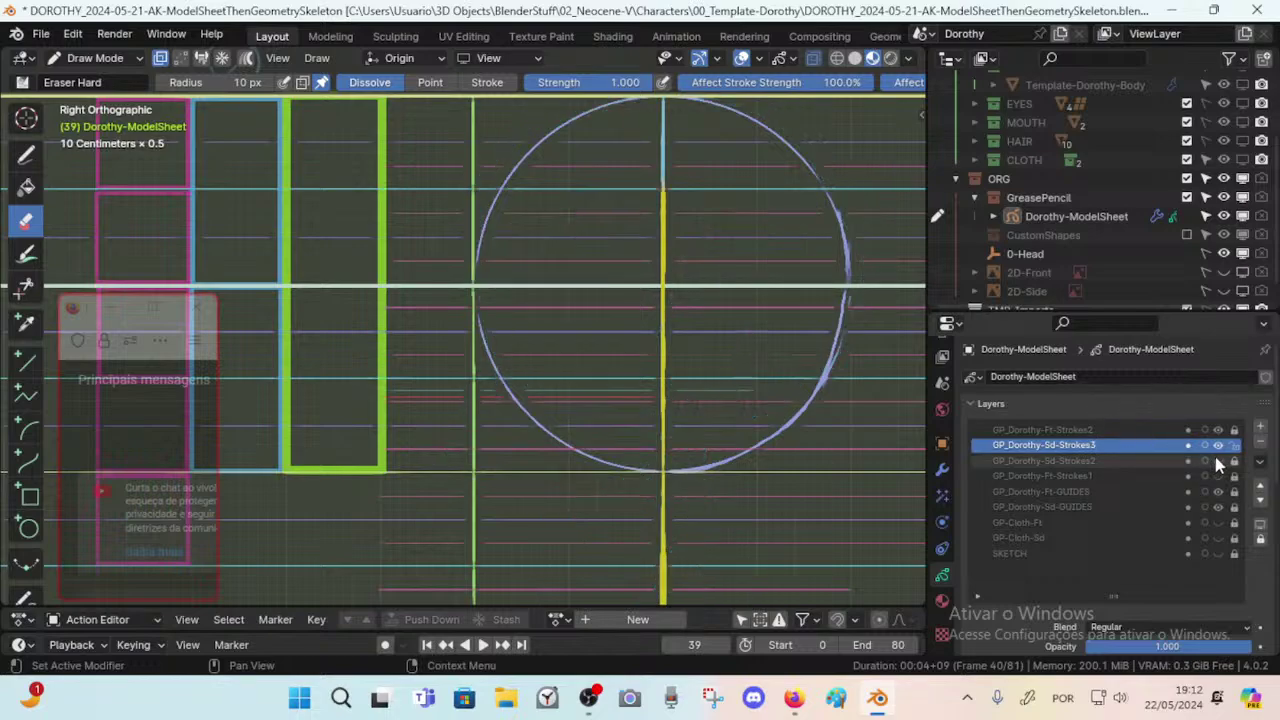
{"action": "left_click", "coordinate": [1217, 460]}
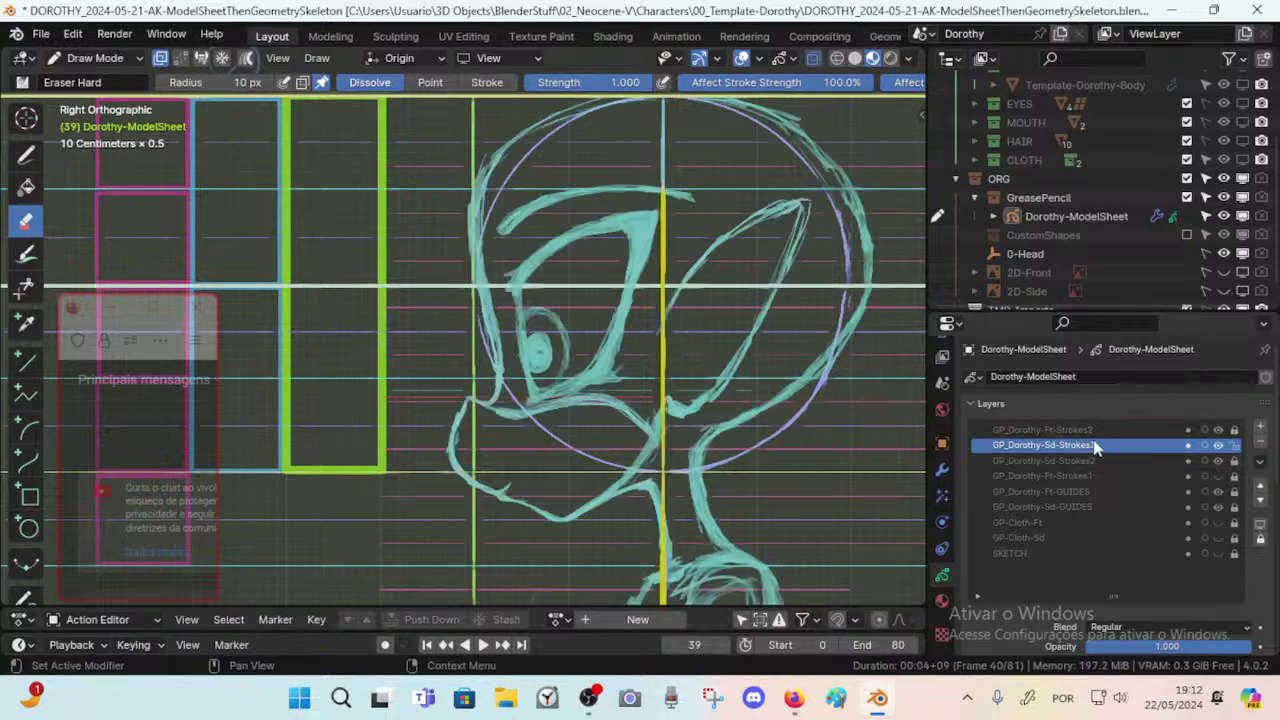
{"action": "scroll", "coordinate": [1090, 420], "scroll_direction": "down", "scroll_amount": 2}
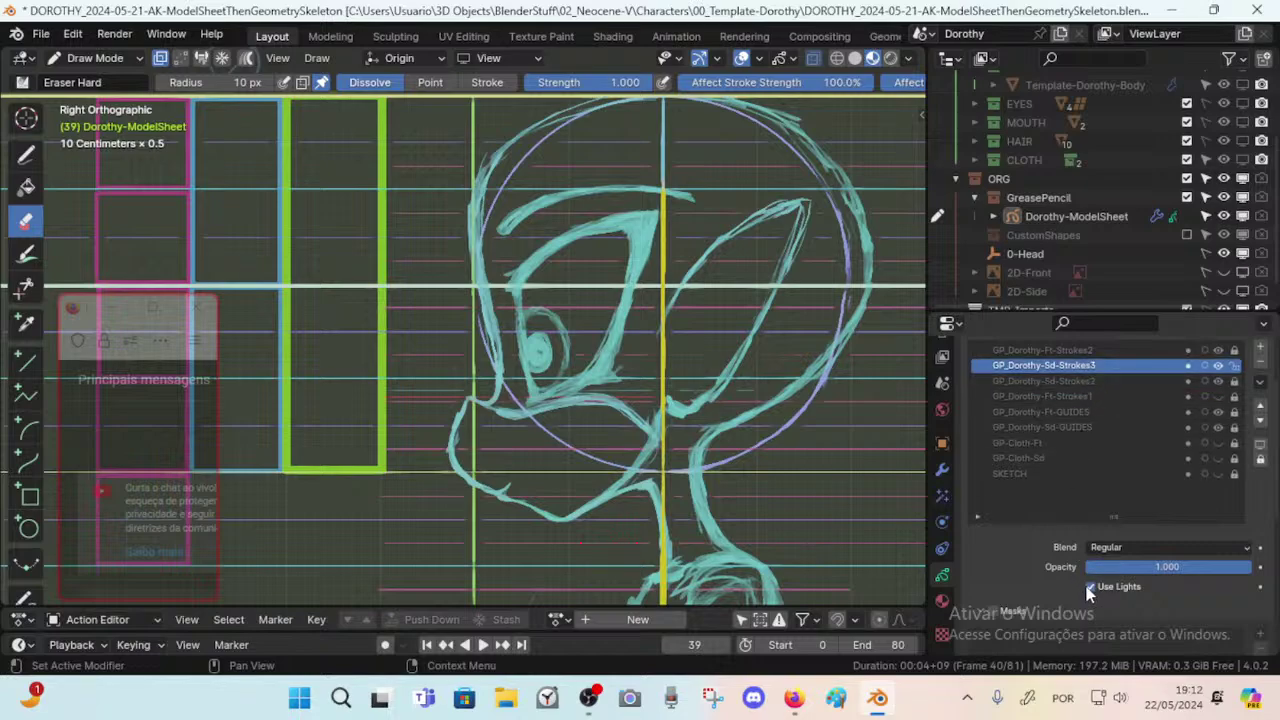
{"action": "left_click", "coordinate": [1089, 588]}
{"action": "left_click", "coordinate": [1093, 352]}
{"action": "left_click", "coordinate": [1090, 367]}
{"action": "left_click", "coordinate": [1092, 382]}
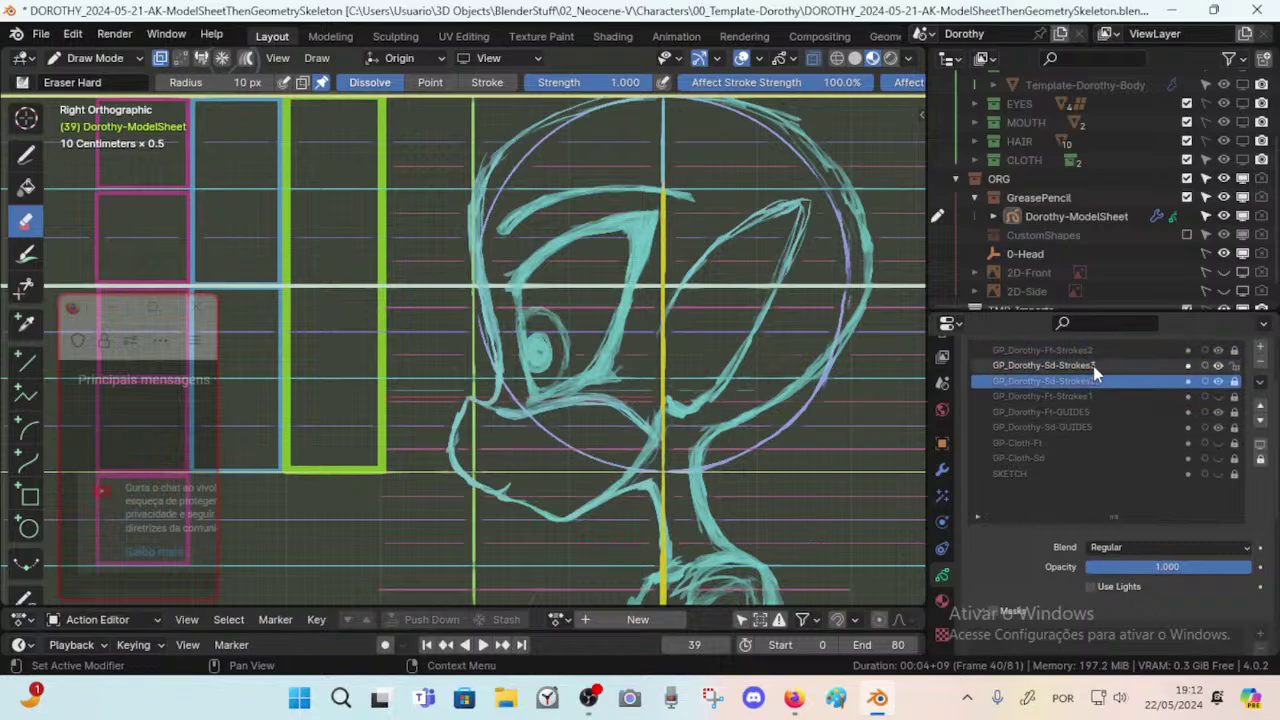
{"action": "left_click", "coordinate": [1094, 368]}
{"action": "double_click", "coordinate": [1105, 381]}
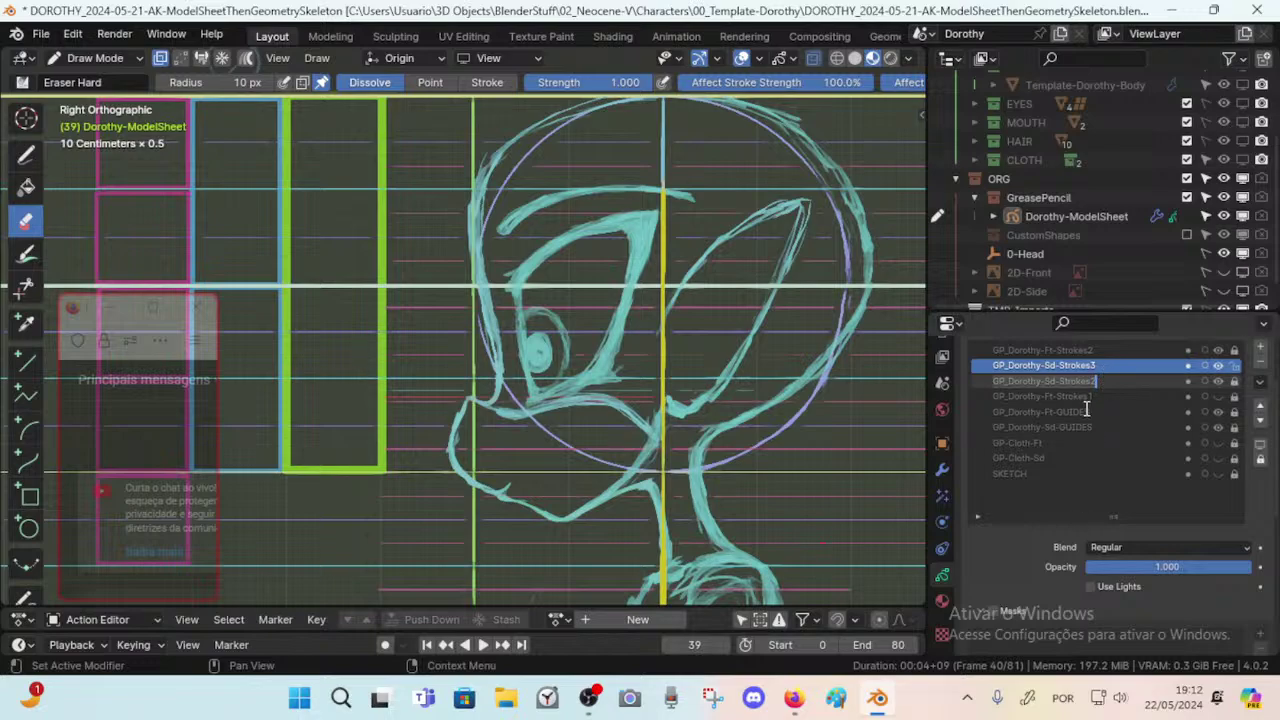
{"action": "key", "text": "Escape"}
Toggle the visibility of the GP_Dorothy-Sd-Strokes2 and GP_Dorothy-Sd-Strokes3 layers to check which strokes they hold.
{"action": "left_click", "coordinate": [1089, 380]}
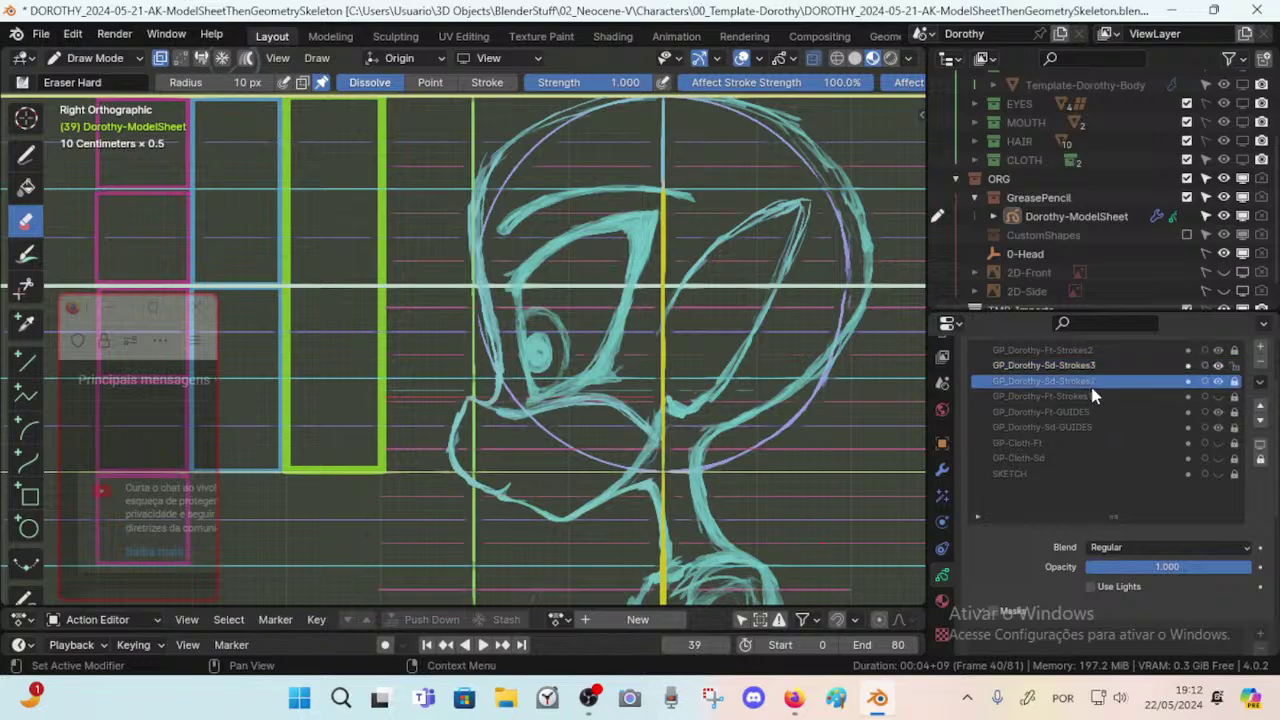
{"action": "left_click", "coordinate": [1218, 383]}
{"action": "left_click", "coordinate": [1220, 382]}
{"action": "left_click", "coordinate": [1222, 382]}
{"action": "left_click", "coordinate": [1219, 379]}
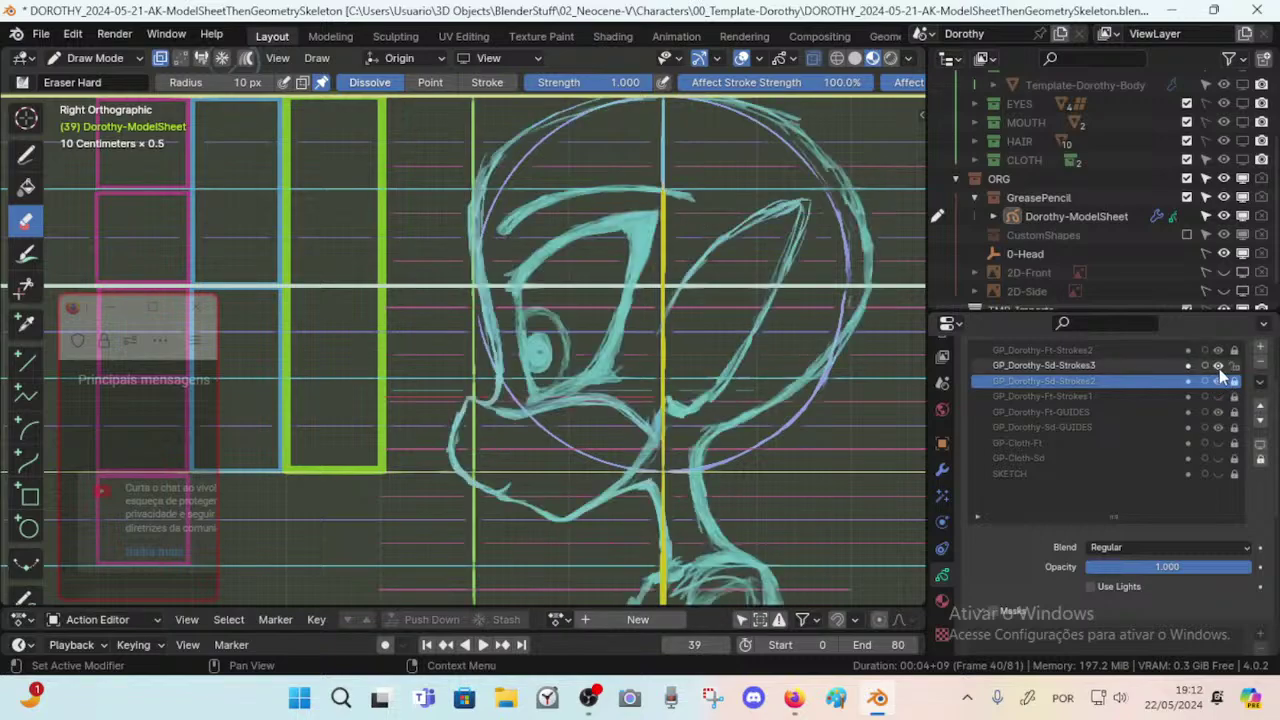
{"action": "left_click", "coordinate": [1217, 380]}
{"action": "left_click", "coordinate": [1217, 380]}
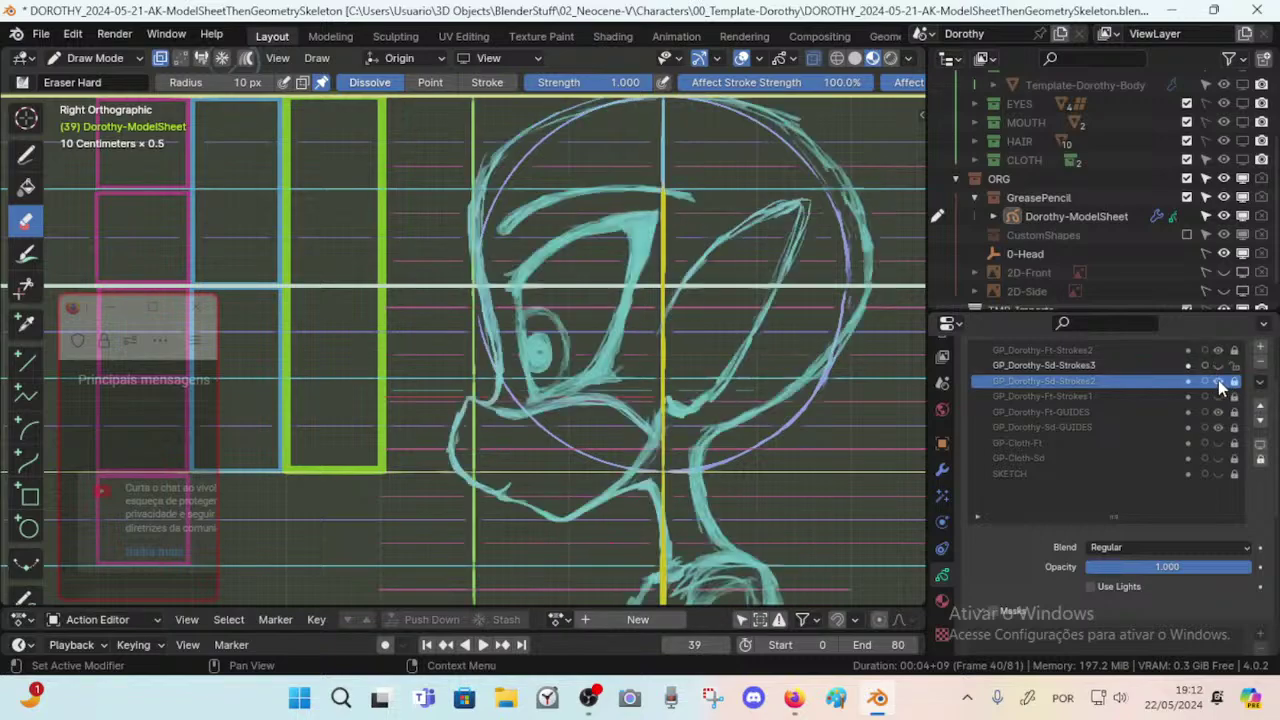
{"action": "left_click", "coordinate": [1218, 380]}
{"action": "left_click", "coordinate": [1218, 380]}
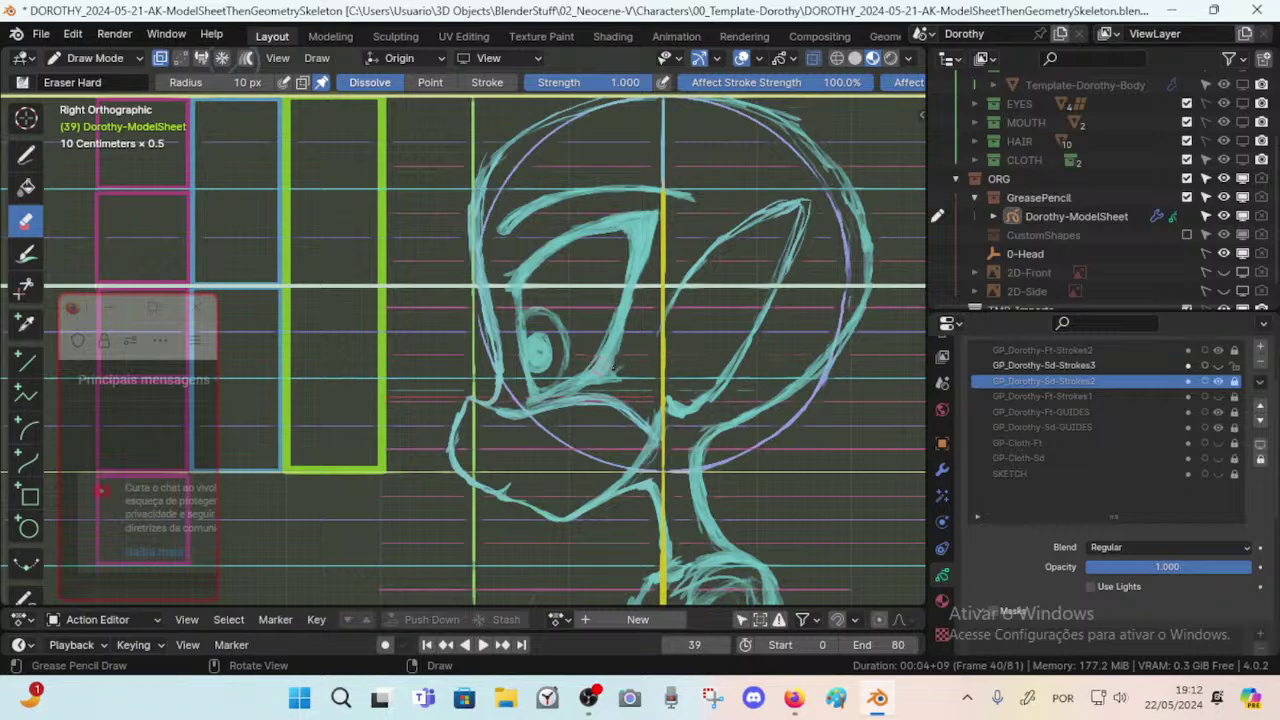
Set the GP_Dorothy-Sd-Strokes2 layer's opacity to 0.258 and save the file with GP_Dorothy-Sd-Strokes3 as the active layer.
{"action": "mouse_move", "coordinate": [1178, 580]}
{"action": "left_mouse_down"}
{"action": "mouse_move", "coordinate": [1063, 568]}
{"action": "mouse_move", "coordinate": [1098, 568]}
{"action": "mouse_move", "coordinate": [1076, 572]}
{"action": "mouse_move", "coordinate": [1100, 582]}
{"action": "left_mouse_up"}
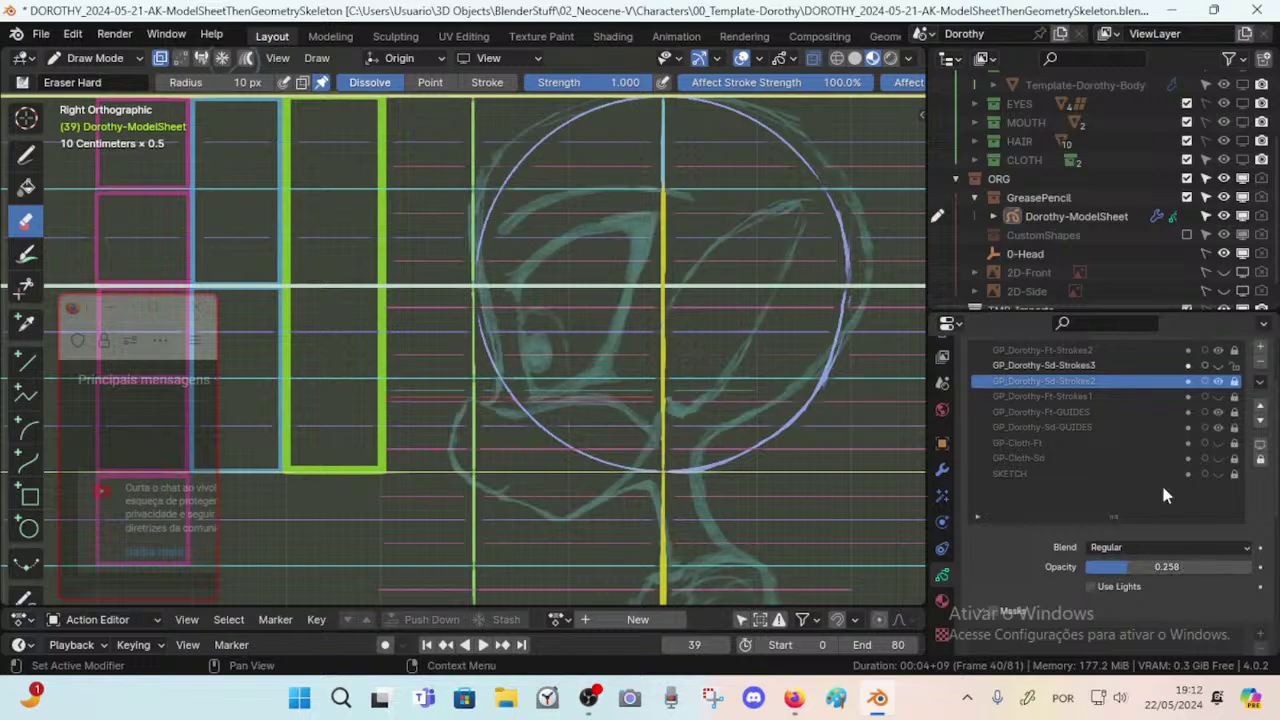
{"action": "left_click", "coordinate": [1156, 370]}
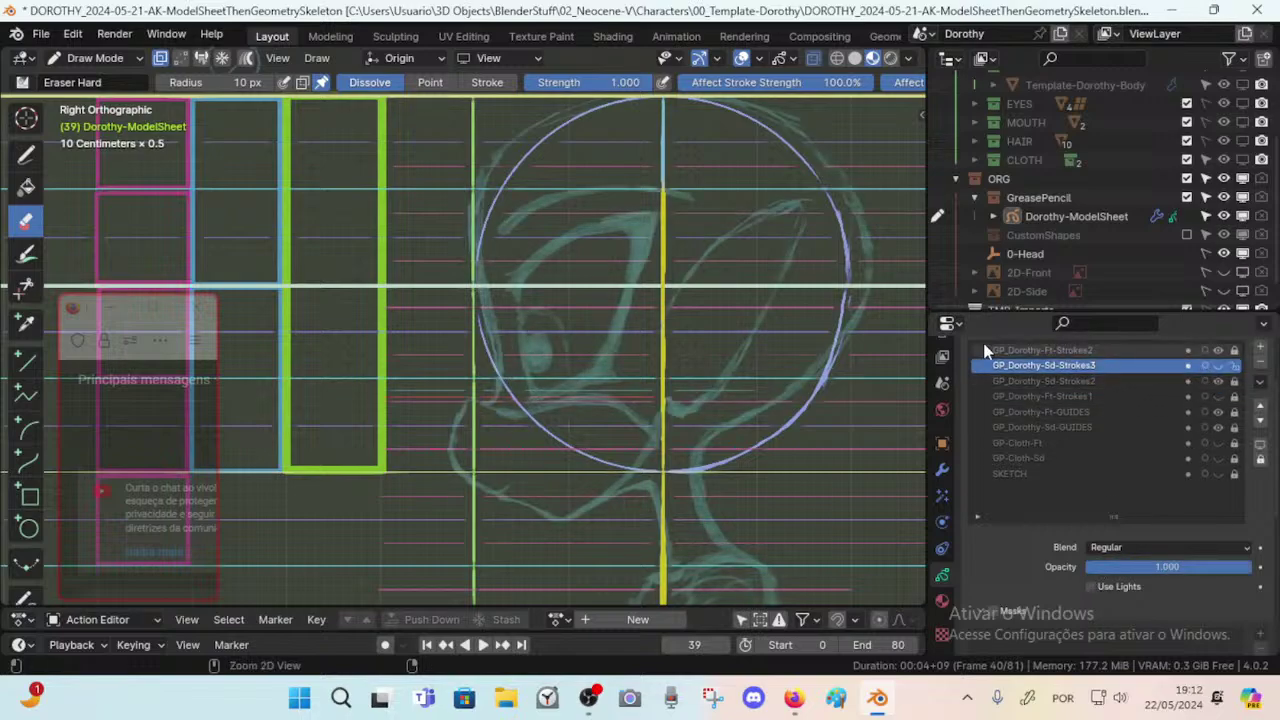
{"action": "key", "text": "ctrl+s"}
Set the eraser radius to 4 px and make the GP_Dorothy-Sd-Strokes3 layer visible, trying the eraser over the face.
{"action": "middle_click_drag", "start_coordinate": [682, 272], "coordinate": [697, 274], "text": "shift"}
{"action": "middle_click_drag", "start_coordinate": [676, 327], "coordinate": [685, 302], "text": "shift"}
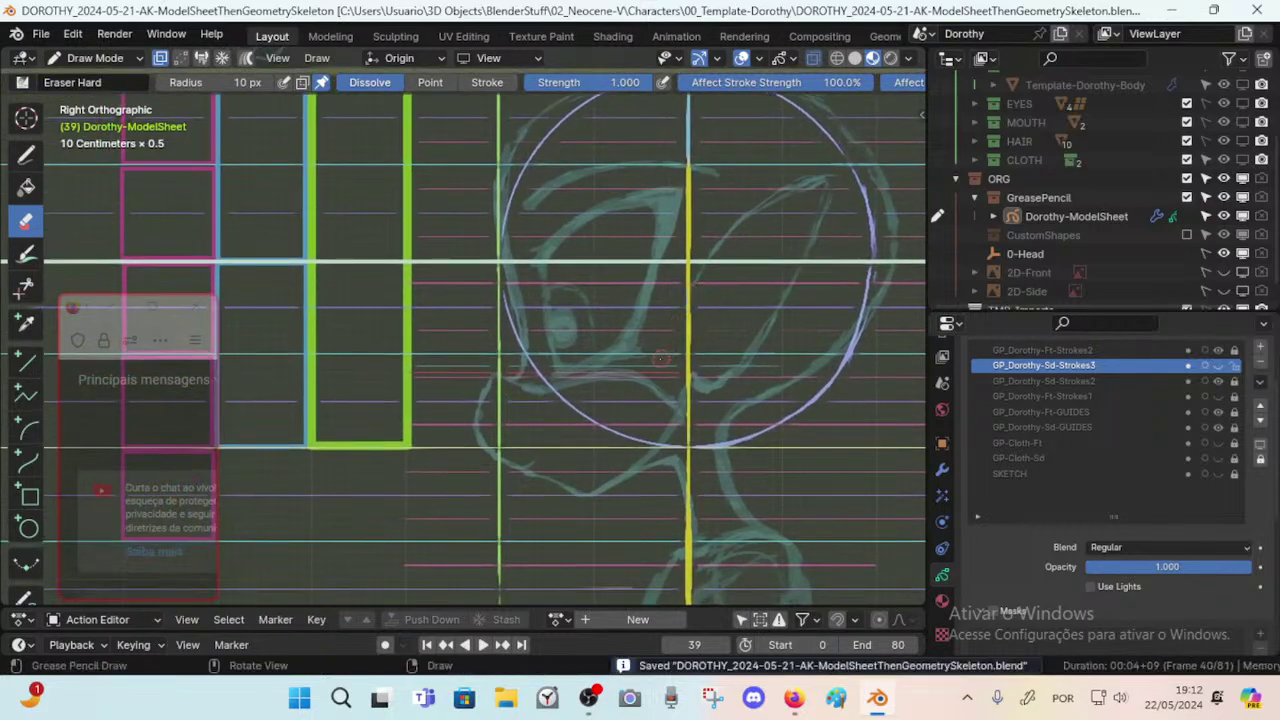
{"action": "scroll", "coordinate": [676, 322], "scroll_direction": "up", "scroll_amount": 2}
{"action": "key", "text": "f"}
{"action": "left_click", "coordinate": [663, 327]}
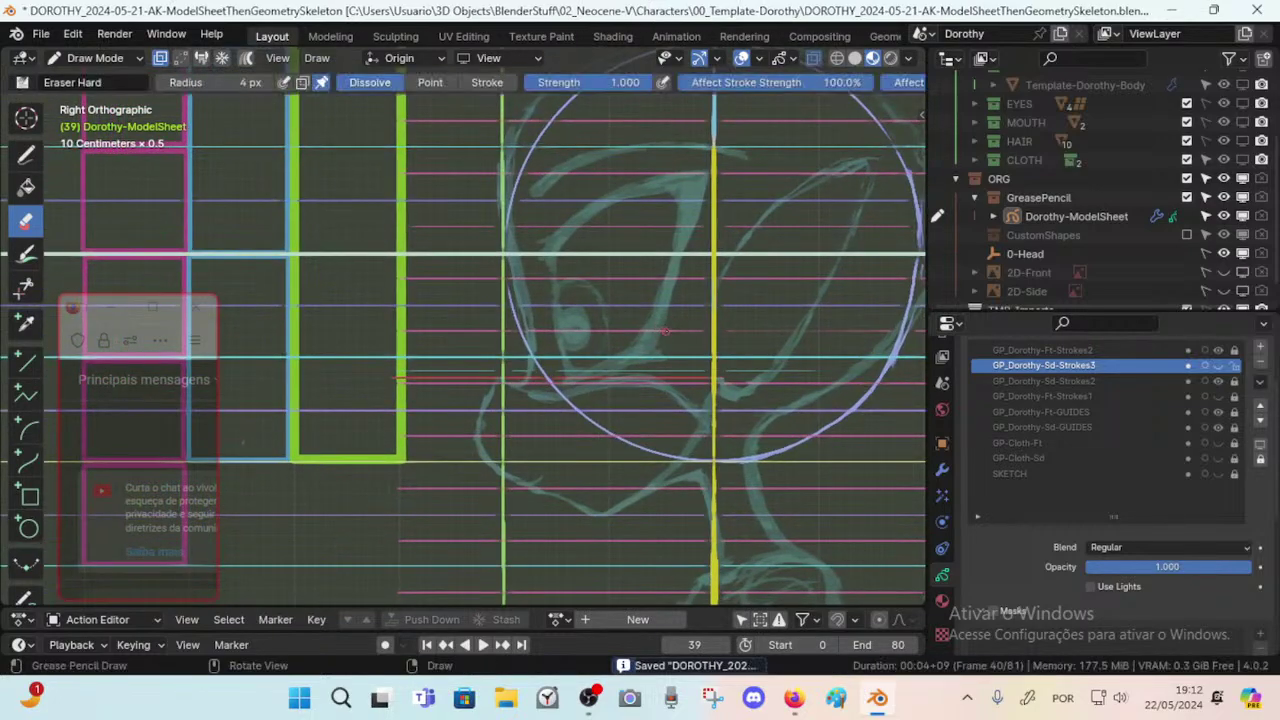
{"action": "left_click", "coordinate": [707, 346]}
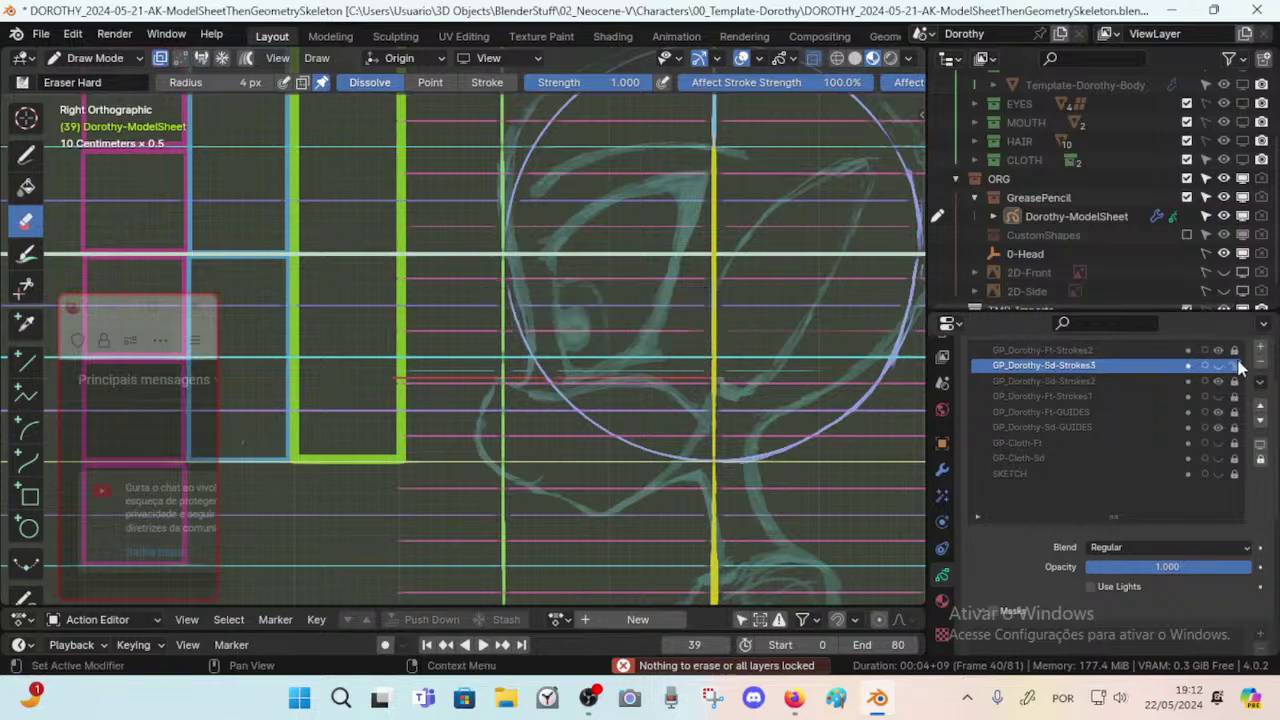
{"action": "left_click", "coordinate": [571, 366]}
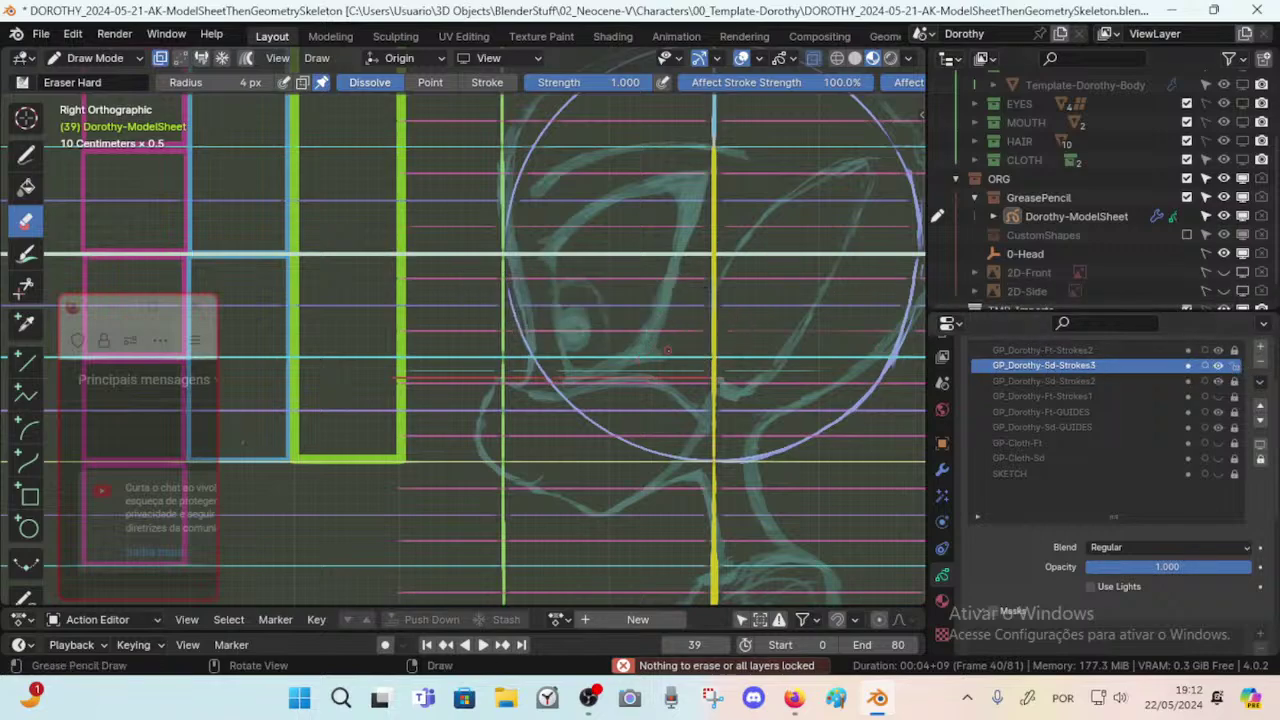
{"action": "left_click", "coordinate": [640, 348]}
{"action": "left_click", "coordinate": [636, 350]}
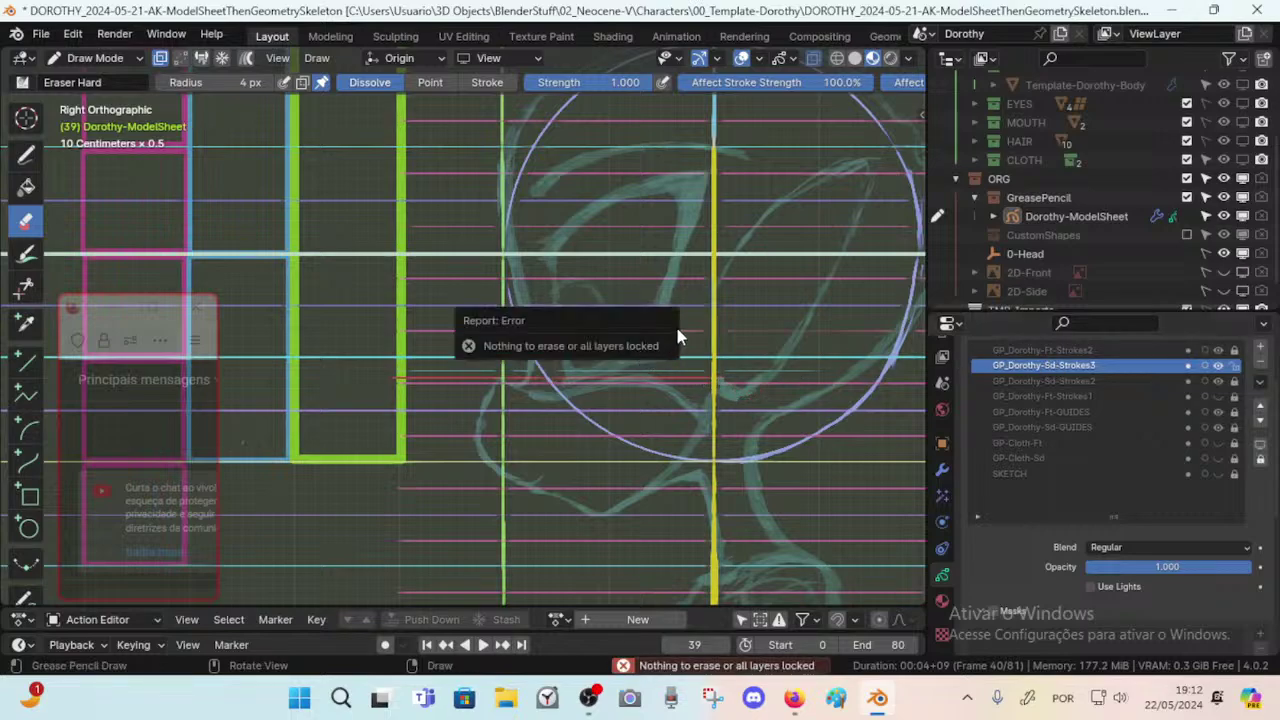
Switch to the Pencil brush and change its stroke color from the color wheel to a light green.
{"action": "key", "text": "d"}
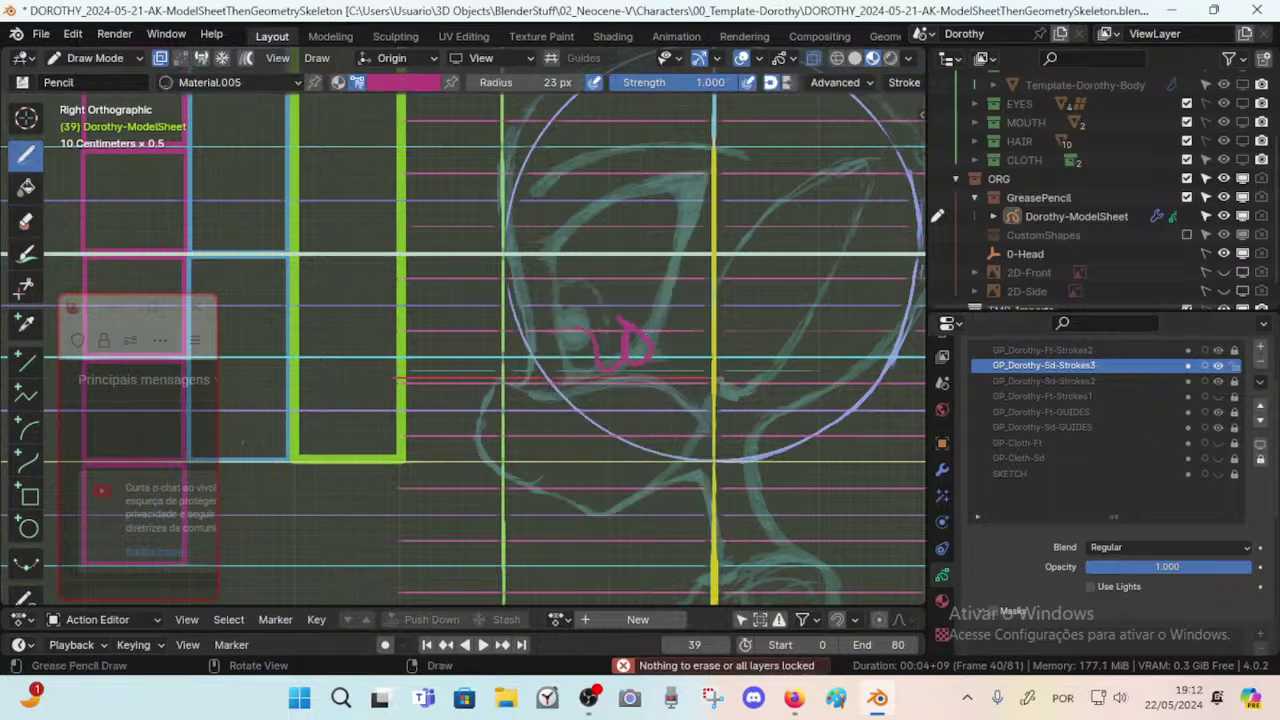
{"action": "left_click", "coordinate": [405, 82]}
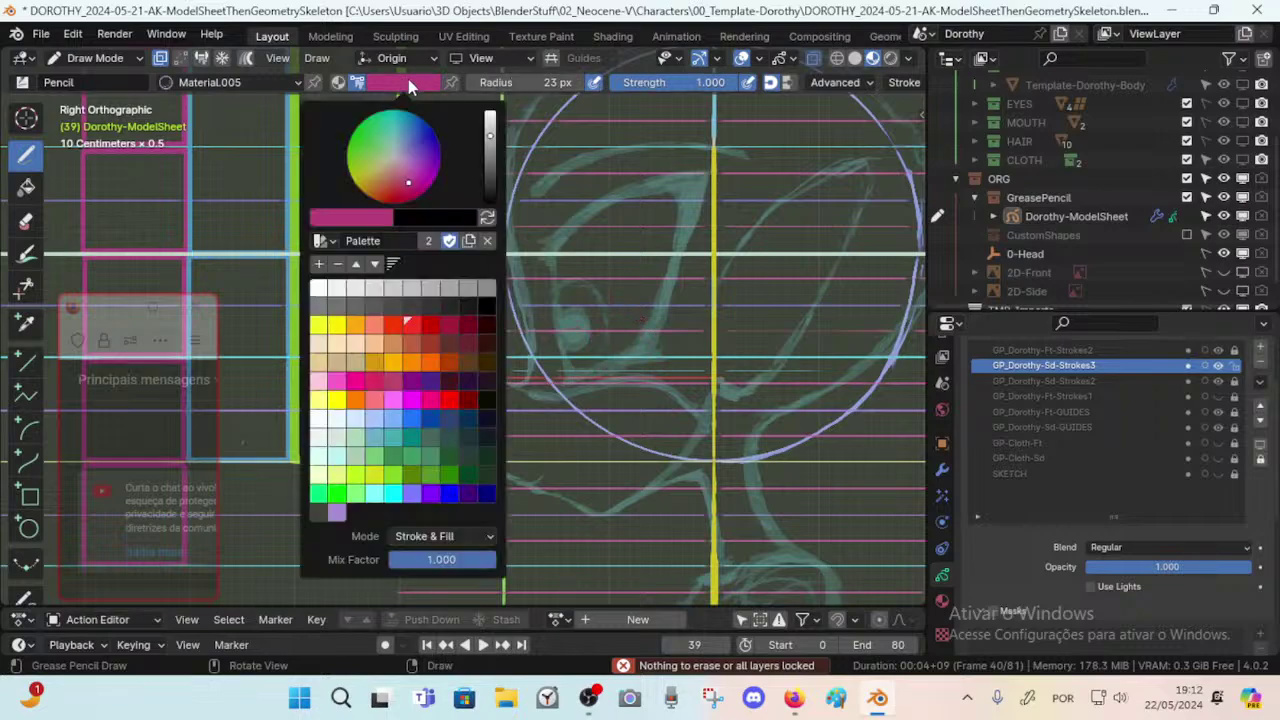
{"action": "left_click", "coordinate": [396, 136]}
{"action": "left_click", "coordinate": [381, 140]}
{"action": "left_click", "coordinate": [371, 140]}
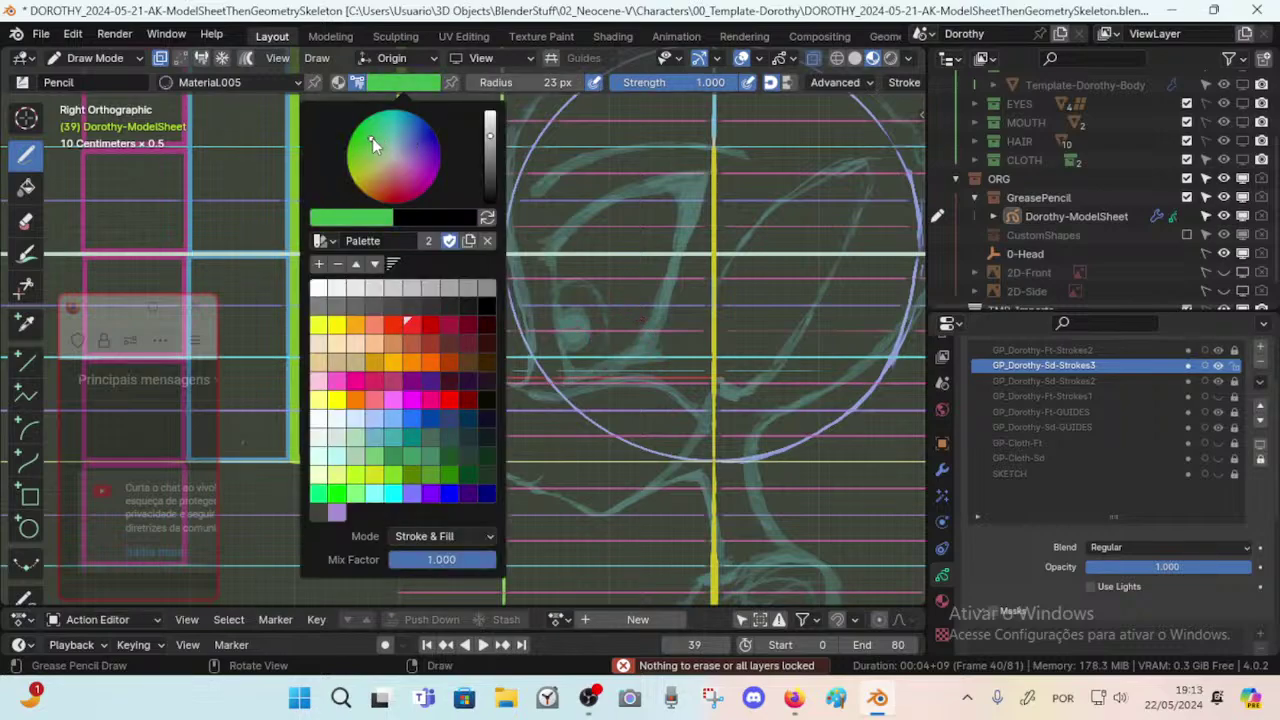
{"action": "left_click", "coordinate": [379, 140]}
Set the Pencil radius to 15 px, trying strokes near the eye and undoing them.
{"action": "mouse_move", "coordinate": [565, 318]}
{"action": "left_mouse_down"}
{"action": "mouse_move", "coordinate": [665, 325]}
{"action": "mouse_move", "coordinate": [593, 355]}
{"action": "mouse_move", "coordinate": [617, 367]}
{"action": "left_mouse_up"}
{"action": "key", "text": "ctrl+z"}
{"action": "key", "text": "f"}
{"action": "left_click", "coordinate": [636, 288]}
{"action": "key", "text": "ctrl+z"}
{"action": "key", "text": "f"}
{"action": "left_click", "coordinate": [596, 323]}
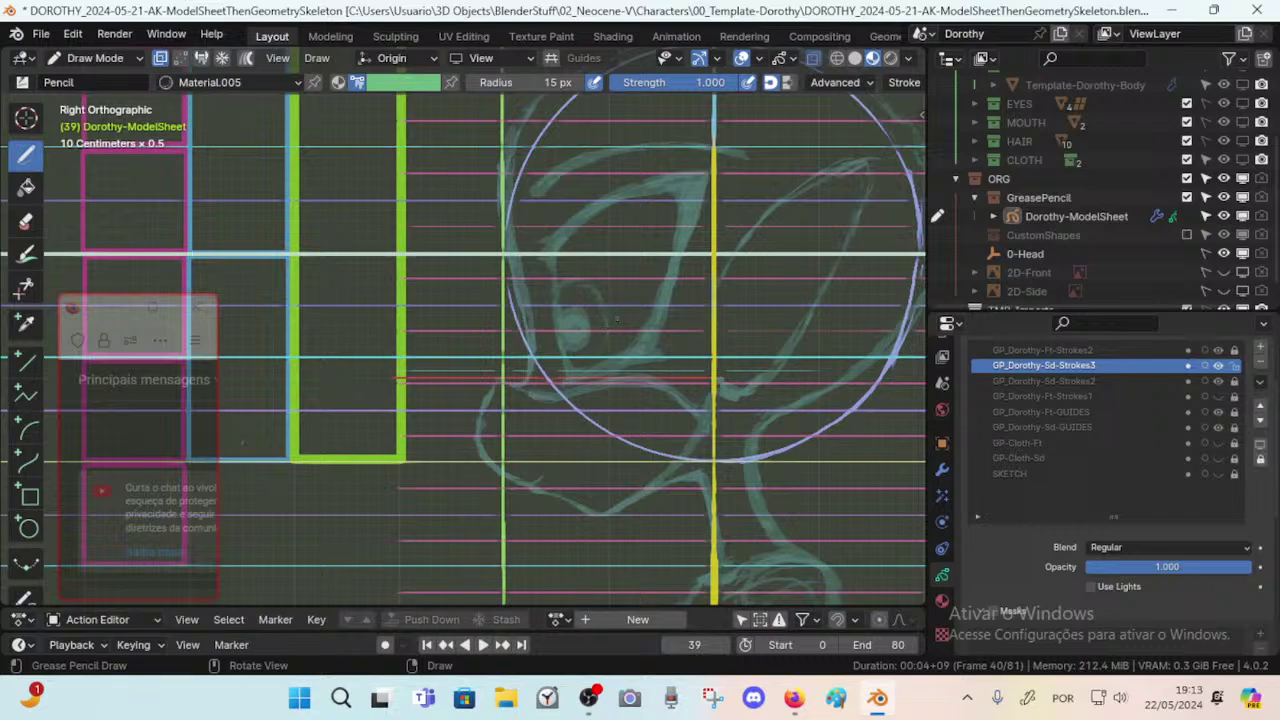
Examine the head circle and guide lines in the front view and compare them with the side view.
{"action": "mouse_move", "coordinate": [671, 278]}
{"action": "middle_mouse_down", "text": "shift"}
{"action": "mouse_move", "coordinate": [635, 299]}
{"action": "mouse_move", "coordinate": [626, 345]}
{"action": "middle_mouse_up", "text": "shift"}
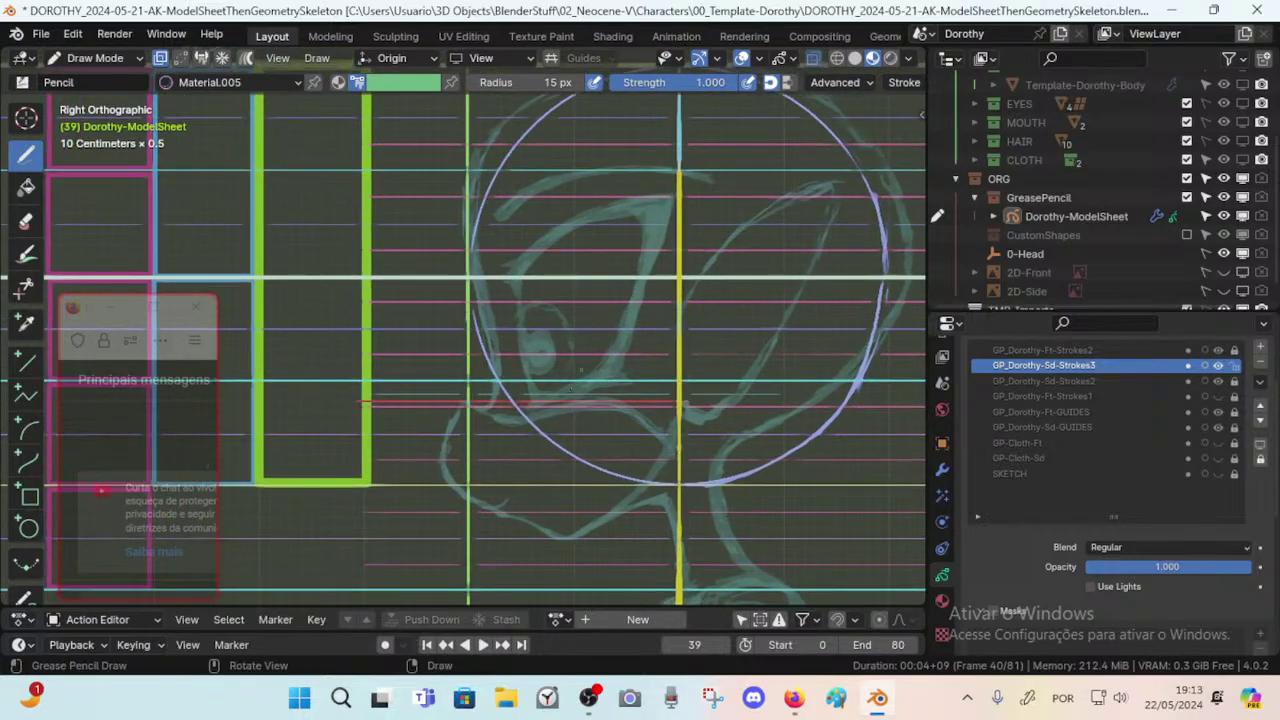
{"action": "mouse_move", "coordinate": [655, 253]}
{"action": "middle_mouse_down", "text": "shift"}
{"action": "mouse_move", "coordinate": [606, 287]}
{"action": "mouse_move", "coordinate": [607, 314]}
{"action": "mouse_move", "coordinate": [598, 295]}
{"action": "middle_mouse_up", "text": "shift"}
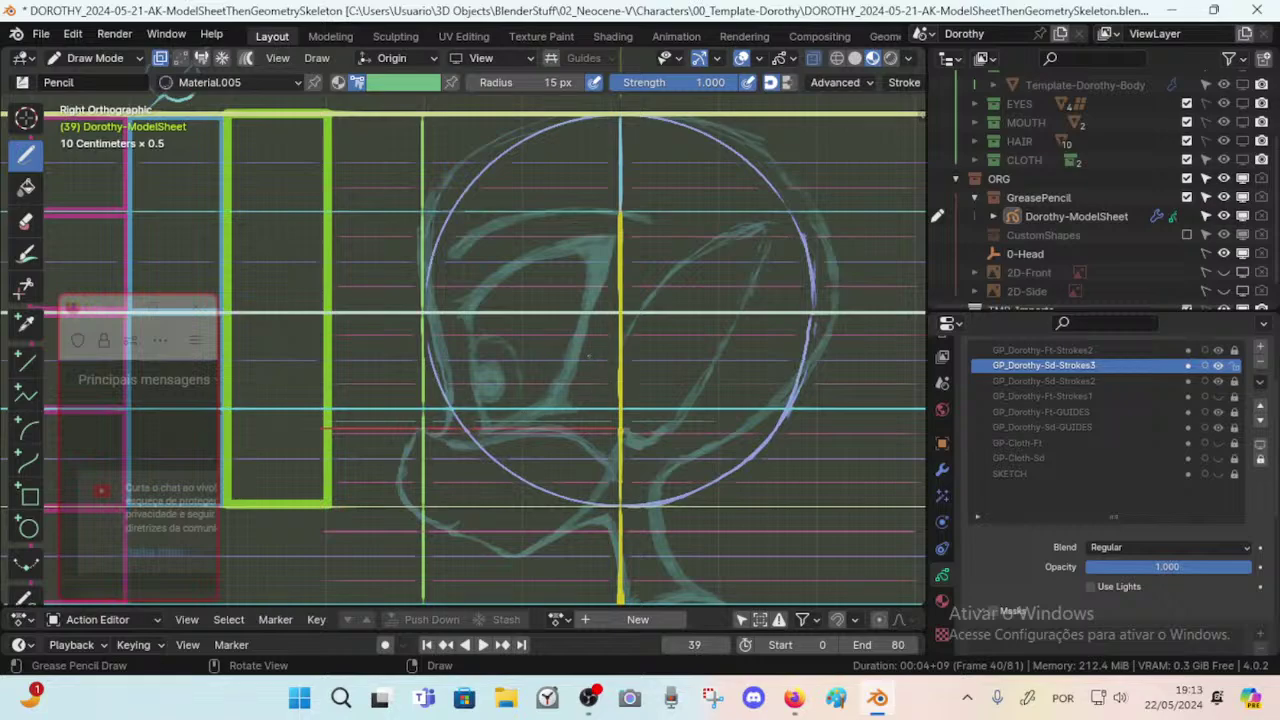
{"action": "key", "text": "KP_1"}
{"action": "key", "text": "Up"}
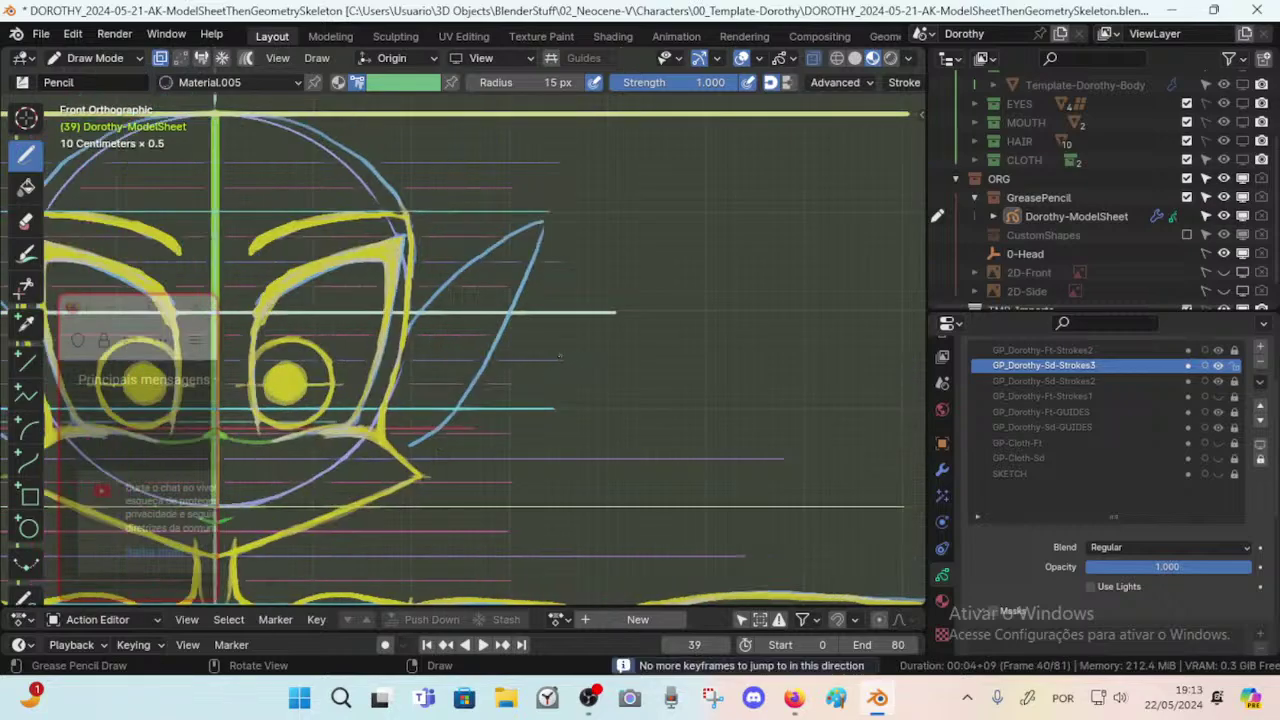
{"action": "left_click_drag", "start_coordinate": [302, 351], "coordinate": [521, 336], "text": "shift"}
{"action": "middle_click_drag", "start_coordinate": [521, 336], "coordinate": [668, 349], "text": "shift"}
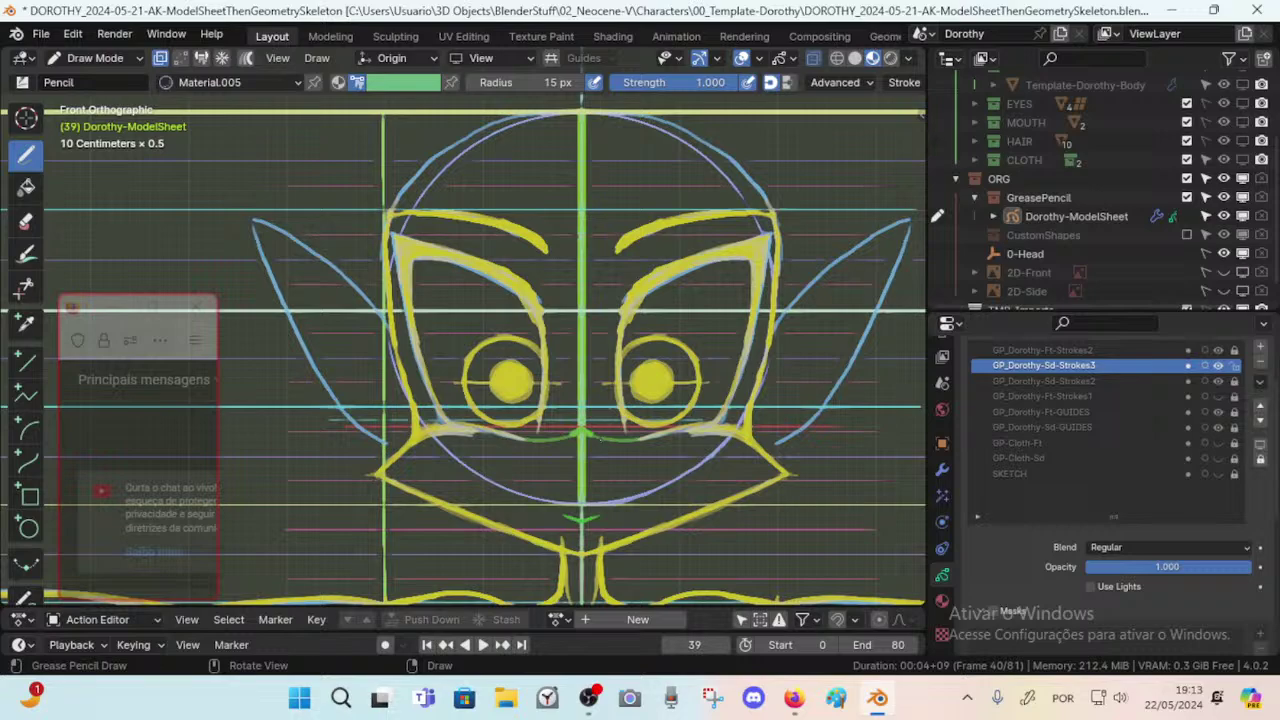
{"action": "key", "text": "KP_3"}
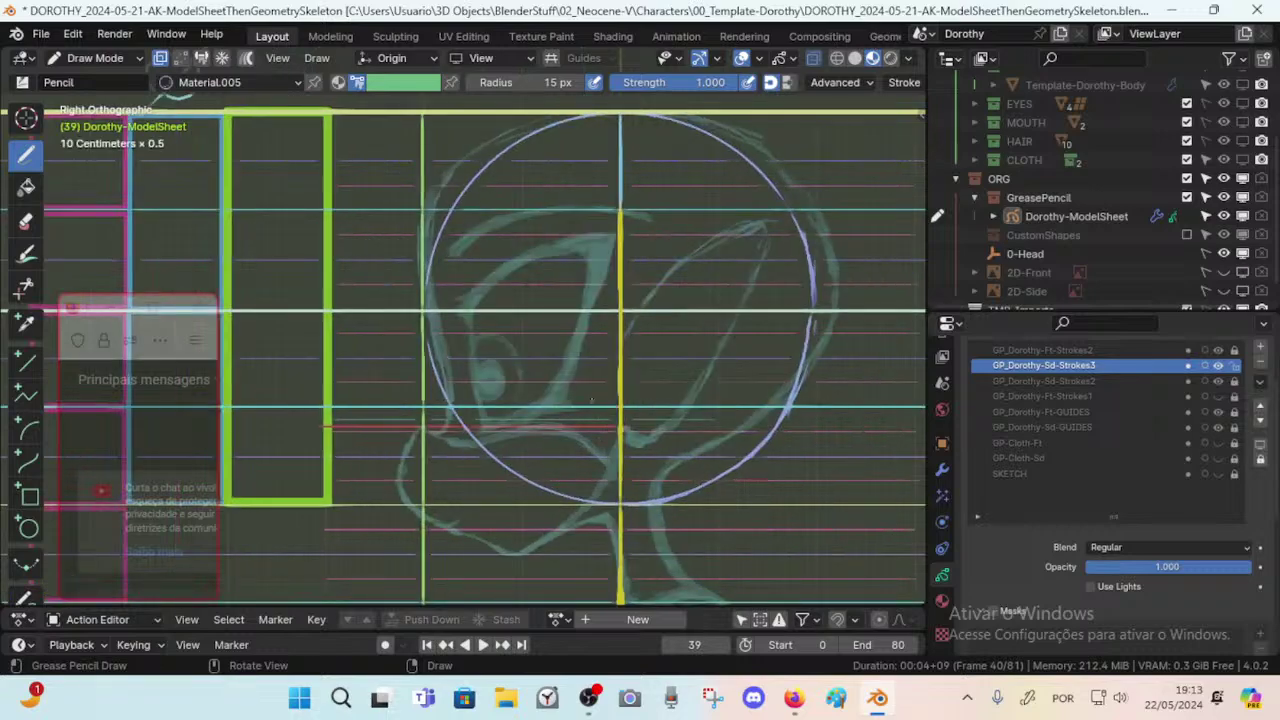
Examine how the faded side-view face and muzzle sketch line up with the head circle and horizontal guides.
{"action": "middle_click_drag", "start_coordinate": [588, 375], "coordinate": [588, 371], "text": "shift"}
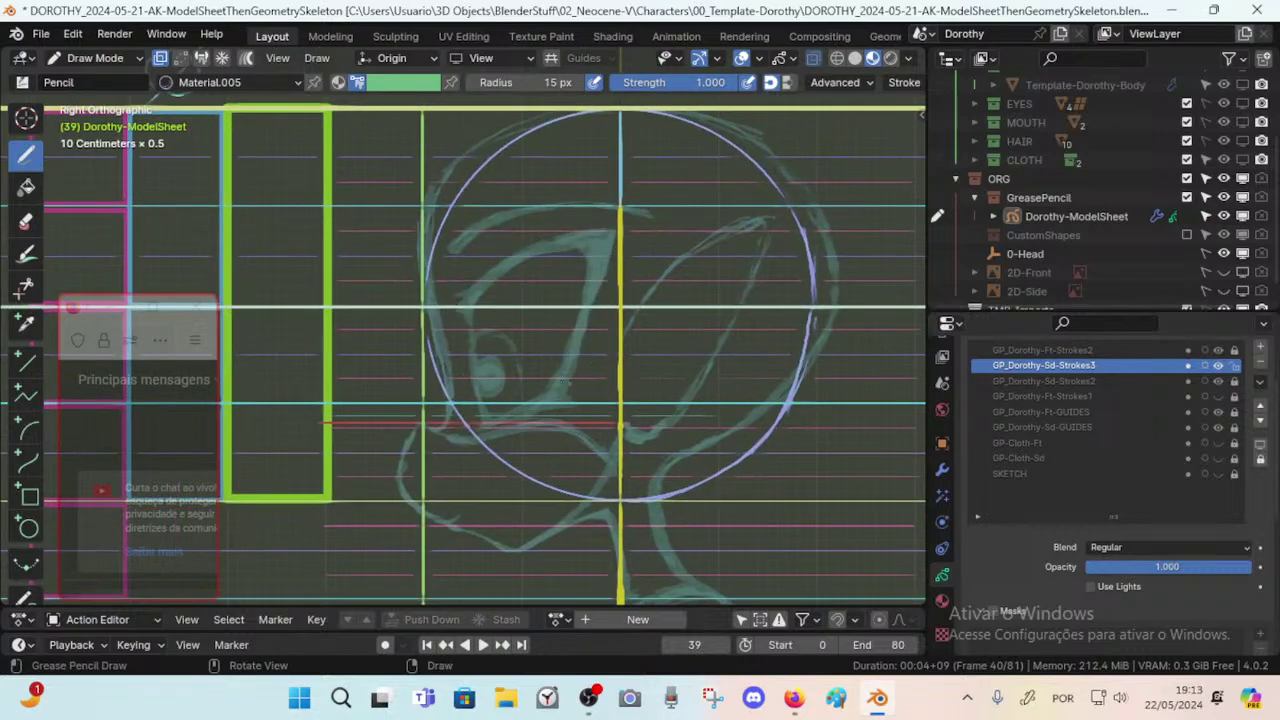
{"action": "middle_click_drag", "start_coordinate": [711, 267], "coordinate": [743, 251], "text": "shift"}
{"action": "middle_click_drag", "start_coordinate": [657, 232], "coordinate": [626, 255], "text": "shift"}
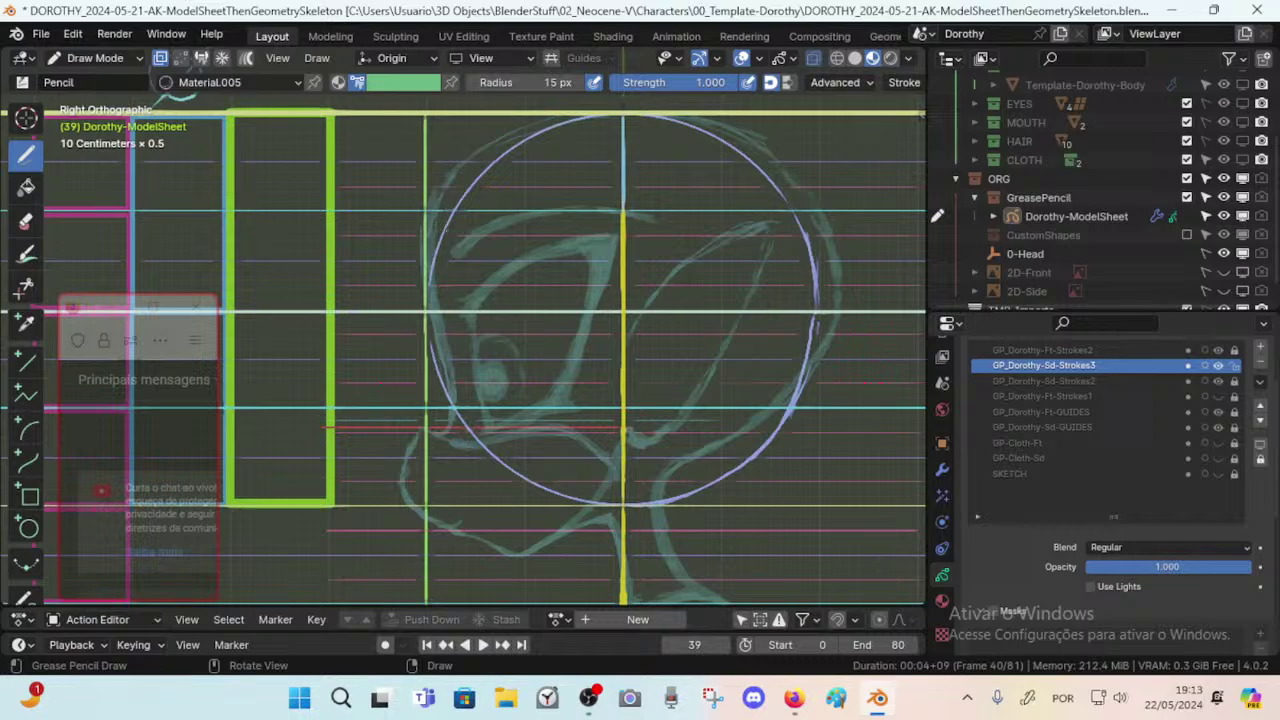
{"action": "middle_click_drag", "start_coordinate": [446, 230], "coordinate": [479, 155], "text": "shift"}
{"action": "middle_click_drag", "start_coordinate": [423, 355], "coordinate": [423, 336], "text": "ctrl"}
{"action": "middle_click_drag", "start_coordinate": [448, 391], "coordinate": [449, 370], "text": "ctrl"}
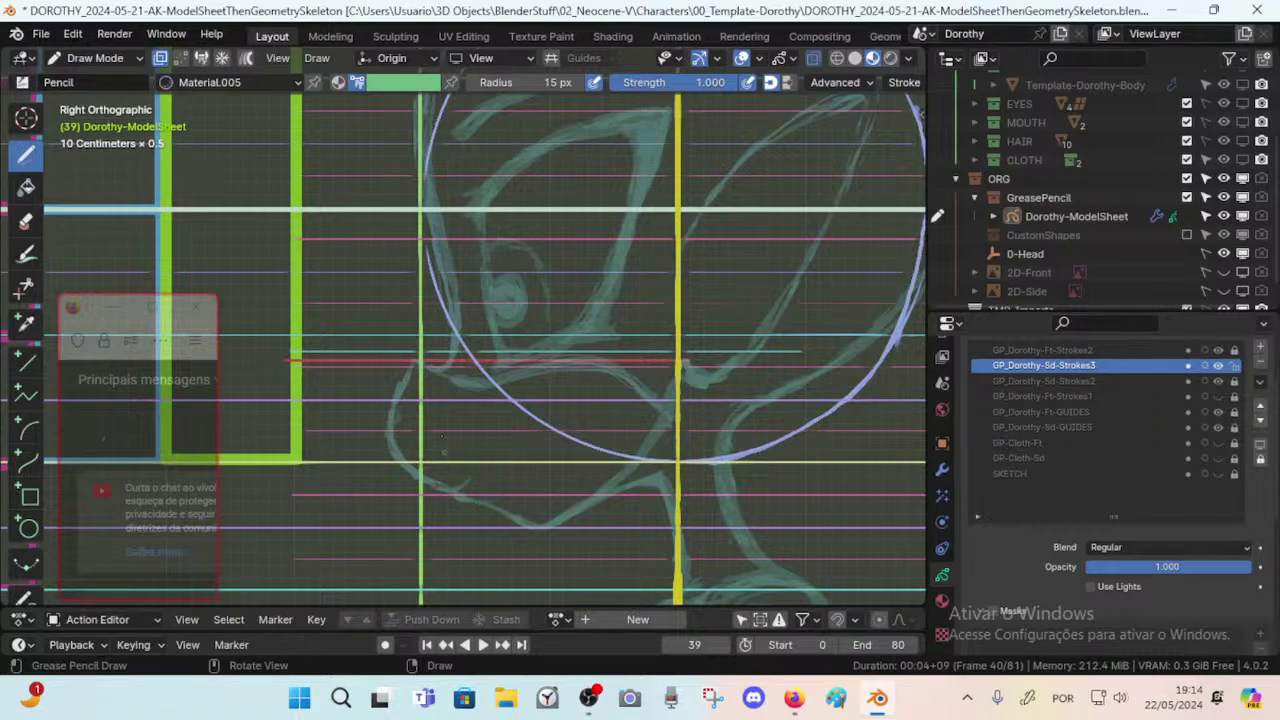
Try short Pencil strokes at the side-view nose tip and below it along the vertical green guide, undoing each one.
{"action": "middle_click_drag", "start_coordinate": [444, 452], "coordinate": [413, 351], "text": "shift"}
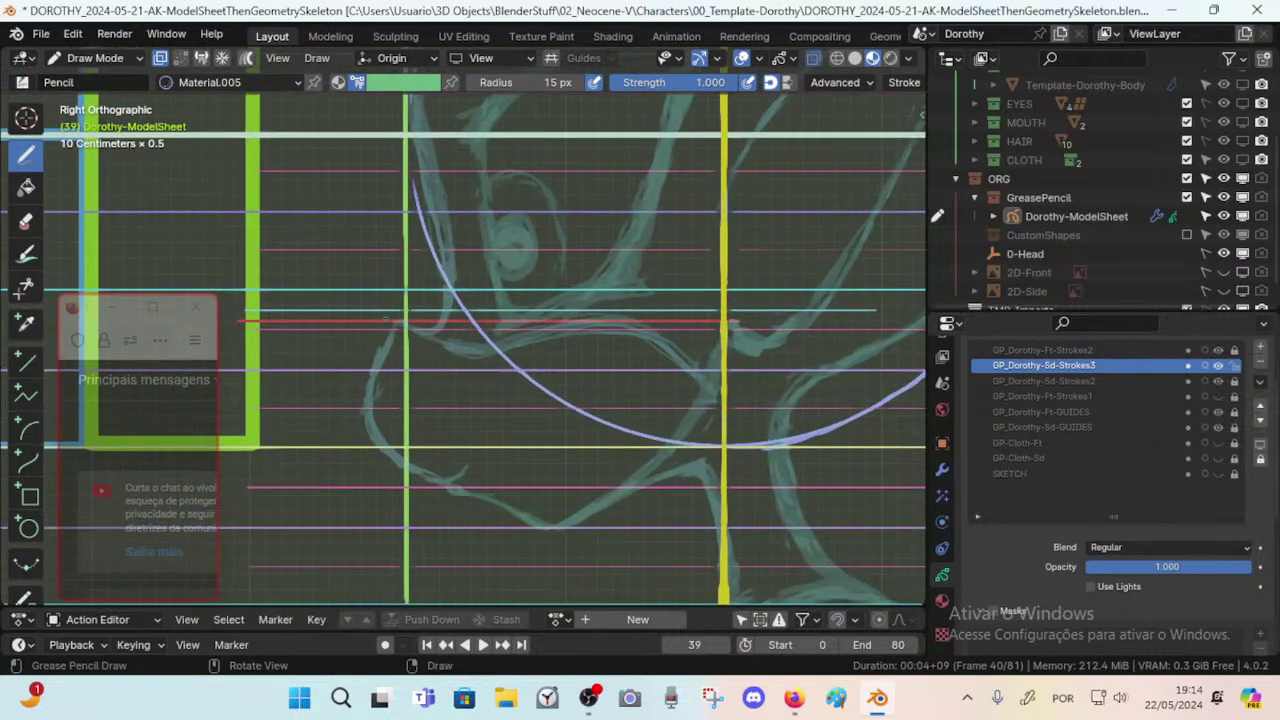
{"action": "left_click_drag", "start_coordinate": [397, 319], "coordinate": [382, 350]}
{"action": "key", "text": "ctrl+z"}
{"action": "mouse_move", "coordinate": [401, 311]}
{"action": "left_mouse_down"}
{"action": "mouse_move", "coordinate": [380, 337]}
{"action": "mouse_move", "coordinate": [388, 330]}
{"action": "left_mouse_up"}
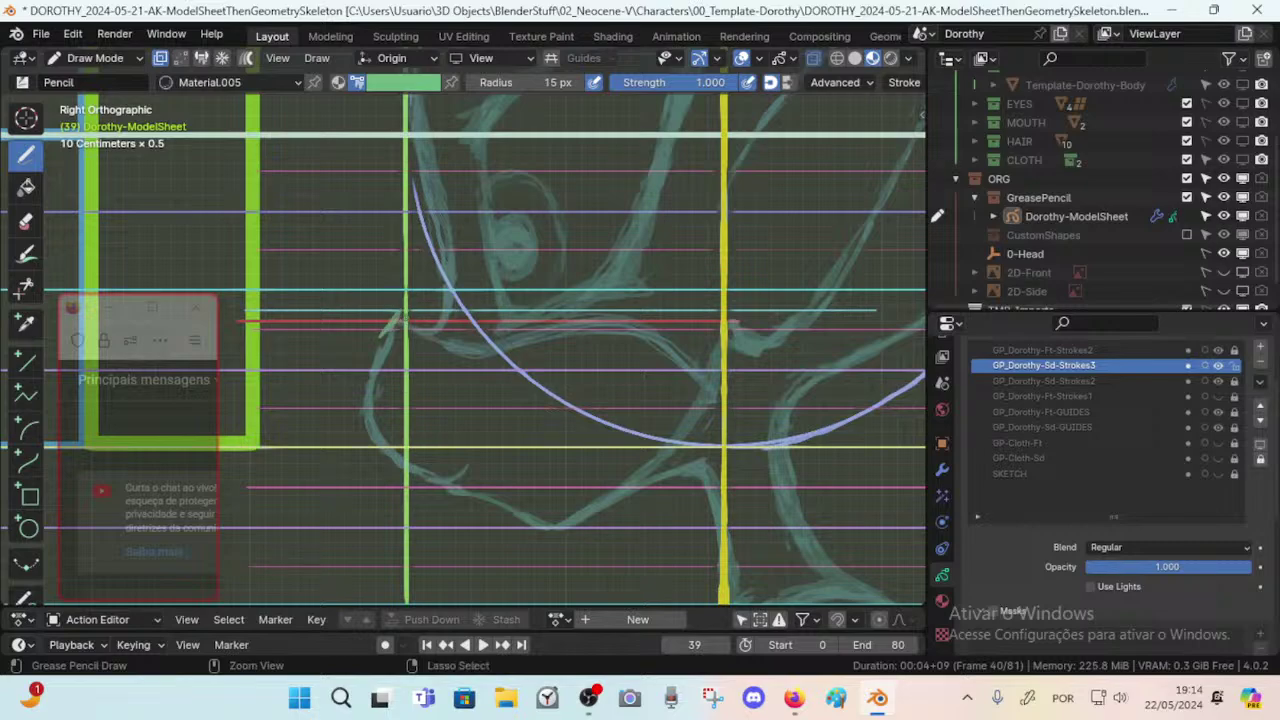
{"action": "key", "text": "ctrl+z"}
{"action": "mouse_move", "coordinate": [406, 524]}
{"action": "left_mouse_down"}
{"action": "mouse_move", "coordinate": [394, 511]}
{"action": "mouse_move", "coordinate": [402, 462]}
{"action": "left_mouse_up"}
{"action": "key", "text": "ctrl+z"}
Try a stroke inside the lower magenta proportion box and matching strokes at the front of the muzzle, undoing them all.
{"action": "mouse_move", "coordinate": [263, 341]}
{"action": "middle_mouse_down", "text": "shift"}
{"action": "mouse_move", "coordinate": [425, 328]}
{"action": "mouse_move", "coordinate": [425, 402]}
{"action": "middle_mouse_up", "text": "shift"}
{"action": "middle_click_drag", "start_coordinate": [485, 341], "coordinate": [588, 386], "text": "shift"}
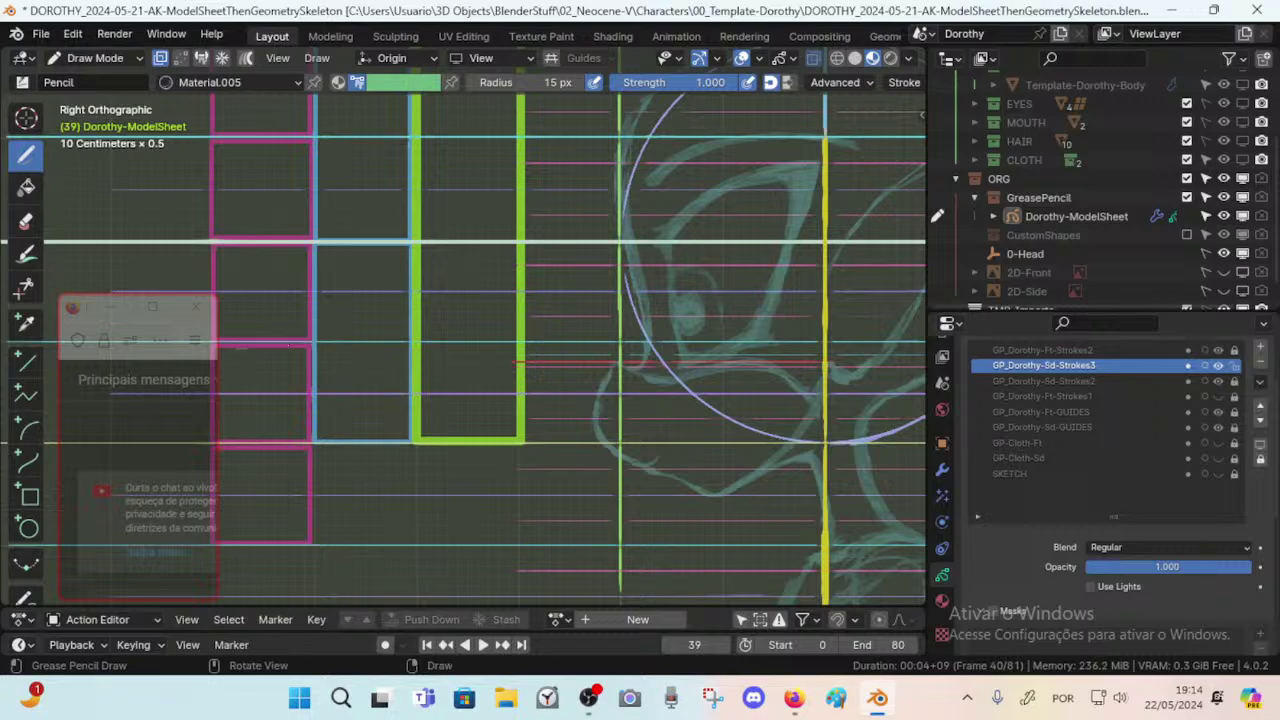
{"action": "mouse_move", "coordinate": [290, 346]}
{"action": "left_mouse_down"}
{"action": "mouse_move", "coordinate": [331, 443]}
{"action": "mouse_move", "coordinate": [254, 442]}
{"action": "left_mouse_up"}
{"action": "key", "text": "ctrl+z"}
{"action": "mouse_move", "coordinate": [622, 494]}
{"action": "left_mouse_down"}
{"action": "mouse_move", "coordinate": [601, 472]}
{"action": "mouse_move", "coordinate": [597, 406]}
{"action": "mouse_move", "coordinate": [616, 394]}
{"action": "left_mouse_up"}
{"action": "left_click_drag", "start_coordinate": [610, 394], "coordinate": [614, 367]}
{"action": "key", "text": "ctrl+z"}
{"action": "key", "text": "ctrl+z"}
{"action": "key", "text": "ctrl+z"}
Try arcs from chin level up to the nose along the vertical green guide and beside the magenta boxes, undoing them.
{"action": "mouse_move", "coordinate": [606, 491]}
{"action": "left_mouse_down"}
{"action": "mouse_move", "coordinate": [606, 410]}
{"action": "mouse_move", "coordinate": [619, 396]}
{"action": "left_mouse_up"}
{"action": "key", "text": "ctrl+z"}
{"action": "left_click_drag", "start_coordinate": [314, 353], "coordinate": [311, 446]}
{"action": "key", "text": "ctrl+z"}
{"action": "left_click_drag", "start_coordinate": [601, 489], "coordinate": [621, 390]}
{"action": "key", "text": "ctrl+z"}
{"action": "mouse_move", "coordinate": [613, 490]}
{"action": "left_mouse_down"}
{"action": "mouse_move", "coordinate": [607, 405]}
{"action": "mouse_move", "coordinate": [622, 393]}
{"action": "mouse_move", "coordinate": [621, 494]}
{"action": "left_mouse_up"}
{"action": "key", "text": "ctrl+z"}
{"action": "key", "text": "ctrl+z"}
Try an arc beside the lower magenta boxes and a diagonal stroke from the nose to the chin, undoing both.
{"action": "middle_click_drag", "start_coordinate": [285, 368], "coordinate": [340, 415], "text": "shift"}
{"action": "middle_click_drag", "start_coordinate": [340, 415], "coordinate": [340, 466], "text": "ctrl"}
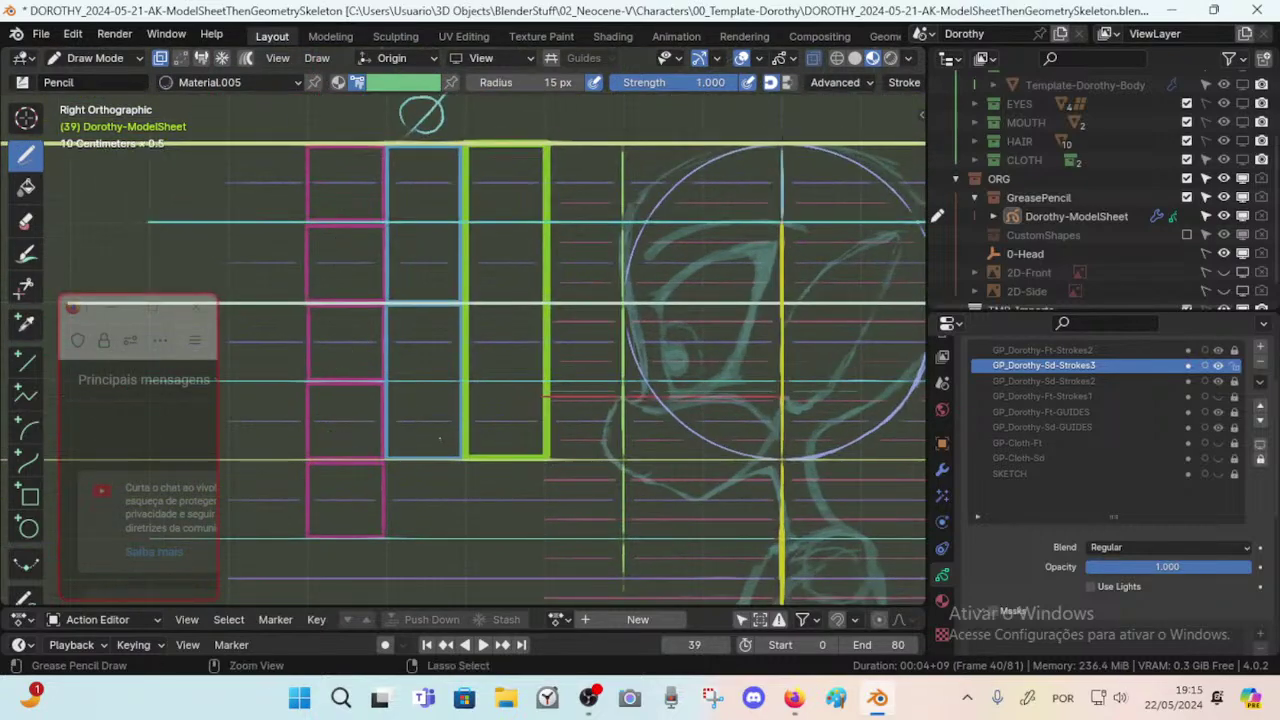
{"action": "scroll", "coordinate": [358, 441], "scroll_direction": "up", "scroll_amount": 2}
{"action": "mouse_move", "coordinate": [355, 482]}
{"action": "left_mouse_down"}
{"action": "mouse_move", "coordinate": [343, 414]}
{"action": "mouse_move", "coordinate": [362, 346]}
{"action": "mouse_move", "coordinate": [344, 412]}
{"action": "mouse_move", "coordinate": [358, 488]}
{"action": "left_mouse_up"}
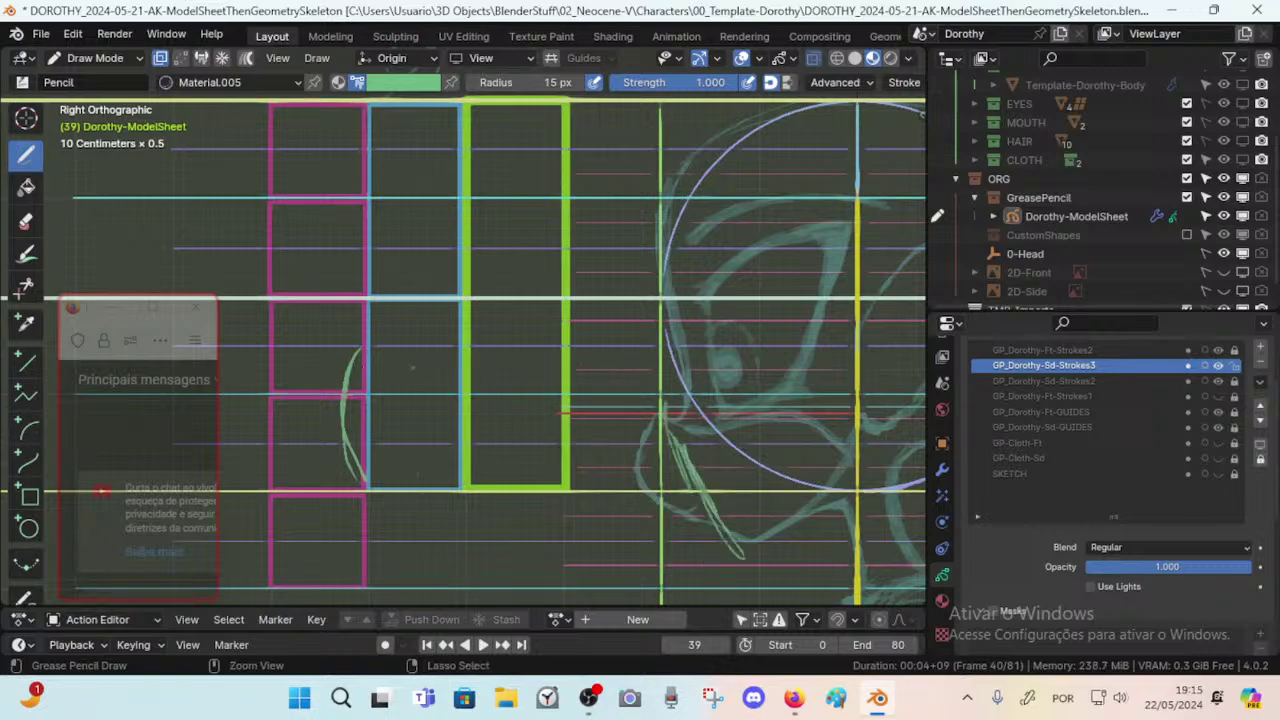
{"action": "key", "text": "ctrl+z"}
{"action": "key", "text": "ctrl+z"}
{"action": "mouse_move", "coordinate": [361, 351]}
{"action": "left_mouse_down"}
{"action": "mouse_move", "coordinate": [352, 392]}
{"action": "mouse_move", "coordinate": [379, 490]}
{"action": "left_mouse_up"}
{"action": "key", "text": "ctrl+z"}
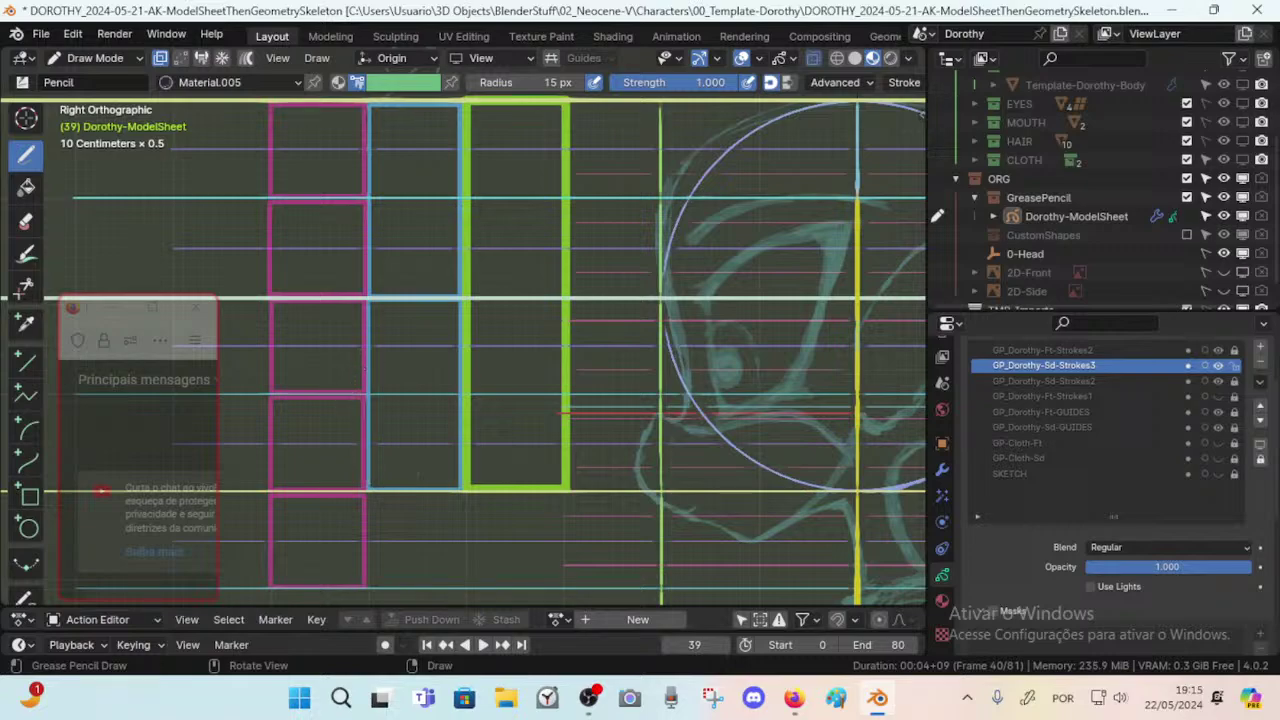
Try strokes along the fourth magenta box and lines leading from it across to the nose, undoing them.
{"action": "mouse_move", "coordinate": [352, 482]}
{"action": "left_mouse_down"}
{"action": "mouse_move", "coordinate": [336, 448]}
{"action": "mouse_move", "coordinate": [358, 408]}
{"action": "left_mouse_up"}
{"action": "mouse_move", "coordinate": [358, 378]}
{"action": "left_mouse_down"}
{"action": "mouse_move", "coordinate": [352, 354]}
{"action": "mouse_move", "coordinate": [302, 343]}
{"action": "mouse_move", "coordinate": [262, 382]}
{"action": "mouse_move", "coordinate": [358, 386]}
{"action": "mouse_move", "coordinate": [340, 402]}
{"action": "mouse_move", "coordinate": [362, 492]}
{"action": "left_mouse_up"}
{"action": "key", "text": "ctrl+z"}
{"action": "key", "text": "ctrl+z"}
{"action": "left_click_drag", "start_coordinate": [374, 373], "coordinate": [658, 420]}
{"action": "key", "text": "ctrl+z"}
{"action": "left_click_drag", "start_coordinate": [364, 371], "coordinate": [652, 419]}
{"action": "key", "text": "ctrl+z"}
{"action": "key", "text": "ctrl+z"}
Try a large arc between the purple guides in front of the muzzle with smaller arcs above it, undoing them.
{"action": "scroll", "coordinate": [745, 540], "scroll_direction": "up", "scroll_amount": 4}
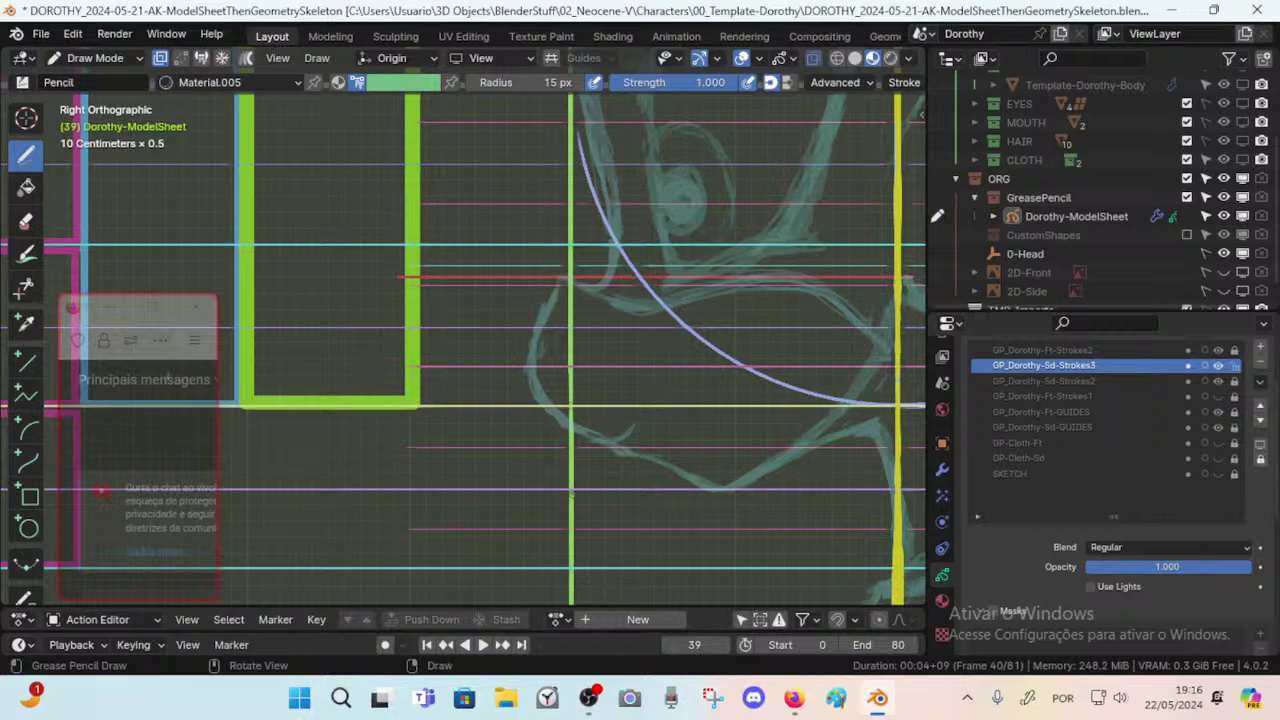
{"action": "mouse_move", "coordinate": [570, 488]}
{"action": "left_mouse_down"}
{"action": "mouse_move", "coordinate": [530, 420]}
{"action": "mouse_move", "coordinate": [562, 322]}
{"action": "left_mouse_up"}
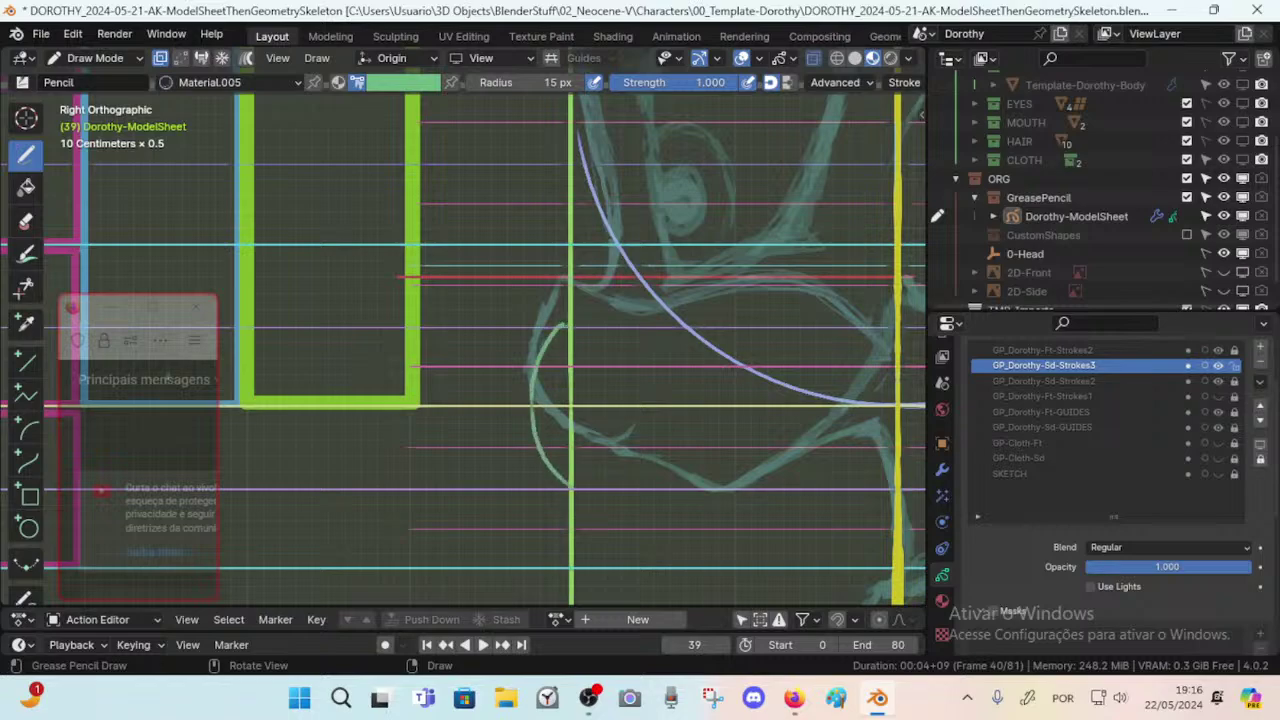
{"action": "mouse_move", "coordinate": [557, 316]}
{"action": "left_mouse_down"}
{"action": "mouse_move", "coordinate": [548, 290]}
{"action": "mouse_move", "coordinate": [567, 242]}
{"action": "left_mouse_up"}
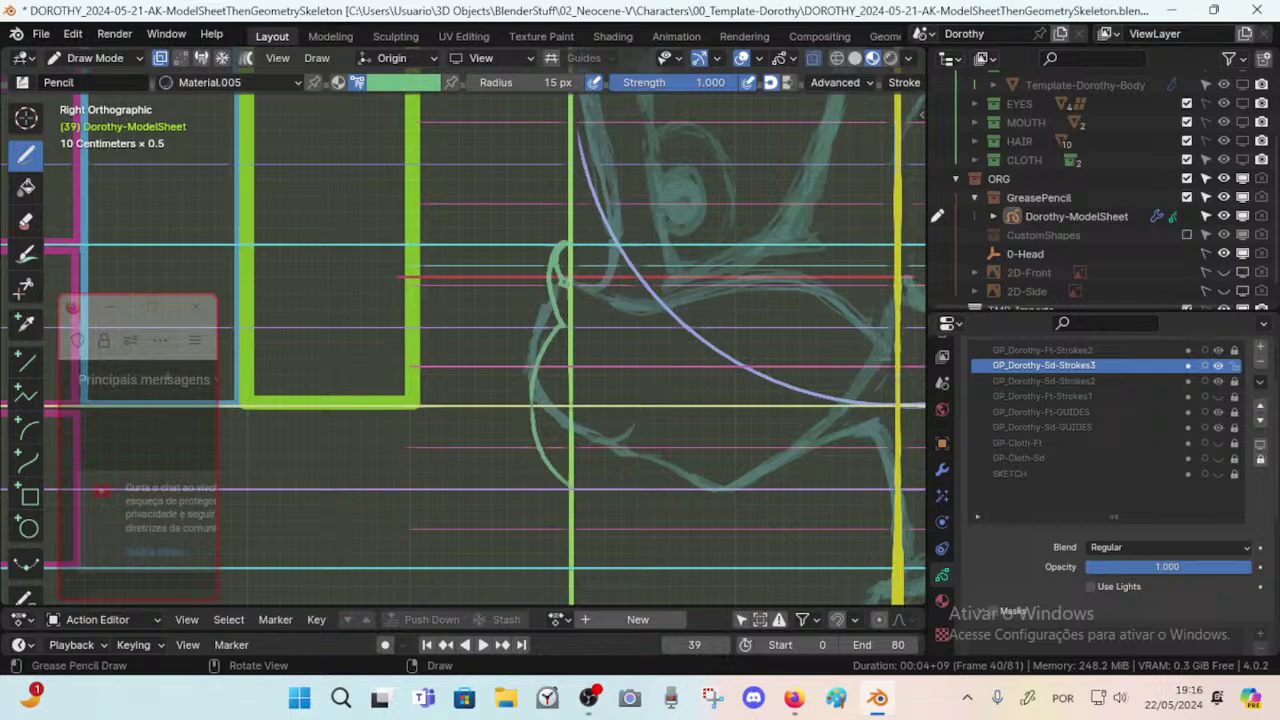
{"action": "key", "text": "ctrl+z"}
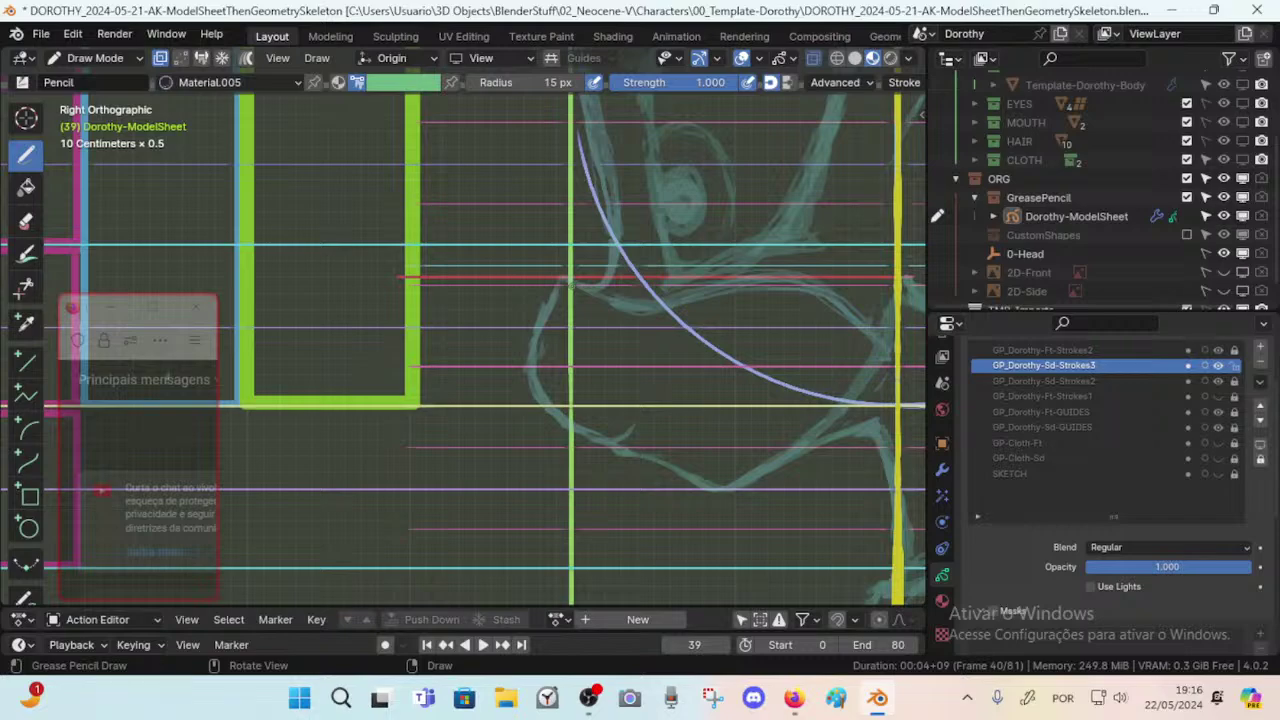
Try the muzzle-height arc again along the vertical green guide from the chin-level purple guide, undoing the strokes.
{"action": "mouse_move", "coordinate": [571, 286]}
{"action": "middle_mouse_down", "text": "ctrl"}
{"action": "mouse_move", "coordinate": [574, 325]}
{"action": "mouse_move", "coordinate": [580, 314]}
{"action": "mouse_move", "coordinate": [613, 328]}
{"action": "middle_mouse_up", "text": "ctrl"}
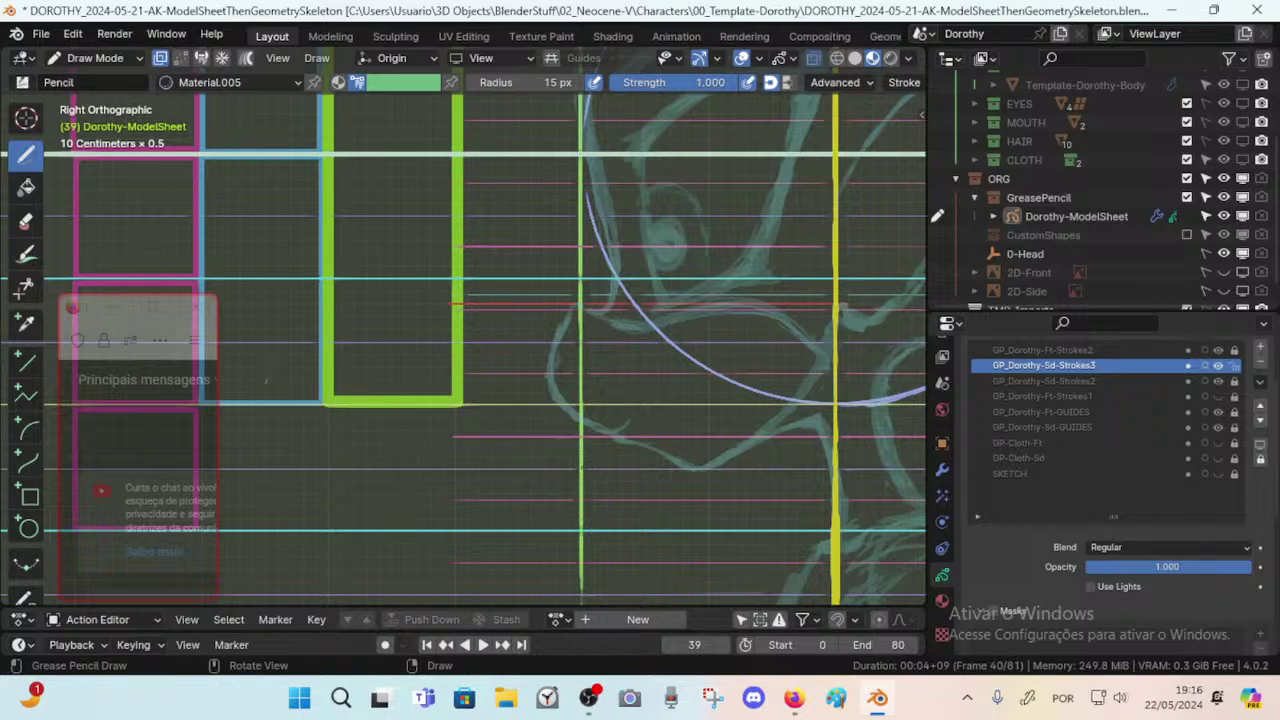
{"action": "mouse_move", "coordinate": [566, 452]}
{"action": "left_mouse_down"}
{"action": "mouse_move", "coordinate": [558, 350]}
{"action": "mouse_move", "coordinate": [582, 338]}
{"action": "left_mouse_up"}
{"action": "mouse_move", "coordinate": [573, 338]}
{"action": "left_mouse_down"}
{"action": "mouse_move", "coordinate": [563, 318]}
{"action": "mouse_move", "coordinate": [578, 298]}
{"action": "mouse_move", "coordinate": [577, 340]}
{"action": "mouse_move", "coordinate": [565, 325]}
{"action": "mouse_move", "coordinate": [578, 340]}
{"action": "left_mouse_up"}
{"action": "key", "text": "ctrl+z"}
{"action": "middle_click_drag", "start_coordinate": [589, 344], "coordinate": [612, 361], "text": "shift"}
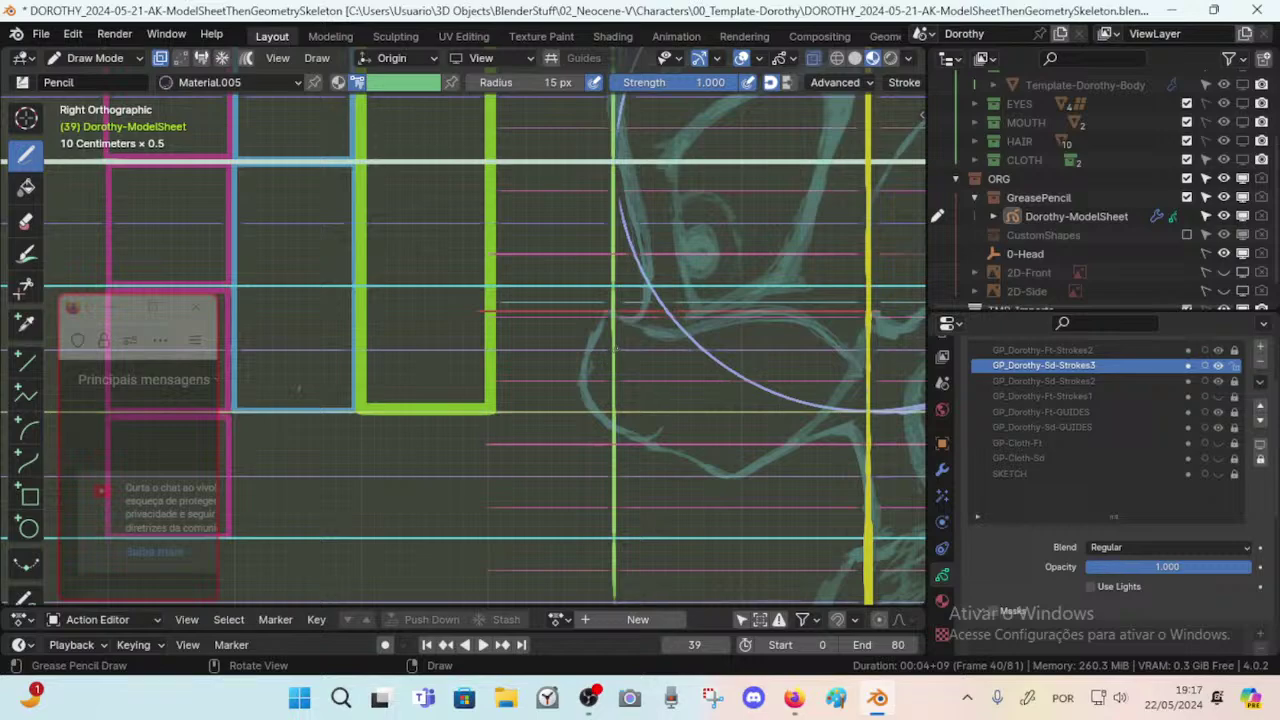
{"action": "mouse_move", "coordinate": [613, 350]}
{"action": "middle_mouse_down", "text": "ctrl"}
{"action": "mouse_move", "coordinate": [627, 350]}
{"action": "mouse_move", "coordinate": [617, 367]}
{"action": "middle_mouse_up", "text": "ctrl"}
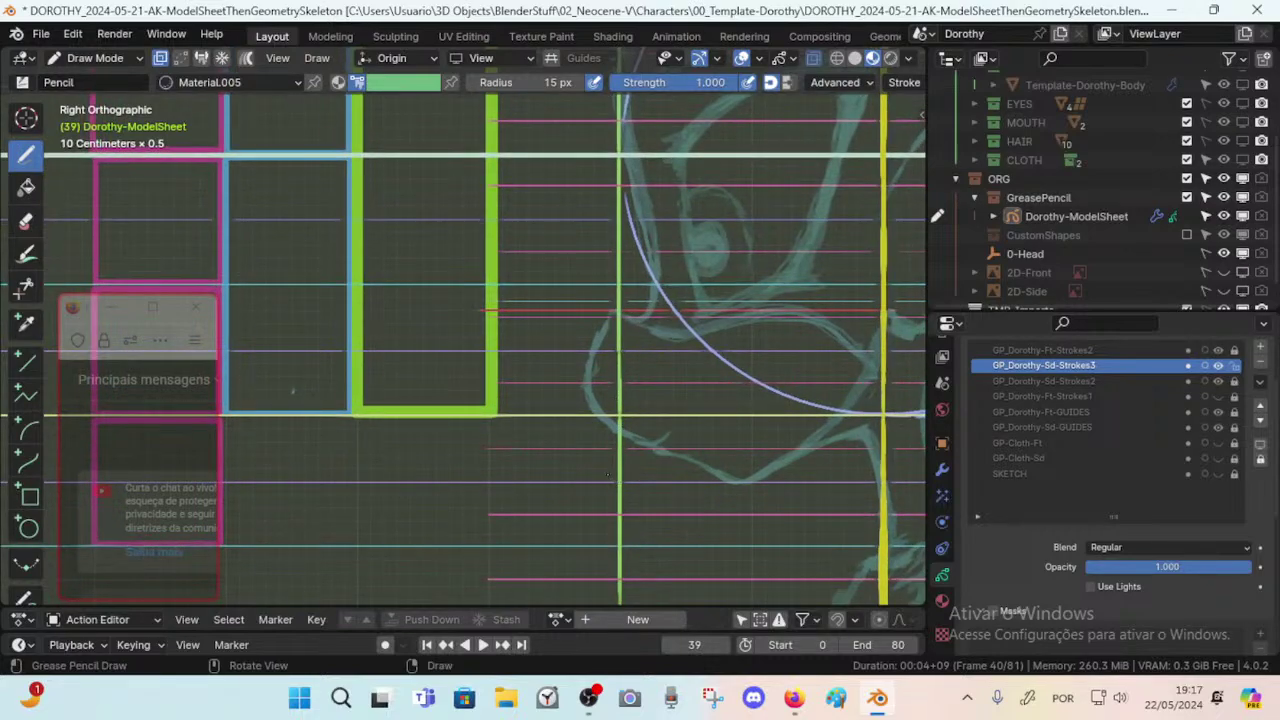
{"action": "mouse_move", "coordinate": [608, 474]}
{"action": "left_mouse_down"}
{"action": "mouse_move", "coordinate": [588, 436]}
{"action": "mouse_move", "coordinate": [586, 384]}
{"action": "mouse_move", "coordinate": [608, 351]}
{"action": "mouse_move", "coordinate": [598, 427]}
{"action": "mouse_move", "coordinate": [619, 463]}
{"action": "left_mouse_up"}
{"action": "key", "text": "ctrl+z"}
{"action": "key", "text": "ctrl+z"}
Try an arc between the purple guides across two magenta boxes with a mark at the chin point, undoing them.
{"action": "middle_click_drag", "start_coordinate": [344, 406], "coordinate": [433, 397], "text": "shift"}
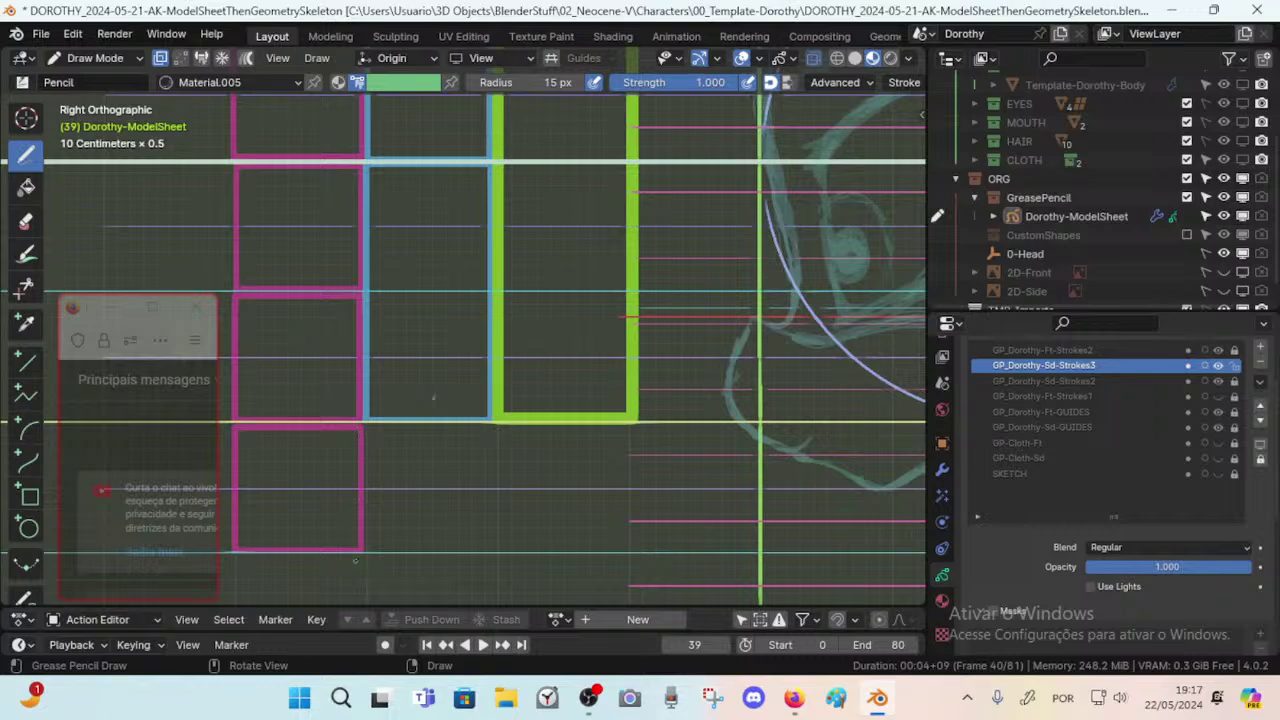
{"action": "mouse_move", "coordinate": [360, 548]}
{"action": "left_mouse_down"}
{"action": "mouse_move", "coordinate": [331, 526]}
{"action": "mouse_move", "coordinate": [330, 448]}
{"action": "mouse_move", "coordinate": [358, 420]}
{"action": "left_mouse_up"}
{"action": "key", "text": "ctrl+z"}
{"action": "mouse_move", "coordinate": [357, 488]}
{"action": "left_mouse_down"}
{"action": "mouse_move", "coordinate": [338, 462]}
{"action": "mouse_move", "coordinate": [358, 356]}
{"action": "left_mouse_up"}
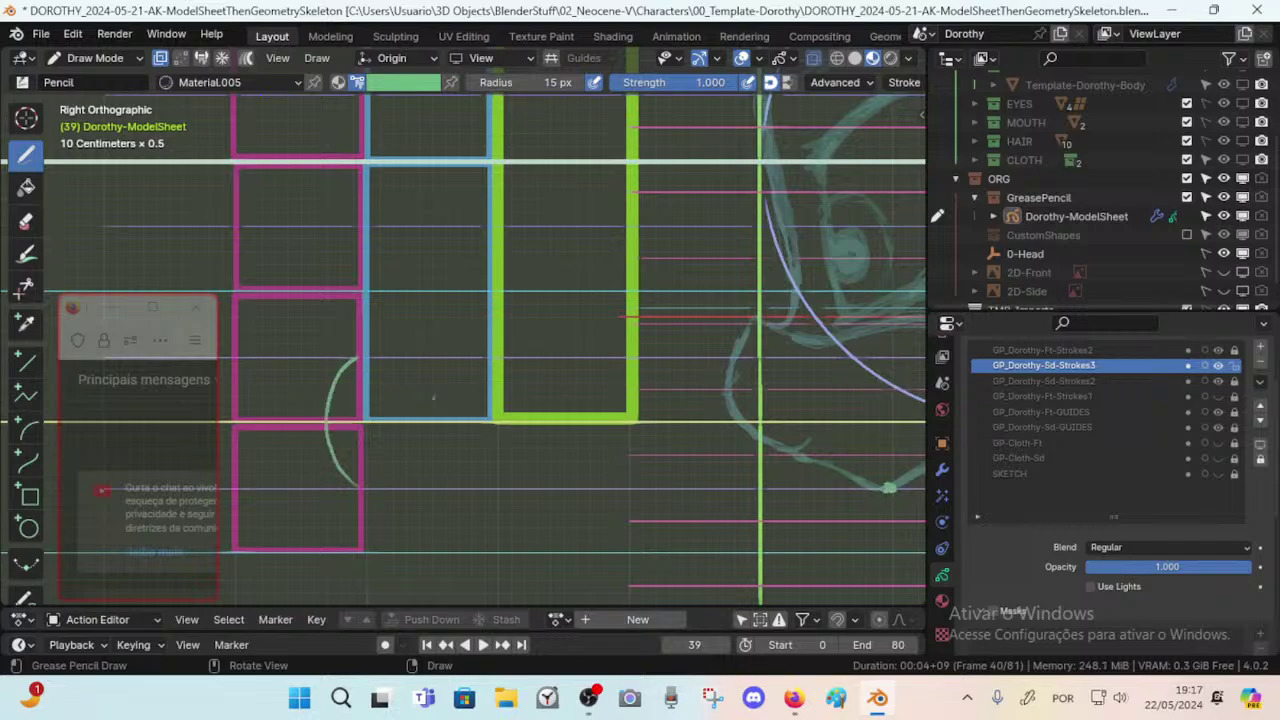
{"action": "middle_click_drag", "start_coordinate": [889, 487], "coordinate": [855, 480], "text": "shift"}
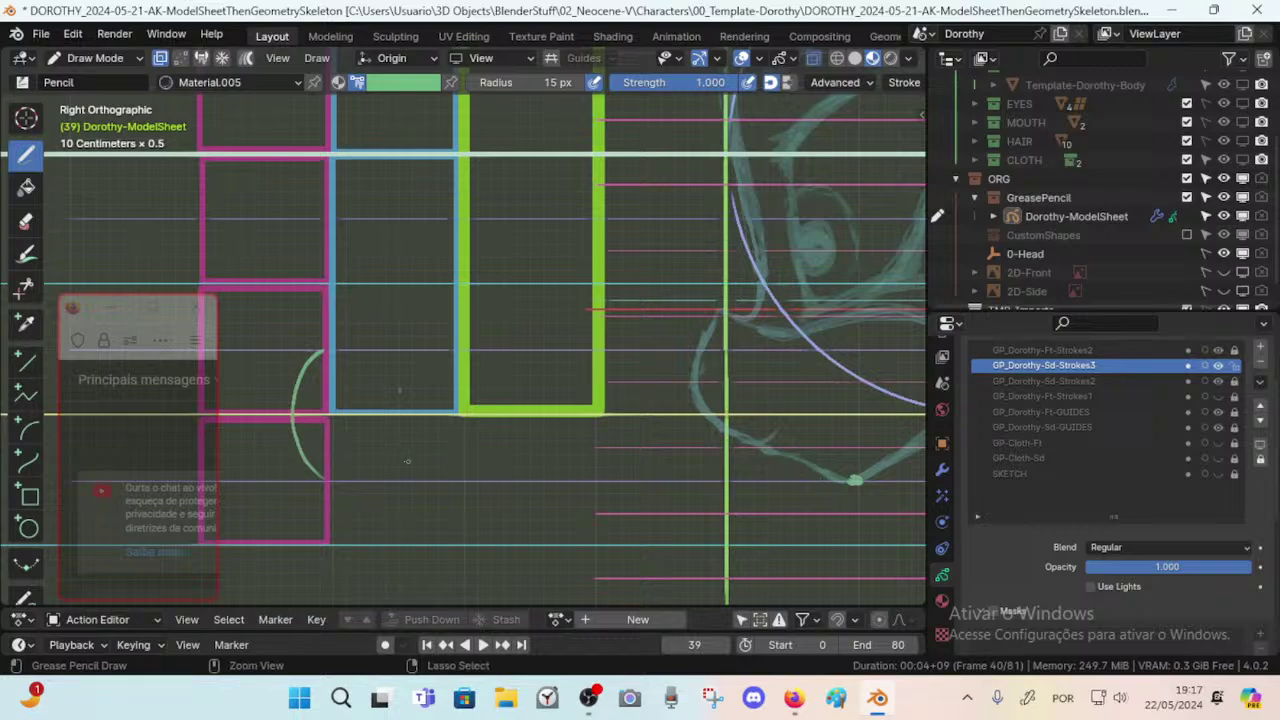
{"action": "key", "text": "ctrl+z"}
Try a stack of progressively smaller arcs beside the magenta boxes and a matching arc at the muzzle, undoing them.
{"action": "mouse_move", "coordinate": [327, 475]}
{"action": "left_mouse_down"}
{"action": "mouse_move", "coordinate": [292, 412]}
{"action": "mouse_move", "coordinate": [323, 351]}
{"action": "mouse_move", "coordinate": [301, 333]}
{"action": "mouse_move", "coordinate": [323, 296]}
{"action": "mouse_move", "coordinate": [305, 334]}
{"action": "mouse_move", "coordinate": [322, 350]}
{"action": "mouse_move", "coordinate": [300, 318]}
{"action": "mouse_move", "coordinate": [325, 290]}
{"action": "mouse_move", "coordinate": [321, 349]}
{"action": "left_mouse_up"}
{"action": "mouse_move", "coordinate": [308, 326]}
{"action": "left_mouse_down"}
{"action": "mouse_move", "coordinate": [324, 350]}
{"action": "mouse_move", "coordinate": [329, 288]}
{"action": "left_mouse_up"}
{"action": "mouse_move", "coordinate": [322, 348]}
{"action": "left_mouse_down"}
{"action": "mouse_move", "coordinate": [308, 294]}
{"action": "mouse_move", "coordinate": [328, 283]}
{"action": "left_mouse_up"}
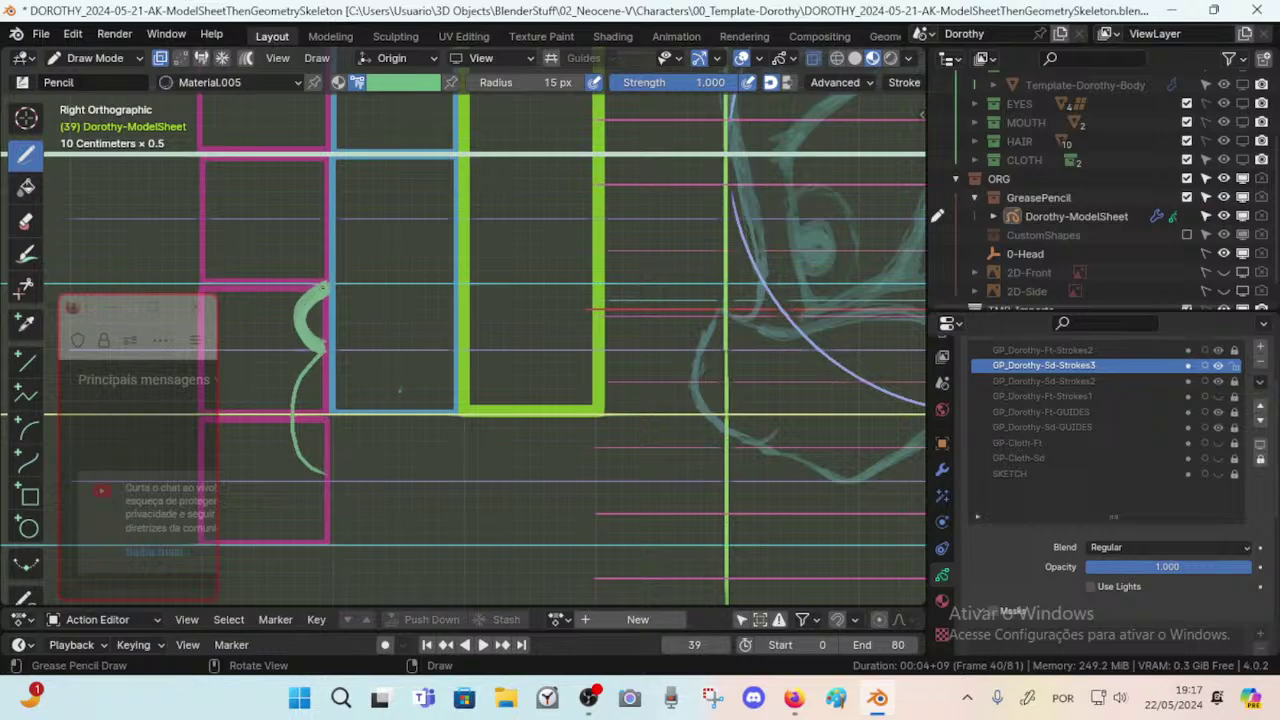
{"action": "mouse_move", "coordinate": [311, 272]}
{"action": "left_mouse_down"}
{"action": "mouse_move", "coordinate": [326, 252]}
{"action": "mouse_move", "coordinate": [324, 283]}
{"action": "mouse_move", "coordinate": [312, 258]}
{"action": "mouse_move", "coordinate": [330, 246]}
{"action": "left_mouse_up"}
{"action": "mouse_move", "coordinate": [723, 480]}
{"action": "left_mouse_down"}
{"action": "mouse_move", "coordinate": [695, 393]}
{"action": "mouse_move", "coordinate": [726, 346]}
{"action": "left_mouse_up"}
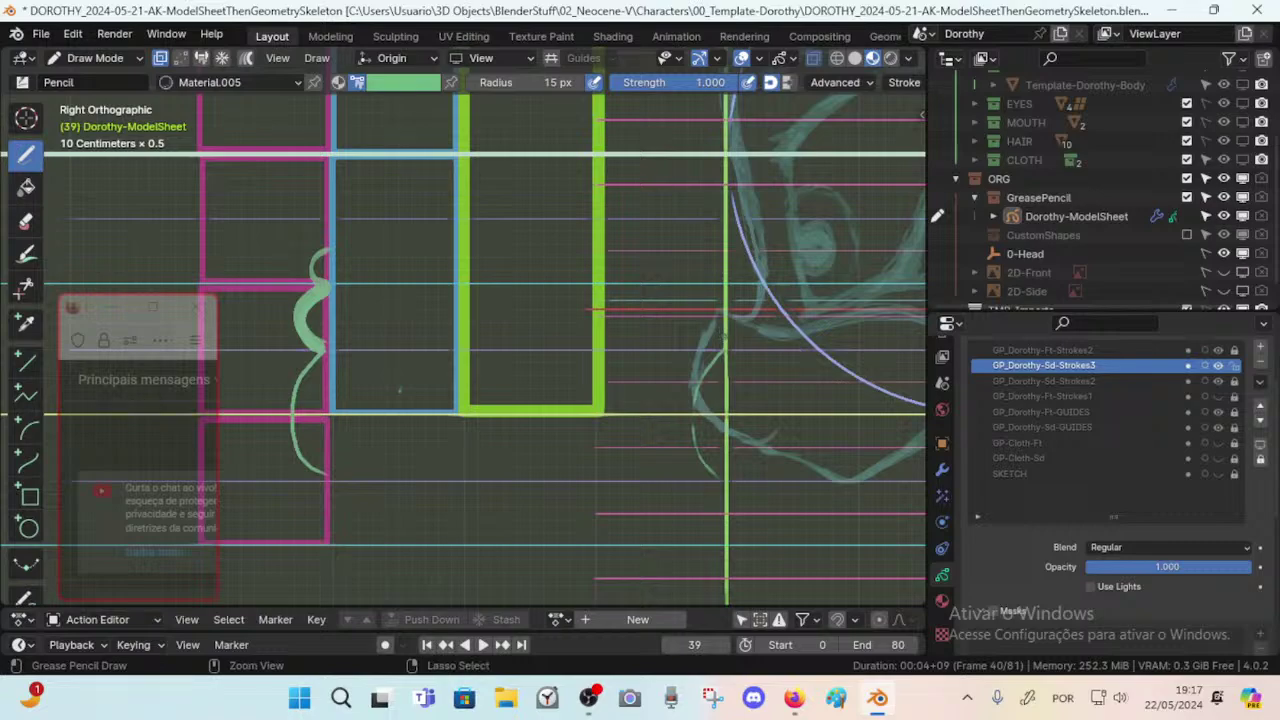
{"action": "key", "text": "ctrl+z"}
{"action": "key", "text": "ctrl+z"}
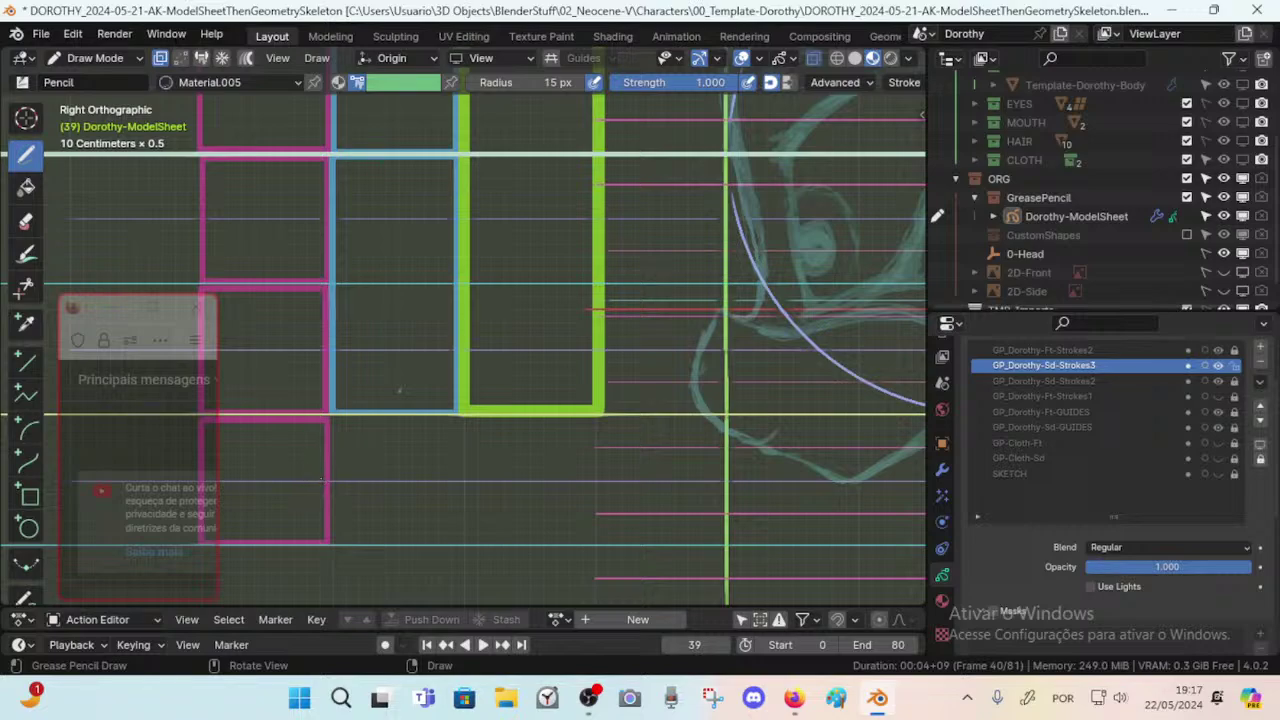
{"action": "mouse_move", "coordinate": [320, 479]}
{"action": "left_mouse_down"}
{"action": "mouse_move", "coordinate": [290, 450]}
{"action": "mouse_move", "coordinate": [292, 380]}
{"action": "mouse_move", "coordinate": [322, 348]}
{"action": "left_mouse_up"}
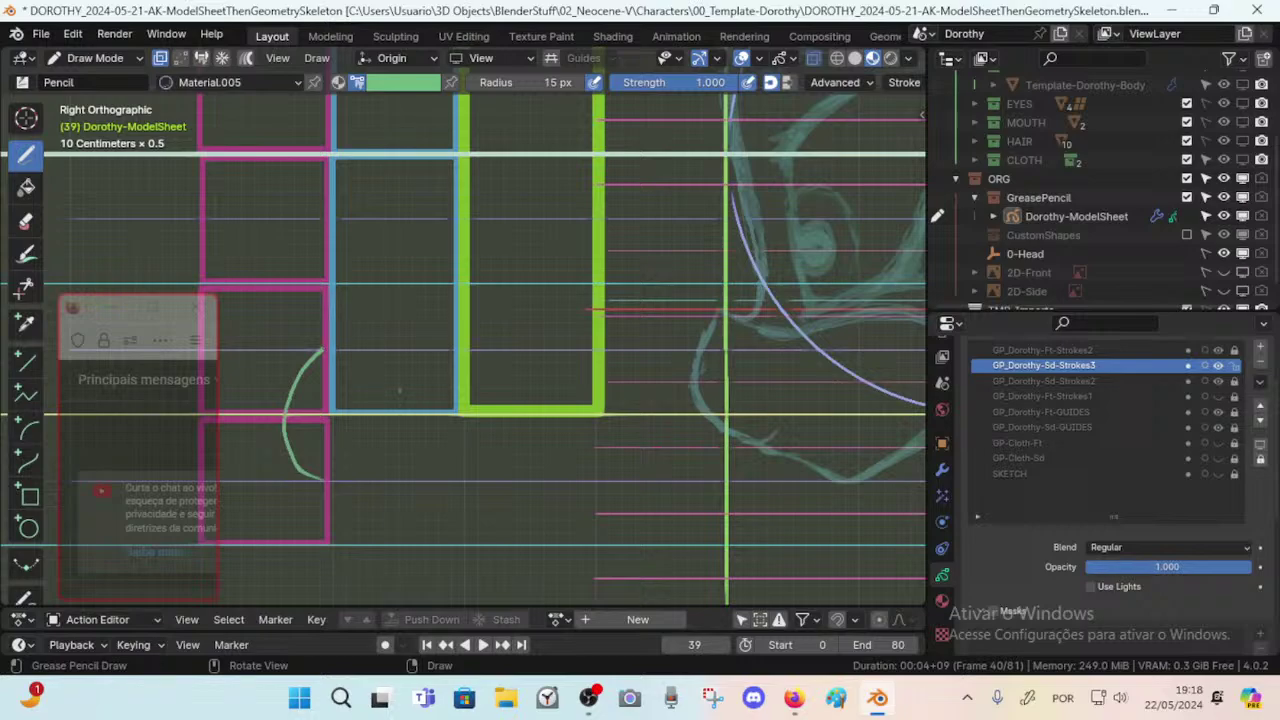
{"action": "key", "text": "ctrl+z"}
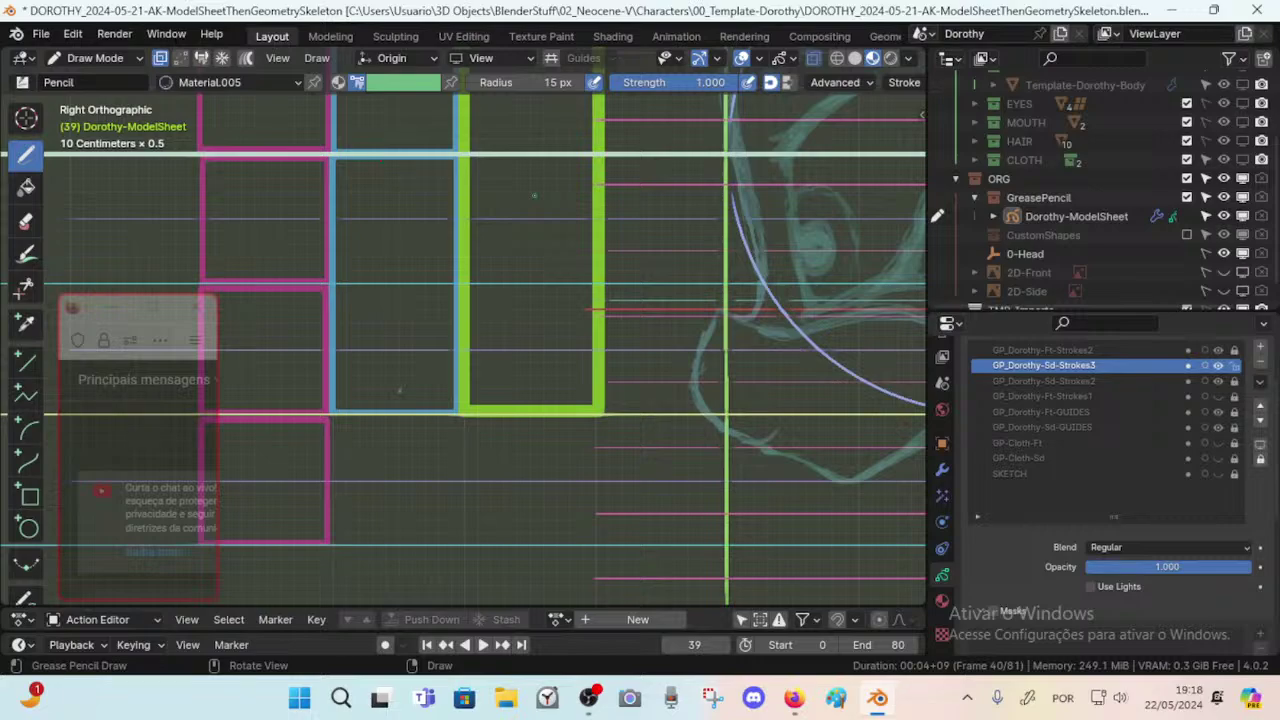
Try arcs from chin to nose in front of the muzzle and a level mark at the red guide, undoing them.
{"action": "middle_click_drag", "start_coordinate": [562, 295], "coordinate": [557, 397], "text": "ctrl"}
{"action": "middle_click_drag", "start_coordinate": [542, 323], "coordinate": [532, 375], "text": "shift"}
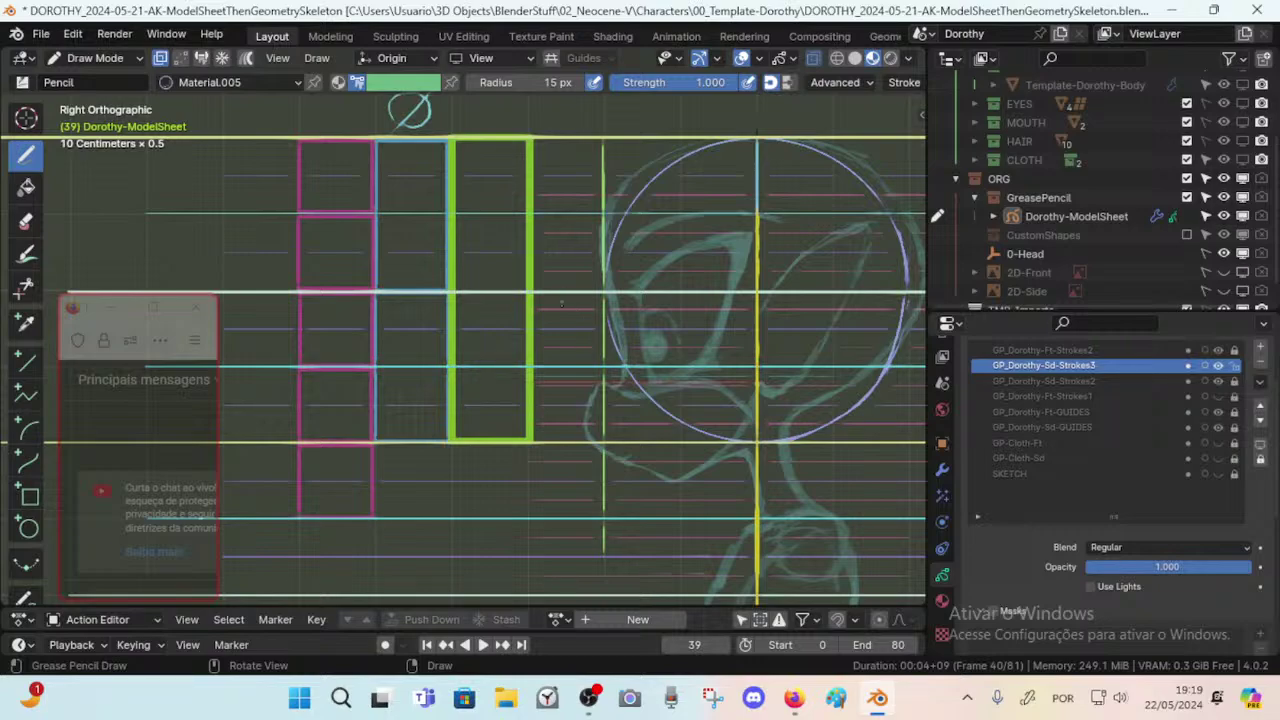
{"action": "middle_click_drag", "start_coordinate": [561, 303], "coordinate": [561, 248], "text": "ctrl"}
{"action": "middle_click_drag", "start_coordinate": [374, 509], "coordinate": [309, 390], "text": "shift"}
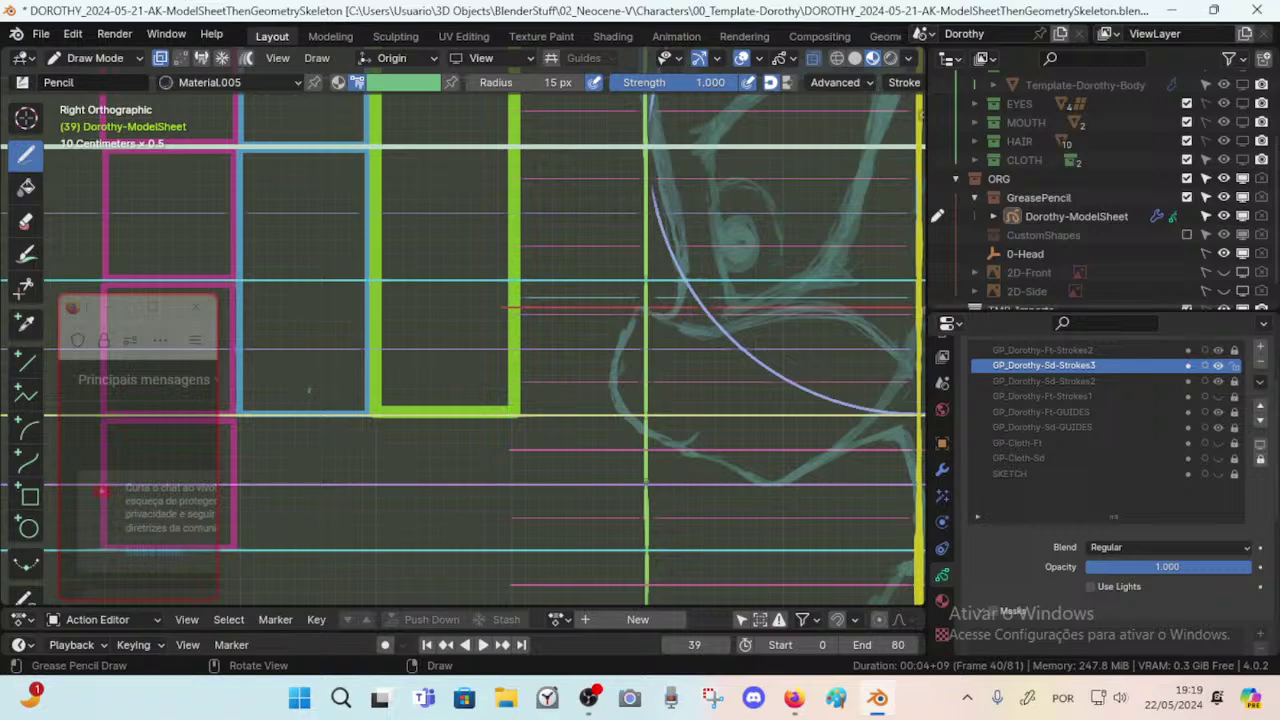
{"action": "mouse_move", "coordinate": [645, 480]}
{"action": "left_mouse_down"}
{"action": "mouse_move", "coordinate": [606, 412]}
{"action": "mouse_move", "coordinate": [640, 345]}
{"action": "mouse_move", "coordinate": [640, 477]}
{"action": "mouse_move", "coordinate": [628, 456]}
{"action": "mouse_move", "coordinate": [643, 346]}
{"action": "mouse_move", "coordinate": [642, 473]}
{"action": "mouse_move", "coordinate": [643, 346]}
{"action": "mouse_move", "coordinate": [622, 310]}
{"action": "mouse_move", "coordinate": [645, 282]}
{"action": "mouse_move", "coordinate": [624, 318]}
{"action": "mouse_move", "coordinate": [641, 345]}
{"action": "mouse_move", "coordinate": [645, 286]}
{"action": "left_mouse_up"}
{"action": "mouse_move", "coordinate": [645, 286]}
{"action": "left_mouse_down"}
{"action": "mouse_move", "coordinate": [626, 316]}
{"action": "mouse_move", "coordinate": [644, 345]}
{"action": "mouse_move", "coordinate": [619, 372]}
{"action": "mouse_move", "coordinate": [645, 473]}
{"action": "left_mouse_up"}
{"action": "mouse_move", "coordinate": [645, 473]}
{"action": "left_mouse_down"}
{"action": "mouse_move", "coordinate": [617, 369]}
{"action": "mouse_move", "coordinate": [642, 345]}
{"action": "mouse_move", "coordinate": [643, 282]}
{"action": "left_mouse_up"}
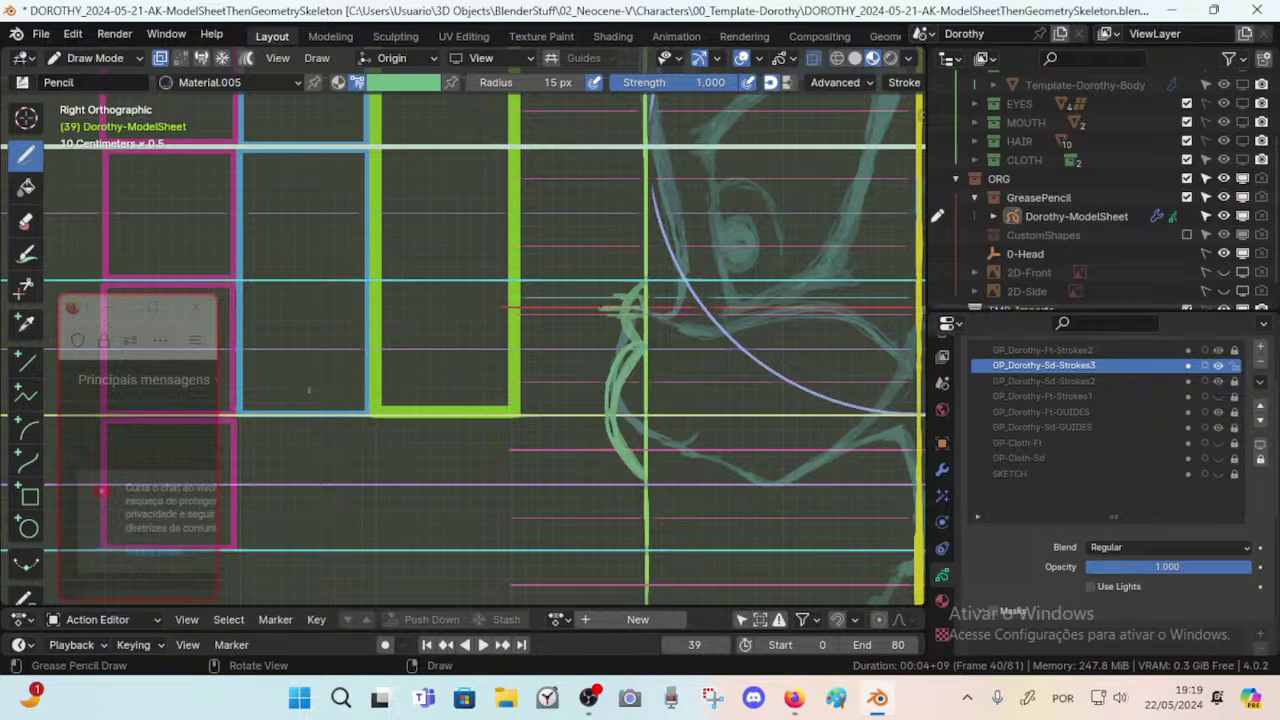
{"action": "left_click_drag", "start_coordinate": [601, 308], "coordinate": [572, 309]}
{"action": "left_click_drag", "start_coordinate": [644, 347], "coordinate": [632, 378], "text": "ctrl"}
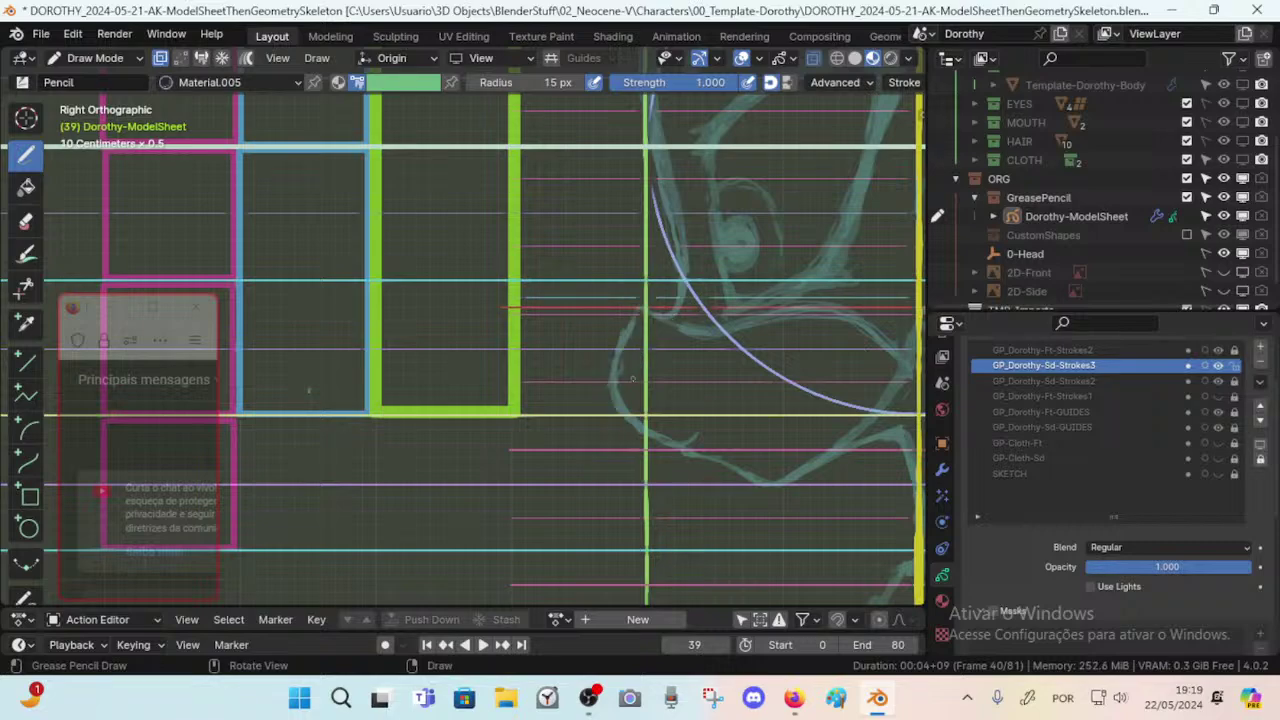
Draw a vertical measuring bracket in front of the muzzle from the chin-level purple guide to just above the red guide, with end ticks.
{"action": "middle_click_drag", "start_coordinate": [500, 314], "coordinate": [460, 376], "text": "shift"}
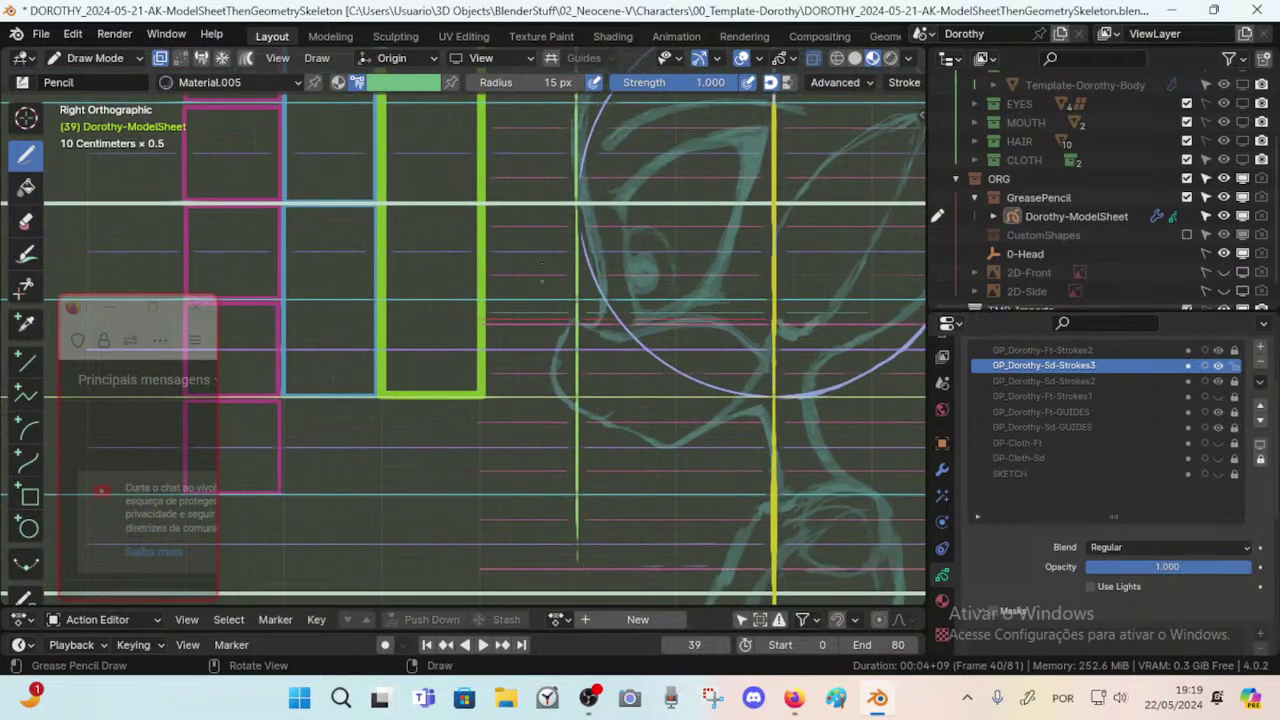
{"action": "mouse_move", "coordinate": [454, 314]}
{"action": "middle_mouse_down", "text": "shift"}
{"action": "mouse_move", "coordinate": [453, 336]}
{"action": "mouse_move", "coordinate": [481, 361]}
{"action": "mouse_move", "coordinate": [476, 306]}
{"action": "middle_mouse_up", "text": "shift"}
{"action": "middle_click_drag", "start_coordinate": [607, 393], "coordinate": [653, 397], "text": "shift"}
{"action": "middle_click_drag", "start_coordinate": [643, 445], "coordinate": [642, 414], "text": "ctrl"}
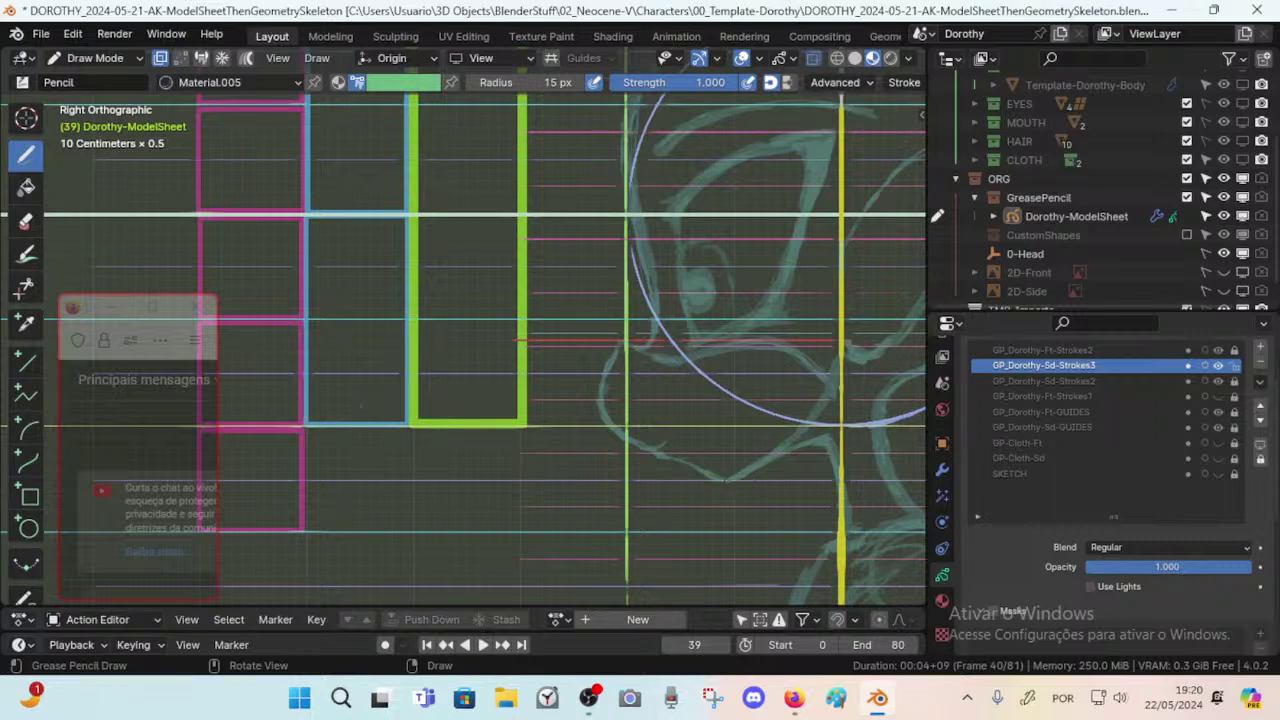
{"action": "mouse_move", "coordinate": [724, 480]}
{"action": "left_mouse_down"}
{"action": "mouse_move", "coordinate": [737, 481]}
{"action": "mouse_move", "coordinate": [709, 479]}
{"action": "mouse_move", "coordinate": [734, 481]}
{"action": "left_mouse_up"}
{"action": "key", "text": "ctrl+z"}
{"action": "left_click_drag", "start_coordinate": [552, 480], "coordinate": [528, 479]}
{"action": "mouse_move", "coordinate": [538, 399]}
{"action": "left_mouse_down"}
{"action": "mouse_move", "coordinate": [540, 348]}
{"action": "mouse_move", "coordinate": [539, 450]}
{"action": "mouse_move", "coordinate": [540, 334]}
{"action": "mouse_move", "coordinate": [530, 483]}
{"action": "mouse_move", "coordinate": [550, 481]}
{"action": "left_mouse_up"}
{"action": "key", "text": "ctrl+z"}
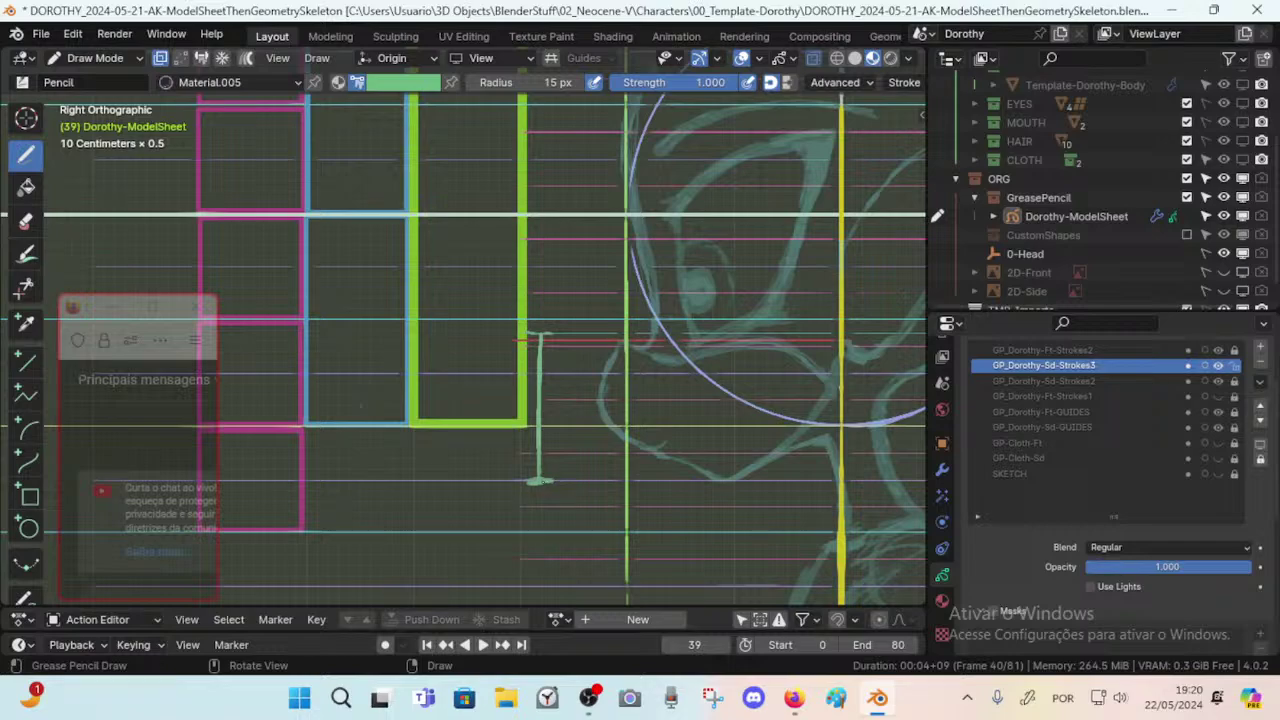
{"action": "left_click_drag", "start_coordinate": [531, 333], "coordinate": [551, 333]}
Try a curved stroke at the front of the muzzle, check it in perspective, undo it and restore the right orthographic view.
{"action": "scroll", "coordinate": [612, 343], "scroll_direction": "up", "scroll_amount": 3}
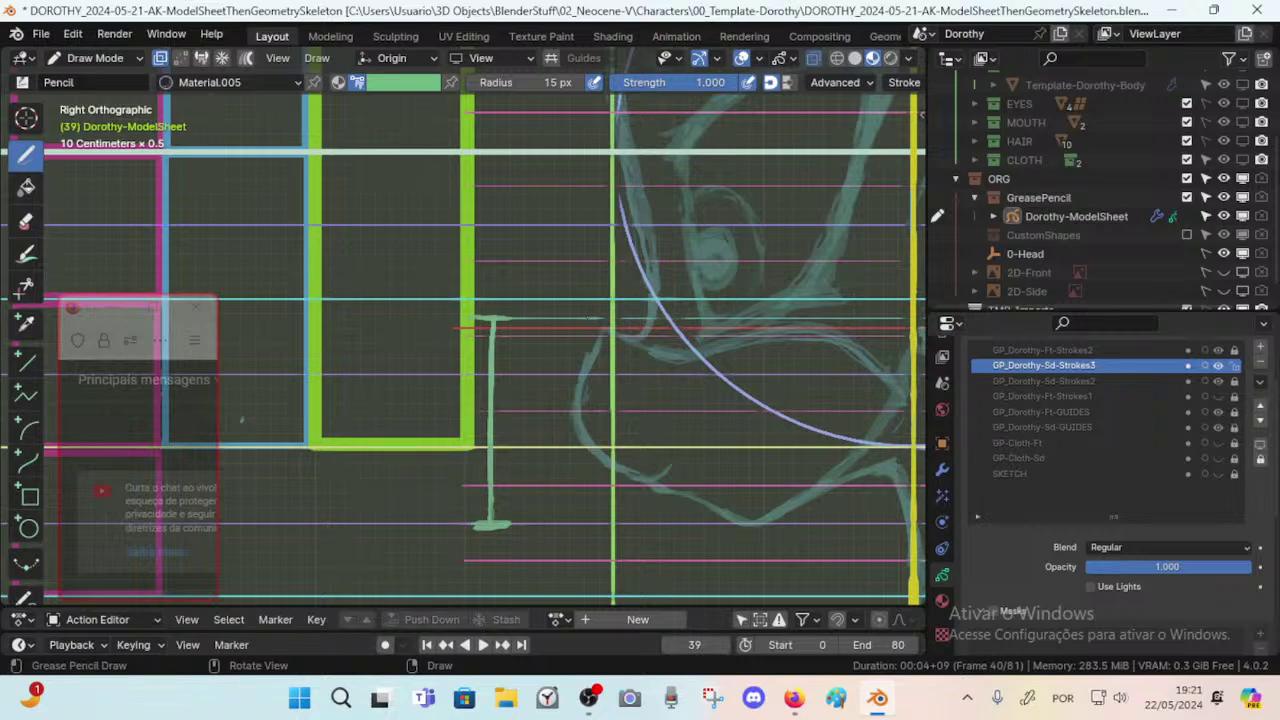
{"action": "middle_click_drag", "start_coordinate": [570, 400], "coordinate": [600, 435]}
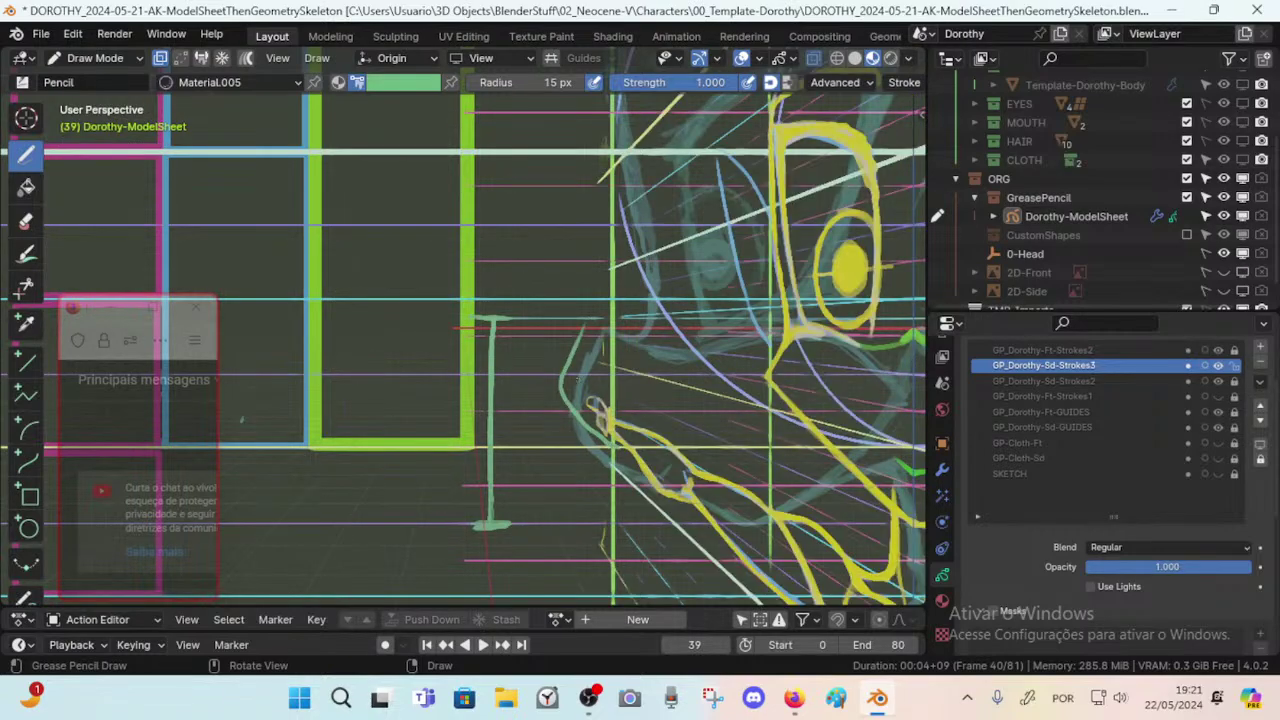
{"action": "key", "text": "ctrl+z"}
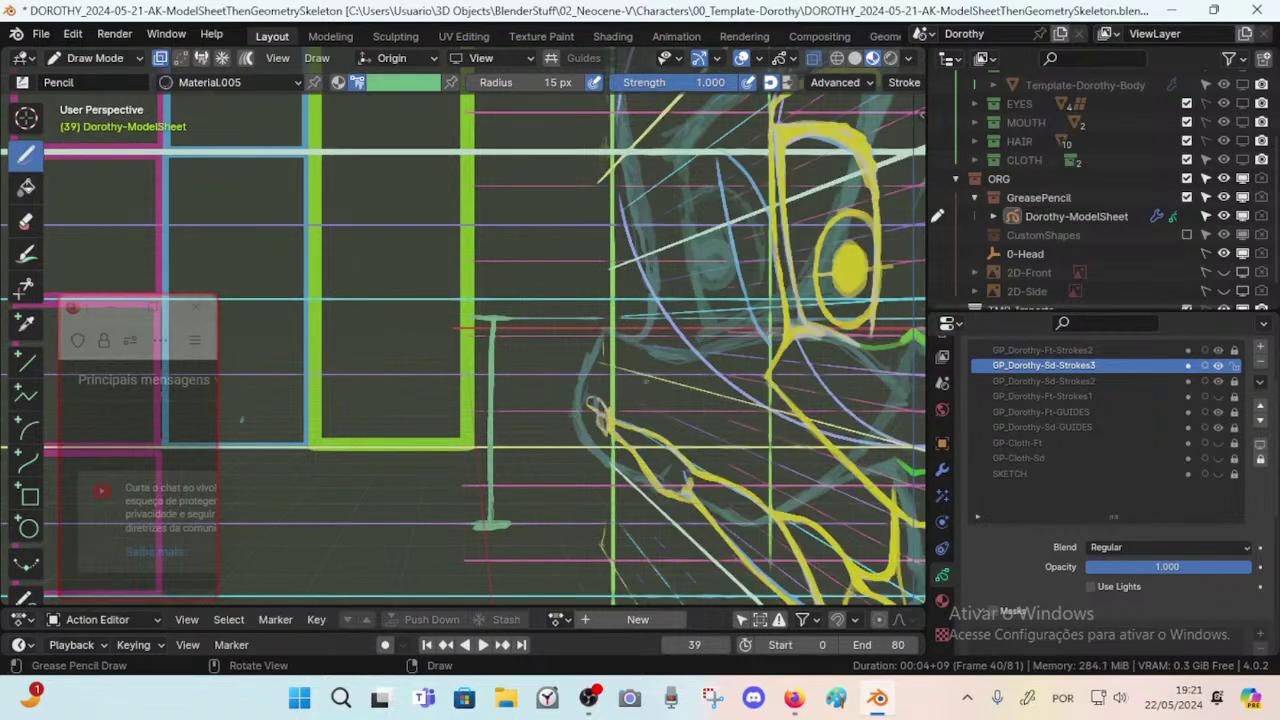
{"action": "key", "text": "KP_3"}
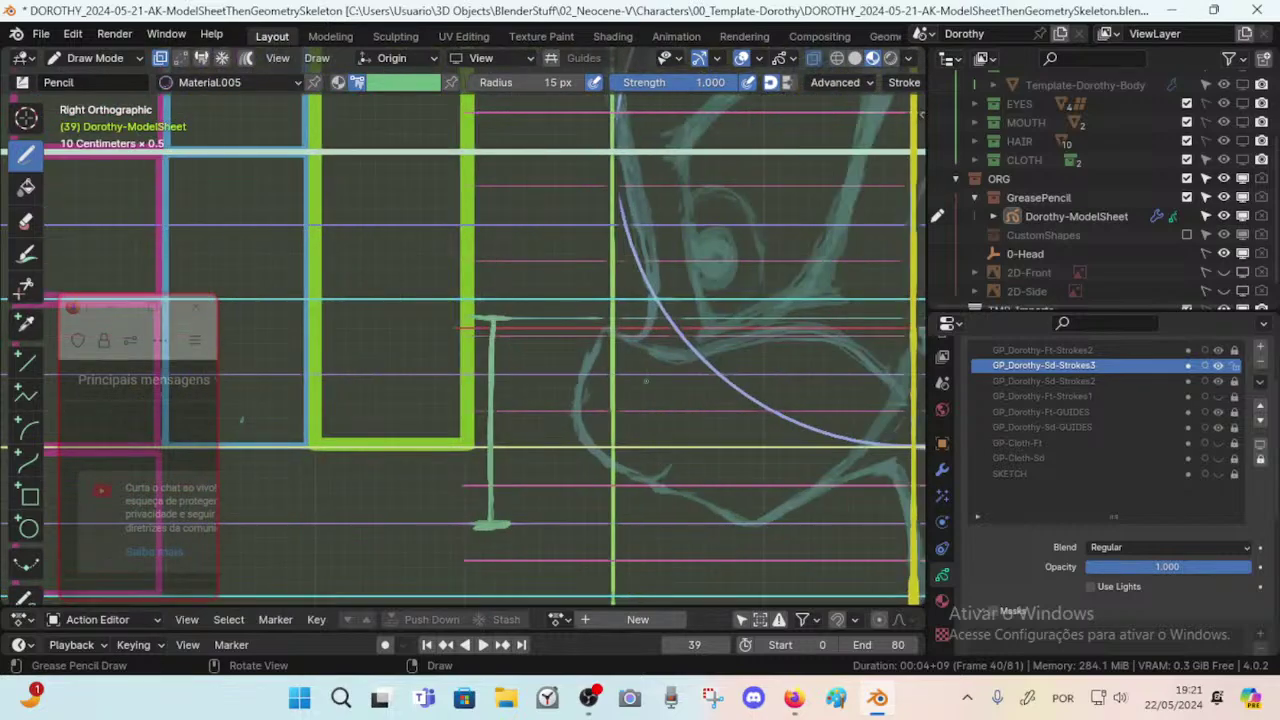
{"action": "mouse_move", "coordinate": [646, 381]}
{"action": "middle_mouse_down", "text": "shift"}
{"action": "mouse_move", "coordinate": [630, 385]}
{"action": "mouse_move", "coordinate": [630, 344]}
{"action": "middle_mouse_up", "text": "shift"}
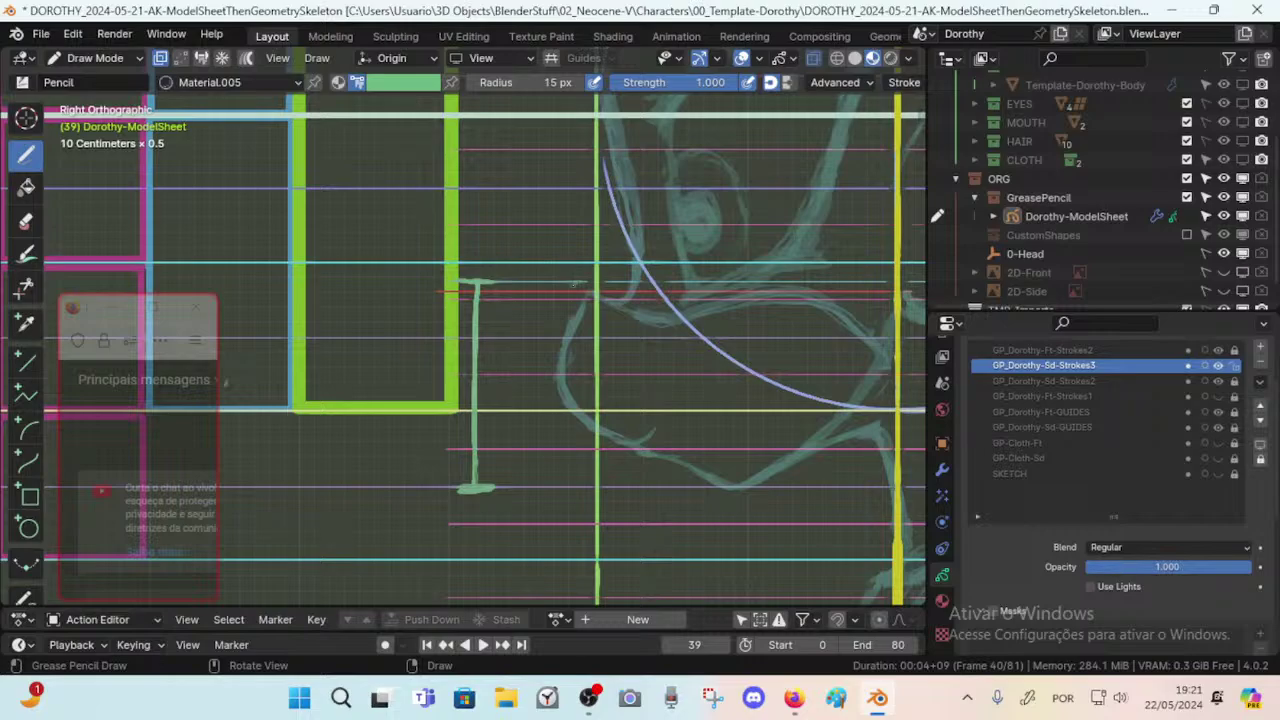
{"action": "mouse_move", "coordinate": [575, 268]}
{"action": "middle_mouse_down", "text": "shift"}
{"action": "mouse_move", "coordinate": [561, 324]}
{"action": "mouse_move", "coordinate": [579, 339]}
{"action": "mouse_move", "coordinate": [594, 428]}
{"action": "mouse_move", "coordinate": [569, 311]}
{"action": "mouse_move", "coordinate": [578, 333]}
{"action": "mouse_move", "coordinate": [532, 281]}
{"action": "middle_mouse_up", "text": "shift"}
{"action": "key", "text": "shift+space"}
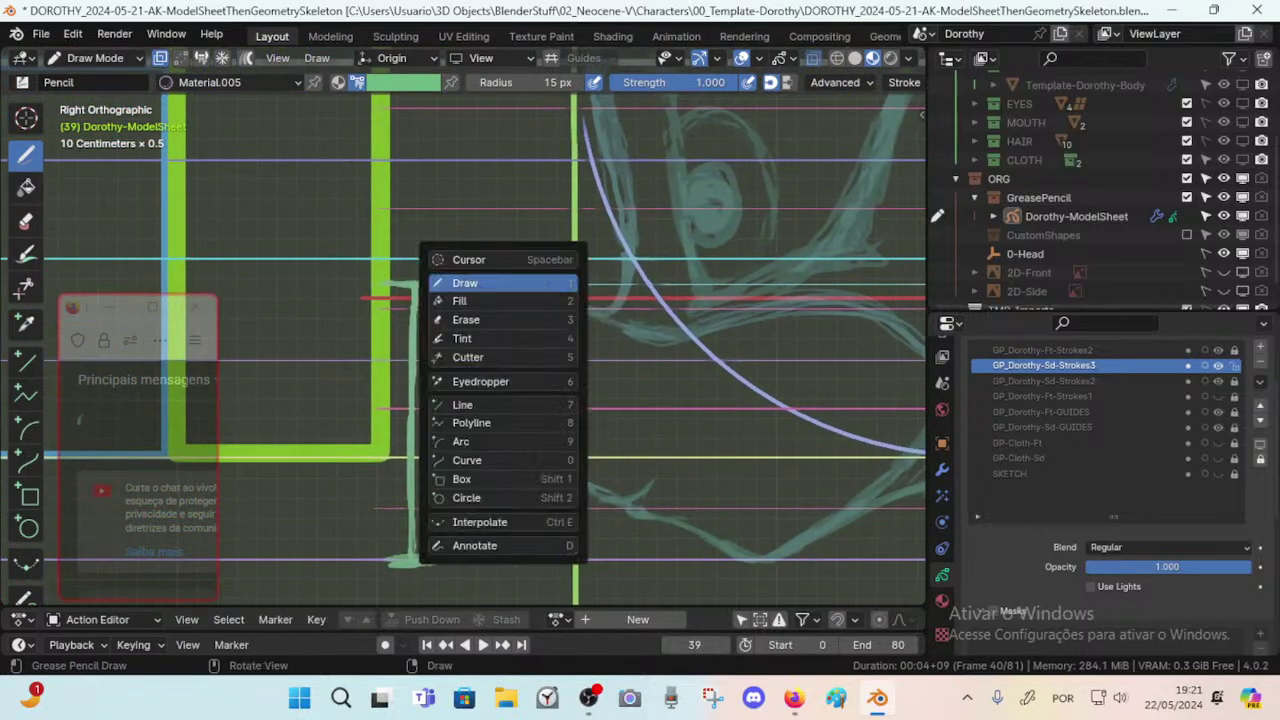
{"action": "key", "text": "3"}
{"action": "key", "text": "shift+space"}
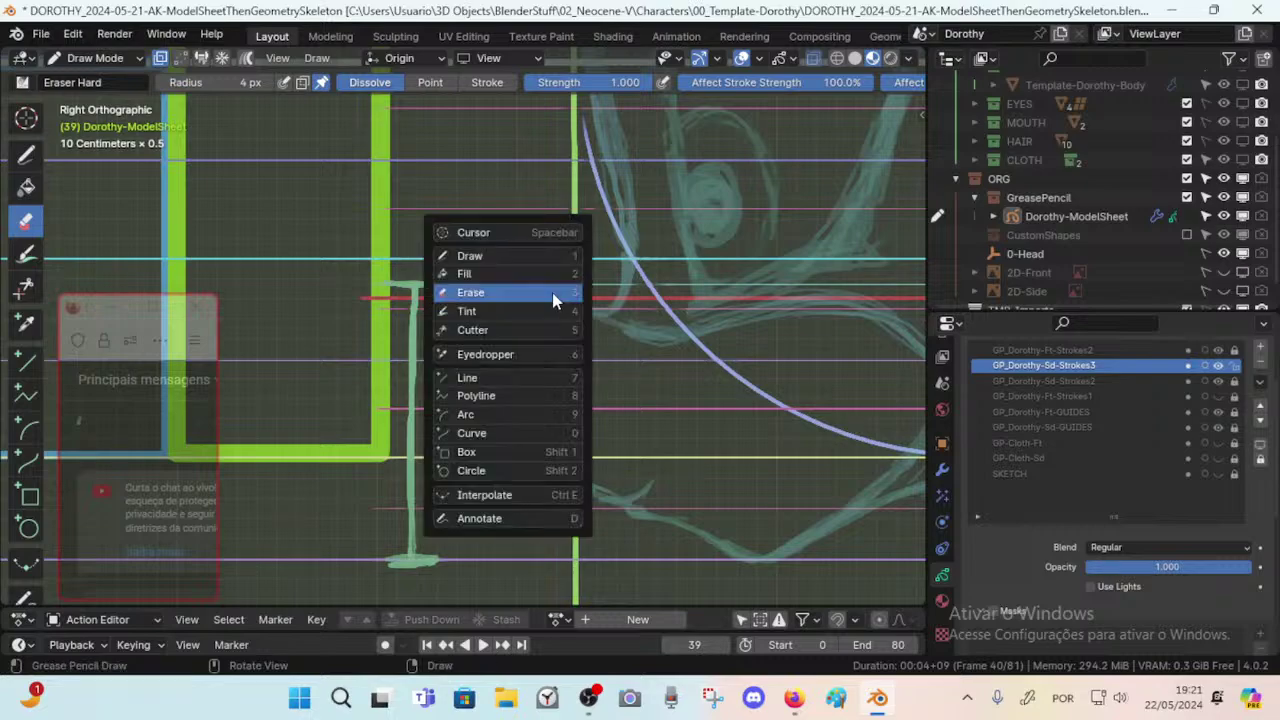
{"action": "key", "text": "1"}
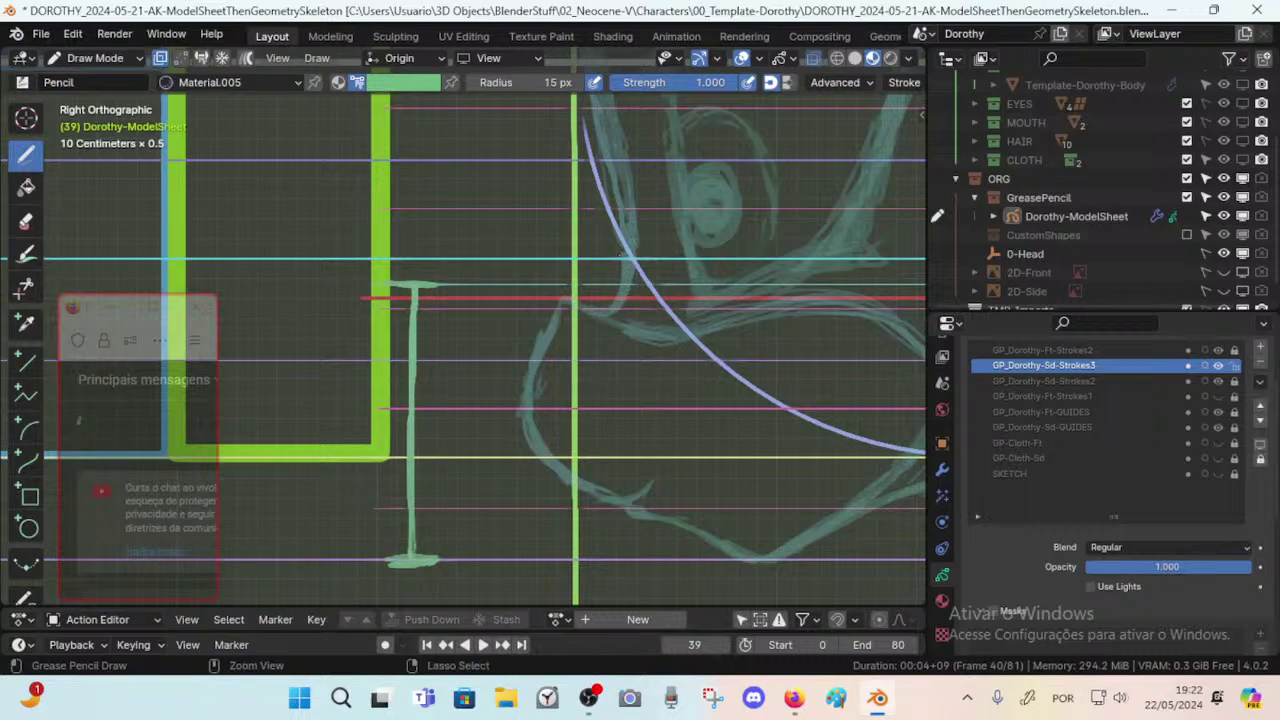
Draw short vertical marks at the nose bridge and nose tip, and the dipping profile curve joining them near the red guide.
{"action": "mouse_move", "coordinate": [628, 287]}
{"action": "middle_mouse_down", "text": "ctrl"}
{"action": "mouse_move", "coordinate": [541, 361]}
{"action": "mouse_move", "coordinate": [548, 247]}
{"action": "middle_mouse_up", "text": "ctrl"}
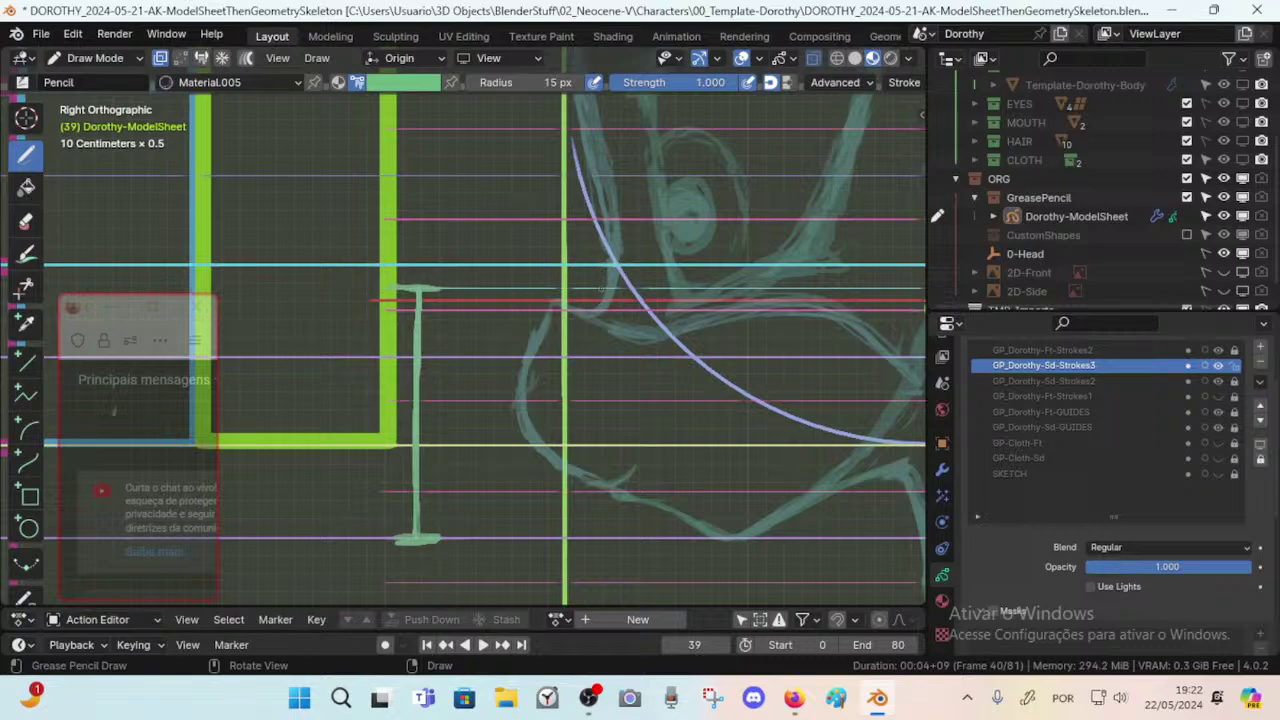
{"action": "left_click_drag", "start_coordinate": [606, 256], "coordinate": [600, 310]}
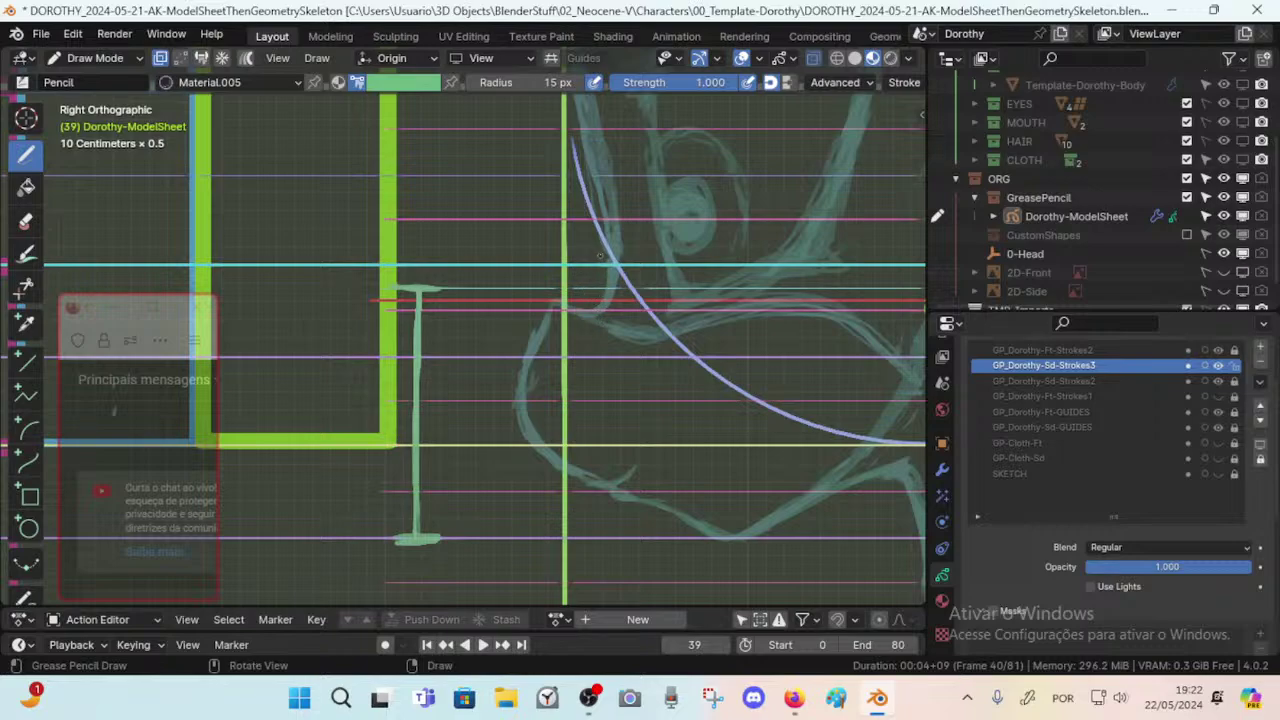
{"action": "mouse_move", "coordinate": [606, 244]}
{"action": "left_mouse_down"}
{"action": "mouse_move", "coordinate": [601, 290]}
{"action": "mouse_move", "coordinate": [603, 266]}
{"action": "left_mouse_up"}
{"action": "left_click_drag", "start_coordinate": [606, 218], "coordinate": [603, 240]}
{"action": "mouse_move", "coordinate": [604, 310]}
{"action": "left_mouse_down"}
{"action": "mouse_move", "coordinate": [602, 326]}
{"action": "mouse_move", "coordinate": [606, 220]}
{"action": "left_mouse_up"}
{"action": "key", "text": "ctrl+z"}
{"action": "mouse_move", "coordinate": [530, 226]}
{"action": "left_mouse_down"}
{"action": "mouse_move", "coordinate": [530, 329]}
{"action": "mouse_move", "coordinate": [530, 223]}
{"action": "left_mouse_up"}
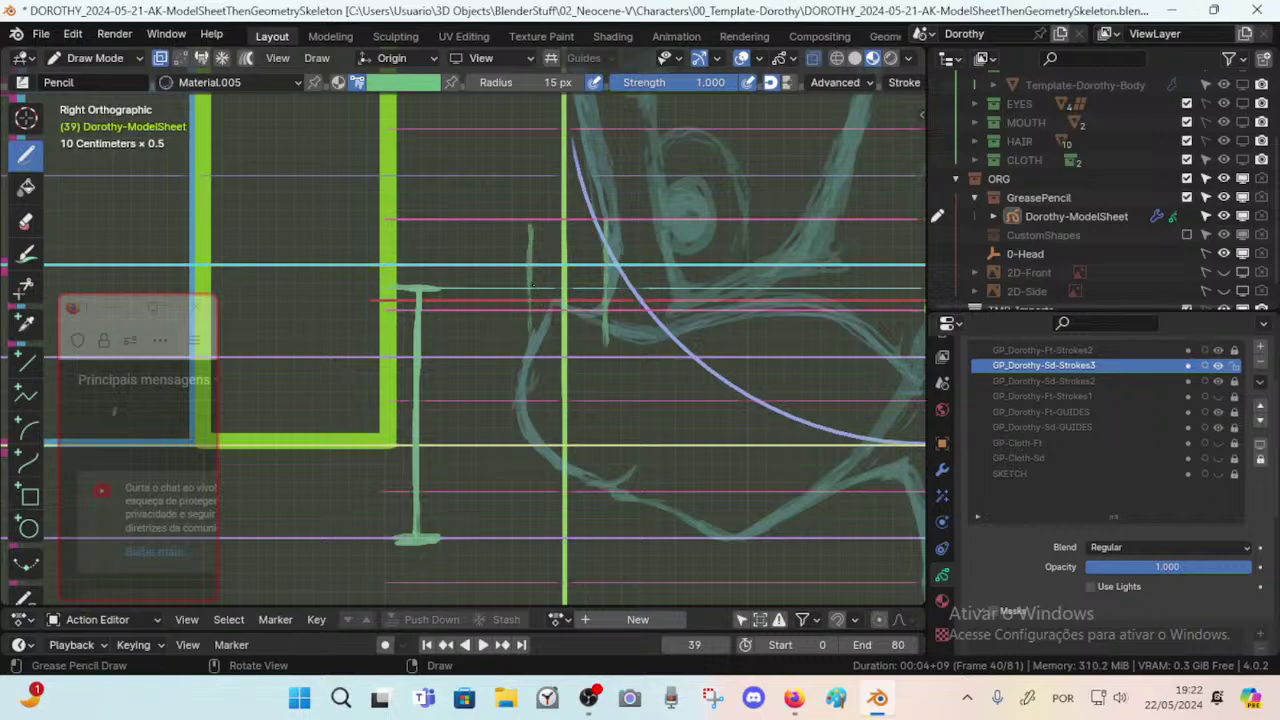
{"action": "left_click_drag", "start_coordinate": [536, 289], "coordinate": [564, 300]}
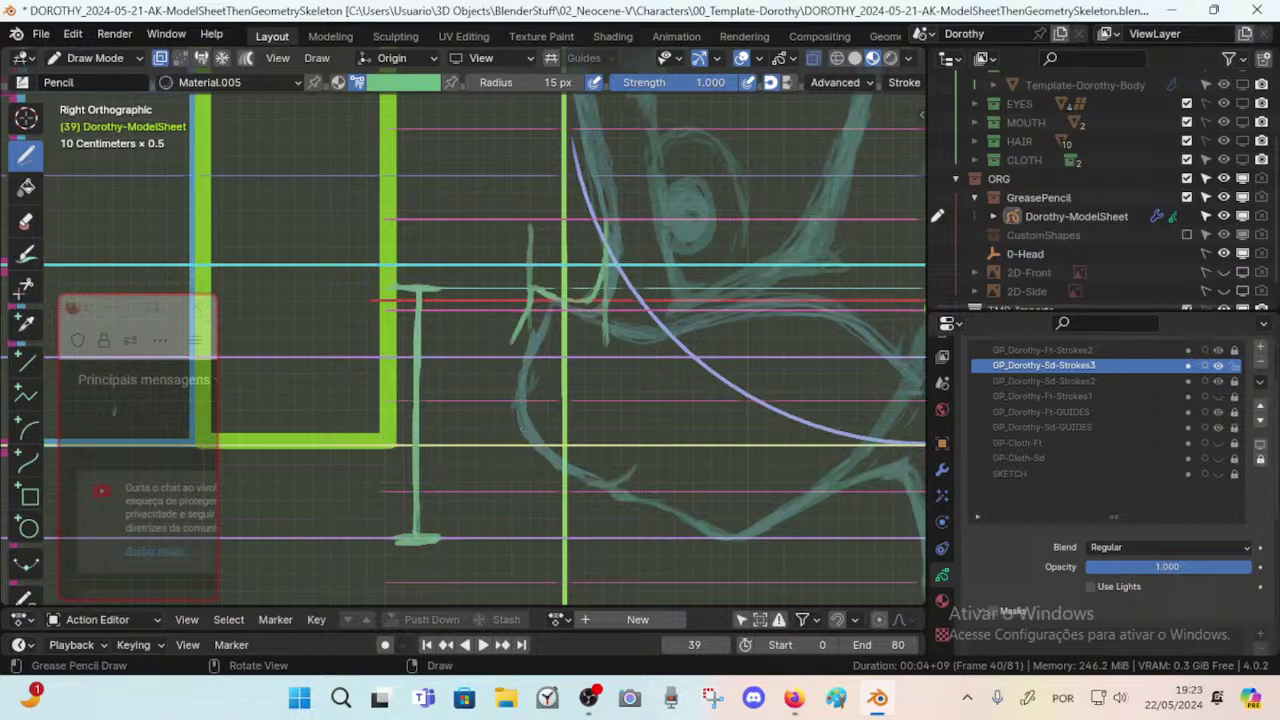
Extend the profile from the nose tip down along the front of the muzzle, slightly ahead of the faded sketch.
{"action": "scroll", "coordinate": [517, 413], "scroll_direction": "down", "scroll_amount": 2}
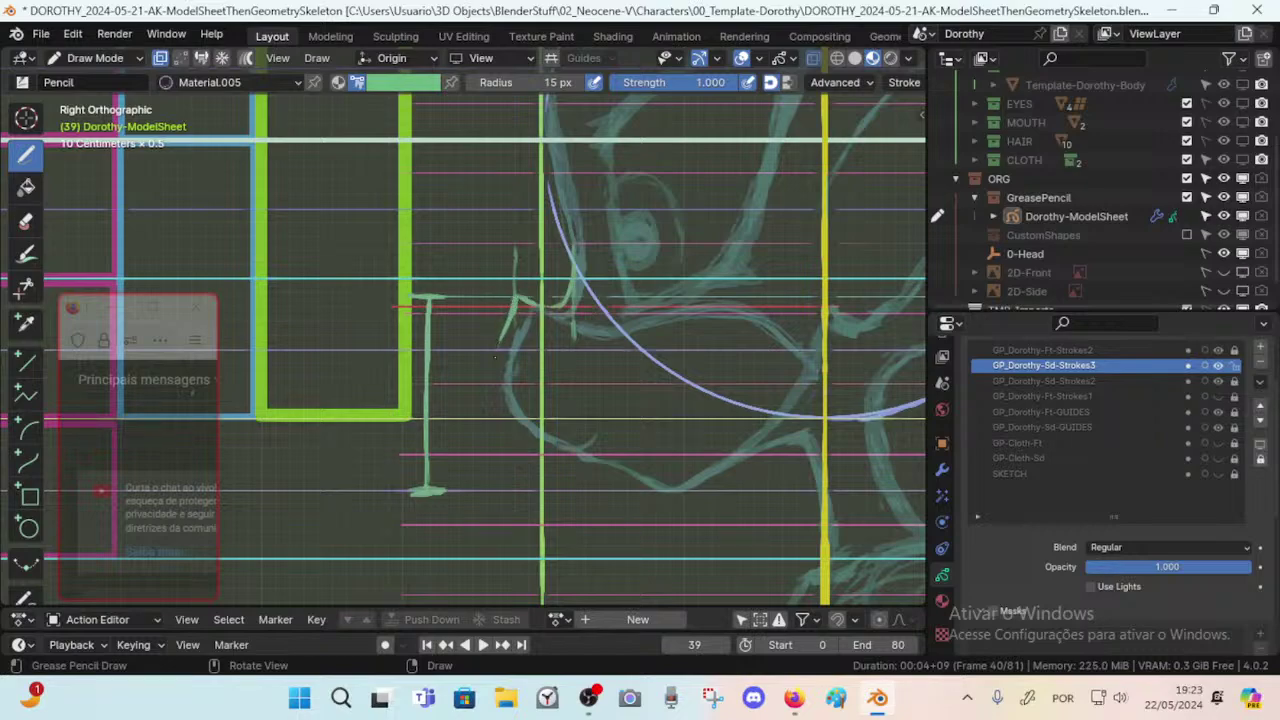
{"action": "left_click_drag", "start_coordinate": [494, 357], "coordinate": [494, 369]}
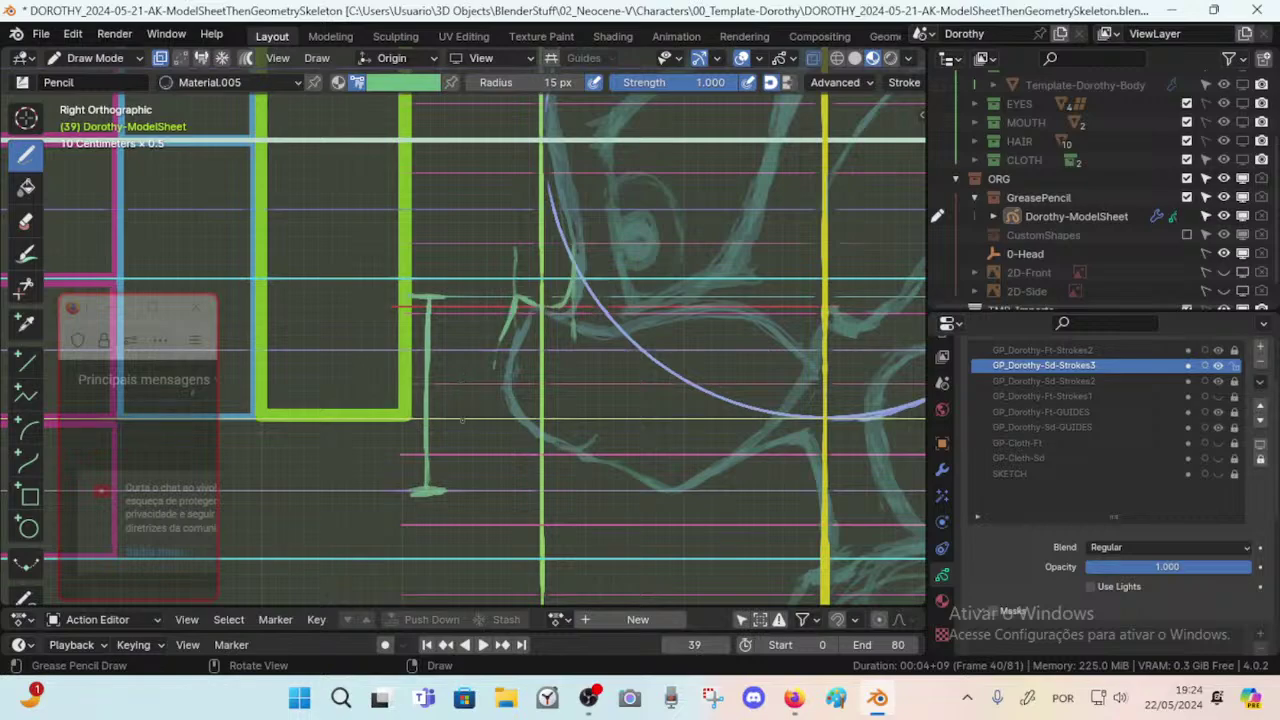
{"action": "middle_click_drag", "start_coordinate": [456, 396], "coordinate": [454, 381], "text": "shift"}
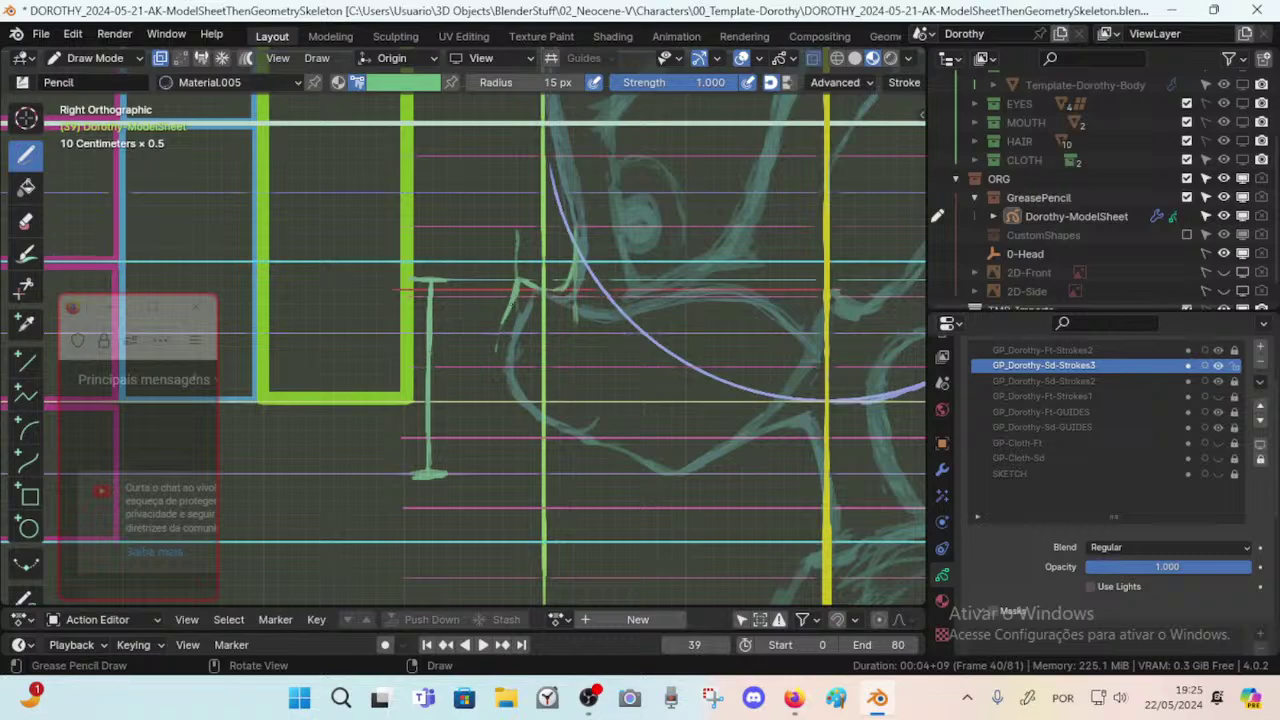
{"action": "left_click_drag", "start_coordinate": [511, 312], "coordinate": [498, 338]}
{"action": "scroll", "coordinate": [516, 390], "scroll_direction": "up", "scroll_amount": 2}
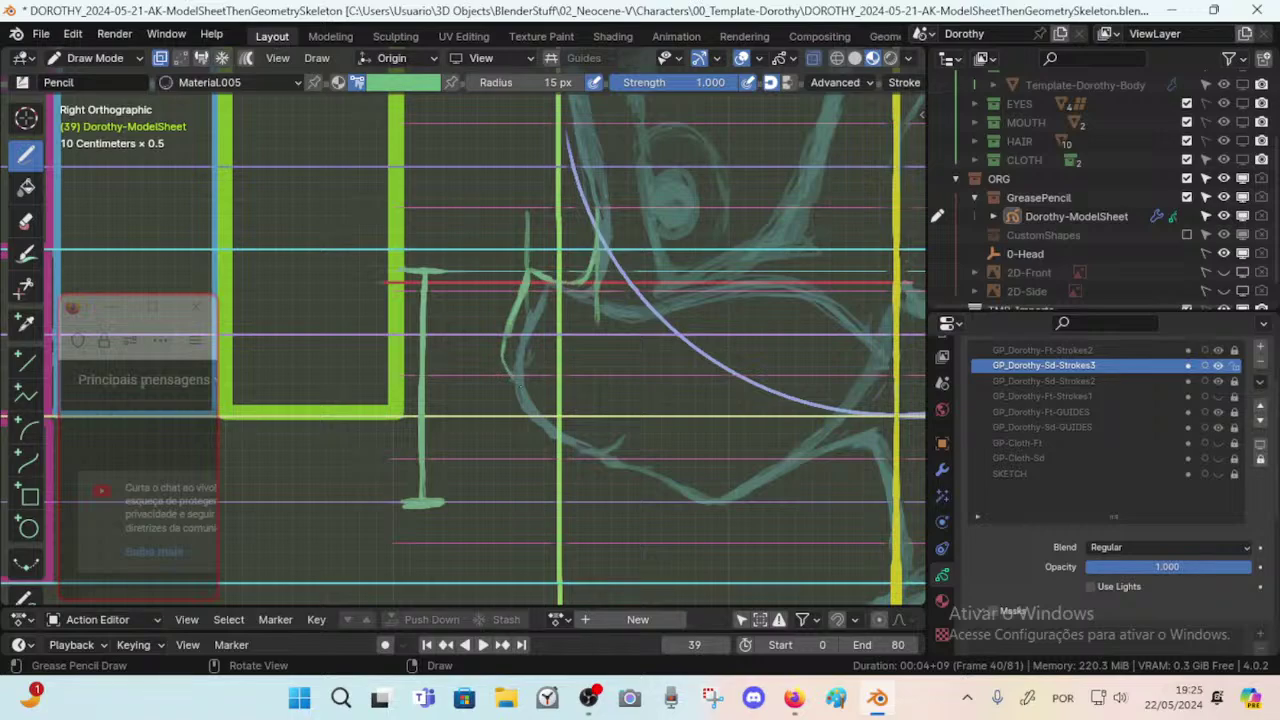
Try a jaw line from the muzzle front down to the chin-level purple guide and a continuation past the chin.
{"action": "left_click_drag", "start_coordinate": [512, 378], "coordinate": [575, 437]}
{"action": "key", "text": "ctrl+z"}
{"action": "left_click_drag", "start_coordinate": [526, 402], "coordinate": [638, 500]}
{"action": "scroll", "coordinate": [636, 496], "scroll_direction": "down", "scroll_amount": 3}
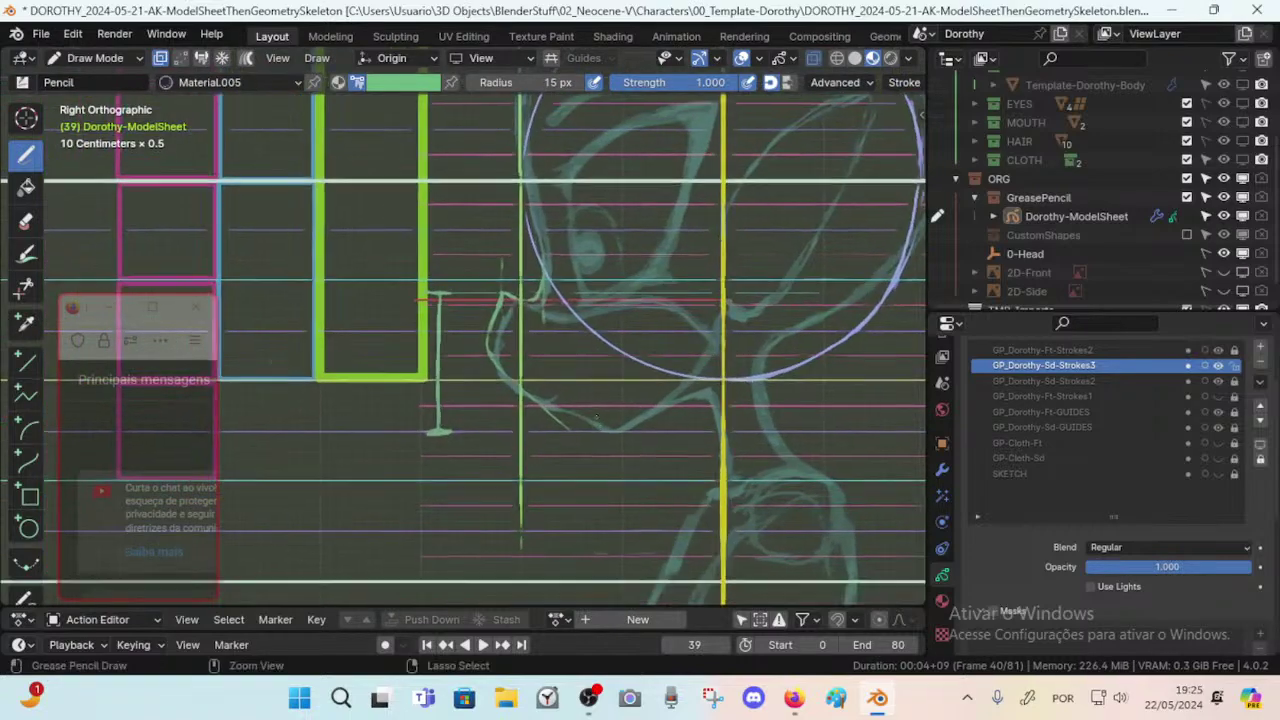
{"action": "mouse_move", "coordinate": [578, 432]}
{"action": "left_mouse_down"}
{"action": "mouse_move", "coordinate": [676, 393]}
{"action": "mouse_move", "coordinate": [692, 390]}
{"action": "mouse_move", "coordinate": [700, 406]}
{"action": "left_mouse_up"}
{"action": "key", "text": "ctrl+z"}
{"action": "middle_click_drag", "start_coordinate": [572, 421], "coordinate": [580, 405], "text": "ctrl"}
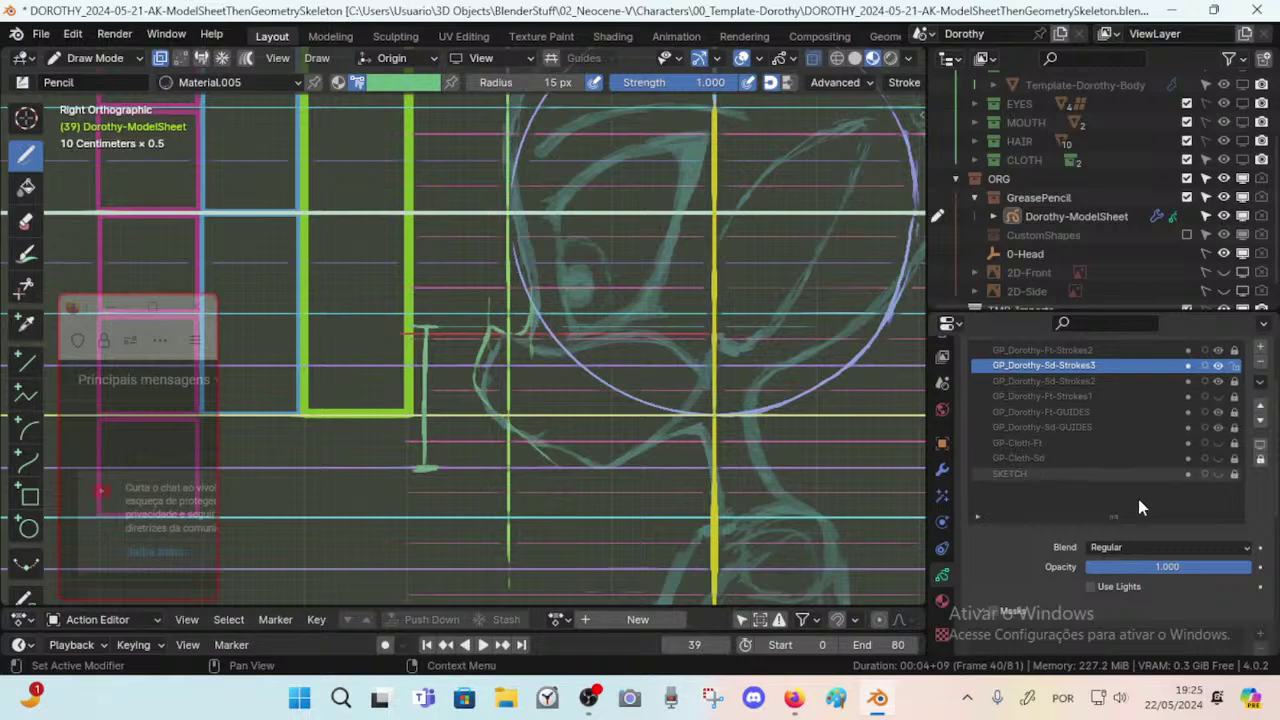
Toggle the GP_Dorothy-Sd-Strokes2 layer's visibility to compare the new profile with the old sketch, leaving the layer visible.
{"action": "left_click", "coordinate": [1218, 381]}
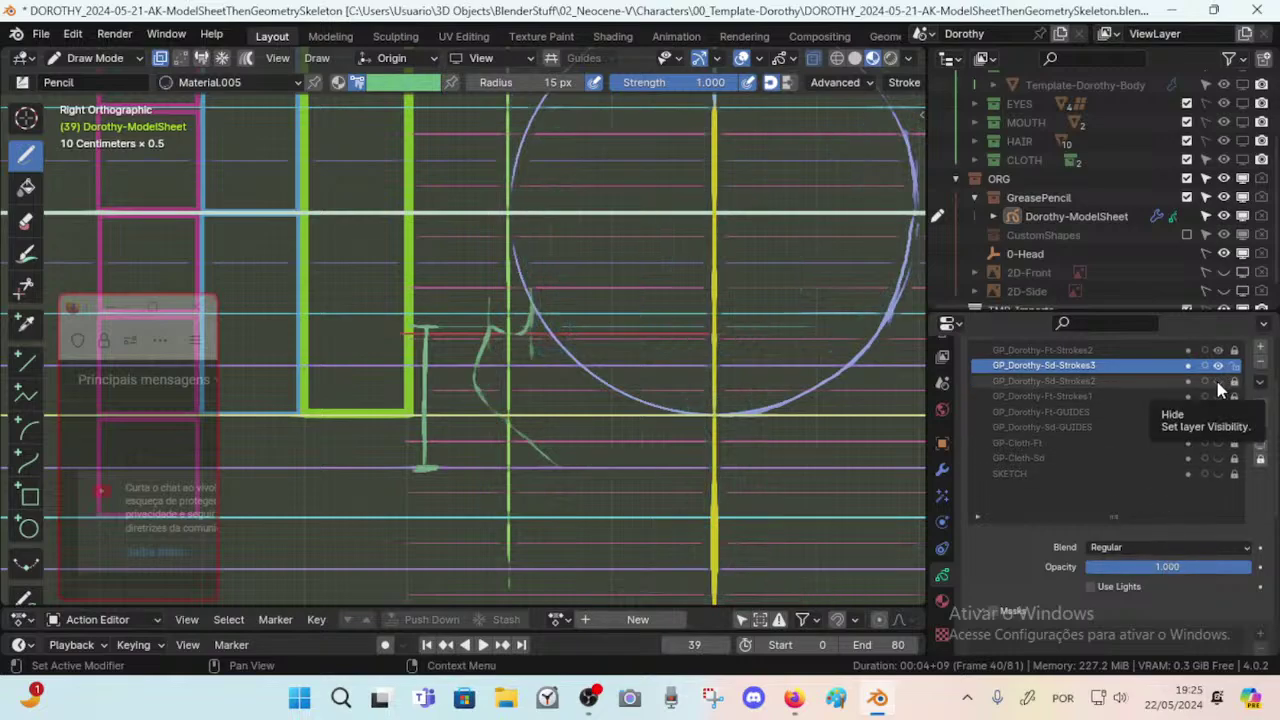
{"action": "left_click", "coordinate": [1218, 382]}
{"action": "left_click", "coordinate": [1218, 382]}
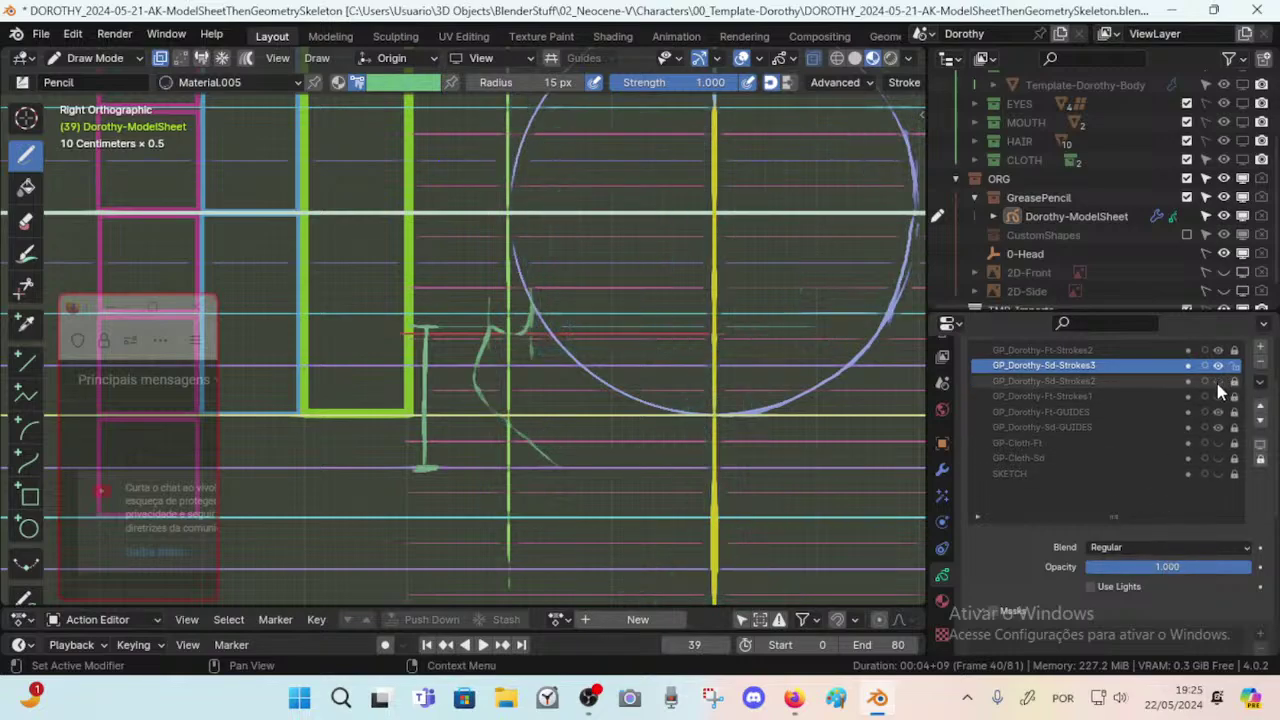
{"action": "left_click", "coordinate": [1218, 382]}
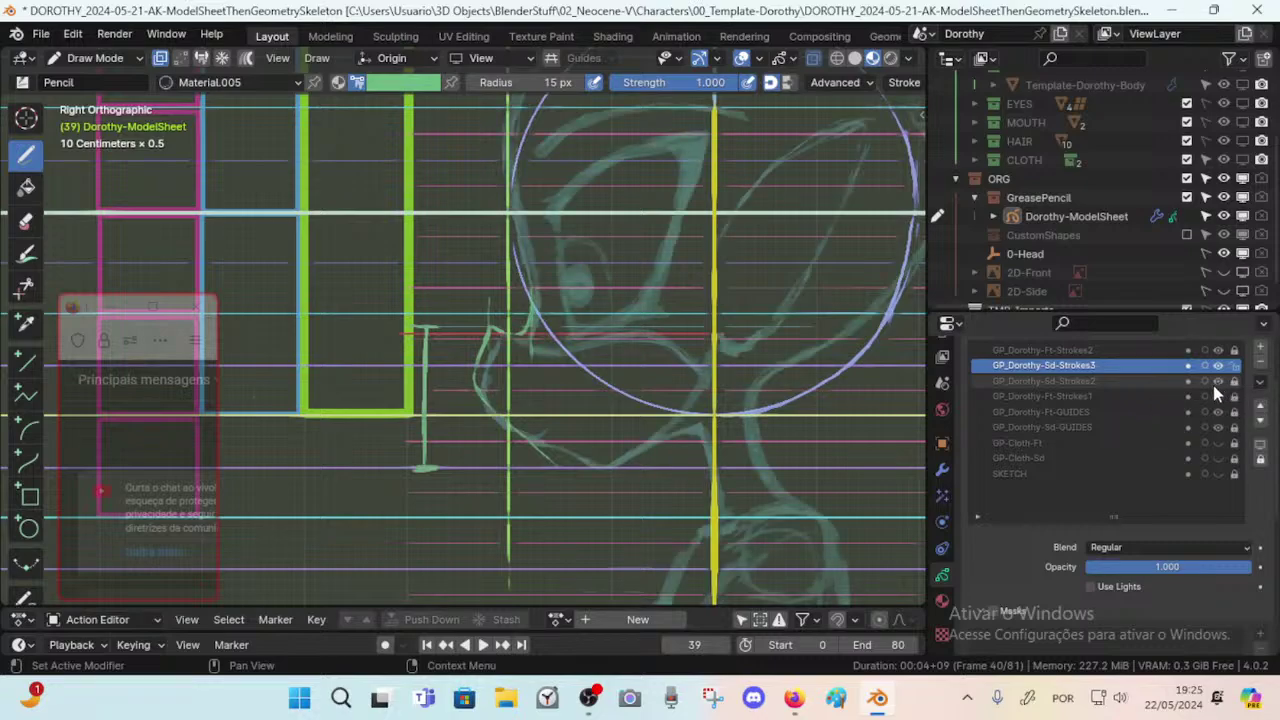
{"action": "key", "text": "ctrl+z"}
{"action": "key", "text": "ctrl+shift+z"}
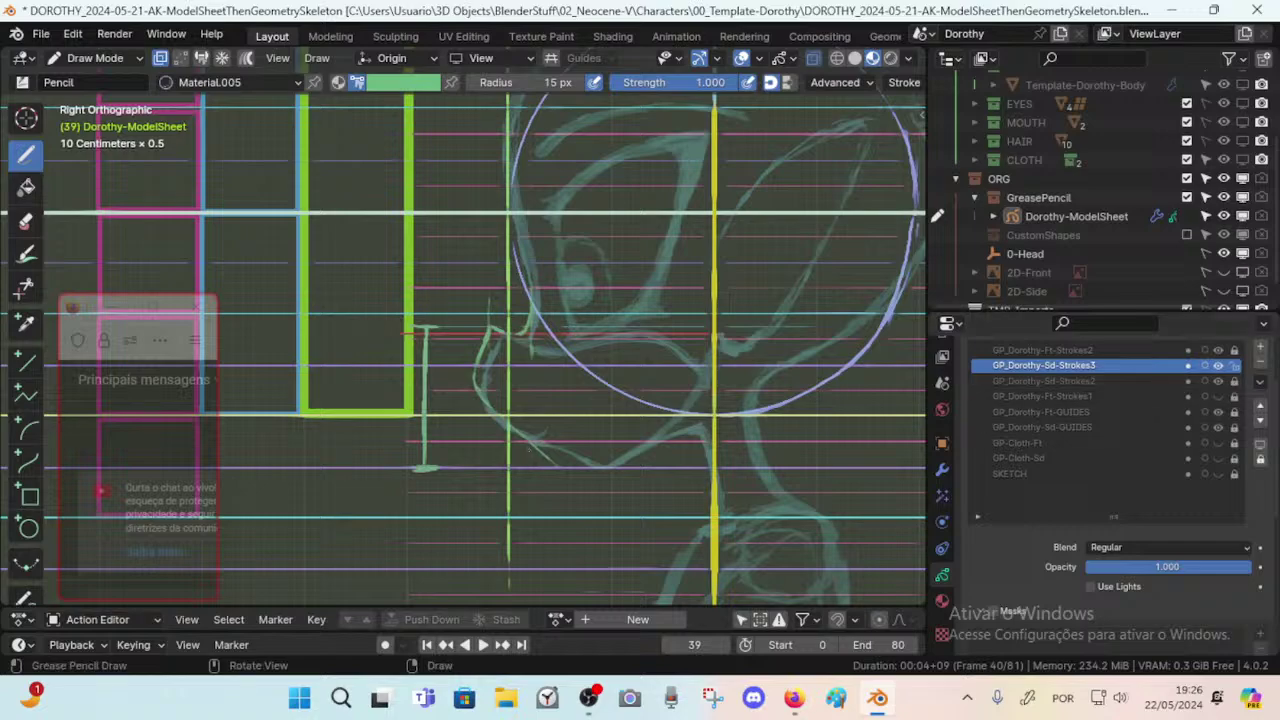
Erase the new jaw line from its chin end up to the front of the muzzle.
{"action": "key", "text": "shift+space"}
{"action": "left_click", "coordinate": [557, 457]}
{"action": "key", "text": "shift+space"}
{"action": "key", "text": "e"}
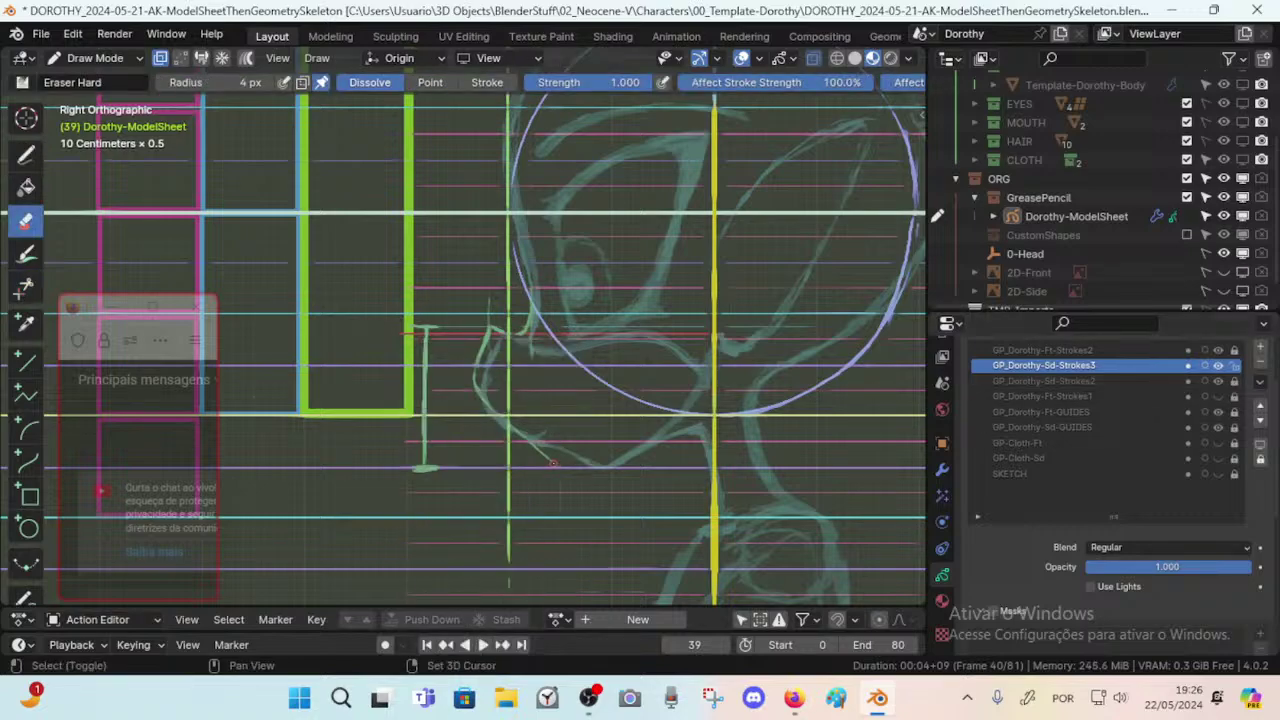
{"action": "key", "text": "shift+space"}
{"action": "left_click", "coordinate": [557, 457]}
{"action": "key", "text": "shift+space"}
{"action": "key", "text": "e"}
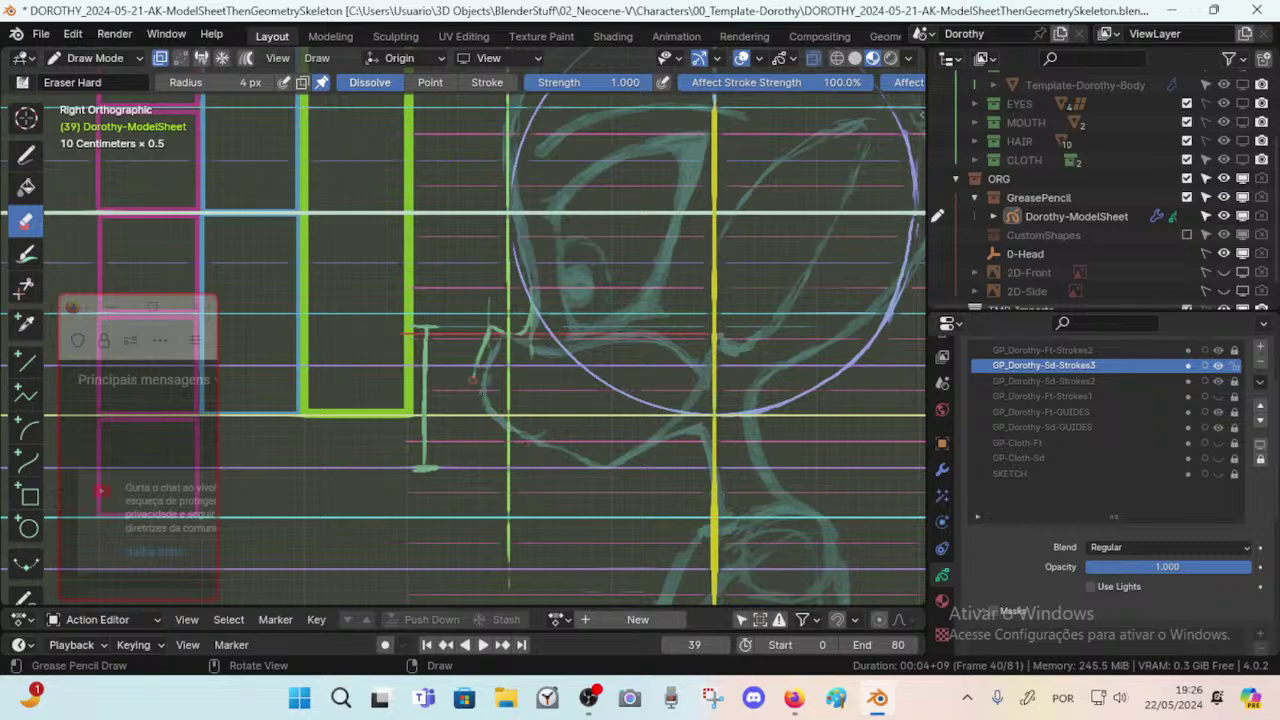
Redraw the rounded muzzle front and the jaw line sloping down toward the chin.
{"action": "key", "text": "shift+space"}
{"action": "left_click", "coordinate": [470, 357]}
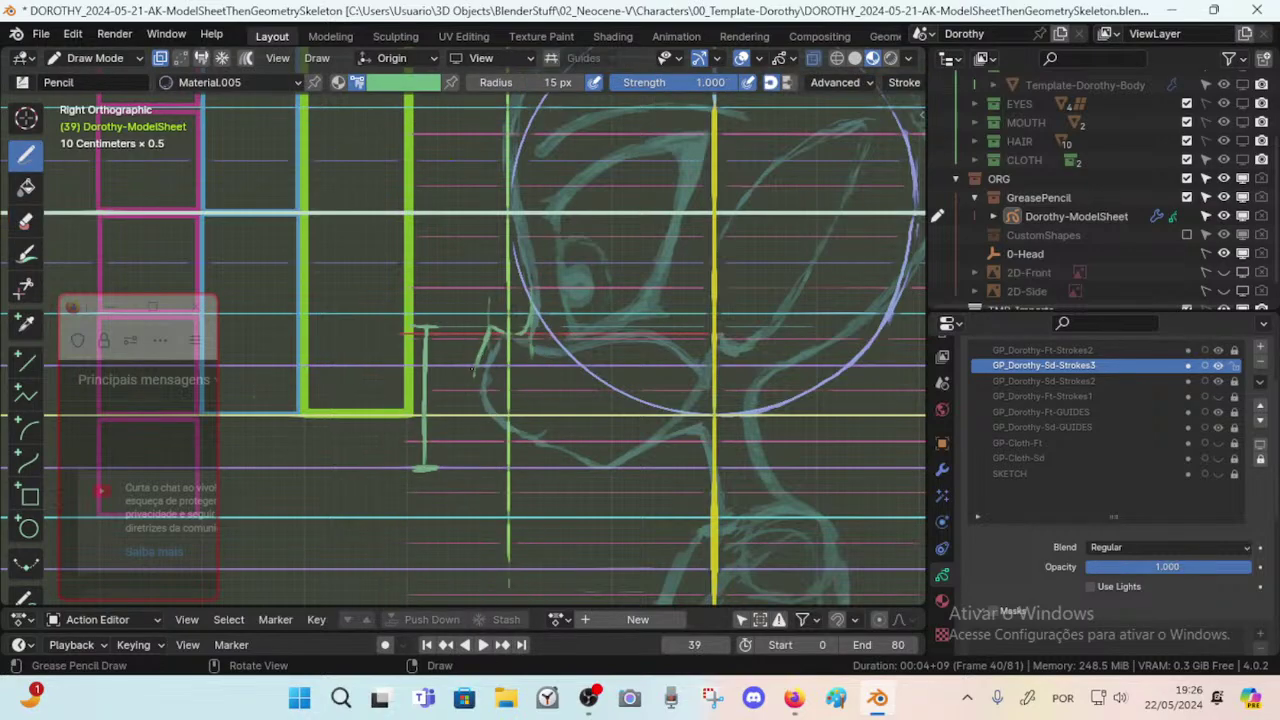
{"action": "left_click_drag", "start_coordinate": [475, 372], "coordinate": [473, 379]}
{"action": "left_click_drag", "start_coordinate": [480, 400], "coordinate": [560, 467]}
{"action": "key", "text": "ctrl+z"}
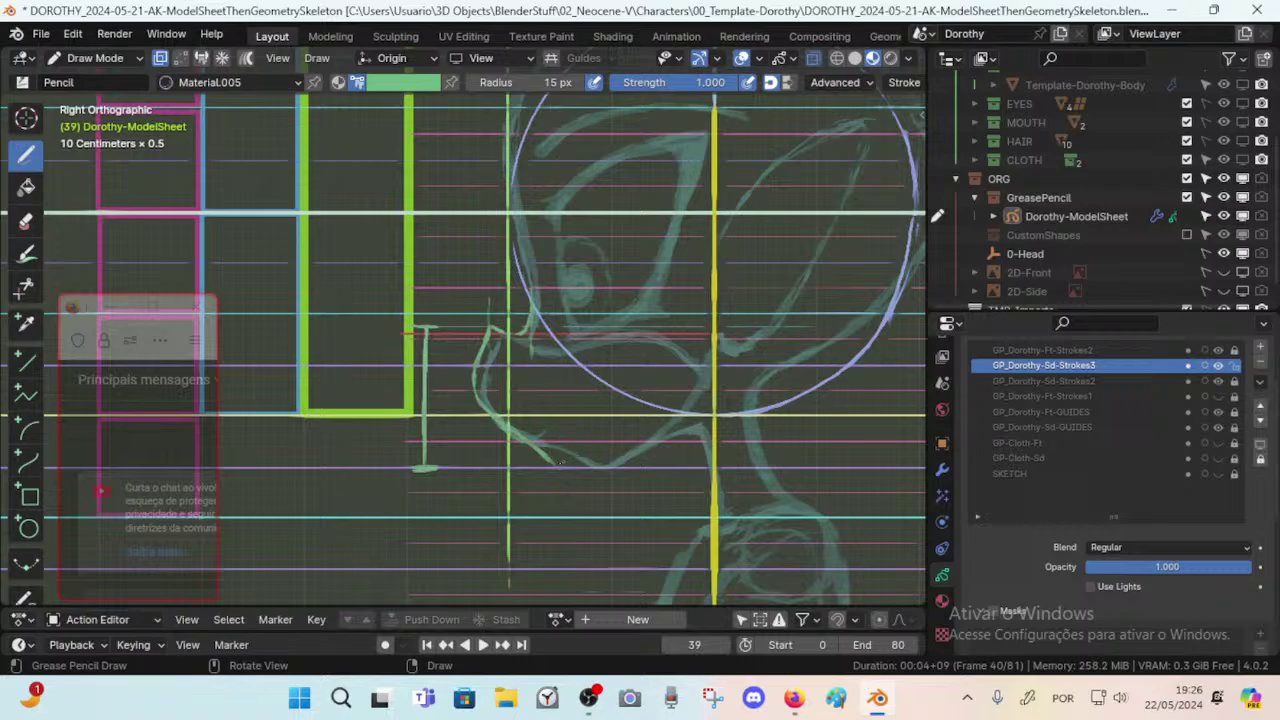
Erase the lower part of the redrawn jaw line between the chin and the vertical green guide.
{"action": "key", "text": "shift+space"}
{"action": "key", "text": "5"}
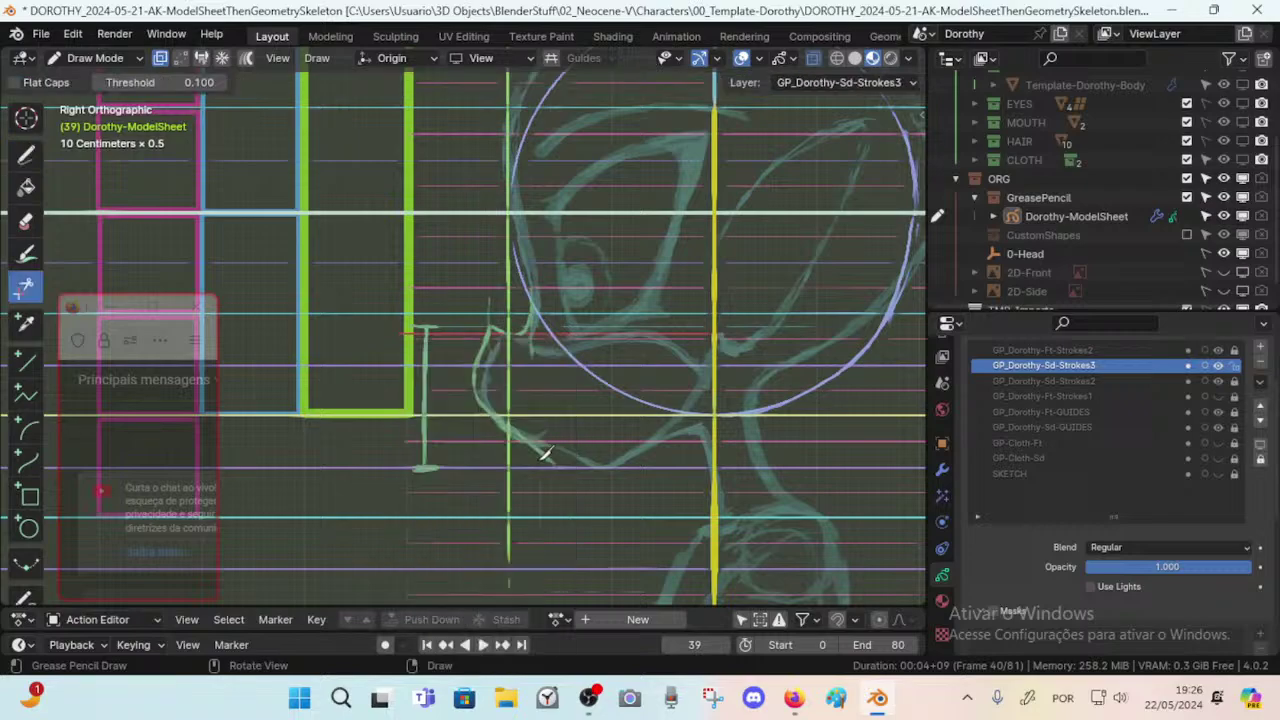
{"action": "key", "text": "shift+space"}
{"action": "key", "text": "3"}
{"action": "mouse_move", "coordinate": [545, 458]}
{"action": "left_mouse_down"}
{"action": "mouse_move", "coordinate": [497, 420]}
{"action": "mouse_move", "coordinate": [505, 428]}
{"action": "mouse_move", "coordinate": [498, 389]}
{"action": "left_mouse_up"}
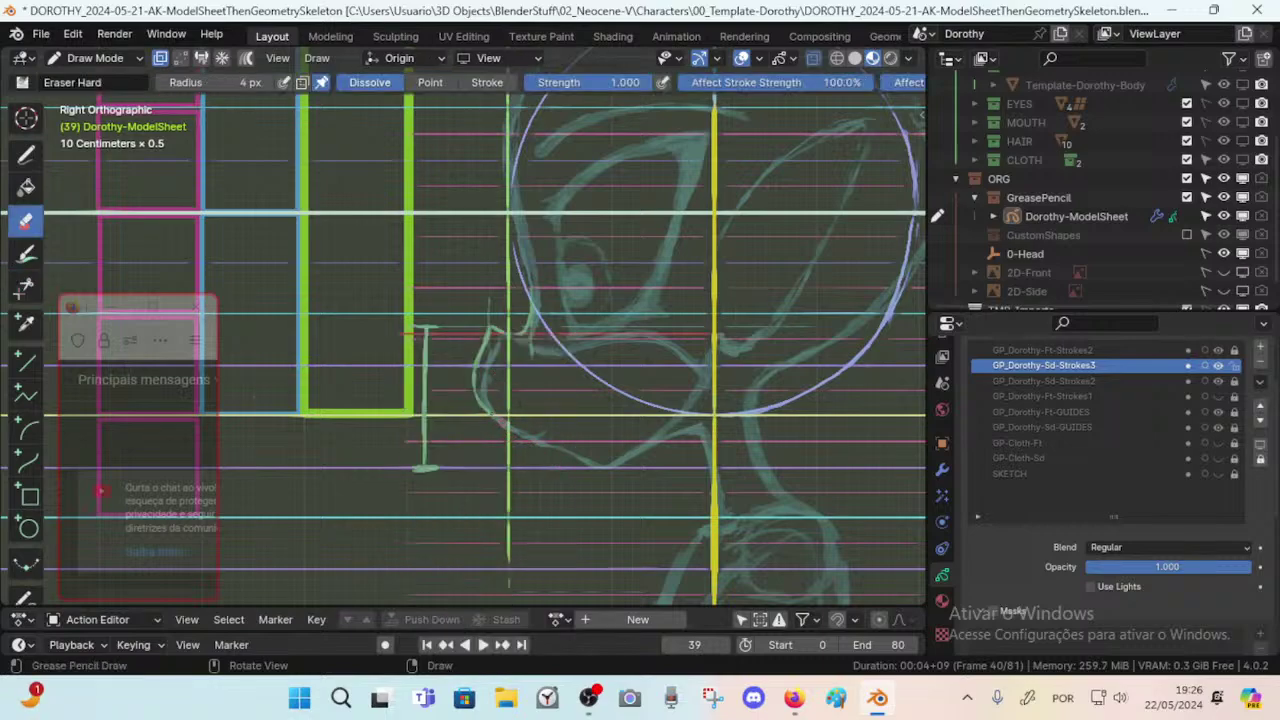
Redraw the lower jaw line from the muzzle front to the chin on the purple guide.
{"action": "key", "text": "shift+space"}
{"action": "key", "text": "4"}
{"action": "key", "text": "shift+space"}
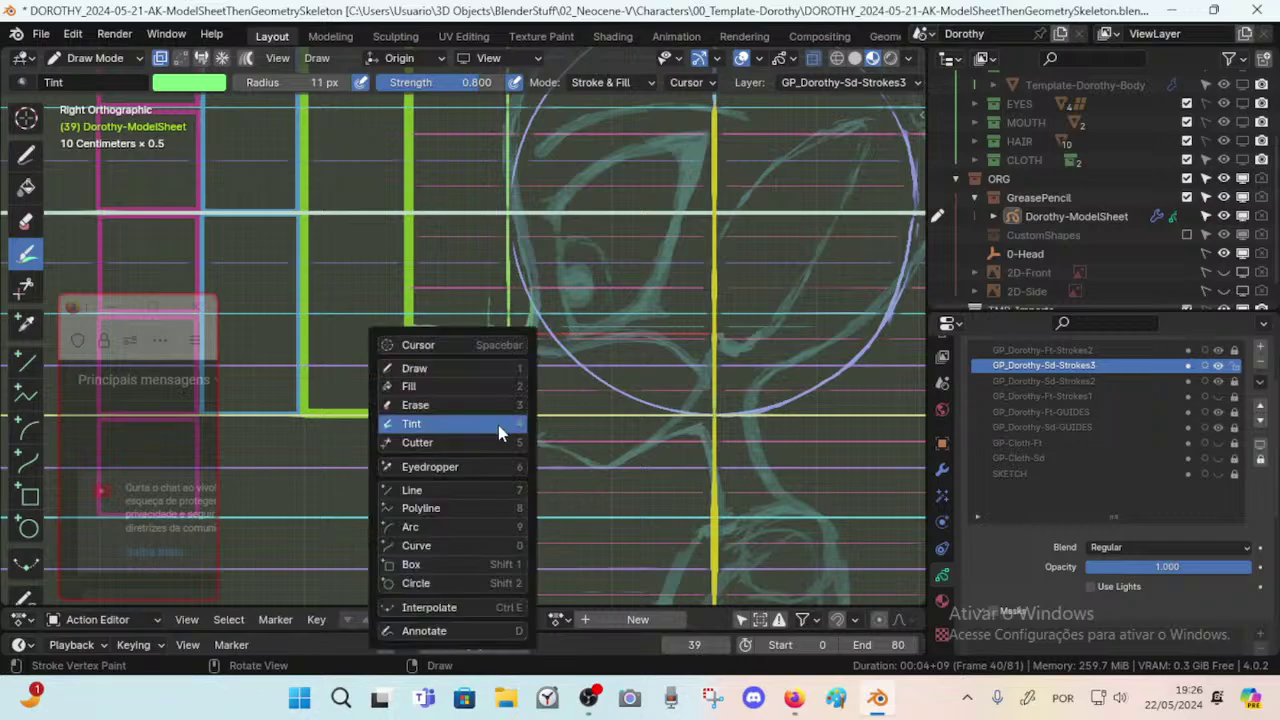
{"action": "key", "text": "1"}
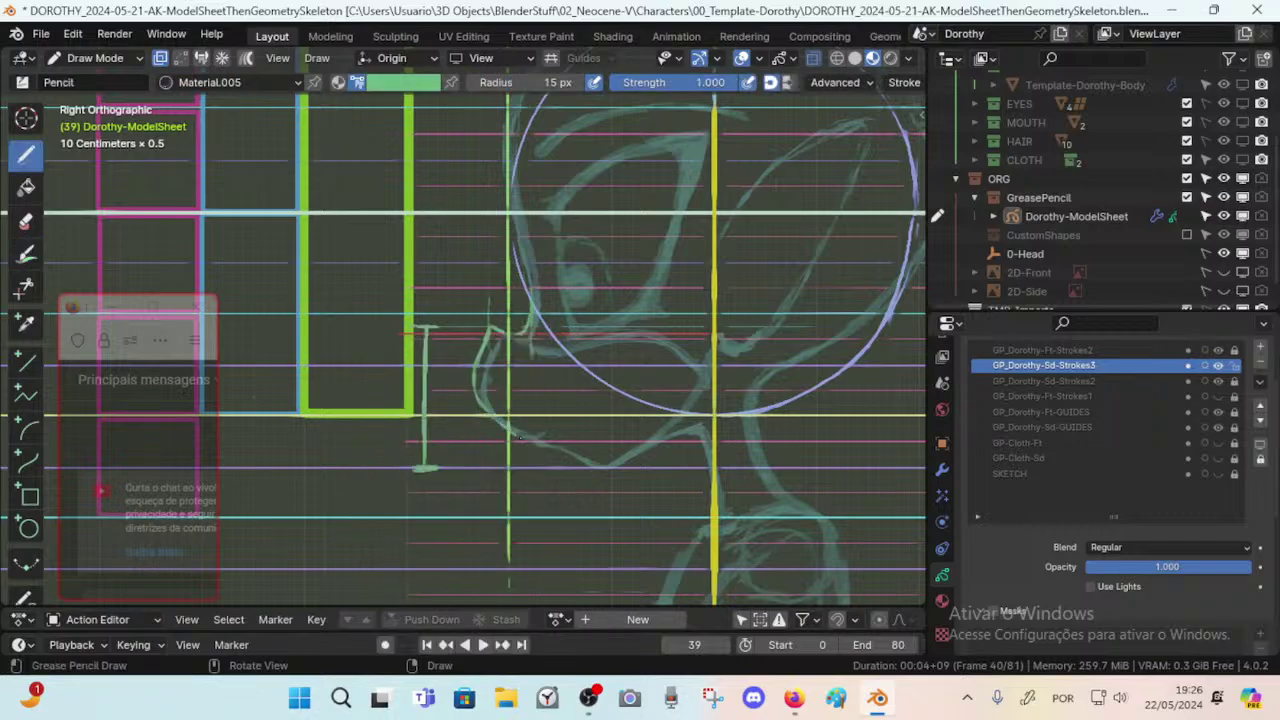
{"action": "left_click_drag", "start_coordinate": [478, 409], "coordinate": [570, 459]}
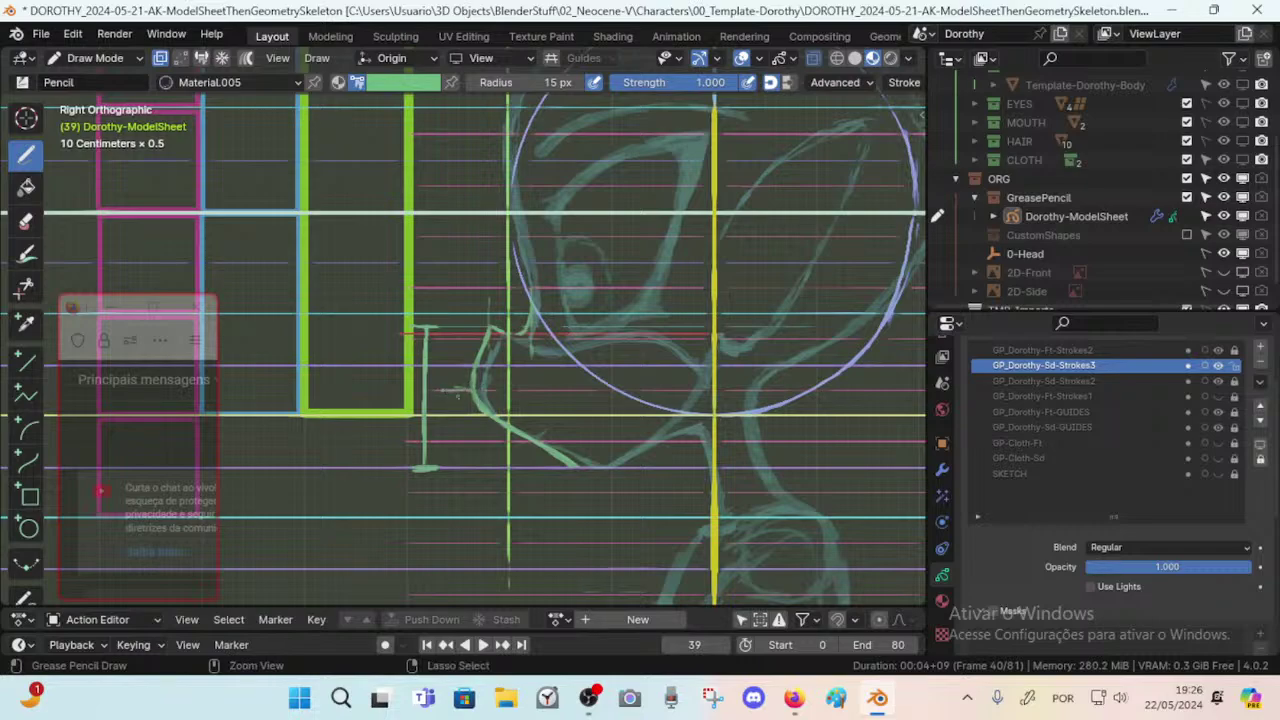
Mark the measuring bracket's midpoint with a horizontal line to the muzzle front and add small marks at the bracket's two ends.
{"action": "left_click_drag", "start_coordinate": [426, 391], "coordinate": [480, 386]}
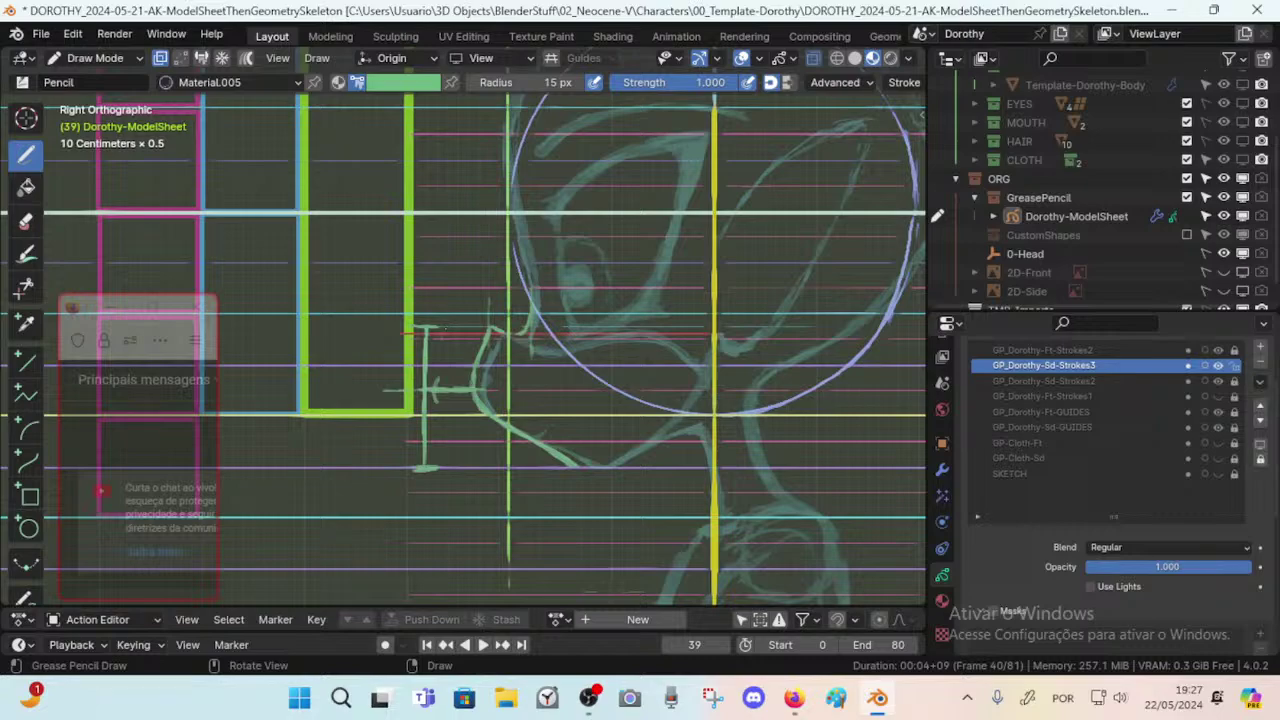
{"action": "mouse_move", "coordinate": [445, 327]}
{"action": "left_mouse_down"}
{"action": "mouse_move", "coordinate": [443, 341]}
{"action": "mouse_move", "coordinate": [460, 328]}
{"action": "mouse_move", "coordinate": [439, 341]}
{"action": "left_mouse_up"}
{"action": "left_click_drag", "start_coordinate": [440, 460], "coordinate": [473, 459]}
Draw the underside of the jaw from the chin back to the throat, undoing and redrawing strokes until it fits the sketch.
{"action": "left_click_drag", "start_coordinate": [590, 464], "coordinate": [688, 428]}
{"action": "mouse_move", "coordinate": [612, 456]}
{"action": "left_mouse_down"}
{"action": "mouse_move", "coordinate": [640, 445]}
{"action": "mouse_move", "coordinate": [600, 463]}
{"action": "mouse_move", "coordinate": [696, 434]}
{"action": "left_mouse_up"}
{"action": "key", "text": "ctrl+z"}
{"action": "key", "text": "ctrl+z"}
{"action": "key", "text": "ctrl+z"}
{"action": "key", "text": "ctrl+z"}
{"action": "left_click_drag", "start_coordinate": [596, 464], "coordinate": [689, 437]}
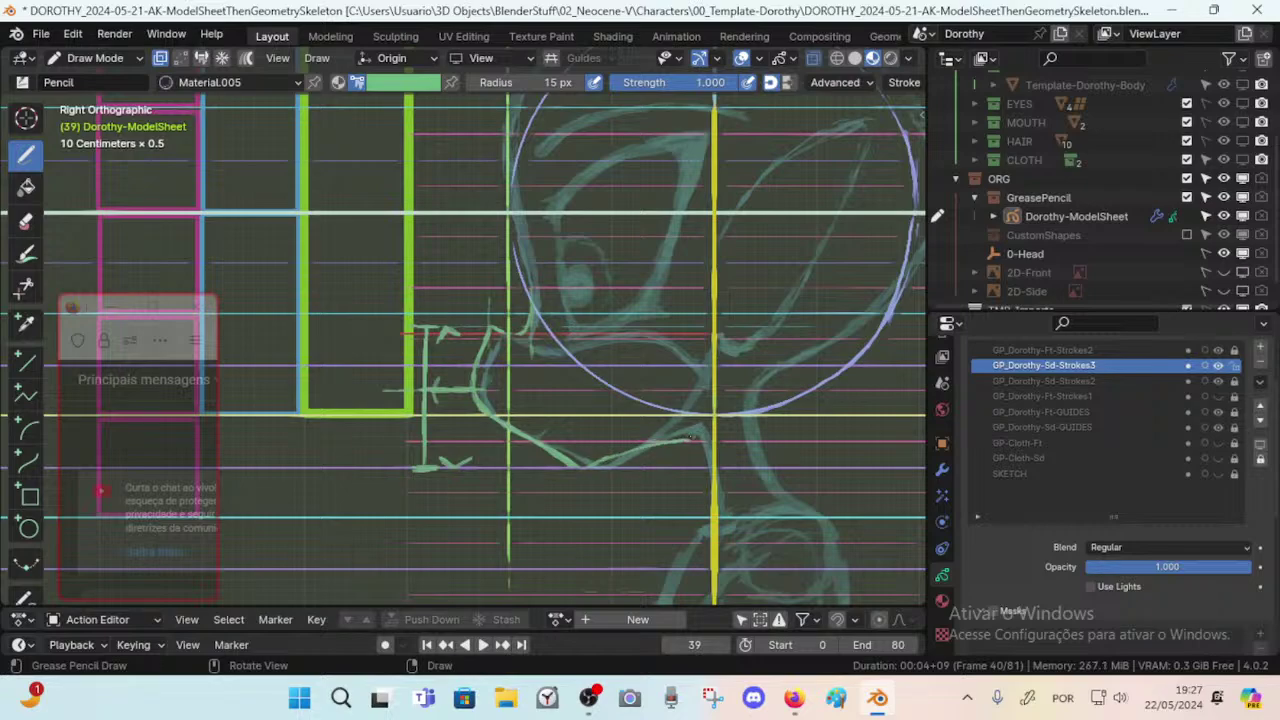
{"action": "key", "text": "ctrl+z"}
{"action": "left_click_drag", "start_coordinate": [600, 464], "coordinate": [690, 436]}
{"action": "key", "text": "ctrl+z"}
{"action": "key", "text": "ctrl+z"}
{"action": "mouse_move", "coordinate": [600, 464]}
{"action": "left_mouse_down"}
{"action": "mouse_move", "coordinate": [692, 434]}
{"action": "mouse_move", "coordinate": [710, 504]}
{"action": "left_mouse_up"}
{"action": "key", "text": "ctrl+z"}
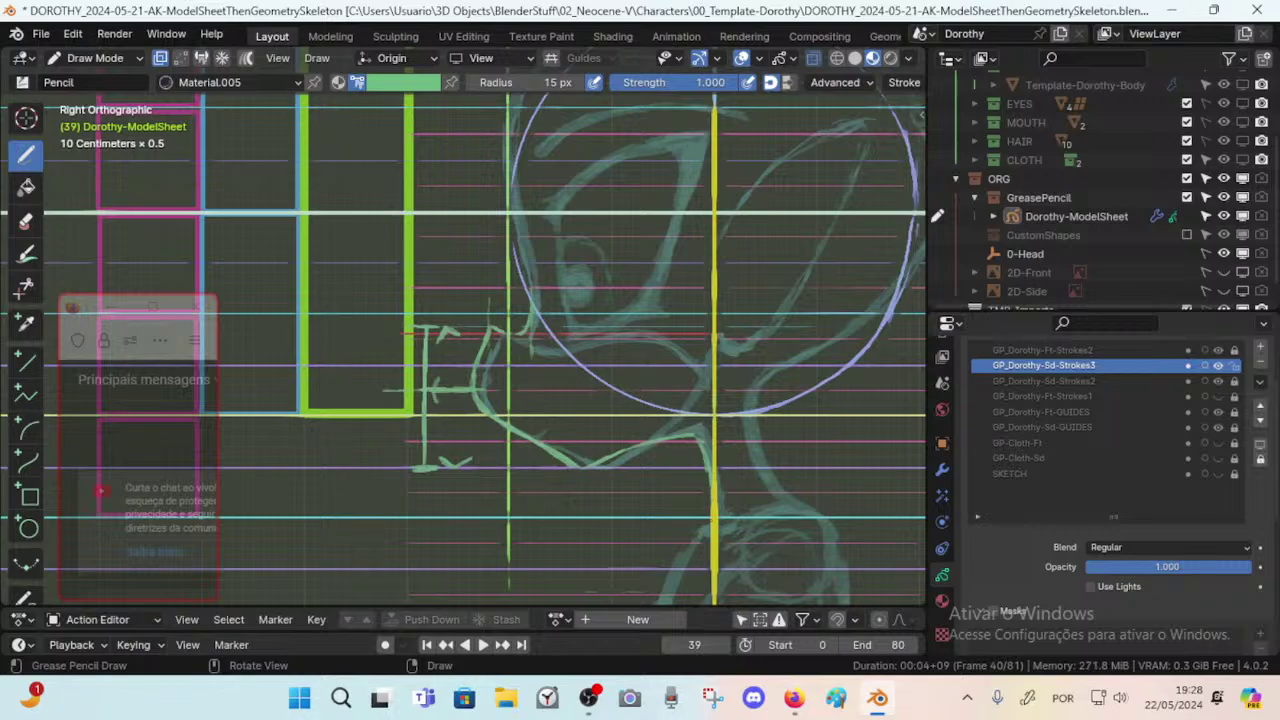
Draw the front of the neck from the throat down along the vertical yellow guide.
{"action": "left_click_drag", "start_coordinate": [695, 440], "coordinate": [709, 518]}
{"action": "left_click_drag", "start_coordinate": [707, 466], "coordinate": [697, 438]}
{"action": "mouse_move", "coordinate": [725, 418]}
{"action": "middle_mouse_down", "text": "ctrl"}
{"action": "mouse_move", "coordinate": [730, 516]}
{"action": "mouse_move", "coordinate": [733, 430]}
{"action": "middle_mouse_up", "text": "ctrl"}
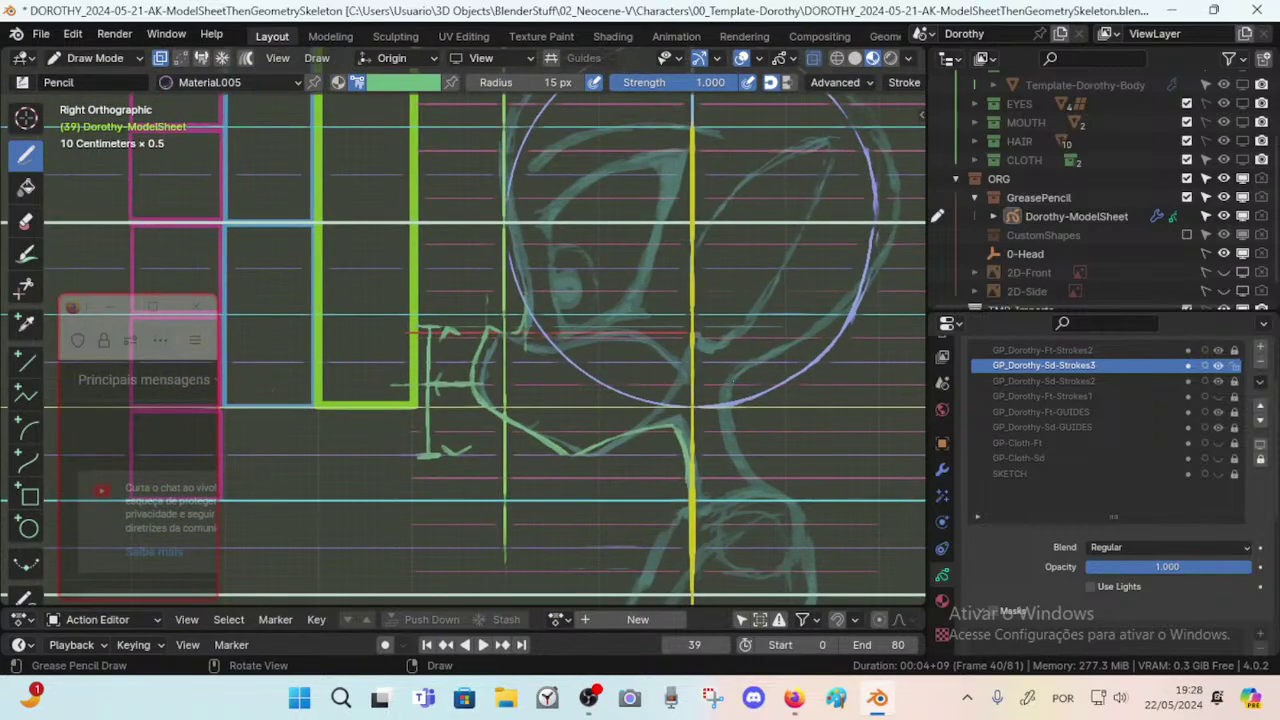
Draw the back of the neck below the head circle, undoing failed strokes, and save the file.
{"action": "mouse_move", "coordinate": [729, 388]}
{"action": "left_mouse_down"}
{"action": "mouse_move", "coordinate": [754, 474]}
{"action": "mouse_move", "coordinate": [730, 368]}
{"action": "left_mouse_up"}
{"action": "key", "text": "ctrl+z"}
{"action": "key", "text": "ctrl+z"}
{"action": "key", "text": "ctrl+z"}
{"action": "middle_click_drag", "start_coordinate": [741, 386], "coordinate": [746, 420], "text": "shift"}
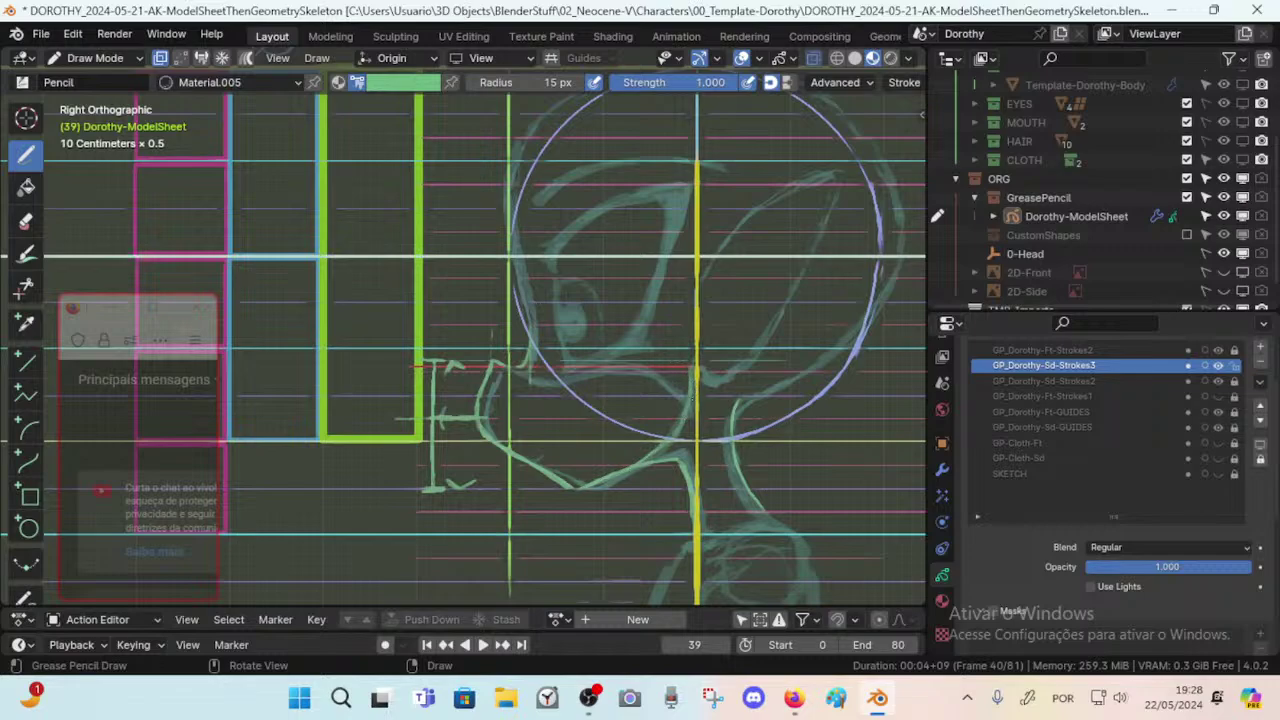
{"action": "key", "text": "ctrl+s"}
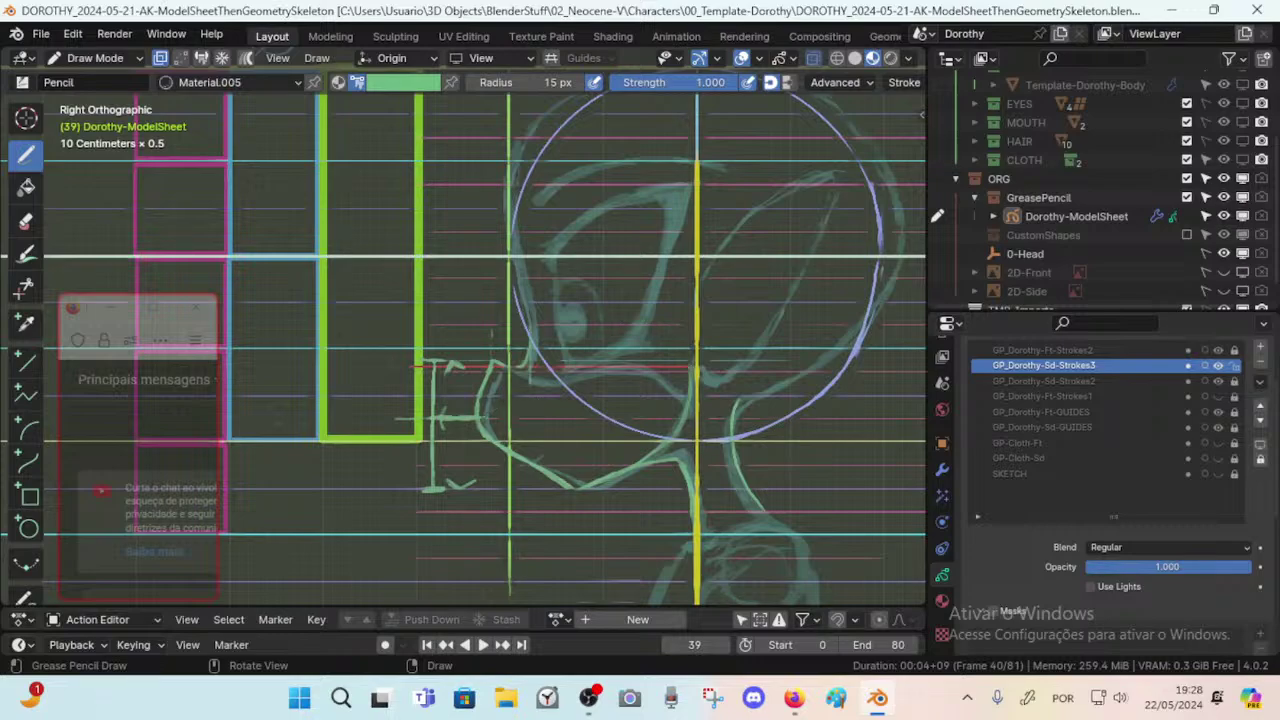
Draw the muzzle's upper and rear cheek contour, with a horizontal mark where it nears the yellow guide.
{"action": "left_click_drag", "start_coordinate": [480, 418], "coordinate": [493, 417]}
{"action": "left_click", "coordinate": [573, 411]}
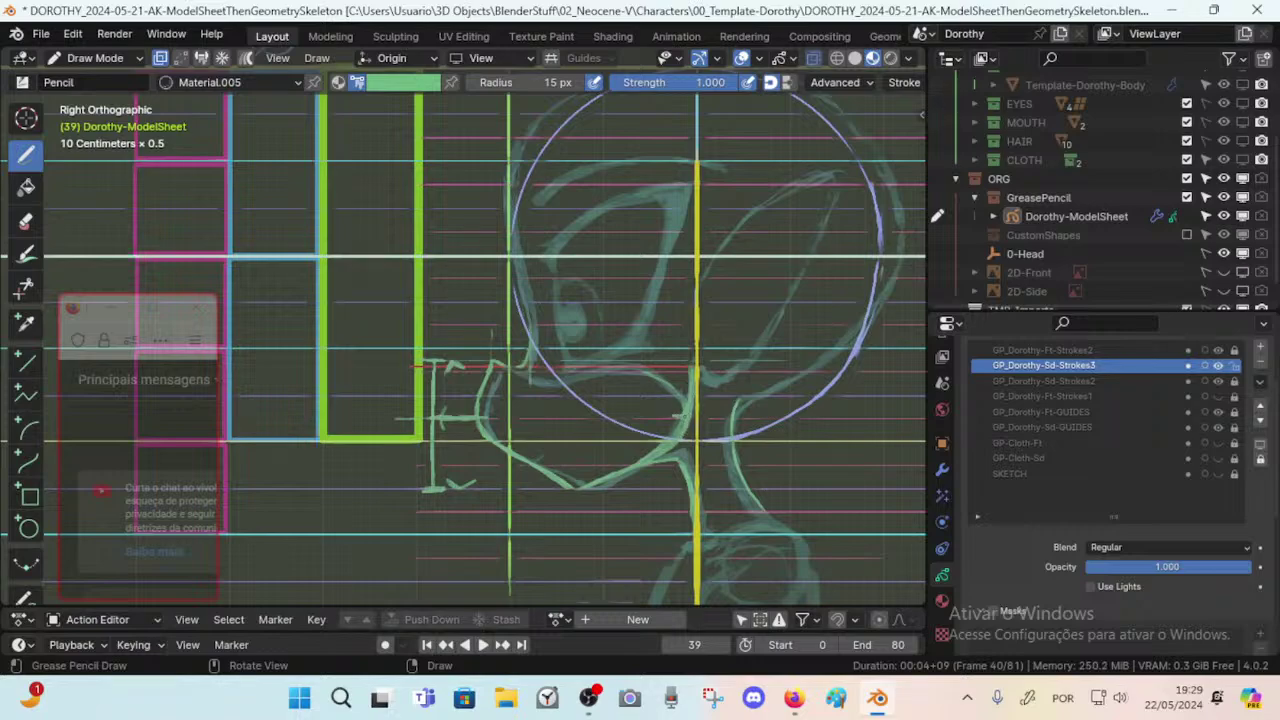
{"action": "mouse_move", "coordinate": [684, 416]}
{"action": "left_mouse_down"}
{"action": "mouse_move", "coordinate": [664, 419]}
{"action": "mouse_move", "coordinate": [709, 417]}
{"action": "mouse_move", "coordinate": [656, 418]}
{"action": "left_mouse_up"}
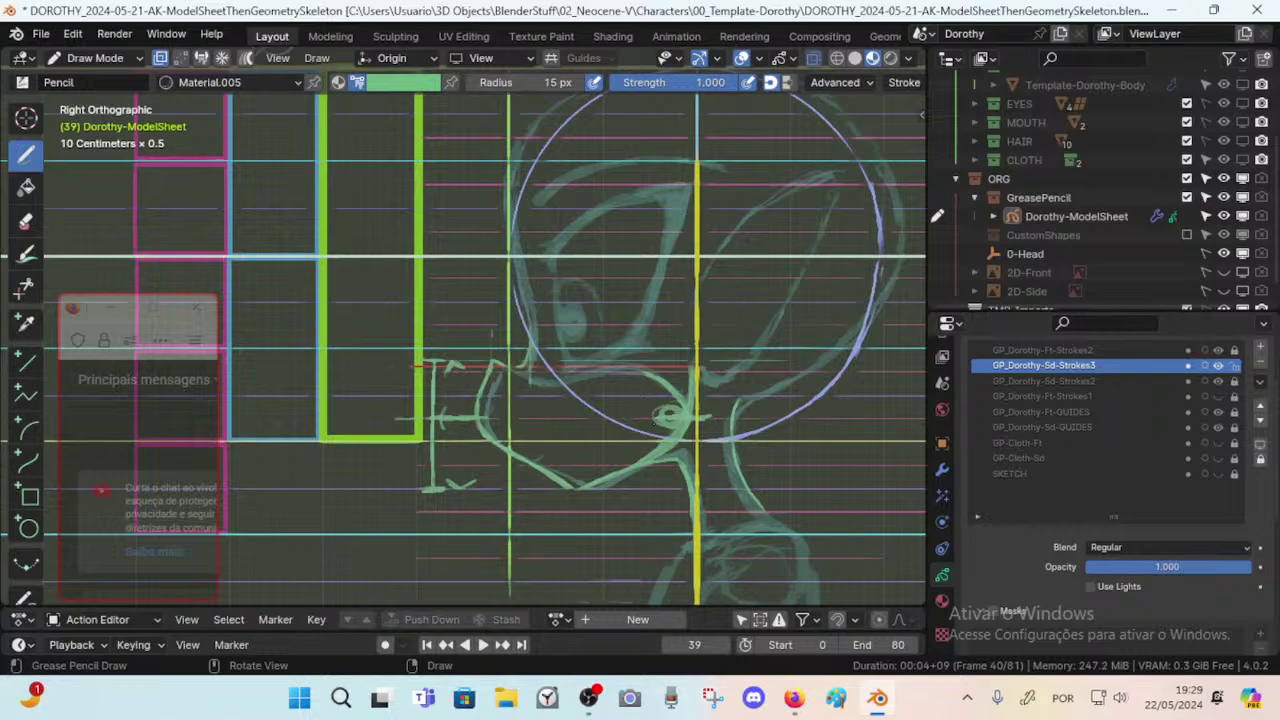
Undo the small circle inside the rear of the muzzle and draw a larger one around the cheek mark.
{"action": "left_click_drag", "start_coordinate": [656, 422], "coordinate": [668, 408]}
{"action": "key", "text": "ctrl+z"}
{"action": "key", "text": "ctrl+z"}
{"action": "mouse_move", "coordinate": [668, 400]}
{"action": "left_mouse_down"}
{"action": "mouse_move", "coordinate": [648, 418]}
{"action": "mouse_move", "coordinate": [662, 430]}
{"action": "mouse_move", "coordinate": [634, 419]}
{"action": "mouse_move", "coordinate": [659, 438]}
{"action": "left_mouse_up"}
{"action": "key", "text": "ctrl+z"}
{"action": "left_click_drag", "start_coordinate": [648, 389], "coordinate": [646, 434]}
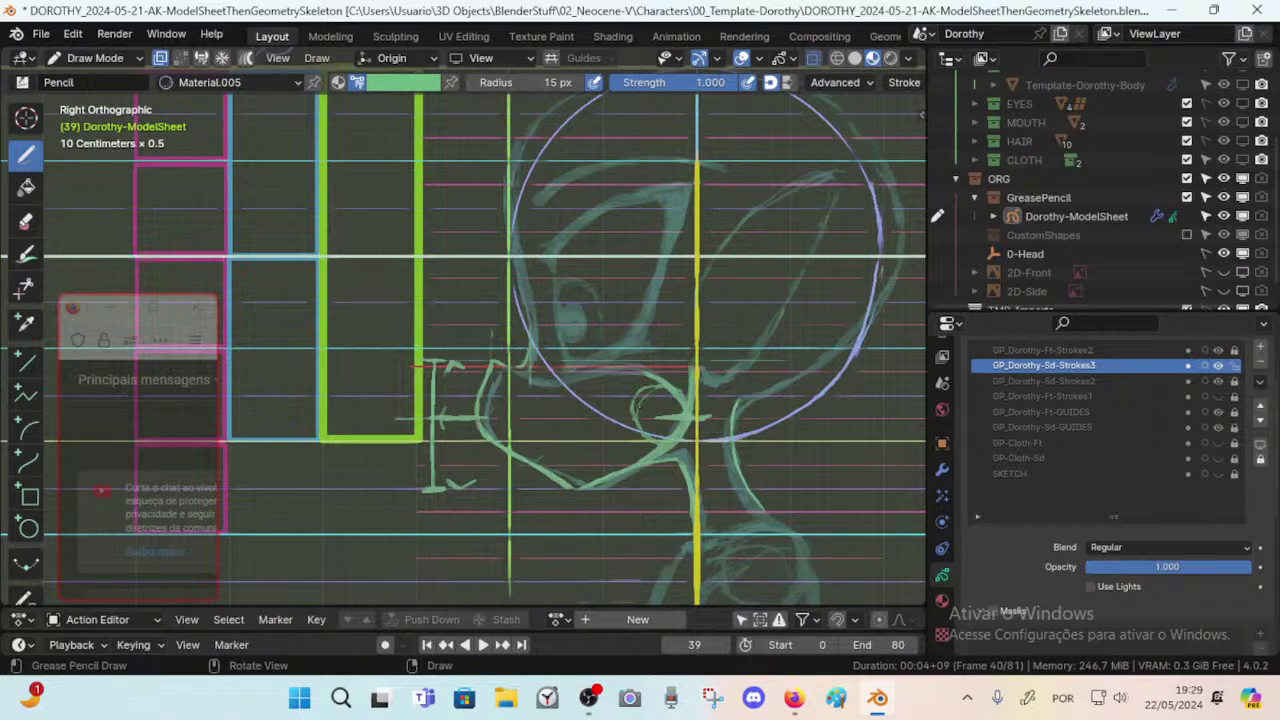
Undo the circle drawn around the cheek mark at the rear of the muzzle.
{"action": "key", "text": "ctrl+z"}
{"action": "scroll", "coordinate": [487, 350], "scroll_direction": "up", "scroll_amount": 2}
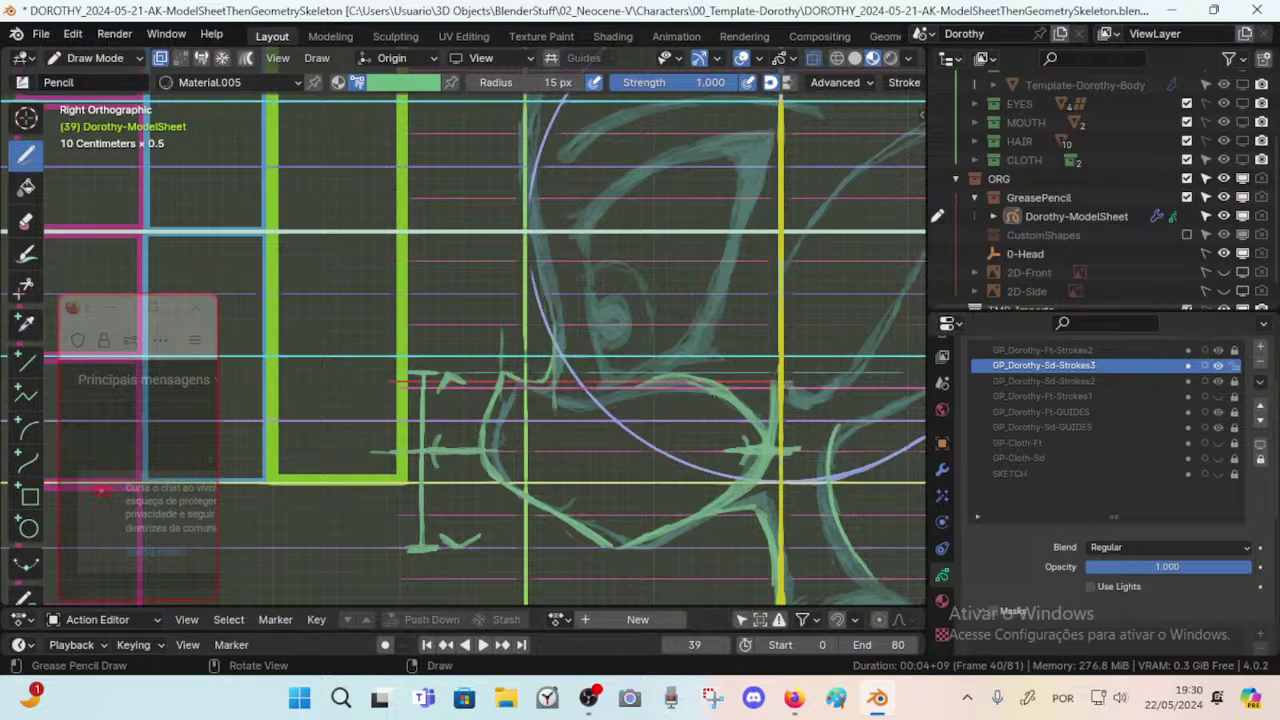
{"action": "key", "text": "shift+space"}
{"action": "key", "text": "2"}
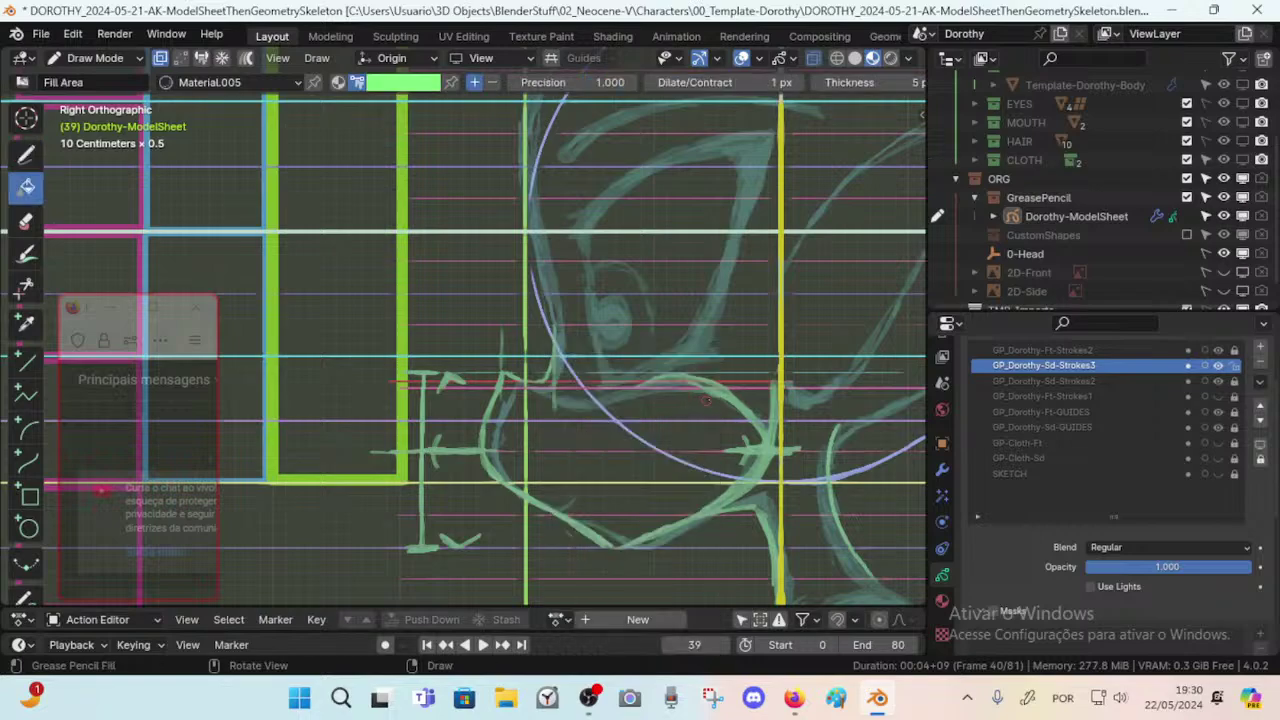
{"action": "key", "text": "shift+space"}
{"action": "key", "text": "3"}
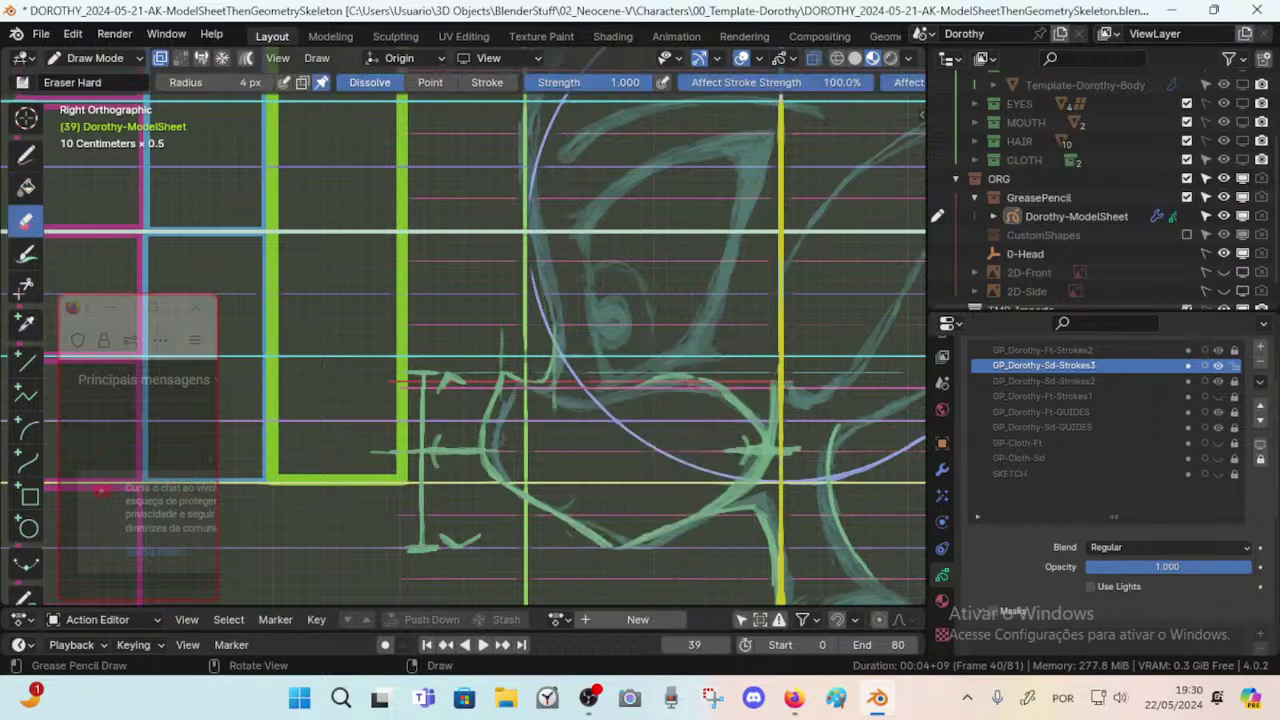
{"action": "key", "text": "shift+space"}
{"action": "key", "text": "1"}
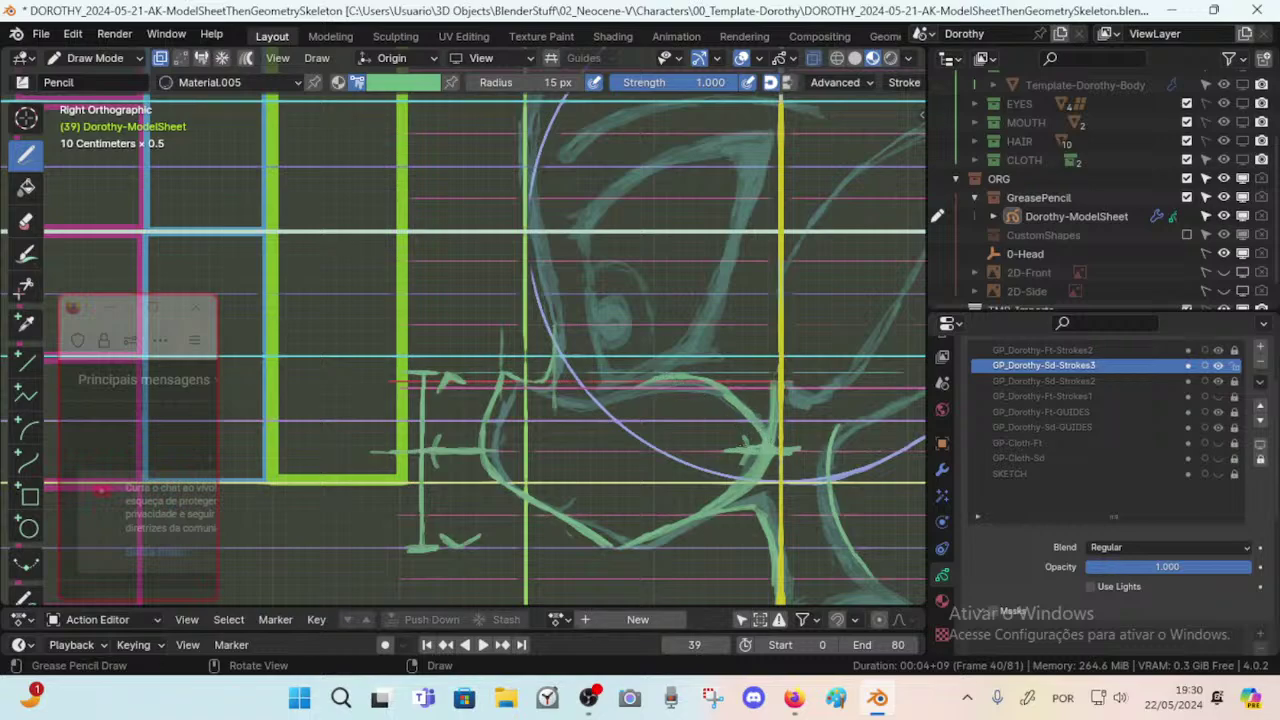
Try side-view cheek strokes running from the jaw up past the vertical yellow guide, and undo them.
{"action": "mouse_move", "coordinate": [684, 492]}
{"action": "left_mouse_down"}
{"action": "mouse_move", "coordinate": [773, 374]}
{"action": "mouse_move", "coordinate": [775, 400]}
{"action": "left_mouse_up"}
{"action": "key", "text": "ctrl+z"}
{"action": "key", "text": "ctrl+z"}
{"action": "mouse_move", "coordinate": [670, 370]}
{"action": "left_mouse_down"}
{"action": "mouse_move", "coordinate": [830, 348]}
{"action": "mouse_move", "coordinate": [785, 410]}
{"action": "left_mouse_up"}
{"action": "left_click_drag", "start_coordinate": [750, 455], "coordinate": [658, 514]}
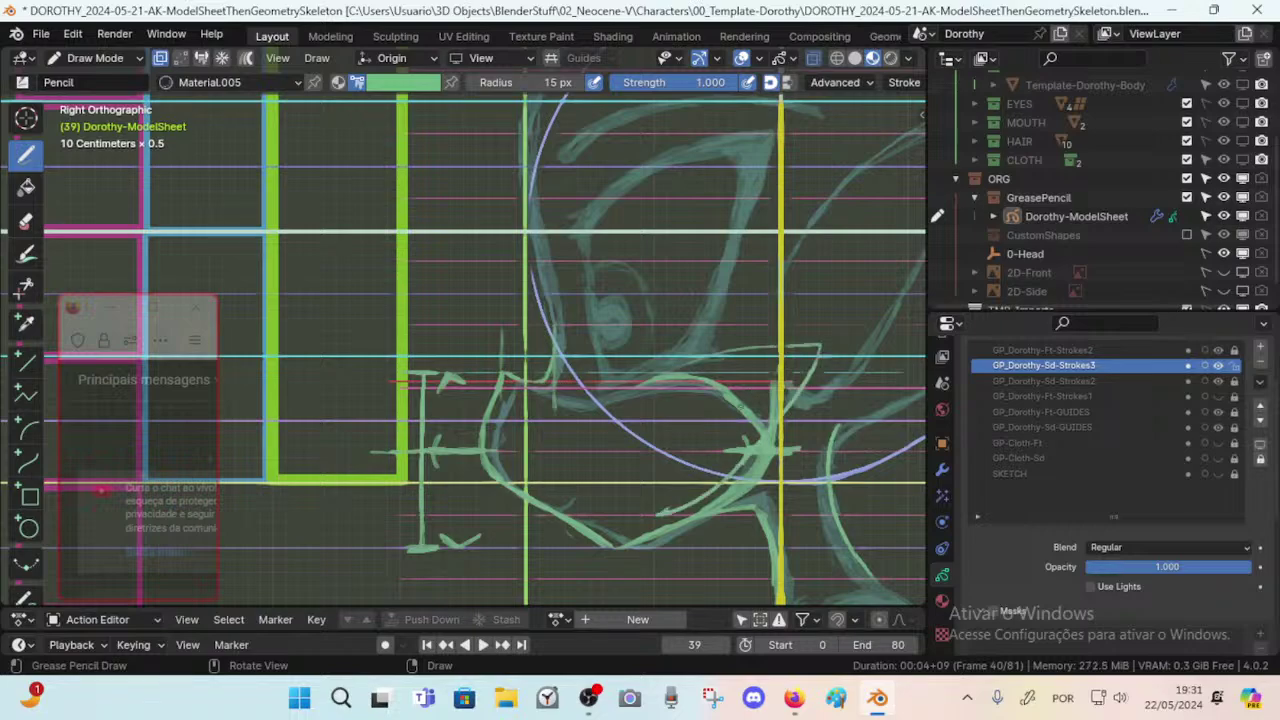
{"action": "key", "text": "ctrl+z"}
{"action": "key", "text": "ctrl+z"}
In front view, try a cheek stroke from the ear's lower tip toward the chin, and undo it.
{"action": "key", "text": "KP_1"}
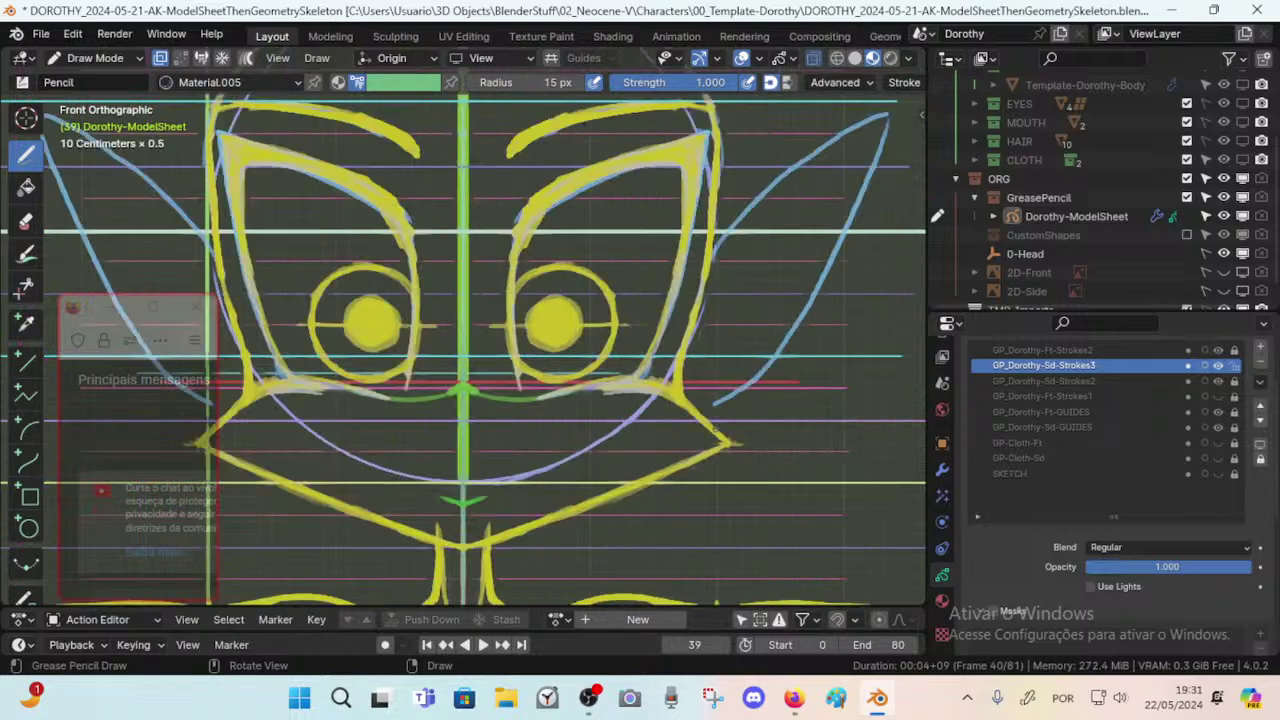
{"action": "left_click_drag", "start_coordinate": [660, 391], "coordinate": [747, 403]}
{"action": "key", "text": "ctrl+z"}
{"action": "mouse_move", "coordinate": [709, 392]}
{"action": "left_mouse_down"}
{"action": "mouse_move", "coordinate": [606, 480]}
{"action": "mouse_move", "coordinate": [413, 546]}
{"action": "left_mouse_up"}
{"action": "key", "text": "ctrl+z"}
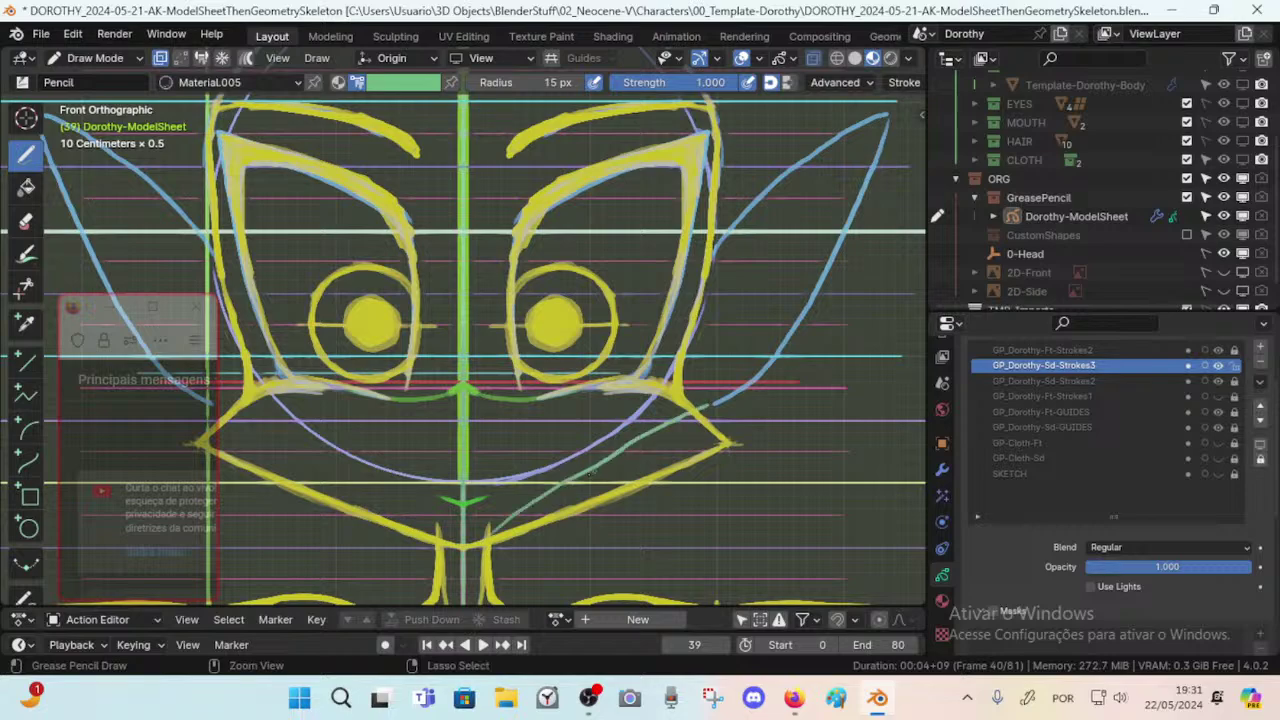
Try several alternative front-view jaw lines from the chin up to the outer cheek tip, undoing each one.
{"action": "left_click_drag", "start_coordinate": [474, 556], "coordinate": [797, 451]}
{"action": "key", "text": "ctrl+z"}
{"action": "left_click_drag", "start_coordinate": [490, 540], "coordinate": [762, 459]}
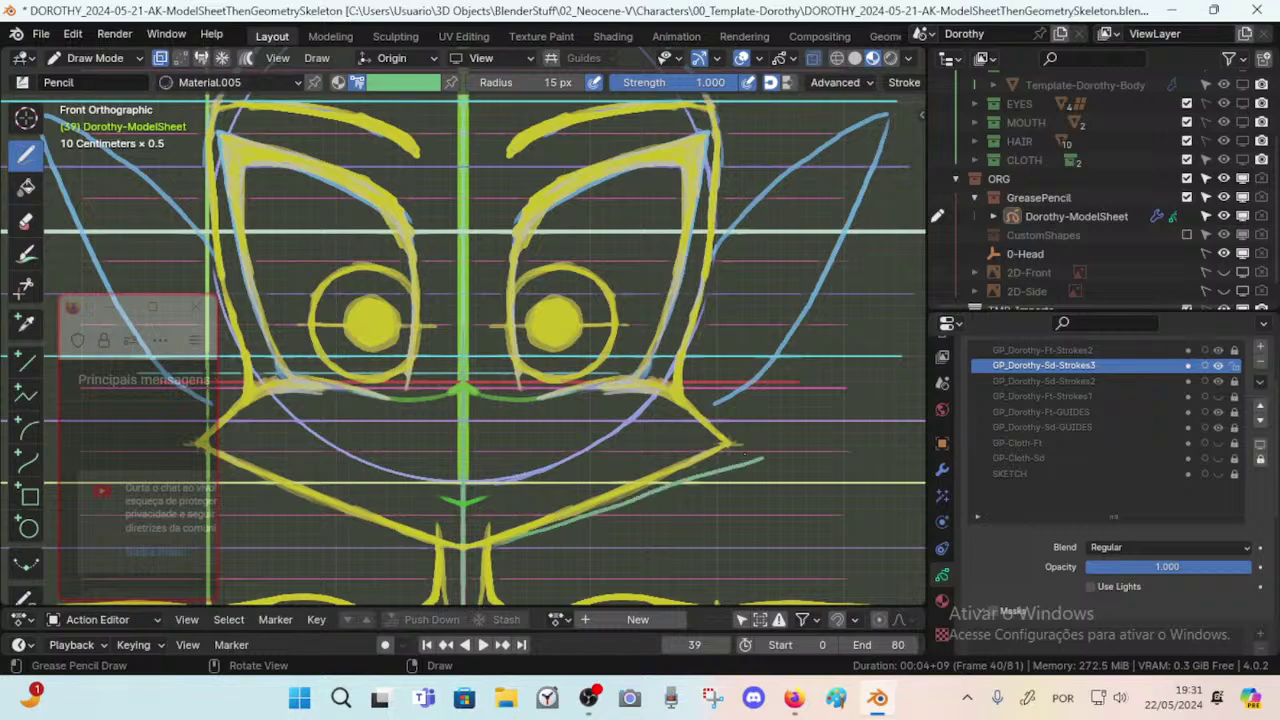
{"action": "key", "text": "ctrl+z"}
{"action": "left_click_drag", "start_coordinate": [492, 537], "coordinate": [742, 427]}
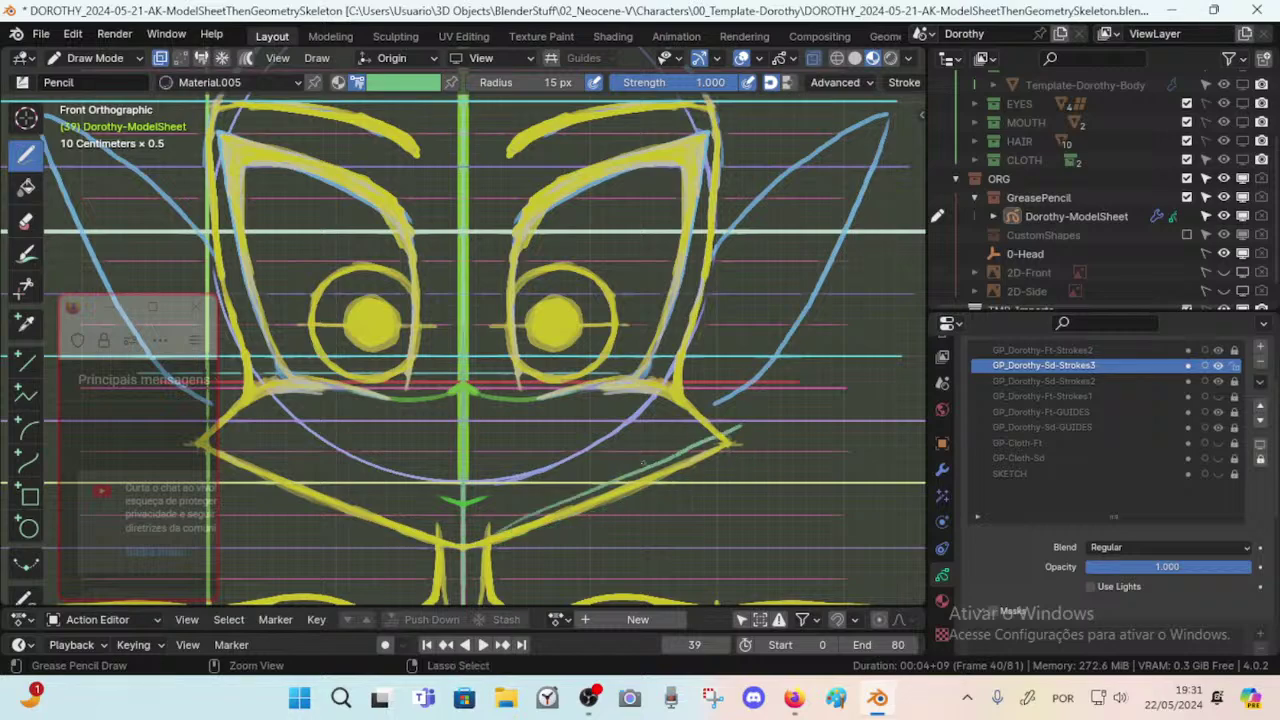
{"action": "key", "text": "ctrl+z"}
{"action": "left_click_drag", "start_coordinate": [484, 542], "coordinate": [740, 431]}
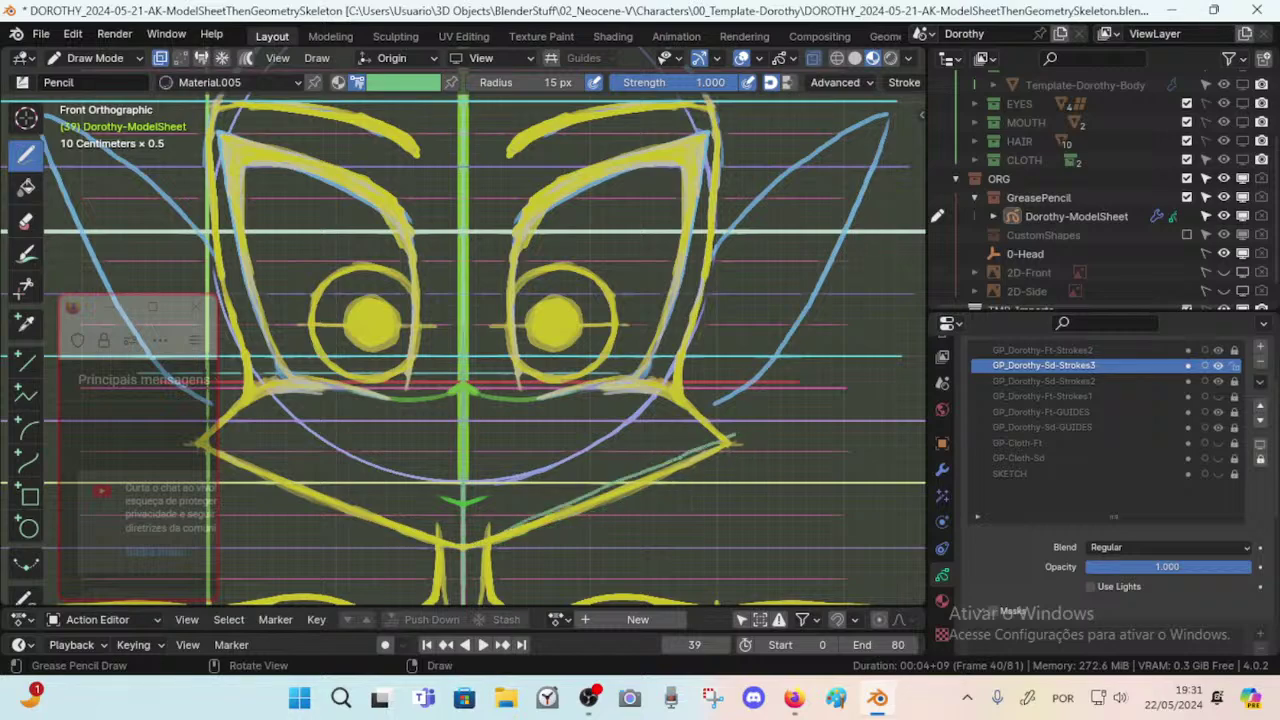
{"action": "key", "text": "ctrl+z"}
{"action": "left_click_drag", "start_coordinate": [486, 544], "coordinate": [750, 428]}
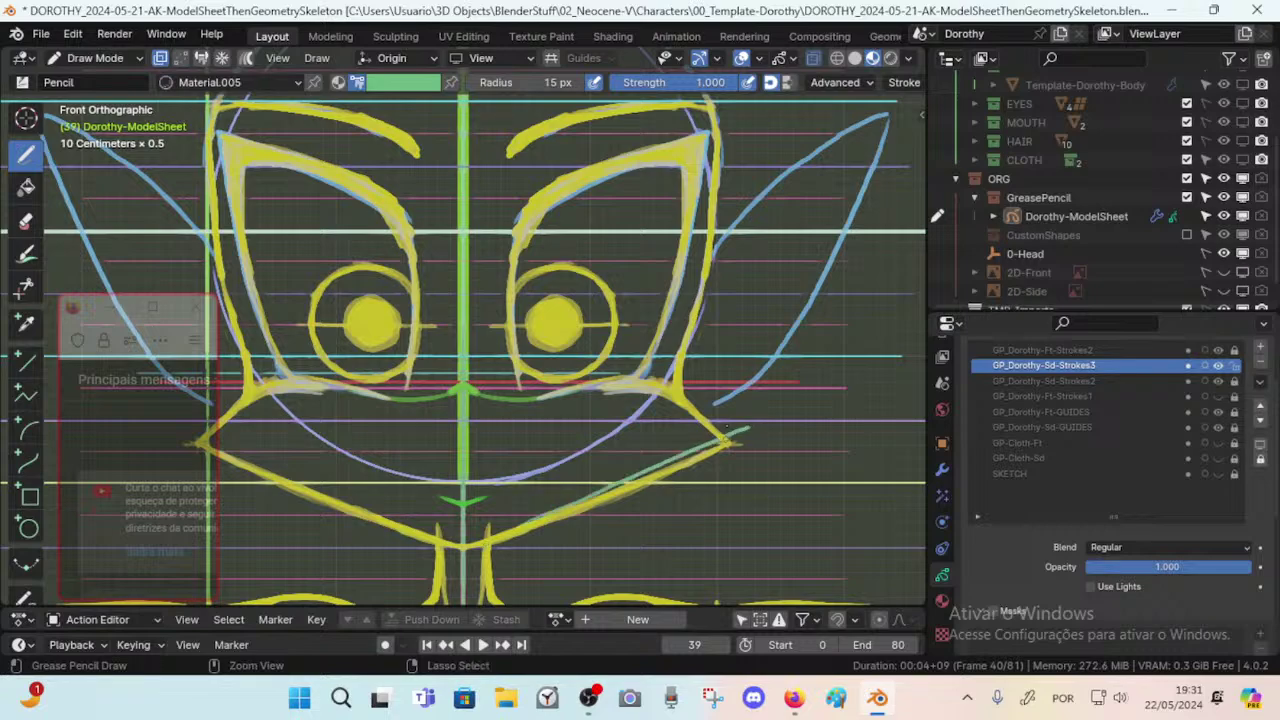
{"action": "key", "text": "ctrl+z"}
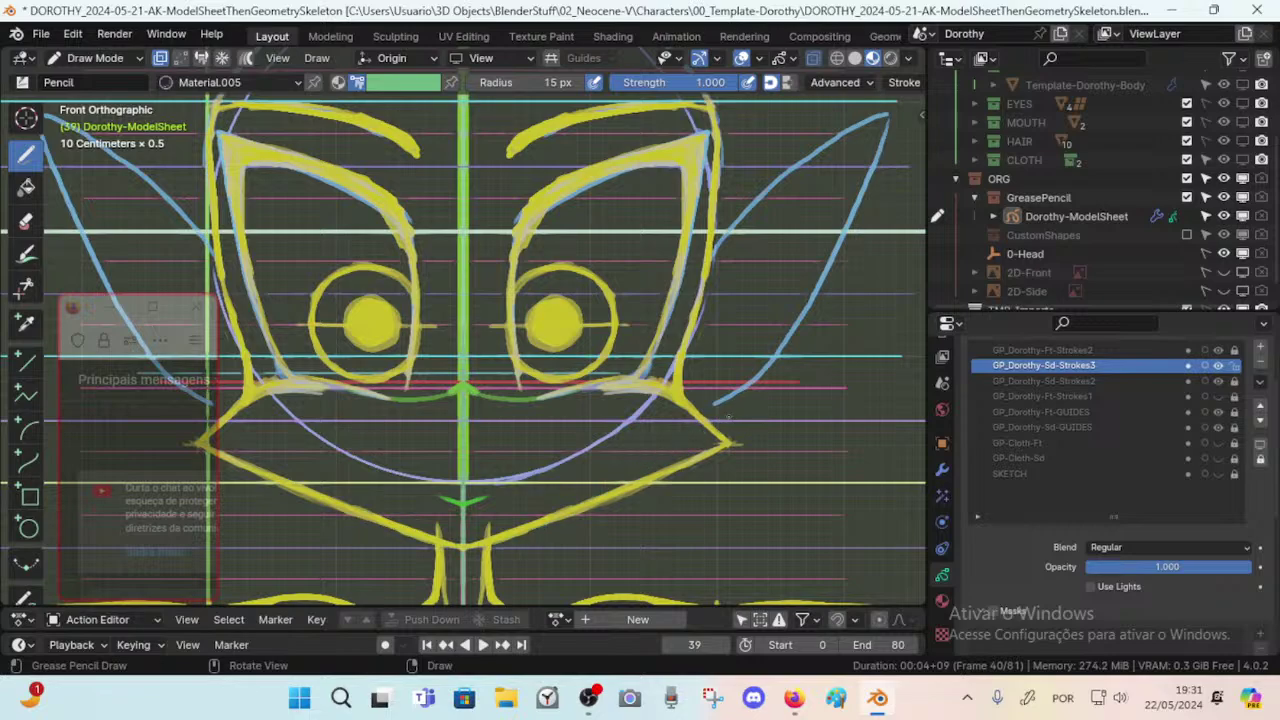
Try a slightly wider, higher cheek tip on the front-view head, and undo its strokes.
{"action": "left_click_drag", "start_coordinate": [736, 416], "coordinate": [788, 418]}
{"action": "key", "text": "ctrl+z"}
{"action": "mouse_move", "coordinate": [760, 428]}
{"action": "left_mouse_down"}
{"action": "mouse_move", "coordinate": [716, 404]}
{"action": "mouse_move", "coordinate": [699, 455]}
{"action": "mouse_move", "coordinate": [726, 442]}
{"action": "mouse_move", "coordinate": [644, 477]}
{"action": "mouse_move", "coordinate": [669, 465]}
{"action": "left_mouse_up"}
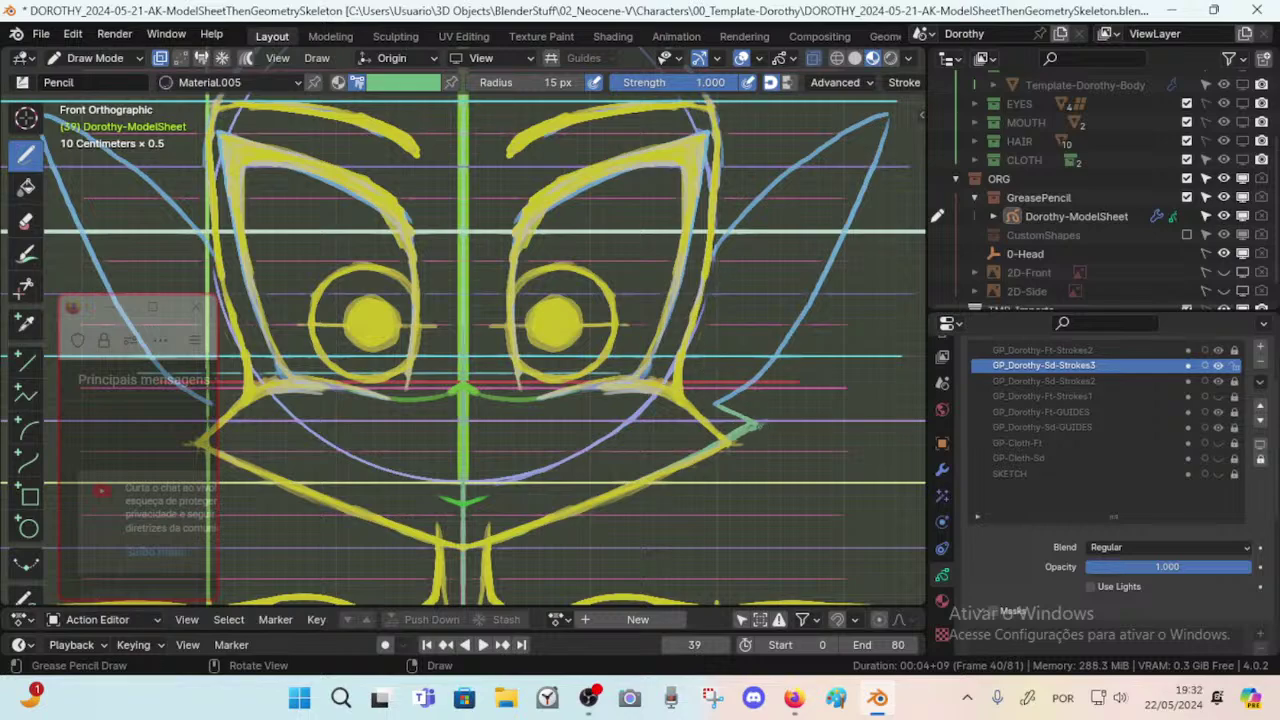
{"action": "key", "text": "ctrl+z"}
{"action": "key", "text": "ctrl+z"}
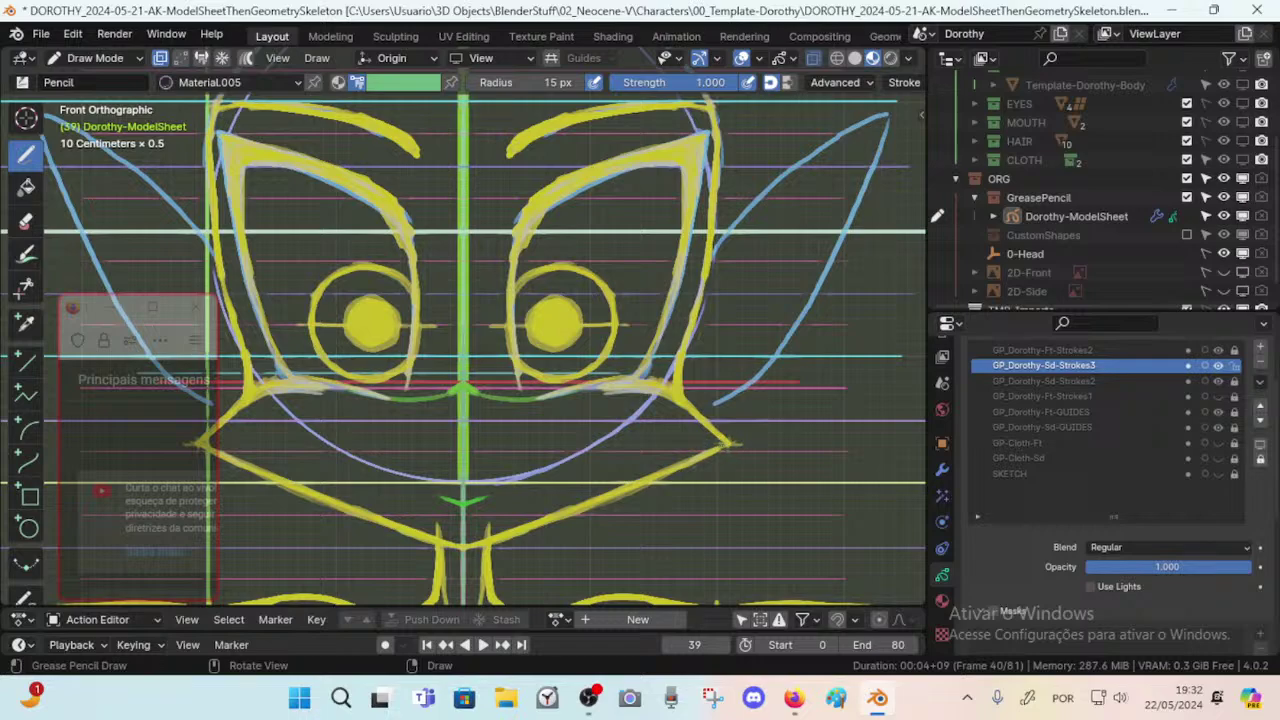
Compare the cheek and muzzle between the front and right side views.
{"action": "key", "text": "KP_3"}
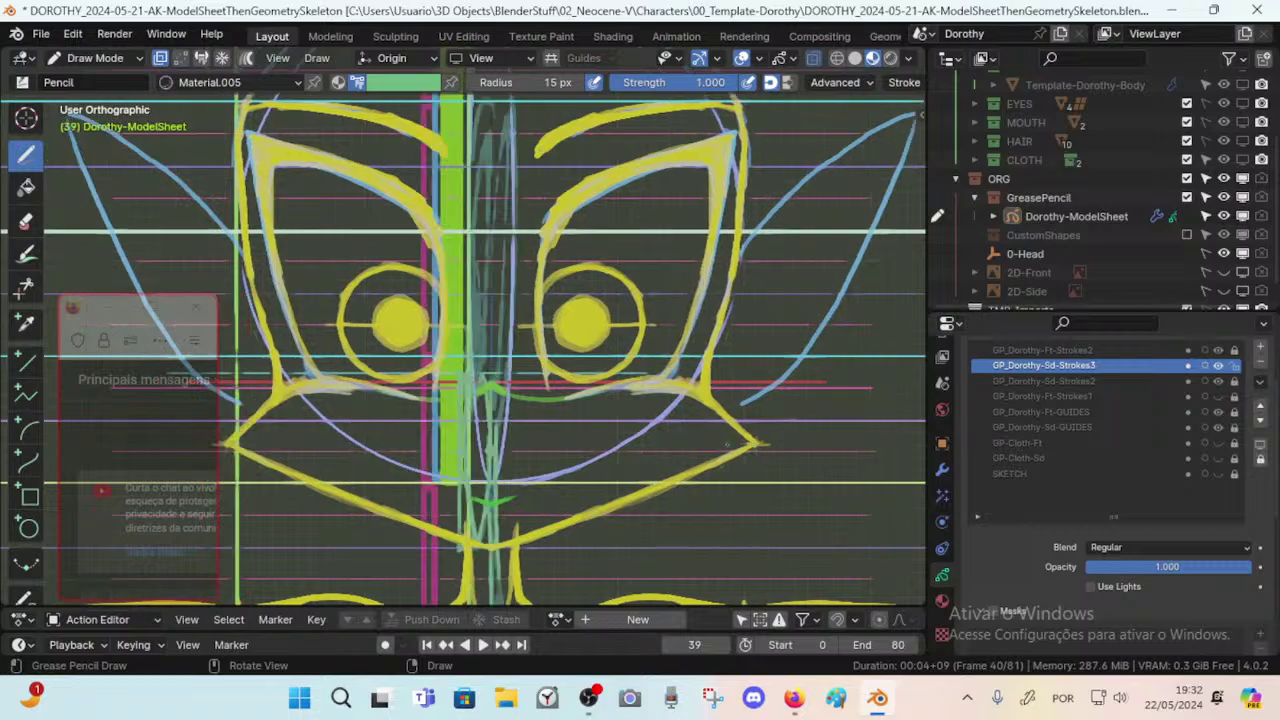
{"action": "key", "text": "KP_1"}
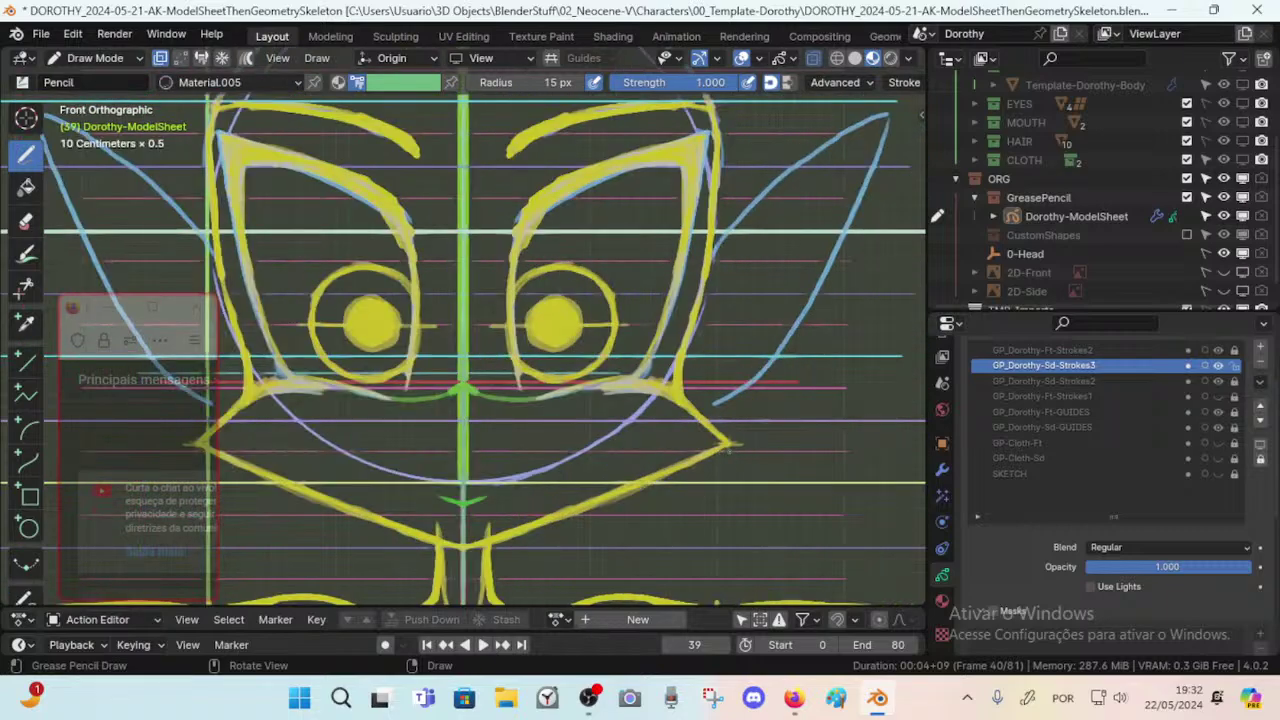
{"action": "key", "text": "KP_3"}
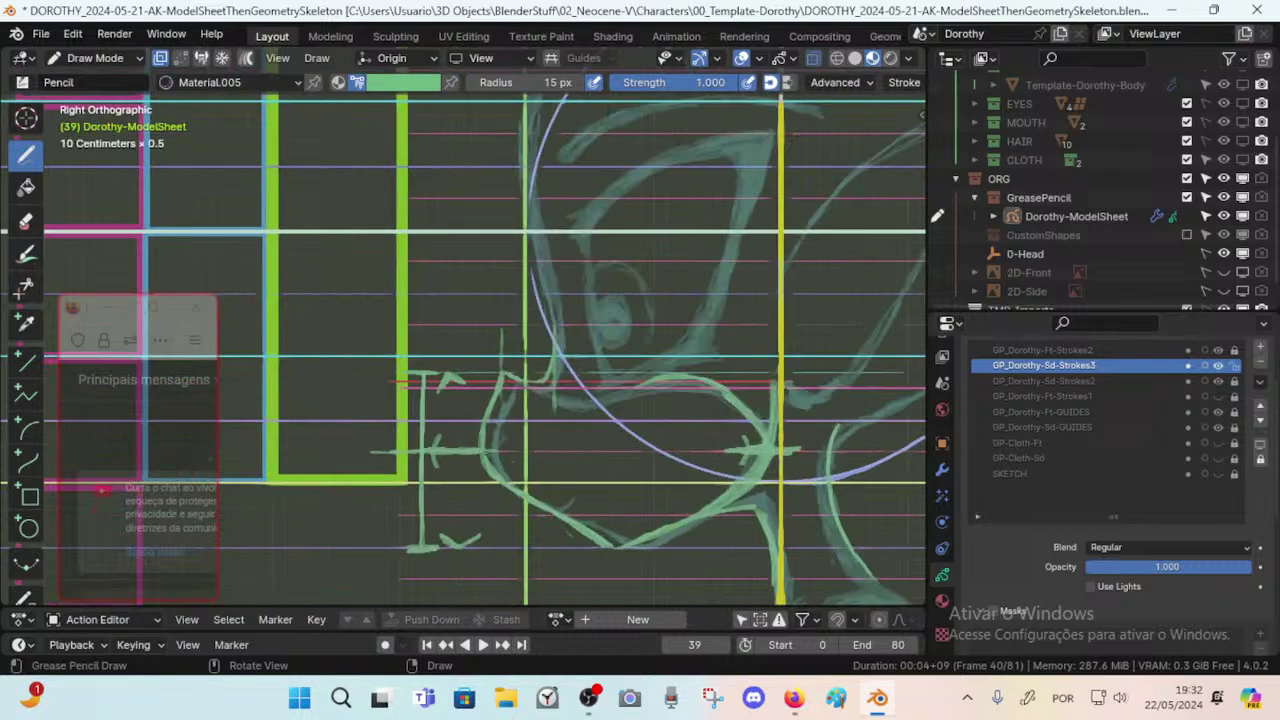
{"action": "key", "text": "KP_1"}
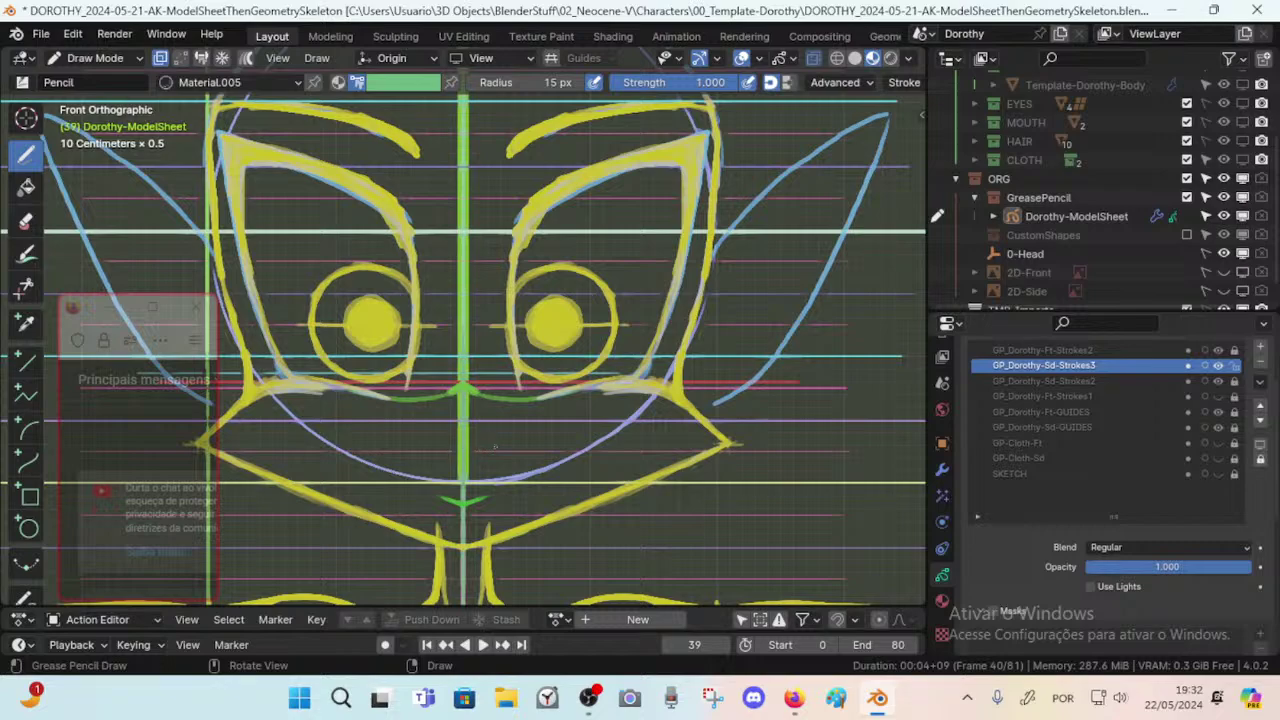
{"action": "key", "text": "KP_3"}
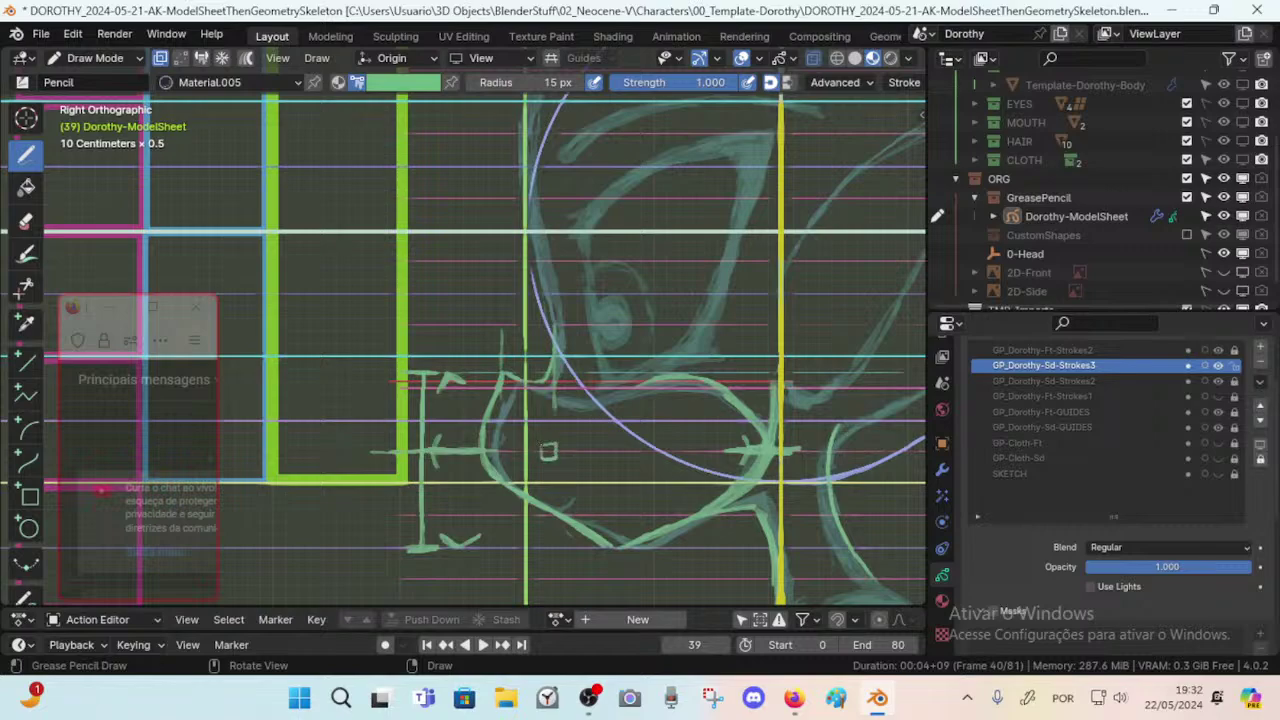
Undo the small square and other test marks in and around the side-view muzzle, and save the file.
{"action": "key", "text": "ctrl+z"}
{"action": "left_click_drag", "start_coordinate": [540, 447], "coordinate": [555, 456]}
{"action": "key", "text": "ctrl+z"}
{"action": "mouse_move", "coordinate": [324, 423]}
{"action": "left_mouse_down"}
{"action": "mouse_move", "coordinate": [338, 420]}
{"action": "mouse_move", "coordinate": [375, 472]}
{"action": "mouse_move", "coordinate": [328, 428]}
{"action": "mouse_move", "coordinate": [398, 450]}
{"action": "left_mouse_up"}
{"action": "key", "text": "ctrl+z"}
{"action": "key", "text": "ctrl+s"}
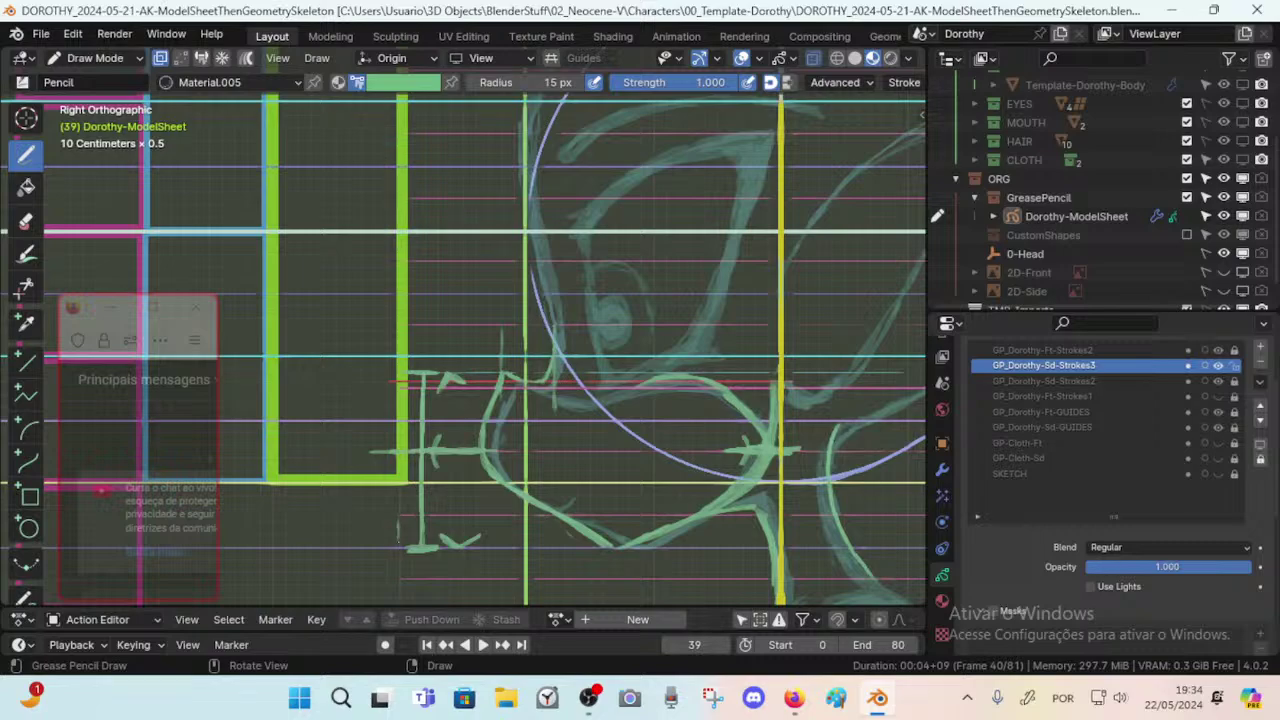
{"action": "left_click_drag", "start_coordinate": [400, 528], "coordinate": [400, 548]}
{"action": "key", "text": "ctrl+z"}
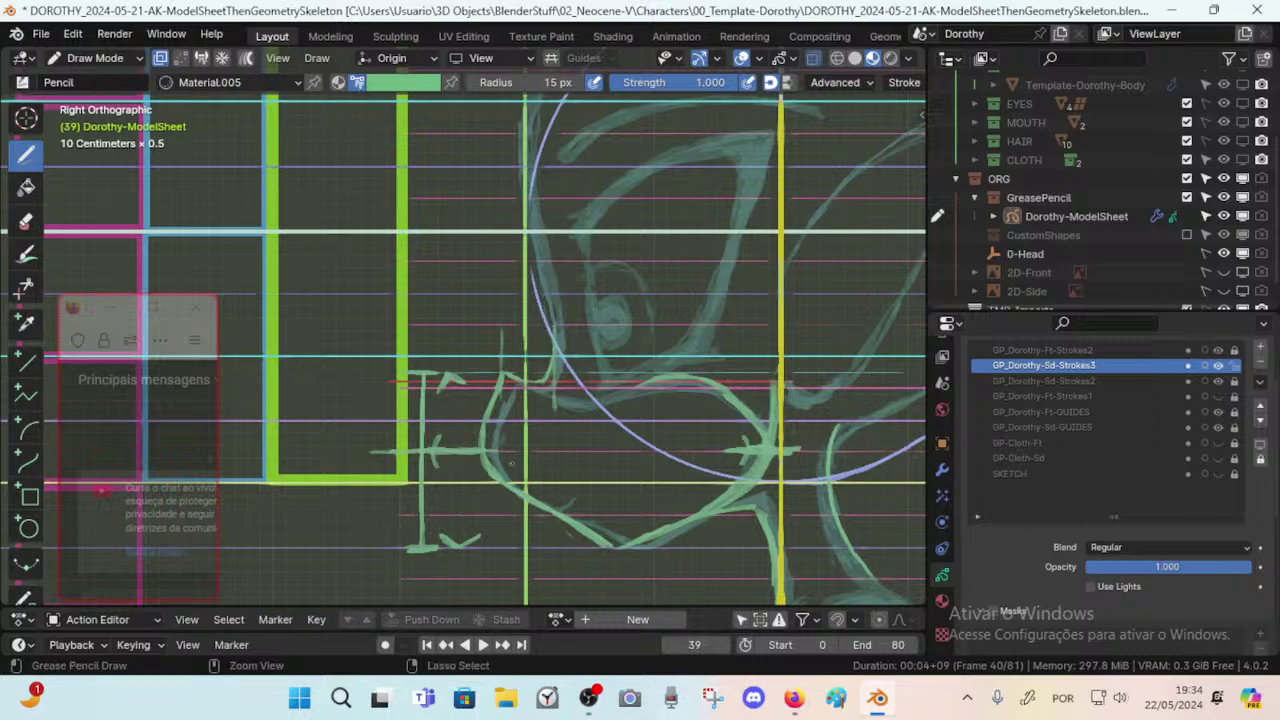
{"action": "key", "text": "ctrl+s"}
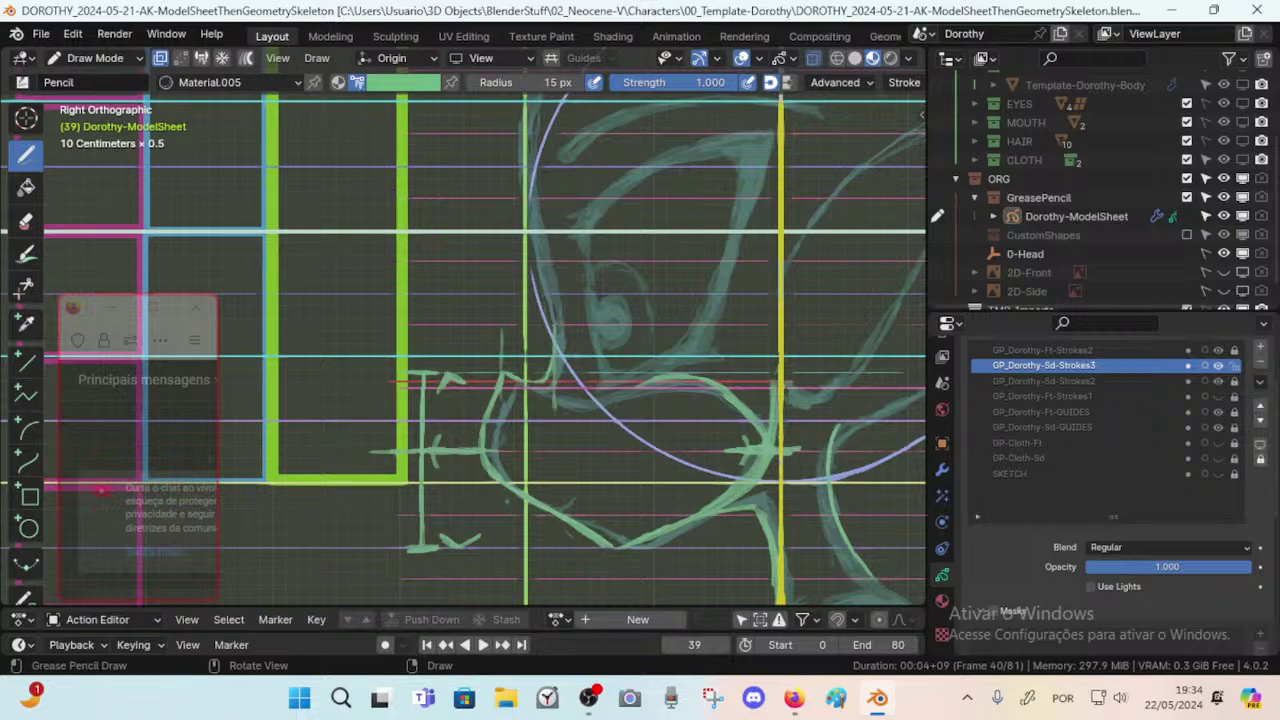
Draw a short angled mark on the lower jaw where it crosses the vertical green guide.
{"action": "left_click", "coordinate": [511, 500]}
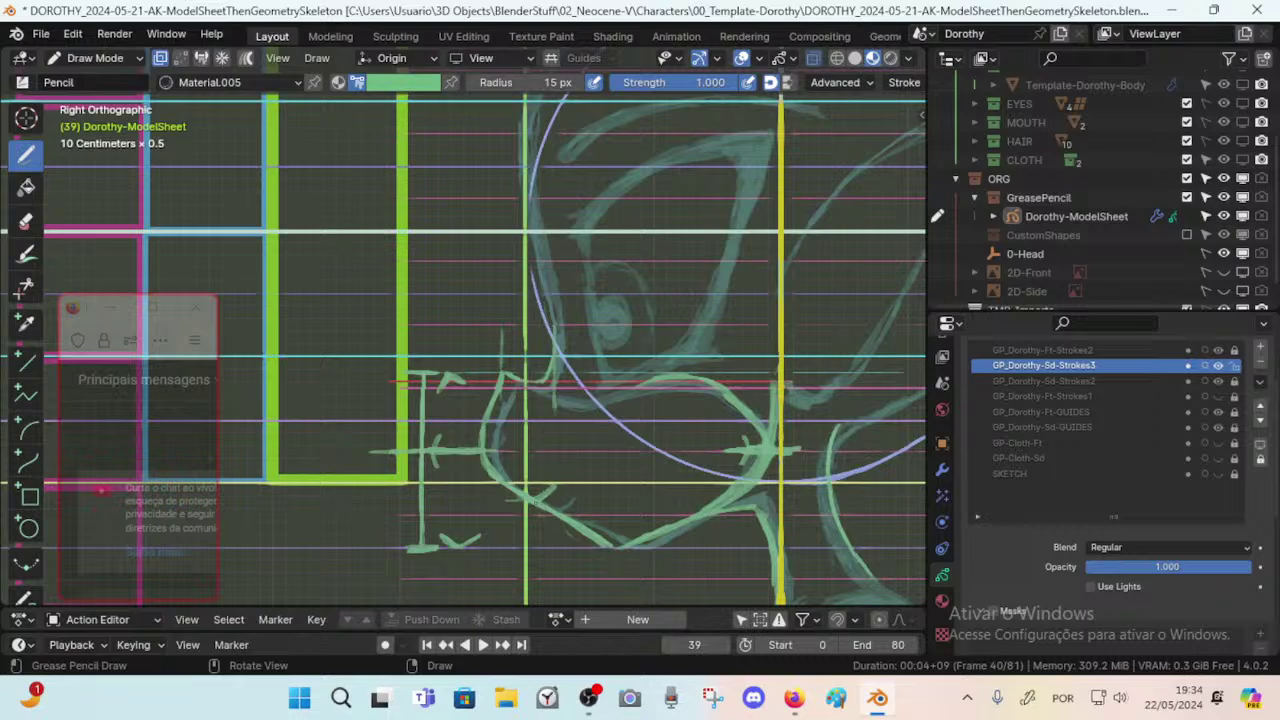
{"action": "middle_click_drag", "start_coordinate": [541, 507], "coordinate": [542, 408], "text": "shift"}
{"action": "key", "text": "shift+space"}
{"action": "key", "text": "e"}
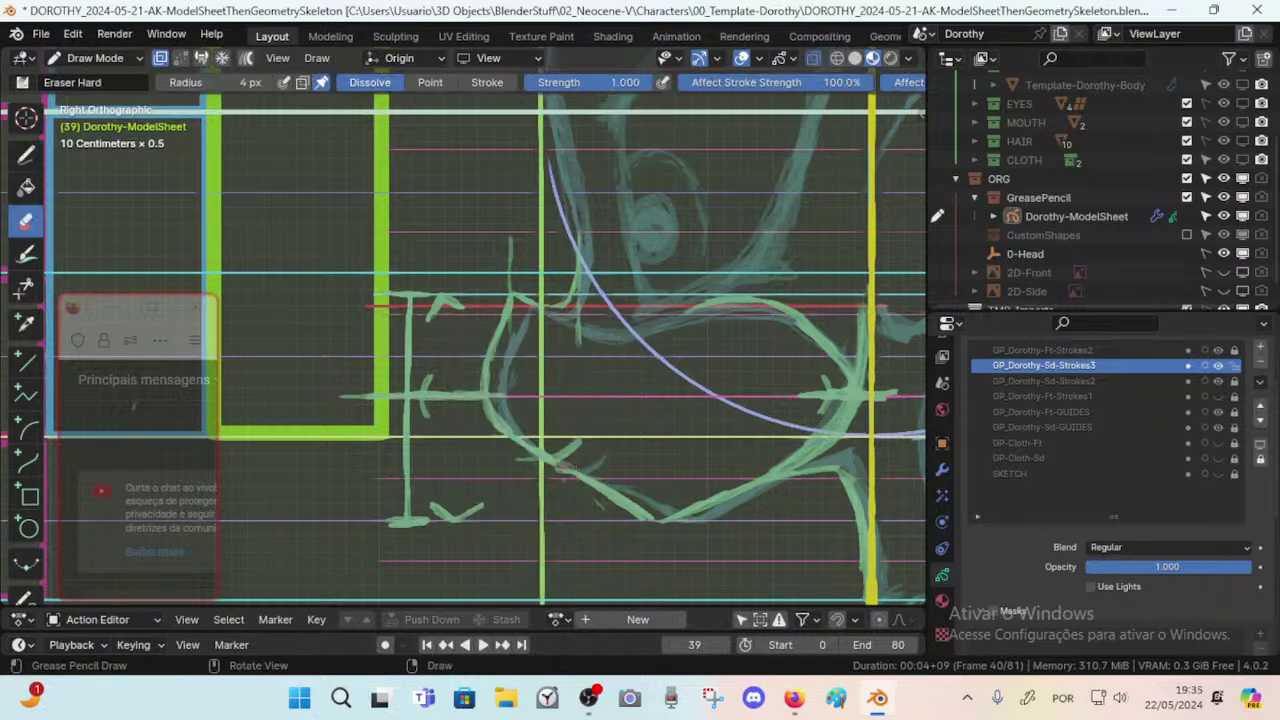
{"action": "key", "text": "shift+space"}
{"action": "key", "text": "k"}
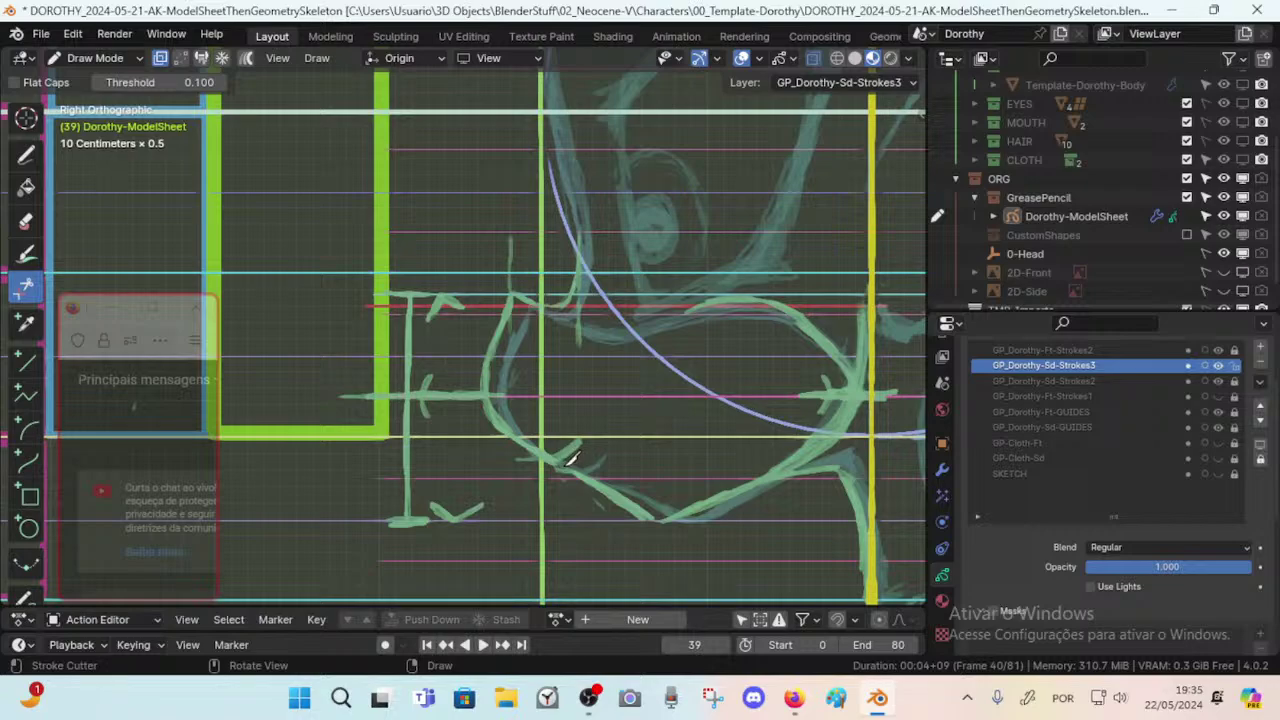
{"action": "key", "text": "shift+space"}
{"action": "key", "text": "e"}
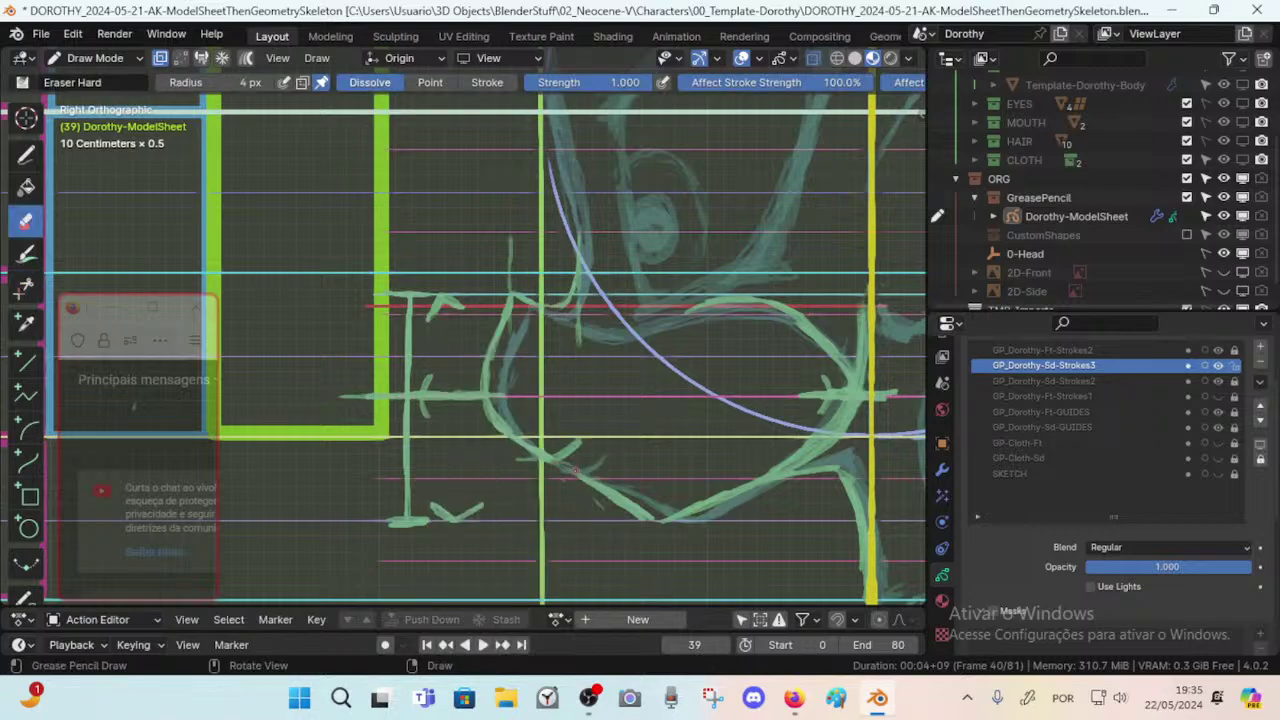
{"action": "key", "text": "shift+space"}
{"action": "key", "text": "1"}
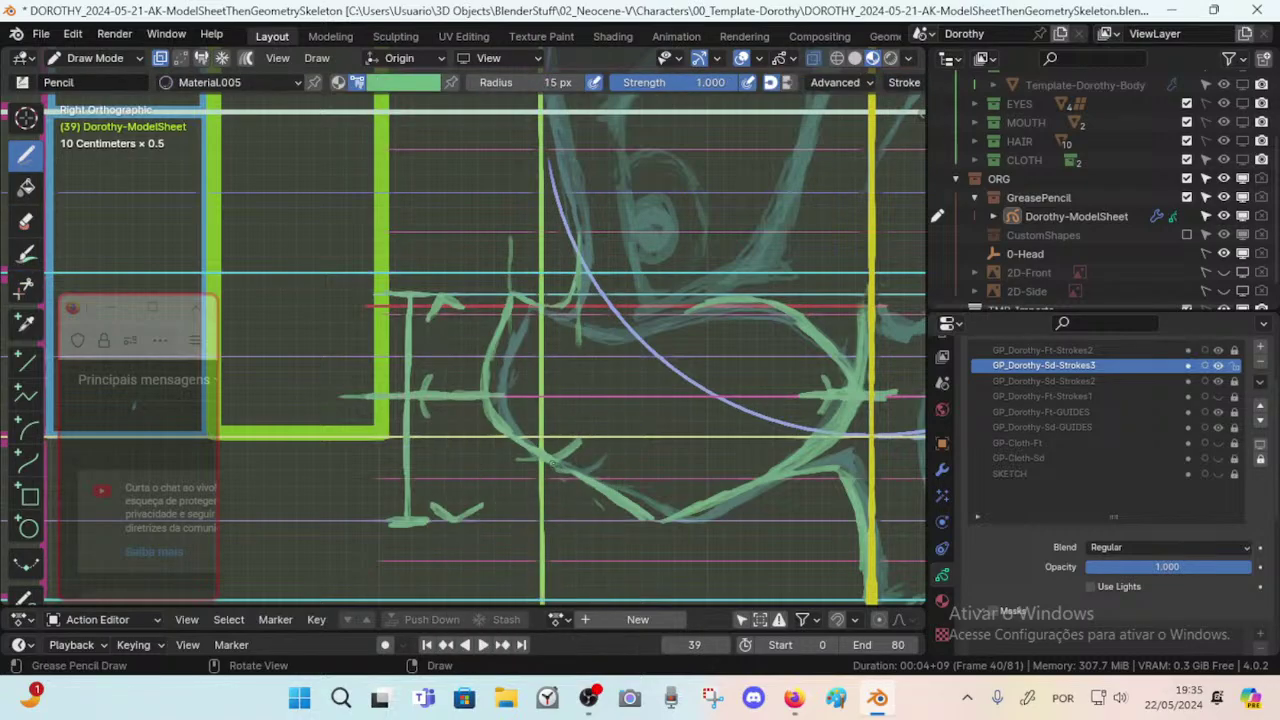
Add short Pencil strokes along the lower jaw just behind the vertical green guide, and save the file.
{"action": "left_click_drag", "start_coordinate": [530, 459], "coordinate": [558, 466]}
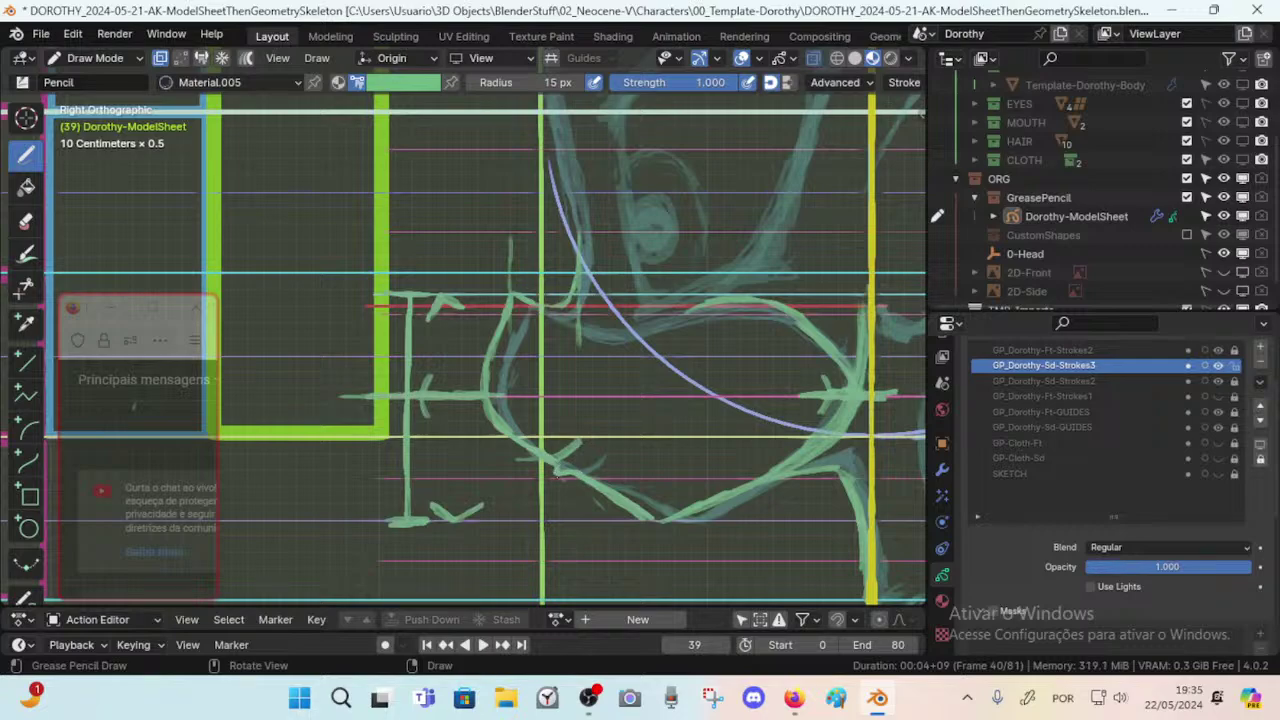
{"action": "left_click_drag", "start_coordinate": [556, 468], "coordinate": [588, 480]}
{"action": "scroll", "coordinate": [560, 464], "scroll_direction": "down", "scroll_amount": 5}
{"action": "scroll", "coordinate": [461, 324], "scroll_direction": "up", "scroll_amount": 4}
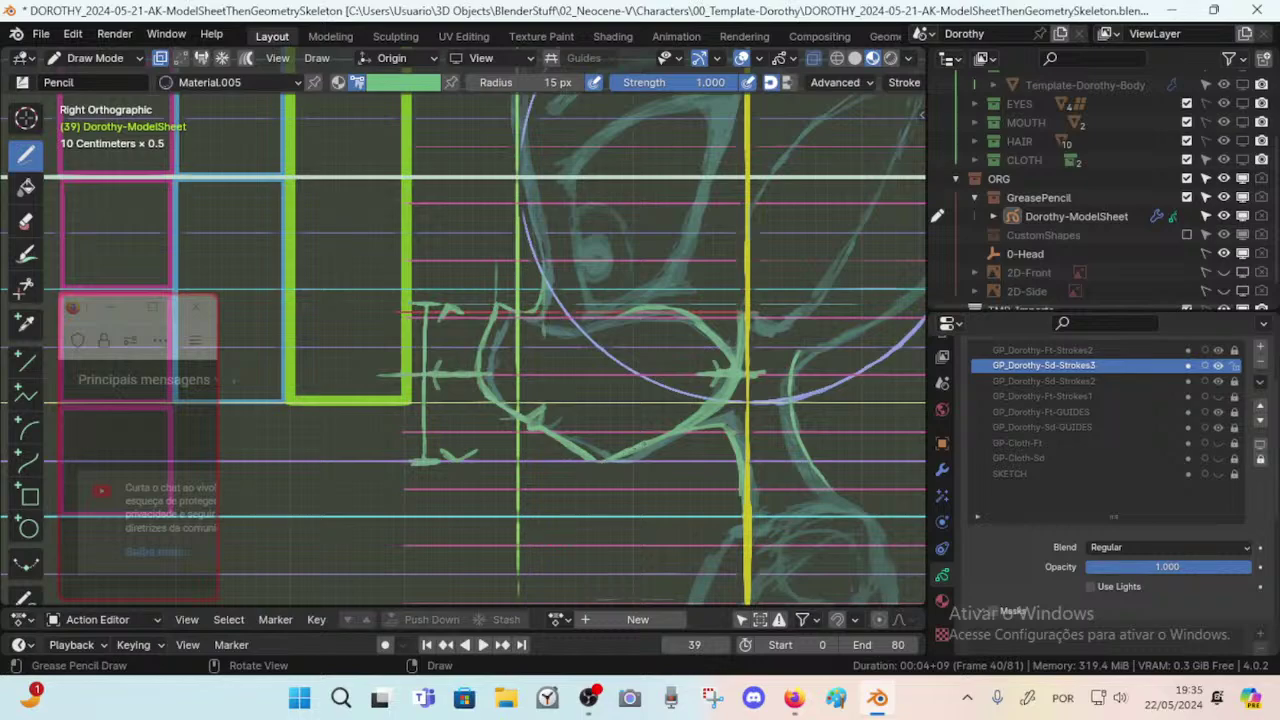
{"action": "scroll", "coordinate": [462, 326], "scroll_direction": "down", "scroll_amount": 3}
{"action": "scroll", "coordinate": [462, 326], "scroll_direction": "up", "scroll_amount": 5}
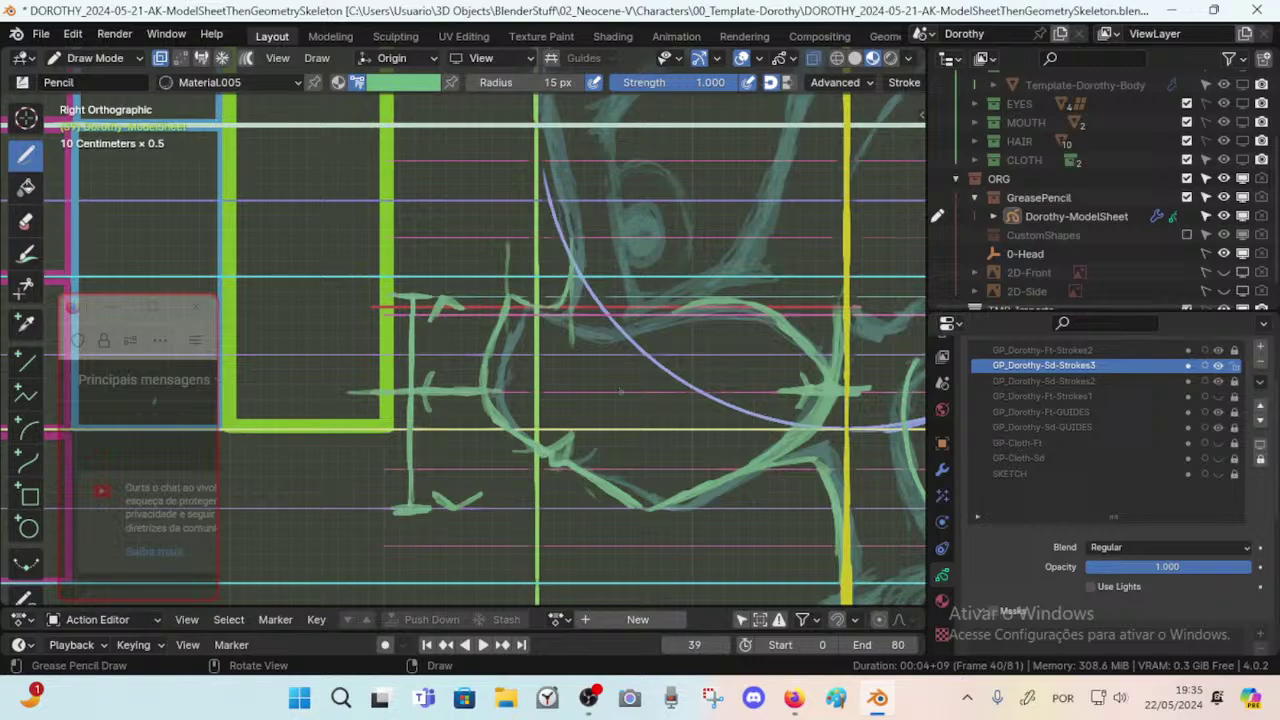
{"action": "scroll", "coordinate": [620, 391], "scroll_direction": "down", "scroll_amount": 3}
{"action": "scroll", "coordinate": [620, 391], "scroll_direction": "up", "scroll_amount": 3}
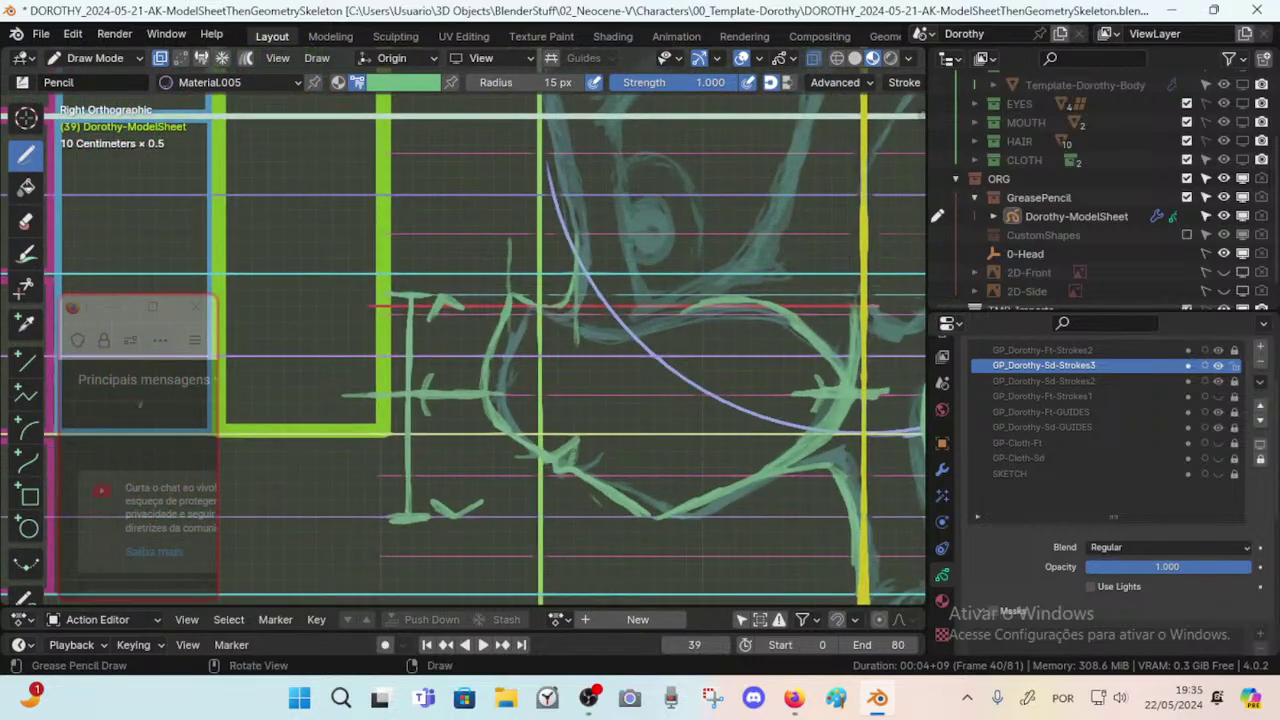
{"action": "middle_click_drag", "start_coordinate": [578, 235], "coordinate": [583, 408], "text": "ctrl"}
{"action": "key", "text": "ctrl+s"}
Switch to Edit Mode and box-select the stroke points of the side-view muzzle front and the lower jaw up to the chin.
{"action": "scroll", "coordinate": [585, 420], "scroll_direction": "up", "scroll_amount": 2}
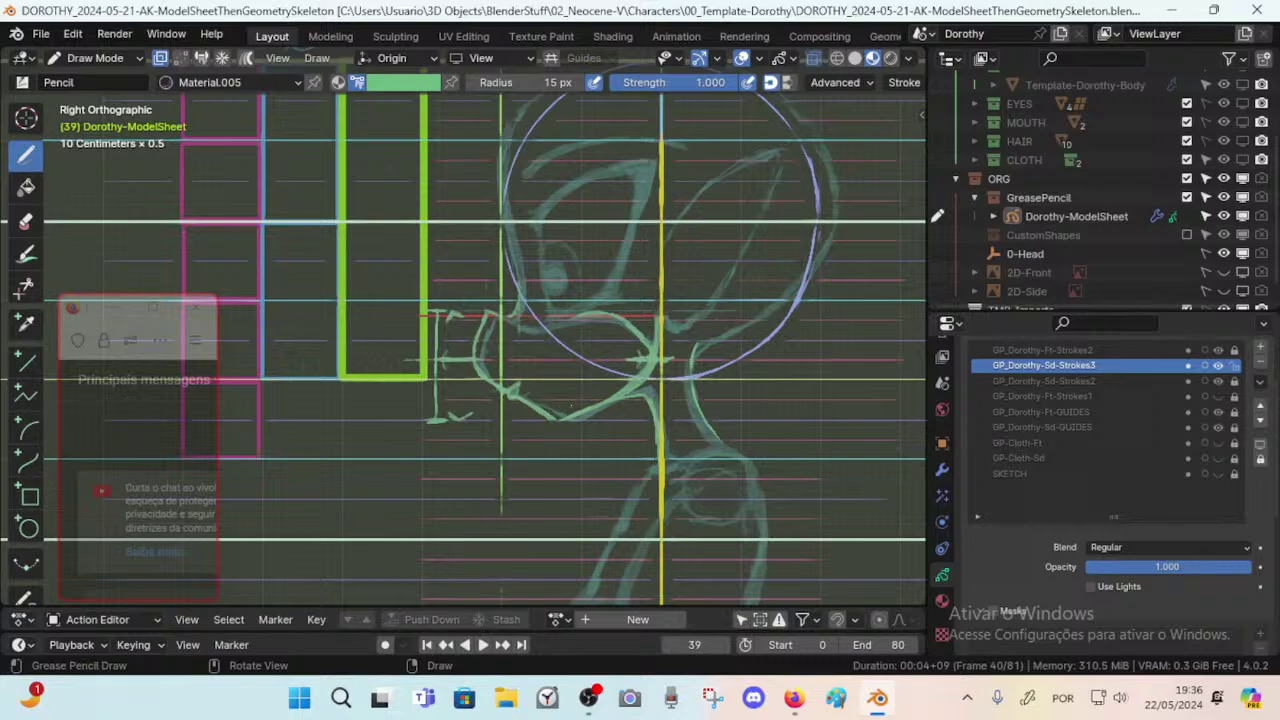
{"action": "scroll", "coordinate": [495, 288], "scroll_direction": "up", "scroll_amount": 5}
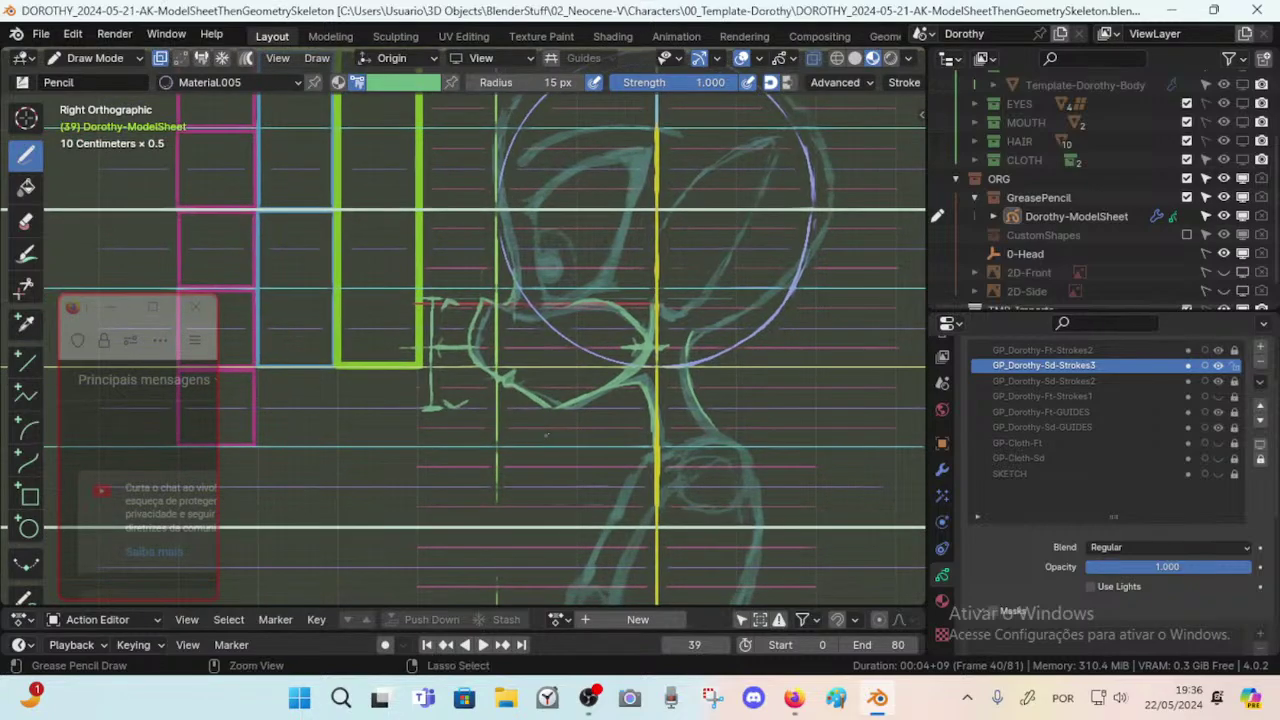
{"action": "key", "text": "Tab"}
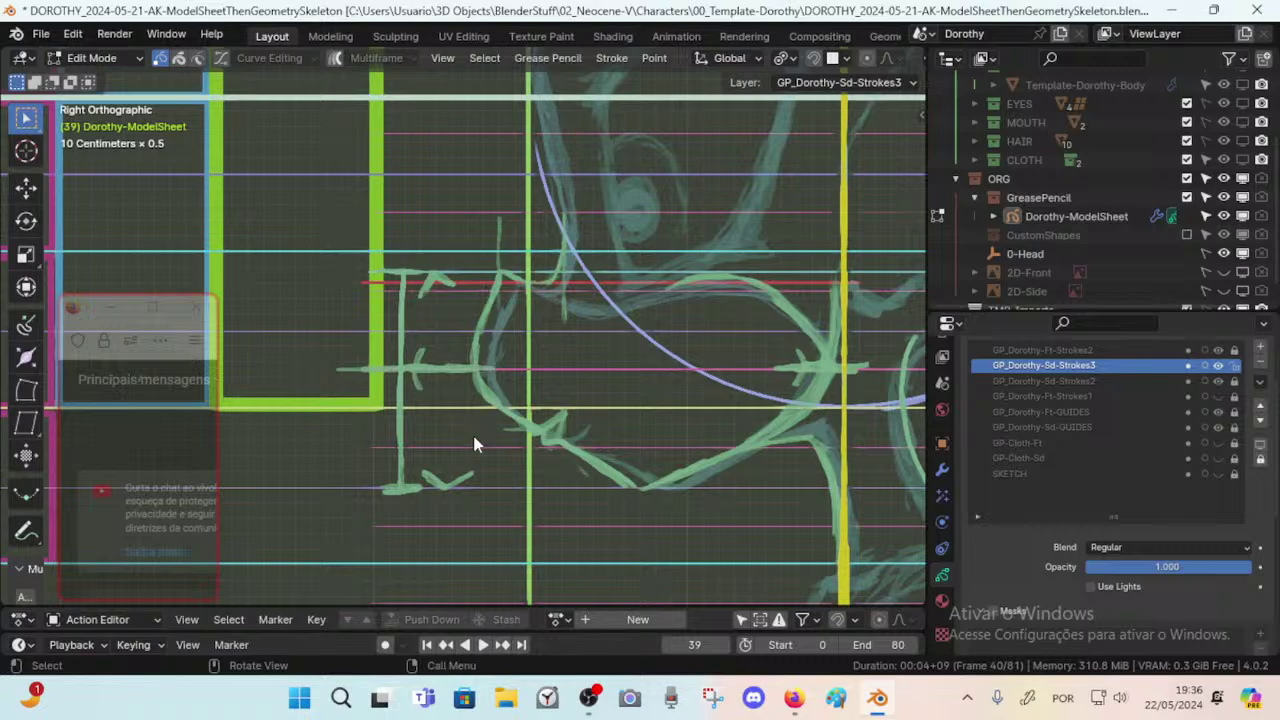
{"action": "mouse_move", "coordinate": [475, 561]}
{"action": "left_mouse_down"}
{"action": "mouse_move", "coordinate": [469, 434]}
{"action": "mouse_move", "coordinate": [531, 263]}
{"action": "left_mouse_up"}
{"action": "key", "text": "alt+a"}
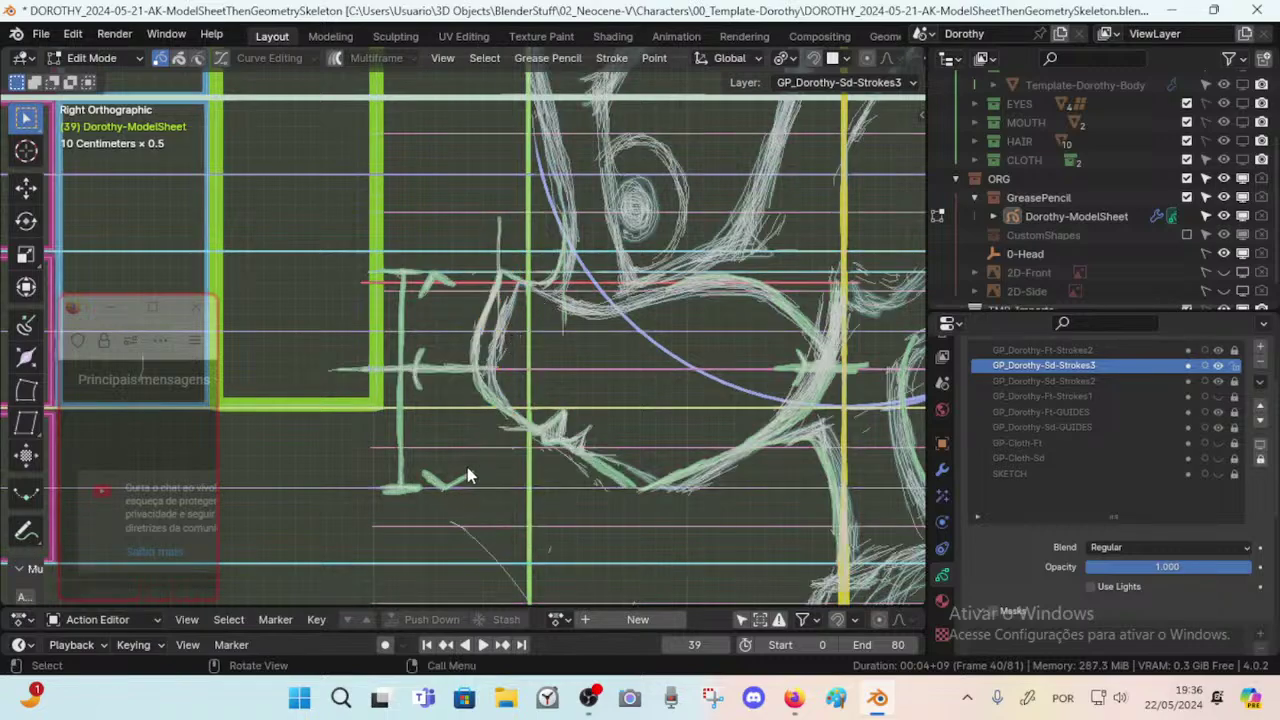
{"action": "key", "text": "b"}
{"action": "mouse_move", "coordinate": [469, 540]}
{"action": "left_mouse_down"}
{"action": "mouse_move", "coordinate": [556, 262]}
{"action": "mouse_move", "coordinate": [546, 420]}
{"action": "mouse_move", "coordinate": [533, 423]}
{"action": "left_mouse_up"}
{"action": "key", "text": "b"}
{"action": "mouse_move", "coordinate": [522, 380]}
{"action": "left_mouse_down"}
{"action": "mouse_move", "coordinate": [615, 460]}
{"action": "mouse_move", "coordinate": [653, 531]}
{"action": "mouse_move", "coordinate": [662, 499]}
{"action": "left_mouse_up"}
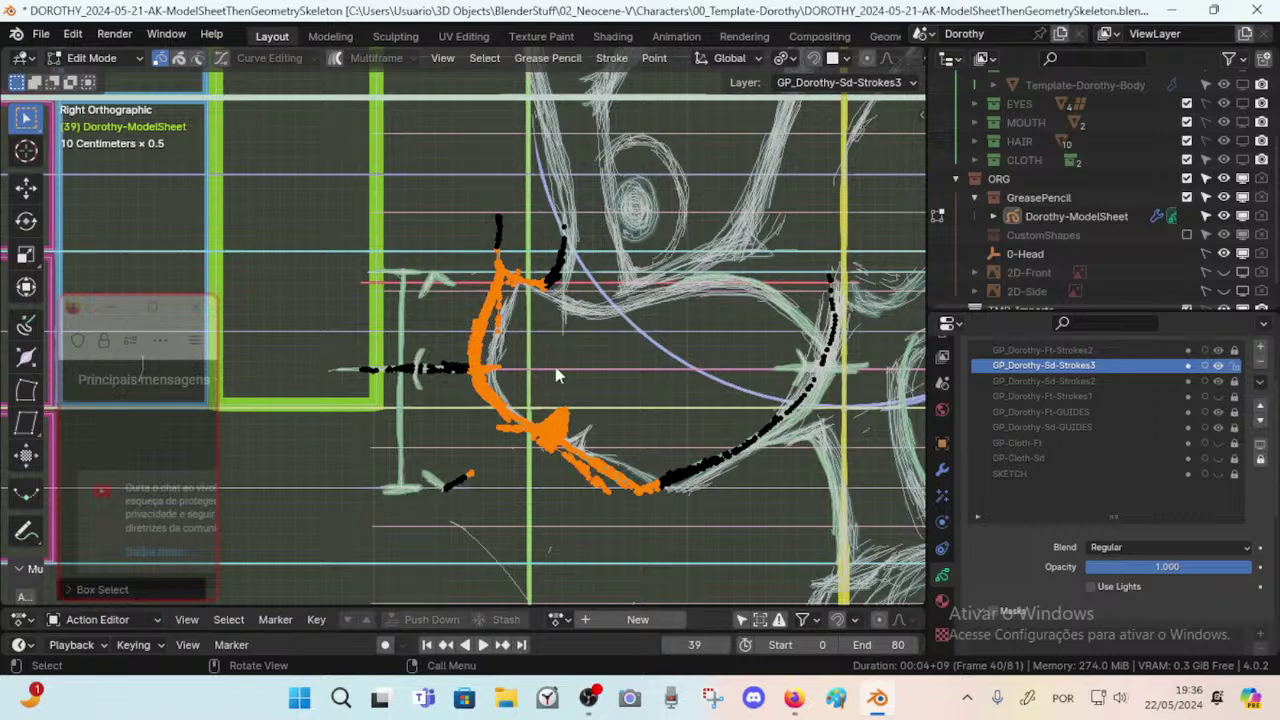
Adjust the selection at the chin point and add the strokes joining the nose top to the brow.
{"action": "key", "text": "b"}
{"action": "middle_click_drag", "start_coordinate": [673, 455], "coordinate": [644, 512]}
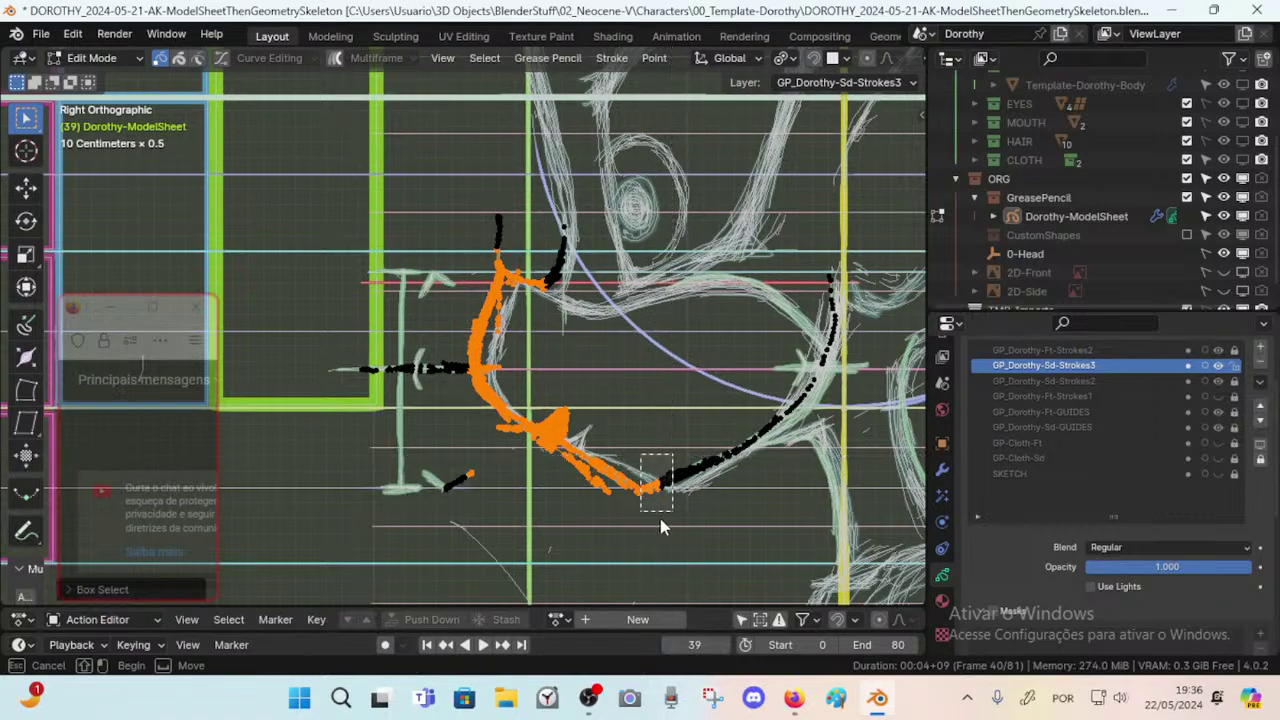
{"action": "key", "text": "b"}
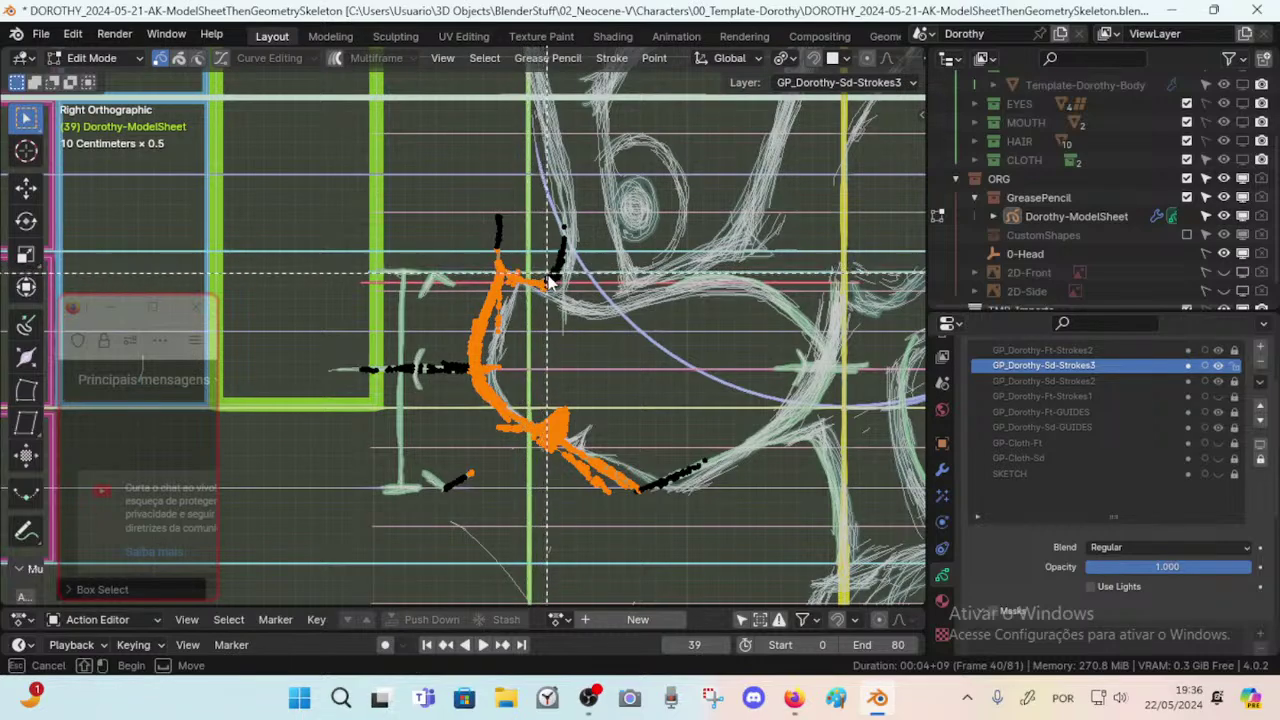
{"action": "left_click_drag", "start_coordinate": [540, 273], "coordinate": [584, 197]}
{"action": "key", "text": "b"}
{"action": "left_click_drag", "start_coordinate": [539, 247], "coordinate": [576, 338]}
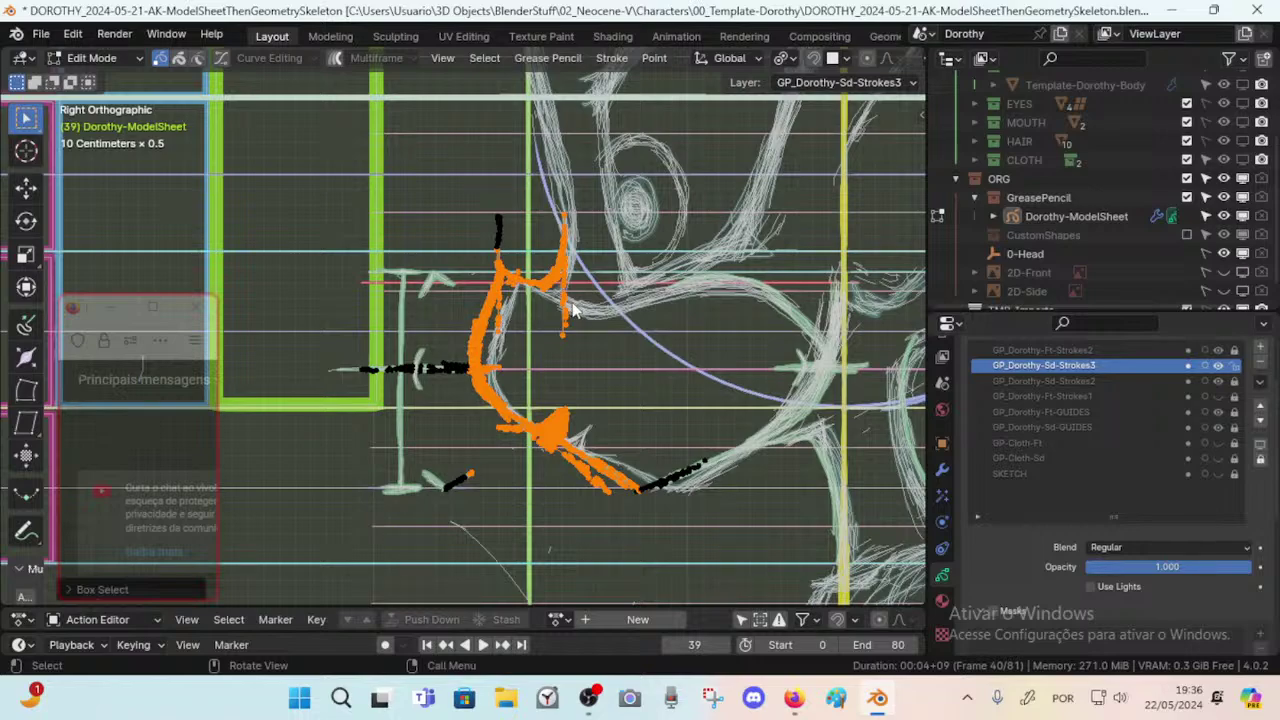
Move the selected muzzle points about 0.039 m along the global Y axis, deselect them, and return to Draw Mode.
{"action": "key", "text": "g"}
{"action": "key", "text": "x"}
{"action": "key", "text": "y"}
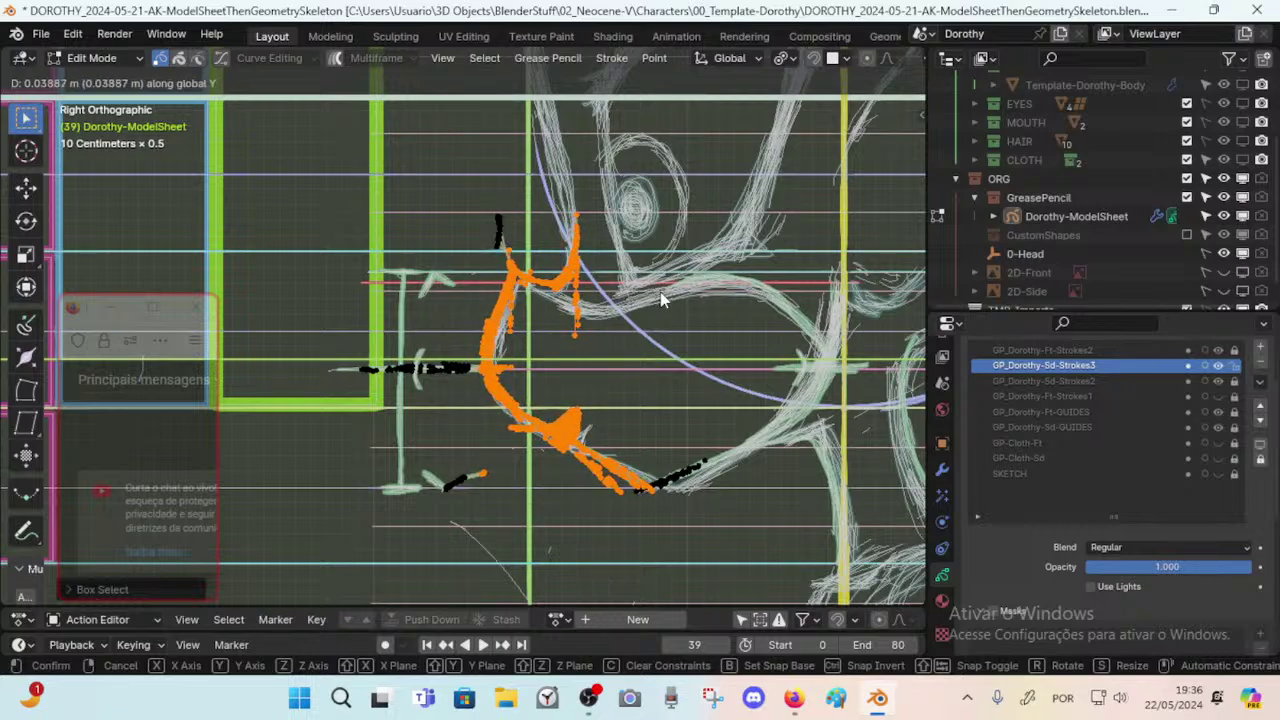
{"action": "left_click", "coordinate": [662, 299]}
{"action": "key", "text": "alt+a"}
{"action": "key", "text": "Tab"}
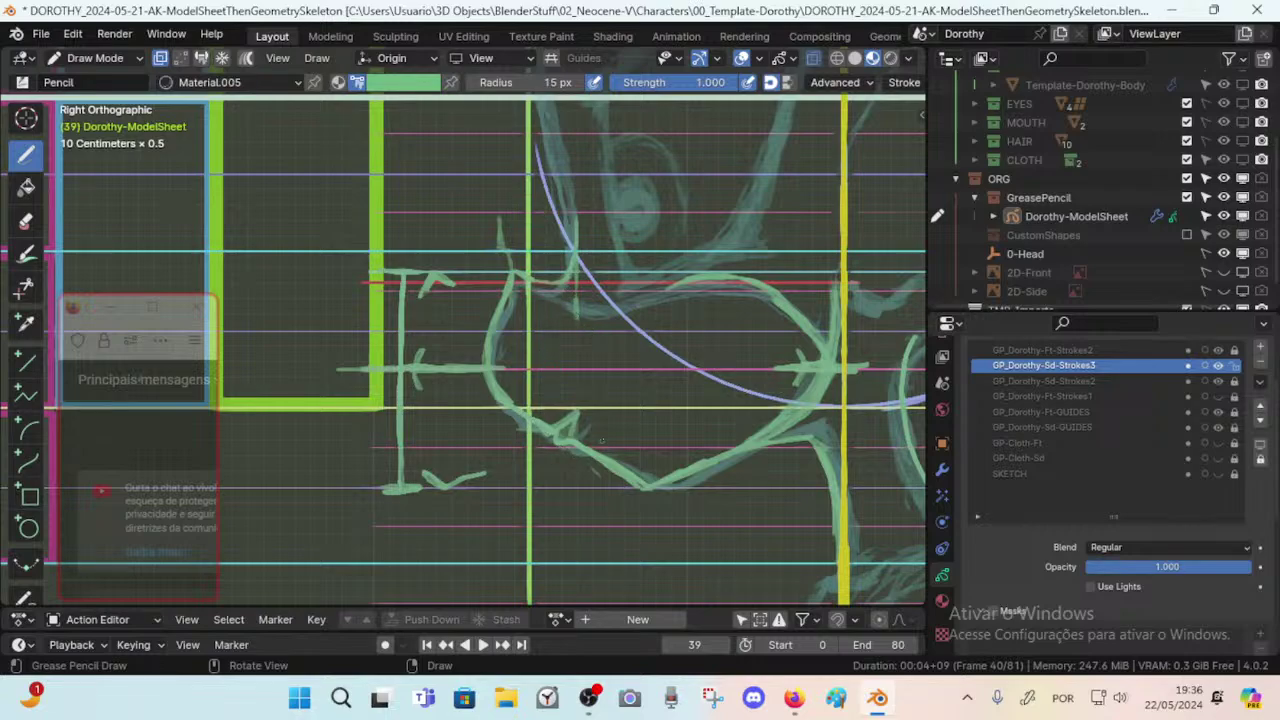
{"action": "key", "text": "Tab"}
{"action": "key", "text": "Tab"}
{"action": "key", "text": "ctrl+Tab"}
{"action": "key", "text": "alt+z"}
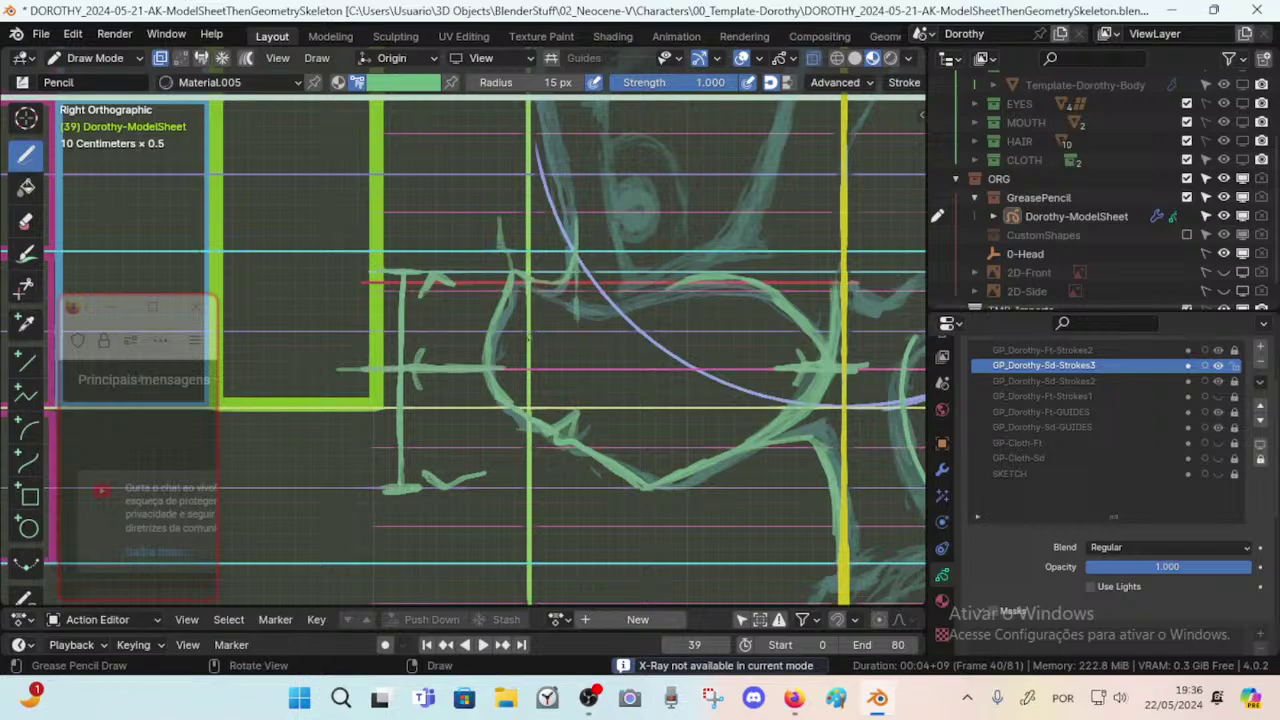
{"action": "left_click_drag", "start_coordinate": [514, 344], "coordinate": [590, 378]}
{"action": "key", "text": "ctrl+z"}
{"action": "key", "text": "k"}
Erase the stretch of the side-view lower jaw line just in front of the chin point.
{"action": "key", "text": "shift+space"}
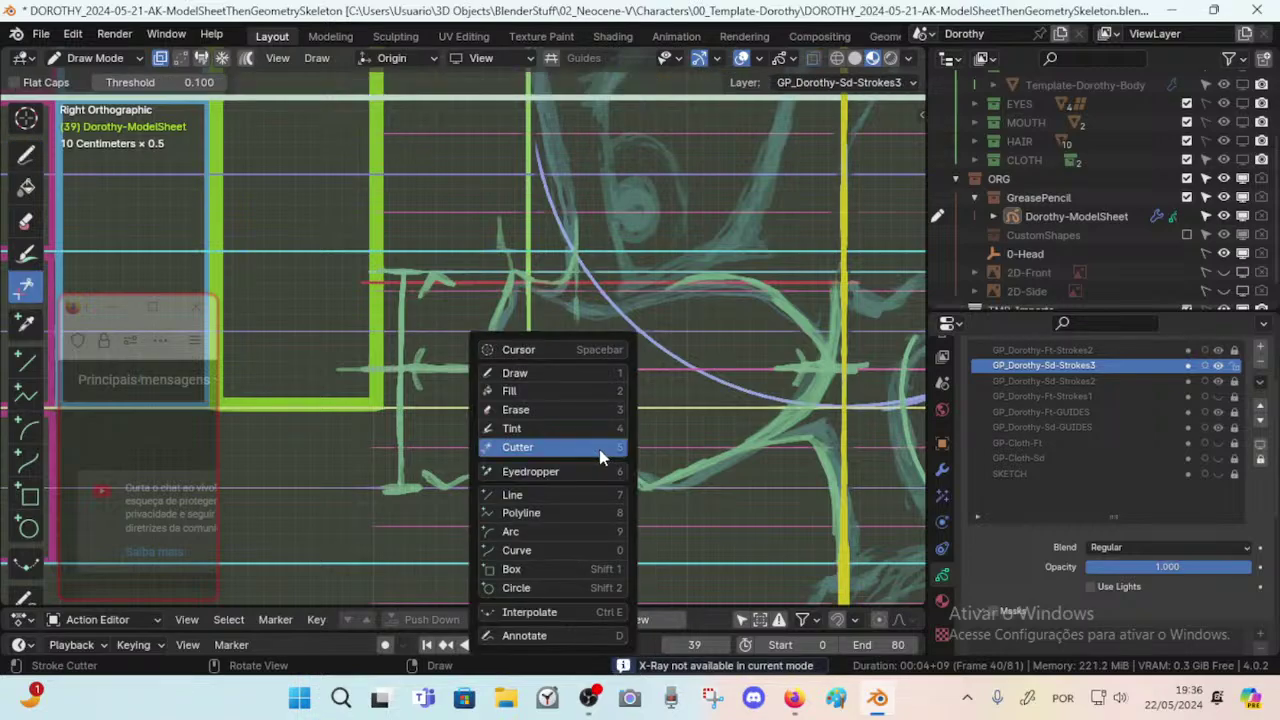
{"action": "key", "text": "e"}
{"action": "left_click_drag", "start_coordinate": [612, 475], "coordinate": [628, 484]}
{"action": "key", "text": "f"}
{"action": "left_click", "coordinate": [635, 486]}
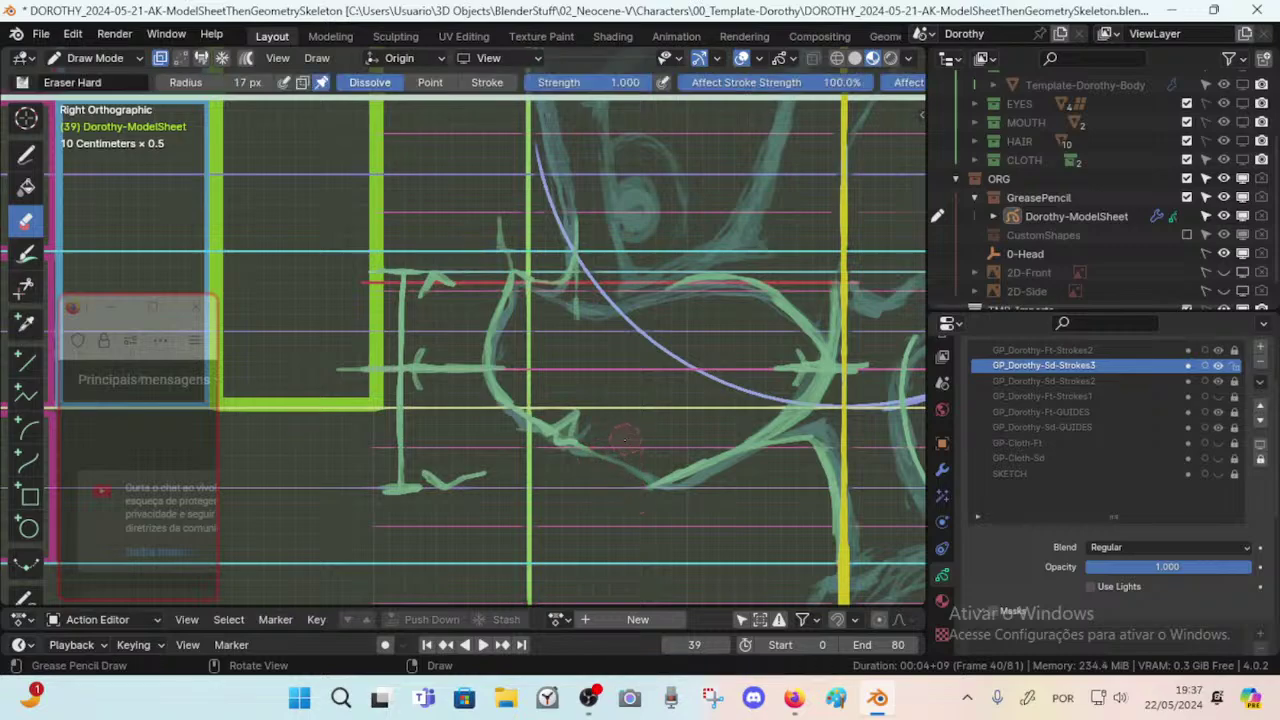
Redraw the lower jaw line with the Pencil from the angled mark down to the chin point.
{"action": "key", "text": "shift+space"}
{"action": "key", "text": "t"}
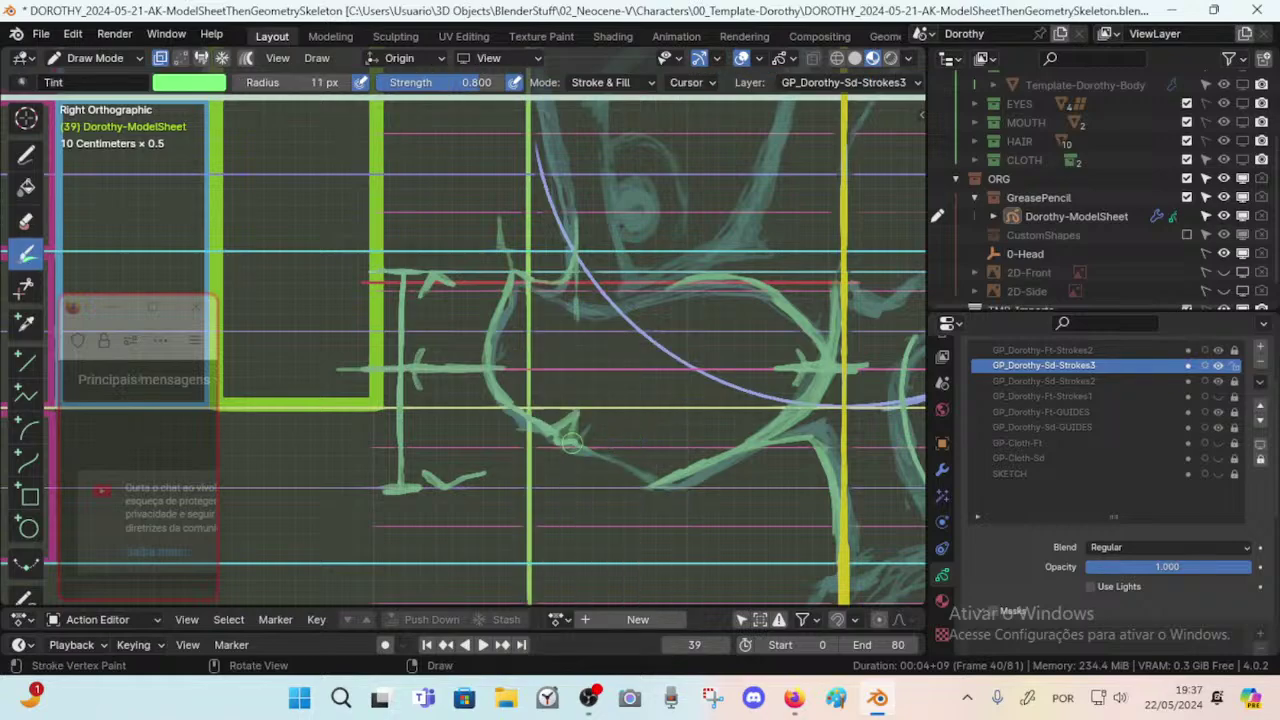
{"action": "key", "text": "shift+space"}
{"action": "key", "text": "d"}
{"action": "left_click_drag", "start_coordinate": [600, 455], "coordinate": [645, 484]}
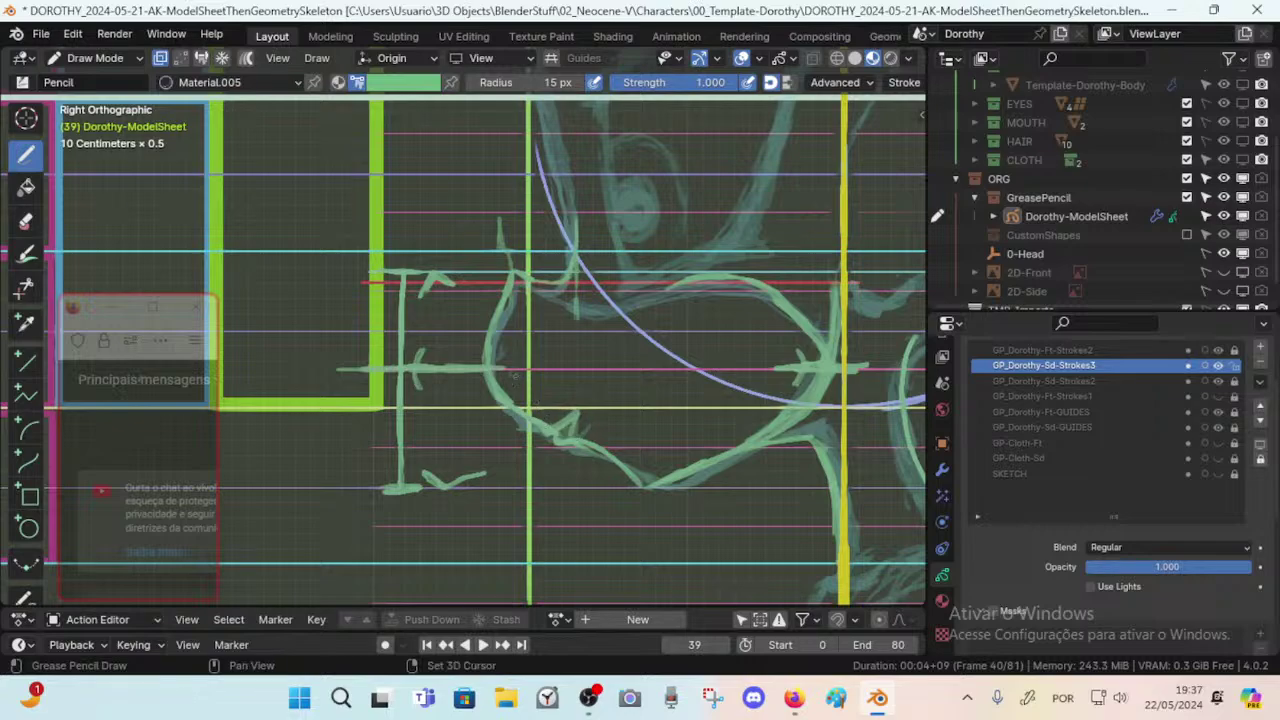
Erase the lower front curve of the muzzle outline between the horizontal centre mark and the vertical green guide.
{"action": "key", "text": "shift+space"}
{"action": "key", "text": "e"}
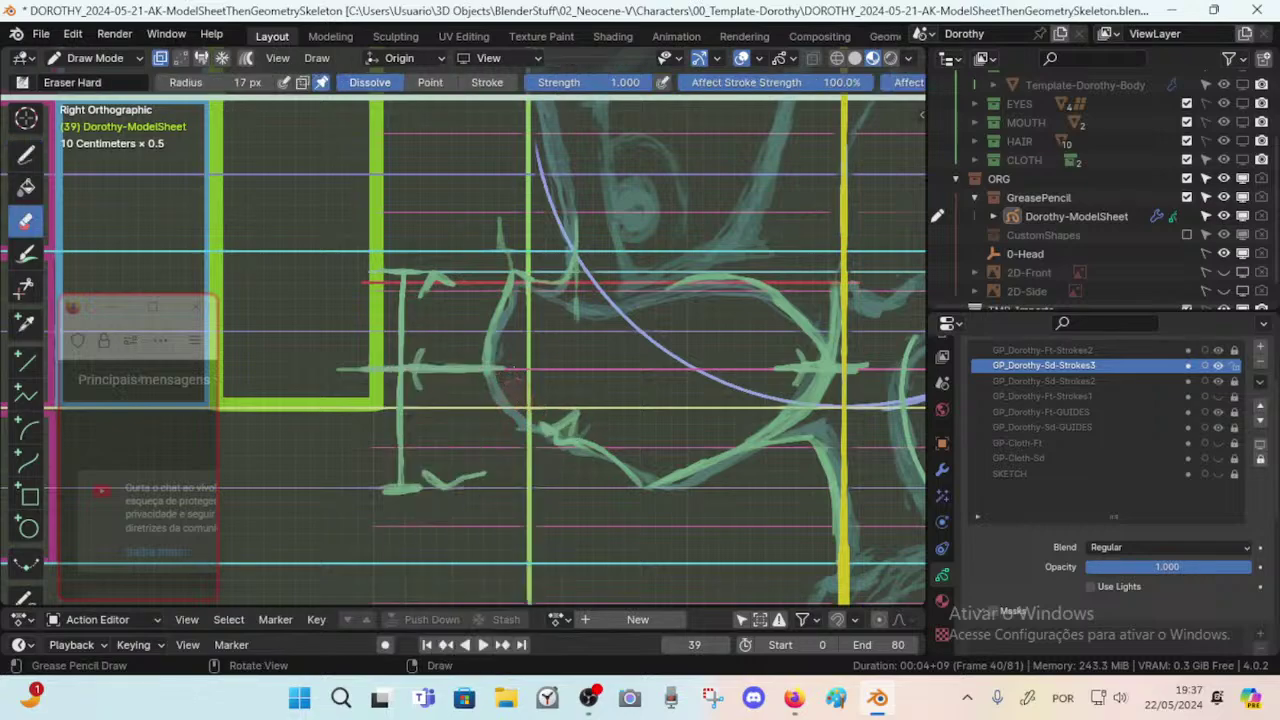
{"action": "key", "text": "shift+space"}
{"action": "key", "text": "f"}
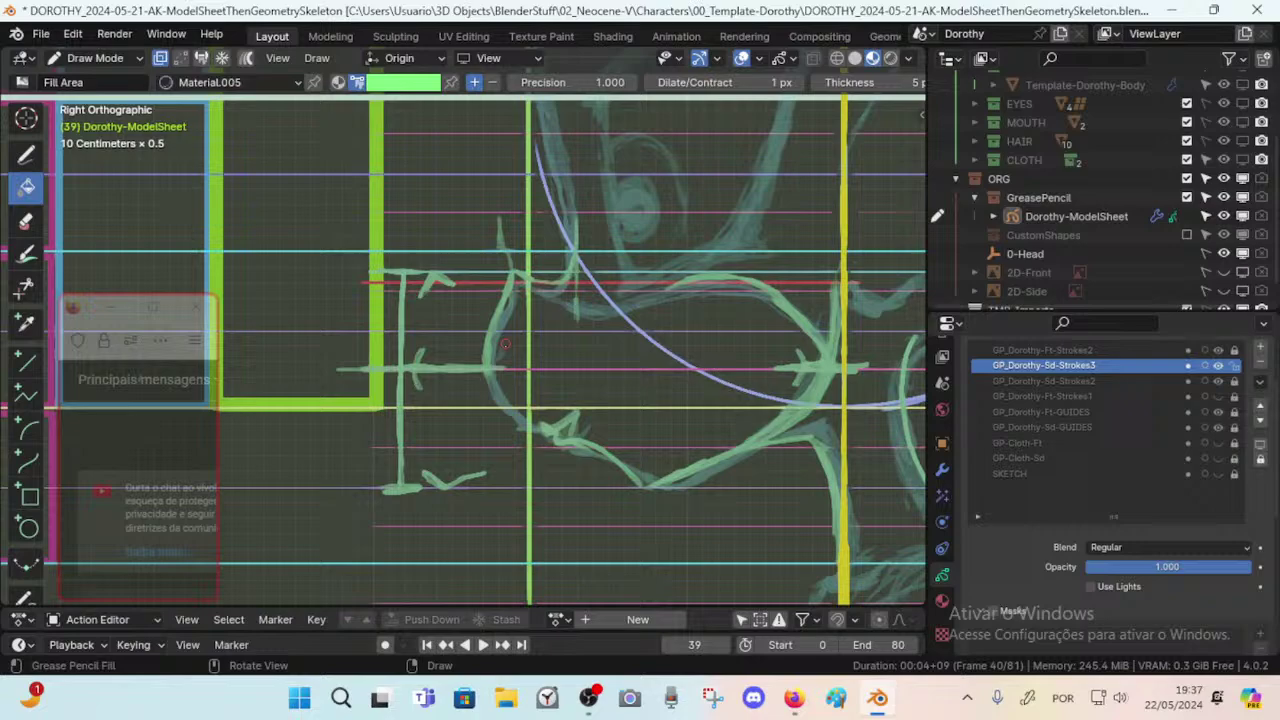
{"action": "left_click", "coordinate": [542, 418]}
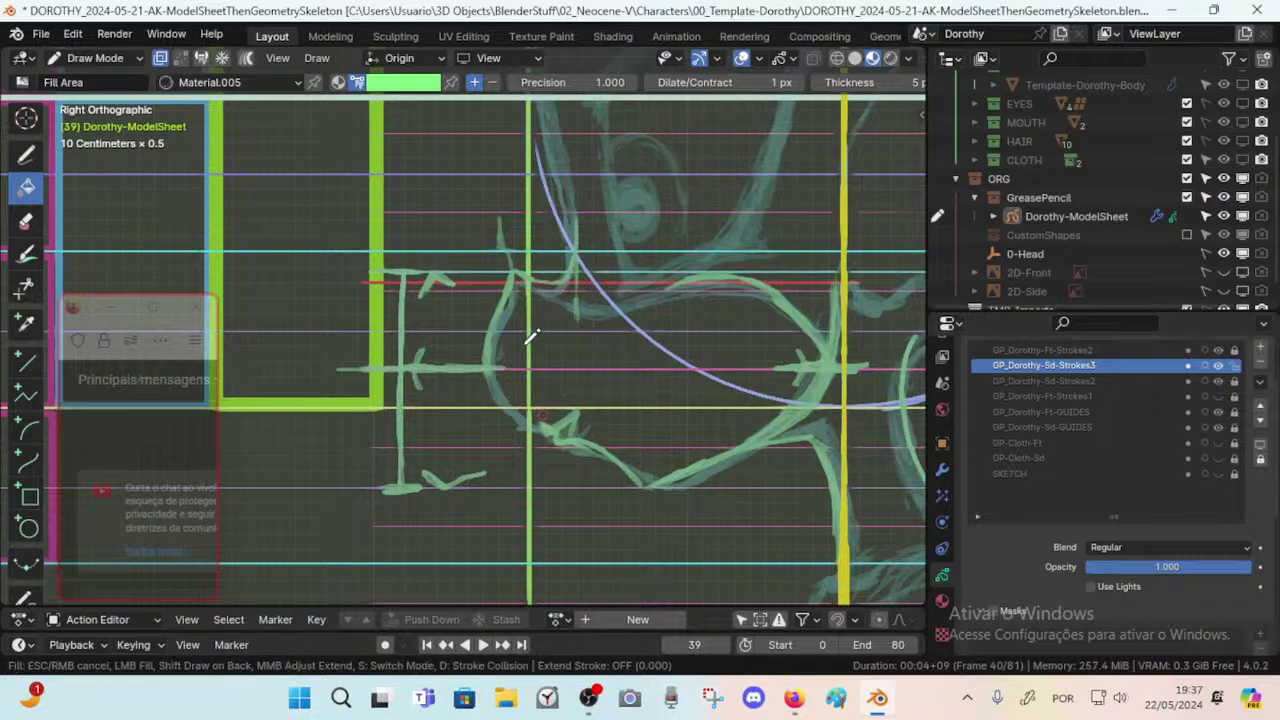
{"action": "key", "text": "Escape"}
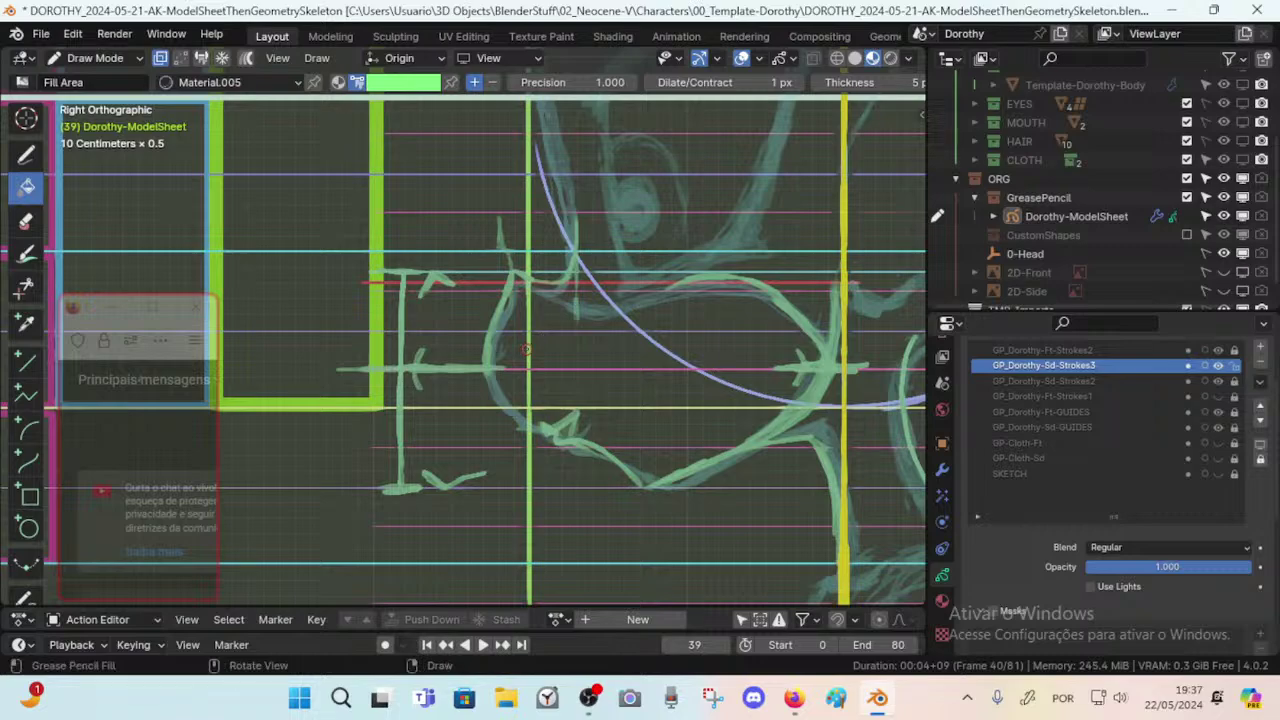
Redraw the front curve of the muzzle and reinforce the lower jaw line down to the chin with the Pencil.
{"action": "key", "text": "shift+space"}
{"action": "key", "text": "d"}
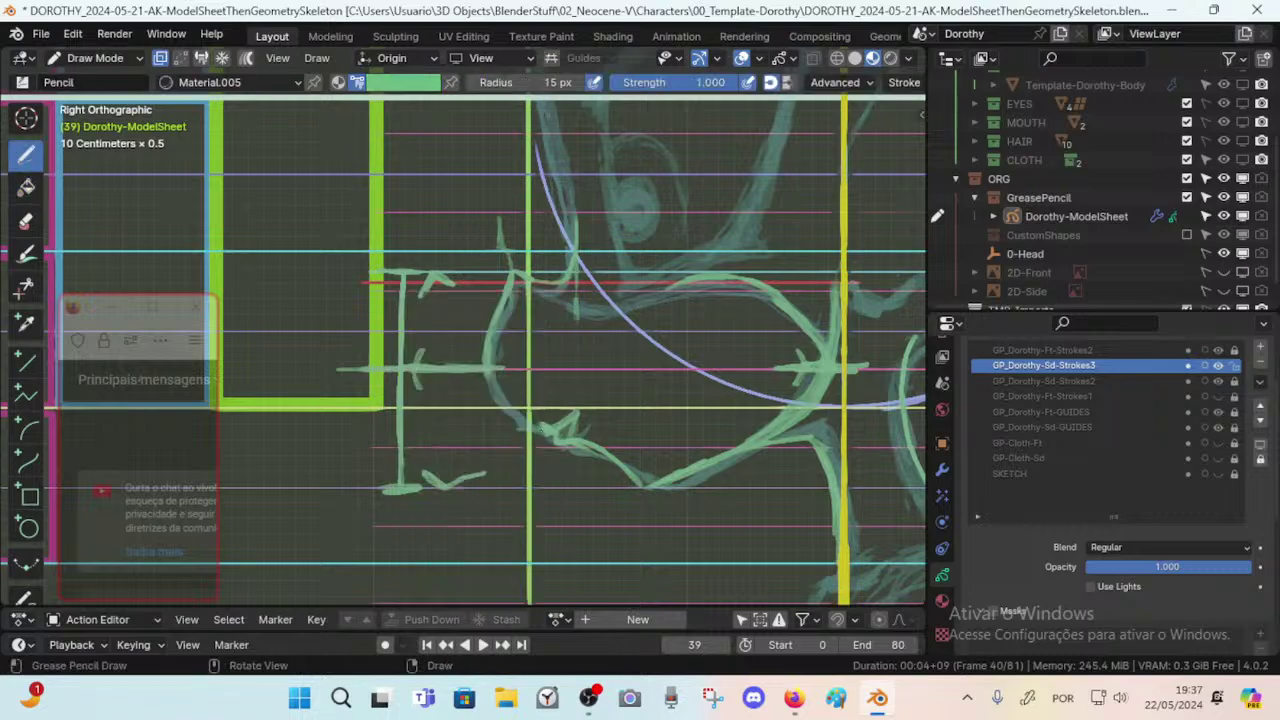
{"action": "mouse_move", "coordinate": [501, 396]}
{"action": "left_mouse_down"}
{"action": "mouse_move", "coordinate": [494, 332]}
{"action": "mouse_move", "coordinate": [516, 274]}
{"action": "mouse_move", "coordinate": [496, 374]}
{"action": "left_mouse_up"}
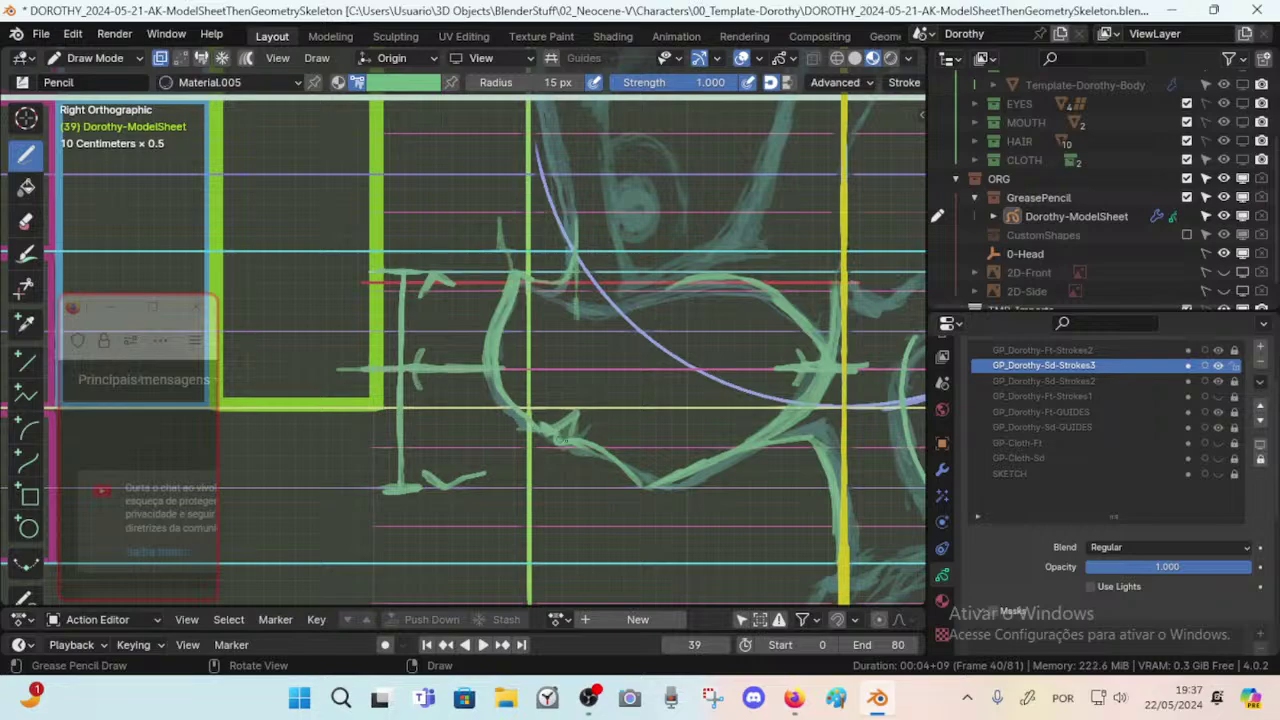
{"action": "left_click_drag", "start_coordinate": [578, 443], "coordinate": [645, 486]}
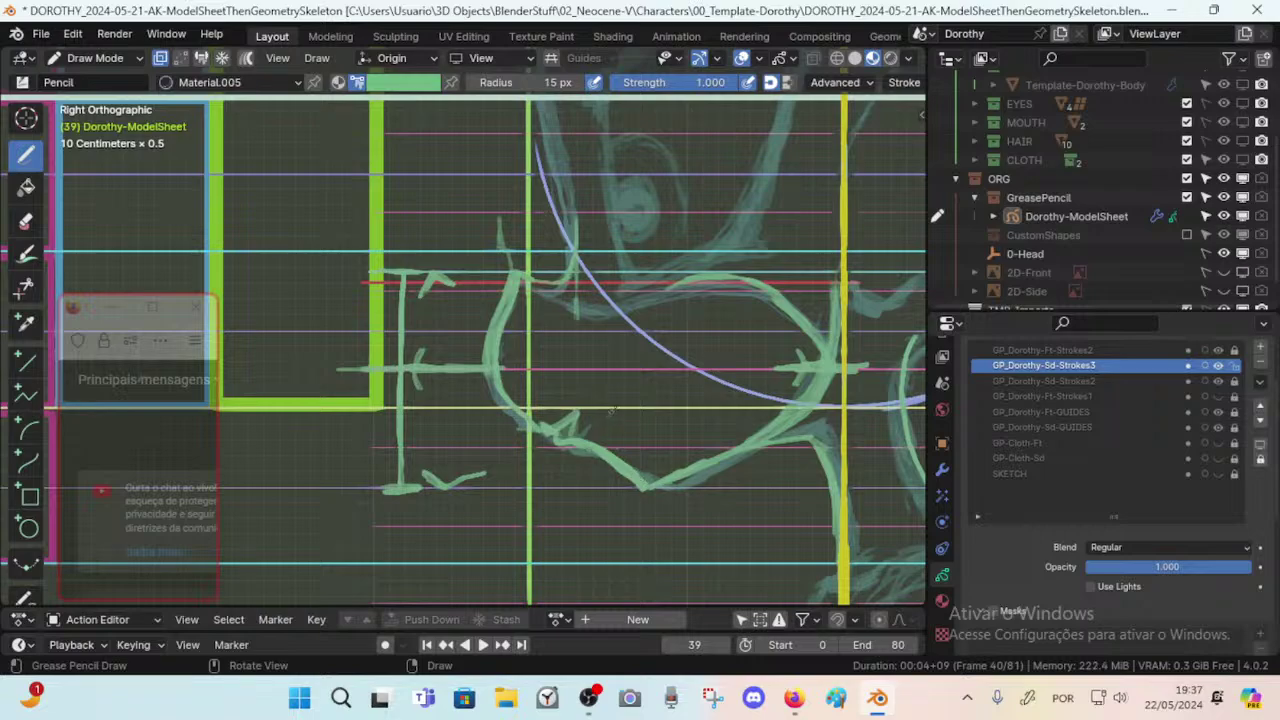
Clean up the outer front edge of the muzzle outline with the hard eraser, undoing the last unwanted erasure.
{"action": "key", "text": "shift+space"}
{"action": "key", "text": "1"}
{"action": "key", "text": "shift+space"}
{"action": "key", "text": "3"}
{"action": "mouse_move", "coordinate": [474, 352]}
{"action": "left_mouse_down"}
{"action": "mouse_move", "coordinate": [508, 262]}
{"action": "mouse_move", "coordinate": [488, 290]}
{"action": "left_mouse_up"}
{"action": "key", "text": "ctrl+z"}
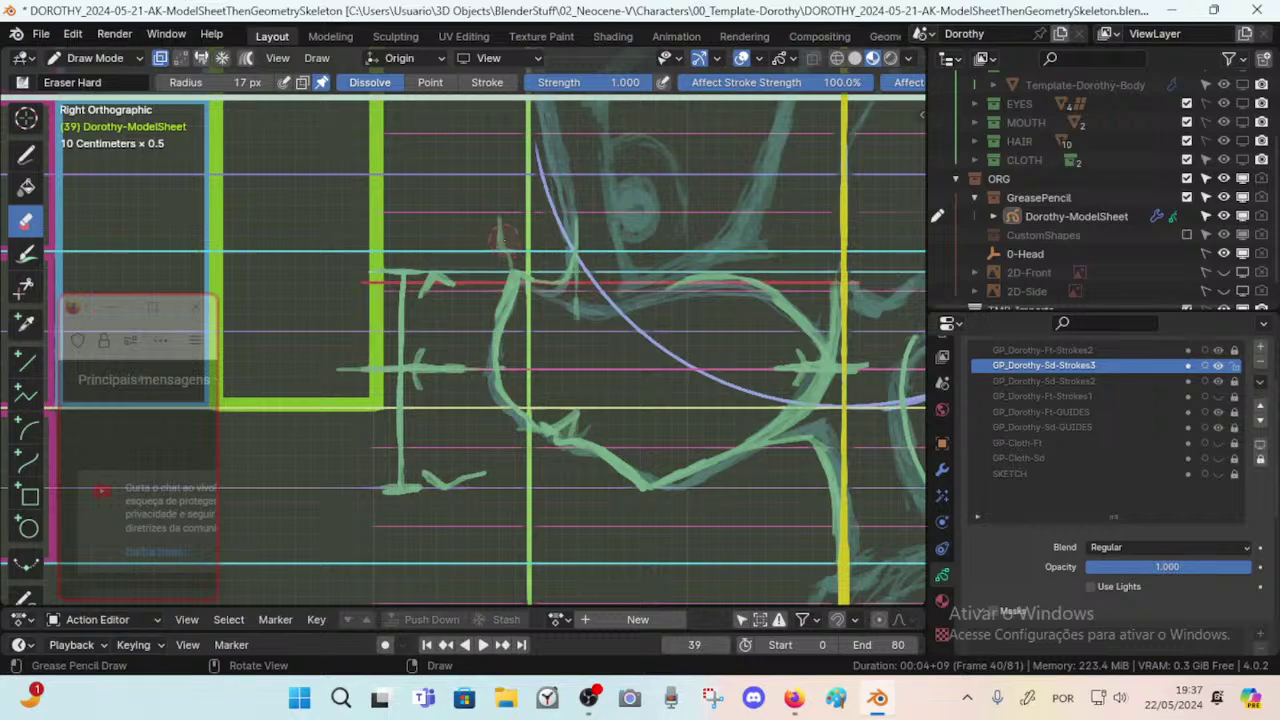
Erase the overshooting strokes above the nose tip and around the curve joining the nose to the brow.
{"action": "left_click_drag", "start_coordinate": [501, 232], "coordinate": [512, 268]}
{"action": "left_click_drag", "start_coordinate": [581, 311], "coordinate": [594, 264]}
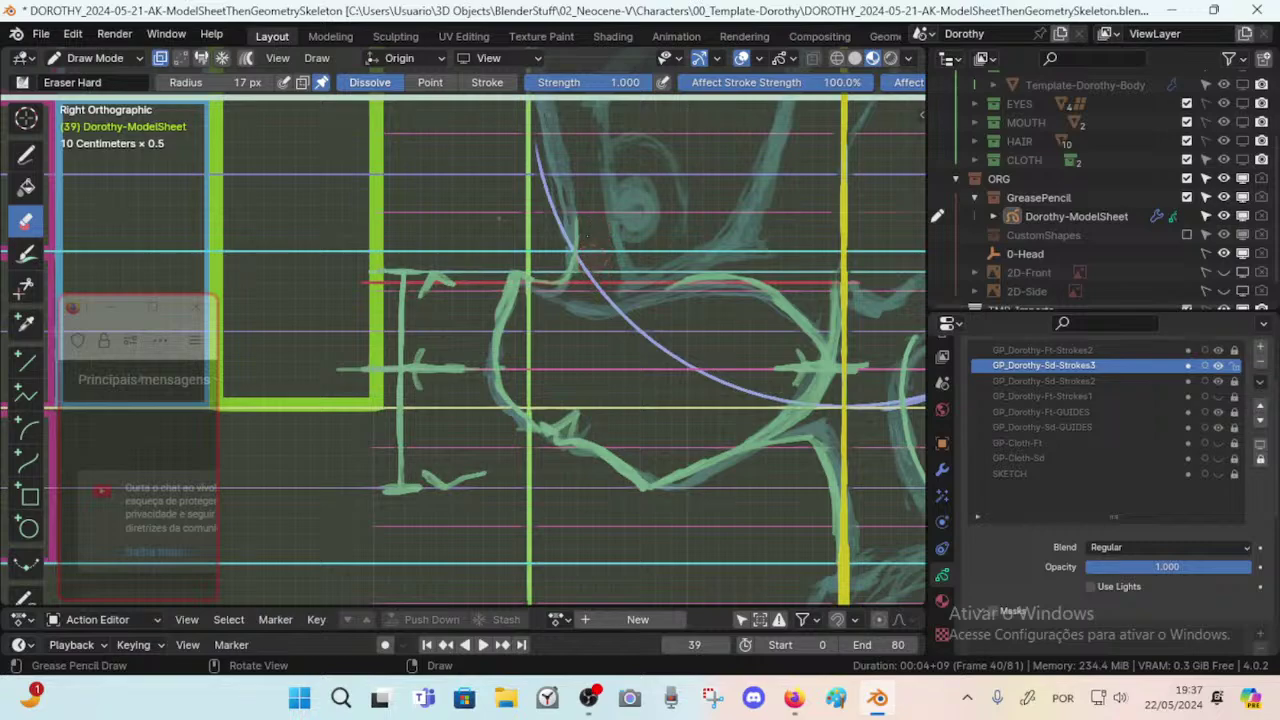
{"action": "left_click_drag", "start_coordinate": [583, 232], "coordinate": [575, 260]}
Trim the thick upper front edge of the muzzle outline with the hard eraser.
{"action": "key", "text": "shift+space"}
{"action": "left_click", "coordinate": [530, 271]}
{"action": "key", "text": "shift+space"}
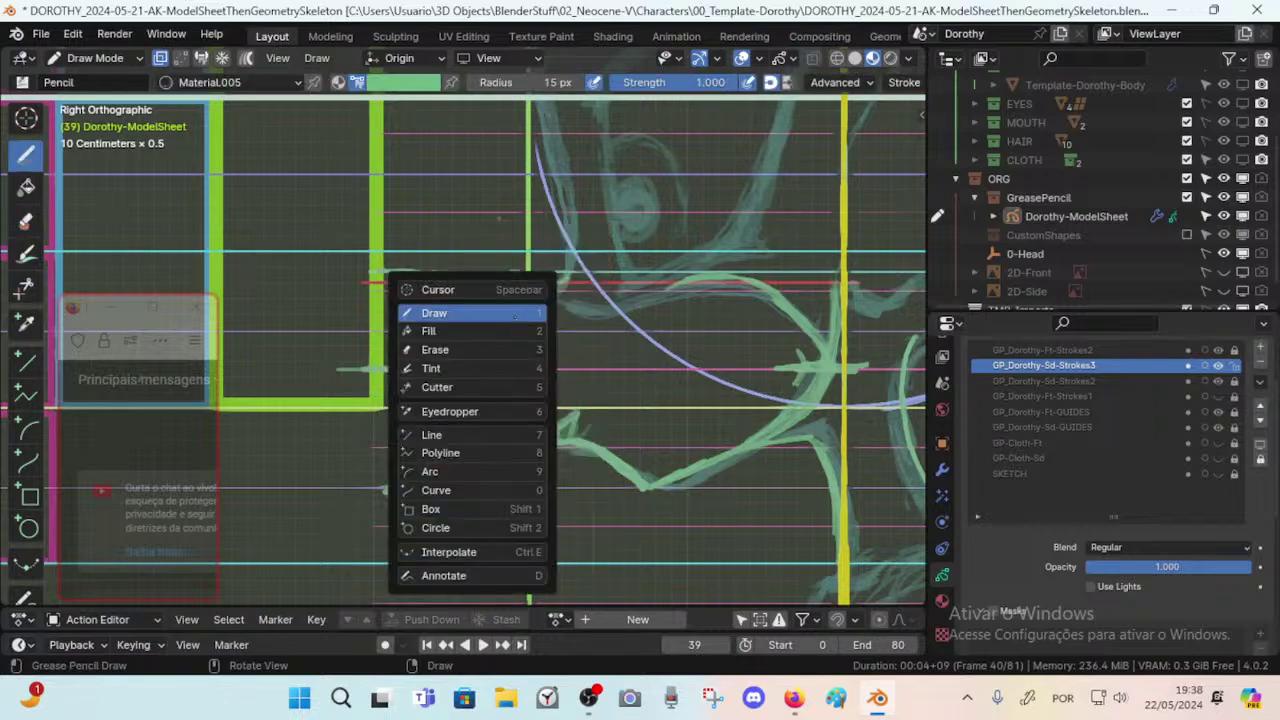
{"action": "key", "text": "e"}
{"action": "mouse_move", "coordinate": [496, 312]}
{"action": "left_mouse_down"}
{"action": "mouse_move", "coordinate": [510, 290]}
{"action": "mouse_move", "coordinate": [502, 323]}
{"action": "left_mouse_up"}
Redraw the muzzle front from the nose tip downward and the curve from the nose up to the brow with the Pencil.
{"action": "key", "text": "shift+space"}
{"action": "key", "text": "d"}
{"action": "left_click_drag", "start_coordinate": [516, 277], "coordinate": [493, 384]}
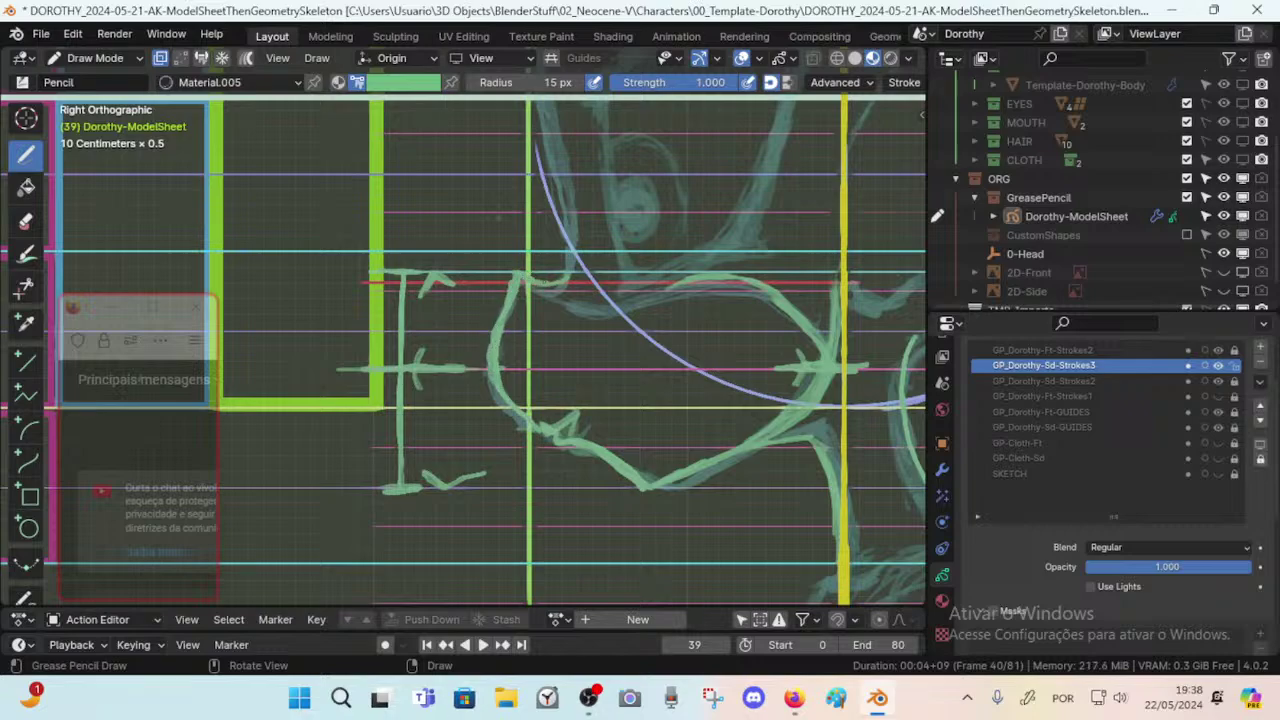
{"action": "mouse_move", "coordinate": [552, 288]}
{"action": "left_mouse_down"}
{"action": "mouse_move", "coordinate": [568, 275]}
{"action": "mouse_move", "coordinate": [564, 223]}
{"action": "mouse_move", "coordinate": [568, 238]}
{"action": "left_mouse_up"}
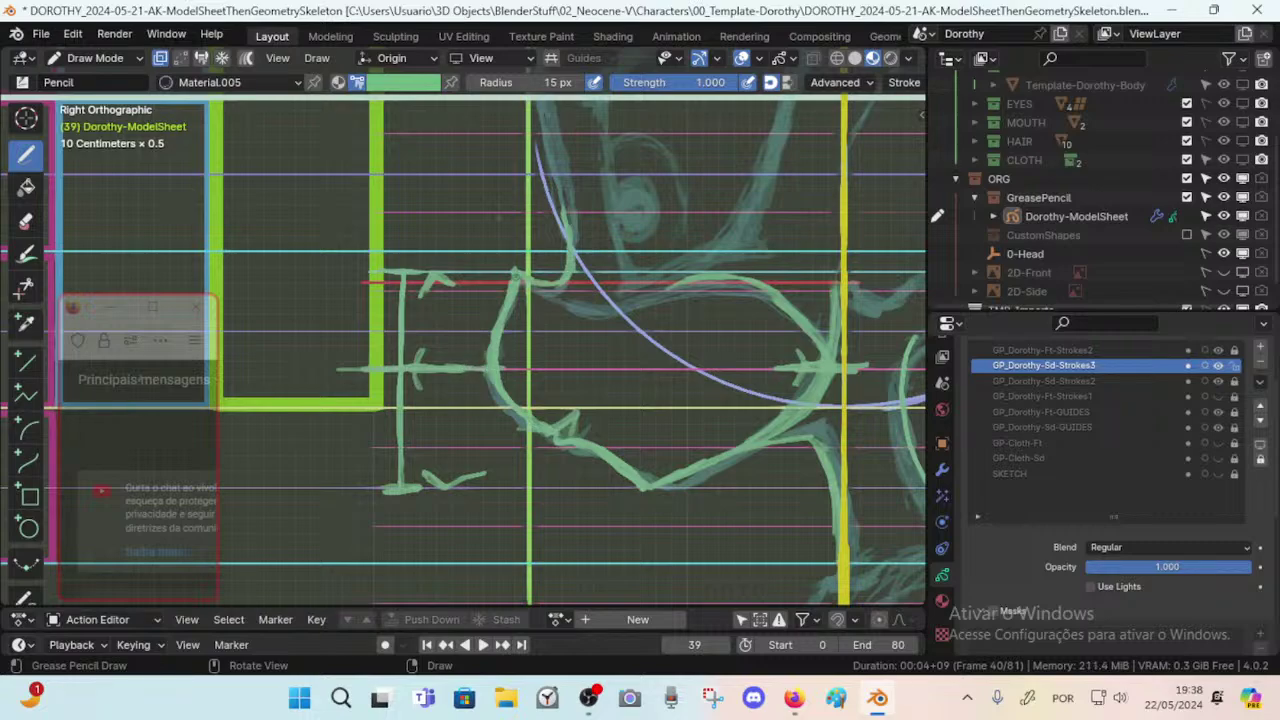
Trim the marks on the lower jaw beside the vertical green guide, using the hard eraser reduced to an 8 px radius.
{"action": "mouse_move", "coordinate": [525, 335]}
{"action": "middle_mouse_down", "text": "ctrl"}
{"action": "mouse_move", "coordinate": [520, 455]}
{"action": "mouse_move", "coordinate": [521, 383]}
{"action": "middle_mouse_up", "text": "ctrl"}
{"action": "middle_click_drag", "start_coordinate": [596, 412], "coordinate": [530, 398], "text": "ctrl"}
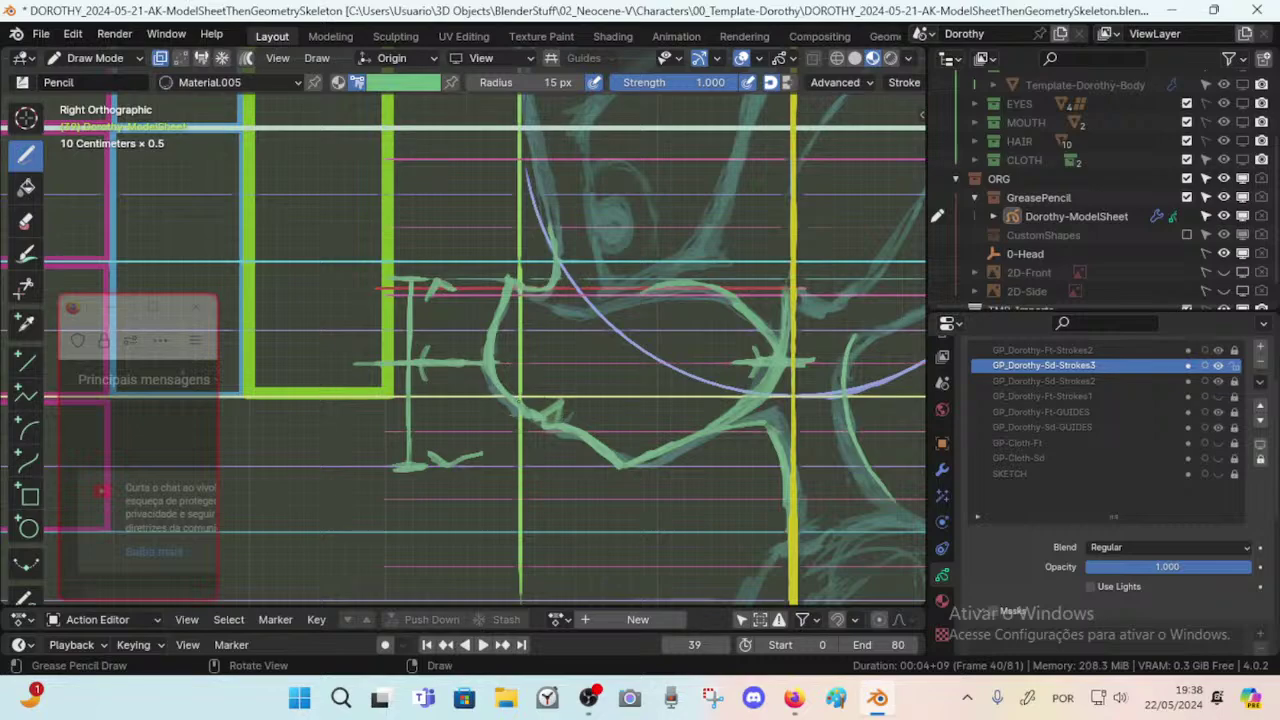
{"action": "key", "text": "shift+f"}
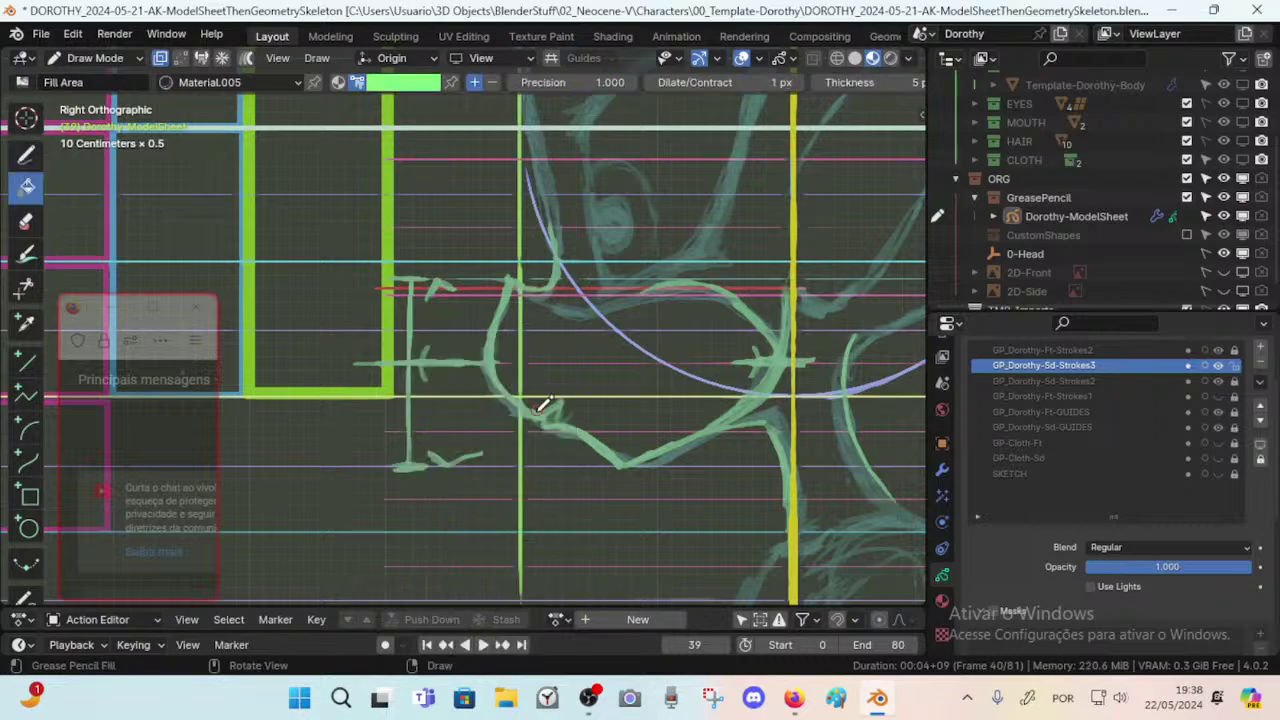
{"action": "key", "text": "shift+space"}
{"action": "left_click", "coordinate": [537, 415]}
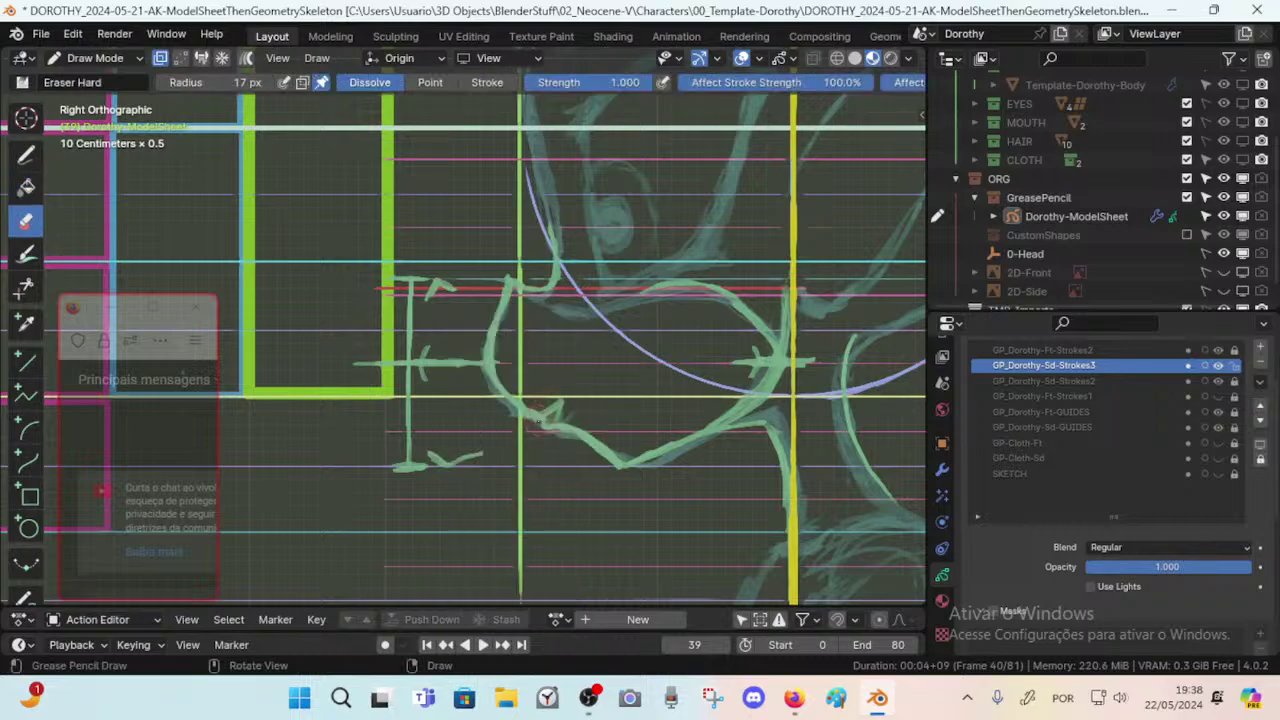
{"action": "key", "text": "bracketleft"}
{"action": "key", "text": "bracketleft"}
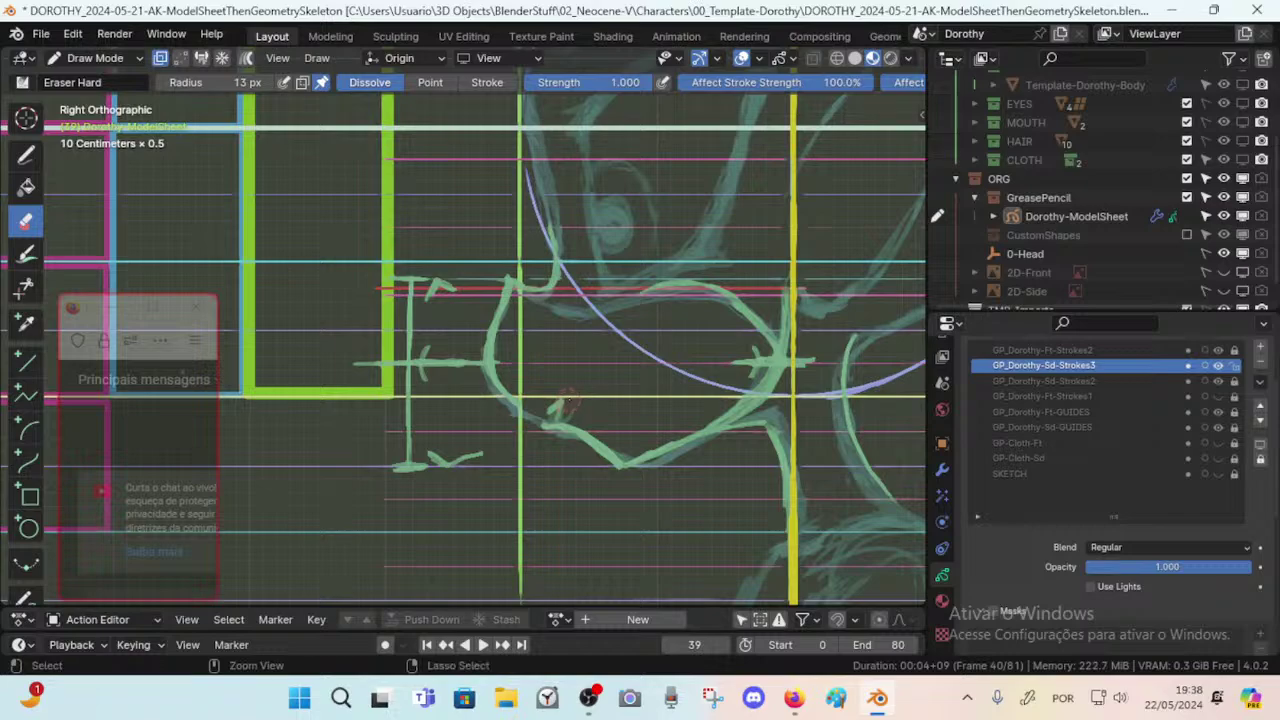
{"action": "key", "text": "ctrl+z"}
{"action": "scroll", "coordinate": [535, 402], "scroll_direction": "up", "scroll_amount": 2}
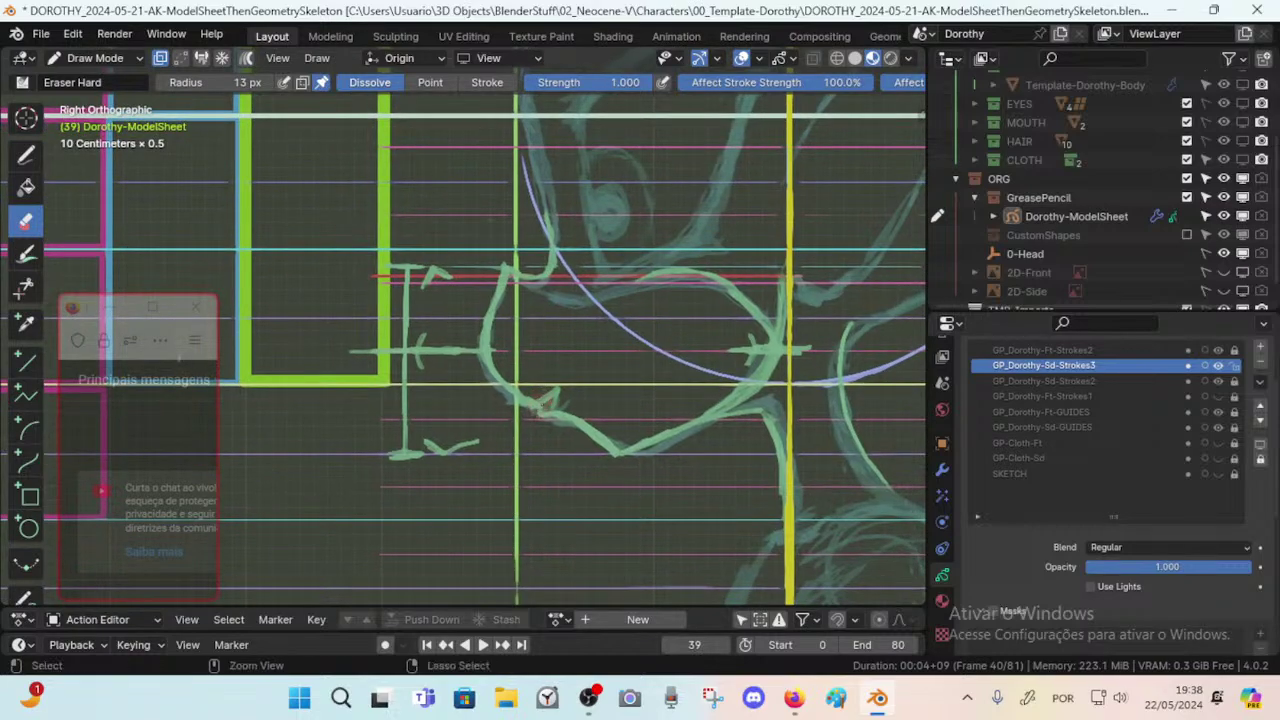
{"action": "key", "text": "bracketleft"}
{"action": "key", "text": "bracketleft"}
{"action": "key", "text": "bracketleft"}
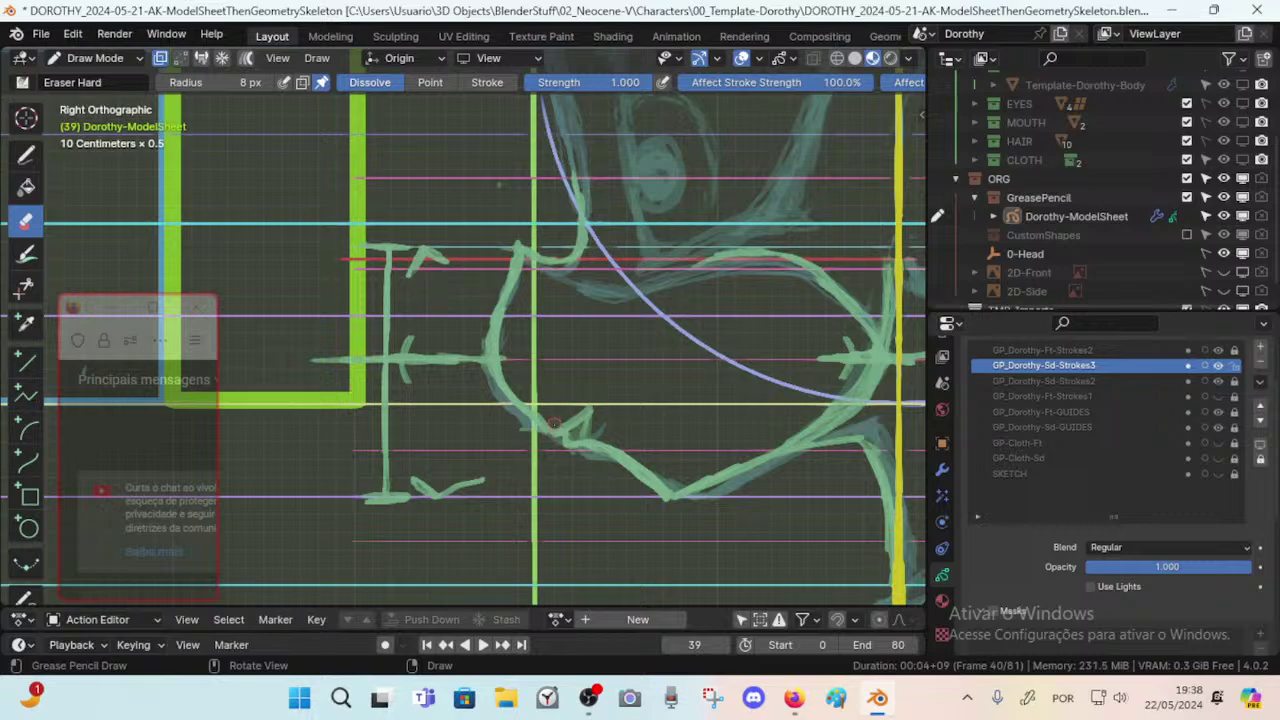
Draw thin horizontal Pencil lines across the lower jaw, level with the base and the peak of the angled mark.
{"action": "key", "text": "shift+space"}
{"action": "key", "text": "d"}
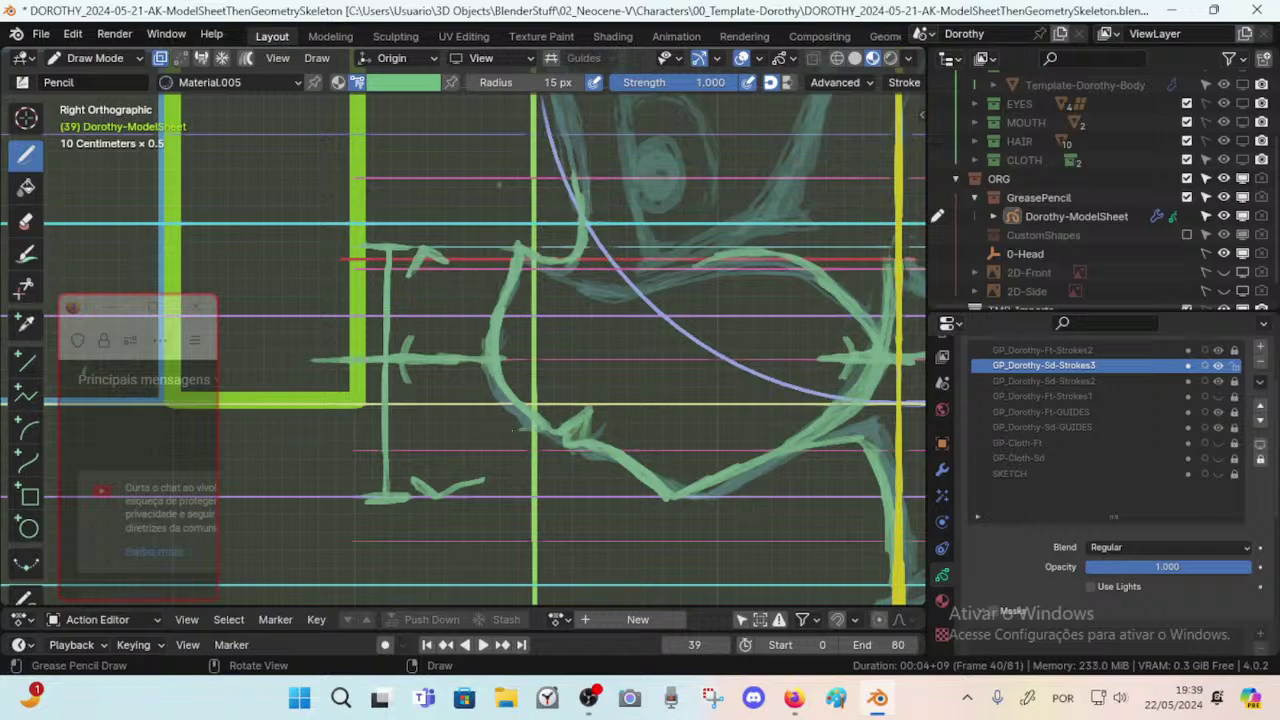
{"action": "left_click_drag", "start_coordinate": [512, 430], "coordinate": [476, 432]}
{"action": "mouse_move", "coordinate": [572, 432]}
{"action": "left_mouse_down"}
{"action": "mouse_move", "coordinate": [630, 431]}
{"action": "mouse_move", "coordinate": [584, 406]}
{"action": "mouse_move", "coordinate": [648, 404]}
{"action": "left_mouse_up"}
{"action": "mouse_move", "coordinate": [516, 403]}
{"action": "left_mouse_down"}
{"action": "mouse_move", "coordinate": [466, 403]}
{"action": "mouse_move", "coordinate": [650, 402]}
{"action": "left_mouse_up"}
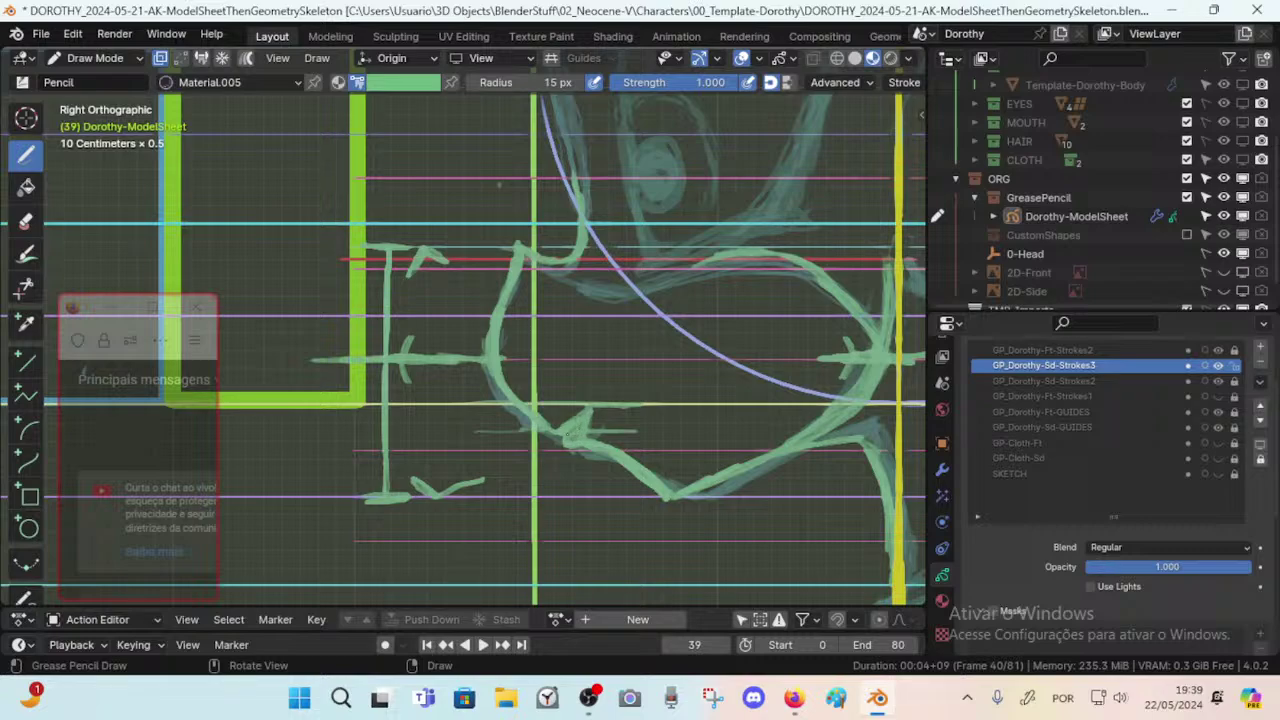
Save the file and draw thin vertical Pencil lines at the foremost point of the muzzle and through the nose tip.
{"action": "middle_click_drag", "start_coordinate": [668, 402], "coordinate": [629, 422], "text": "ctrl"}
{"action": "key", "text": "ctrl+s"}
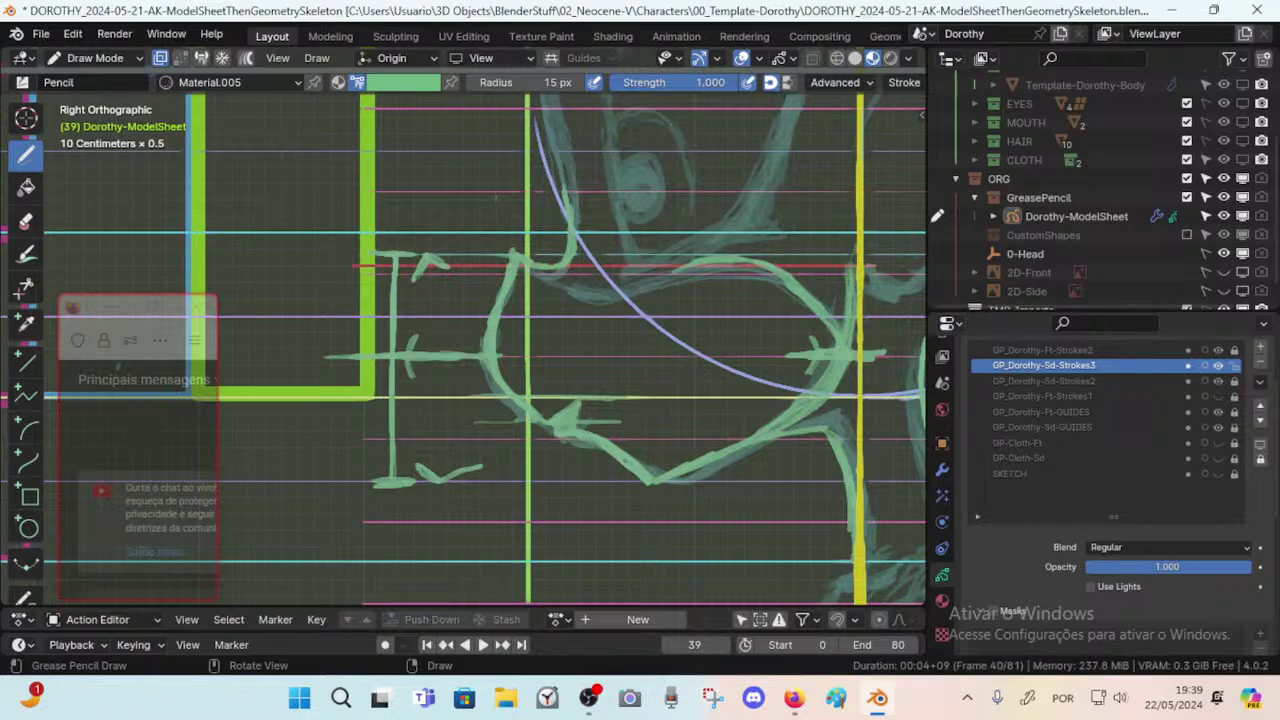
{"action": "mouse_move", "coordinate": [762, 362]}
{"action": "middle_mouse_down", "text": "ctrl"}
{"action": "mouse_move", "coordinate": [742, 515]}
{"action": "mouse_move", "coordinate": [681, 389]}
{"action": "mouse_move", "coordinate": [498, 188]}
{"action": "middle_mouse_up", "text": "ctrl"}
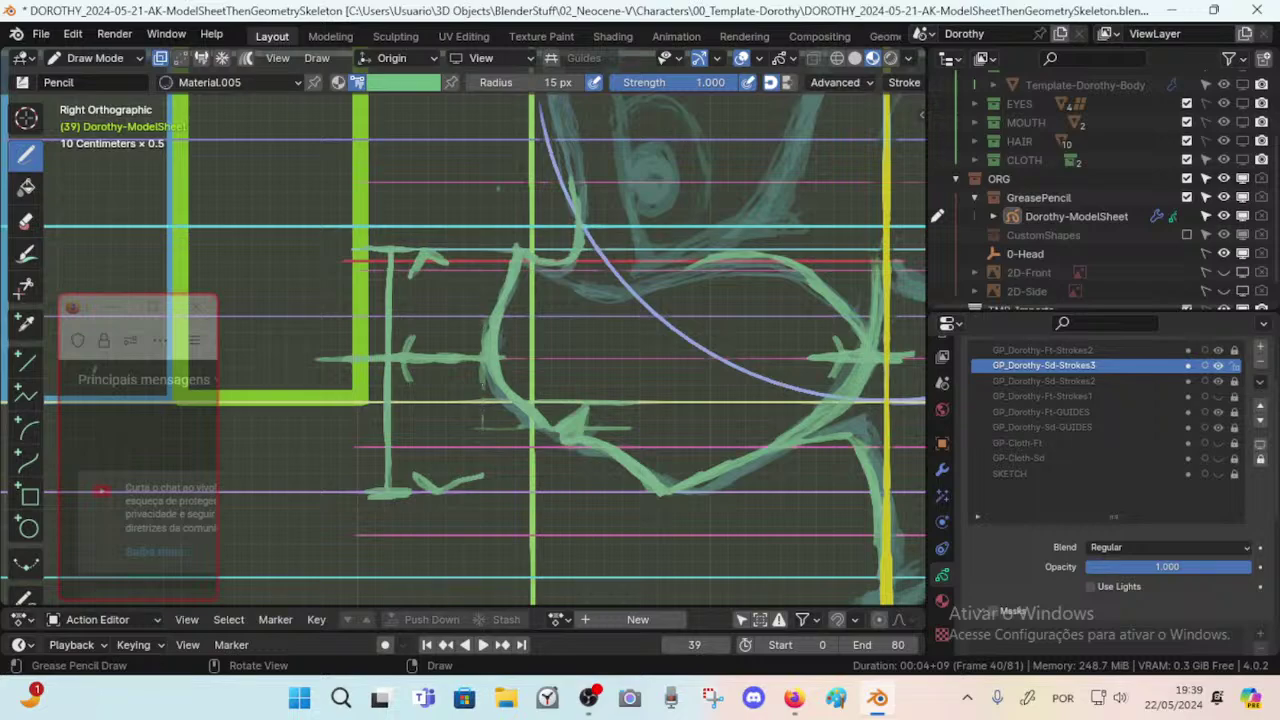
{"action": "left_click_drag", "start_coordinate": [482, 394], "coordinate": [480, 306]}
{"action": "left_click_drag", "start_coordinate": [515, 322], "coordinate": [516, 346]}
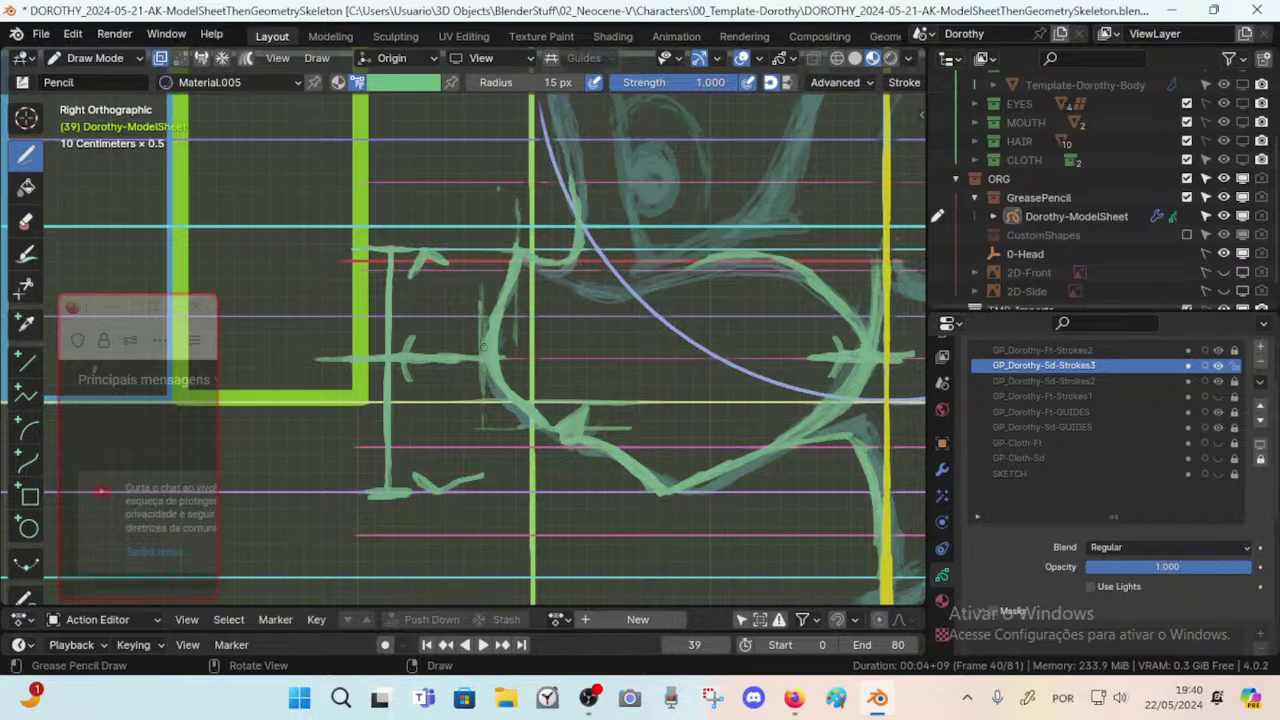
{"action": "scroll", "coordinate": [483, 348], "scroll_direction": "up", "scroll_amount": 4}
{"action": "left_click_drag", "start_coordinate": [505, 236], "coordinate": [506, 398]}
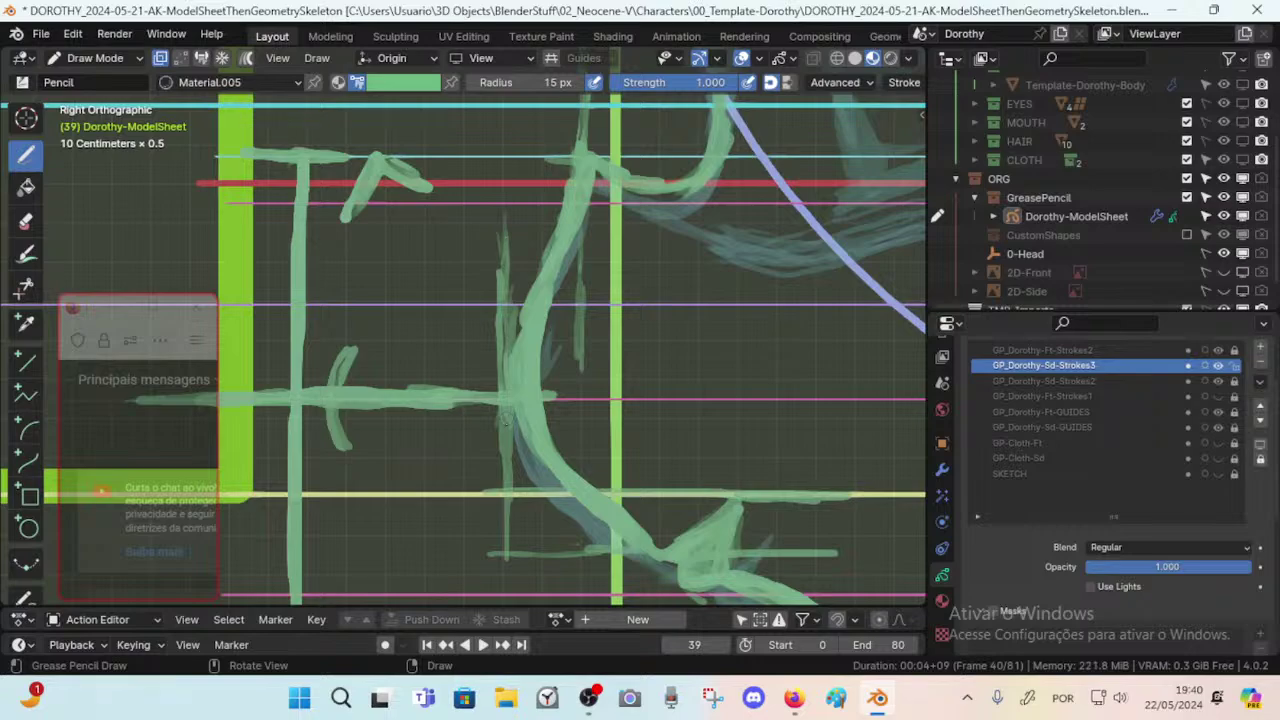
{"action": "mouse_move", "coordinate": [511, 364]}
{"action": "middle_mouse_down", "text": "ctrl"}
{"action": "mouse_move", "coordinate": [518, 314]}
{"action": "mouse_move", "coordinate": [503, 384]}
{"action": "middle_mouse_up", "text": "ctrl"}
{"action": "middle_click_drag", "start_coordinate": [541, 299], "coordinate": [546, 253], "text": "ctrl"}
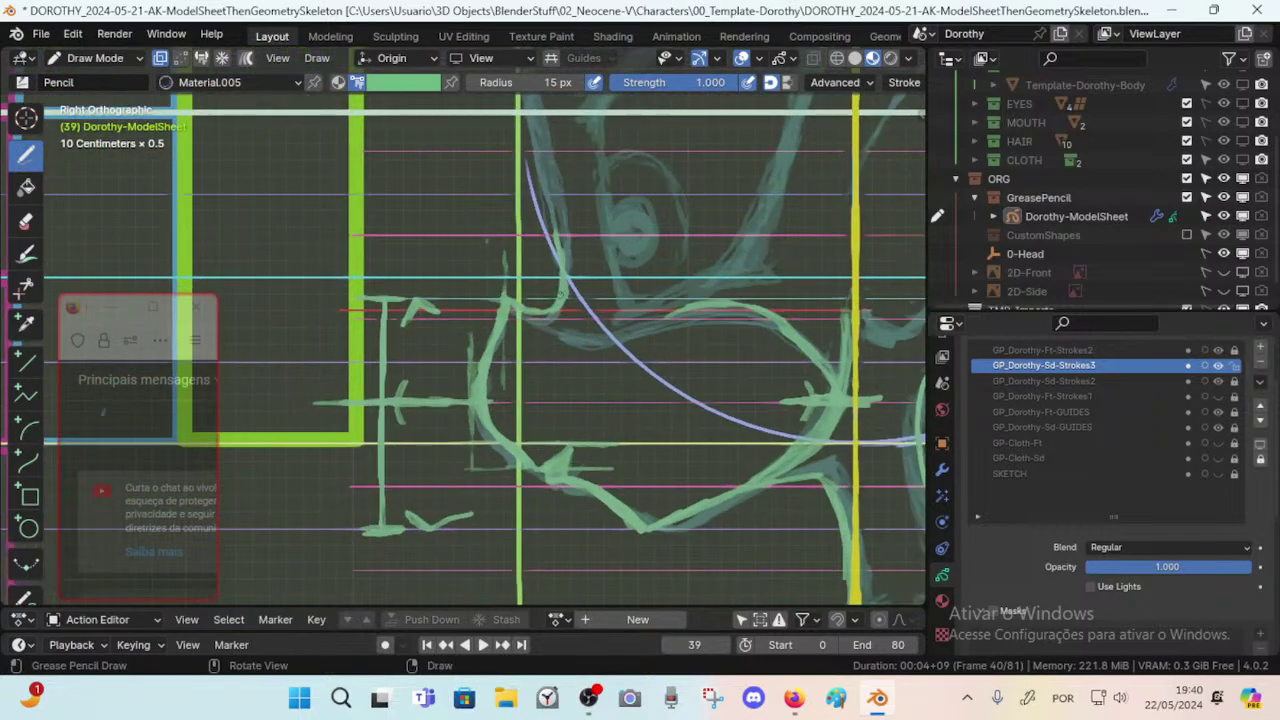
Draw a thin vertical Pencil line upward from the curve where the nose meets the face.
{"action": "mouse_move", "coordinate": [568, 205]}
{"action": "middle_mouse_down", "text": "shift"}
{"action": "mouse_move", "coordinate": [544, 244]}
{"action": "mouse_move", "coordinate": [577, 268]}
{"action": "middle_mouse_up", "text": "shift"}
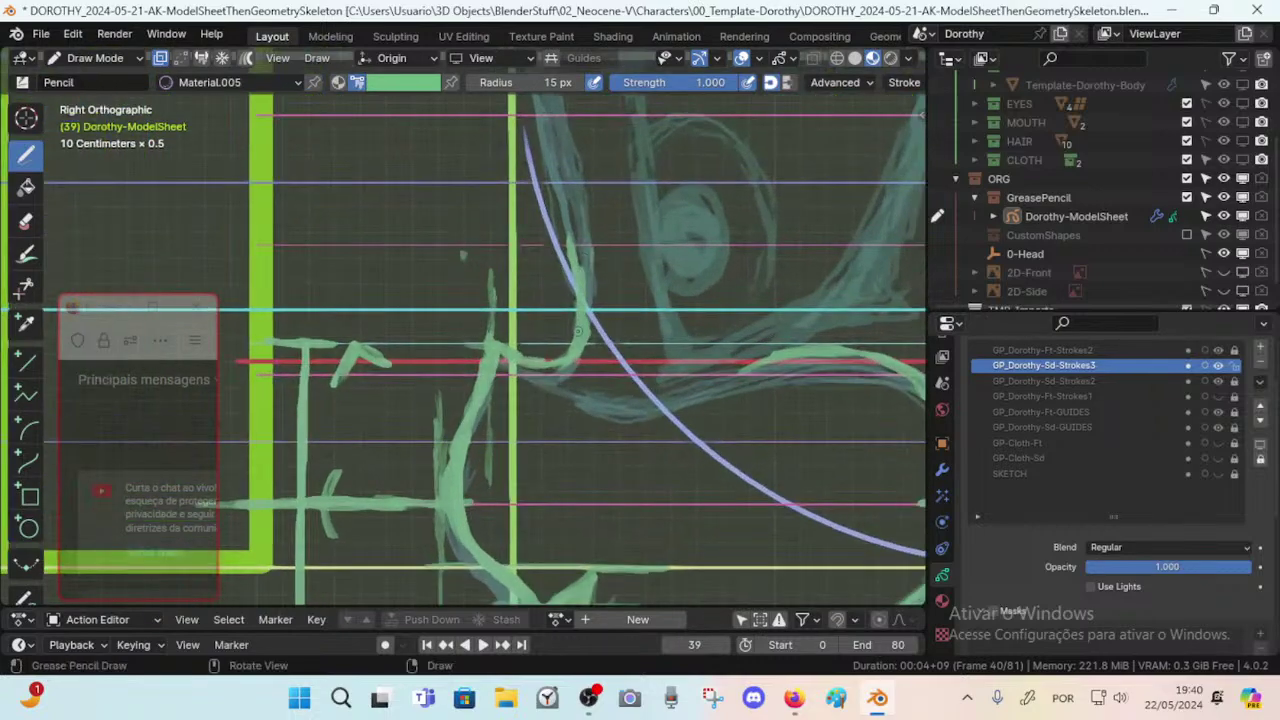
{"action": "mouse_move", "coordinate": [586, 302]}
{"action": "left_mouse_down"}
{"action": "mouse_move", "coordinate": [598, 200]}
{"action": "mouse_move", "coordinate": [593, 312]}
{"action": "left_mouse_up"}
{"action": "key", "text": "ctrl+z"}
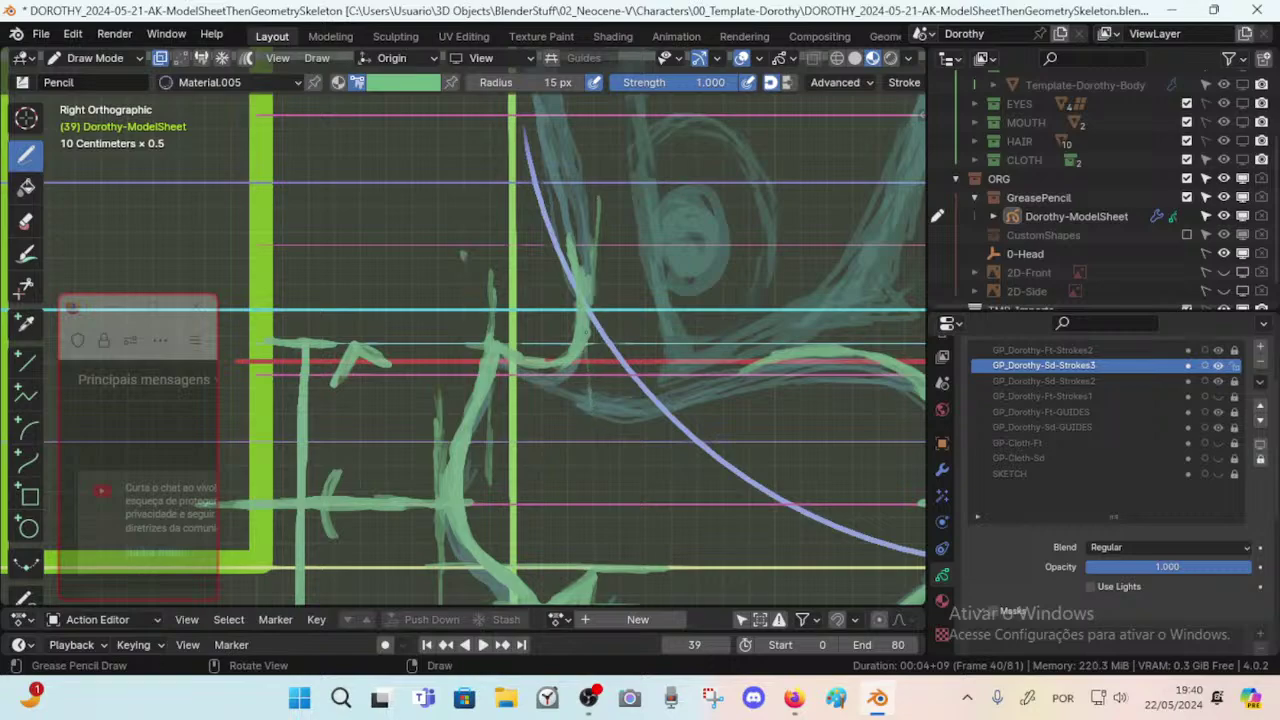
{"action": "left_click_drag", "start_coordinate": [592, 306], "coordinate": [597, 162]}
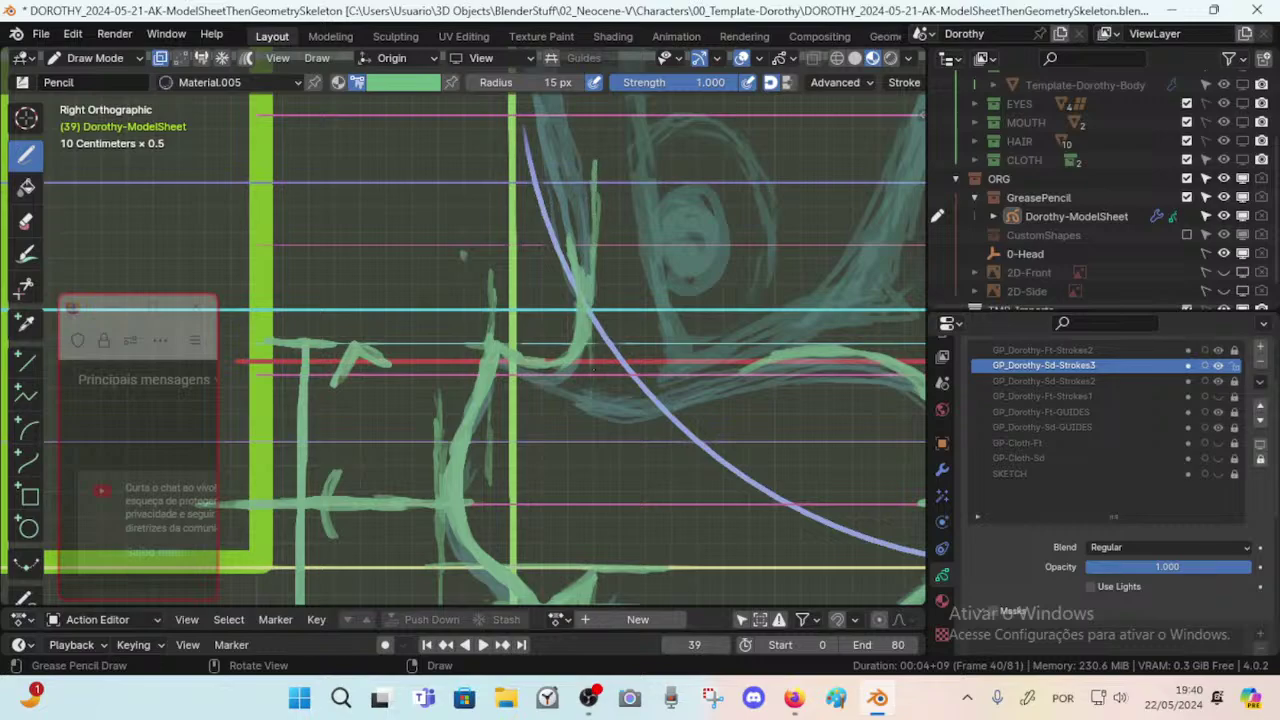
Extend the vertical line below the nose curve with the Pencil and save the file.
{"action": "mouse_move", "coordinate": [593, 361]}
{"action": "left_mouse_down"}
{"action": "mouse_move", "coordinate": [594, 407]}
{"action": "mouse_move", "coordinate": [588, 347]}
{"action": "left_mouse_up"}
{"action": "key", "text": "ctrl+z"}
{"action": "left_click_drag", "start_coordinate": [578, 425], "coordinate": [578, 362]}
{"action": "middle_click_drag", "start_coordinate": [585, 272], "coordinate": [563, 371], "text": "shift"}
{"action": "mouse_move", "coordinate": [564, 368]}
{"action": "left_mouse_down"}
{"action": "mouse_move", "coordinate": [560, 264]}
{"action": "mouse_move", "coordinate": [561, 376]}
{"action": "left_mouse_up"}
{"action": "key", "text": "ctrl+z"}
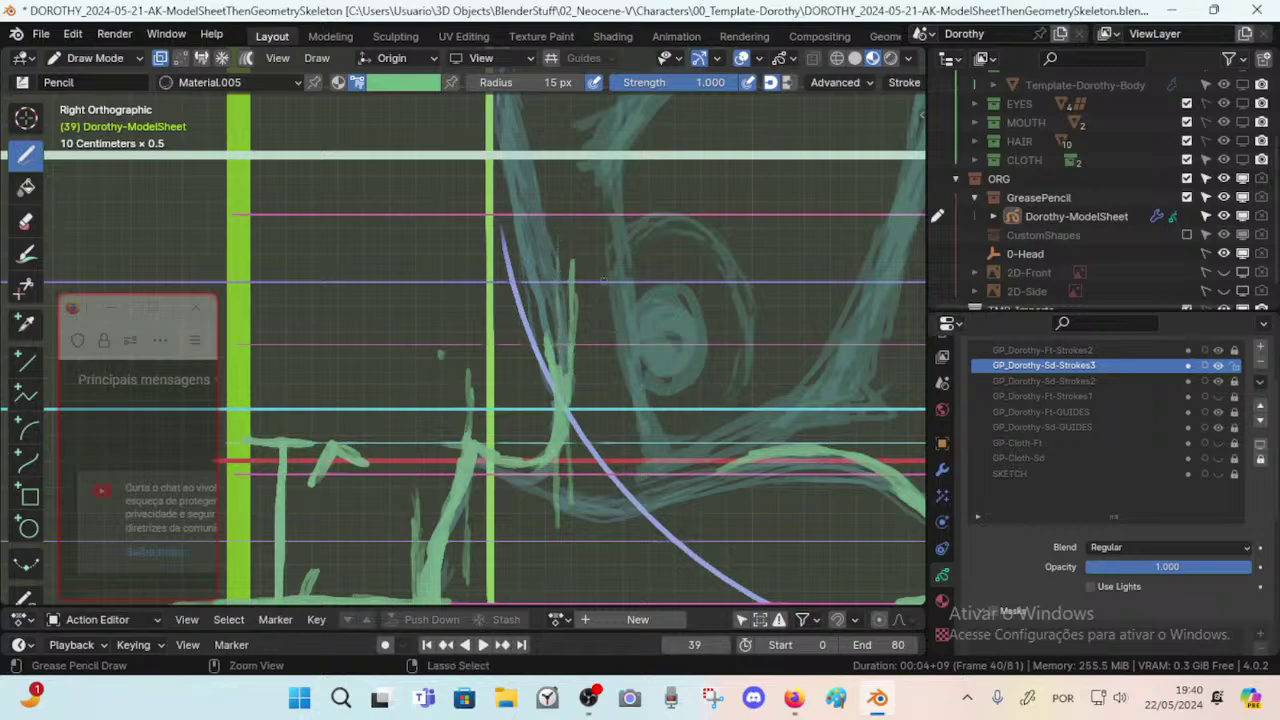
{"action": "scroll", "coordinate": [576, 385], "scroll_direction": "down", "scroll_amount": 3}
{"action": "key", "text": "ctrl+s"}
{"action": "scroll", "coordinate": [504, 338], "scroll_direction": "up", "scroll_amount": 1}
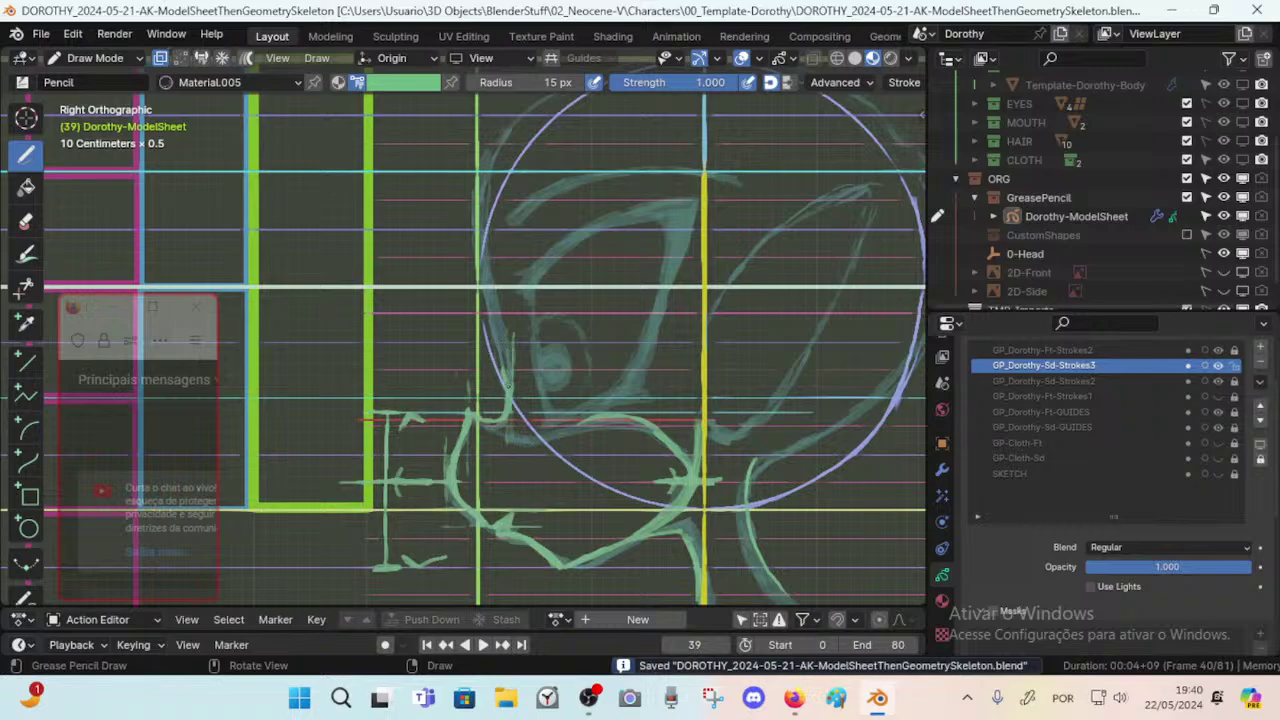
Sketch the face profile from the nose bridge up to the forehead with the Pencil, following the underlying sketch.
{"action": "left_click_drag", "start_coordinate": [507, 365], "coordinate": [501, 345]}
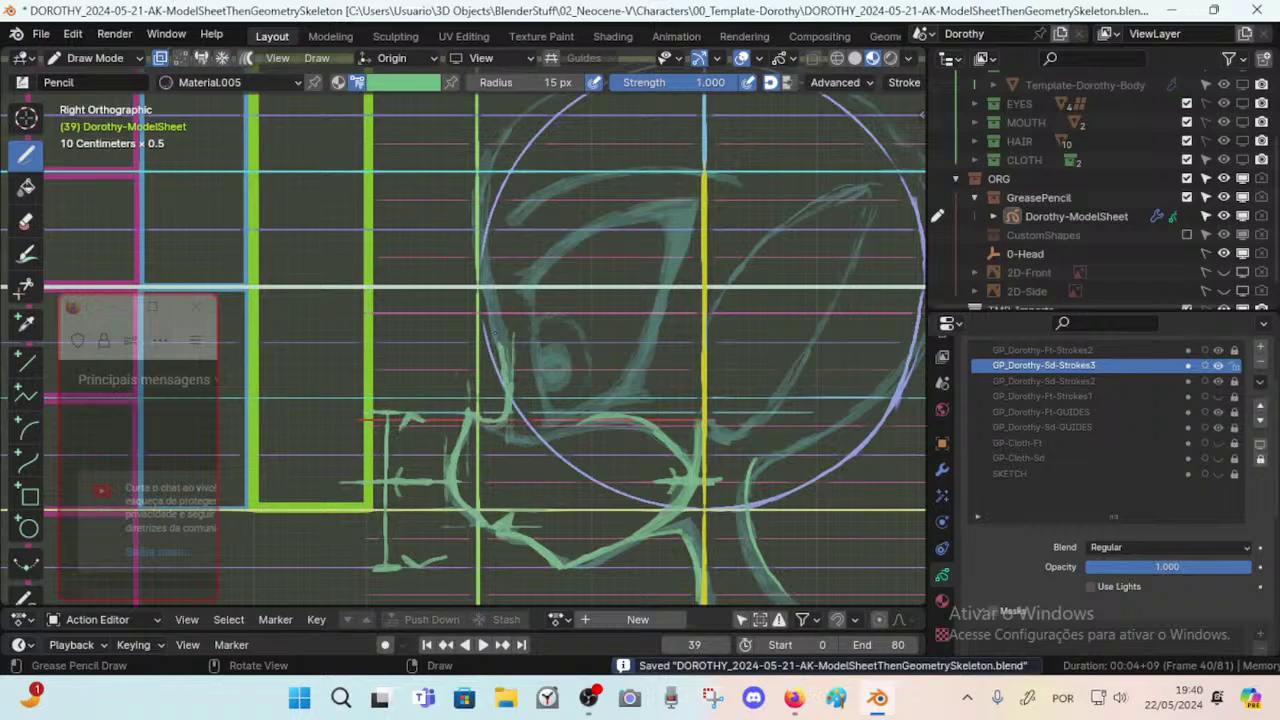
{"action": "left_click_drag", "start_coordinate": [483, 280], "coordinate": [480, 242]}
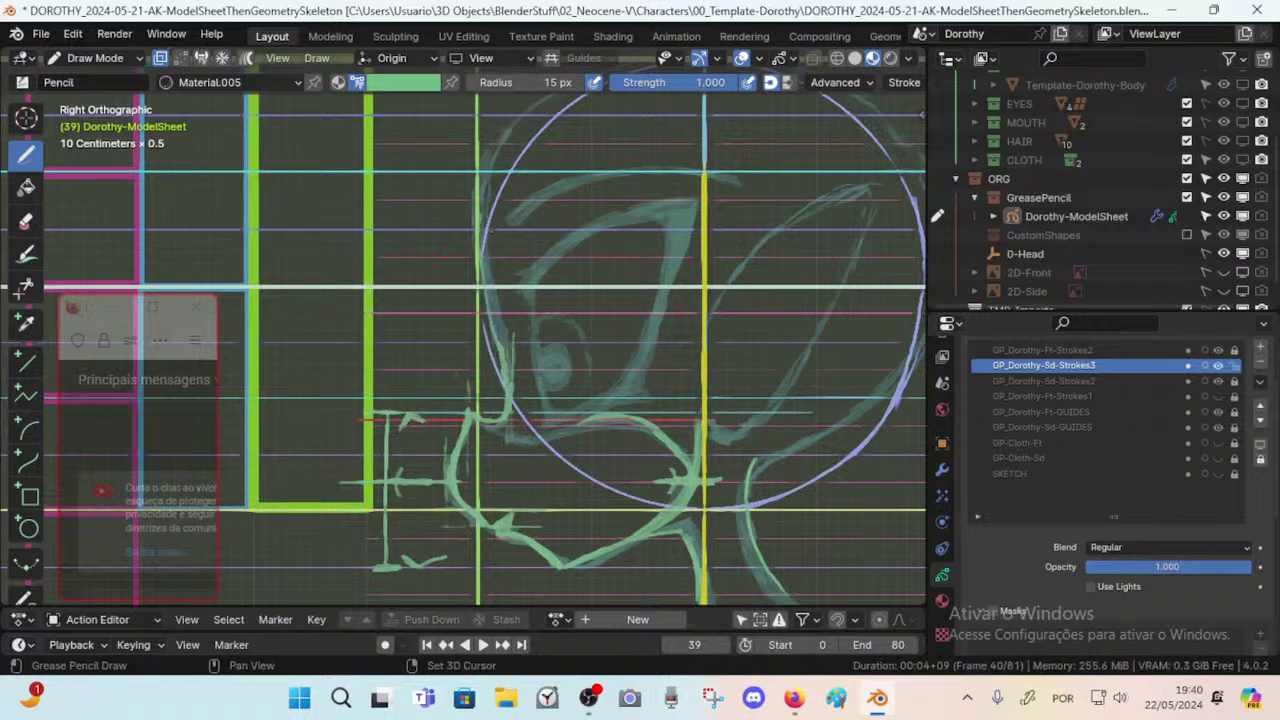
{"action": "middle_click_drag", "start_coordinate": [480, 226], "coordinate": [476, 303], "text": "shift"}
{"action": "left_click_drag", "start_coordinate": [483, 281], "coordinate": [475, 245]}
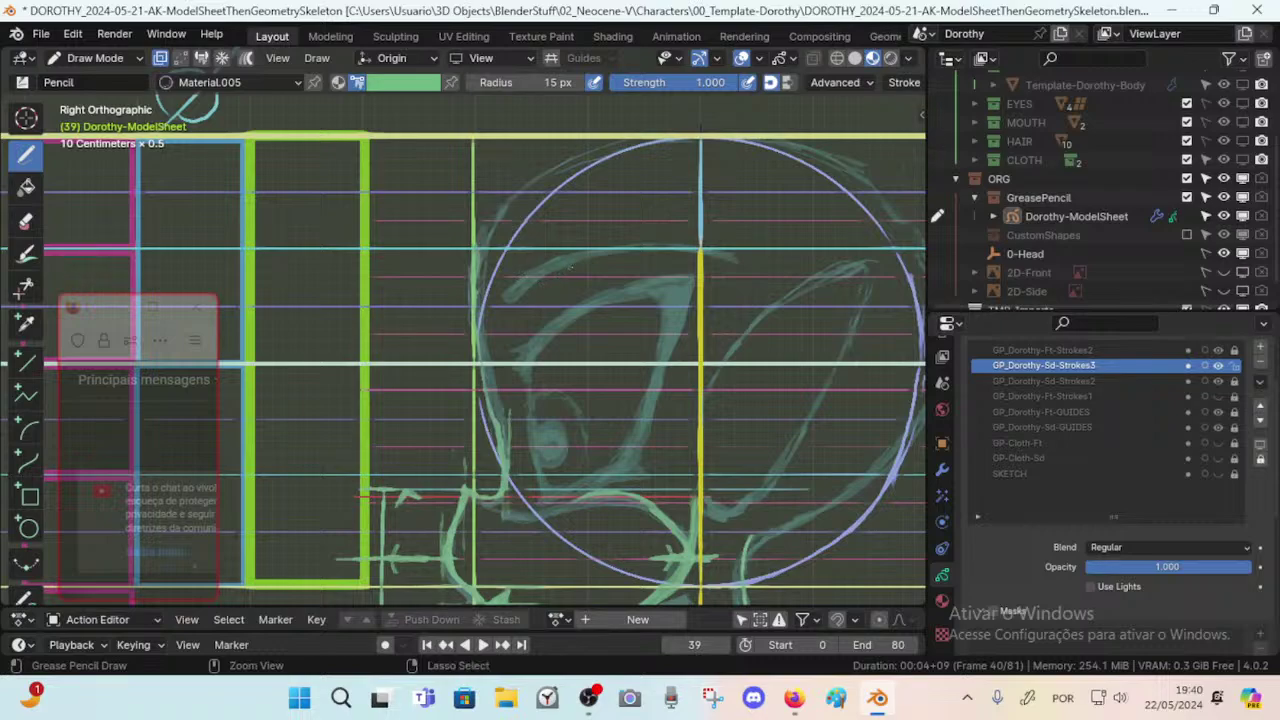
{"action": "scroll", "coordinate": [563, 273], "scroll_direction": "down", "scroll_amount": 2}
{"action": "scroll", "coordinate": [563, 303], "scroll_direction": "up", "scroll_amount": 1}
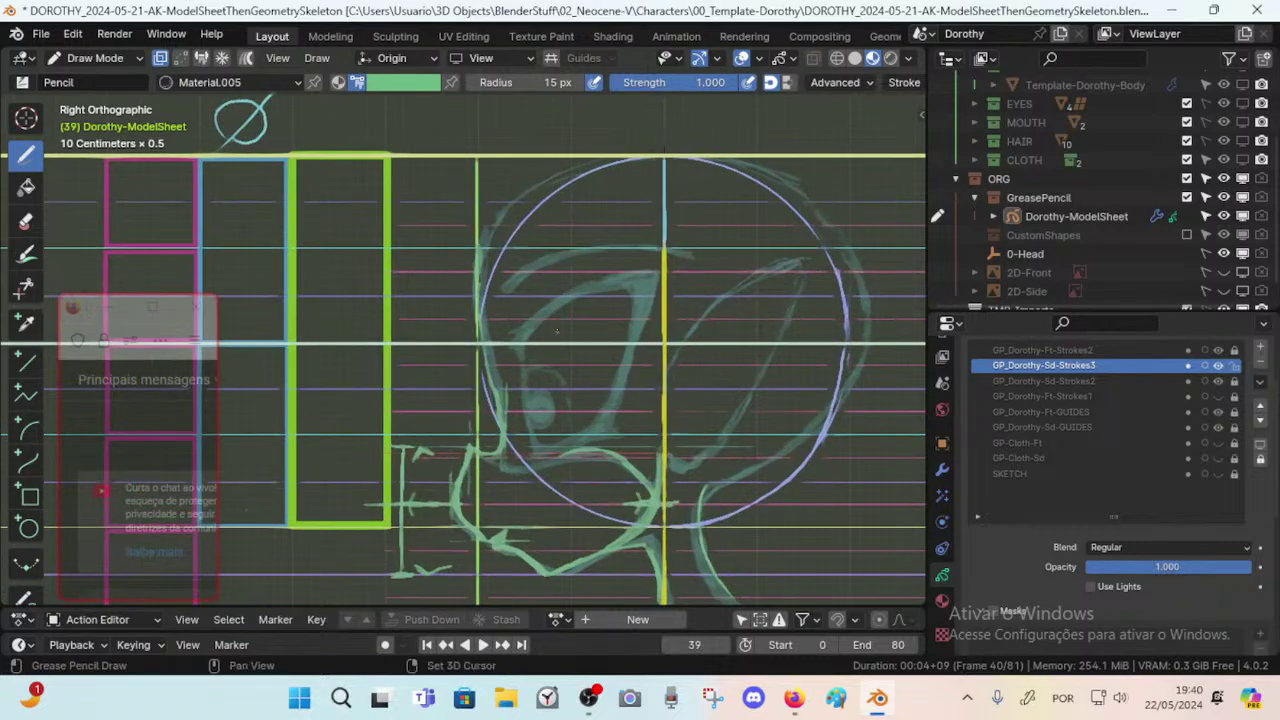
{"action": "mouse_move", "coordinate": [557, 331]}
{"action": "middle_mouse_down", "text": "shift"}
{"action": "mouse_move", "coordinate": [562, 290]}
{"action": "mouse_move", "coordinate": [557, 328]}
{"action": "middle_mouse_up", "text": "shift"}
{"action": "middle_click_drag", "start_coordinate": [540, 264], "coordinate": [536, 243], "text": "ctrl"}
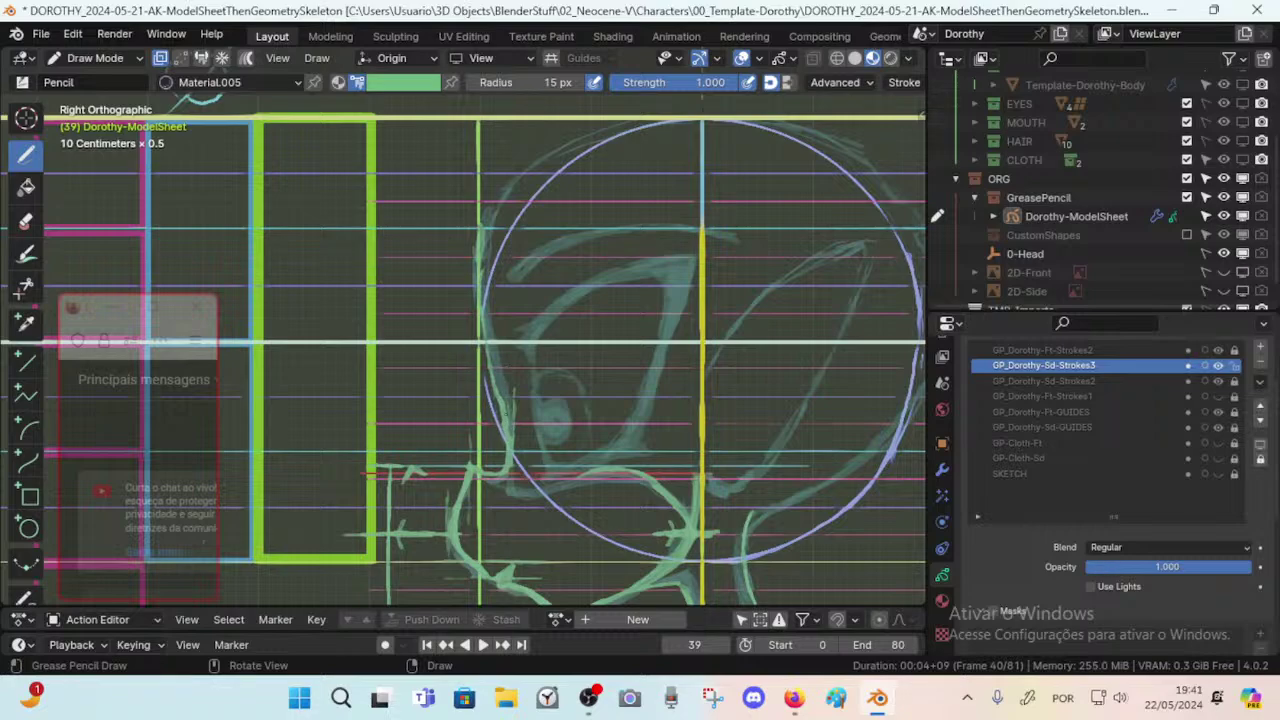
{"action": "mouse_move", "coordinate": [500, 396]}
{"action": "left_mouse_down"}
{"action": "mouse_move", "coordinate": [484, 264]}
{"action": "mouse_move", "coordinate": [503, 186]}
{"action": "left_mouse_up"}
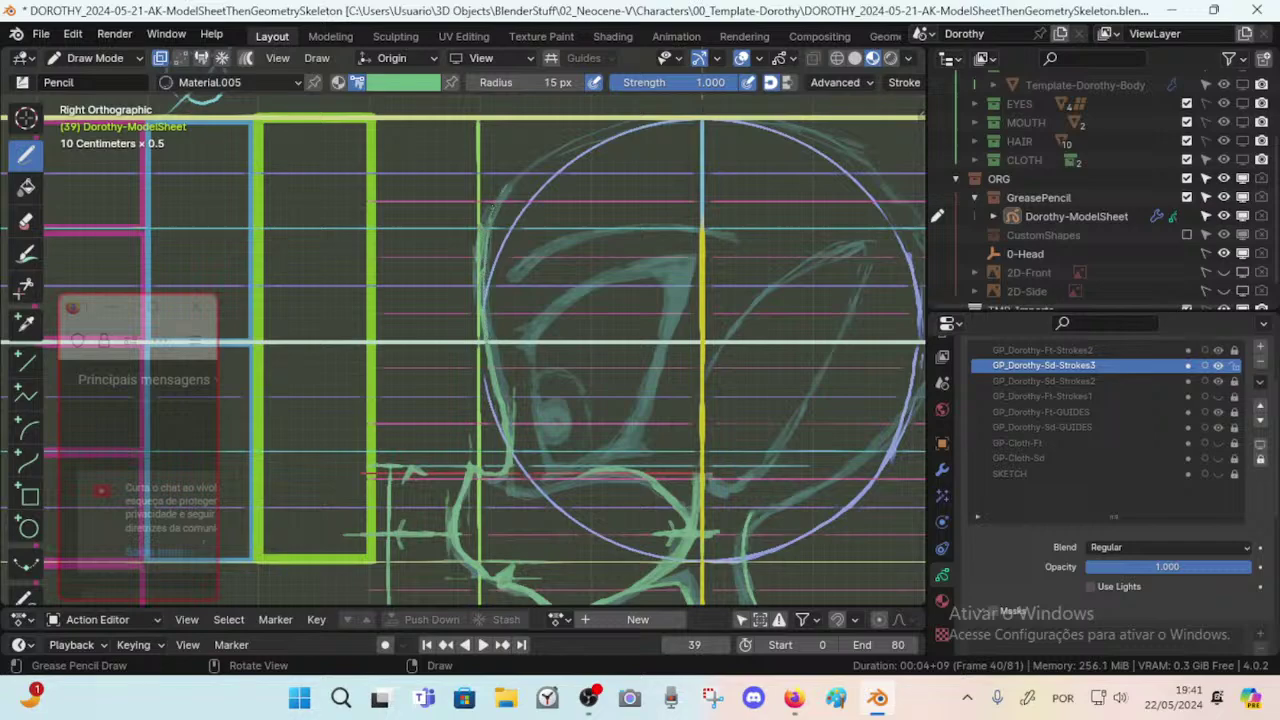
Draw the forehead curve between the vertical green guide and the top of the head circle.
{"action": "middle_click_drag", "start_coordinate": [495, 205], "coordinate": [480, 233], "text": "shift"}
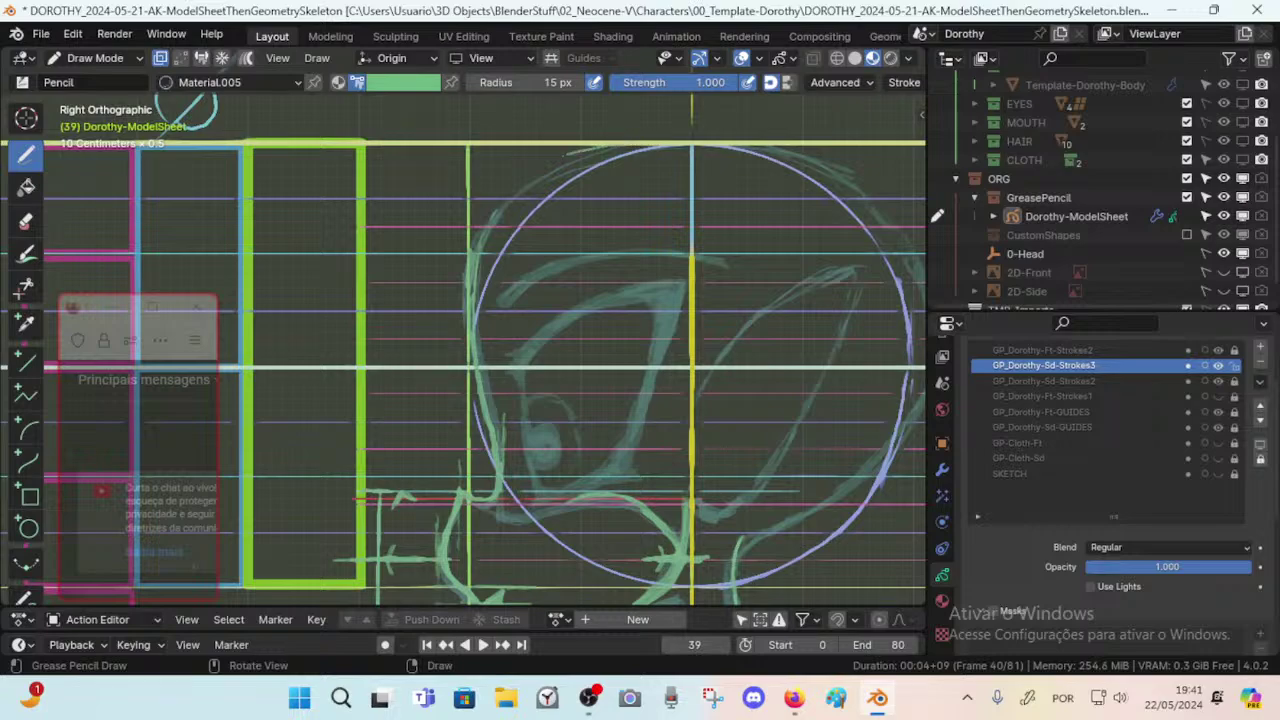
{"action": "left_click_drag", "start_coordinate": [558, 158], "coordinate": [528, 172]}
{"action": "key", "text": "ctrl+z"}
{"action": "mouse_move", "coordinate": [616, 147]}
{"action": "left_mouse_down"}
{"action": "mouse_move", "coordinate": [510, 187]}
{"action": "mouse_move", "coordinate": [474, 247]}
{"action": "left_mouse_up"}
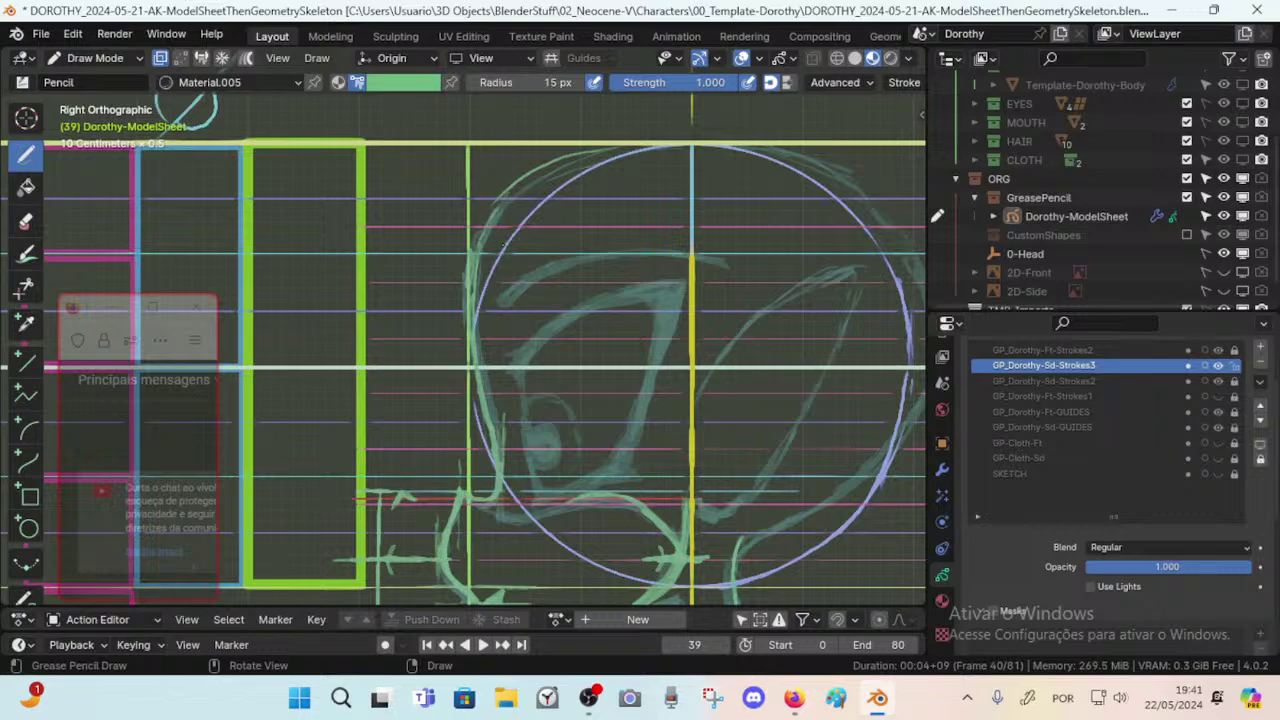
{"action": "scroll", "coordinate": [286, 186], "scroll_direction": "down", "scroll_amount": 3}
{"action": "scroll", "coordinate": [229, 120], "scroll_direction": "up", "scroll_amount": 2}
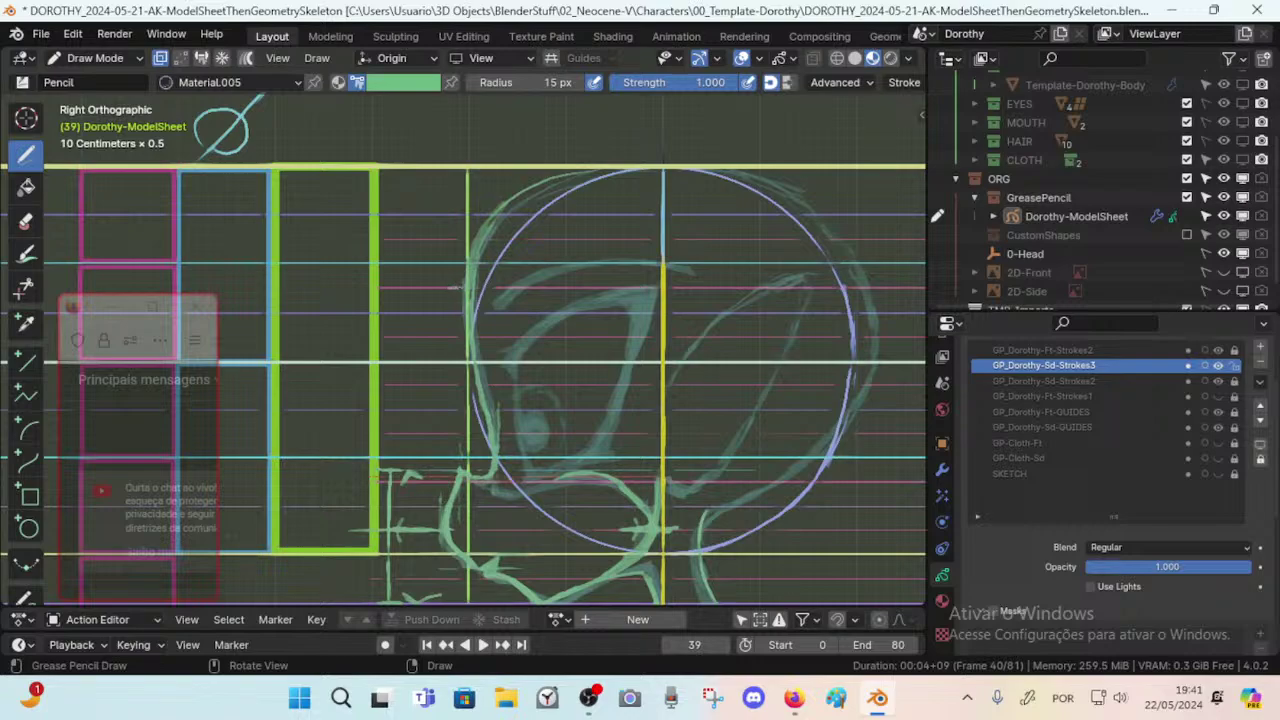
Mark the foremost level of the forehead with a short horizontal Pencil line and reinforce the forehead outline beside it.
{"action": "left_click_drag", "start_coordinate": [454, 287], "coordinate": [420, 290]}
{"action": "left_click_drag", "start_coordinate": [462, 290], "coordinate": [462, 314]}
{"action": "left_click_drag", "start_coordinate": [472, 254], "coordinate": [493, 212]}
{"action": "middle_click_drag", "start_coordinate": [492, 226], "coordinate": [509, 218], "text": "shift"}
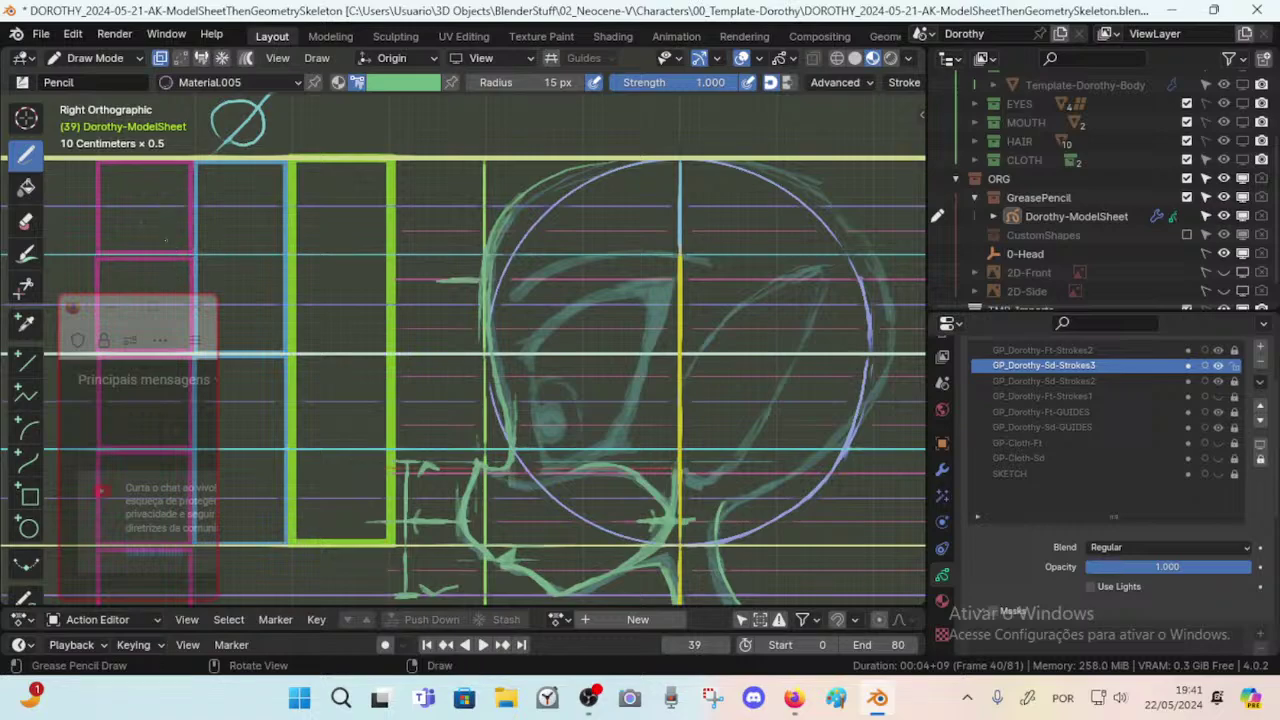
{"action": "middle_click_drag", "start_coordinate": [180, 278], "coordinate": [275, 253], "text": "shift"}
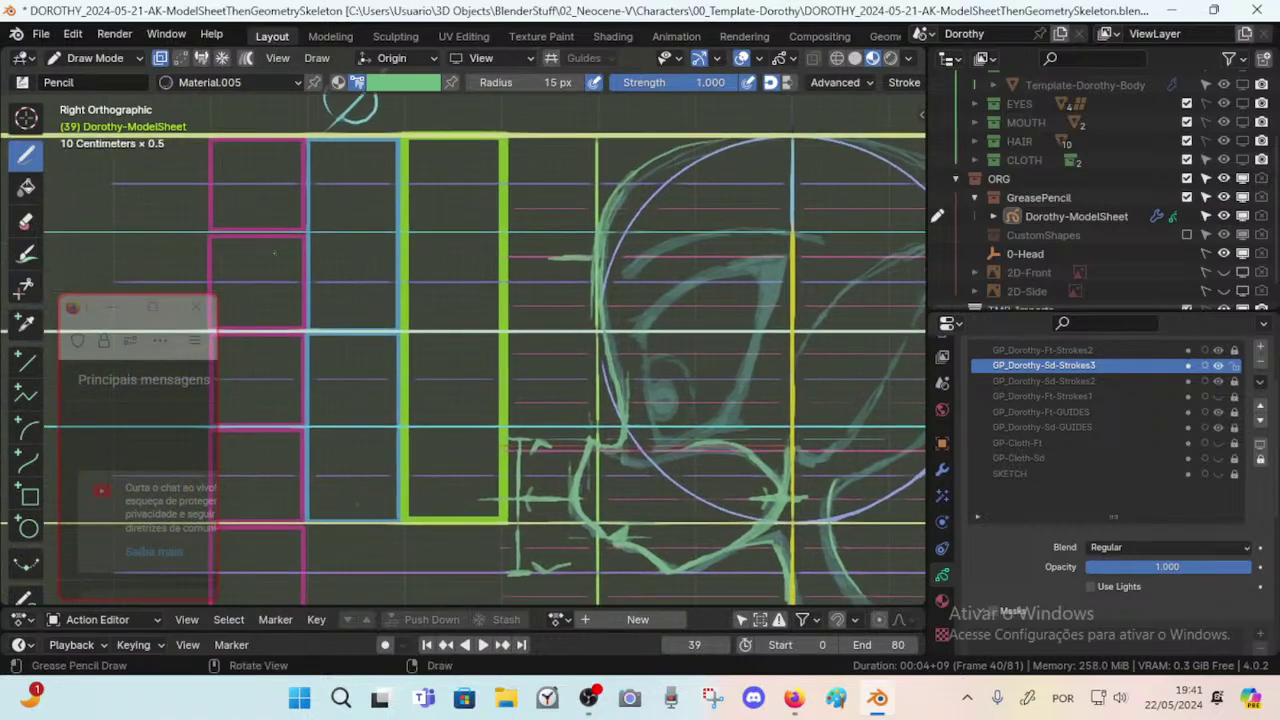
{"action": "mouse_move", "coordinate": [306, 185]}
{"action": "left_mouse_down"}
{"action": "mouse_move", "coordinate": [297, 256]}
{"action": "mouse_move", "coordinate": [267, 256]}
{"action": "mouse_move", "coordinate": [273, 152]}
{"action": "mouse_move", "coordinate": [306, 180]}
{"action": "left_mouse_up"}
{"action": "key", "text": "ctrl+z"}
{"action": "key", "text": "ctrl+z"}
{"action": "mouse_move", "coordinate": [487, 256]}
{"action": "middle_mouse_down", "text": "shift"}
{"action": "mouse_move", "coordinate": [548, 269]}
{"action": "mouse_move", "coordinate": [566, 252]}
{"action": "mouse_move", "coordinate": [547, 228]}
{"action": "middle_mouse_up", "text": "shift"}
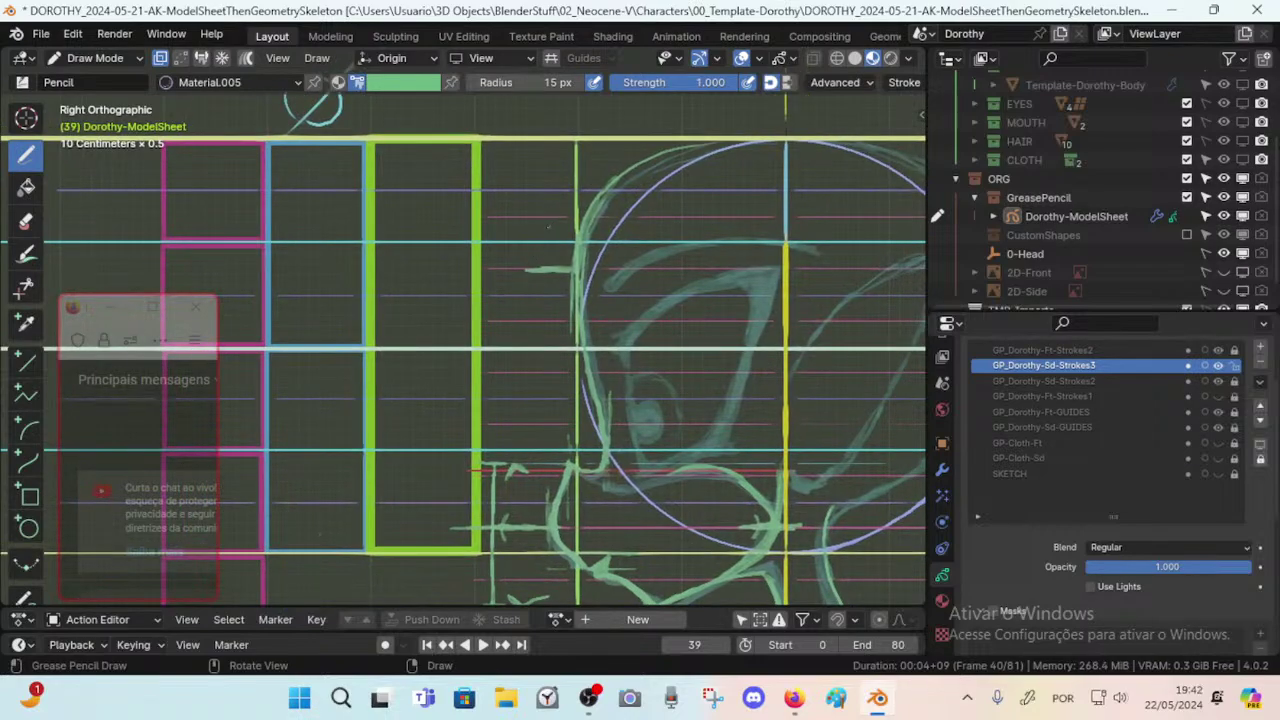
{"action": "mouse_move", "coordinate": [542, 157]}
{"action": "left_mouse_down"}
{"action": "mouse_move", "coordinate": [532, 194]}
{"action": "mouse_move", "coordinate": [528, 160]}
{"action": "mouse_move", "coordinate": [562, 238]}
{"action": "mouse_move", "coordinate": [534, 262]}
{"action": "mouse_move", "coordinate": [572, 243]}
{"action": "mouse_move", "coordinate": [535, 255]}
{"action": "mouse_move", "coordinate": [568, 265]}
{"action": "left_mouse_up"}
{"action": "key", "text": "ctrl+z"}
{"action": "key", "text": "ctrl+z"}
{"action": "key", "text": "ctrl+z"}
{"action": "key", "text": "ctrl+z"}
Draw a vertical Pencil line along the green guide at the forehead, extending past the top of the head, and save the file.
{"action": "mouse_move", "coordinate": [579, 252]}
{"action": "left_mouse_down"}
{"action": "mouse_move", "coordinate": [580, 185]}
{"action": "mouse_move", "coordinate": [576, 345]}
{"action": "left_mouse_up"}
{"action": "left_click_drag", "start_coordinate": [576, 196], "coordinate": [575, 216]}
{"action": "left_click_drag", "start_coordinate": [576, 148], "coordinate": [574, 120]}
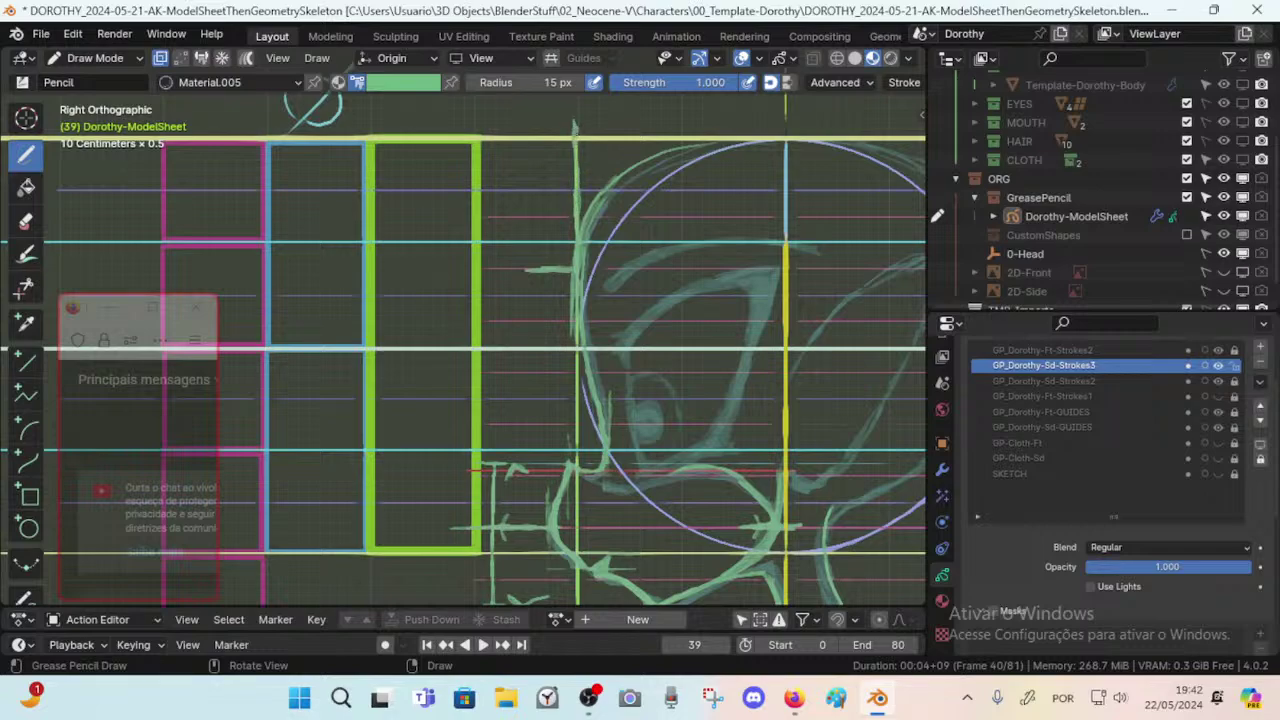
{"action": "left_click_drag", "start_coordinate": [571, 328], "coordinate": [576, 372]}
{"action": "middle_click_drag", "start_coordinate": [575, 267], "coordinate": [534, 277], "text": "shift"}
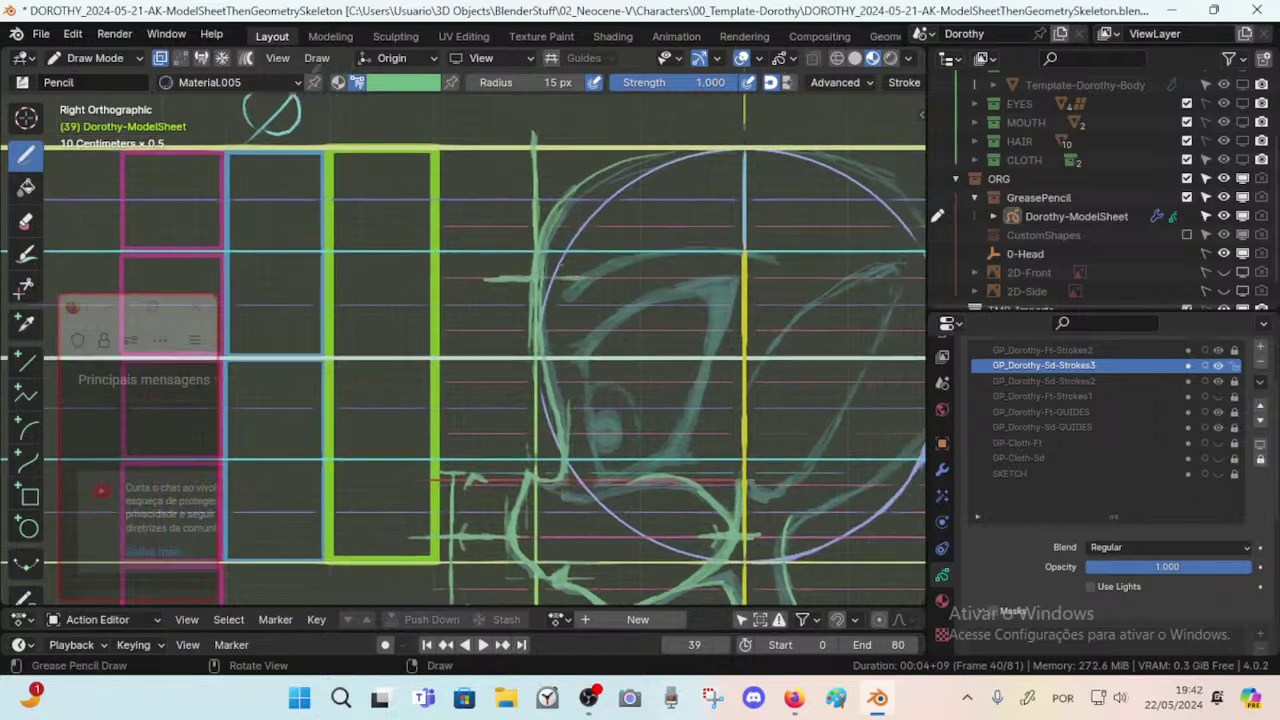
{"action": "mouse_move", "coordinate": [588, 252]}
{"action": "middle_mouse_down", "text": "ctrl"}
{"action": "mouse_move", "coordinate": [590, 308]}
{"action": "mouse_move", "coordinate": [612, 236]}
{"action": "middle_mouse_up", "text": "ctrl"}
{"action": "key", "text": "ctrl+s"}
{"action": "scroll", "coordinate": [600, 244], "scroll_direction": "down", "scroll_amount": 4}
{"action": "middle_click_drag", "start_coordinate": [663, 171], "coordinate": [578, 193], "text": "shift"}
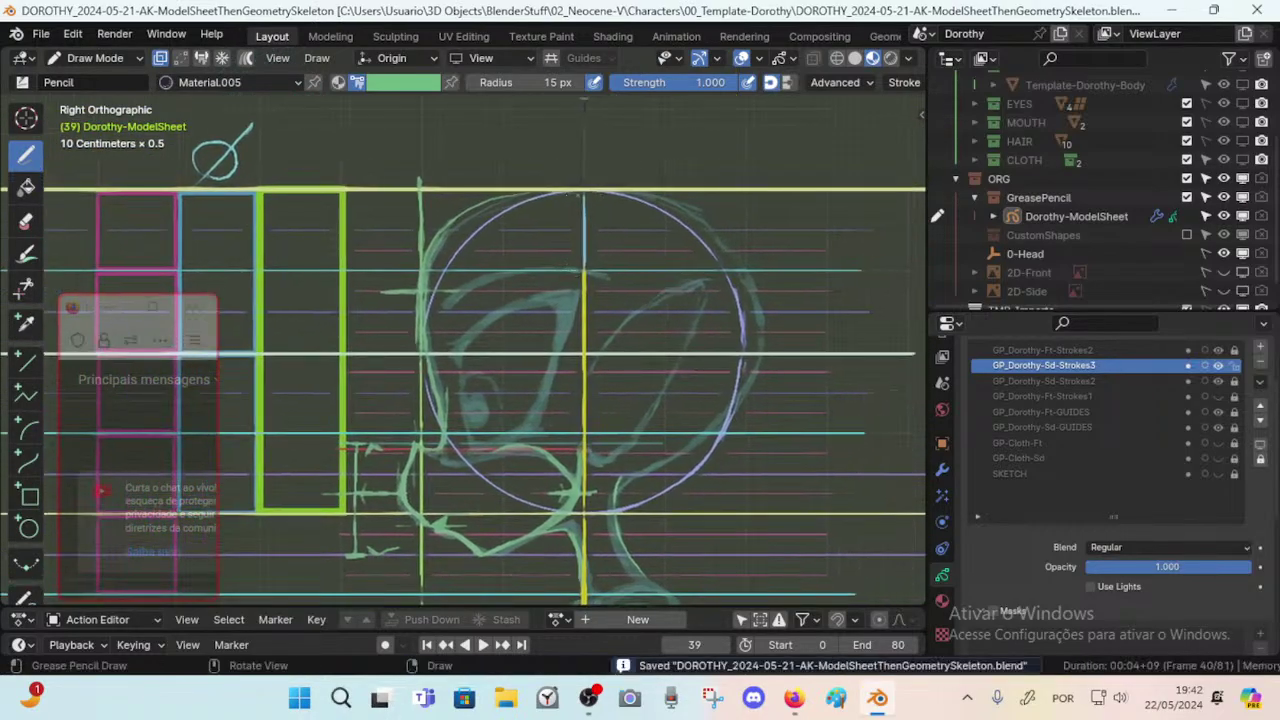
Build up the forehead outline from above the horizontal mark to the crown with repeated Pencil strokes.
{"action": "left_click_drag", "start_coordinate": [468, 211], "coordinate": [489, 205]}
{"action": "mouse_move", "coordinate": [450, 225]}
{"action": "middle_mouse_down", "text": "ctrl"}
{"action": "mouse_move", "coordinate": [450, 187]}
{"action": "mouse_move", "coordinate": [466, 286]}
{"action": "middle_mouse_up", "text": "ctrl"}
{"action": "key", "text": "ctrl+z"}
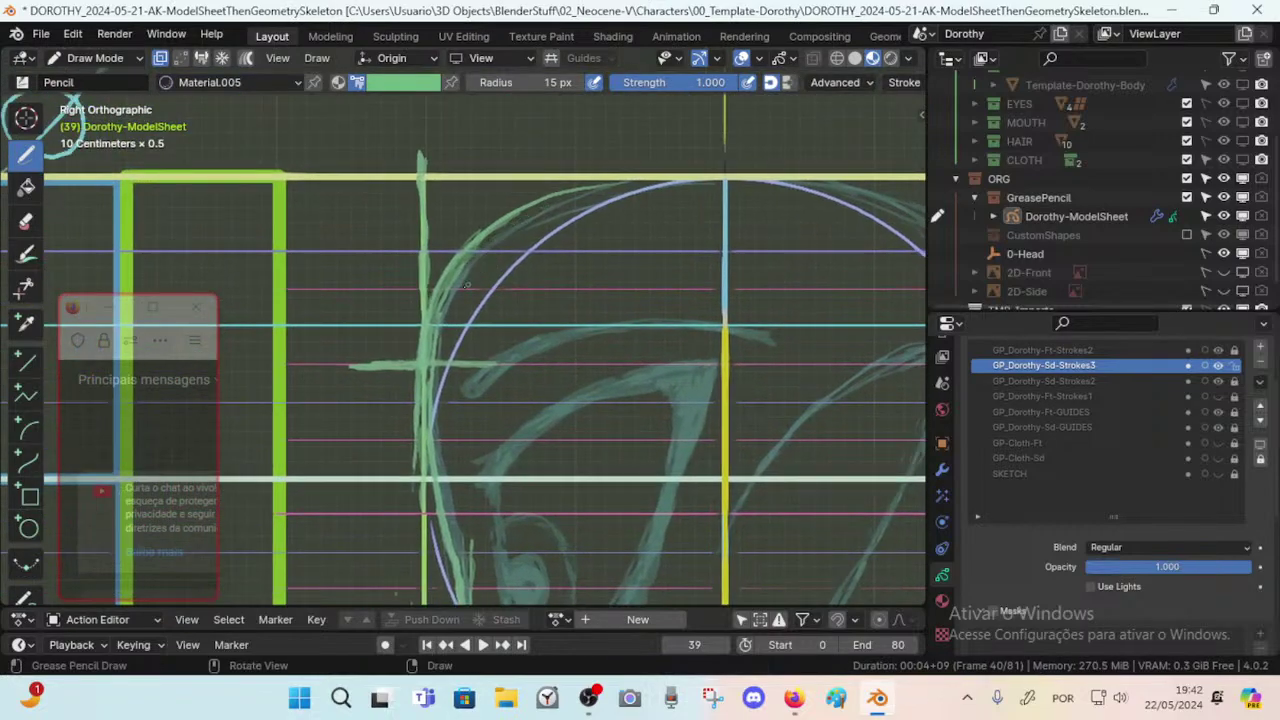
{"action": "left_click_drag", "start_coordinate": [477, 250], "coordinate": [588, 190]}
{"action": "left_click_drag", "start_coordinate": [529, 215], "coordinate": [658, 177]}
{"action": "left_click_drag", "start_coordinate": [570, 197], "coordinate": [648, 180]}
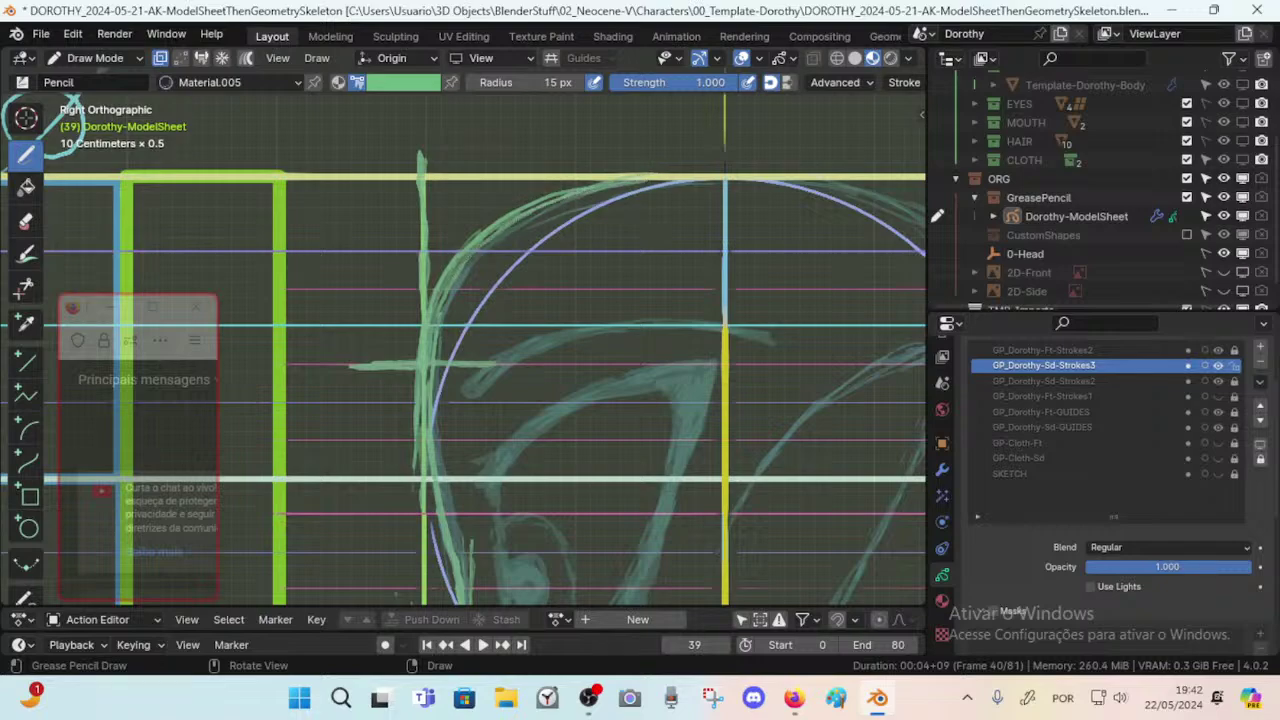
{"action": "left_click_drag", "start_coordinate": [494, 238], "coordinate": [565, 200]}
{"action": "left_click_drag", "start_coordinate": [450, 272], "coordinate": [494, 234]}
{"action": "left_click_drag", "start_coordinate": [439, 318], "coordinate": [501, 237]}
{"action": "mouse_move", "coordinate": [446, 287]}
{"action": "left_mouse_down"}
{"action": "mouse_move", "coordinate": [505, 233]}
{"action": "mouse_move", "coordinate": [590, 190]}
{"action": "mouse_move", "coordinate": [720, 181]}
{"action": "left_mouse_up"}
{"action": "left_click_drag", "start_coordinate": [571, 189], "coordinate": [619, 182]}
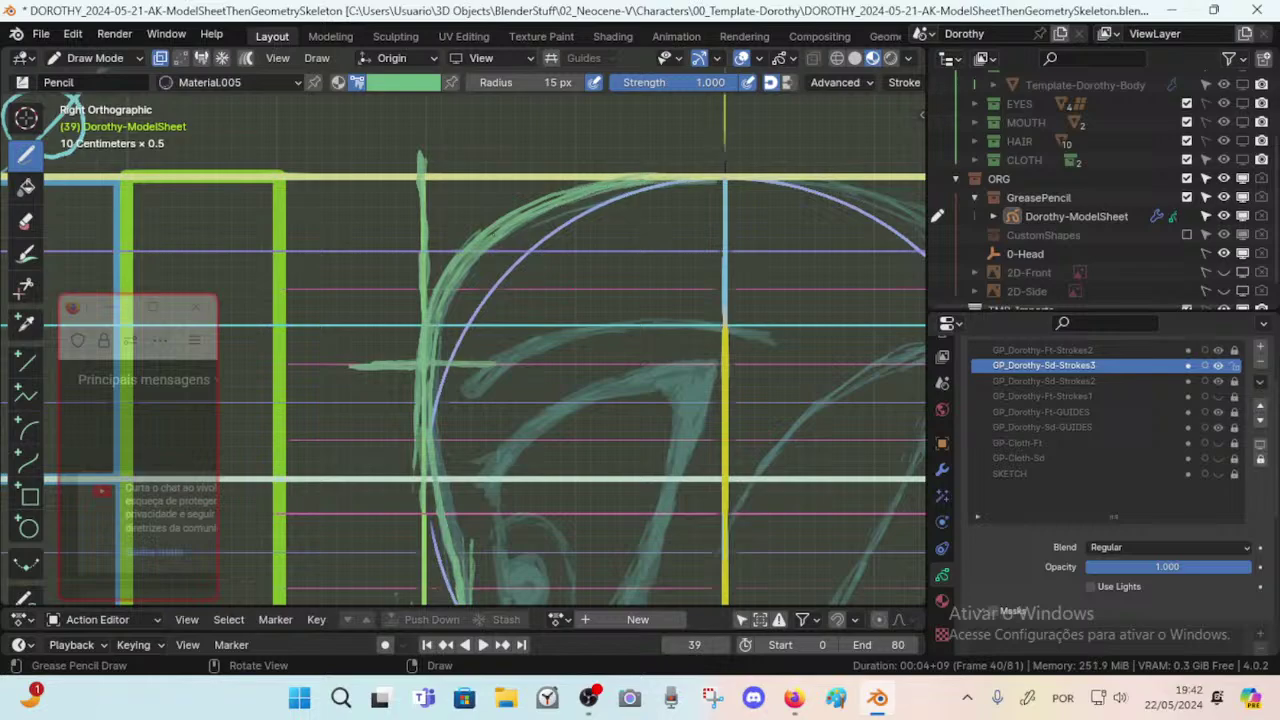
Thicken the upper front curve of the head where it meets the top of the head circle.
{"action": "left_click_drag", "start_coordinate": [521, 223], "coordinate": [640, 185]}
{"action": "left_click_drag", "start_coordinate": [541, 219], "coordinate": [664, 182]}
{"action": "left_click_drag", "start_coordinate": [463, 275], "coordinate": [724, 178]}
{"action": "key", "text": "ctrl+z"}
{"action": "left_click_drag", "start_coordinate": [567, 197], "coordinate": [704, 168]}
{"action": "key", "text": "ctrl+z"}
{"action": "left_click_drag", "start_coordinate": [542, 213], "coordinate": [712, 175]}
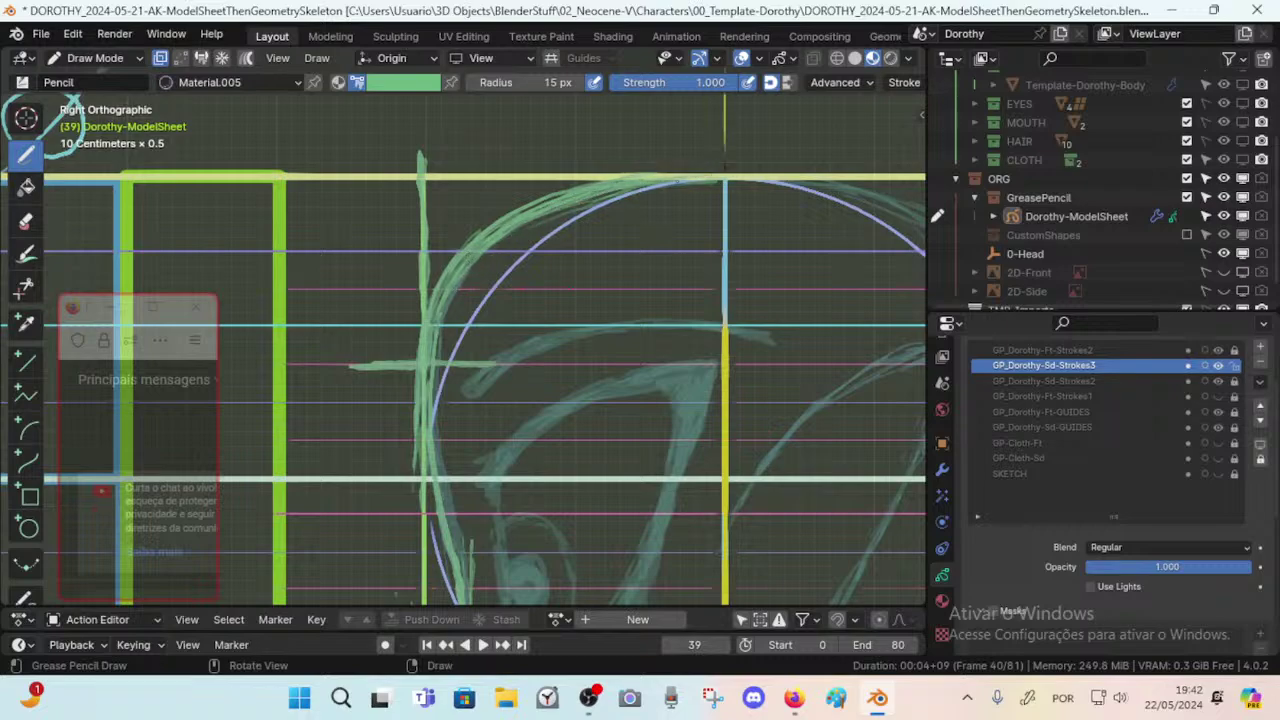
{"action": "middle_click_drag", "start_coordinate": [700, 174], "coordinate": [534, 236], "text": "ctrl"}
{"action": "middle_click_drag", "start_coordinate": [532, 240], "coordinate": [610, 128], "text": "shift"}
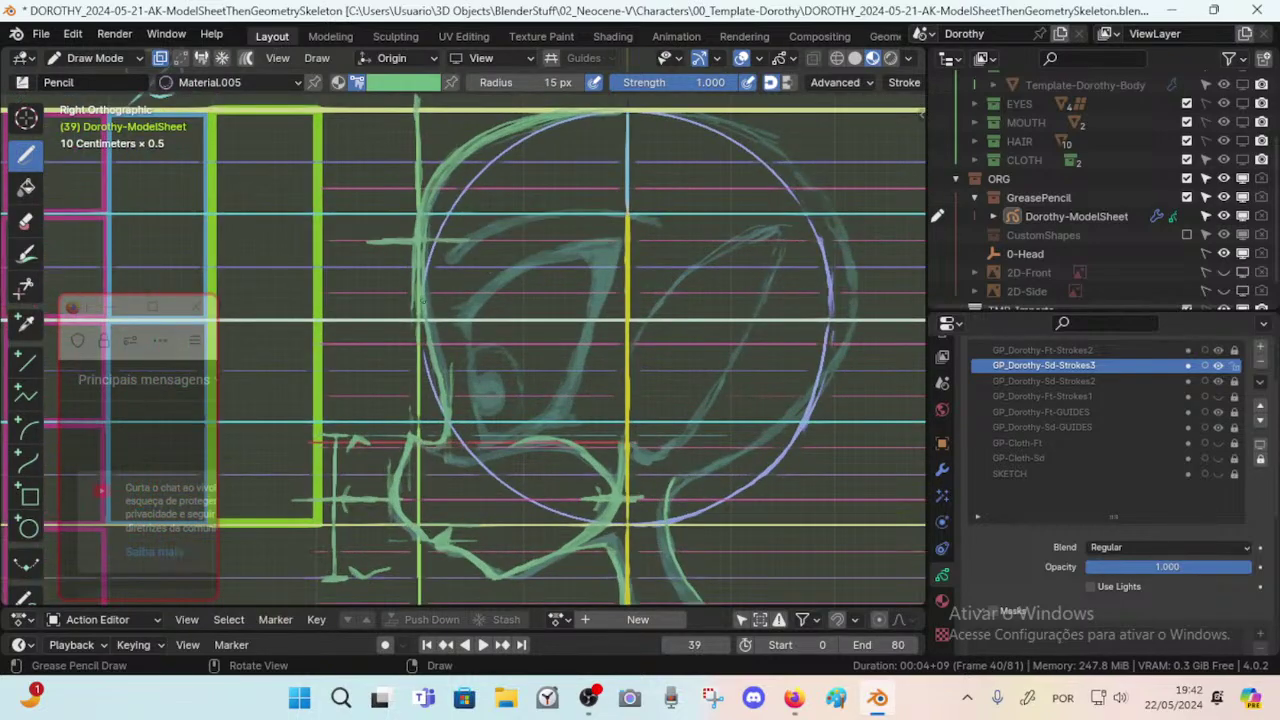
{"action": "key", "text": "shift+space"}
{"action": "key", "text": "e"}
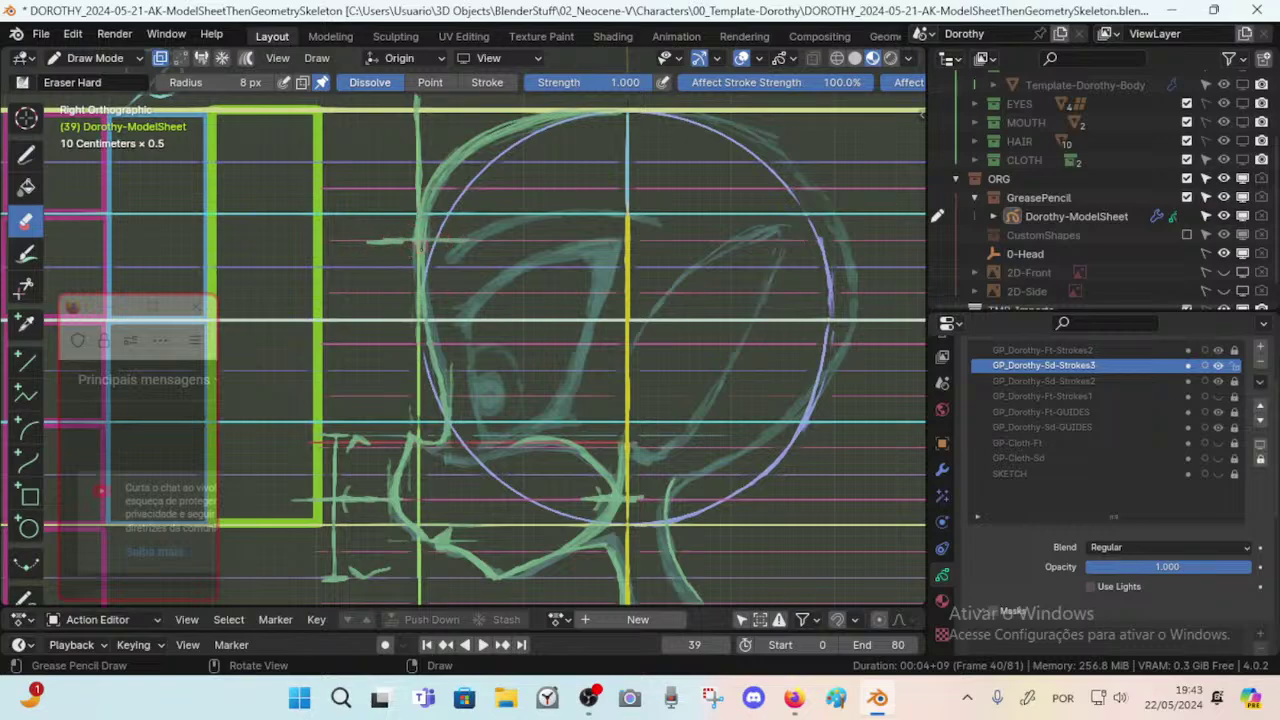
{"action": "middle_click_drag", "start_coordinate": [473, 272], "coordinate": [486, 266], "text": "ctrl"}
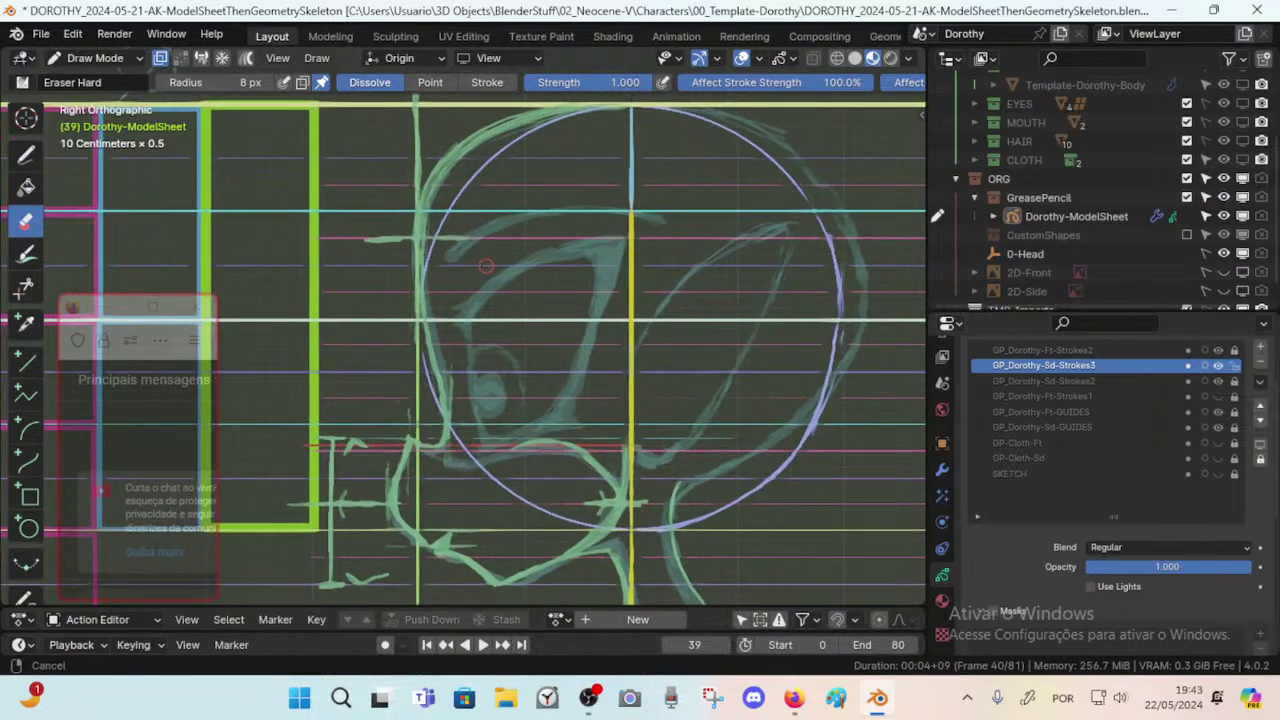
{"action": "key", "text": "shift+space"}
{"action": "key", "text": "d"}
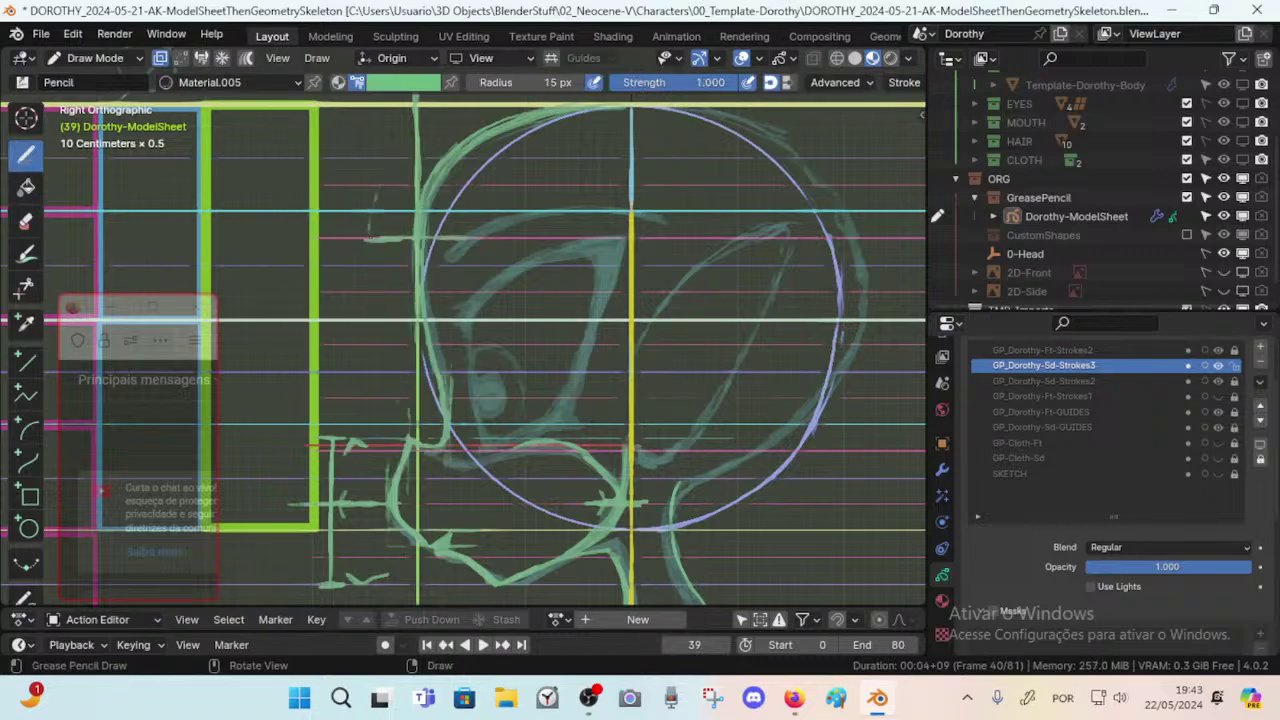
Draw a slightly curved vertical tick across the outer end of the horizontal forehead mark with the Pencil and save the file.
{"action": "left_click_drag", "start_coordinate": [370, 216], "coordinate": [379, 296]}
{"action": "left_click_drag", "start_coordinate": [370, 208], "coordinate": [372, 228]}
{"action": "mouse_move", "coordinate": [372, 184]}
{"action": "left_mouse_down"}
{"action": "mouse_move", "coordinate": [370, 254]}
{"action": "mouse_move", "coordinate": [368, 239]}
{"action": "left_mouse_up"}
{"action": "key", "text": "ctrl+s"}
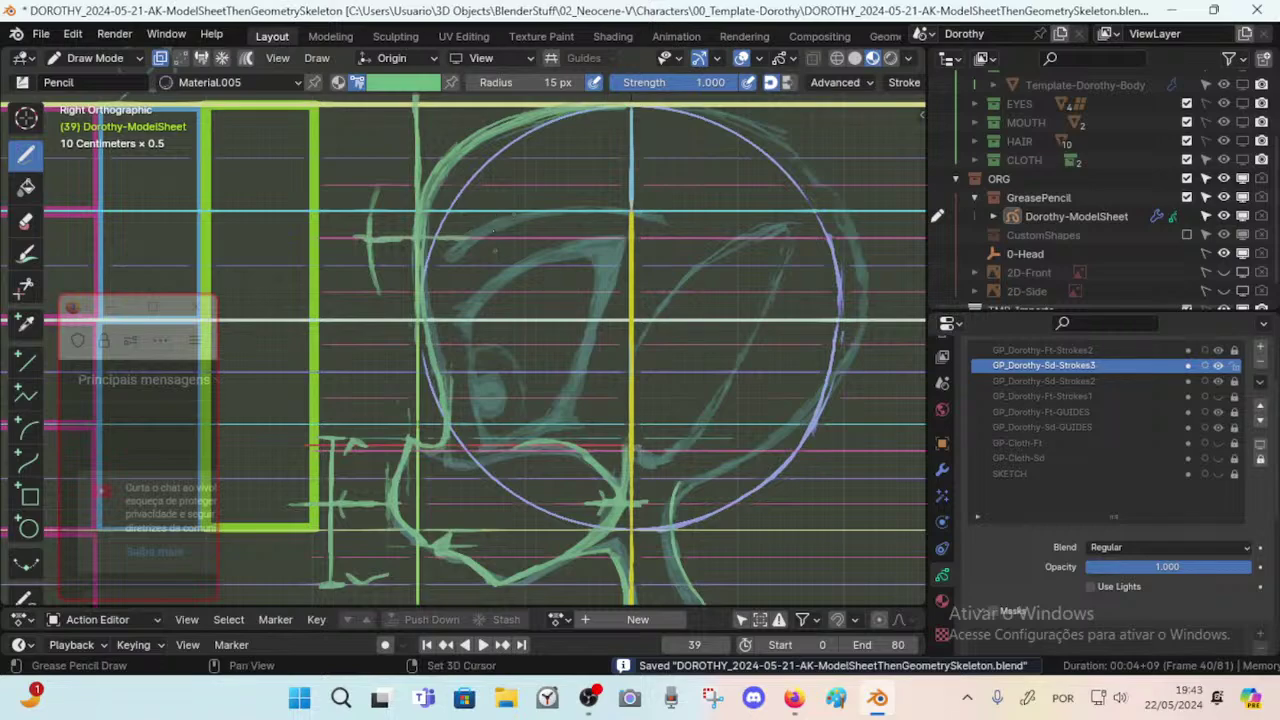
{"action": "middle_click_drag", "start_coordinate": [480, 145], "coordinate": [461, 201], "text": "shift"}
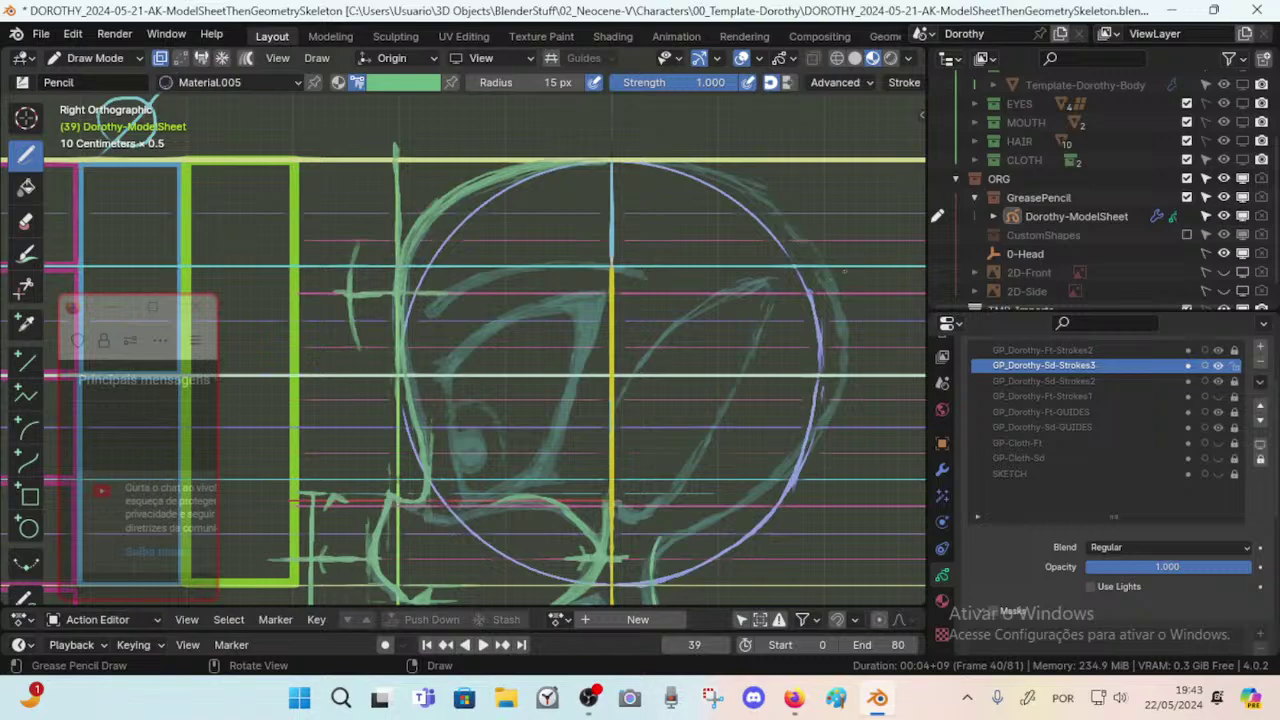
Draw the back-of-head outline with the Pencil, curving from the crown down to the thick white horizontal guide.
{"action": "middle_click_drag", "start_coordinate": [843, 270], "coordinate": [690, 193], "text": "shift"}
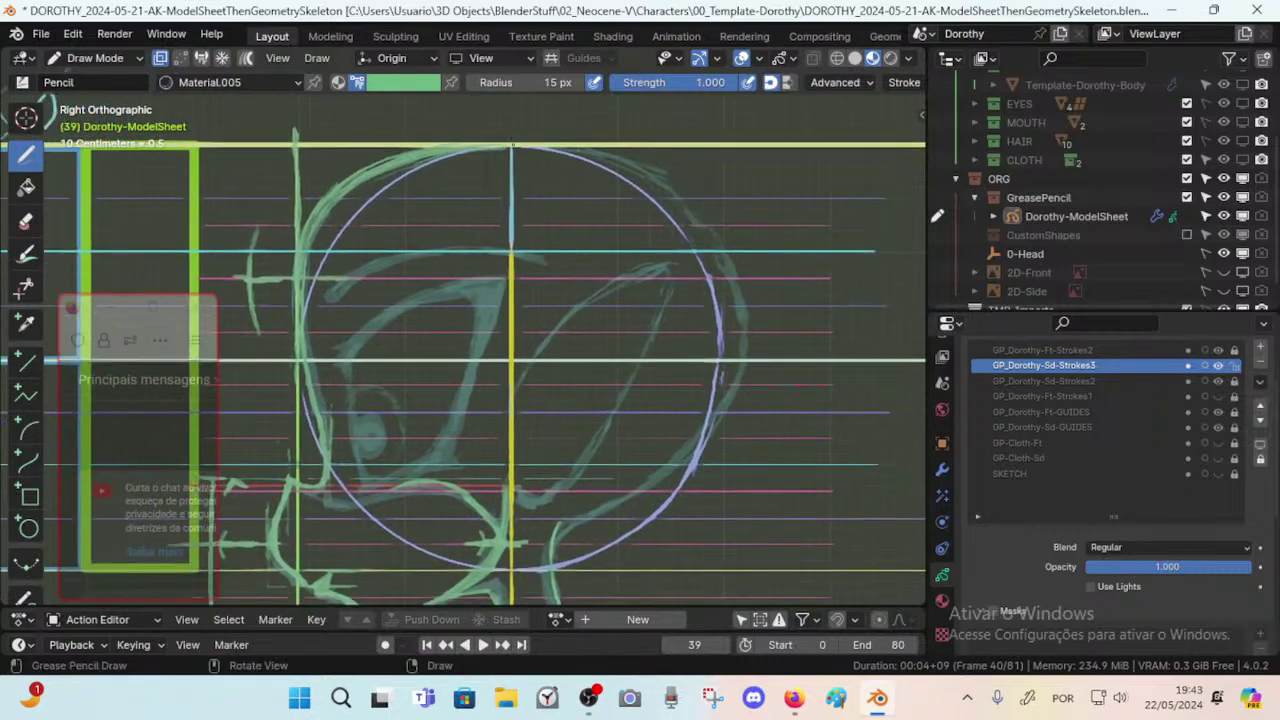
{"action": "left_click_drag", "start_coordinate": [540, 148], "coordinate": [643, 174]}
{"action": "key", "text": "ctrl+z"}
{"action": "left_click_drag", "start_coordinate": [522, 147], "coordinate": [667, 187]}
{"action": "key", "text": "ctrl+z"}
{"action": "mouse_move", "coordinate": [538, 147]}
{"action": "left_mouse_down"}
{"action": "mouse_move", "coordinate": [652, 176]}
{"action": "mouse_move", "coordinate": [690, 210]}
{"action": "mouse_move", "coordinate": [720, 252]}
{"action": "mouse_move", "coordinate": [750, 348]}
{"action": "left_mouse_up"}
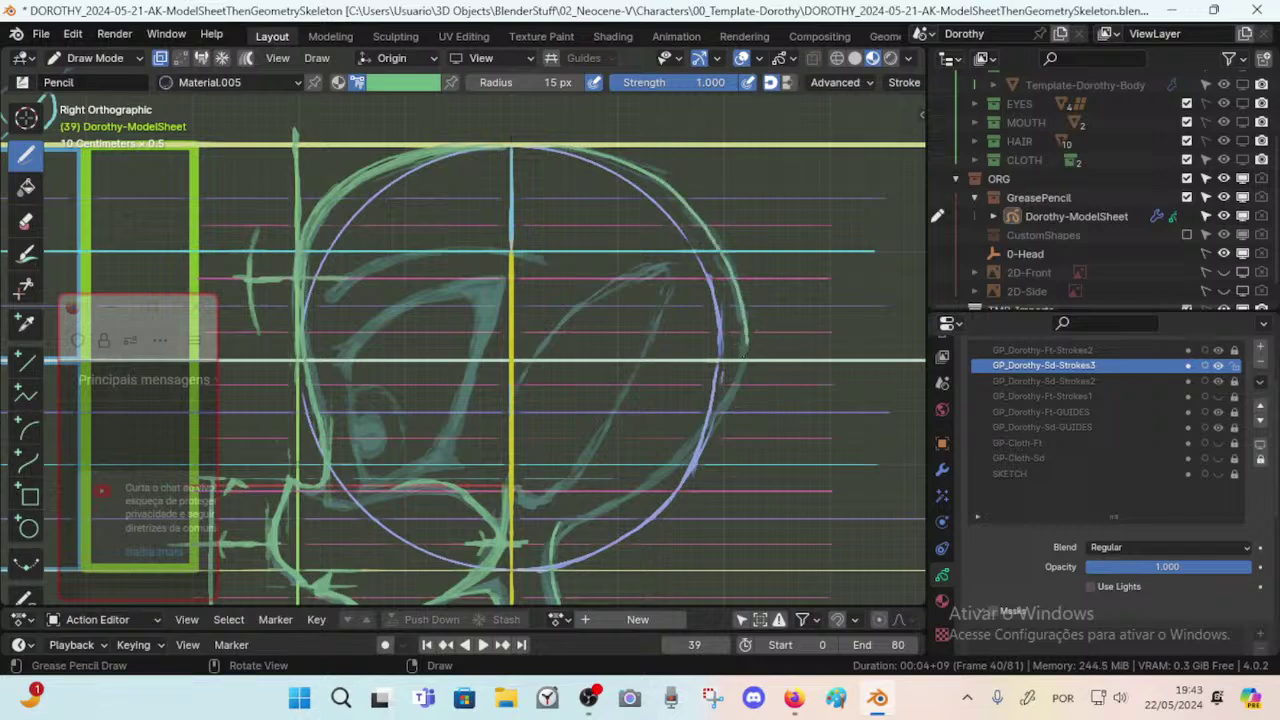
{"action": "scroll", "coordinate": [716, 300], "scroll_direction": "up", "scroll_amount": 4}
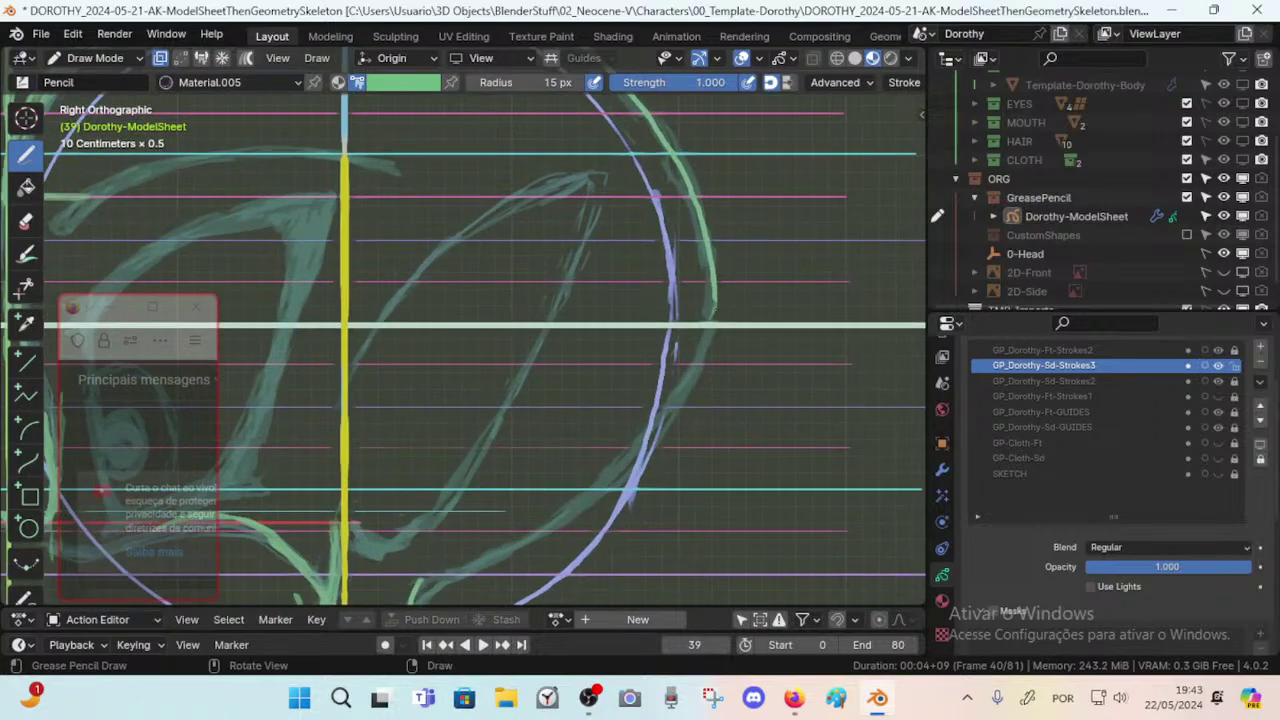
{"action": "left_click_drag", "start_coordinate": [715, 294], "coordinate": [715, 325]}
Draw a vertical Pencil tick at the rearmost point of the head, crossing the thick white horizontal guide, and save the file.
{"action": "mouse_move", "coordinate": [690, 300]}
{"action": "middle_mouse_down", "text": "ctrl"}
{"action": "mouse_move", "coordinate": [621, 366]}
{"action": "mouse_move", "coordinate": [698, 288]}
{"action": "mouse_move", "coordinate": [717, 307]}
{"action": "middle_mouse_up", "text": "ctrl"}
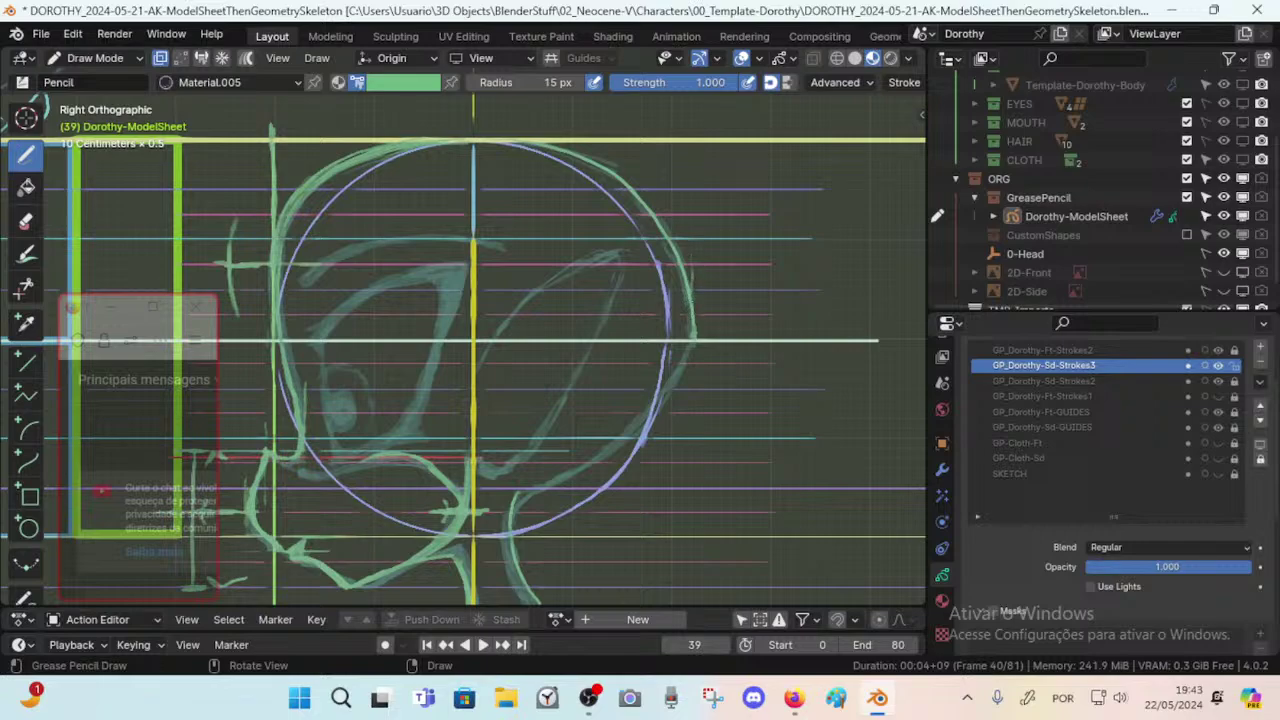
{"action": "mouse_move", "coordinate": [693, 350]}
{"action": "left_mouse_down"}
{"action": "mouse_move", "coordinate": [691, 424]}
{"action": "mouse_move", "coordinate": [690, 254]}
{"action": "mouse_move", "coordinate": [690, 279]}
{"action": "left_mouse_up"}
{"action": "scroll", "coordinate": [690, 300], "scroll_direction": "up", "scroll_amount": 3}
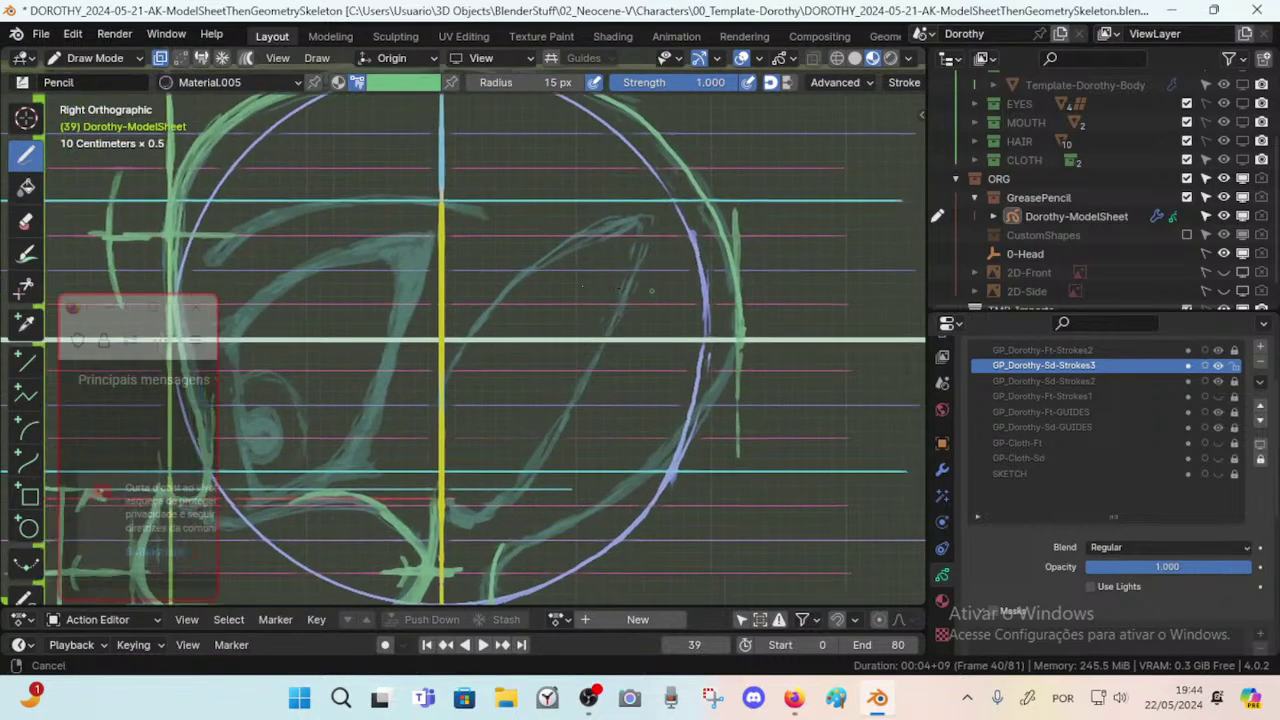
{"action": "mouse_move", "coordinate": [681, 328]}
{"action": "middle_mouse_down", "text": "ctrl"}
{"action": "mouse_move", "coordinate": [599, 333]}
{"action": "mouse_move", "coordinate": [678, 290]}
{"action": "mouse_move", "coordinate": [684, 256]}
{"action": "middle_mouse_up", "text": "ctrl"}
{"action": "key", "text": "ctrl+s"}
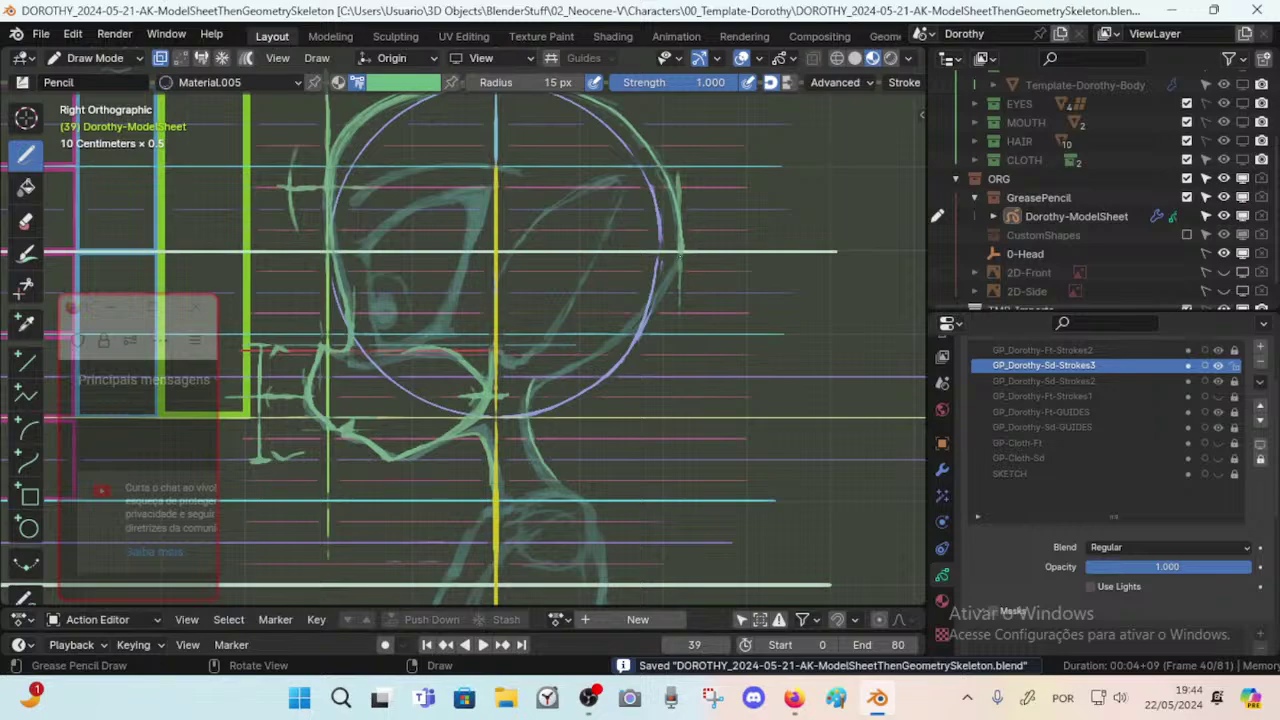
{"action": "left_click_drag", "start_coordinate": [681, 254], "coordinate": [685, 252]}
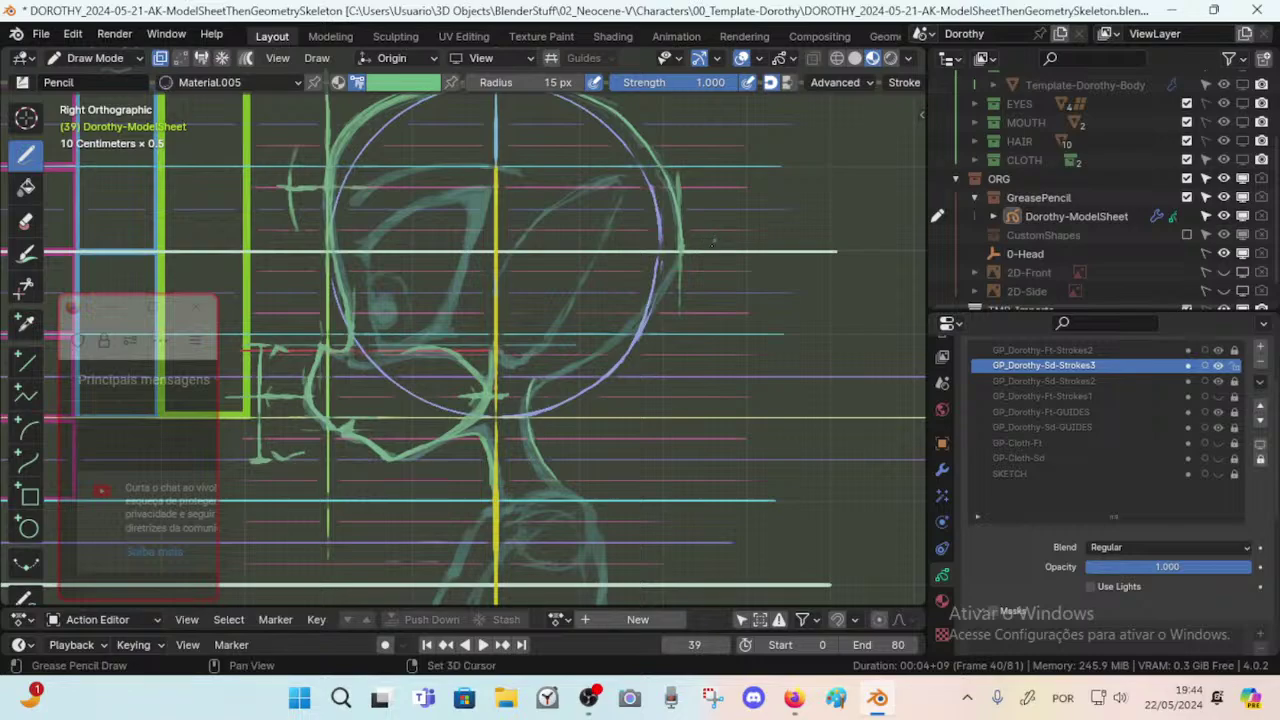
{"action": "middle_click_drag", "start_coordinate": [704, 240], "coordinate": [710, 281], "text": "shift"}
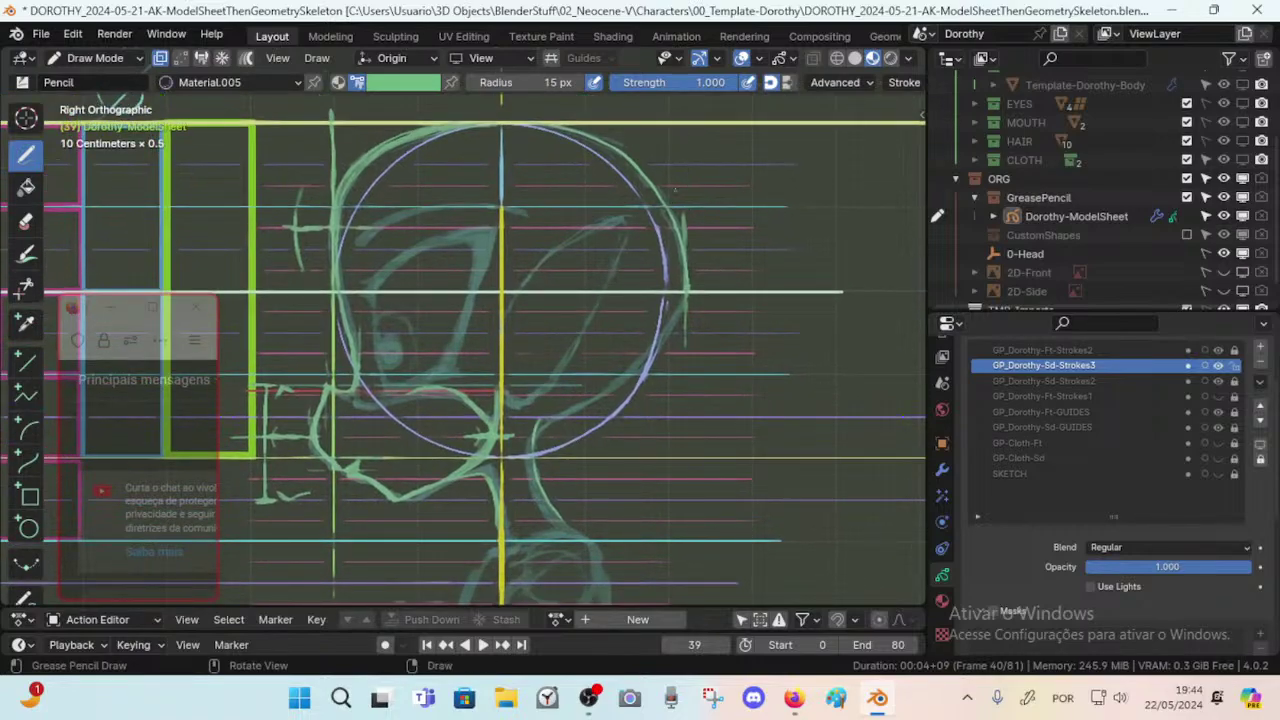
{"action": "scroll", "coordinate": [683, 315], "scroll_direction": "down", "scroll_amount": 3}
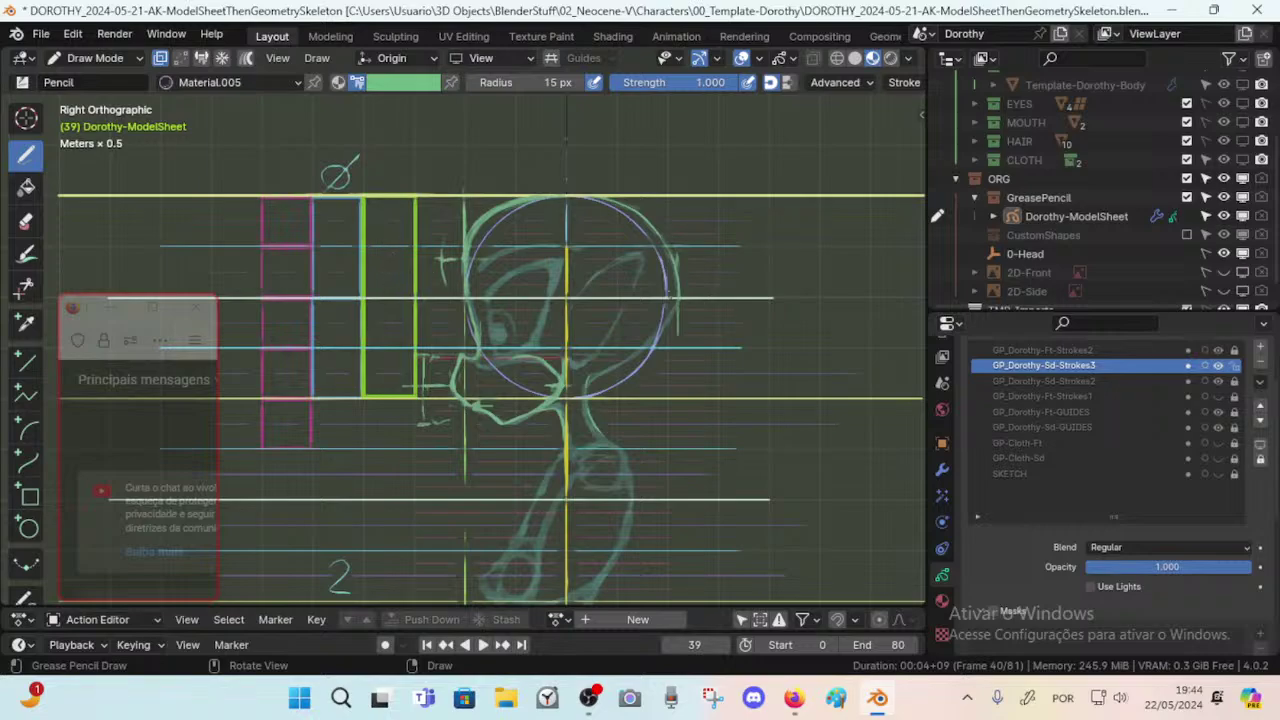
{"action": "scroll", "coordinate": [697, 321], "scroll_direction": "up", "scroll_amount": 3}
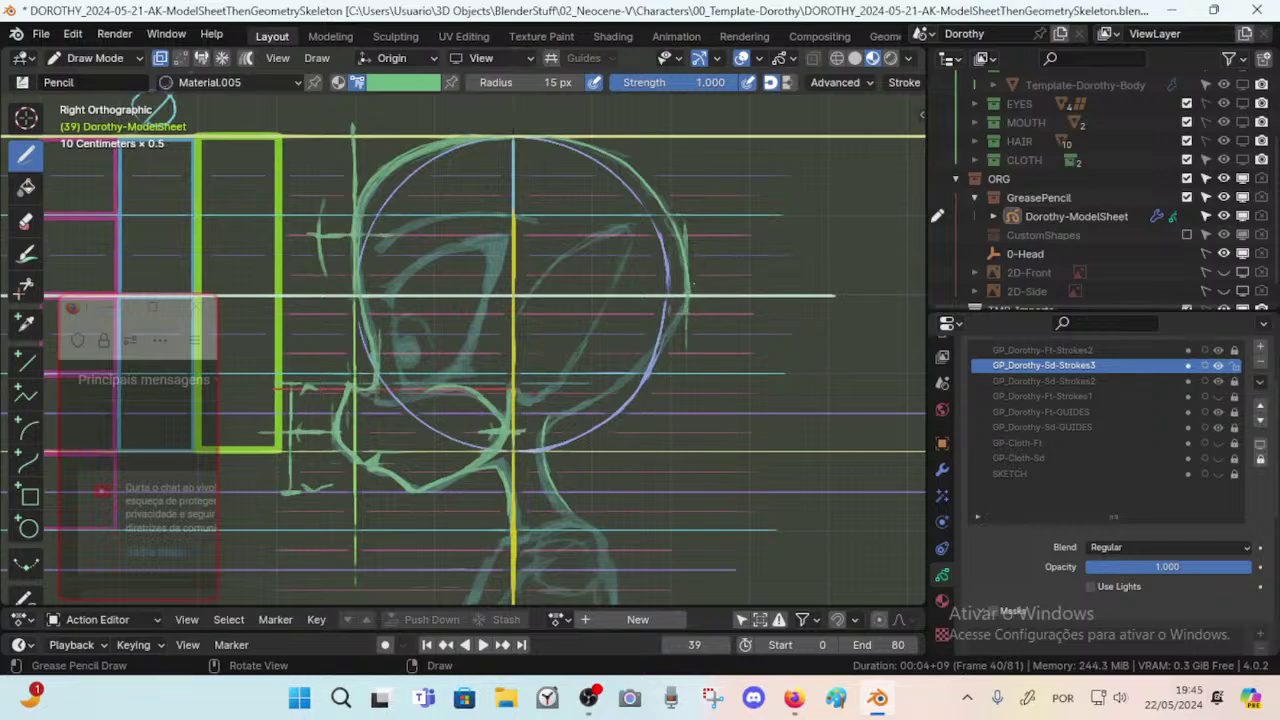
{"action": "key", "text": "ctrl+s"}
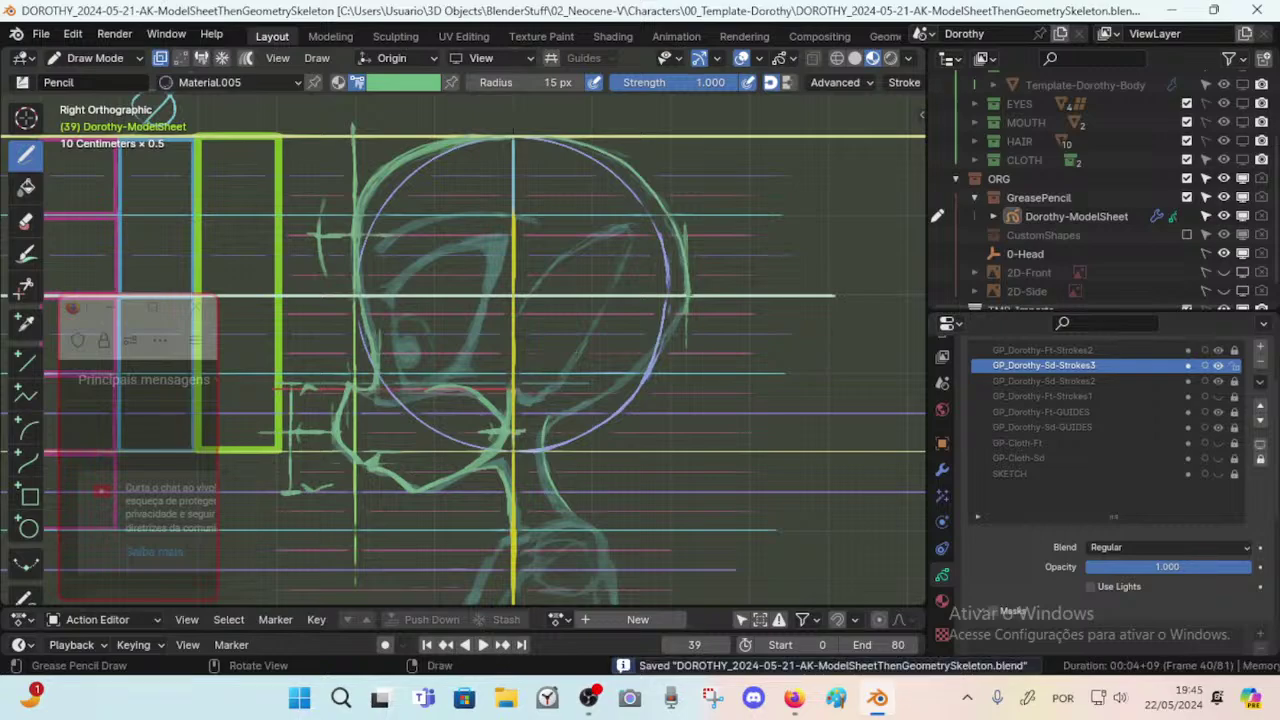
Draw the lower back-of-head outline from the white guide through the nape to the jaw's rear corner, and save the file.
{"action": "left_click_drag", "start_coordinate": [688, 296], "coordinate": [687, 290]}
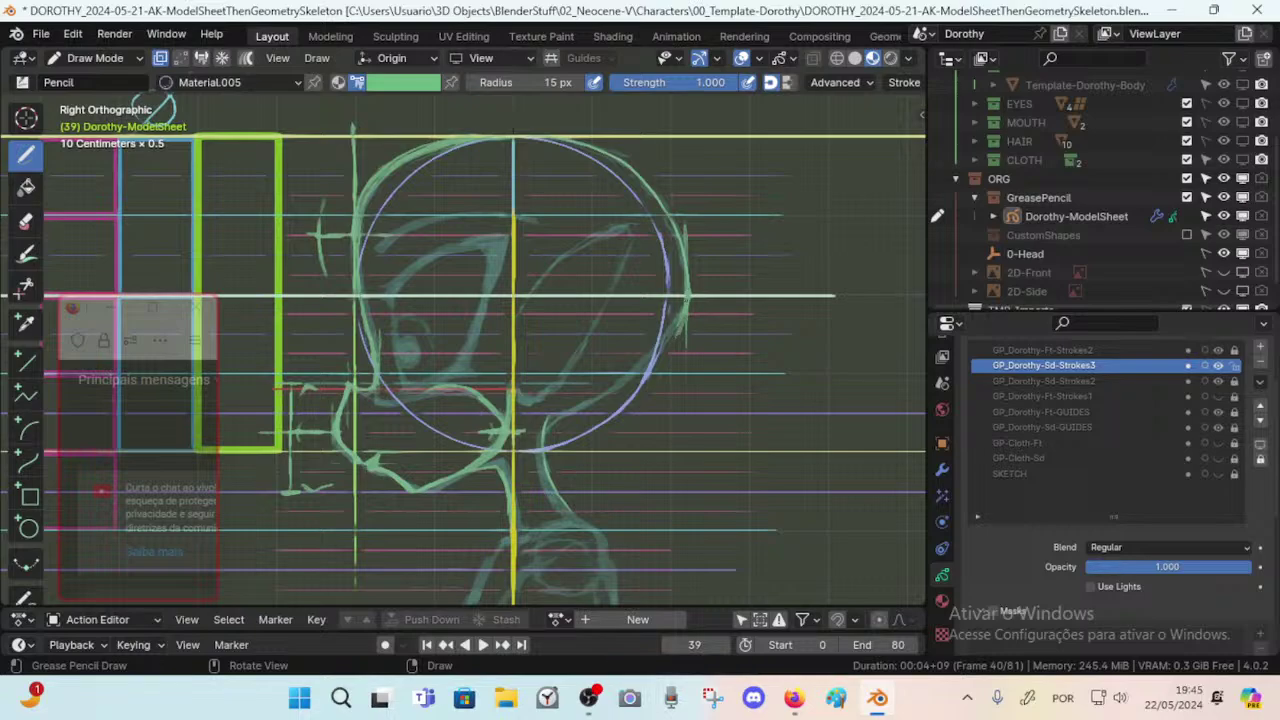
{"action": "left_click_drag", "start_coordinate": [680, 335], "coordinate": [626, 381]}
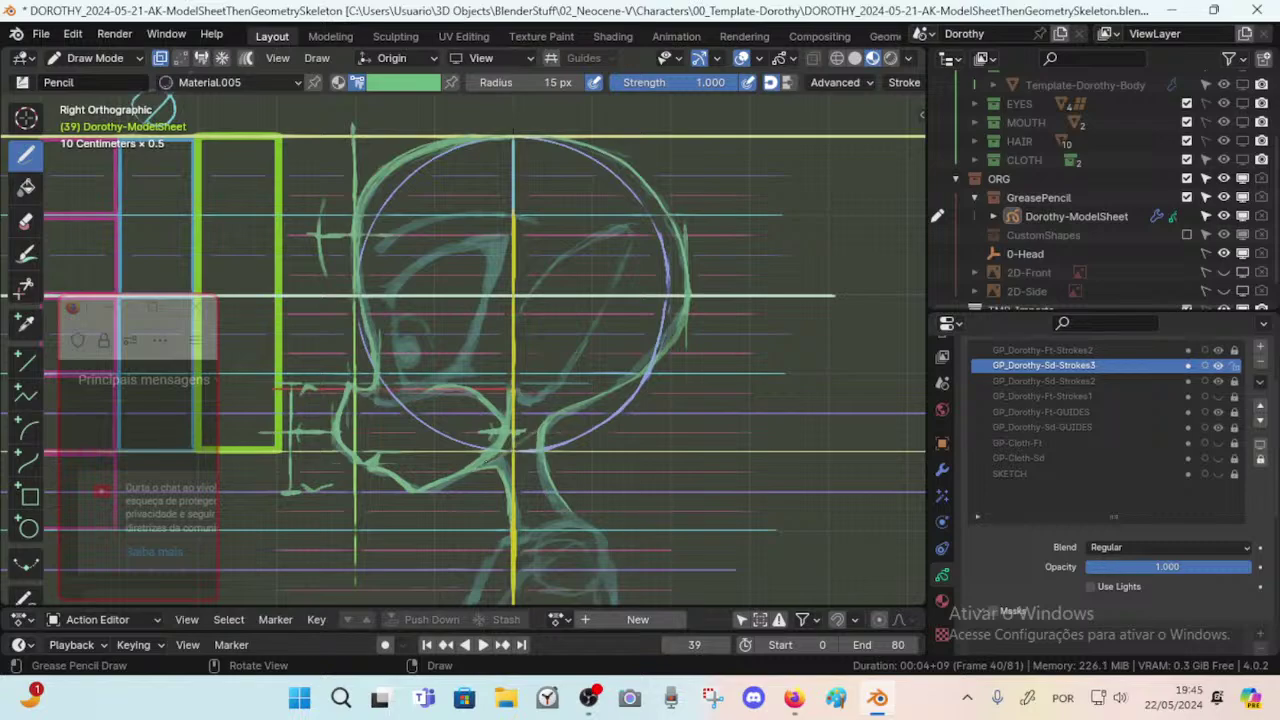
{"action": "left_click_drag", "start_coordinate": [545, 422], "coordinate": [496, 458]}
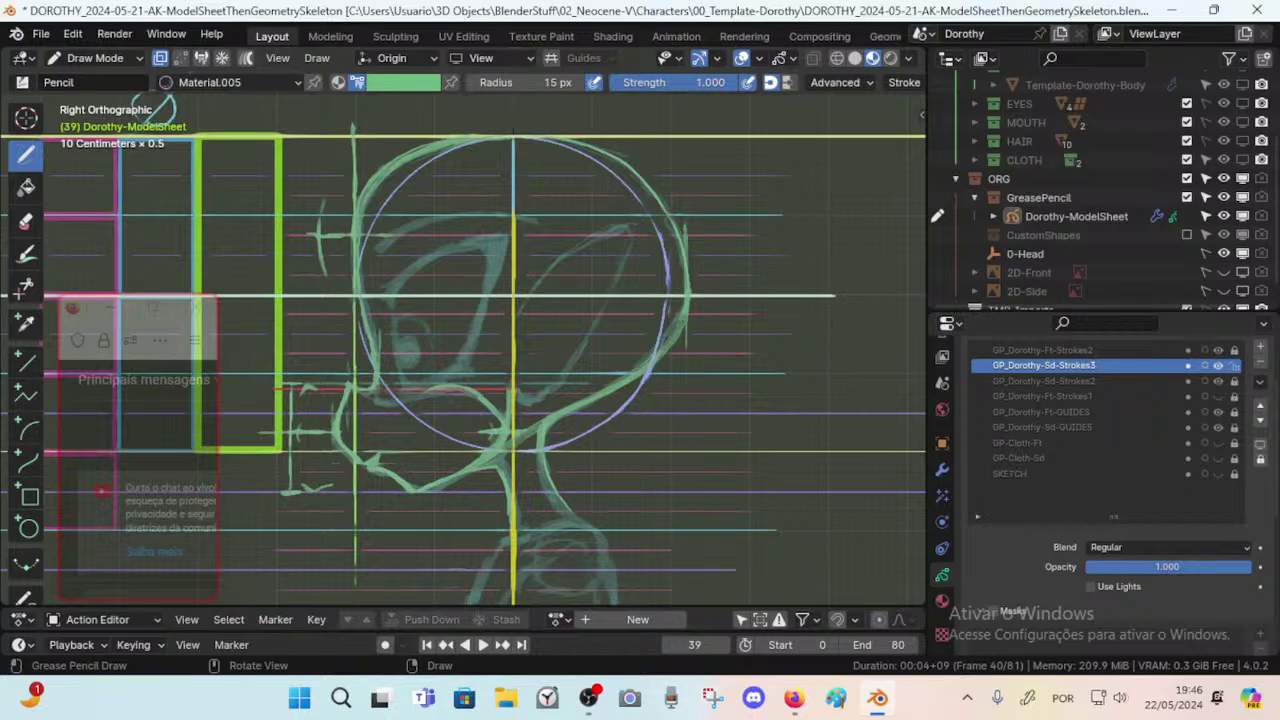
{"action": "mouse_move", "coordinate": [672, 332]}
{"action": "left_mouse_down"}
{"action": "mouse_move", "coordinate": [562, 402]}
{"action": "mouse_move", "coordinate": [536, 446]}
{"action": "left_mouse_up"}
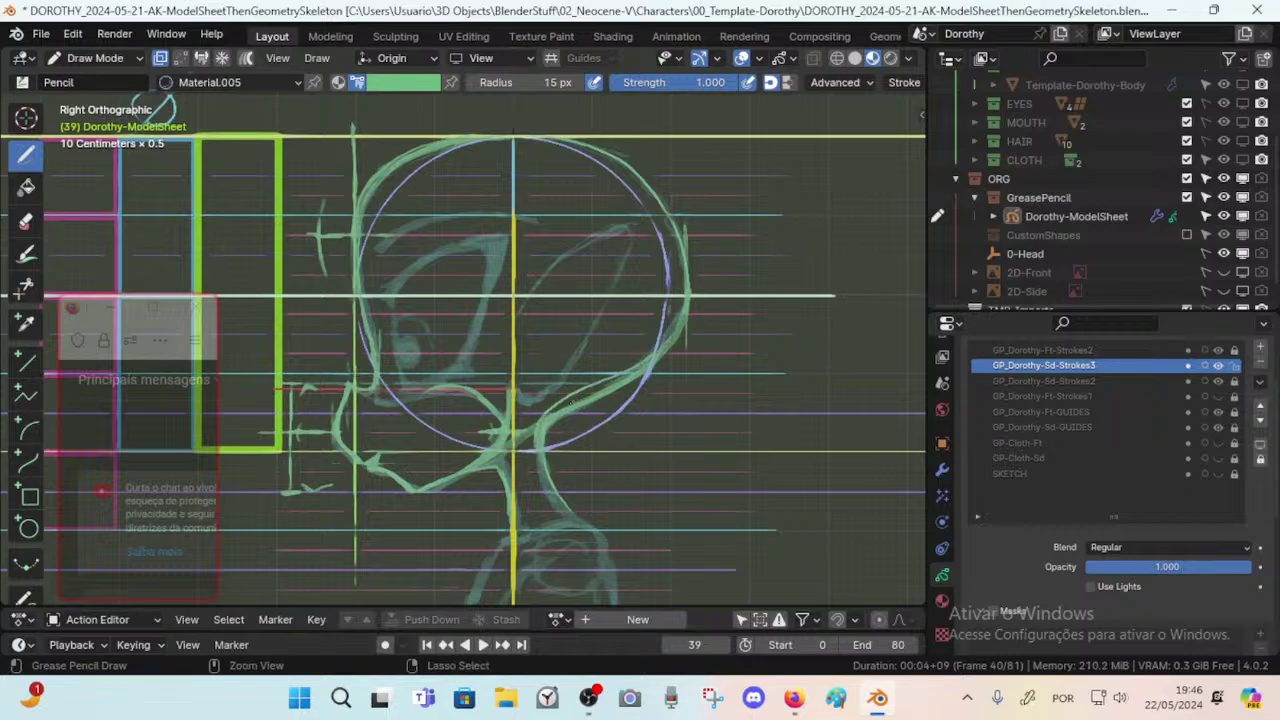
{"action": "key", "text": "ctrl+z"}
{"action": "key", "text": "ctrl+s"}
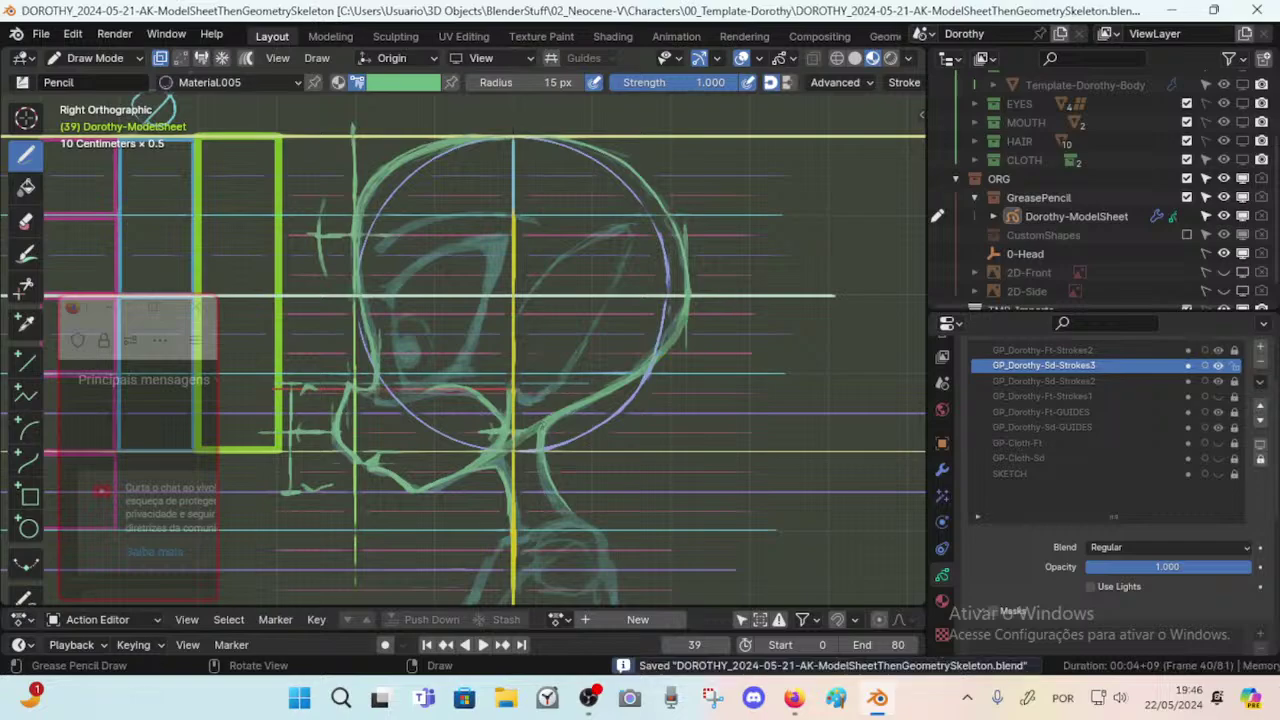
Redraw the front of the neck from the jaw's rear corner down along the yellow center line, and save the file.
{"action": "middle_click_drag", "start_coordinate": [514, 436], "coordinate": [560, 383], "text": "shift"}
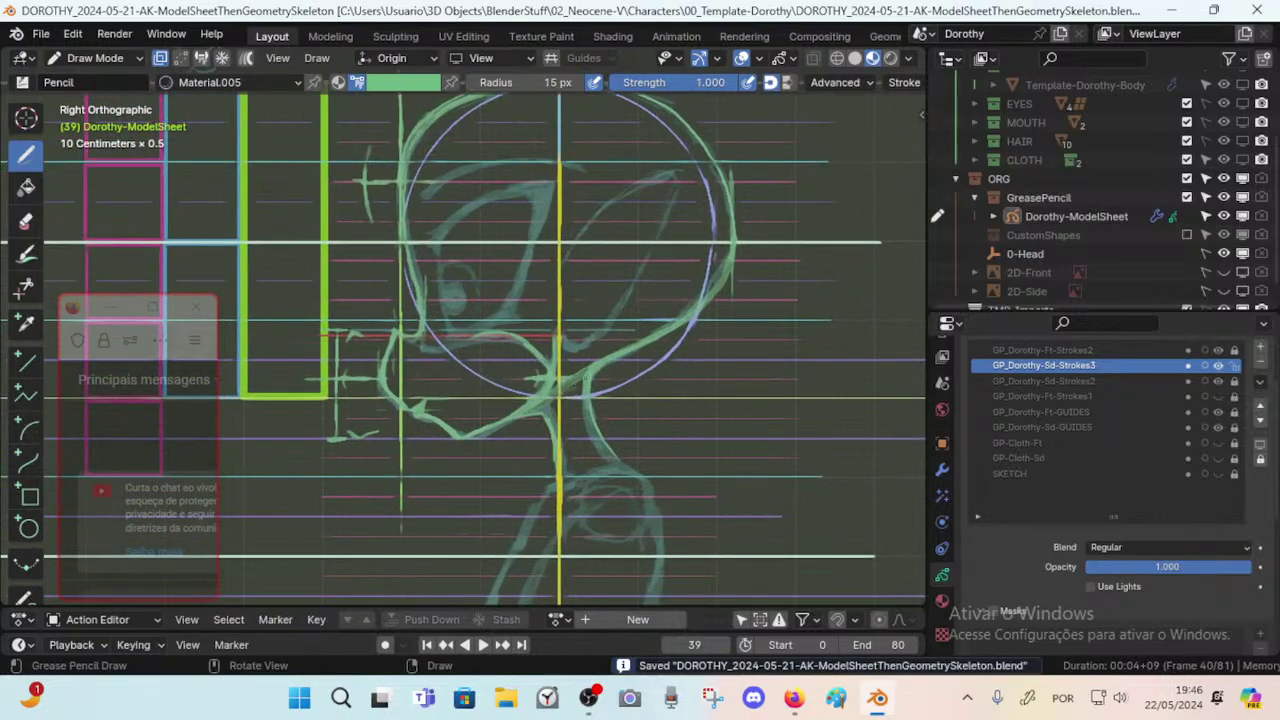
{"action": "key", "text": "ctrl+z"}
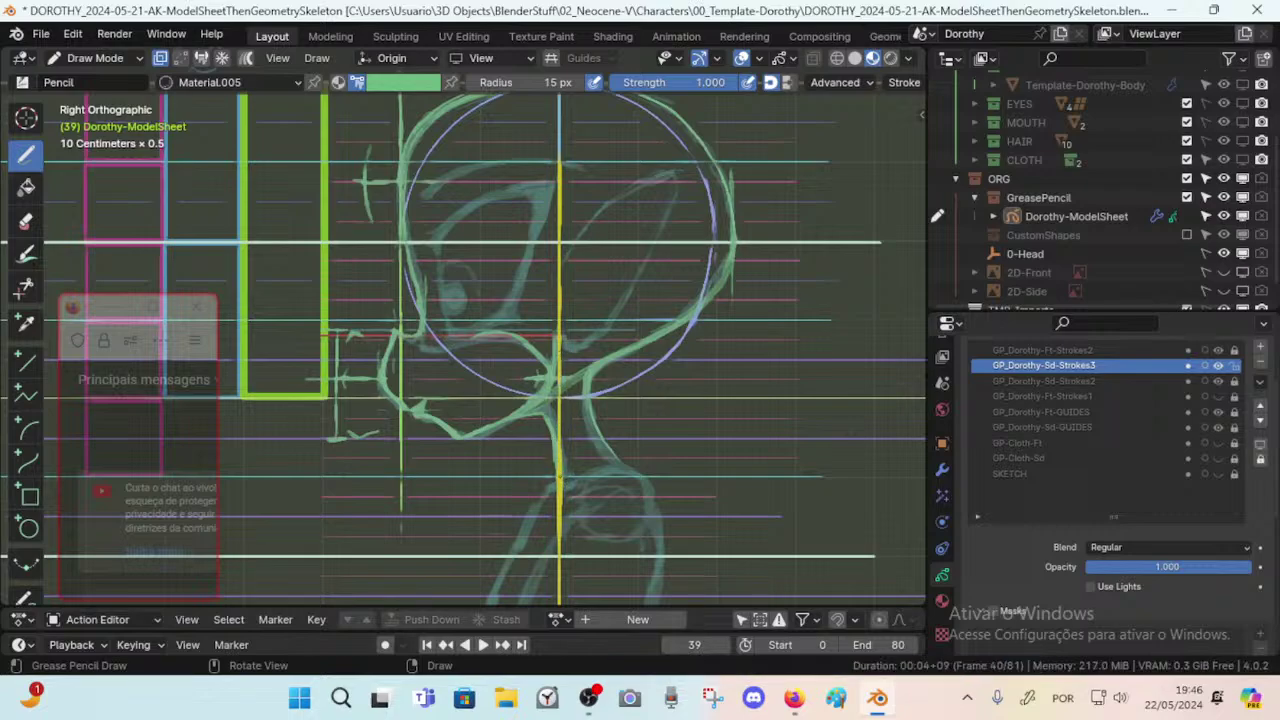
{"action": "key", "text": "ctrl+z"}
{"action": "left_click_drag", "start_coordinate": [553, 384], "coordinate": [558, 420]}
{"action": "key", "text": "ctrl+z"}
{"action": "left_click_drag", "start_coordinate": [553, 382], "coordinate": [560, 473]}
{"action": "middle_click_drag", "start_coordinate": [585, 388], "coordinate": [620, 330], "text": "shift"}
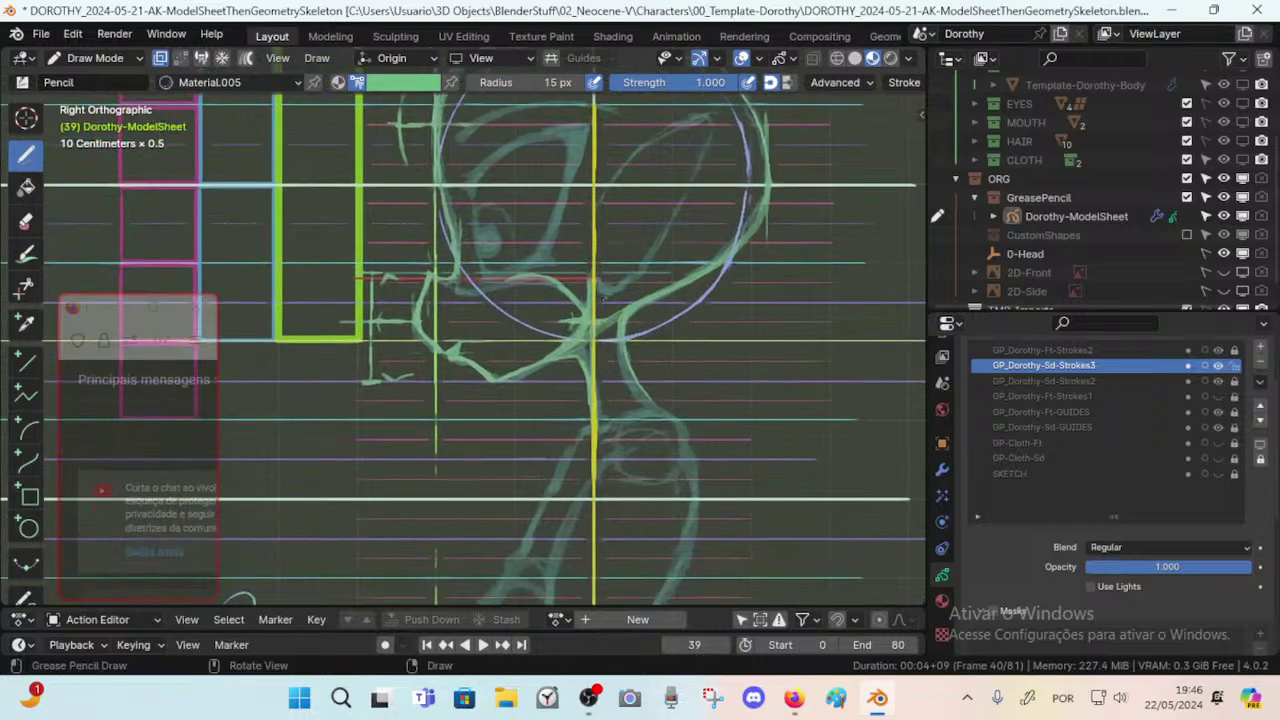
{"action": "middle_click_drag", "start_coordinate": [615, 285], "coordinate": [585, 382], "text": "shift"}
{"action": "key", "text": "ctrl+s"}
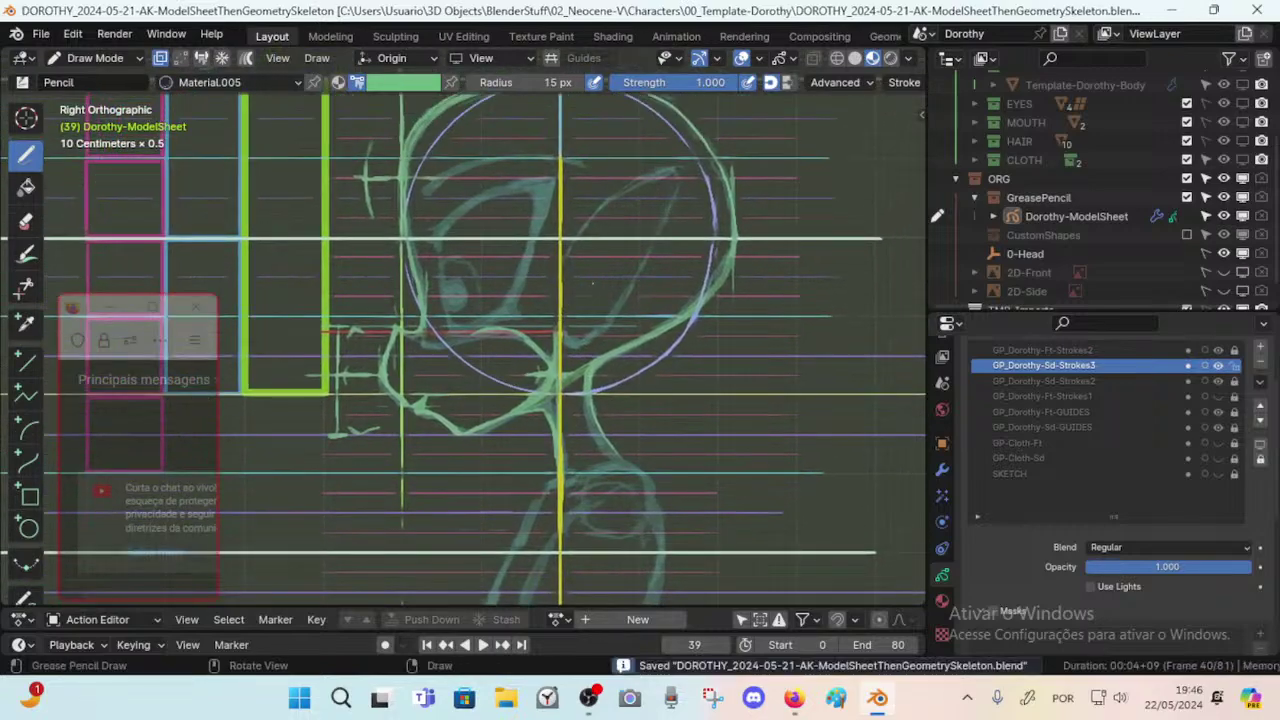
Draw the upper muzzle line from the nose bridge across to the cheek curve with Pencil strokes, and save the file.
{"action": "scroll", "coordinate": [356, 308], "scroll_direction": "up", "scroll_amount": 3}
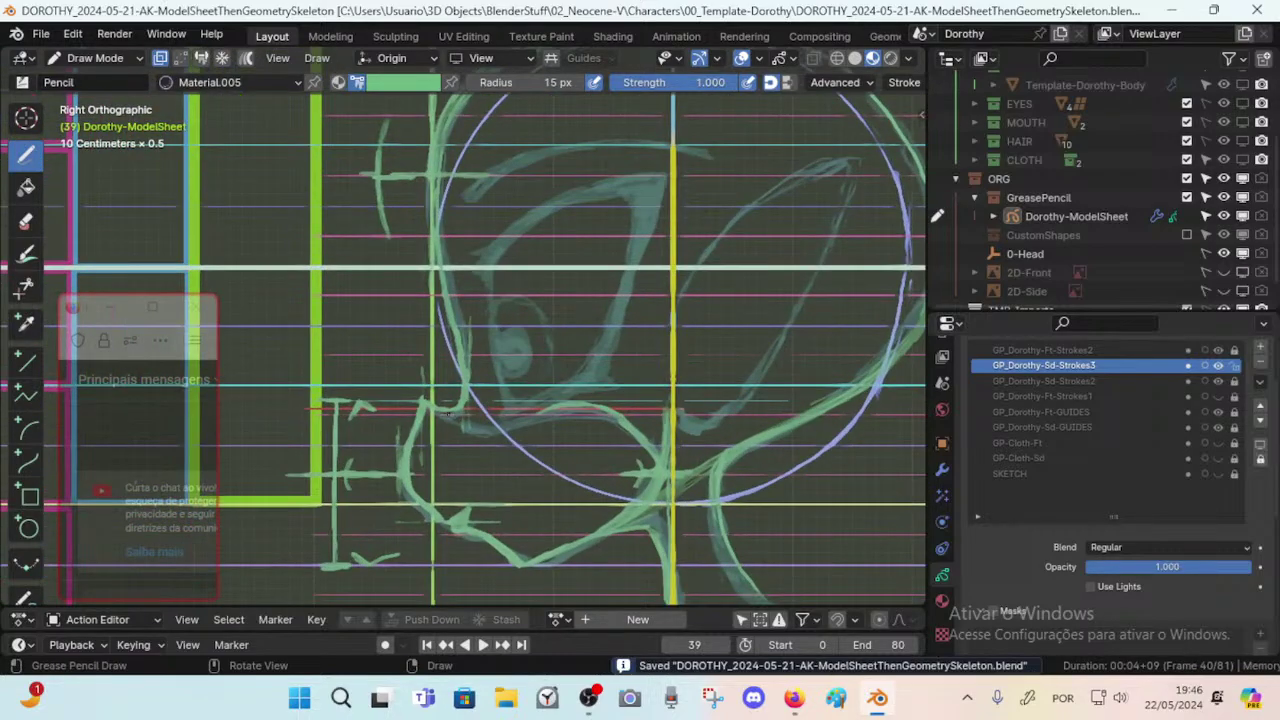
{"action": "left_click_drag", "start_coordinate": [446, 418], "coordinate": [499, 432]}
{"action": "middle_click_drag", "start_coordinate": [525, 428], "coordinate": [534, 392], "text": "ctrl"}
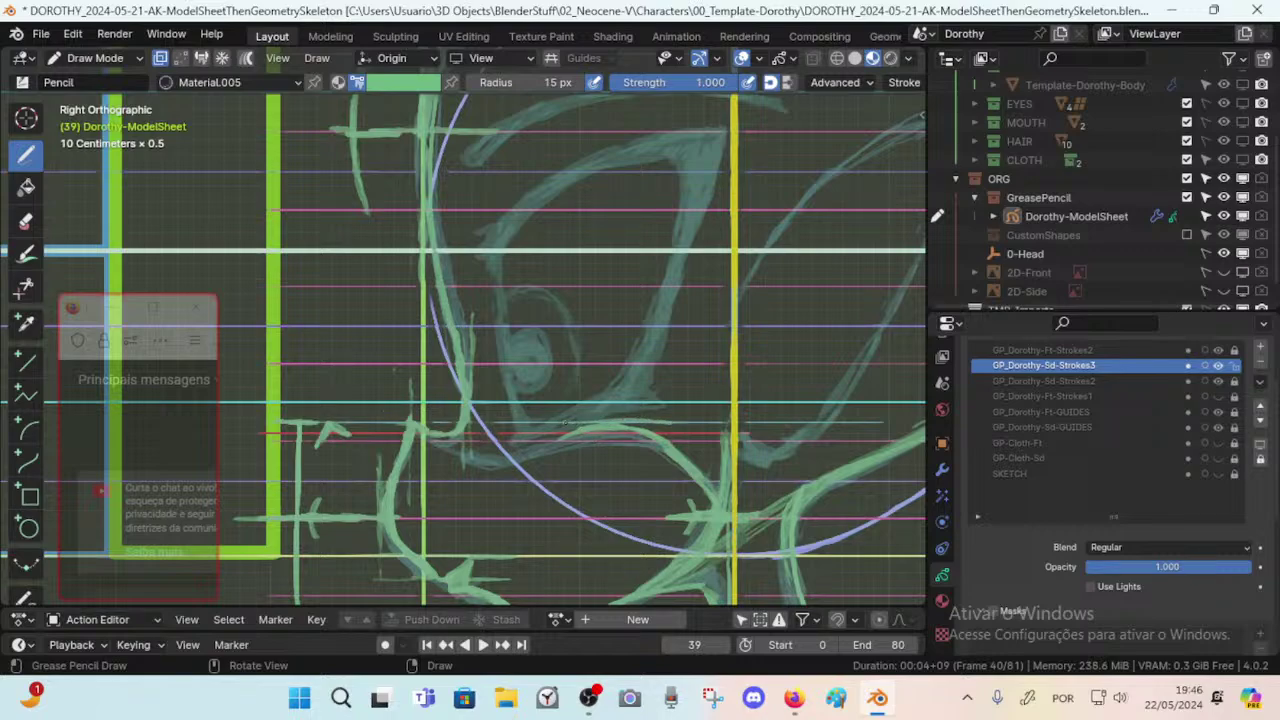
{"action": "key", "text": "ctrl+z"}
{"action": "left_click_drag", "start_coordinate": [588, 427], "coordinate": [695, 423]}
{"action": "key", "text": "ctrl+z"}
{"action": "left_click_drag", "start_coordinate": [598, 422], "coordinate": [690, 424]}
{"action": "left_click_drag", "start_coordinate": [545, 424], "coordinate": [615, 424]}
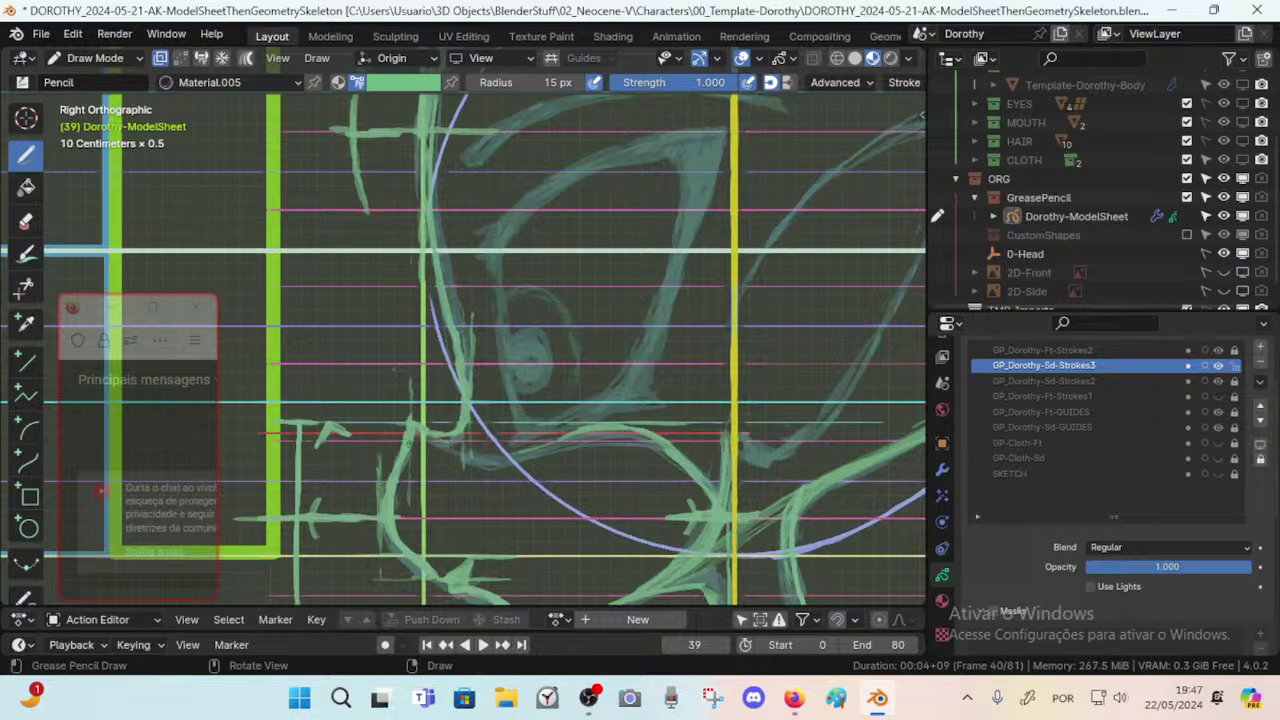
{"action": "mouse_move", "coordinate": [410, 448]}
{"action": "middle_mouse_down", "text": "shift"}
{"action": "mouse_move", "coordinate": [544, 395]}
{"action": "mouse_move", "coordinate": [441, 386]}
{"action": "middle_mouse_up", "text": "shift"}
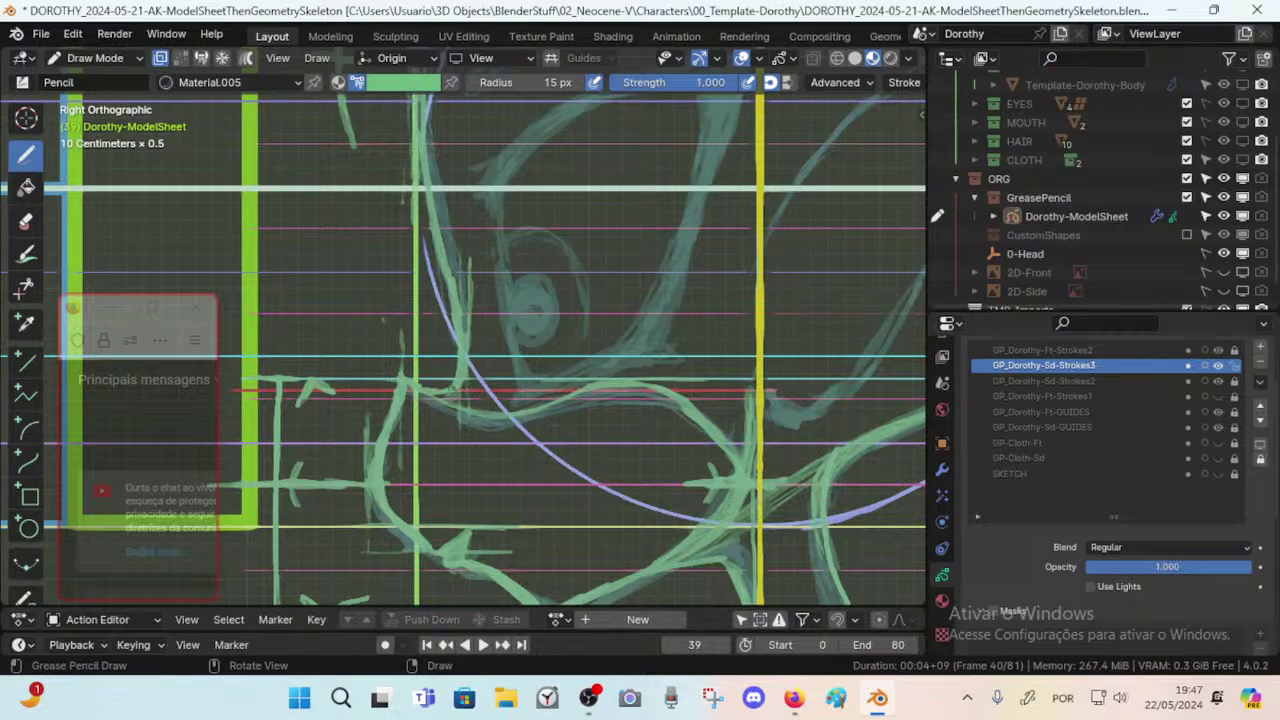
{"action": "middle_click_drag", "start_coordinate": [628, 323], "coordinate": [547, 392], "text": "shift"}
{"action": "key", "text": "ctrl+s"}
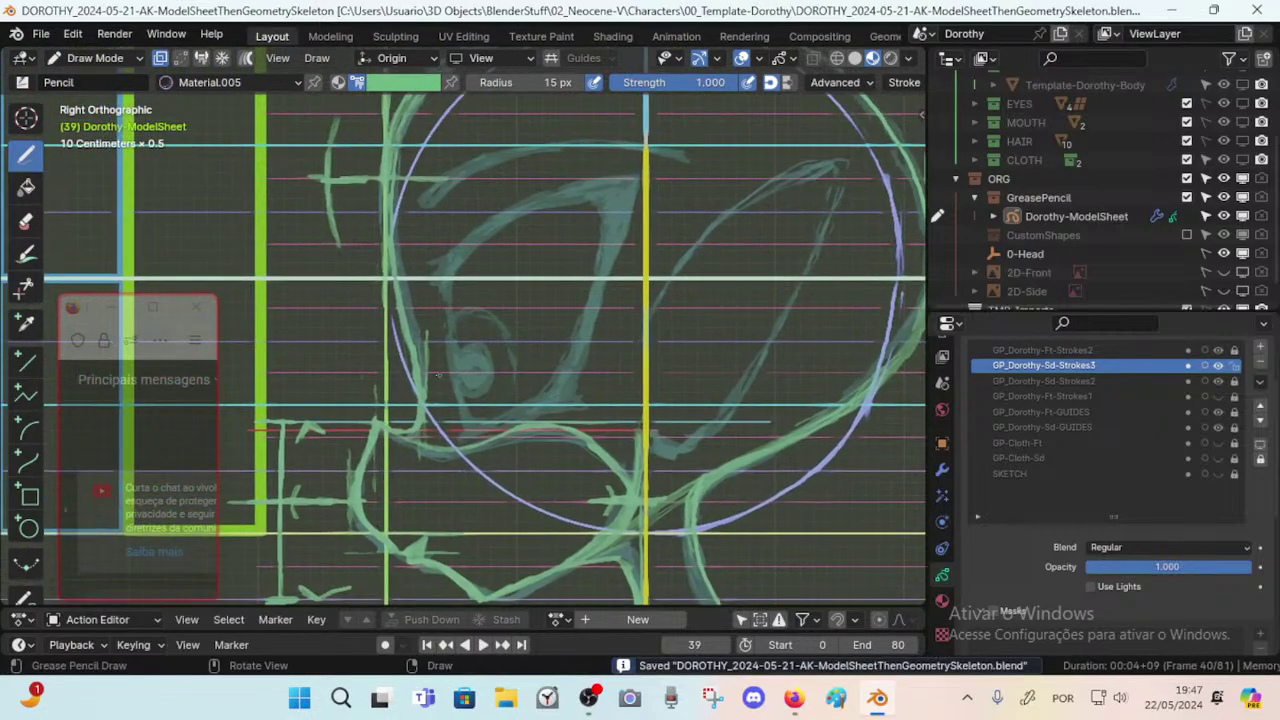
Add a short Pencil stroke at the rear of the jaw line and hide the GP_Dorothy-Sd-Strokes2 layer.
{"action": "middle_click_drag", "start_coordinate": [438, 376], "coordinate": [457, 443], "text": "shift"}
{"action": "mouse_move", "coordinate": [524, 298]}
{"action": "middle_mouse_down", "text": "ctrl"}
{"action": "mouse_move", "coordinate": [520, 425]}
{"action": "mouse_move", "coordinate": [488, 362]}
{"action": "middle_mouse_up", "text": "ctrl"}
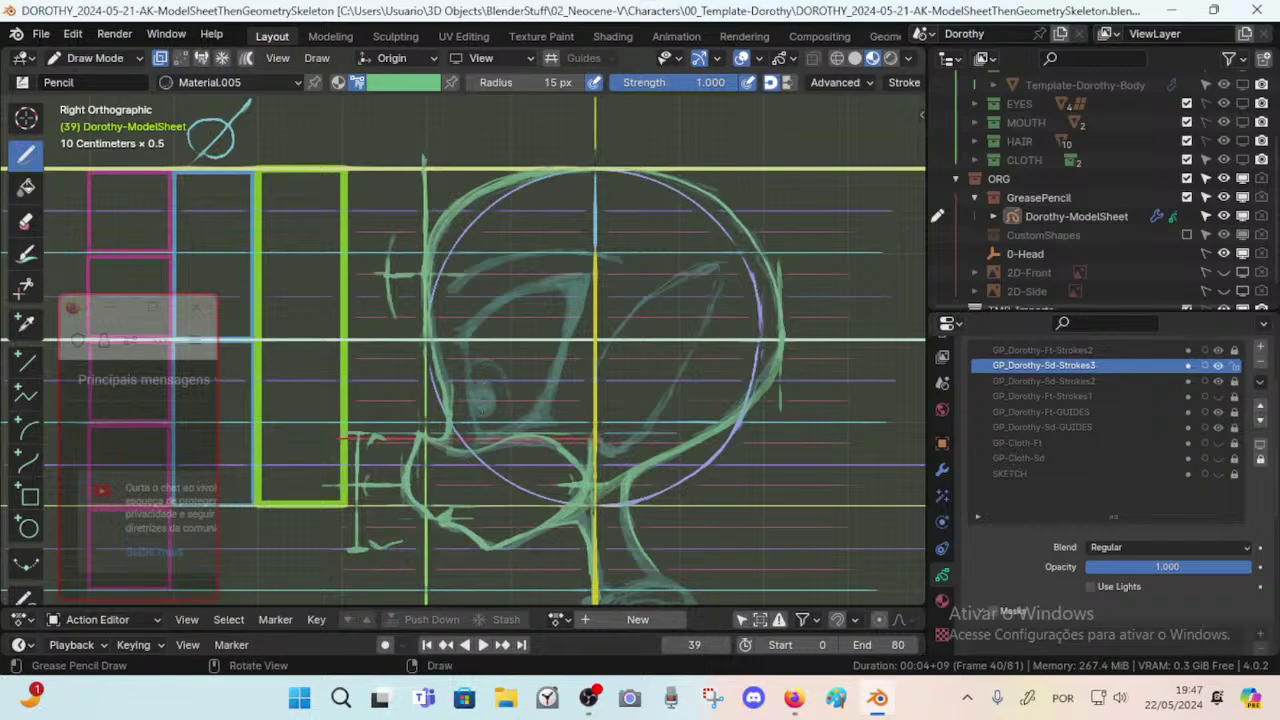
{"action": "middle_click_drag", "start_coordinate": [517, 511], "coordinate": [521, 379], "text": "shift"}
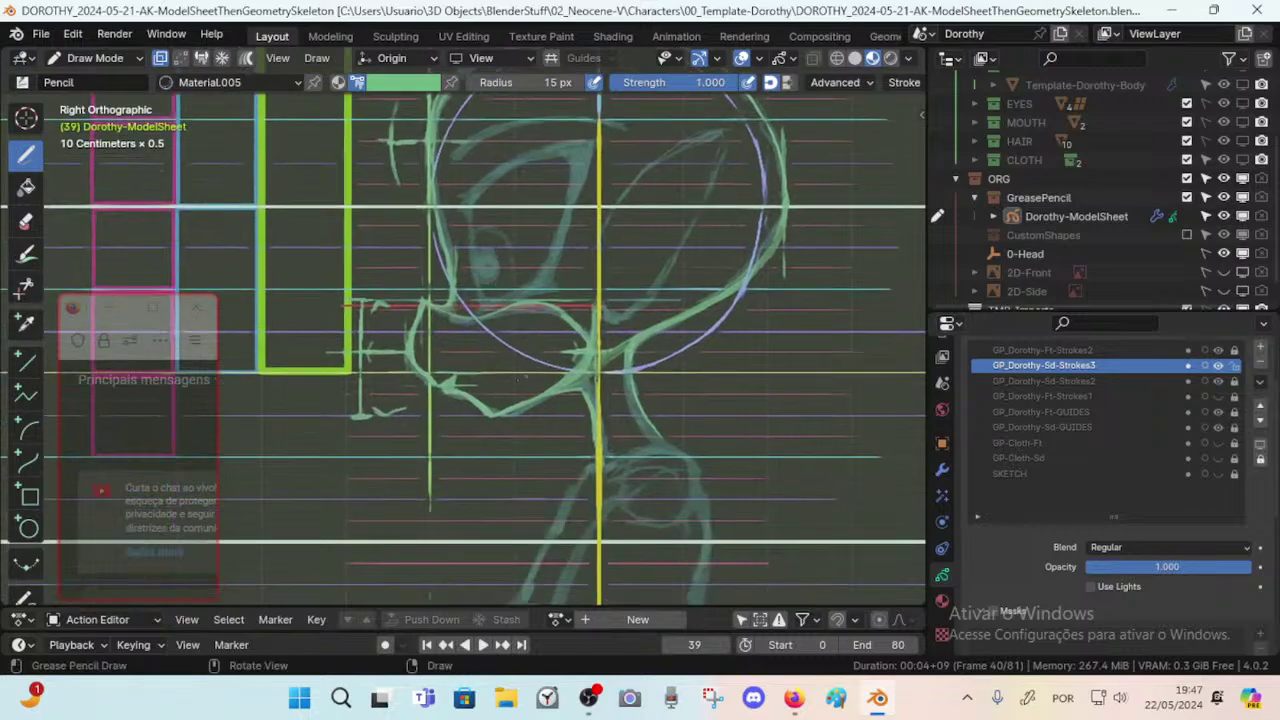
{"action": "left_click_drag", "start_coordinate": [568, 391], "coordinate": [584, 381]}
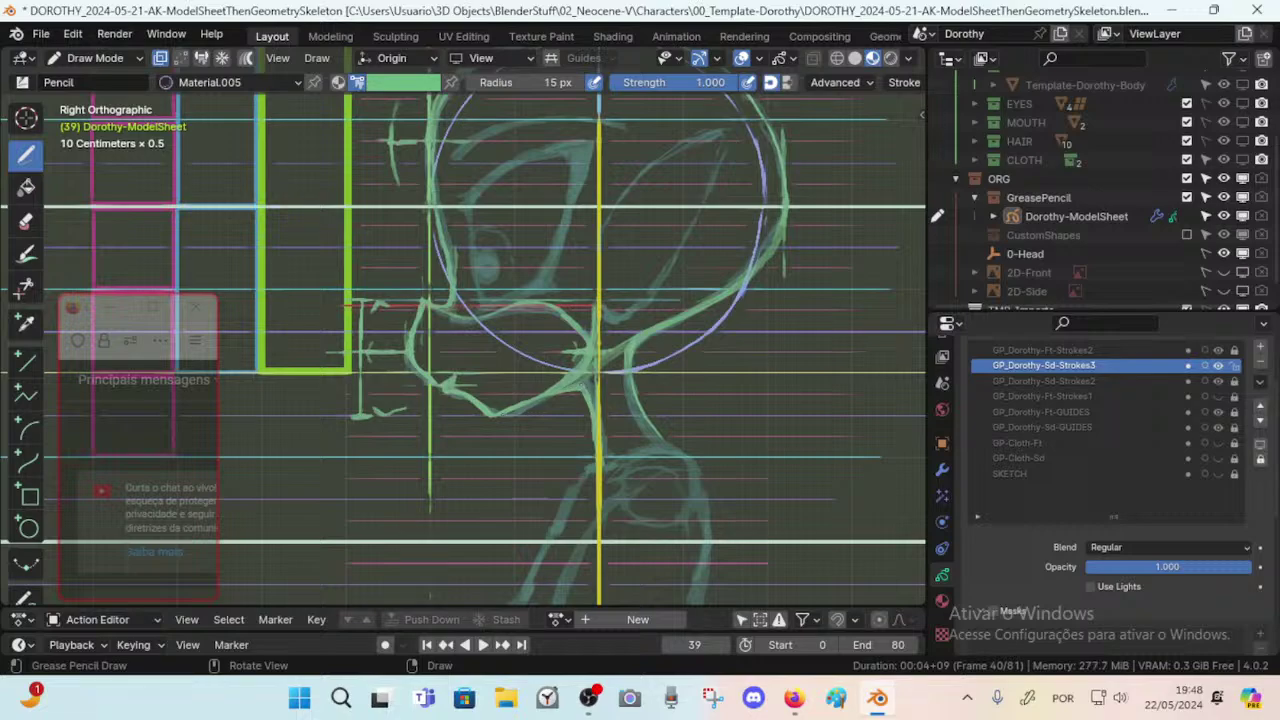
{"action": "left_click", "coordinate": [1219, 380]}
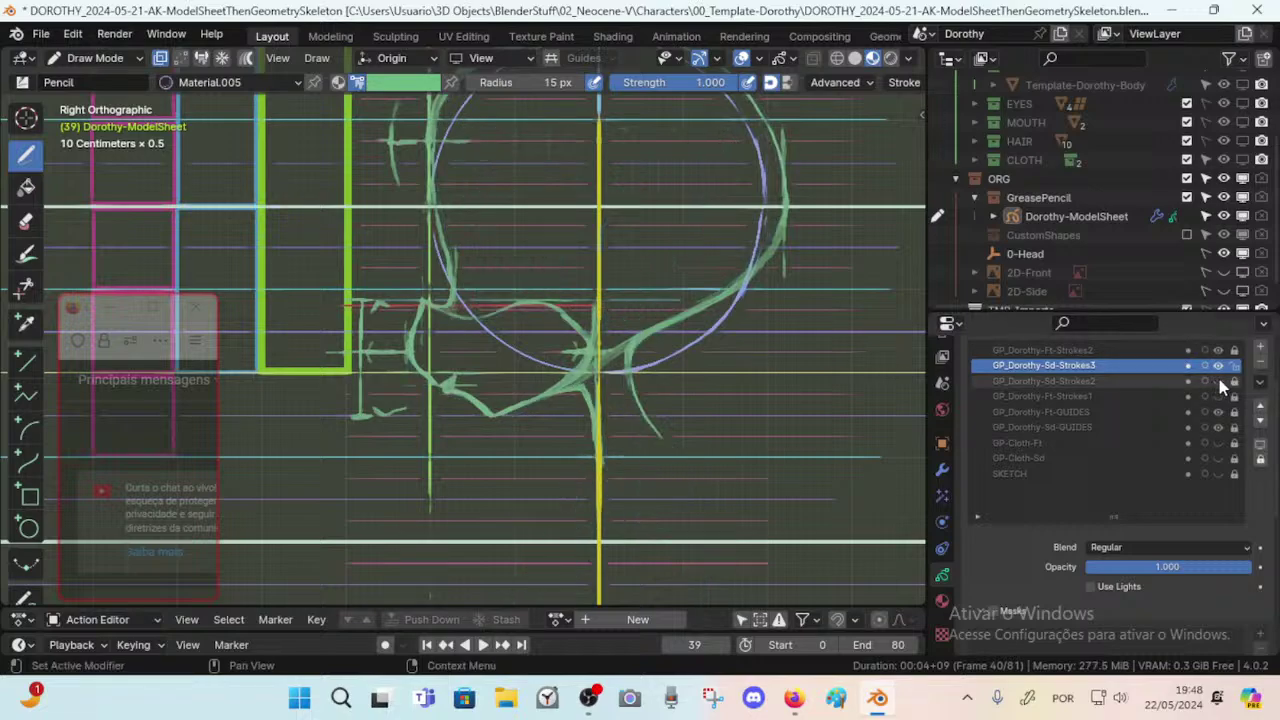
Clean up stray marks where the jaw meets the neck with the Eraser Hard brush, and return to the Pencil.
{"action": "middle_click_drag", "start_coordinate": [690, 300], "coordinate": [743, 368], "text": "shift"}
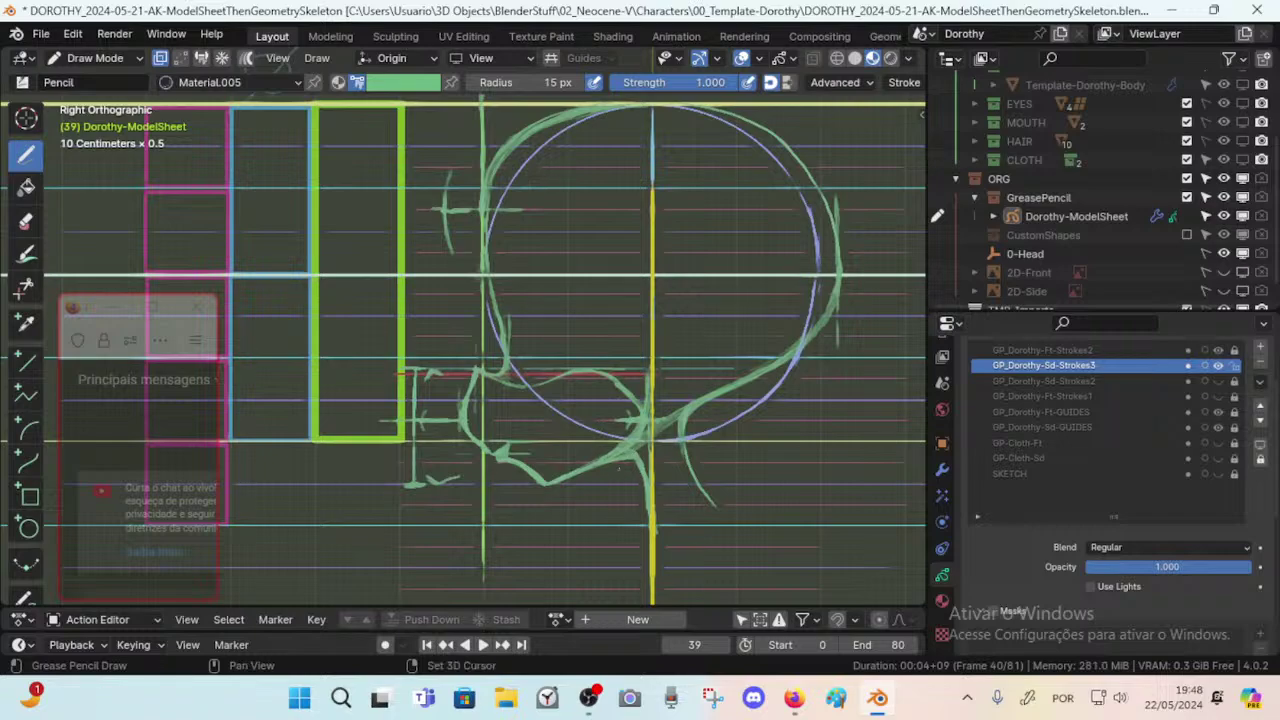
{"action": "key", "text": "shift+space"}
{"action": "key", "text": "e"}
{"action": "left_click_drag", "start_coordinate": [625, 462], "coordinate": [626, 460]}
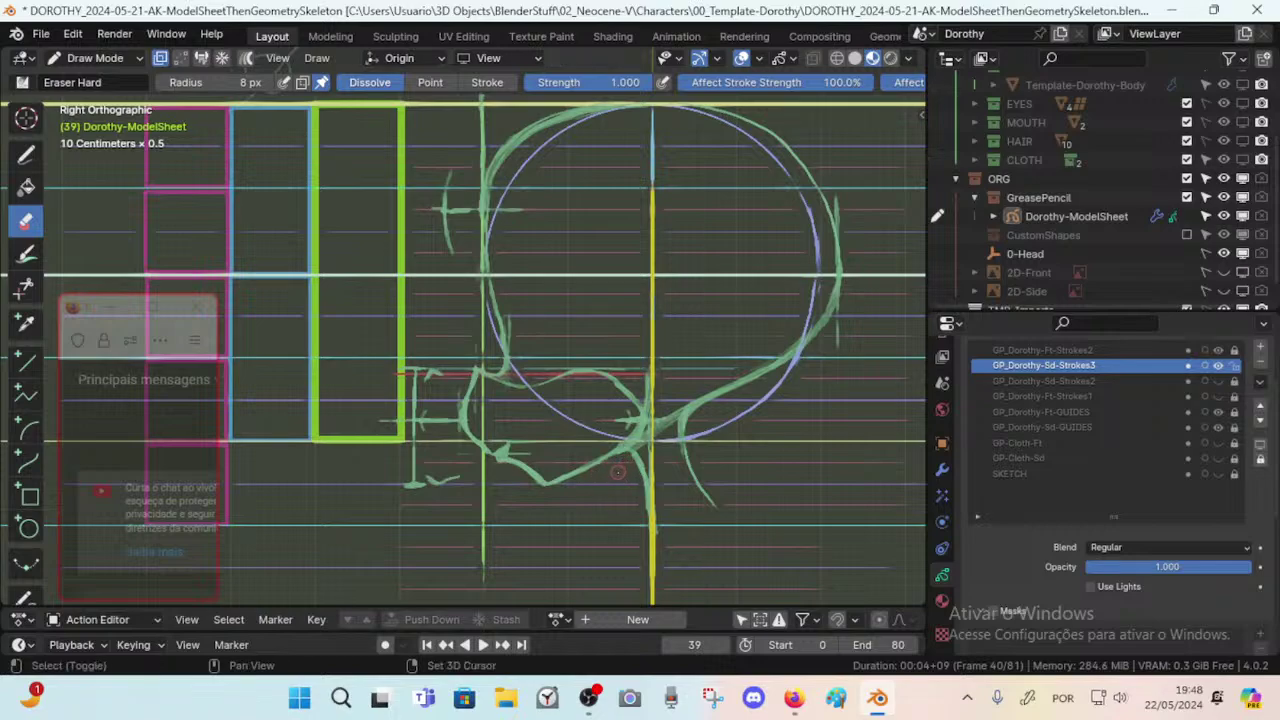
{"action": "key", "text": "shift+space"}
{"action": "left_click", "coordinate": [612, 469]}
{"action": "key", "text": "shift+space"}
{"action": "key", "text": "1"}
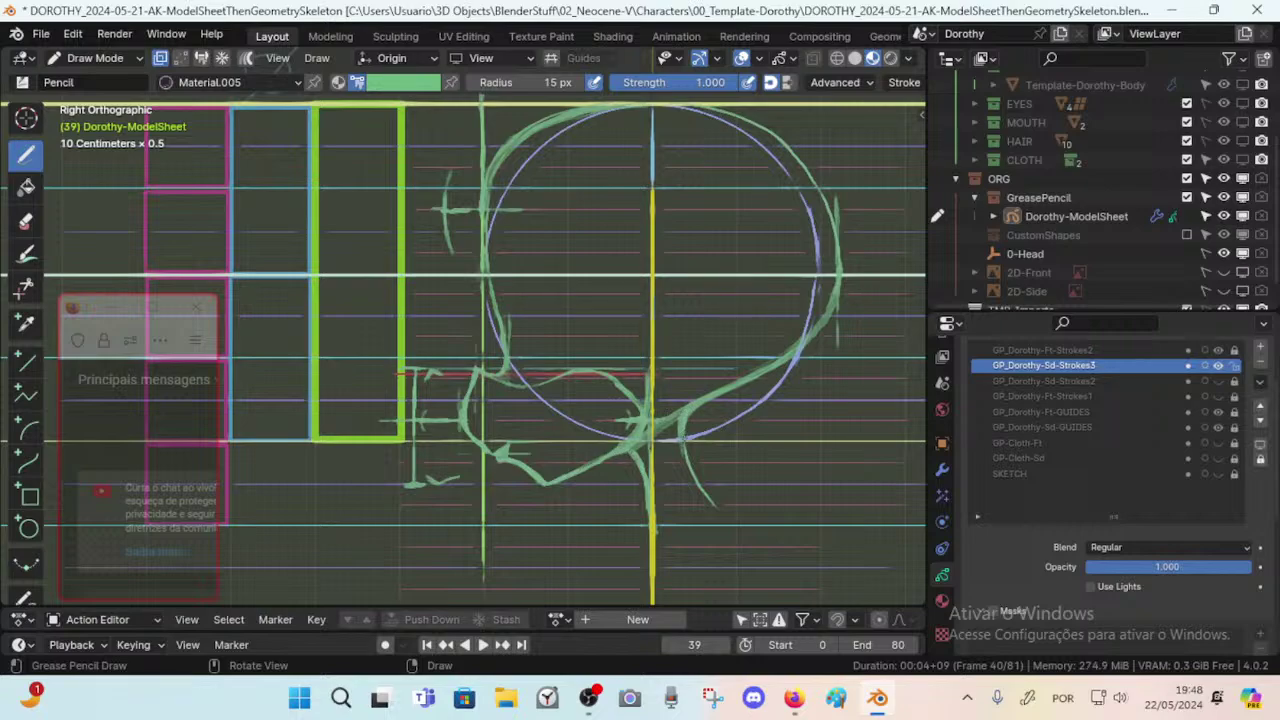
Reinforce the line joining the nape to the rear of the jaw and the neck contours, and save the file.
{"action": "mouse_move", "coordinate": [684, 420]}
{"action": "left_mouse_down"}
{"action": "mouse_move", "coordinate": [717, 509]}
{"action": "mouse_move", "coordinate": [638, 471]}
{"action": "mouse_move", "coordinate": [649, 504]}
{"action": "mouse_move", "coordinate": [628, 451]}
{"action": "left_mouse_up"}
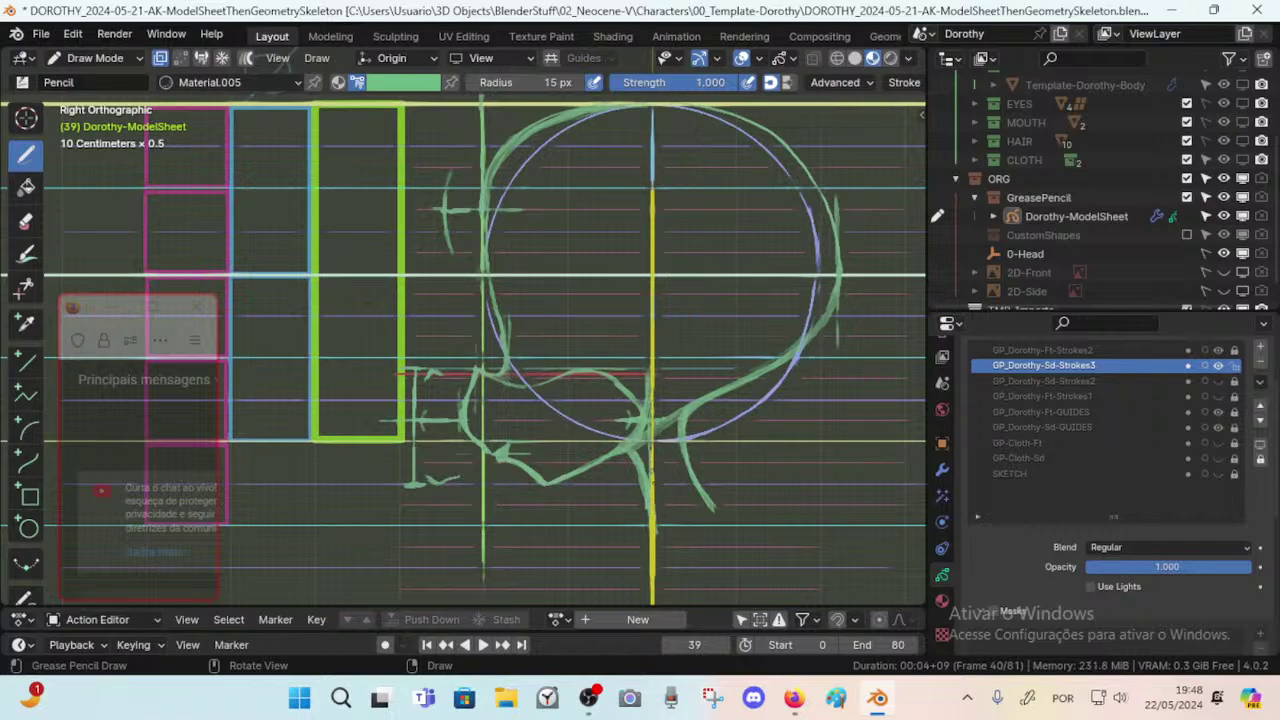
{"action": "key", "text": "ctrl+s"}
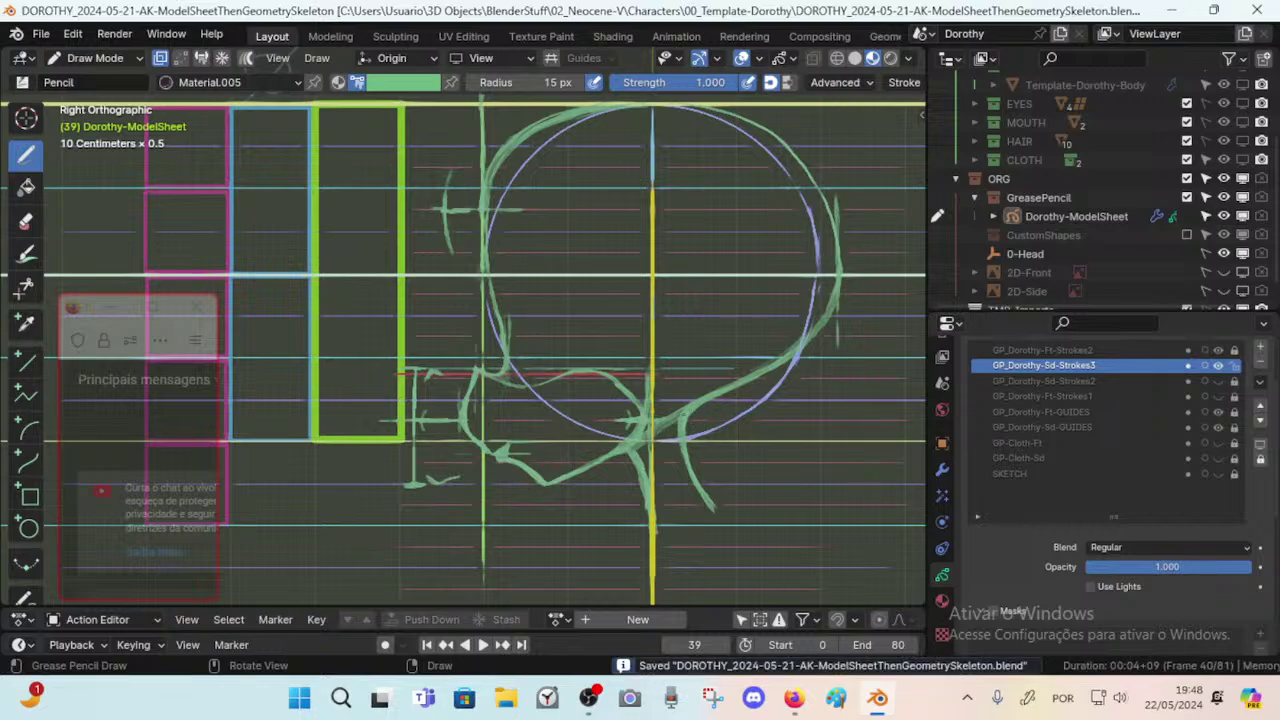
{"action": "left_click", "coordinate": [763, 420]}
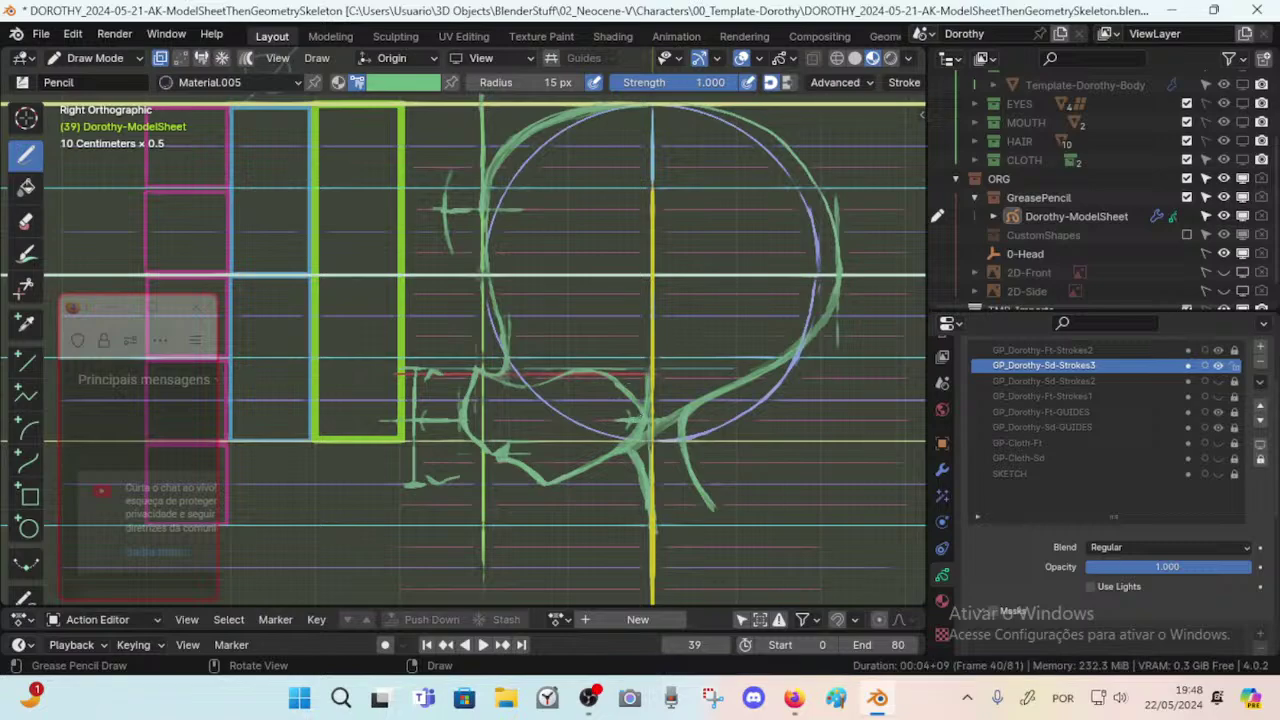
Try short Pencil strokes along the rear of the muzzle's cheek curve, undoing each one.
{"action": "left_click_drag", "start_coordinate": [643, 415], "coordinate": [640, 404]}
{"action": "key", "text": "ctrl+z"}
{"action": "left_click_drag", "start_coordinate": [640, 410], "coordinate": [614, 384]}
{"action": "key", "text": "ctrl+z"}
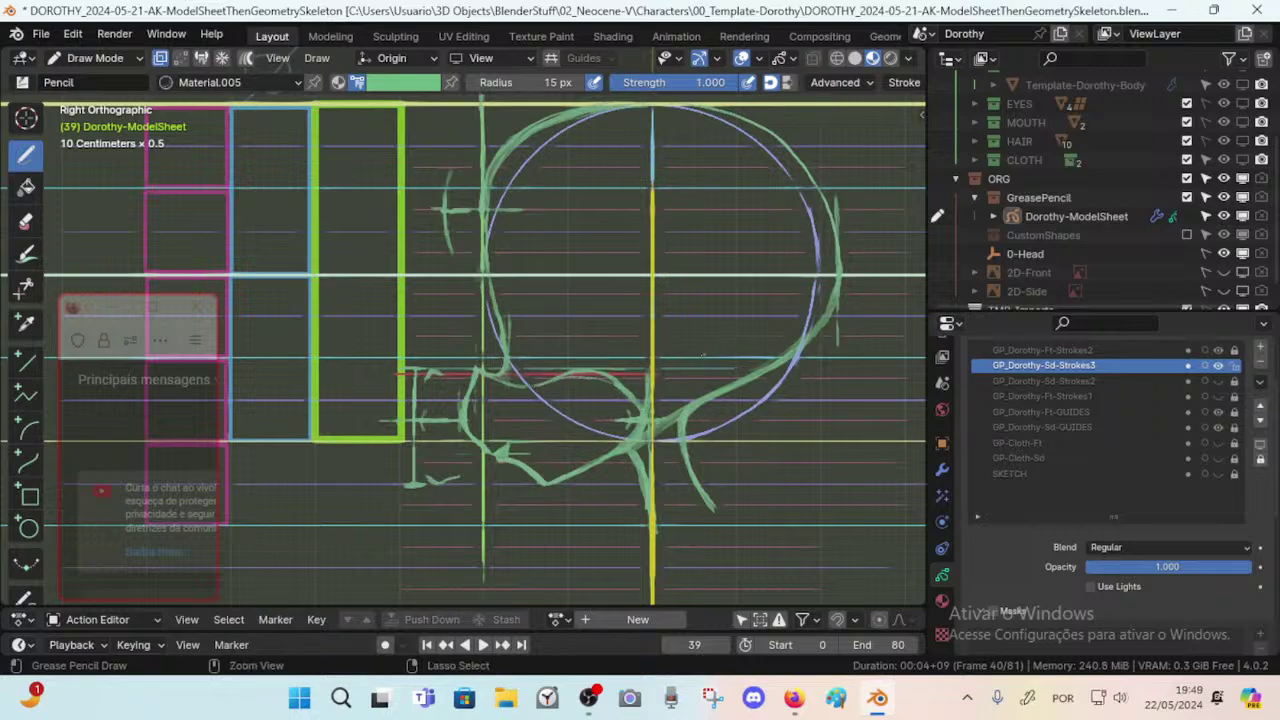
Show the GP_Dorothy-Sd-Strokes2 layer again as a reference behind the redrawn side-view head, and save the file.
{"action": "key", "text": "ctrl+s"}
{"action": "key", "text": "ctrl+s"}
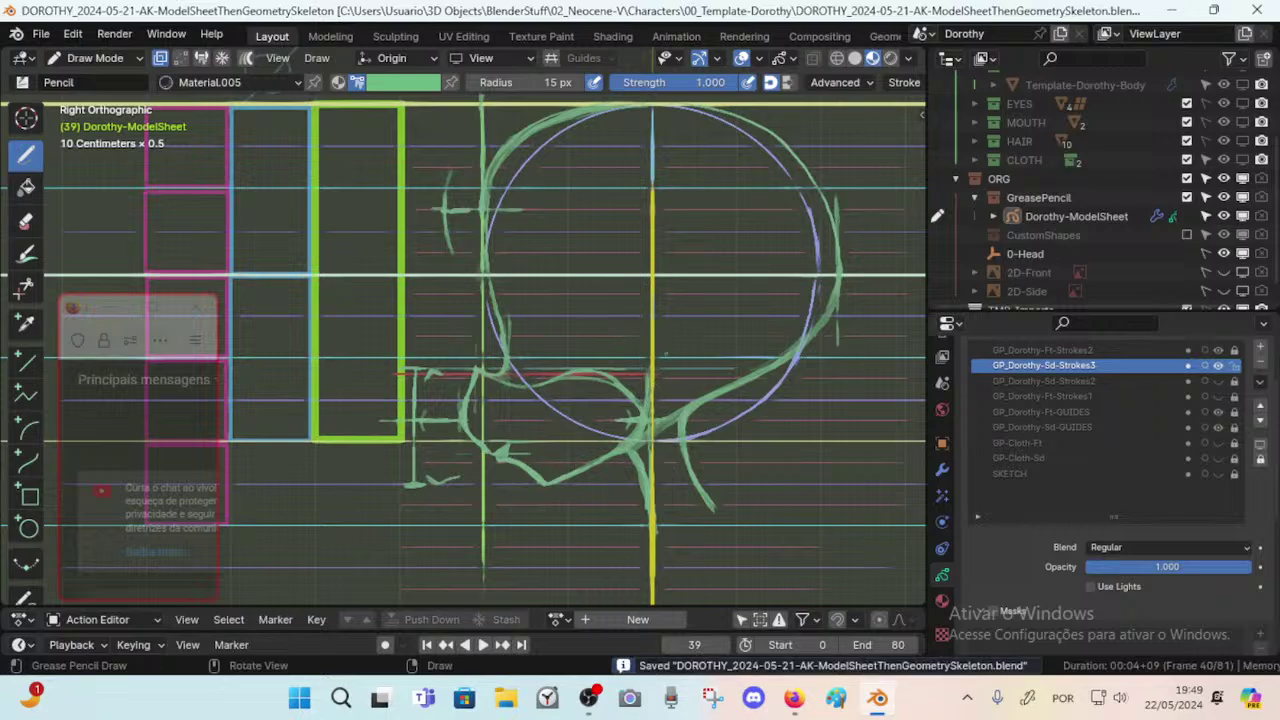
{"action": "left_click", "coordinate": [1218, 381]}
{"action": "scroll", "coordinate": [437, 274], "scroll_direction": "up", "scroll_amount": 2}
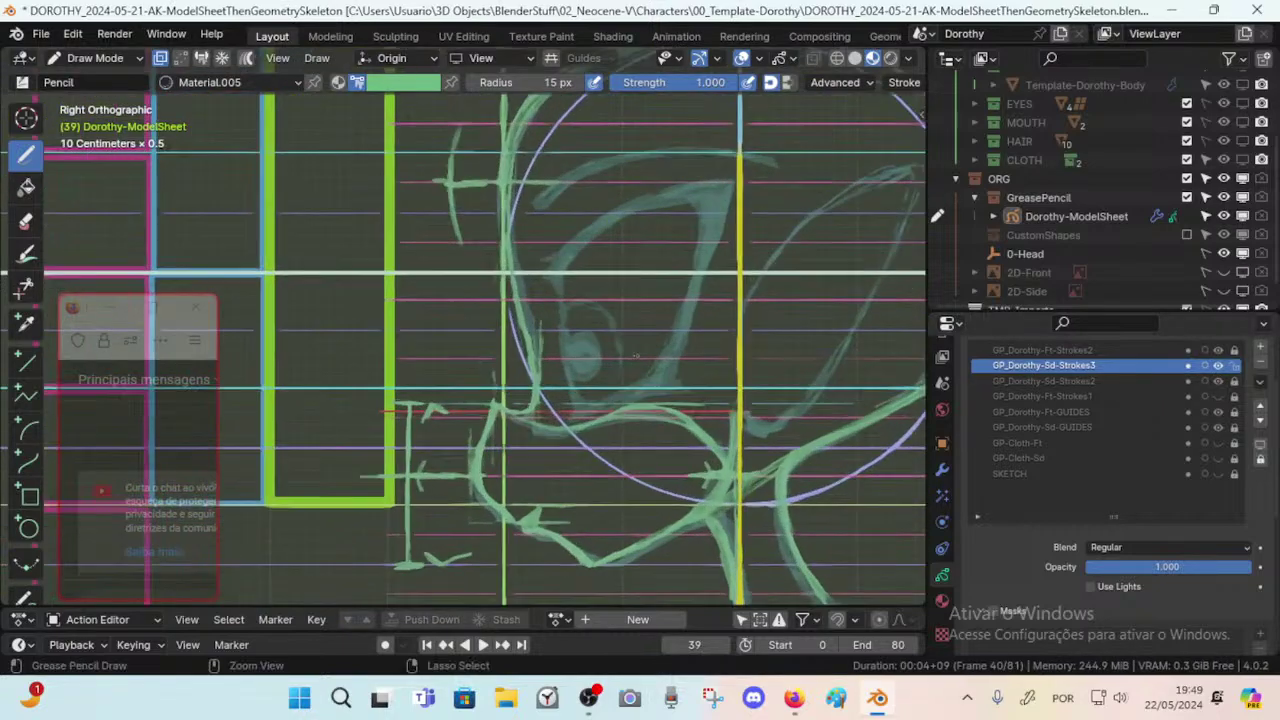
{"action": "key", "text": "ctrl+s"}
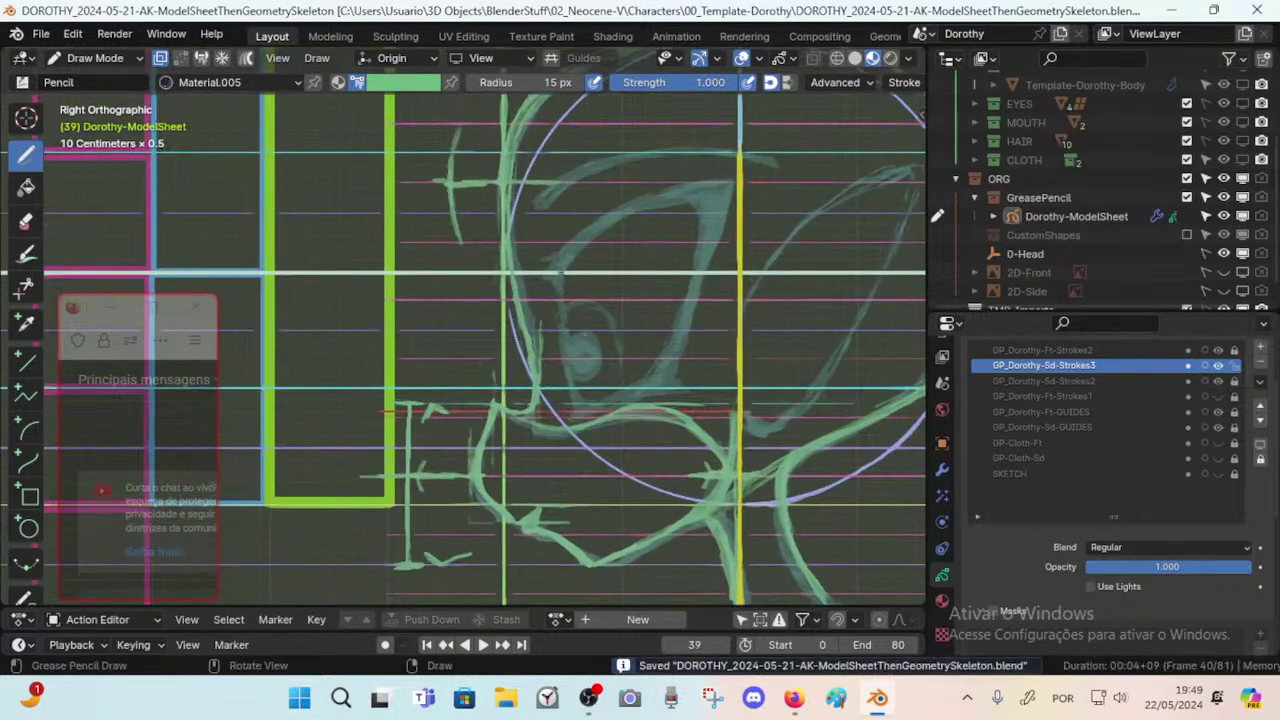
{"action": "middle_click_drag", "start_coordinate": [582, 267], "coordinate": [585, 283], "text": "shift"}
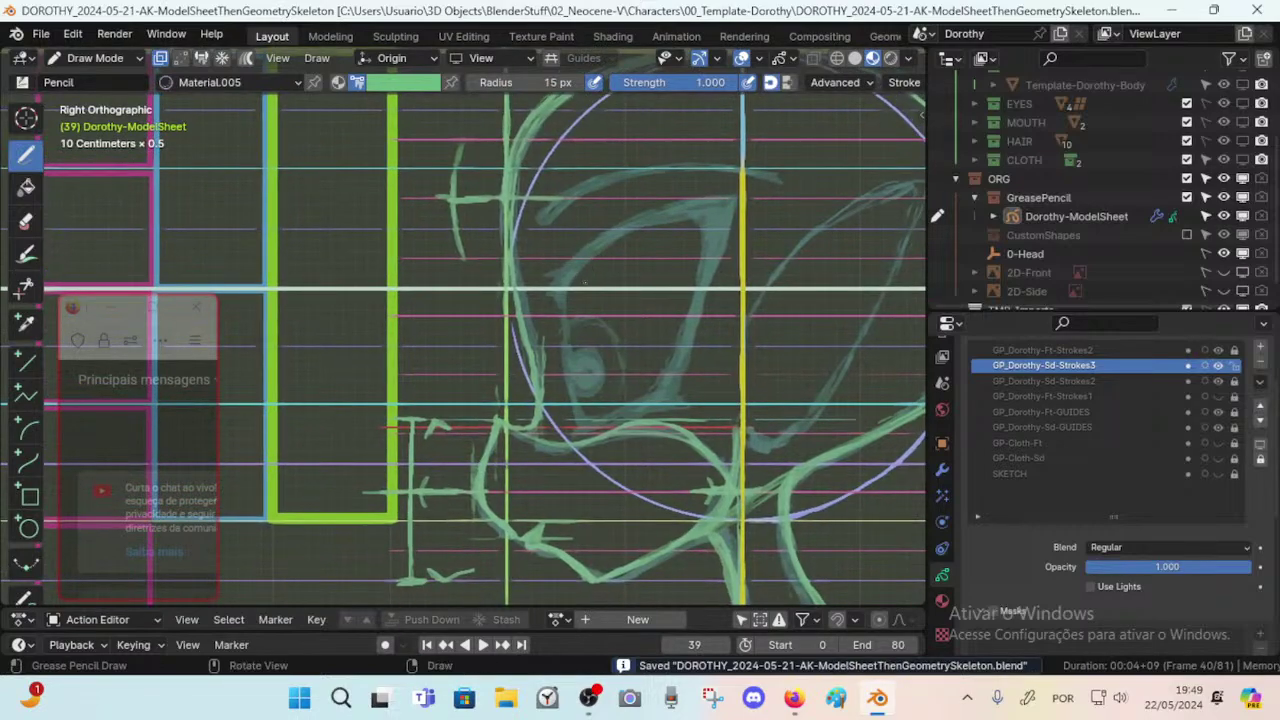
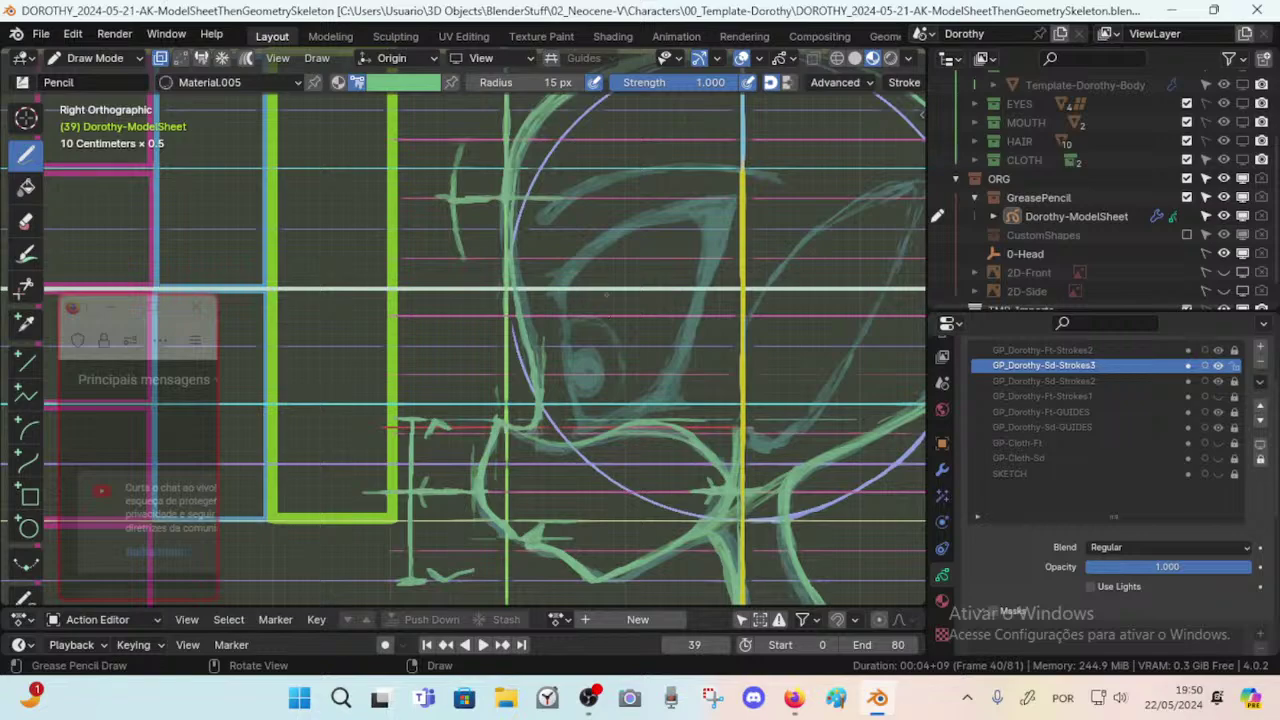
{"action": "middle_click_drag", "start_coordinate": [605, 385], "coordinate": [600, 448], "text": "ctrl"}
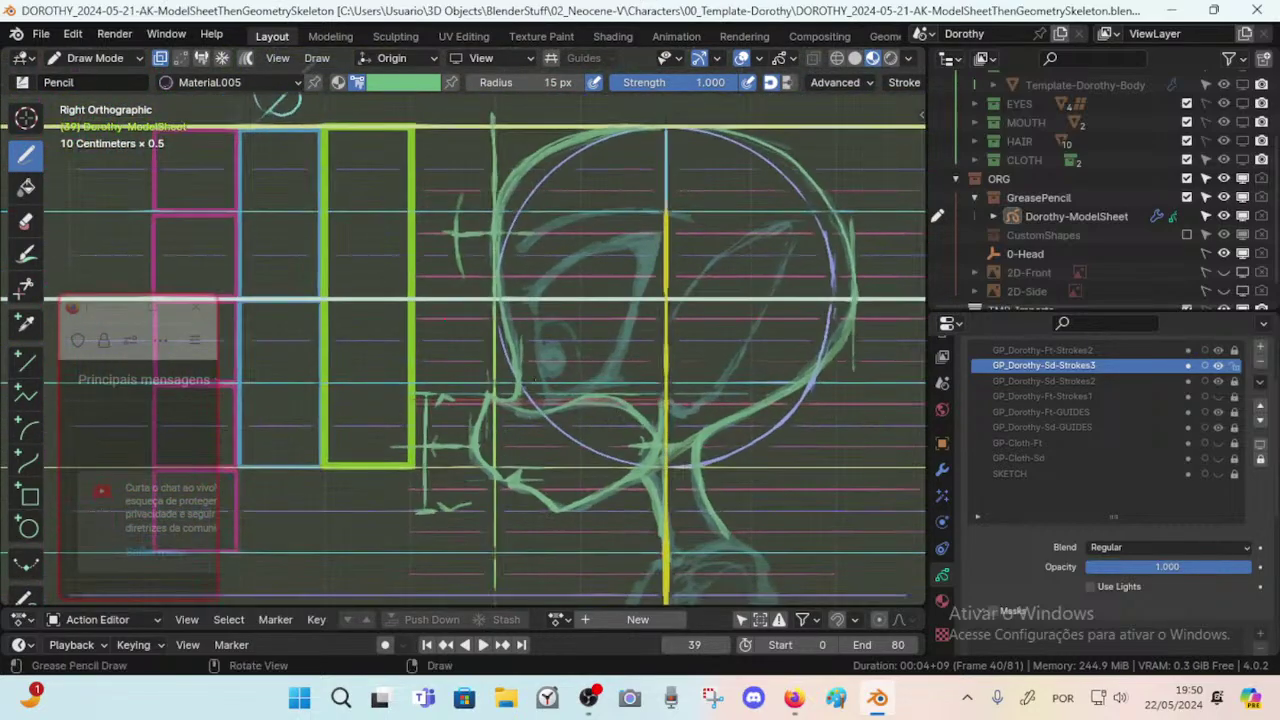
{"action": "left_click_drag", "start_coordinate": [534, 380], "coordinate": [534, 364], "text": "ctrl"}
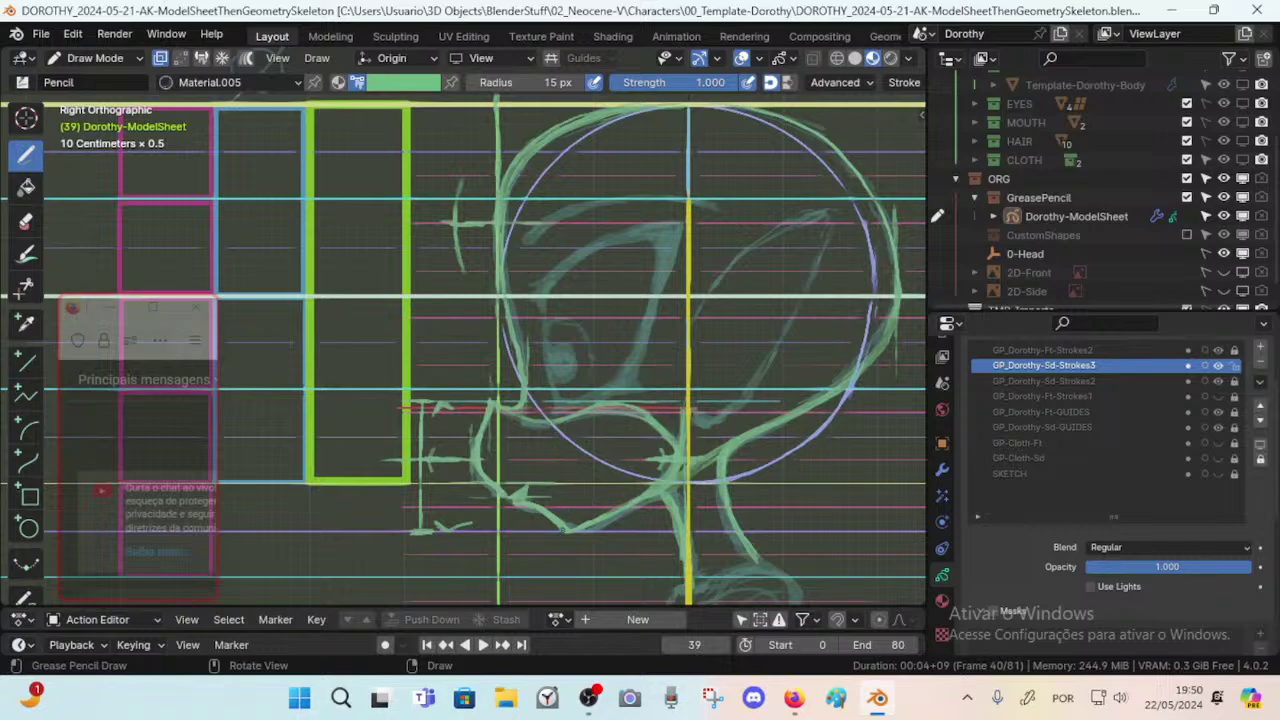
{"action": "key", "text": "ctrl+s"}
{"action": "key", "text": "ctrl+s"}
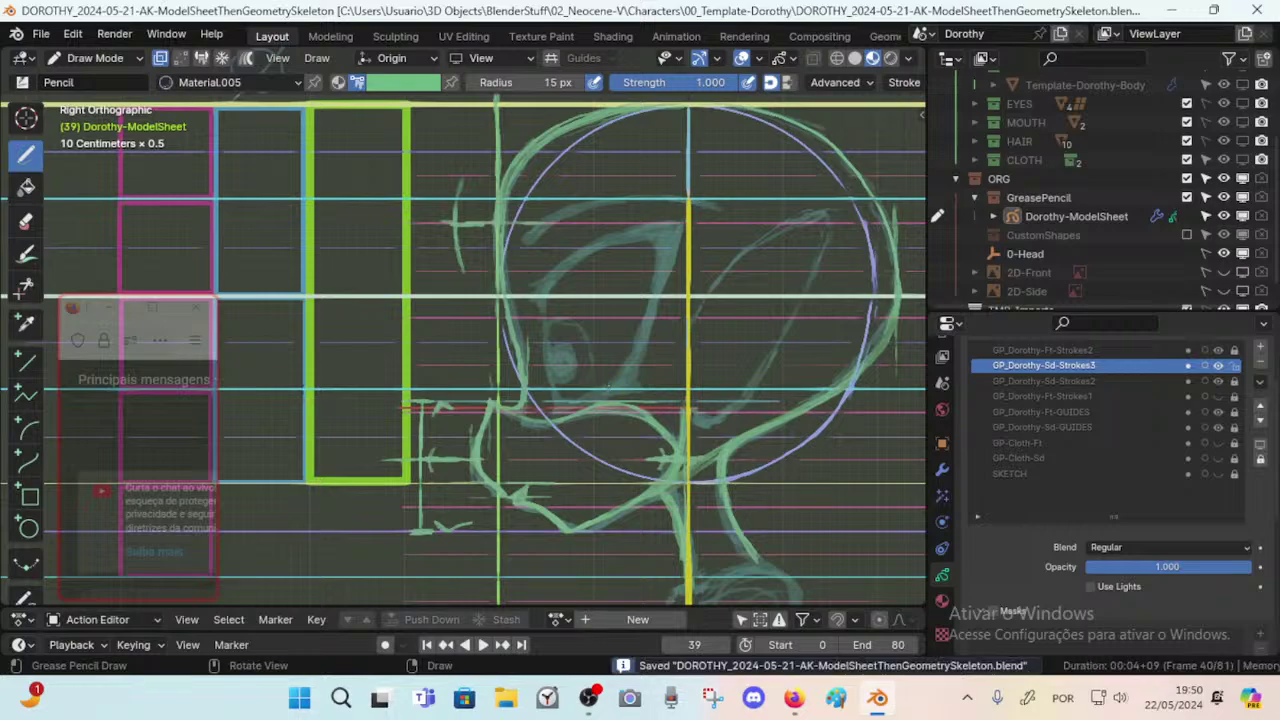
{"action": "mouse_move", "coordinate": [612, 388]}
{"action": "middle_mouse_down", "text": "ctrl"}
{"action": "mouse_move", "coordinate": [612, 354]}
{"action": "mouse_move", "coordinate": [607, 374]}
{"action": "middle_mouse_up", "text": "ctrl"}
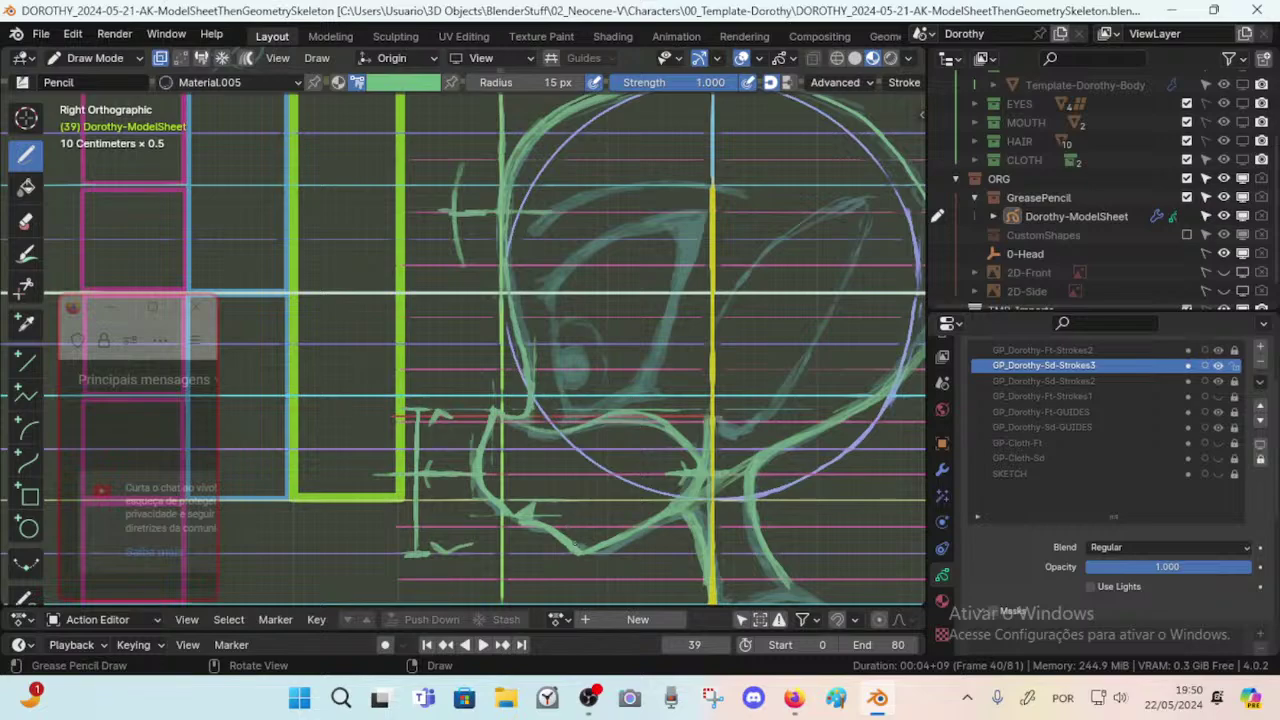
{"action": "mouse_move", "coordinate": [574, 529]}
{"action": "left_mouse_down"}
{"action": "mouse_move", "coordinate": [575, 546]}
{"action": "mouse_move", "coordinate": [549, 511]}
{"action": "mouse_move", "coordinate": [543, 374]}
{"action": "mouse_move", "coordinate": [569, 500]}
{"action": "left_mouse_up"}
{"action": "key", "text": "ctrl+z"}
{"action": "key", "text": "ctrl+z"}
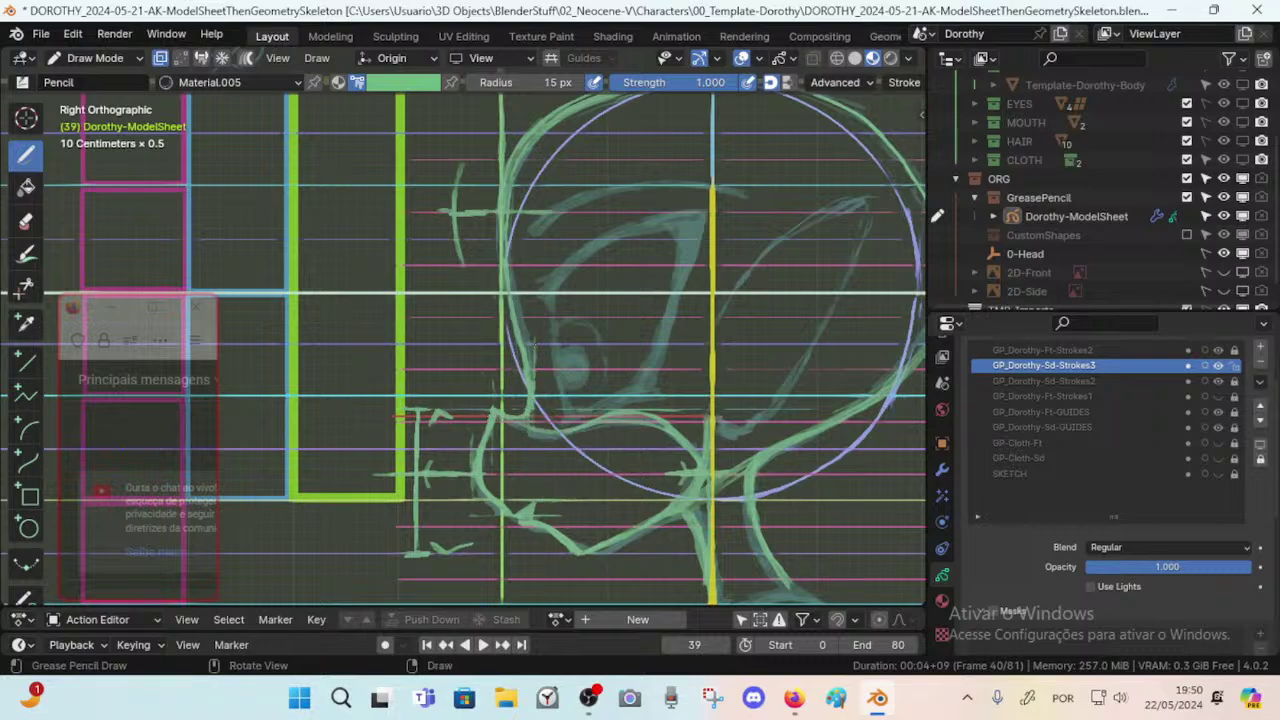
{"action": "middle_click_drag", "start_coordinate": [635, 158], "coordinate": [614, 220], "text": "shift"}
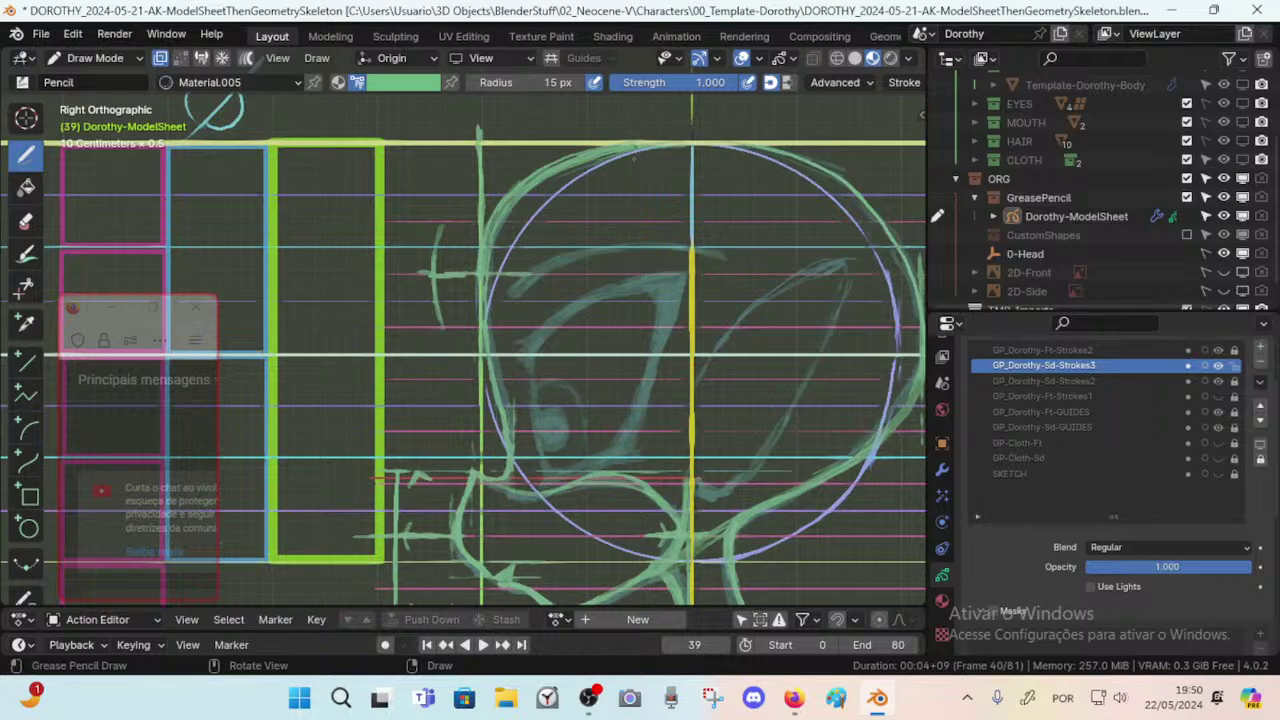
{"action": "mouse_move", "coordinate": [637, 168]}
{"action": "left_mouse_down"}
{"action": "mouse_move", "coordinate": [628, 352]}
{"action": "mouse_move", "coordinate": [644, 358]}
{"action": "mouse_move", "coordinate": [626, 426]}
{"action": "left_mouse_up"}
{"action": "left_click_drag", "start_coordinate": [614, 362], "coordinate": [644, 398]}
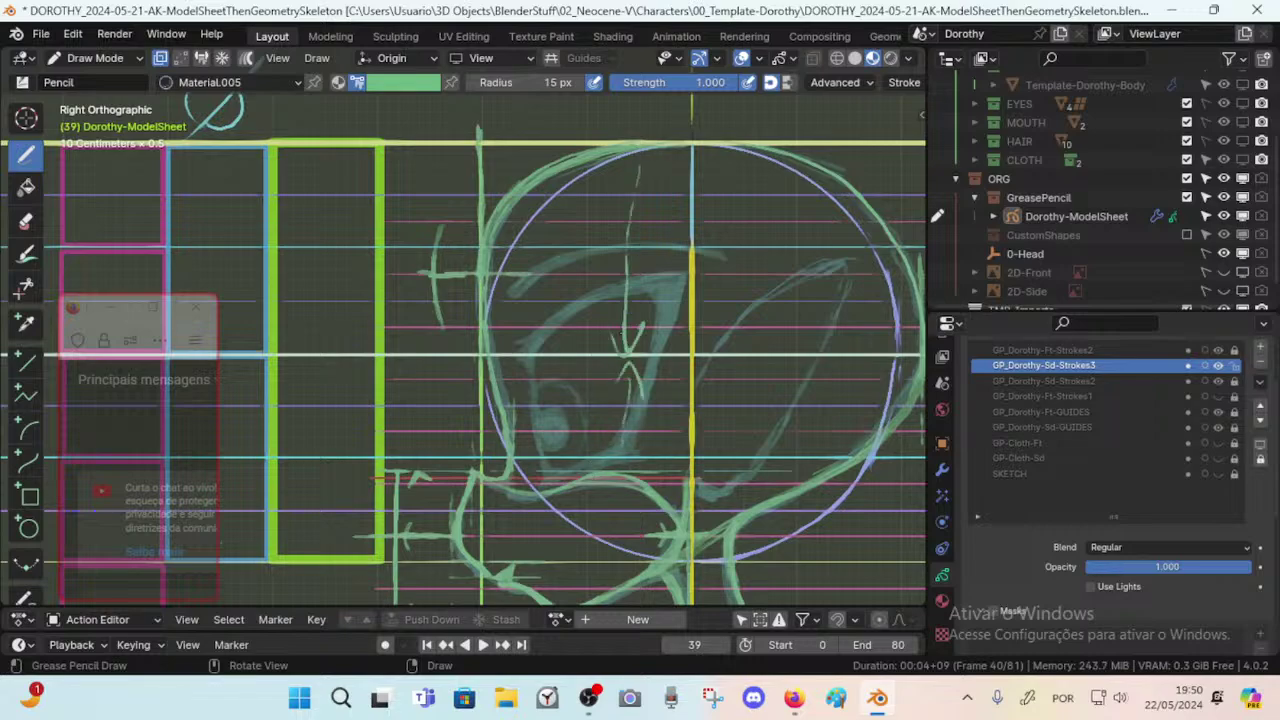
{"action": "key", "text": "ctrl+z"}
{"action": "key", "text": "ctrl+z"}
{"action": "key", "text": "ctrl+z"}
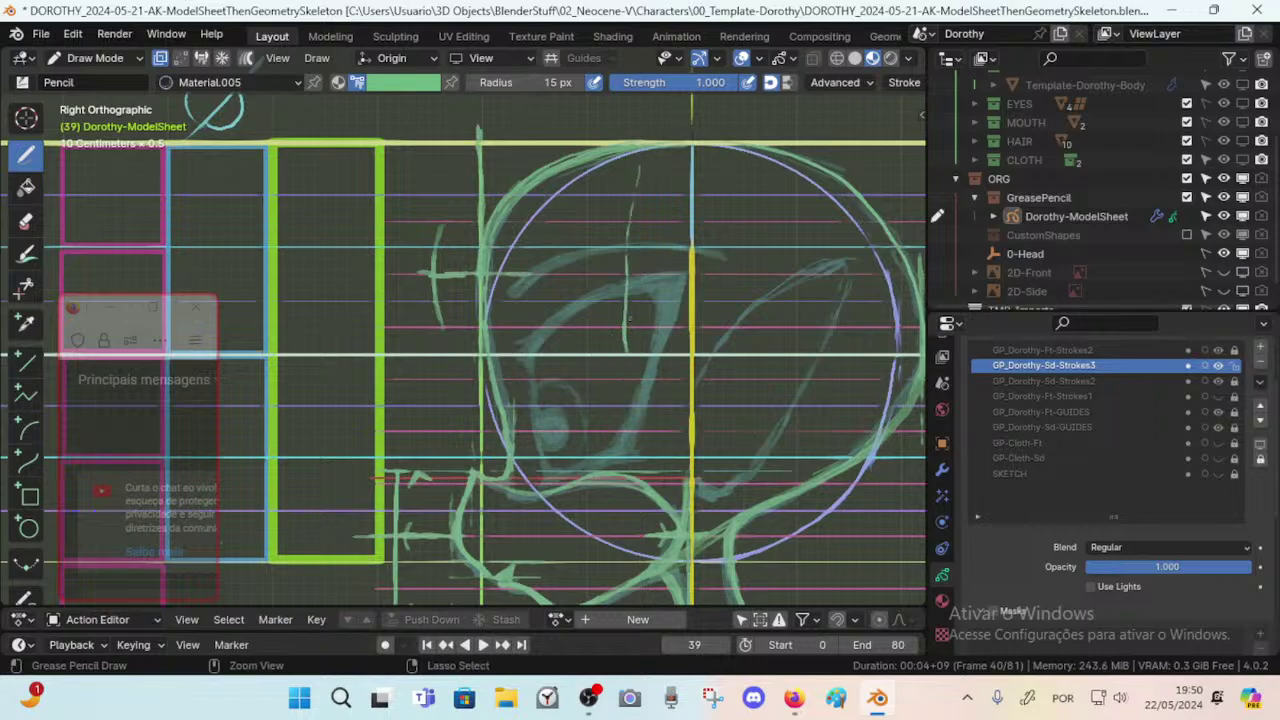
{"action": "key", "text": "ctrl+z"}
{"action": "scroll", "coordinate": [651, 372], "scroll_direction": "down", "scroll_amount": 1}
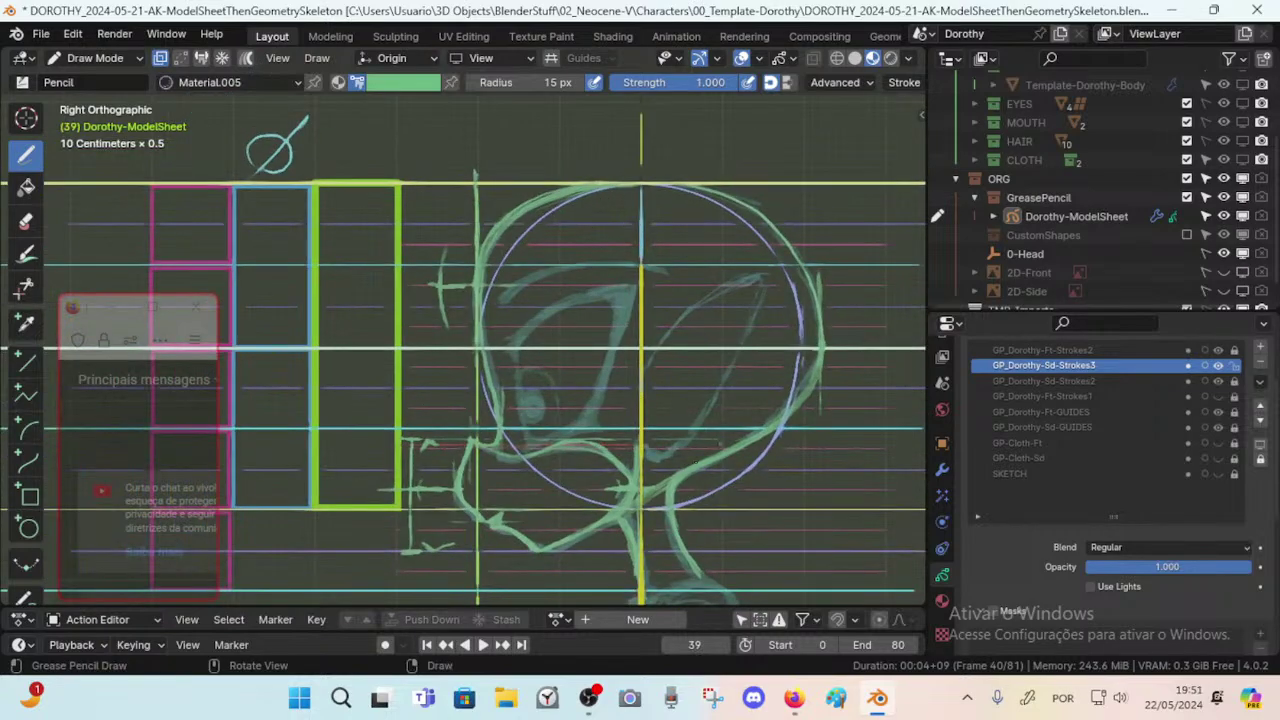
{"action": "scroll", "coordinate": [614, 394], "scroll_direction": "up", "scroll_amount": 2}
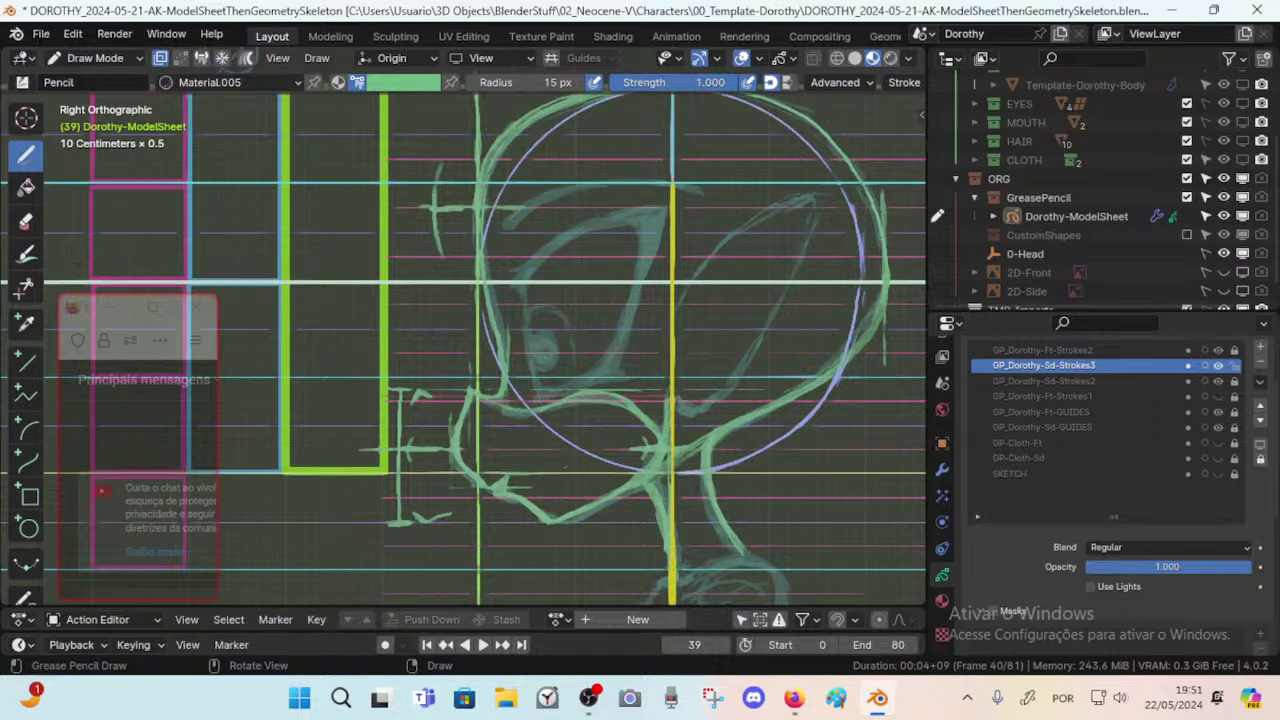
{"action": "mouse_move", "coordinate": [570, 453]}
{"action": "middle_mouse_down", "text": "shift"}
{"action": "mouse_move", "coordinate": [549, 508]}
{"action": "mouse_move", "coordinate": [544, 446]}
{"action": "middle_mouse_up", "text": "shift"}
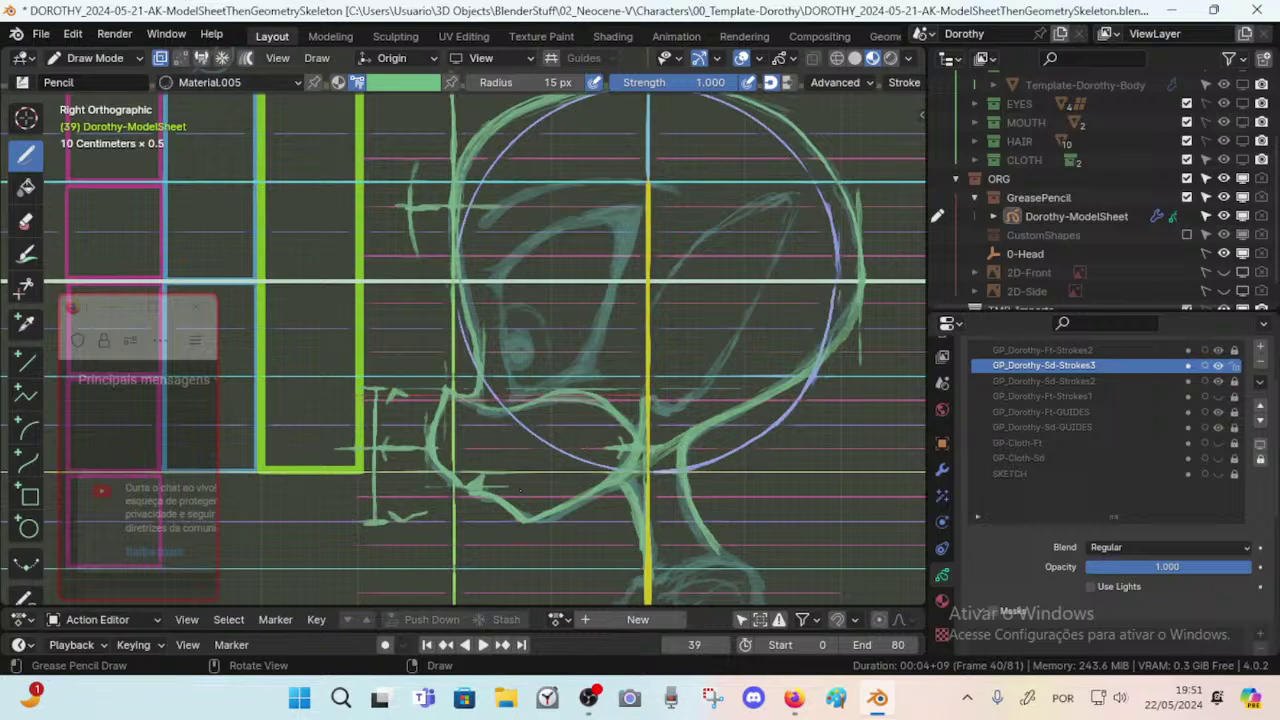
{"action": "mouse_move", "coordinate": [501, 475]}
{"action": "left_mouse_down"}
{"action": "mouse_move", "coordinate": [532, 497]}
{"action": "mouse_move", "coordinate": [553, 484]}
{"action": "left_mouse_up"}
{"action": "key", "text": "ctrl+z"}
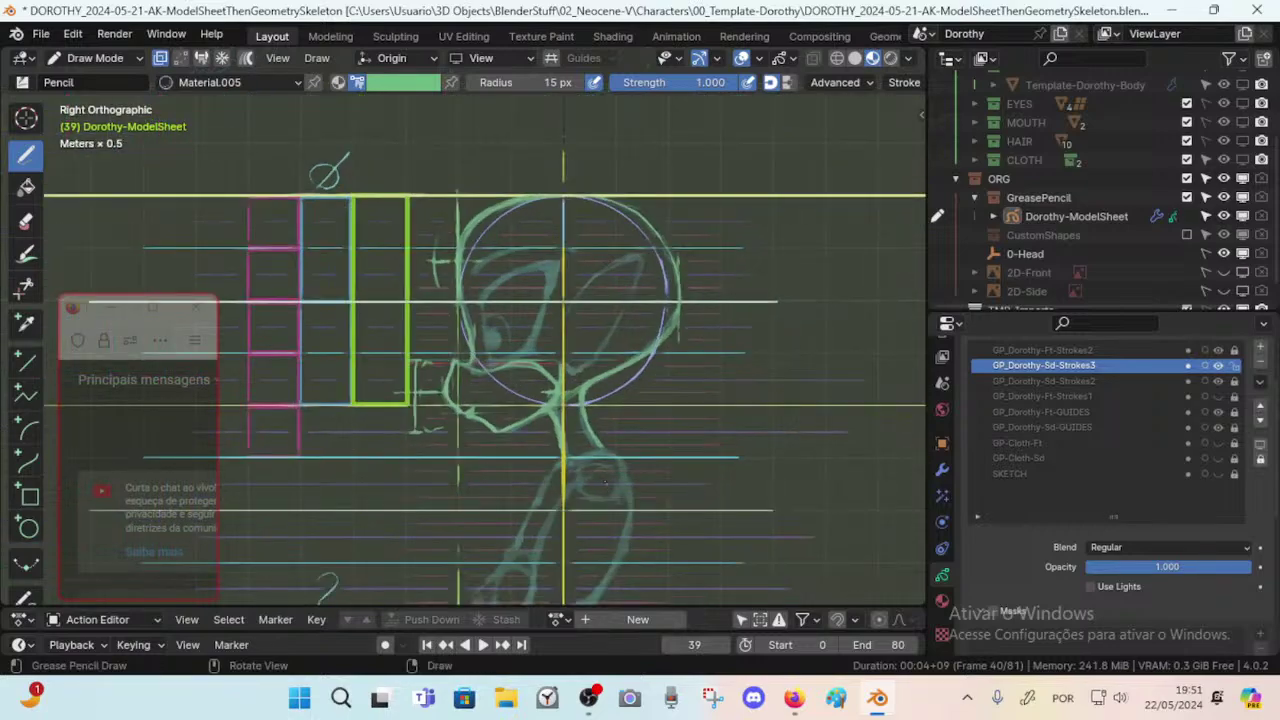
{"action": "middle_click_drag", "start_coordinate": [575, 243], "coordinate": [573, 477], "text": "shift"}
{"action": "middle_click_drag", "start_coordinate": [573, 477], "coordinate": [621, 400], "text": "ctrl"}
{"action": "mouse_move", "coordinate": [621, 400]}
{"action": "middle_mouse_down", "text": "shift"}
{"action": "mouse_move", "coordinate": [587, 378]}
{"action": "mouse_move", "coordinate": [611, 346]}
{"action": "middle_mouse_up", "text": "shift"}
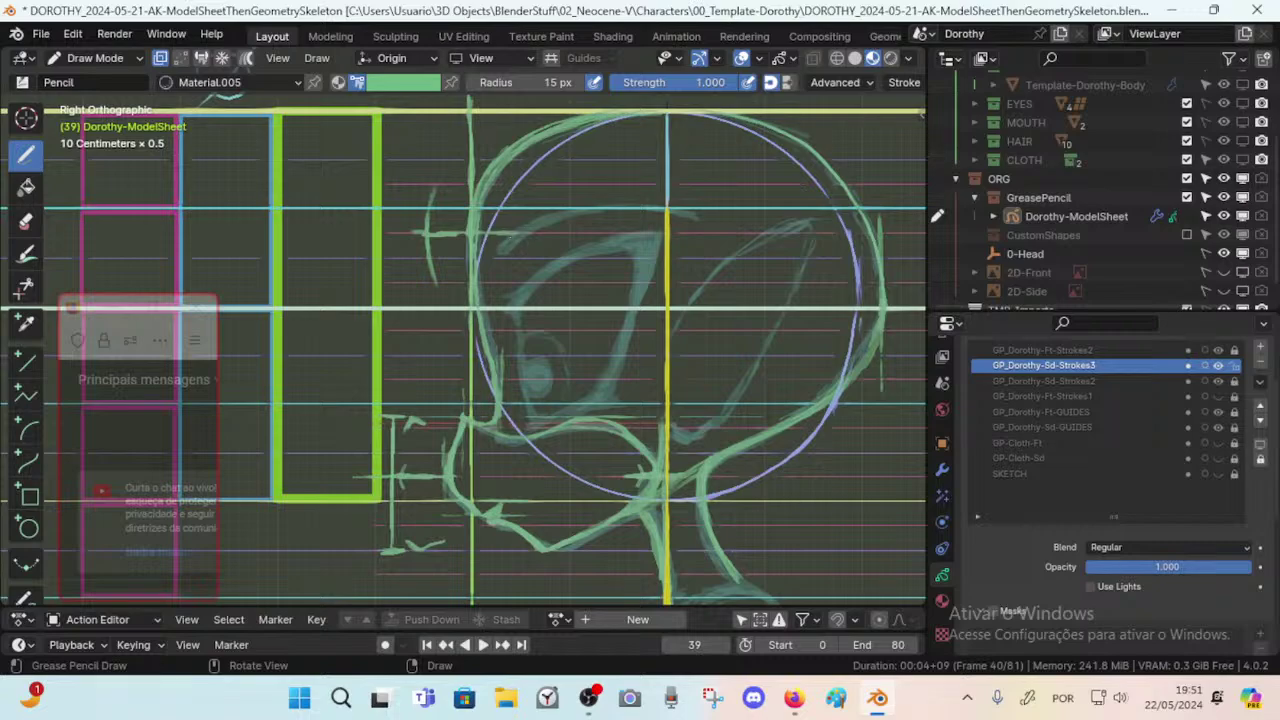
{"action": "mouse_move", "coordinate": [513, 292]}
{"action": "left_mouse_down"}
{"action": "mouse_move", "coordinate": [552, 253]}
{"action": "mouse_move", "coordinate": [516, 216]}
{"action": "left_mouse_up"}
{"action": "key", "text": "ctrl+z"}
{"action": "mouse_move", "coordinate": [520, 206]}
{"action": "left_mouse_down"}
{"action": "mouse_move", "coordinate": [522, 180]}
{"action": "mouse_move", "coordinate": [542, 188]}
{"action": "left_mouse_up"}
{"action": "key", "text": "ctrl+z"}
{"action": "key", "text": "ctrl+z"}
{"action": "mouse_move", "coordinate": [478, 227]}
{"action": "left_mouse_down"}
{"action": "mouse_move", "coordinate": [702, 170]}
{"action": "mouse_move", "coordinate": [564, 214]}
{"action": "mouse_move", "coordinate": [686, 103]}
{"action": "mouse_move", "coordinate": [873, 207]}
{"action": "left_mouse_up"}
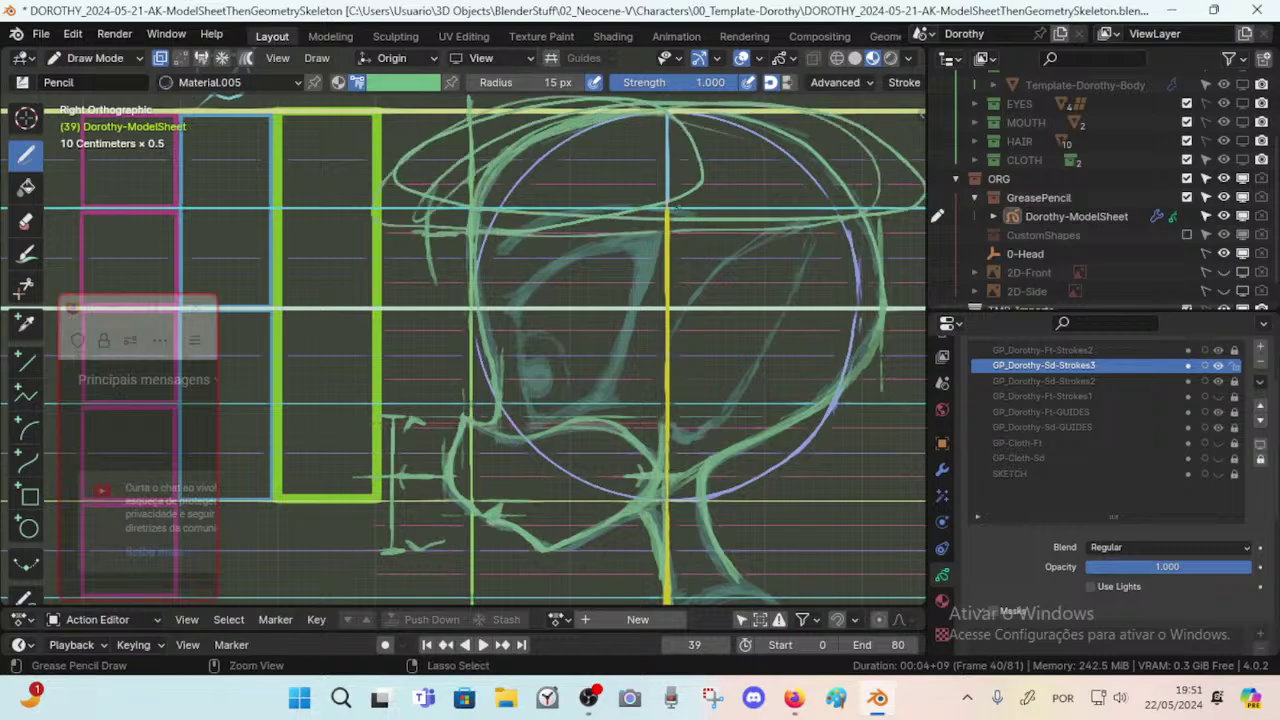
{"action": "key", "text": "ctrl+z"}
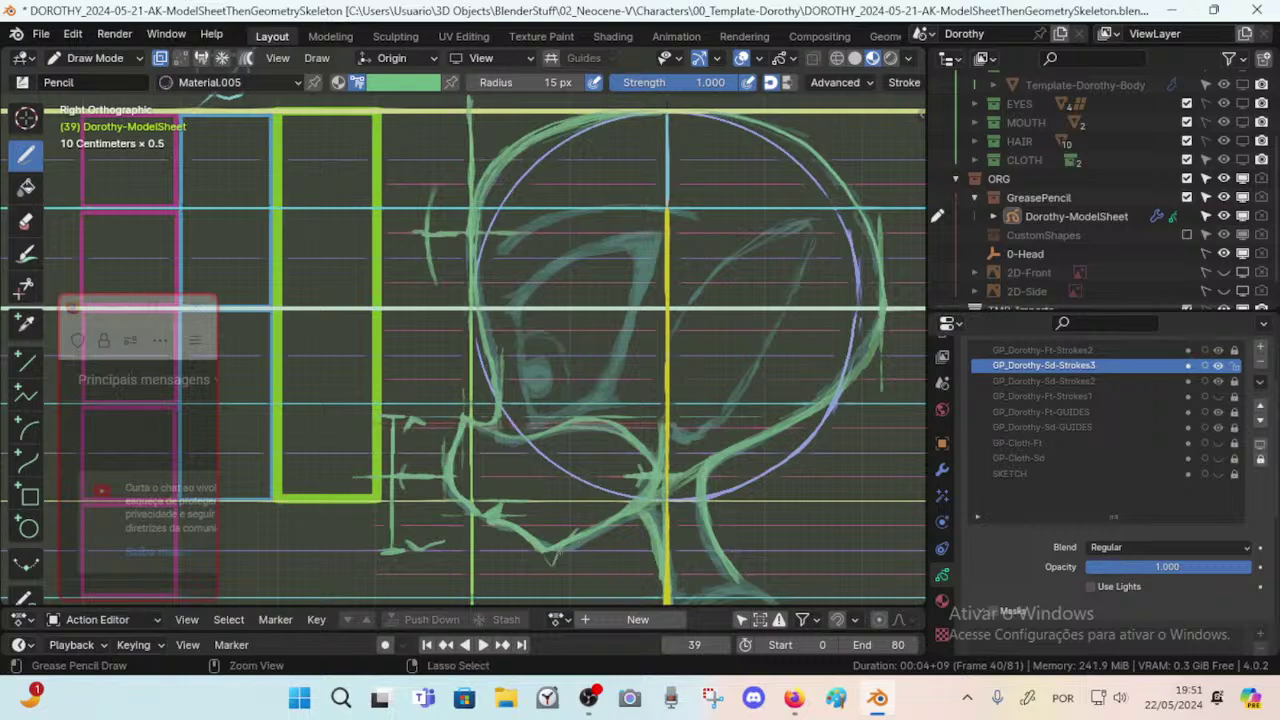
{"action": "left_click_drag", "start_coordinate": [558, 537], "coordinate": [550, 548]}
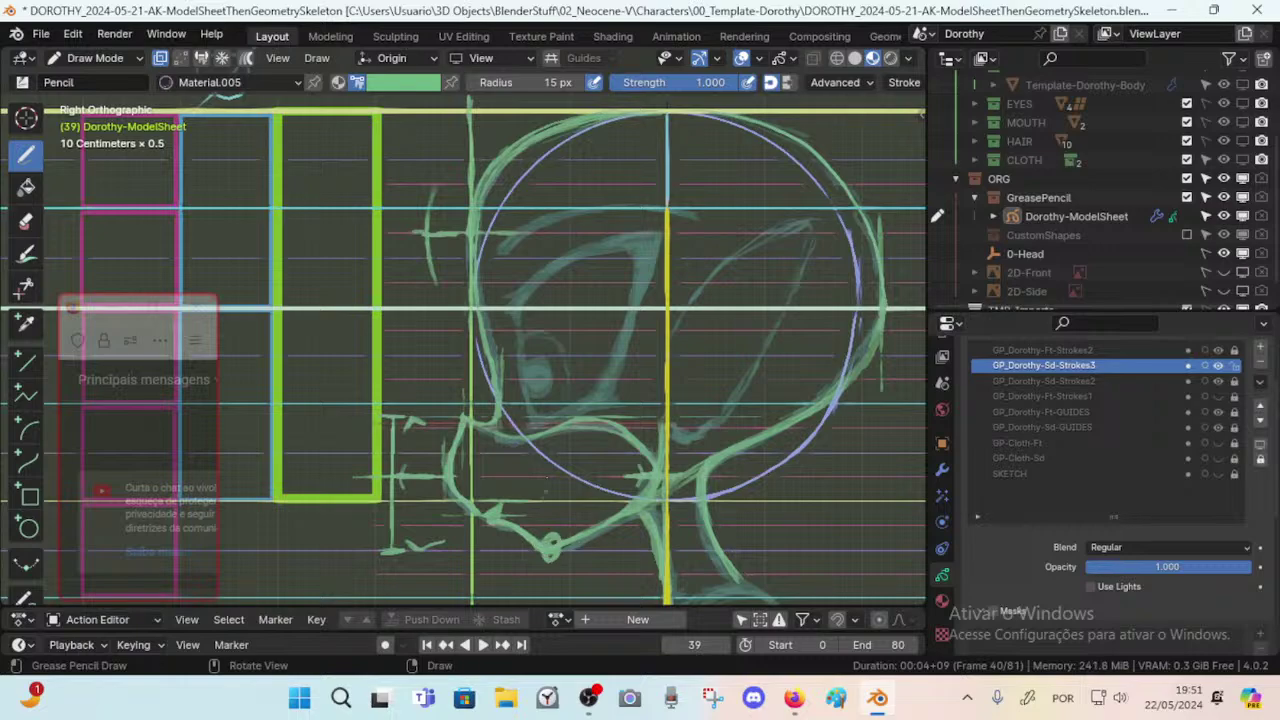
{"action": "key", "text": "ctrl+z"}
{"action": "mouse_move", "coordinate": [528, 508]}
{"action": "left_mouse_down"}
{"action": "mouse_move", "coordinate": [543, 436]}
{"action": "mouse_move", "coordinate": [520, 420]}
{"action": "mouse_move", "coordinate": [556, 500]}
{"action": "left_mouse_up"}
{"action": "key", "text": "ctrl+z"}
{"action": "left_click_drag", "start_coordinate": [528, 418], "coordinate": [544, 440]}
{"action": "mouse_move", "coordinate": [548, 504]}
{"action": "left_mouse_down"}
{"action": "mouse_move", "coordinate": [548, 522]}
{"action": "mouse_move", "coordinate": [550, 410]}
{"action": "left_mouse_up"}
{"action": "key", "text": "ctrl+z"}
{"action": "key", "text": "ctrl+z"}
{"action": "key", "text": "ctrl+z"}
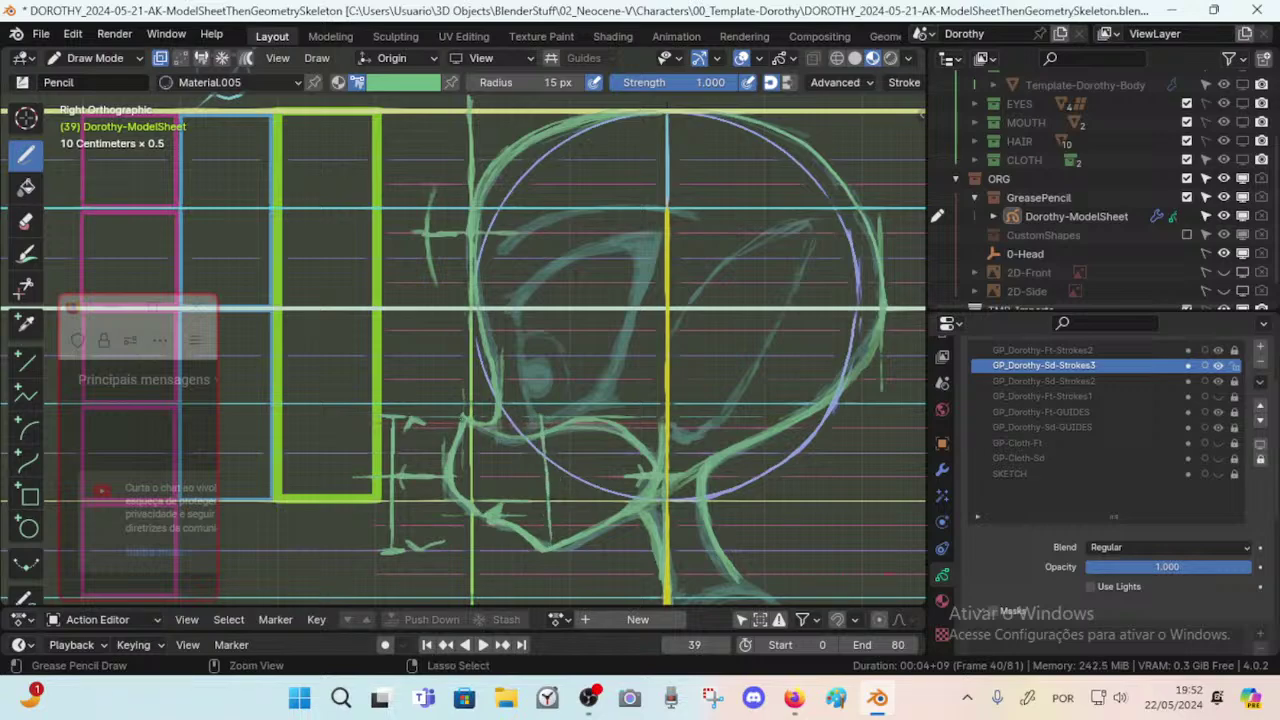
{"action": "key", "text": "ctrl+z"}
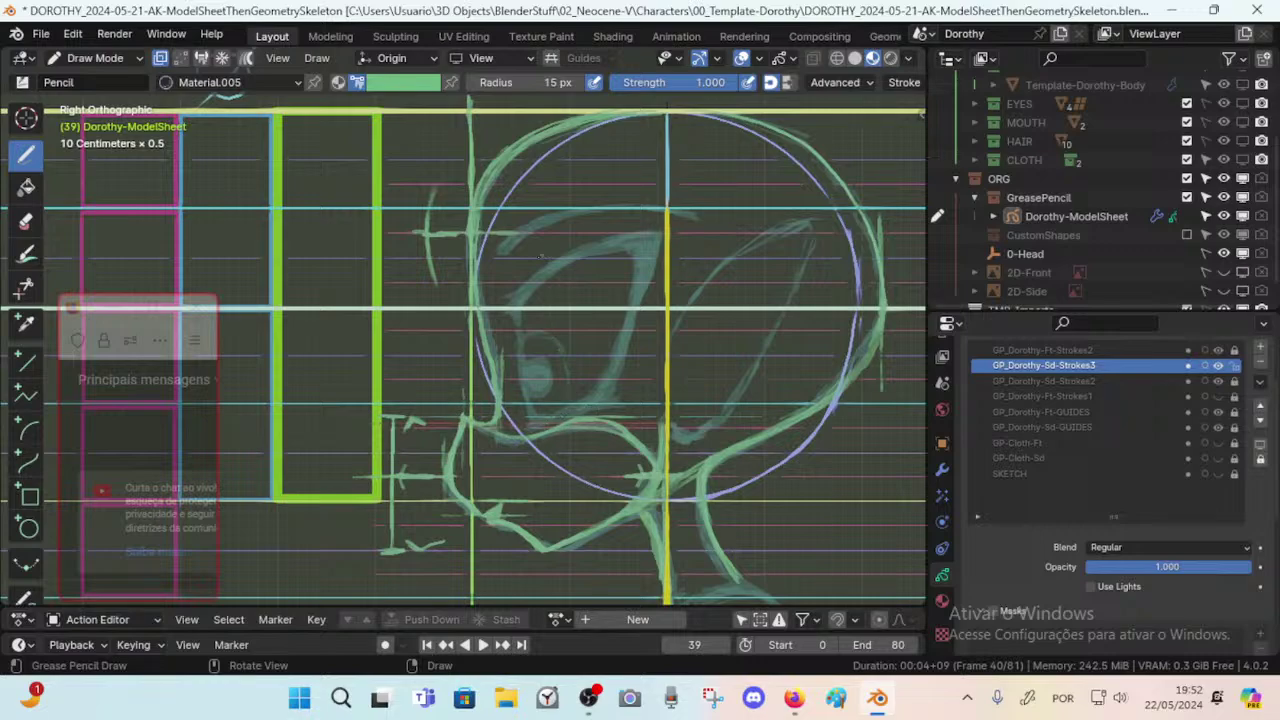
Save the model sheet file.
{"action": "scroll", "coordinate": [465, 330], "scroll_direction": "down", "scroll_amount": 2}
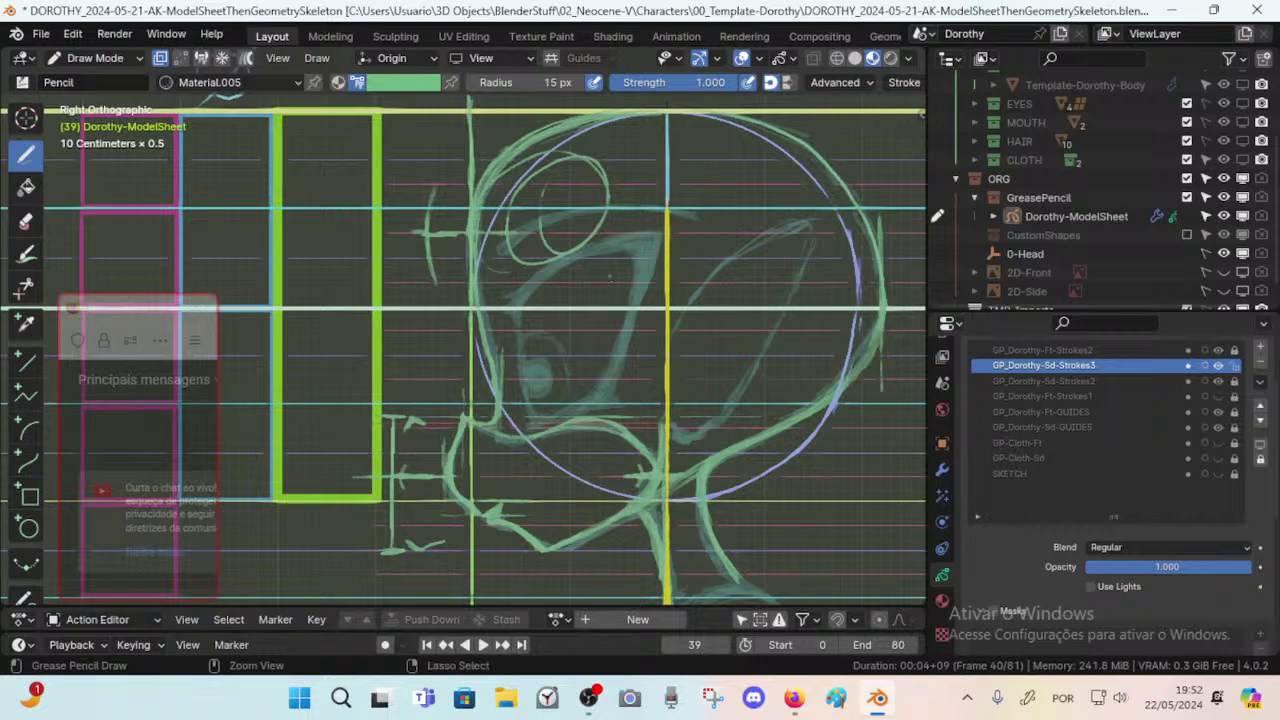
{"action": "scroll", "coordinate": [465, 330], "scroll_direction": "up", "scroll_amount": 2}
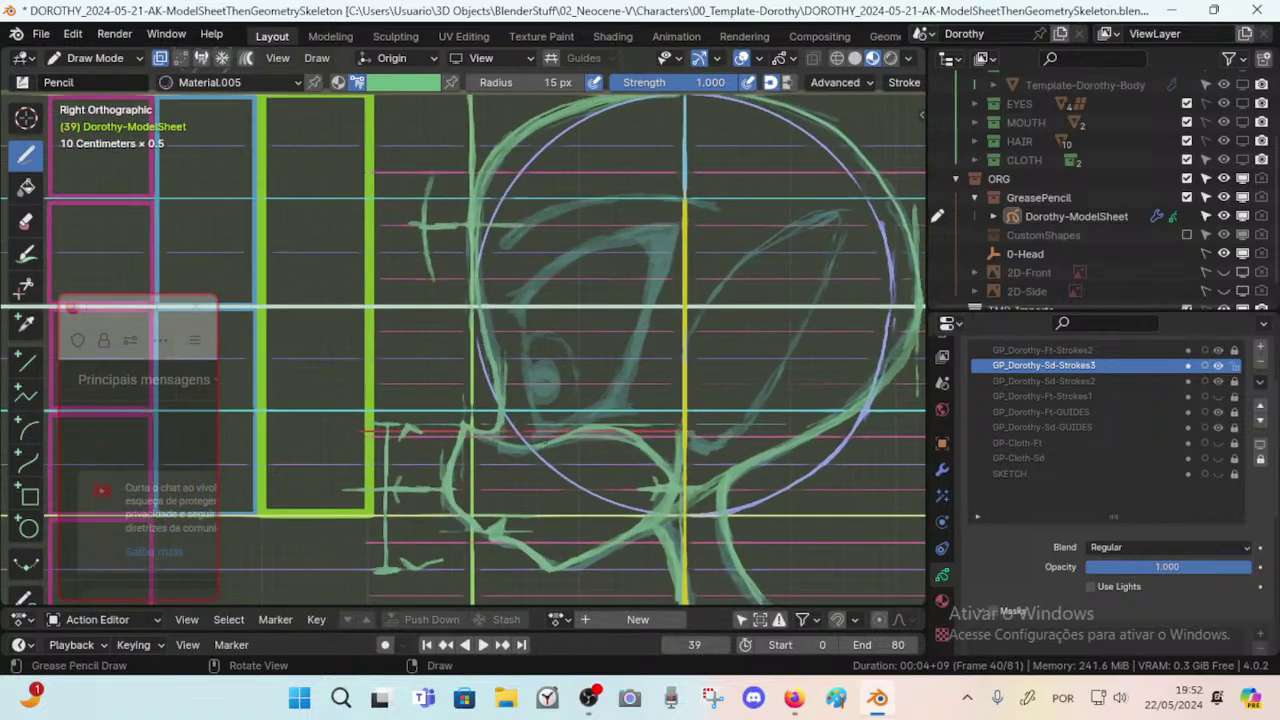
{"action": "scroll", "coordinate": [557, 409], "scroll_direction": "up", "scroll_amount": 2}
{"action": "scroll", "coordinate": [557, 409], "scroll_direction": "down", "scroll_amount": 1}
{"action": "key", "text": "ctrl+s"}
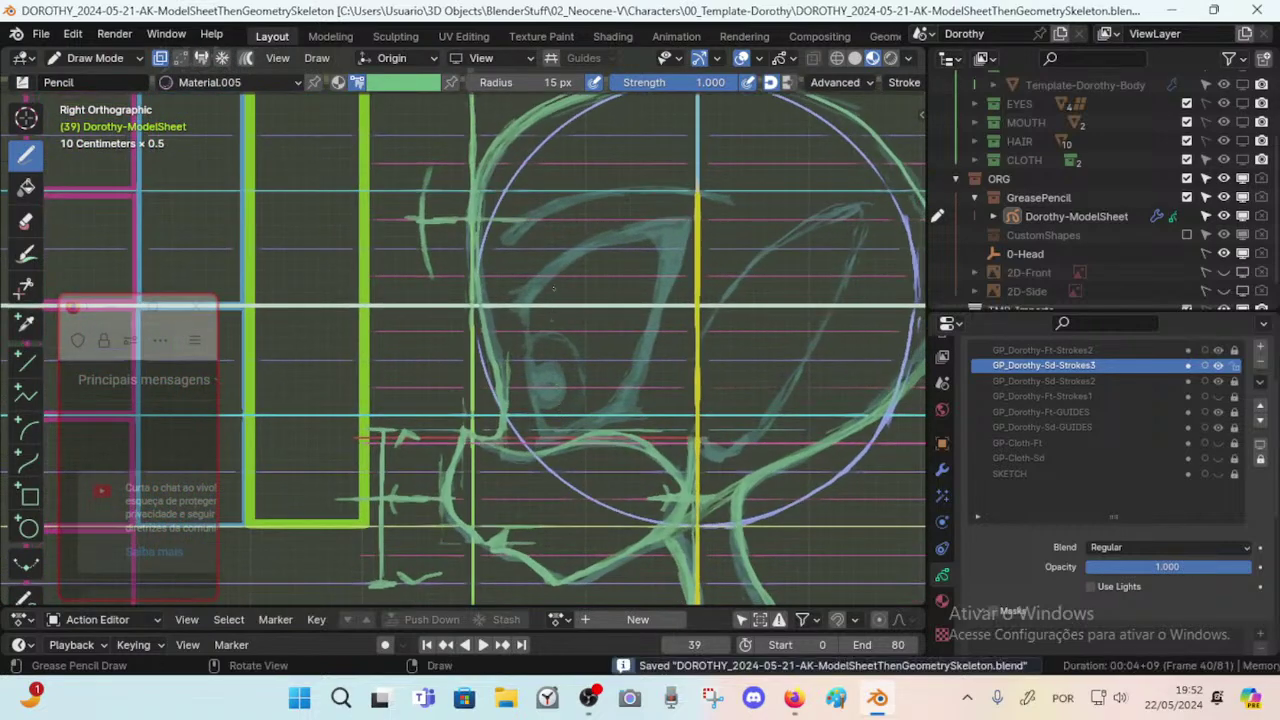
Trace the upper eyelid edge of the side-view eye with Pencil strokes on the GP_Dorothy-Sd-Strokes3 layer.
{"action": "mouse_move", "coordinate": [522, 303]}
{"action": "left_mouse_down"}
{"action": "mouse_move", "coordinate": [573, 253]}
{"action": "mouse_move", "coordinate": [688, 218]}
{"action": "mouse_move", "coordinate": [672, 221]}
{"action": "left_mouse_up"}
{"action": "mouse_move", "coordinate": [564, 257]}
{"action": "left_mouse_down"}
{"action": "mouse_move", "coordinate": [516, 295]}
{"action": "mouse_move", "coordinate": [690, 219]}
{"action": "left_mouse_up"}
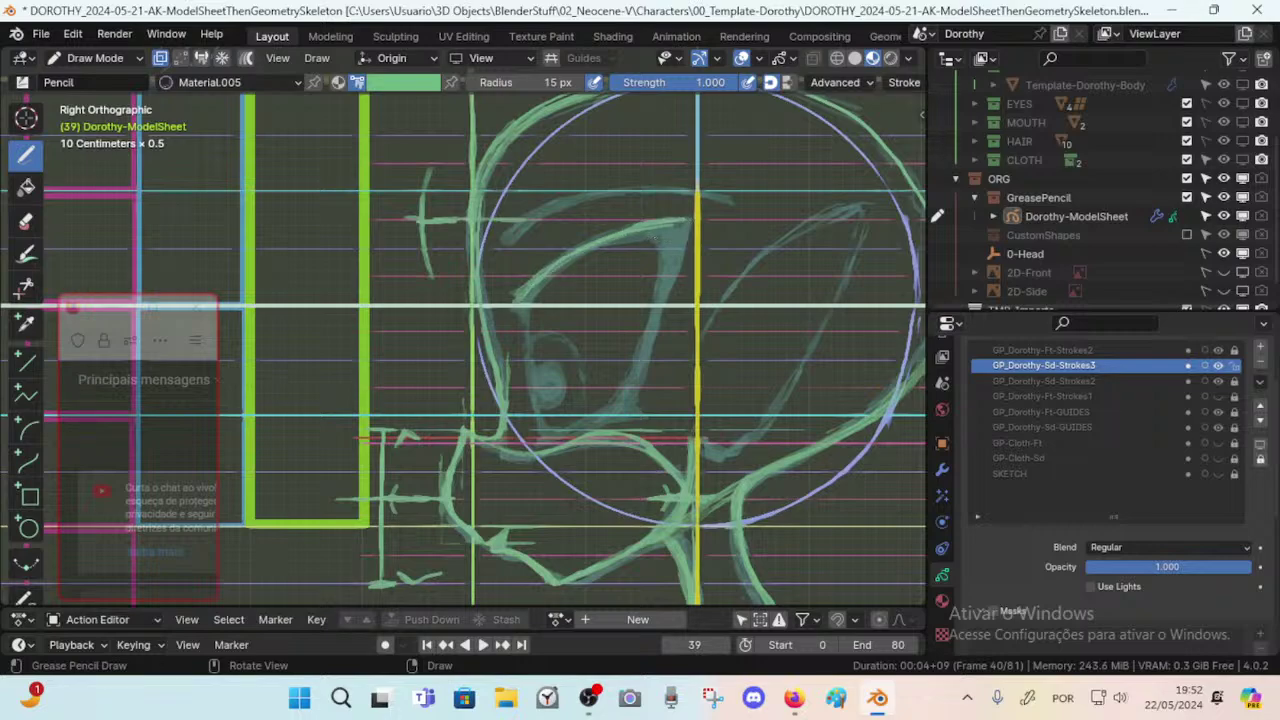
{"action": "left_click_drag", "start_coordinate": [554, 272], "coordinate": [662, 234]}
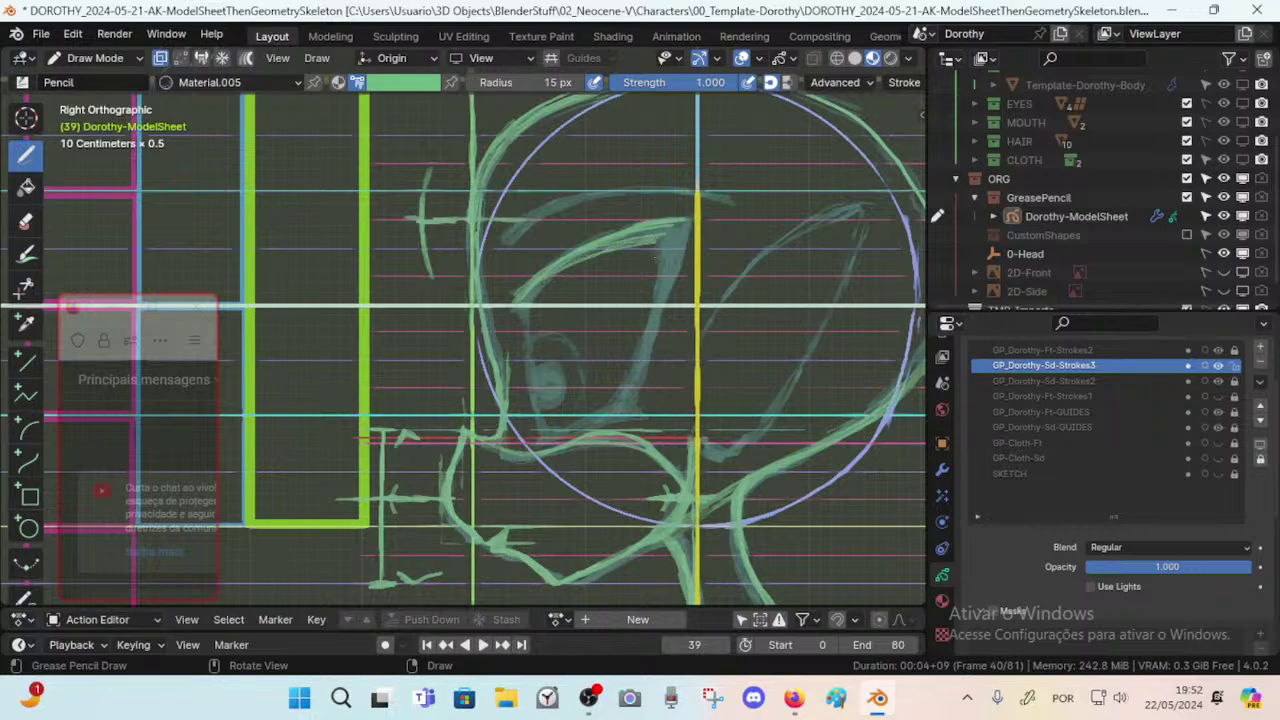
Trace the rear and lower edges of the side-view eye over the faded sketch.
{"action": "left_click_drag", "start_coordinate": [624, 384], "coordinate": [644, 338]}
{"action": "mouse_move", "coordinate": [692, 221]}
{"action": "left_mouse_down"}
{"action": "mouse_move", "coordinate": [630, 405]}
{"action": "mouse_move", "coordinate": [563, 432]}
{"action": "mouse_move", "coordinate": [647, 418]}
{"action": "left_mouse_up"}
{"action": "left_click_drag", "start_coordinate": [642, 416], "coordinate": [632, 397]}
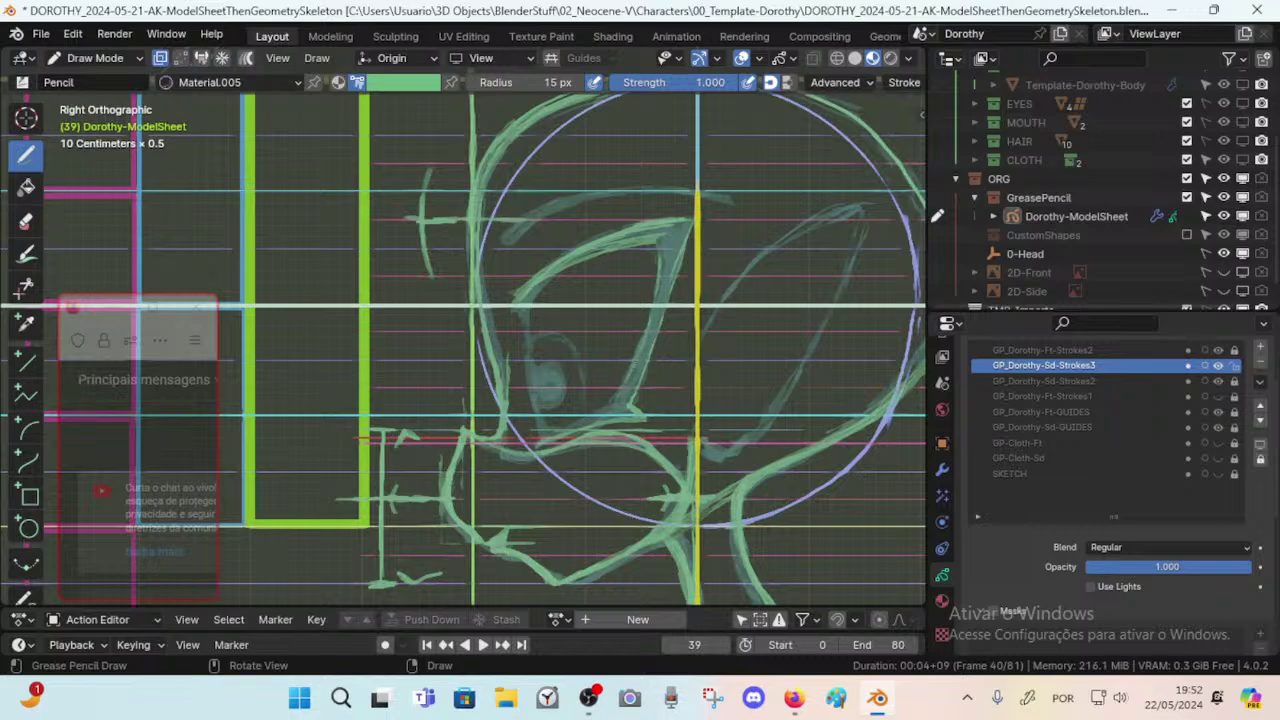
{"action": "mouse_move", "coordinate": [606, 408]}
{"action": "left_mouse_down"}
{"action": "mouse_move", "coordinate": [555, 435]}
{"action": "mouse_move", "coordinate": [593, 421]}
{"action": "left_mouse_up"}
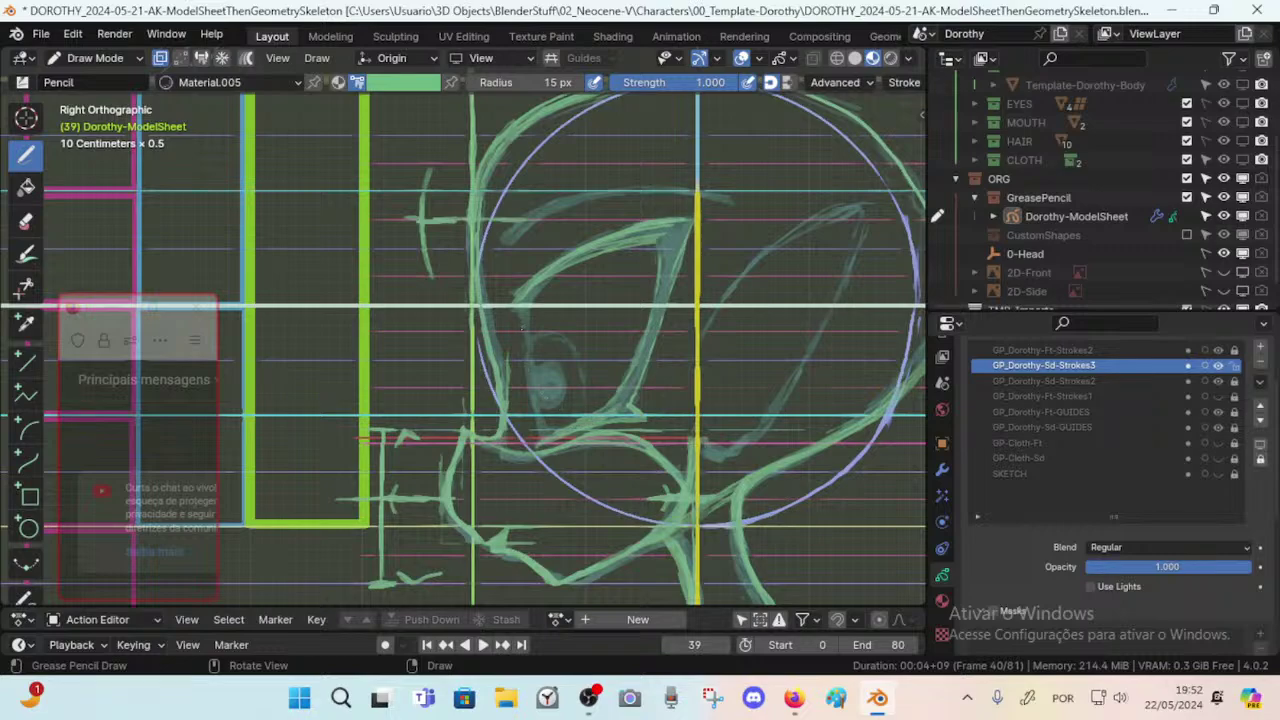
Trace the front edge of the eye down to its lower corner and join it to the upper eyelid.
{"action": "left_click_drag", "start_coordinate": [522, 310], "coordinate": [544, 438]}
{"action": "left_click_drag", "start_coordinate": [531, 394], "coordinate": [538, 432]}
{"action": "left_click_drag", "start_coordinate": [523, 316], "coordinate": [527, 348]}
{"action": "left_click_drag", "start_coordinate": [525, 303], "coordinate": [560, 260]}
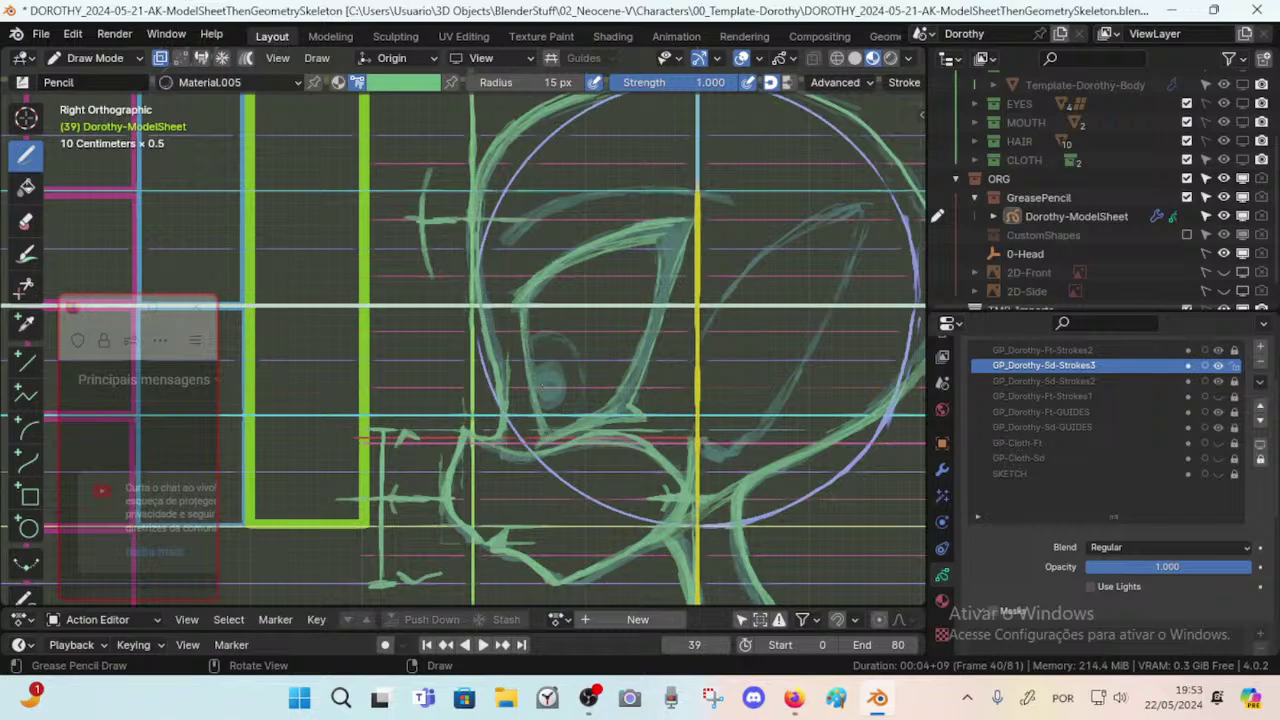
Fill in the pupil and outline the iris around it at the eye's lower front, and save the file.
{"action": "mouse_move", "coordinate": [536, 370]}
{"action": "left_mouse_down"}
{"action": "mouse_move", "coordinate": [556, 364]}
{"action": "mouse_move", "coordinate": [572, 400]}
{"action": "mouse_move", "coordinate": [542, 408]}
{"action": "mouse_move", "coordinate": [537, 380]}
{"action": "mouse_move", "coordinate": [570, 404]}
{"action": "mouse_move", "coordinate": [540, 399]}
{"action": "mouse_move", "coordinate": [536, 382]}
{"action": "mouse_move", "coordinate": [569, 384]}
{"action": "mouse_move", "coordinate": [540, 409]}
{"action": "mouse_move", "coordinate": [562, 373]}
{"action": "mouse_move", "coordinate": [557, 407]}
{"action": "mouse_move", "coordinate": [541, 373]}
{"action": "mouse_move", "coordinate": [557, 400]}
{"action": "mouse_move", "coordinate": [548, 375]}
{"action": "mouse_move", "coordinate": [556, 392]}
{"action": "mouse_move", "coordinate": [560, 372]}
{"action": "mouse_move", "coordinate": [550, 398]}
{"action": "left_mouse_up"}
{"action": "key", "text": "ctrl+z"}
{"action": "key", "text": "ctrl+z"}
{"action": "key", "text": "ctrl+z"}
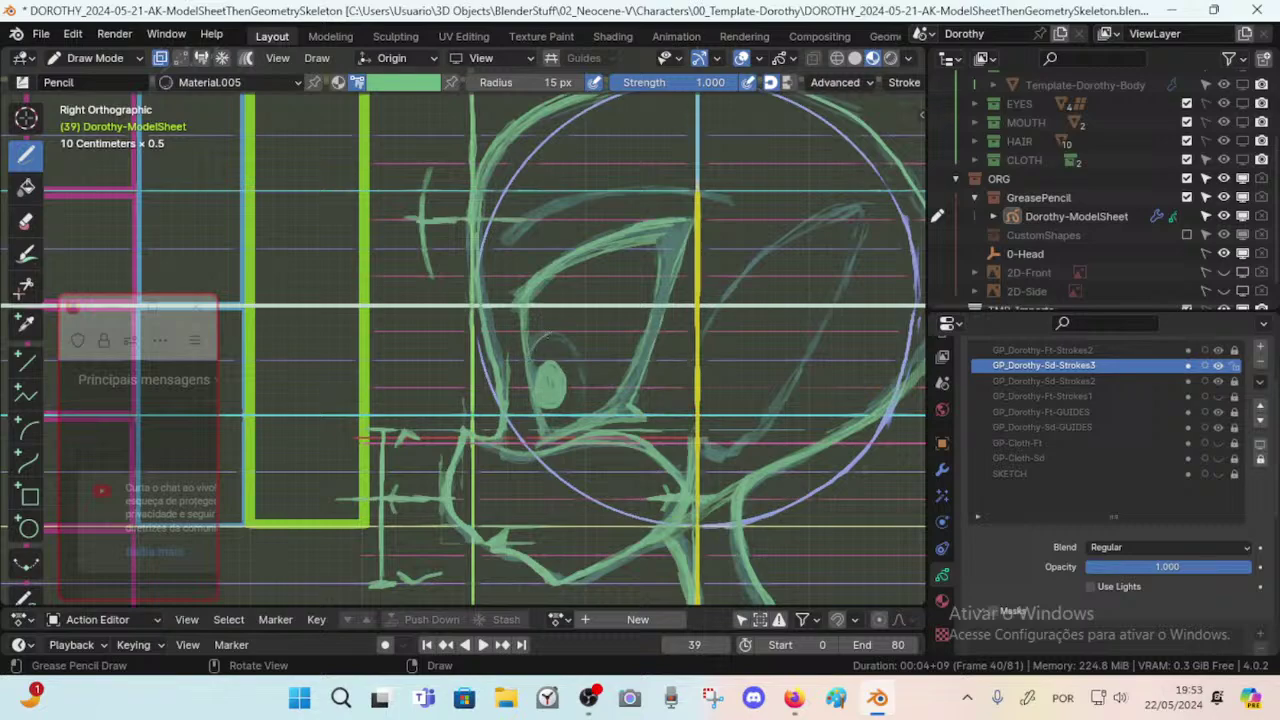
{"action": "mouse_move", "coordinate": [533, 350]}
{"action": "left_mouse_down"}
{"action": "mouse_move", "coordinate": [560, 336]}
{"action": "mouse_move", "coordinate": [582, 374]}
{"action": "mouse_move", "coordinate": [578, 401]}
{"action": "left_mouse_up"}
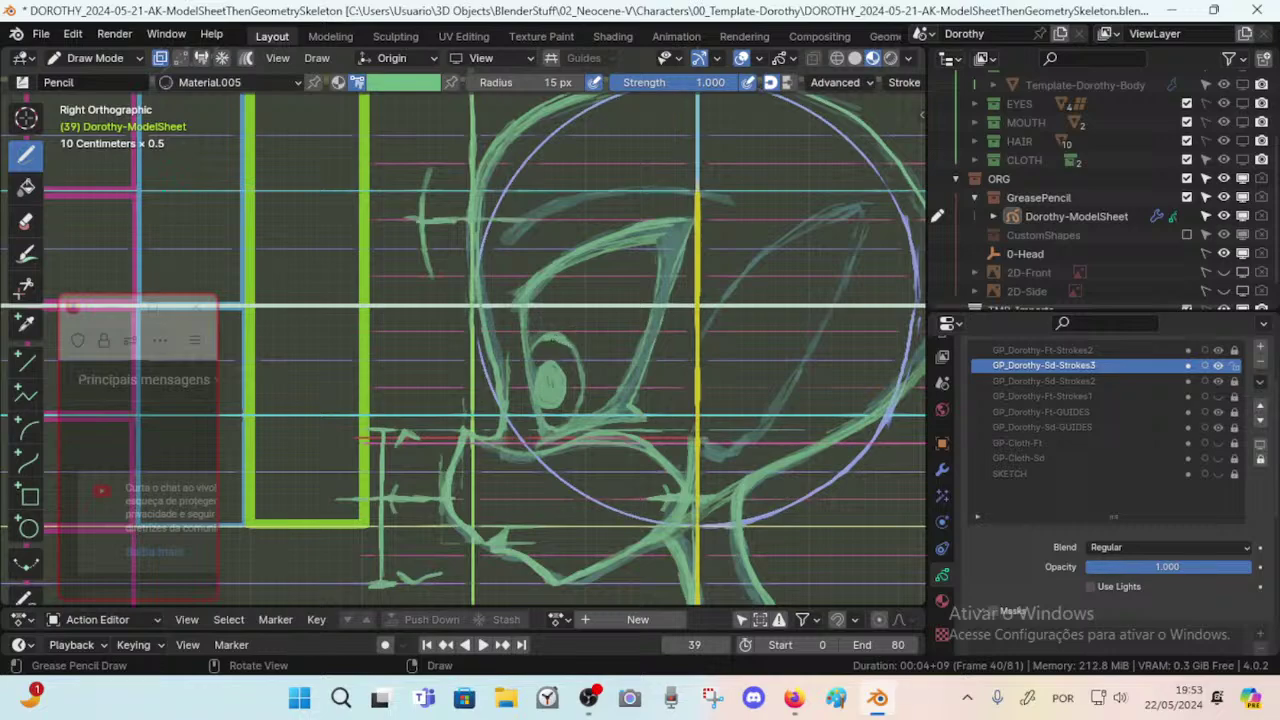
{"action": "mouse_move", "coordinate": [555, 340]}
{"action": "left_mouse_down"}
{"action": "mouse_move", "coordinate": [579, 367]}
{"action": "mouse_move", "coordinate": [572, 408]}
{"action": "left_mouse_up"}
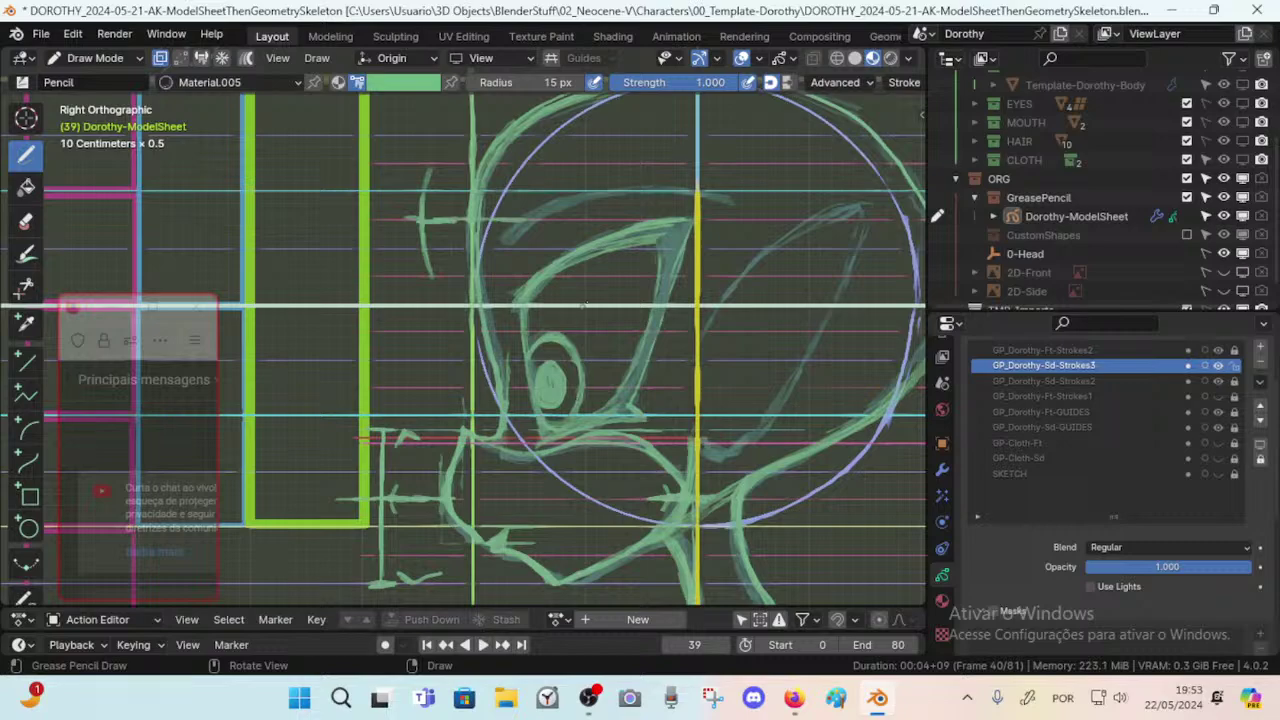
{"action": "mouse_move", "coordinate": [548, 436]}
{"action": "middle_mouse_down", "text": "ctrl"}
{"action": "mouse_move", "coordinate": [547, 460]}
{"action": "mouse_move", "coordinate": [545, 439]}
{"action": "middle_mouse_up", "text": "ctrl"}
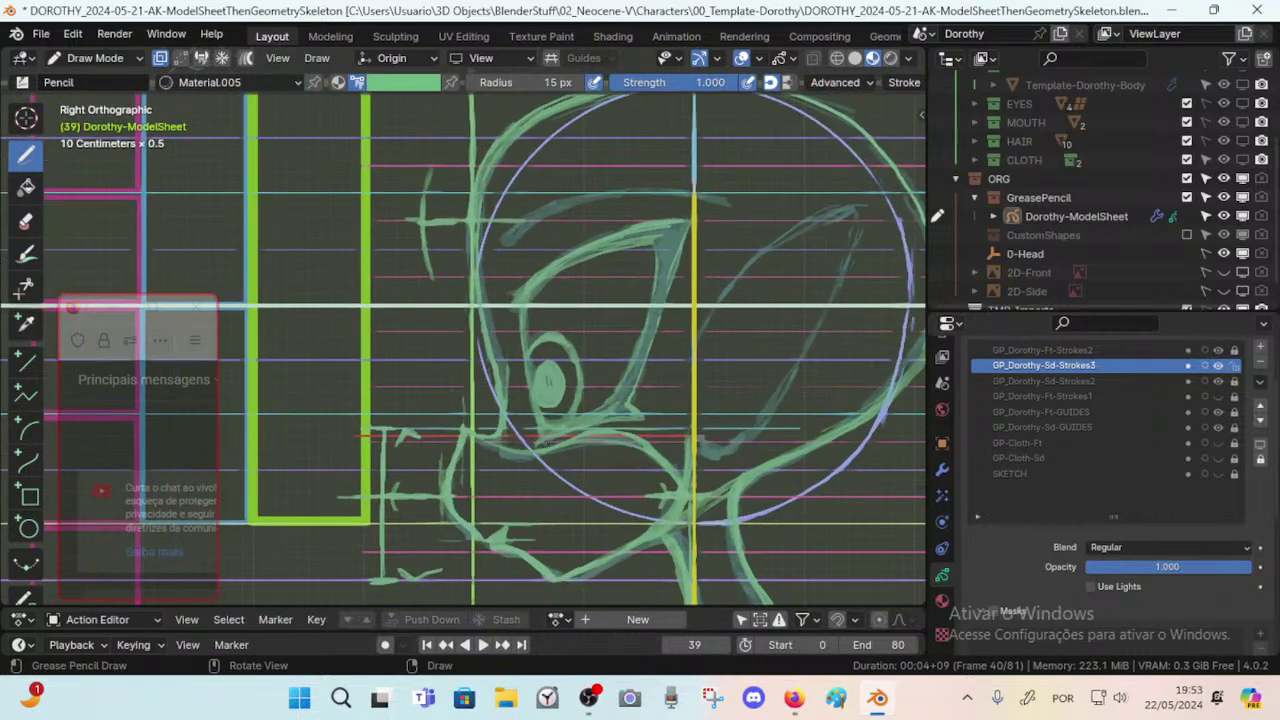
{"action": "key", "text": "ctrl+s"}
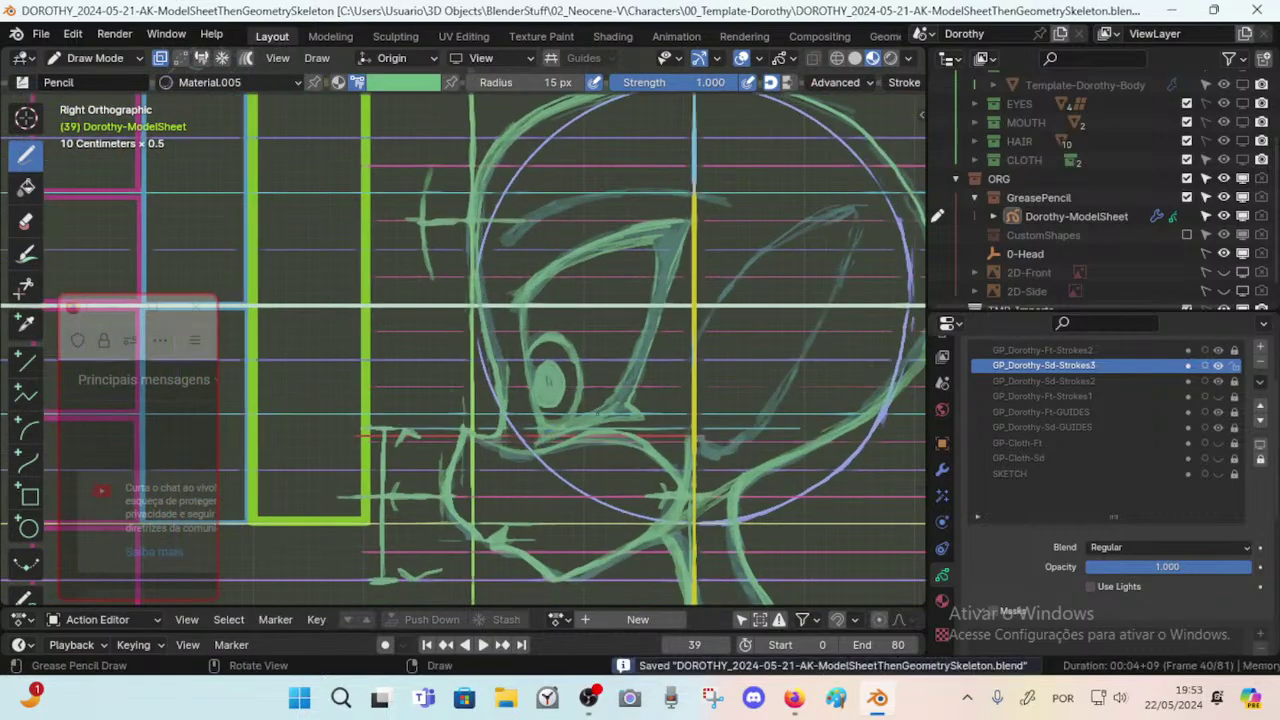
Thicken the rear edge of the eye near its lower corner with the Pencil.
{"action": "left_click_drag", "start_coordinate": [627, 392], "coordinate": [612, 409]}
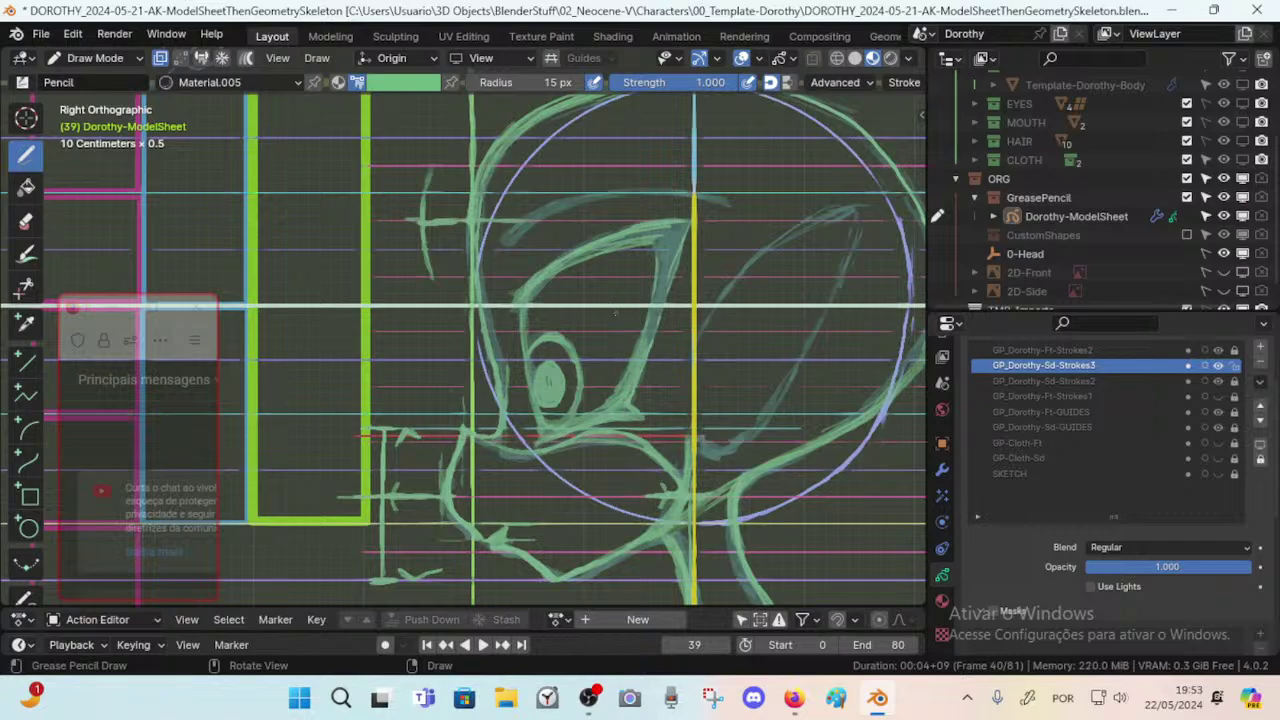
{"action": "key", "text": "shift+space"}
{"action": "left_click", "coordinate": [612, 364]}
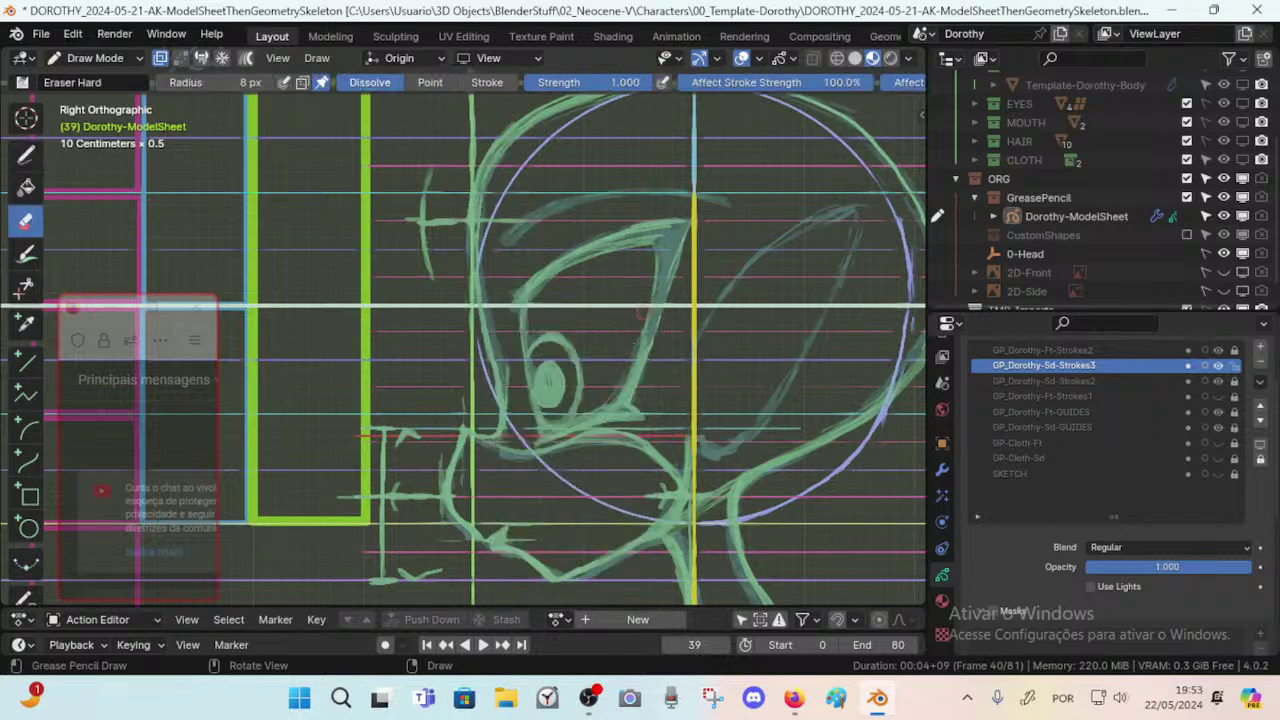
{"action": "key", "text": "shift+space"}
{"action": "left_click", "coordinate": [660, 193]}
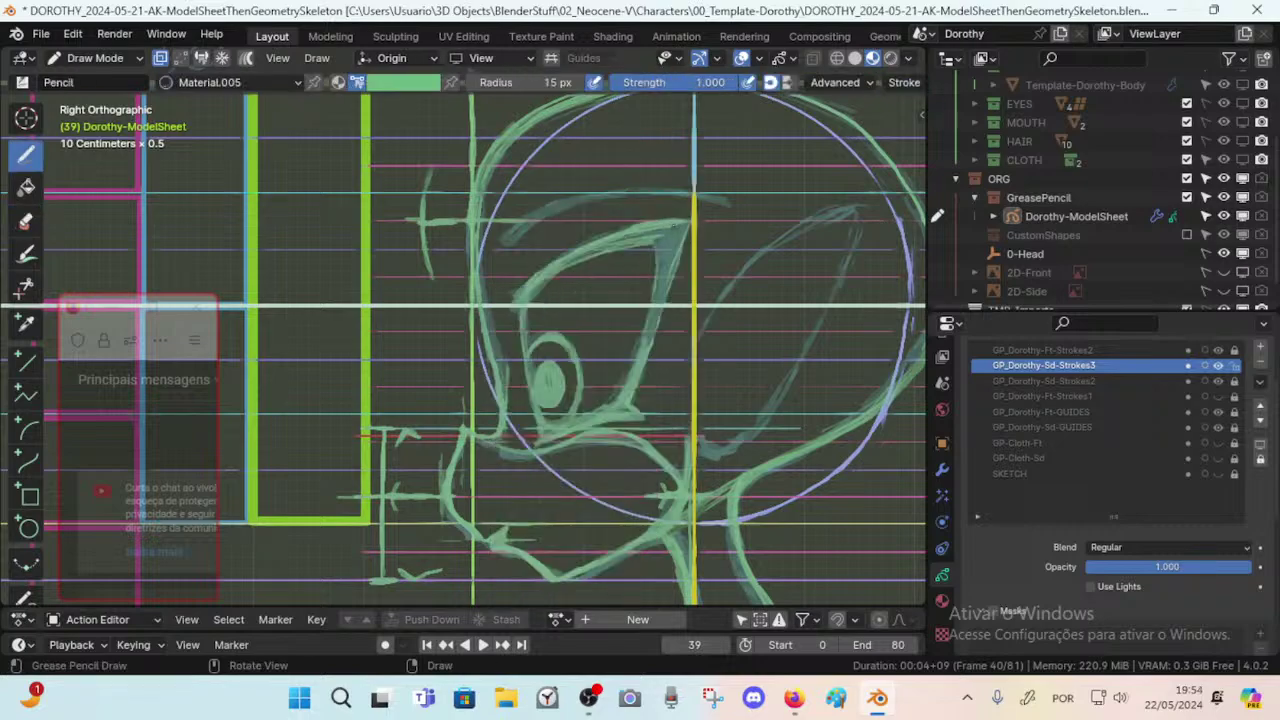
Thicken the eye's upper rear corner, rear edge and upper eyelid with more strokes, and save the file.
{"action": "mouse_move", "coordinate": [612, 237]}
{"action": "left_mouse_down"}
{"action": "mouse_move", "coordinate": [692, 212]}
{"action": "mouse_move", "coordinate": [675, 237]}
{"action": "left_mouse_up"}
{"action": "mouse_move", "coordinate": [690, 244]}
{"action": "middle_mouse_down", "text": "ctrl"}
{"action": "mouse_move", "coordinate": [666, 303]}
{"action": "mouse_move", "coordinate": [686, 271]}
{"action": "mouse_move", "coordinate": [660, 290]}
{"action": "middle_mouse_up", "text": "ctrl"}
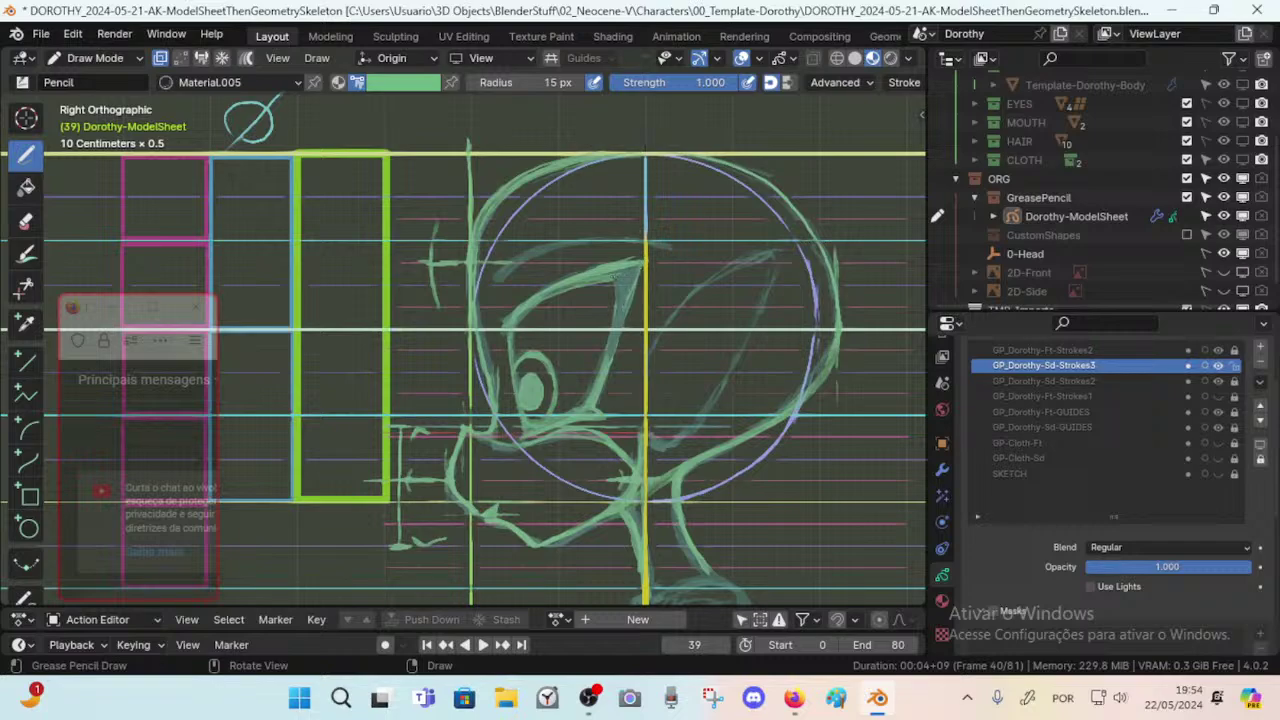
{"action": "left_click_drag", "start_coordinate": [619, 273], "coordinate": [610, 354]}
{"action": "left_click_drag", "start_coordinate": [630, 275], "coordinate": [619, 309]}
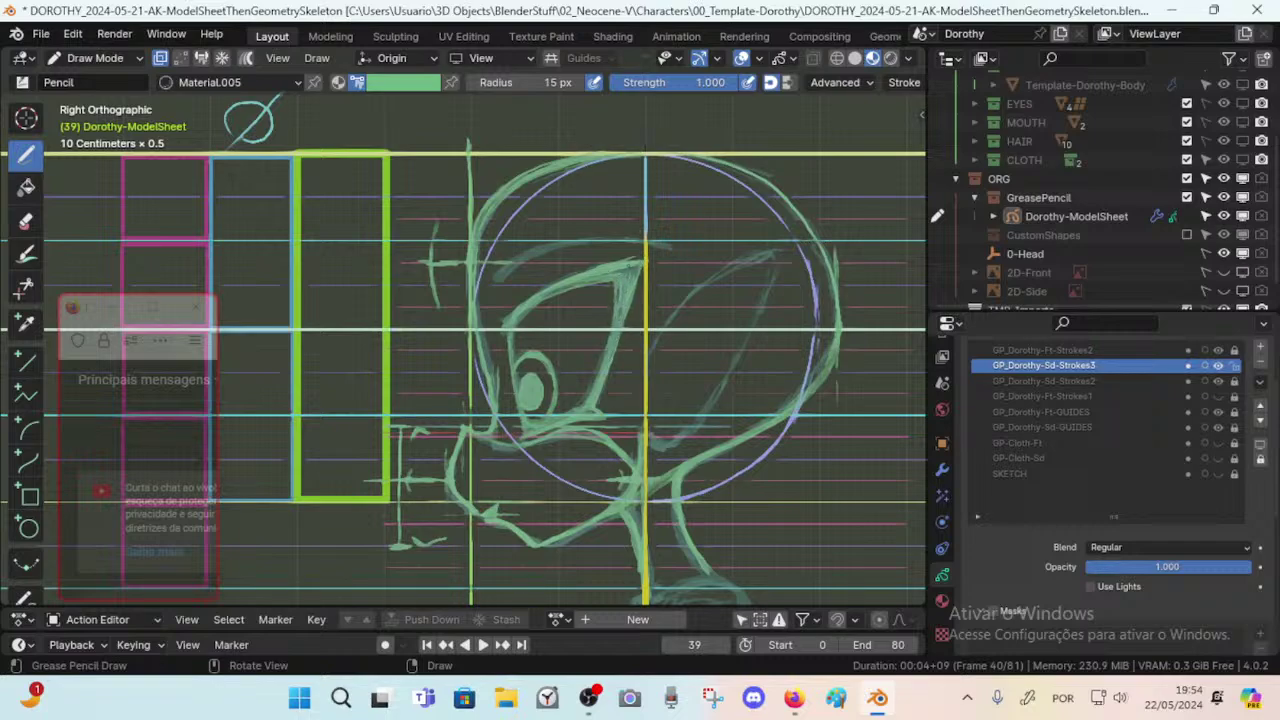
{"action": "mouse_move", "coordinate": [638, 263]}
{"action": "left_mouse_down"}
{"action": "mouse_move", "coordinate": [627, 289]}
{"action": "mouse_move", "coordinate": [543, 299]}
{"action": "mouse_move", "coordinate": [517, 319]}
{"action": "left_mouse_up"}
{"action": "key", "text": "ctrl+s"}
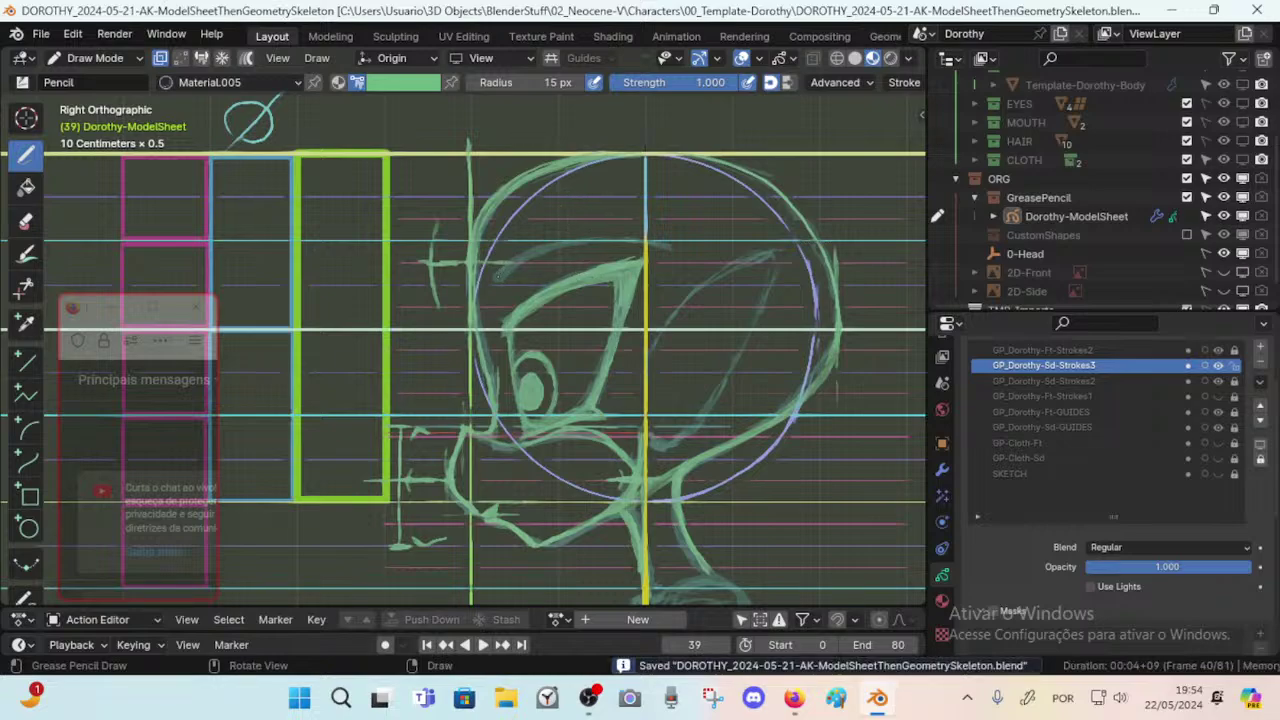
Trace the eyebrow above the side-view eye over the faded sketch, undoing the stray strokes.
{"action": "mouse_move", "coordinate": [517, 260]}
{"action": "left_mouse_down"}
{"action": "mouse_move", "coordinate": [500, 276]}
{"action": "mouse_move", "coordinate": [657, 232]}
{"action": "left_mouse_up"}
{"action": "key", "text": "ctrl+z"}
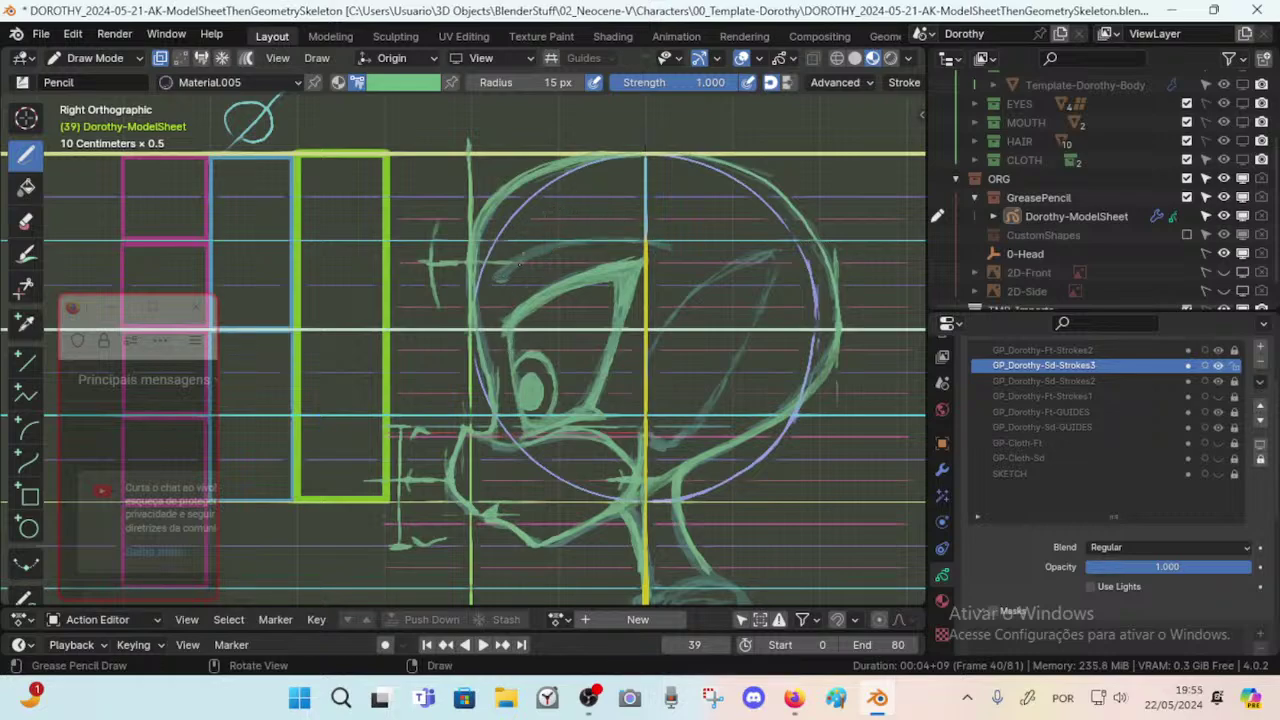
{"action": "left_click_drag", "start_coordinate": [500, 278], "coordinate": [516, 266]}
{"action": "left_click_drag", "start_coordinate": [516, 267], "coordinate": [561, 242]}
{"action": "mouse_move", "coordinate": [509, 273]}
{"action": "left_mouse_down"}
{"action": "mouse_move", "coordinate": [595, 236]}
{"action": "mouse_move", "coordinate": [641, 241]}
{"action": "mouse_move", "coordinate": [569, 244]}
{"action": "mouse_move", "coordinate": [502, 278]}
{"action": "mouse_move", "coordinate": [537, 291]}
{"action": "mouse_move", "coordinate": [562, 177]}
{"action": "mouse_move", "coordinate": [598, 262]}
{"action": "mouse_move", "coordinate": [541, 203]}
{"action": "left_mouse_up"}
{"action": "key", "text": "ctrl+z"}
{"action": "key", "text": "ctrl+z"}
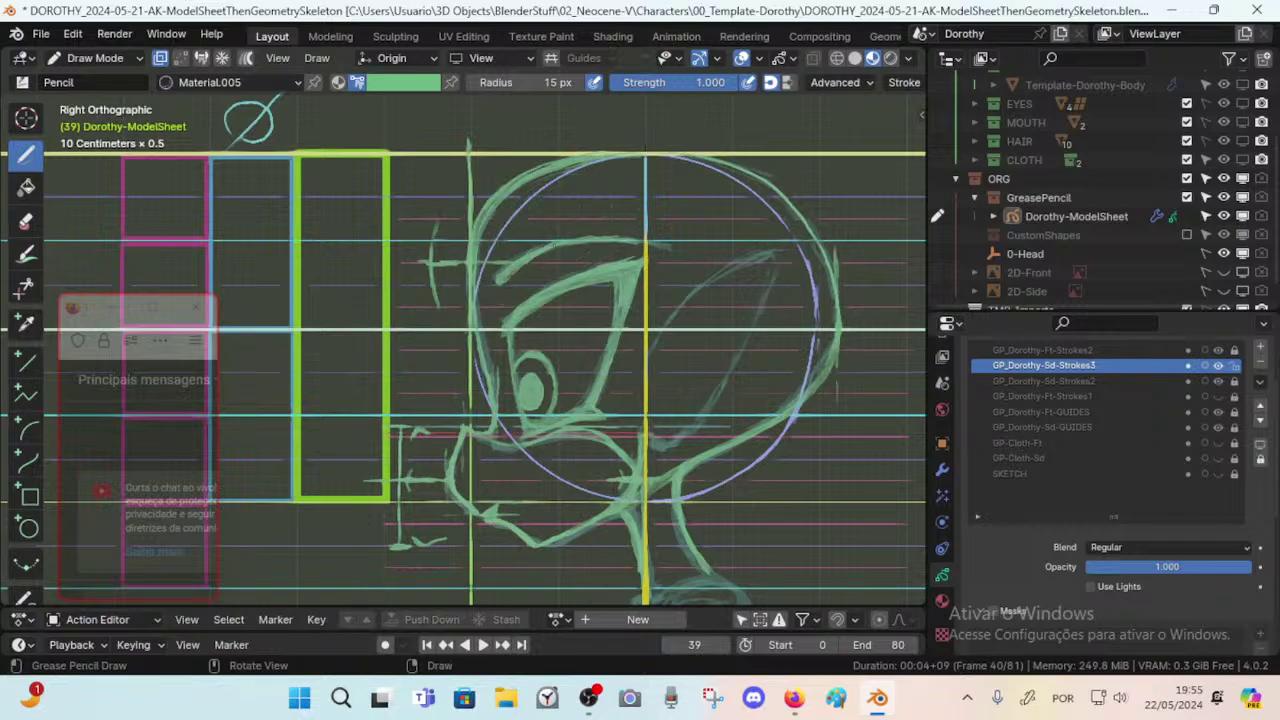
Extend the eyebrow's rear end past the vertical centre guide with Pencil strokes and trim it with the hard eraser.
{"action": "left_click_drag", "start_coordinate": [549, 243], "coordinate": [614, 237]}
{"action": "left_click_drag", "start_coordinate": [616, 236], "coordinate": [666, 241]}
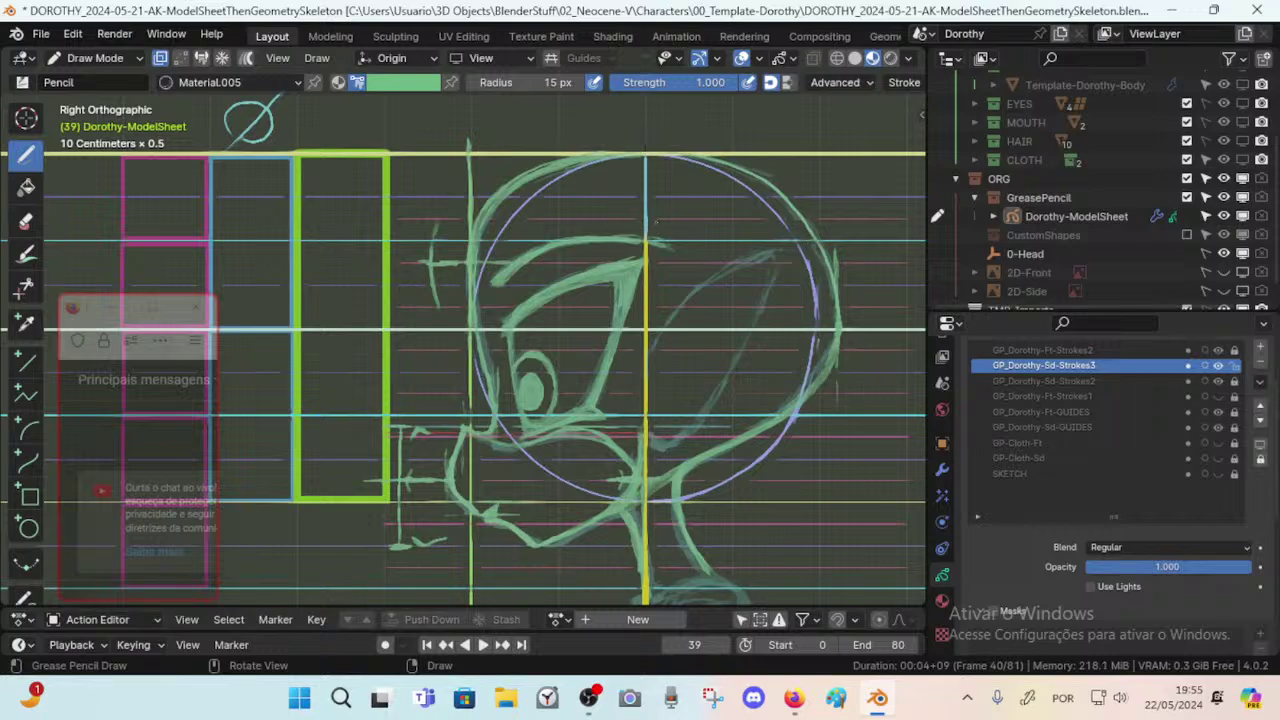
{"action": "key", "text": "shift+space"}
{"action": "left_click", "coordinate": [585, 255]}
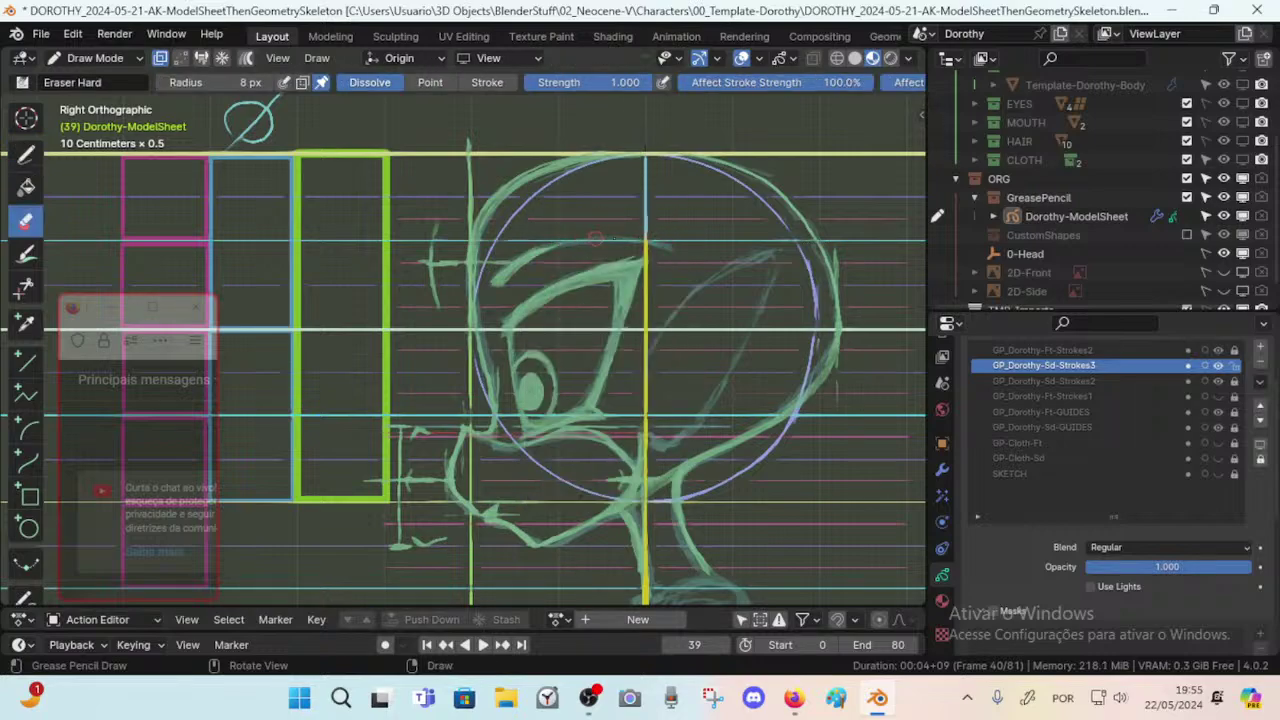
{"action": "mouse_move", "coordinate": [595, 238]}
{"action": "left_mouse_down"}
{"action": "mouse_move", "coordinate": [524, 253]}
{"action": "mouse_move", "coordinate": [638, 238]}
{"action": "mouse_move", "coordinate": [552, 242]}
{"action": "mouse_move", "coordinate": [580, 235]}
{"action": "mouse_move", "coordinate": [648, 239]}
{"action": "left_mouse_up"}
{"action": "key", "text": "shift+space"}
{"action": "left_click", "coordinate": [524, 215]}
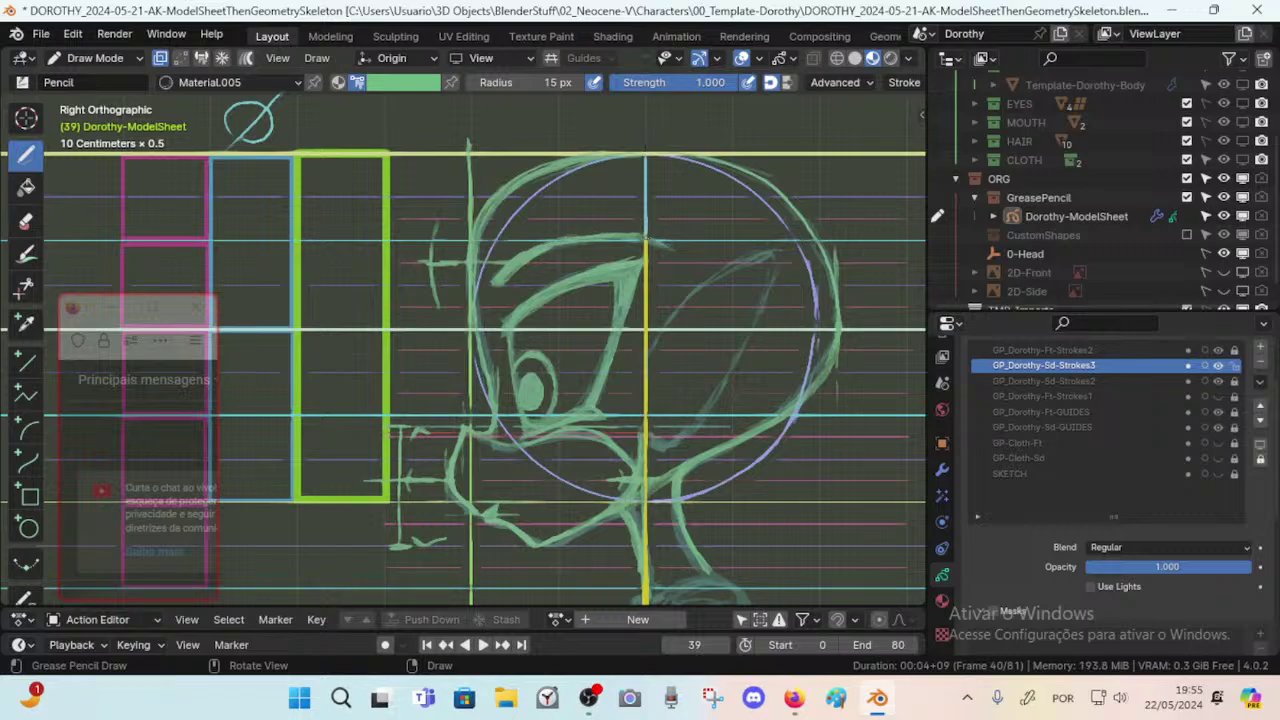
Redraw the eyebrow's arch from its front tip to the rear end, undoing one stray stroke.
{"action": "left_click_drag", "start_coordinate": [571, 238], "coordinate": [616, 233]}
{"action": "left_click_drag", "start_coordinate": [509, 261], "coordinate": [539, 246]}
{"action": "key", "text": "ctrl+z"}
{"action": "mouse_move", "coordinate": [495, 279]}
{"action": "left_mouse_down"}
{"action": "mouse_move", "coordinate": [560, 238]}
{"action": "mouse_move", "coordinate": [625, 232]}
{"action": "left_mouse_up"}
Touch up the eyebrow's rear end with the hard eraser and more Pencil strokes, and save the file.
{"action": "key", "text": "shift+space"}
{"action": "key", "text": "Escape"}
{"action": "key", "text": "shift+space"}
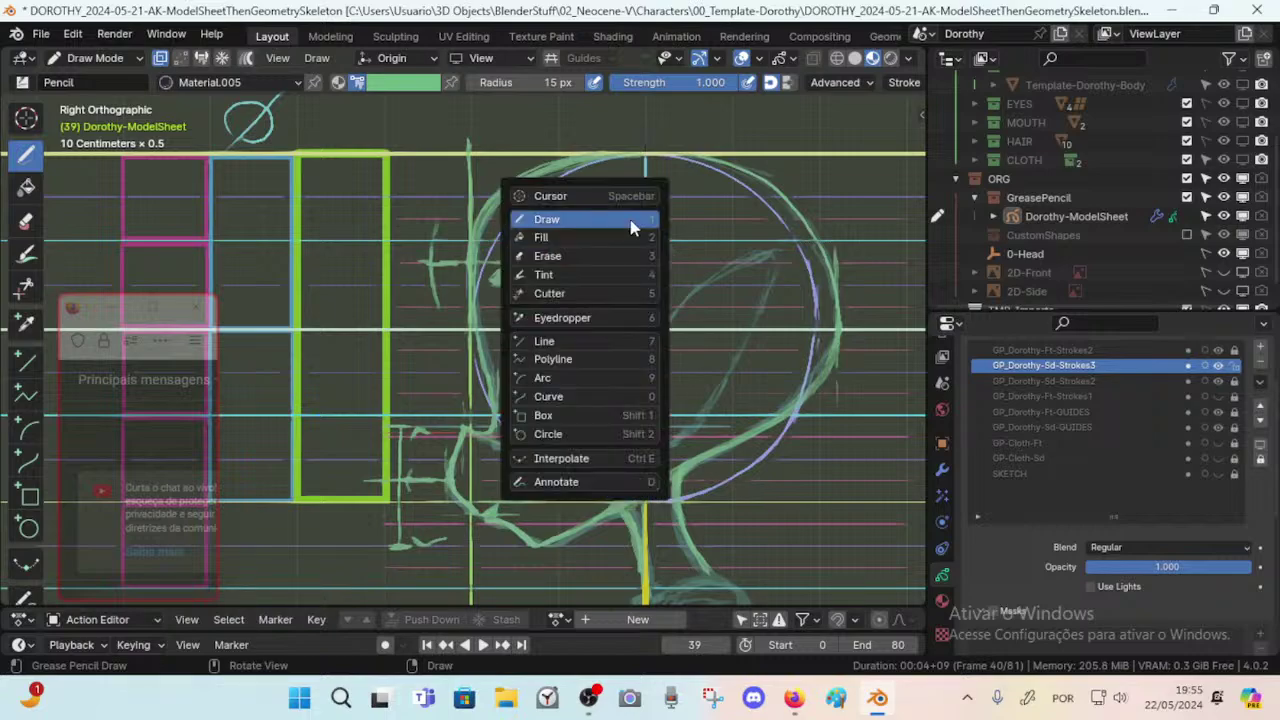
{"action": "key", "text": "3"}
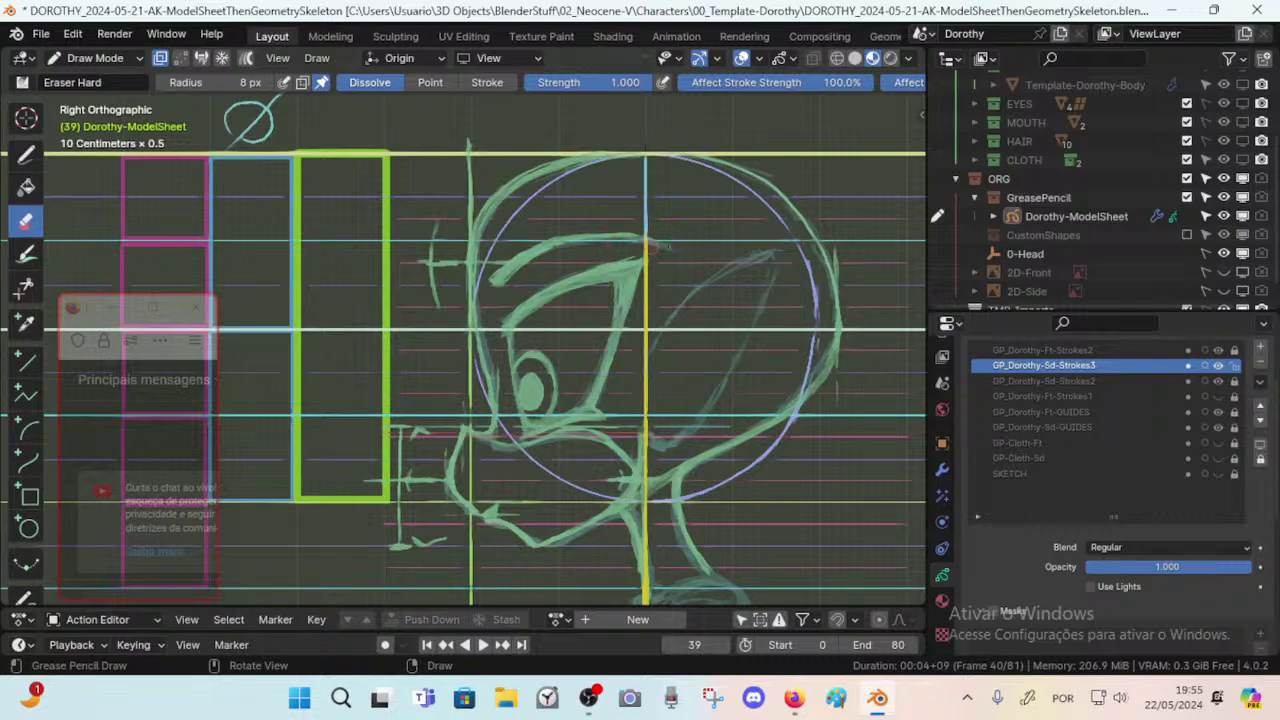
{"action": "key", "text": "d"}
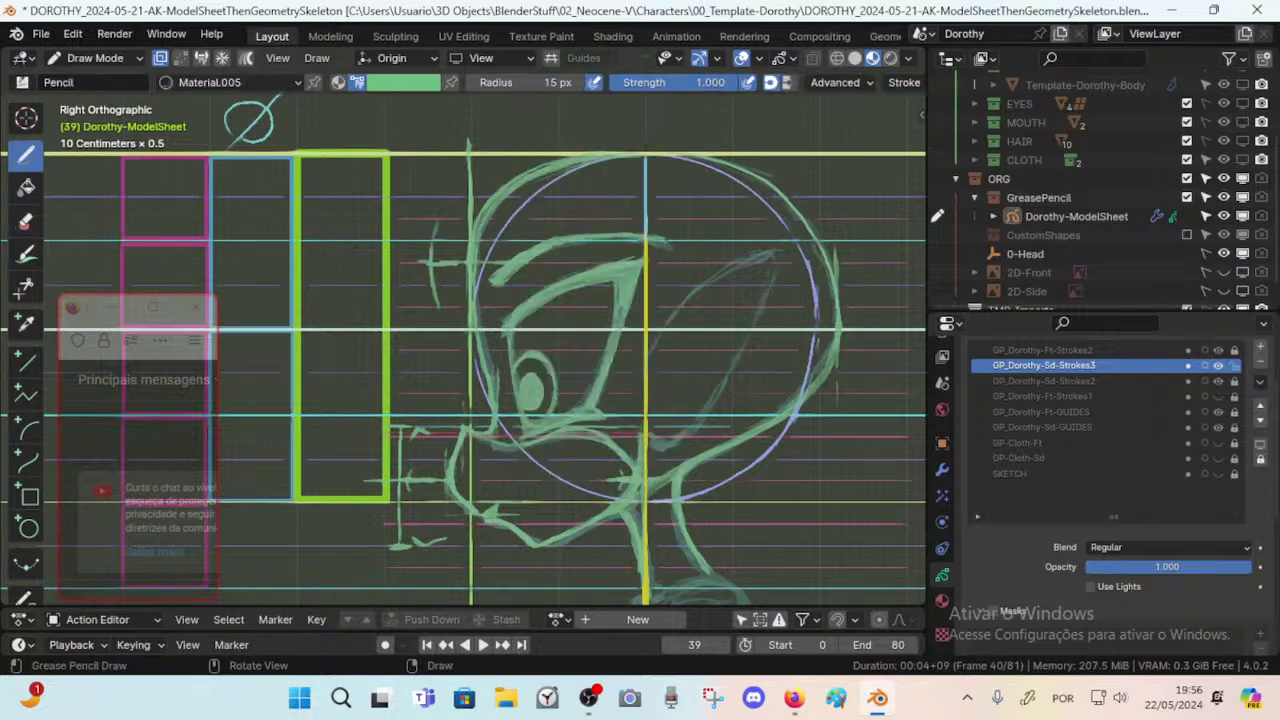
{"action": "key", "text": "ctrl+z"}
{"action": "mouse_move", "coordinate": [617, 237]}
{"action": "left_mouse_down"}
{"action": "mouse_move", "coordinate": [674, 244]}
{"action": "mouse_move", "coordinate": [567, 241]}
{"action": "left_mouse_up"}
{"action": "left_click_drag", "start_coordinate": [618, 234], "coordinate": [565, 235]}
{"action": "key", "text": "ctrl+s"}
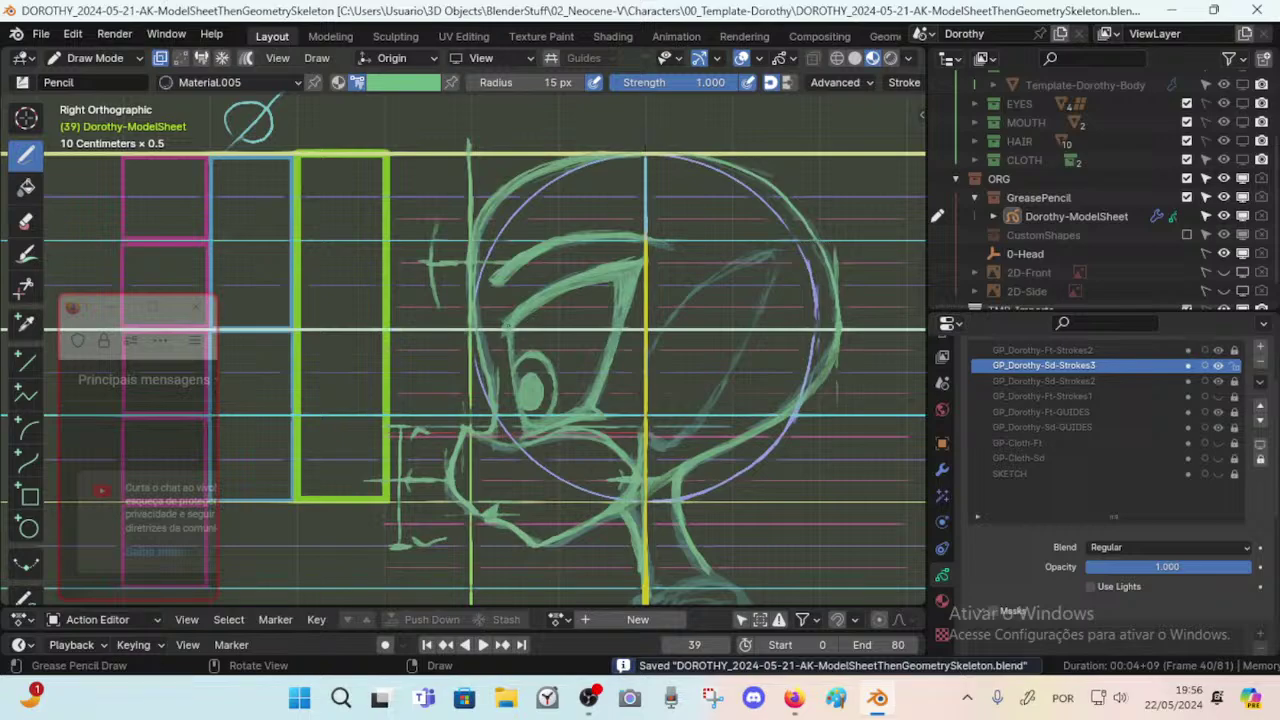
Trace the ear's upper front edge and draw a horizontal construction line between the ear tip and the eye's upper rear corner.
{"action": "left_click_drag", "start_coordinate": [503, 330], "coordinate": [584, 271]}
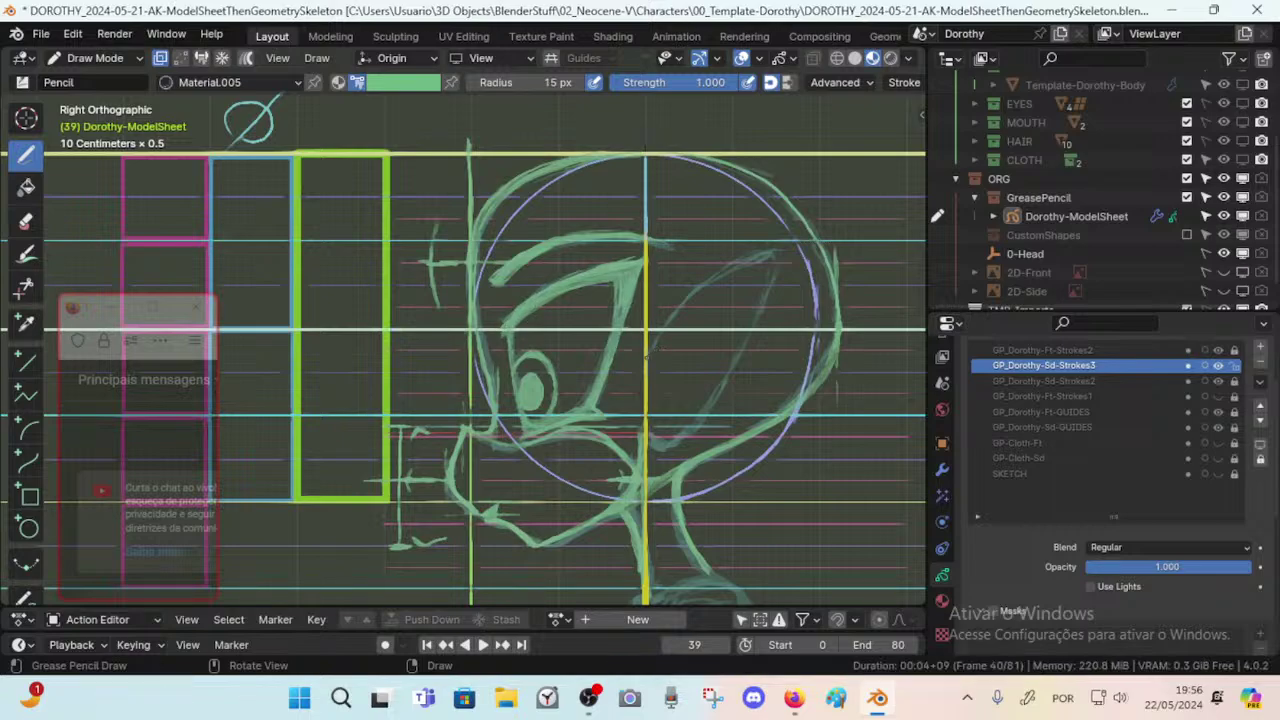
{"action": "left_click_drag", "start_coordinate": [649, 350], "coordinate": [744, 262]}
{"action": "left_click_drag", "start_coordinate": [733, 267], "coordinate": [750, 261]}
{"action": "mouse_move", "coordinate": [660, 264]}
{"action": "left_mouse_down"}
{"action": "mouse_move", "coordinate": [736, 264]}
{"action": "mouse_move", "coordinate": [658, 265]}
{"action": "left_mouse_up"}
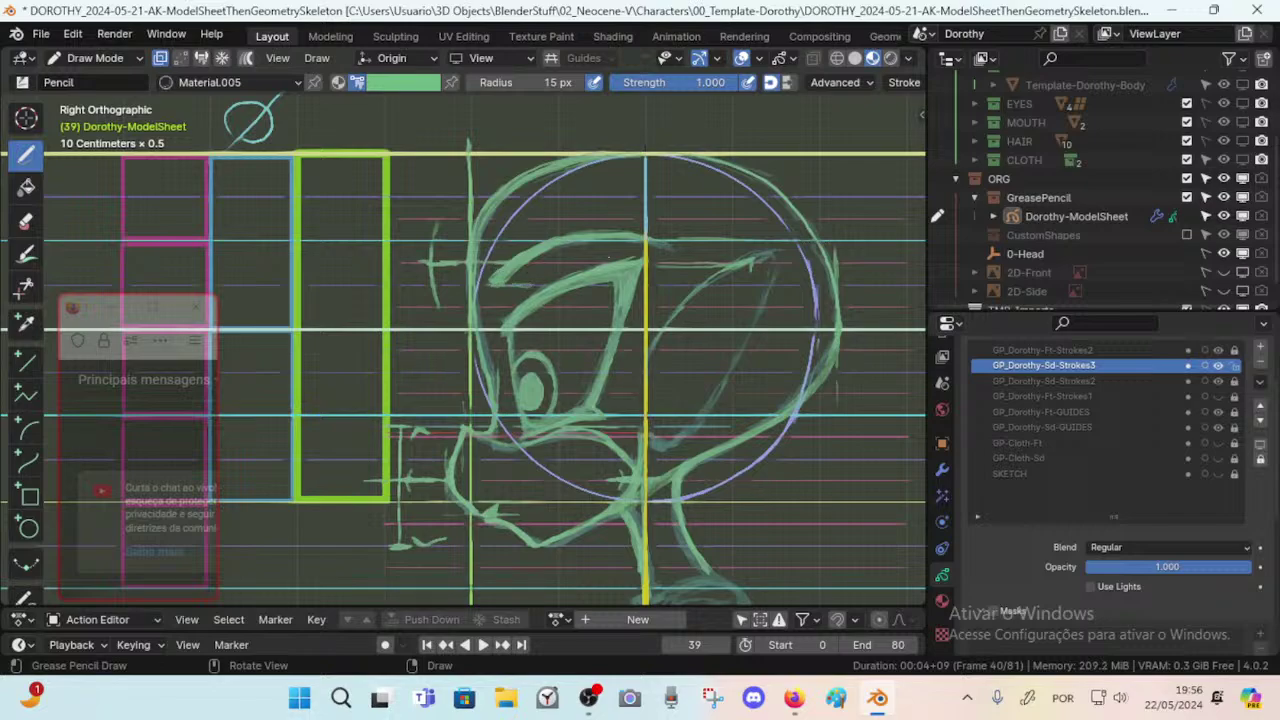
{"action": "left_click_drag", "start_coordinate": [620, 262], "coordinate": [580, 259]}
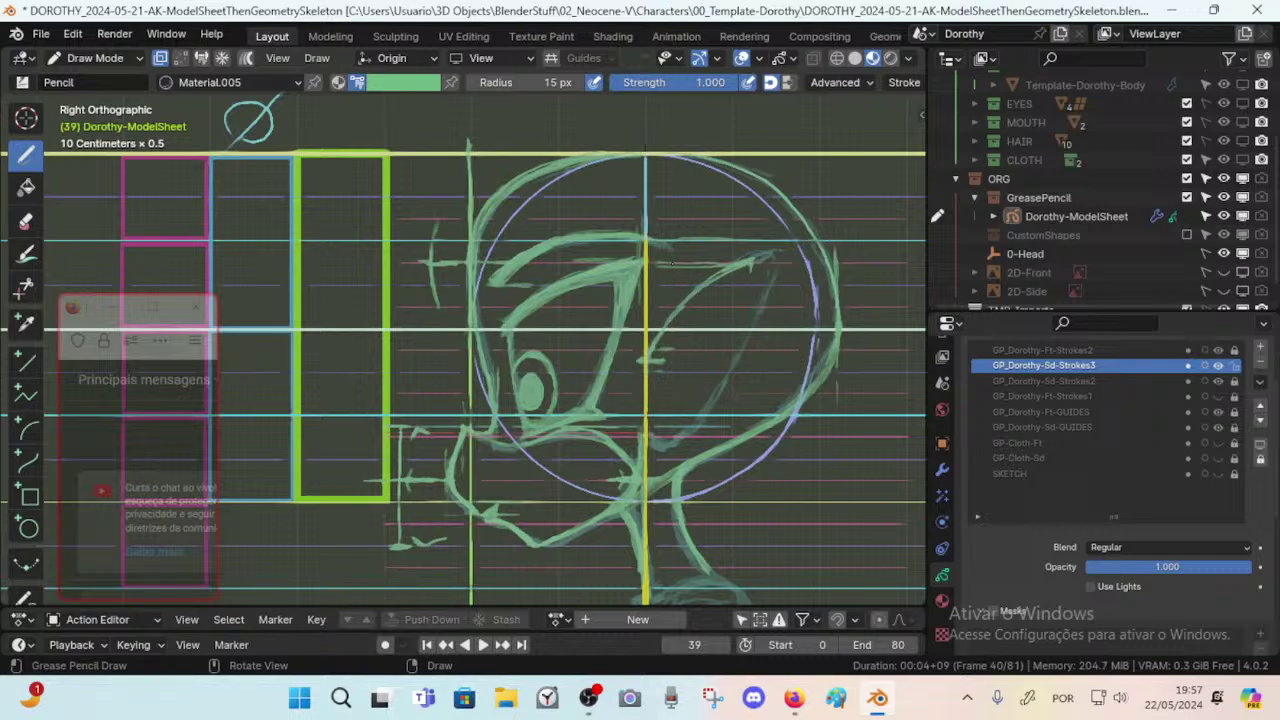
Trace the ear's tip and rear edge down to the lobe over the faded sketch, and save the file.
{"action": "left_click_drag", "start_coordinate": [755, 260], "coordinate": [748, 315]}
{"action": "left_click_drag", "start_coordinate": [752, 252], "coordinate": [764, 251]}
{"action": "mouse_move", "coordinate": [757, 272]}
{"action": "left_mouse_down"}
{"action": "mouse_move", "coordinate": [744, 338]}
{"action": "mouse_move", "coordinate": [672, 446]}
{"action": "left_mouse_up"}
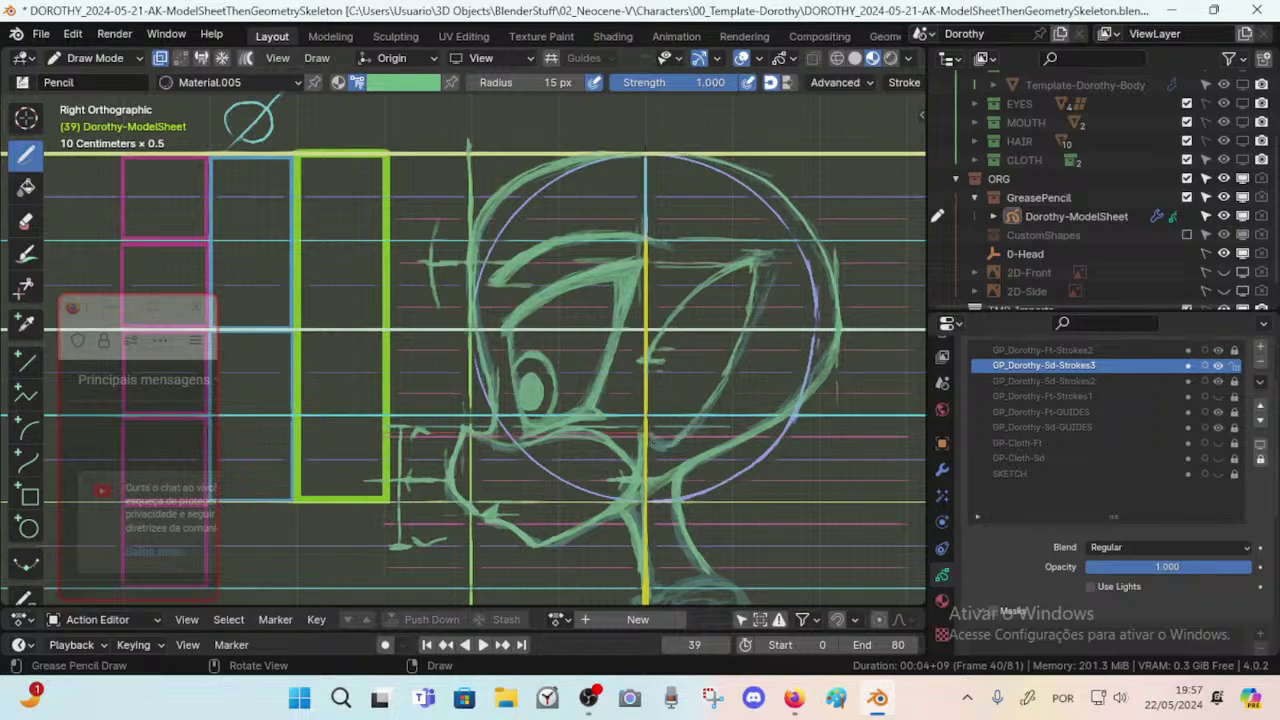
{"action": "scroll", "coordinate": [645, 535], "scroll_direction": "up", "scroll_amount": 4}
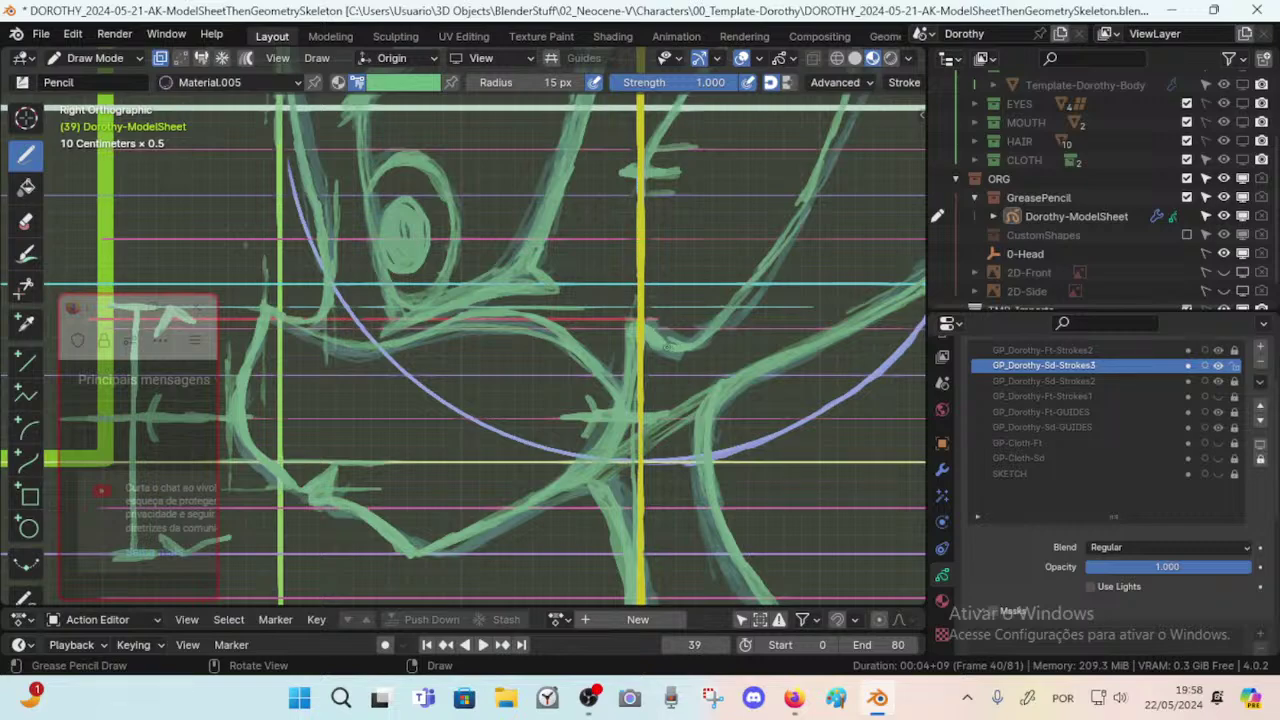
{"action": "middle_click_drag", "start_coordinate": [663, 344], "coordinate": [620, 364], "text": "shift"}
{"action": "key", "text": "ctrl+s"}
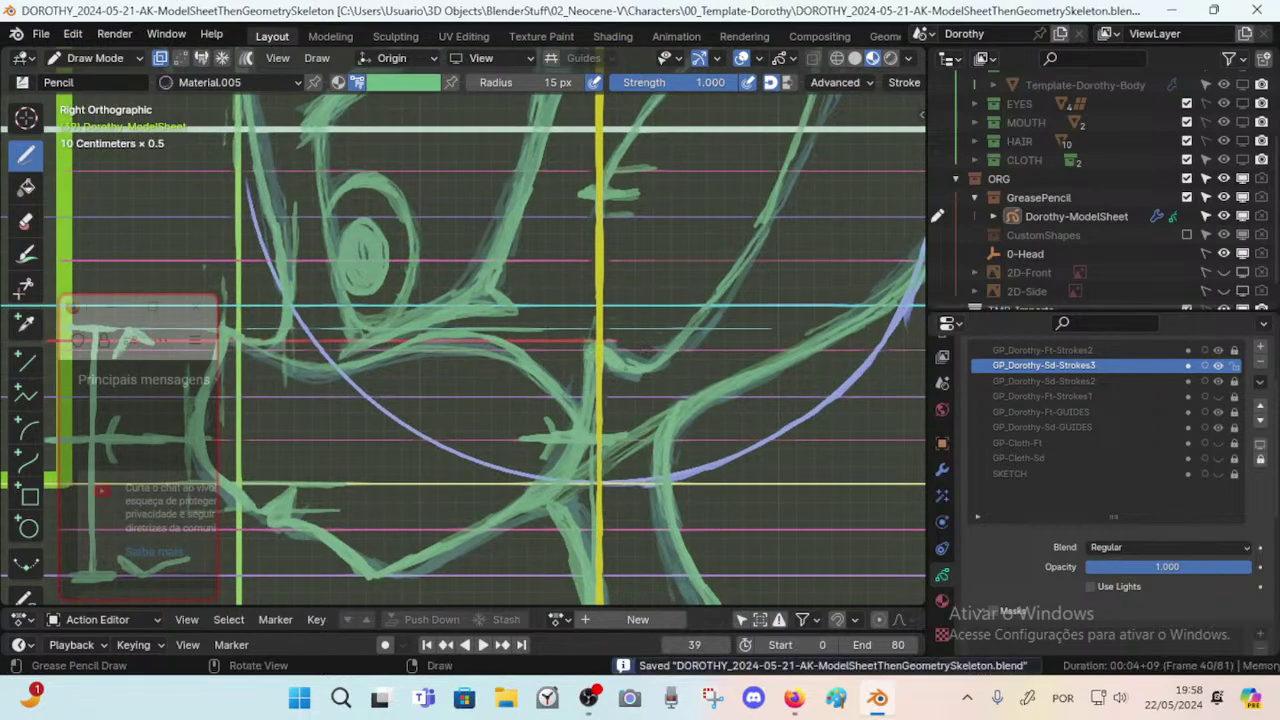
{"action": "left_click_drag", "start_coordinate": [613, 360], "coordinate": [622, 367]}
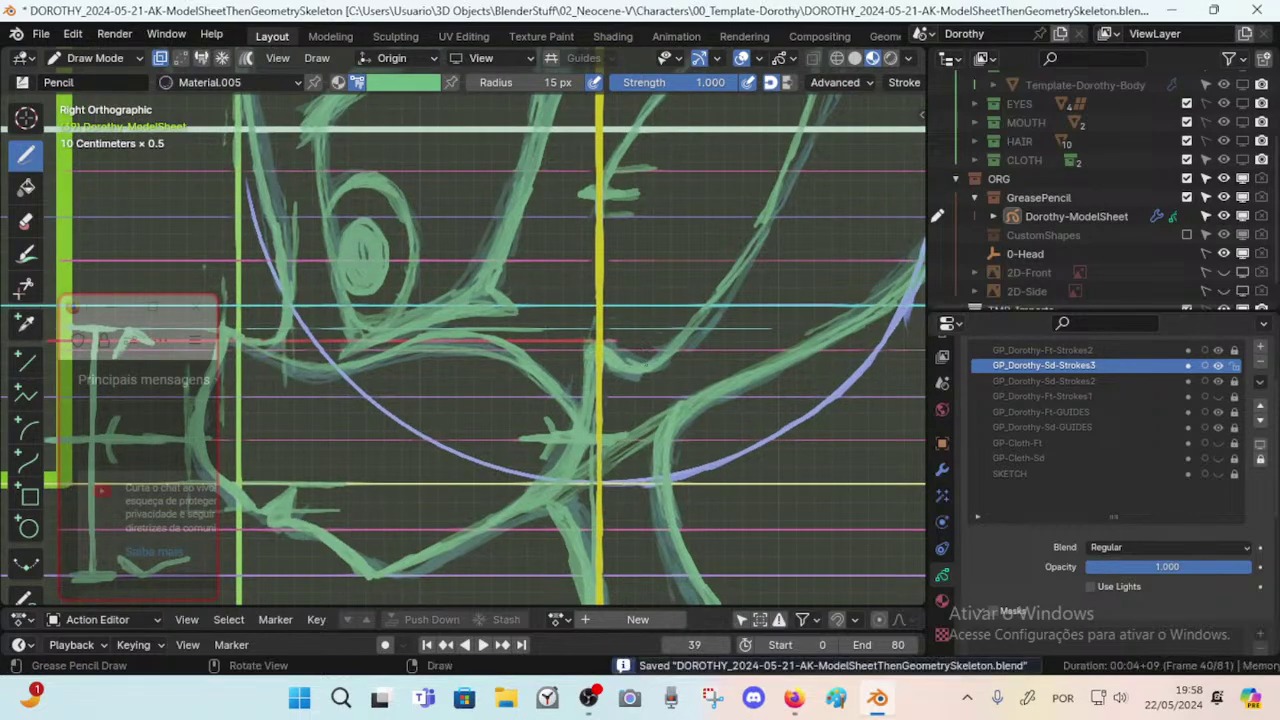
Add short horizontal strokes at the ear's front edge and at the front of its lobe.
{"action": "scroll", "coordinate": [613, 358], "scroll_direction": "down", "scroll_amount": 2}
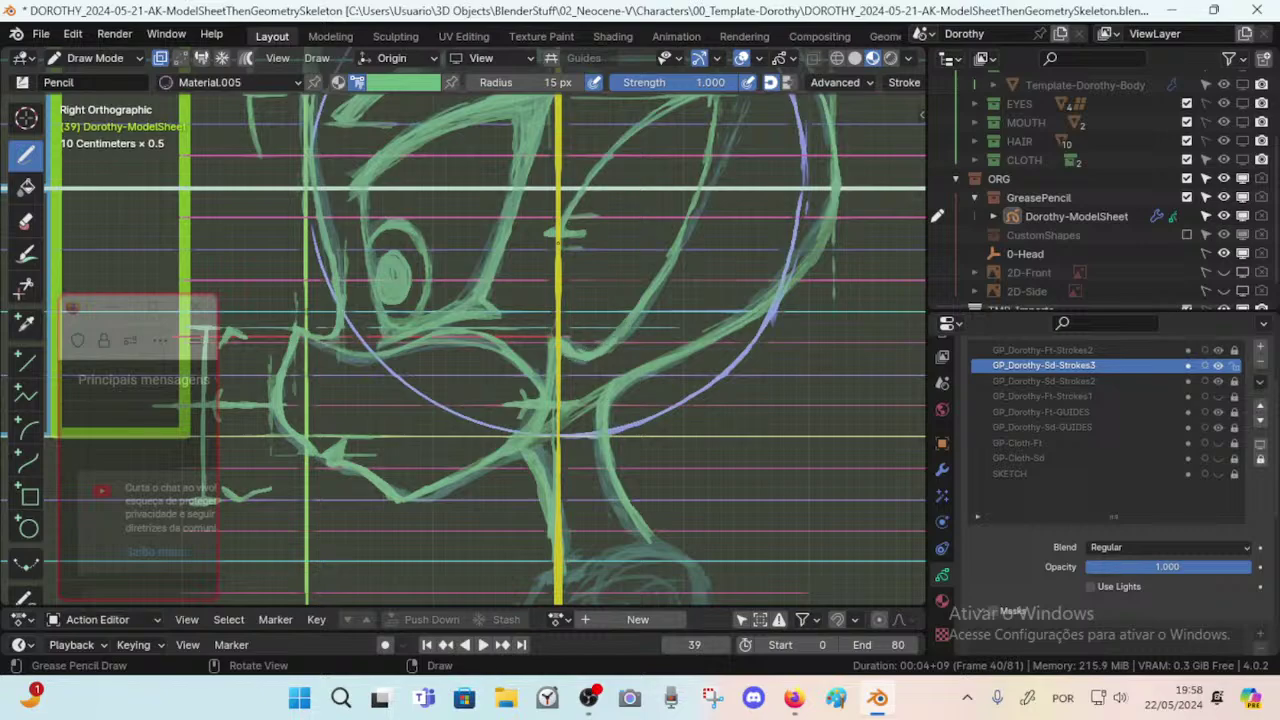
{"action": "middle_click_drag", "start_coordinate": [558, 242], "coordinate": [567, 298], "text": "shift"}
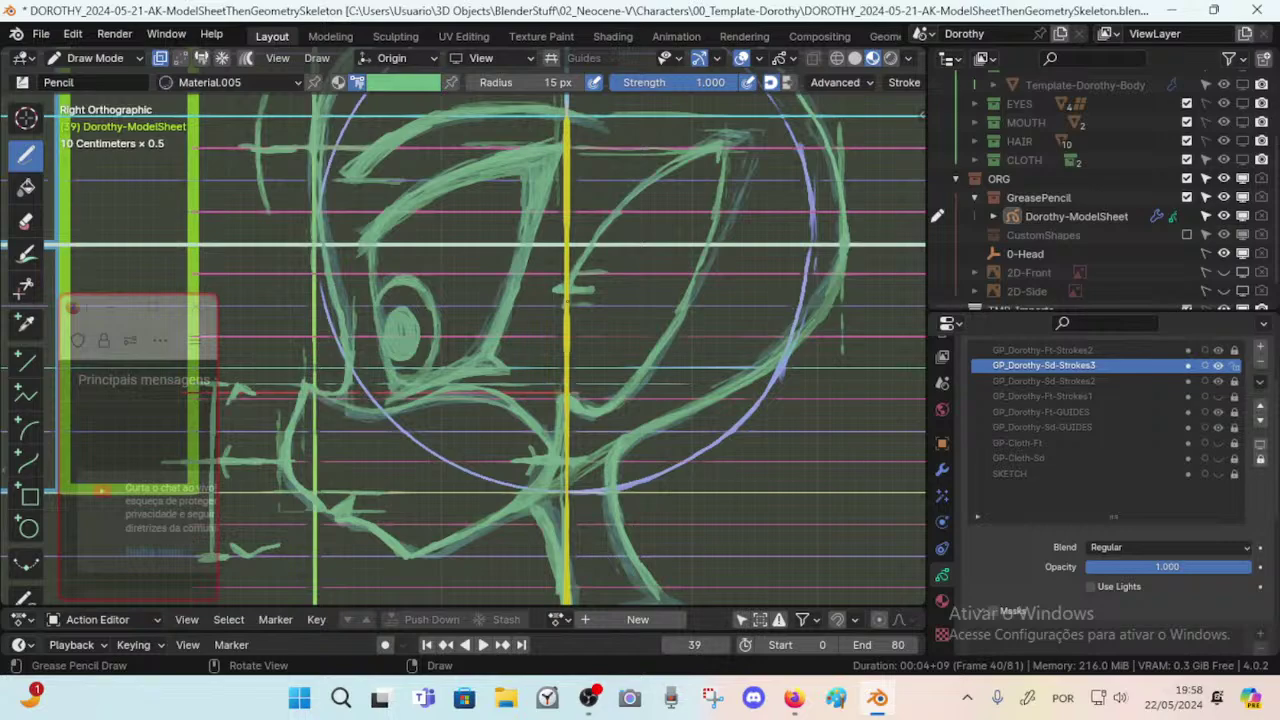
{"action": "left_click_drag", "start_coordinate": [568, 302], "coordinate": [590, 301]}
{"action": "left_click_drag", "start_coordinate": [570, 398], "coordinate": [598, 396]}
Thicken the lower part of the ear's front edge down to the tick marks, and save the file.
{"action": "mouse_move", "coordinate": [560, 412]}
{"action": "middle_mouse_down", "text": "ctrl"}
{"action": "mouse_move", "coordinate": [596, 414]}
{"action": "mouse_move", "coordinate": [577, 395]}
{"action": "middle_mouse_up", "text": "ctrl"}
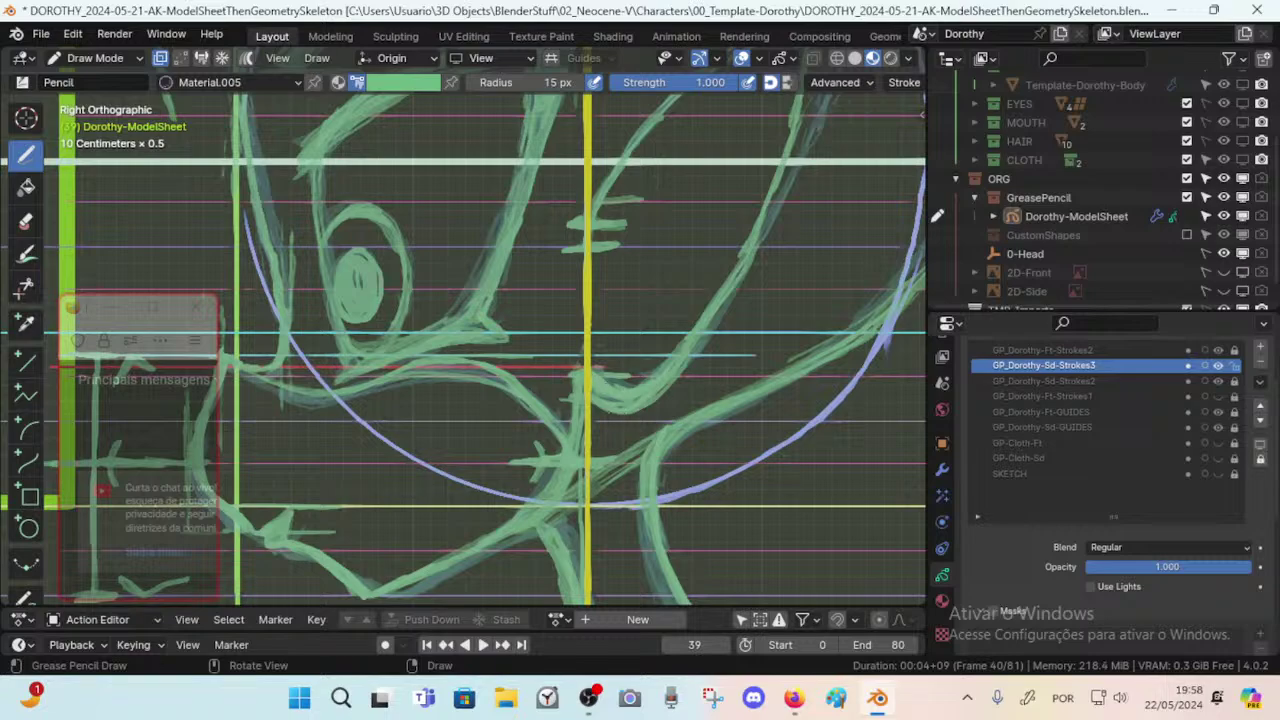
{"action": "middle_click_drag", "start_coordinate": [658, 388], "coordinate": [645, 430], "text": "ctrl"}
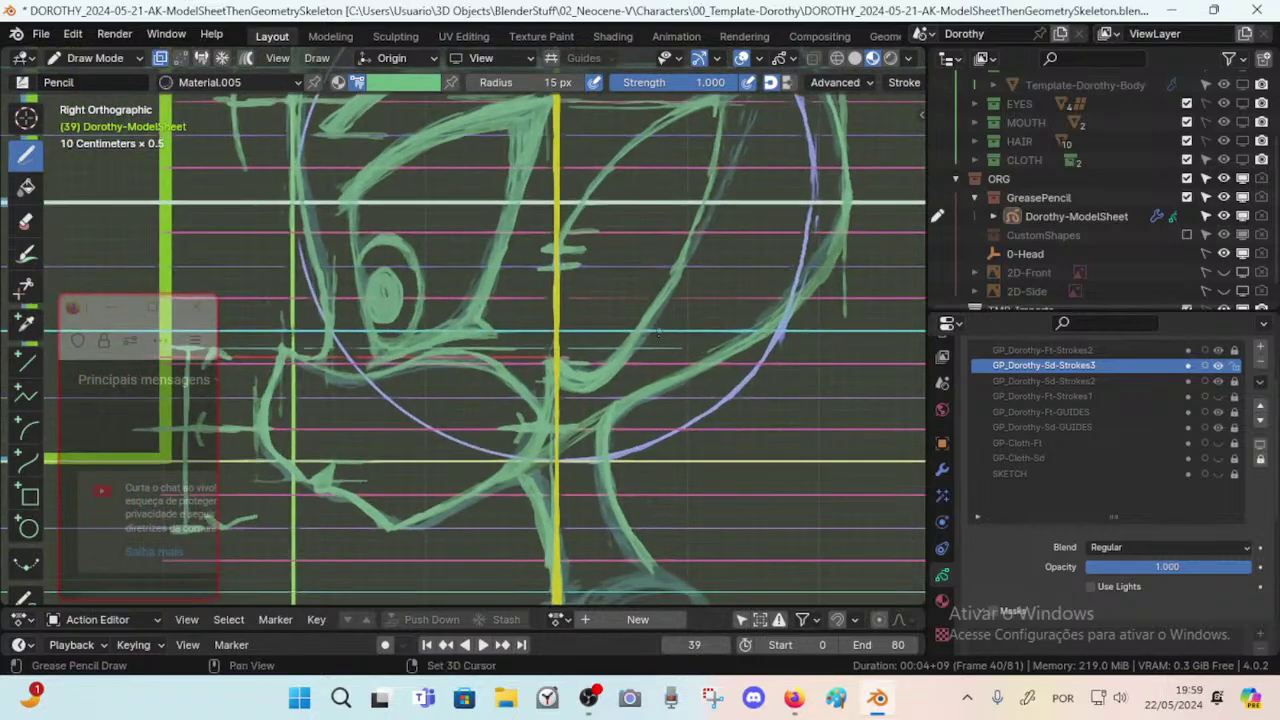
{"action": "mouse_move", "coordinate": [628, 284]}
{"action": "middle_mouse_down", "text": "shift"}
{"action": "mouse_move", "coordinate": [602, 350]}
{"action": "mouse_move", "coordinate": [598, 313]}
{"action": "middle_mouse_up", "text": "shift"}
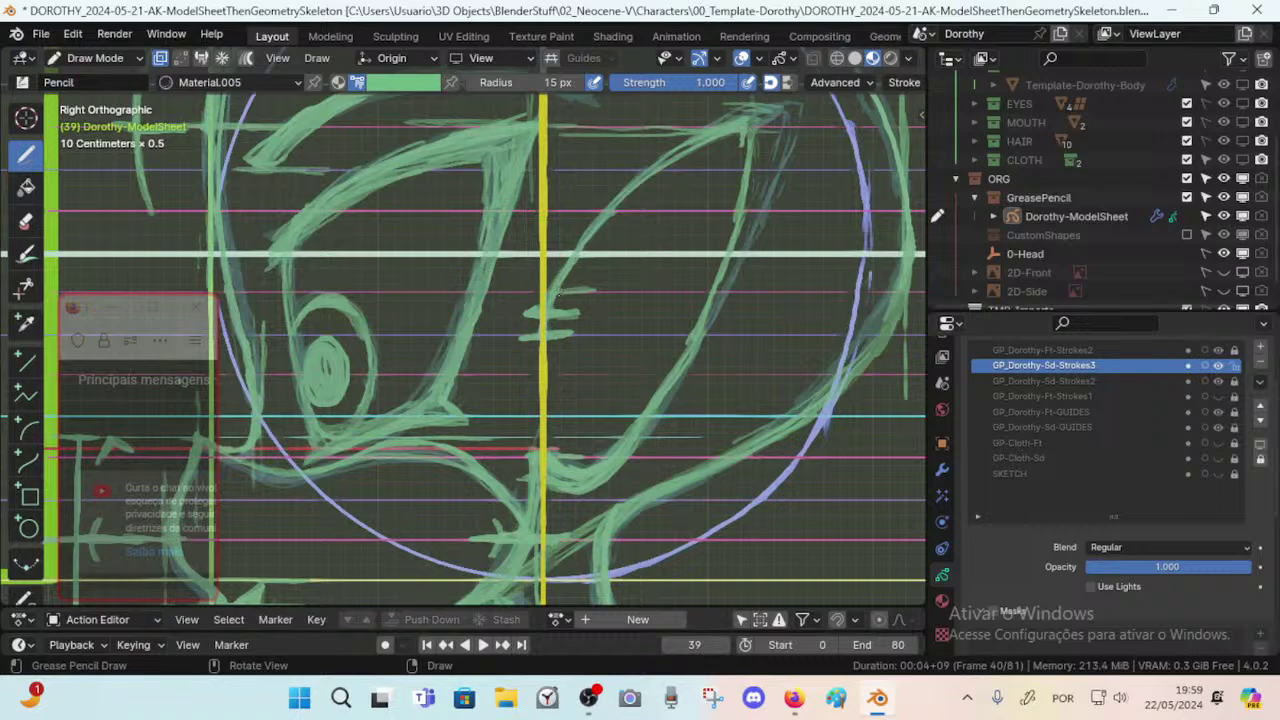
{"action": "left_click_drag", "start_coordinate": [588, 240], "coordinate": [551, 323]}
{"action": "left_click_drag", "start_coordinate": [590, 246], "coordinate": [550, 328]}
{"action": "left_click_drag", "start_coordinate": [564, 266], "coordinate": [549, 292]}
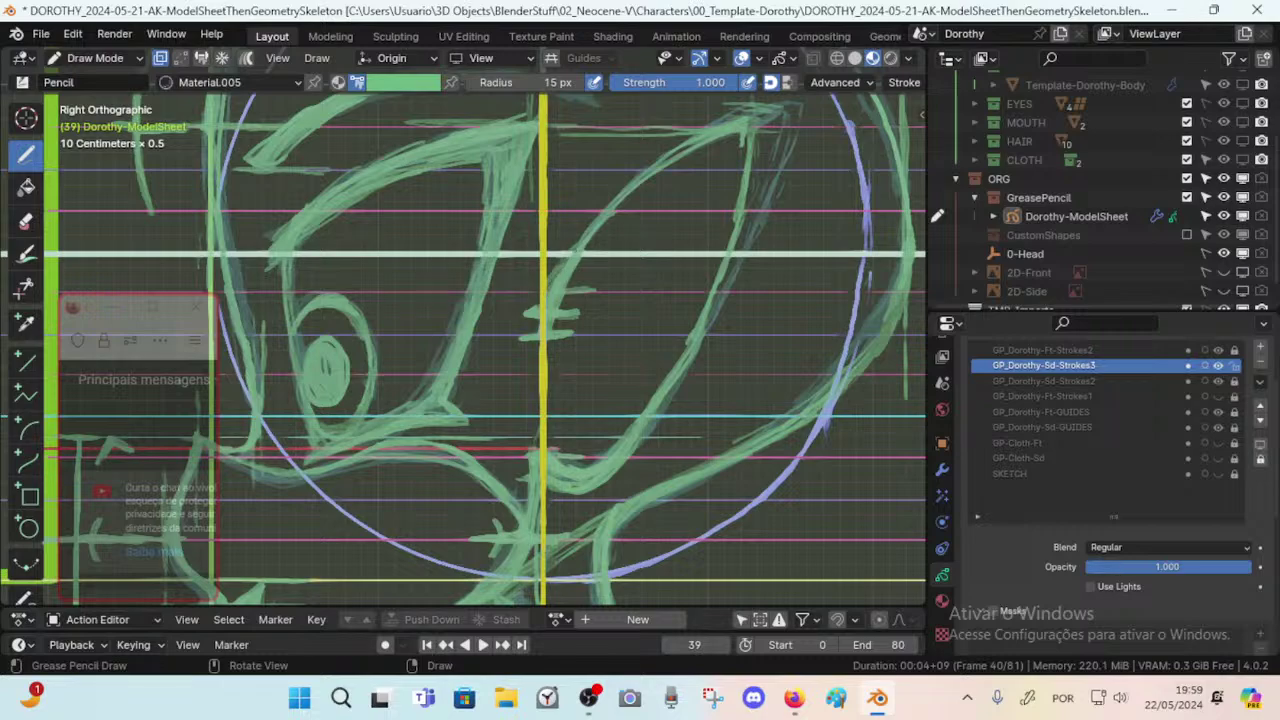
{"action": "scroll", "coordinate": [581, 313], "scroll_direction": "down", "scroll_amount": 2}
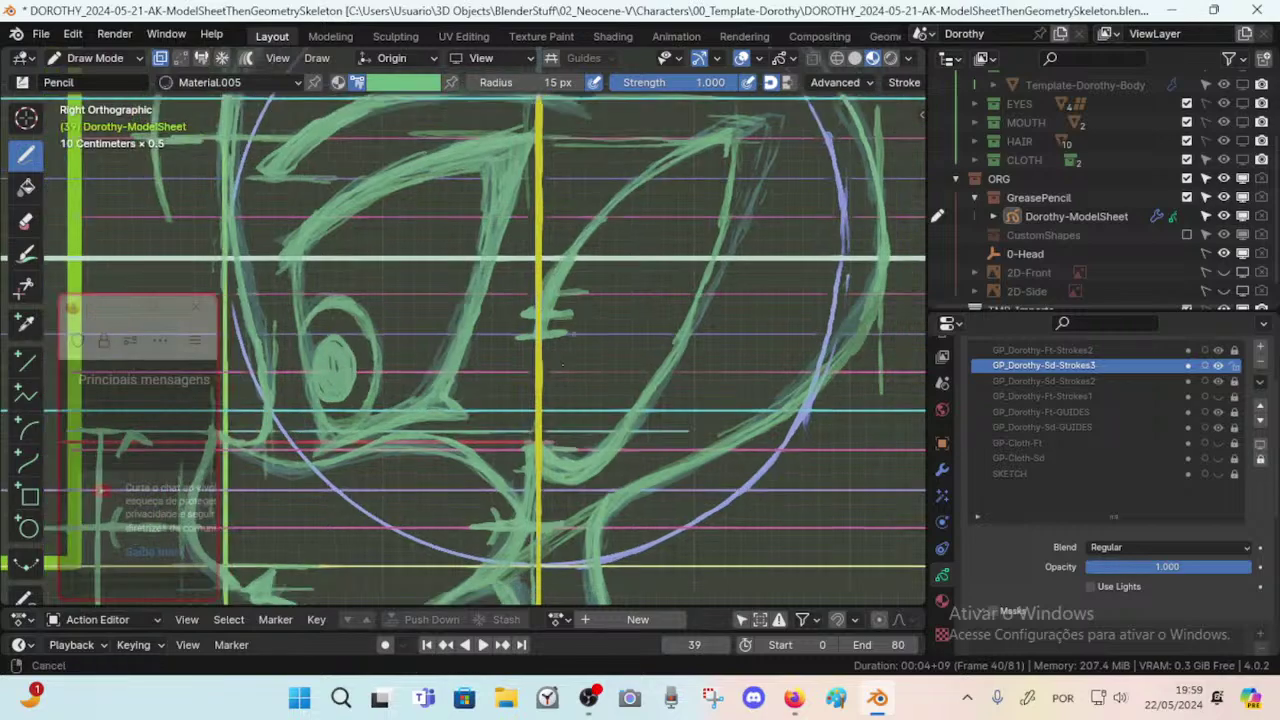
{"action": "key", "text": "ctrl+s"}
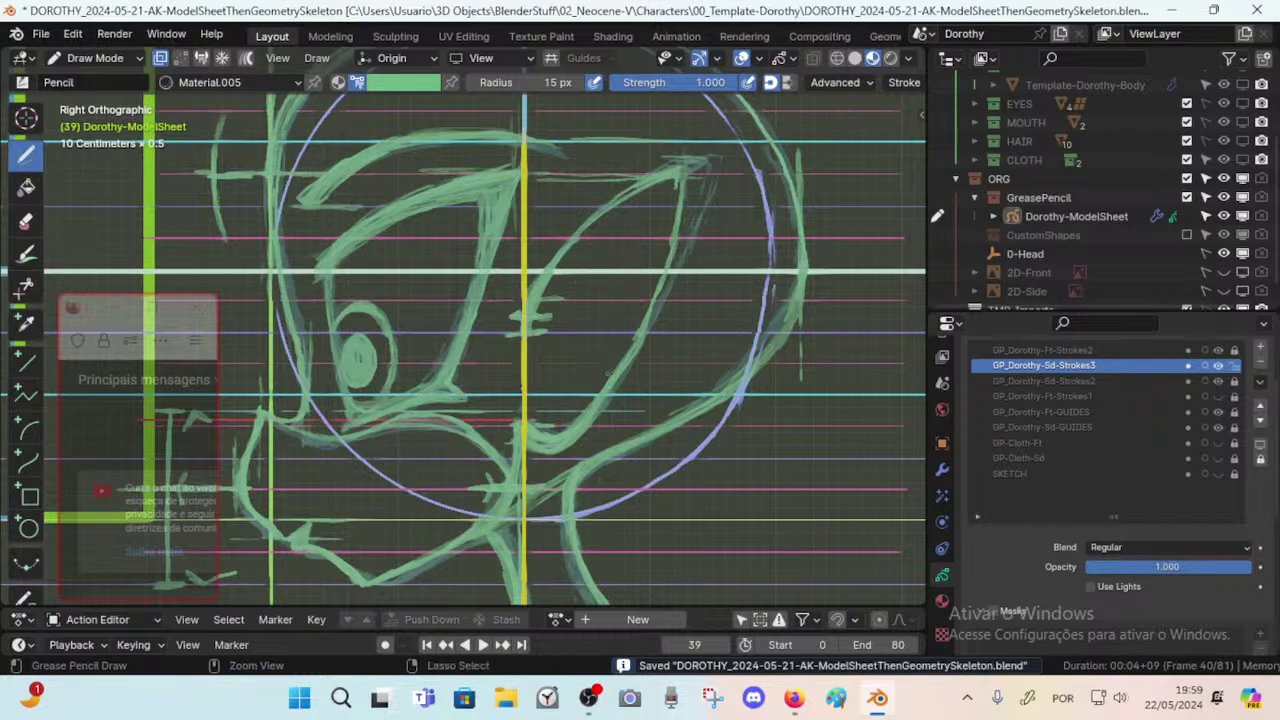
{"action": "middle_click_drag", "start_coordinate": [590, 262], "coordinate": [592, 418]}
{"action": "key", "text": "KP_1"}
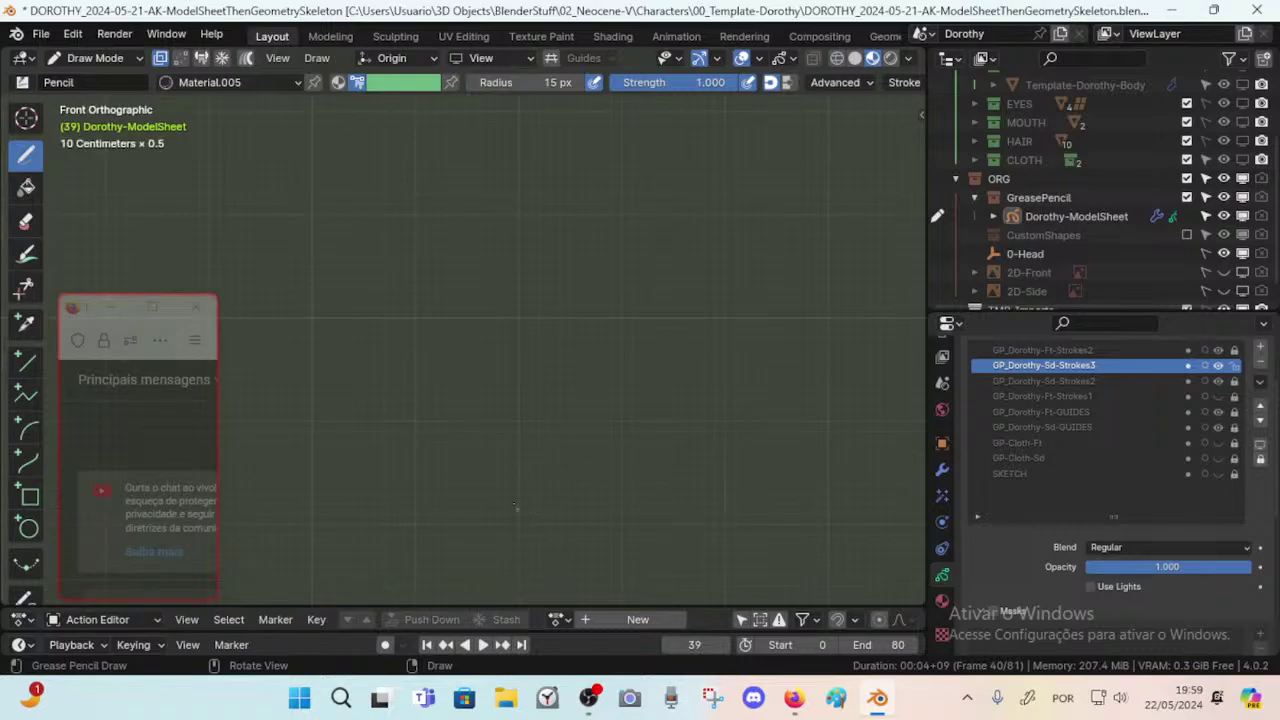
{"action": "key", "text": "KP_3"}
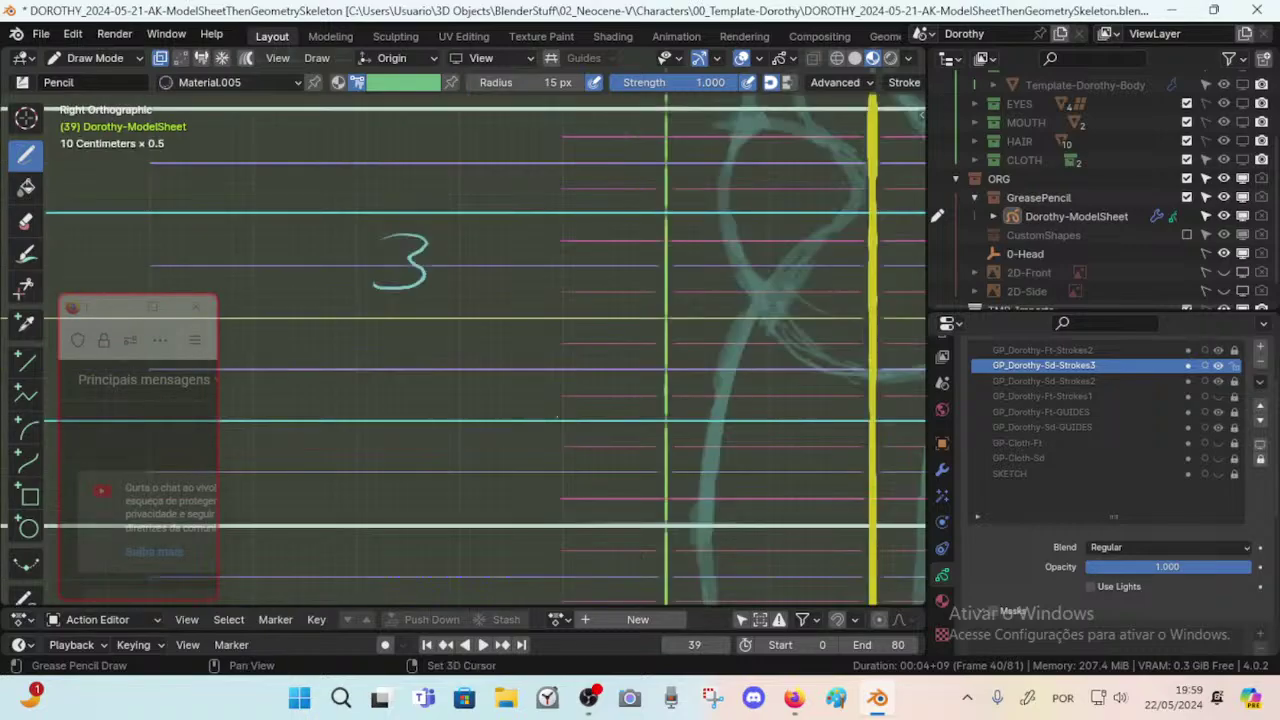
{"action": "middle_click_drag", "start_coordinate": [679, 247], "coordinate": [487, 699], "text": "shift"}
{"action": "middle_click_drag", "start_coordinate": [765, 110], "coordinate": [625, 484], "text": "shift"}
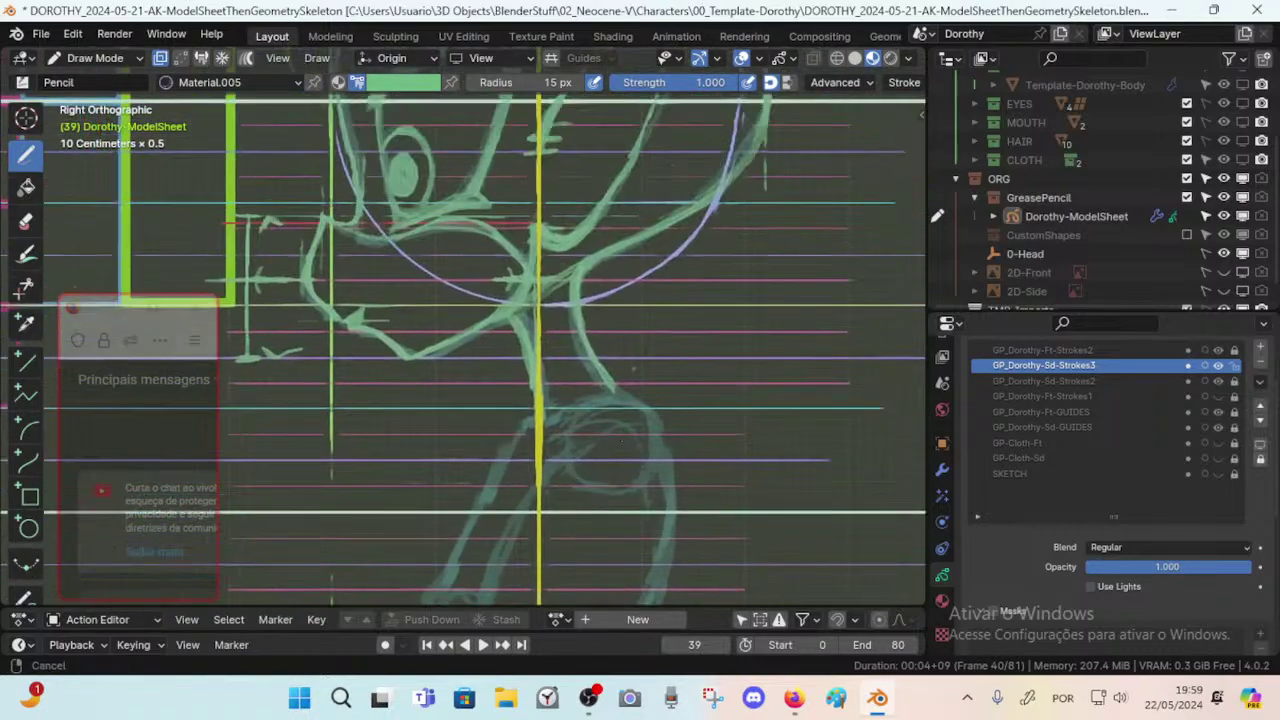
{"action": "mouse_move", "coordinate": [625, 191]}
{"action": "middle_mouse_down", "text": "shift"}
{"action": "mouse_move", "coordinate": [691, 344]}
{"action": "mouse_move", "coordinate": [659, 201]}
{"action": "mouse_move", "coordinate": [687, 216]}
{"action": "mouse_move", "coordinate": [676, 231]}
{"action": "middle_mouse_up", "text": "shift"}
{"action": "scroll", "coordinate": [686, 342], "scroll_direction": "up", "scroll_amount": 1}
{"action": "scroll", "coordinate": [661, 340], "scroll_direction": "up", "scroll_amount": 2}
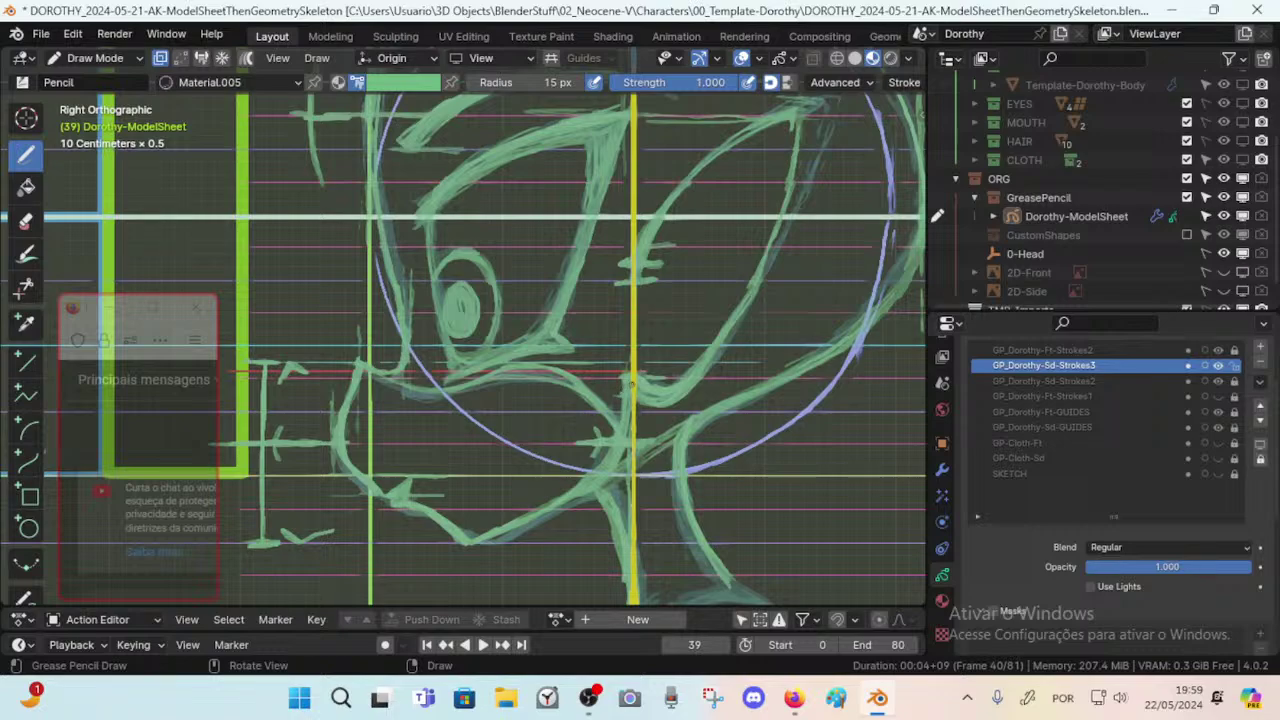
Reinforce the eye's upper eyelid, front edge and lower edge with more Pencil strokes, and save the file.
{"action": "middle_click_drag", "start_coordinate": [631, 383], "coordinate": [604, 444], "text": "shift"}
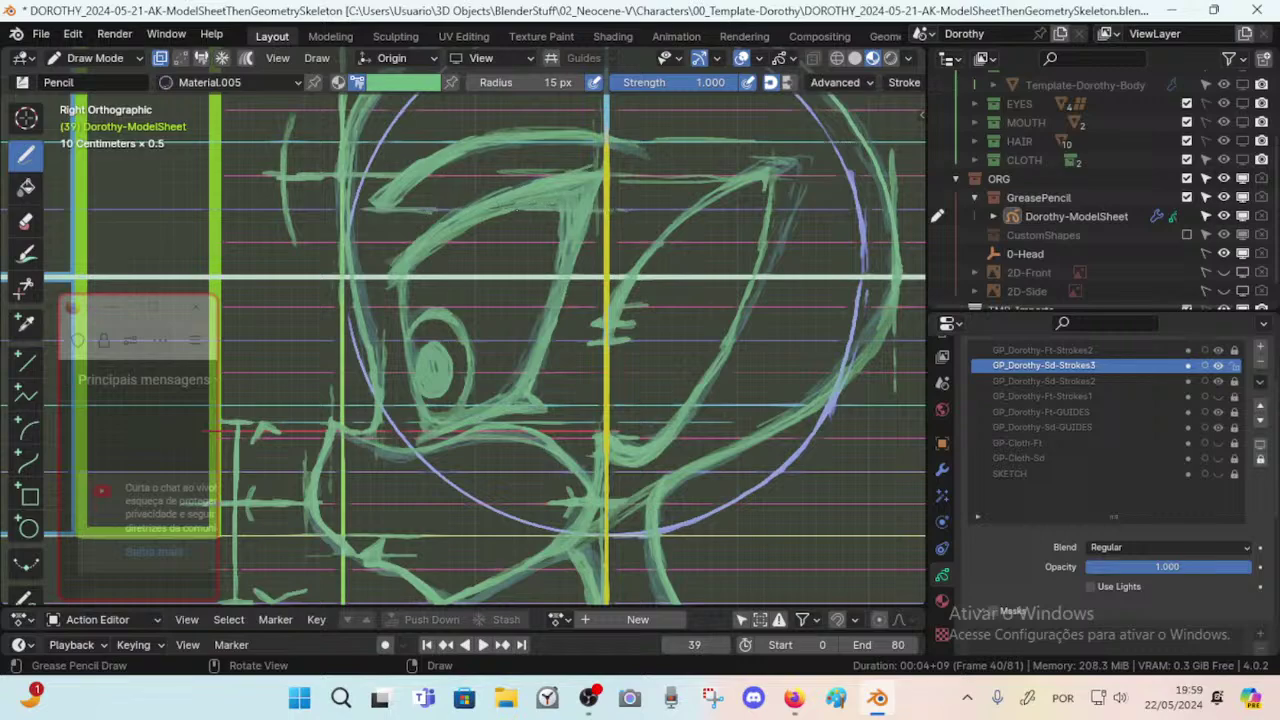
{"action": "left_click_drag", "start_coordinate": [514, 213], "coordinate": [560, 209]}
{"action": "left_click_drag", "start_coordinate": [401, 316], "coordinate": [414, 400]}
{"action": "scroll", "coordinate": [420, 333], "scroll_direction": "down", "scroll_amount": 3}
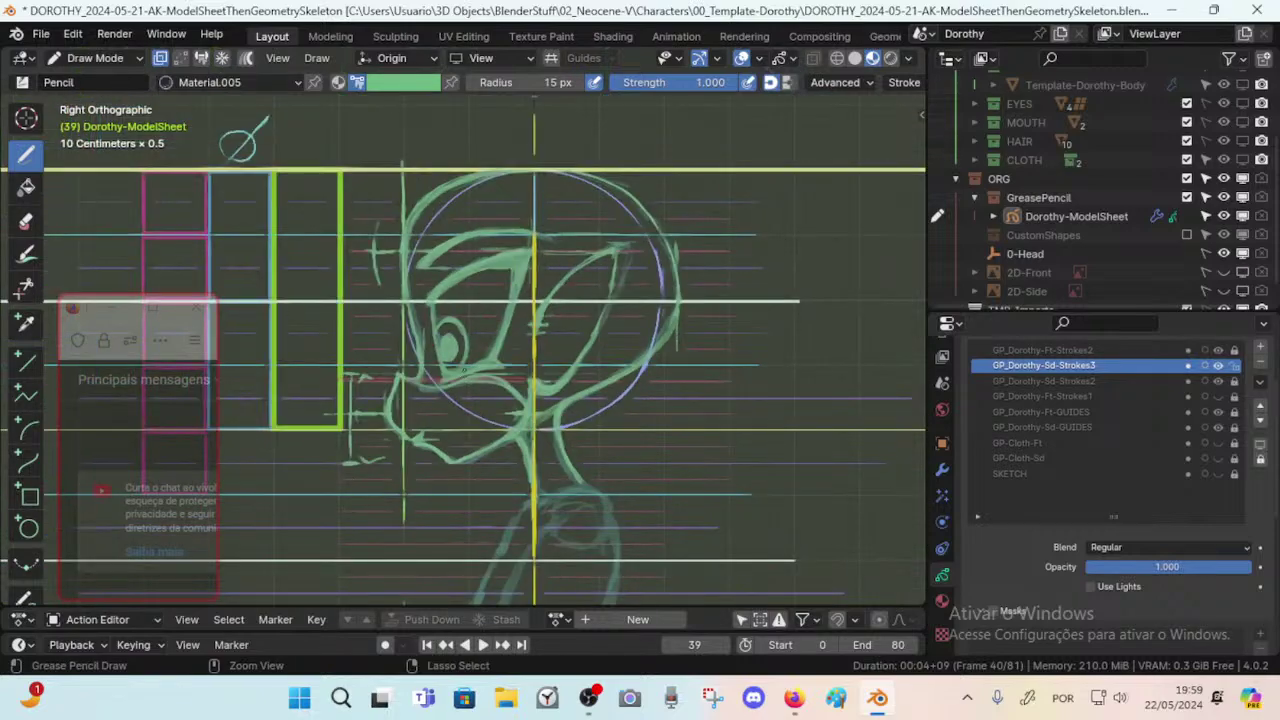
{"action": "scroll", "coordinate": [251, 137], "scroll_direction": "up", "scroll_amount": 3}
{"action": "key", "text": "ctrl+s"}
{"action": "left_click_drag", "start_coordinate": [440, 396], "coordinate": [498, 390]}
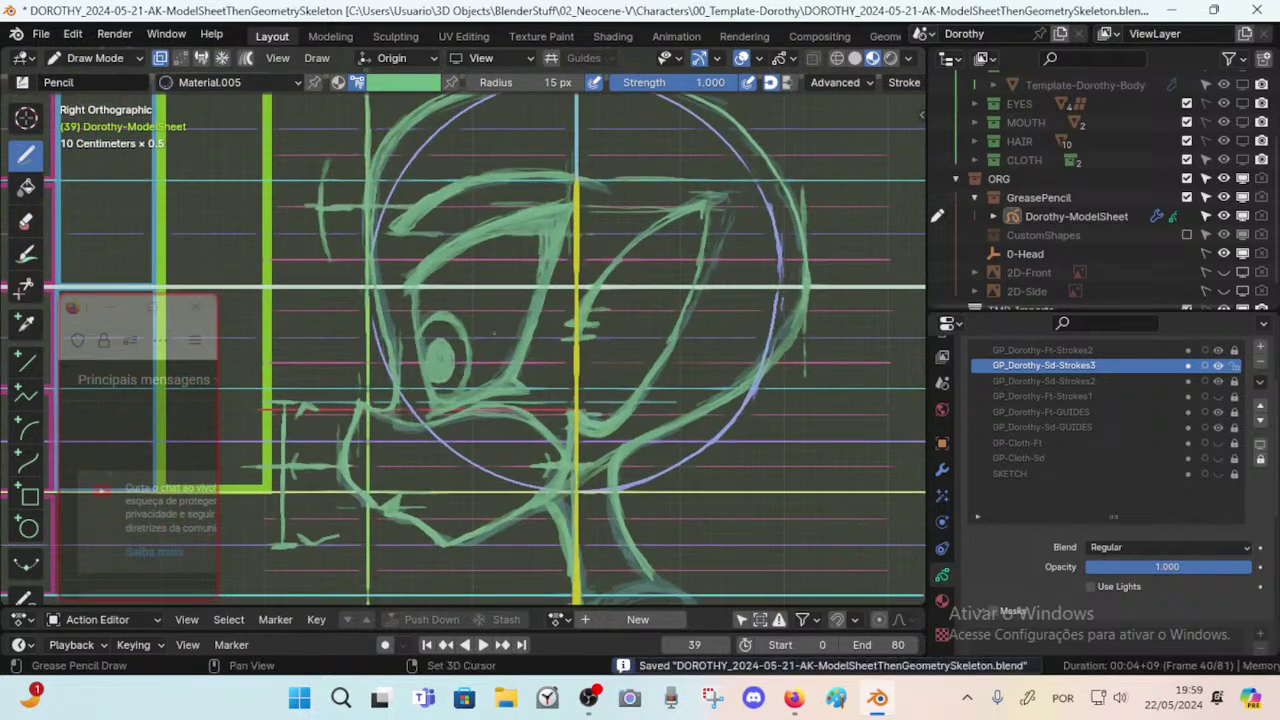
{"action": "key", "text": "ctrl+s"}
Strengthen the curve of the ear's upper front edge with another stroke, and save the file.
{"action": "scroll", "coordinate": [576, 252], "scroll_direction": "up", "scroll_amount": 2}
{"action": "scroll", "coordinate": [576, 252], "scroll_direction": "down", "scroll_amount": 3}
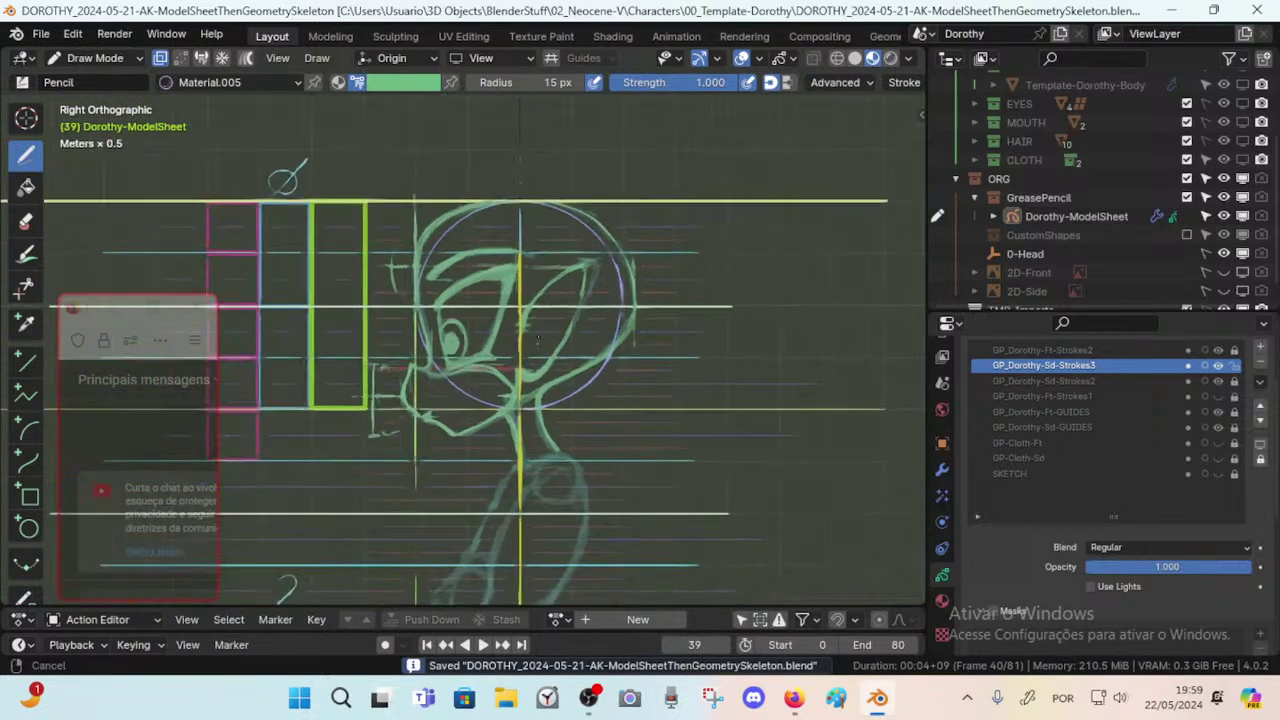
{"action": "scroll", "coordinate": [570, 265], "scroll_direction": "up", "scroll_amount": 1}
{"action": "scroll", "coordinate": [575, 345], "scroll_direction": "up", "scroll_amount": 2}
{"action": "scroll", "coordinate": [576, 350], "scroll_direction": "down", "scroll_amount": 2}
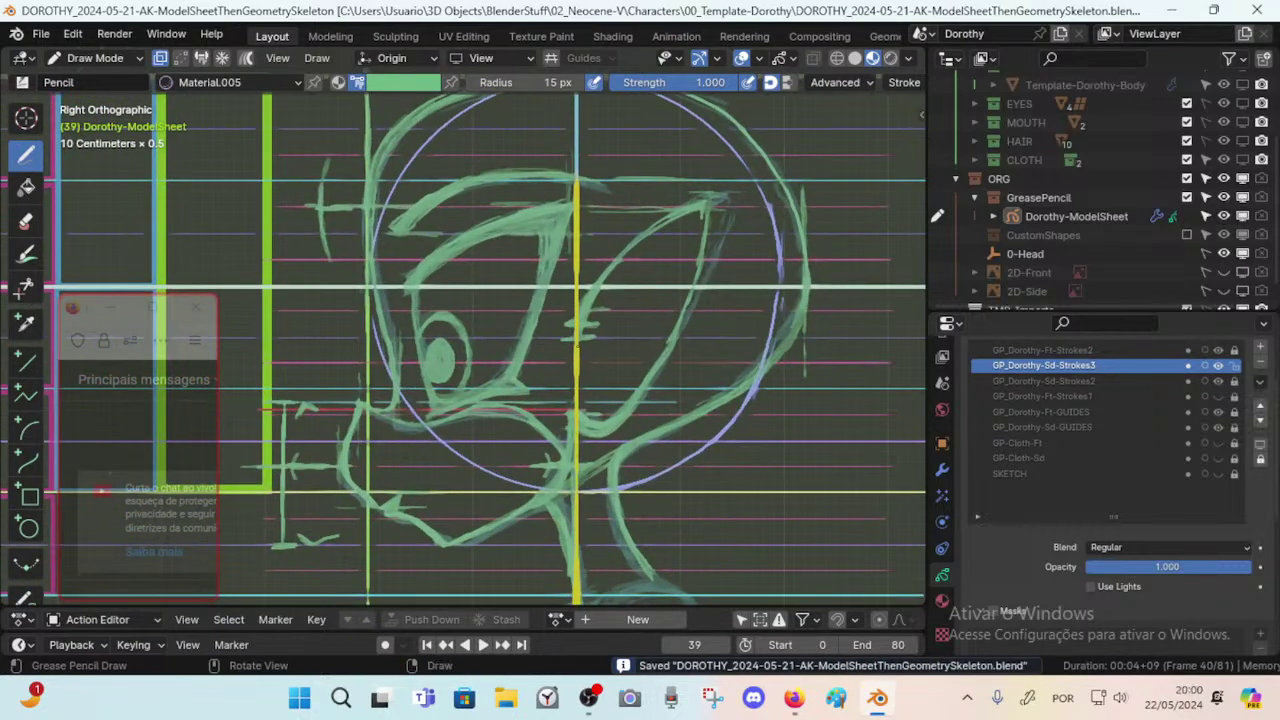
{"action": "mouse_move", "coordinate": [640, 236]}
{"action": "left_mouse_down"}
{"action": "mouse_move", "coordinate": [592, 296]}
{"action": "mouse_move", "coordinate": [597, 284]}
{"action": "left_mouse_up"}
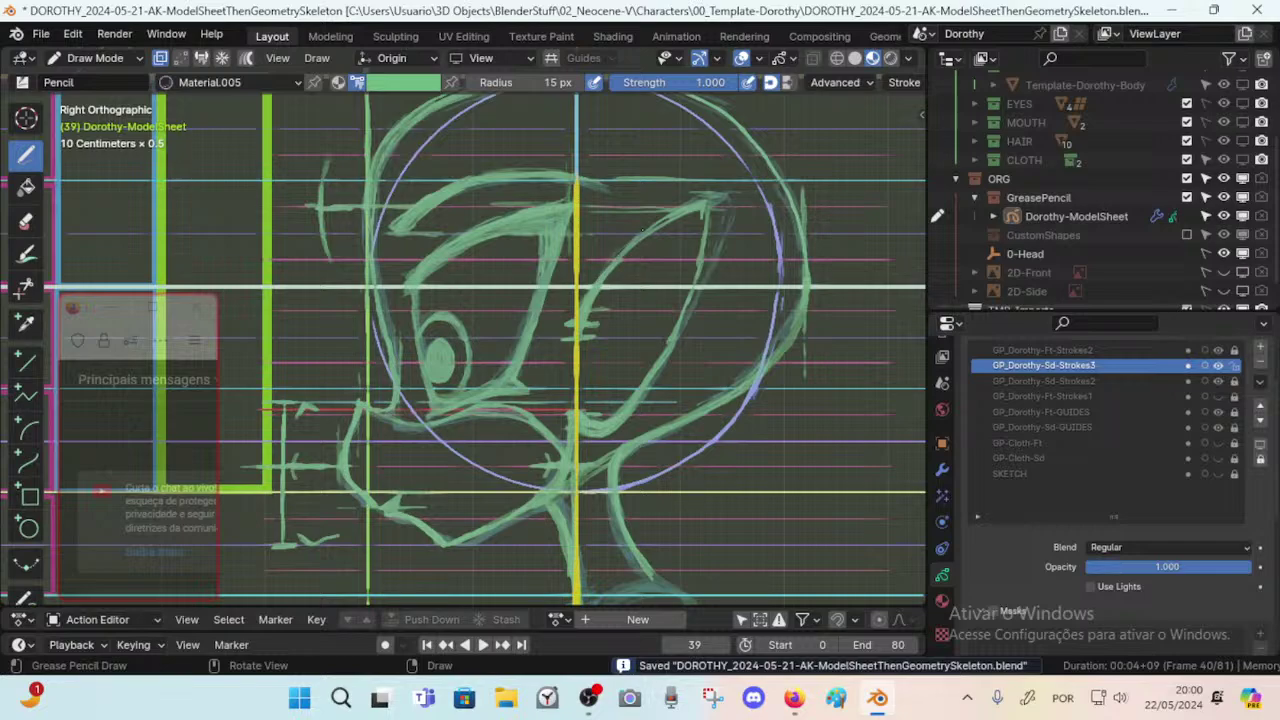
{"action": "scroll", "coordinate": [645, 222], "scroll_direction": "down", "scroll_amount": 3}
{"action": "scroll", "coordinate": [645, 222], "scroll_direction": "up", "scroll_amount": 2}
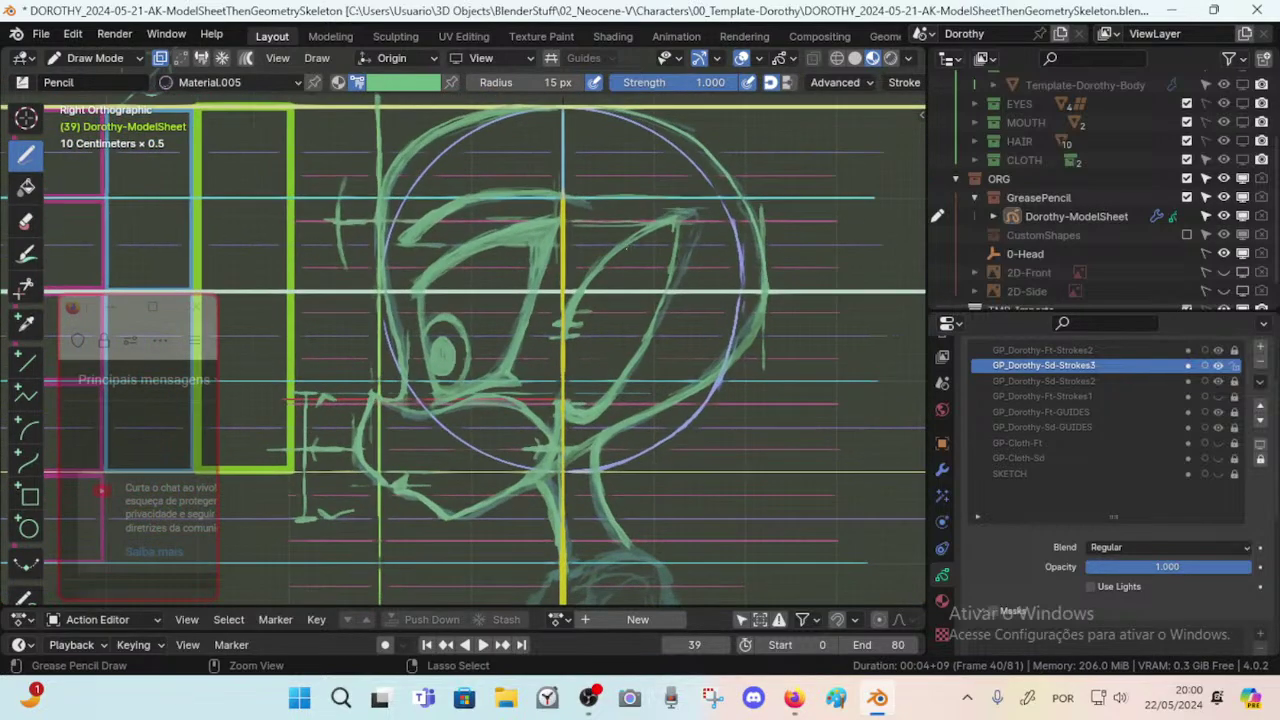
{"action": "key", "text": "ctrl+s"}
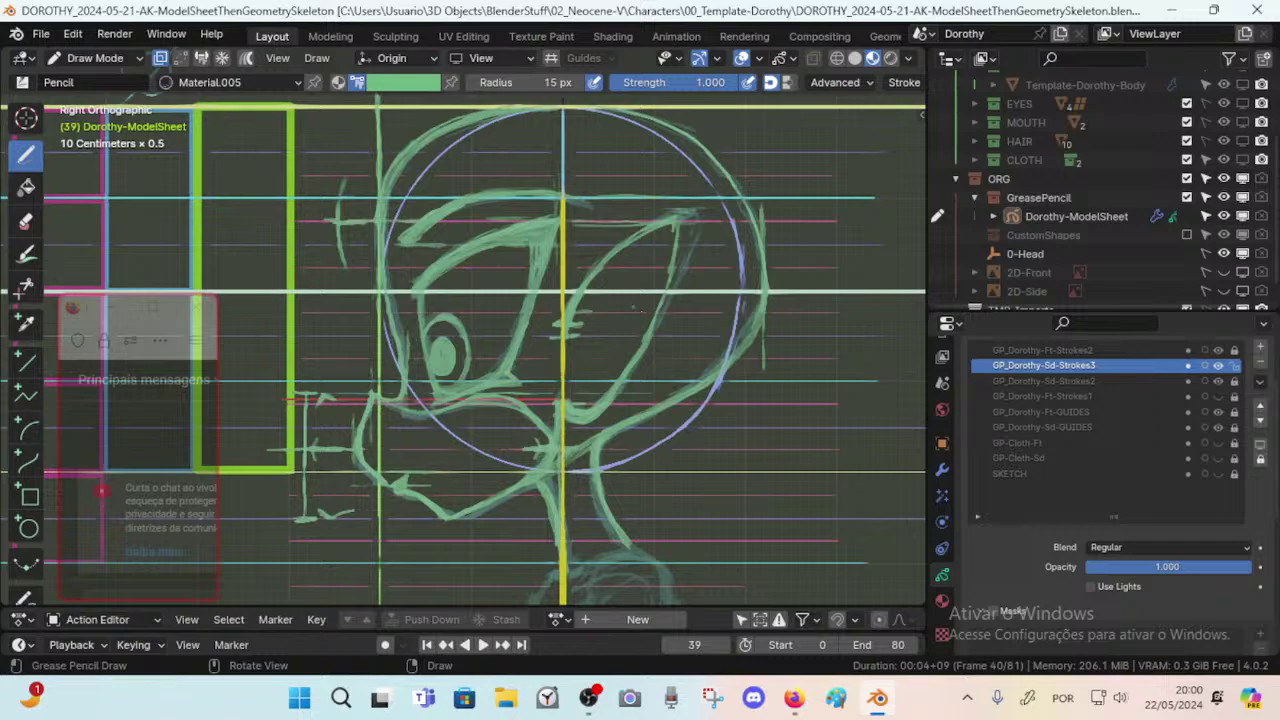
{"action": "mouse_move", "coordinate": [648, 418]}
{"action": "middle_mouse_down", "text": "ctrl"}
{"action": "mouse_move", "coordinate": [652, 394]}
{"action": "mouse_move", "coordinate": [598, 319]}
{"action": "middle_mouse_up", "text": "ctrl"}
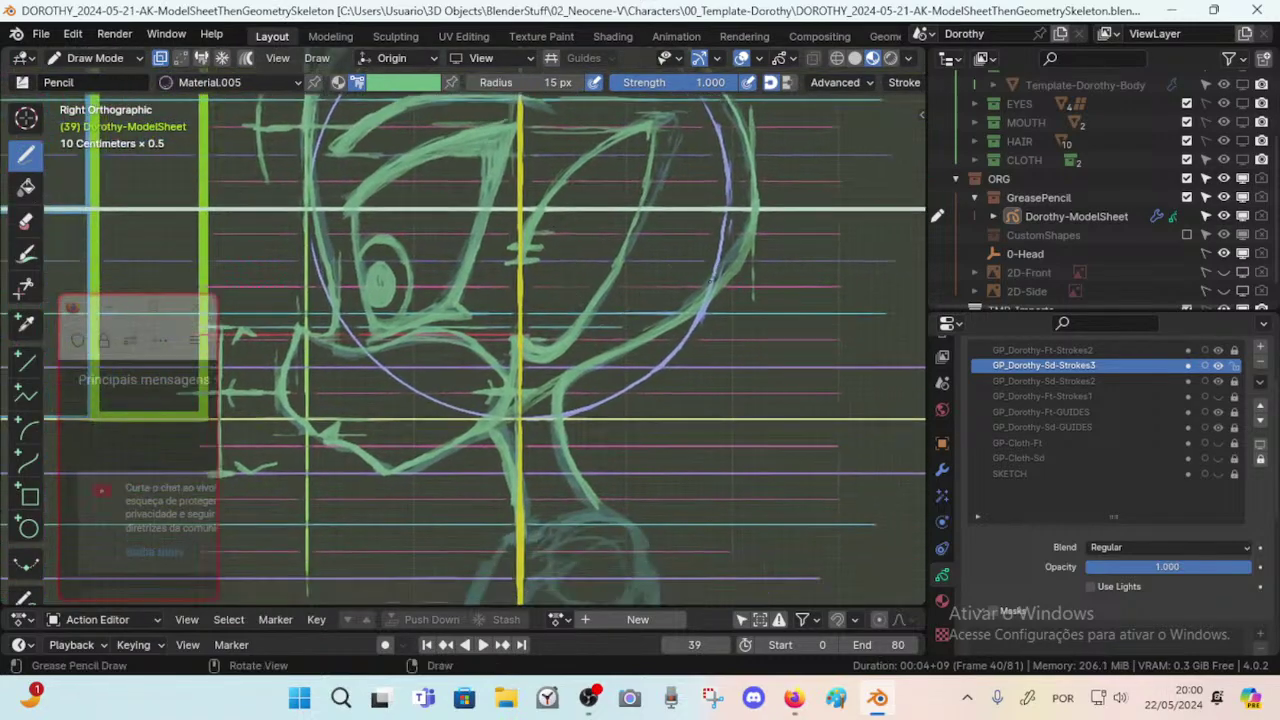
Erase the stray stroke edges between the ear lobe and the back of the jaw with the Eraser Hard brush.
{"action": "key", "text": "shift+space"}
{"action": "key", "text": "e"}
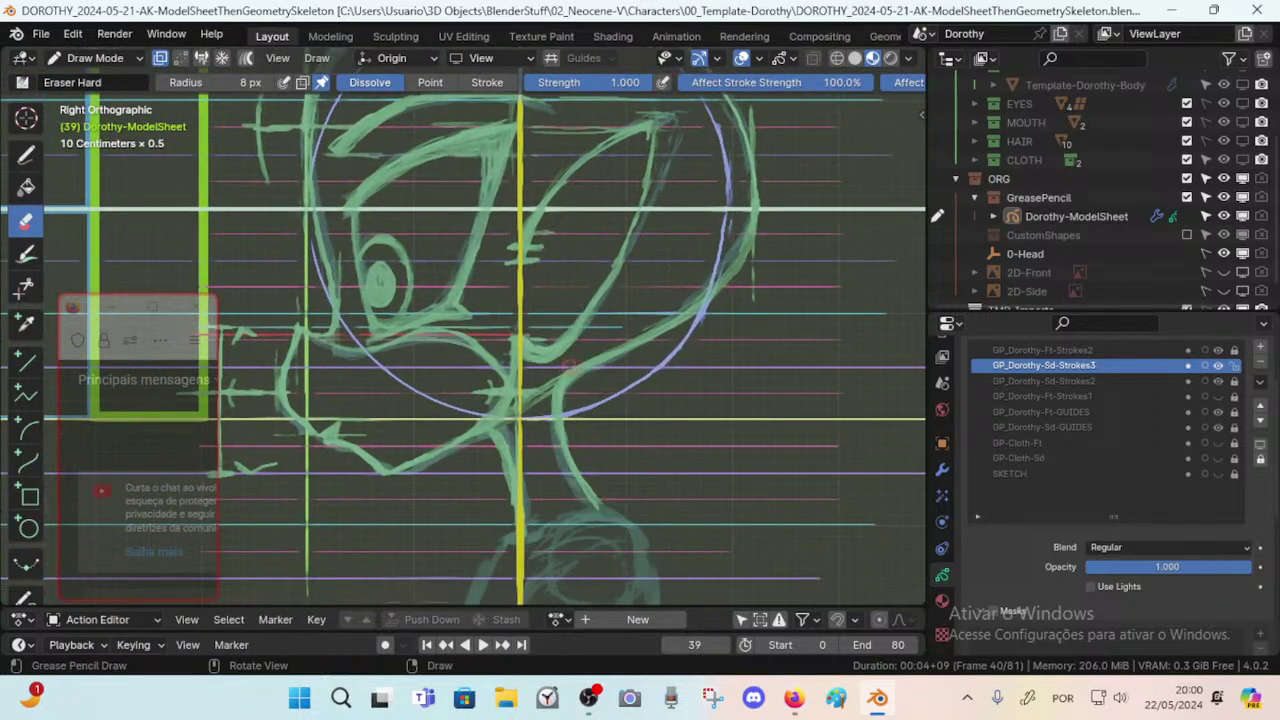
{"action": "mouse_move", "coordinate": [567, 366]}
{"action": "left_mouse_down"}
{"action": "mouse_move", "coordinate": [620, 336]}
{"action": "mouse_move", "coordinate": [551, 376]}
{"action": "left_mouse_up"}
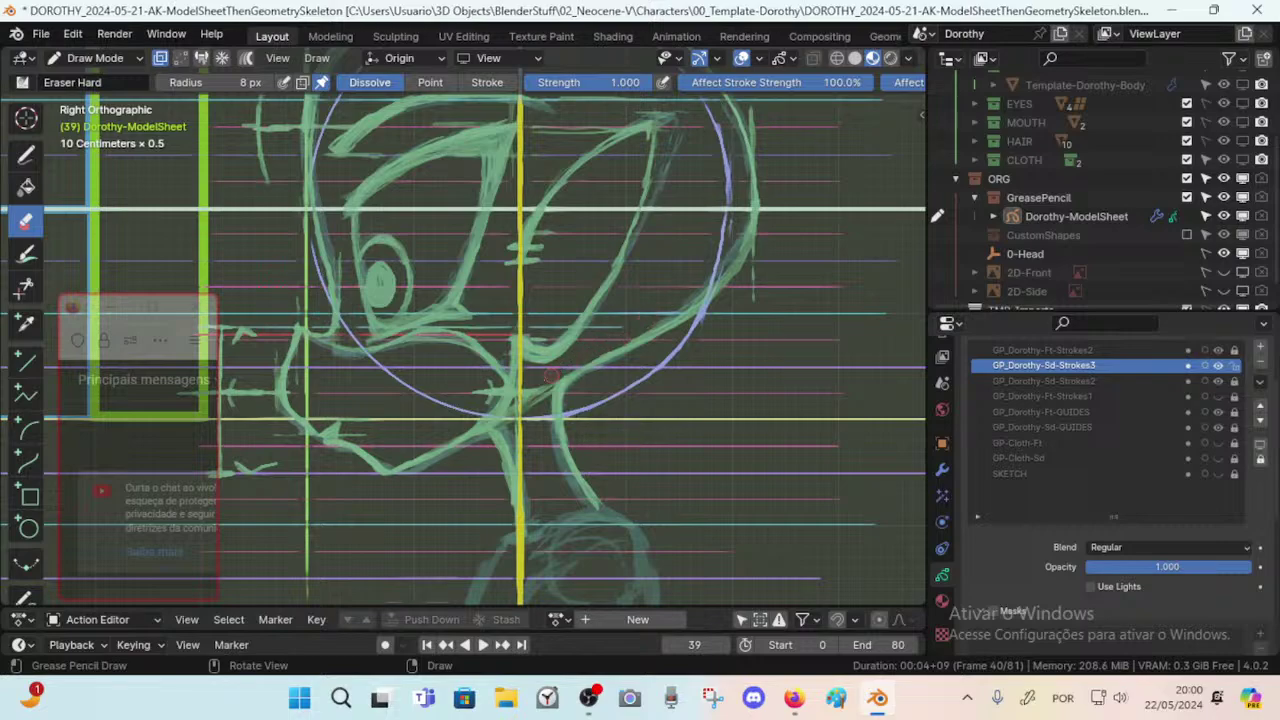
Reinforce the line at the back of the neck down to the shoulder with the Pencil, and save the file.
{"action": "key", "text": "shift+space"}
{"action": "key", "text": "d"}
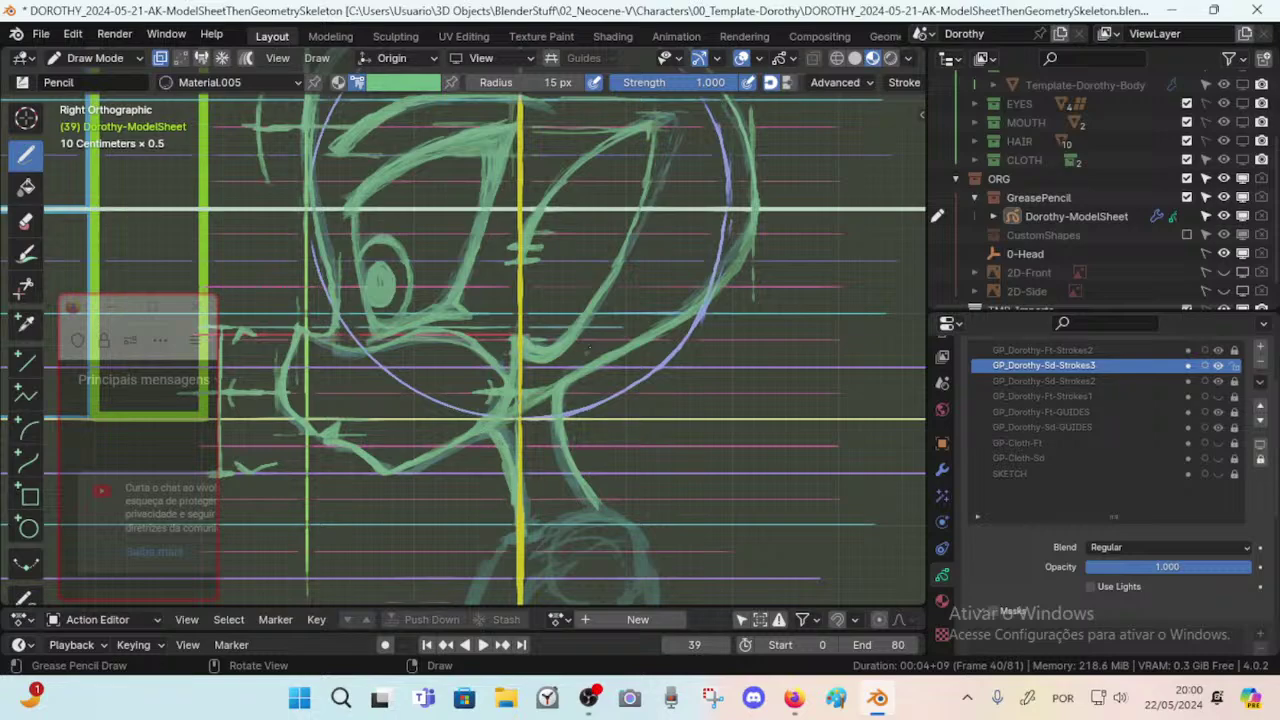
{"action": "mouse_move", "coordinate": [590, 348]}
{"action": "middle_mouse_down", "text": "ctrl"}
{"action": "mouse_move", "coordinate": [610, 468]}
{"action": "mouse_move", "coordinate": [755, 212]}
{"action": "mouse_move", "coordinate": [604, 325]}
{"action": "middle_mouse_up", "text": "ctrl"}
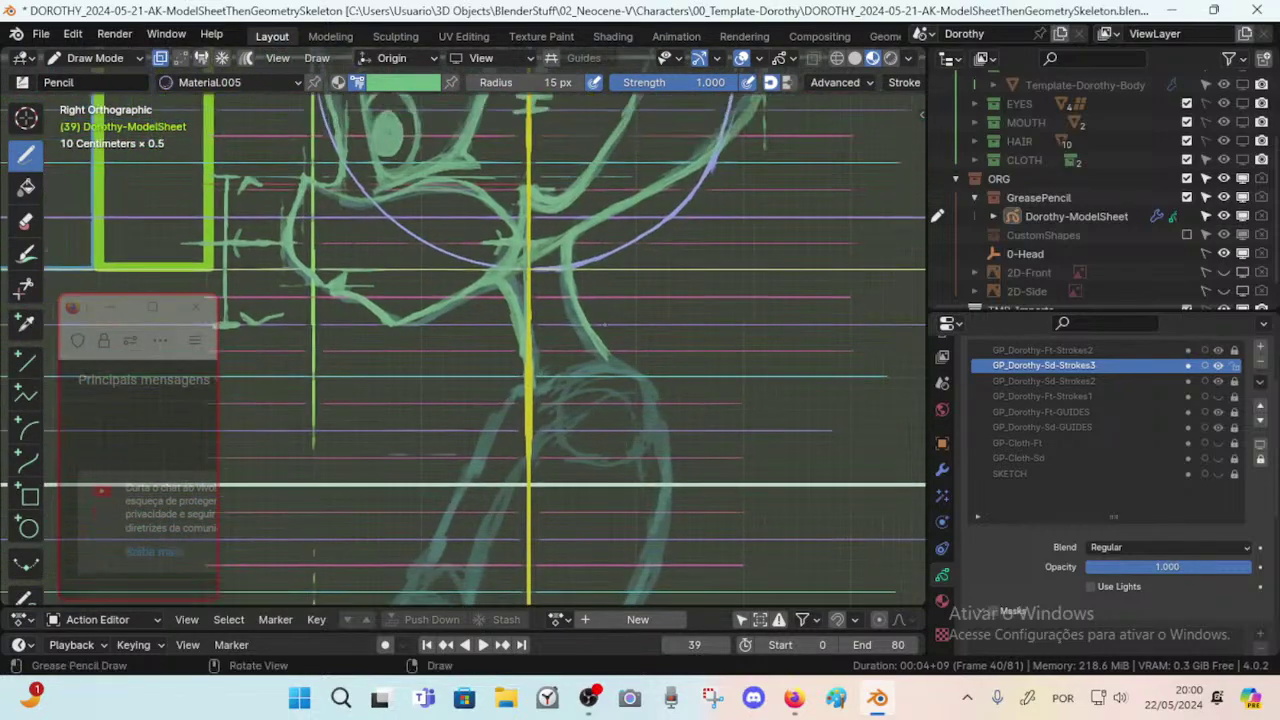
{"action": "mouse_move", "coordinate": [567, 284]}
{"action": "left_mouse_down"}
{"action": "mouse_move", "coordinate": [585, 337]}
{"action": "mouse_move", "coordinate": [612, 361]}
{"action": "left_mouse_up"}
{"action": "middle_click_drag", "start_coordinate": [625, 366], "coordinate": [650, 270], "text": "ctrl"}
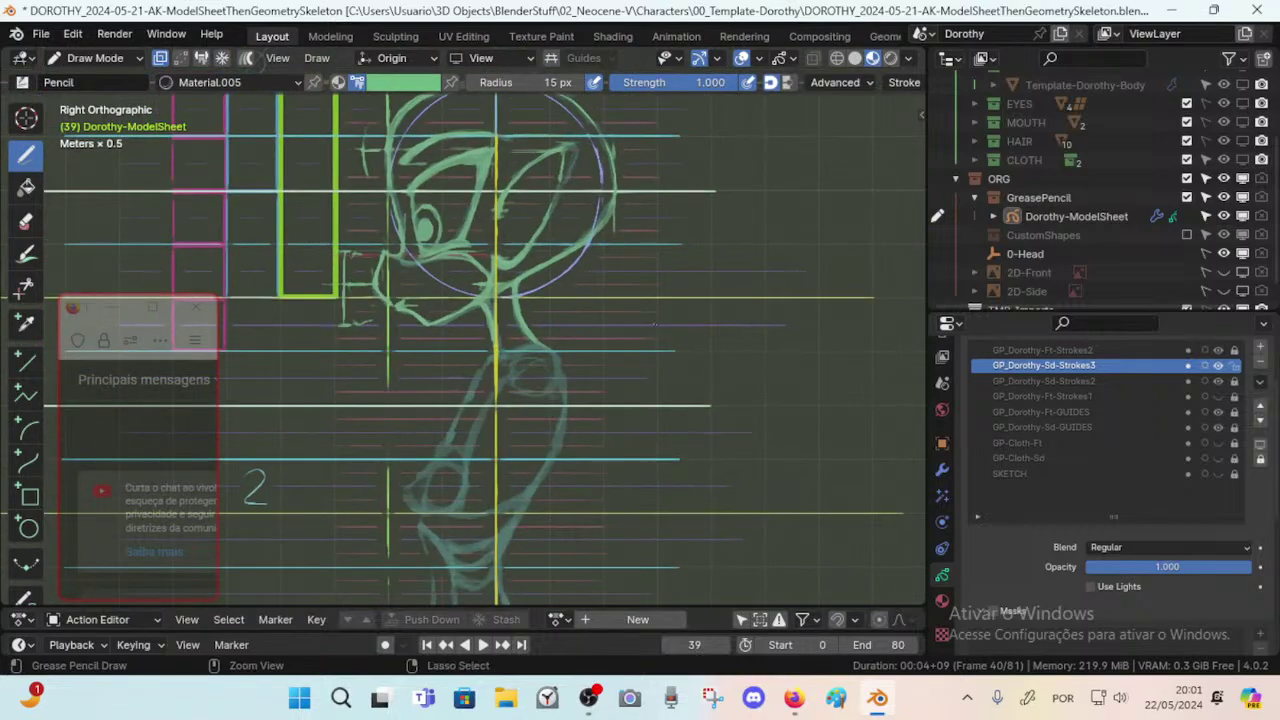
{"action": "key", "text": "ctrl+s"}
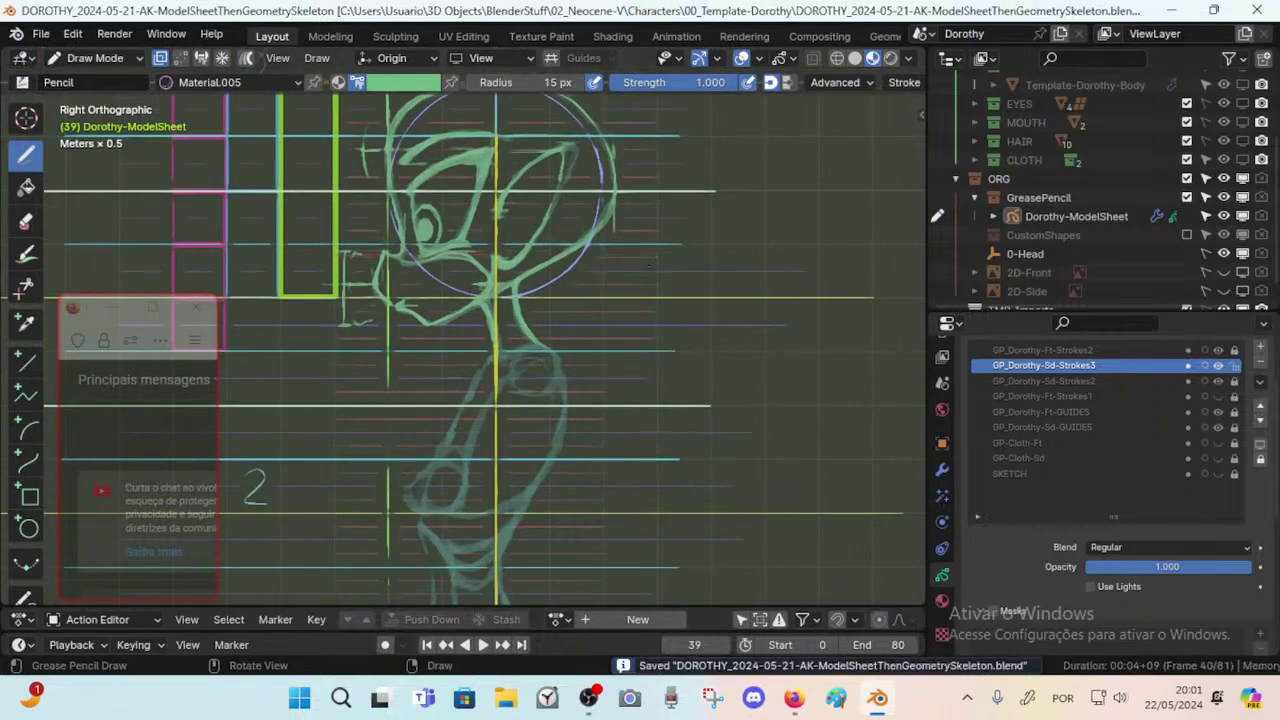
Rename the GP_Dorothy-Sd-Strokes3 layer to GP_Dorothy-Sd-Strokes2H and save the file.
{"action": "scroll", "coordinate": [1183, 355], "scroll_direction": "up", "scroll_amount": 3}
{"action": "double_click", "coordinate": [1127, 447]}
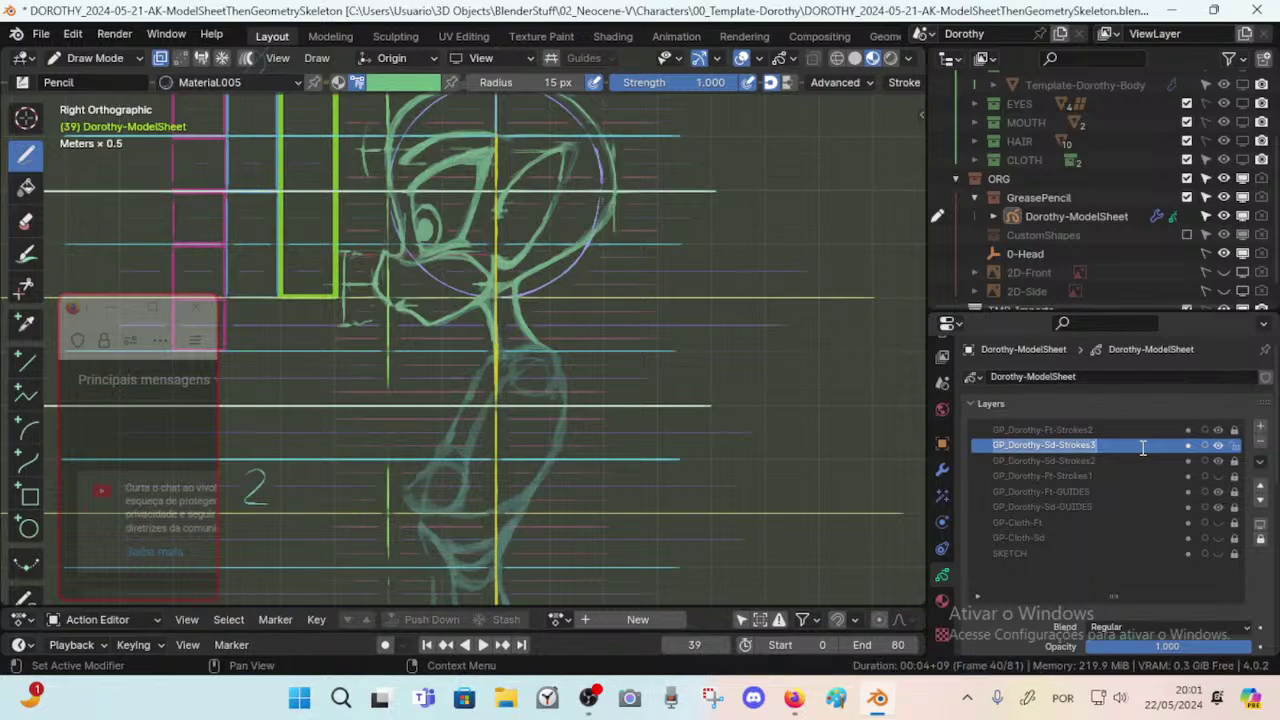
{"action": "key", "text": "Return"}
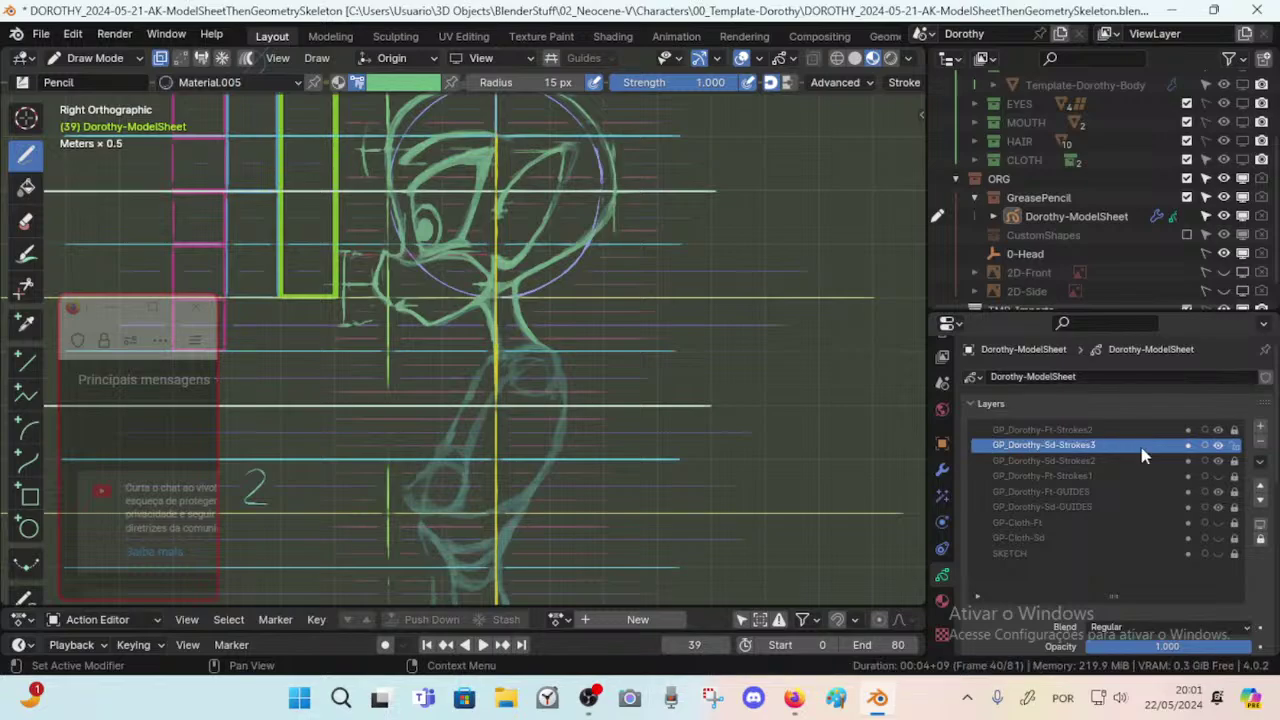
{"action": "double_click", "coordinate": [1109, 448]}
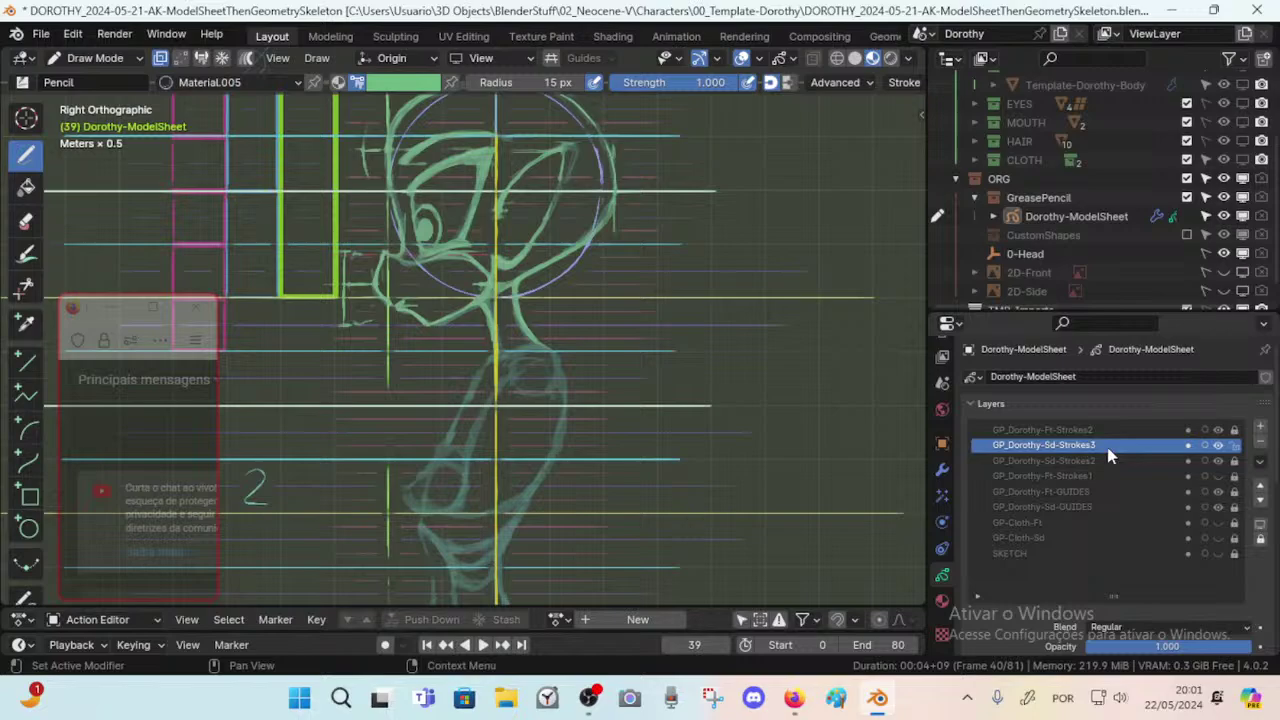
{"action": "left_click", "coordinate": [1188, 445]}
{"action": "key", "text": "BackSpace"}
{"action": "type", "text": "2H"}
{"action": "key", "text": "Return"}
{"action": "key", "text": "ctrl+s"}
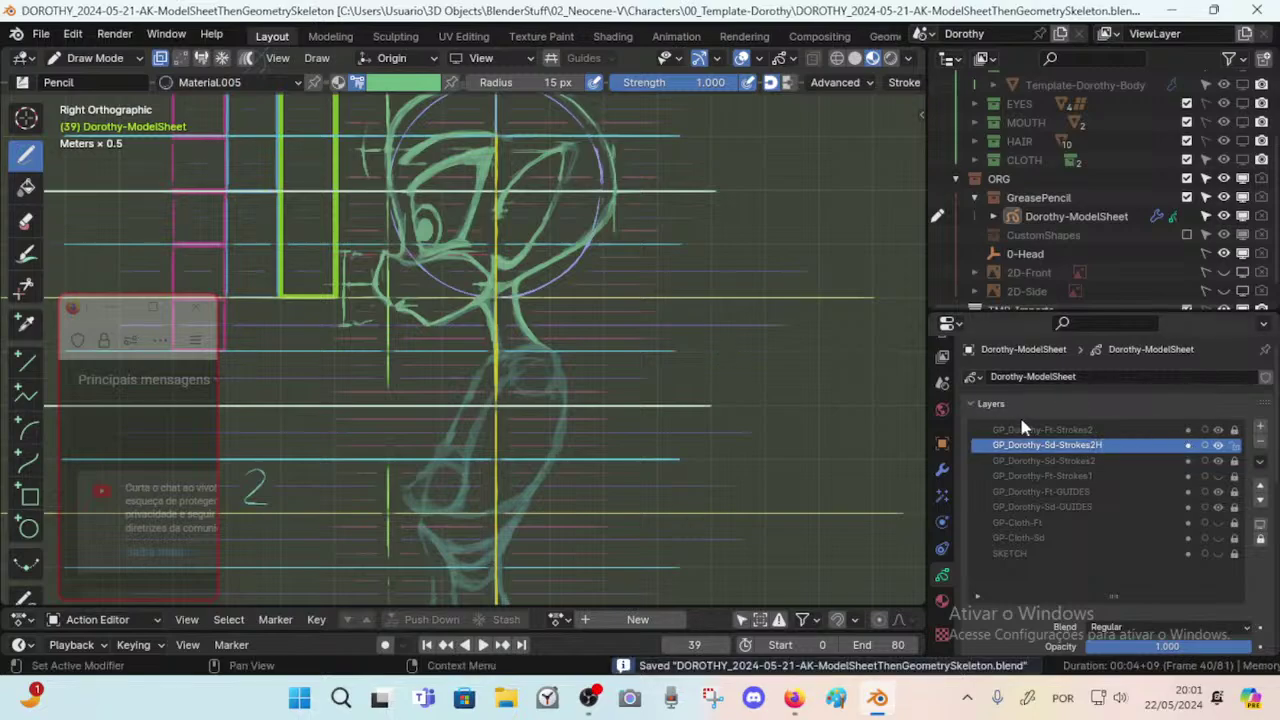
Hide and show the GP_Dorothy-Sd-Strokes2H layer repeatedly to compare the traced head with the faded sketch beneath it.
{"action": "left_click", "coordinate": [1028, 430]}
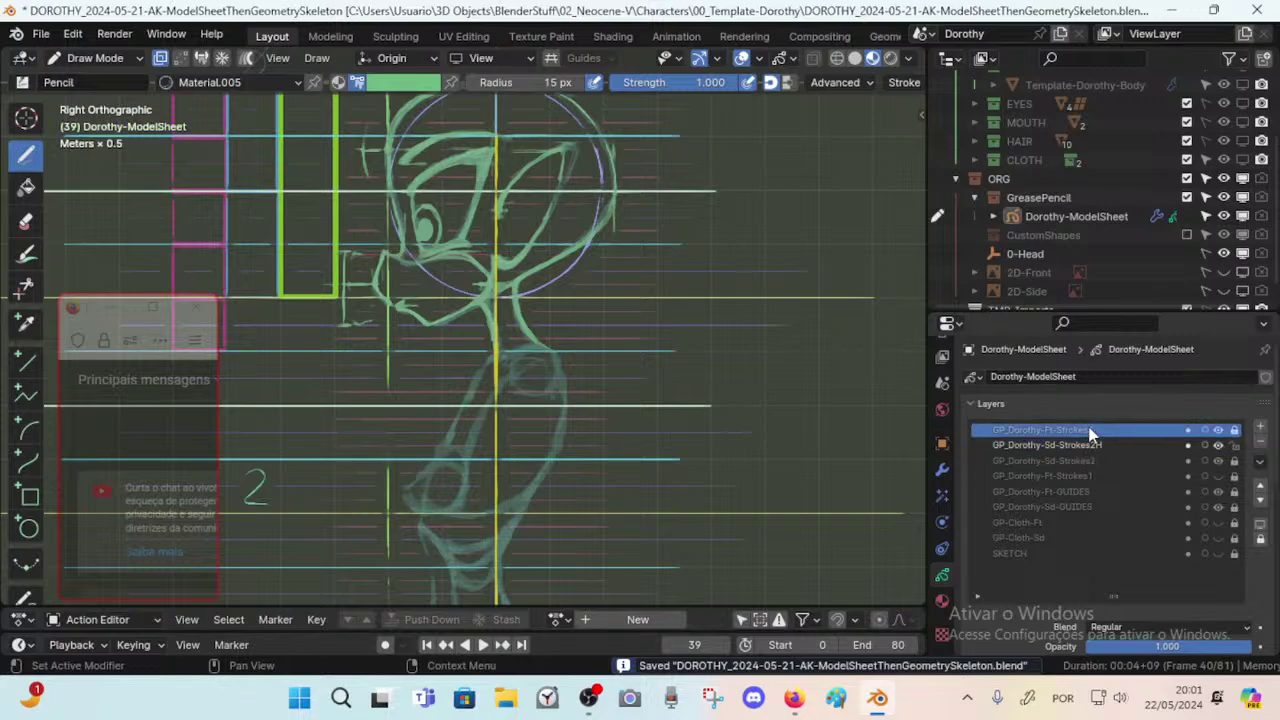
{"action": "left_click", "coordinate": [1221, 446]}
{"action": "left_click", "coordinate": [1221, 446]}
{"action": "left_click", "coordinate": [1221, 446]}
{"action": "left_click", "coordinate": [1221, 446]}
{"action": "left_click", "coordinate": [1221, 446]}
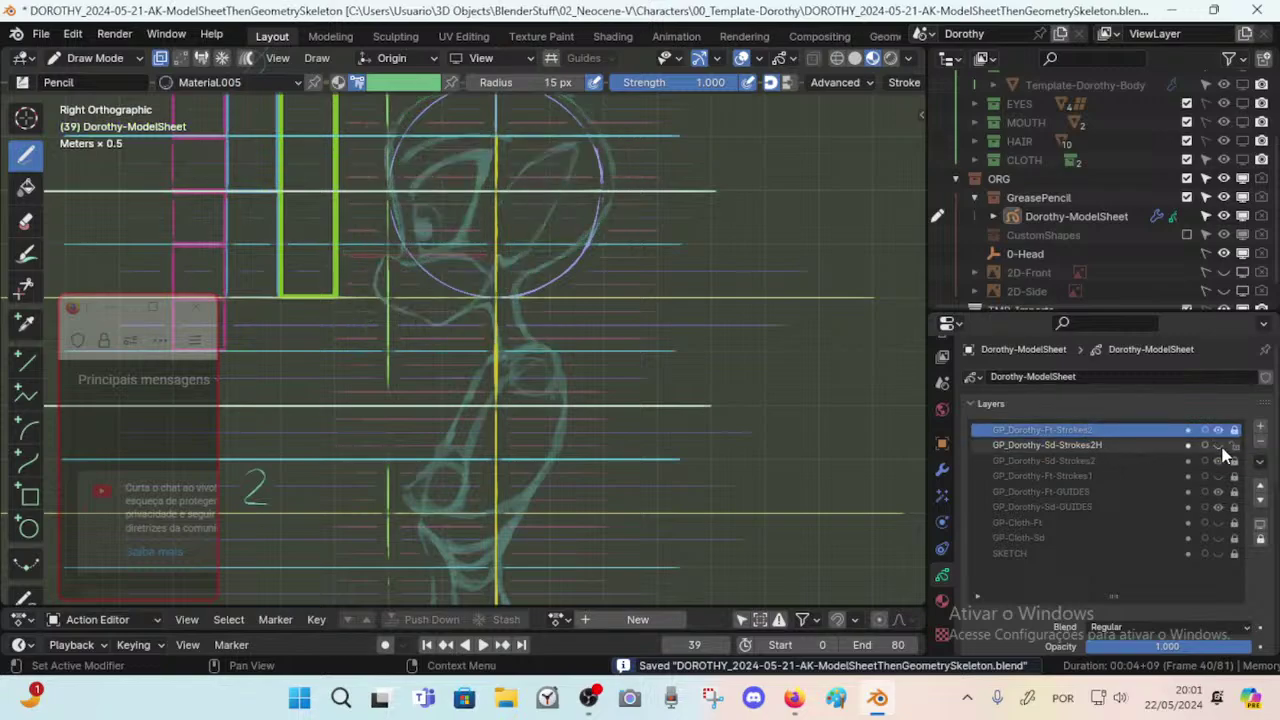
{"action": "left_click", "coordinate": [1221, 447]}
{"action": "mouse_move", "coordinate": [546, 258]}
{"action": "middle_mouse_down", "text": "shift"}
{"action": "mouse_move", "coordinate": [645, 361]}
{"action": "mouse_move", "coordinate": [563, 341]}
{"action": "middle_mouse_up", "text": "shift"}
{"action": "scroll", "coordinate": [647, 363], "scroll_direction": "up", "scroll_amount": 2}
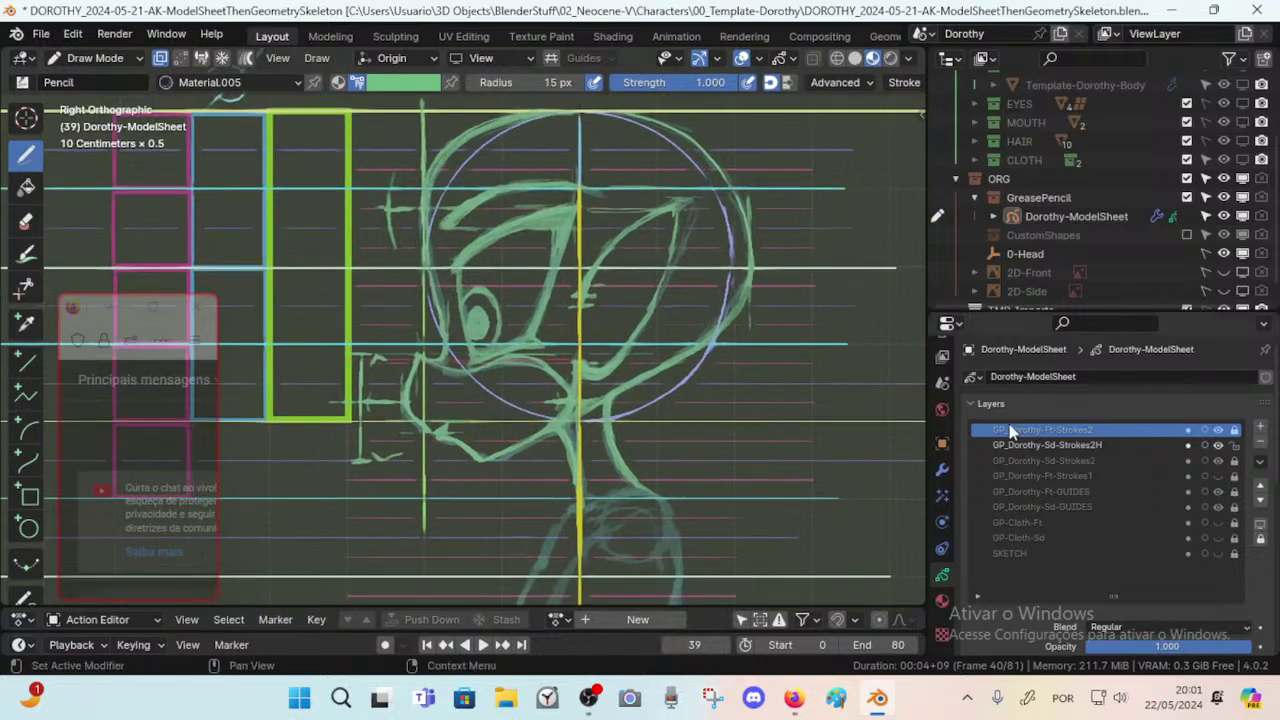
{"action": "left_click", "coordinate": [1218, 446]}
{"action": "left_click", "coordinate": [1218, 446]}
{"action": "left_click", "coordinate": [1218, 446]}
{"action": "left_click", "coordinate": [1218, 446]}
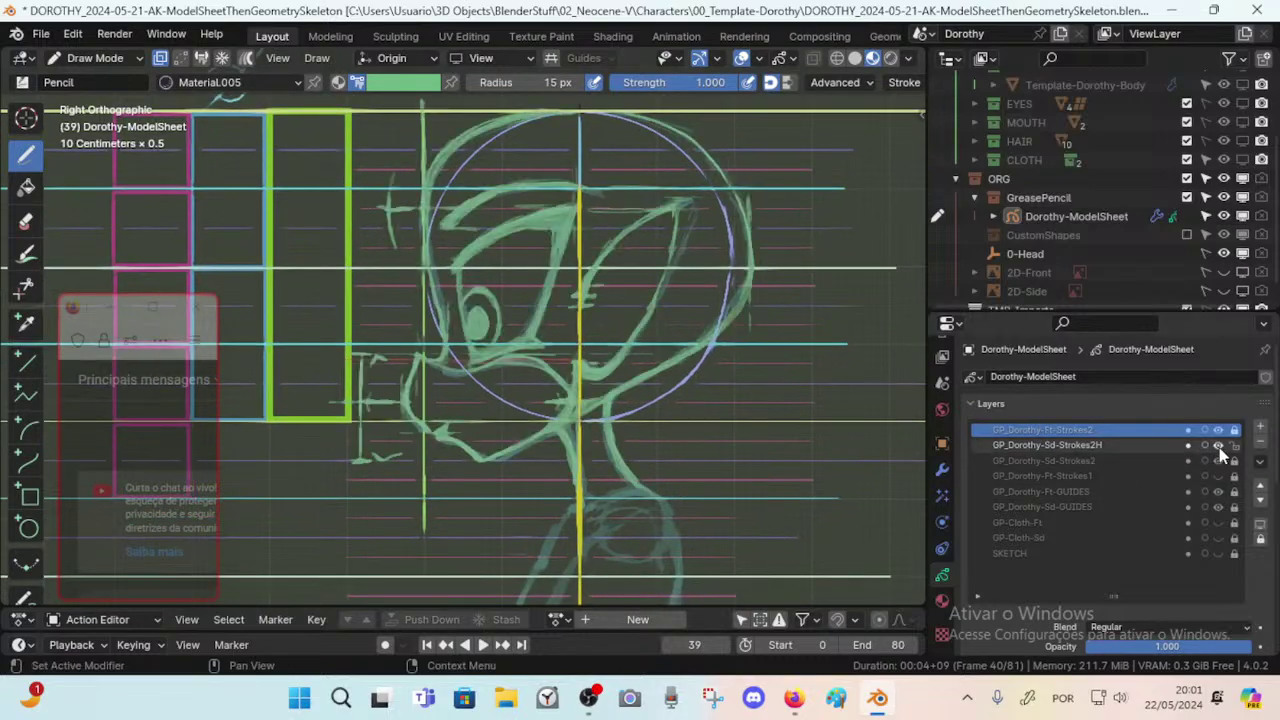
{"action": "left_click", "coordinate": [1218, 446]}
{"action": "left_click", "coordinate": [1218, 446]}
{"action": "left_click", "coordinate": [1218, 446]}
{"action": "left_click", "coordinate": [1218, 446]}
{"action": "left_click", "coordinate": [1218, 446]}
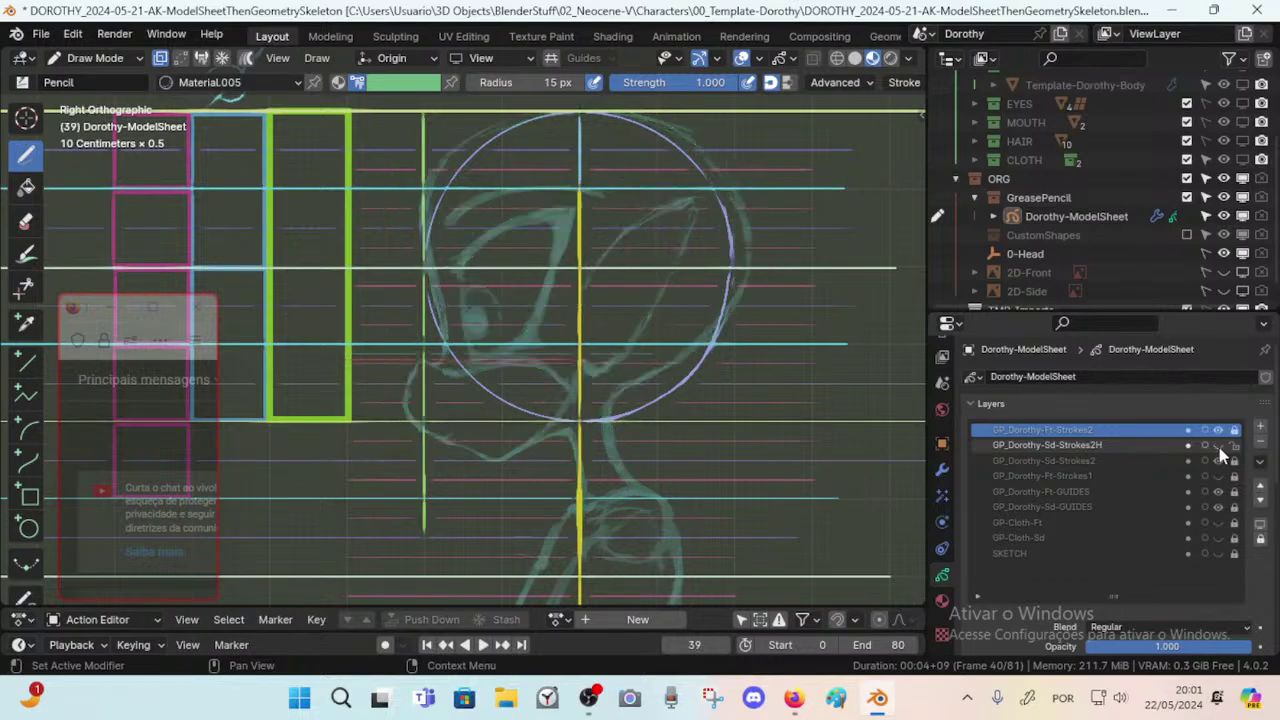
{"action": "left_click", "coordinate": [1218, 446]}
{"action": "left_click", "coordinate": [1218, 446]}
{"action": "left_click", "coordinate": [1218, 446]}
{"action": "left_click", "coordinate": [1218, 446]}
{"action": "left_click", "coordinate": [1218, 446]}
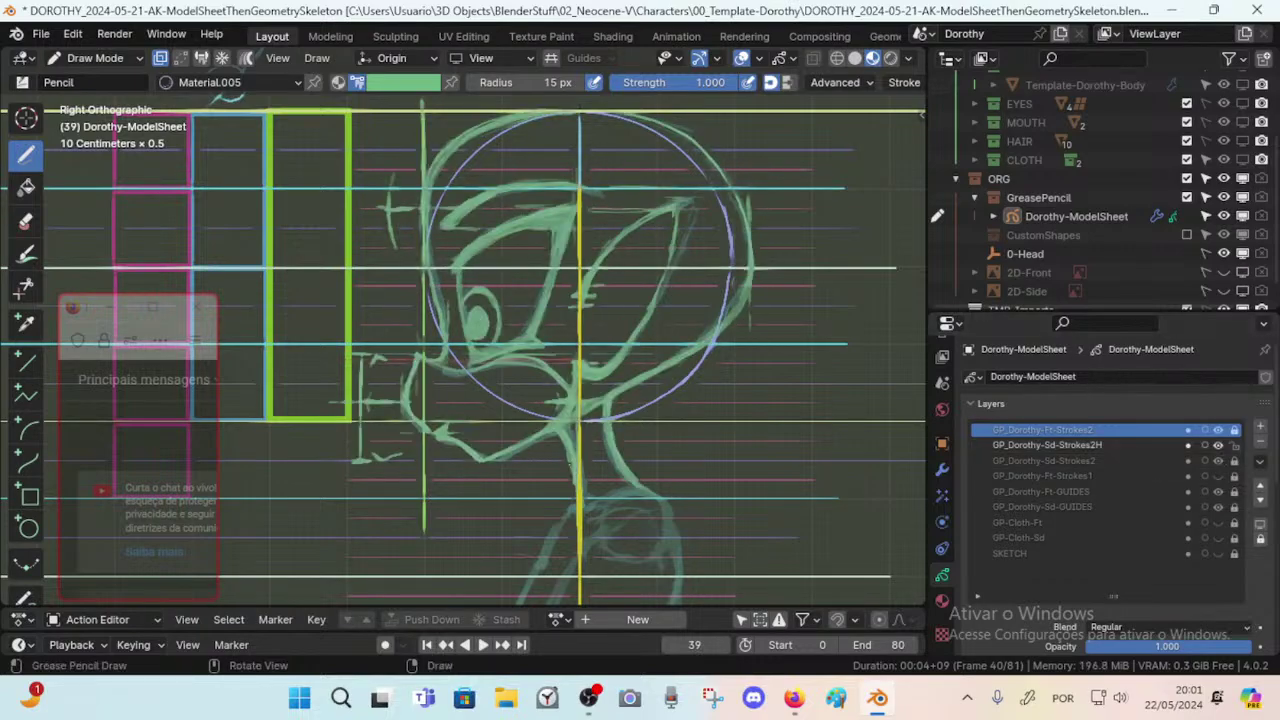
{"action": "left_click", "coordinate": [1218, 446]}
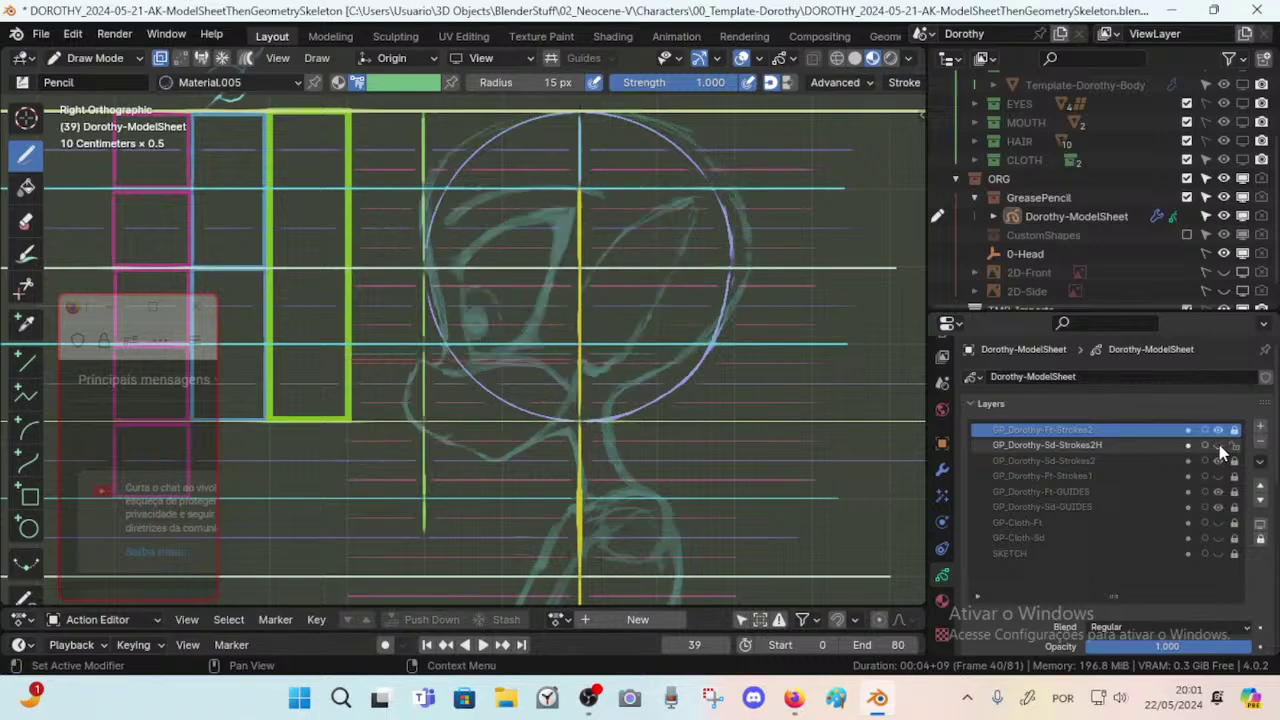
{"action": "left_click", "coordinate": [1218, 446]}
{"action": "left_click", "coordinate": [1218, 446]}
{"action": "left_click", "coordinate": [1218, 446]}
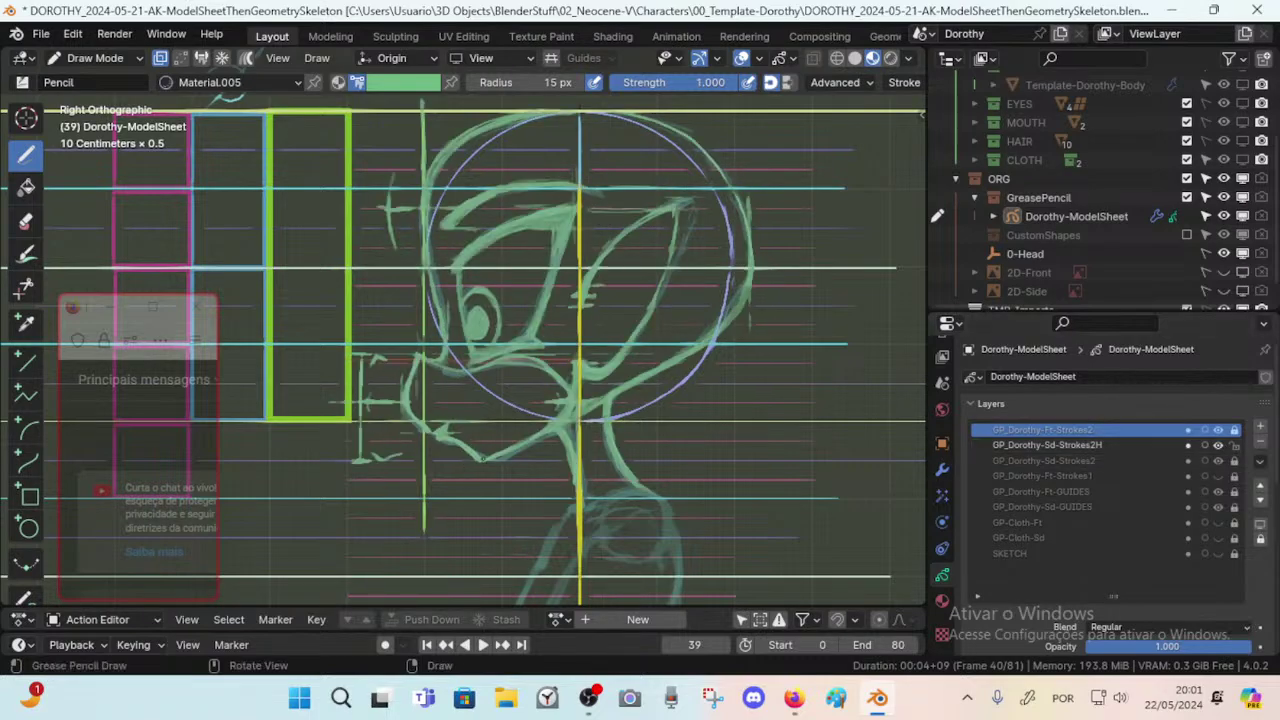
{"action": "left_click", "coordinate": [1218, 446]}
{"action": "left_click", "coordinate": [1218, 446]}
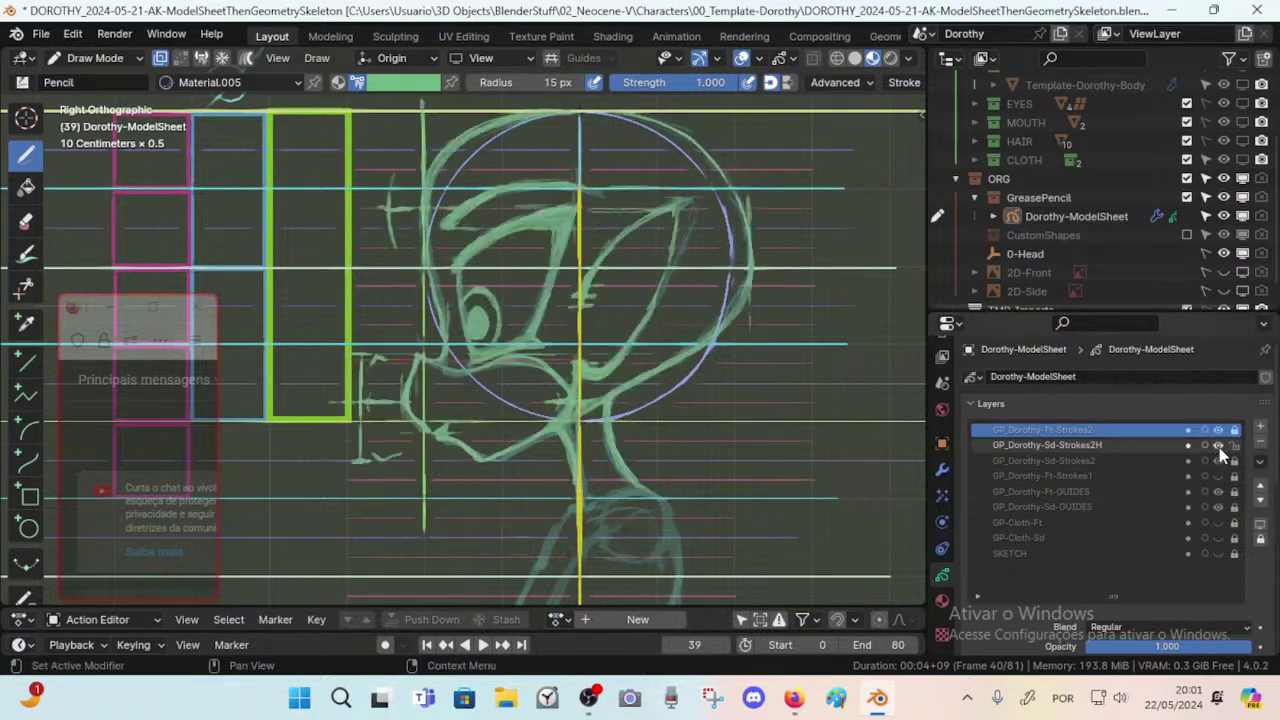
{"action": "left_click", "coordinate": [1218, 446]}
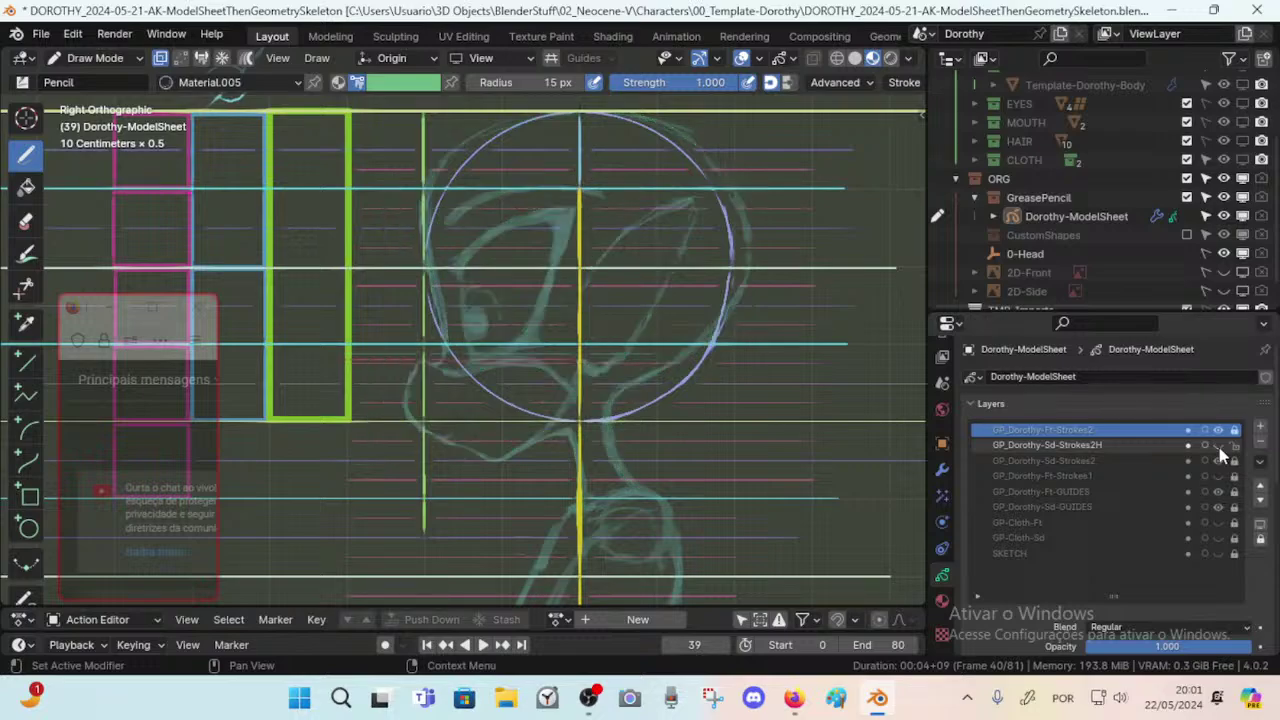
{"action": "left_click", "coordinate": [1218, 446]}
{"action": "left_click", "coordinate": [1218, 446]}
{"action": "left_click", "coordinate": [1218, 446]}
{"action": "left_click", "coordinate": [1218, 446]}
{"action": "left_click", "coordinate": [1218, 446]}
{"action": "left_click", "coordinate": [1218, 446]}
{"action": "left_click", "coordinate": [1218, 446]}
{"action": "left_click", "coordinate": [1218, 446]}
{"action": "left_click", "coordinate": [1218, 446]}
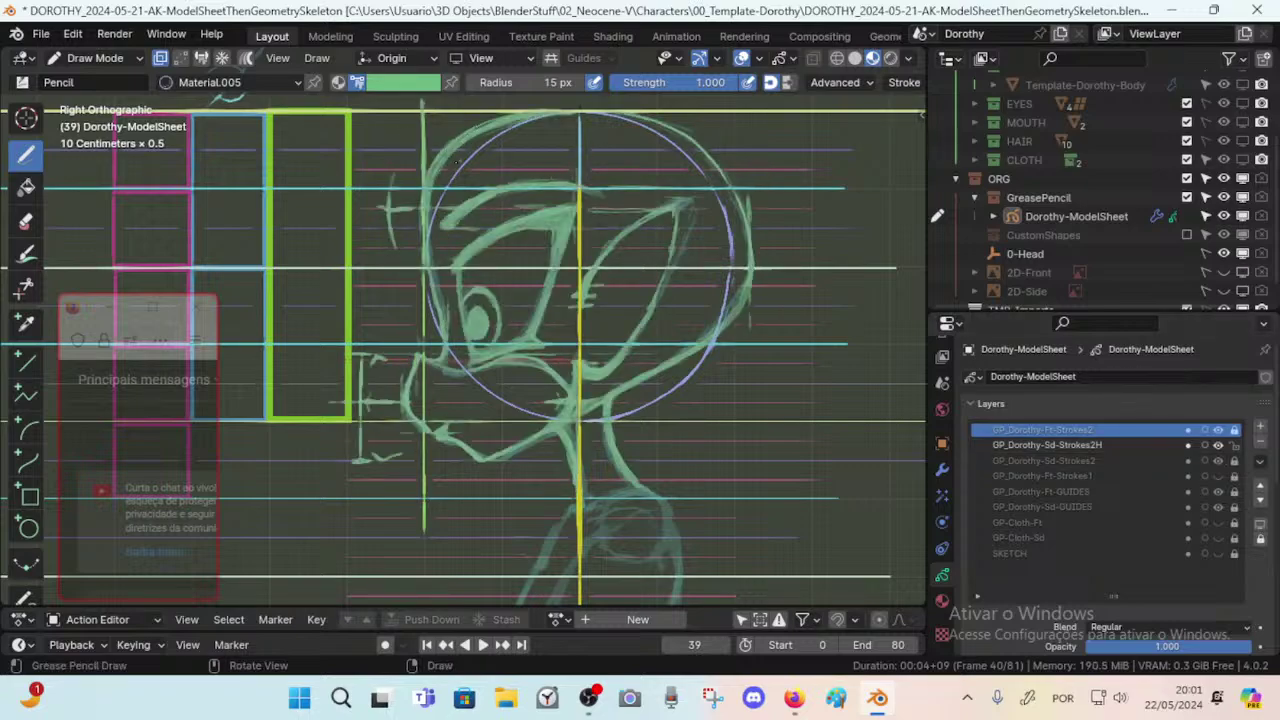
{"action": "left_click", "coordinate": [1218, 446]}
{"action": "left_click", "coordinate": [1218, 446]}
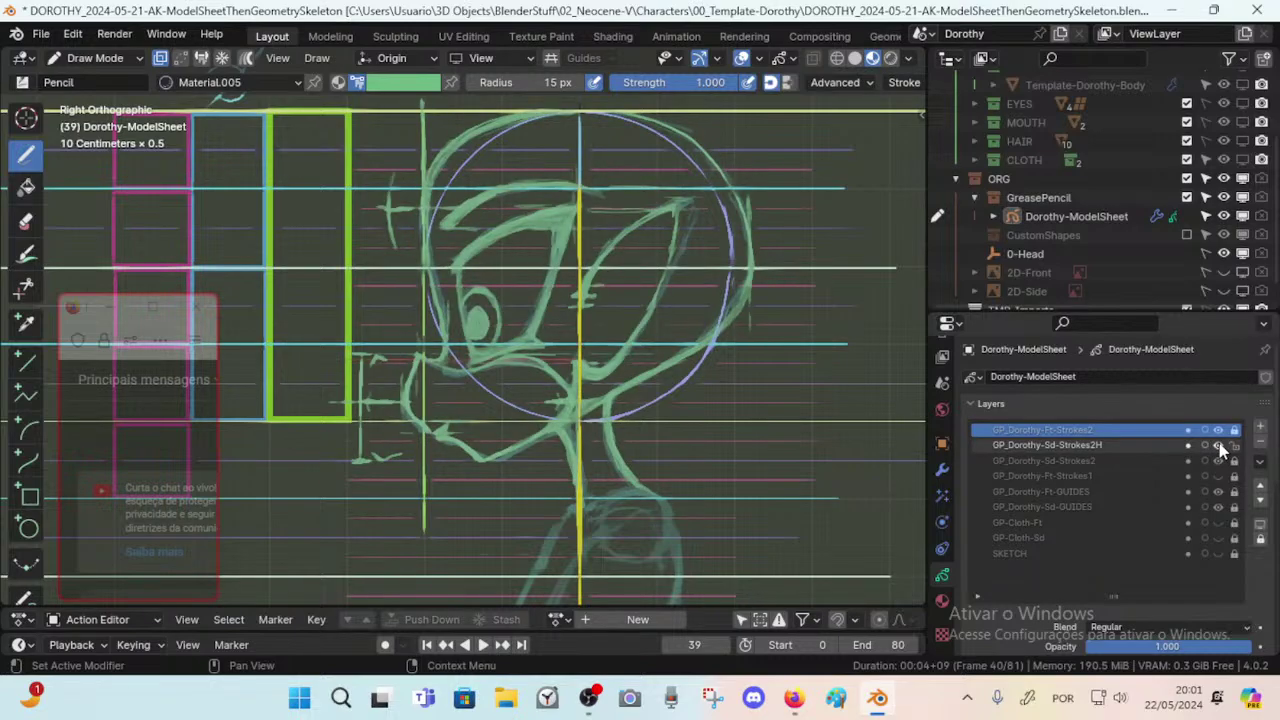
{"action": "left_click", "coordinate": [1218, 446]}
{"action": "left_click", "coordinate": [1218, 446]}
{"action": "left_click", "coordinate": [1218, 446]}
{"action": "left_click", "coordinate": [1218, 446]}
{"action": "left_click", "coordinate": [1218, 446]}
{"action": "left_click", "coordinate": [1218, 446]}
{"action": "left_click", "coordinate": [1218, 446]}
{"action": "left_click", "coordinate": [1218, 446]}
{"action": "left_click", "coordinate": [1218, 446]}
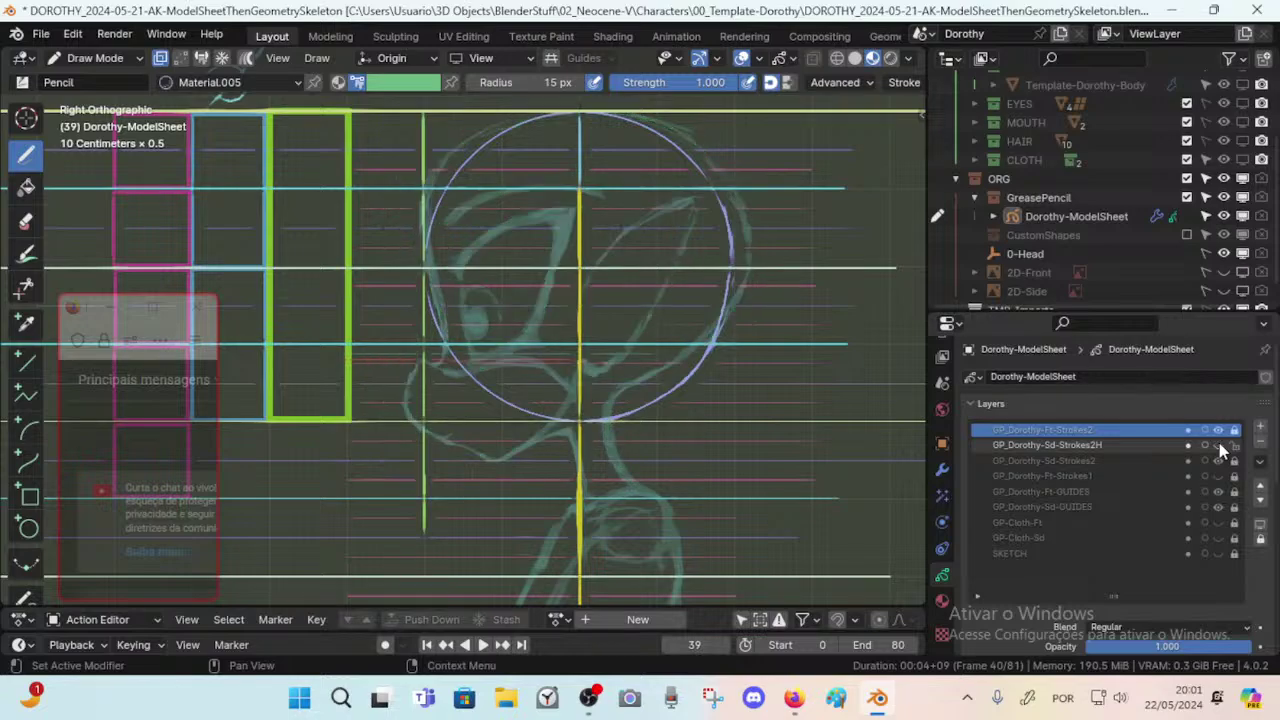
{"action": "left_click", "coordinate": [1218, 446]}
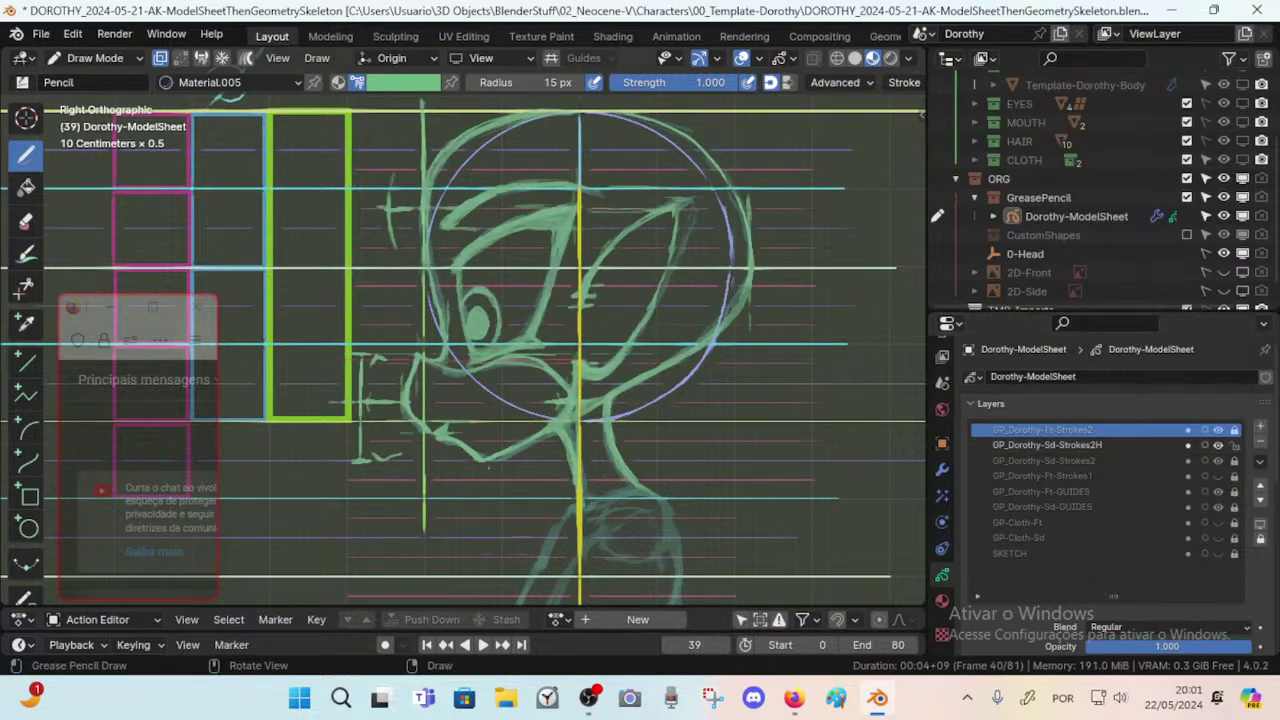
{"action": "left_click", "coordinate": [1218, 446]}
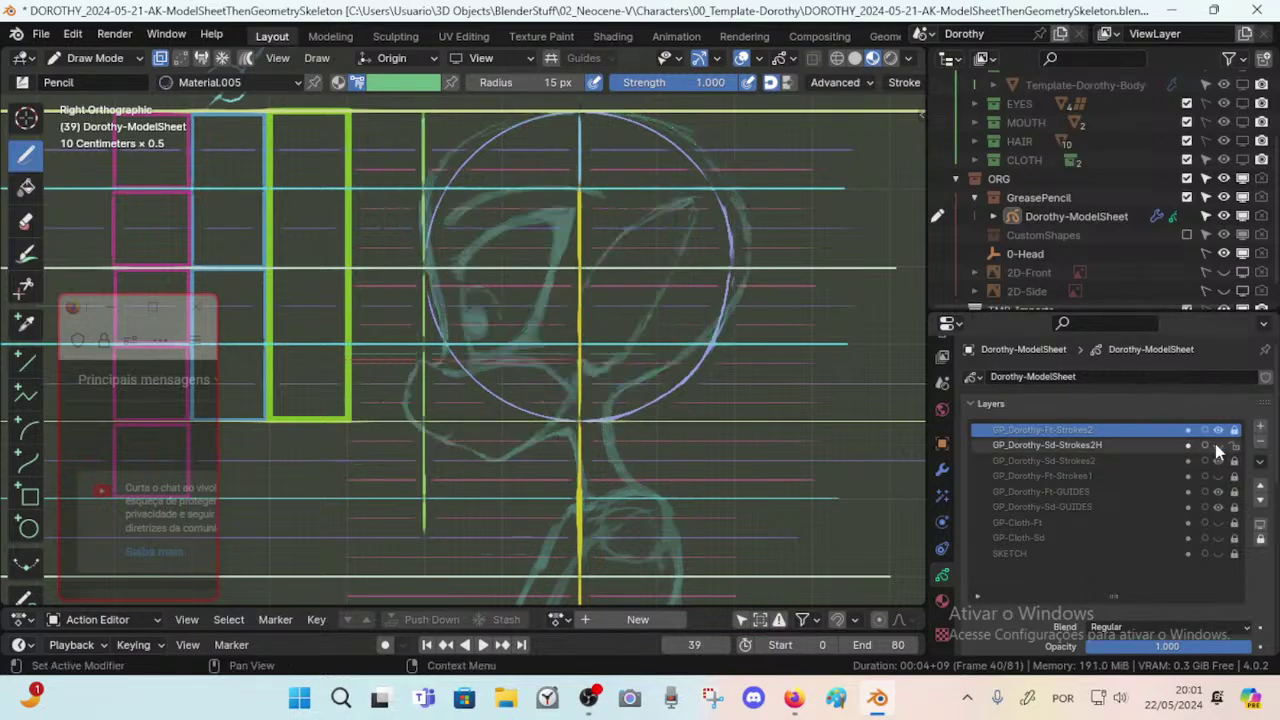
{"action": "left_click", "coordinate": [1218, 446]}
{"action": "left_click", "coordinate": [1218, 446]}
{"action": "left_click", "coordinate": [1218, 446]}
{"action": "left_click", "coordinate": [1218, 446]}
{"action": "left_click", "coordinate": [1218, 446]}
{"action": "left_click", "coordinate": [1218, 446]}
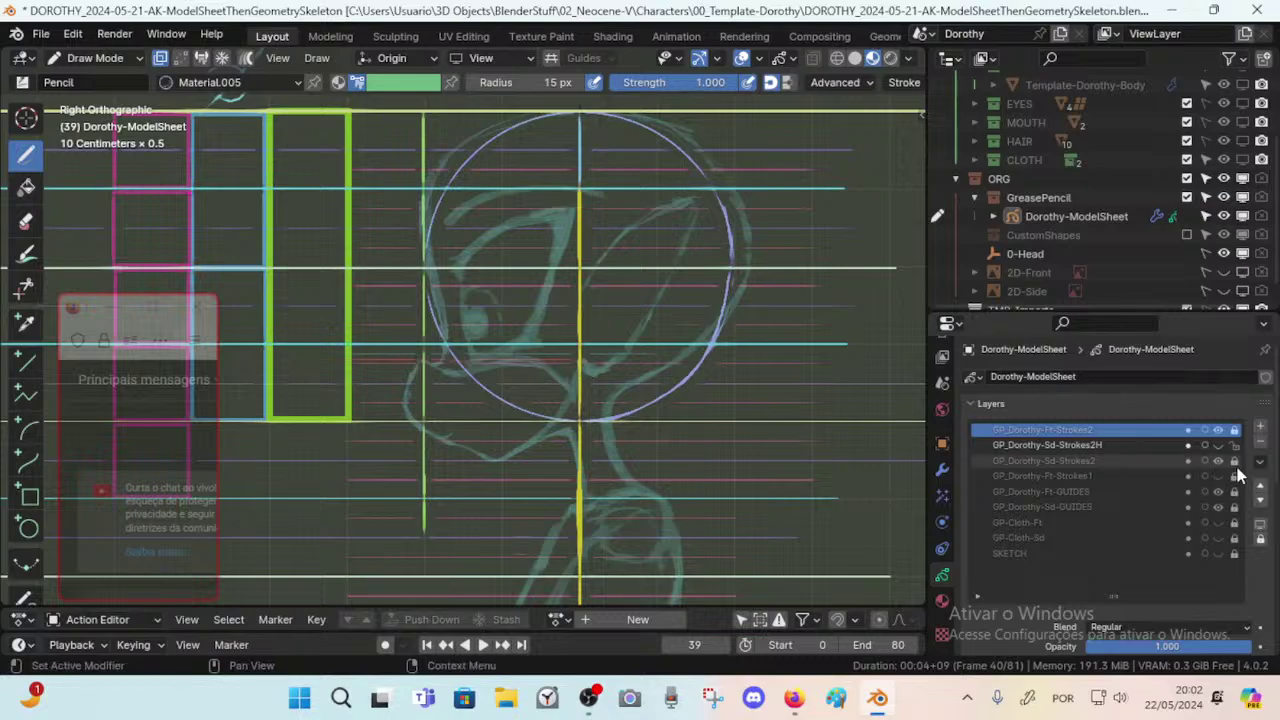
{"action": "left_click", "coordinate": [1218, 446]}
{"action": "left_click", "coordinate": [1218, 446]}
{"action": "left_click", "coordinate": [1218, 446]}
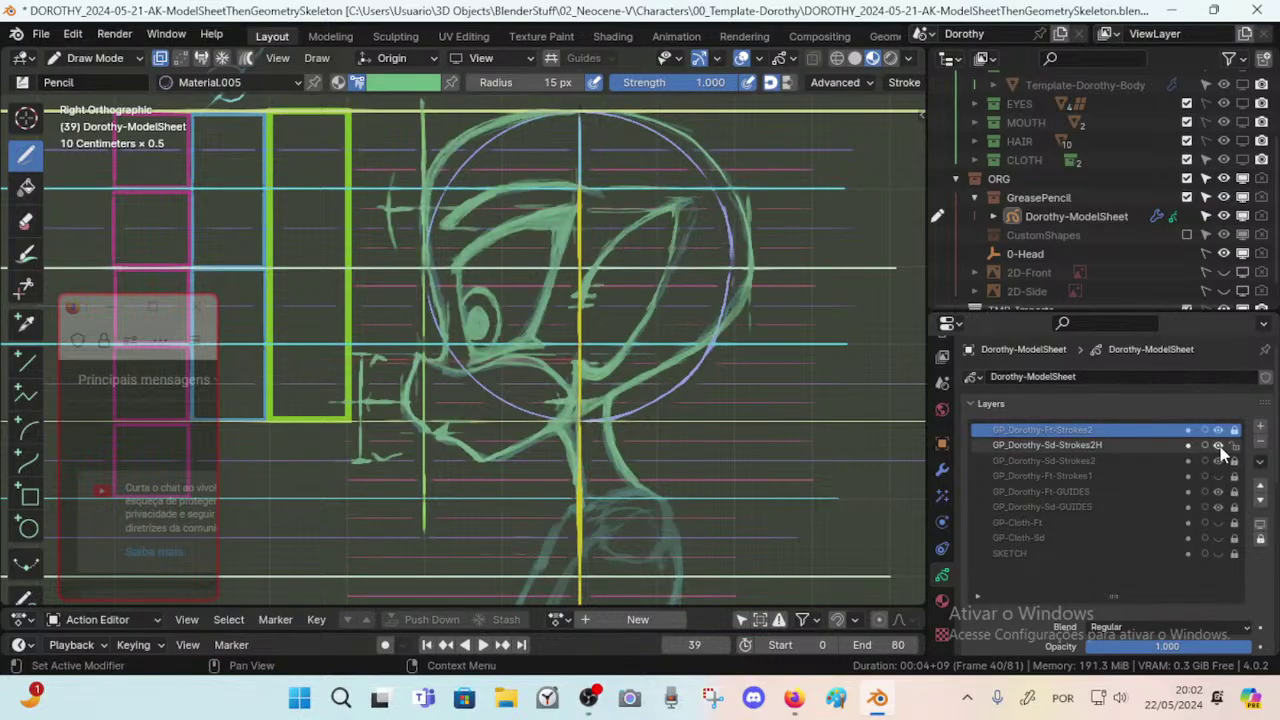
{"action": "left_click", "coordinate": [1218, 446]}
{"action": "left_click", "coordinate": [1218, 446]}
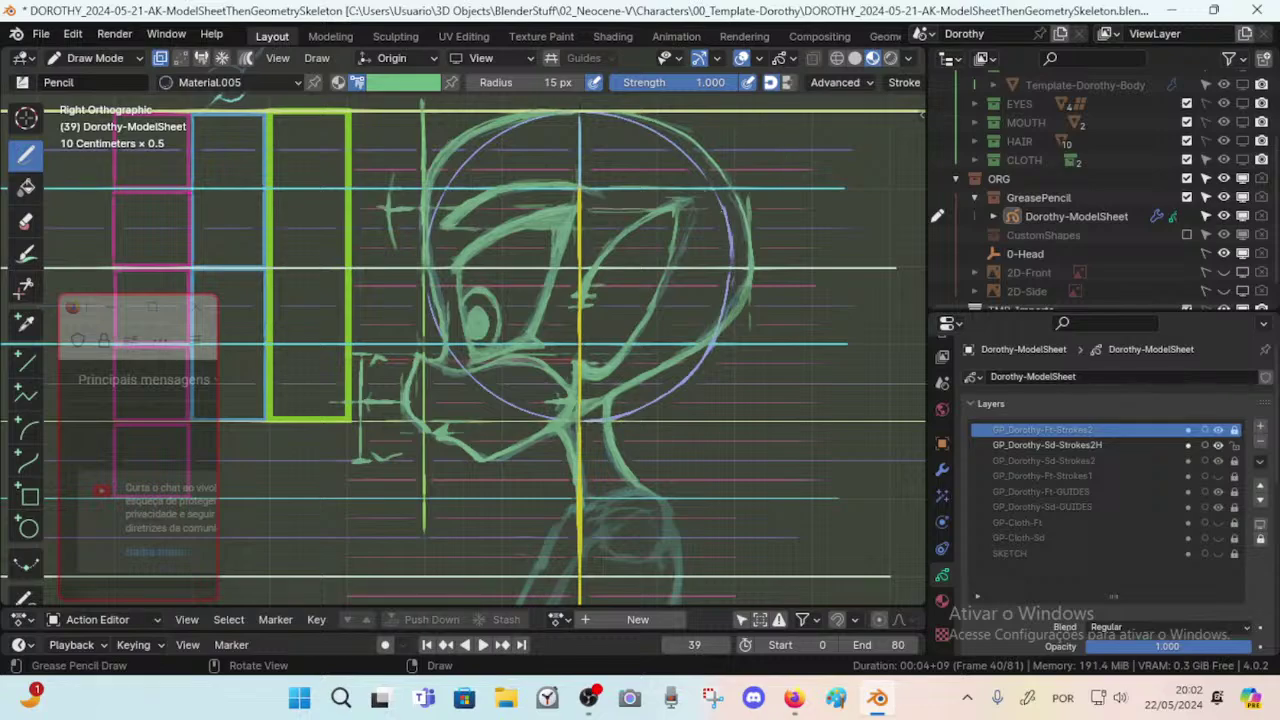
Make GP_Dorothy-Sd-Strokes2H the active layer and clean up the outline at the lower back of the head with the Eraser and Pencil.
{"action": "left_click", "coordinate": [708, 150]}
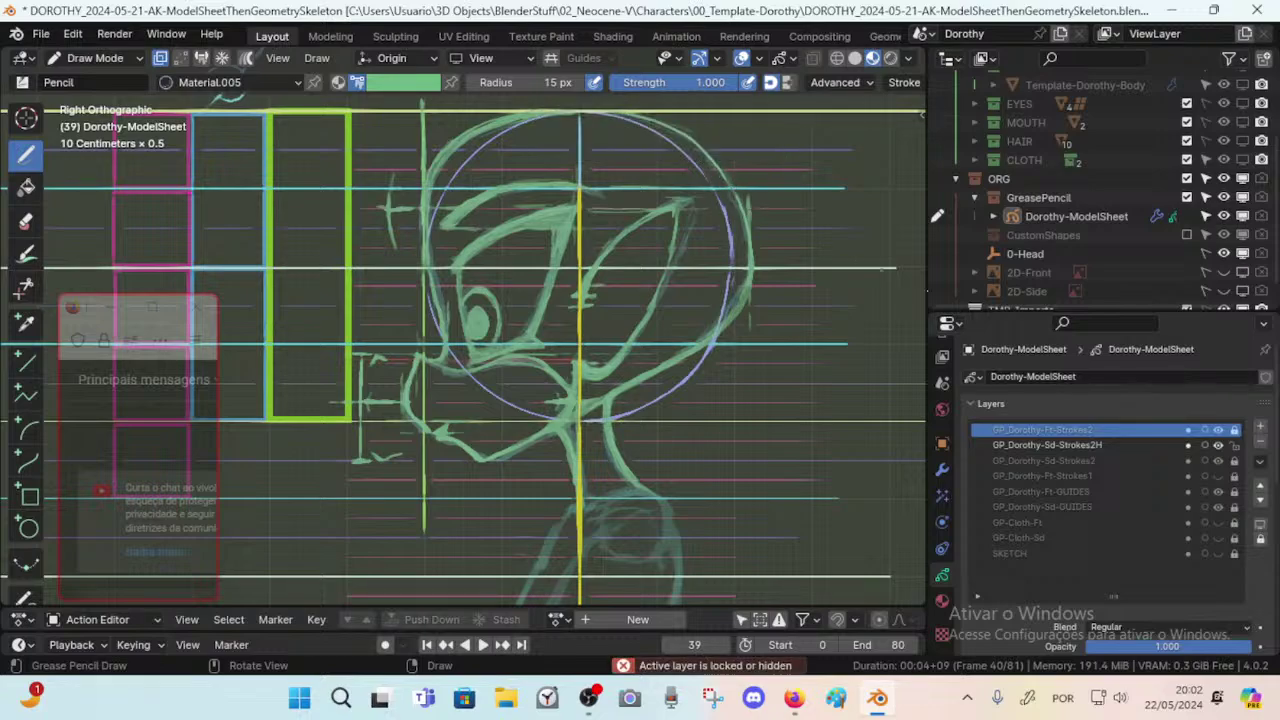
{"action": "left_click", "coordinate": [1043, 445]}
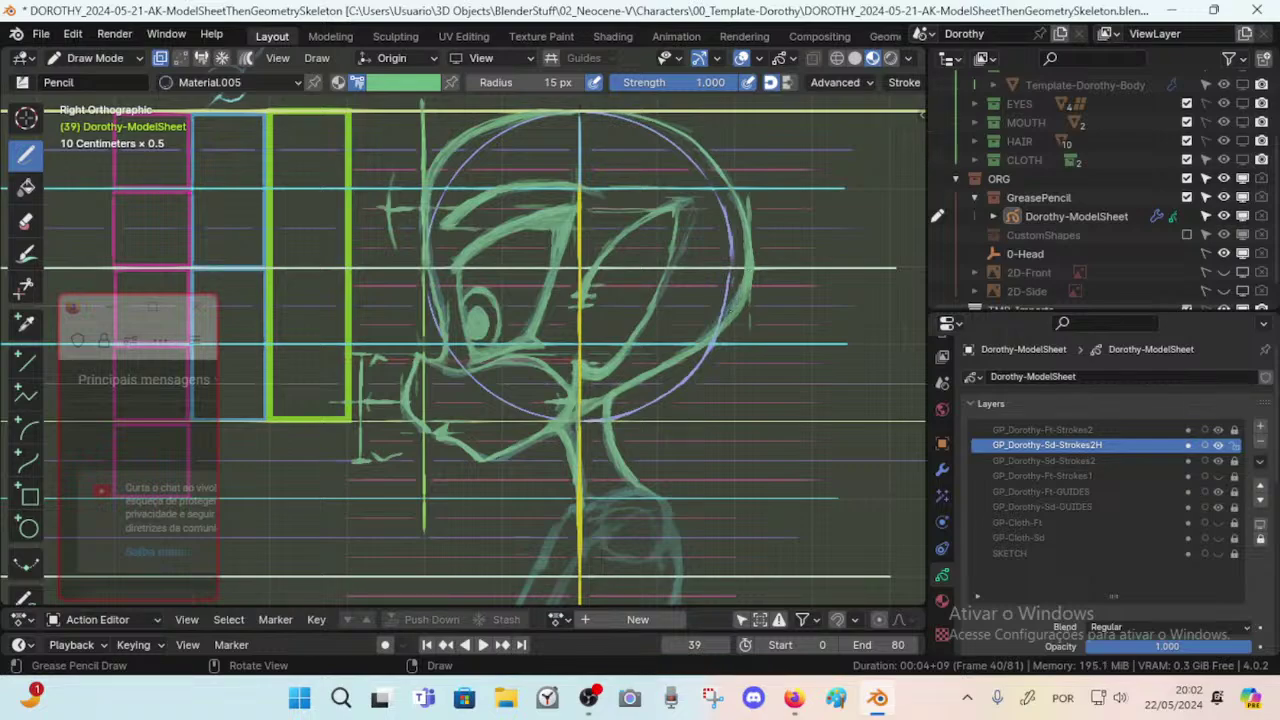
{"action": "key", "text": "shift+space"}
{"action": "key", "text": "e"}
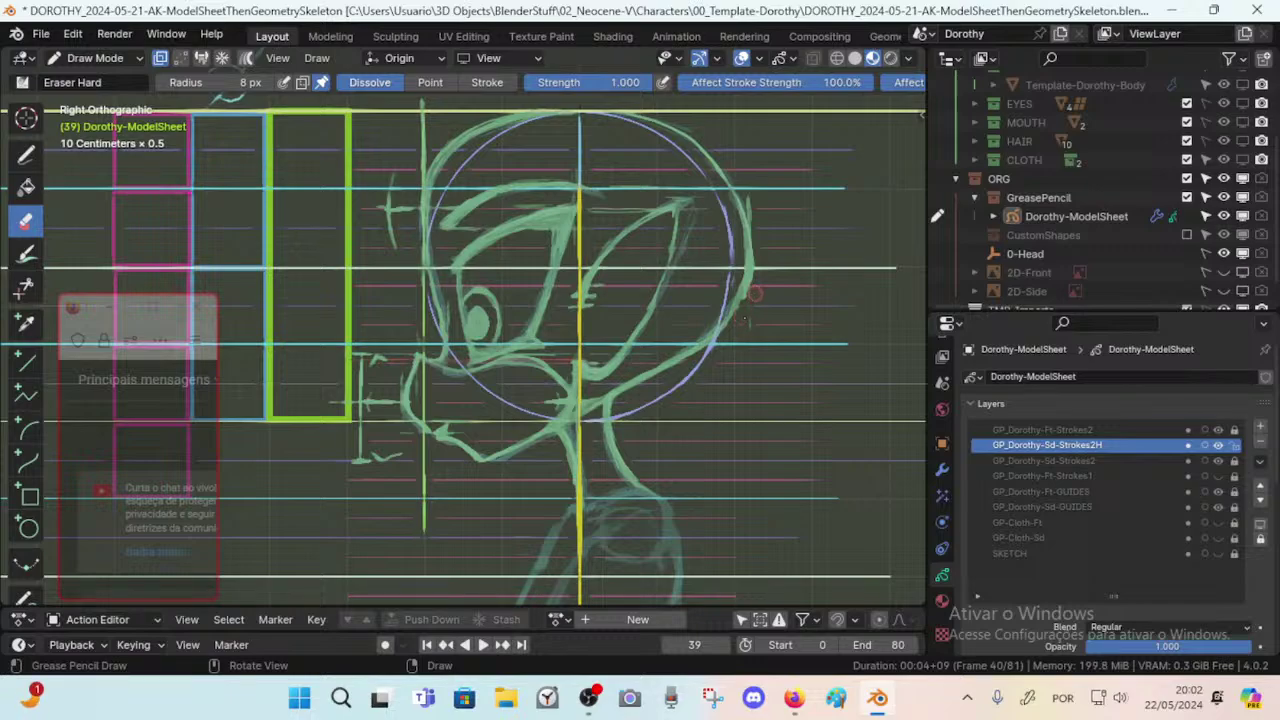
{"action": "key", "text": "shift+space"}
{"action": "key", "text": "t"}
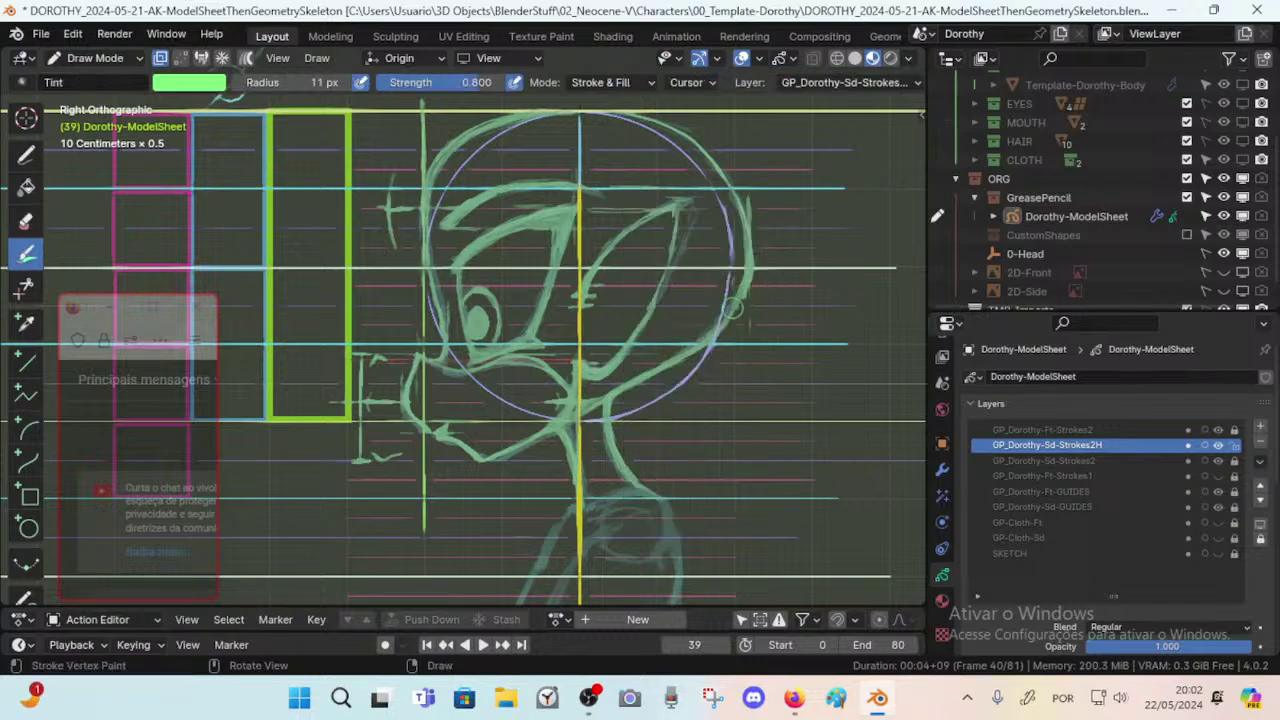
{"action": "key", "text": "shift+space"}
{"action": "key", "text": "d"}
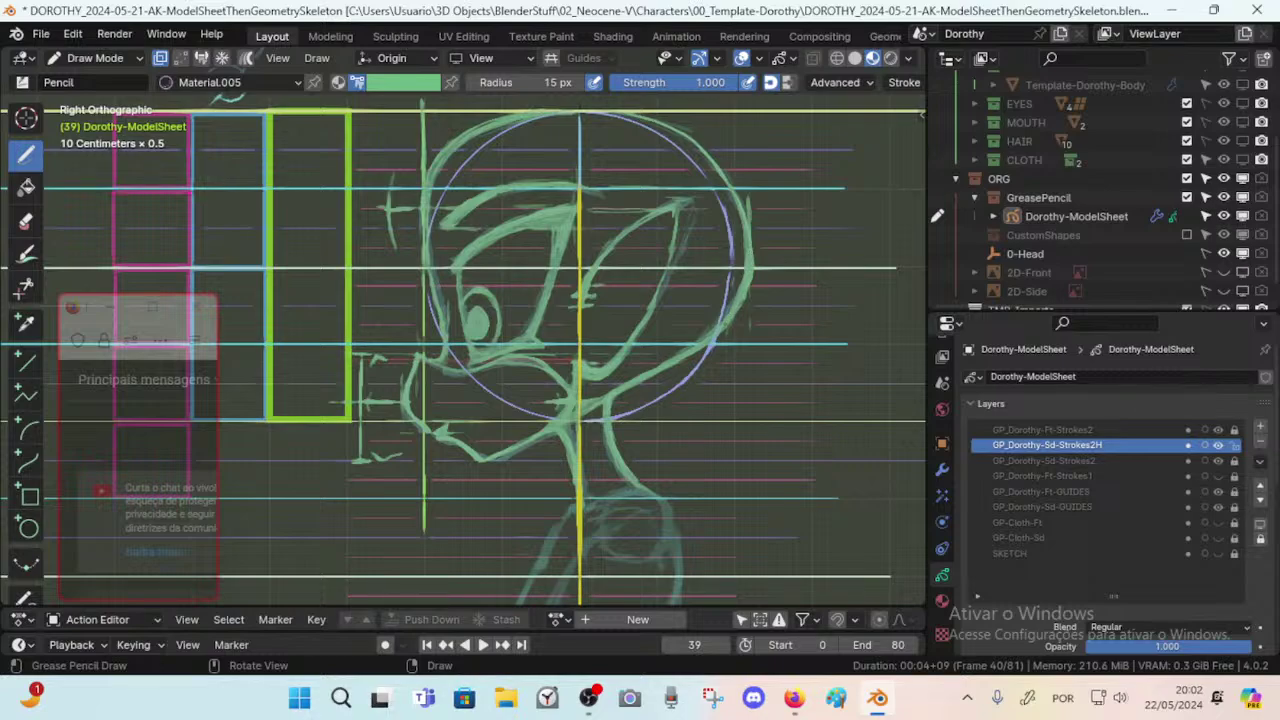
Toggle the visibility of GP_Dorothy-Sd-Strokes2H to check the cleaned-up head outline against the sketch, leaving the layer shown.
{"action": "left_click", "coordinate": [1218, 445]}
{"action": "left_click", "coordinate": [1217, 444]}
{"action": "left_click", "coordinate": [1217, 444]}
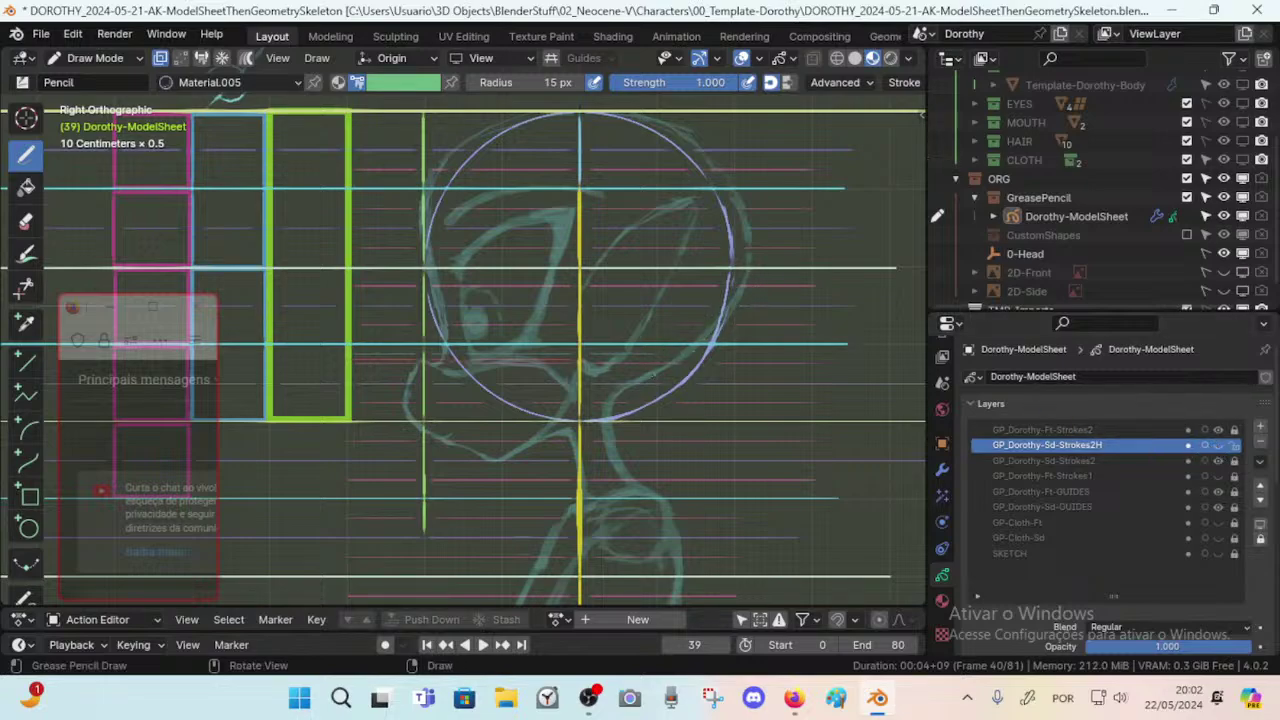
{"action": "left_click", "coordinate": [1218, 445]}
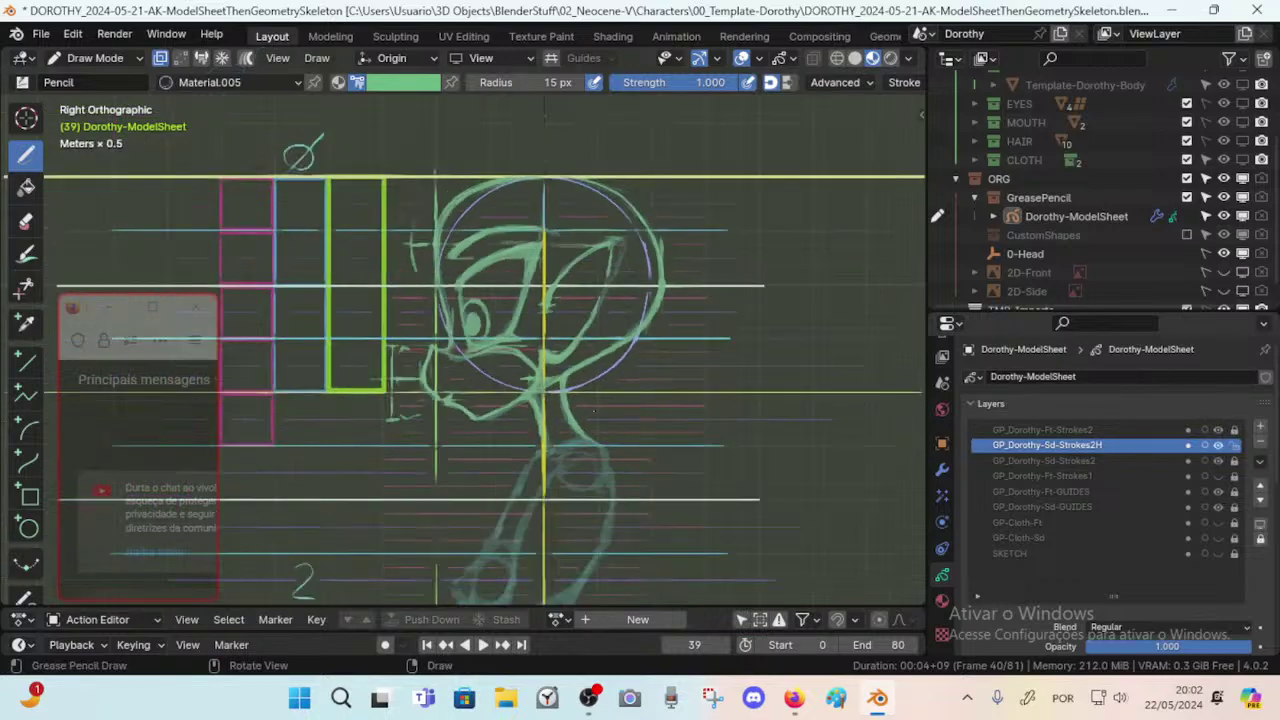
Save the file and examine the traced side-view head both up close and against the whole figure.
{"action": "key", "text": "ctrl+s"}
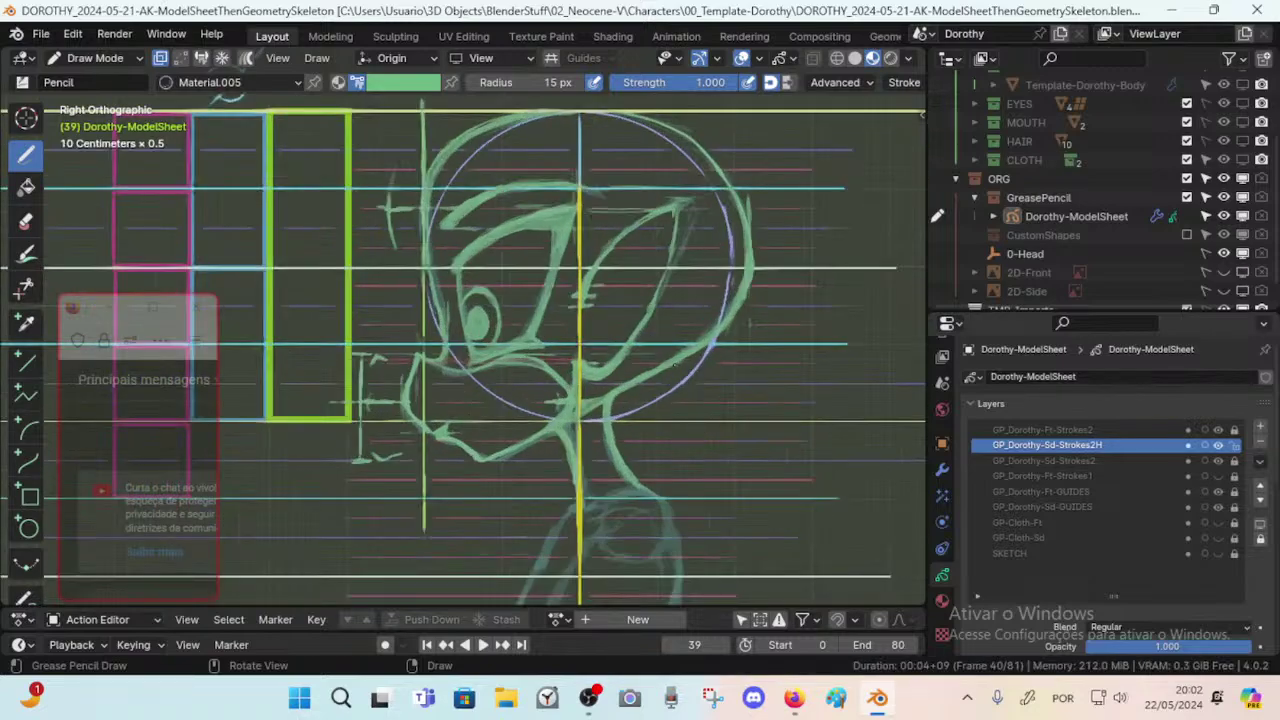
{"action": "scroll", "coordinate": [268, 120], "scroll_direction": "down", "scroll_amount": 2}
{"action": "scroll", "coordinate": [268, 120], "scroll_direction": "up", "scroll_amount": 2}
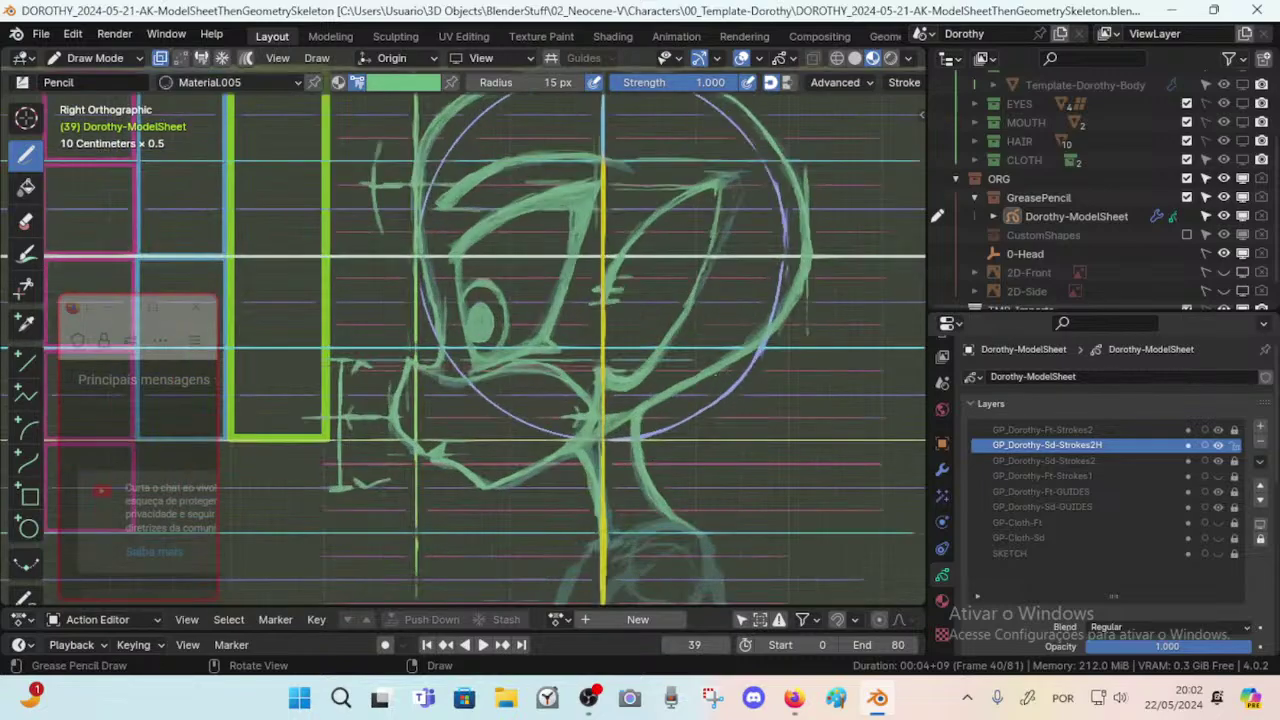
{"action": "scroll", "coordinate": [463, 340], "scroll_direction": "down", "scroll_amount": 5}
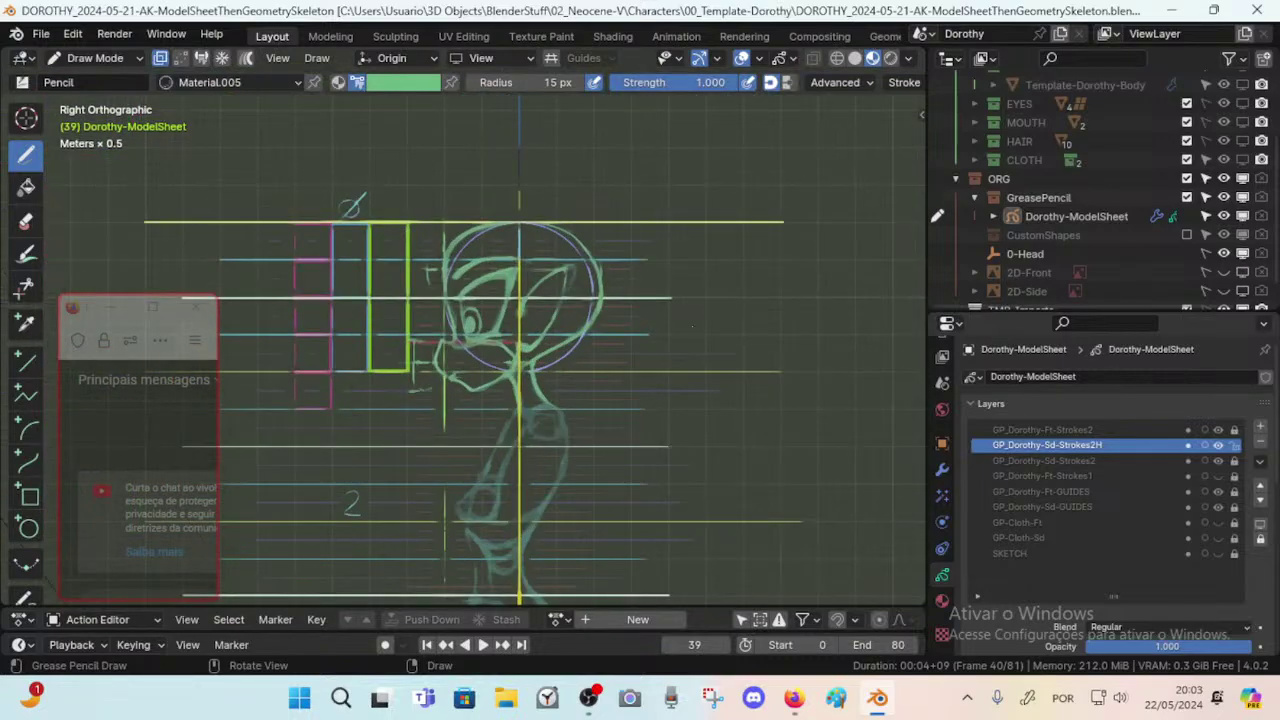
{"action": "scroll", "coordinate": [692, 325], "scroll_direction": "up", "scroll_amount": 2}
{"action": "scroll", "coordinate": [743, 318], "scroll_direction": "up", "scroll_amount": 2}
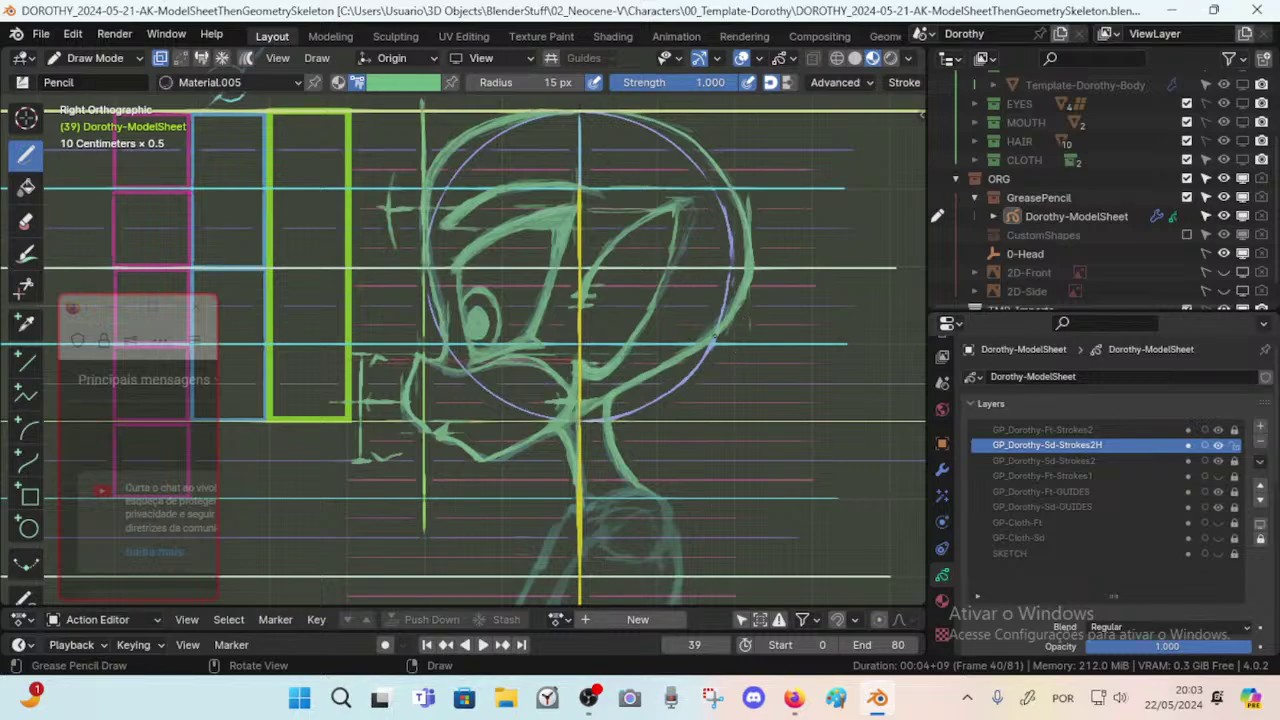
{"action": "scroll", "coordinate": [462, 330], "scroll_direction": "down", "scroll_amount": 3}
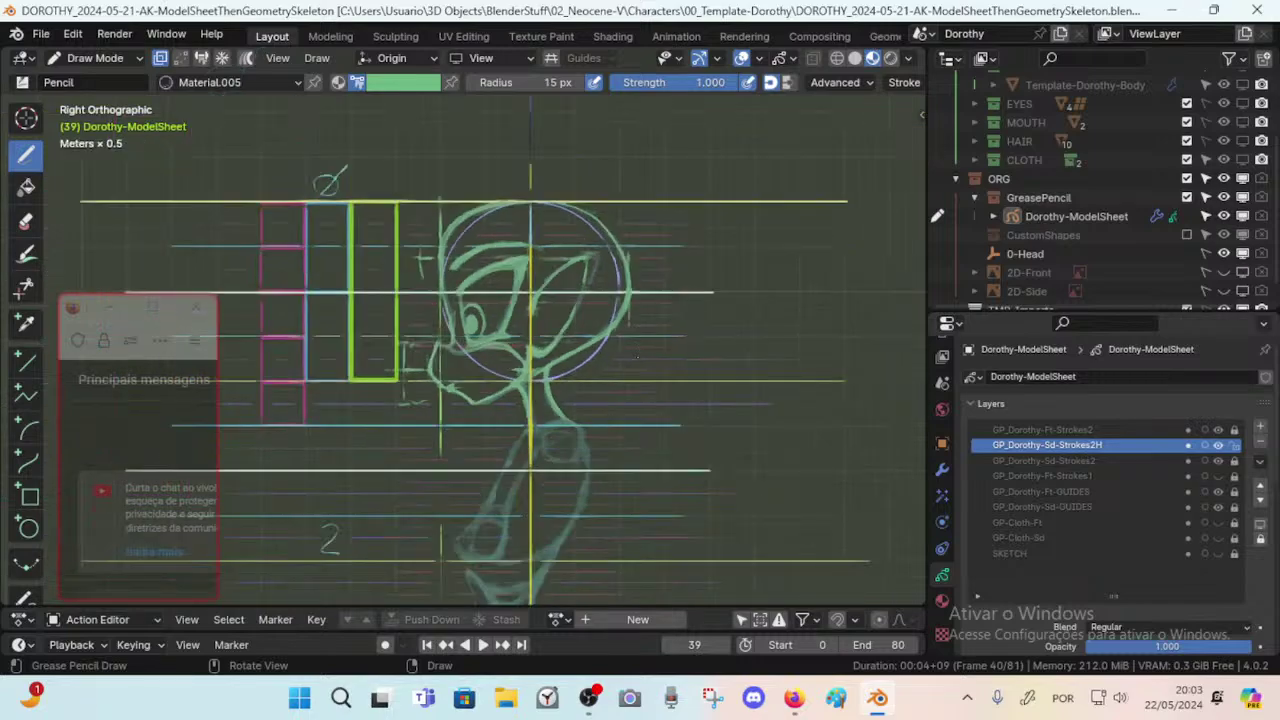
{"action": "scroll", "coordinate": [458, 330], "scroll_direction": "up", "scroll_amount": 3}
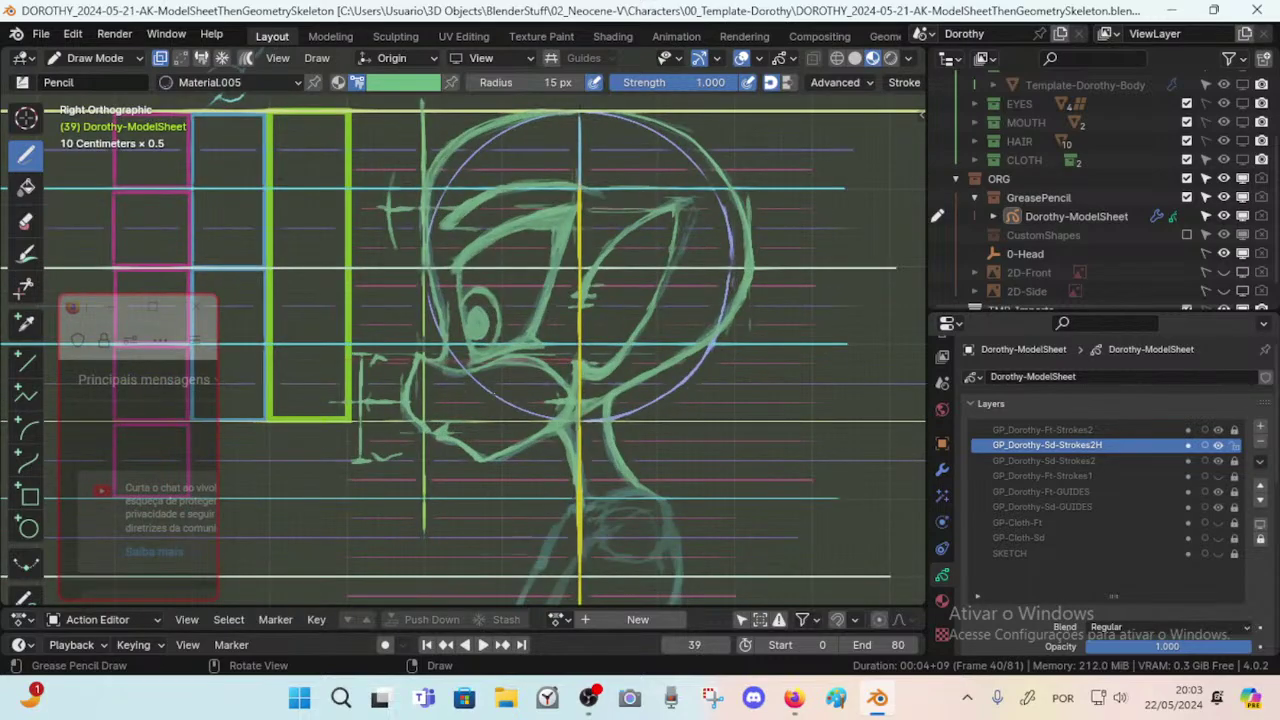
Switch the viewport to the front orthographic view and frame the character's front-view head and upper body.
{"action": "key", "text": "KP_1"}
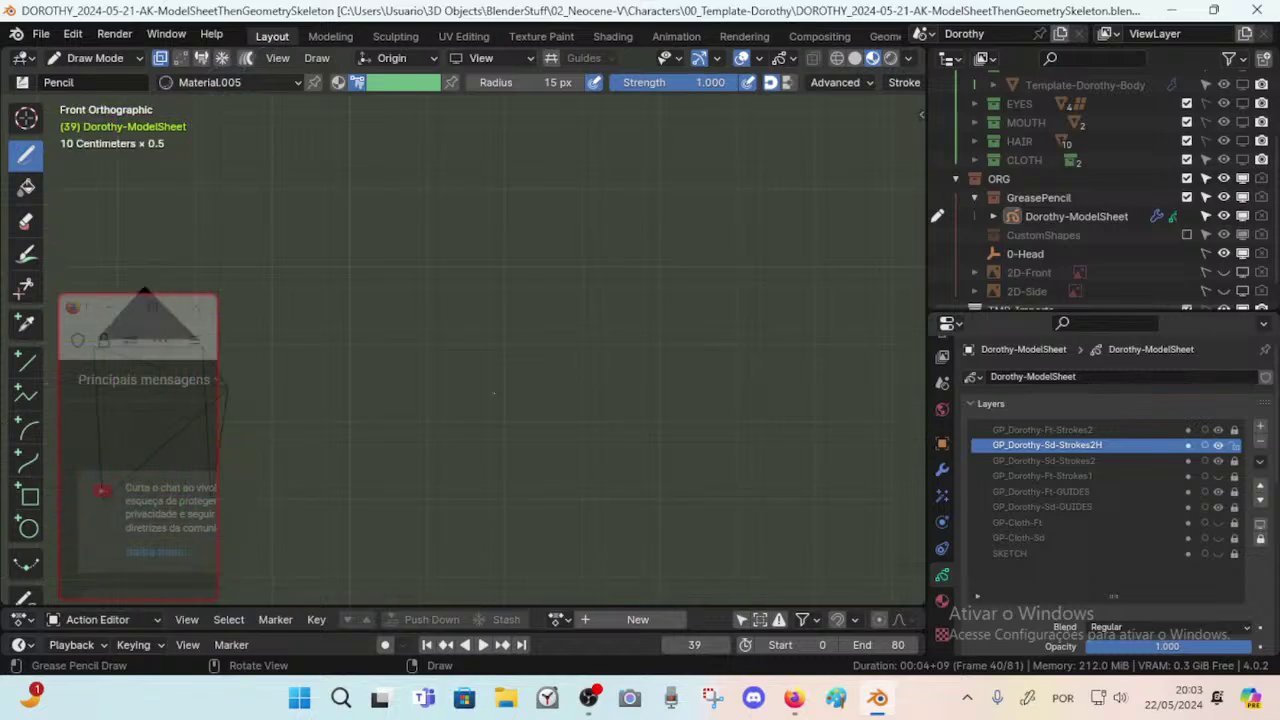
{"action": "scroll", "coordinate": [617, 416], "scroll_direction": "down", "scroll_amount": 6}
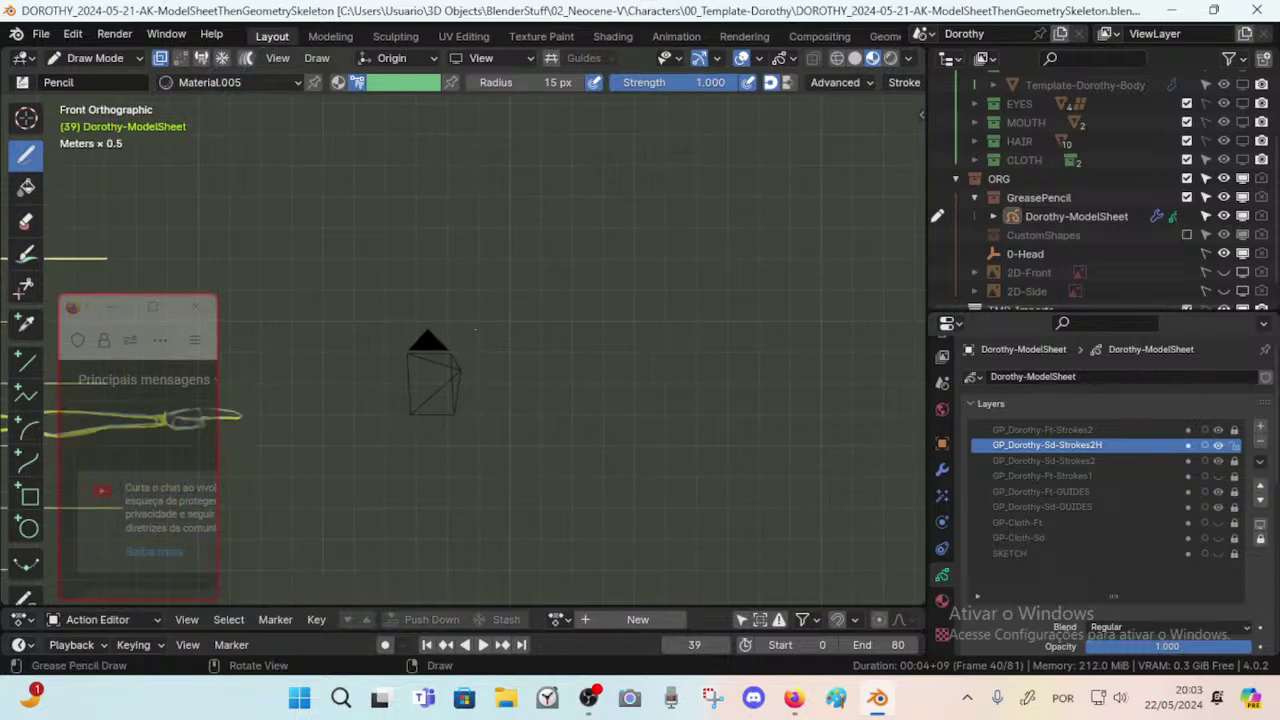
{"action": "scroll", "coordinate": [496, 348], "scroll_direction": "down", "scroll_amount": 4}
{"action": "middle_click_drag", "start_coordinate": [478, 348], "coordinate": [487, 384], "text": "shift"}
{"action": "scroll", "coordinate": [880, 345], "scroll_direction": "up", "scroll_amount": 5}
{"action": "scroll", "coordinate": [571, 229], "scroll_direction": "up", "scroll_amount": 2}
{"action": "scroll", "coordinate": [487, 384], "scroll_direction": "up", "scroll_amount": 3}
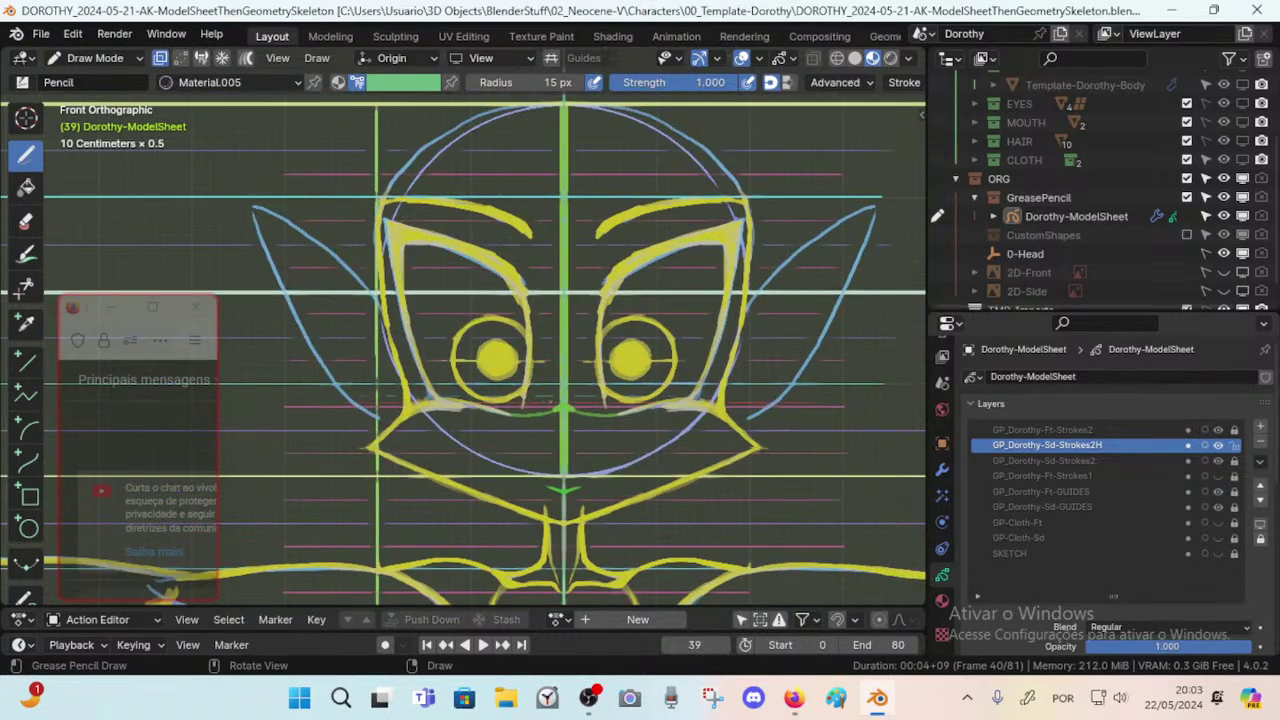
{"action": "scroll", "coordinate": [487, 384], "scroll_direction": "down", "scroll_amount": 3}
Bring the Firefox live chat window to the front and move it off the drawing area, over the Outliner.
{"action": "left_click", "coordinate": [95, 310]}
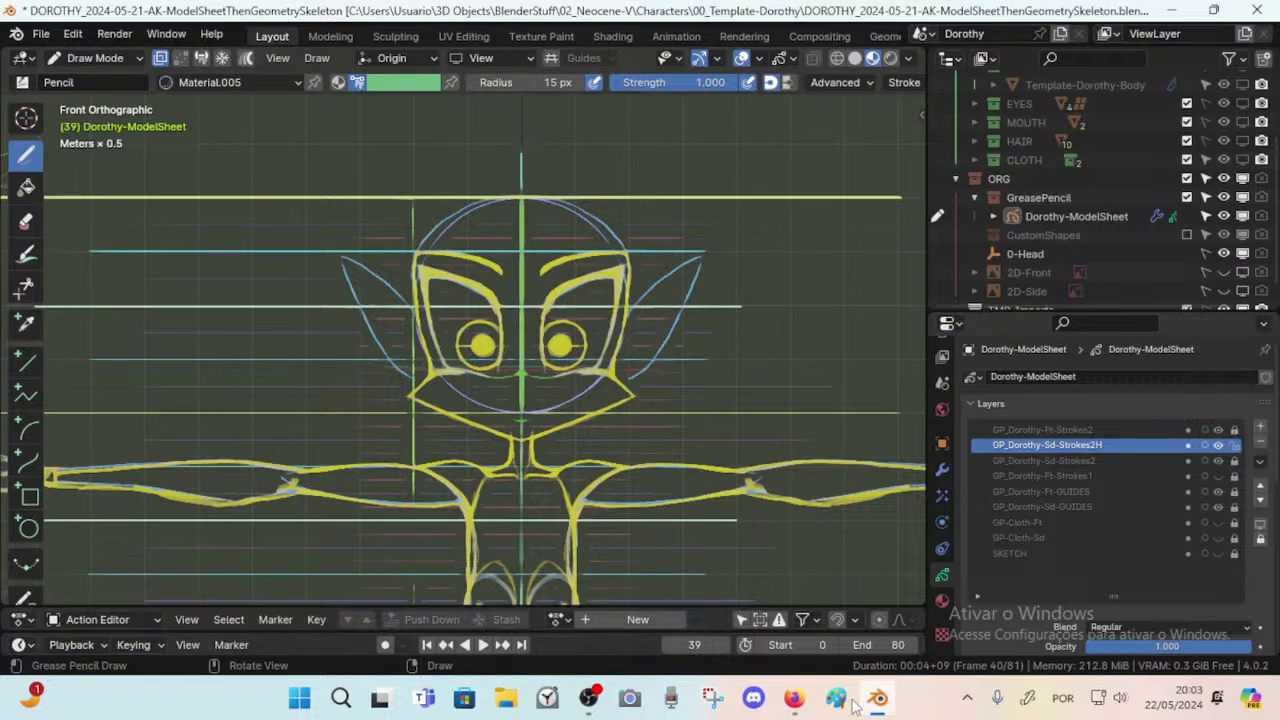
{"action": "mouse_move", "coordinate": [794, 698]}
{"action": "left_click", "coordinate": [885, 619]}
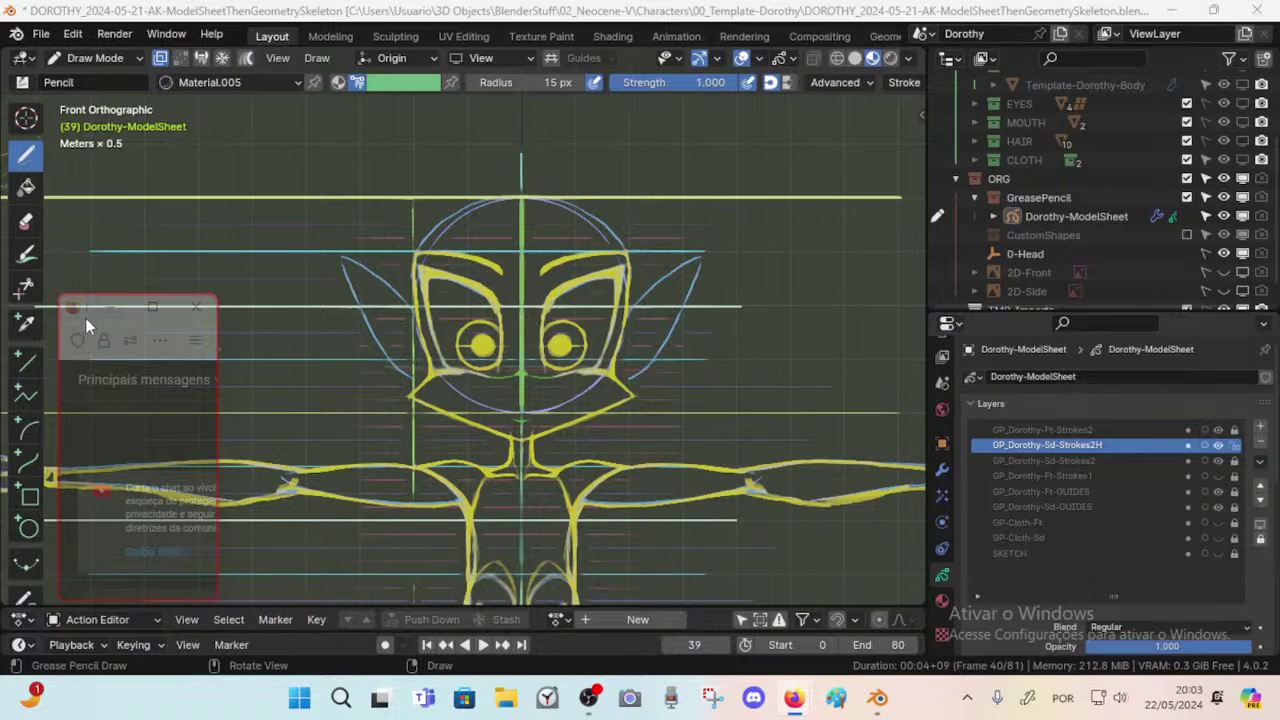
{"action": "mouse_move", "coordinate": [85, 318]}
{"action": "left_mouse_down"}
{"action": "mouse_move", "coordinate": [109, 326]}
{"action": "mouse_move", "coordinate": [85, 321]}
{"action": "left_mouse_up"}
{"action": "middle_click_drag", "start_coordinate": [164, 272], "coordinate": [88, 248], "text": "shift"}
{"action": "left_click_drag", "start_coordinate": [87, 314], "coordinate": [1115, 55]}
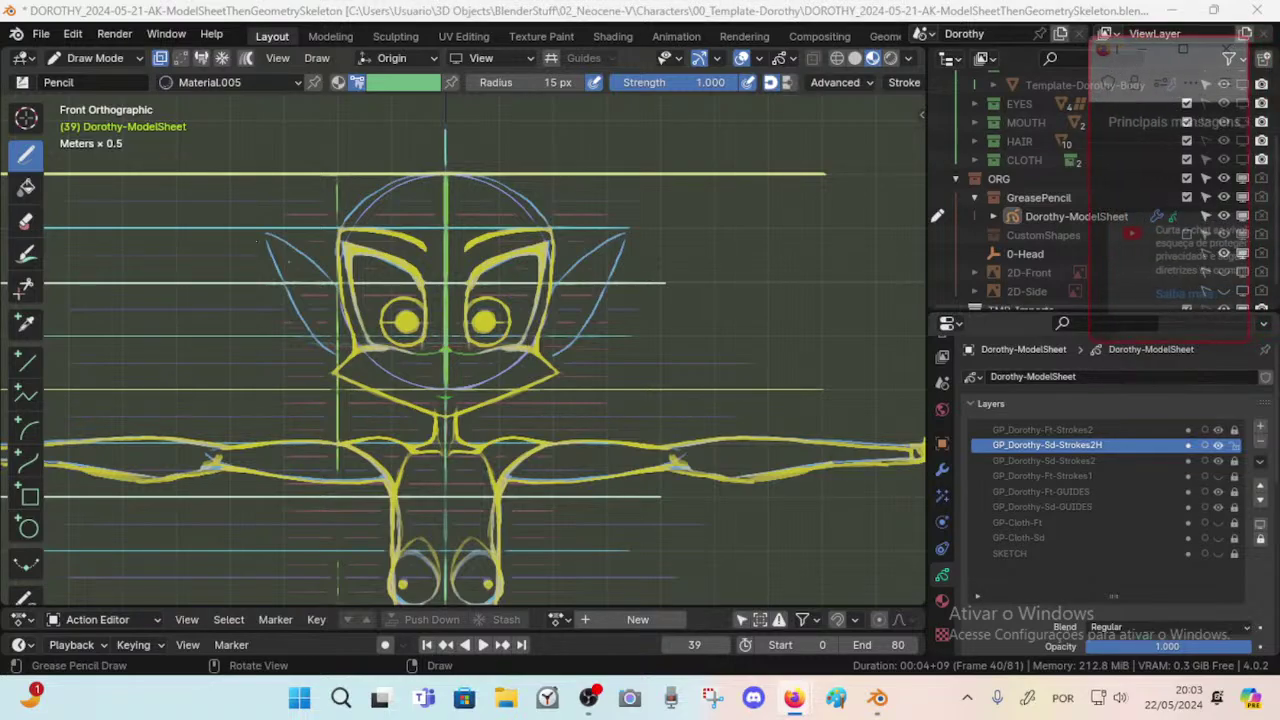
Save the file and split the 3D viewport vertically in the middle into two side-by-side viewports.
{"action": "middle_click_drag", "start_coordinate": [424, 299], "coordinate": [223, 318], "text": "shift"}
{"action": "key", "text": "ctrl+s"}
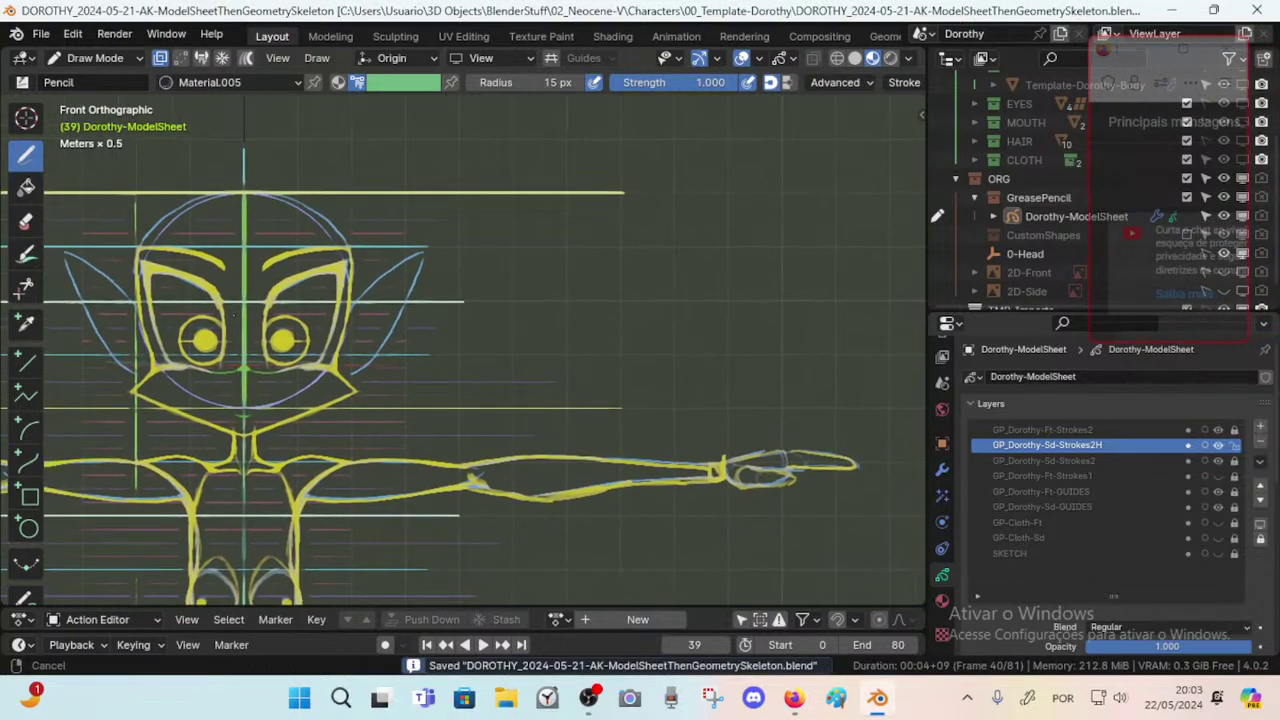
{"action": "right_click", "coordinate": [437, 47]}
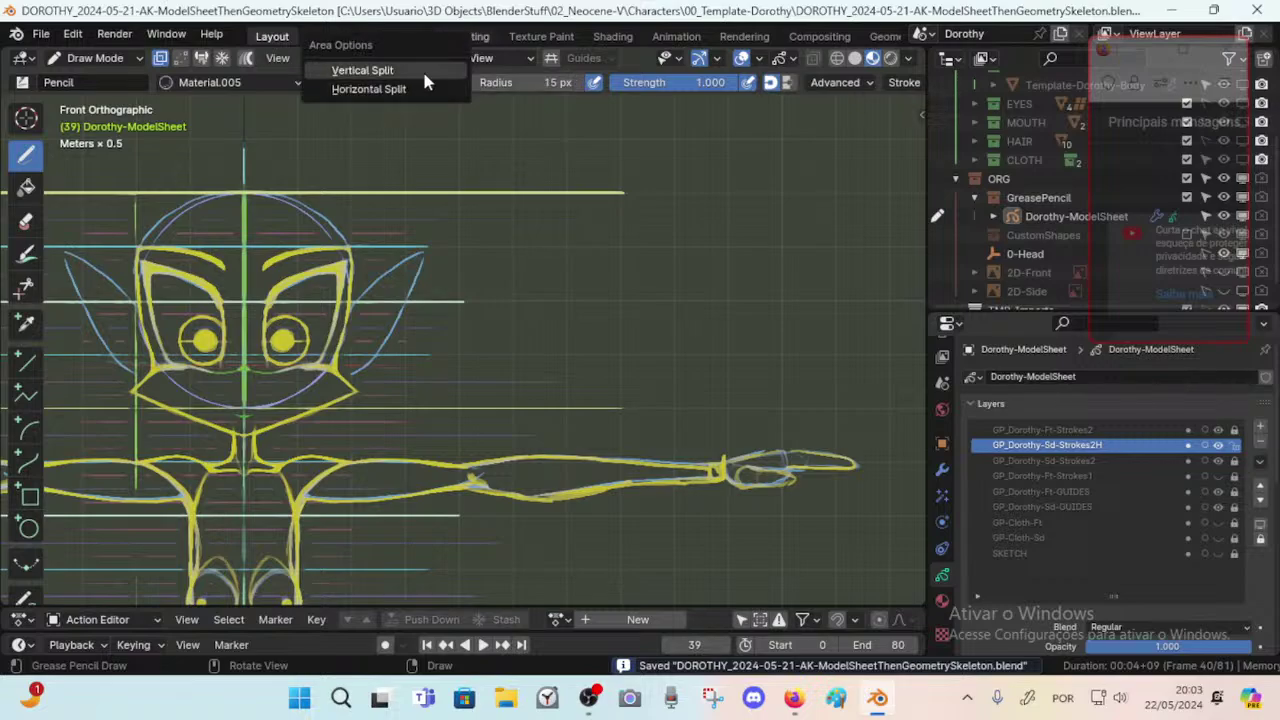
{"action": "left_click", "coordinate": [424, 72]}
{"action": "left_click", "coordinate": [437, 180]}
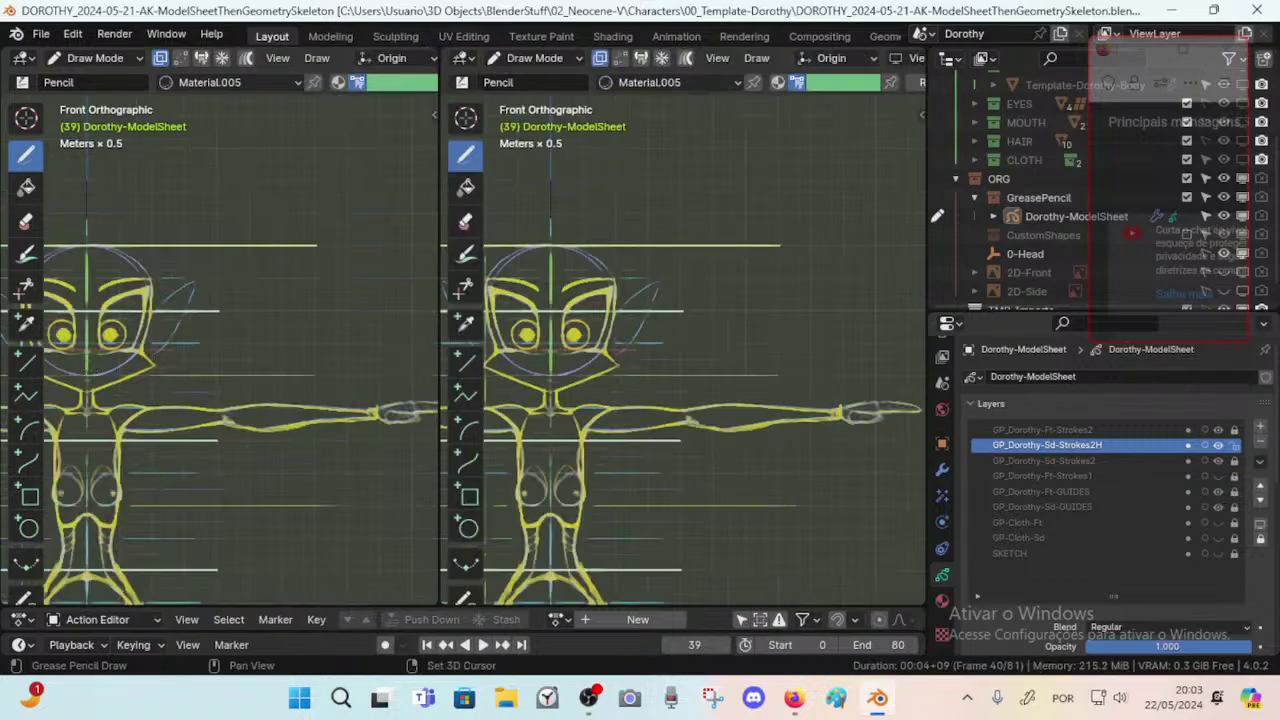
Hide the tool shelf in both viewports and frame the front-view figure's head and torso in the first one.
{"action": "scroll", "coordinate": [83, 369], "scroll_direction": "down", "scroll_amount": 5, "text": "ctrl"}
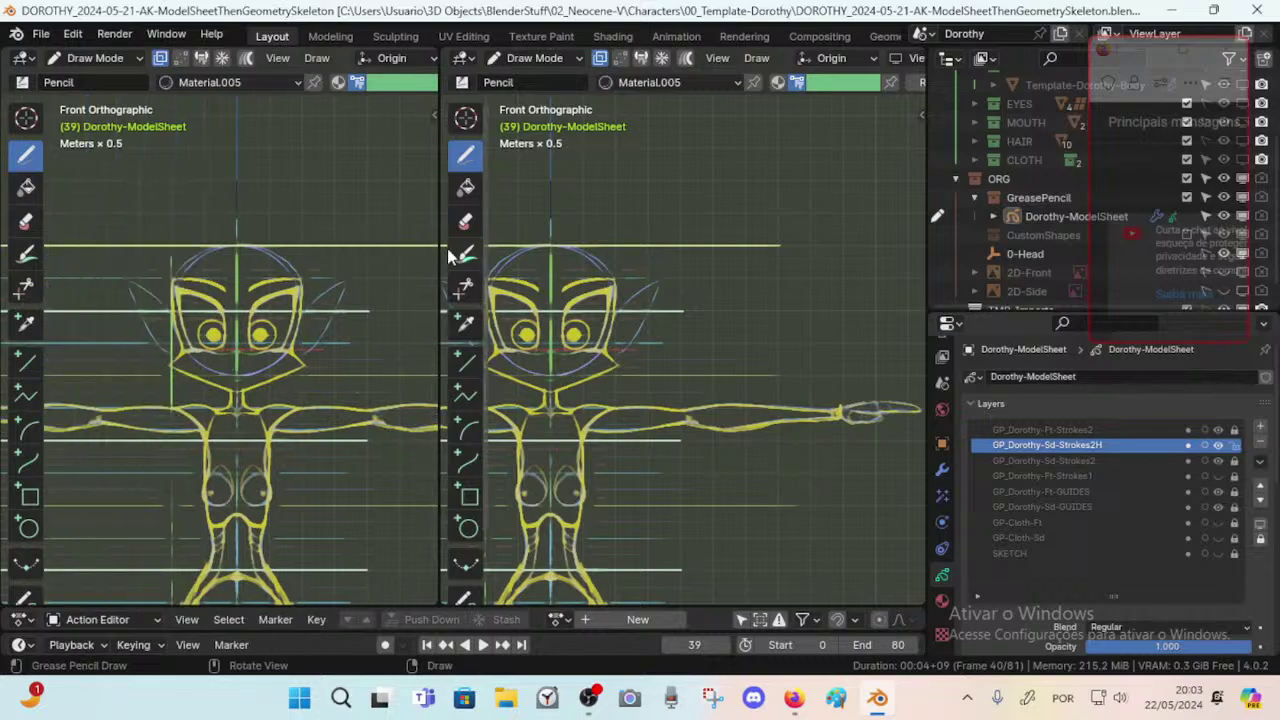
{"action": "key", "text": "t"}
{"action": "key", "text": "t"}
{"action": "scroll", "coordinate": [284, 283], "scroll_direction": "down", "scroll_amount": 1, "text": "ctrl"}
{"action": "scroll", "coordinate": [284, 283], "scroll_direction": "up", "scroll_amount": 3, "text": "ctrl"}
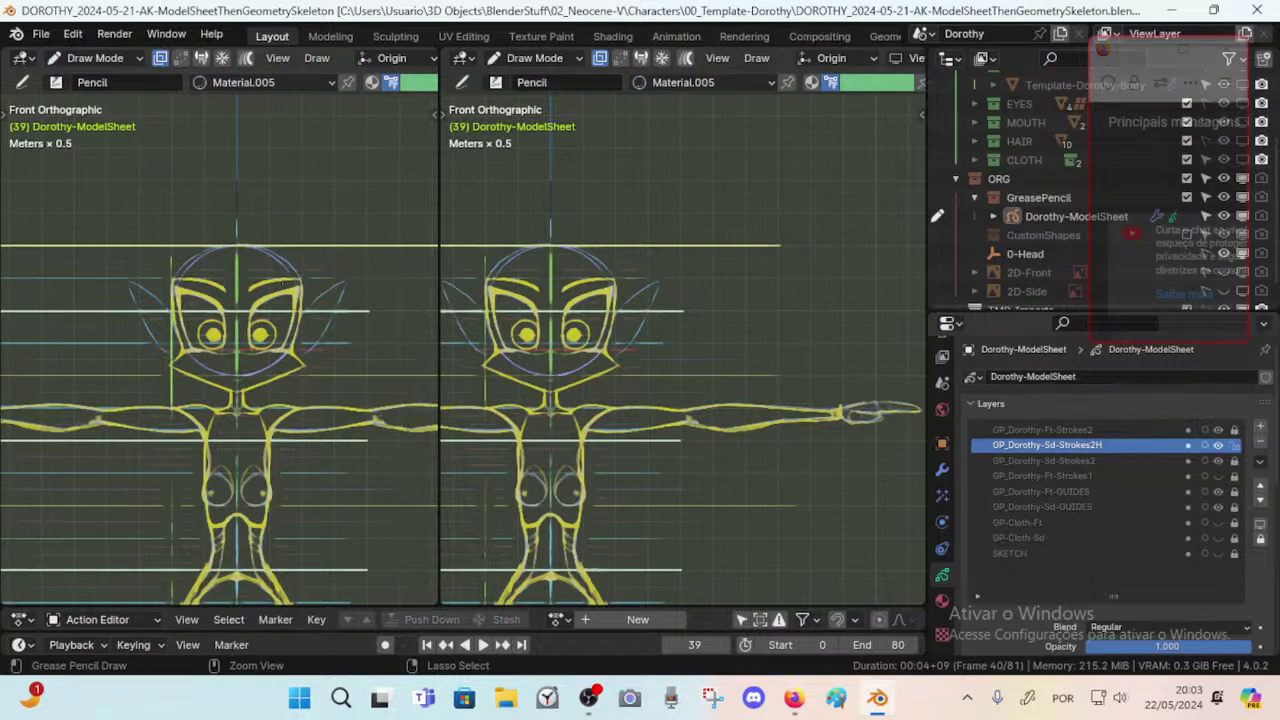
{"action": "scroll", "coordinate": [283, 283], "scroll_direction": "down", "scroll_amount": 2, "text": "shift"}
{"action": "scroll", "coordinate": [283, 283], "scroll_direction": "down", "scroll_amount": 2, "text": "shift"}
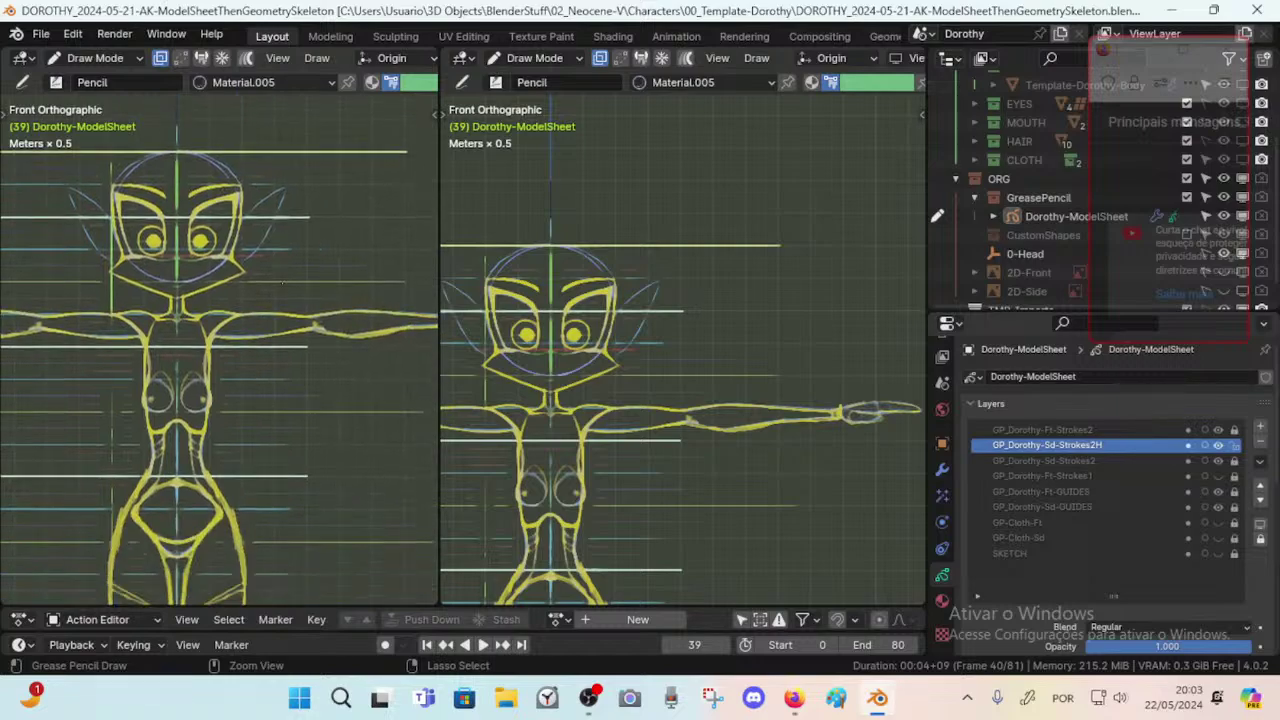
{"action": "scroll", "coordinate": [283, 283], "scroll_direction": "up", "scroll_amount": 1}
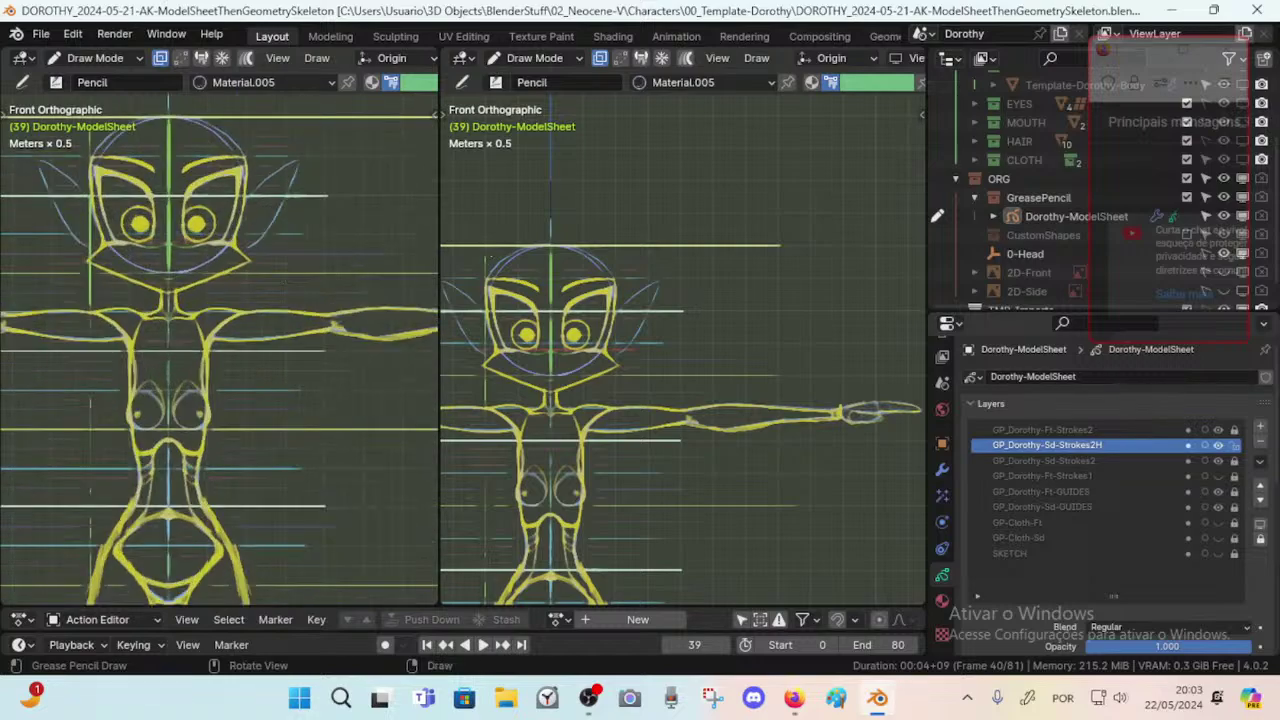
Try to match the second viewport's height and zoom on the front-view figure to the first viewport.
{"action": "scroll", "coordinate": [681, 355], "scroll_direction": "down", "scroll_amount": 6, "text": "shift"}
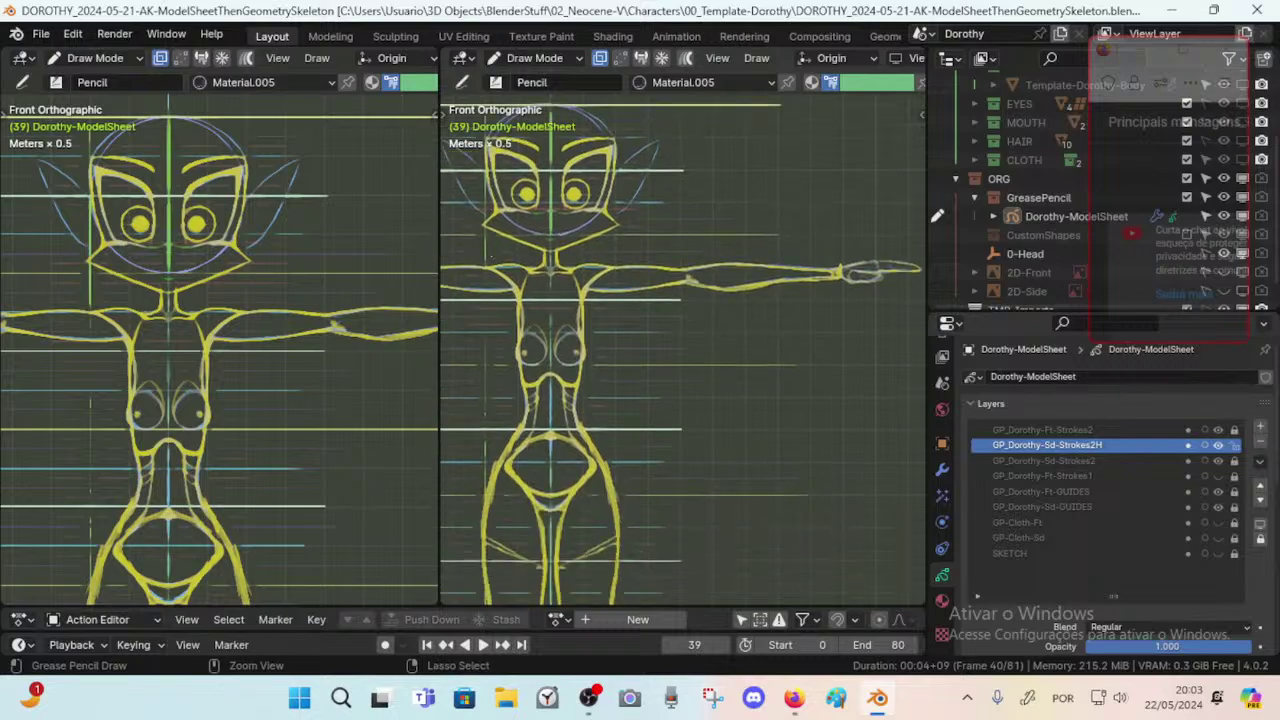
{"action": "scroll", "coordinate": [681, 355], "scroll_direction": "up", "scroll_amount": 1}
{"action": "key", "text": "ctrl+KP_4"}
{"action": "key", "text": "ctrl+KP_4"}
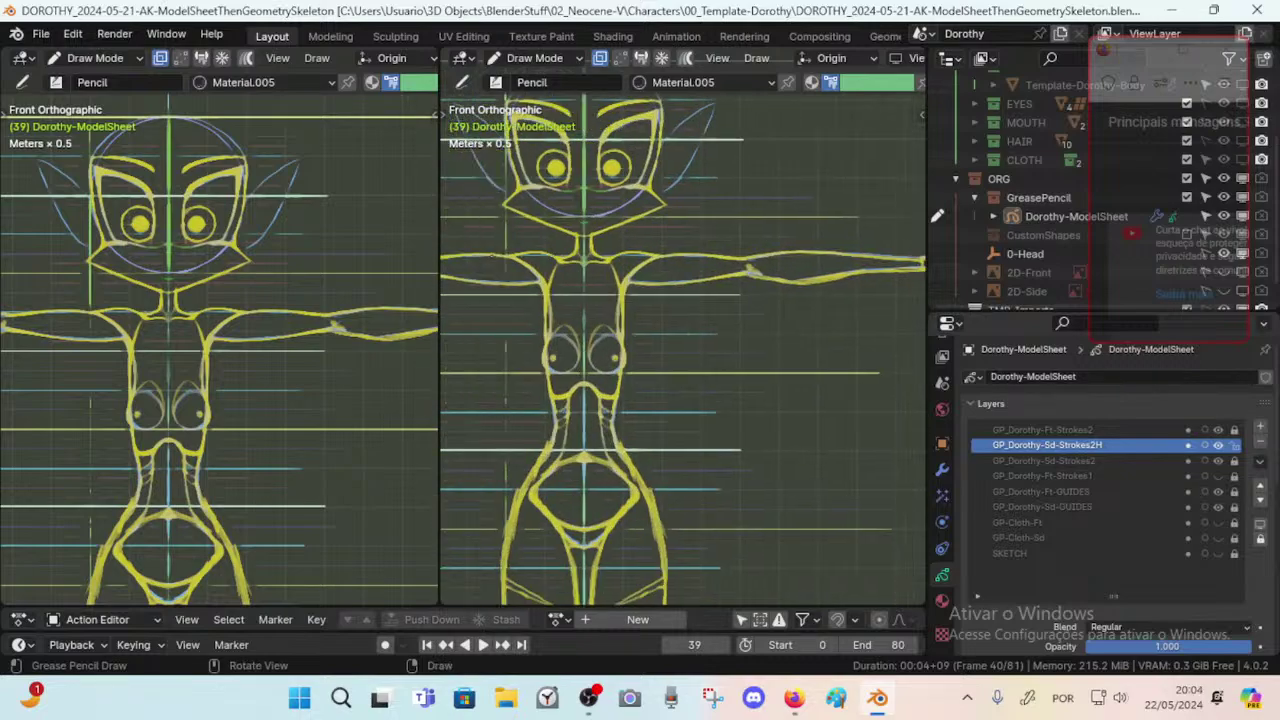
{"action": "key", "text": "ctrl+KP_8"}
{"action": "key", "text": "ctrl+KP_8"}
{"action": "key", "text": "ctrl+KP_8"}
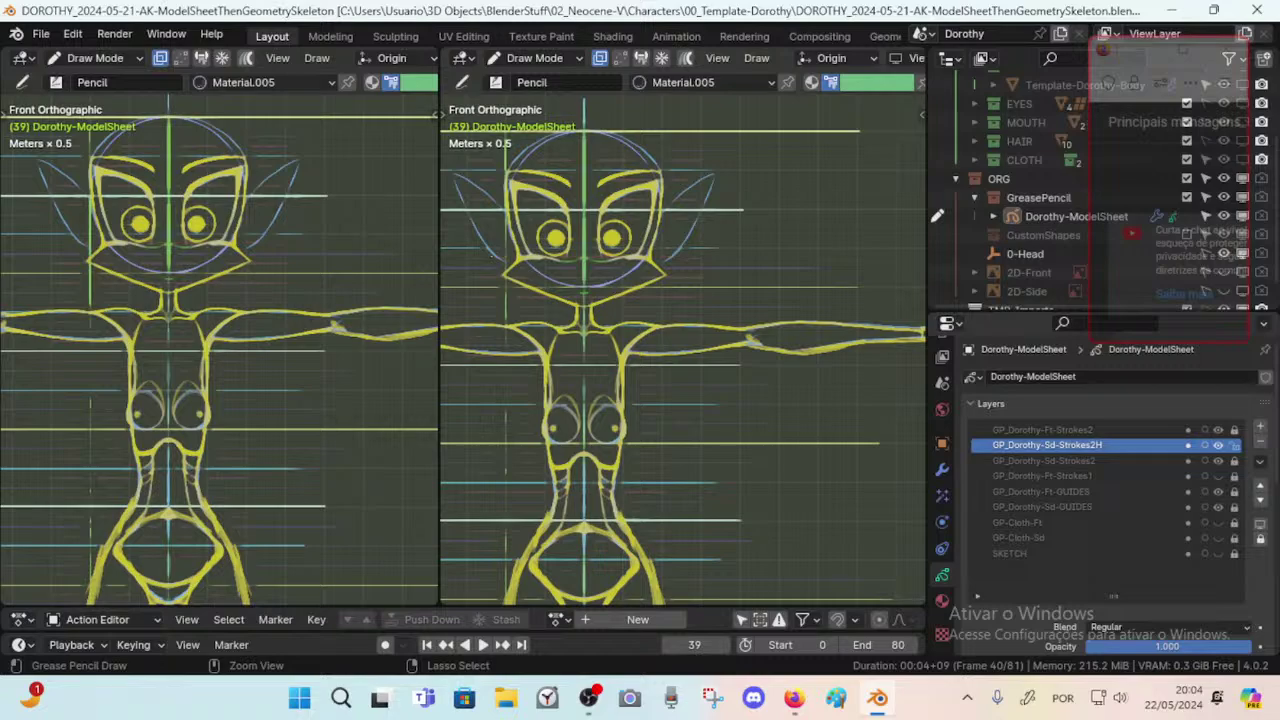
{"action": "scroll", "coordinate": [681, 355], "scroll_direction": "up", "scroll_amount": 1}
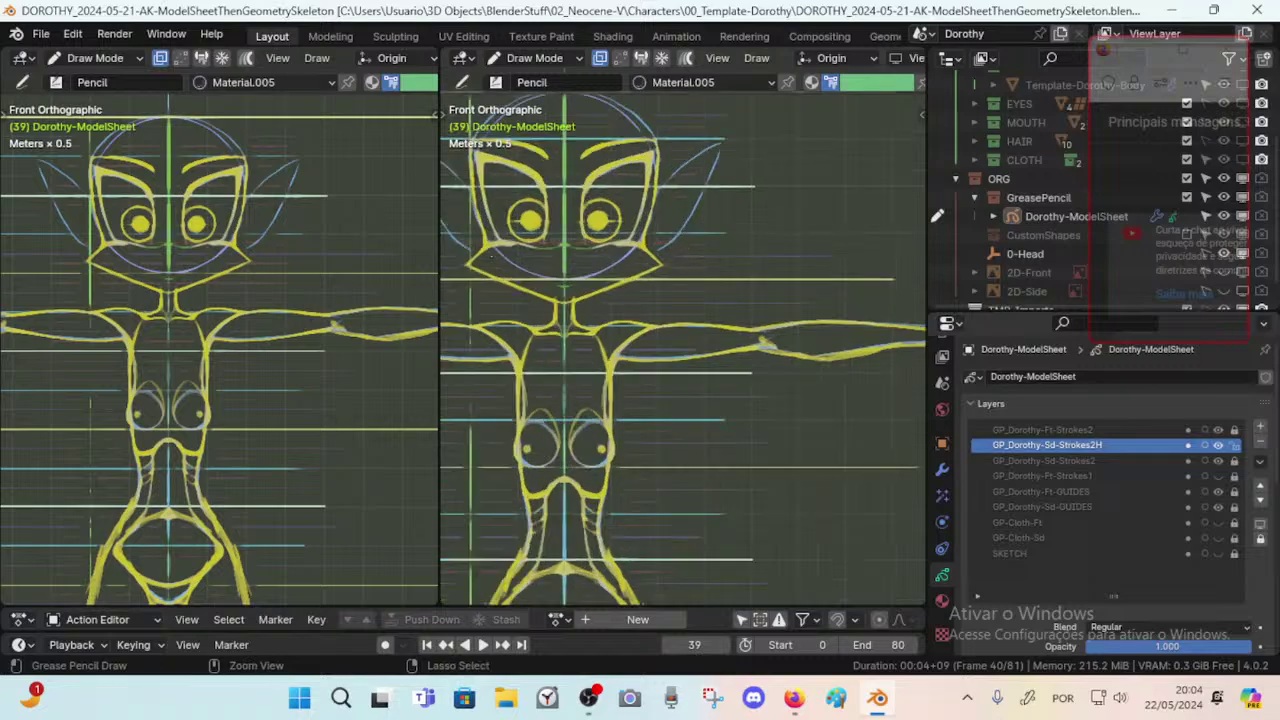
{"action": "key", "text": "ctrl+KP_2"}
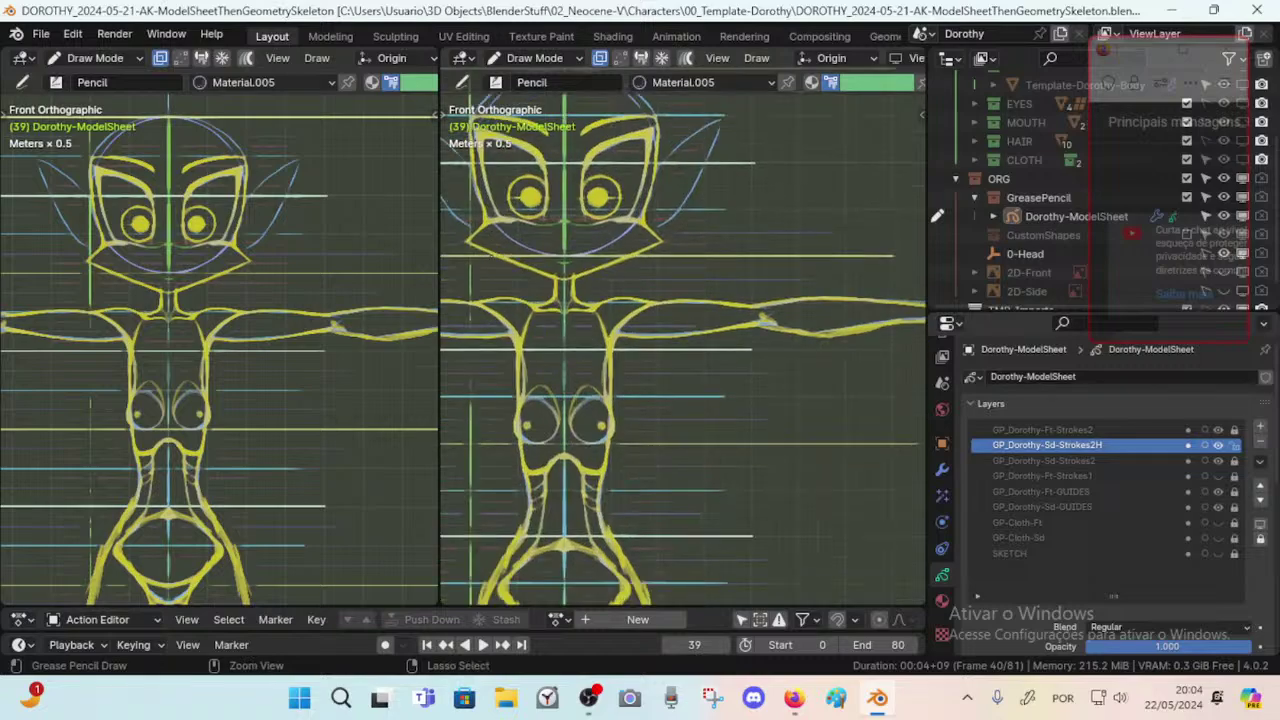
{"action": "key", "text": "ctrl+KP_8"}
{"action": "key", "text": "ctrl+KP_8"}
{"action": "key", "text": "ctrl+KP_8"}
{"action": "key", "text": "ctrl+KP_2"}
{"action": "key", "text": "ctrl+KP_2"}
{"action": "key", "text": "ctrl+KP_2"}
Join the two viewports and split the result vertically in the middle again so both share the same framing.
{"action": "right_click", "coordinate": [440, 188]}
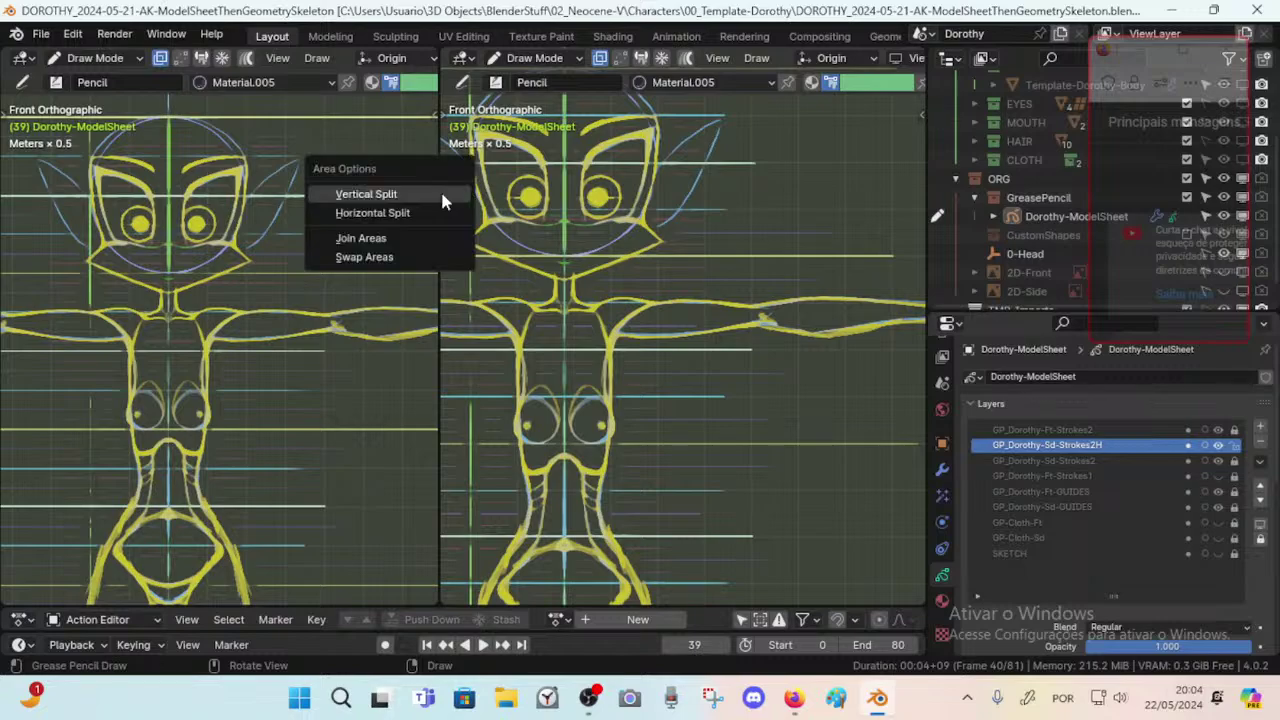
{"action": "left_click", "coordinate": [432, 237]}
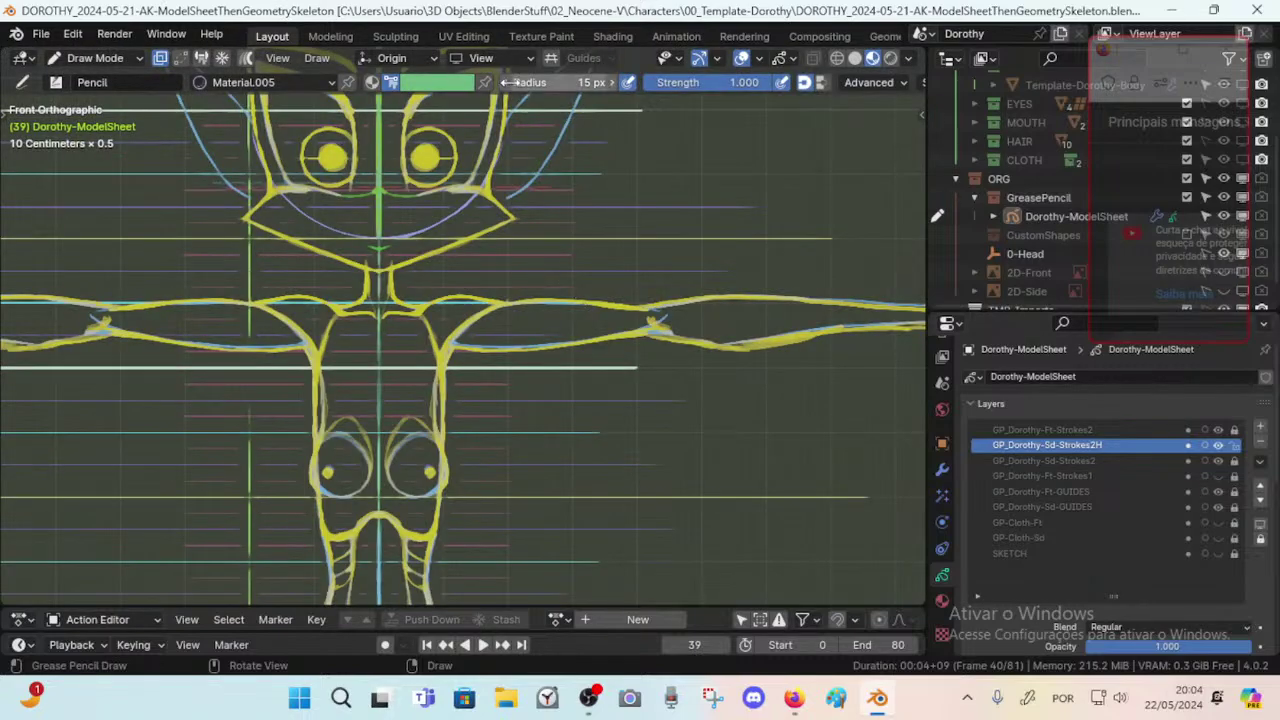
{"action": "right_click", "coordinate": [452, 57]}
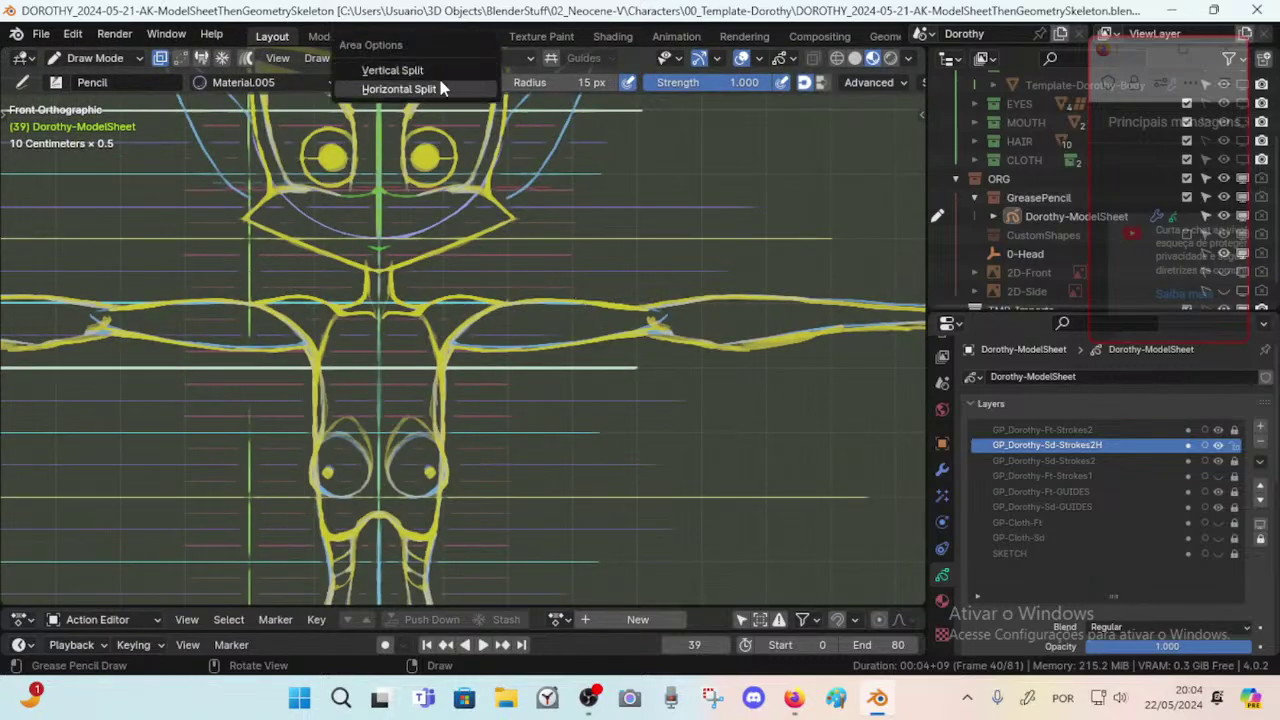
{"action": "left_click", "coordinate": [395, 70]}
{"action": "left_click", "coordinate": [446, 153]}
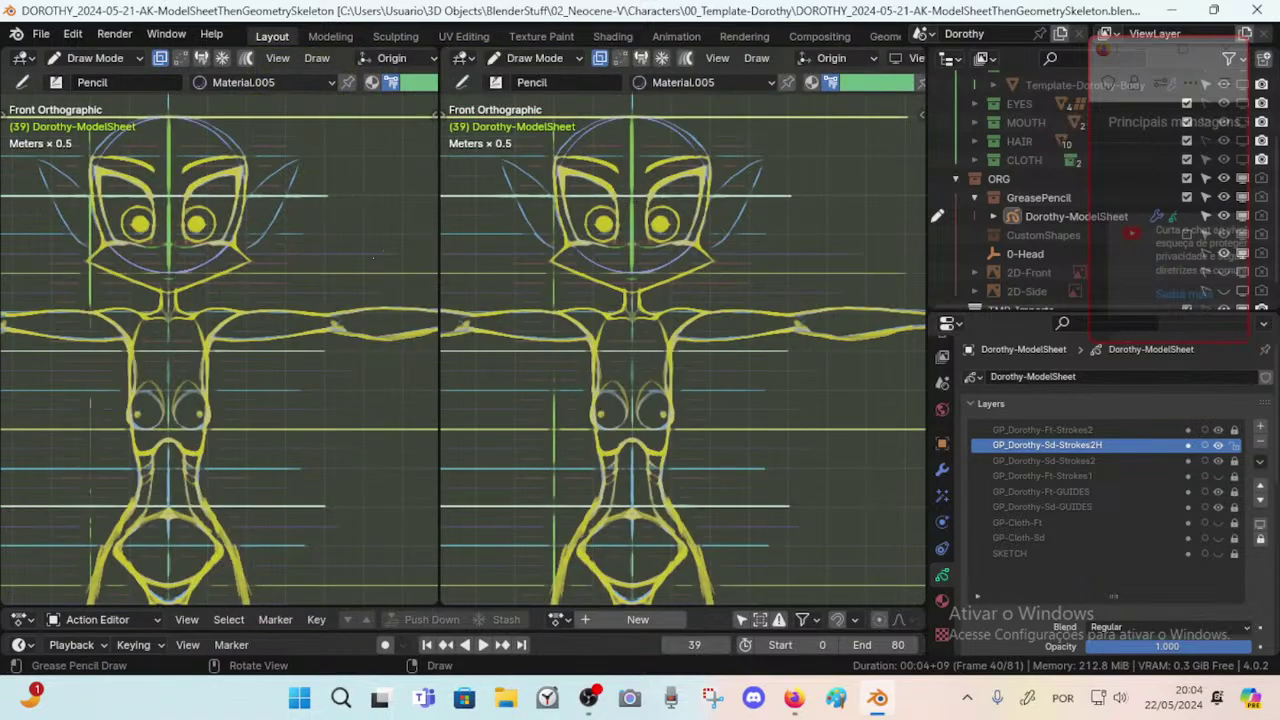
Set the second viewport to the right orthographic view, centre the front figure in the first viewport, and save the file.
{"action": "key", "text": "KP_3"}
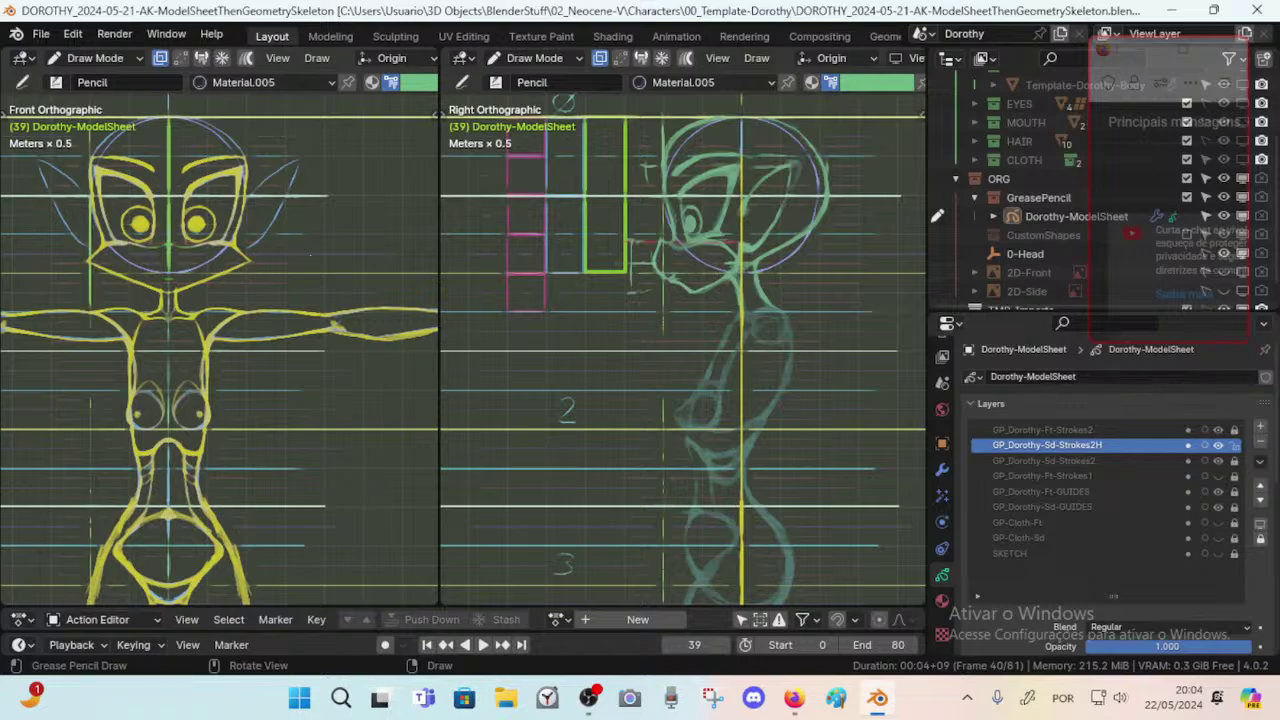
{"action": "scroll", "coordinate": [310, 255], "scroll_direction": "down", "scroll_amount": 5, "text": "ctrl"}
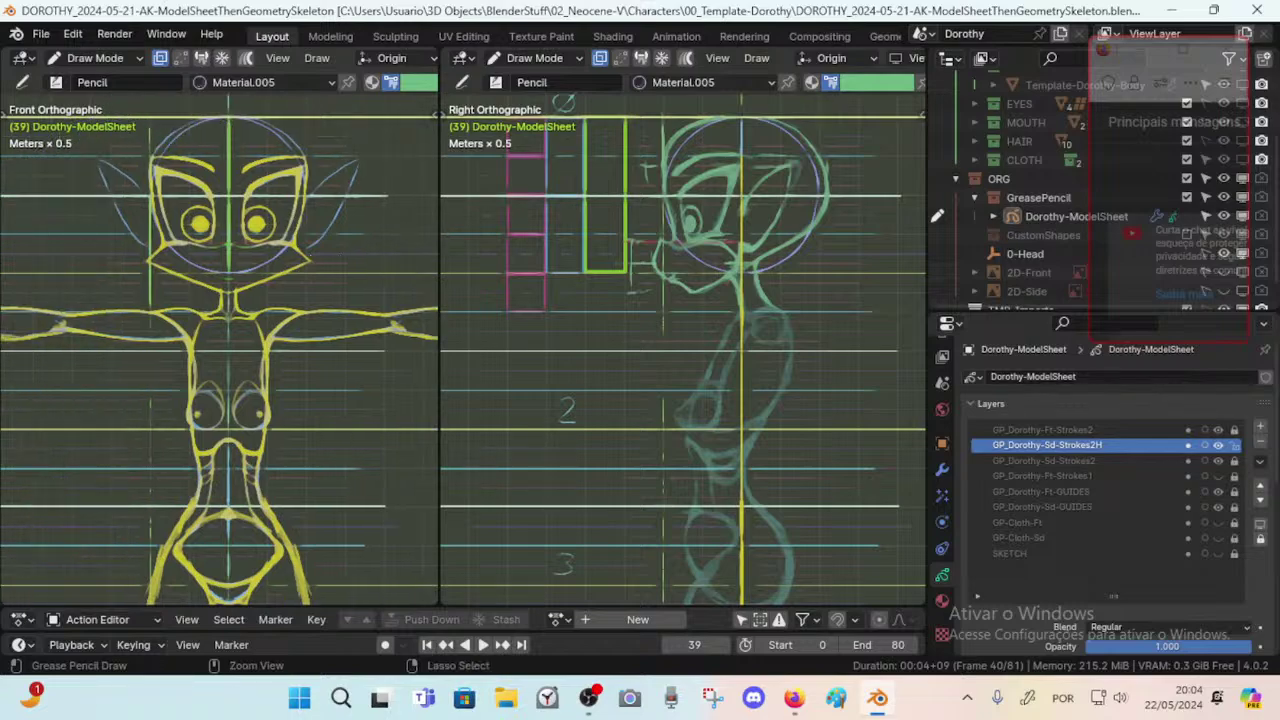
{"action": "key", "text": "ctrl+s"}
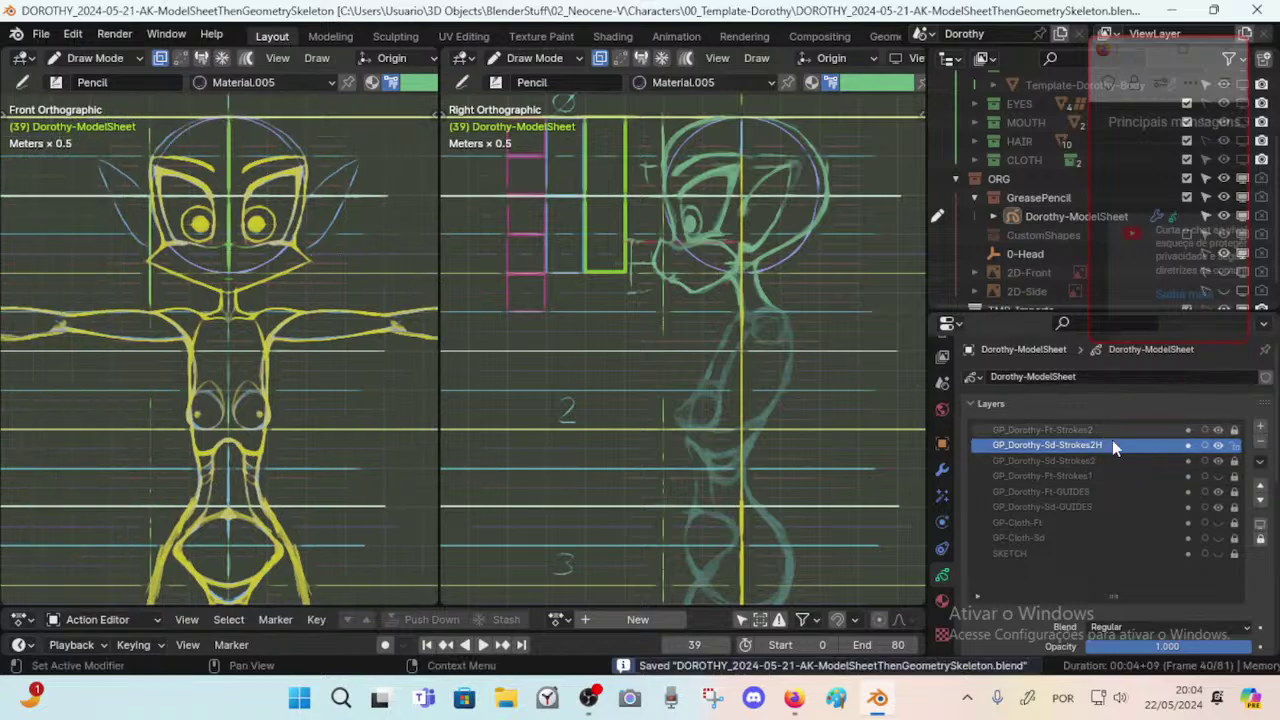
Lock the GP_Dorothy-Sd-Strokes2H layer and make GP_Dorothy-Ft-Strokes2 active, toggling GP_Dorothy-Ft-Strokes1's visibility to check it.
{"action": "left_click", "coordinate": [1236, 445]}
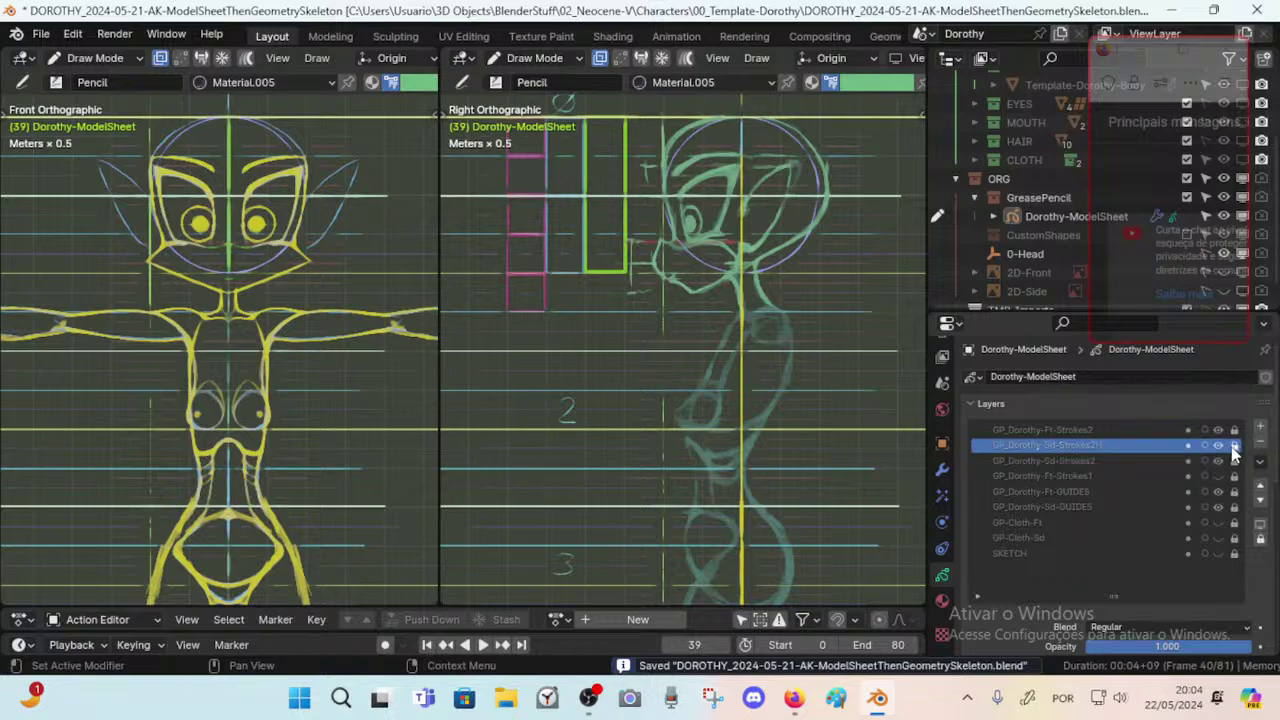
{"action": "left_click", "coordinate": [1087, 432]}
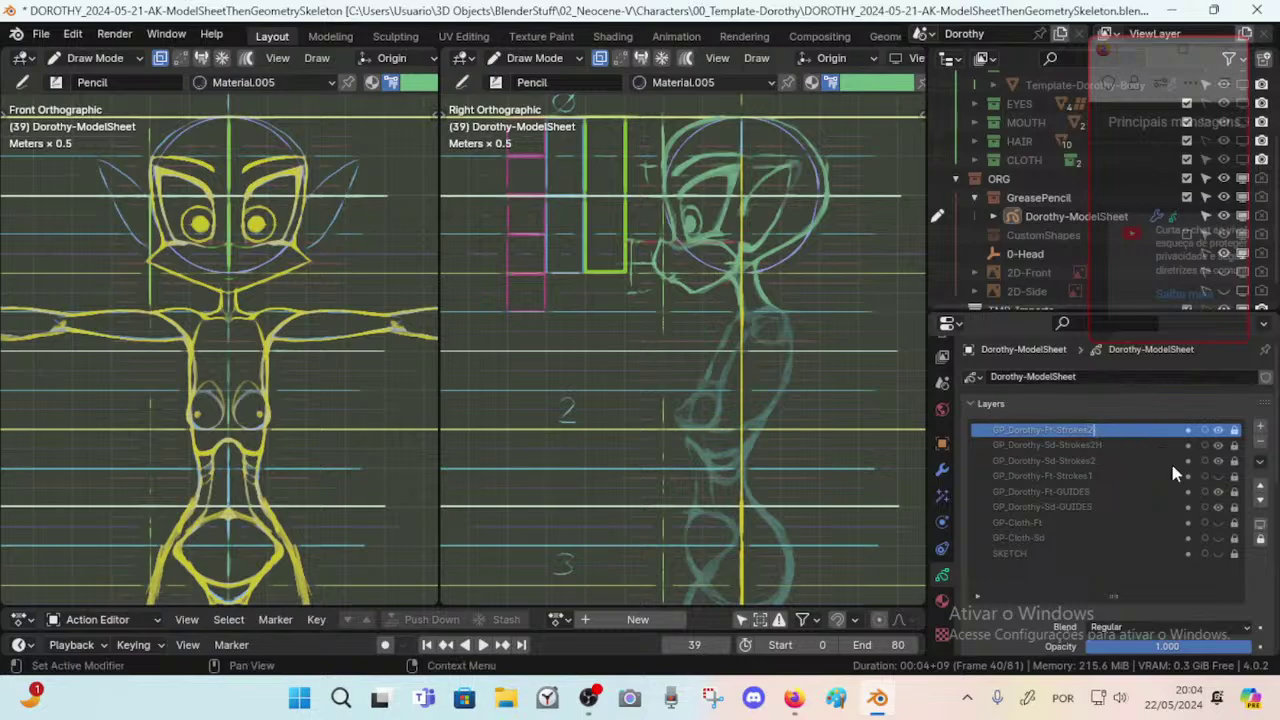
{"action": "left_click", "coordinate": [1218, 474]}
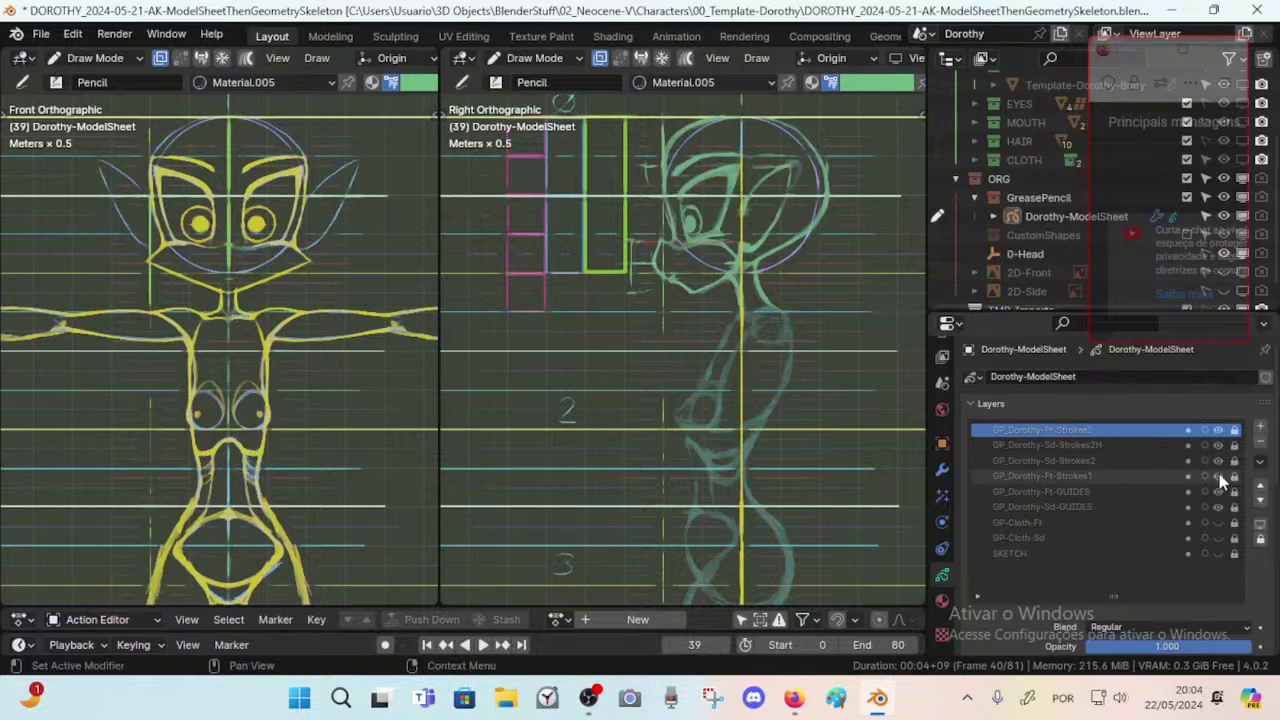
{"action": "left_click", "coordinate": [1220, 478]}
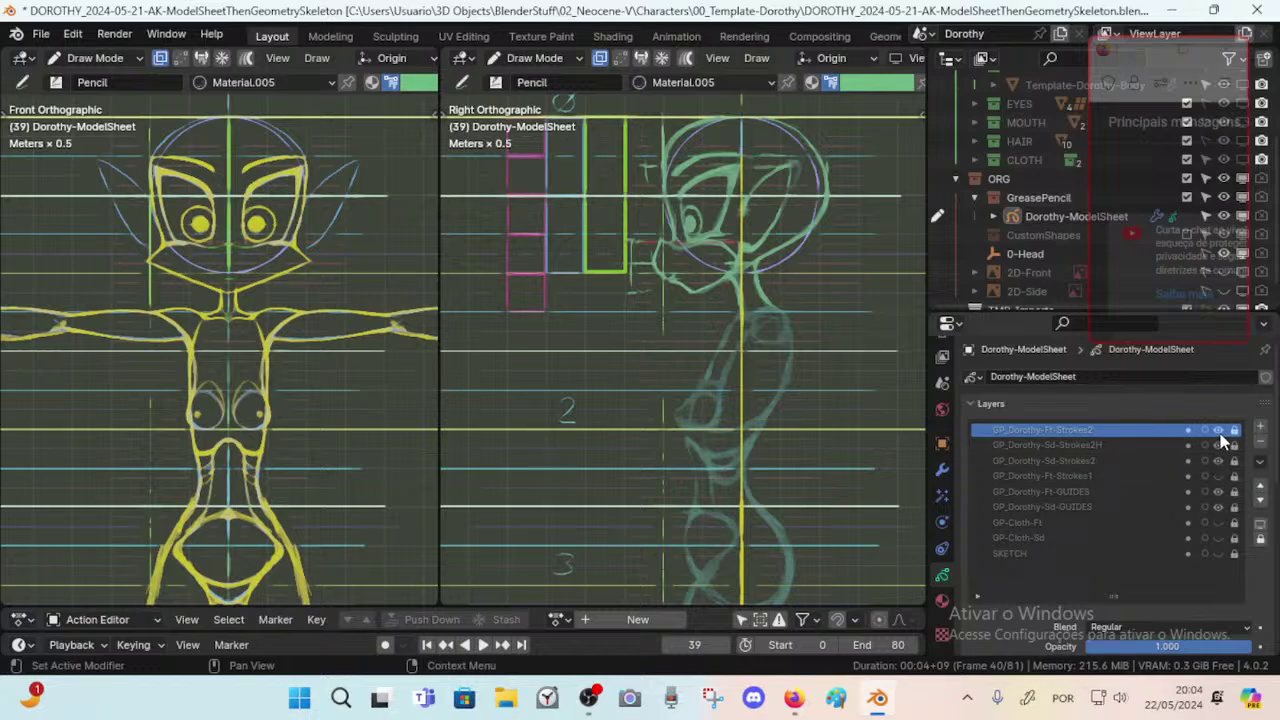
Hide GP_Dorothy-Ft-Strokes2 and toggle GP_Dorothy-Ft-Strokes1's visibility repeatedly to examine the first-pass front strokes on their own.
{"action": "left_click", "coordinate": [1218, 430]}
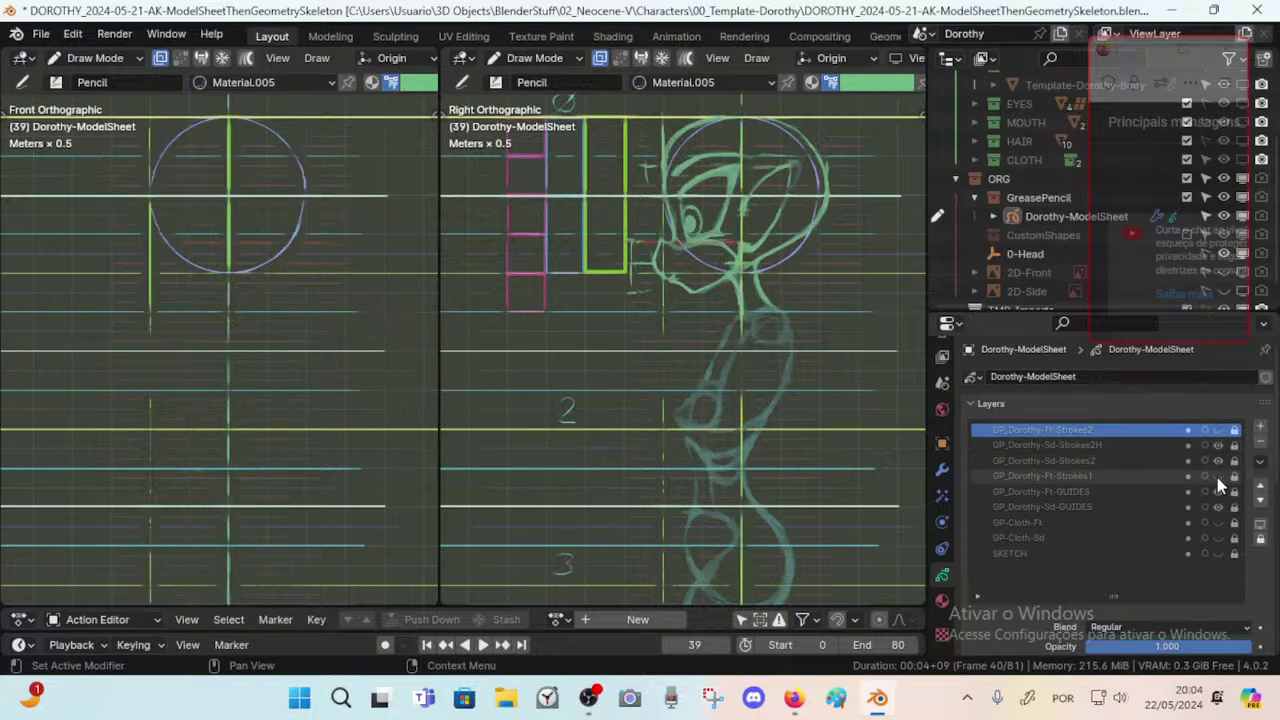
{"action": "left_click", "coordinate": [1217, 477]}
{"action": "left_click", "coordinate": [1217, 477]}
{"action": "left_click", "coordinate": [1217, 477]}
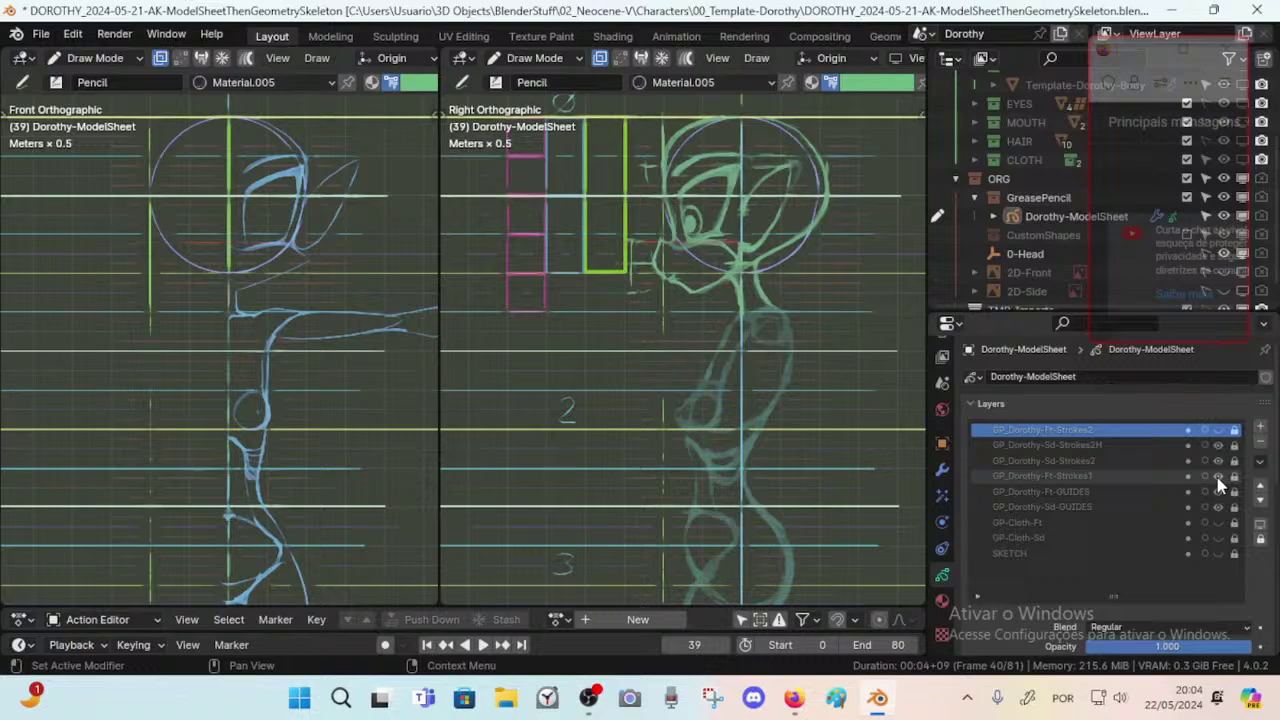
{"action": "left_click", "coordinate": [1217, 477]}
{"action": "left_click", "coordinate": [1217, 477]}
{"action": "left_click", "coordinate": [1217, 477]}
{"action": "left_click", "coordinate": [1217, 477]}
{"action": "left_click", "coordinate": [1217, 477]}
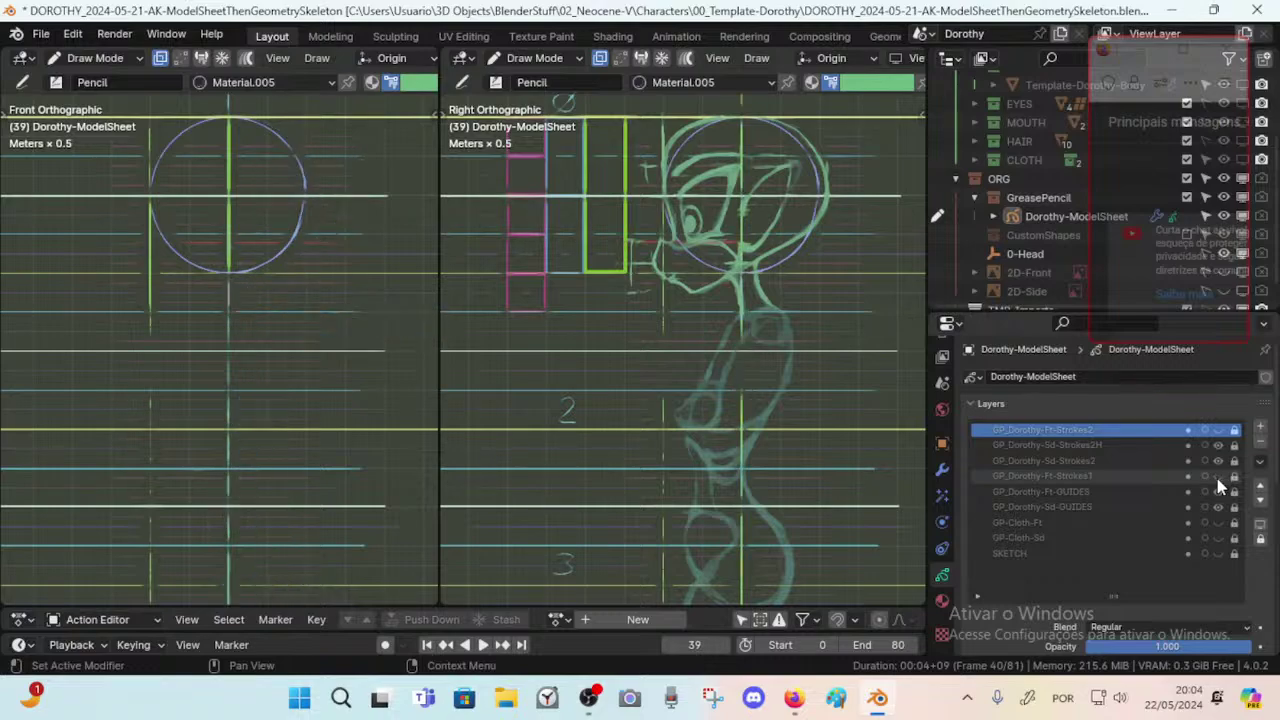
{"action": "left_click", "coordinate": [1217, 477]}
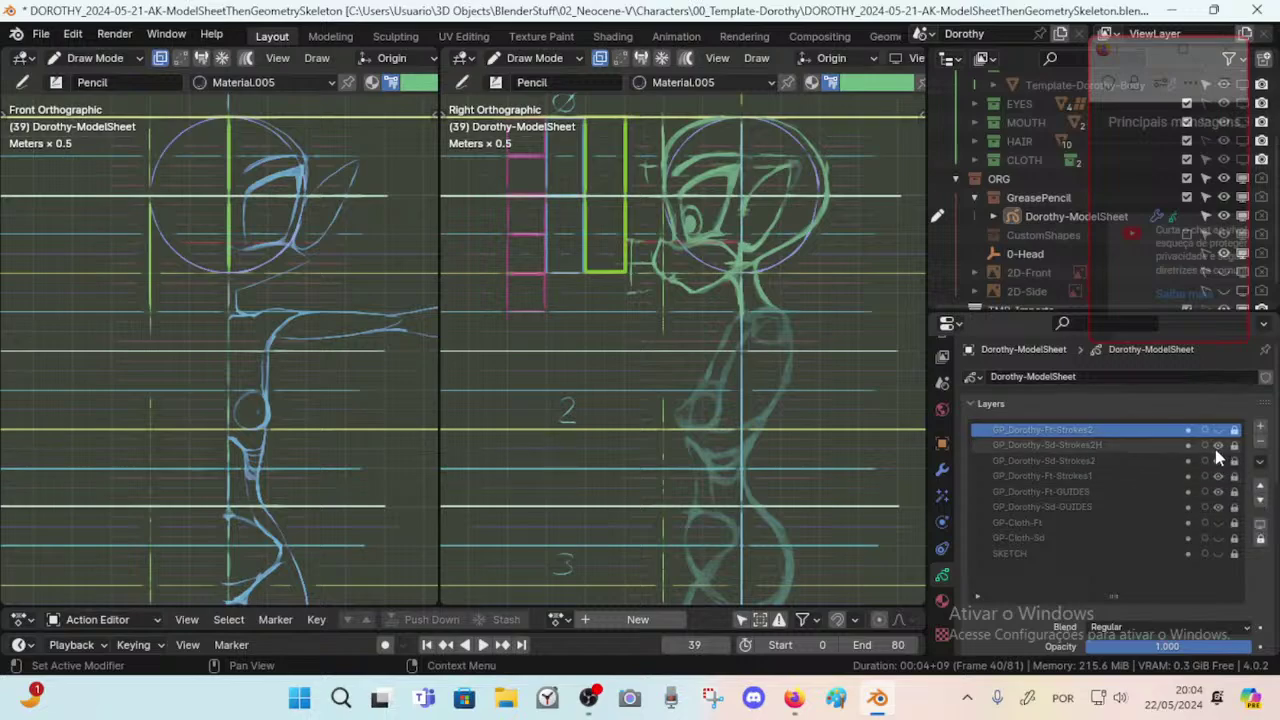
{"action": "left_click", "coordinate": [1217, 477]}
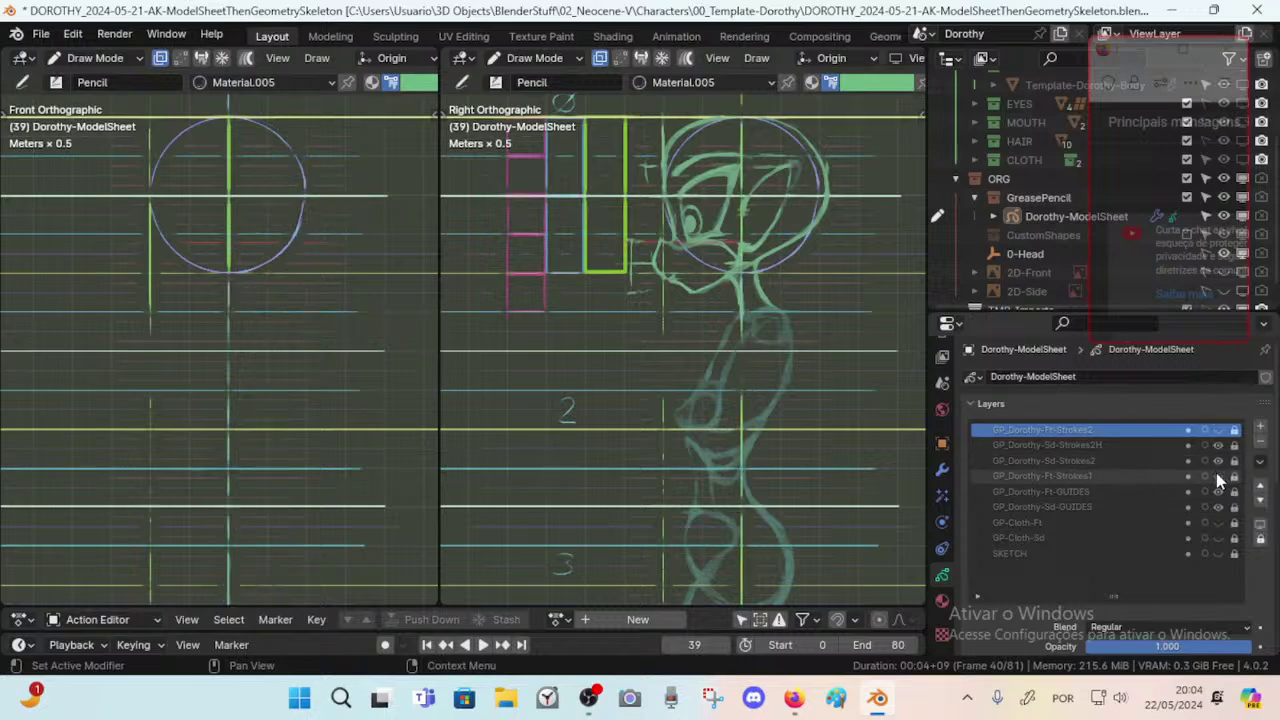
{"action": "left_click", "coordinate": [1217, 477]}
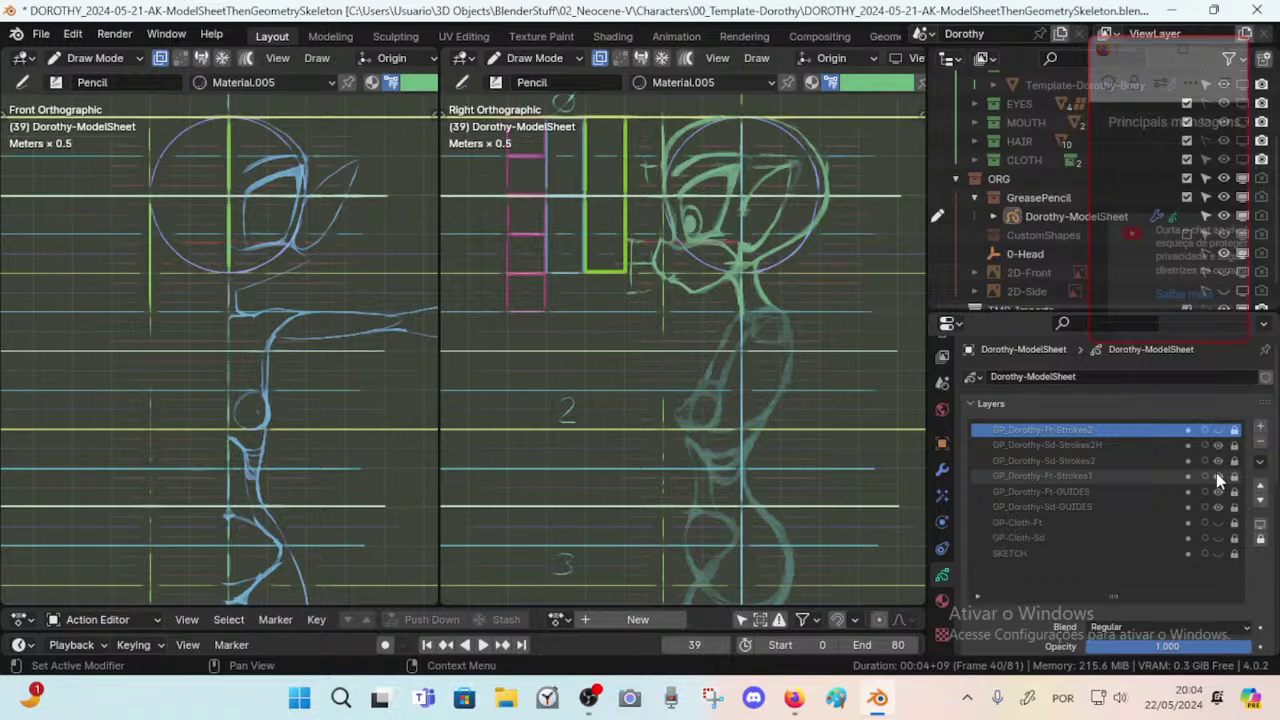
{"action": "left_click", "coordinate": [1217, 477]}
{"action": "left_click", "coordinate": [1217, 477]}
{"action": "left_click", "coordinate": [1217, 477]}
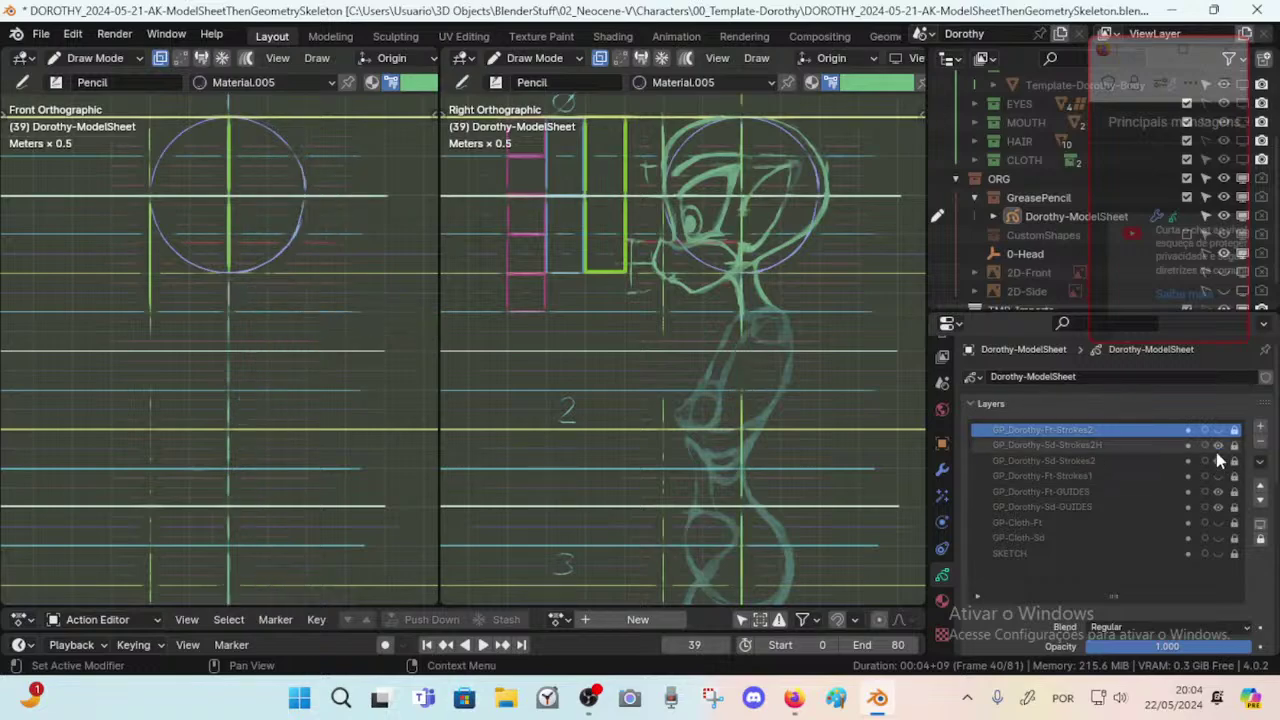
{"action": "left_click", "coordinate": [1217, 476]}
Toggle GP_Dorothy-Ft-Strokes2's visibility to compare it with the first-pass front strokes, leaving it shown with GP_Dorothy-Ft-Strokes1 hidden.
{"action": "left_click", "coordinate": [1217, 430]}
{"action": "left_click", "coordinate": [1217, 430]}
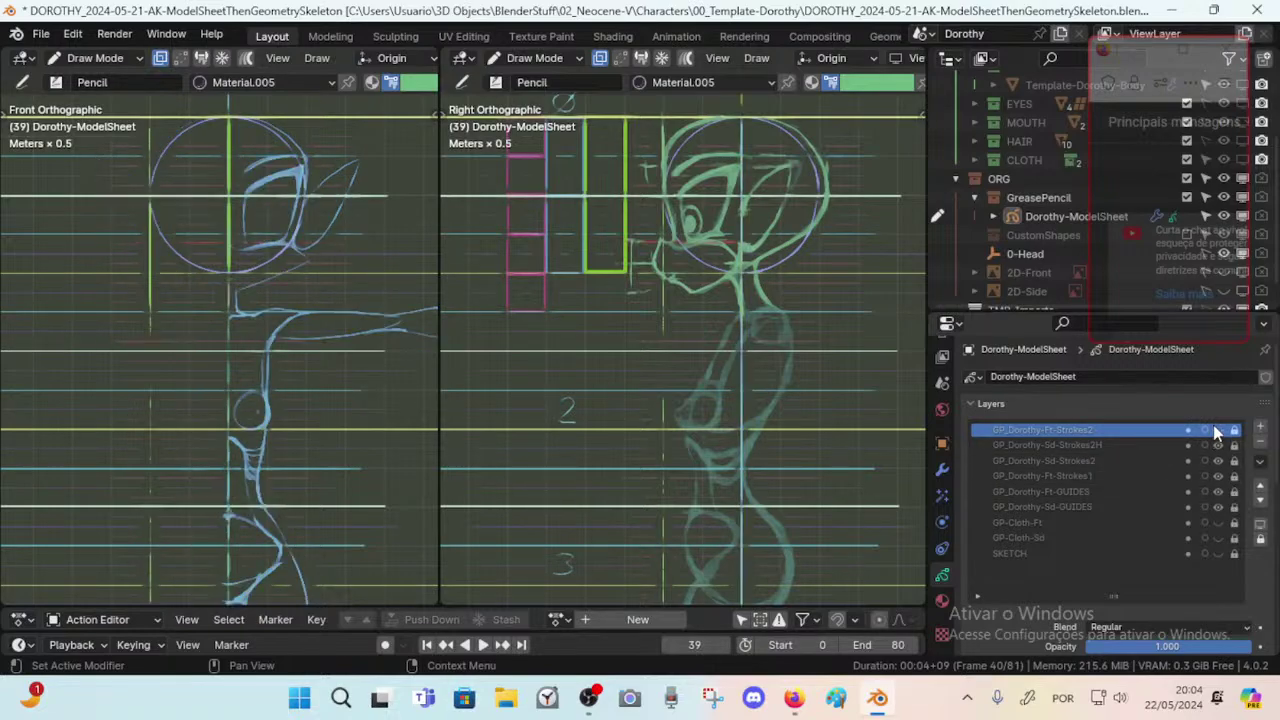
{"action": "left_click", "coordinate": [1217, 430]}
{"action": "left_click", "coordinate": [1217, 430]}
{"action": "left_click", "coordinate": [1217, 430]}
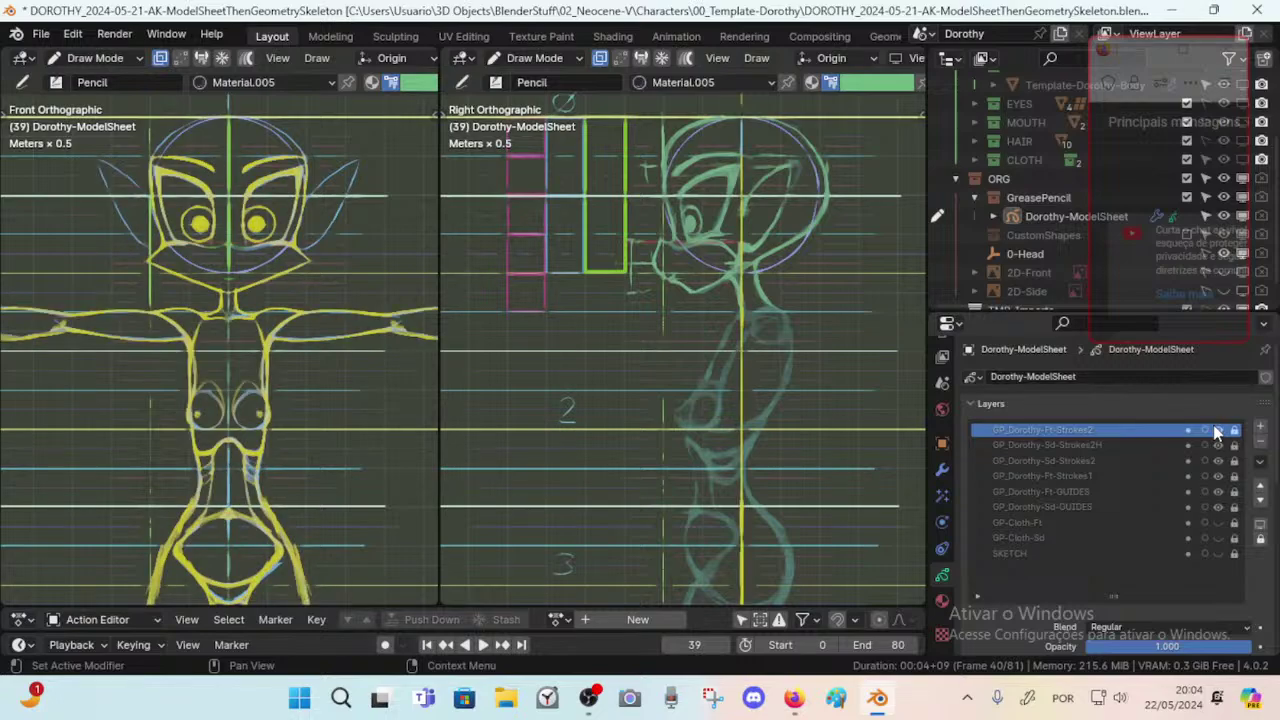
{"action": "left_click", "coordinate": [1217, 430]}
{"action": "left_click", "coordinate": [1217, 430]}
{"action": "left_click", "coordinate": [1217, 430]}
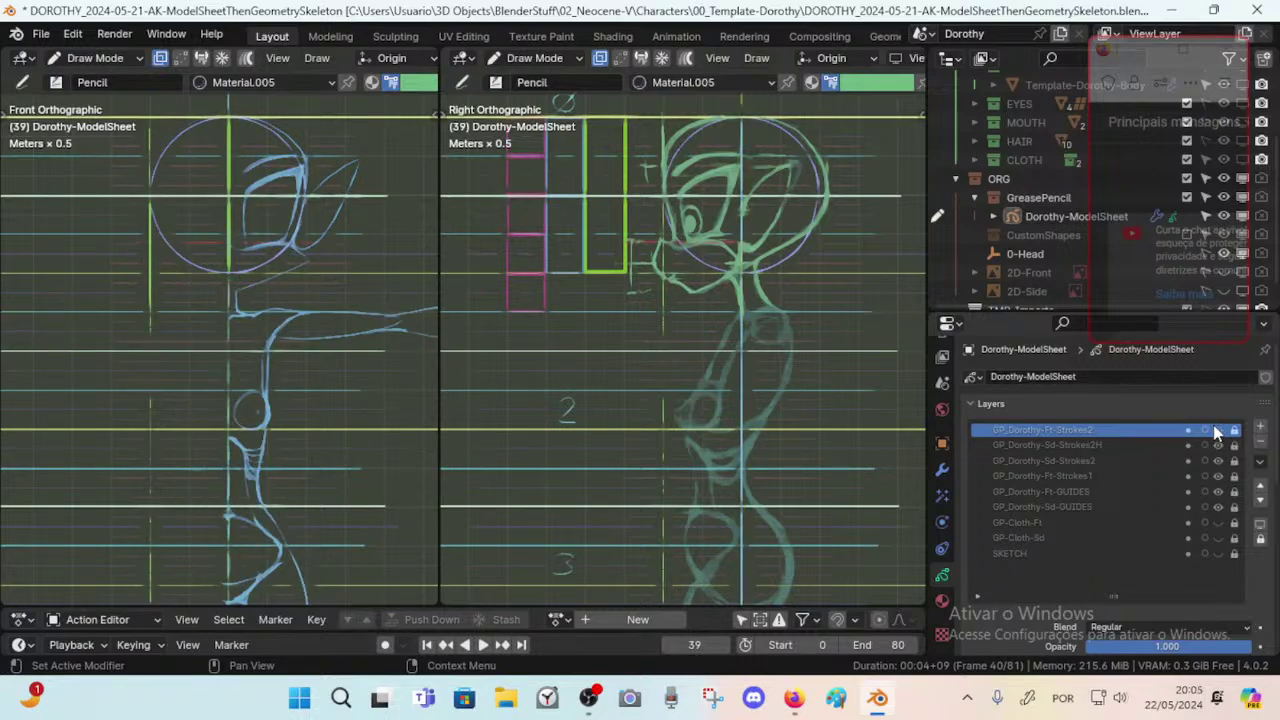
{"action": "left_click", "coordinate": [1217, 430]}
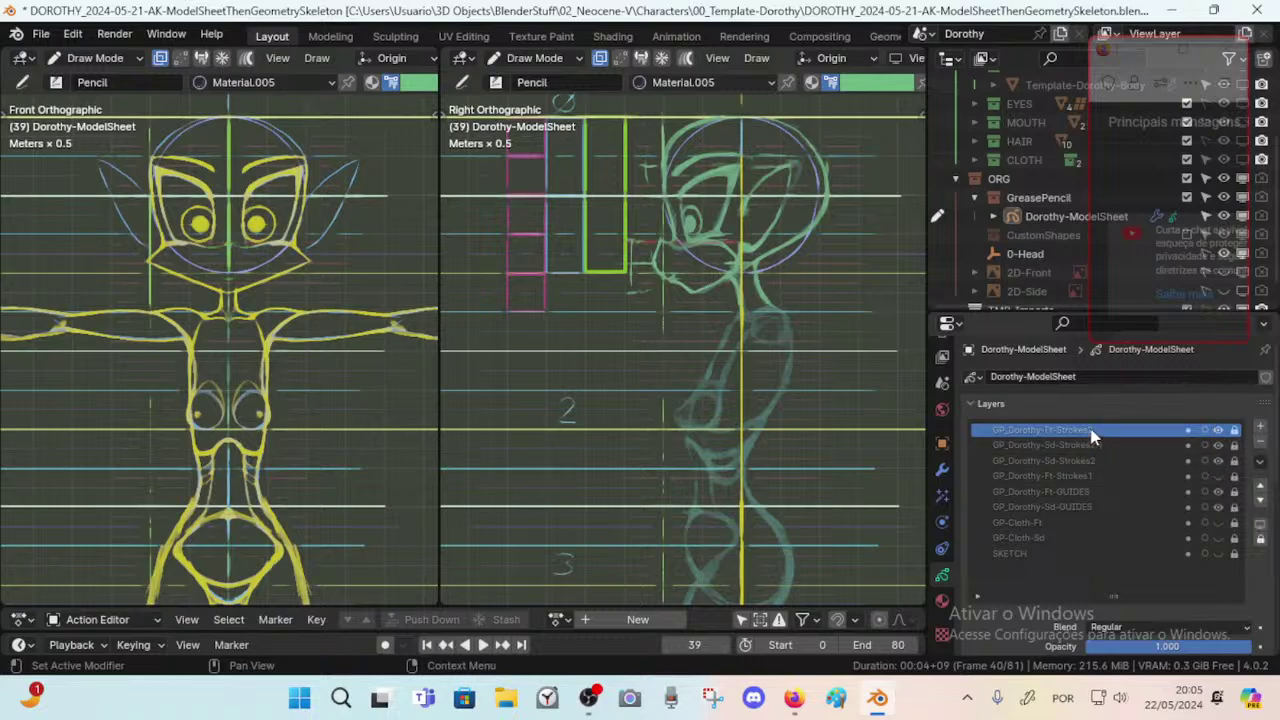
Add a Grease Pencil layer above GP_Dorothy-Ft-Strokes2, name it GP_Dorothy-Ft-Strokes2H, and make it the active layer.
{"action": "left_click", "coordinate": [1262, 428]}
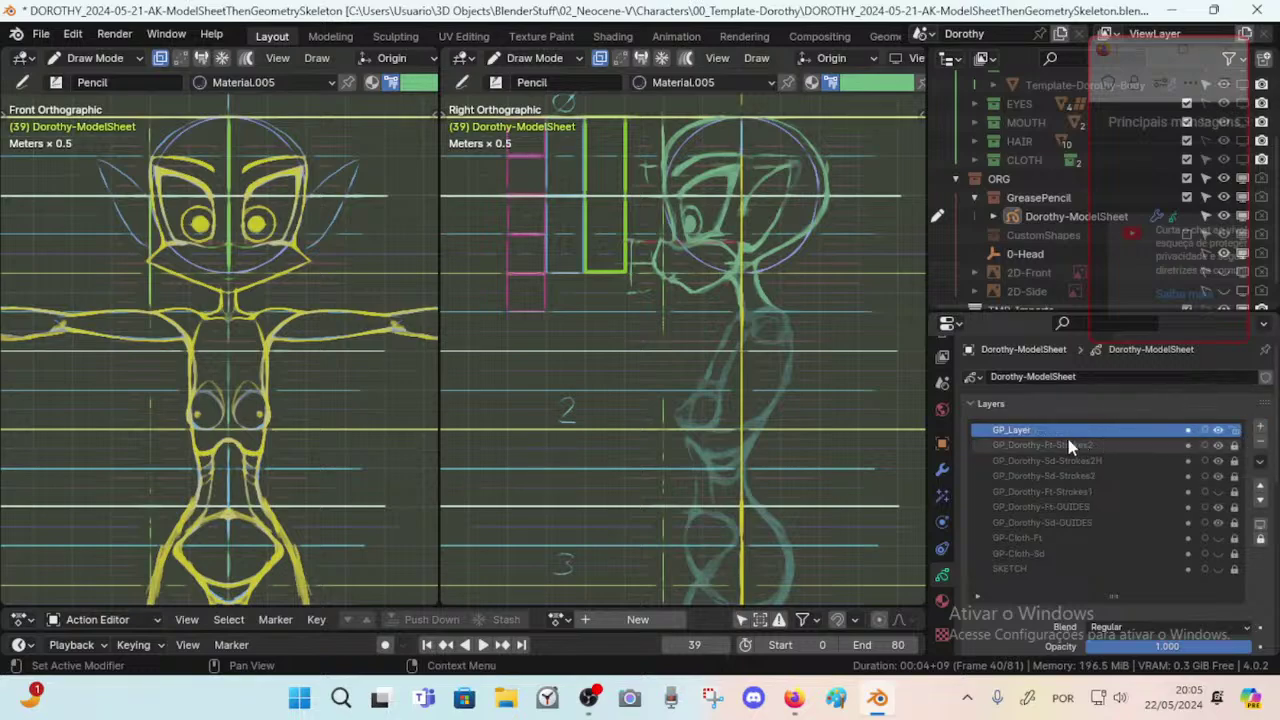
{"action": "left_click", "coordinate": [1065, 445]}
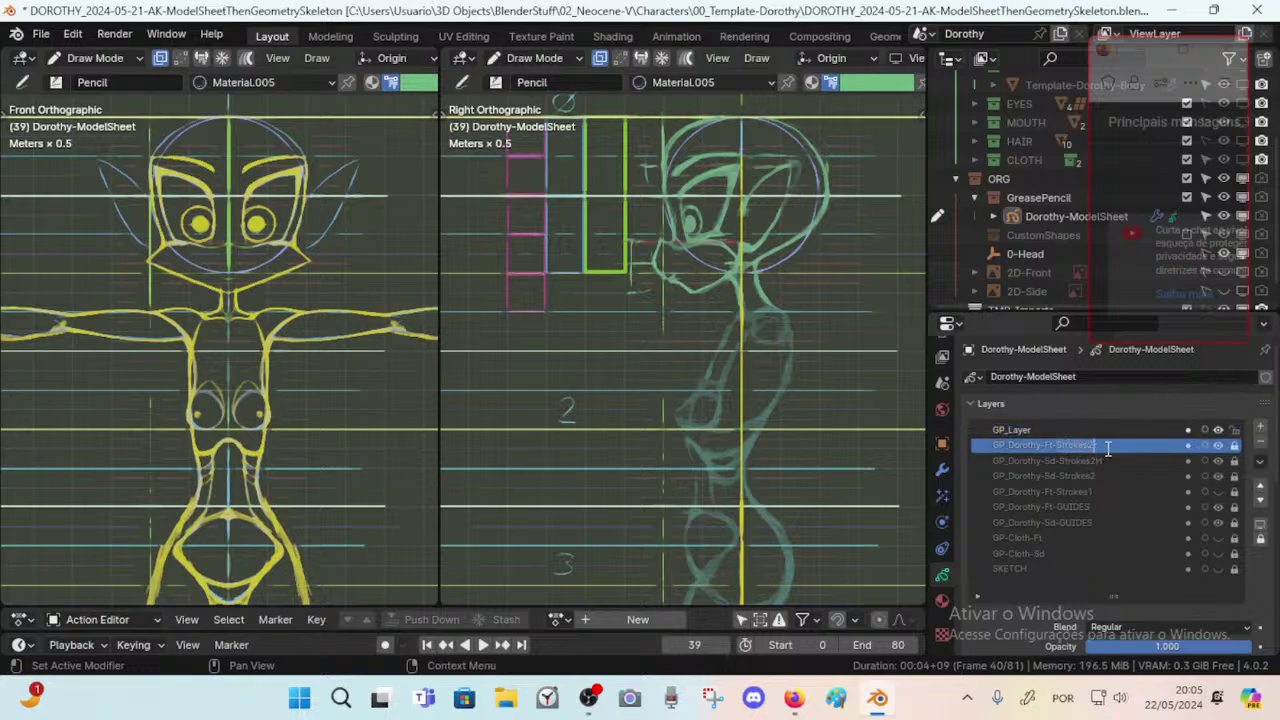
{"action": "double_click", "coordinate": [1025, 431]}
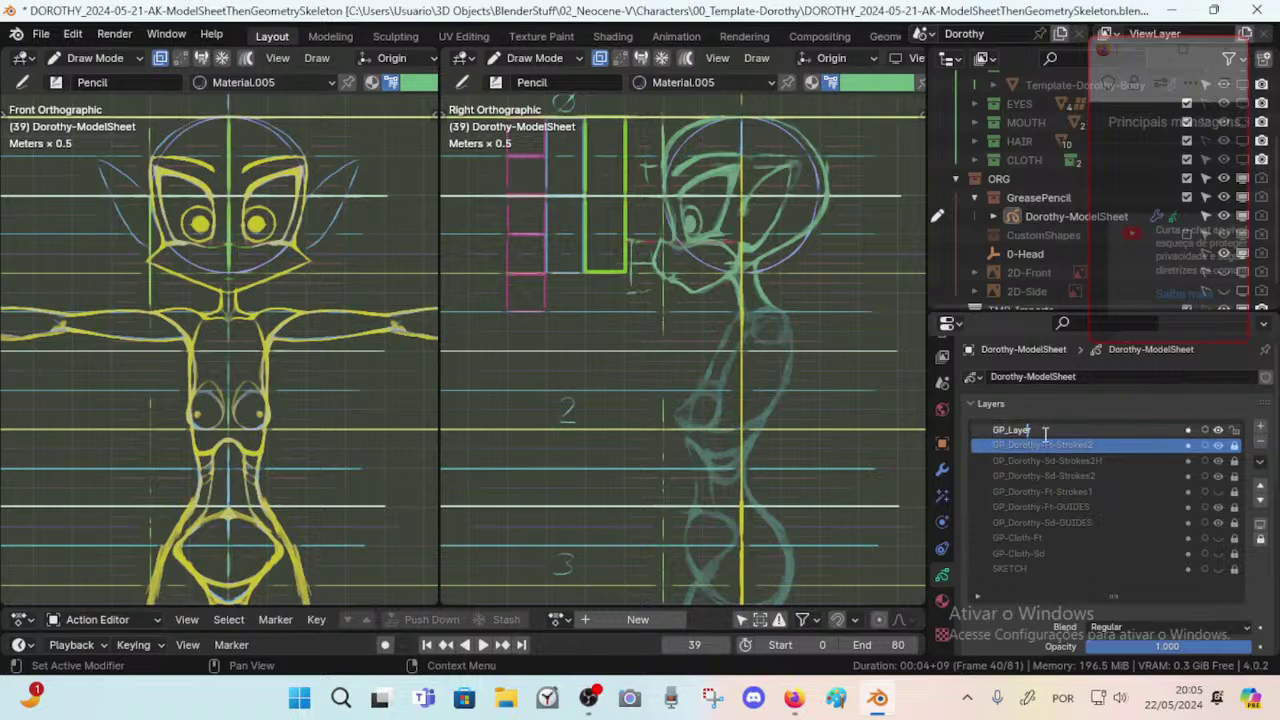
{"action": "type", "text": "GP_Dorothy-Ft-Strokes2"}
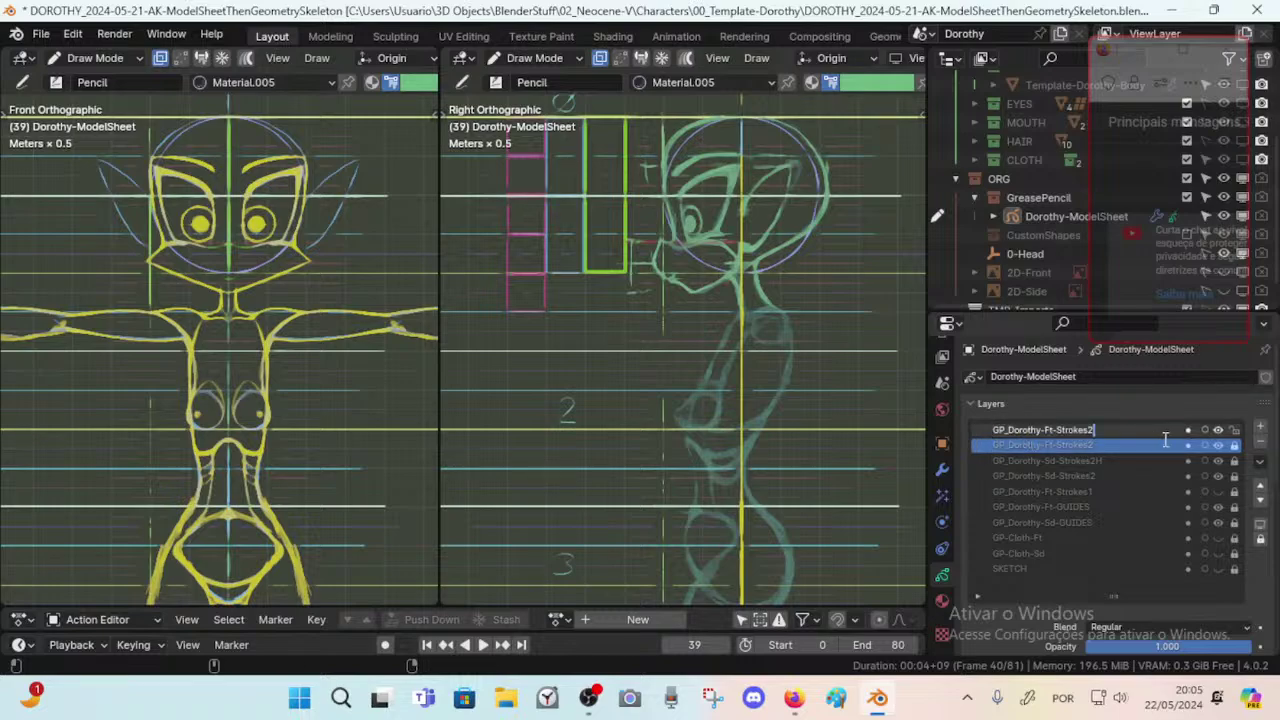
{"action": "type", "text": "H"}
{"action": "key", "text": "Return"}
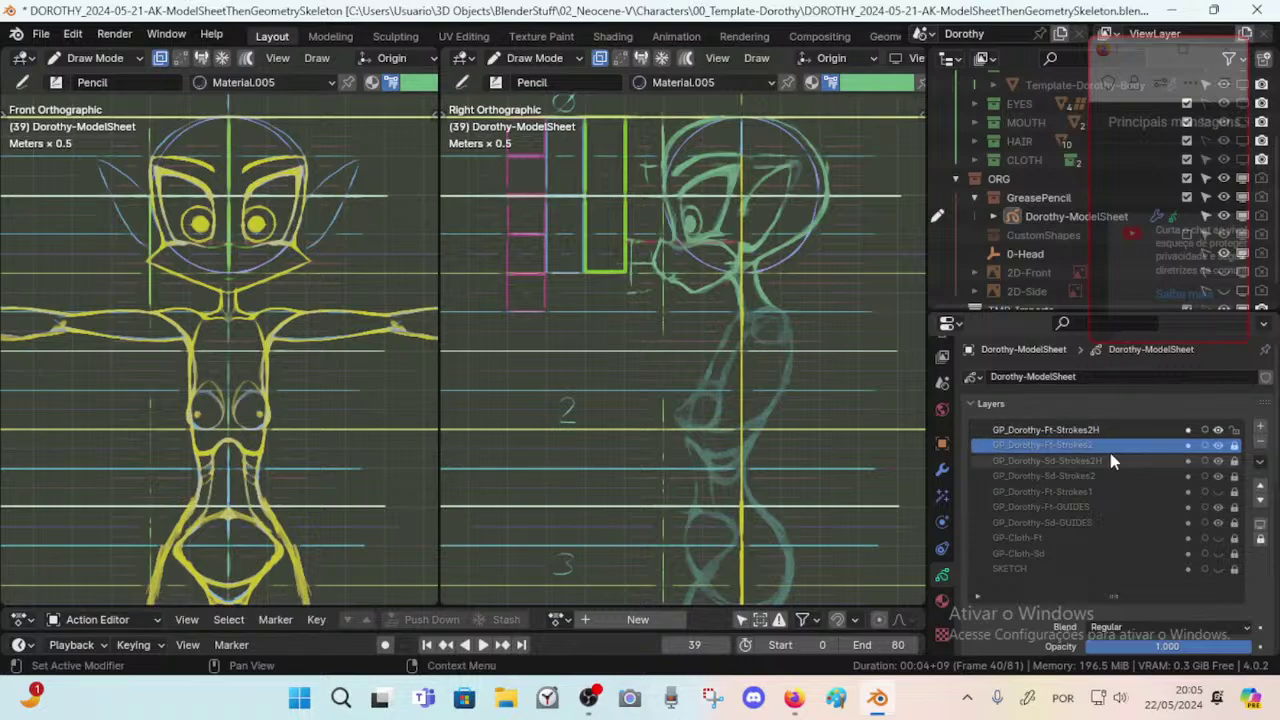
{"action": "left_click", "coordinate": [1121, 431]}
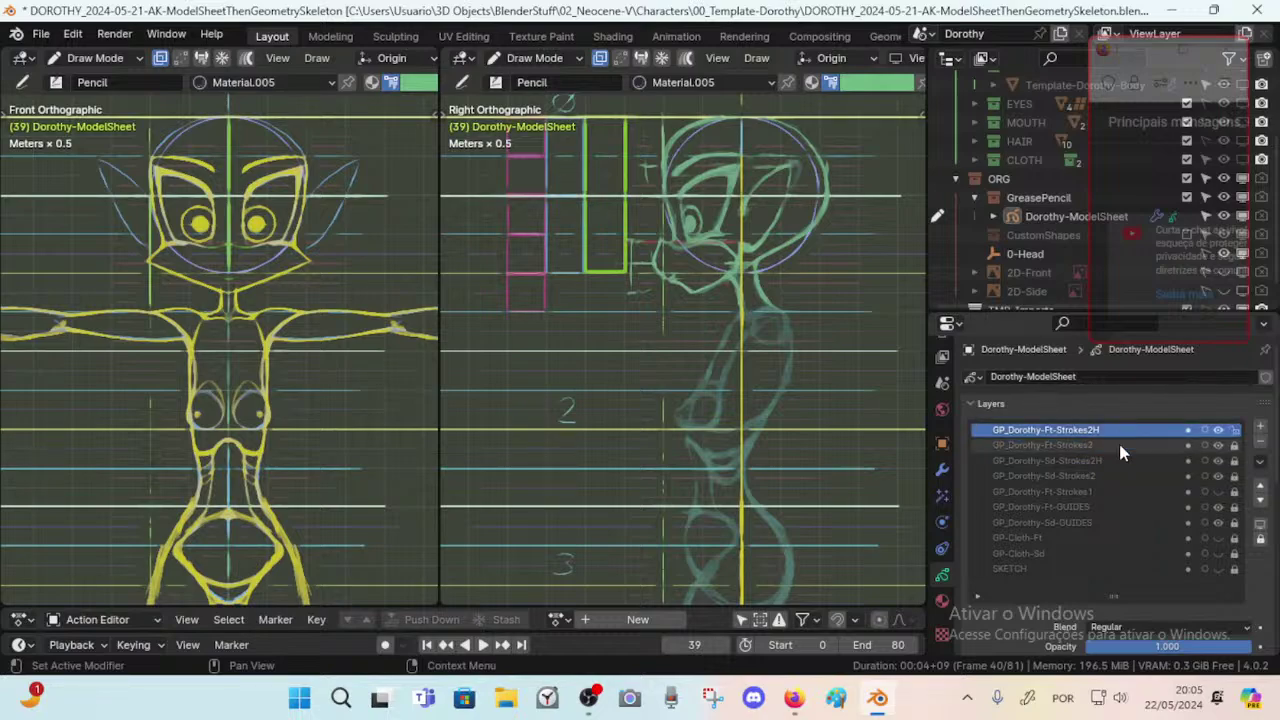
Hide and show the GP_Dorothy-Ft-GUIDES layer to check the front guides, and save the file.
{"action": "left_click", "coordinate": [1222, 511]}
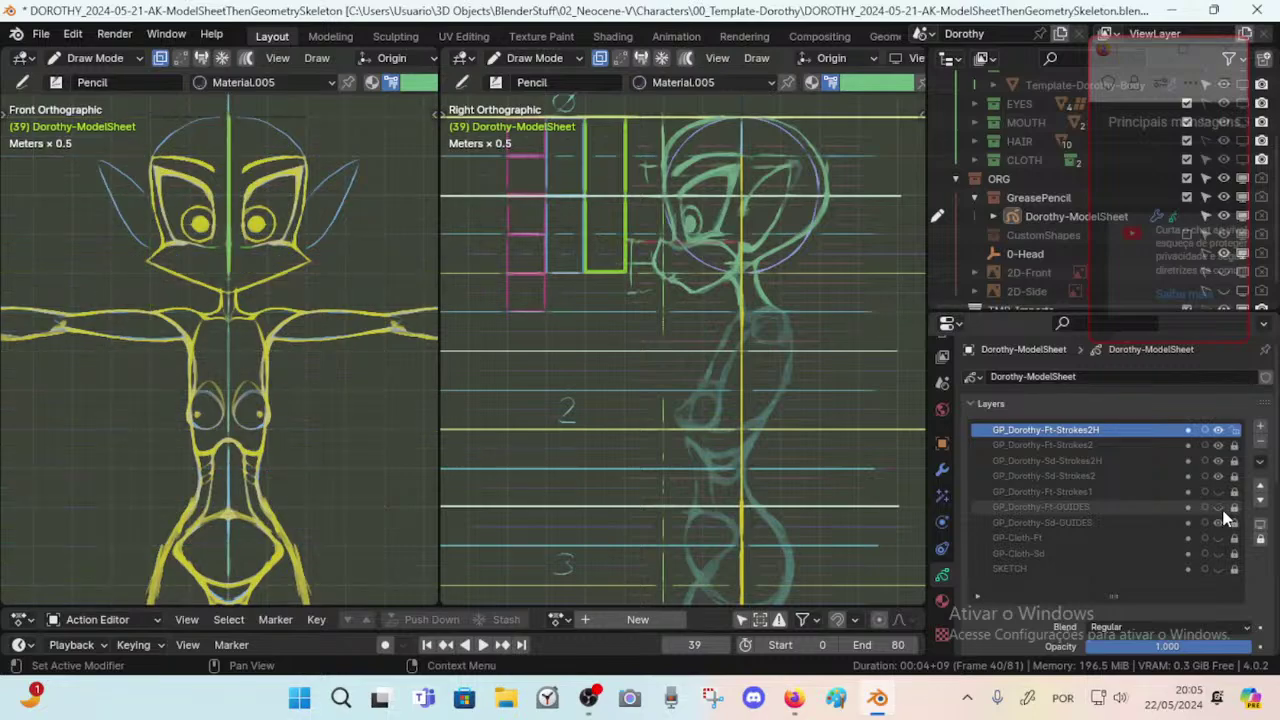
{"action": "left_click", "coordinate": [1222, 511]}
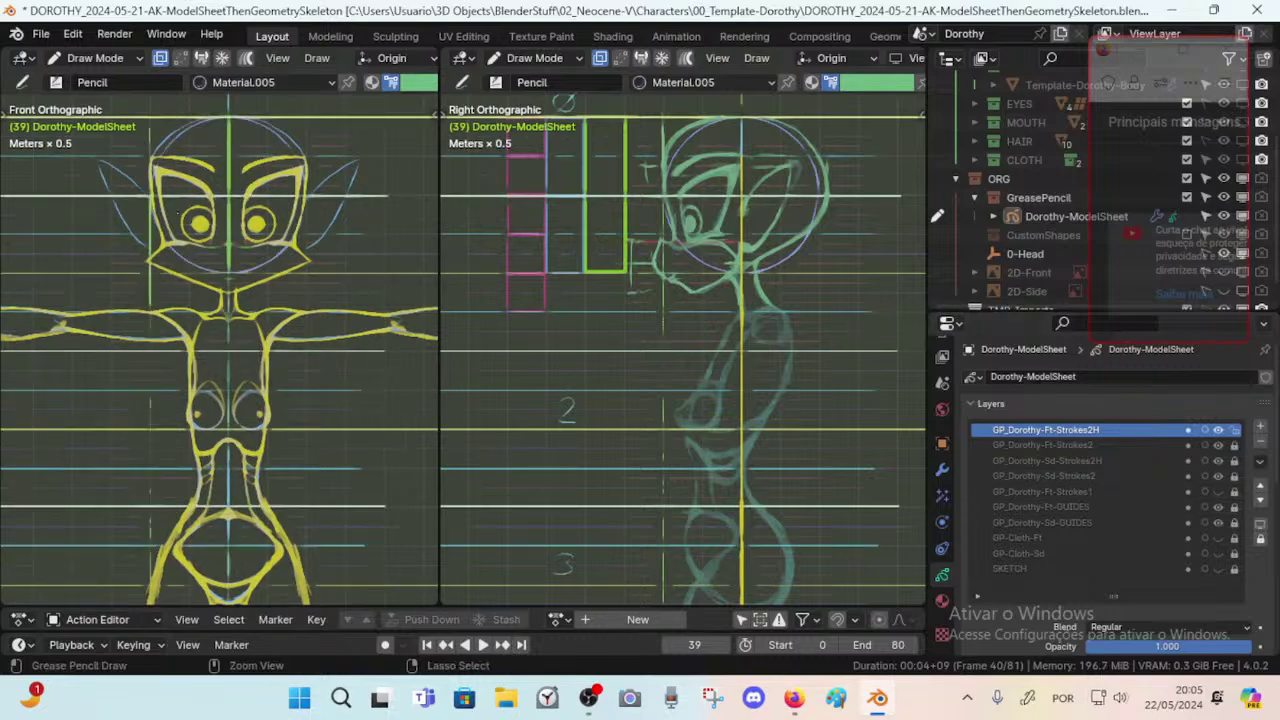
{"action": "key", "text": "ctrl+s"}
Frame the front view closer on the figure's head and upper torso.
{"action": "scroll", "coordinate": [221, 330], "scroll_direction": "up", "scroll_amount": 1}
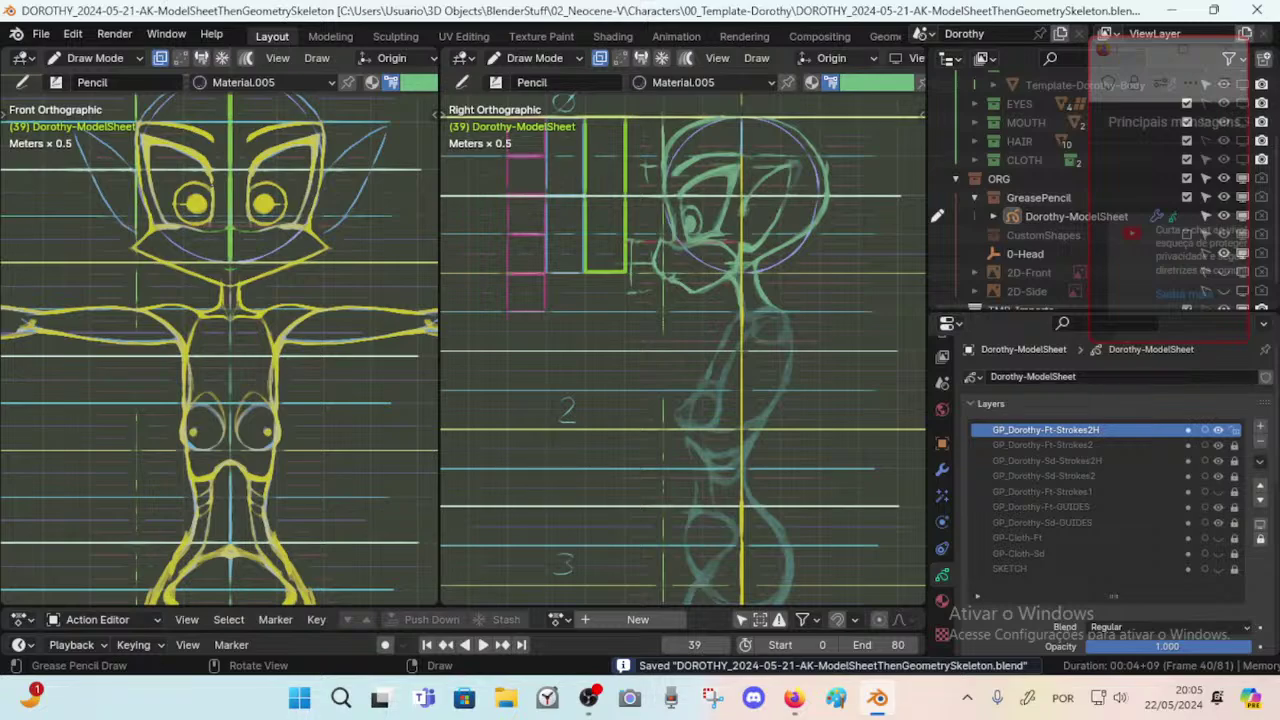
{"action": "scroll", "coordinate": [225, 320], "scroll_direction": "up", "scroll_amount": 1}
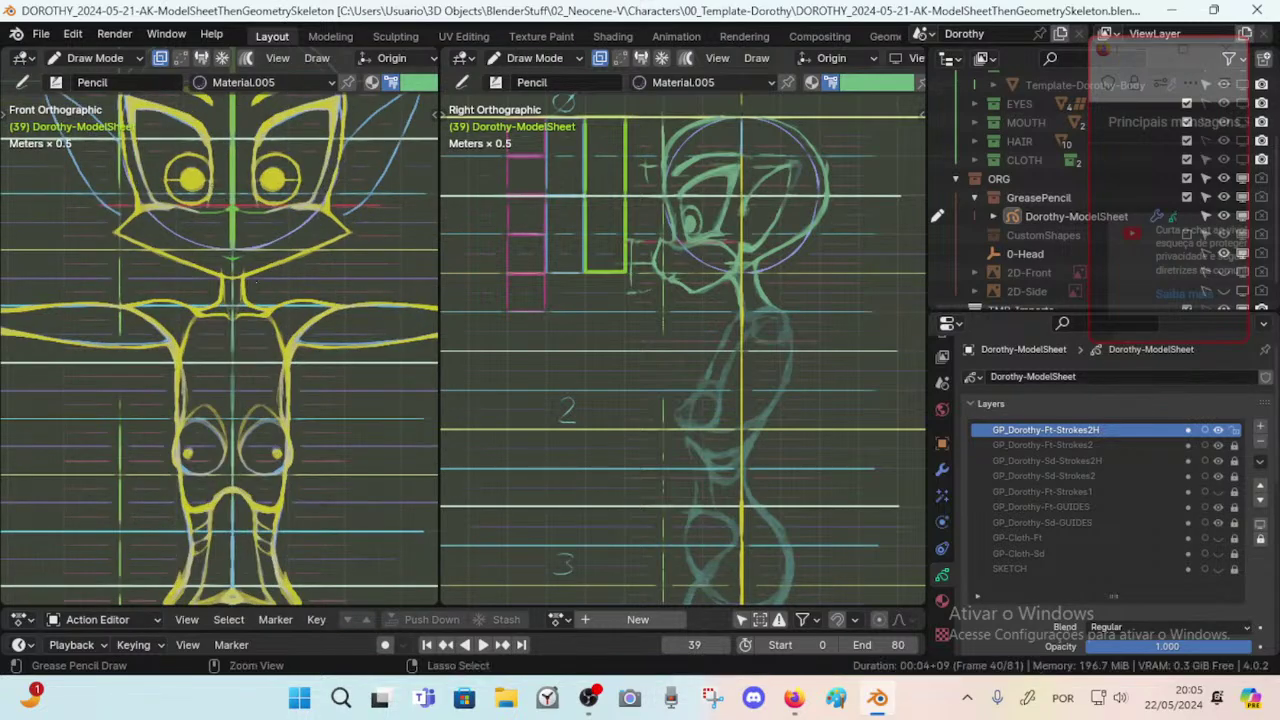
{"action": "key", "text": "ctrl+KP_2"}
{"action": "key", "text": "ctrl+KP_8"}
{"action": "key", "text": "ctrl+KP_8"}
{"action": "key", "text": "ctrl+KP_8"}
{"action": "key", "text": "ctrl+KP_8"}
{"action": "key", "text": "ctrl+KP_8"}
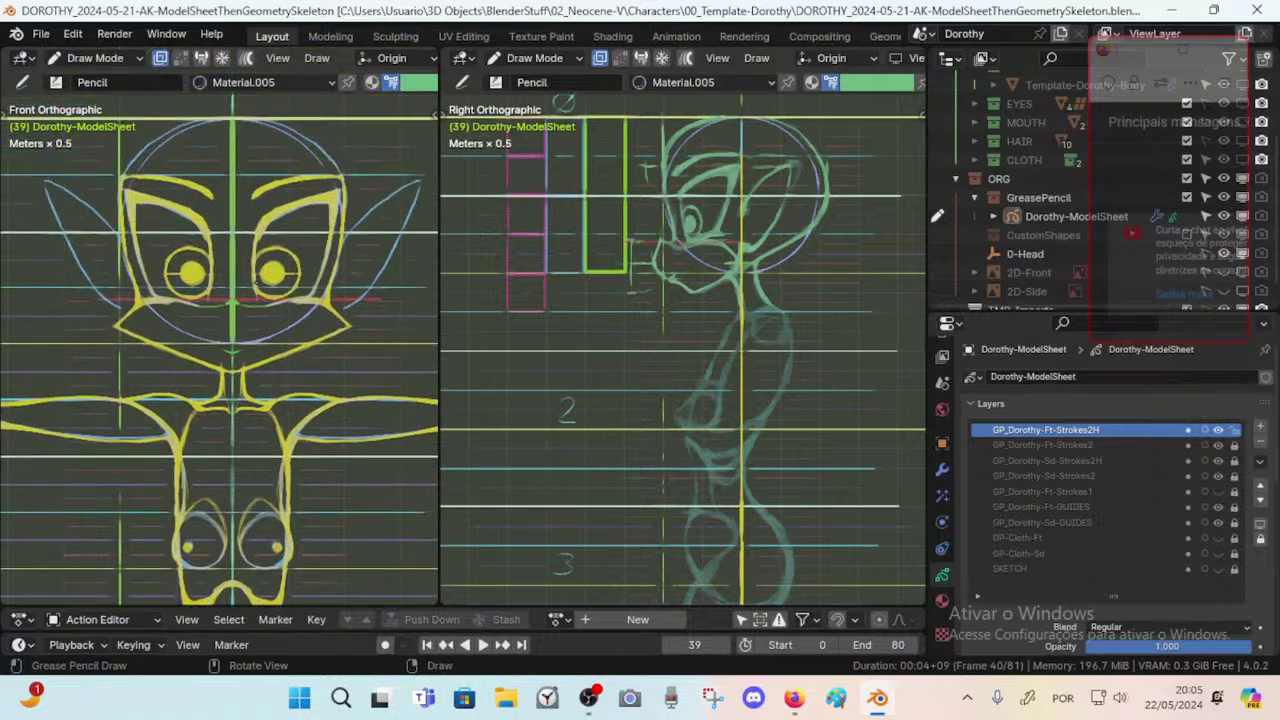
Turn on the Screencast Keys display and match the right view's zoom and head height to the front view.
{"action": "key", "text": "n"}
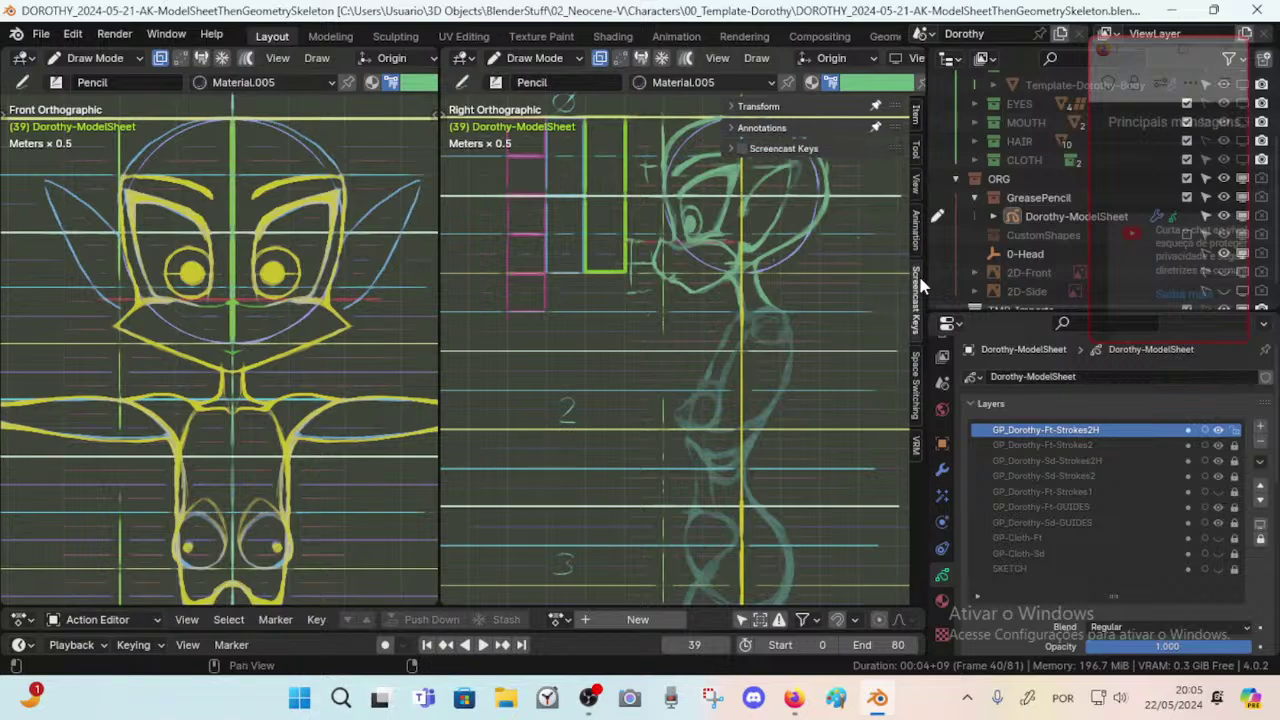
{"action": "key", "text": "n"}
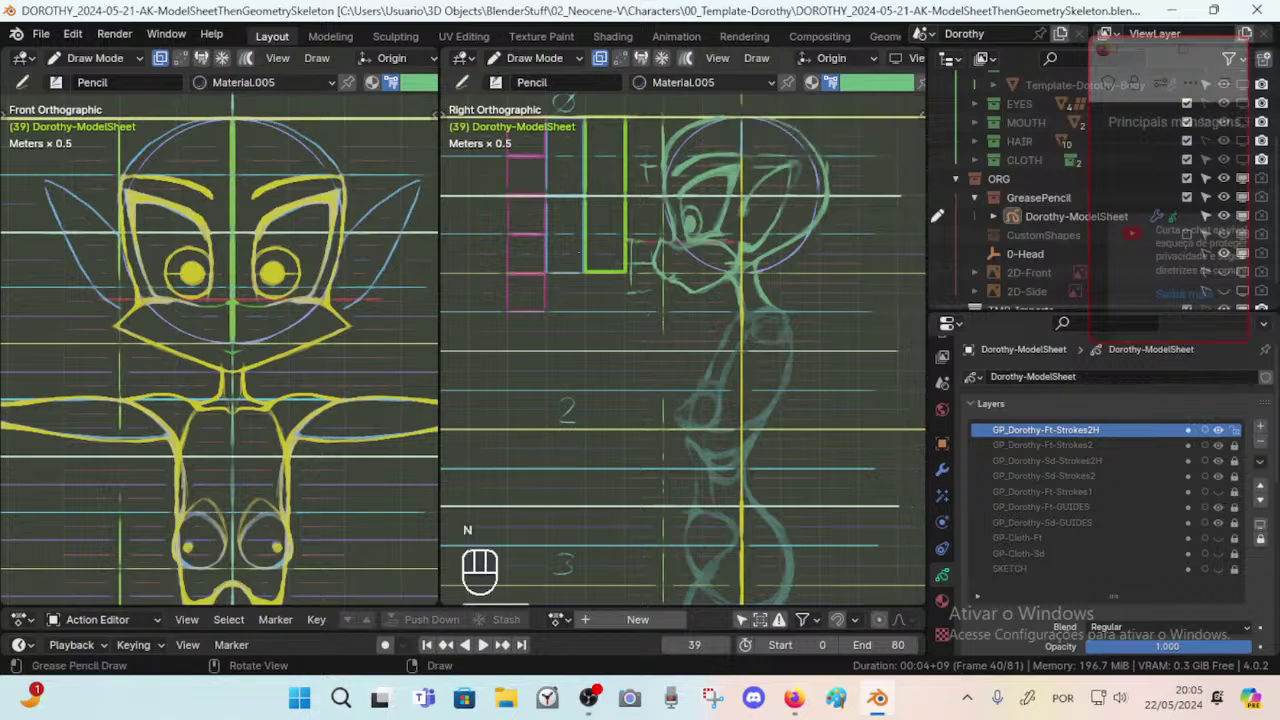
{"action": "key", "text": "KP_Add"}
{"action": "key", "text": "KP_Add"}
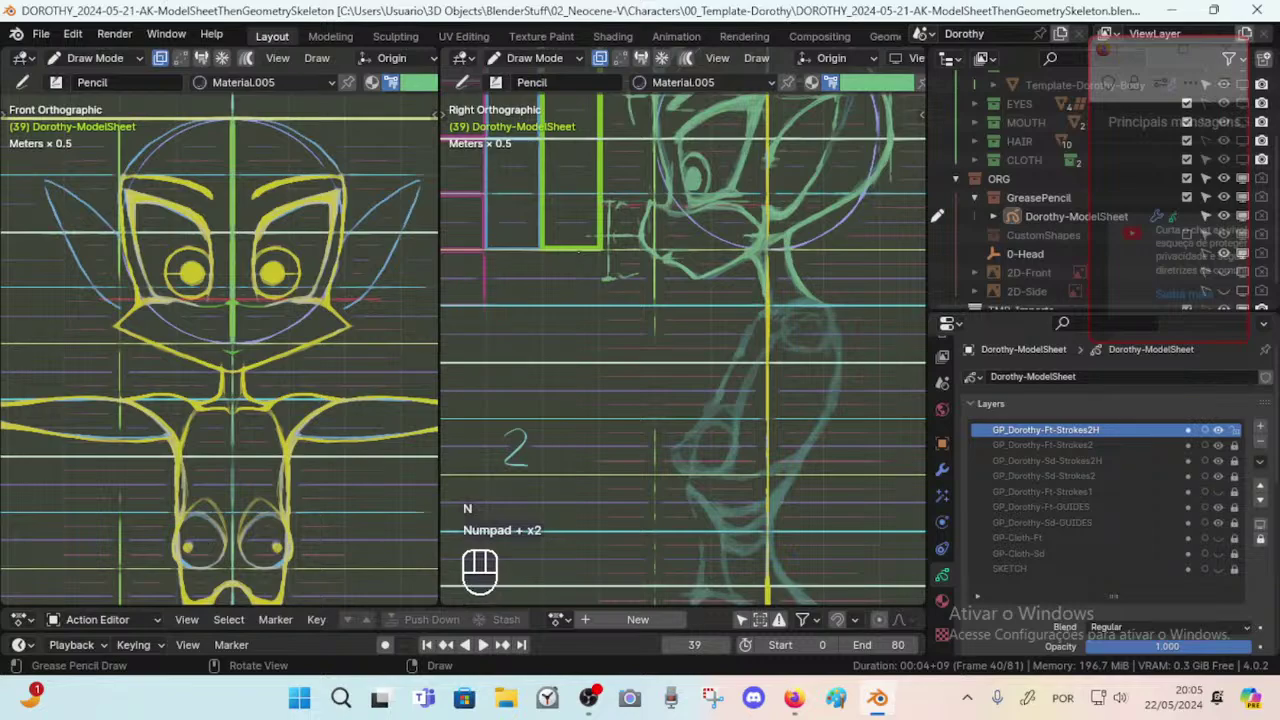
{"action": "key", "text": "ctrl+KP_8"}
{"action": "key", "text": "ctrl+KP_8"}
{"action": "key", "text": "ctrl+KP_8"}
{"action": "key", "text": "ctrl+KP_8"}
{"action": "key", "text": "ctrl+KP_8"}
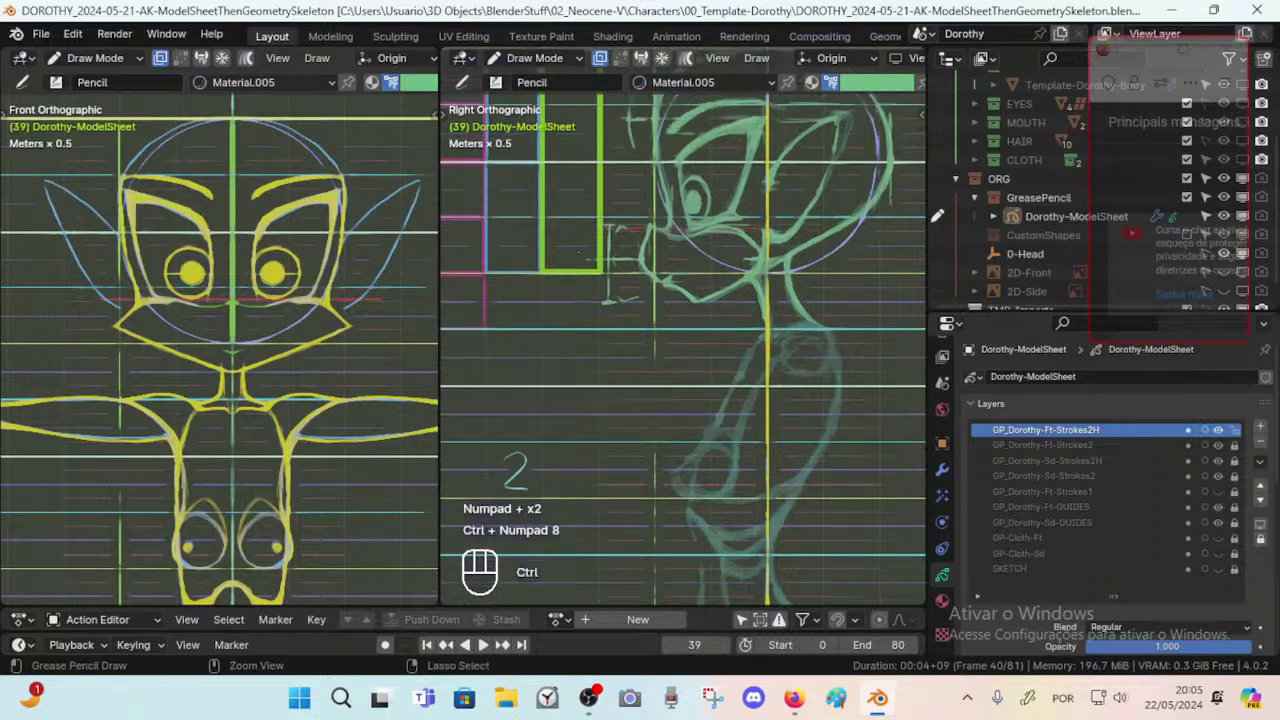
{"action": "key", "text": "ctrl+KP_2"}
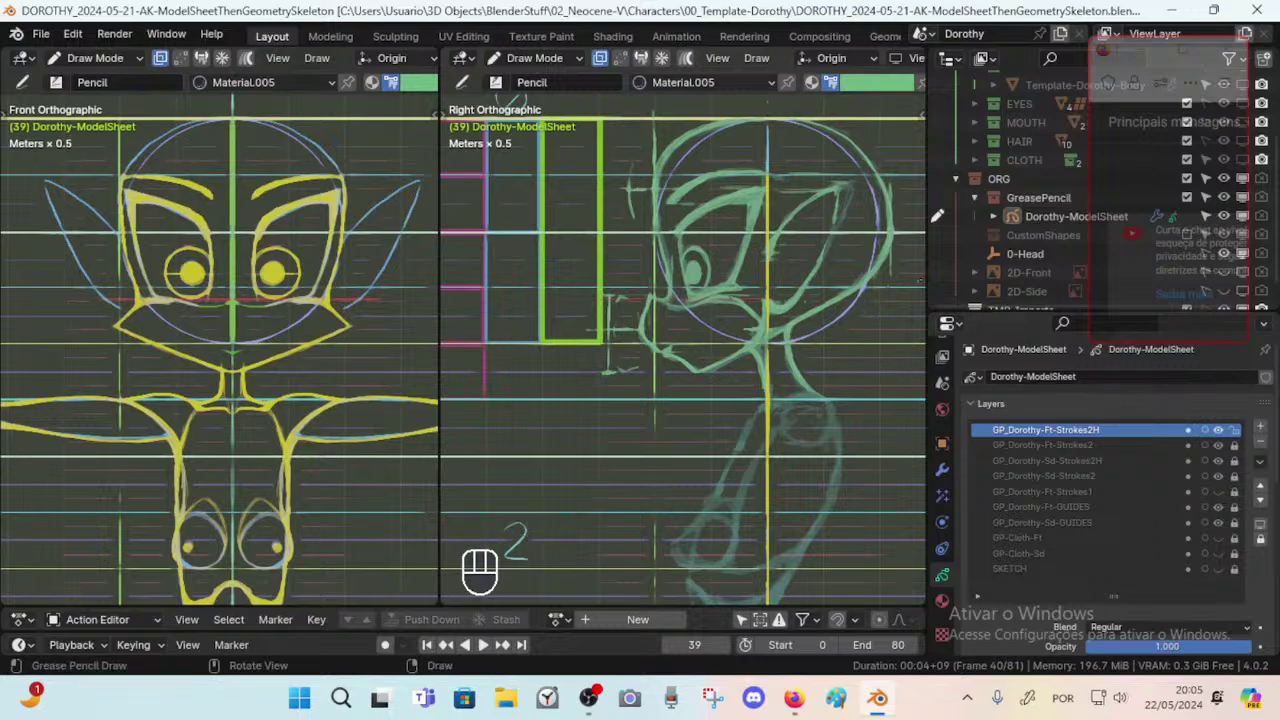
Widen both 3D viewports to nearly equal widths and save the file.
{"action": "key", "text": "ctrl+s"}
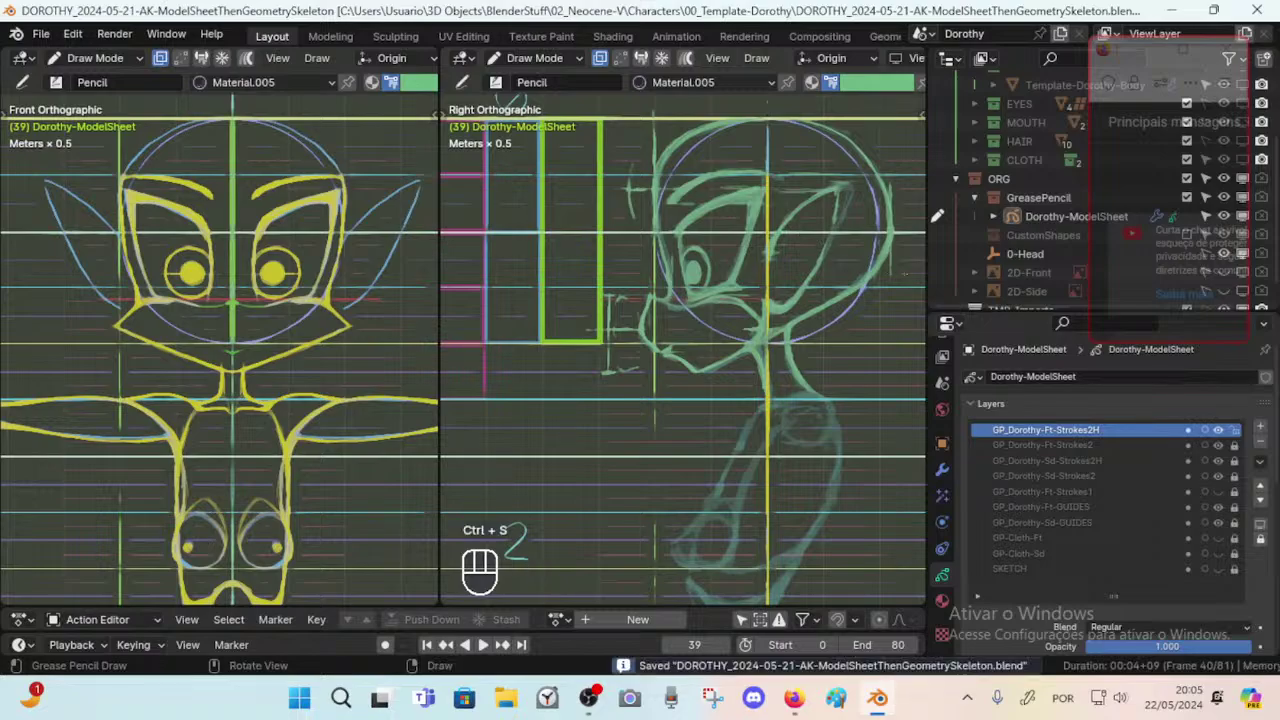
{"action": "left_click_drag", "start_coordinate": [928, 276], "coordinate": [969, 294]}
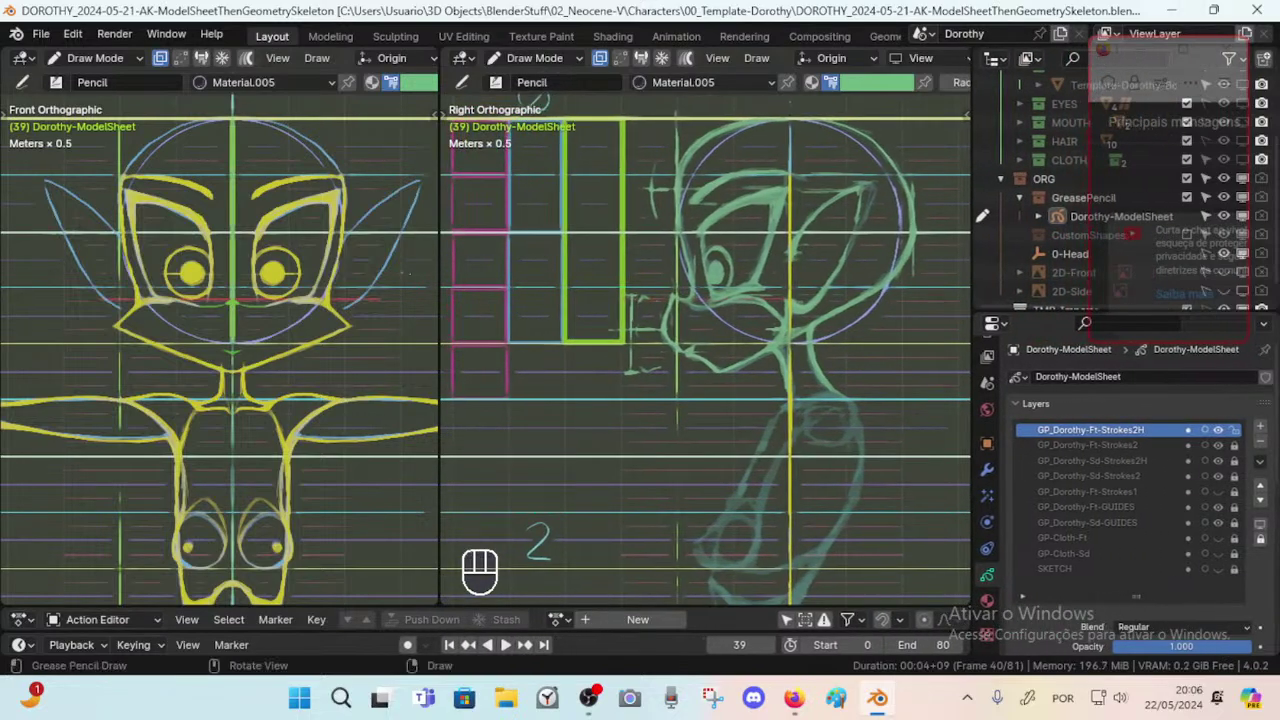
{"action": "left_click_drag", "start_coordinate": [437, 272], "coordinate": [494, 266]}
{"action": "key", "text": "ctrl+s"}
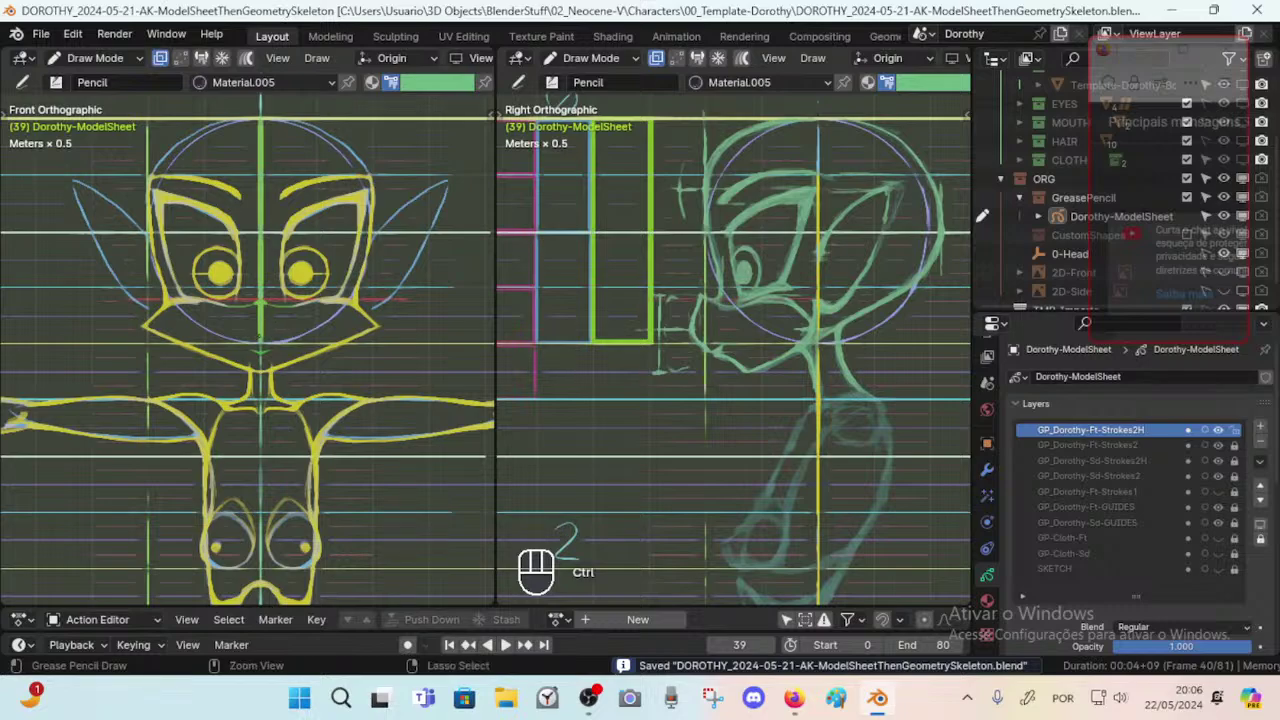
Reframe the front and right views by the same amount, leaving extra space above both heads.
{"action": "key", "text": "ctrl+KP_8"}
{"action": "key", "text": "ctrl+KP_8"}
{"action": "key", "text": "ctrl+KP_8"}
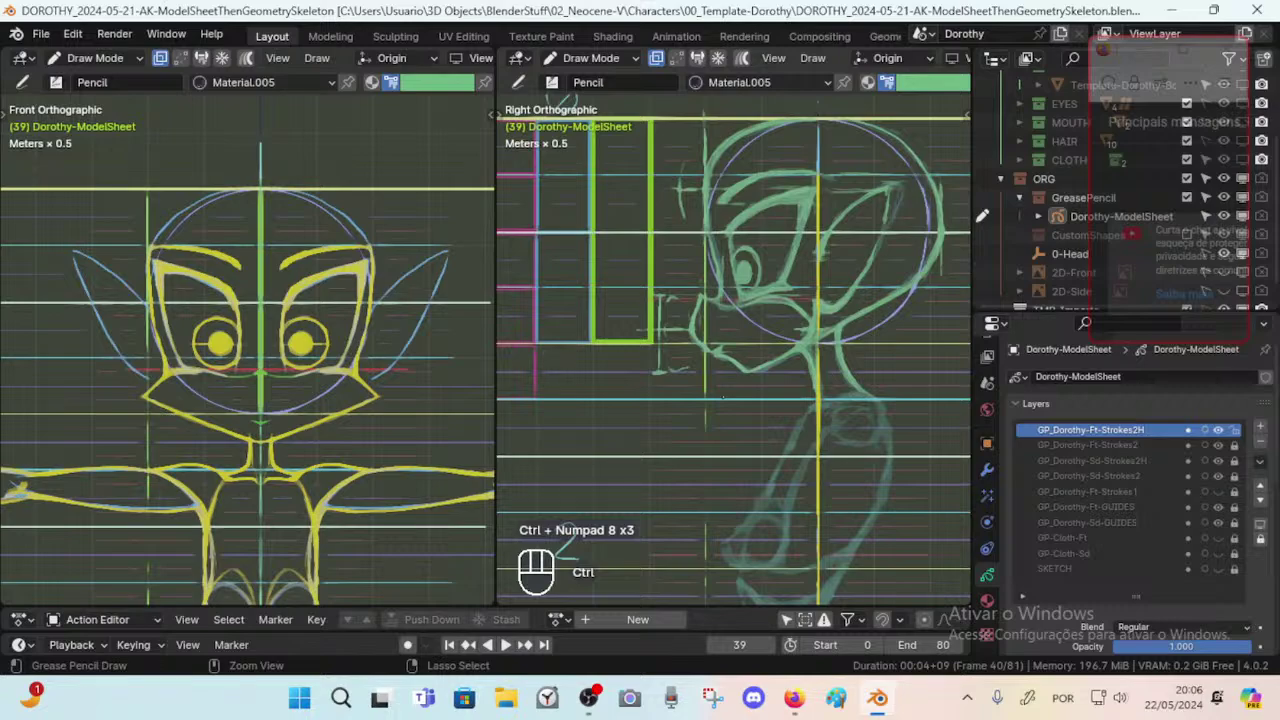
{"action": "key", "text": "ctrl+KP_8"}
{"action": "key", "text": "ctrl+KP_8"}
{"action": "key", "text": "ctrl+KP_8"}
{"action": "key", "text": "ctrl+KP_8"}
{"action": "key", "text": "ctrl+KP_2"}
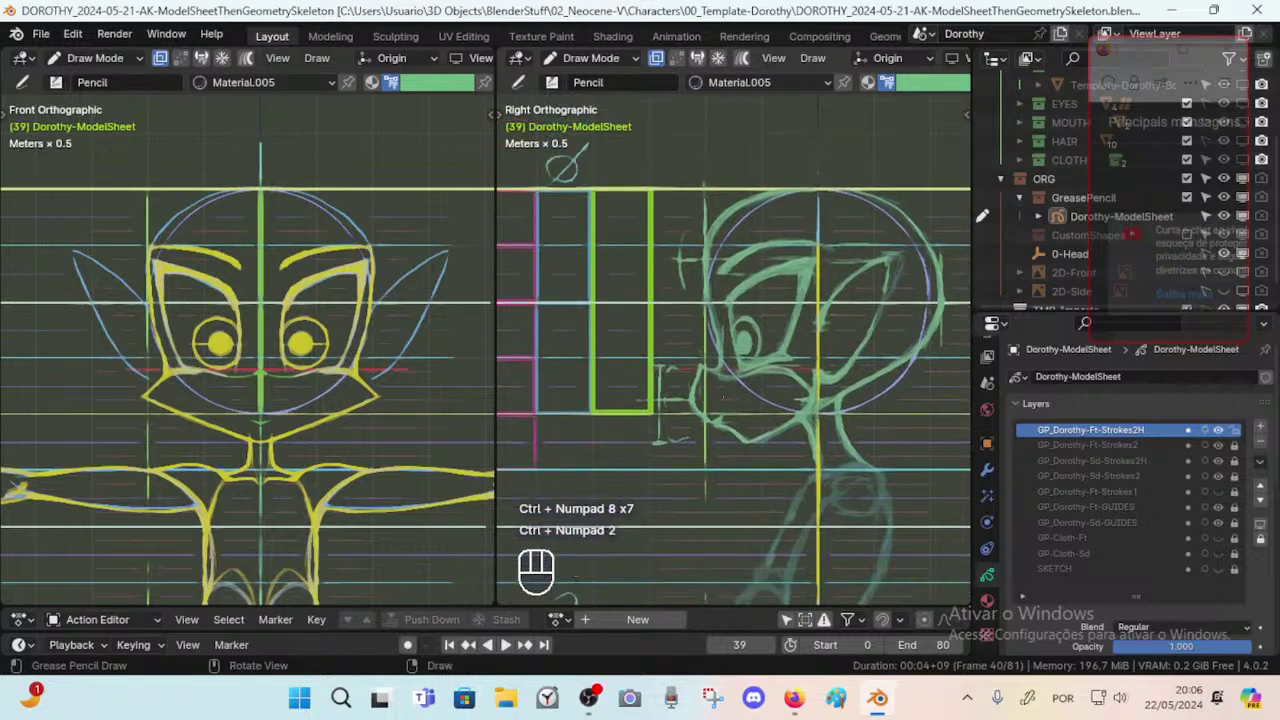
Enlarge the right view around the side-view head and centre the head horizontally.
{"action": "key", "text": "KP_Add"}
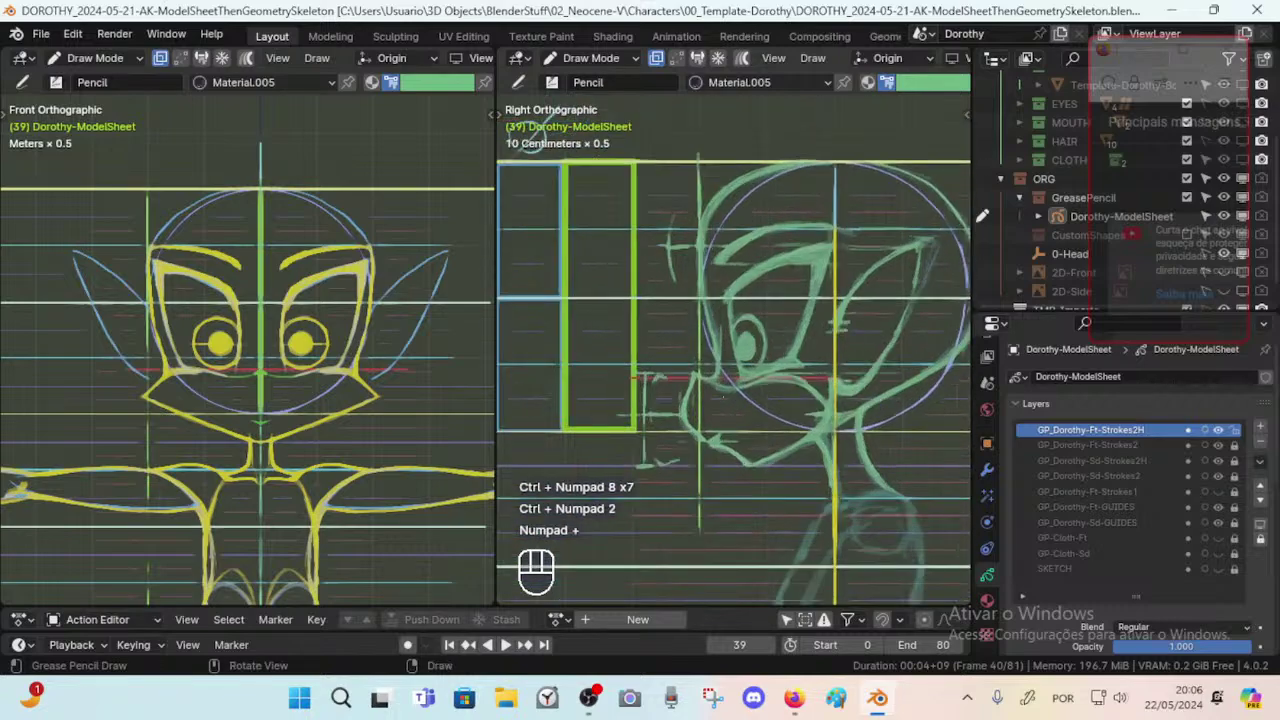
{"action": "key", "text": "ctrl+KP_6"}
{"action": "key", "text": "ctrl+KP_6"}
{"action": "key", "text": "KP_Add"}
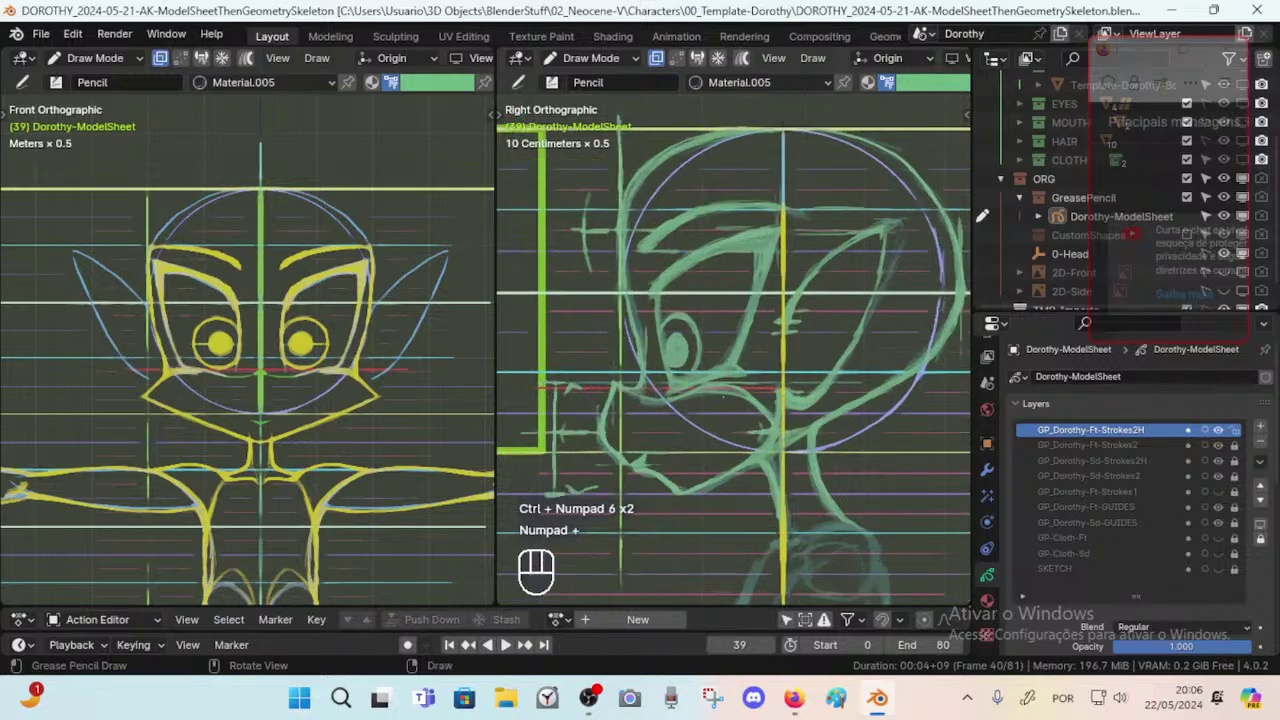
{"action": "key", "text": "ctrl+KP_6"}
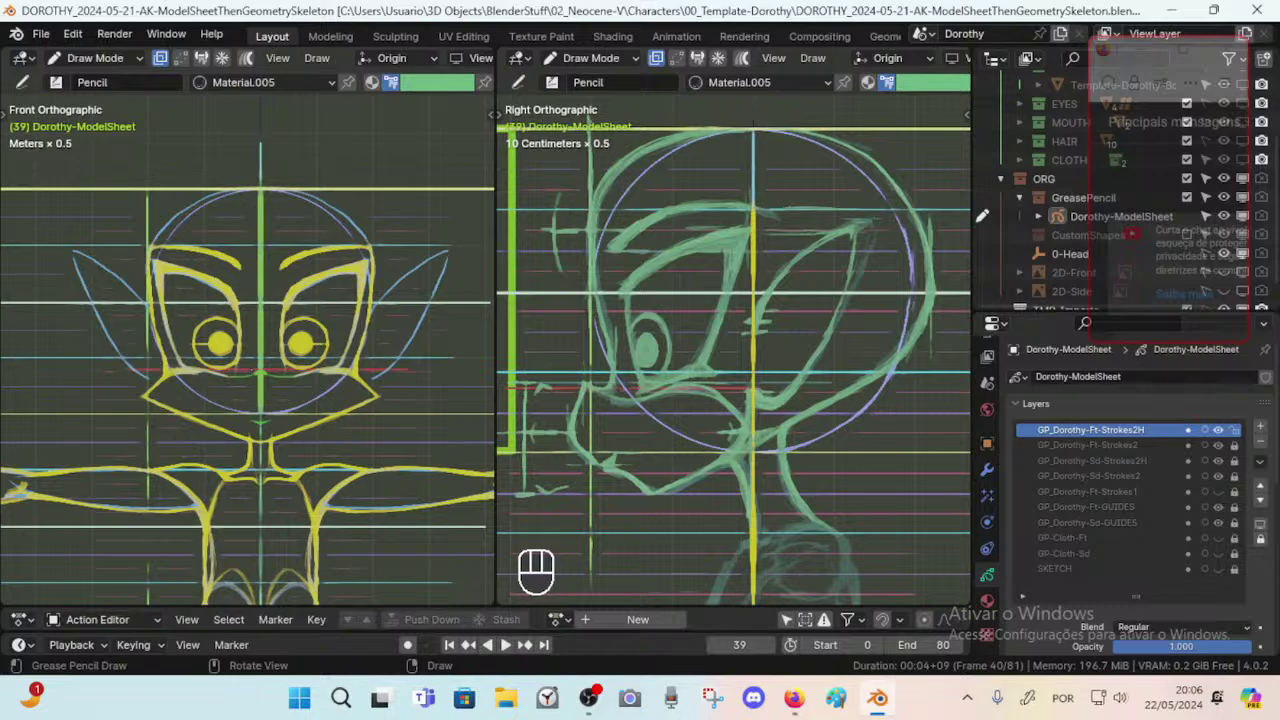
Enlarge the front view to match the right view's zoom, shift the head sideways into frame, and save the file.
{"action": "key", "text": "KP_Add"}
{"action": "key", "text": "KP_Add"}
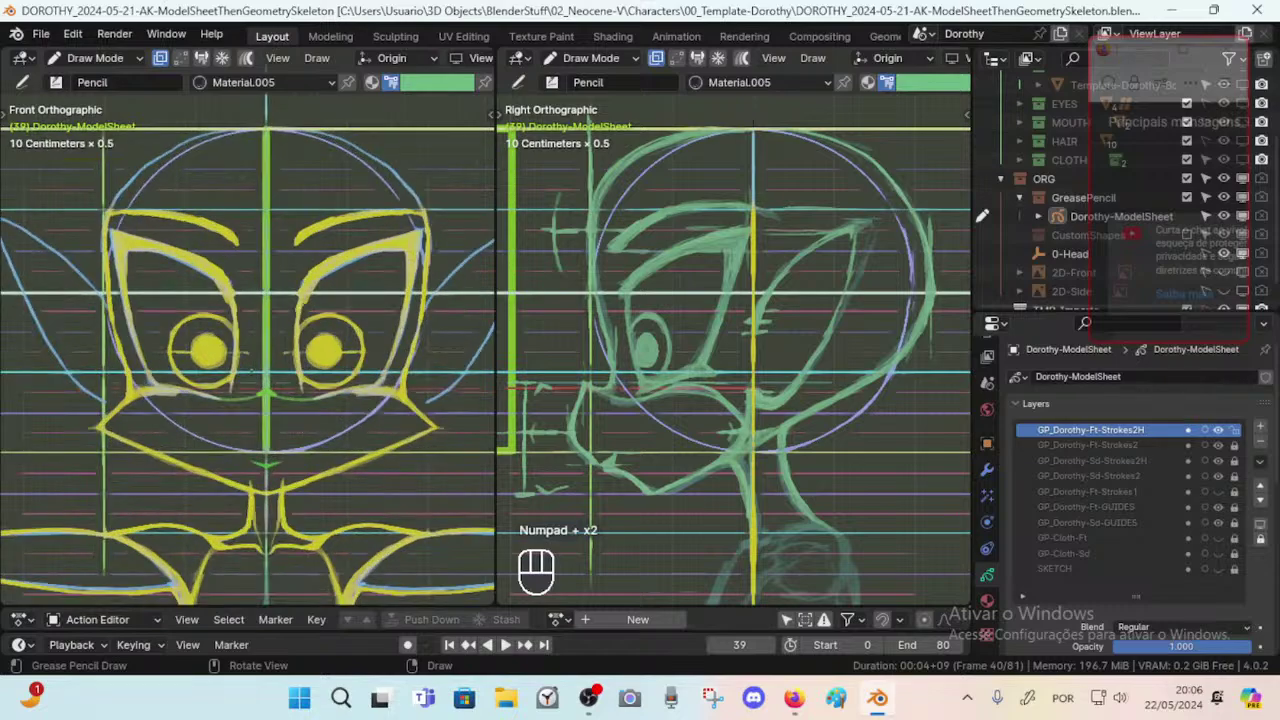
{"action": "key", "text": "ctrl+KP_6"}
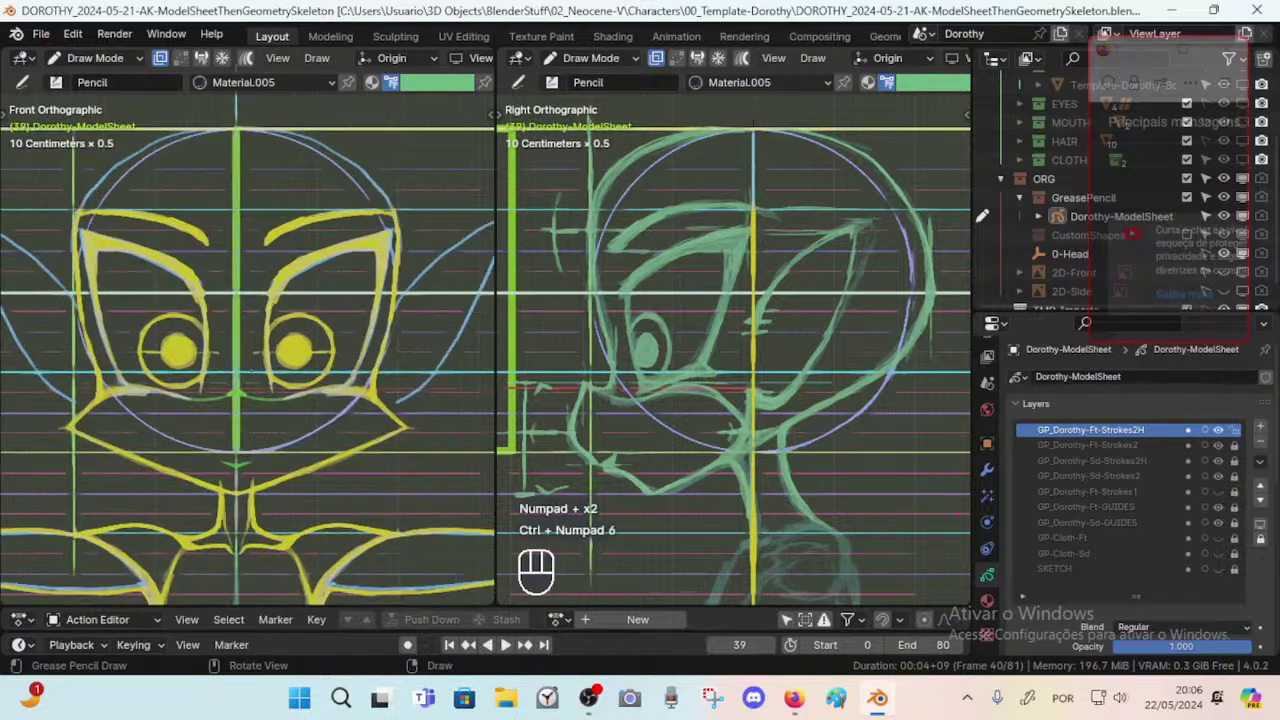
{"action": "key", "text": "ctrl+s"}
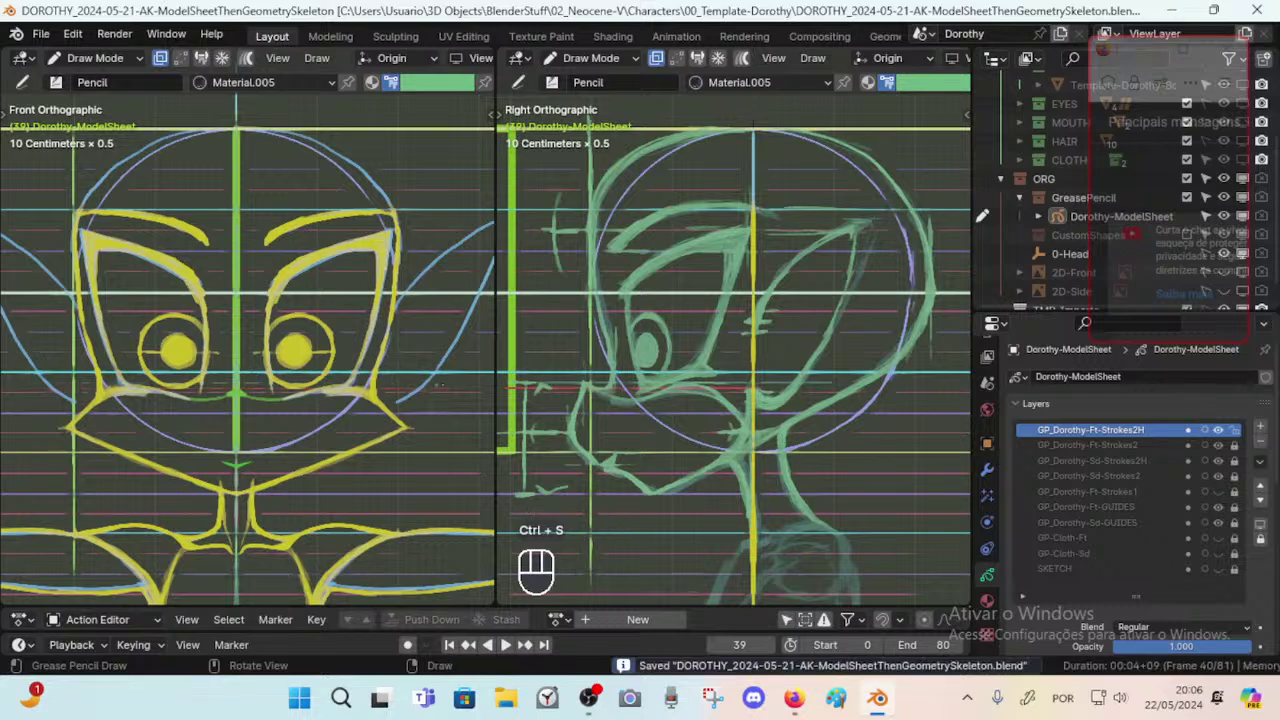
Switch the GP_Dorothy-Sd-GUIDES layer's visibility off and on repeatedly to compare the side-view head with and without its guides.
{"action": "left_click", "coordinate": [1134, 431]}
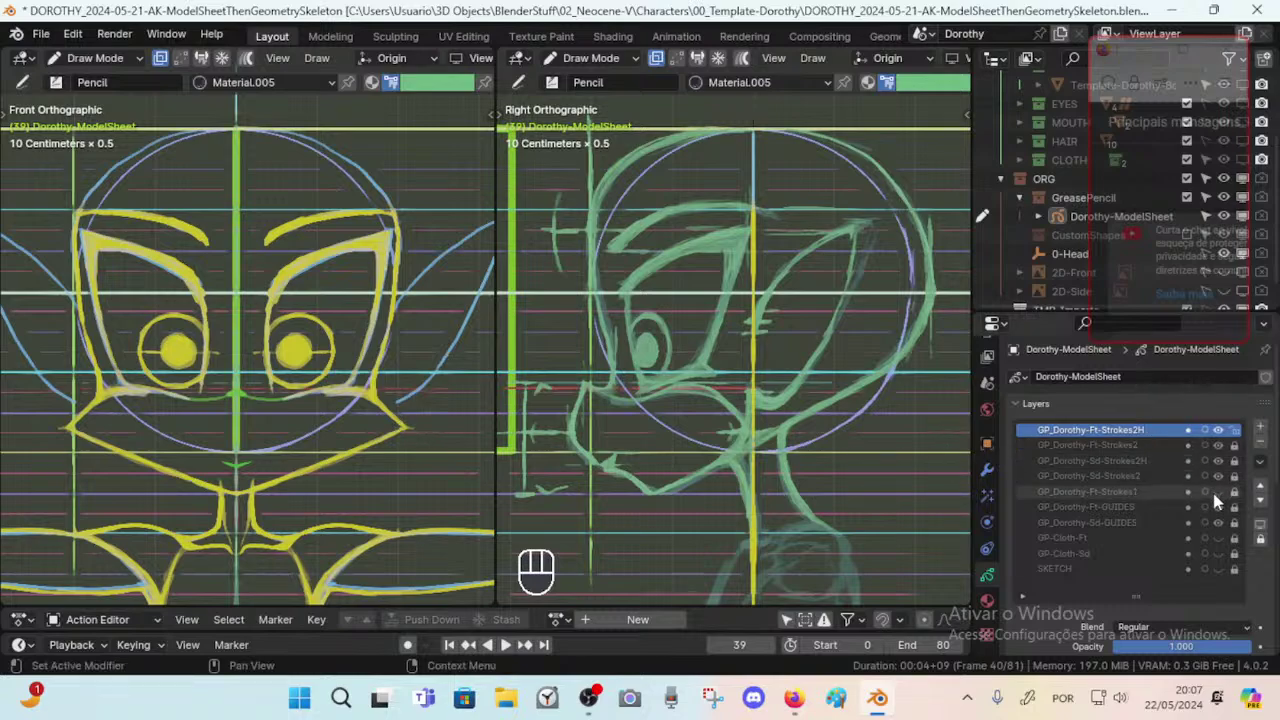
{"action": "left_click", "coordinate": [1152, 445]}
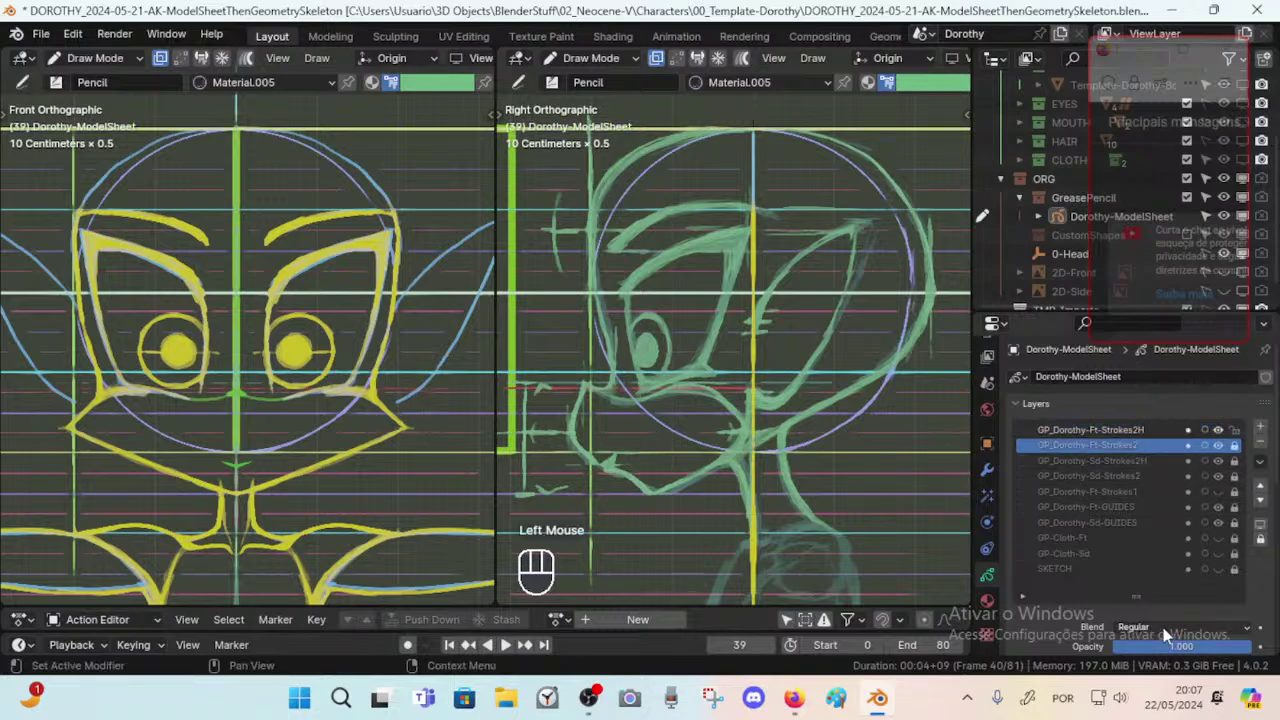
{"action": "left_click", "coordinate": [1216, 520]}
{"action": "left_click", "coordinate": [1216, 522]}
{"action": "left_click", "coordinate": [1215, 523]}
{"action": "left_click", "coordinate": [1216, 524]}
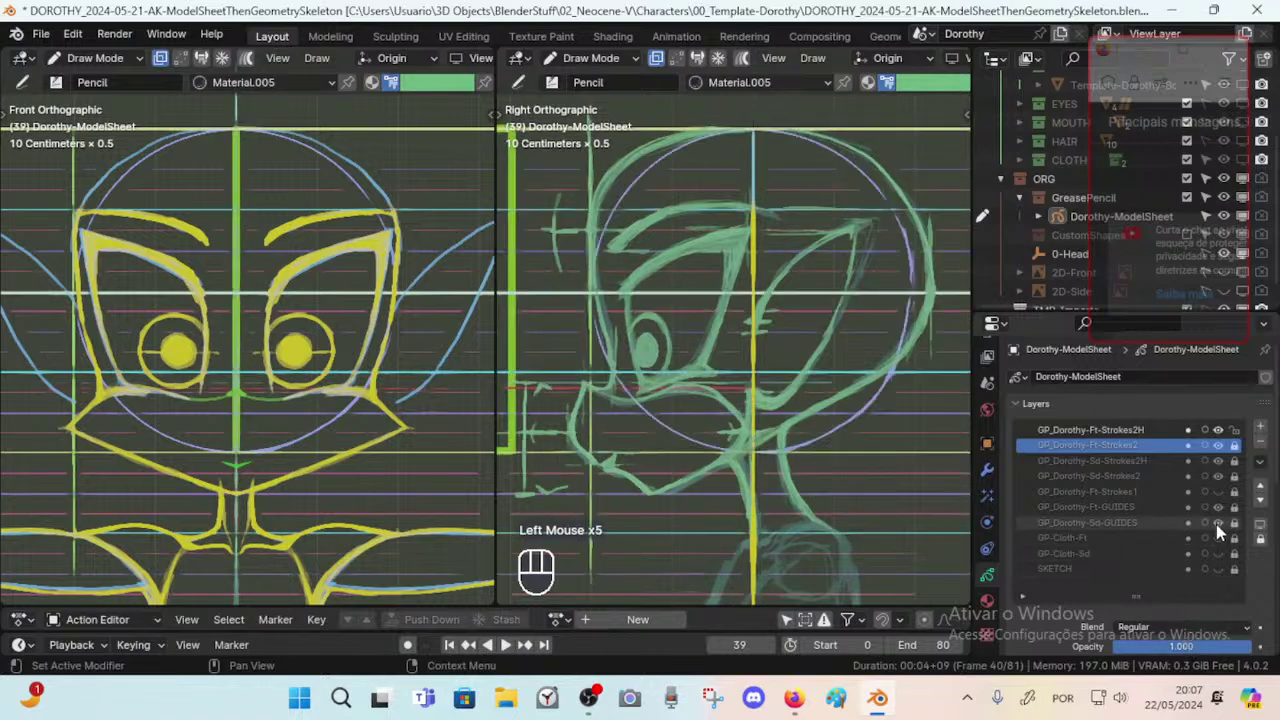
{"action": "left_click", "coordinate": [1216, 522]}
{"action": "left_click", "coordinate": [1216, 522]}
{"action": "left_click", "coordinate": [1217, 522]}
{"action": "left_click", "coordinate": [1217, 523]}
{"action": "left_click", "coordinate": [1218, 523]}
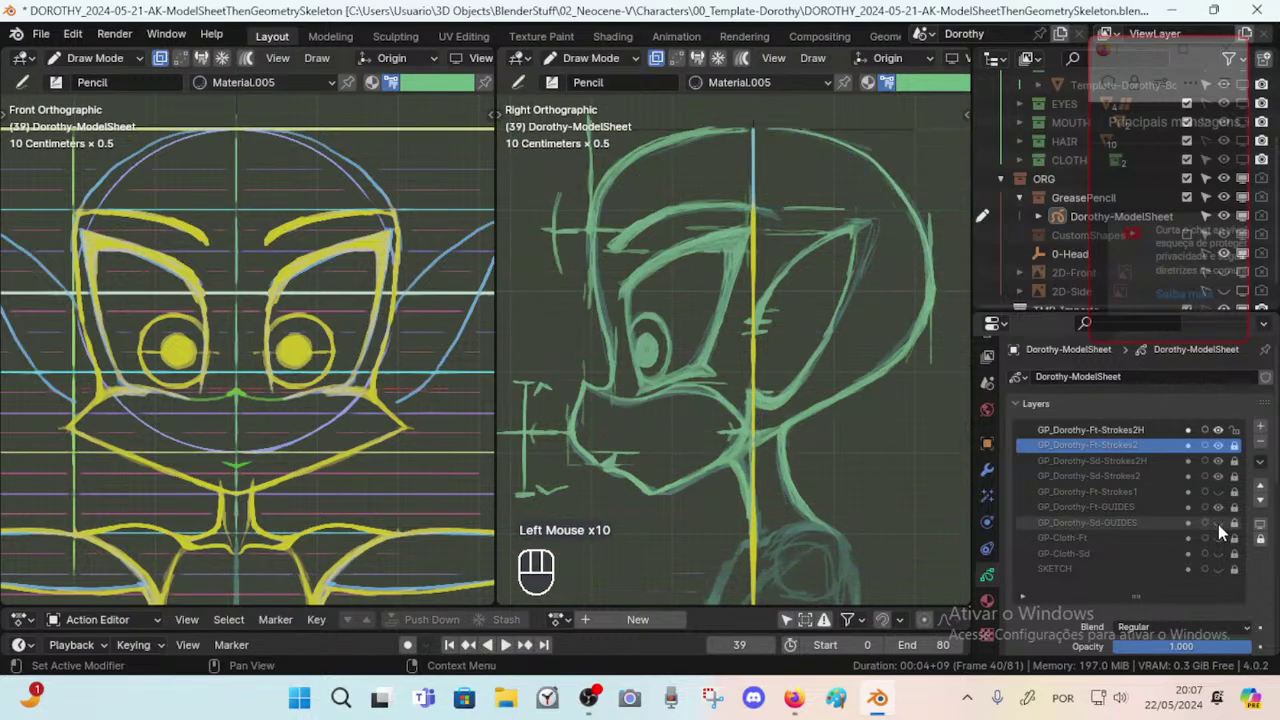
{"action": "left_click", "coordinate": [1218, 524]}
{"action": "left_click", "coordinate": [1219, 523]}
{"action": "left_click", "coordinate": [1219, 524]}
{"action": "left_click", "coordinate": [1218, 523]}
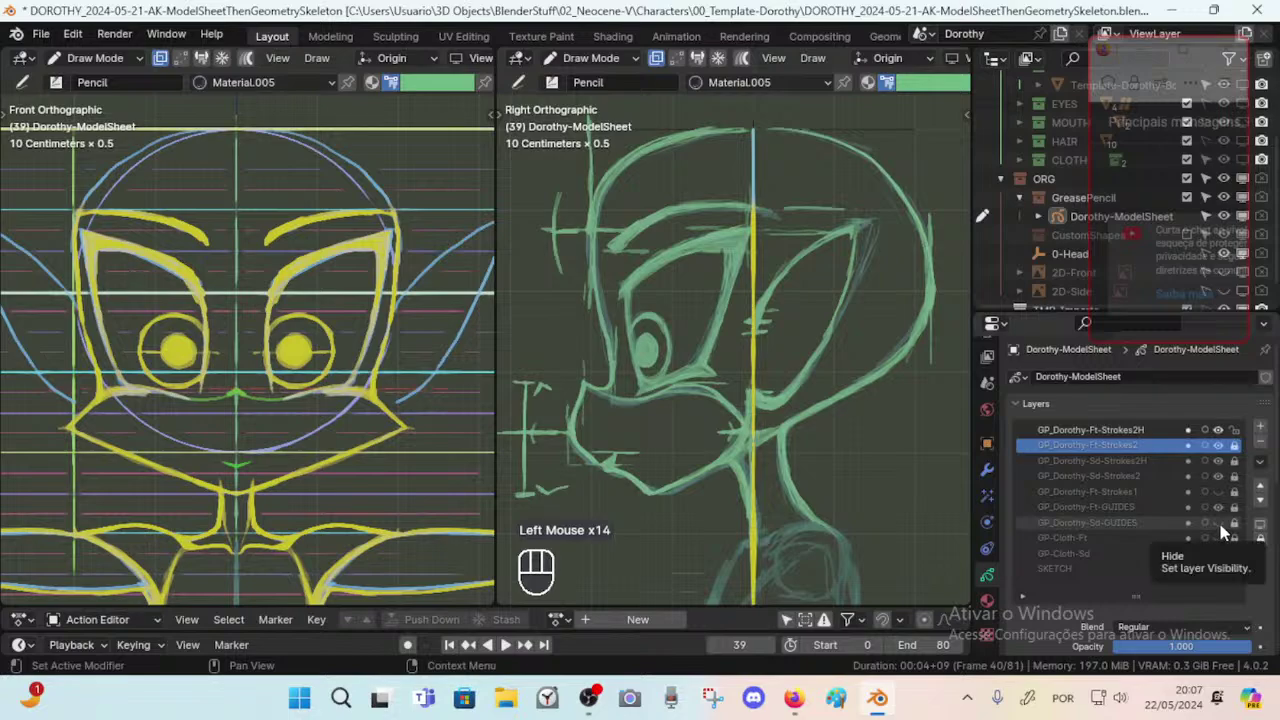
{"action": "left_click", "coordinate": [1218, 523]}
{"action": "left_click", "coordinate": [1218, 523]}
{"action": "left_click", "coordinate": [1218, 523]}
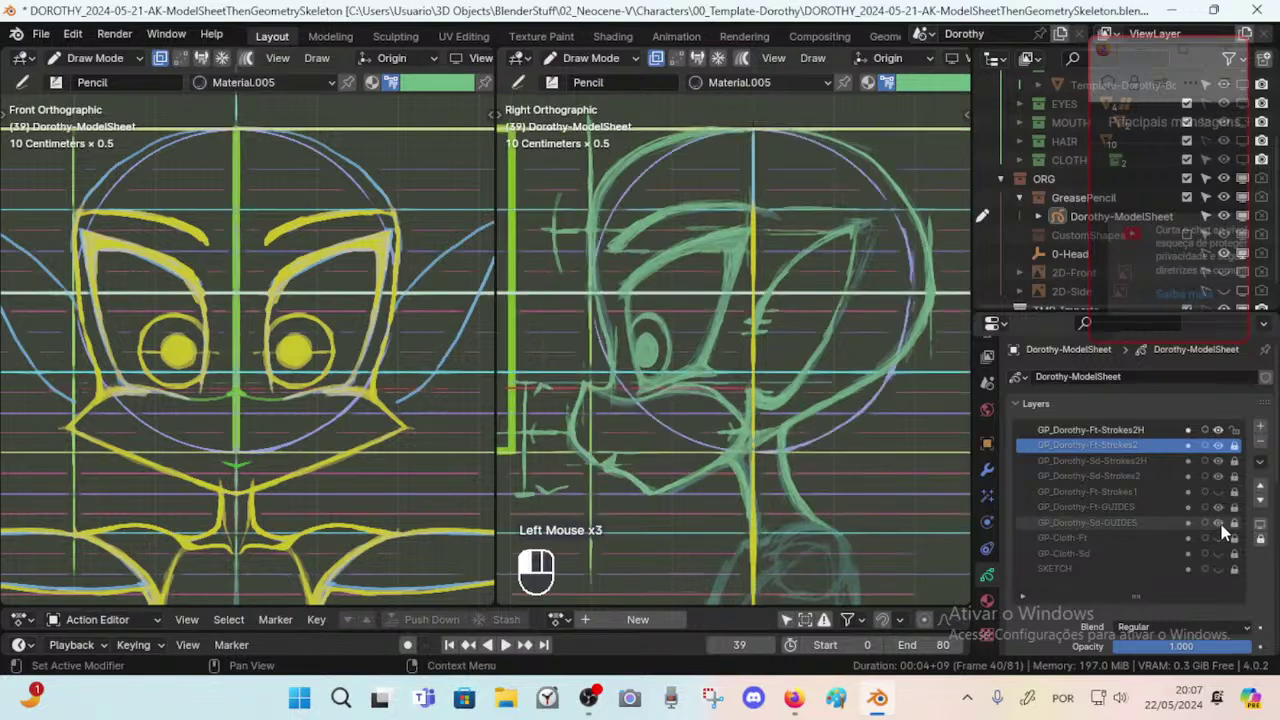
{"action": "left_click", "coordinate": [1218, 523]}
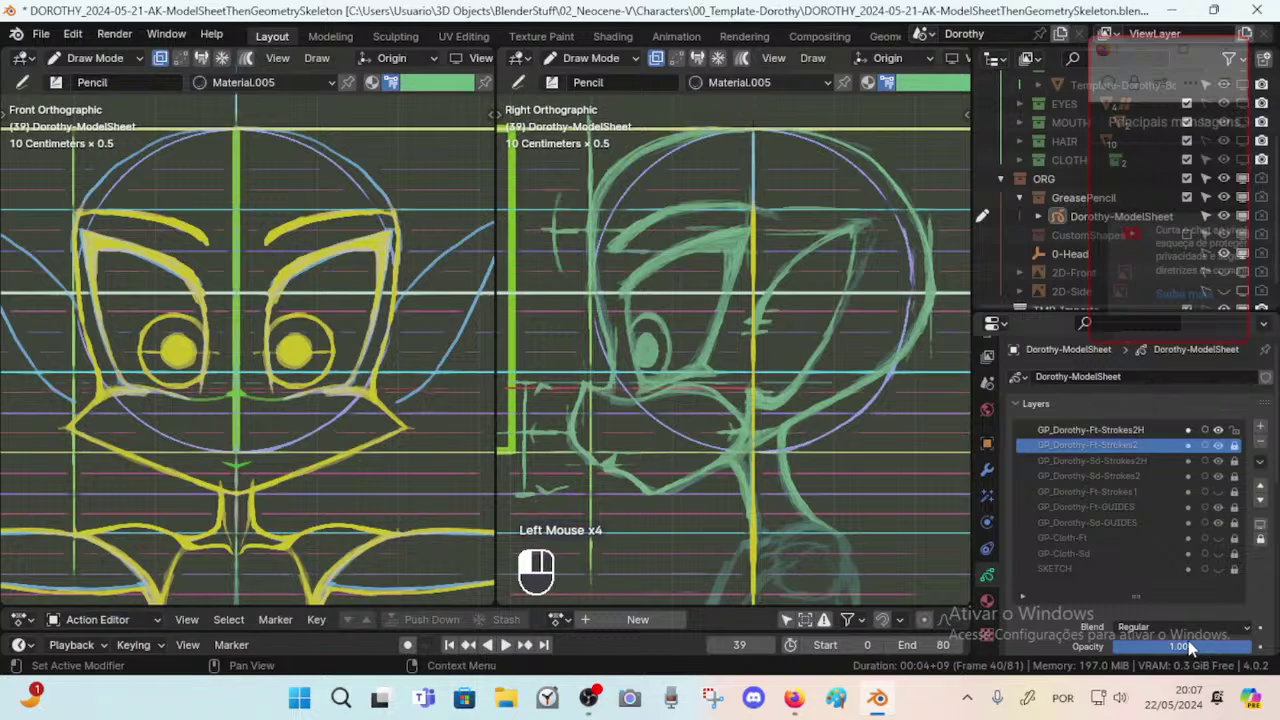
Lower the opacity of the GP_Dorothy-Sd-GUIDES layer and reduce GP_Dorothy-Ft-GUIDES to 0.505.
{"action": "mouse_move", "coordinate": [1190, 648]}
{"action": "left_mouse_down"}
{"action": "mouse_move", "coordinate": [1150, 648]}
{"action": "mouse_move", "coordinate": [1195, 648]}
{"action": "left_mouse_up"}
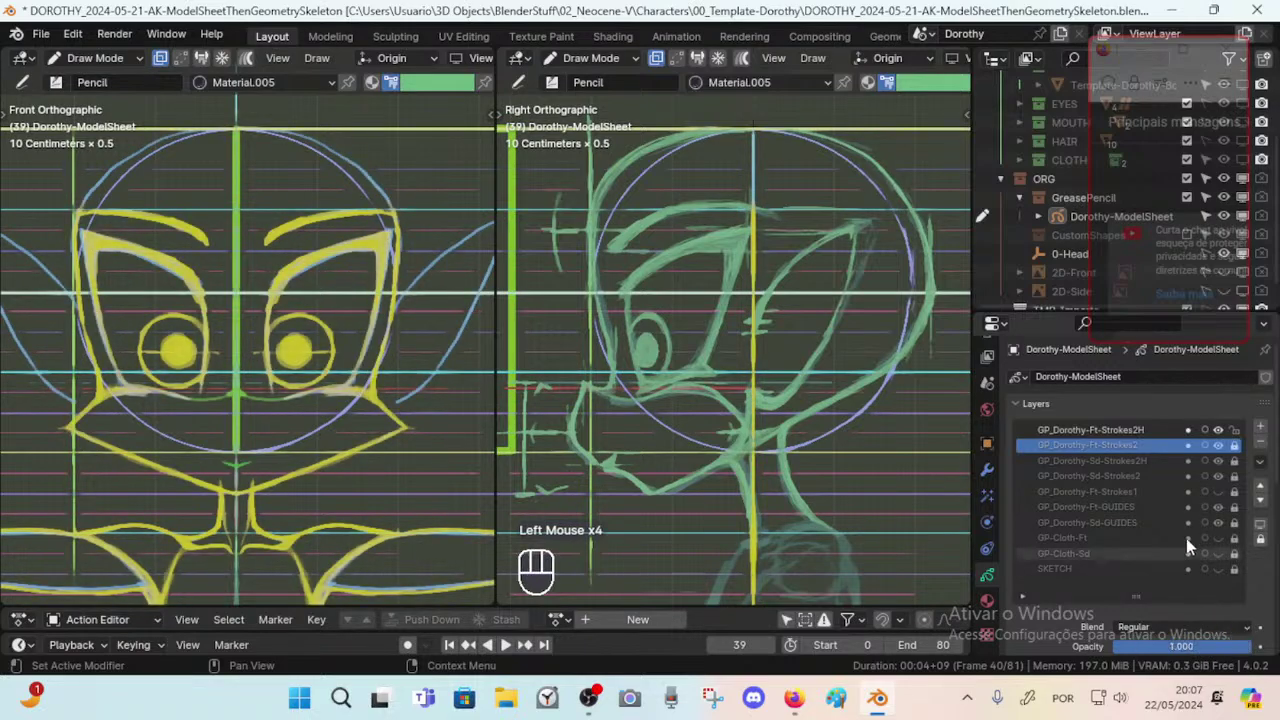
{"action": "left_click", "coordinate": [1126, 507]}
{"action": "left_click", "coordinate": [1140, 522]}
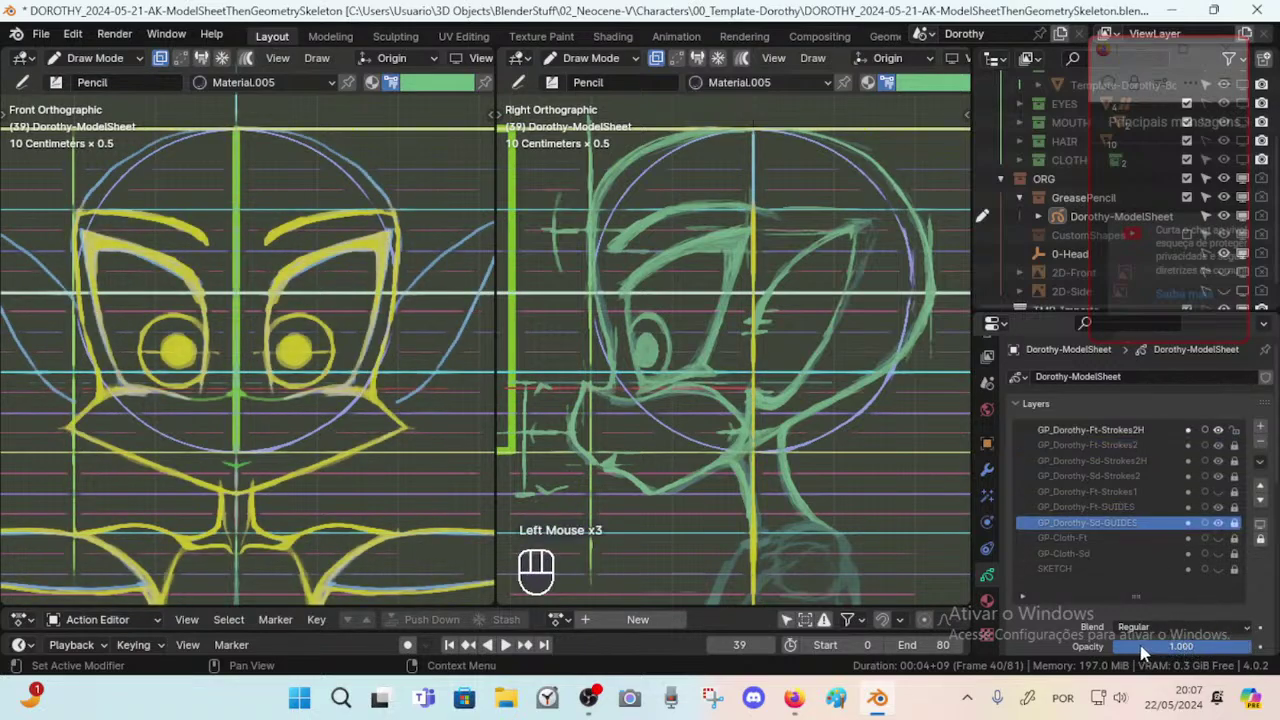
{"action": "mouse_move", "coordinate": [1140, 647]}
{"action": "left_mouse_down"}
{"action": "mouse_move", "coordinate": [1080, 650]}
{"action": "mouse_move", "coordinate": [1215, 648]}
{"action": "mouse_move", "coordinate": [1118, 650]}
{"action": "left_mouse_up"}
{"action": "mouse_move", "coordinate": [1155, 650]}
{"action": "left_mouse_down"}
{"action": "mouse_move", "coordinate": [1093, 665]}
{"action": "mouse_move", "coordinate": [1183, 648]}
{"action": "mouse_move", "coordinate": [1096, 646]}
{"action": "mouse_move", "coordinate": [1210, 660]}
{"action": "mouse_move", "coordinate": [1240, 650]}
{"action": "mouse_move", "coordinate": [1170, 655]}
{"action": "mouse_move", "coordinate": [1203, 662]}
{"action": "mouse_move", "coordinate": [1255, 652]}
{"action": "left_mouse_up"}
{"action": "left_click", "coordinate": [1150, 507]}
Hide the GP_Dorothy-Sd-Strokes2 layer, keeping GP_Dorothy-Sd-Strokes2H visible after checking what it contains.
{"action": "left_click", "coordinate": [1160, 476]}
{"action": "left_click", "coordinate": [1217, 476]}
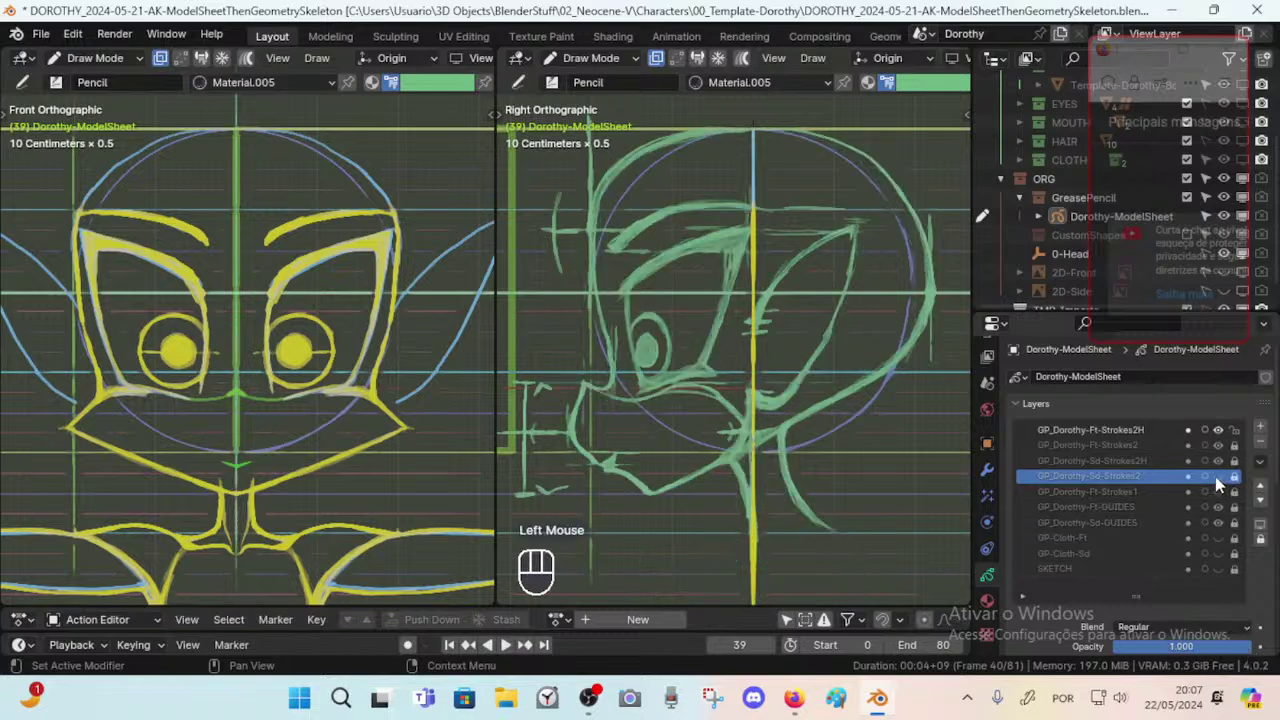
{"action": "left_click", "coordinate": [1216, 460]}
{"action": "left_click", "coordinate": [1216, 460]}
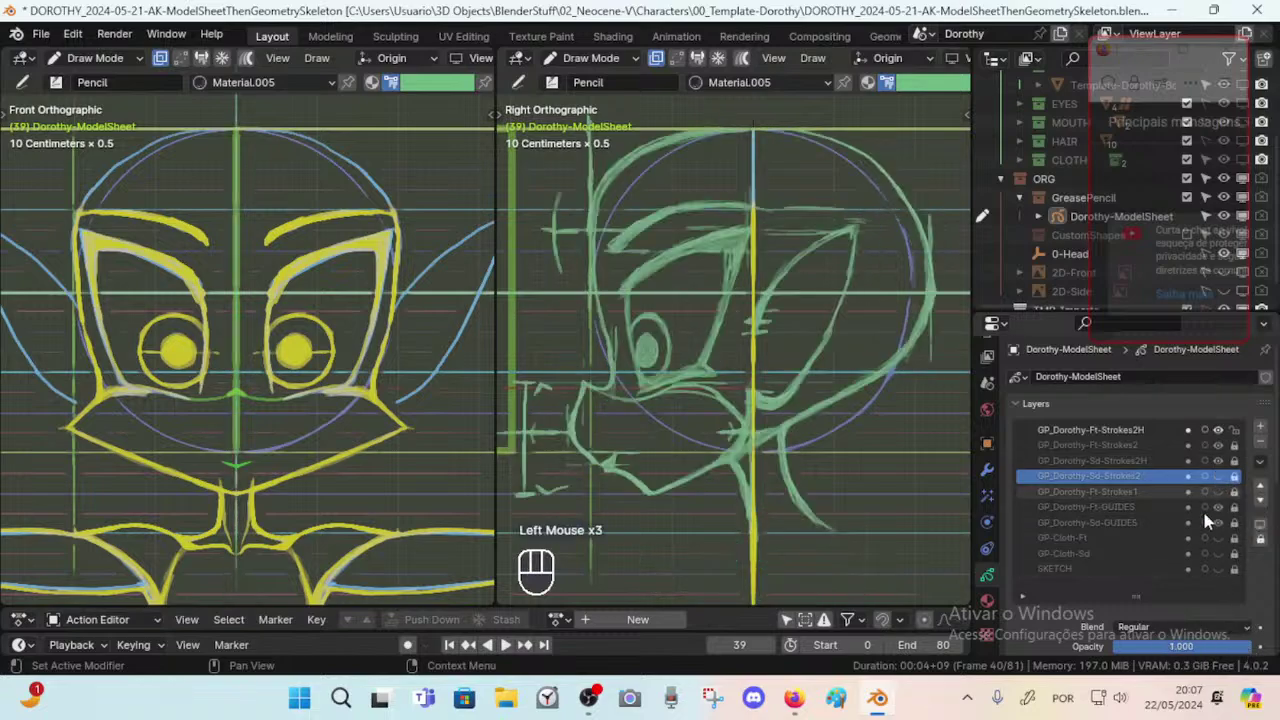
Dim the GP_Dorothy-Ft-Strokes2 layer by lowering its opacity, make GP_Dorothy-Ft-Strokes2H the active layer, and save the file.
{"action": "mouse_move", "coordinate": [1214, 650]}
{"action": "left_mouse_down"}
{"action": "mouse_move", "coordinate": [1108, 652]}
{"action": "mouse_move", "coordinate": [1240, 650]}
{"action": "mouse_move", "coordinate": [1081, 648]}
{"action": "mouse_move", "coordinate": [1245, 658]}
{"action": "mouse_move", "coordinate": [1205, 649]}
{"action": "mouse_move", "coordinate": [1130, 658]}
{"action": "mouse_move", "coordinate": [1195, 662]}
{"action": "mouse_move", "coordinate": [1097, 673]}
{"action": "mouse_move", "coordinate": [1131, 672]}
{"action": "mouse_move", "coordinate": [1106, 666]}
{"action": "left_mouse_up"}
{"action": "left_click", "coordinate": [1148, 462]}
{"action": "left_click", "coordinate": [1160, 445]}
{"action": "left_click", "coordinate": [1127, 429]}
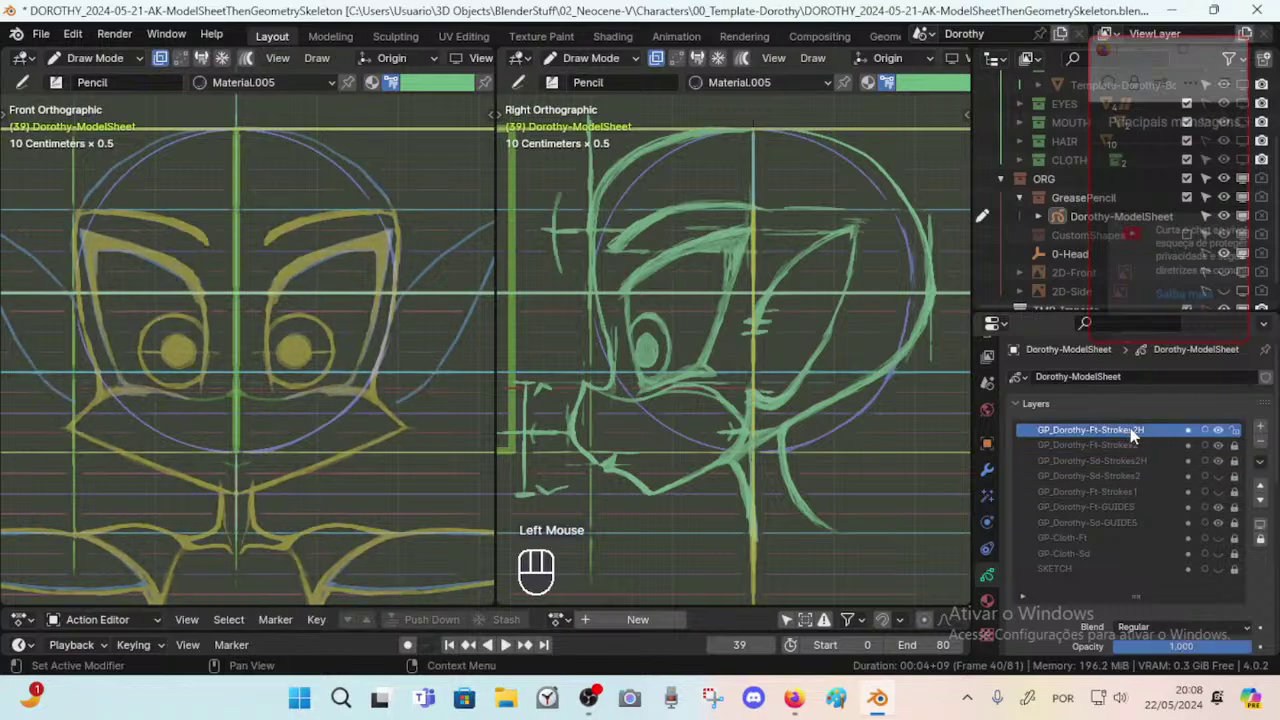
{"action": "key", "text": "ctrl+s"}
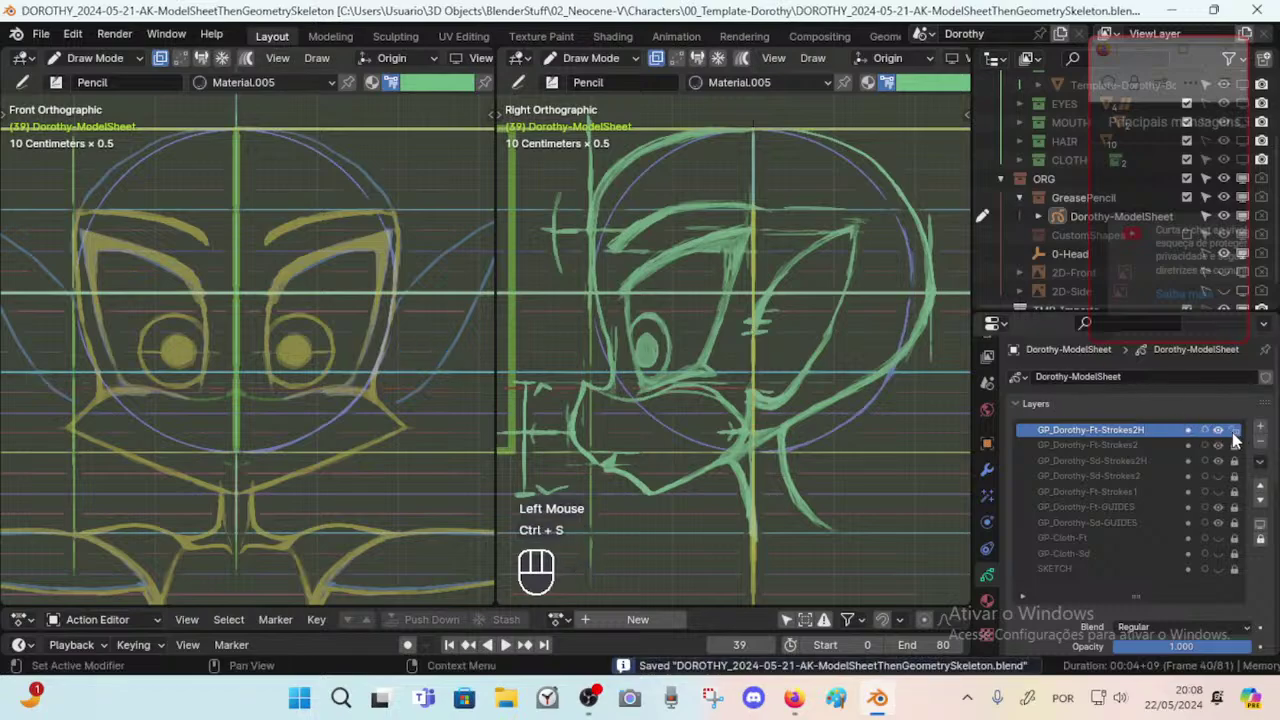
Turn off Use Lights for the GP_Dorothy-Ft-Strokes2H layer, comparing test strokes on the front face and undoing them.
{"action": "left_click_drag", "start_coordinate": [376, 371], "coordinate": [344, 389]}
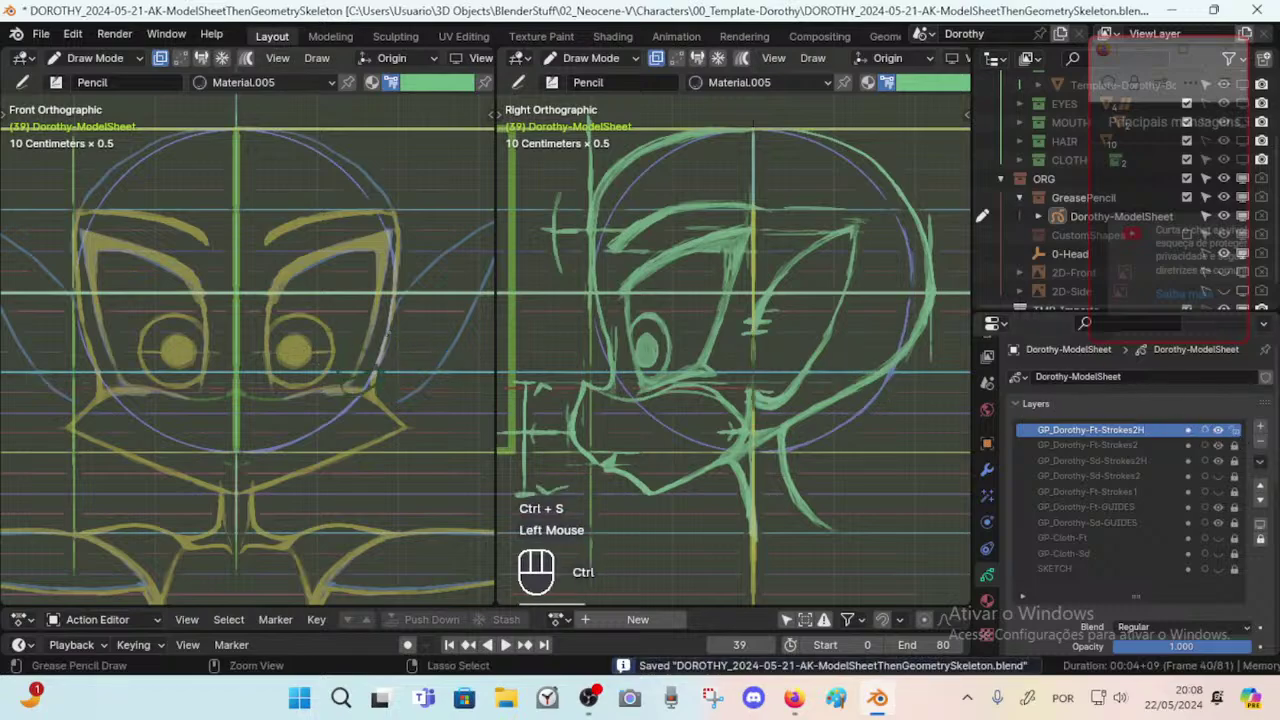
{"action": "key", "text": "ctrl+z"}
{"action": "middle_click_drag", "start_coordinate": [1117, 564], "coordinate": [1132, 484]}
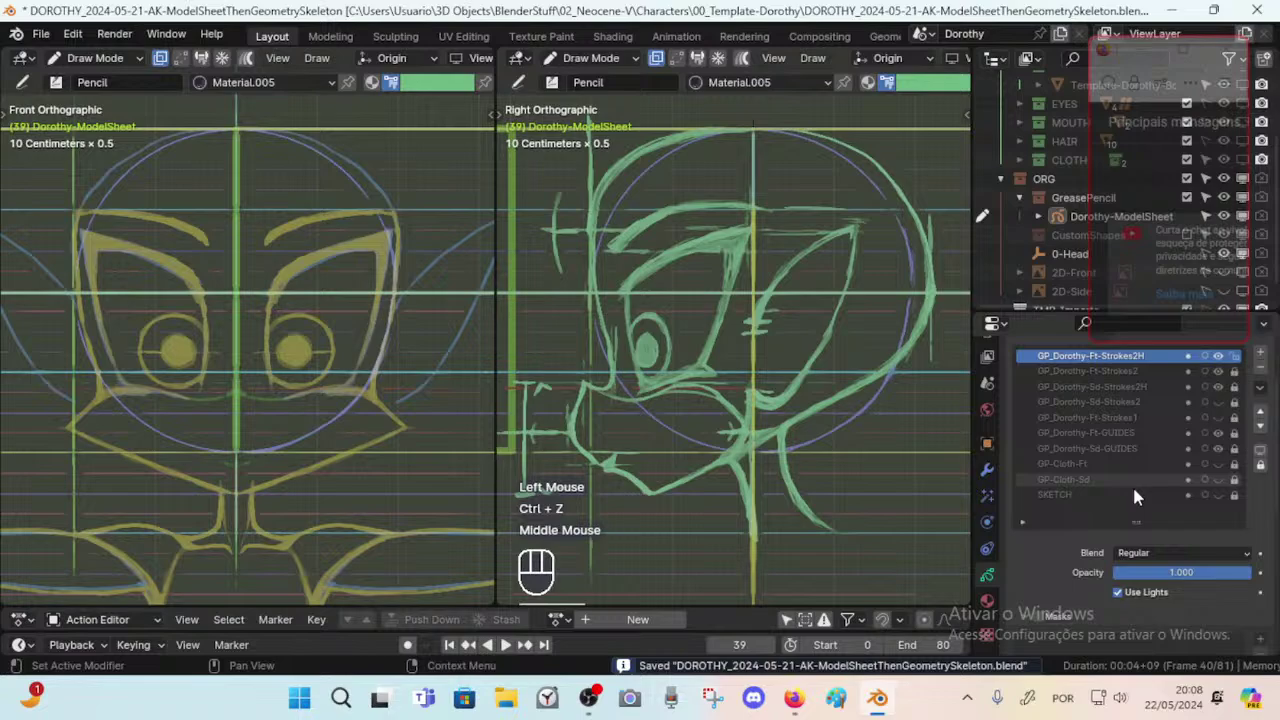
{"action": "left_click", "coordinate": [1118, 592]}
{"action": "left_click_drag", "start_coordinate": [252, 390], "coordinate": [340, 448]}
{"action": "key", "text": "ctrl+z"}
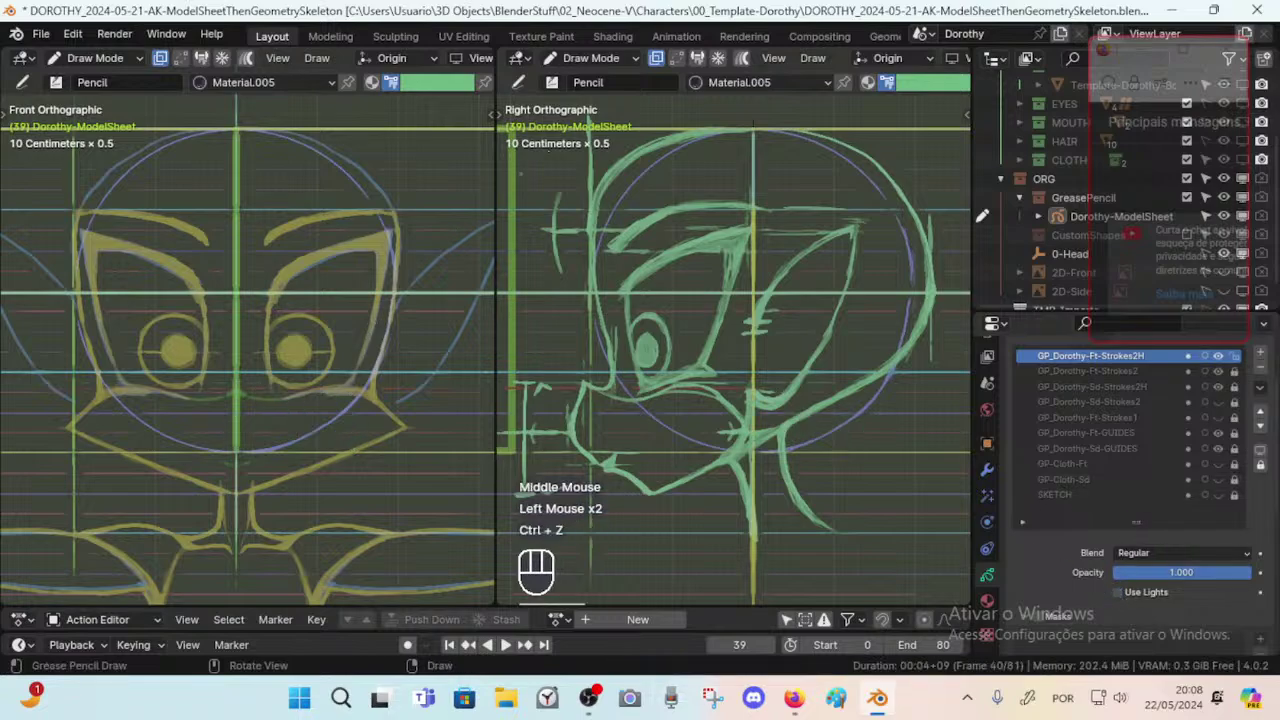
Try a cyan and a green stroke colour with test strokes over the front face, undoing each stroke.
{"action": "left_click", "coordinate": [430, 86]}
{"action": "left_click_drag", "start_coordinate": [431, 146], "coordinate": [434, 124]}
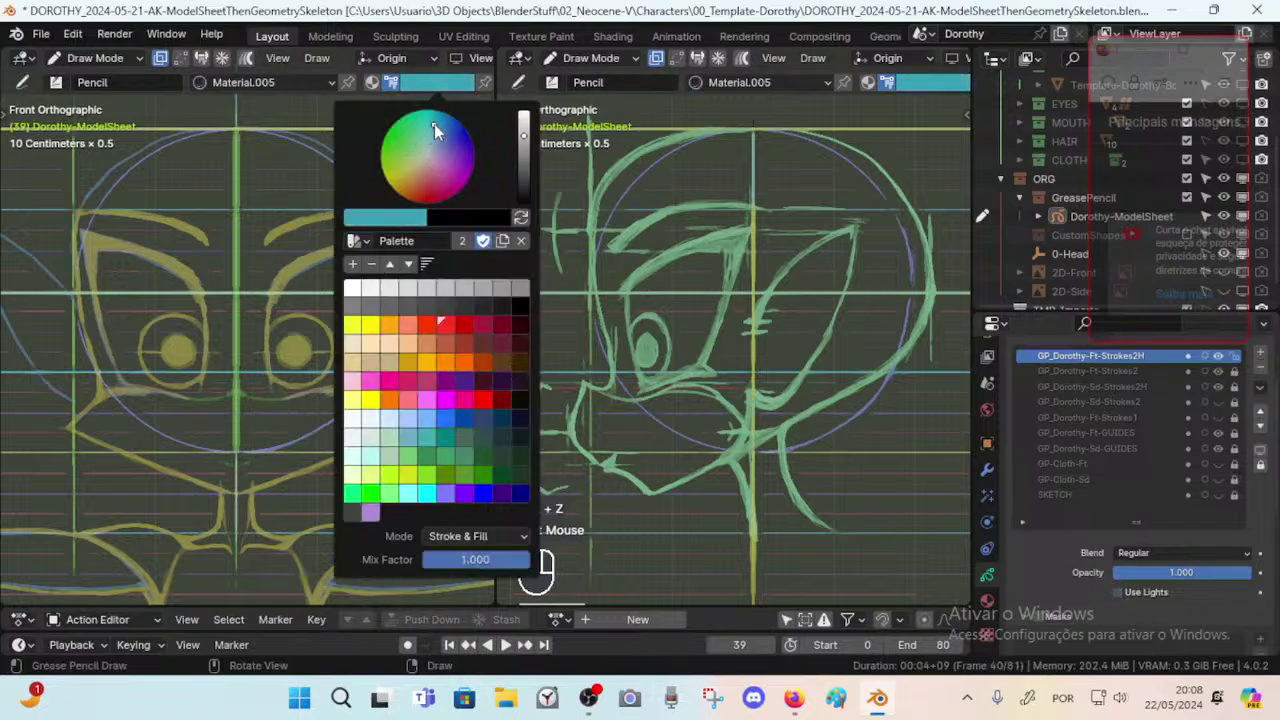
{"action": "left_click_drag", "start_coordinate": [284, 255], "coordinate": [358, 362]}
{"action": "key", "text": "ctrl+z"}
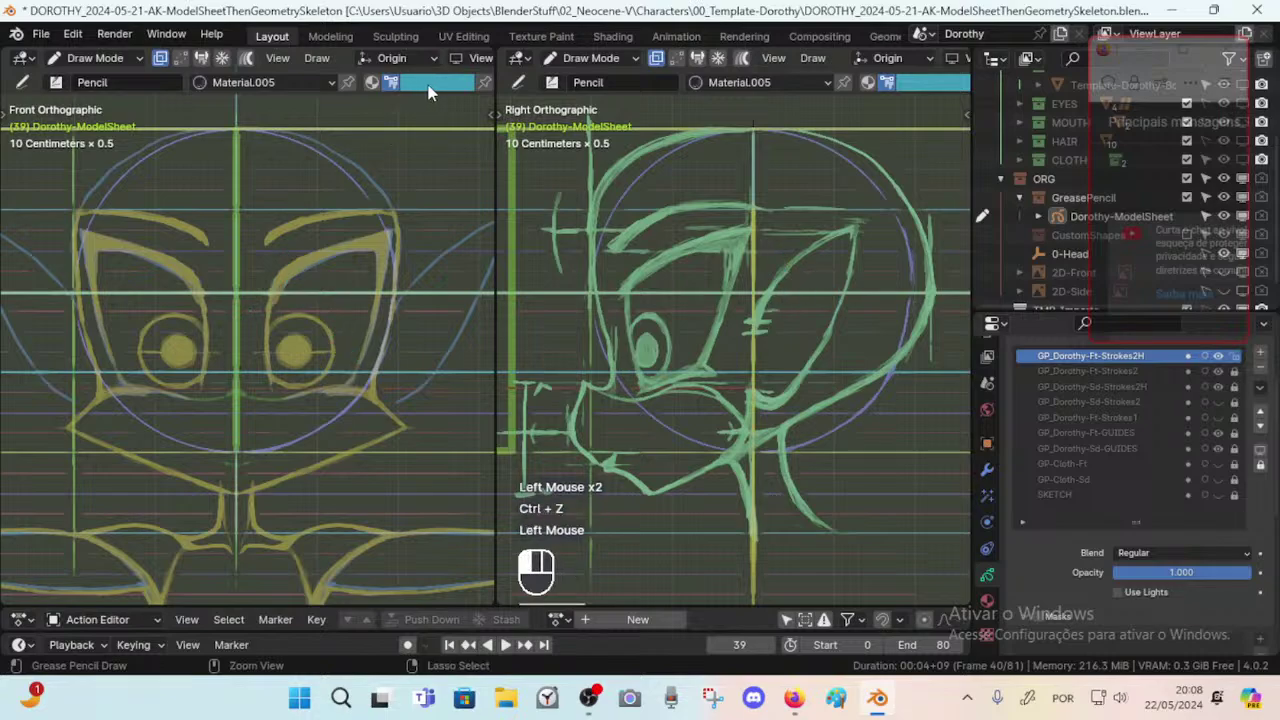
{"action": "left_click", "coordinate": [430, 82]}
{"action": "left_click", "coordinate": [390, 143]}
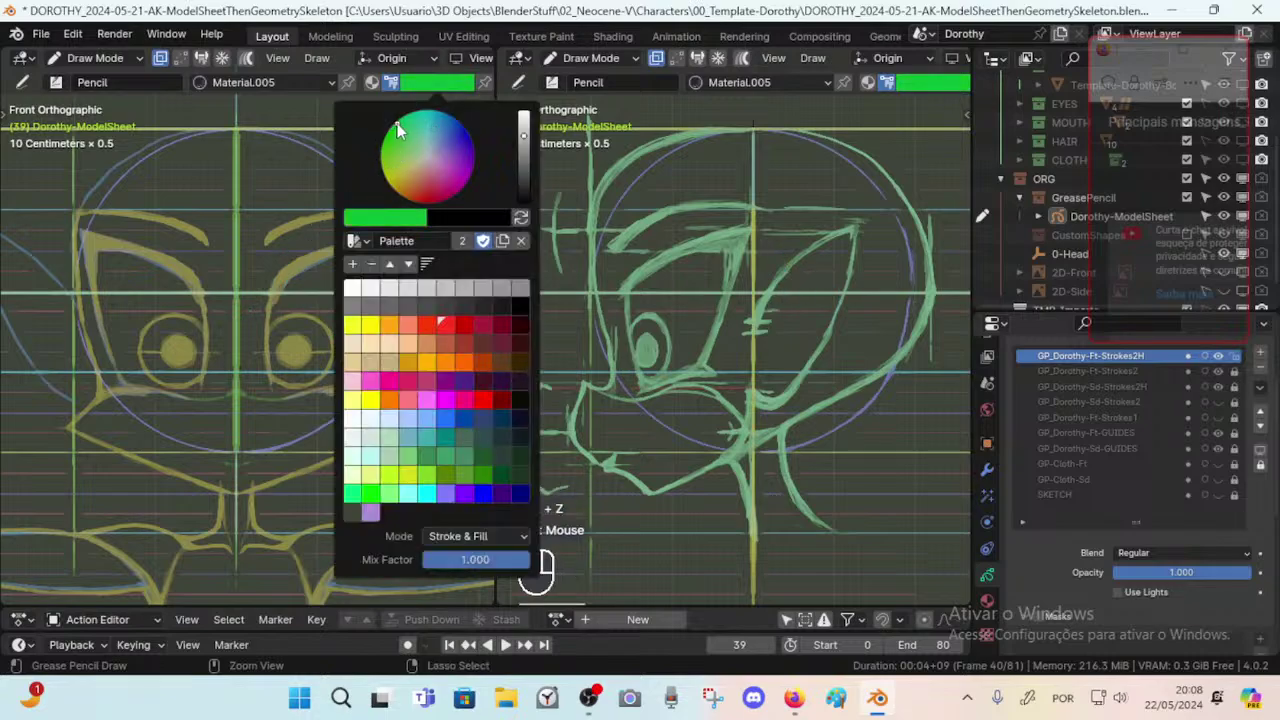
{"action": "mouse_move", "coordinate": [271, 324]}
{"action": "left_mouse_down"}
{"action": "mouse_move", "coordinate": [340, 342]}
{"action": "mouse_move", "coordinate": [400, 308]}
{"action": "left_mouse_up"}
{"action": "key", "text": "ctrl+z"}
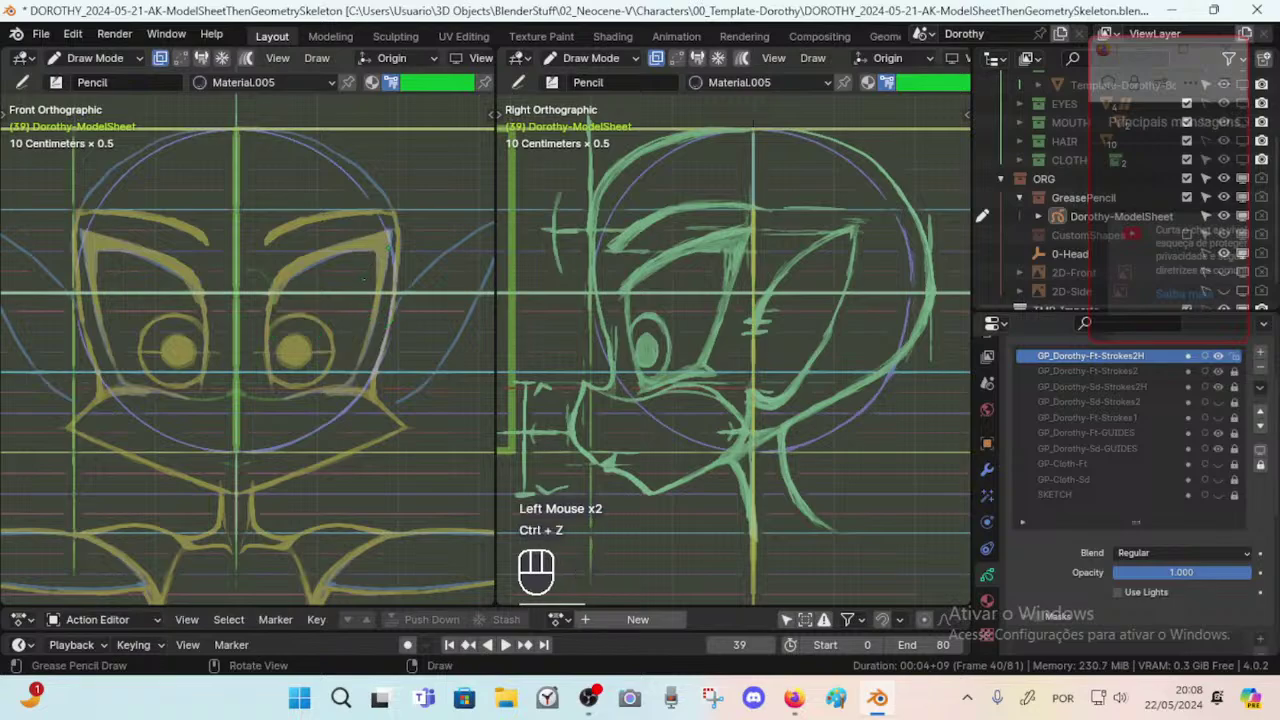
Set the stroke colour to a bright yellow-green at full brightness, check it with a test stroke, undo that stroke, and save.
{"action": "left_click", "coordinate": [430, 82]}
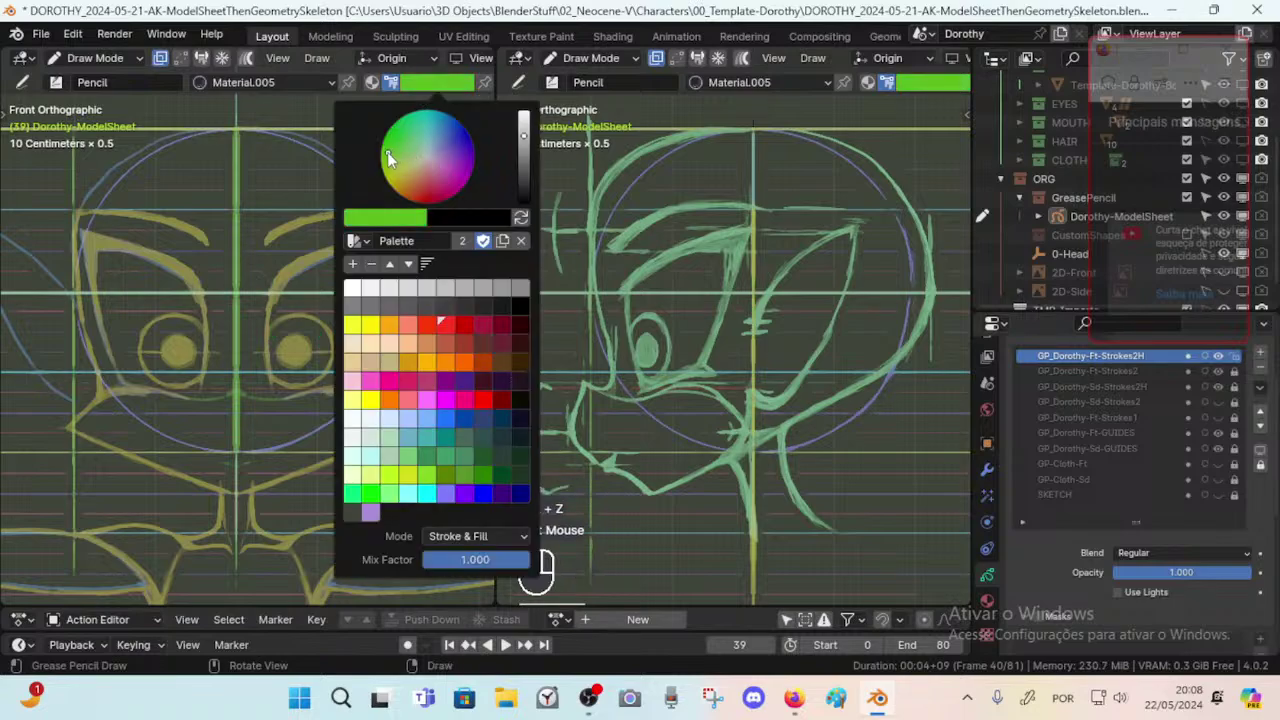
{"action": "left_click_drag", "start_coordinate": [523, 124], "coordinate": [525, 108]}
{"action": "left_click_drag", "start_coordinate": [251, 317], "coordinate": [346, 340]}
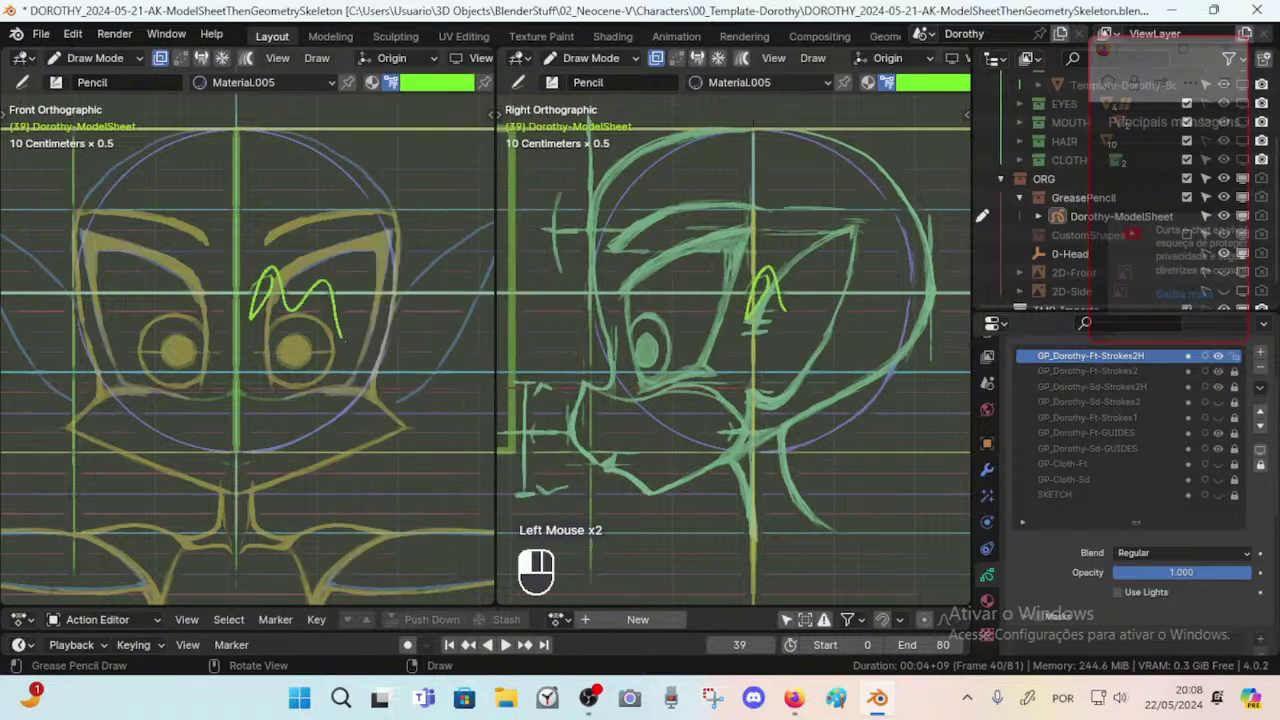
{"action": "key", "text": "ctrl+z"}
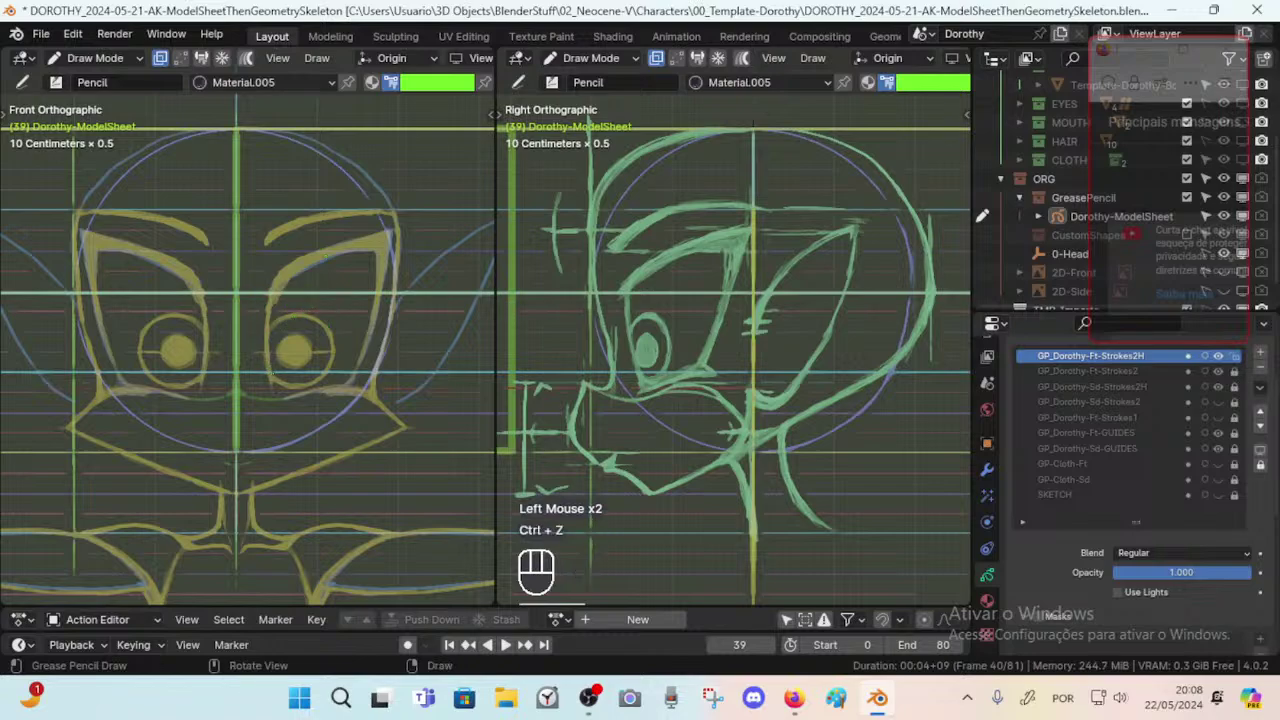
{"action": "key", "text": "ctrl"}
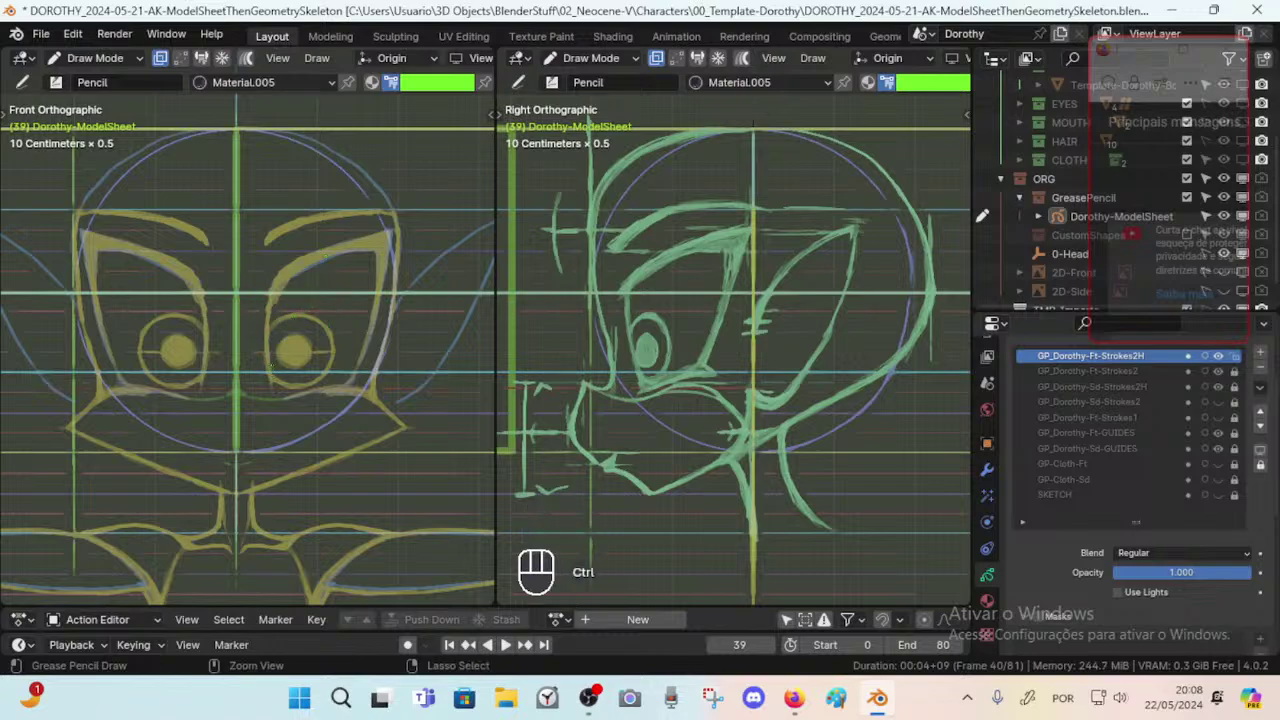
{"action": "key", "text": "ctrl+s"}
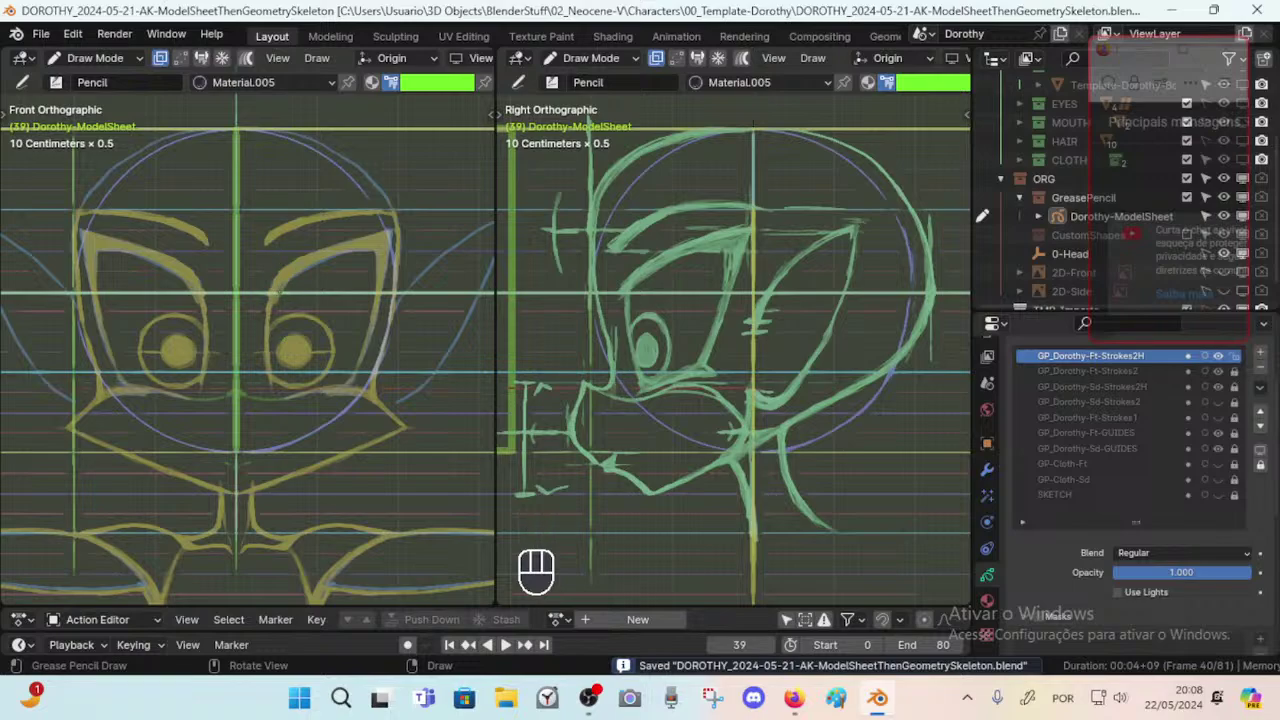
Set the GP_Dorothy-Ft-GUIDES layer's opacity to 1.000, make GP_Dorothy-Ft-Strokes2H active again, and save the file.
{"action": "left_click", "coordinate": [1132, 433]}
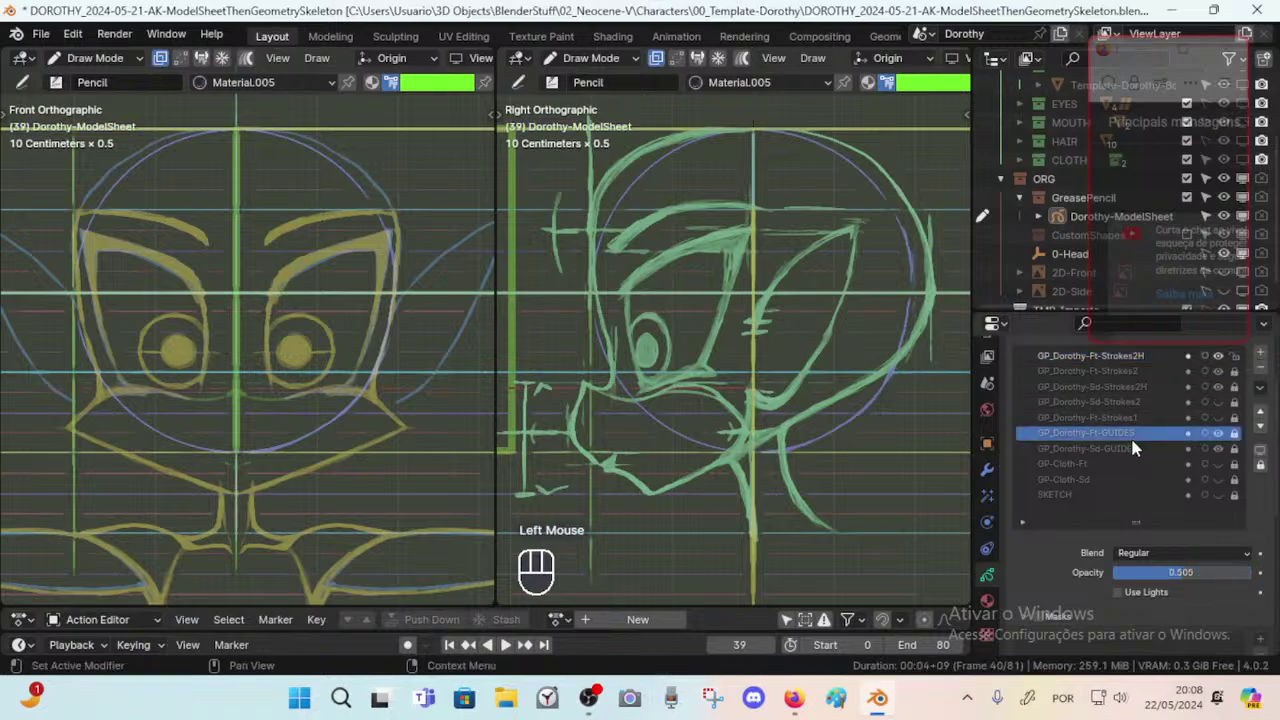
{"action": "left_click_drag", "start_coordinate": [1192, 573], "coordinate": [1278, 585]}
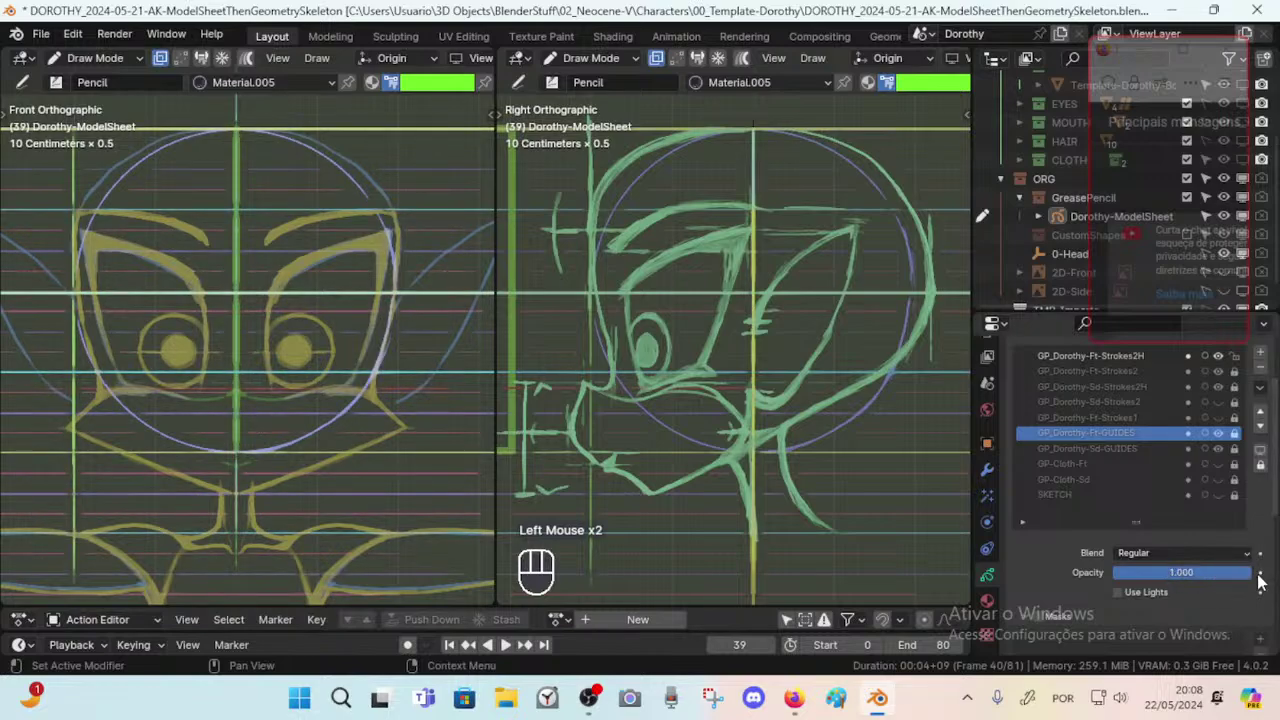
{"action": "left_click", "coordinate": [1094, 355]}
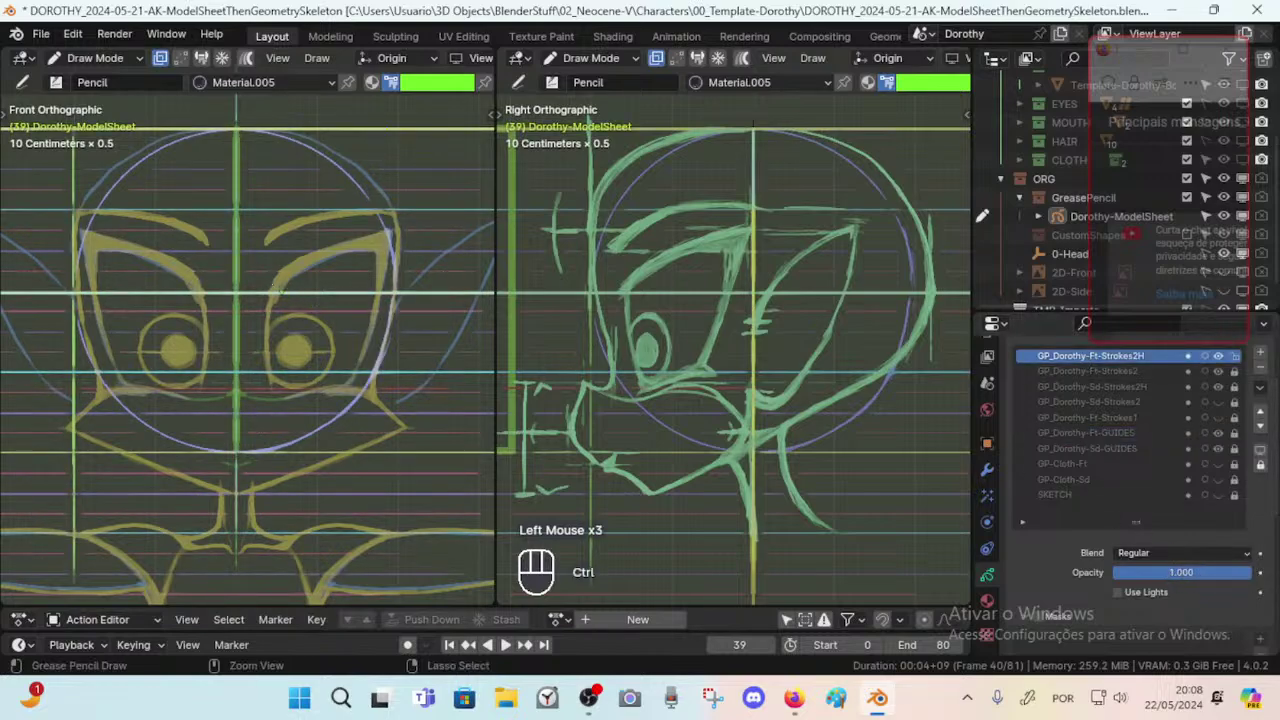
{"action": "key", "text": "ctrl+s"}
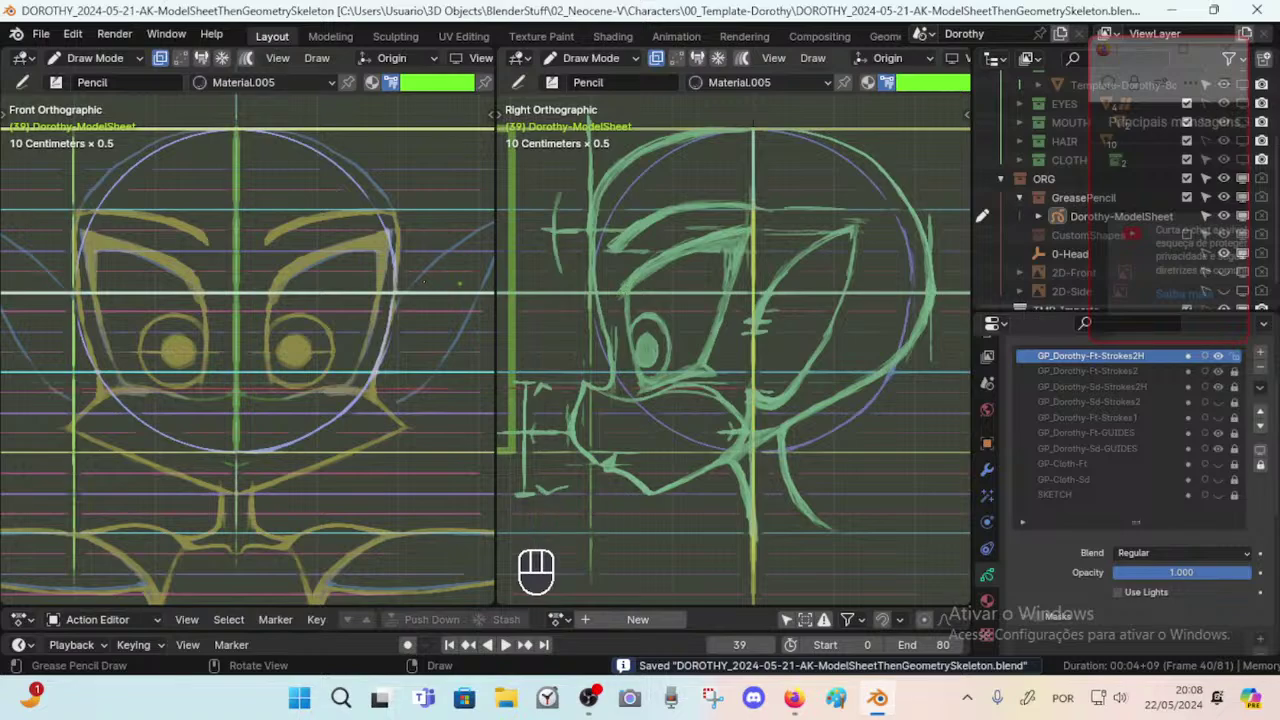
Trace the upper lid of the front view's right-hand eye in bright green, from the inner corner to the pointed outer corner.
{"action": "left_click_drag", "start_coordinate": [262, 292], "coordinate": [290, 271]}
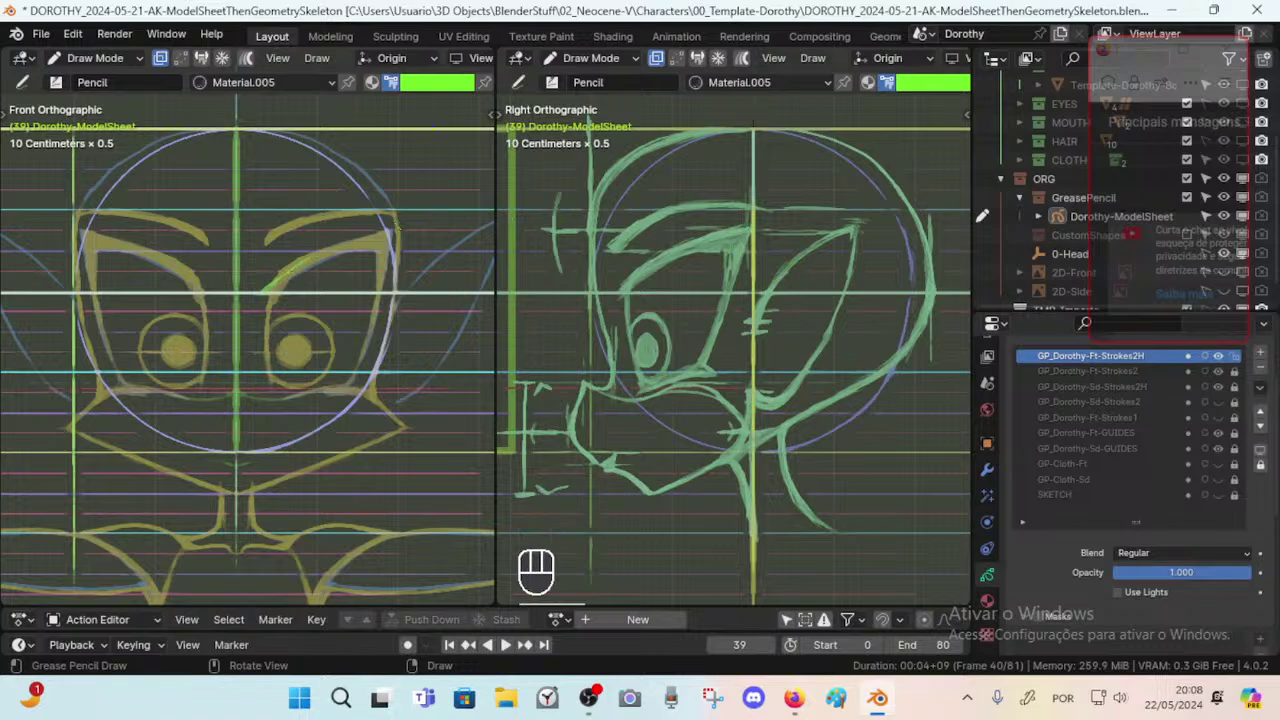
{"action": "left_click_drag", "start_coordinate": [276, 281], "coordinate": [284, 274]}
{"action": "mouse_move", "coordinate": [371, 236]}
{"action": "left_mouse_down"}
{"action": "mouse_move", "coordinate": [388, 230]}
{"action": "mouse_move", "coordinate": [280, 275]}
{"action": "left_mouse_up"}
{"action": "left_click_drag", "start_coordinate": [306, 258], "coordinate": [268, 289]}
{"action": "left_click_drag", "start_coordinate": [308, 256], "coordinate": [382, 230]}
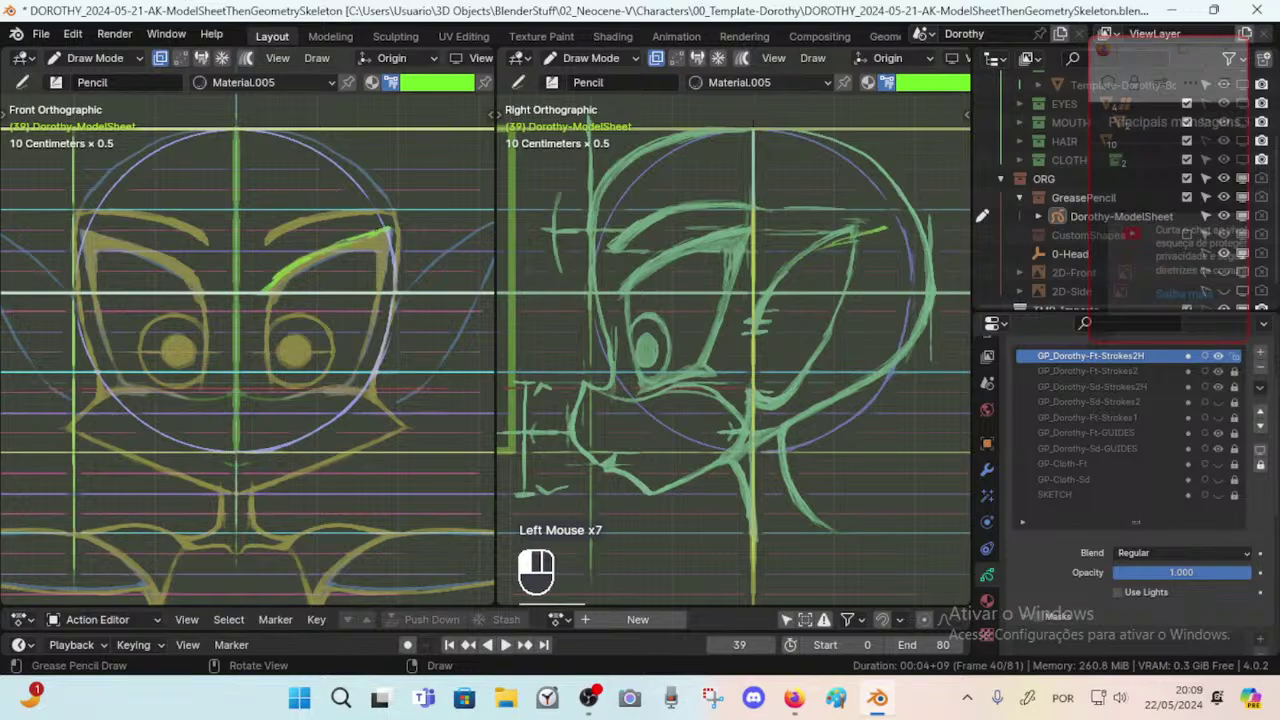
Trace the outer edge of the same eye in bright green, from the pointed upper corner down towards the lower lid.
{"action": "mouse_move", "coordinate": [393, 228]}
{"action": "left_mouse_down"}
{"action": "mouse_move", "coordinate": [327, 247]}
{"action": "mouse_move", "coordinate": [391, 262]}
{"action": "mouse_move", "coordinate": [383, 287]}
{"action": "left_mouse_up"}
{"action": "left_click_drag", "start_coordinate": [392, 231], "coordinate": [391, 236]}
{"action": "mouse_move", "coordinate": [382, 292]}
{"action": "left_mouse_down"}
{"action": "mouse_move", "coordinate": [373, 335]}
{"action": "mouse_move", "coordinate": [332, 378]}
{"action": "left_mouse_up"}
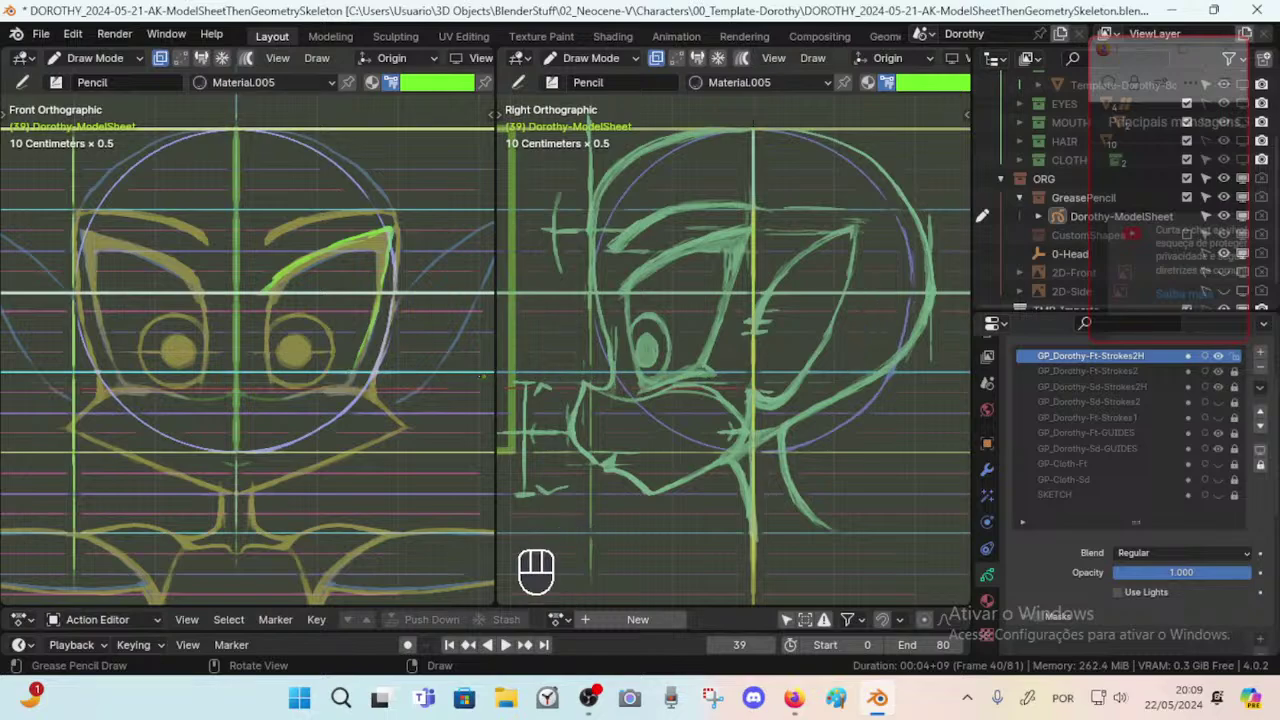
Trace the lower lid of the front view's right-hand eye in bright green, from the outer corner towards the inner corner.
{"action": "left_click_drag", "start_coordinate": [362, 377], "coordinate": [306, 389]}
{"action": "left_click_drag", "start_coordinate": [270, 390], "coordinate": [276, 391]}
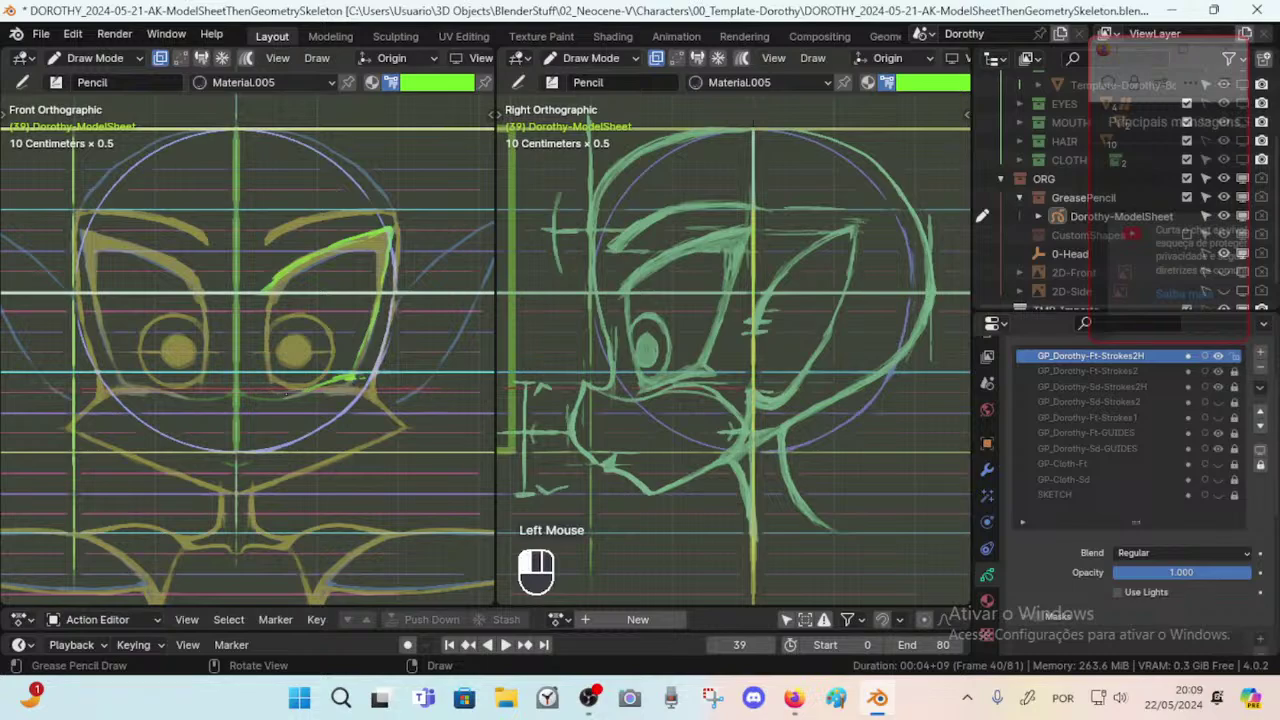
{"action": "left_click_drag", "start_coordinate": [299, 390], "coordinate": [362, 378]}
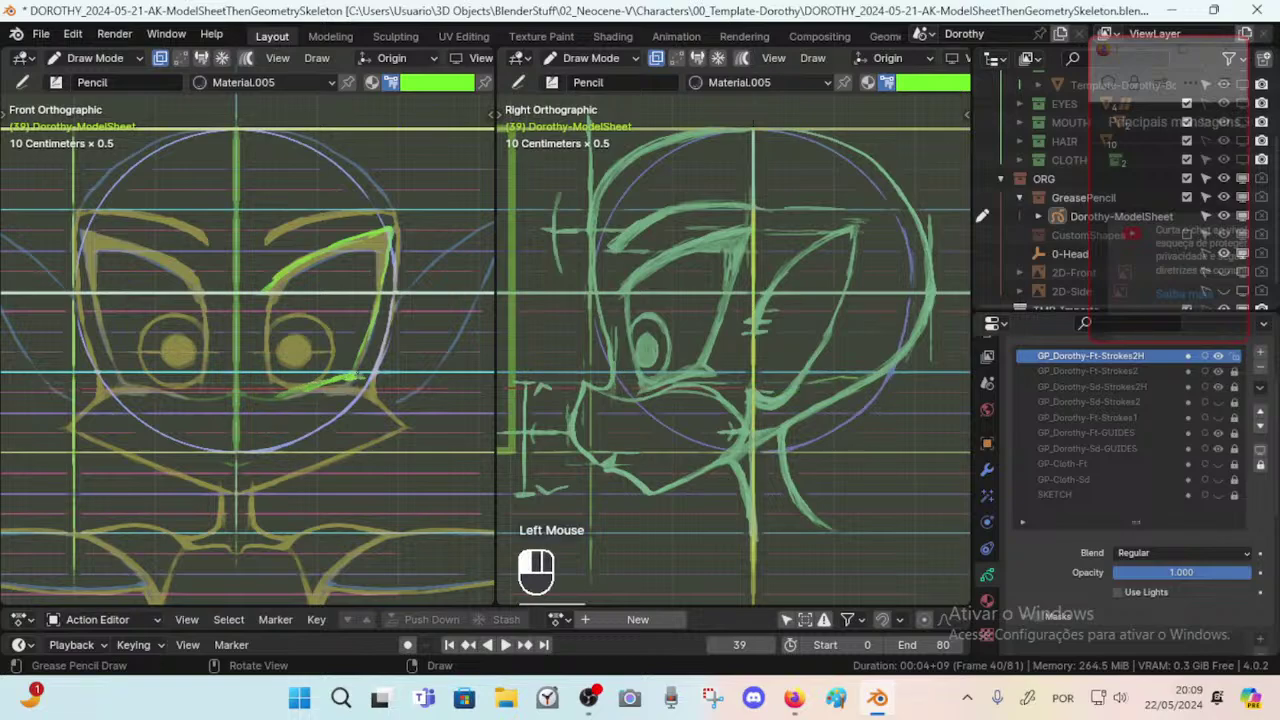
{"action": "left_click_drag", "start_coordinate": [340, 377], "coordinate": [359, 375]}
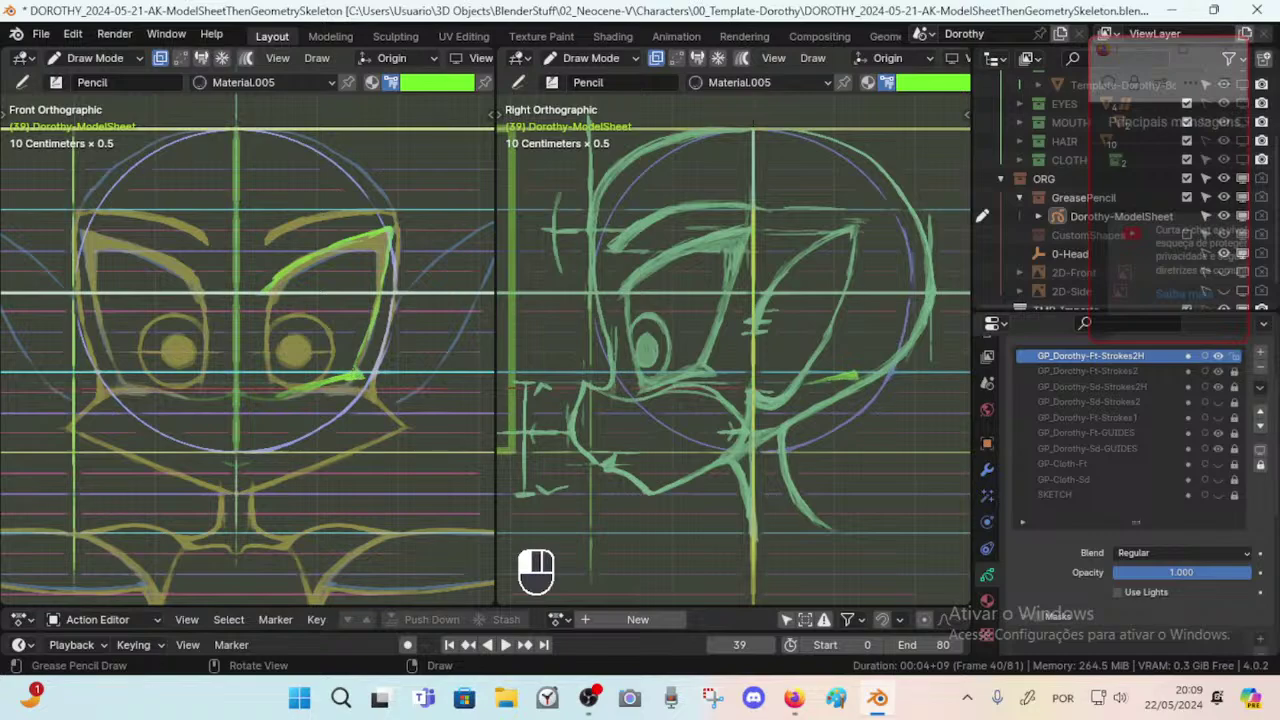
Thicken the outer edge of the same eye in bright green, from the pointed upper corner to the lower outer corner.
{"action": "left_click_drag", "start_coordinate": [356, 365], "coordinate": [358, 374]}
{"action": "left_click_drag", "start_coordinate": [375, 308], "coordinate": [359, 354]}
{"action": "left_click_drag", "start_coordinate": [376, 262], "coordinate": [371, 296]}
{"action": "mouse_move", "coordinate": [374, 278]}
{"action": "left_mouse_down"}
{"action": "mouse_move", "coordinate": [368, 320]}
{"action": "mouse_move", "coordinate": [376, 264]}
{"action": "left_mouse_up"}
{"action": "key", "text": "ctrl+z"}
{"action": "key", "text": "ctrl+z"}
{"action": "mouse_move", "coordinate": [366, 335]}
{"action": "left_mouse_down"}
{"action": "mouse_move", "coordinate": [374, 250]}
{"action": "mouse_move", "coordinate": [366, 328]}
{"action": "mouse_move", "coordinate": [379, 254]}
{"action": "mouse_move", "coordinate": [376, 298]}
{"action": "left_mouse_up"}
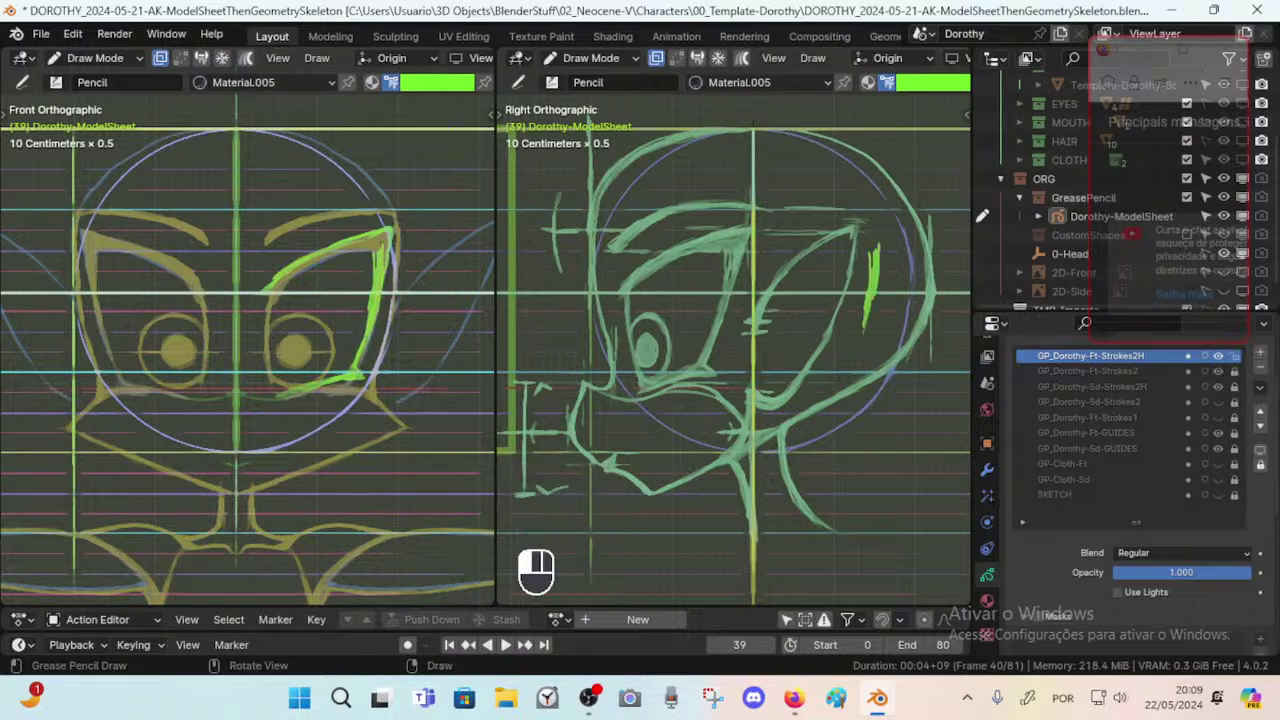
{"action": "left_click_drag", "start_coordinate": [384, 240], "coordinate": [382, 280]}
Thicken the same eye's upper lid in bright green and trace its inner edge down to meet the lower lid.
{"action": "mouse_move", "coordinate": [278, 282]}
{"action": "left_mouse_down"}
{"action": "mouse_move", "coordinate": [380, 248]}
{"action": "mouse_move", "coordinate": [285, 282]}
{"action": "mouse_move", "coordinate": [390, 229]}
{"action": "left_mouse_up"}
{"action": "mouse_move", "coordinate": [325, 253]}
{"action": "left_mouse_down"}
{"action": "mouse_move", "coordinate": [273, 290]}
{"action": "mouse_move", "coordinate": [270, 358]}
{"action": "left_mouse_up"}
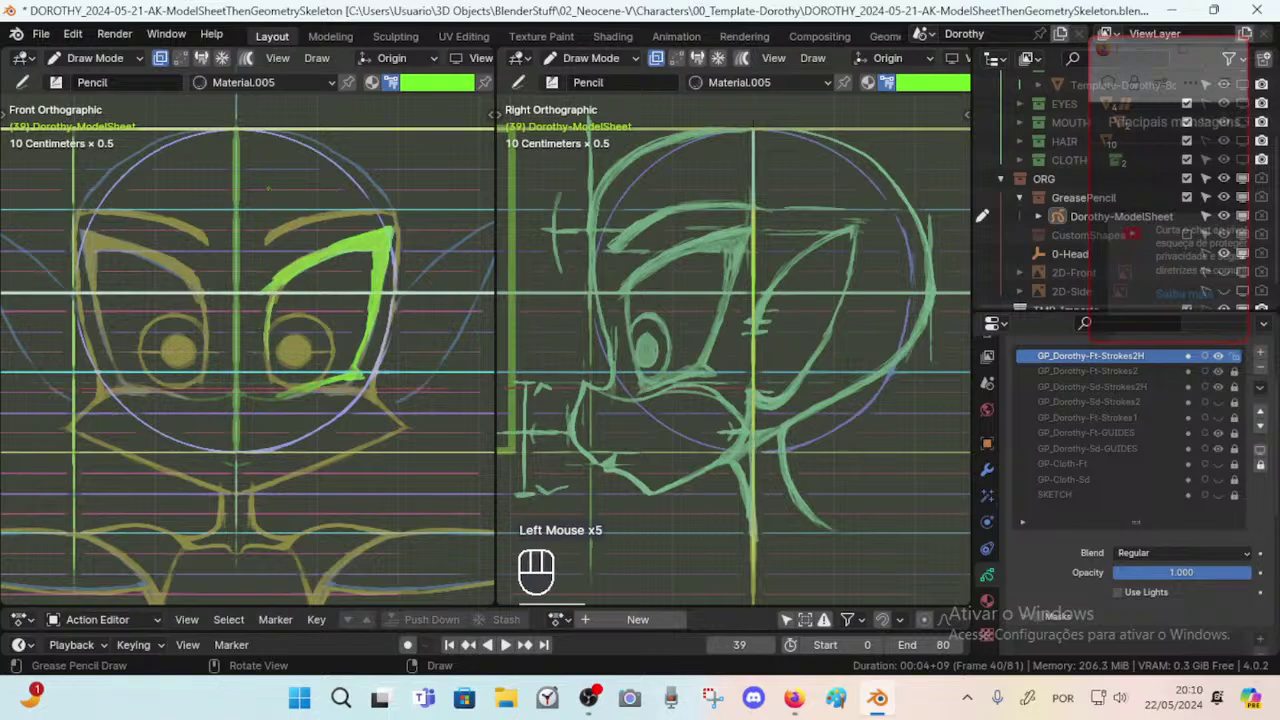
{"action": "left_click_drag", "start_coordinate": [274, 297], "coordinate": [264, 404]}
{"action": "key", "text": "ctrl+z"}
{"action": "key", "text": "ctrl+z"}
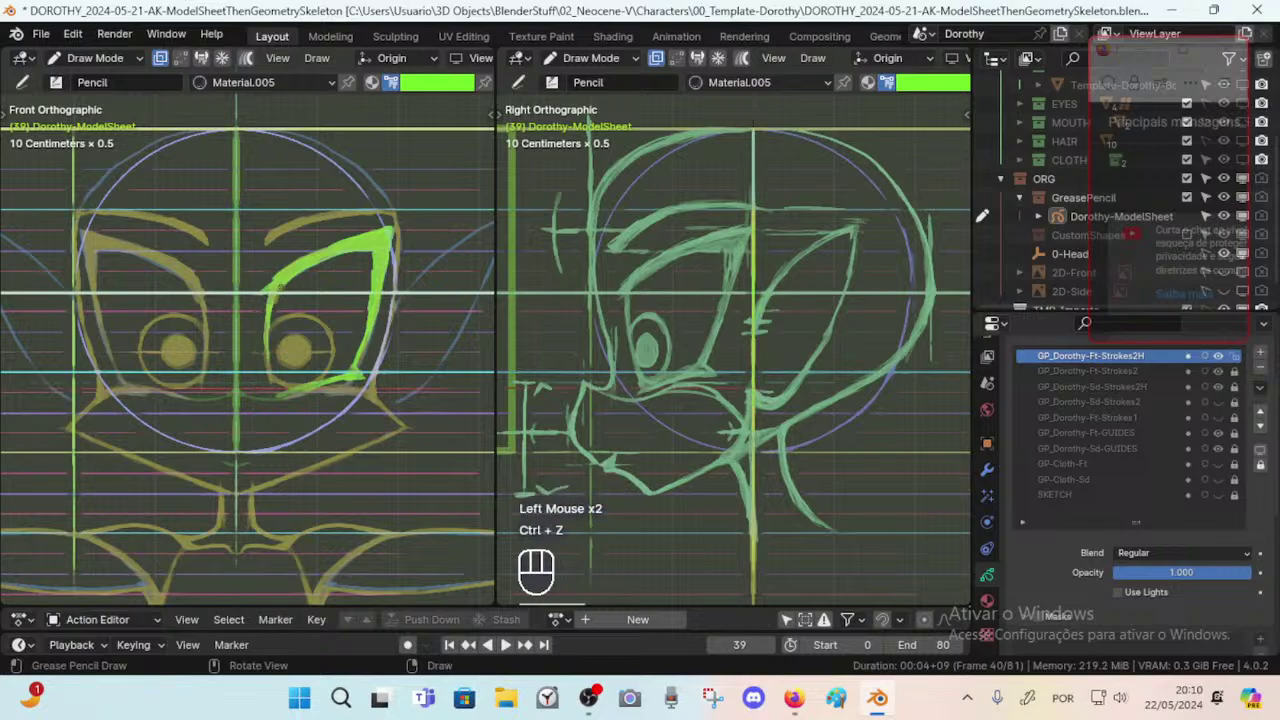
{"action": "left_click_drag", "start_coordinate": [272, 296], "coordinate": [276, 404]}
{"action": "key", "text": "ctrl+z"}
{"action": "left_click_drag", "start_coordinate": [272, 296], "coordinate": [274, 344]}
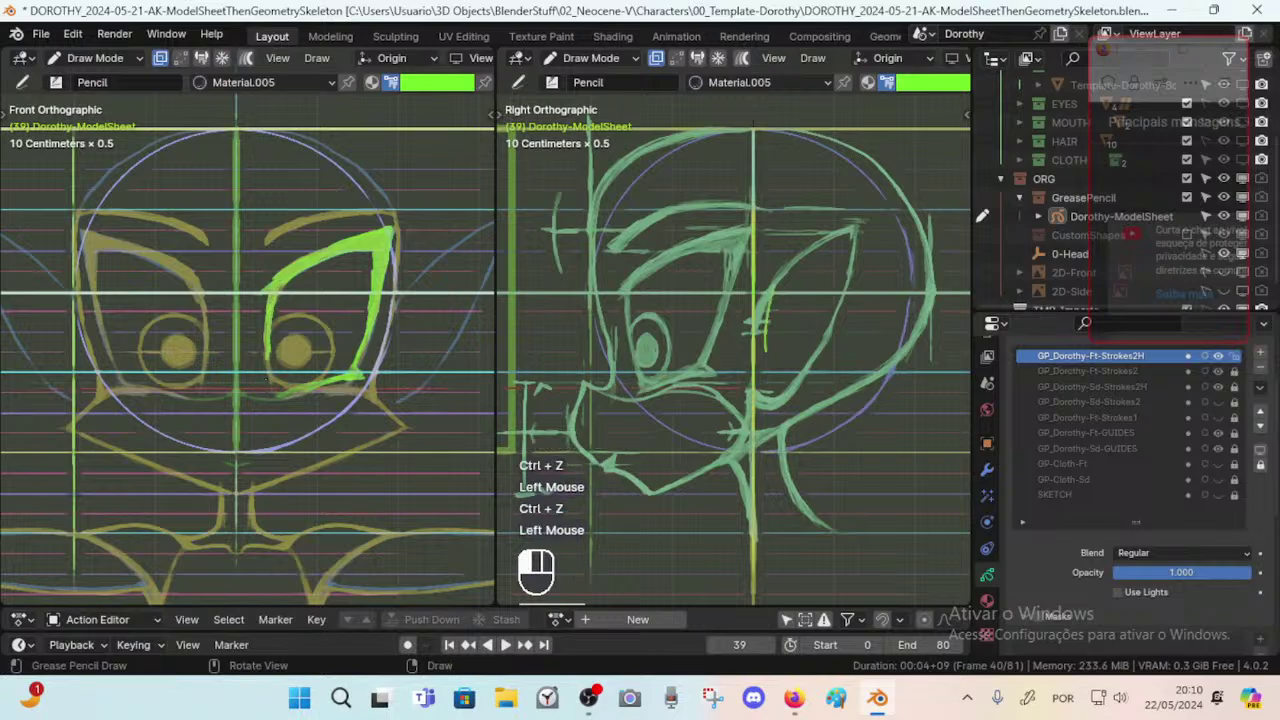
{"action": "key", "text": "ctrl+z"}
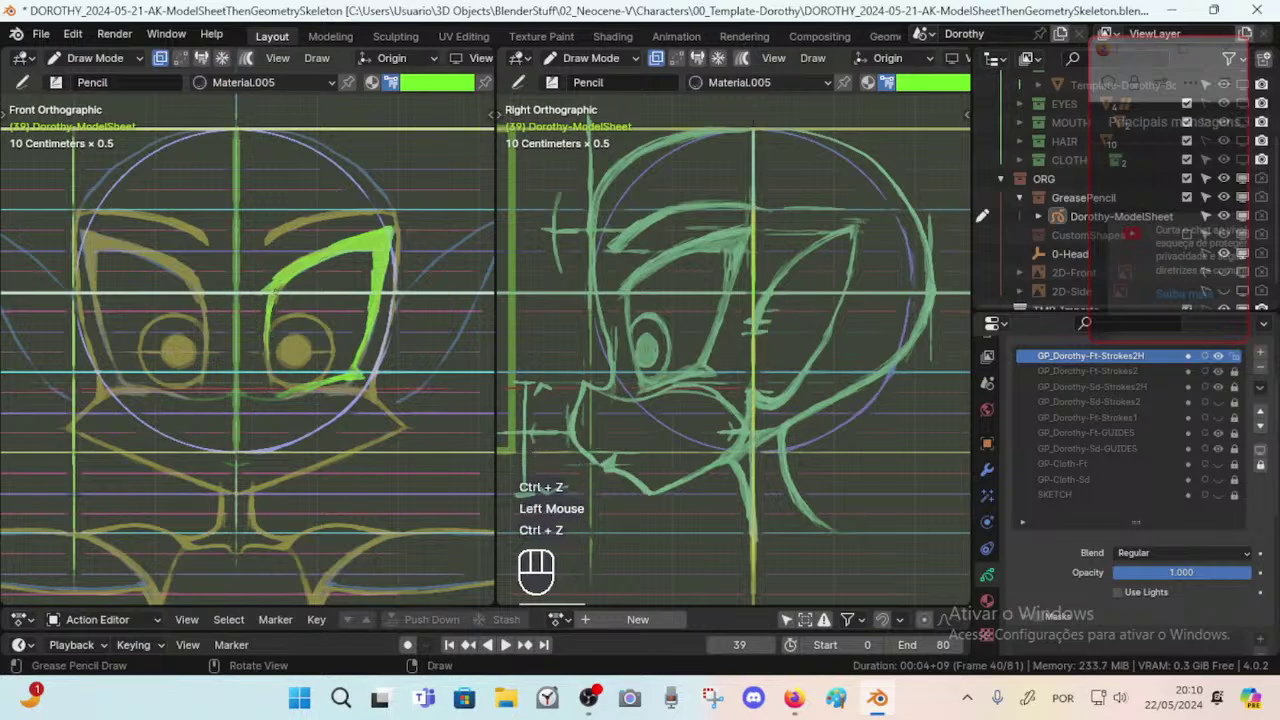
{"action": "mouse_move", "coordinate": [276, 290]}
{"action": "left_mouse_down"}
{"action": "mouse_move", "coordinate": [263, 293]}
{"action": "mouse_move", "coordinate": [272, 394]}
{"action": "mouse_move", "coordinate": [338, 380]}
{"action": "left_mouse_up"}
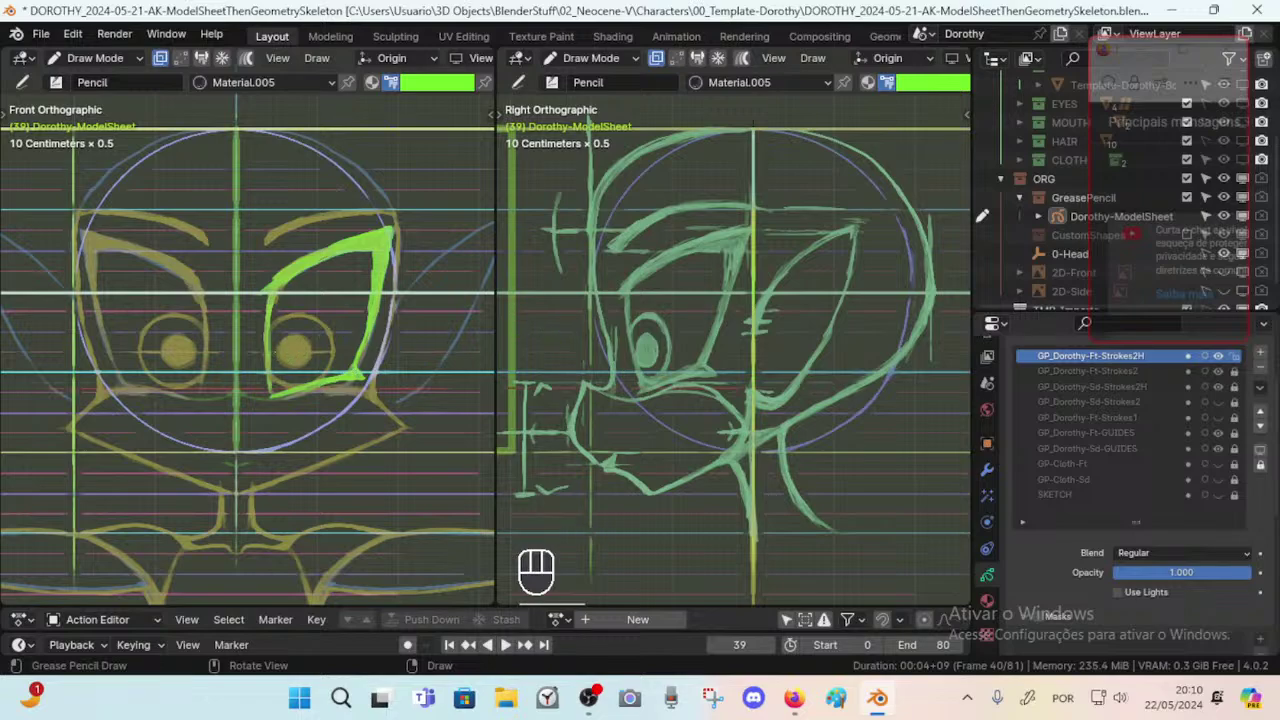
Draw a round, filled pupil in bright green inside the same eye, slightly towards the nose from the old pupil.
{"action": "mouse_move", "coordinate": [277, 348]}
{"action": "left_mouse_down"}
{"action": "mouse_move", "coordinate": [305, 337]}
{"action": "mouse_move", "coordinate": [303, 358]}
{"action": "mouse_move", "coordinate": [273, 345]}
{"action": "mouse_move", "coordinate": [298, 350]}
{"action": "left_mouse_up"}
{"action": "key", "text": "ctrl+z"}
{"action": "left_click", "coordinate": [271, 355]}
{"action": "left_click", "coordinate": [288, 350]}
{"action": "left_click_drag", "start_coordinate": [277, 355], "coordinate": [304, 353]}
{"action": "left_click", "coordinate": [284, 352]}
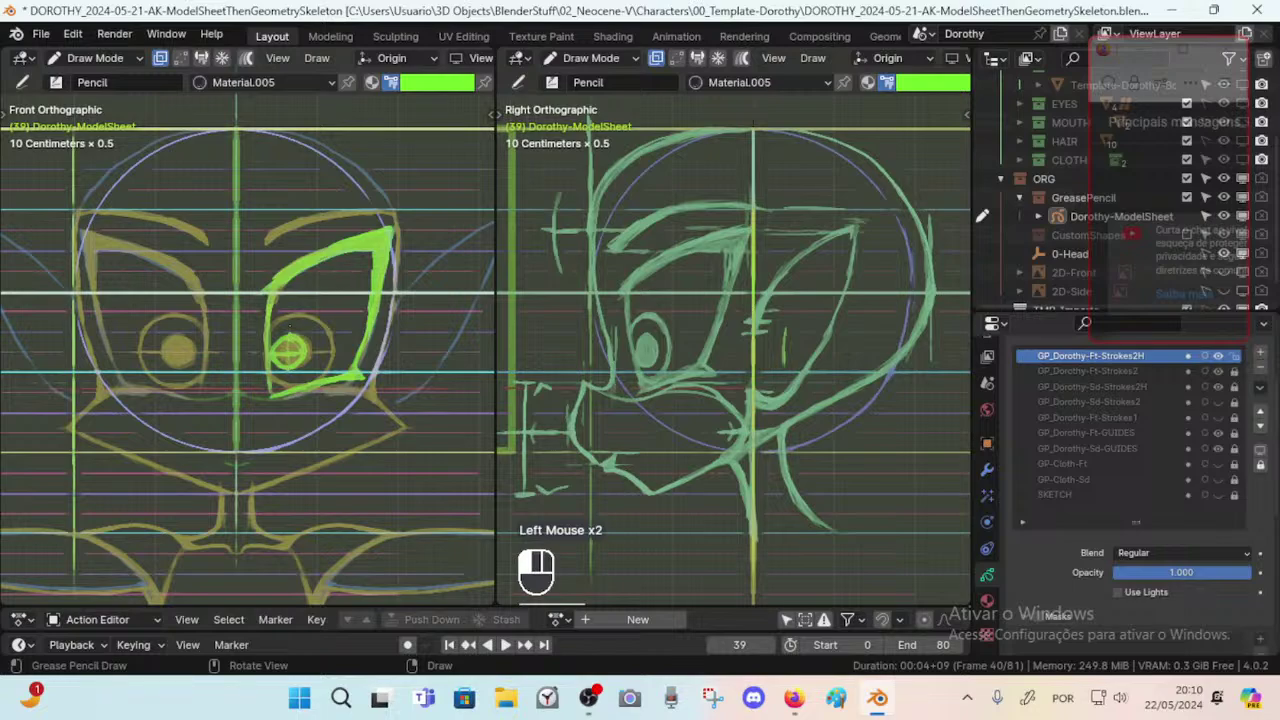
{"action": "key", "text": "ctrl+z"}
{"action": "mouse_move", "coordinate": [286, 329]}
{"action": "left_mouse_down"}
{"action": "mouse_move", "coordinate": [292, 366]}
{"action": "mouse_move", "coordinate": [288, 351]}
{"action": "left_mouse_up"}
{"action": "key", "text": "ctrl+z"}
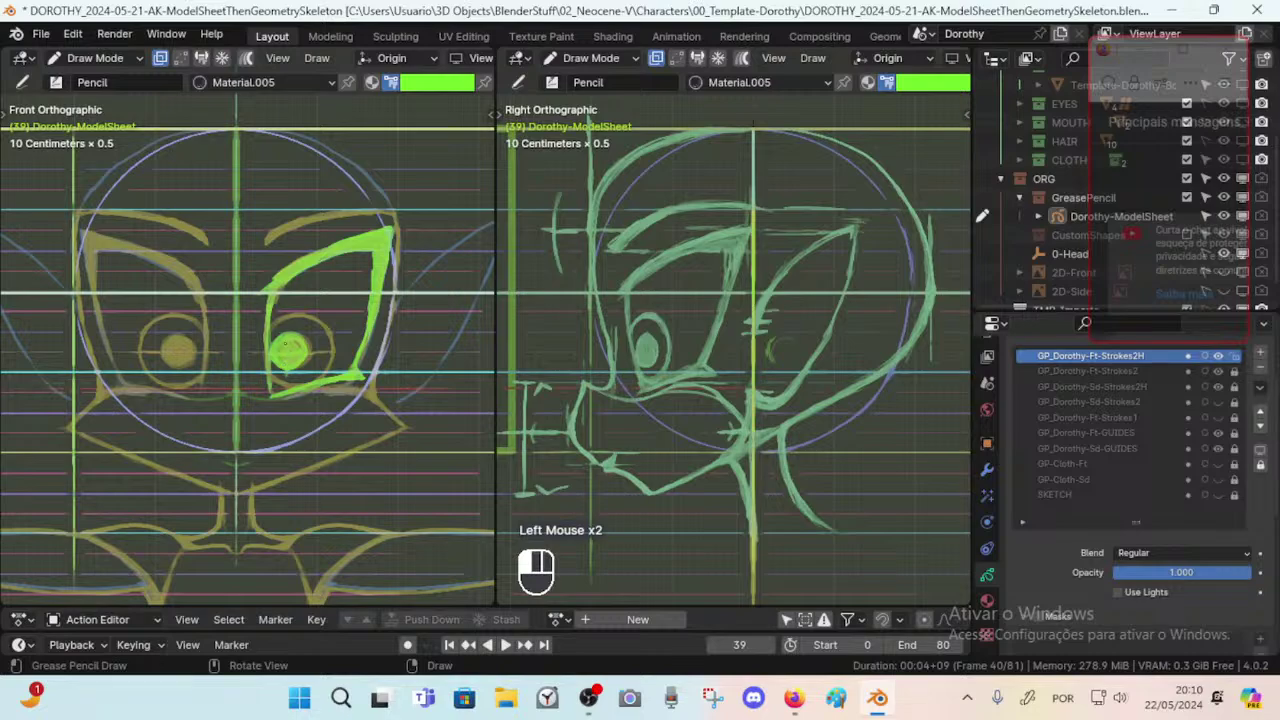
Trace the iris ring around the new pupil in bright green, down to the lower lid.
{"action": "mouse_move", "coordinate": [286, 345]}
{"action": "left_mouse_down"}
{"action": "mouse_move", "coordinate": [271, 331]}
{"action": "mouse_move", "coordinate": [296, 314]}
{"action": "mouse_move", "coordinate": [324, 332]}
{"action": "mouse_move", "coordinate": [321, 370]}
{"action": "mouse_move", "coordinate": [294, 317]}
{"action": "mouse_move", "coordinate": [270, 328]}
{"action": "mouse_move", "coordinate": [309, 317]}
{"action": "mouse_move", "coordinate": [327, 341]}
{"action": "left_mouse_up"}
{"action": "left_click_drag", "start_coordinate": [328, 346], "coordinate": [314, 376]}
{"action": "mouse_move", "coordinate": [320, 370]}
{"action": "left_mouse_down"}
{"action": "mouse_move", "coordinate": [268, 373]}
{"action": "mouse_move", "coordinate": [318, 368]}
{"action": "mouse_move", "coordinate": [305, 378]}
{"action": "left_mouse_up"}
{"action": "left_click_drag", "start_coordinate": [314, 374], "coordinate": [306, 380]}
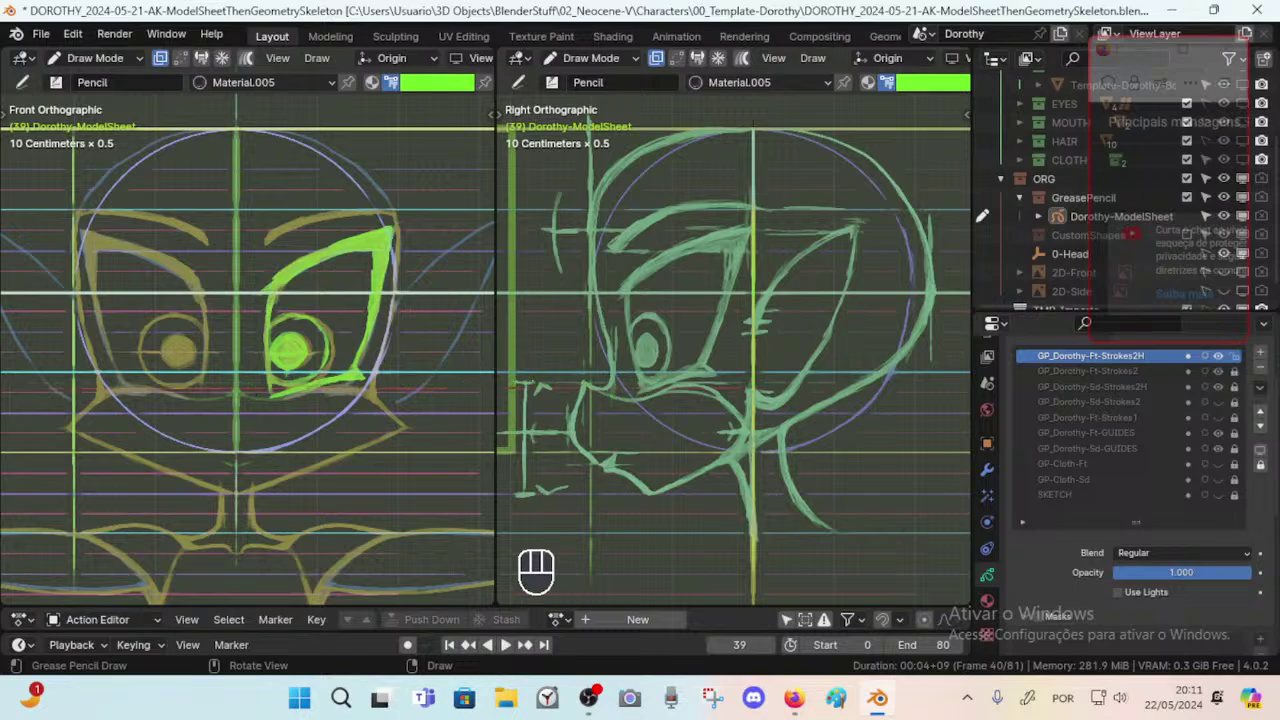
{"action": "left_click", "coordinate": [242, 386]}
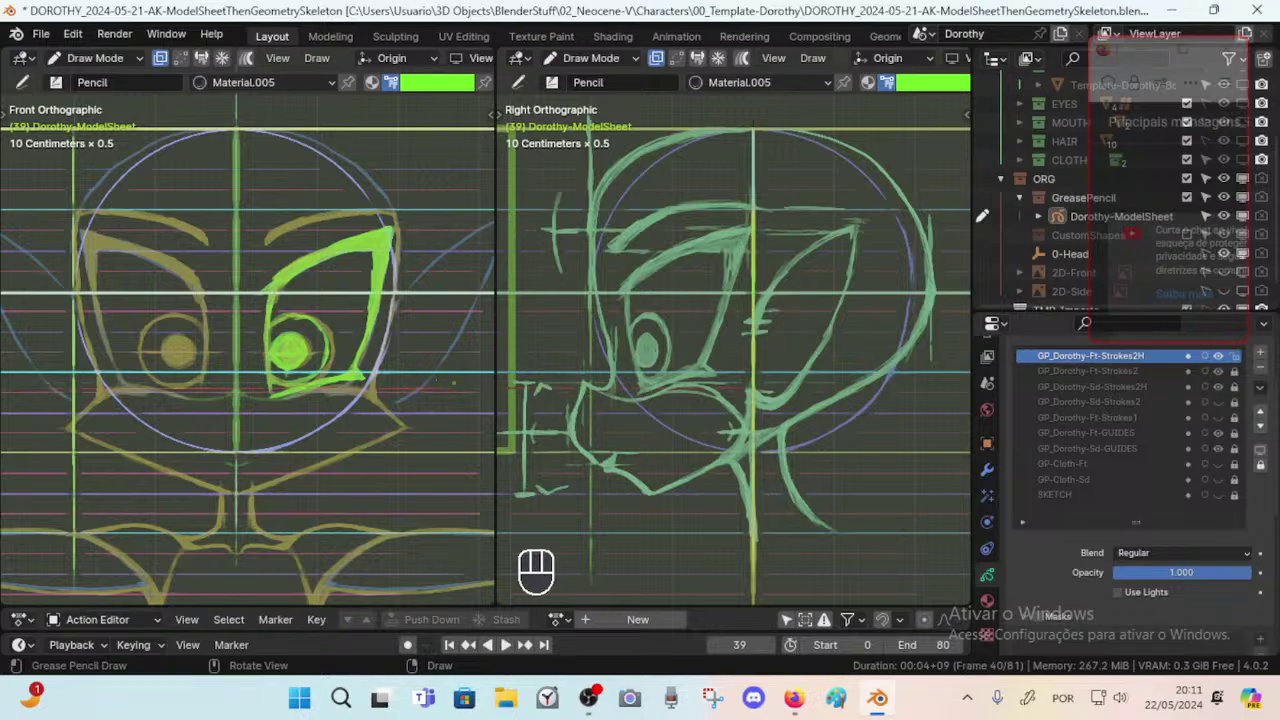
{"action": "left_click_drag", "start_coordinate": [224, 390], "coordinate": [248, 390]}
{"action": "mouse_move", "coordinate": [224, 391]}
{"action": "left_mouse_down"}
{"action": "mouse_move", "coordinate": [246, 390]}
{"action": "mouse_move", "coordinate": [256, 414]}
{"action": "left_mouse_up"}
{"action": "key", "text": "ctrl+z"}
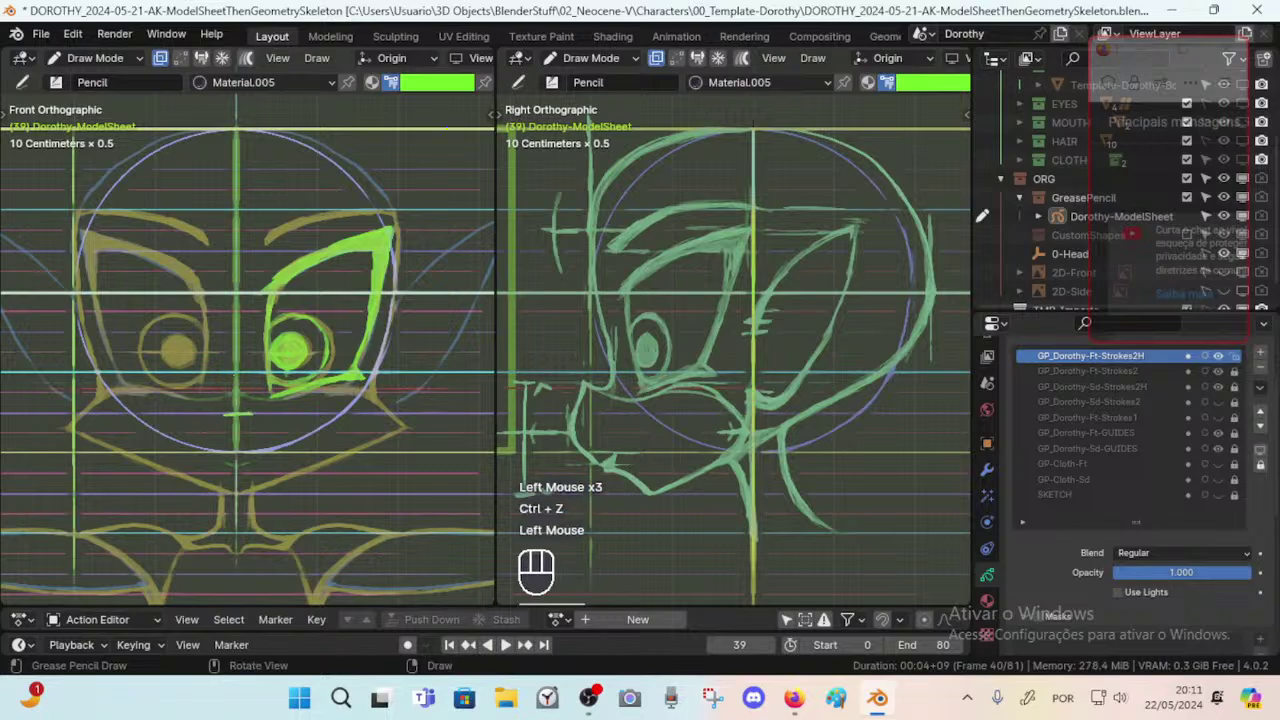
{"action": "left_click_drag", "start_coordinate": [210, 372], "coordinate": [250, 372]}
{"action": "key", "text": "ctrl+z"}
{"action": "key", "text": "ctrl+z"}
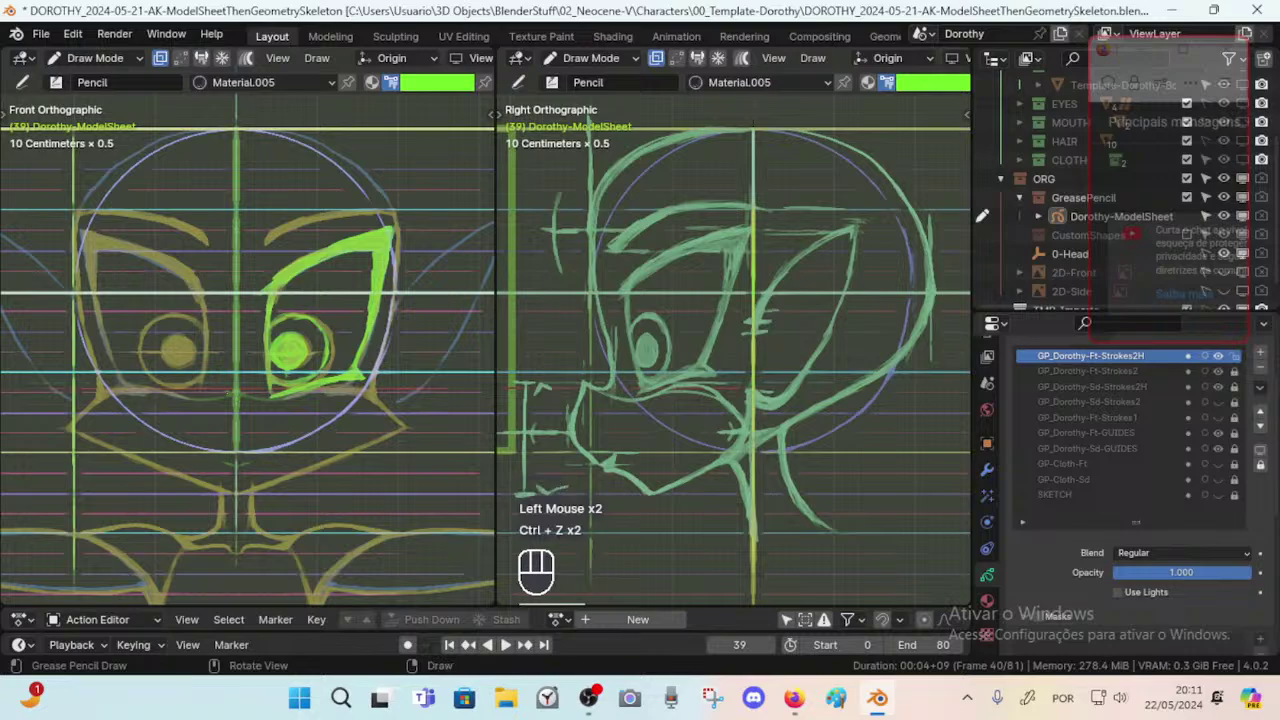
{"action": "key", "text": "ctrl+z"}
{"action": "mouse_move", "coordinate": [226, 384]}
{"action": "left_mouse_down"}
{"action": "mouse_move", "coordinate": [254, 383]}
{"action": "mouse_move", "coordinate": [243, 393]}
{"action": "left_mouse_up"}
{"action": "key", "text": "ctrl+z"}
{"action": "key", "text": "ctrl+z"}
{"action": "key", "text": "ctrl+z"}
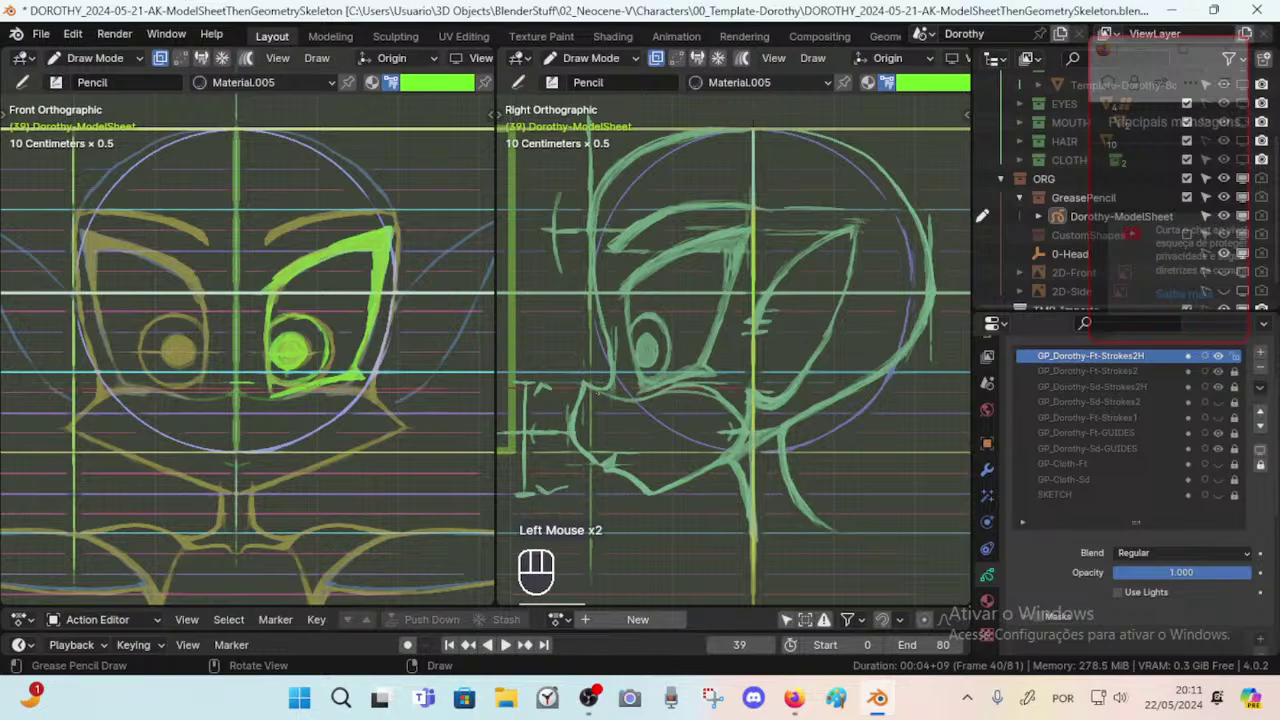
Draw the small peaked nose in bright green on the front view's centre line, level with the eyes' lower lids.
{"action": "mouse_move", "coordinate": [220, 393]}
{"action": "left_mouse_down"}
{"action": "mouse_move", "coordinate": [252, 395]}
{"action": "mouse_move", "coordinate": [229, 412]}
{"action": "mouse_move", "coordinate": [254, 412]}
{"action": "mouse_move", "coordinate": [229, 394]}
{"action": "left_mouse_up"}
{"action": "key", "text": "ctrl+z"}
{"action": "left_click", "coordinate": [243, 392]}
{"action": "left_click_drag", "start_coordinate": [243, 392], "coordinate": [249, 389]}
{"action": "left_click", "coordinate": [240, 392]}
{"action": "left_click", "coordinate": [238, 390]}
{"action": "left_click", "coordinate": [240, 390]}
{"action": "key", "text": "ctrl+z"}
{"action": "left_click", "coordinate": [238, 389]}
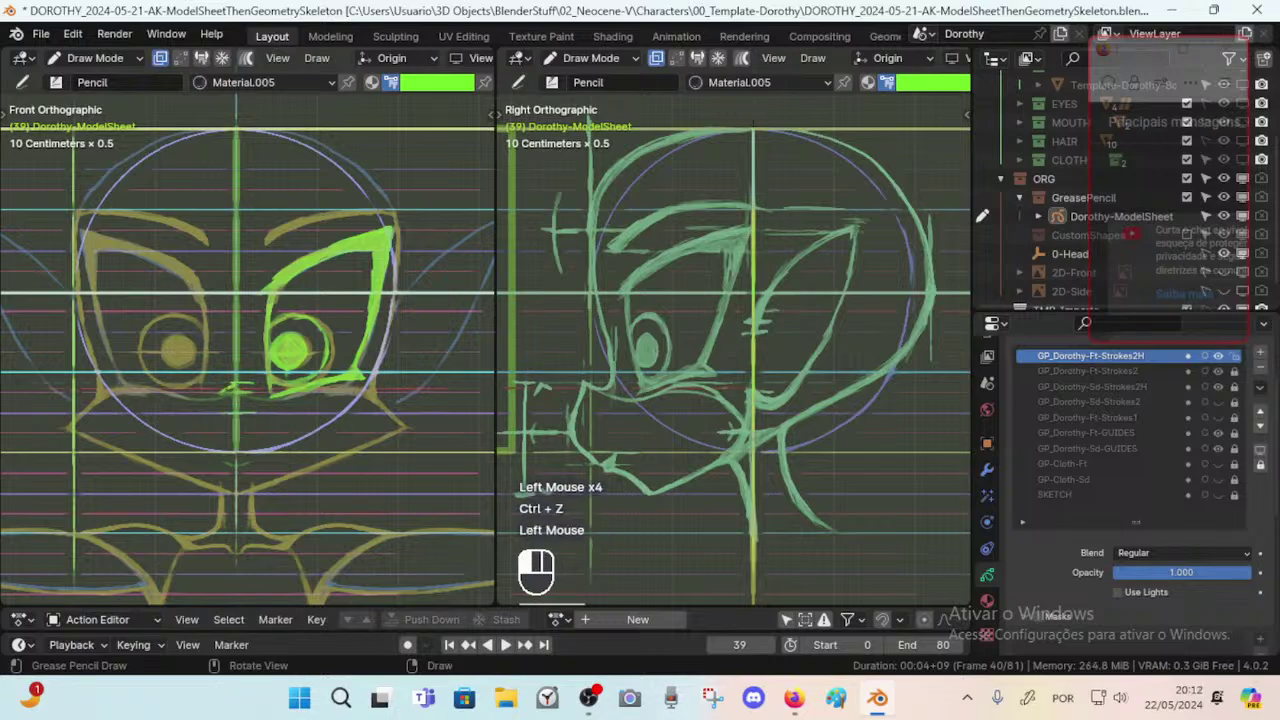
{"action": "left_click", "coordinate": [240, 390]}
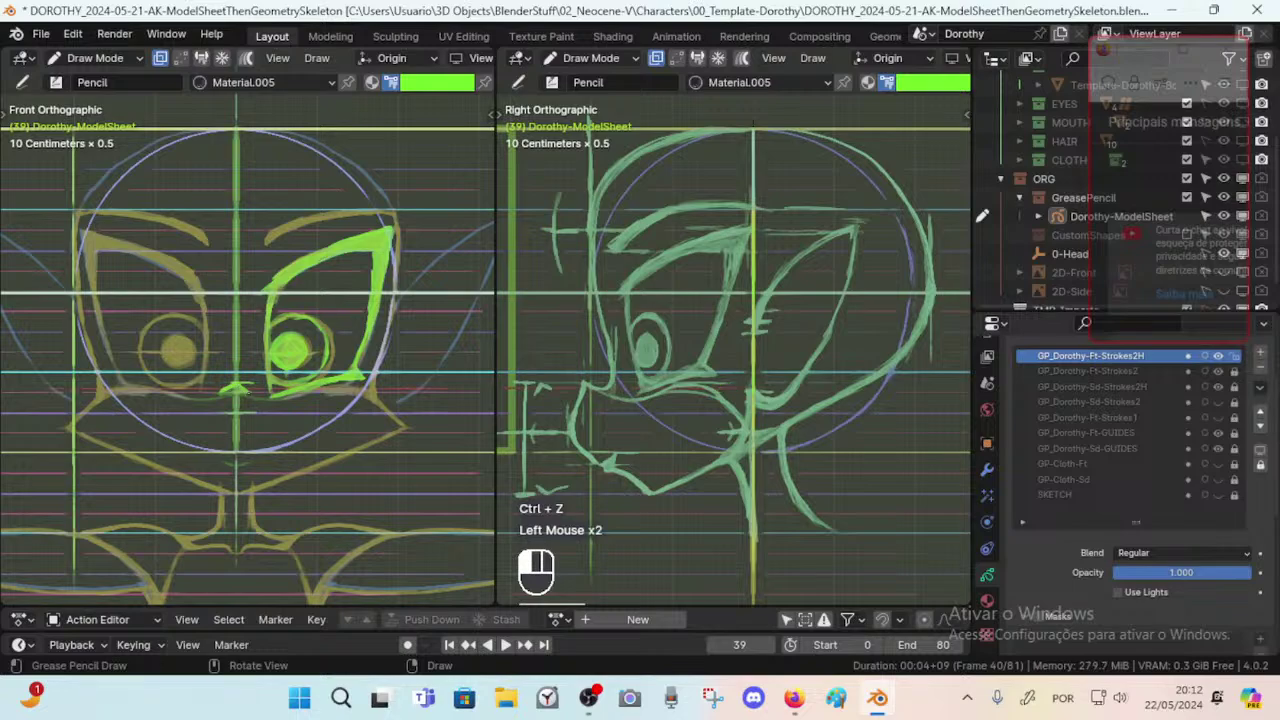
{"action": "left_click", "coordinate": [240, 390]}
{"action": "left_click", "coordinate": [240, 390]}
{"action": "left_click", "coordinate": [240, 390]}
{"action": "left_click", "coordinate": [240, 390]}
{"action": "left_click", "coordinate": [240, 390]}
{"action": "left_click", "coordinate": [240, 390]}
{"action": "left_click", "coordinate": [240, 390]}
Continue the bright green muzzle line from the nose, dipping under the eye's inner corner and rising along the lower lid.
{"action": "left_click", "coordinate": [245, 392]}
{"action": "left_click", "coordinate": [255, 395]}
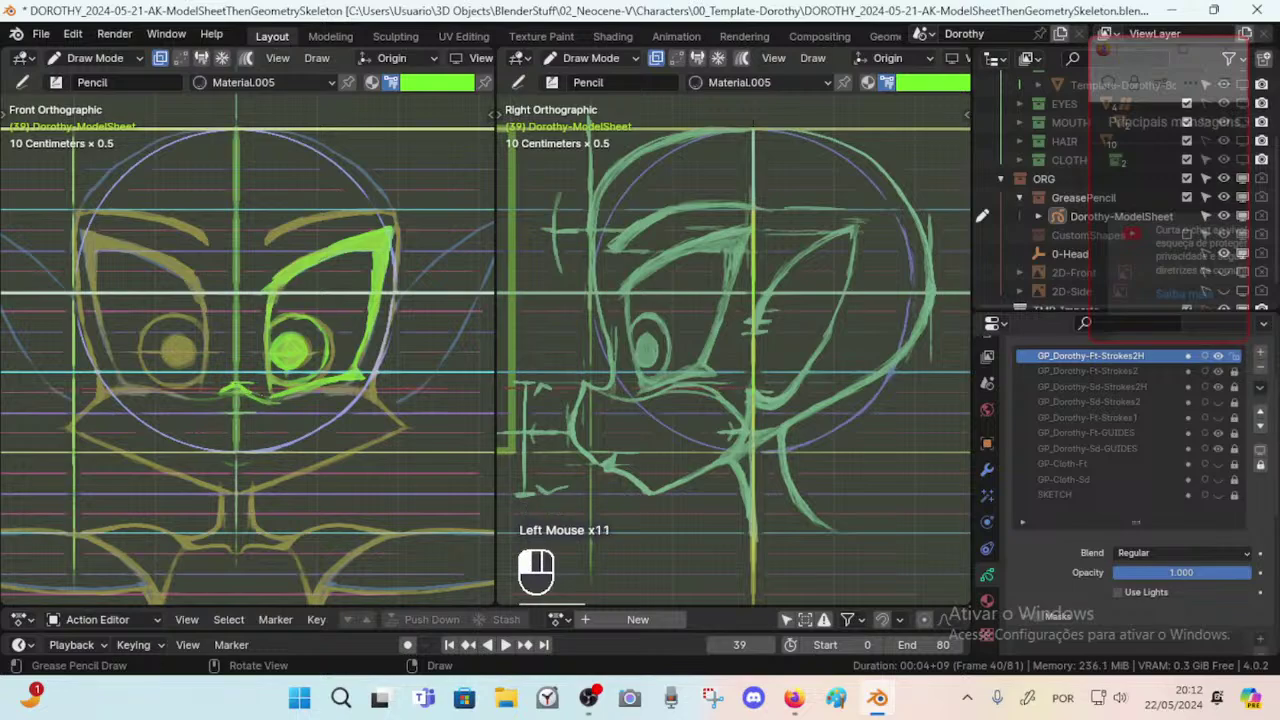
{"action": "left_click", "coordinate": [262, 397]}
{"action": "left_click", "coordinate": [266, 398]}
{"action": "left_click", "coordinate": [265, 398]}
{"action": "left_click", "coordinate": [265, 398]}
{"action": "left_click", "coordinate": [265, 398]}
{"action": "left_click", "coordinate": [265, 398]}
{"action": "left_click", "coordinate": [265, 398]}
{"action": "left_click", "coordinate": [264, 398]}
{"action": "left_click", "coordinate": [262, 397]}
{"action": "left_click", "coordinate": [258, 396]}
{"action": "mouse_move", "coordinate": [262, 397]}
{"action": "left_mouse_down"}
{"action": "mouse_move", "coordinate": [344, 382]}
{"action": "mouse_move", "coordinate": [300, 392]}
{"action": "left_mouse_up"}
{"action": "left_click_drag", "start_coordinate": [290, 395], "coordinate": [354, 378]}
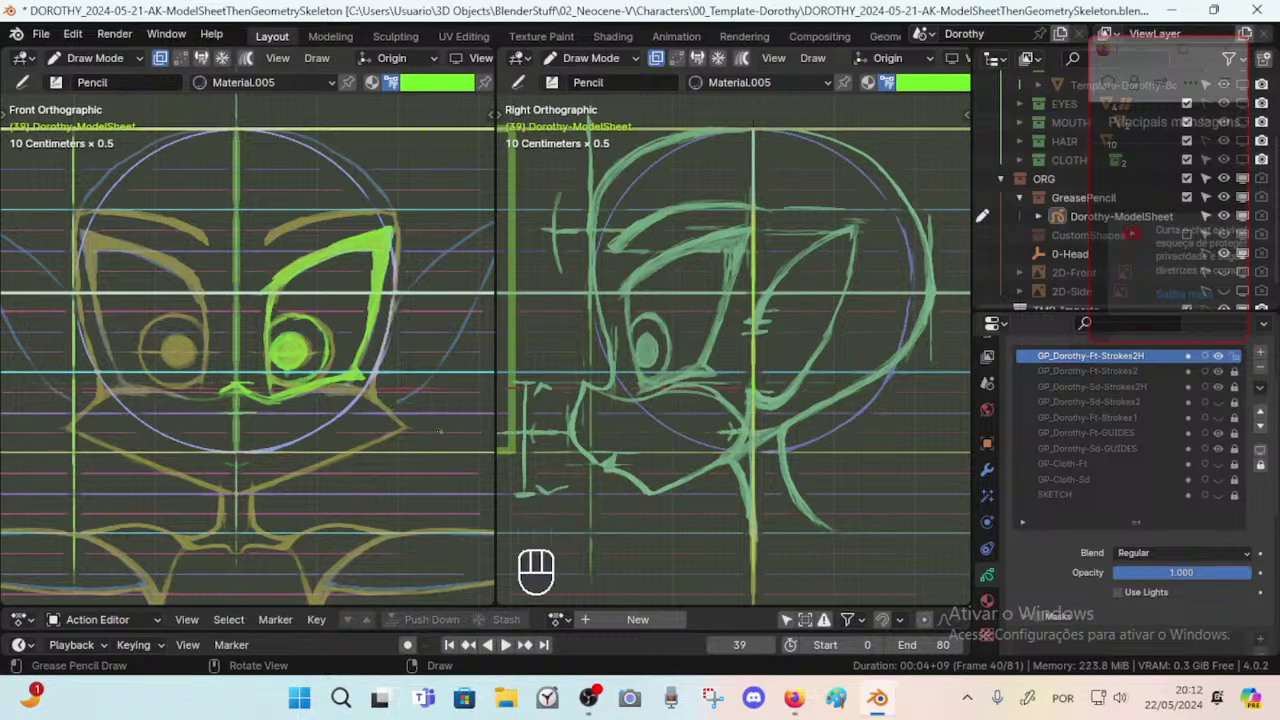
Trace the right-hand cheek down to its pointed tip and the jawline rising from the chin in bright green, and save the file.
{"action": "left_click_drag", "start_coordinate": [404, 427], "coordinate": [408, 429]}
{"action": "mouse_move", "coordinate": [405, 430]}
{"action": "left_mouse_down"}
{"action": "mouse_move", "coordinate": [366, 392]}
{"action": "mouse_move", "coordinate": [383, 409]}
{"action": "left_mouse_up"}
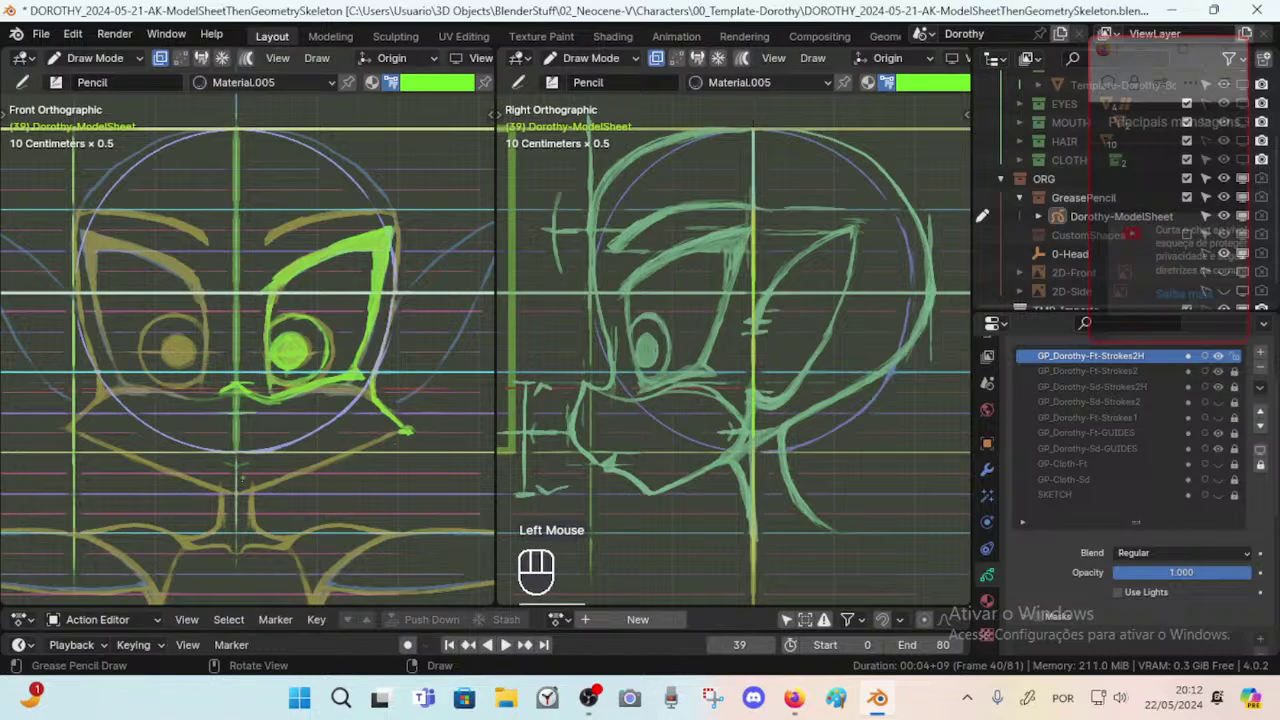
{"action": "left_click_drag", "start_coordinate": [240, 490], "coordinate": [372, 452]}
{"action": "key", "text": "ctrl+z"}
{"action": "left_click_drag", "start_coordinate": [240, 491], "coordinate": [346, 456]}
{"action": "key", "text": "ctrl+s"}
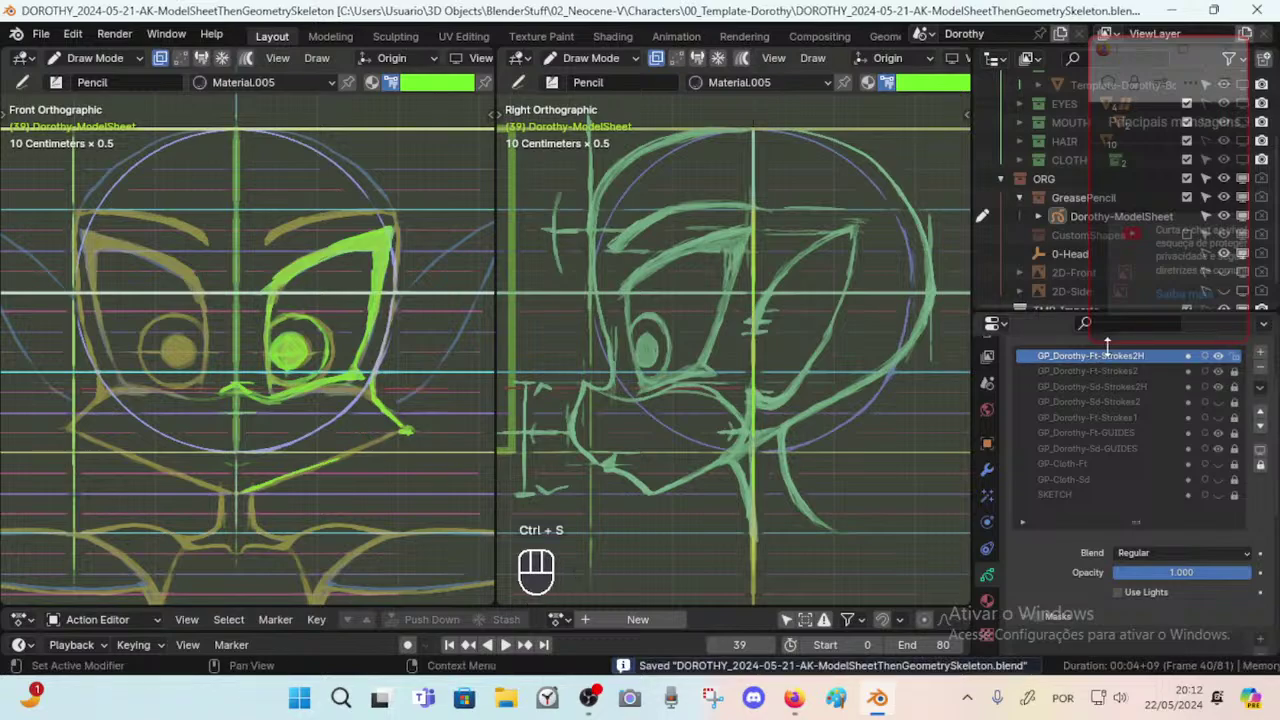
Duplicate the model sheet's Mirror modifier and set the copy's influence layer to GP_Dorothy-Ft-Strokes2H.
{"action": "middle_click_drag", "start_coordinate": [1127, 373], "coordinate": [1135, 388]}
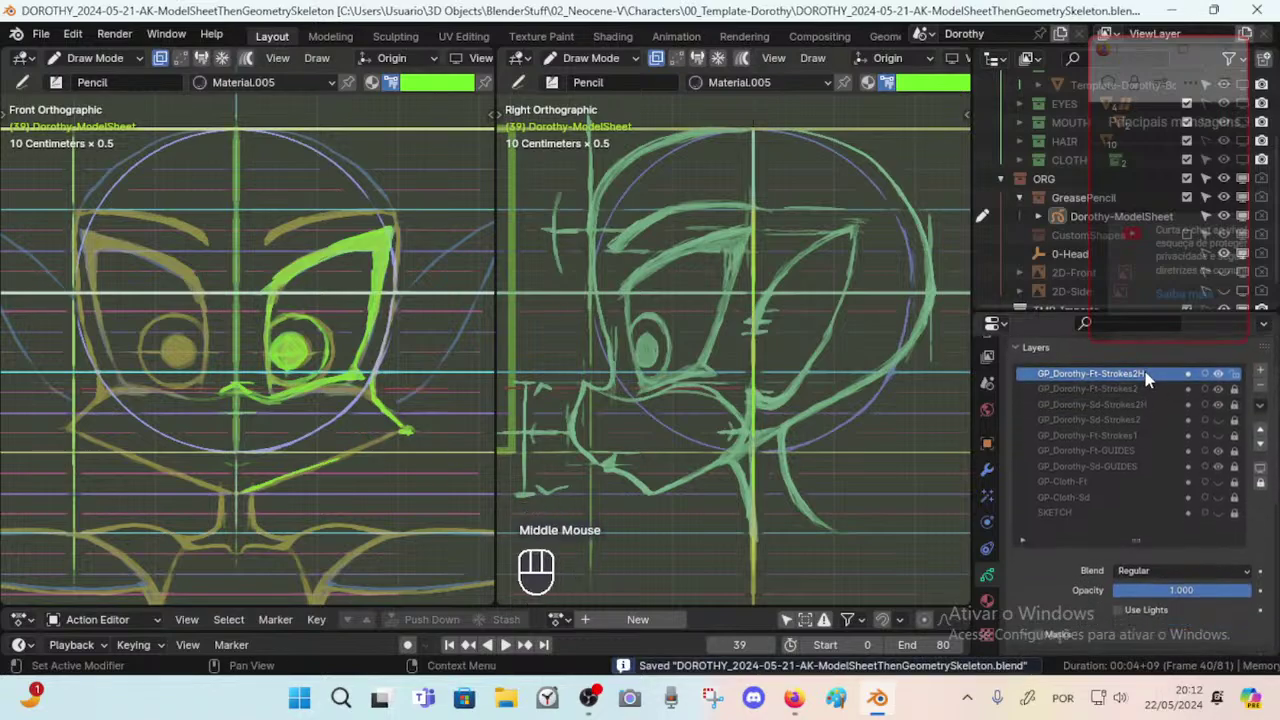
{"action": "left_click", "coordinate": [987, 469]}
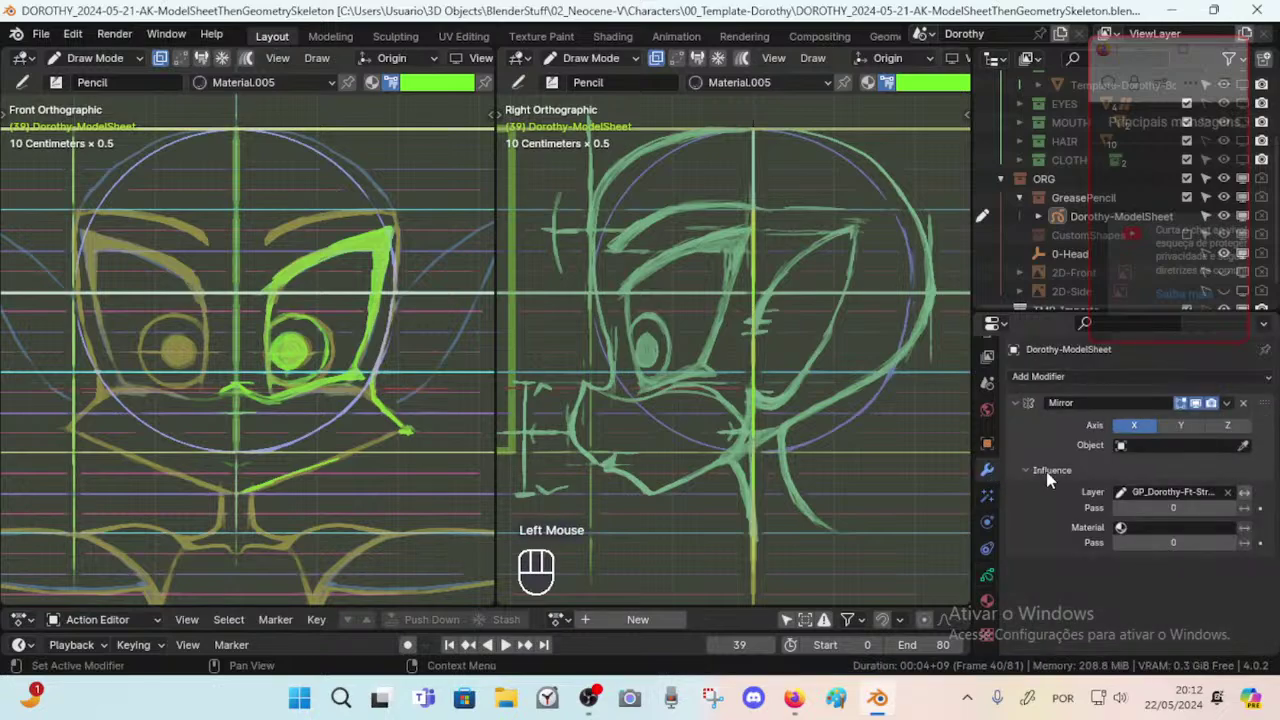
{"action": "double_click", "coordinate": [1140, 491]}
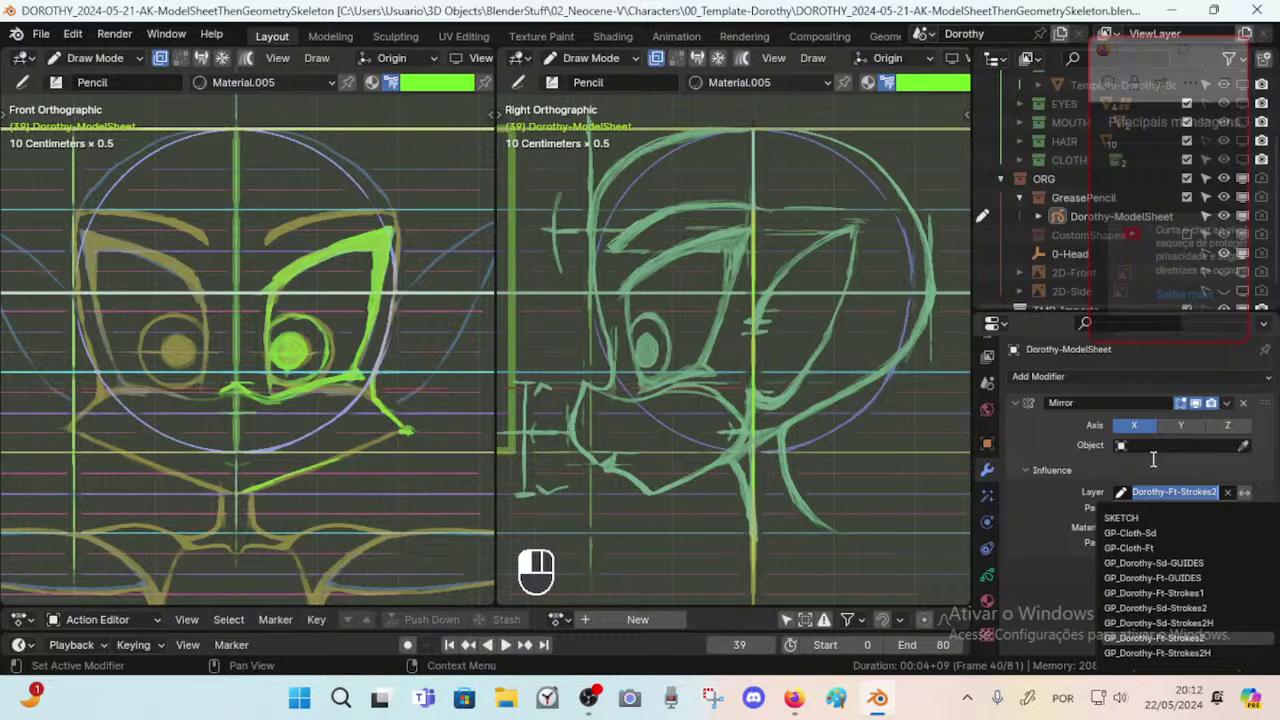
{"action": "left_click", "coordinate": [1098, 462]}
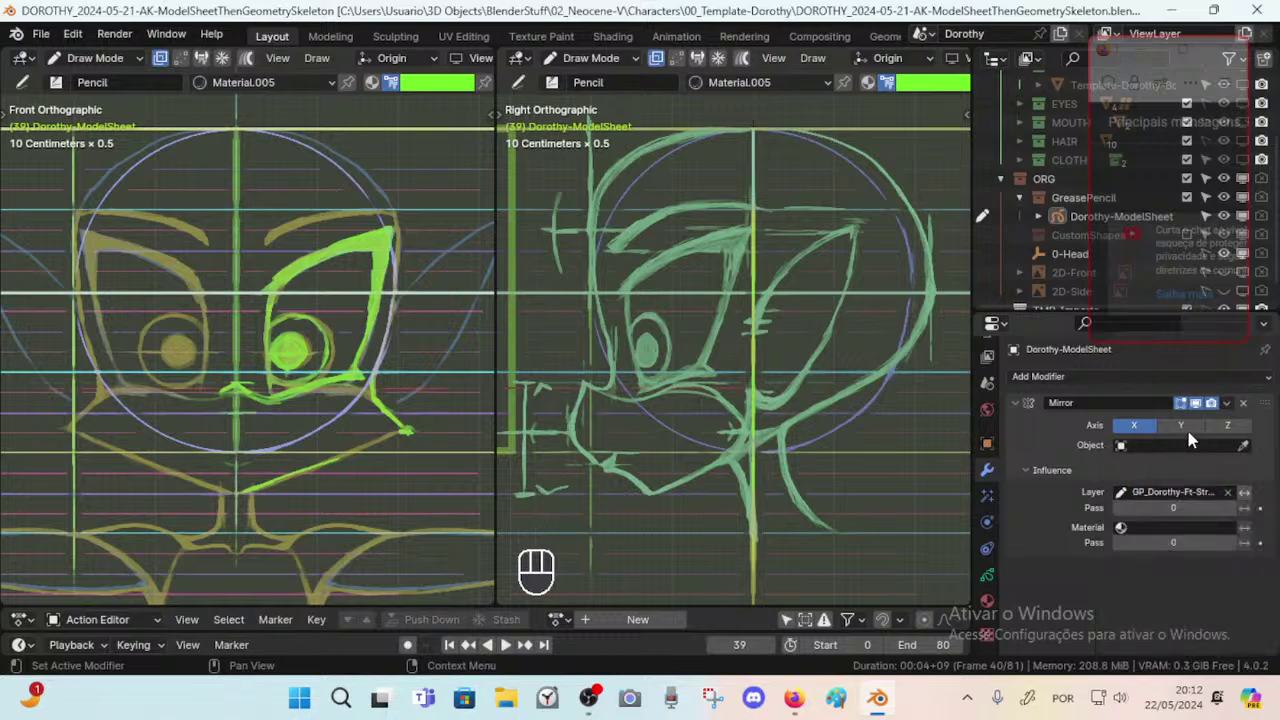
{"action": "left_click", "coordinate": [1015, 401]}
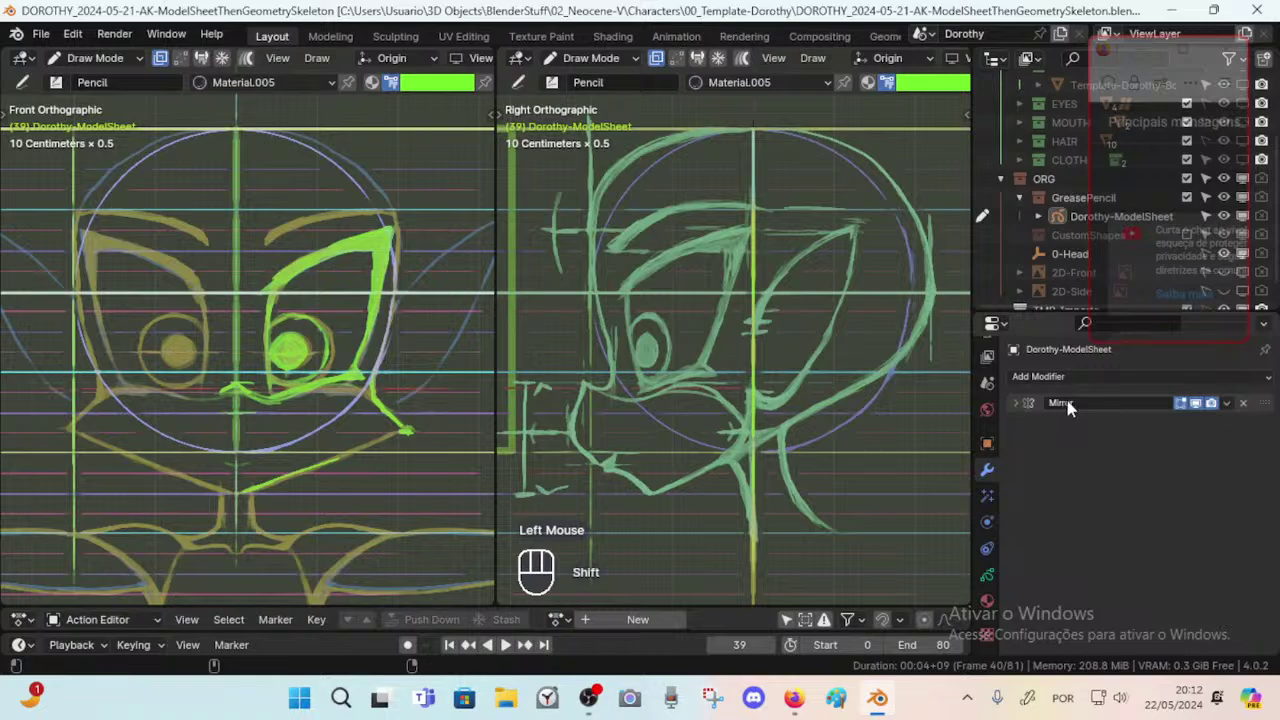
{"action": "key", "text": "shift+d"}
{"action": "left_click", "coordinate": [1017, 423]}
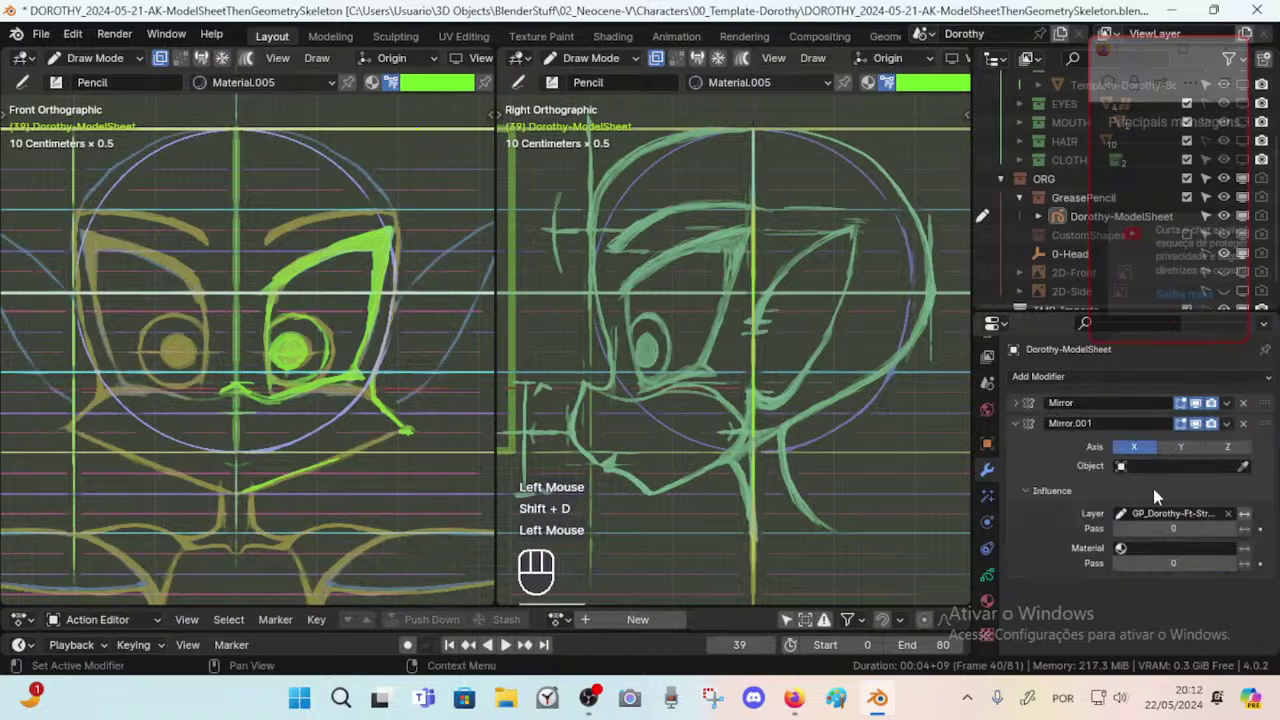
{"action": "left_click", "coordinate": [1195, 513]}
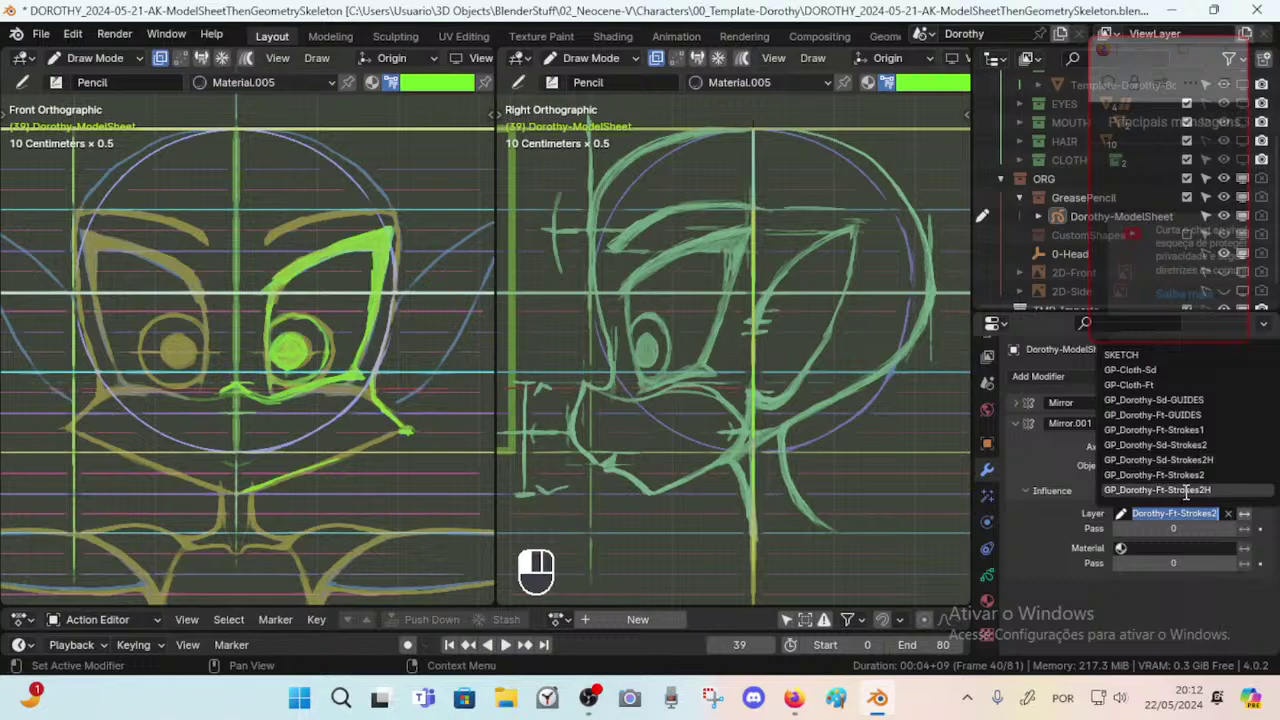
{"action": "left_click", "coordinate": [1185, 489]}
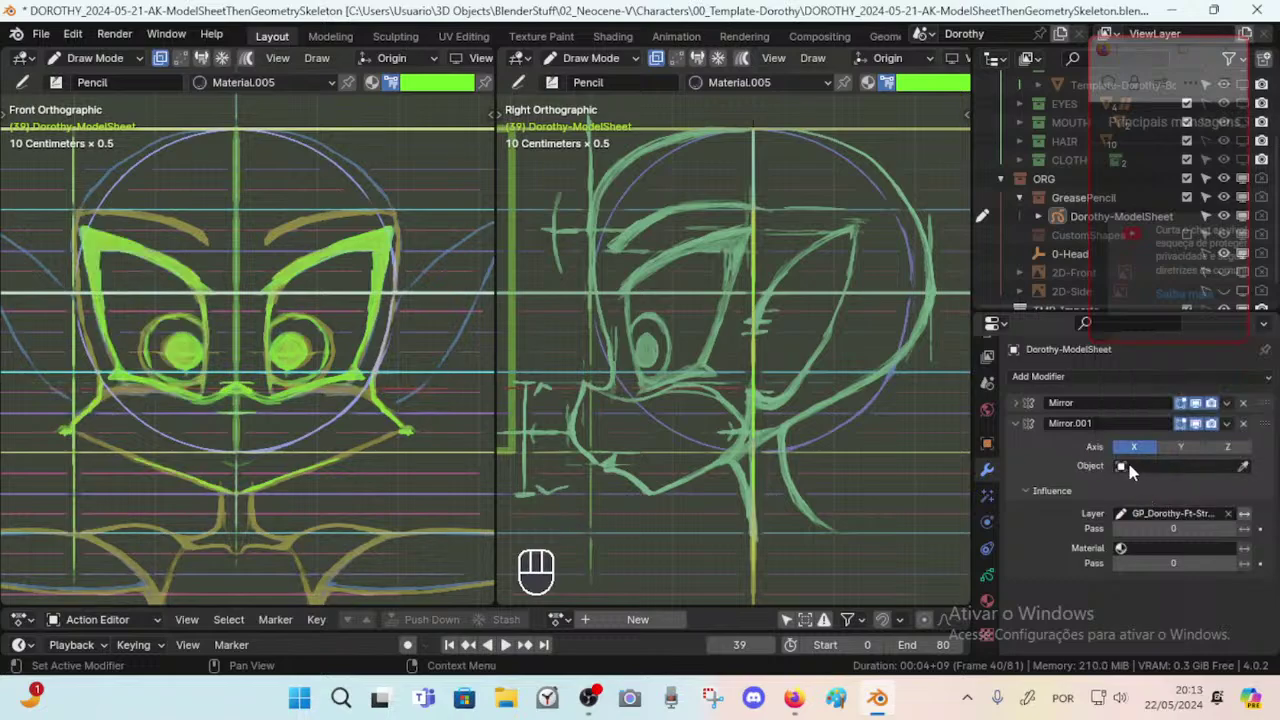
Rename the model sheet's duplicated mirror modifier as Mirror-Ft-H.
{"action": "left_click", "coordinate": [1016, 423]}
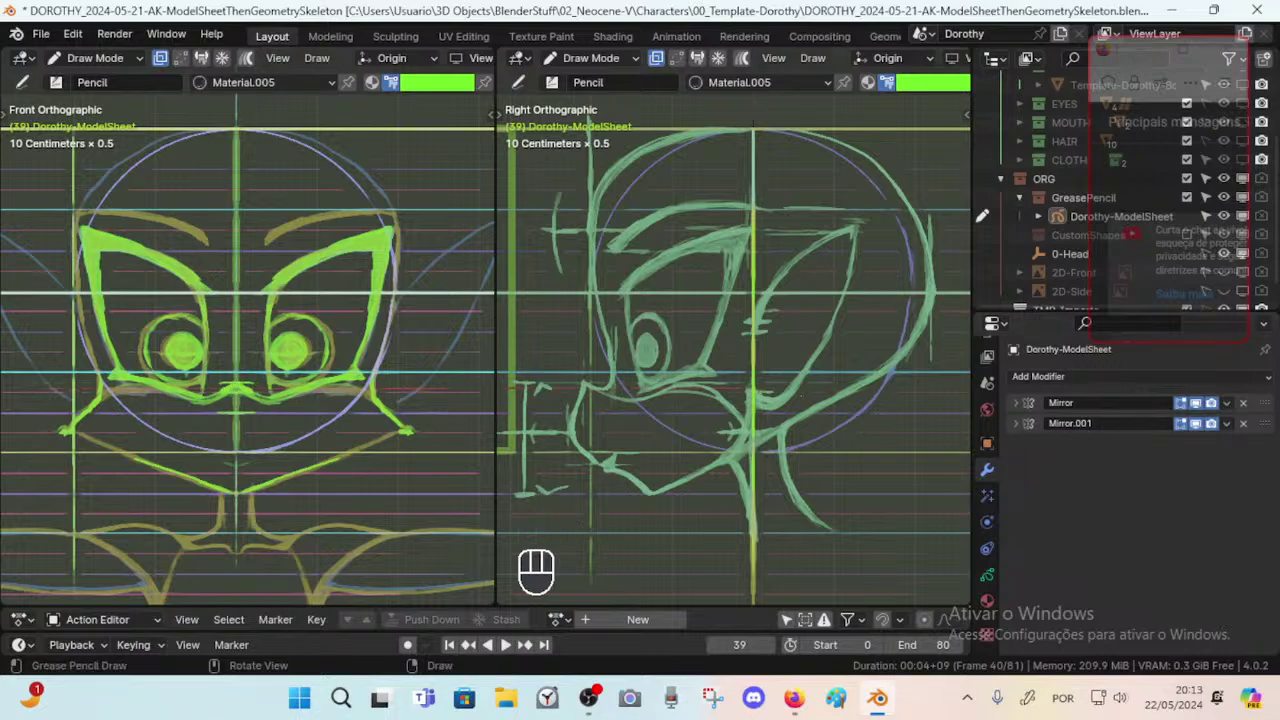
{"action": "left_click", "coordinate": [1016, 426]}
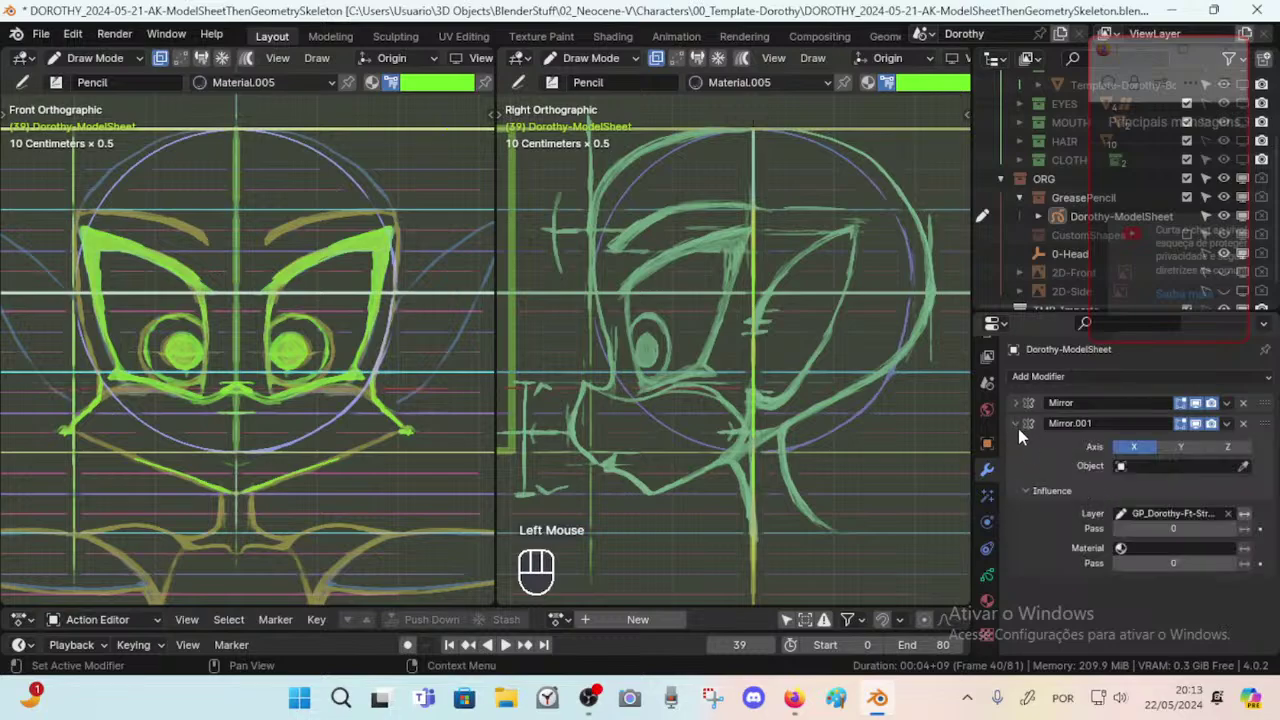
{"action": "left_click", "coordinate": [1006, 421]}
{"action": "left_click", "coordinate": [1013, 423]}
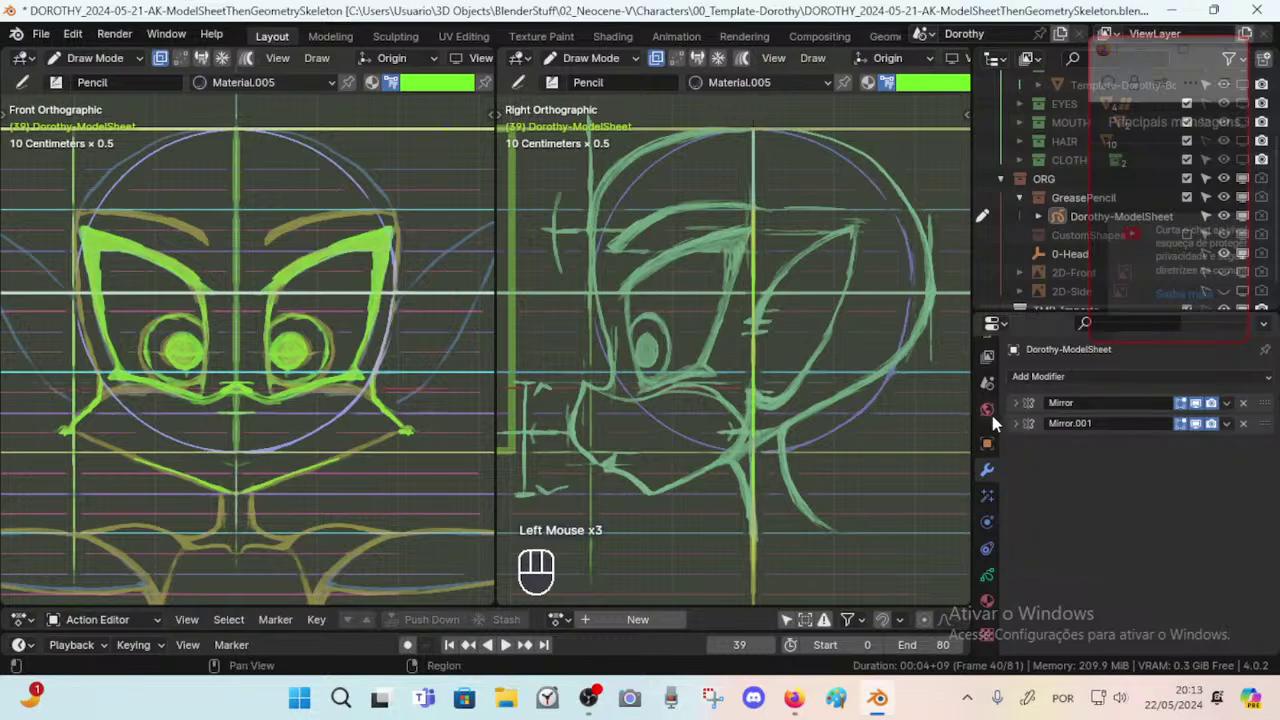
{"action": "left_click", "coordinate": [1075, 423]}
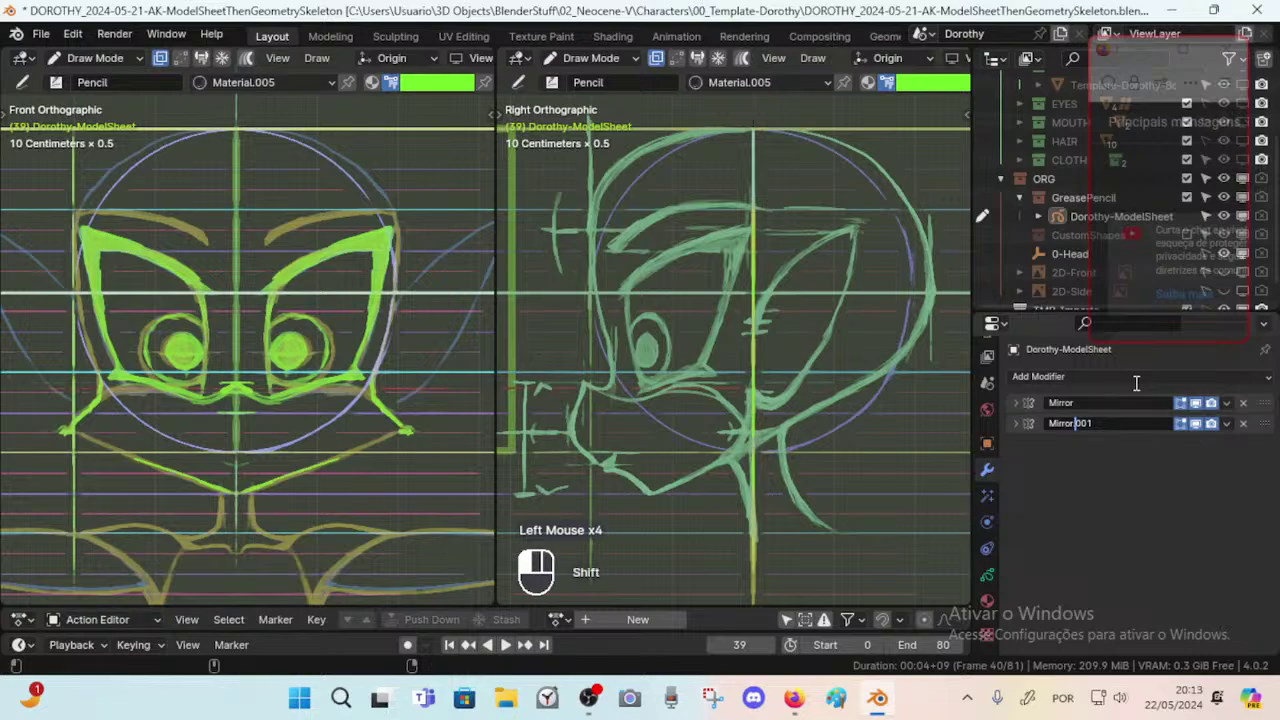
{"action": "key", "text": "BackSpace"}
{"action": "type", "text": "-Fro"}
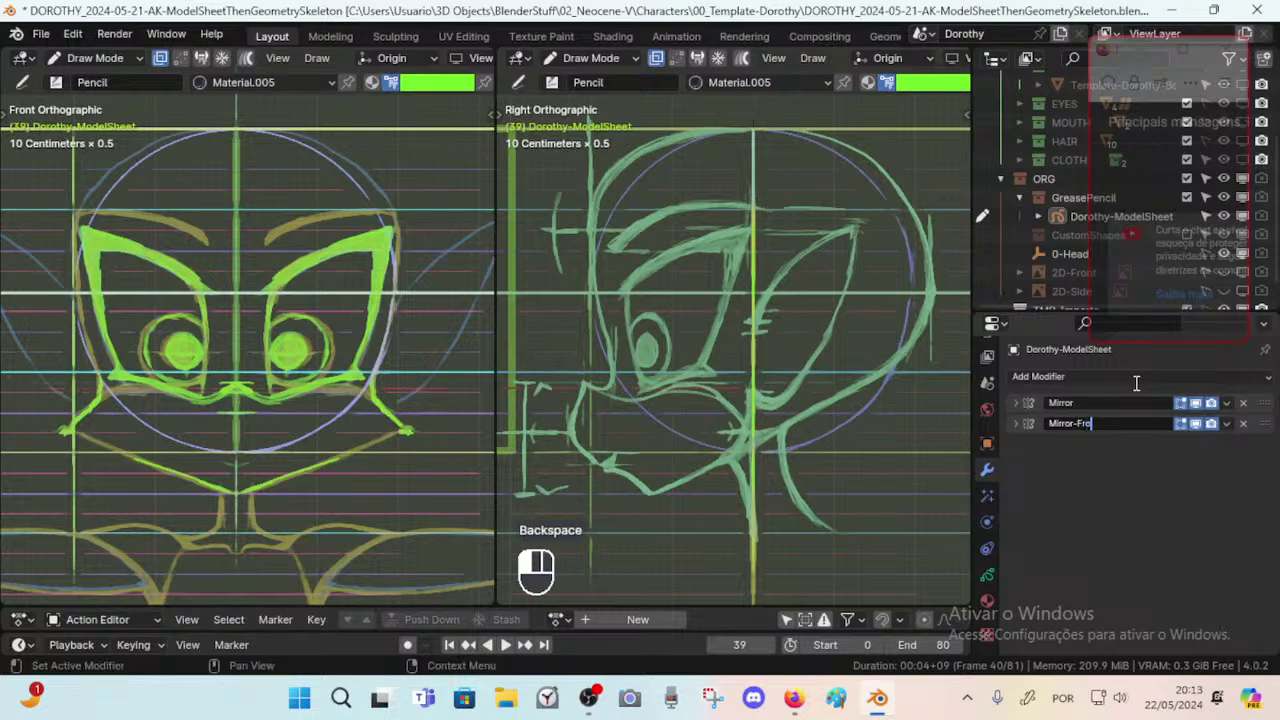
{"action": "key", "text": "BackSpace"}
{"action": "key", "text": "BackSpace"}
{"action": "type", "text": "t-"}
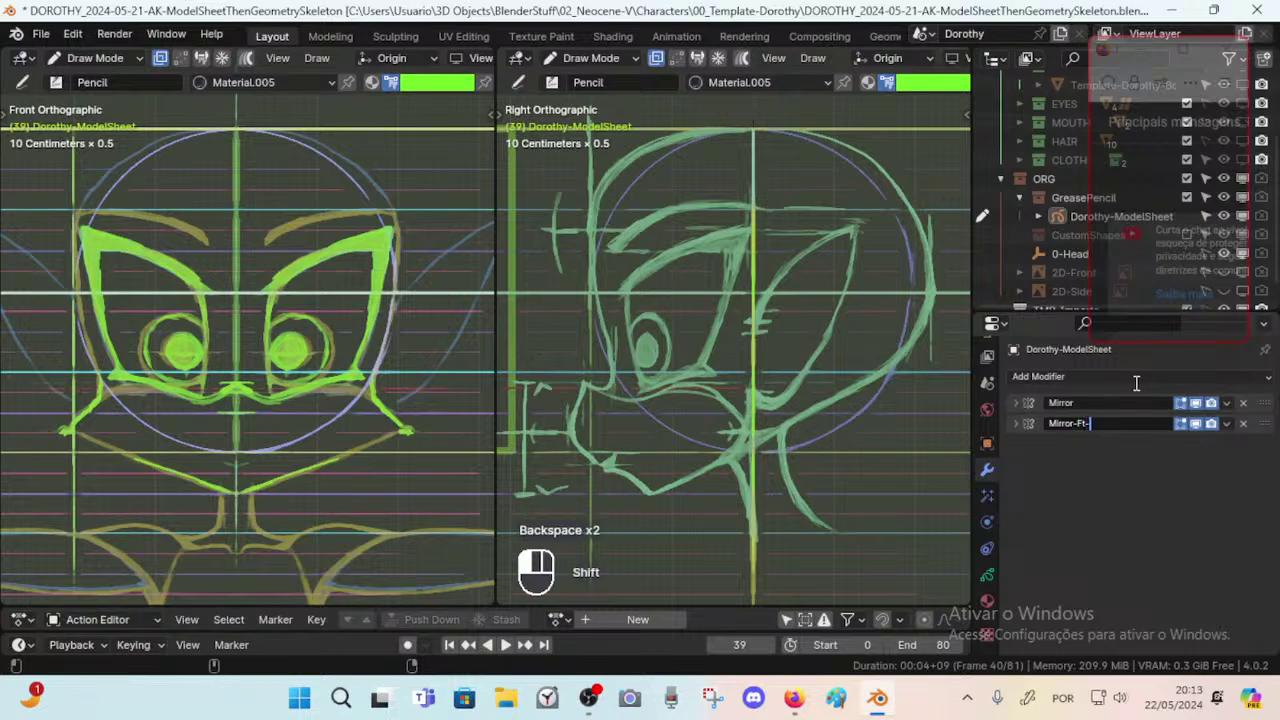
{"action": "type", "text": "H"}
{"action": "key", "text": "Return"}
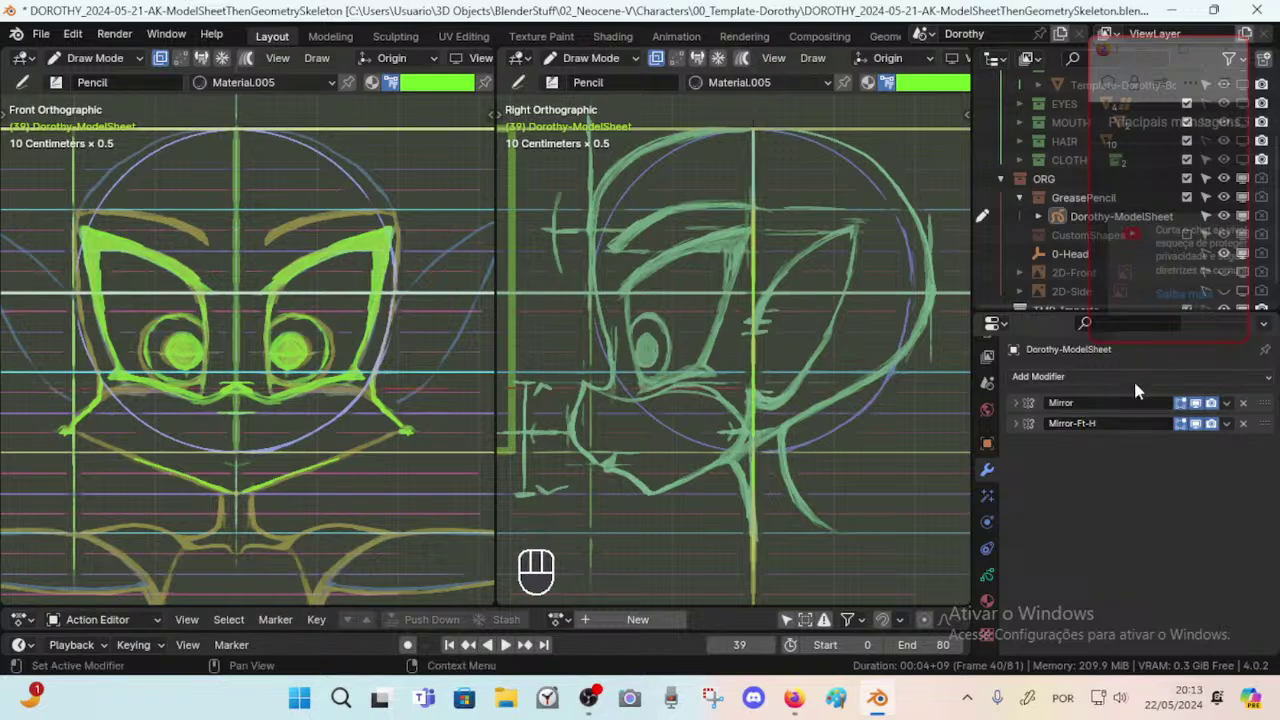
Rename the model sheet's original mirror modifier as Mirror-Ft.
{"action": "left_click", "coordinate": [1118, 400]}
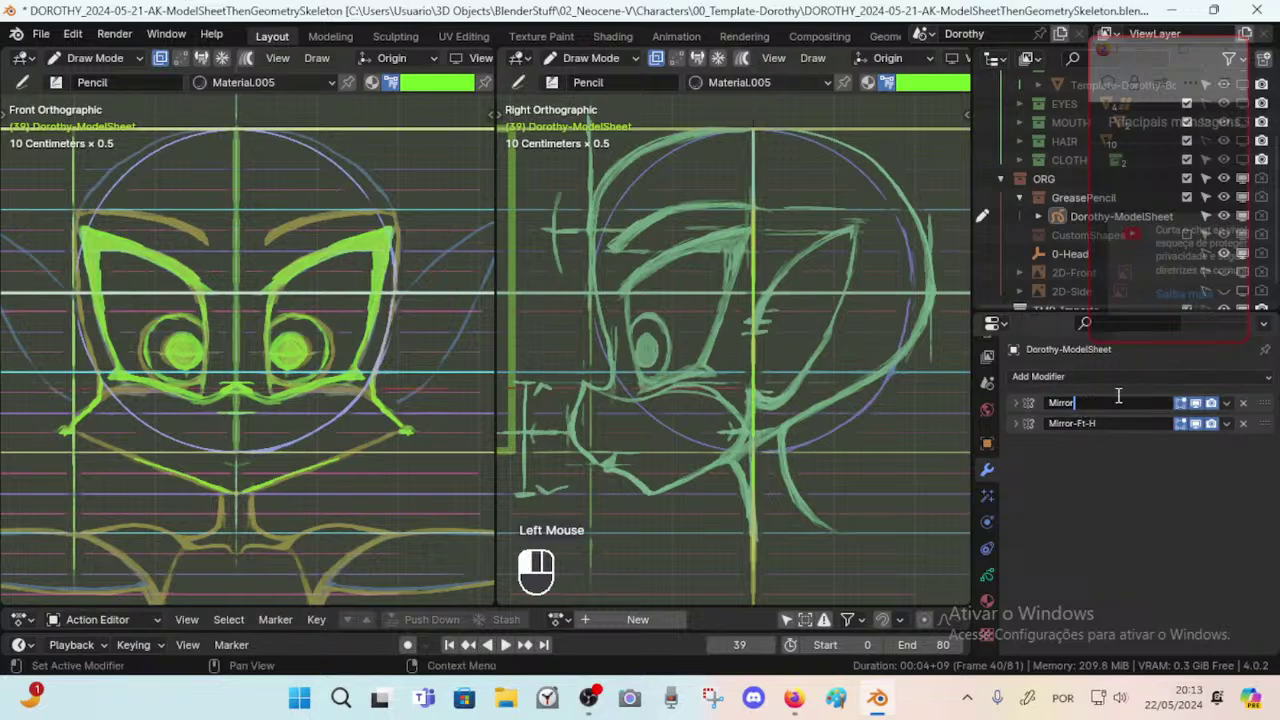
{"action": "type", "text": "-Ft"}
{"action": "key", "text": "Return"}
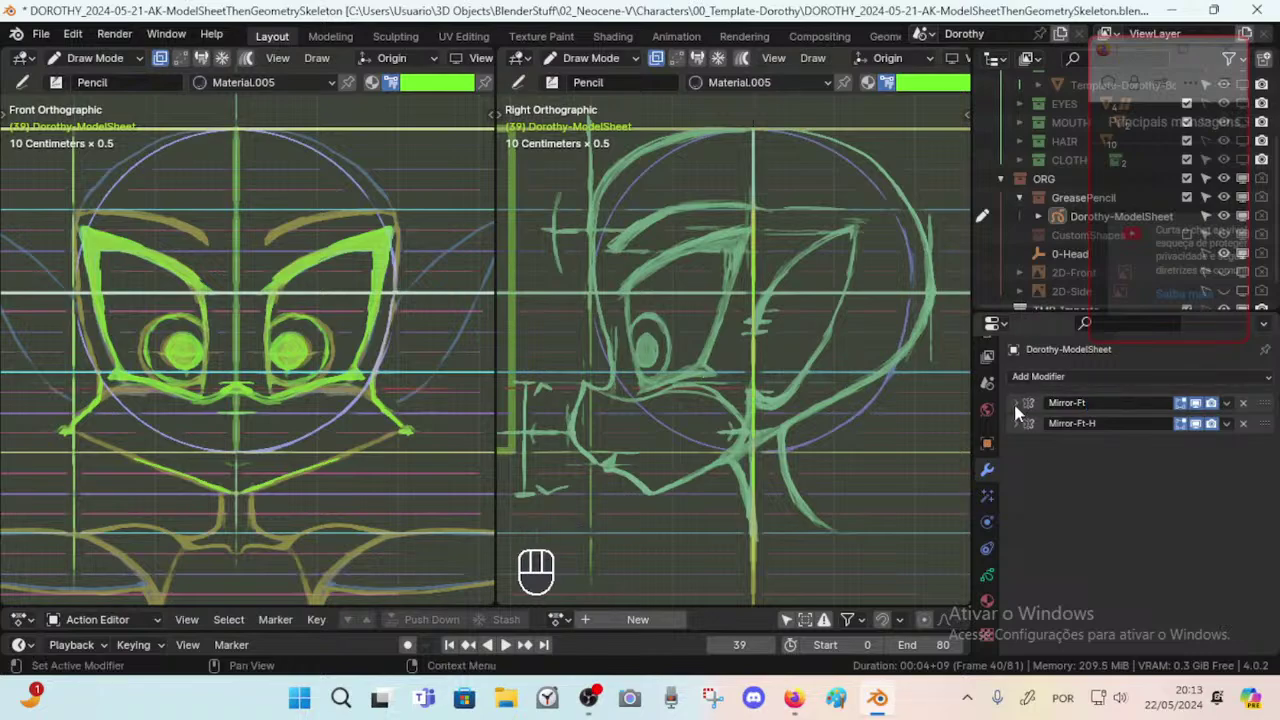
Erase the bright green jawline of the front view with the Eraser Hard brush, enlarged to a 47 px radius.
{"action": "left_click", "coordinate": [231, 390]}
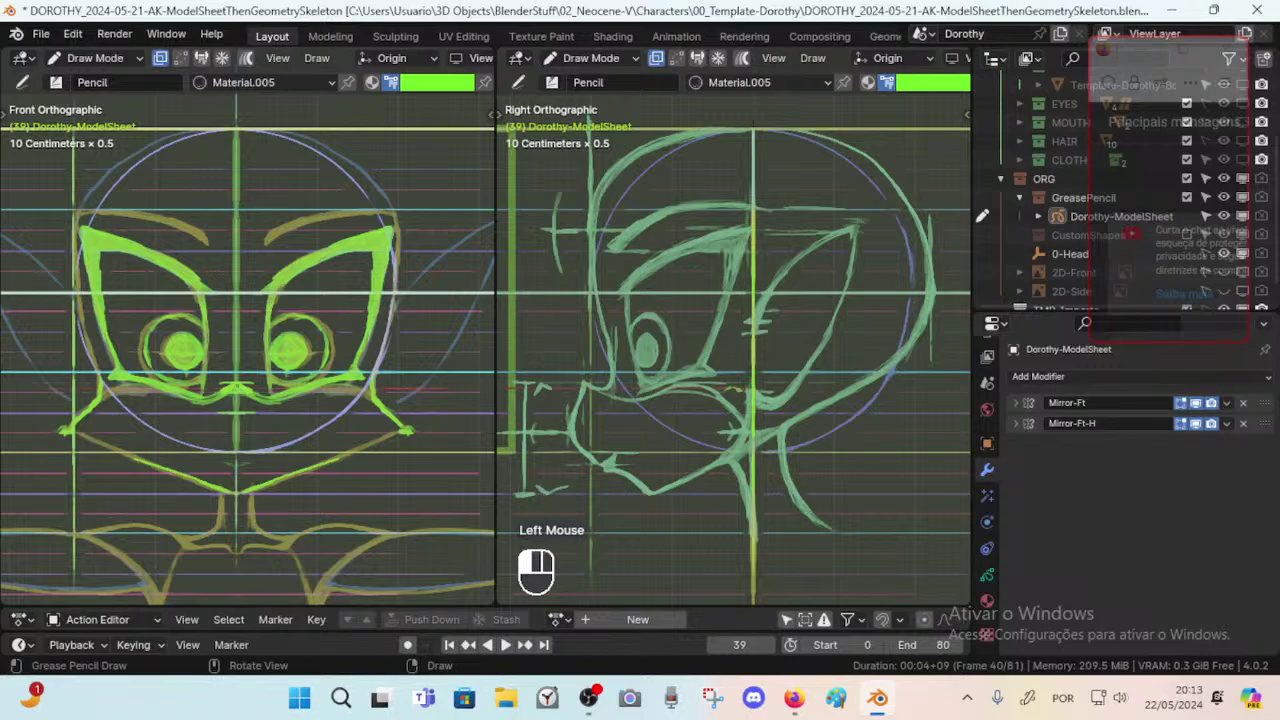
{"action": "key", "text": "shift+space"}
{"action": "key", "text": "f"}
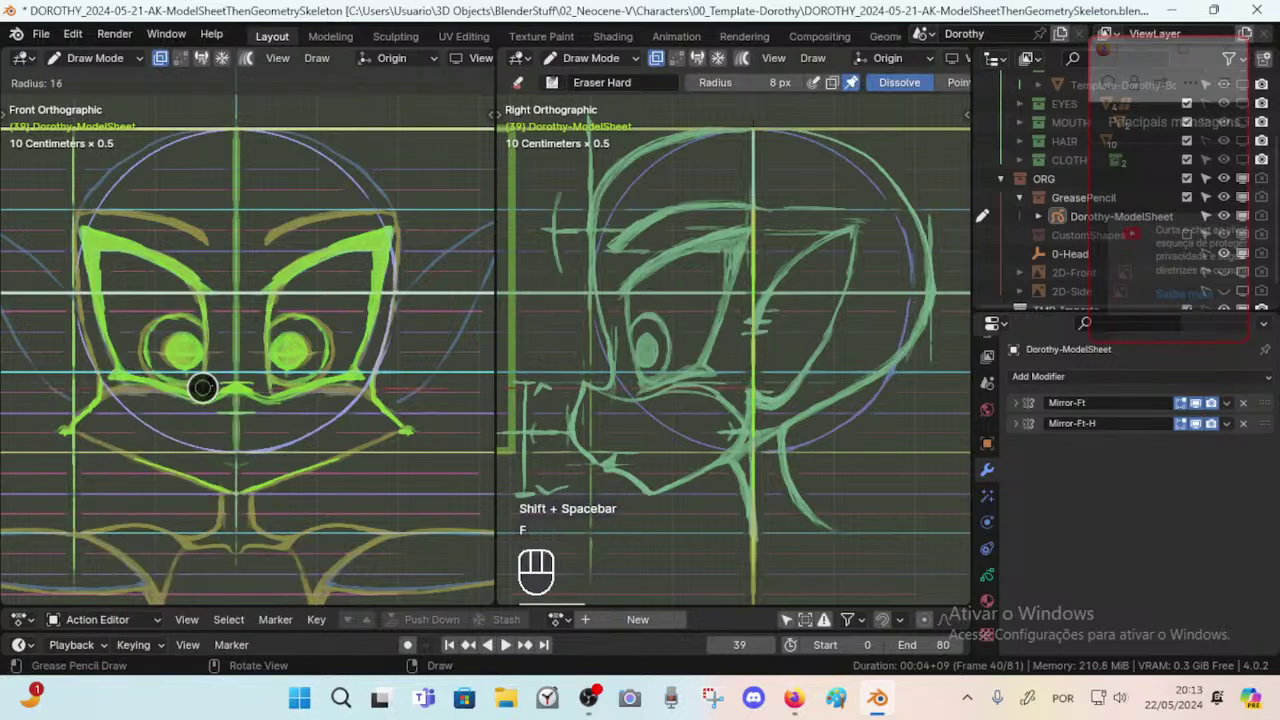
{"action": "left_click", "coordinate": [202, 388]}
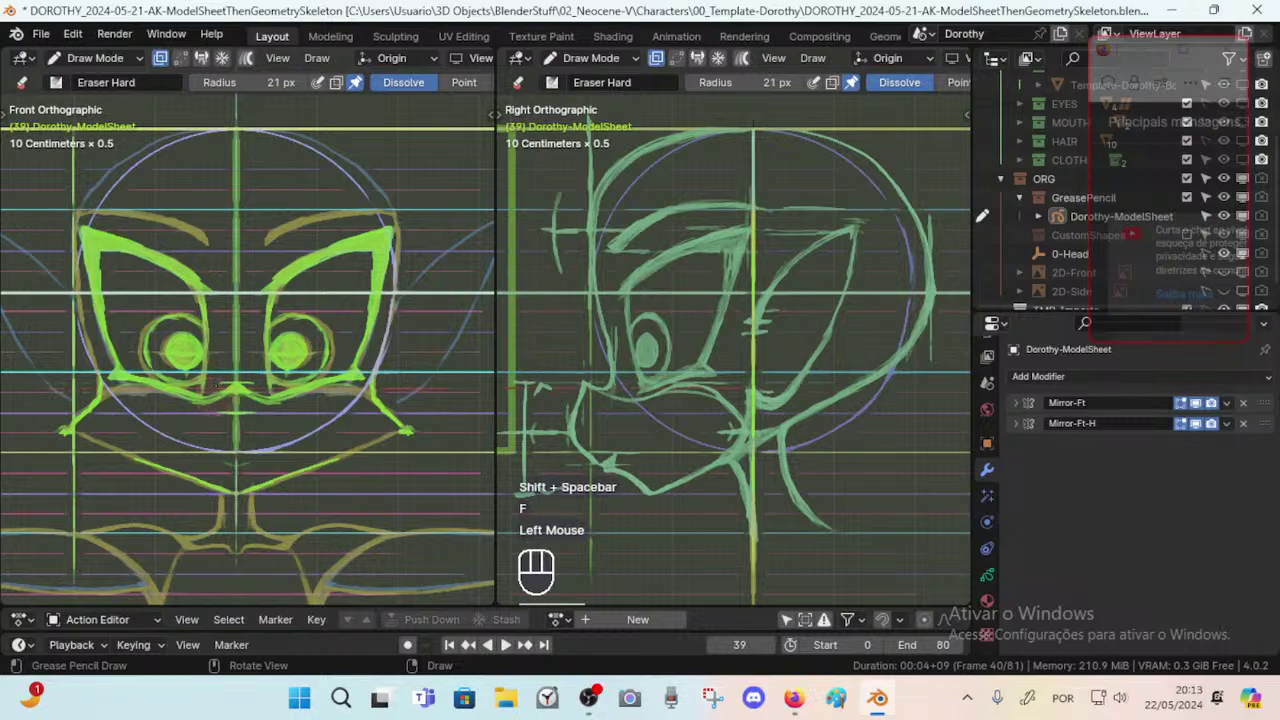
{"action": "key", "text": "f"}
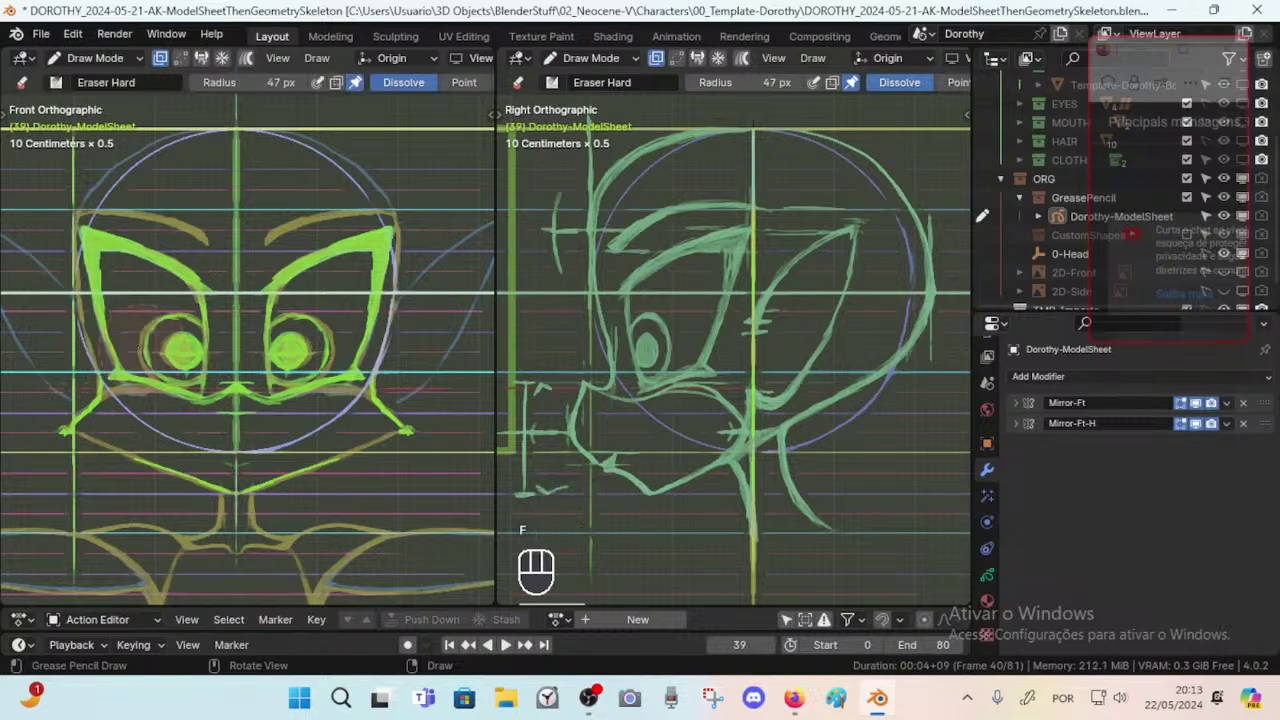
{"action": "mouse_move", "coordinate": [140, 350]}
{"action": "left_mouse_down"}
{"action": "mouse_move", "coordinate": [122, 338]}
{"action": "mouse_move", "coordinate": [165, 347]}
{"action": "left_mouse_up"}
{"action": "mouse_move", "coordinate": [190, 432]}
{"action": "left_mouse_down"}
{"action": "mouse_move", "coordinate": [176, 492]}
{"action": "mouse_move", "coordinate": [300, 466]}
{"action": "left_mouse_up"}
Redraw the front view's jawline in bright green with the Pencil brush, from the right-hand cheek's pointed tip down to the chin.
{"action": "key", "text": "shift+space"}
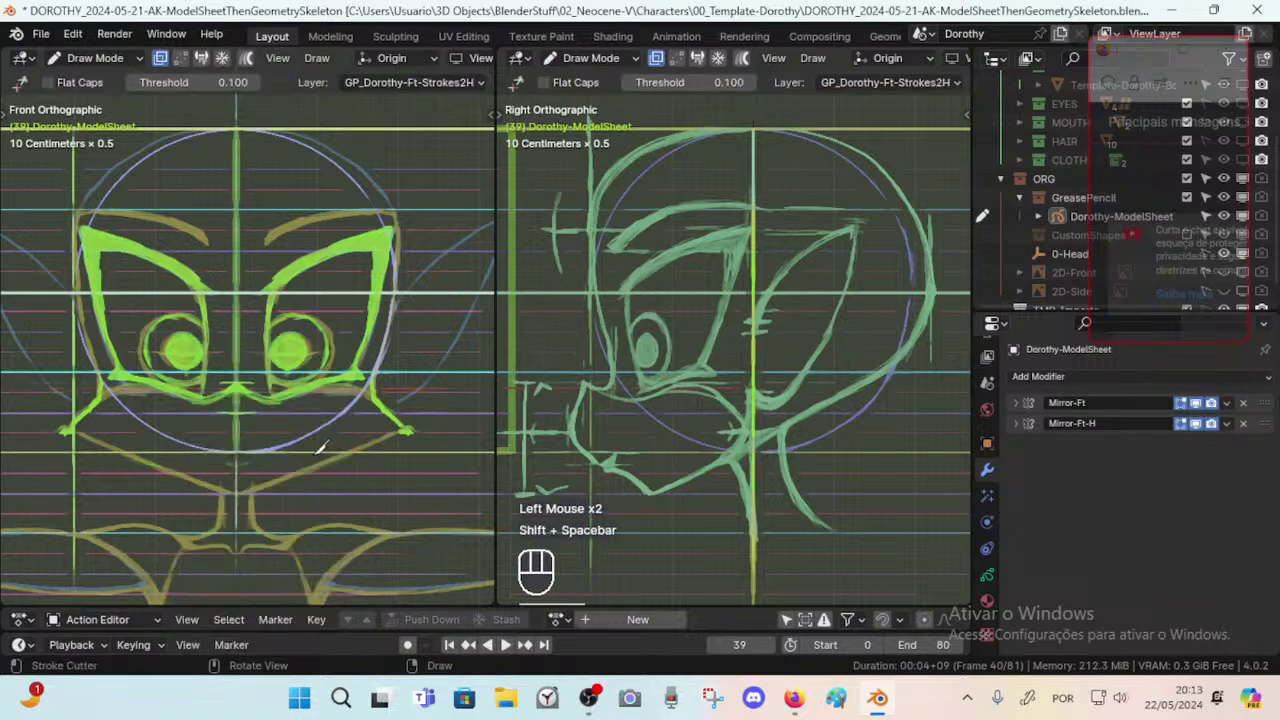
{"action": "key", "text": "1"}
{"action": "key", "text": "shift+space"}
{"action": "key", "text": "1"}
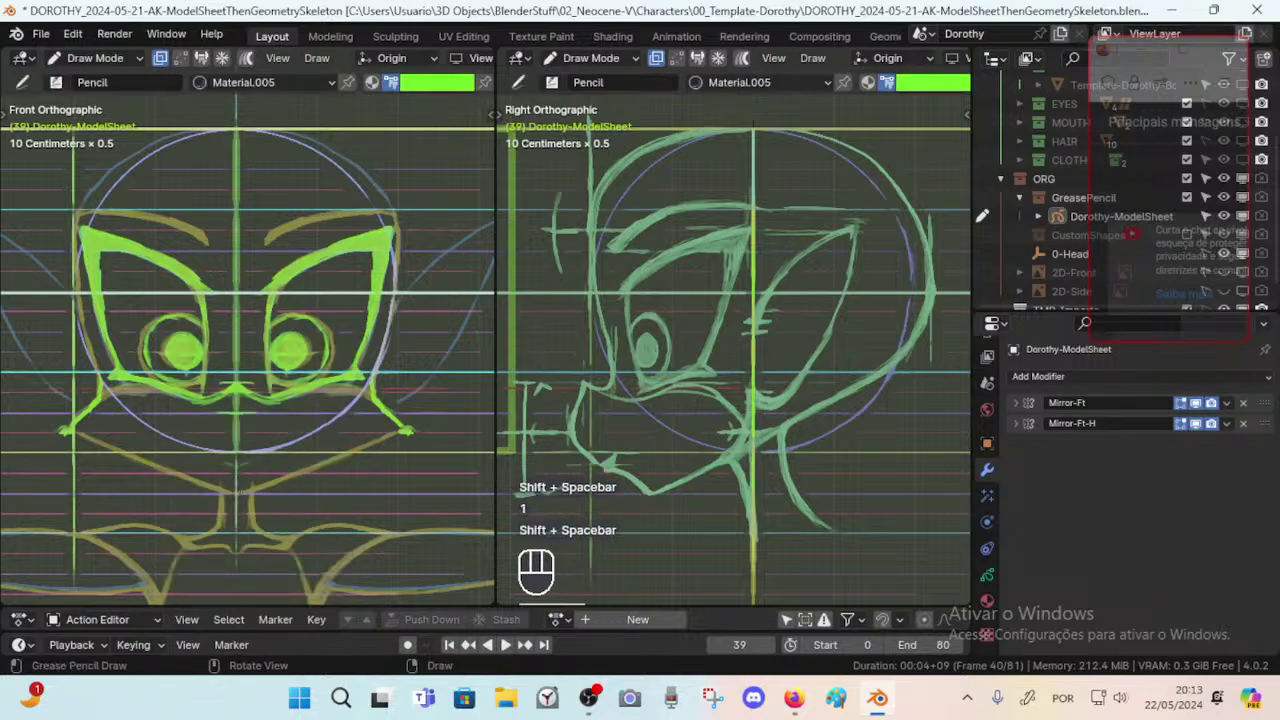
{"action": "left_click_drag", "start_coordinate": [236, 494], "coordinate": [302, 473]}
{"action": "key", "text": "ctrl+z"}
{"action": "key", "text": "ctrl+z"}
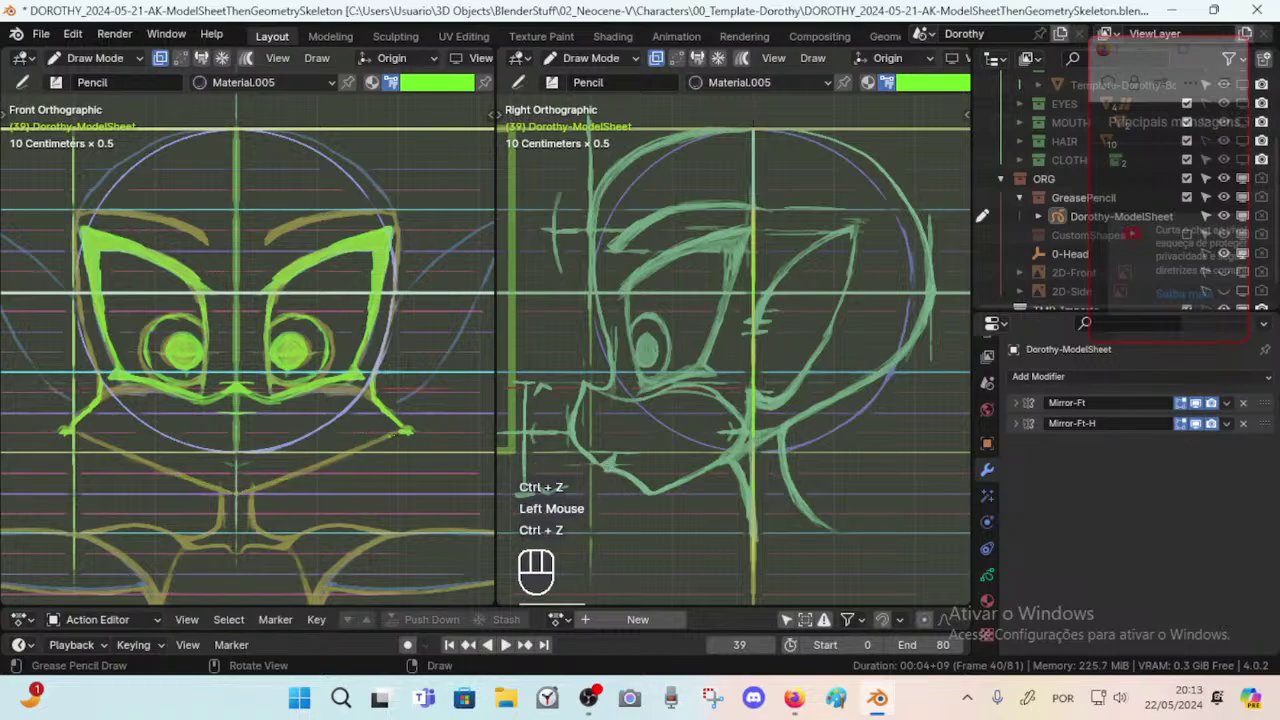
{"action": "left_click", "coordinate": [406, 431]}
{"action": "left_click", "coordinate": [407, 431]}
{"action": "left_click", "coordinate": [407, 431]}
{"action": "left_click_drag", "start_coordinate": [404, 433], "coordinate": [238, 494]}
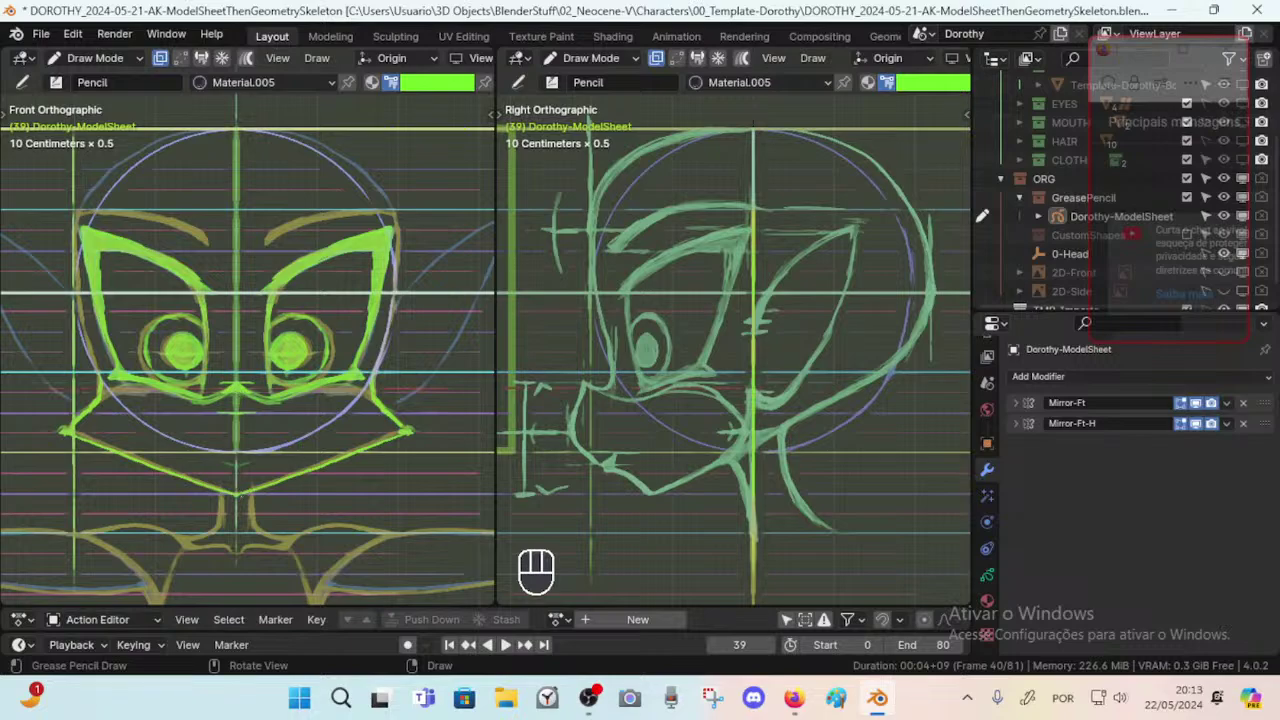
{"action": "left_click", "coordinate": [239, 493]}
{"action": "left_click_drag", "start_coordinate": [239, 493], "coordinate": [404, 422]}
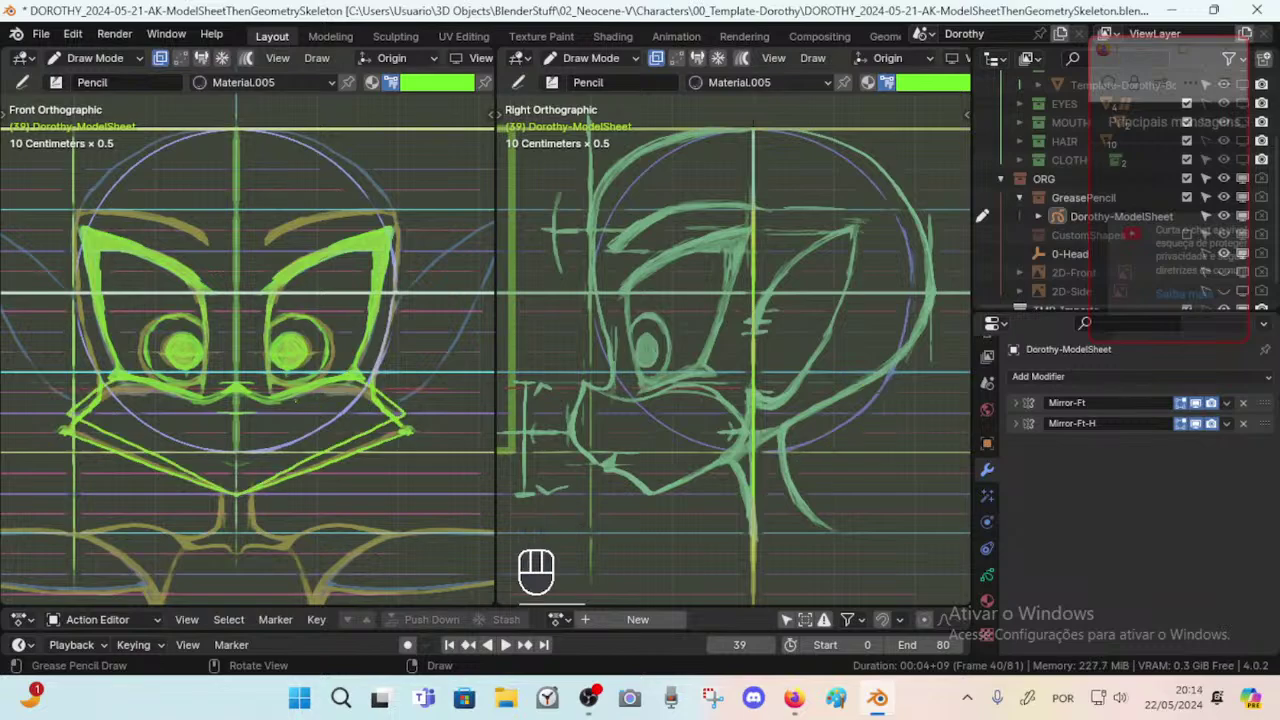
{"action": "key", "text": "ctrl"}
{"action": "key", "text": "ctrl+z"}
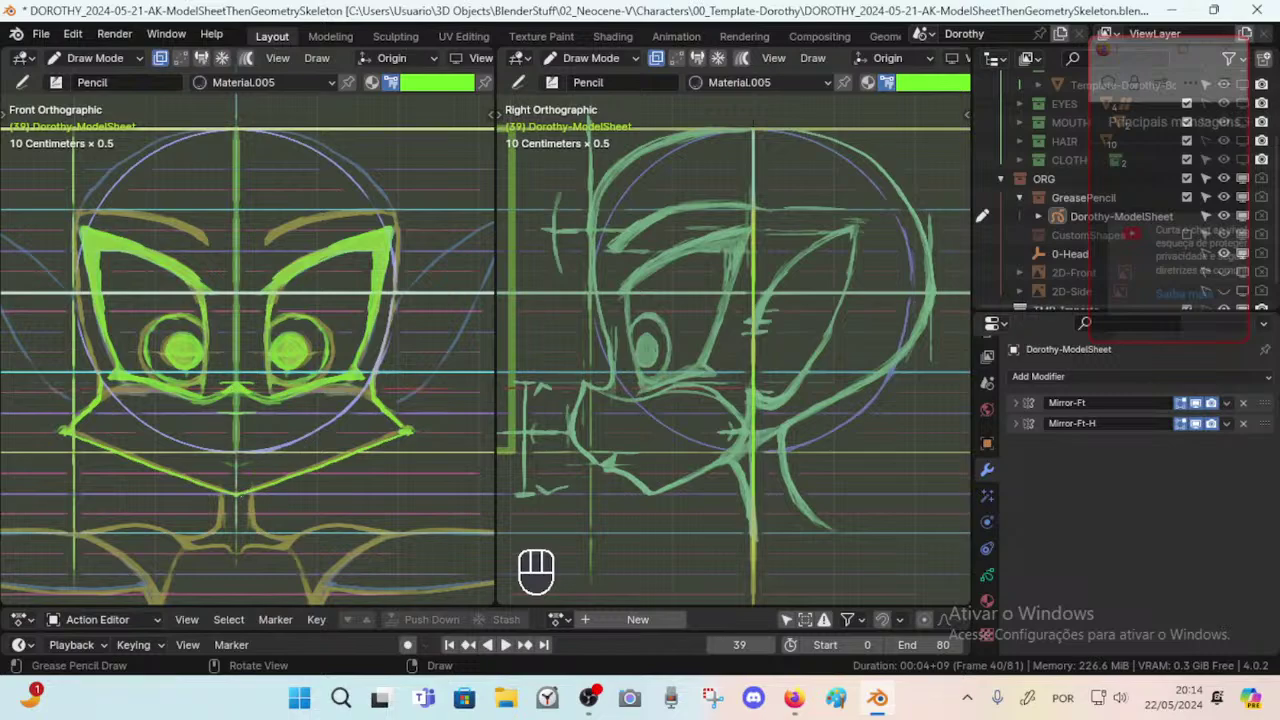
Touch up the front view's chin point and mark the right-hand cheek tip with a short vertical tick in bright green.
{"action": "left_click", "coordinate": [237, 494]}
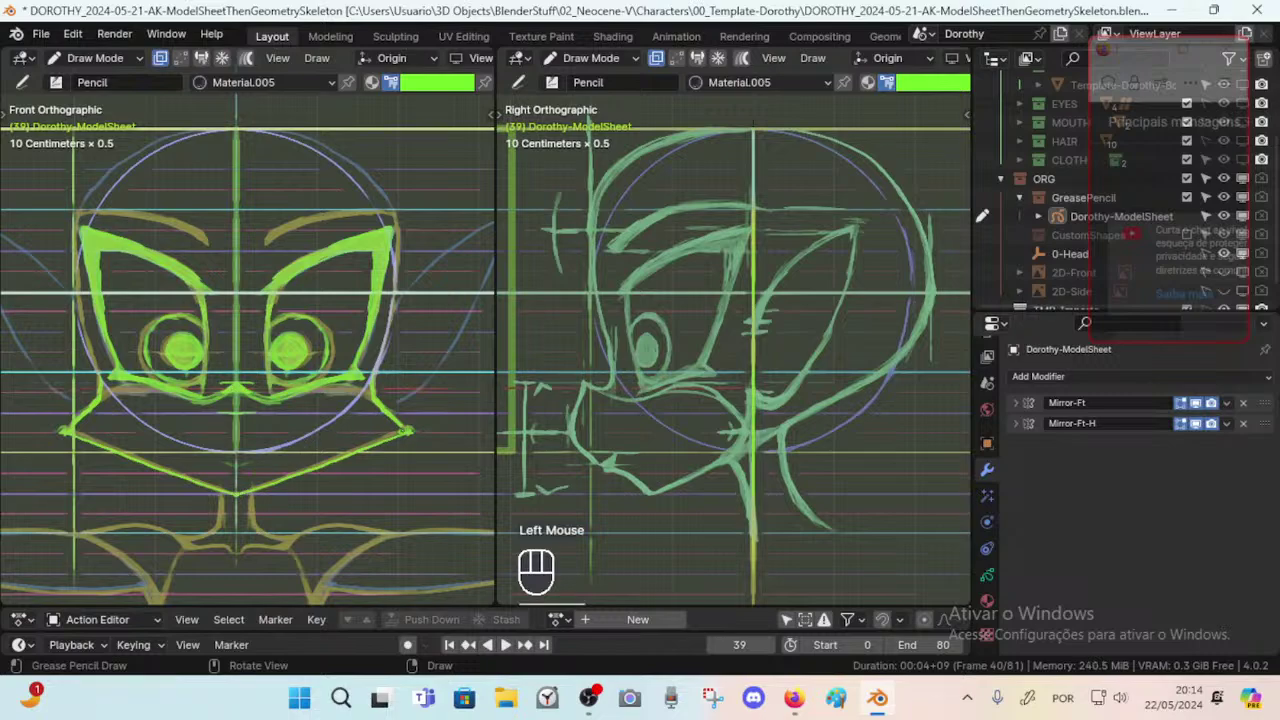
{"action": "left_click", "coordinate": [410, 432]}
{"action": "left_click", "coordinate": [408, 430]}
{"action": "key", "text": "ctrl+z"}
{"action": "left_click", "coordinate": [408, 430]}
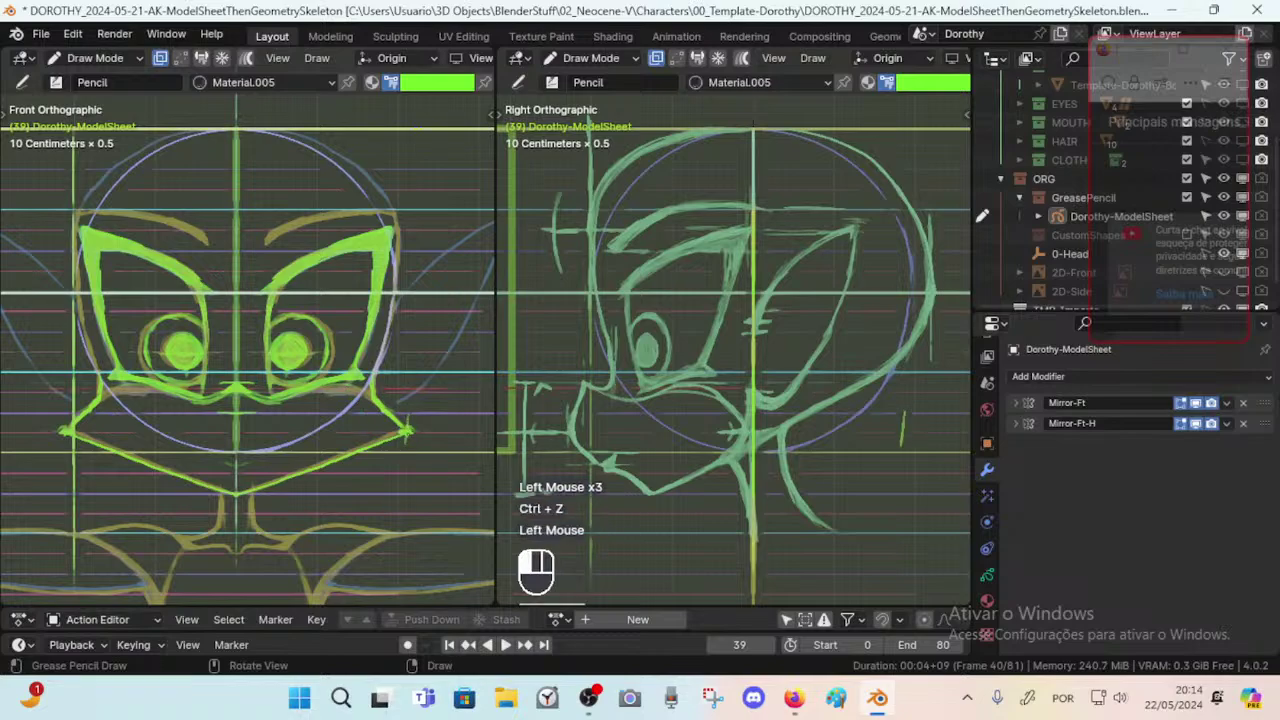
{"action": "left_click", "coordinate": [408, 432]}
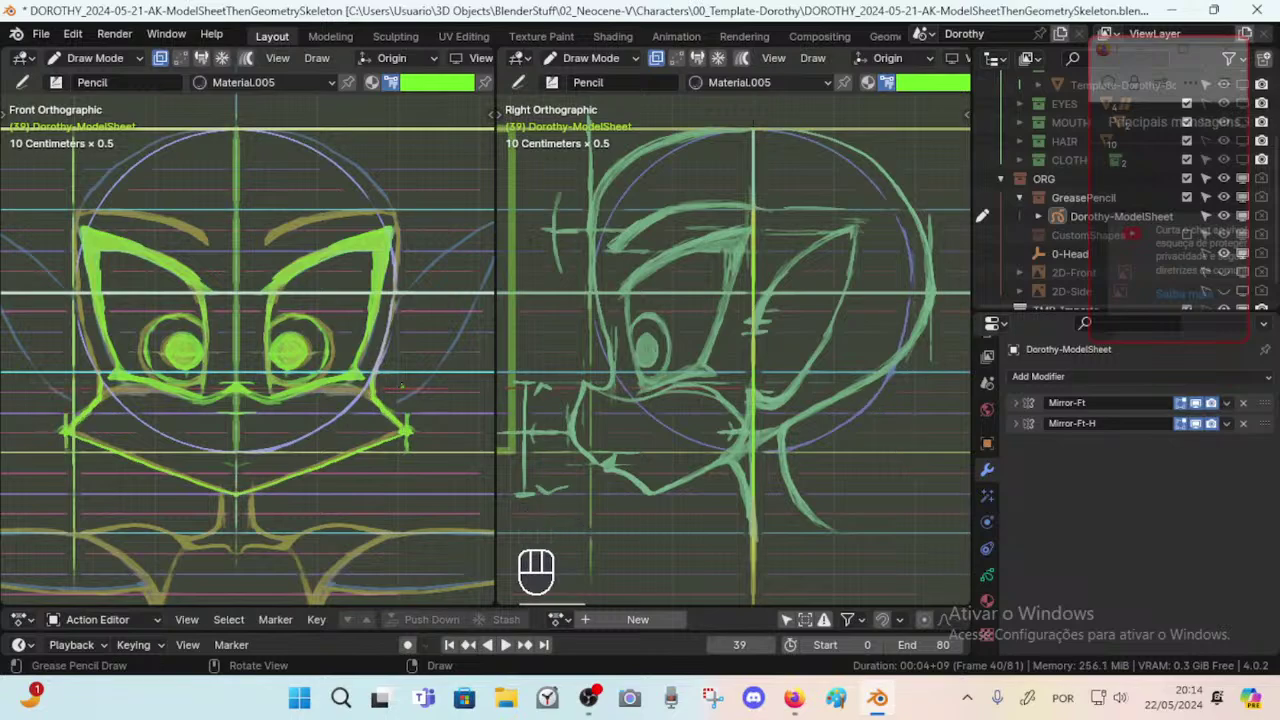
Draw the front view's muzzle line in bright green, arching from beside the nose under the right-hand eye and curving down to the cheek tip.
{"action": "mouse_move", "coordinate": [372, 382]}
{"action": "left_mouse_down"}
{"action": "mouse_move", "coordinate": [376, 394]}
{"action": "mouse_move", "coordinate": [297, 389]}
{"action": "mouse_move", "coordinate": [368, 386]}
{"action": "mouse_move", "coordinate": [274, 401]}
{"action": "mouse_move", "coordinate": [302, 397]}
{"action": "left_mouse_up"}
{"action": "left_click", "coordinate": [266, 402]}
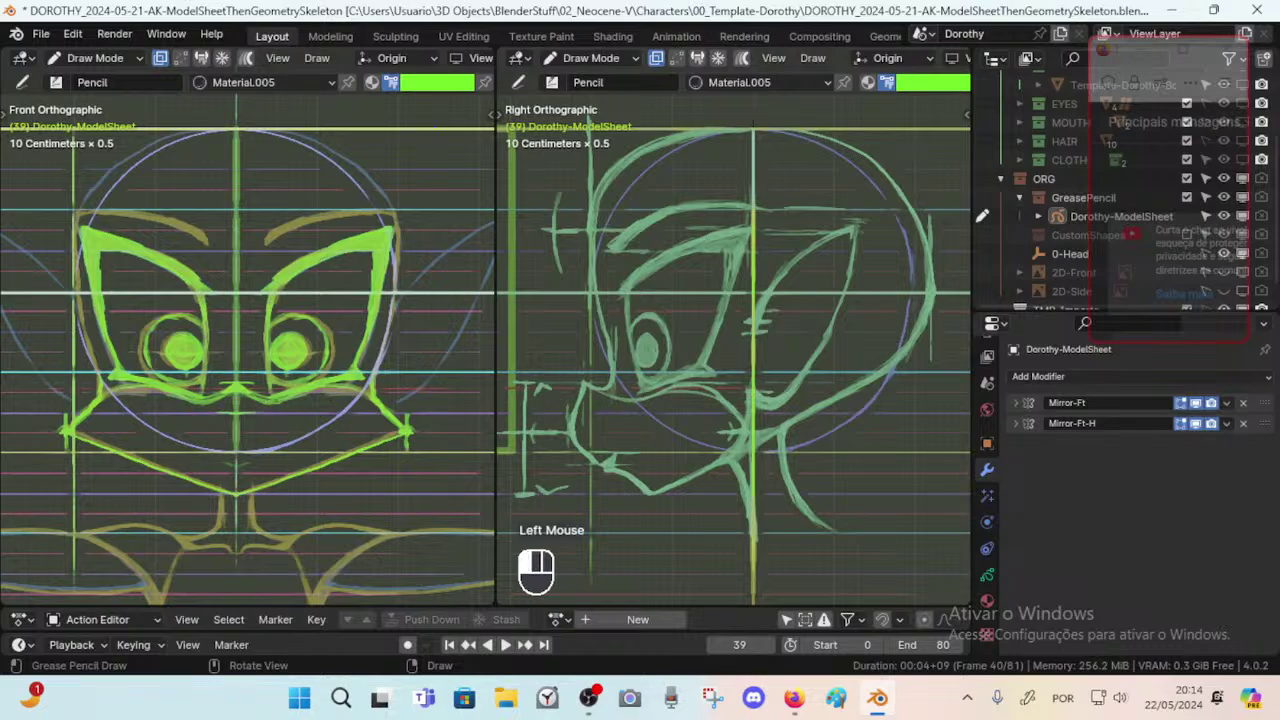
{"action": "left_click", "coordinate": [278, 402]}
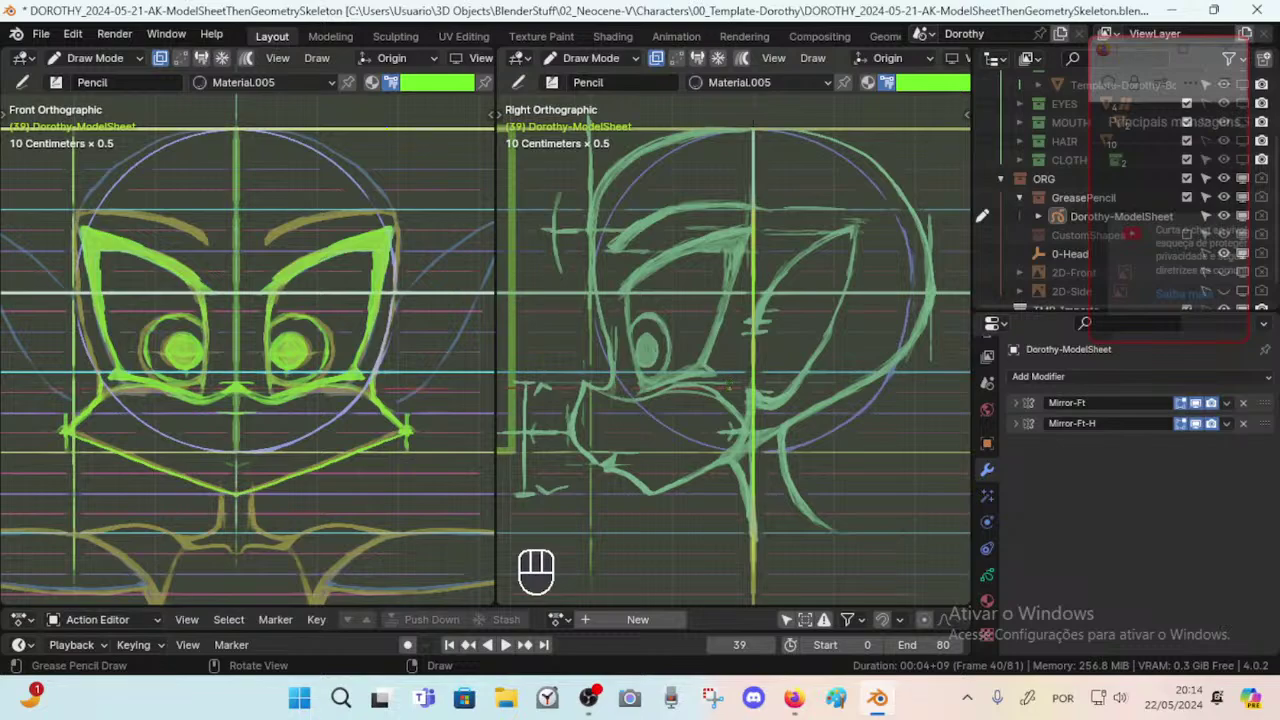
{"action": "left_click", "coordinate": [236, 385]}
{"action": "left_click", "coordinate": [237, 384]}
{"action": "mouse_move", "coordinate": [312, 386]}
{"action": "left_mouse_down"}
{"action": "mouse_move", "coordinate": [369, 396]}
{"action": "mouse_move", "coordinate": [322, 383]}
{"action": "left_mouse_up"}
{"action": "left_click_drag", "start_coordinate": [326, 384], "coordinate": [343, 385]}
{"action": "left_click_drag", "start_coordinate": [293, 396], "coordinate": [368, 398]}
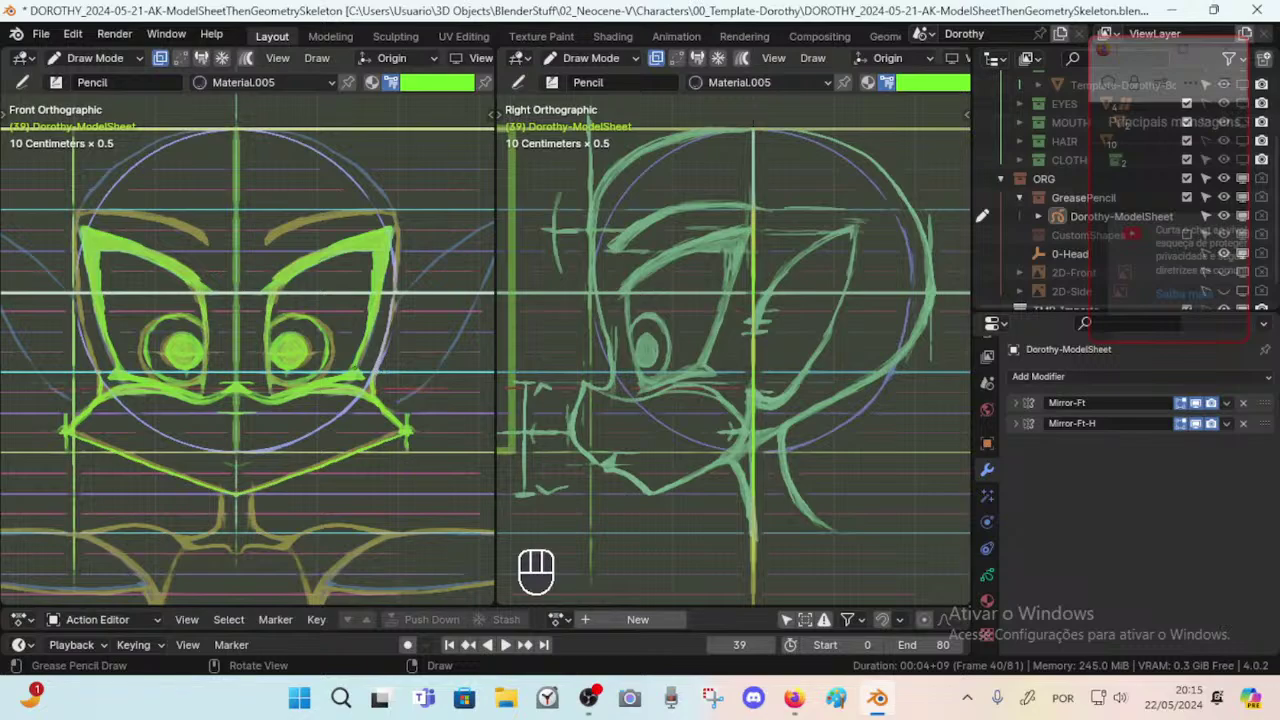
{"action": "left_click", "coordinate": [270, 391]}
{"action": "left_click_drag", "start_coordinate": [770, 396], "coordinate": [851, 377]}
{"action": "key", "text": "shift+space"}
{"action": "key", "text": "shift+space"}
{"action": "left_click_drag", "start_coordinate": [585, 364], "coordinate": [585, 412]}
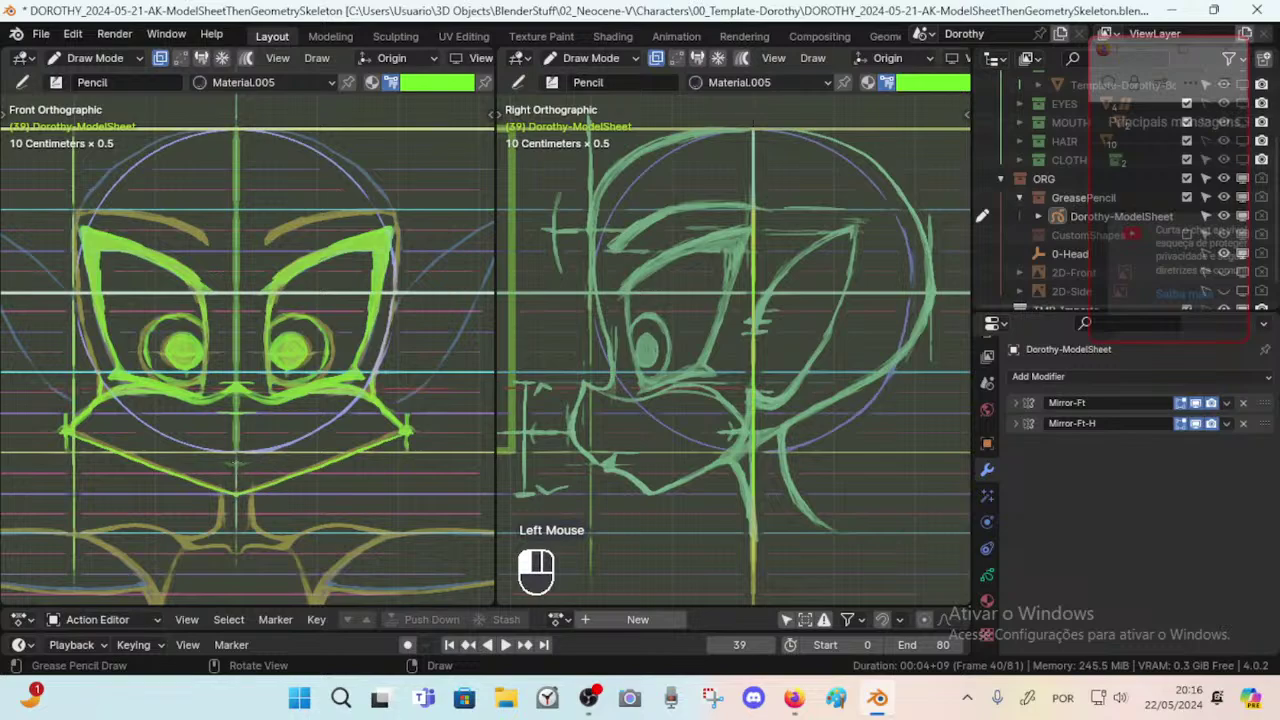
{"action": "key", "text": "ctrl+z"}
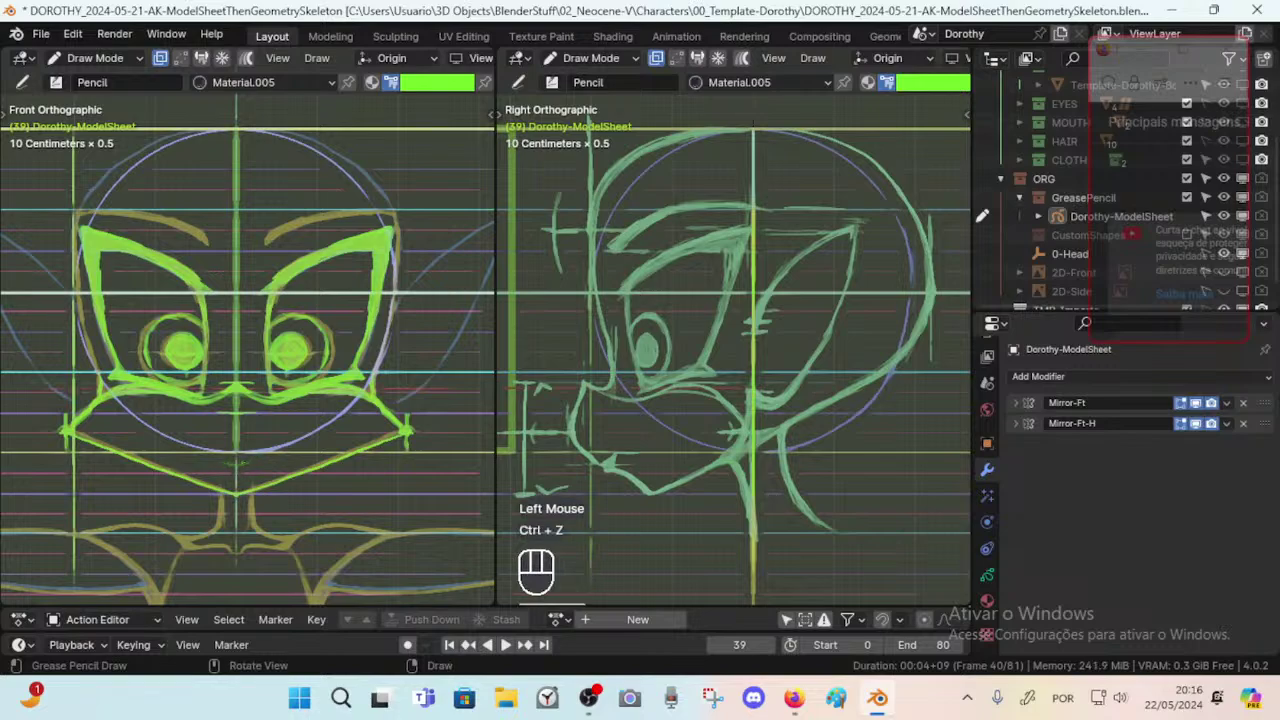
Draw a small upturned lower-lip curve in bright green on the front view's centre line, just above the chin.
{"action": "left_click_drag", "start_coordinate": [227, 463], "coordinate": [256, 472]}
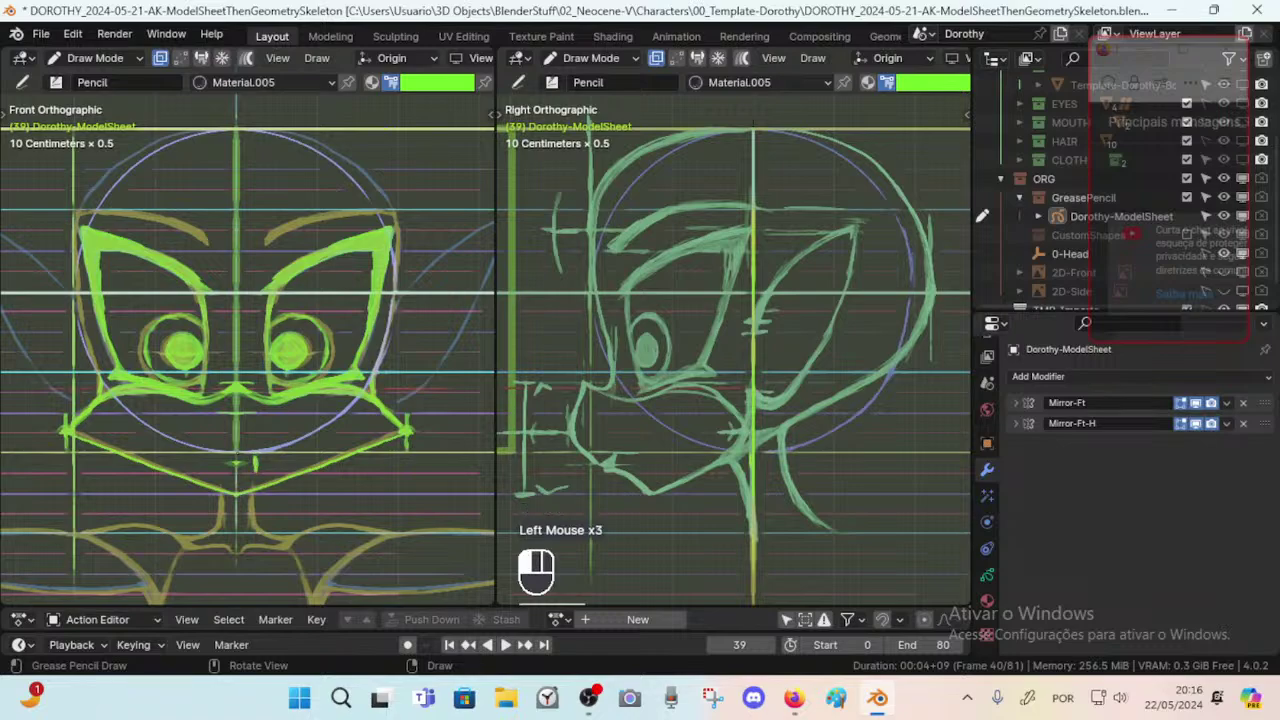
{"action": "key", "text": "ctrl+z"}
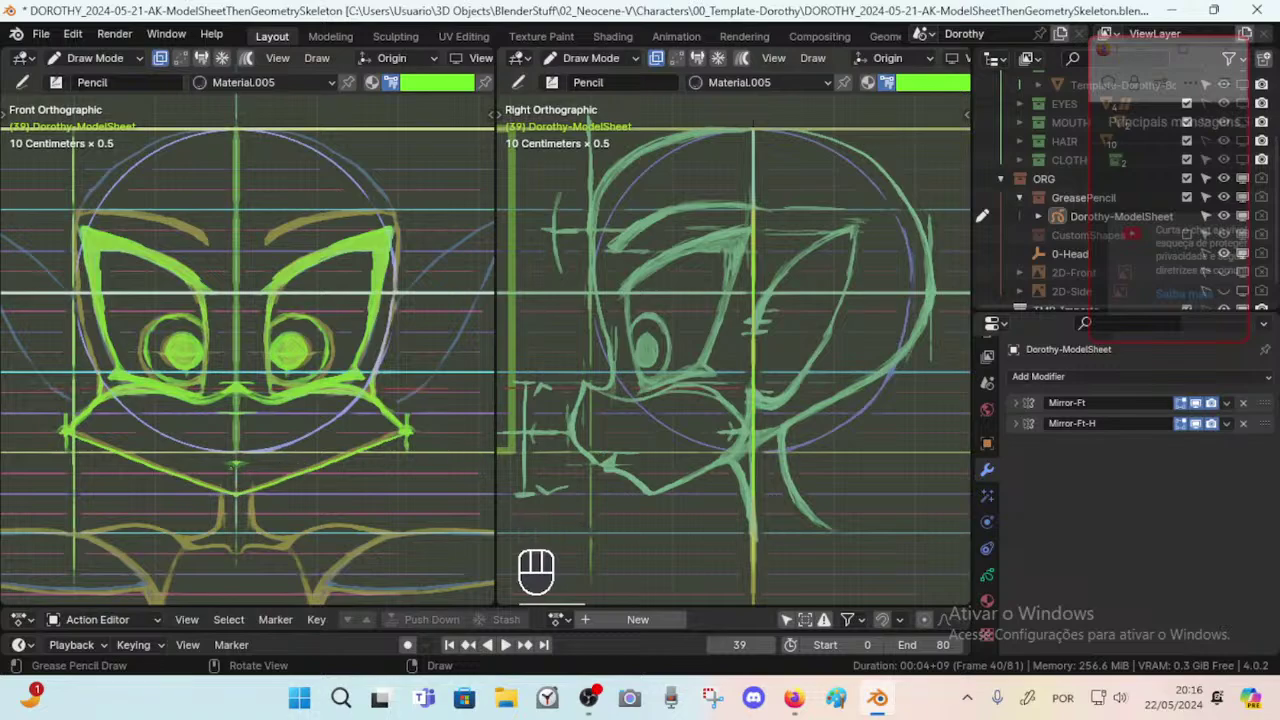
{"action": "mouse_move", "coordinate": [236, 464]}
{"action": "left_mouse_down"}
{"action": "mouse_move", "coordinate": [260, 452]}
{"action": "mouse_move", "coordinate": [238, 464]}
{"action": "mouse_move", "coordinate": [250, 459]}
{"action": "left_mouse_up"}
{"action": "key", "text": "ctrl+z"}
{"action": "key", "text": "ctrl+z"}
{"action": "key", "text": "ctrl+z"}
{"action": "key", "text": "ctrl+z"}
{"action": "key", "text": "ctrl+z"}
{"action": "key", "text": "ctrl+z"}
{"action": "key", "text": "ctrl+z"}
{"action": "key", "text": "ctrl+z"}
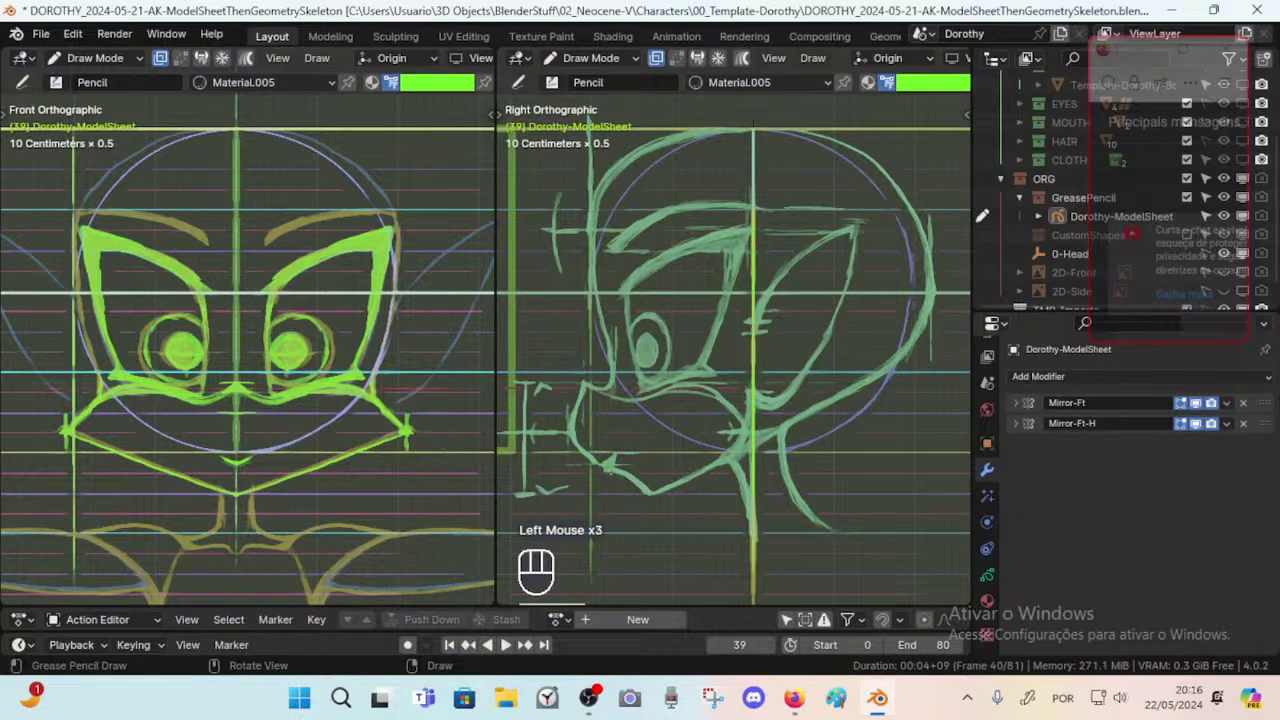
Thicken the small lip curve above the chin into a solid bright green wedge with short strokes.
{"action": "left_click_drag", "start_coordinate": [237, 464], "coordinate": [244, 462]}
{"action": "key", "text": "ctrl+z"}
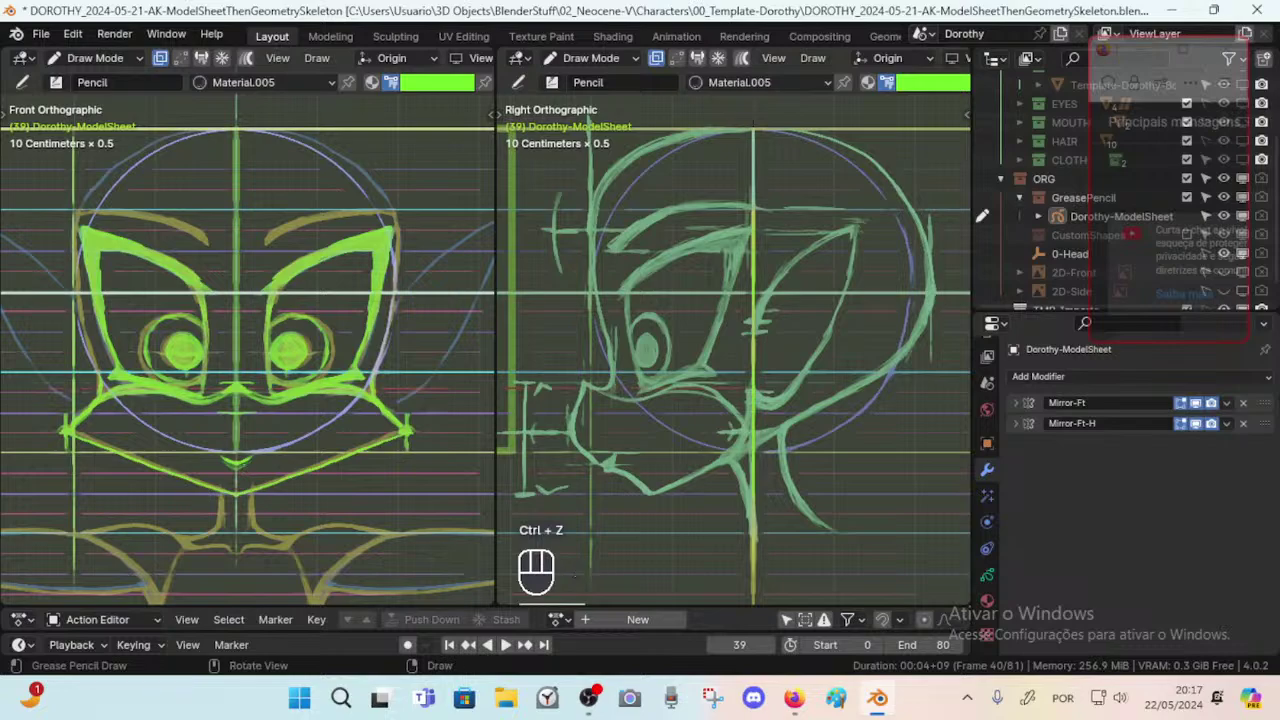
{"action": "left_click", "coordinate": [240, 463]}
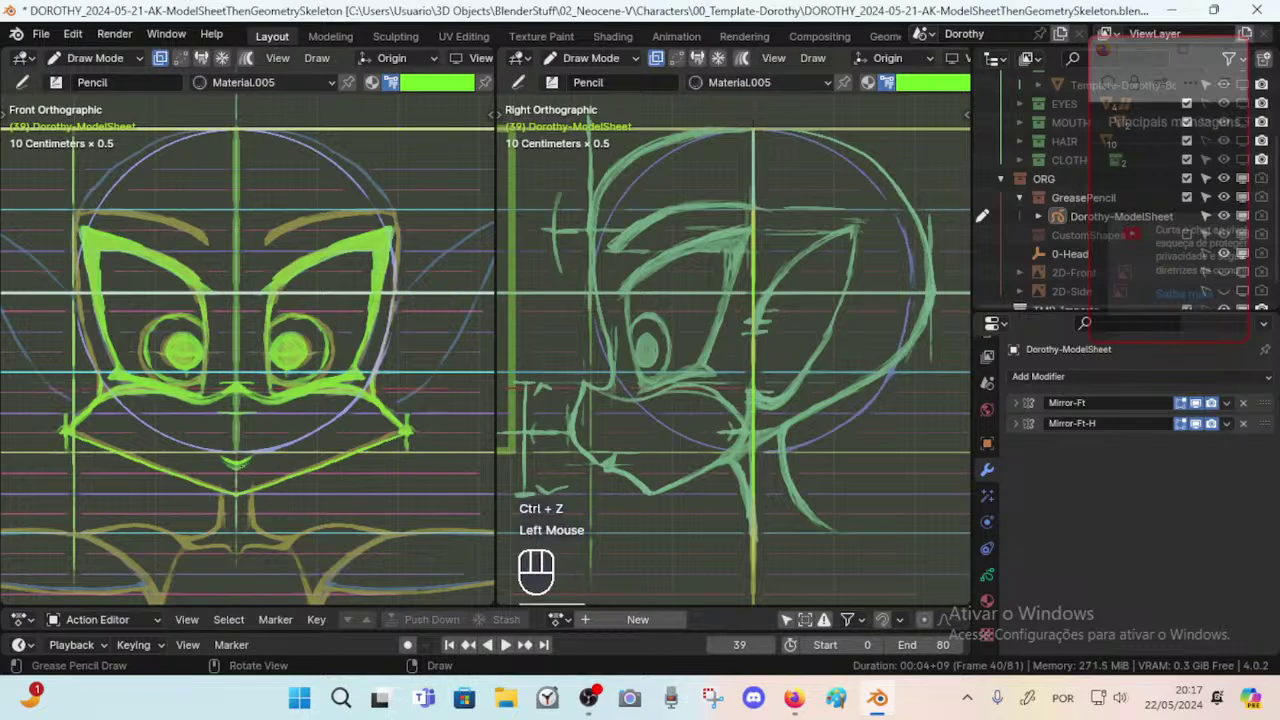
{"action": "left_click_drag", "start_coordinate": [237, 467], "coordinate": [251, 460]}
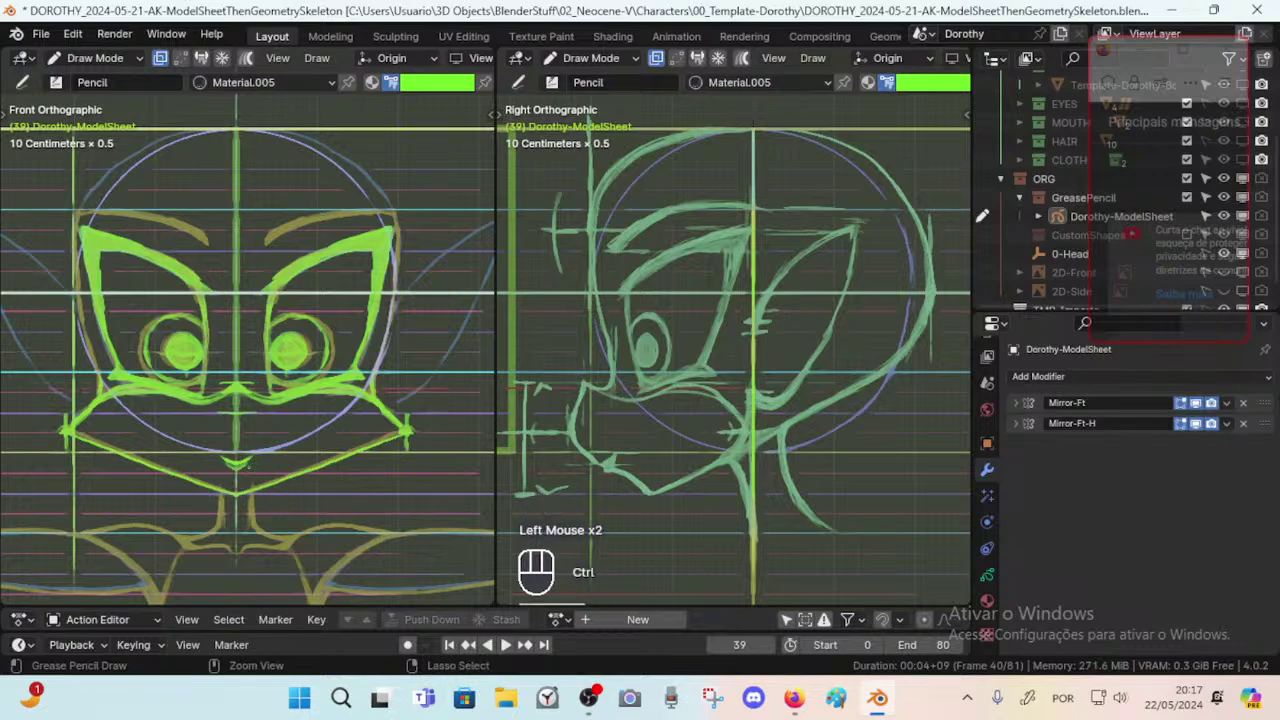
{"action": "key", "text": "ctrl+z"}
{"action": "left_click", "coordinate": [248, 462]}
{"action": "left_click_drag", "start_coordinate": [245, 463], "coordinate": [250, 460]}
{"action": "key", "text": "ctrl+z"}
{"action": "key", "text": "ctrl+z"}
{"action": "left_click", "coordinate": [240, 463]}
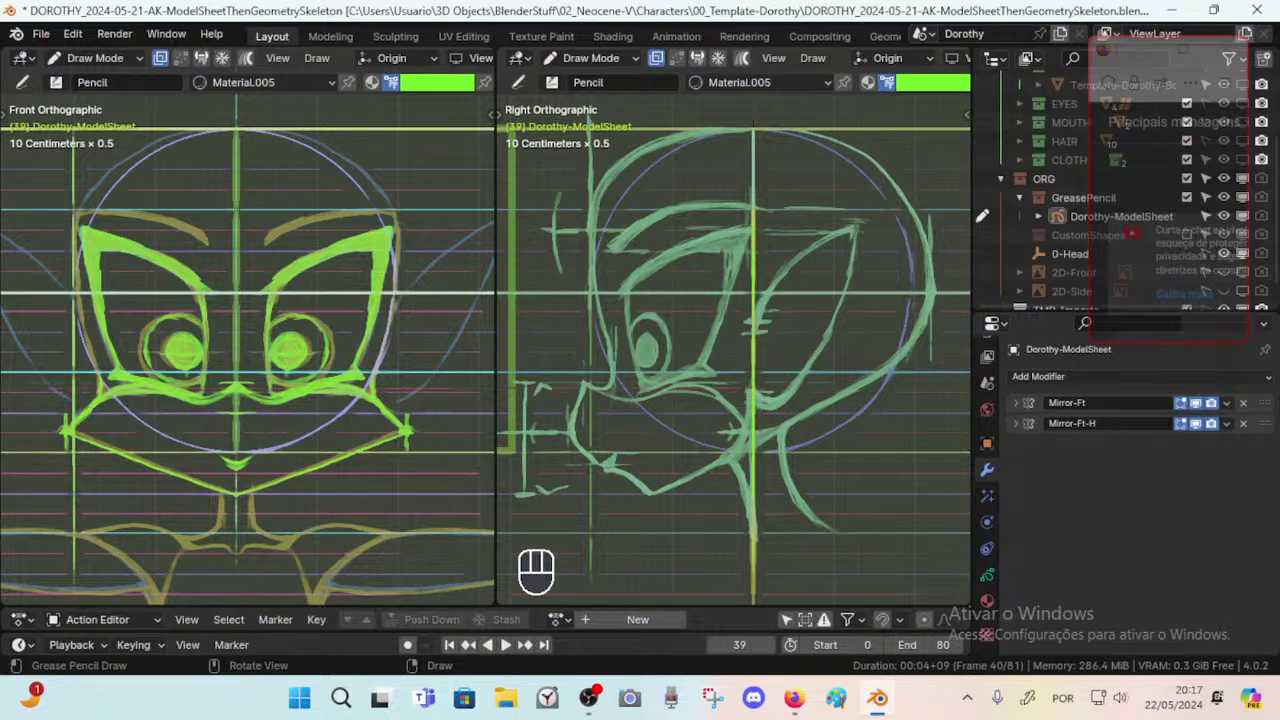
Toggle the visibility of the GP_Dorothy-Ft-Strokes2H layer repeatedly to compare the new front-view strokes with the older drawing beneath.
{"action": "left_click", "coordinate": [987, 575]}
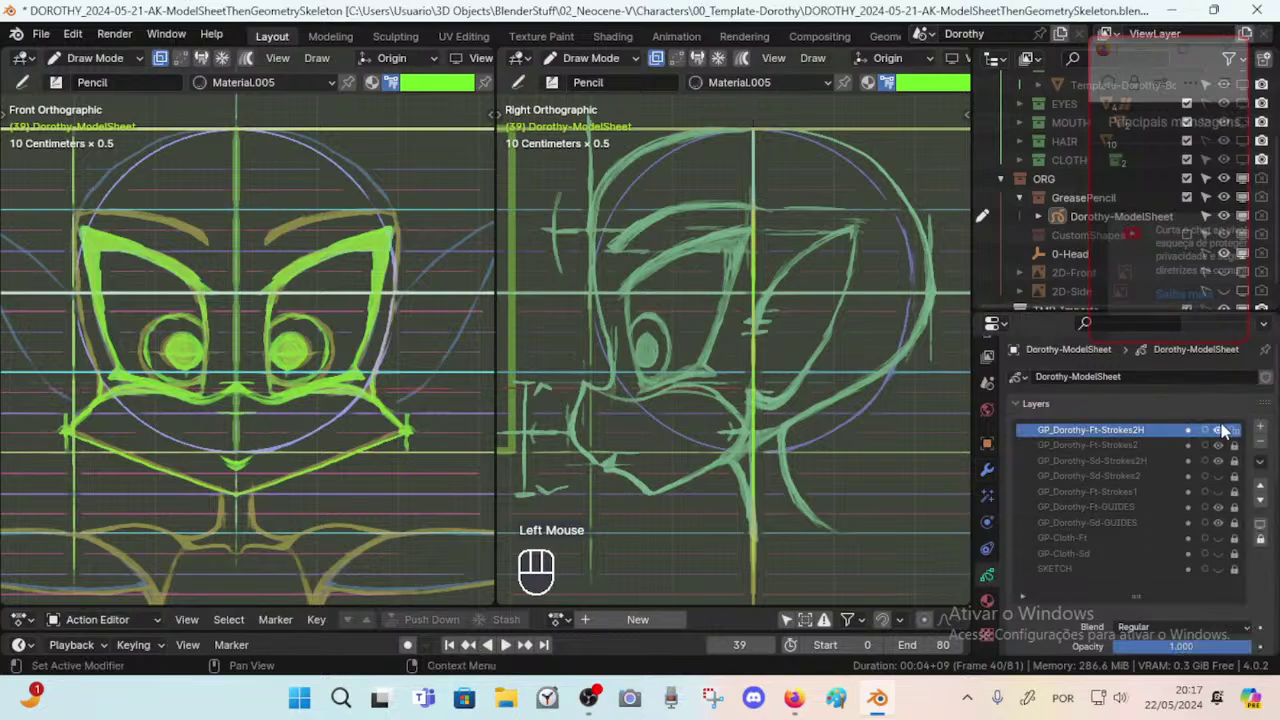
{"action": "left_click", "coordinate": [1218, 430]}
{"action": "left_click", "coordinate": [1218, 430]}
{"action": "left_click", "coordinate": [1218, 430]}
{"action": "left_click", "coordinate": [1218, 430]}
{"action": "left_click", "coordinate": [1218, 430]}
{"action": "left_click", "coordinate": [1218, 430]}
{"action": "left_click", "coordinate": [1218, 430]}
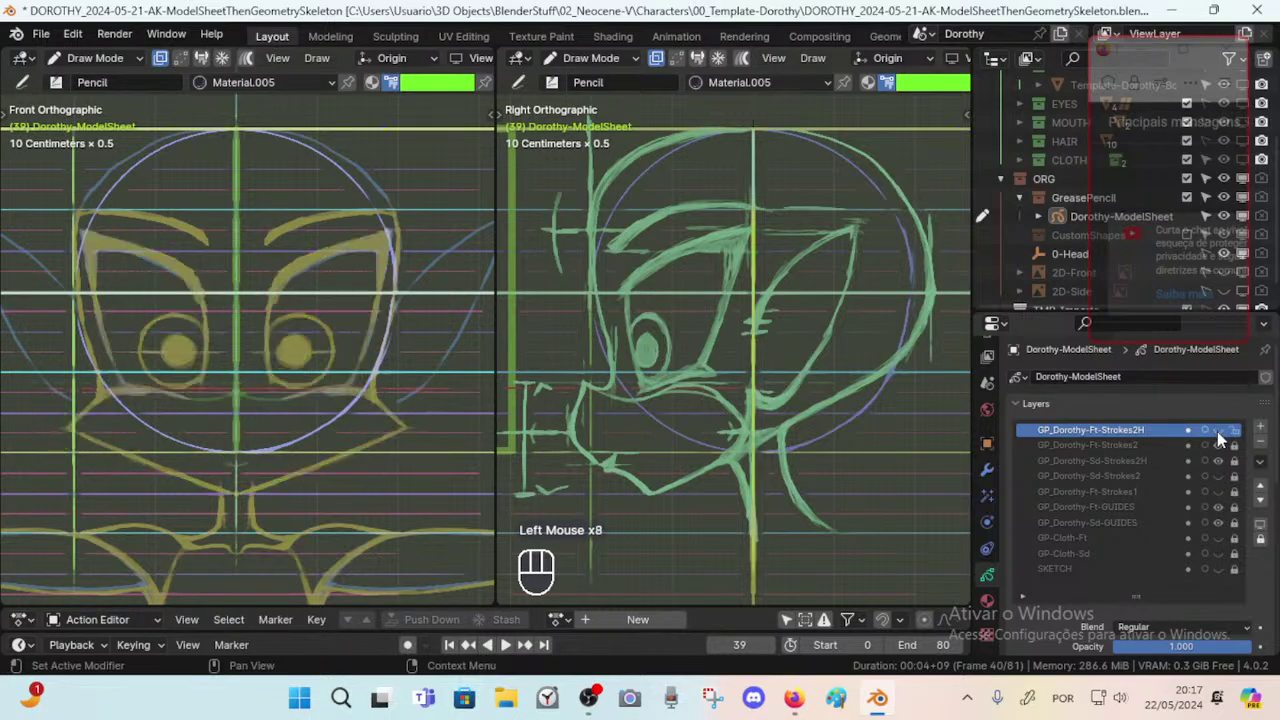
{"action": "left_click", "coordinate": [1218, 430]}
{"action": "left_click", "coordinate": [1219, 437]}
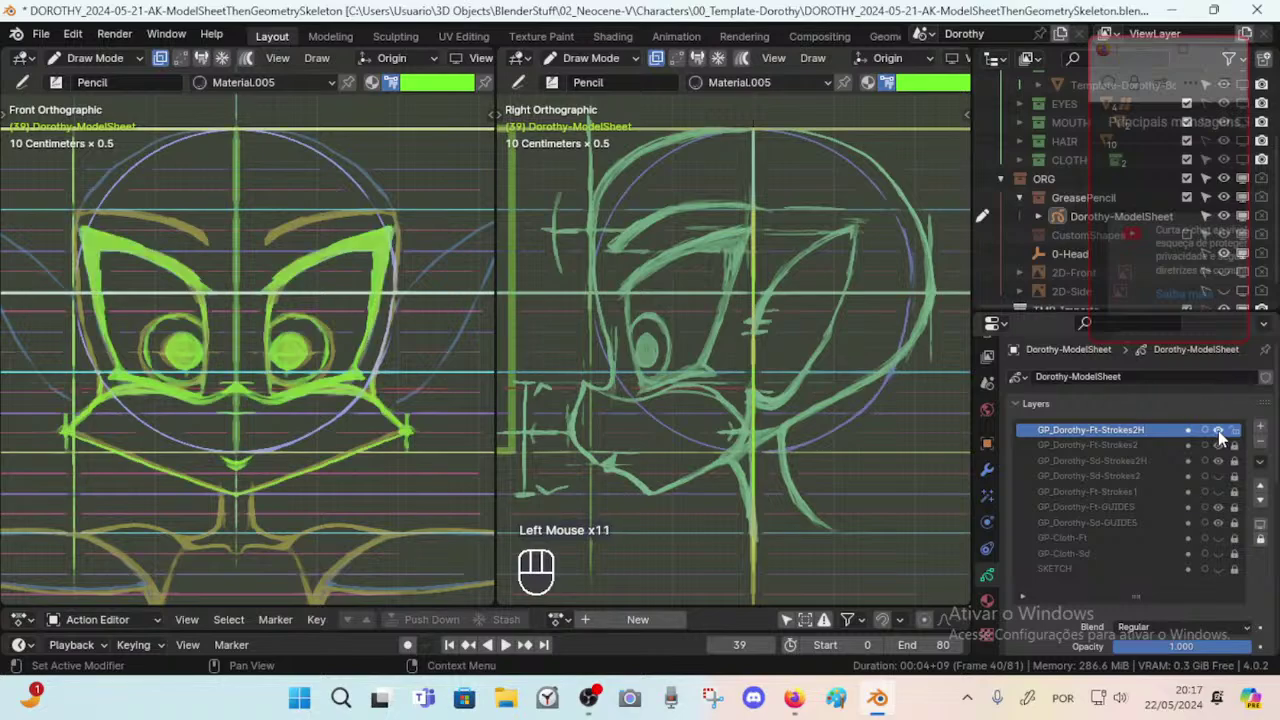
{"action": "left_click", "coordinate": [1220, 437]}
{"action": "left_click", "coordinate": [1219, 432]}
{"action": "left_click", "coordinate": [1219, 432]}
{"action": "left_click", "coordinate": [1219, 432]}
{"action": "left_click", "coordinate": [1219, 432]}
{"action": "left_click", "coordinate": [1219, 432]}
{"action": "left_click", "coordinate": [1219, 432]}
{"action": "left_click", "coordinate": [1219, 432]}
{"action": "left_click", "coordinate": [1219, 432]}
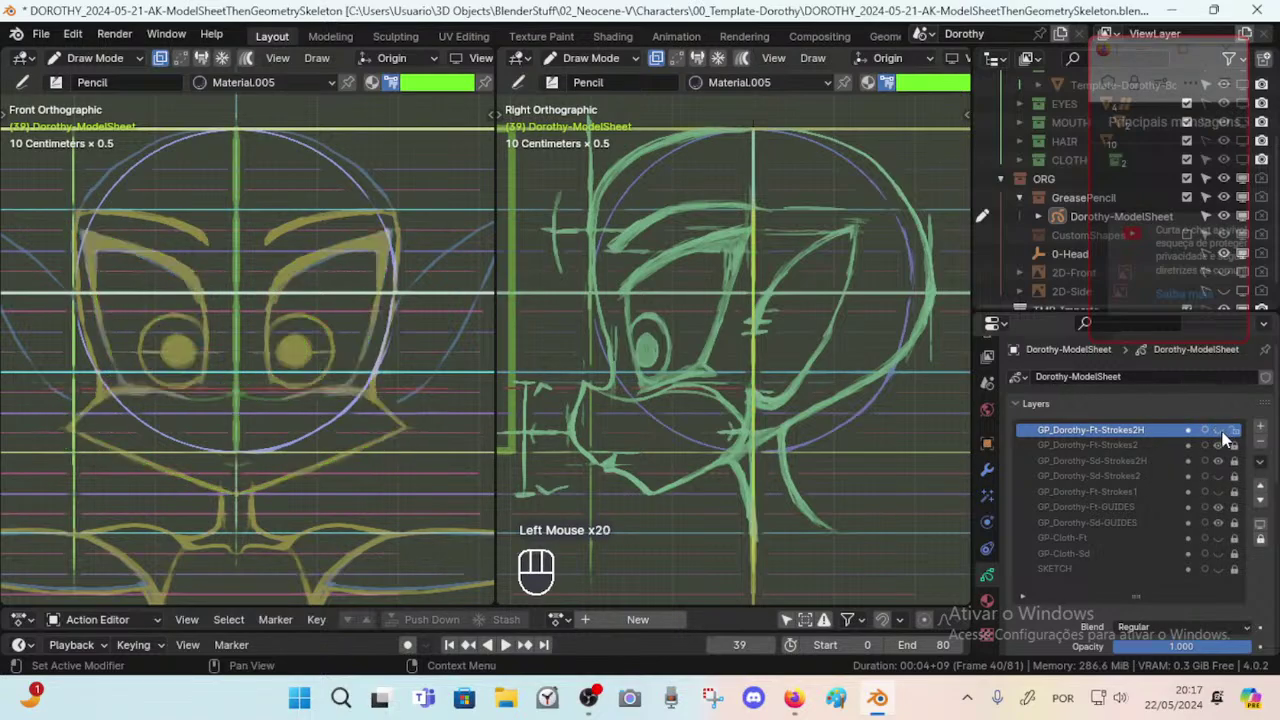
{"action": "left_click", "coordinate": [1219, 432]}
{"action": "left_click", "coordinate": [1222, 432]}
{"action": "left_click", "coordinate": [1222, 432]}
{"action": "left_click", "coordinate": [1222, 432]}
{"action": "left_click", "coordinate": [1222, 432]}
{"action": "left_click", "coordinate": [1222, 432]}
{"action": "left_click", "coordinate": [1225, 431]}
{"action": "left_click", "coordinate": [1225, 431]}
{"action": "left_click", "coordinate": [1225, 431]}
{"action": "left_click", "coordinate": [1225, 431]}
{"action": "left_click", "coordinate": [1222, 431]}
{"action": "left_click", "coordinate": [1222, 431]}
{"action": "left_click", "coordinate": [1222, 431]}
{"action": "left_click", "coordinate": [1222, 431]}
{"action": "left_click", "coordinate": [1222, 431]}
{"action": "left_click", "coordinate": [1222, 431]}
{"action": "left_click", "coordinate": [1222, 431]}
{"action": "left_click", "coordinate": [1222, 431]}
{"action": "left_click", "coordinate": [1222, 431]}
{"action": "left_click", "coordinate": [1222, 431]}
{"action": "left_click", "coordinate": [1222, 431]}
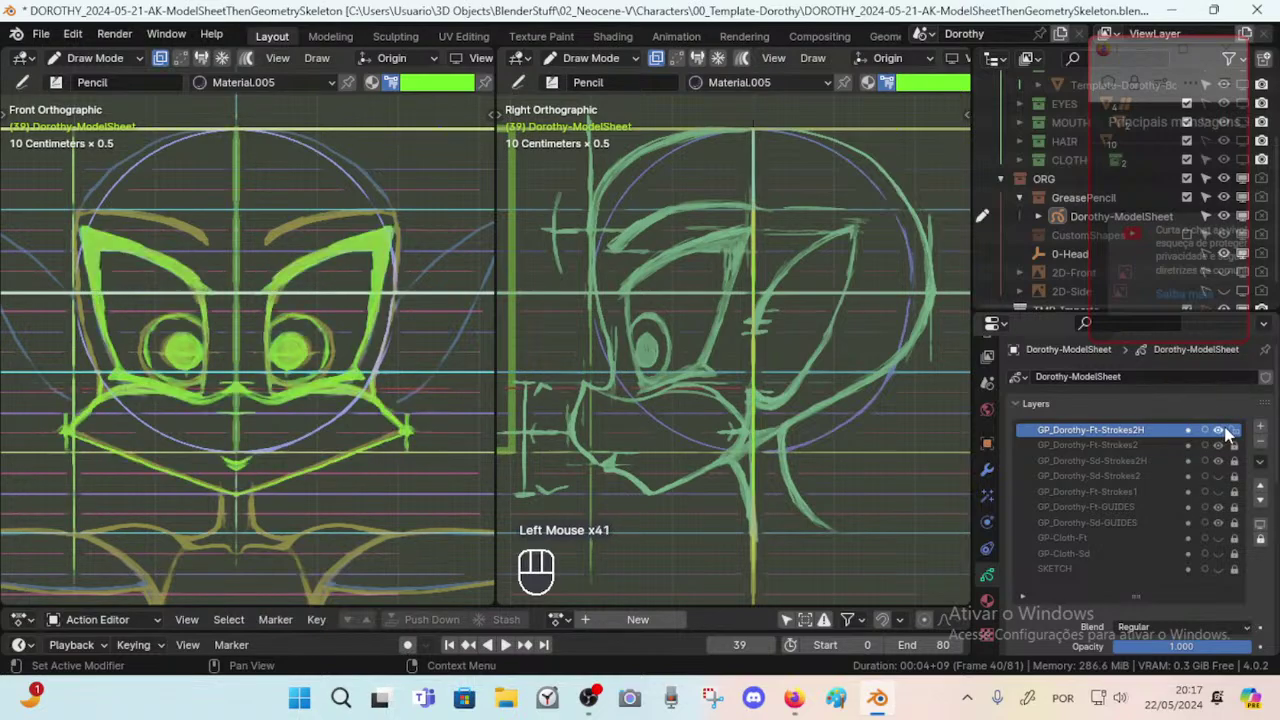
{"action": "left_click", "coordinate": [1225, 431]}
{"action": "left_click", "coordinate": [1225, 431]}
{"action": "left_click", "coordinate": [1225, 431]}
{"action": "left_click", "coordinate": [1225, 431]}
{"action": "left_click", "coordinate": [1225, 431]}
{"action": "left_click", "coordinate": [1225, 431]}
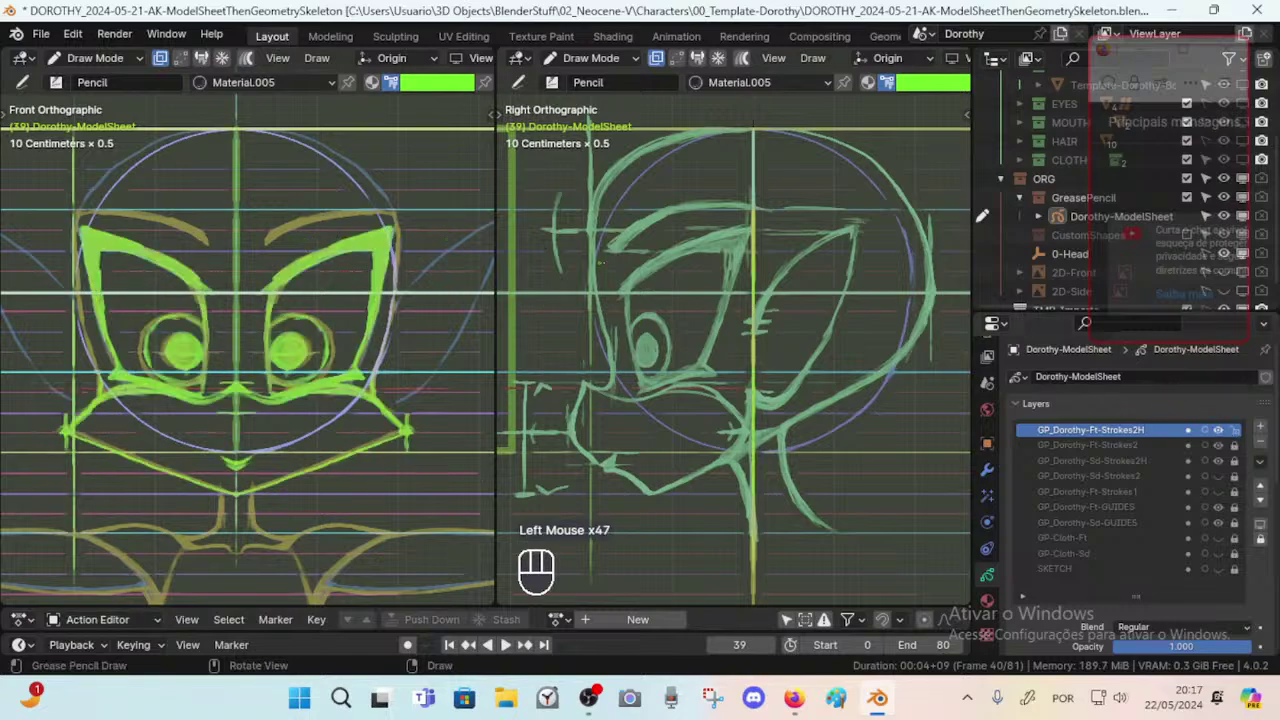
Draw the front view's right-hand eyebrow in bright green, thick near the nose and arching out to a thin tip at the side of the head.
{"action": "mouse_move", "coordinate": [268, 243]}
{"action": "left_mouse_down"}
{"action": "mouse_move", "coordinate": [292, 231]}
{"action": "mouse_move", "coordinate": [266, 248]}
{"action": "left_mouse_up"}
{"action": "left_click_drag", "start_coordinate": [276, 240], "coordinate": [268, 244]}
{"action": "mouse_move", "coordinate": [275, 238]}
{"action": "left_mouse_down"}
{"action": "mouse_move", "coordinate": [262, 244]}
{"action": "mouse_move", "coordinate": [275, 242]}
{"action": "left_mouse_up"}
{"action": "left_click_drag", "start_coordinate": [306, 221], "coordinate": [284, 234]}
{"action": "left_click_drag", "start_coordinate": [308, 220], "coordinate": [292, 228]}
{"action": "left_click_drag", "start_coordinate": [312, 219], "coordinate": [280, 224]}
{"action": "mouse_move", "coordinate": [299, 220]}
{"action": "left_mouse_down"}
{"action": "mouse_move", "coordinate": [272, 239]}
{"action": "mouse_move", "coordinate": [318, 211]}
{"action": "left_mouse_up"}
{"action": "mouse_move", "coordinate": [304, 214]}
{"action": "left_mouse_down"}
{"action": "mouse_move", "coordinate": [404, 218]}
{"action": "mouse_move", "coordinate": [343, 203]}
{"action": "left_mouse_up"}
{"action": "left_click_drag", "start_coordinate": [306, 214], "coordinate": [366, 203]}
{"action": "left_click_drag", "start_coordinate": [345, 204], "coordinate": [384, 209]}
{"action": "left_click_drag", "start_coordinate": [352, 205], "coordinate": [327, 206]}
{"action": "left_click_drag", "start_coordinate": [323, 213], "coordinate": [279, 235]}
{"action": "mouse_move", "coordinate": [336, 211]}
{"action": "left_mouse_down"}
{"action": "mouse_move", "coordinate": [267, 241]}
{"action": "mouse_move", "coordinate": [312, 214]}
{"action": "mouse_move", "coordinate": [370, 208]}
{"action": "left_mouse_up"}
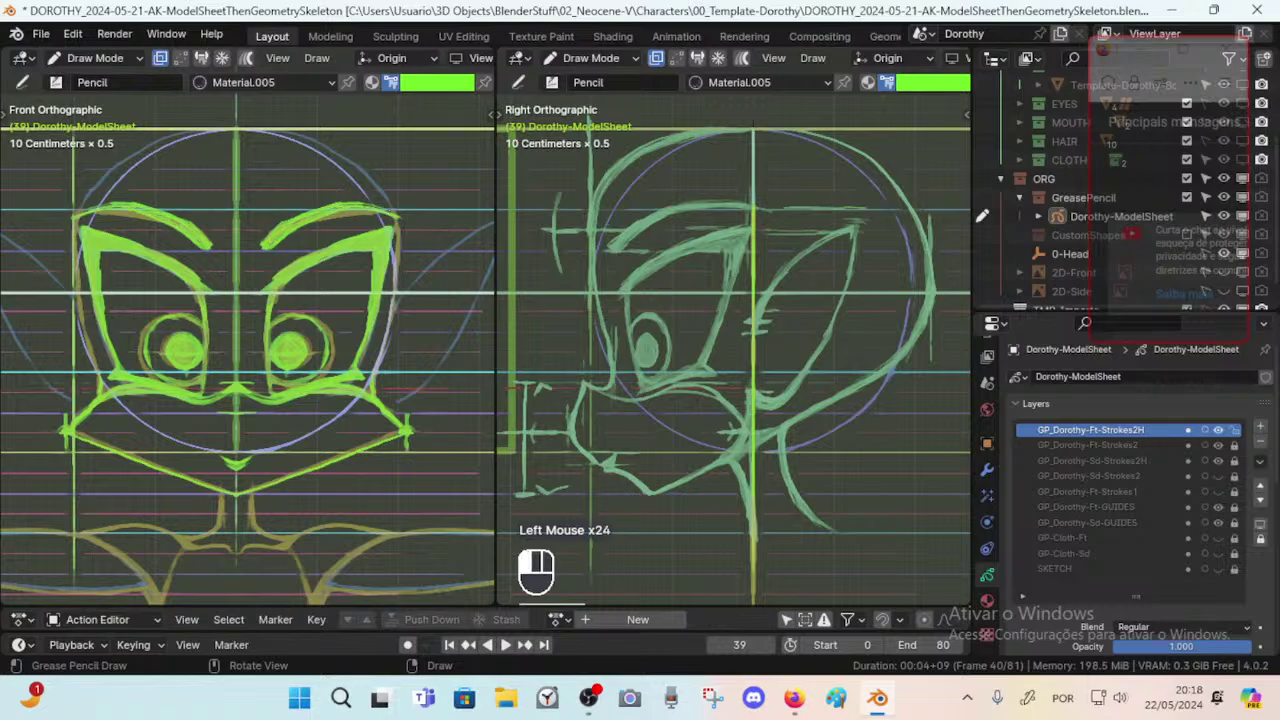
{"action": "left_click_drag", "start_coordinate": [270, 237], "coordinate": [290, 229]}
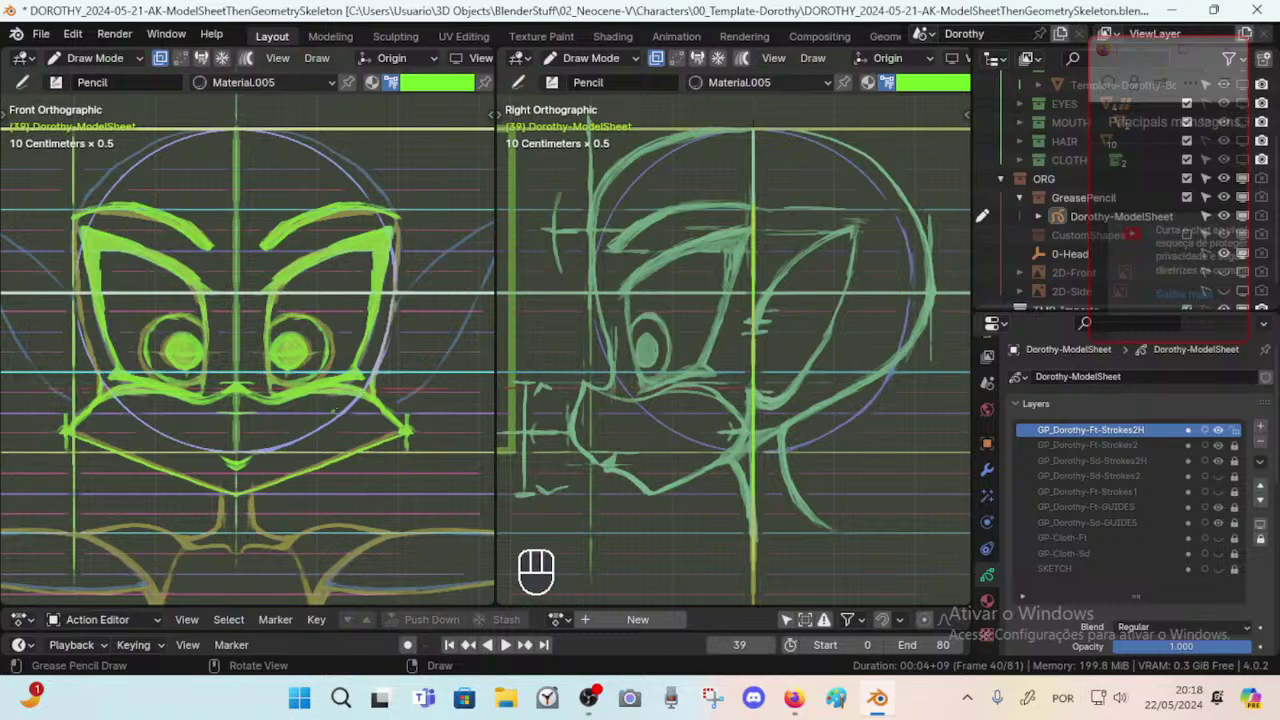
Extend the front view's right-hand side-of-head line below the eye's outer corner into the cheek, and save the file.
{"action": "left_click_drag", "start_coordinate": [373, 381], "coordinate": [373, 390]}
{"action": "left_click_drag", "start_coordinate": [866, 388], "coordinate": [896, 282]}
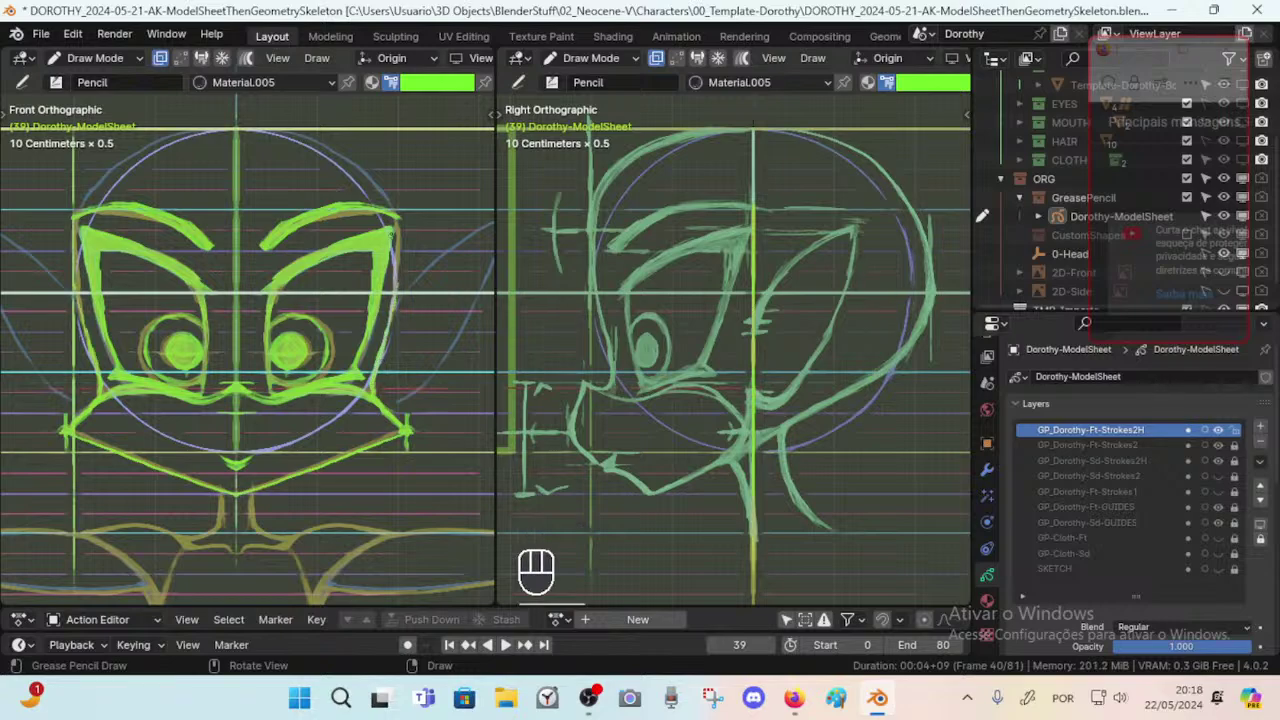
{"action": "key", "text": "ctrl+s"}
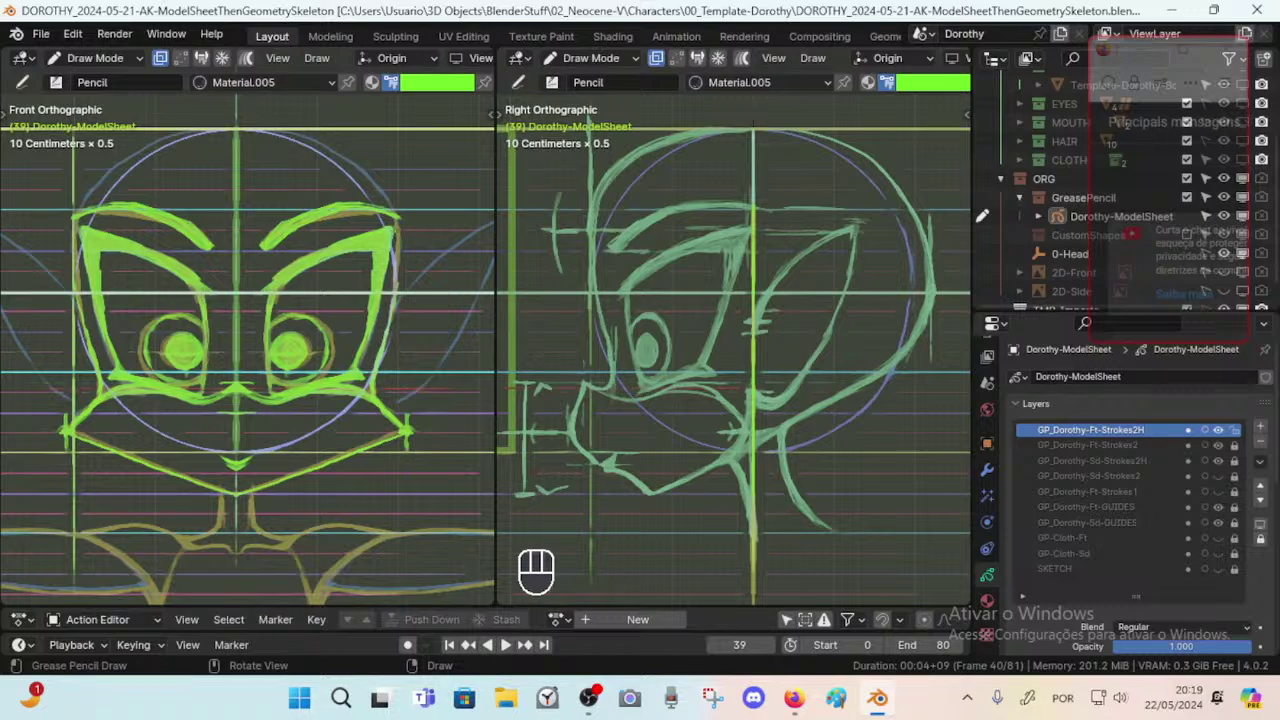
Undo the stray tick beside the right-hand brow tip and retrace the side of the head from the brow down to the lower eye.
{"action": "left_click", "coordinate": [395, 232]}
{"action": "left_click_drag", "start_coordinate": [405, 231], "coordinate": [400, 232]}
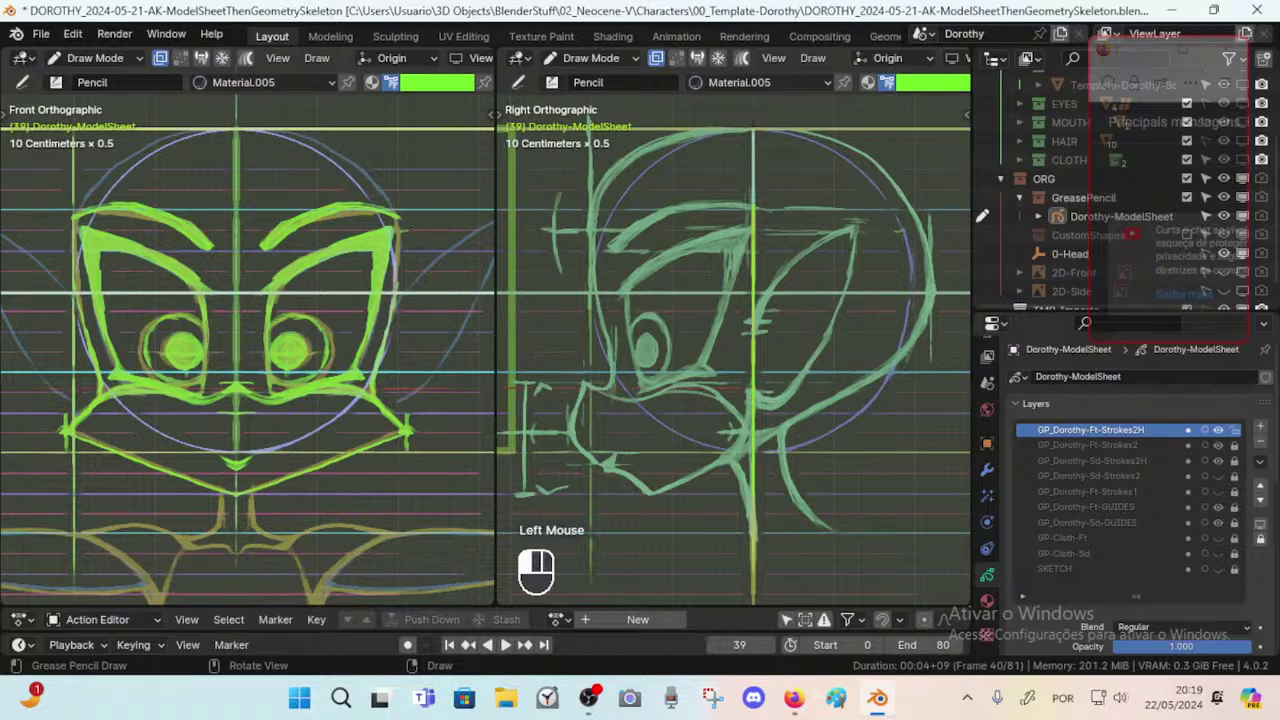
{"action": "key", "text": "ctrl+z"}
{"action": "left_click_drag", "start_coordinate": [397, 238], "coordinate": [394, 292]}
{"action": "left_click_drag", "start_coordinate": [398, 250], "coordinate": [376, 363]}
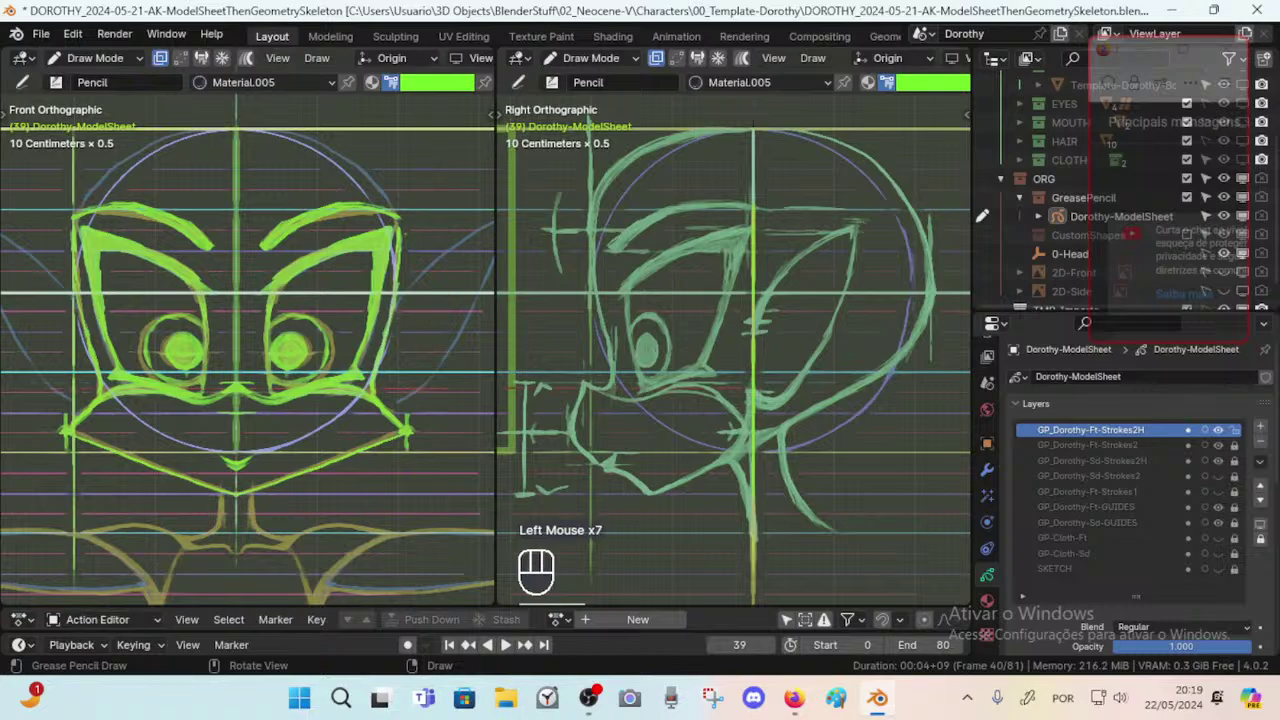
Draw the front view's cranium arc from the top centre down to the right-hand brow tip, with a short horizontal tick at the temple.
{"action": "mouse_move", "coordinate": [397, 223]}
{"action": "left_mouse_down"}
{"action": "mouse_move", "coordinate": [385, 189]}
{"action": "mouse_move", "coordinate": [318, 143]}
{"action": "mouse_move", "coordinate": [256, 129]}
{"action": "mouse_move", "coordinate": [280, 133]}
{"action": "mouse_move", "coordinate": [178, 138]}
{"action": "left_mouse_up"}
{"action": "key", "text": "ctrl+z"}
{"action": "mouse_move", "coordinate": [272, 128]}
{"action": "left_mouse_down"}
{"action": "mouse_move", "coordinate": [340, 151]}
{"action": "mouse_move", "coordinate": [393, 206]}
{"action": "left_mouse_up"}
{"action": "left_click", "coordinate": [336, 151]}
{"action": "left_click", "coordinate": [374, 180]}
{"action": "mouse_move", "coordinate": [382, 191]}
{"action": "left_mouse_down"}
{"action": "mouse_move", "coordinate": [399, 228]}
{"action": "mouse_move", "coordinate": [430, 230]}
{"action": "left_mouse_up"}
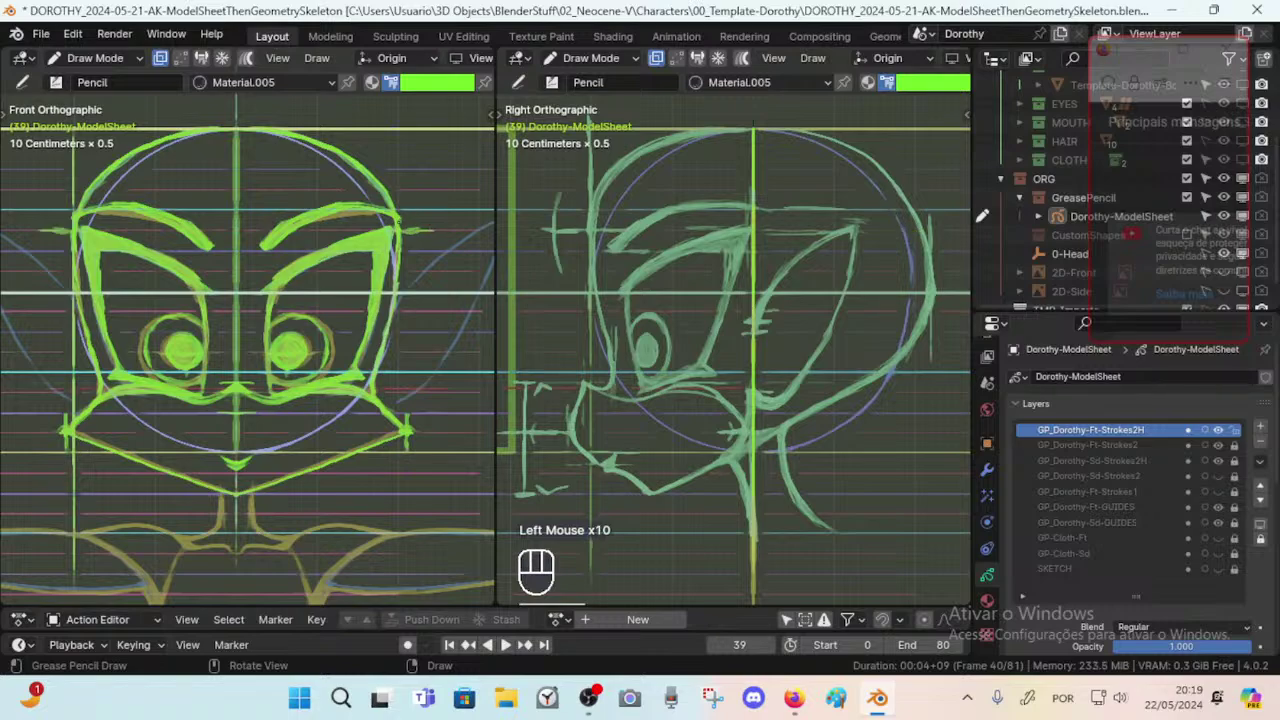
Redo the vertical reference tick at the front view's right-hand temple so it crosses the horizontal tick in bright green.
{"action": "left_click_drag", "start_coordinate": [897, 196], "coordinate": [894, 316]}
{"action": "left_click_drag", "start_coordinate": [400, 300], "coordinate": [401, 314]}
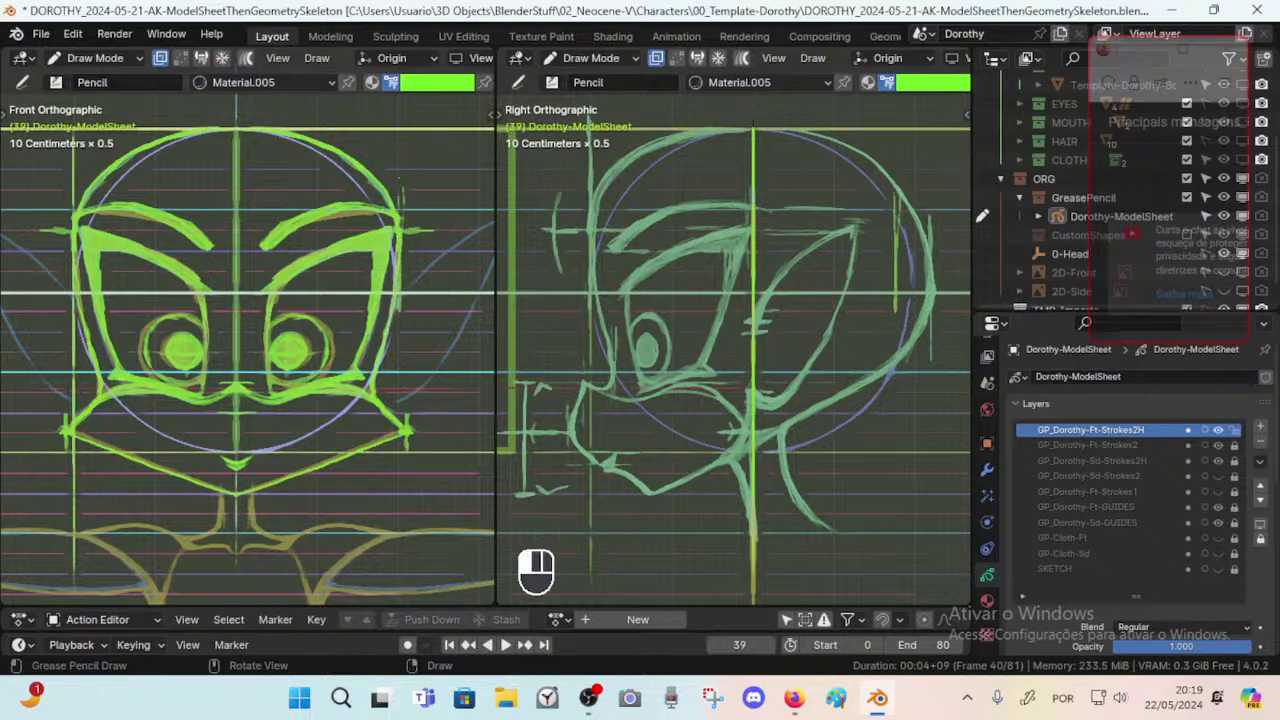
{"action": "key", "text": "ctrl+z"}
{"action": "left_click_drag", "start_coordinate": [897, 192], "coordinate": [892, 222]}
{"action": "key", "text": "ctrl+z"}
{"action": "left_click_drag", "start_coordinate": [397, 221], "coordinate": [399, 310]}
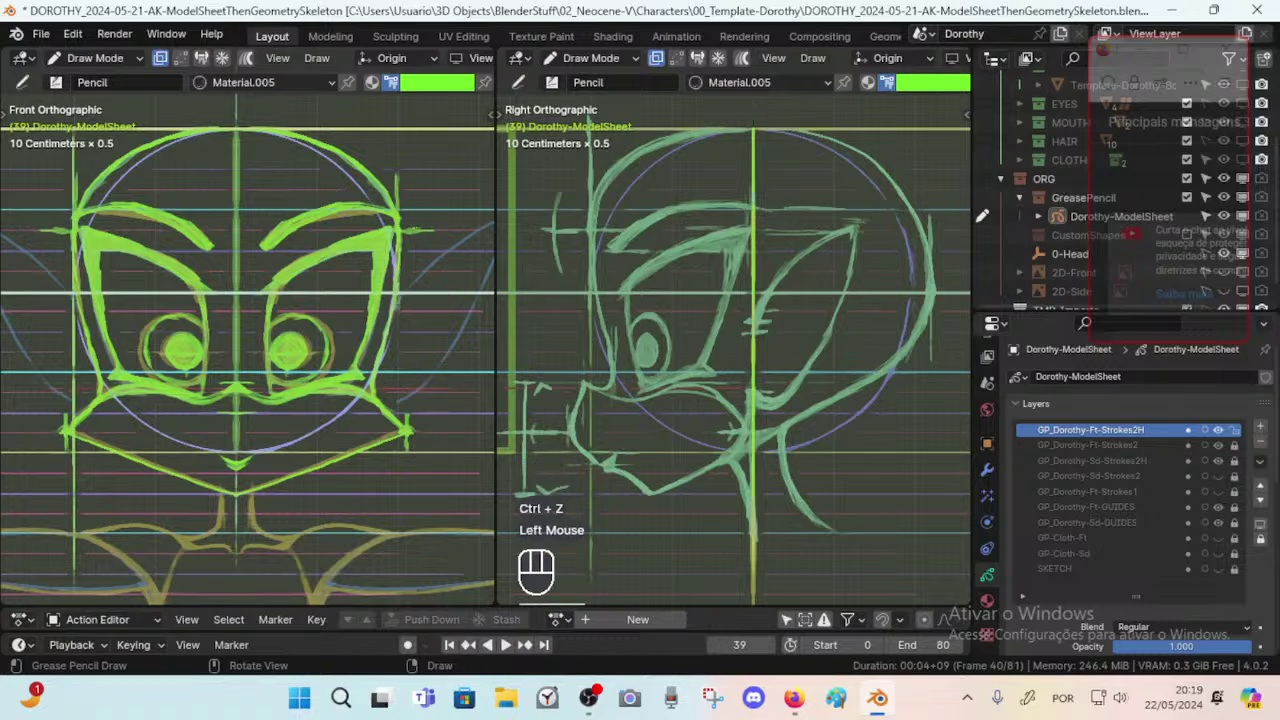
{"action": "mouse_move", "coordinate": [391, 230]}
{"action": "left_mouse_down"}
{"action": "mouse_move", "coordinate": [366, 230]}
{"action": "mouse_move", "coordinate": [426, 231]}
{"action": "mouse_move", "coordinate": [394, 232]}
{"action": "left_mouse_up"}
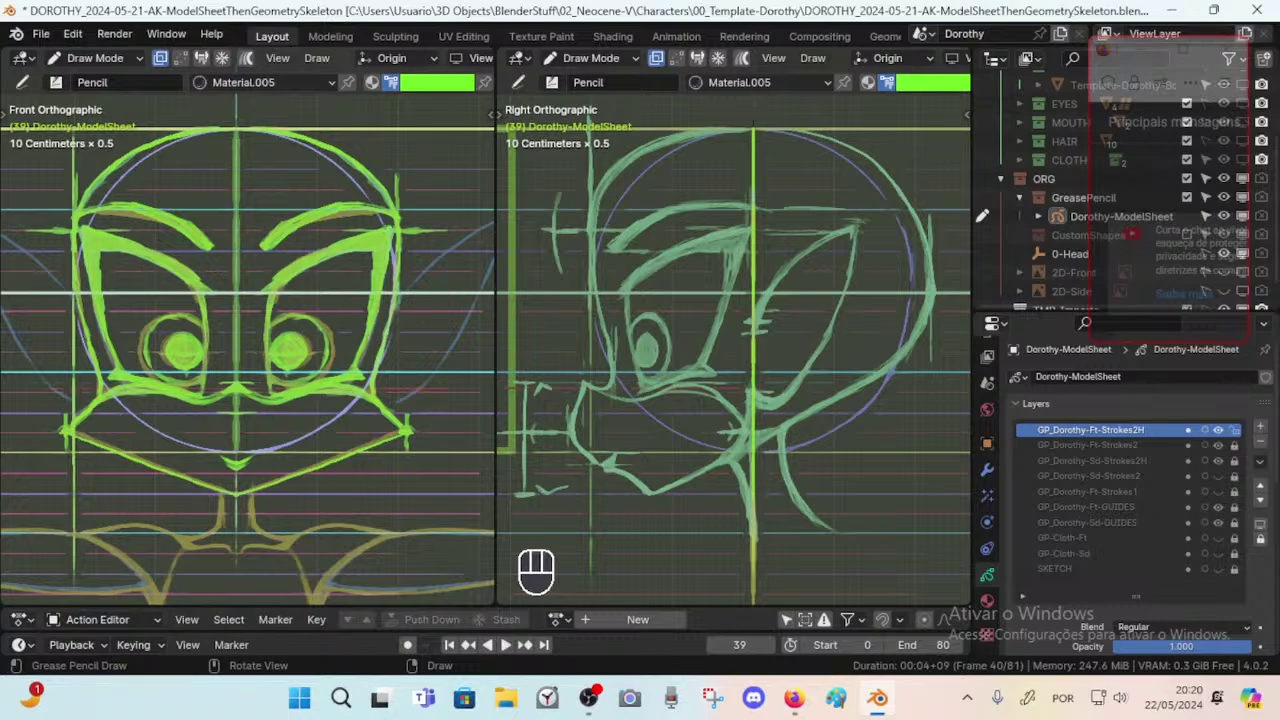
Thicken the inner edge of the front view's right-hand eye from the upper lid's inner corner down to the muzzle line.
{"action": "left_click_drag", "start_coordinate": [771, 400], "coordinate": [763, 339]}
{"action": "mouse_move", "coordinate": [267, 339]}
{"action": "left_mouse_down"}
{"action": "mouse_move", "coordinate": [265, 296]}
{"action": "mouse_move", "coordinate": [274, 391]}
{"action": "mouse_move", "coordinate": [270, 279]}
{"action": "left_mouse_up"}
{"action": "mouse_move", "coordinate": [286, 267]}
{"action": "left_mouse_down"}
{"action": "mouse_move", "coordinate": [260, 290]}
{"action": "mouse_move", "coordinate": [284, 268]}
{"action": "left_mouse_up"}
{"action": "left_click_drag", "start_coordinate": [262, 291], "coordinate": [297, 259]}
{"action": "mouse_move", "coordinate": [274, 280]}
{"action": "left_mouse_down"}
{"action": "mouse_move", "coordinate": [386, 229]}
{"action": "mouse_move", "coordinate": [271, 272]}
{"action": "left_mouse_up"}
{"action": "left_click_drag", "start_coordinate": [287, 268], "coordinate": [266, 288]}
{"action": "left_click_drag", "start_coordinate": [266, 290], "coordinate": [267, 372]}
{"action": "left_click_drag", "start_coordinate": [264, 322], "coordinate": [270, 382]}
{"action": "left_click_drag", "start_coordinate": [264, 335], "coordinate": [267, 374]}
{"action": "left_click_drag", "start_coordinate": [266, 364], "coordinate": [271, 392]}
{"action": "mouse_move", "coordinate": [267, 370]}
{"action": "left_mouse_down"}
{"action": "mouse_move", "coordinate": [270, 390]}
{"action": "mouse_move", "coordinate": [288, 386]}
{"action": "left_mouse_up"}
Undo the last two strokes and thicken the outer edge of the right-hand eye from its lower corner up to the top corner.
{"action": "mouse_move", "coordinate": [276, 390]}
{"action": "left_mouse_down"}
{"action": "mouse_move", "coordinate": [342, 380]}
{"action": "mouse_move", "coordinate": [368, 320]}
{"action": "left_mouse_up"}
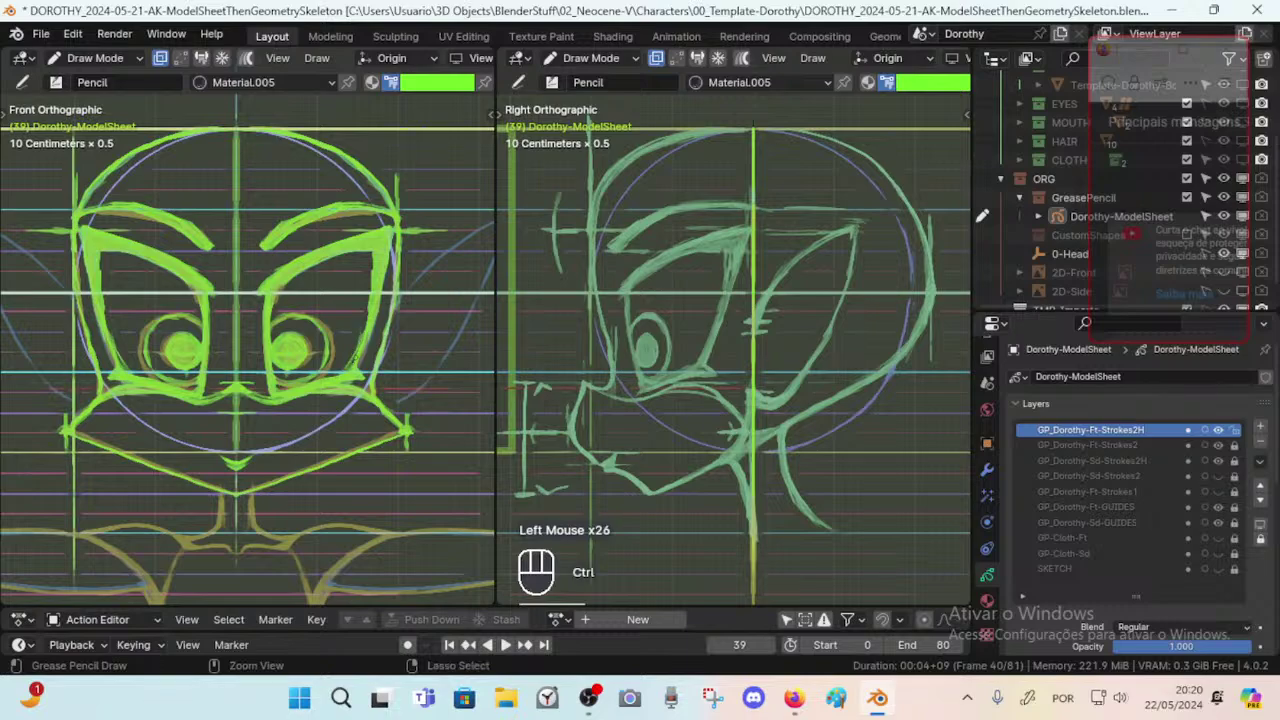
{"action": "key", "text": "ctrl+z"}
{"action": "key", "text": "ctrl+z"}
{"action": "left_click_drag", "start_coordinate": [348, 370], "coordinate": [356, 354]}
{"action": "left_click_drag", "start_coordinate": [120, 368], "coordinate": [126, 354]}
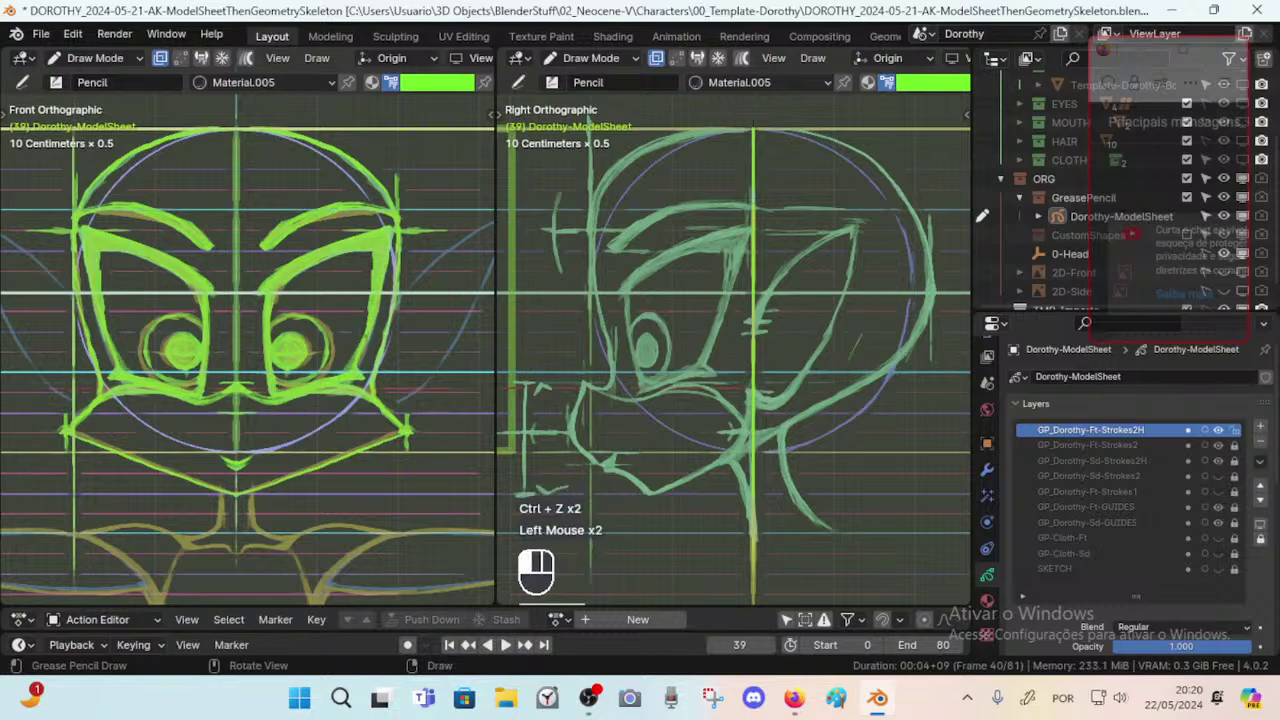
{"action": "mouse_move", "coordinate": [364, 334]}
{"action": "left_mouse_down"}
{"action": "mouse_move", "coordinate": [343, 376]}
{"action": "mouse_move", "coordinate": [373, 304]}
{"action": "left_mouse_up"}
{"action": "left_click_drag", "start_coordinate": [361, 340], "coordinate": [368, 312]}
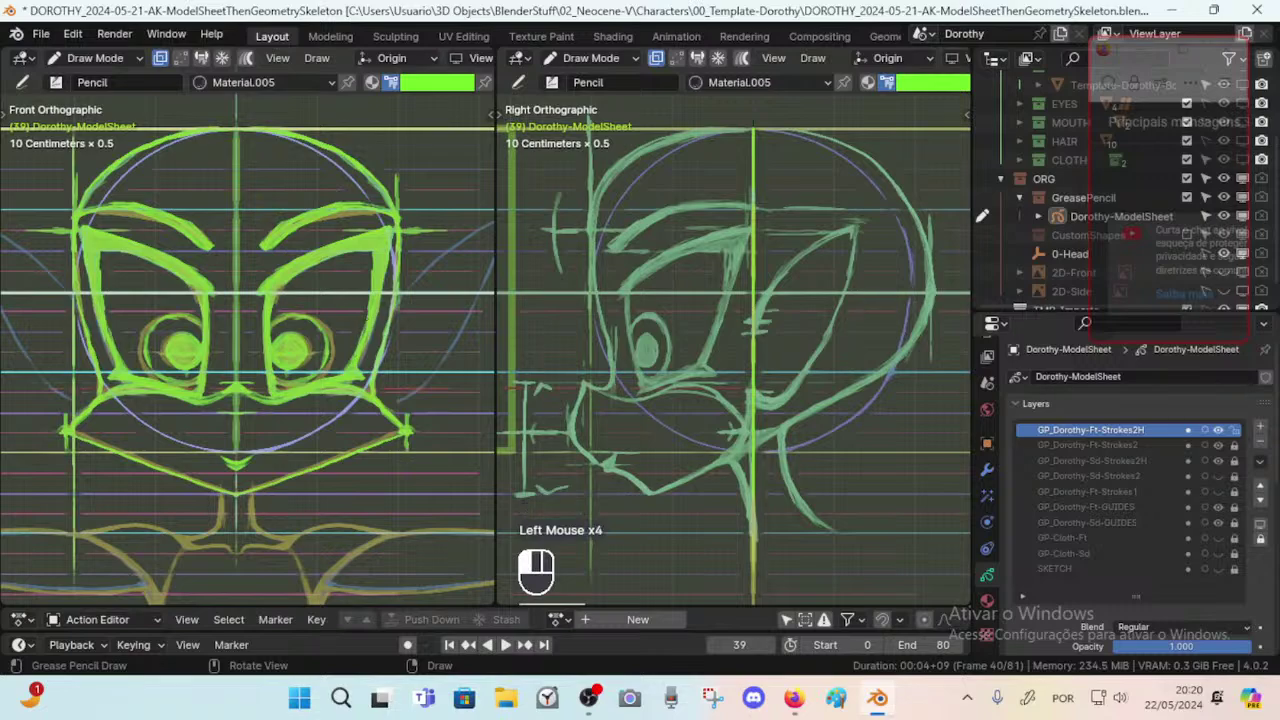
{"action": "left_click_drag", "start_coordinate": [357, 360], "coordinate": [370, 320]}
{"action": "left_click_drag", "start_coordinate": [356, 349], "coordinate": [374, 308]}
{"action": "left_click_drag", "start_coordinate": [363, 336], "coordinate": [376, 302]}
{"action": "left_click_drag", "start_coordinate": [367, 336], "coordinate": [386, 266]}
{"action": "left_click_drag", "start_coordinate": [368, 326], "coordinate": [386, 263]}
{"action": "left_click_drag", "start_coordinate": [369, 324], "coordinate": [386, 274]}
{"action": "left_click_drag", "start_coordinate": [381, 290], "coordinate": [389, 249]}
{"action": "left_click_drag", "start_coordinate": [382, 286], "coordinate": [389, 246]}
{"action": "left_click_drag", "start_coordinate": [382, 284], "coordinate": [391, 238]}
{"action": "left_click_drag", "start_coordinate": [383, 279], "coordinate": [391, 239]}
Thicken the upper lid of the front view's right-hand eye with overlapping strokes from the inner corner towards the outer one.
{"action": "mouse_move", "coordinate": [388, 252]}
{"action": "left_mouse_down"}
{"action": "mouse_move", "coordinate": [394, 222]}
{"action": "mouse_move", "coordinate": [302, 268]}
{"action": "left_mouse_up"}
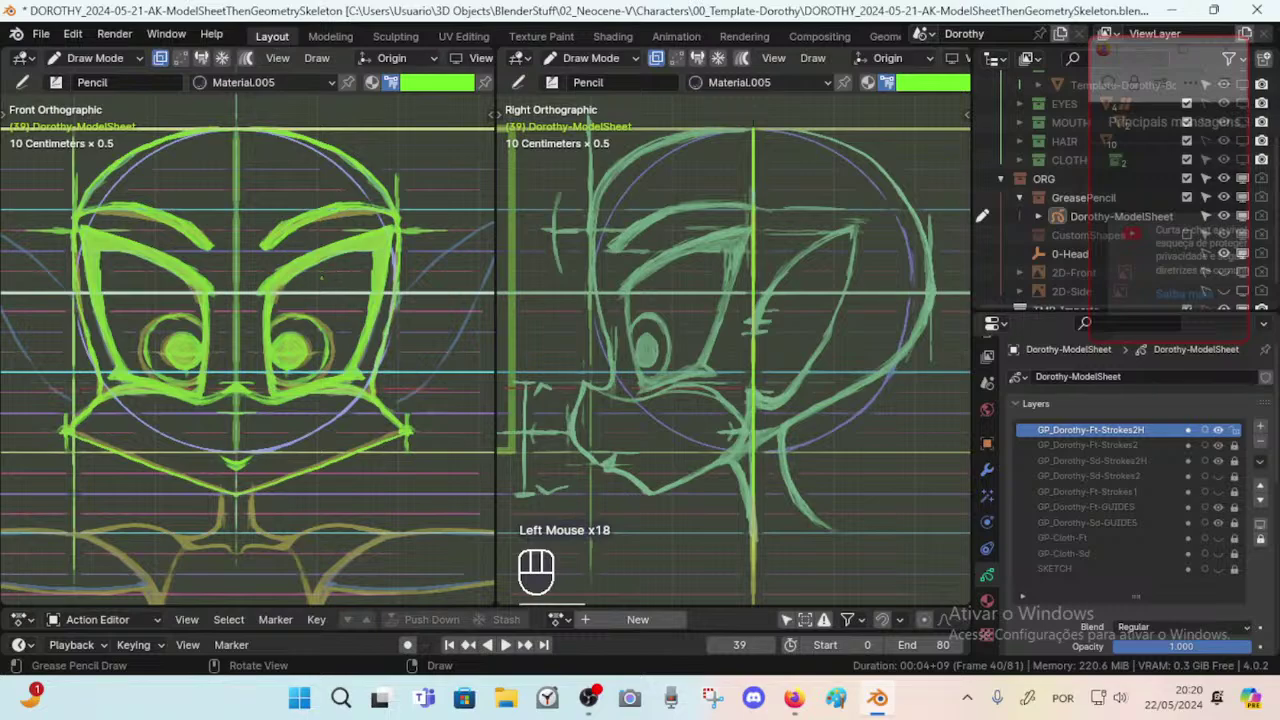
{"action": "left_click_drag", "start_coordinate": [260, 292], "coordinate": [327, 251]}
{"action": "left_click_drag", "start_coordinate": [276, 277], "coordinate": [321, 250]}
{"action": "left_click_drag", "start_coordinate": [286, 273], "coordinate": [363, 234]}
{"action": "left_click_drag", "start_coordinate": [310, 257], "coordinate": [347, 239]}
{"action": "left_click_drag", "start_coordinate": [272, 277], "coordinate": [336, 248]}
Shrink the hard eraser to an 8 px radius and trim the underside of the right-hand eye's upper lid near its inner corner.
{"action": "key", "text": "shift+space"}
{"action": "key", "text": "e"}
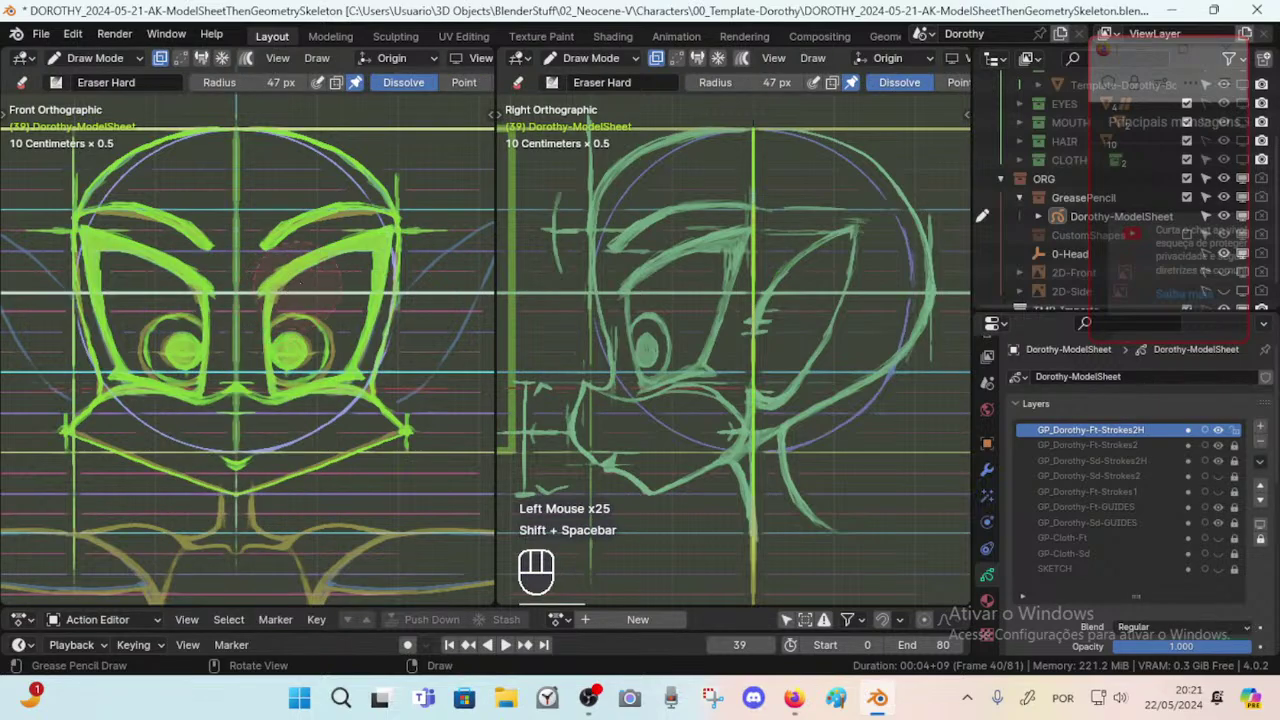
{"action": "key", "text": "f"}
{"action": "left_click", "coordinate": [306, 286]}
{"action": "left_click_drag", "start_coordinate": [284, 292], "coordinate": [303, 274]}
{"action": "left_click_drag", "start_coordinate": [288, 287], "coordinate": [308, 272]}
{"action": "left_click_drag", "start_coordinate": [296, 283], "coordinate": [314, 270]}
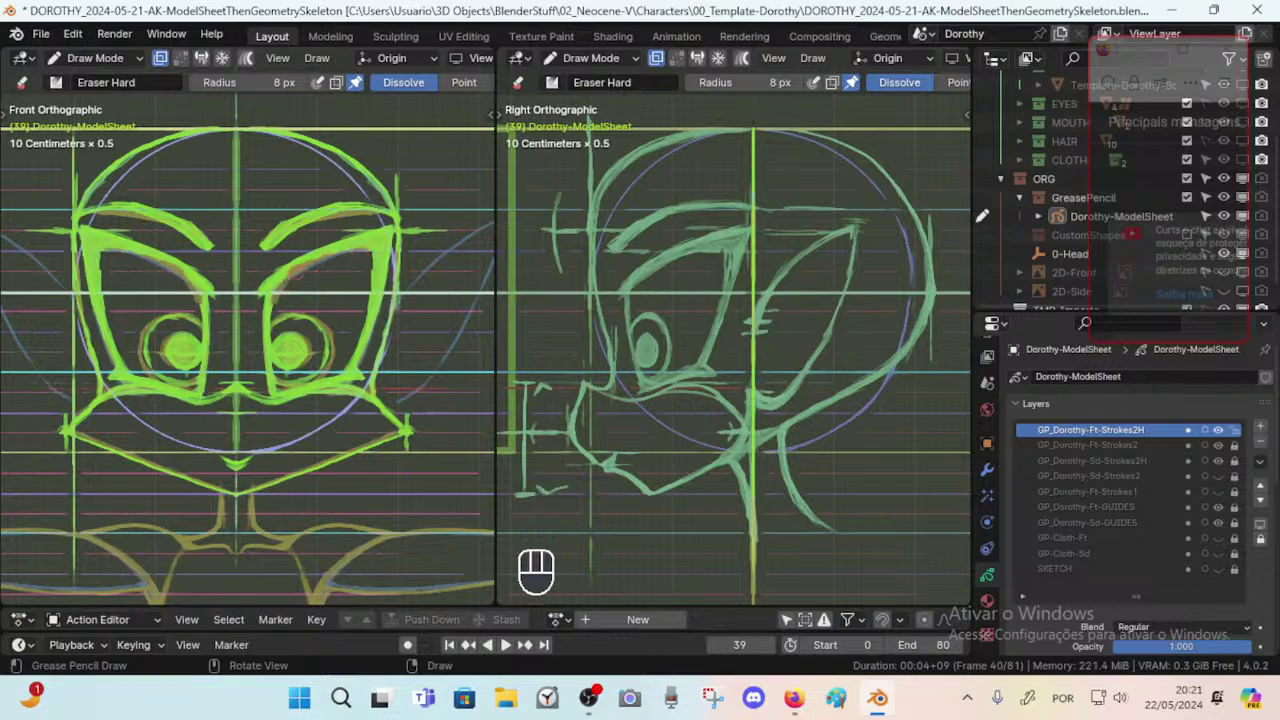
{"action": "left_click_drag", "start_coordinate": [294, 281], "coordinate": [278, 300]}
Retrace the right-hand eye's upper lid with the Pencil brush from the inner to the outer corner, filling in the outer corner.
{"action": "key", "text": "shift"}
{"action": "key", "text": "shift+space"}
{"action": "key", "text": "d"}
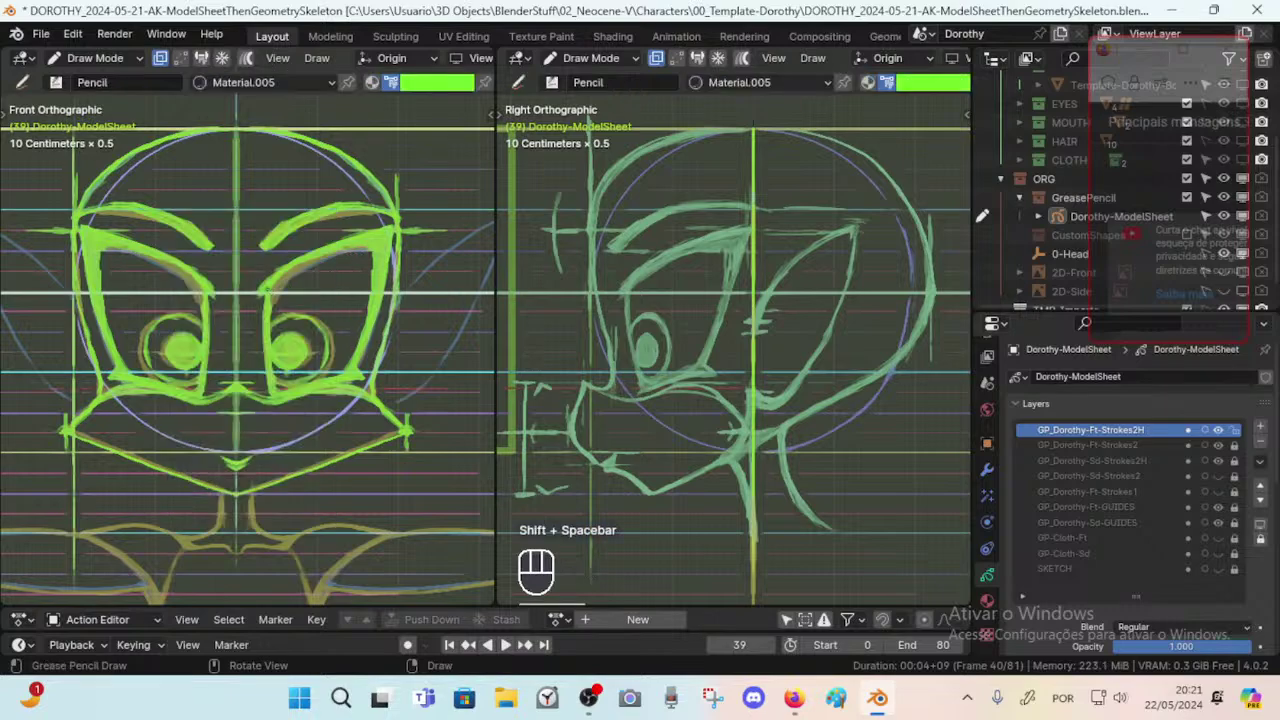
{"action": "mouse_move", "coordinate": [270, 291]}
{"action": "left_mouse_down"}
{"action": "mouse_move", "coordinate": [361, 238]}
{"action": "mouse_move", "coordinate": [327, 248]}
{"action": "mouse_move", "coordinate": [369, 240]}
{"action": "mouse_move", "coordinate": [289, 270]}
{"action": "mouse_move", "coordinate": [338, 249]}
{"action": "mouse_move", "coordinate": [277, 282]}
{"action": "mouse_move", "coordinate": [273, 299]}
{"action": "mouse_move", "coordinate": [285, 277]}
{"action": "left_mouse_up"}
{"action": "left_click_drag", "start_coordinate": [272, 290], "coordinate": [379, 239]}
{"action": "left_click_drag", "start_coordinate": [377, 243], "coordinate": [374, 272]}
{"action": "left_click_drag", "start_coordinate": [380, 236], "coordinate": [377, 250]}
{"action": "left_click_drag", "start_coordinate": [380, 235], "coordinate": [377, 248]}
Build up the middle of the right-hand eye's upper lid and its outer corner with more bright green strokes, and save the file.
{"action": "left_click_drag", "start_coordinate": [380, 236], "coordinate": [330, 247]}
{"action": "mouse_move", "coordinate": [386, 230]}
{"action": "left_mouse_down"}
{"action": "mouse_move", "coordinate": [340, 240]}
{"action": "mouse_move", "coordinate": [268, 289]}
{"action": "mouse_move", "coordinate": [372, 233]}
{"action": "mouse_move", "coordinate": [330, 247]}
{"action": "left_mouse_up"}
{"action": "left_click_drag", "start_coordinate": [350, 239], "coordinate": [290, 271]}
{"action": "left_click_drag", "start_coordinate": [340, 243], "coordinate": [295, 269]}
{"action": "left_click_drag", "start_coordinate": [335, 245], "coordinate": [295, 270]}
{"action": "left_click_drag", "start_coordinate": [350, 247], "coordinate": [303, 265]}
{"action": "mouse_move", "coordinate": [358, 249]}
{"action": "left_mouse_down"}
{"action": "mouse_move", "coordinate": [374, 249]}
{"action": "mouse_move", "coordinate": [377, 276]}
{"action": "left_mouse_up"}
{"action": "left_click_drag", "start_coordinate": [377, 248], "coordinate": [376, 273]}
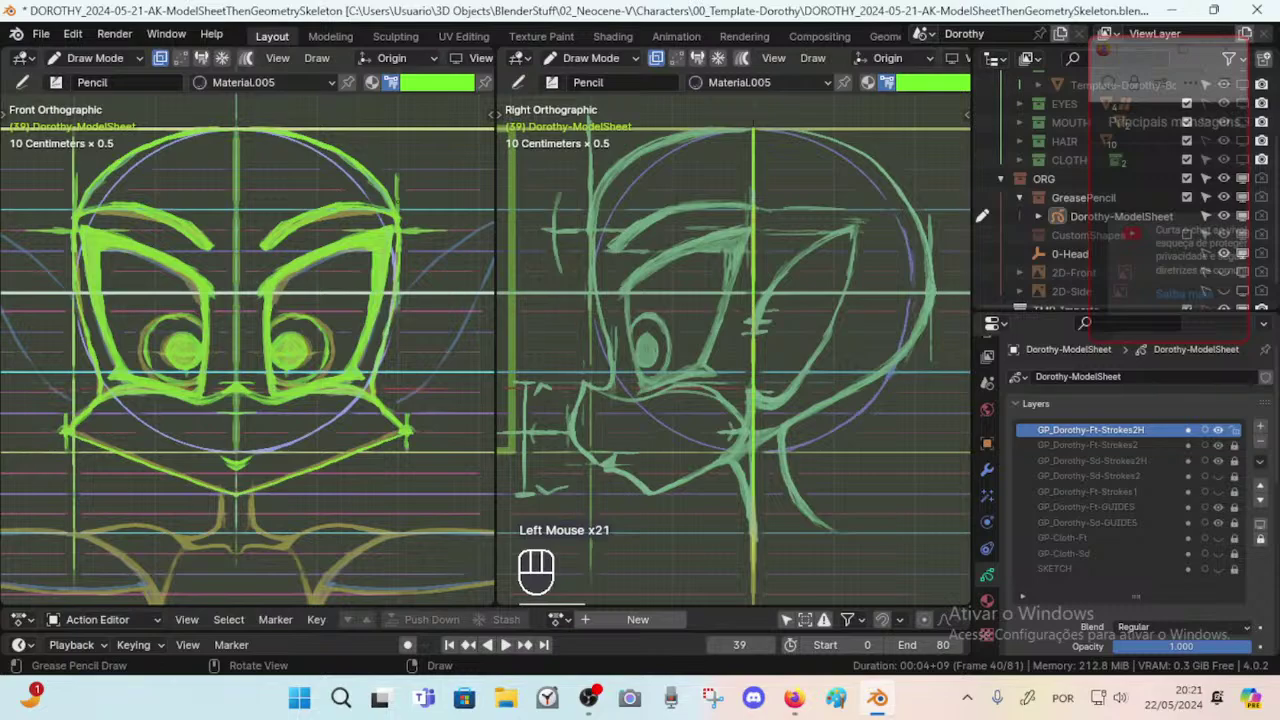
{"action": "key", "text": "ctrl+s"}
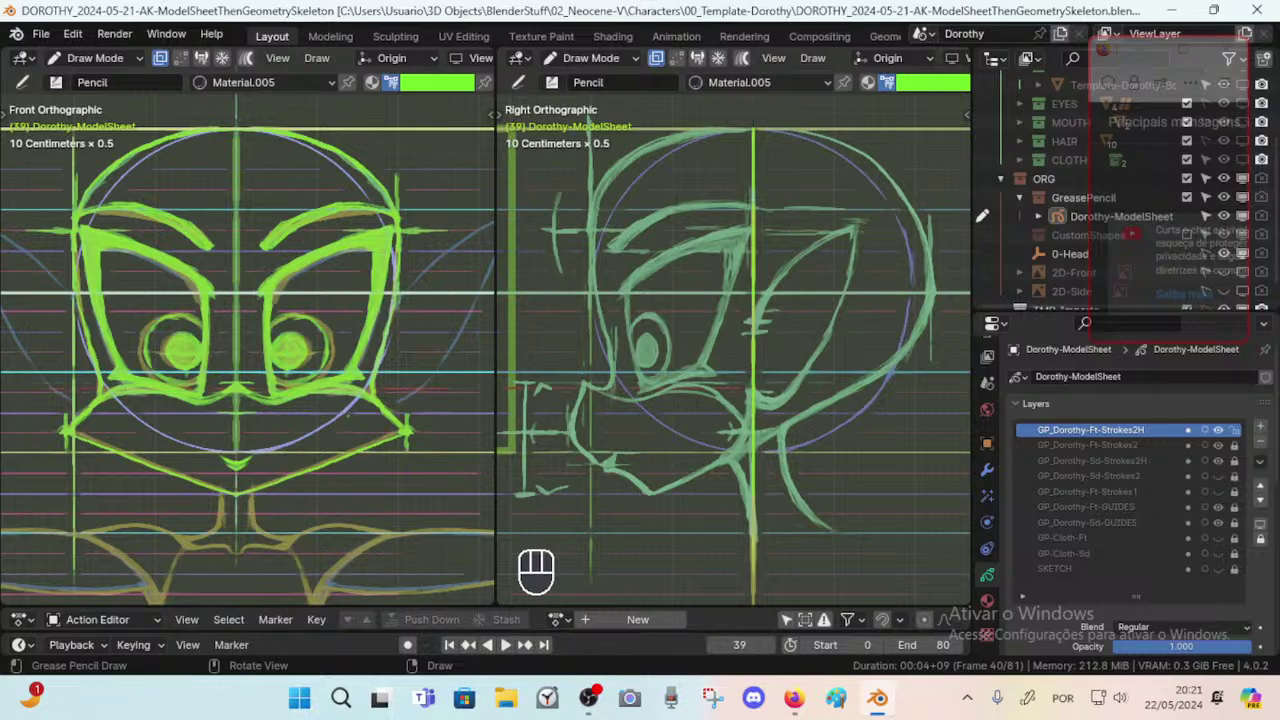
Smooth and thicken the inner half of the right-hand eye's upper lid with overlapping green strokes, and save the file.
{"action": "scroll", "coordinate": [248, 350], "scroll_direction": "down", "scroll_amount": 4}
{"action": "scroll", "coordinate": [248, 350], "scroll_direction": "up", "scroll_amount": 3}
{"action": "left_click_drag", "start_coordinate": [268, 294], "coordinate": [342, 240]}
{"action": "left_click_drag", "start_coordinate": [272, 288], "coordinate": [342, 240]}
{"action": "left_click_drag", "start_coordinate": [284, 272], "coordinate": [384, 230]}
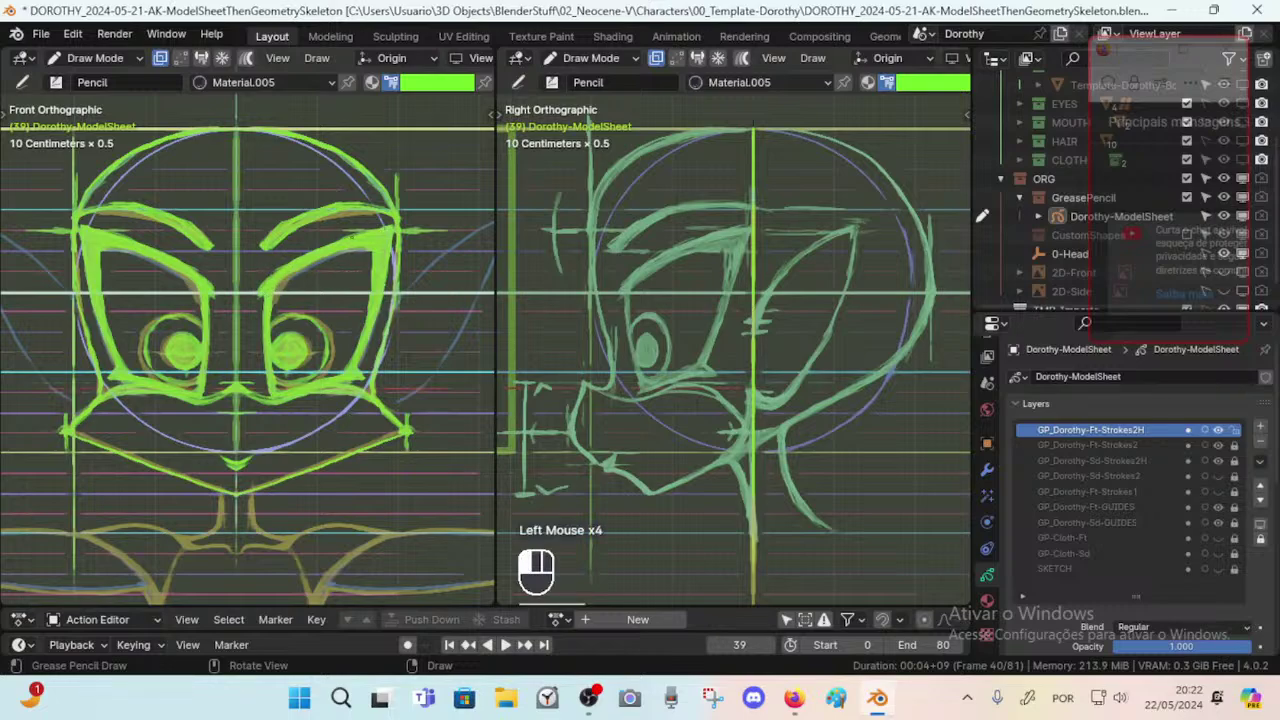
{"action": "mouse_move", "coordinate": [304, 254]}
{"action": "left_mouse_down"}
{"action": "mouse_move", "coordinate": [352, 237]}
{"action": "mouse_move", "coordinate": [268, 290]}
{"action": "mouse_move", "coordinate": [276, 280]}
{"action": "left_mouse_up"}
{"action": "left_click_drag", "start_coordinate": [268, 290], "coordinate": [284, 268]}
{"action": "left_click_drag", "start_coordinate": [272, 280], "coordinate": [318, 248]}
{"action": "left_click_drag", "start_coordinate": [304, 254], "coordinate": [350, 237]}
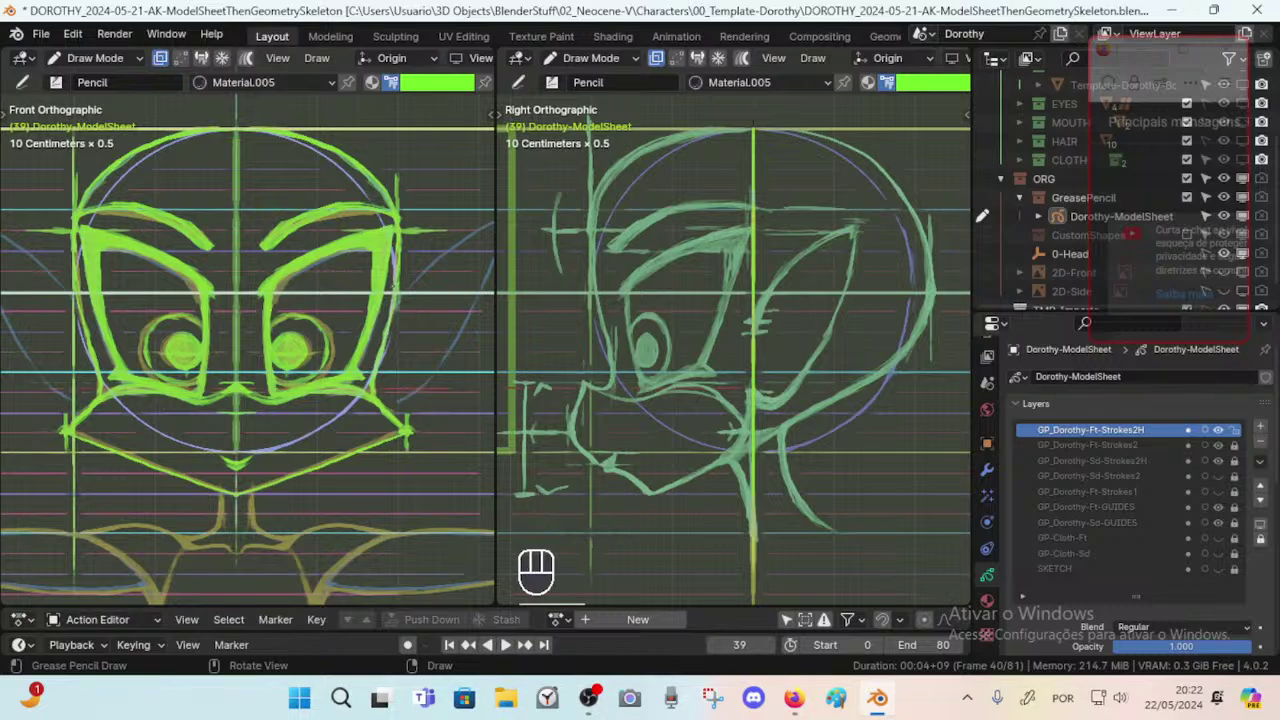
{"action": "scroll", "coordinate": [247, 349], "scroll_direction": "down", "scroll_amount": 3}
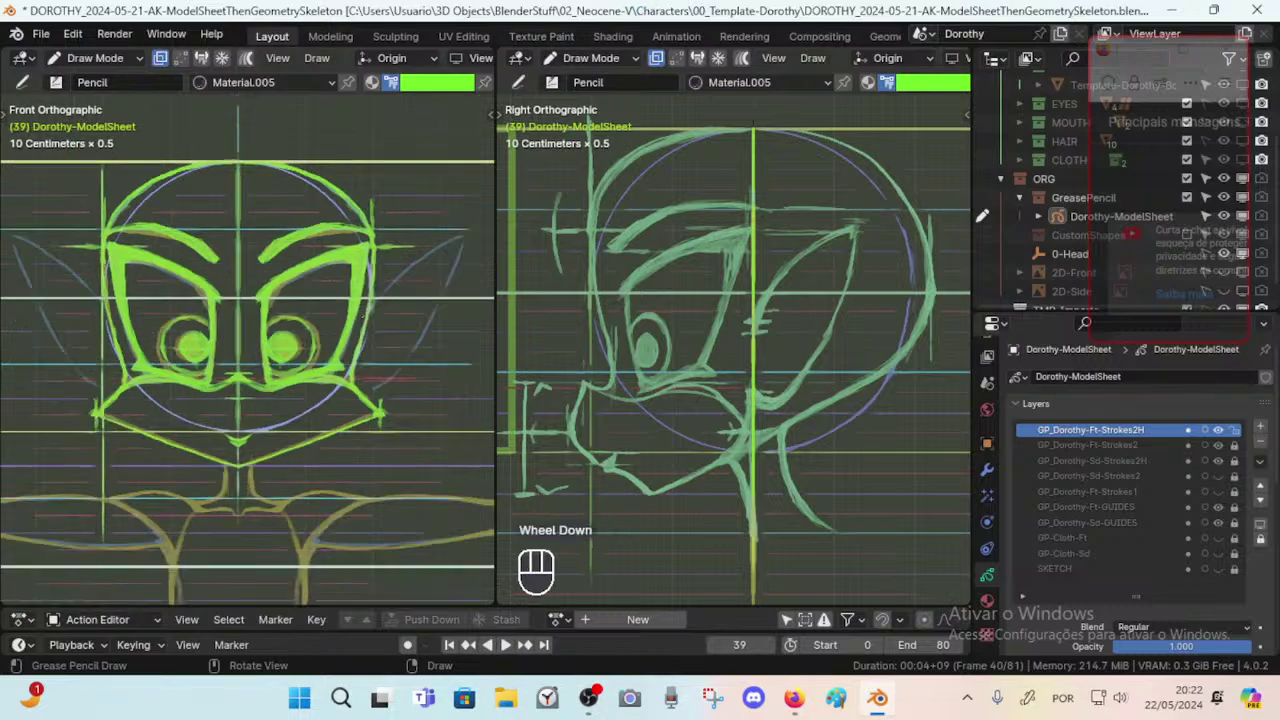
{"action": "scroll", "coordinate": [247, 349], "scroll_direction": "up", "scroll_amount": 4}
{"action": "scroll", "coordinate": [247, 349], "scroll_direction": "up", "scroll_amount": 1}
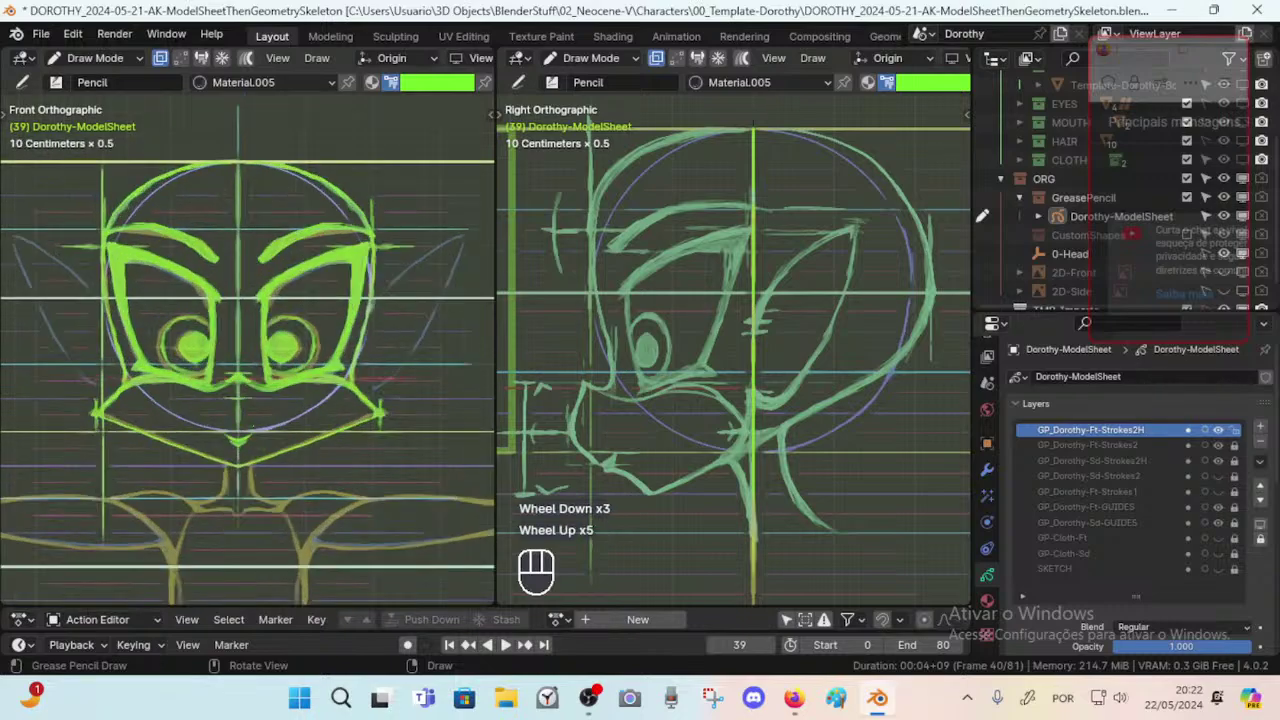
{"action": "key", "text": "ctrl+s"}
Compare the retraced front head with the original by toggling the visibility of GP_Dorothy-Ft-Strokes2 and GP_Dorothy-Ft-Strokes2H.
{"action": "left_click", "coordinate": [1220, 445]}
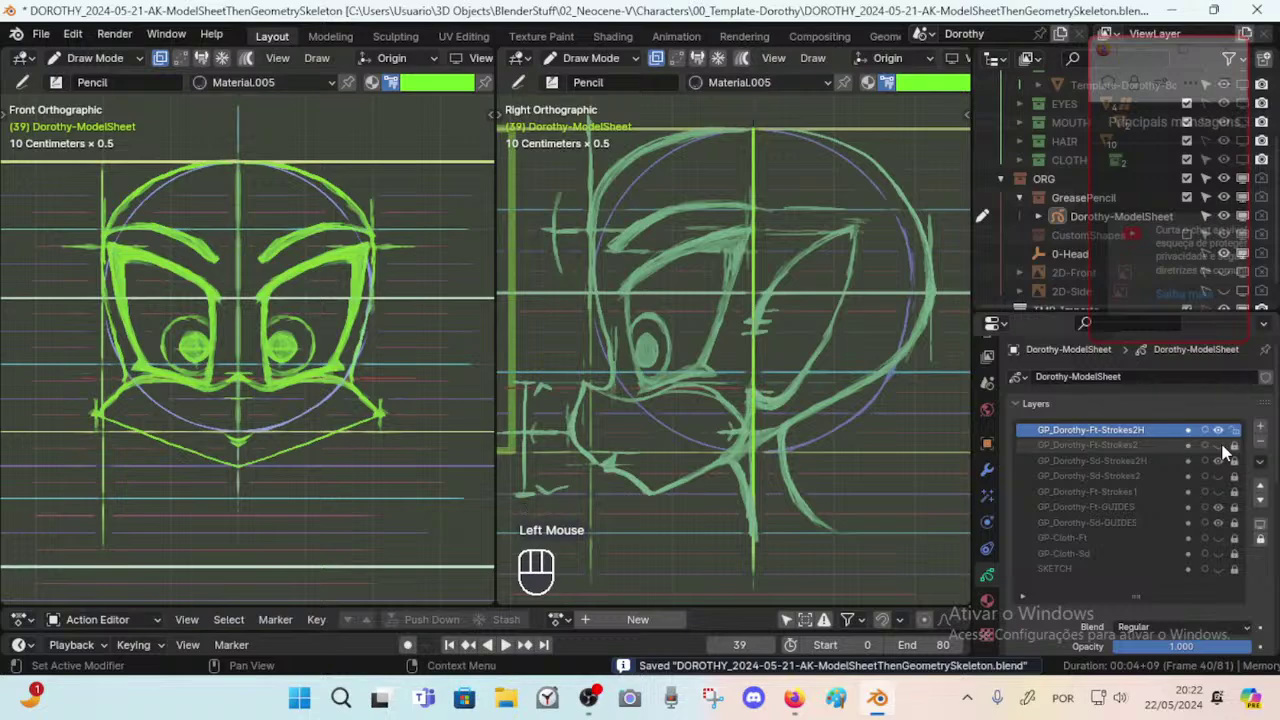
{"action": "left_click", "coordinate": [1222, 447]}
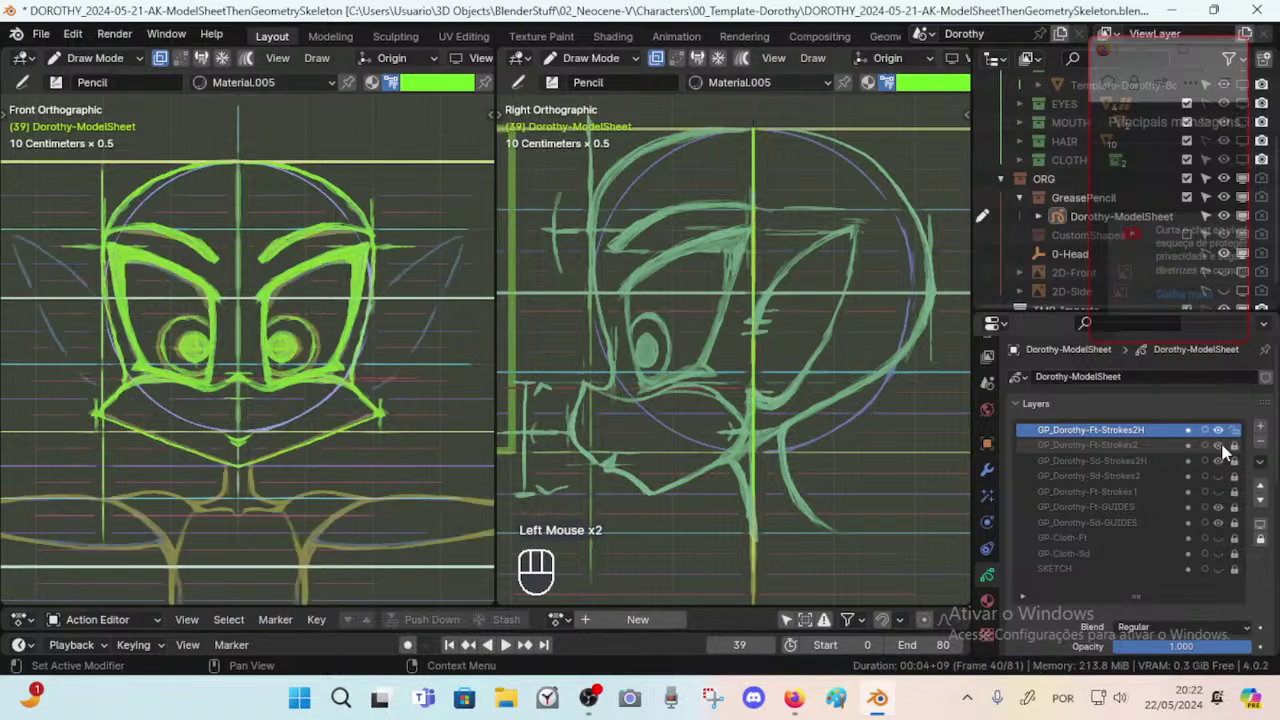
{"action": "left_click", "coordinate": [1220, 431]}
{"action": "left_click", "coordinate": [1220, 431]}
{"action": "left_click", "coordinate": [1220, 431]}
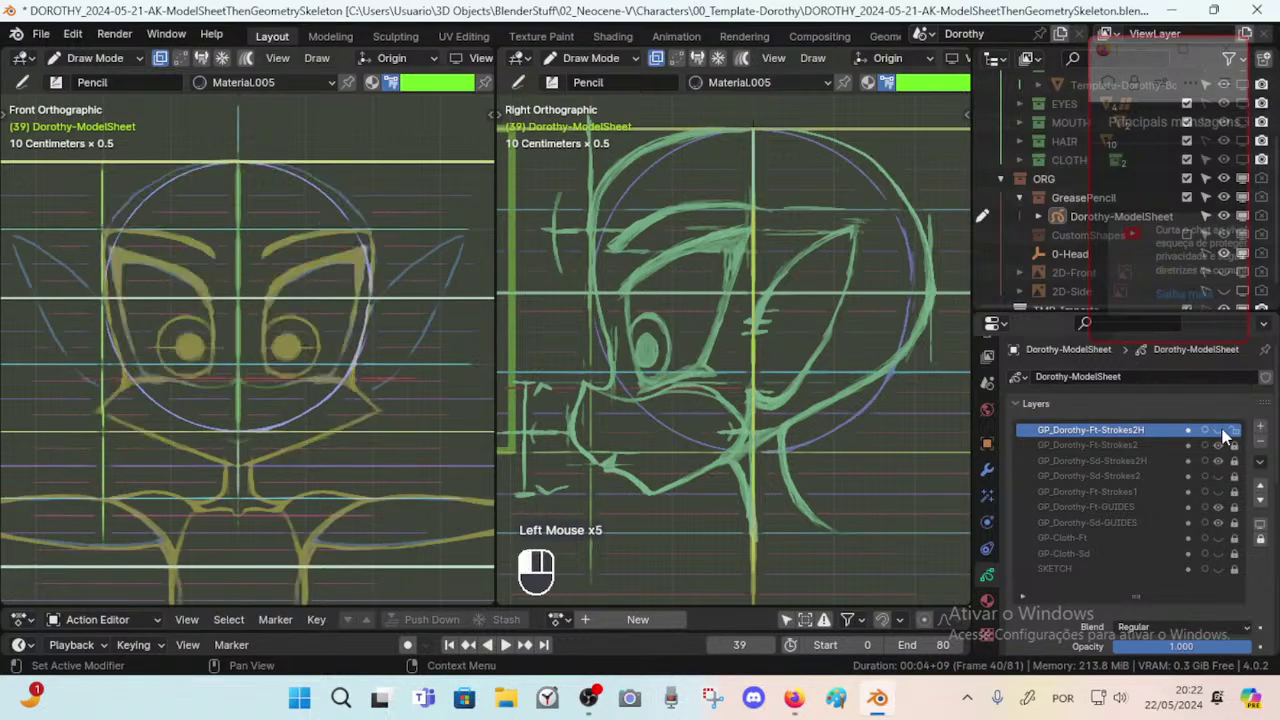
{"action": "left_click", "coordinate": [1220, 431]}
{"action": "left_click", "coordinate": [1220, 431]}
{"action": "left_click", "coordinate": [1220, 431]}
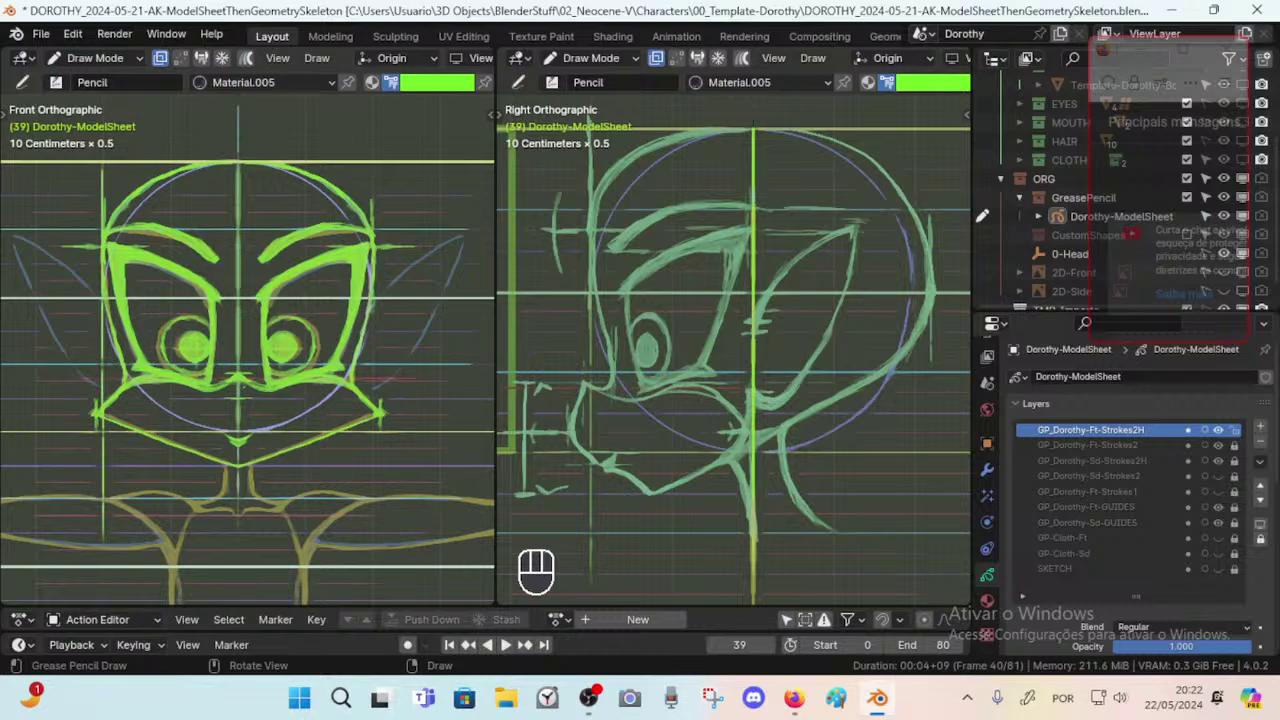
Examine the retraced front head up close and against the whole body, comparing its proportions with the side view.
{"action": "scroll", "coordinate": [248, 350], "scroll_direction": "down", "scroll_amount": 2}
{"action": "scroll", "coordinate": [248, 350], "scroll_direction": "up", "scroll_amount": 3}
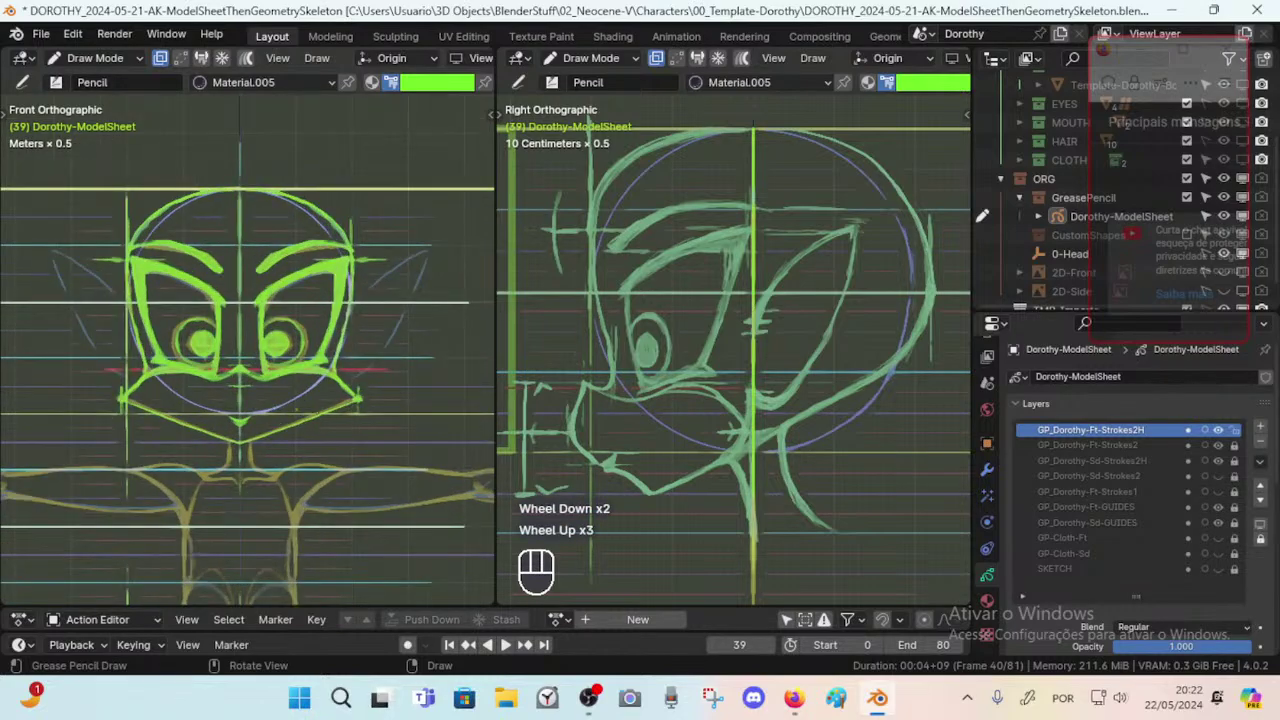
{"action": "scroll", "coordinate": [740, 385], "scroll_direction": "down", "scroll_amount": 3}
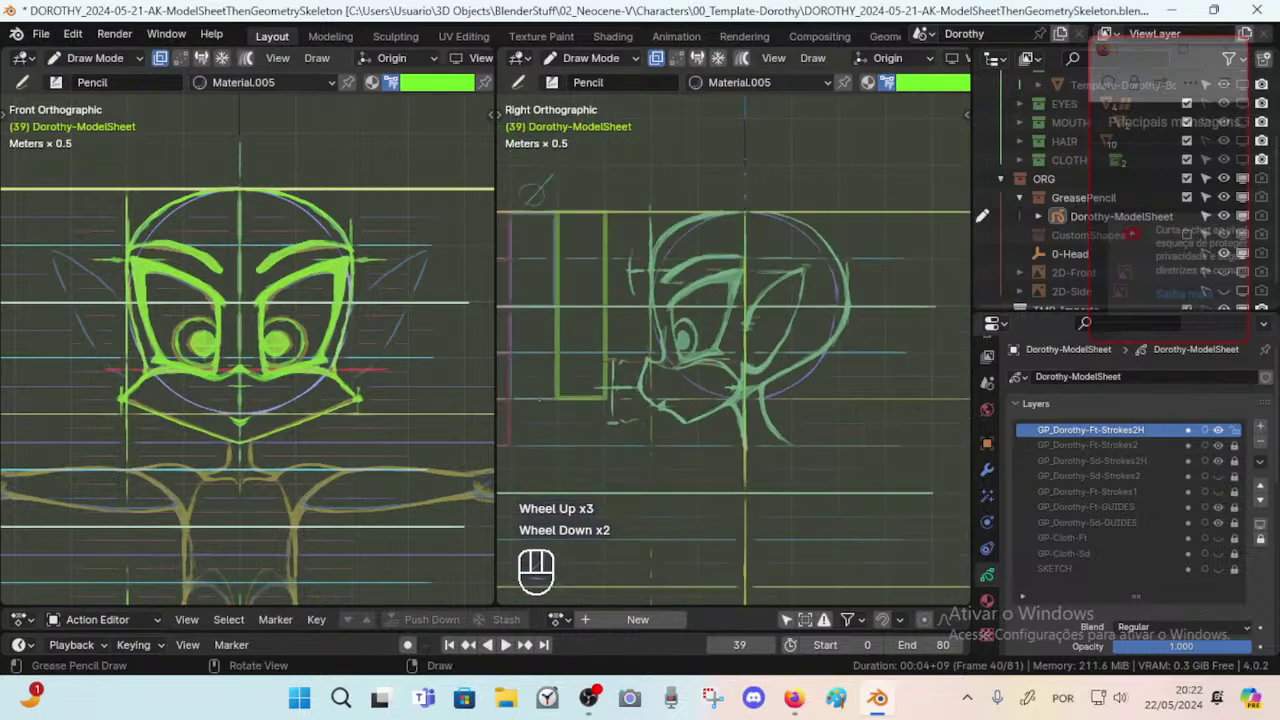
{"action": "scroll", "coordinate": [420, 370], "scroll_direction": "down", "scroll_amount": 2}
{"action": "scroll", "coordinate": [398, 370], "scroll_direction": "up", "scroll_amount": 3}
{"action": "scroll", "coordinate": [398, 372], "scroll_direction": "up", "scroll_amount": 1}
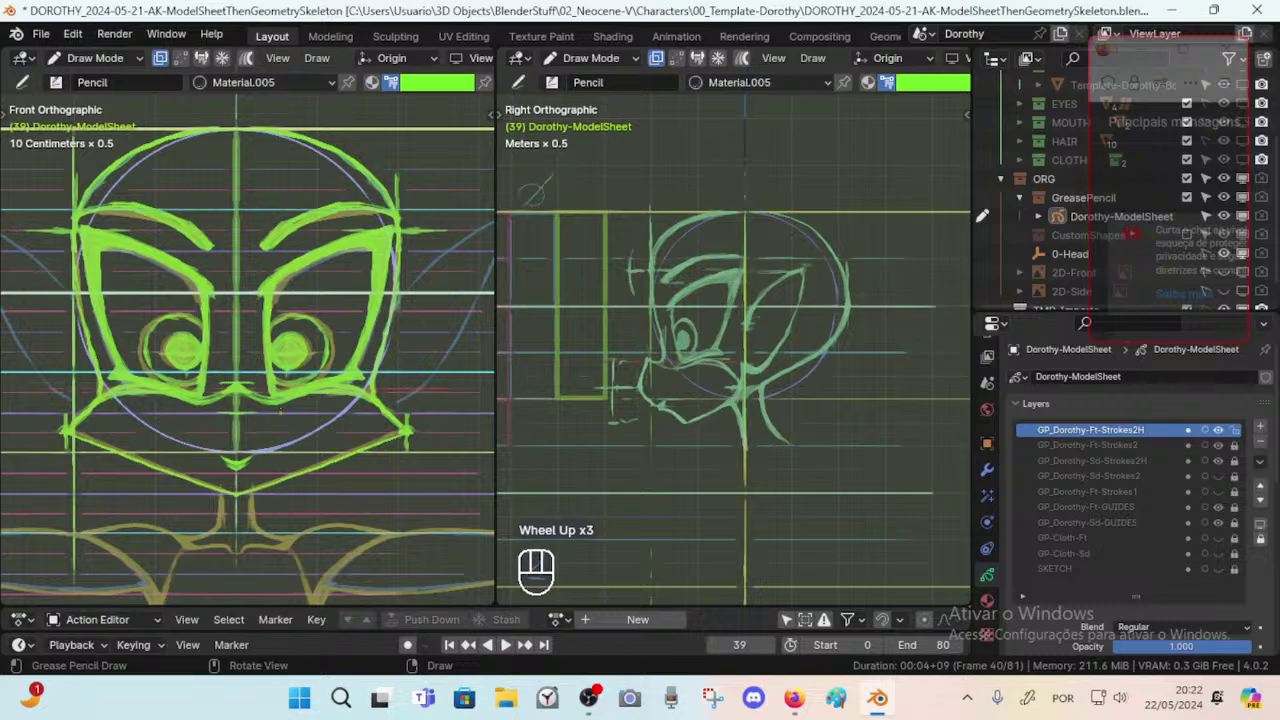
{"action": "scroll", "coordinate": [280, 410], "scroll_direction": "down", "scroll_amount": 1}
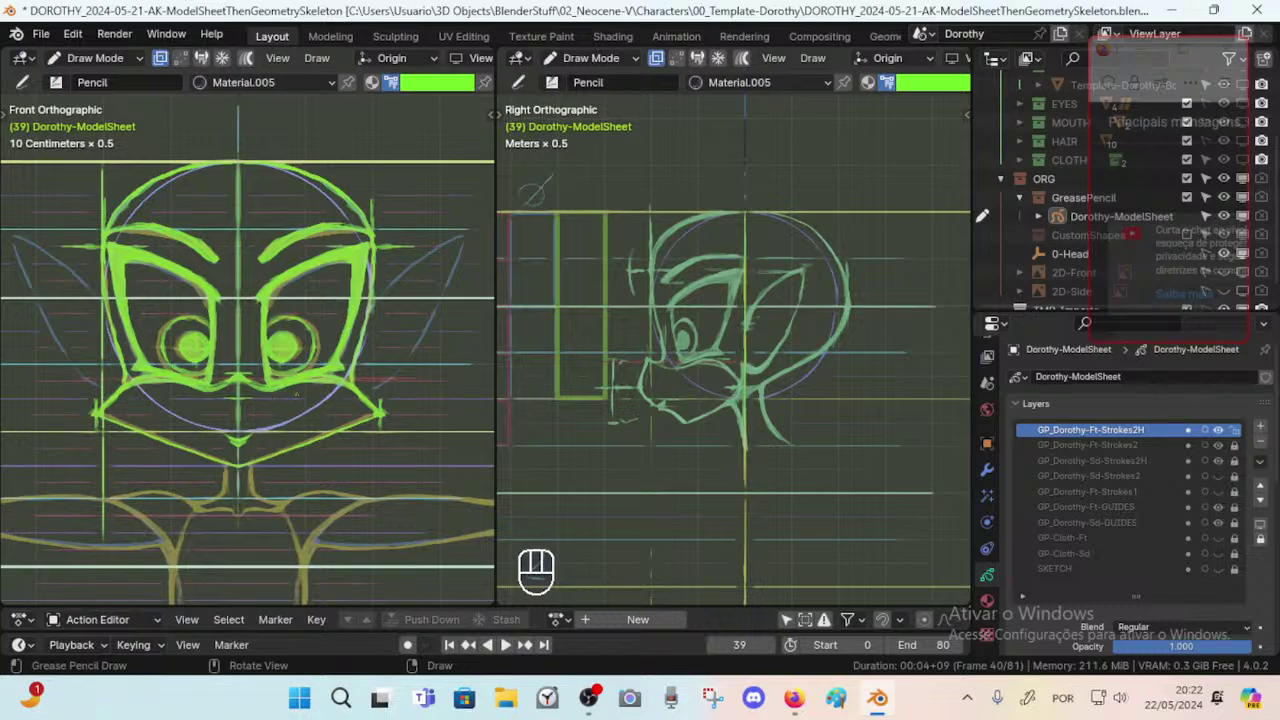
{"action": "scroll", "coordinate": [287, 391], "scroll_direction": "down", "scroll_amount": 2}
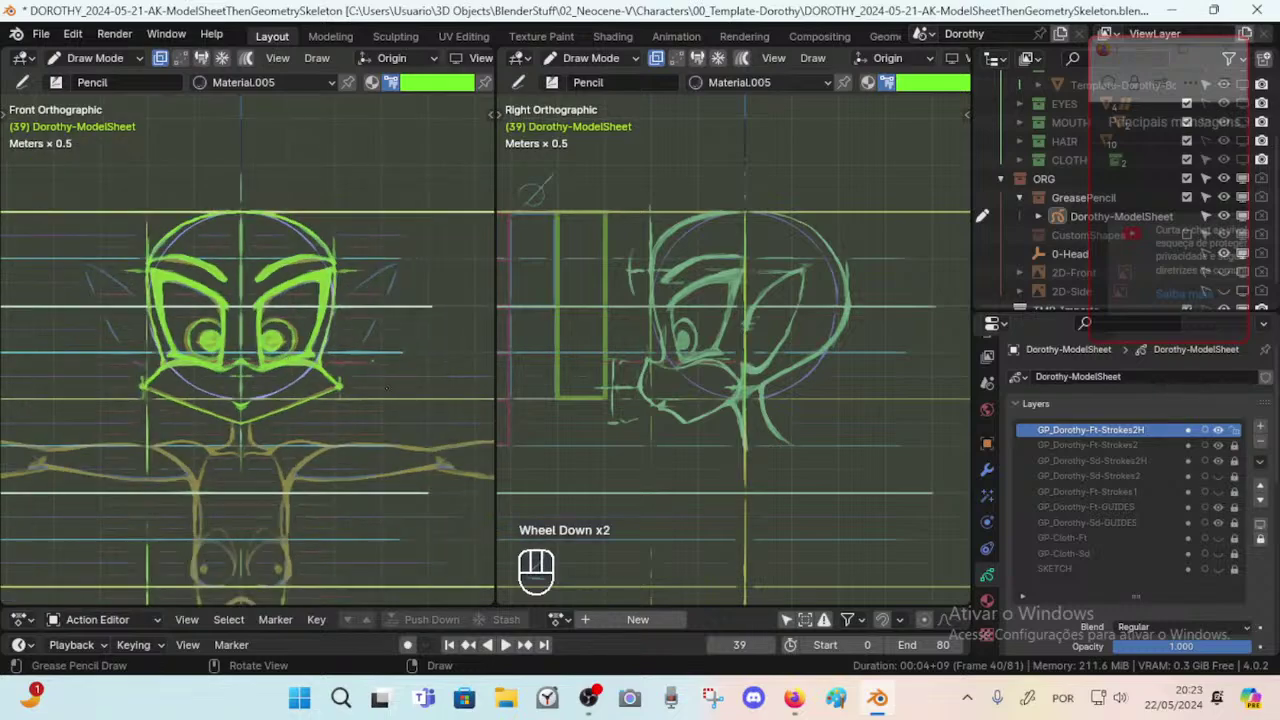
{"action": "scroll", "coordinate": [290, 408], "scroll_direction": "down", "scroll_amount": 4}
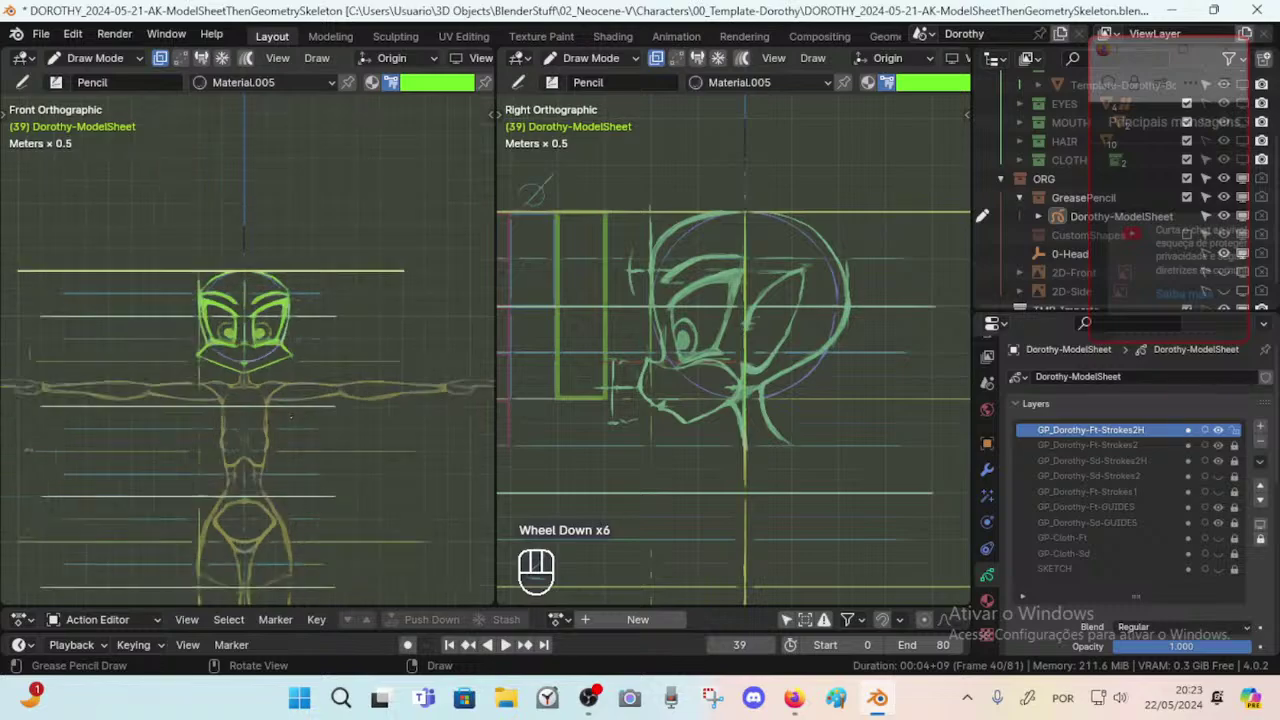
{"action": "scroll", "coordinate": [245, 325], "scroll_direction": "up", "scroll_amount": 3}
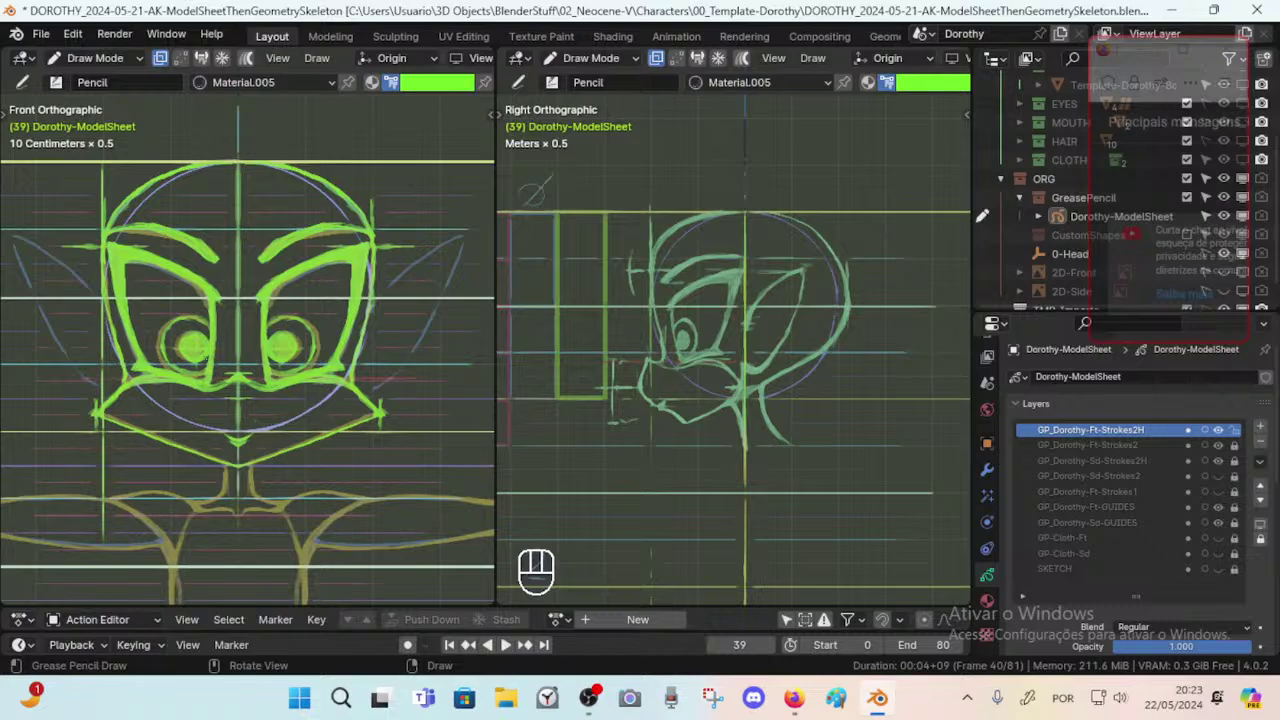
{"action": "scroll", "coordinate": [248, 350], "scroll_direction": "down", "scroll_amount": 5}
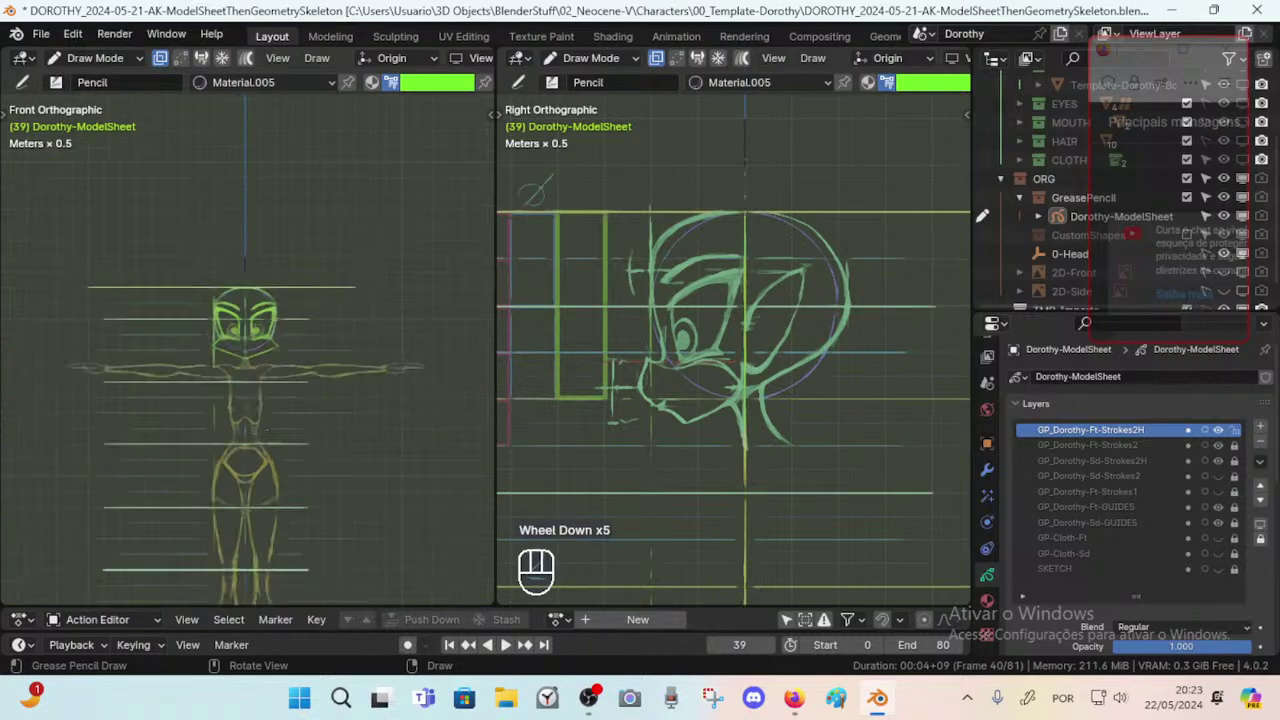
{"action": "scroll", "coordinate": [365, 384], "scroll_direction": "up", "scroll_amount": 1}
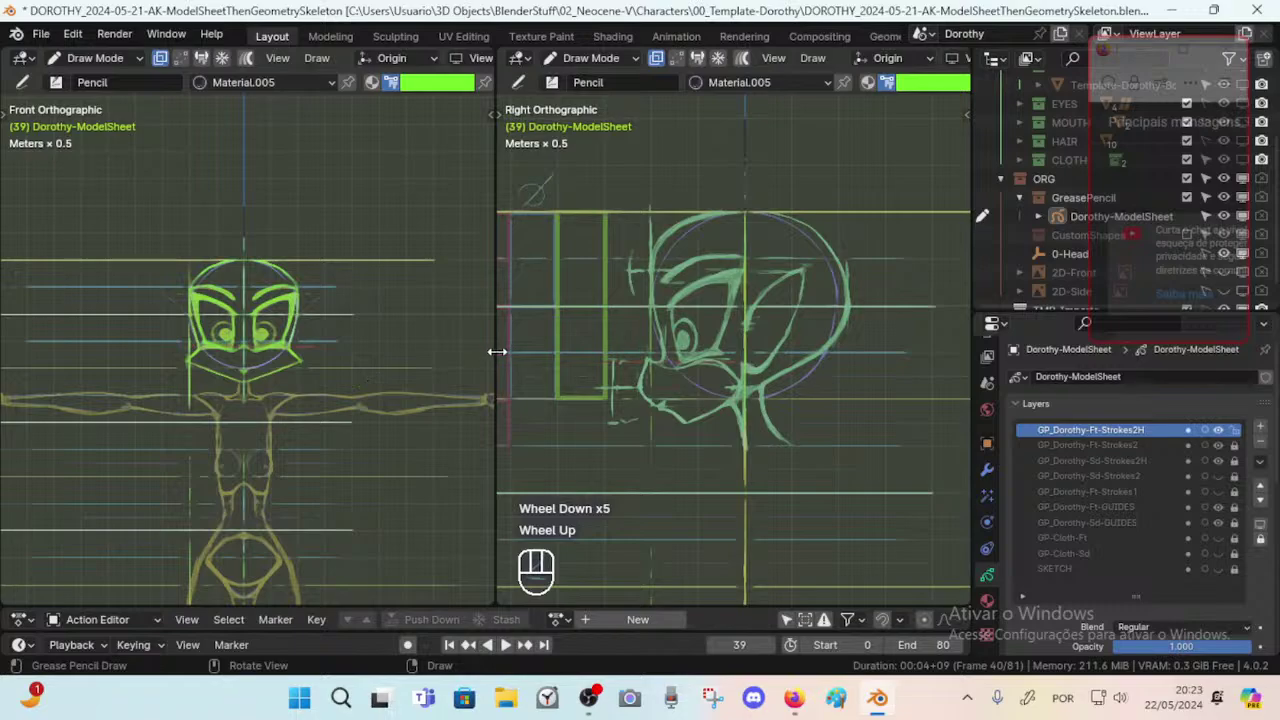
{"action": "scroll", "coordinate": [720, 350], "scroll_direction": "down", "scroll_amount": 4}
{"action": "scroll", "coordinate": [720, 350], "scroll_direction": "up", "scroll_amount": 3}
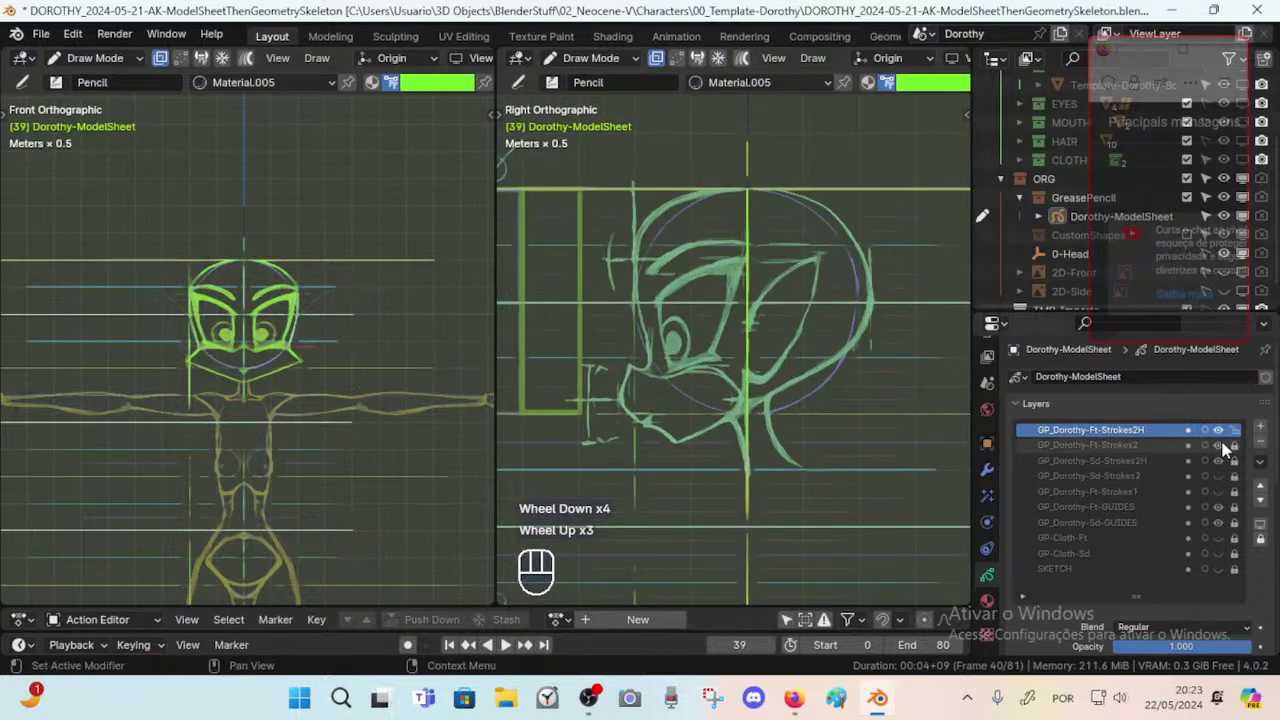
Show the GP_Dorothy-Sd-Strokes2 layer, check GP_Dorothy-Ft-Strokes1 against the drawing and hide it again, keeping GP_Dorothy-Ft-Strokes2H active.
{"action": "left_click", "coordinate": [1218, 476]}
{"action": "left_click", "coordinate": [1218, 491]}
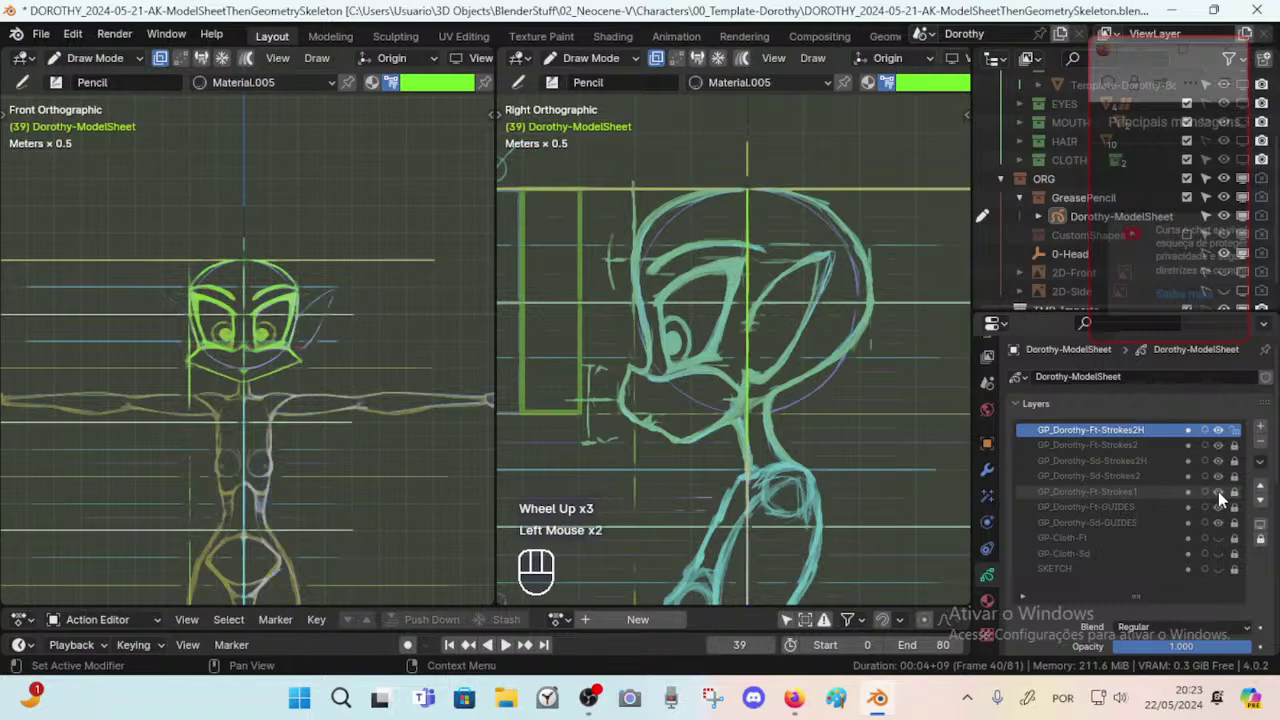
{"action": "left_click", "coordinate": [1218, 491]}
{"action": "left_click", "coordinate": [1218, 491]}
{"action": "left_click", "coordinate": [1218, 491]}
{"action": "left_click", "coordinate": [1218, 491]}
{"action": "left_click", "coordinate": [1218, 491]}
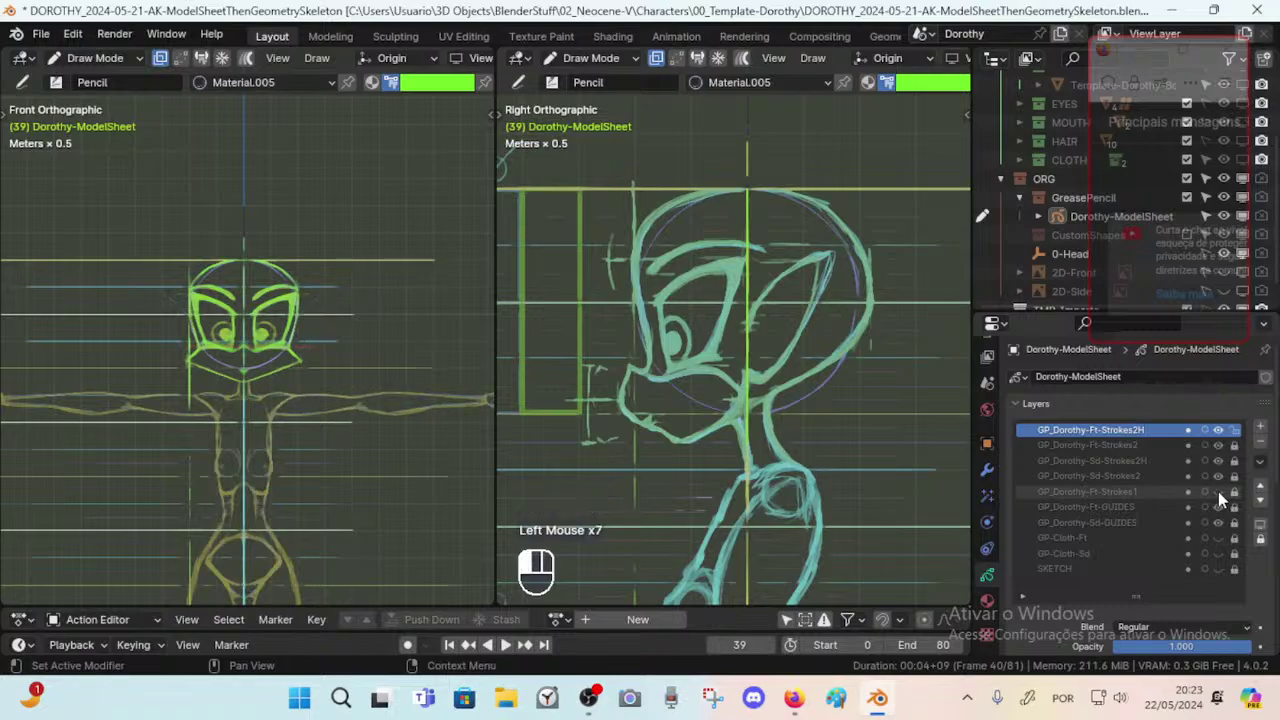
{"action": "left_click", "coordinate": [1118, 433]}
Compare the ear outline beside the front head by toggling GP_Dorothy-Ft-Strokes1 on and off.
{"action": "scroll", "coordinate": [243, 338], "scroll_direction": "up", "scroll_amount": 5}
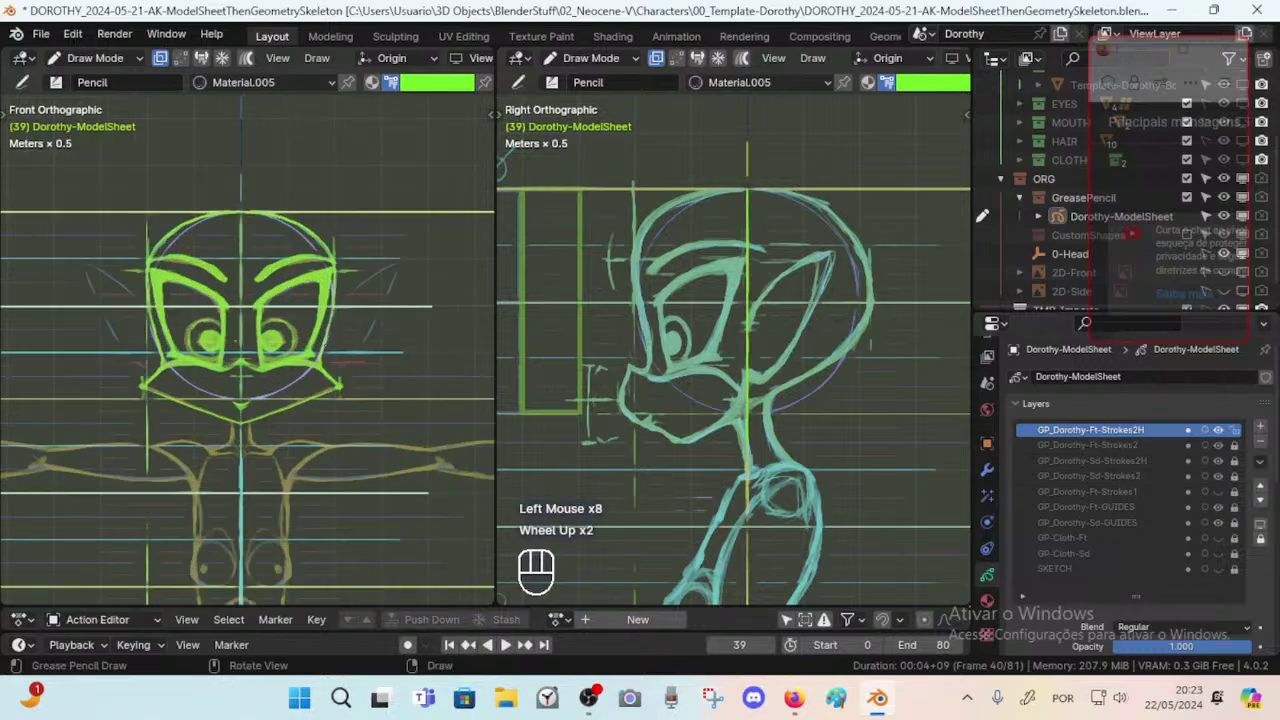
{"action": "middle_click_drag", "start_coordinate": [245, 338], "coordinate": [163, 380], "text": "shift"}
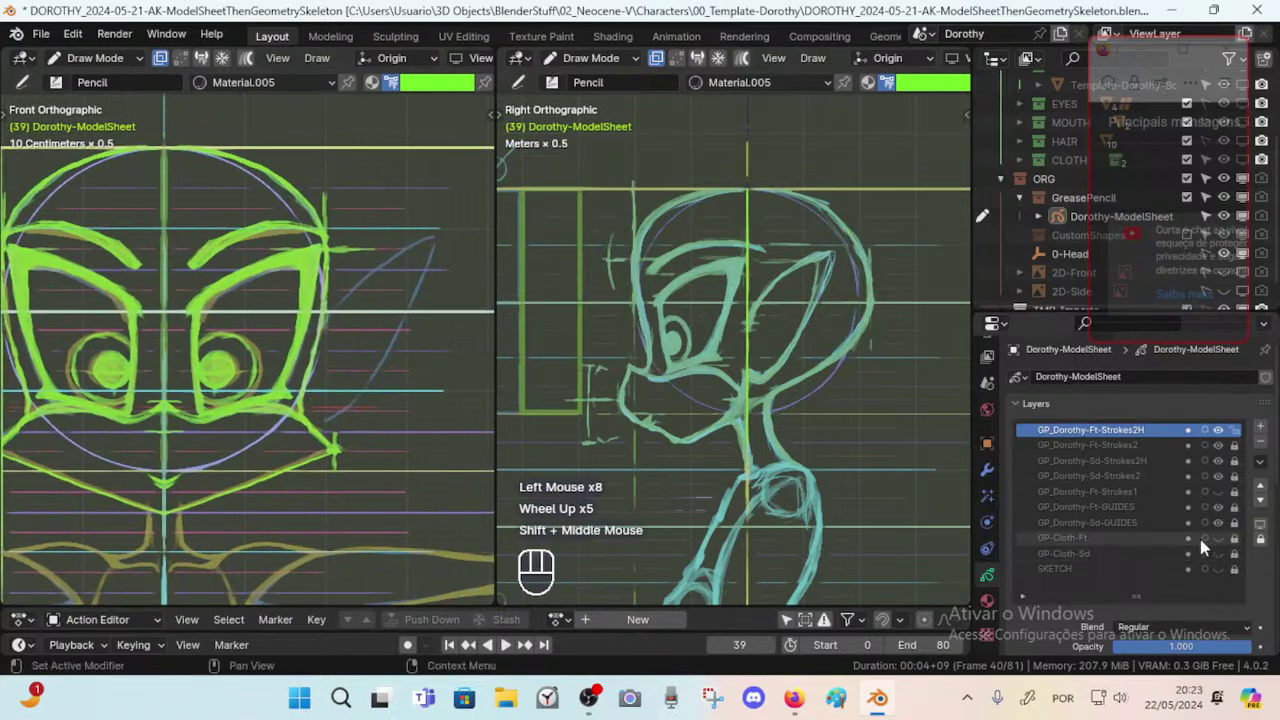
{"action": "left_click", "coordinate": [1218, 491]}
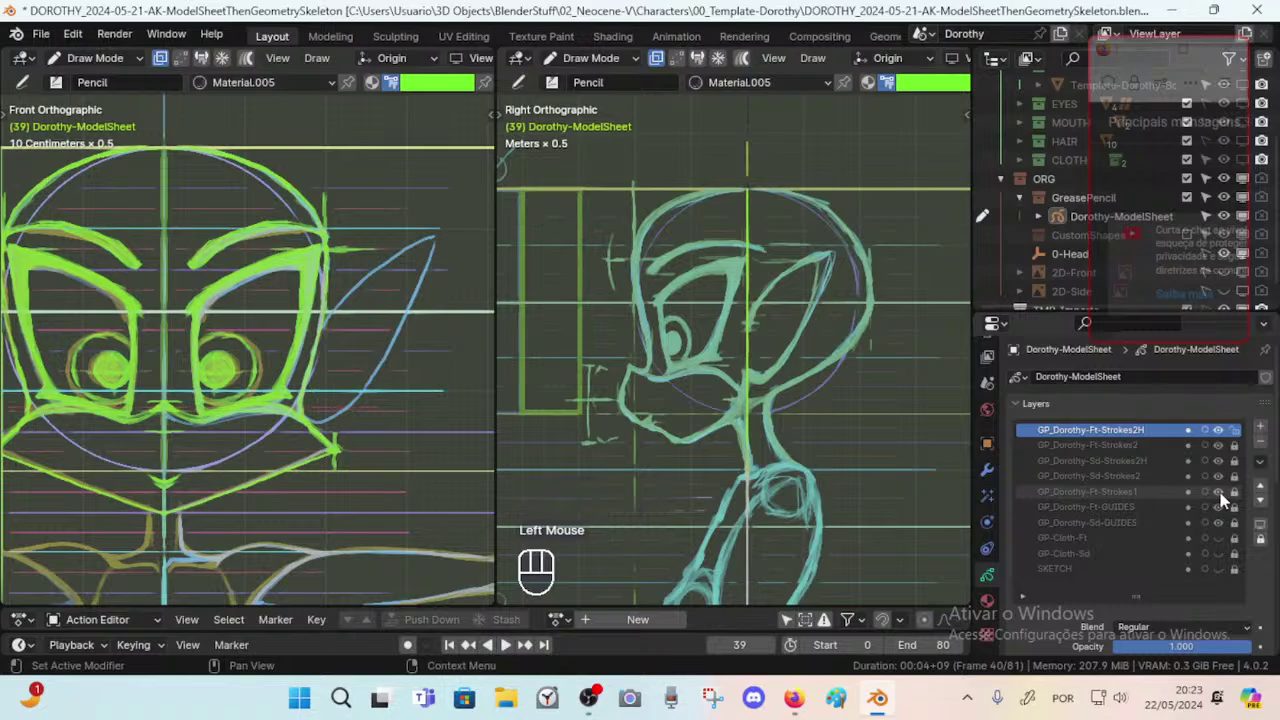
{"action": "left_click", "coordinate": [1218, 492]}
{"action": "left_click", "coordinate": [1218, 492]}
{"action": "left_click", "coordinate": [1218, 492]}
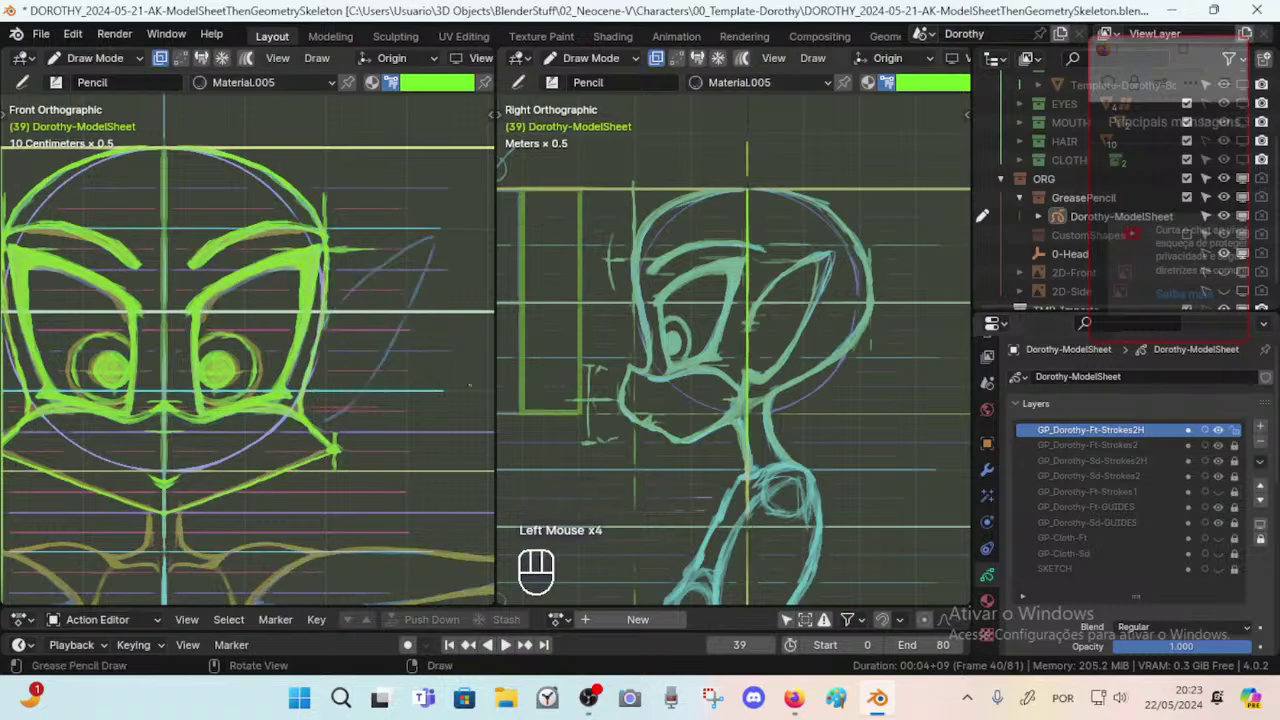
{"action": "scroll", "coordinate": [247, 350], "scroll_direction": "up", "scroll_amount": 1}
{"action": "scroll", "coordinate": [247, 350], "scroll_direction": "down", "scroll_amount": 2}
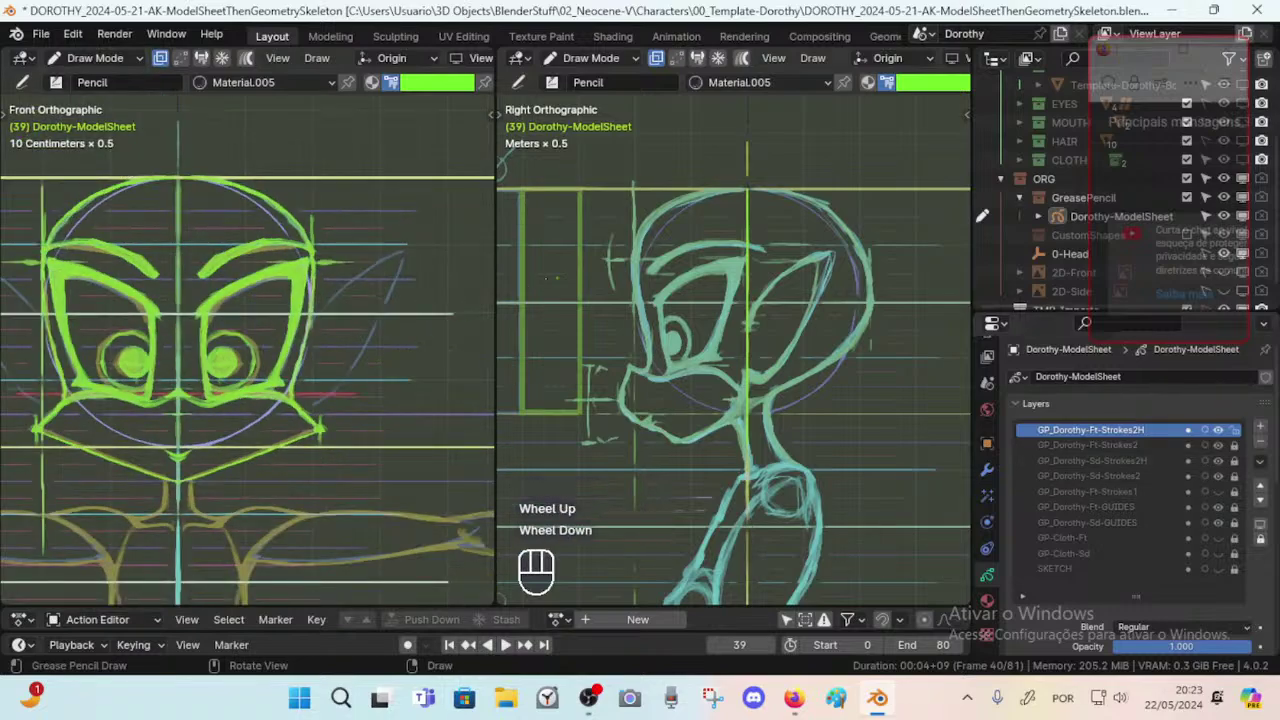
Join the front and side viewports into one area and split it vertically again with a narrower front viewport.
{"action": "right_click", "coordinate": [498, 268]}
{"action": "left_click", "coordinate": [445, 314]}
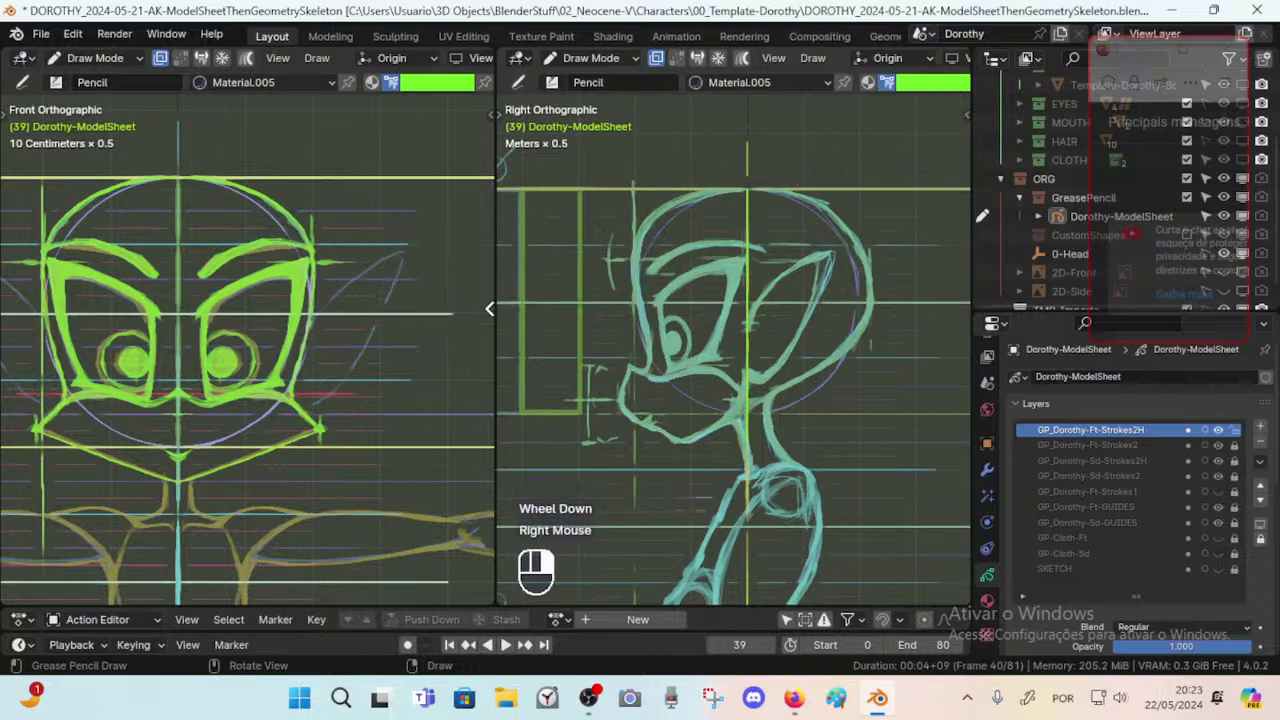
{"action": "left_click", "coordinate": [573, 303]}
{"action": "scroll", "coordinate": [420, 186], "scroll_direction": "down", "scroll_amount": 4}
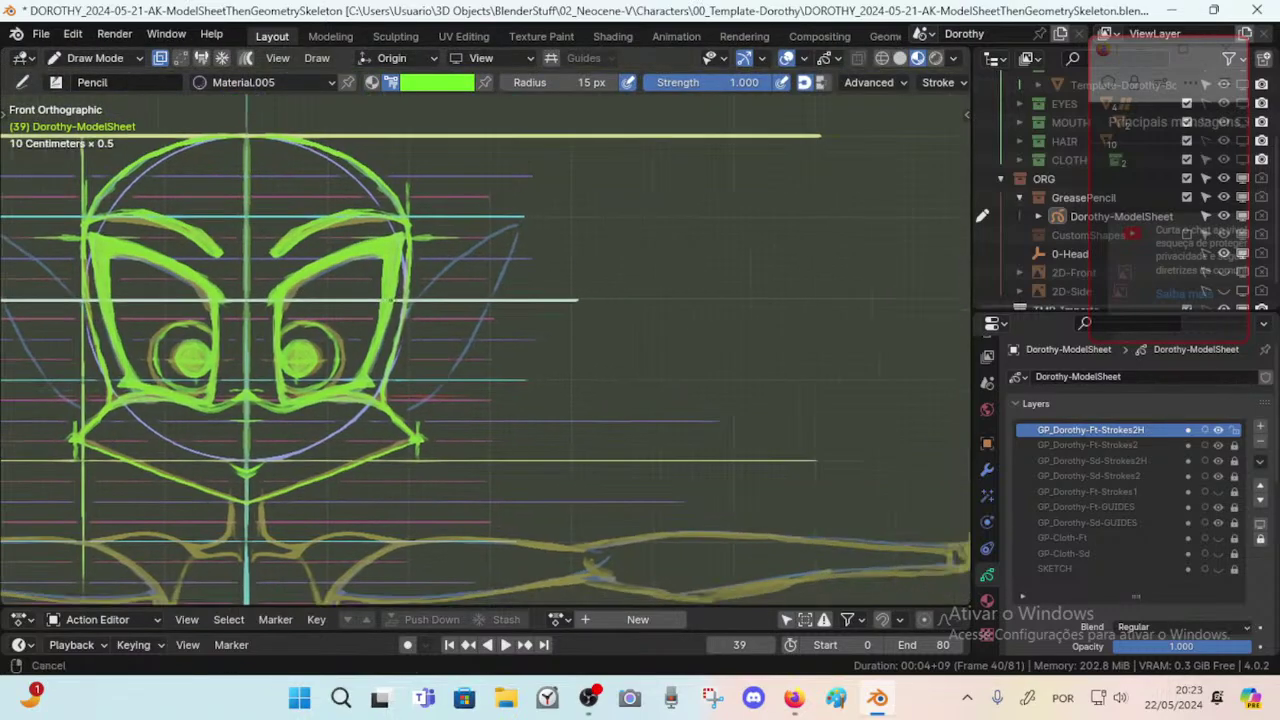
{"action": "right_click", "coordinate": [434, 48]}
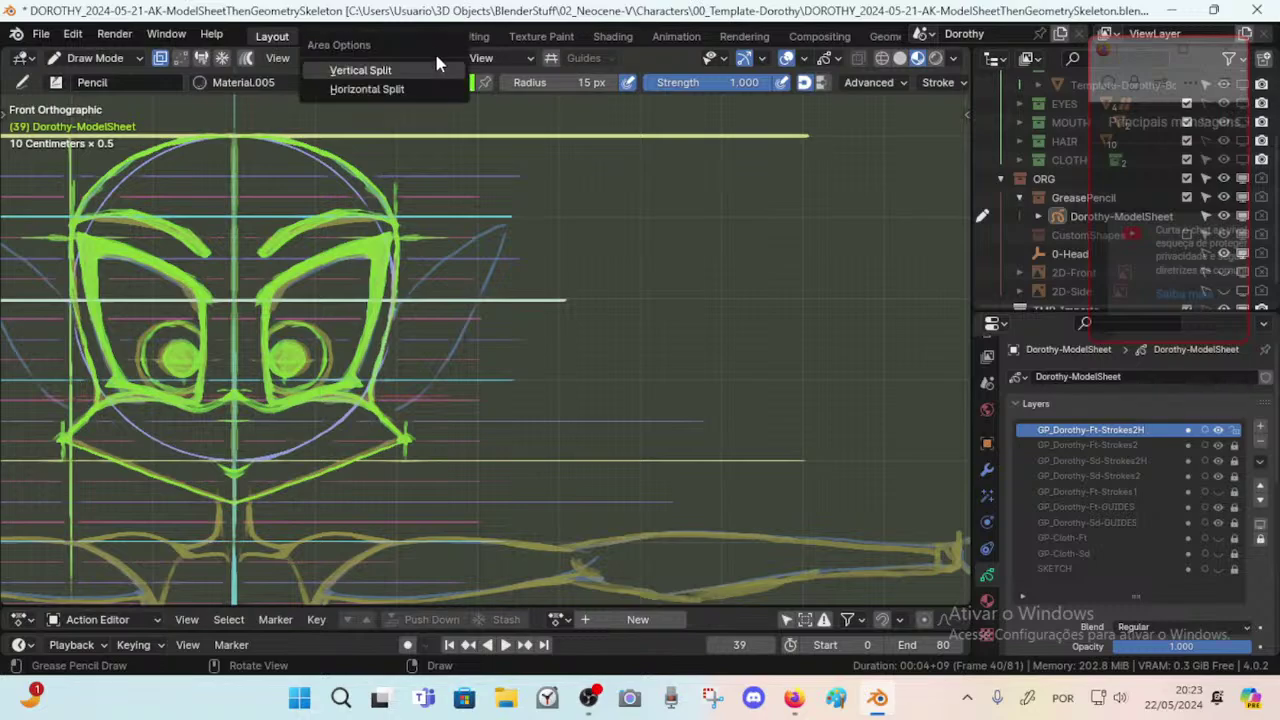
{"action": "left_click", "coordinate": [426, 61]}
{"action": "left_click", "coordinate": [434, 110]}
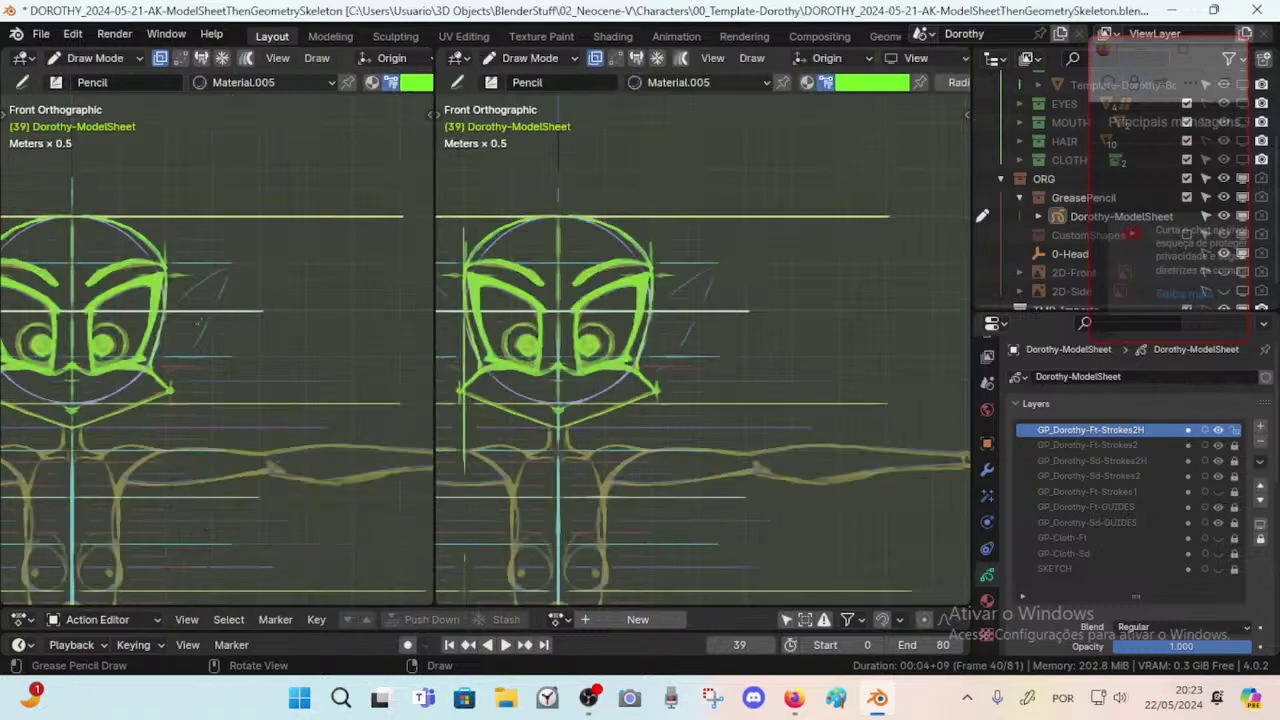
Frame the front head's ear side, set the second viewport to Right Orthographic at matching zoom, and save the file.
{"action": "scroll", "coordinate": [199, 322], "scroll_direction": "up", "scroll_amount": 2, "text": "ctrl"}
{"action": "scroll", "coordinate": [199, 322], "scroll_direction": "down", "scroll_amount": 5, "text": "ctrl"}
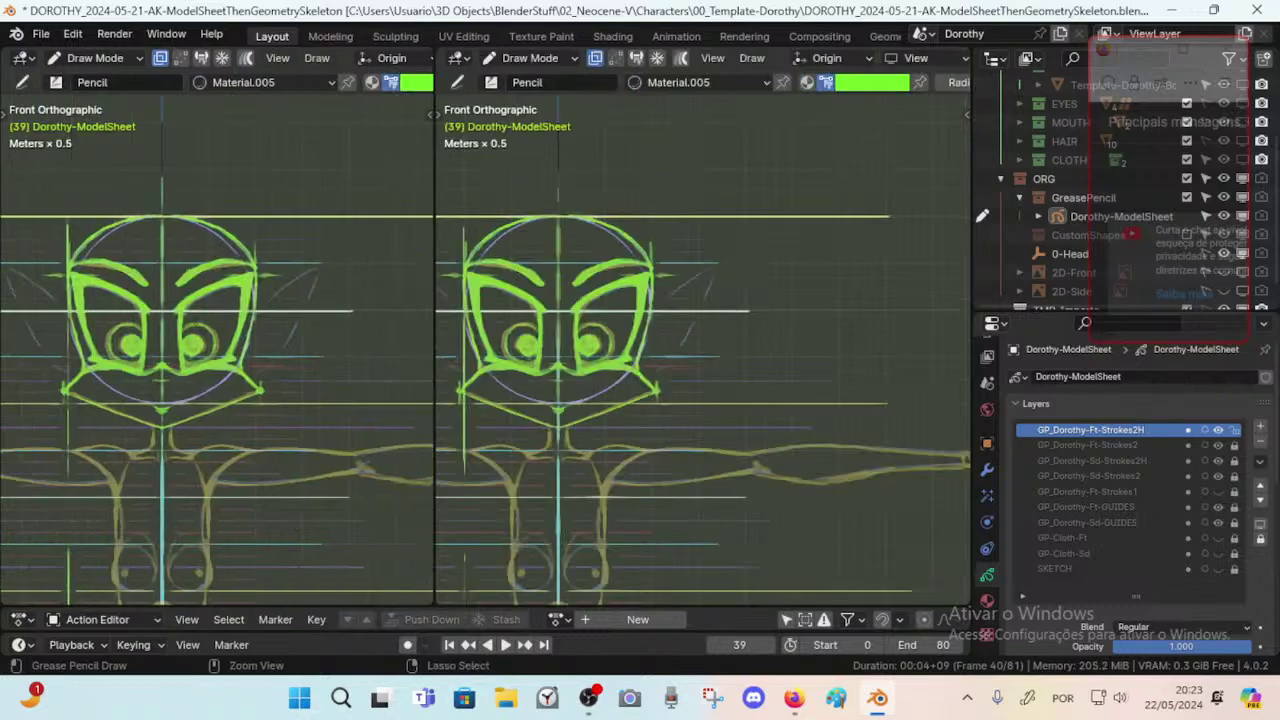
{"action": "scroll", "coordinate": [199, 322], "scroll_direction": "up", "scroll_amount": 3}
{"action": "scroll", "coordinate": [210, 300], "scroll_direction": "up", "scroll_amount": 1}
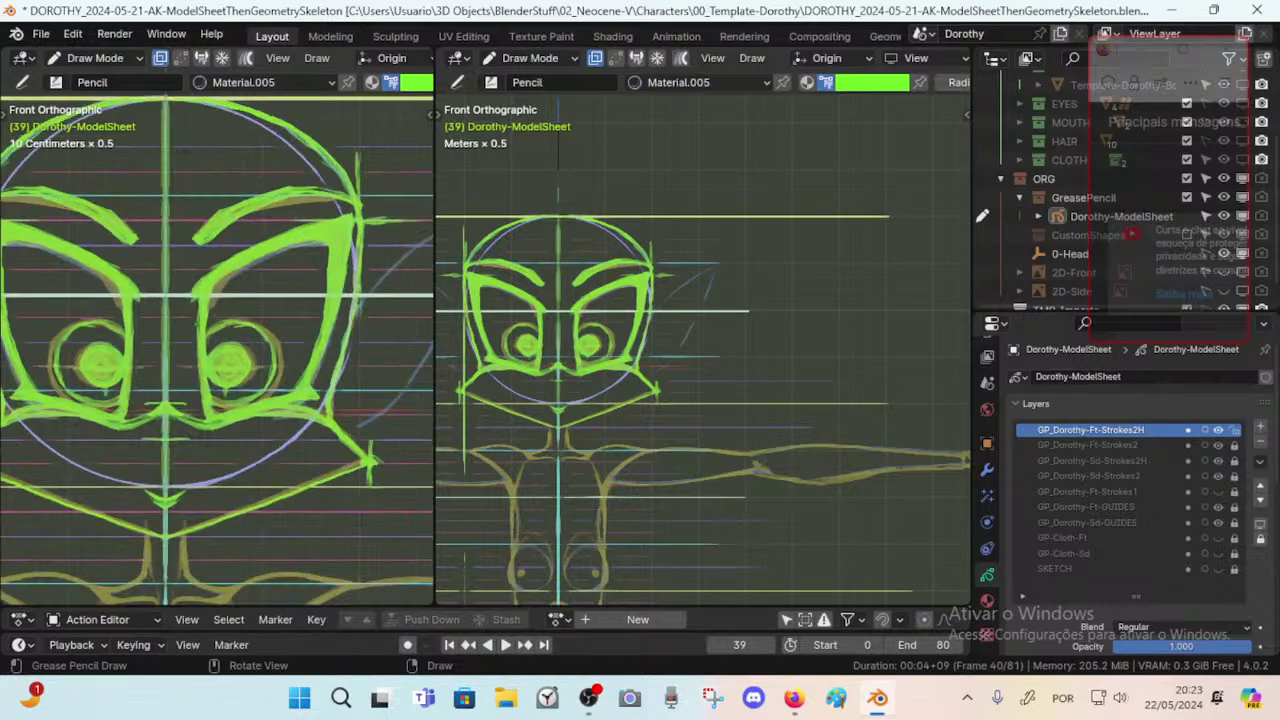
{"action": "scroll", "coordinate": [210, 300], "scroll_direction": "down", "scroll_amount": 3, "text": "ctrl"}
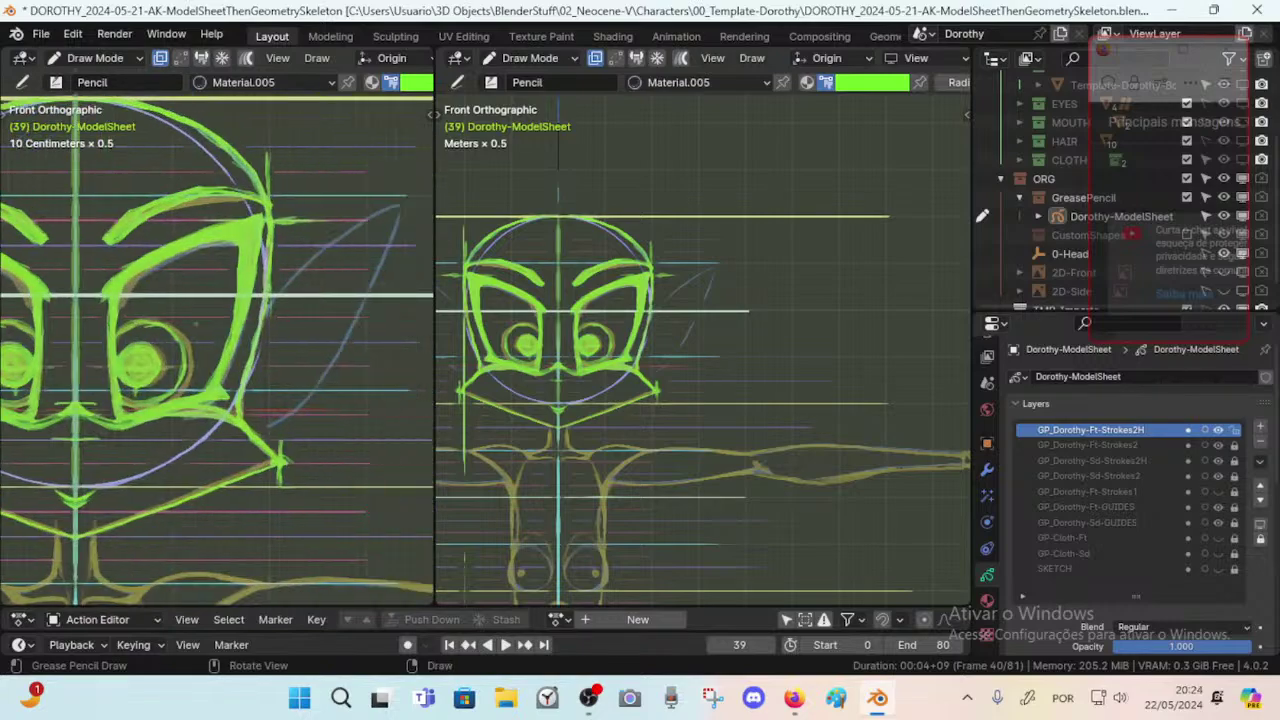
{"action": "scroll", "coordinate": [724, 355], "scroll_direction": "up", "scroll_amount": 6}
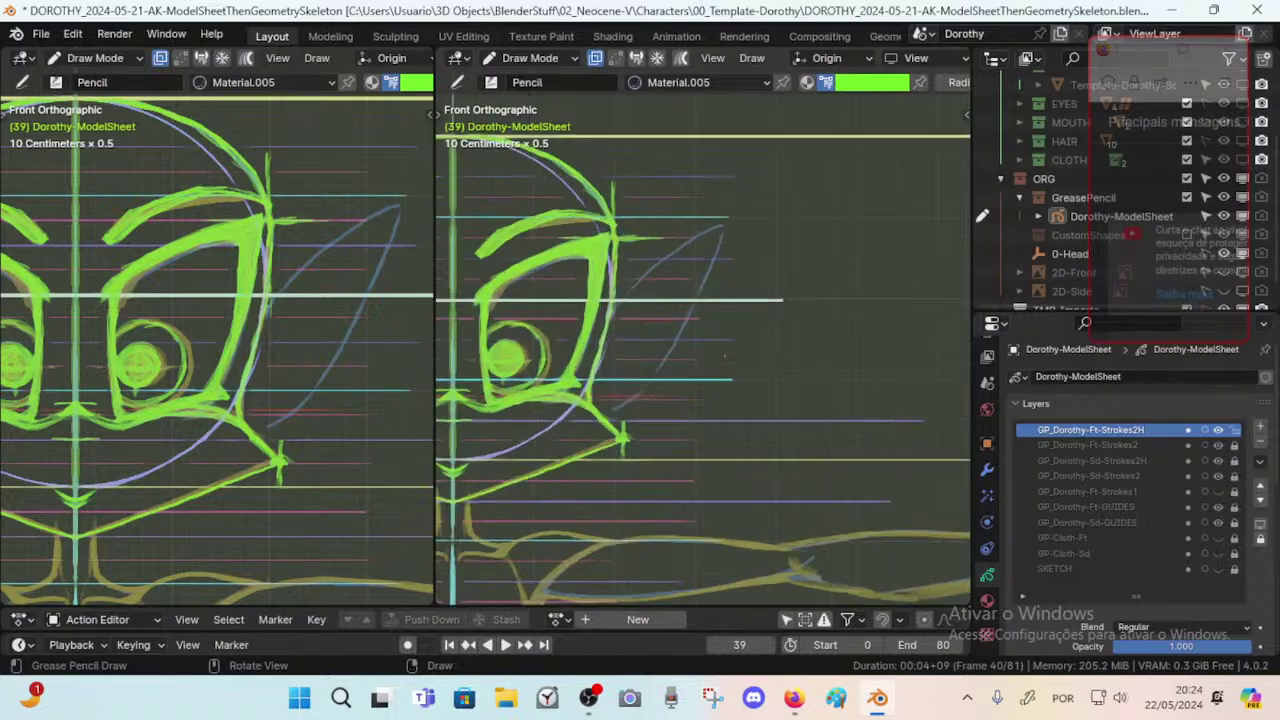
{"action": "scroll", "coordinate": [724, 355], "scroll_direction": "up", "scroll_amount": 2, "text": "ctrl"}
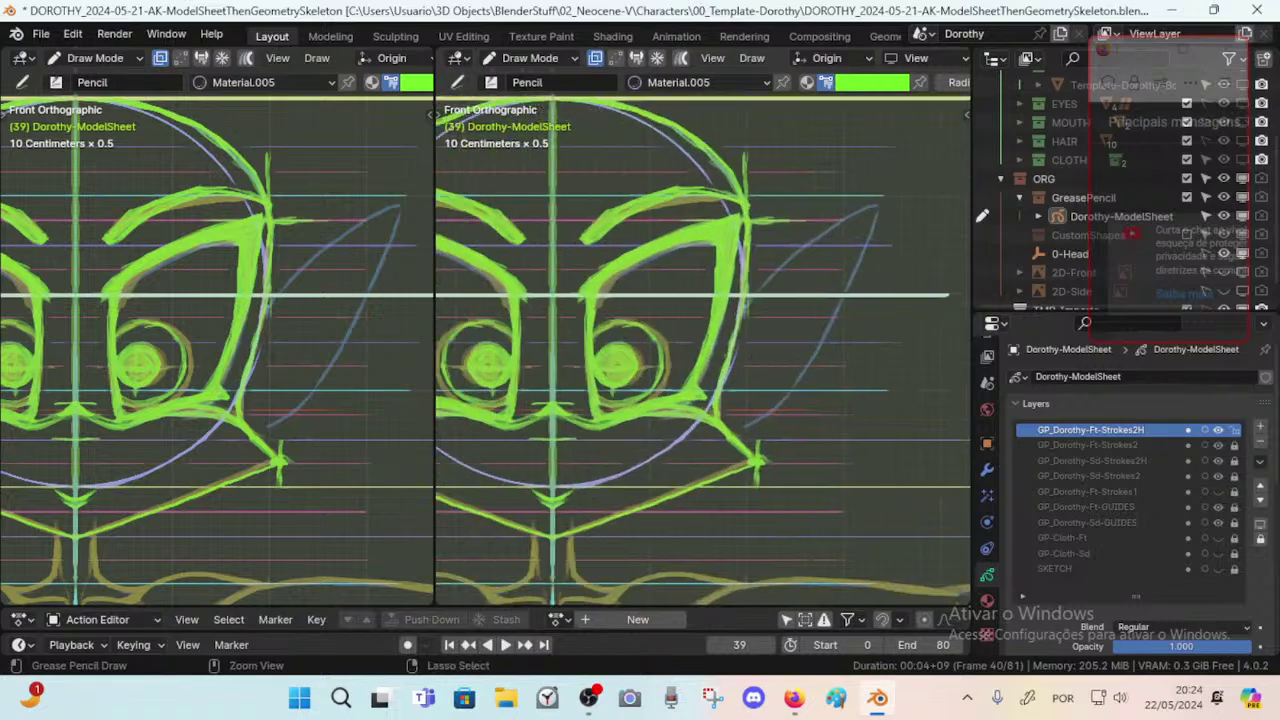
{"action": "key", "text": "KP_3"}
{"action": "scroll", "coordinate": [724, 355], "scroll_direction": "down", "scroll_amount": 4, "text": "ctrl"}
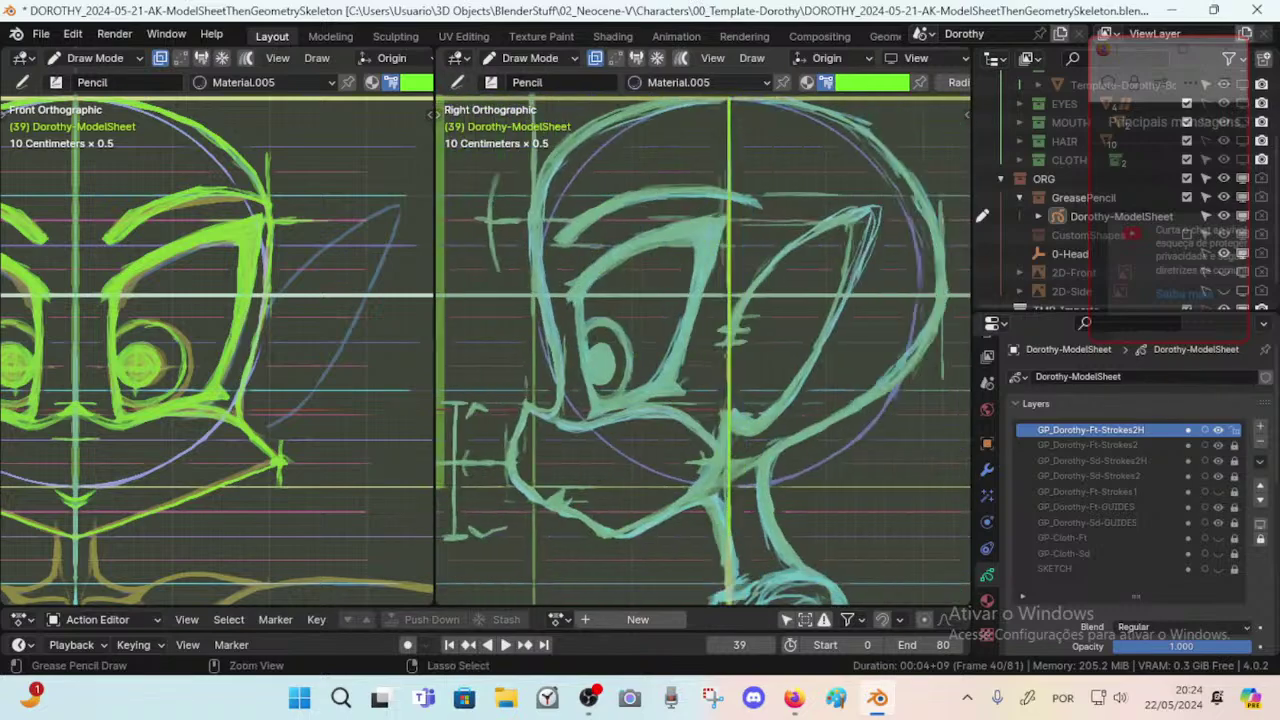
{"action": "key", "text": "ctrl+s"}
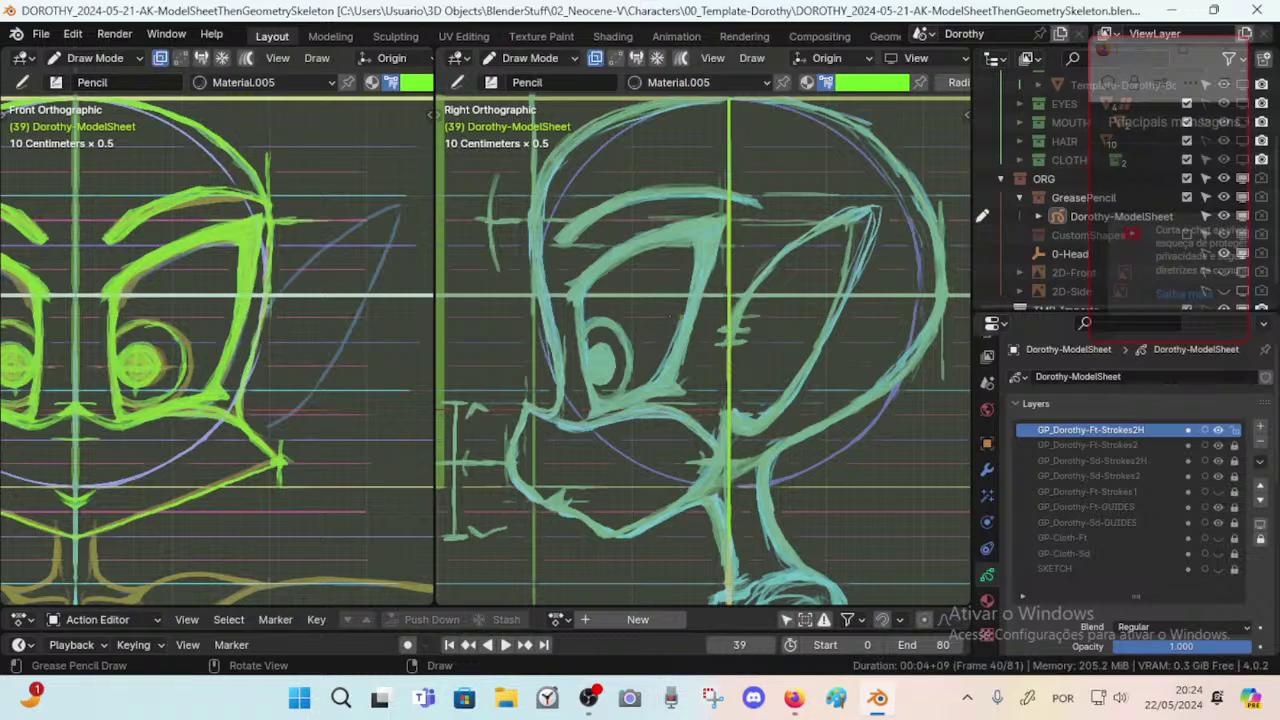
Mark the ear's attachment height with a short tick on the front head's side contour, checking it against GP_Dorothy-Ft-Strokes1.
{"action": "left_click", "coordinate": [264, 316]}
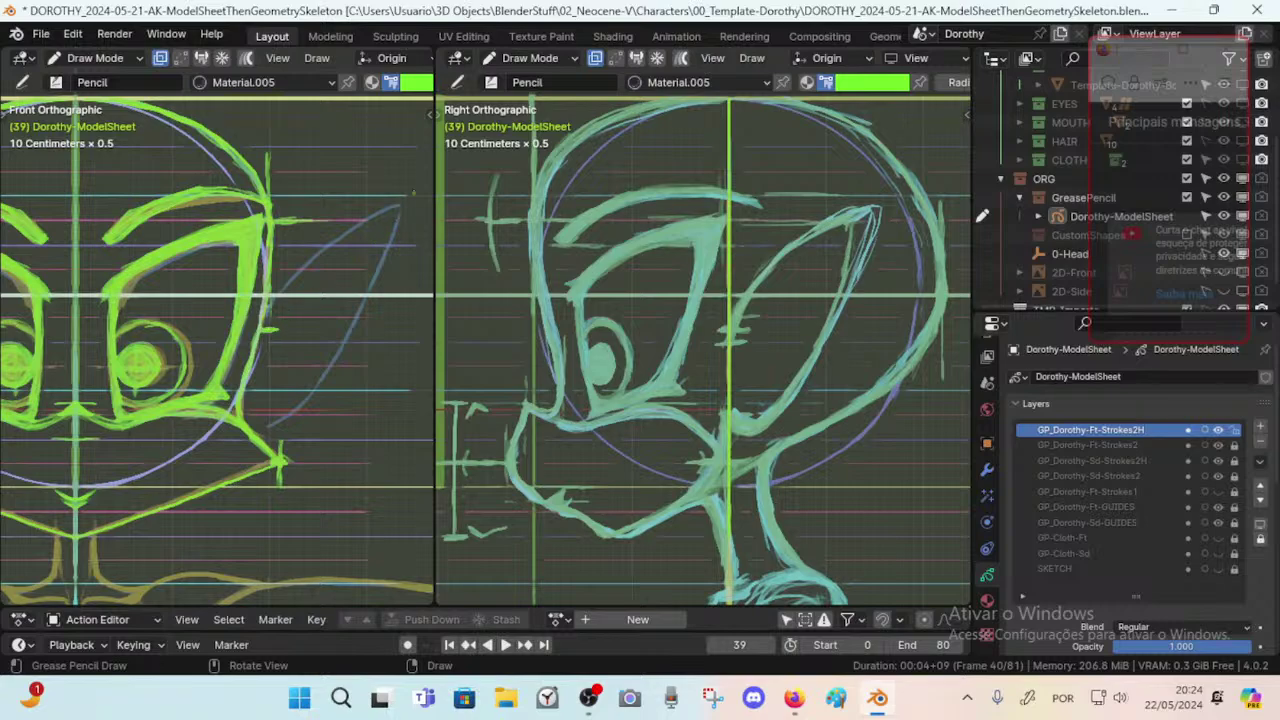
{"action": "left_click", "coordinate": [1217, 493]}
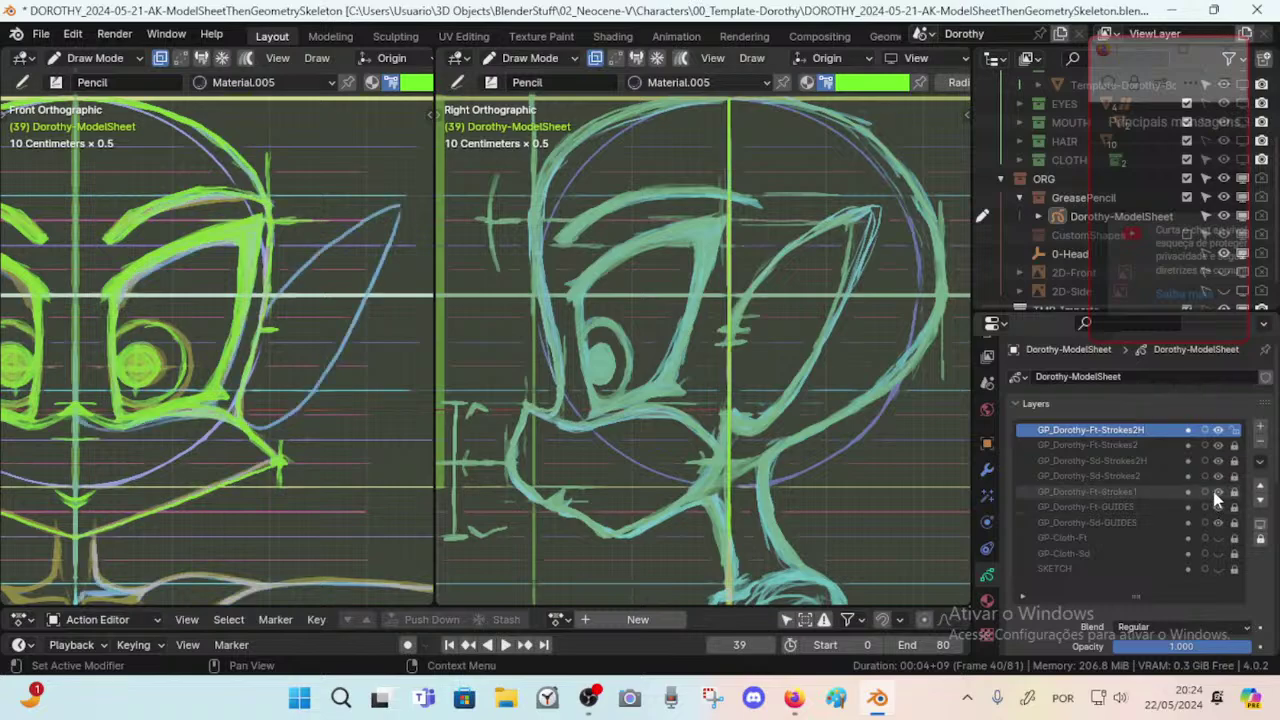
{"action": "left_click", "coordinate": [1217, 493]}
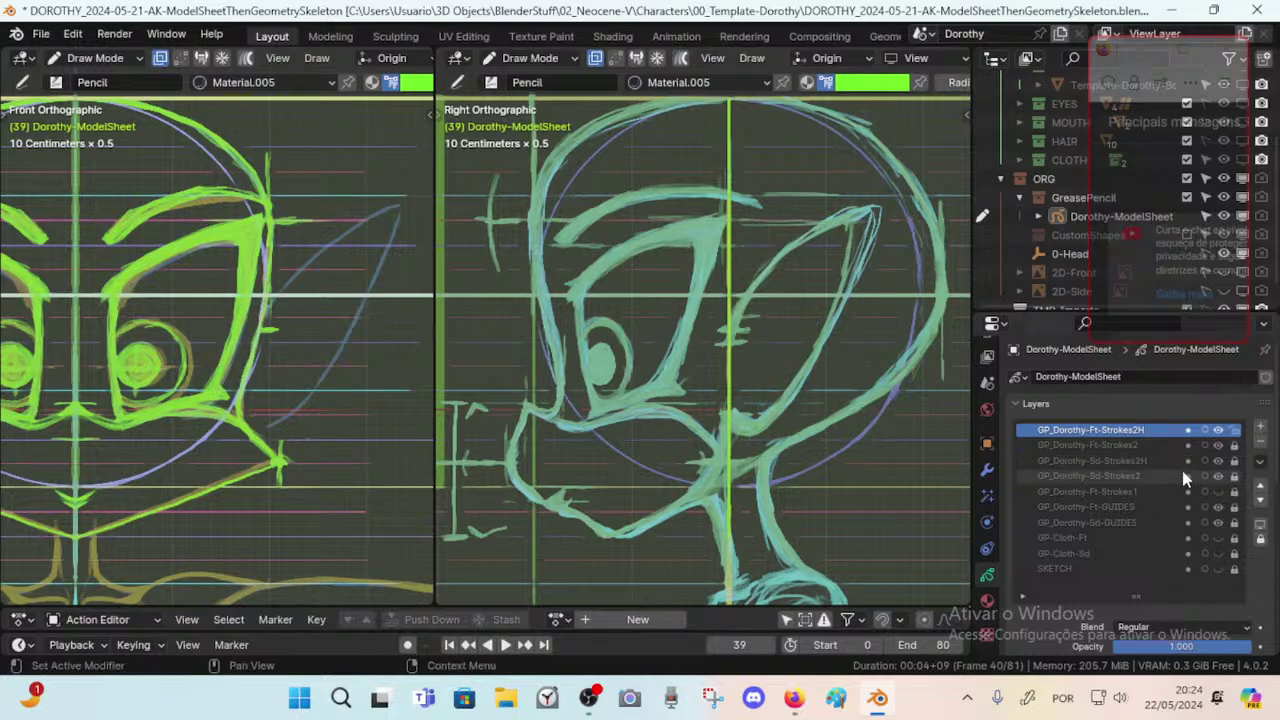
Compare the side-view stroke layers by toggling them, leaving GP_Dorothy-Sd-Strokes2 hidden and GP_Dorothy-Sd-Strokes2H shown.
{"action": "left_click", "coordinate": [1216, 460]}
{"action": "left_click", "coordinate": [1216, 460]}
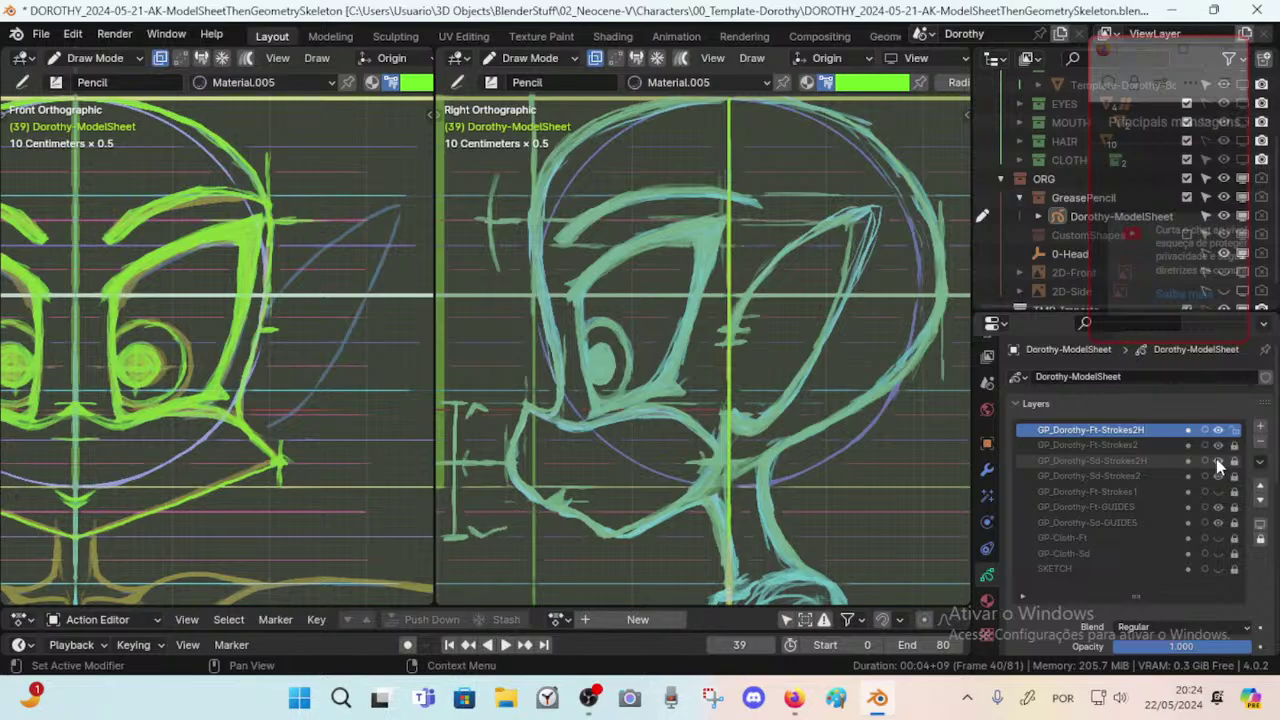
{"action": "left_click", "coordinate": [1218, 477]}
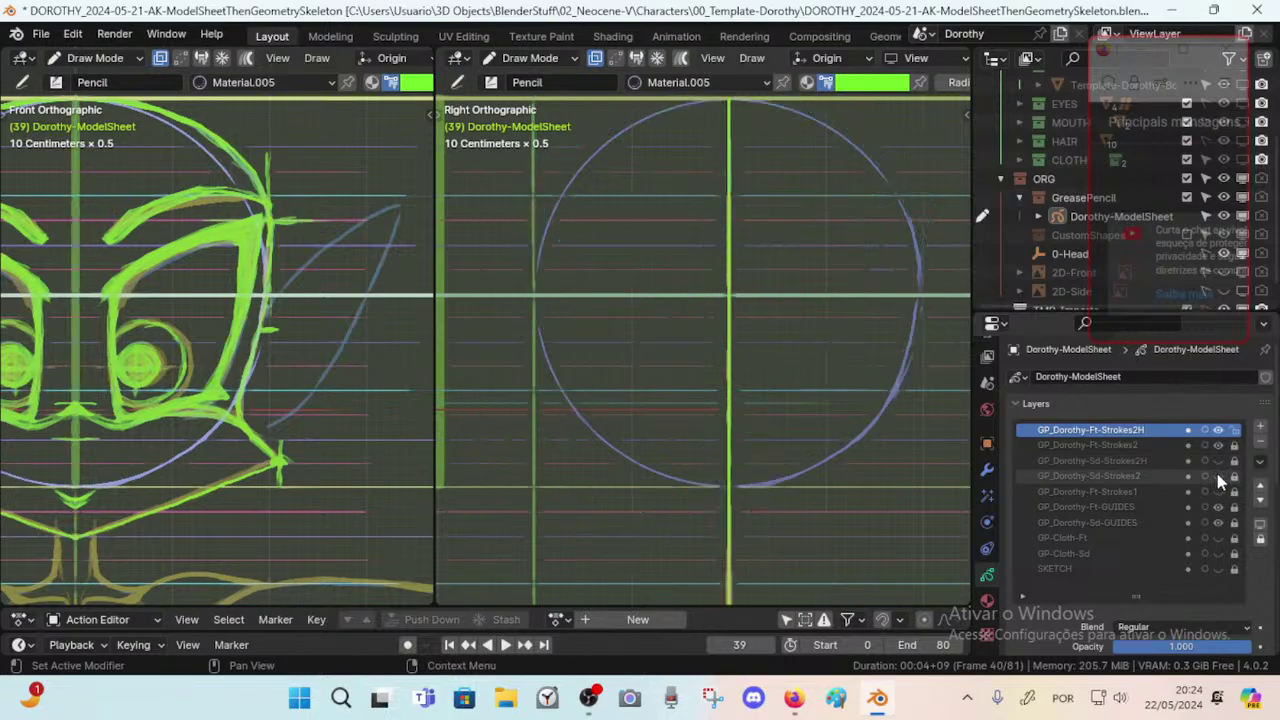
{"action": "left_click", "coordinate": [1217, 476]}
{"action": "left_click", "coordinate": [1218, 462]}
{"action": "left_click", "coordinate": [1216, 474]}
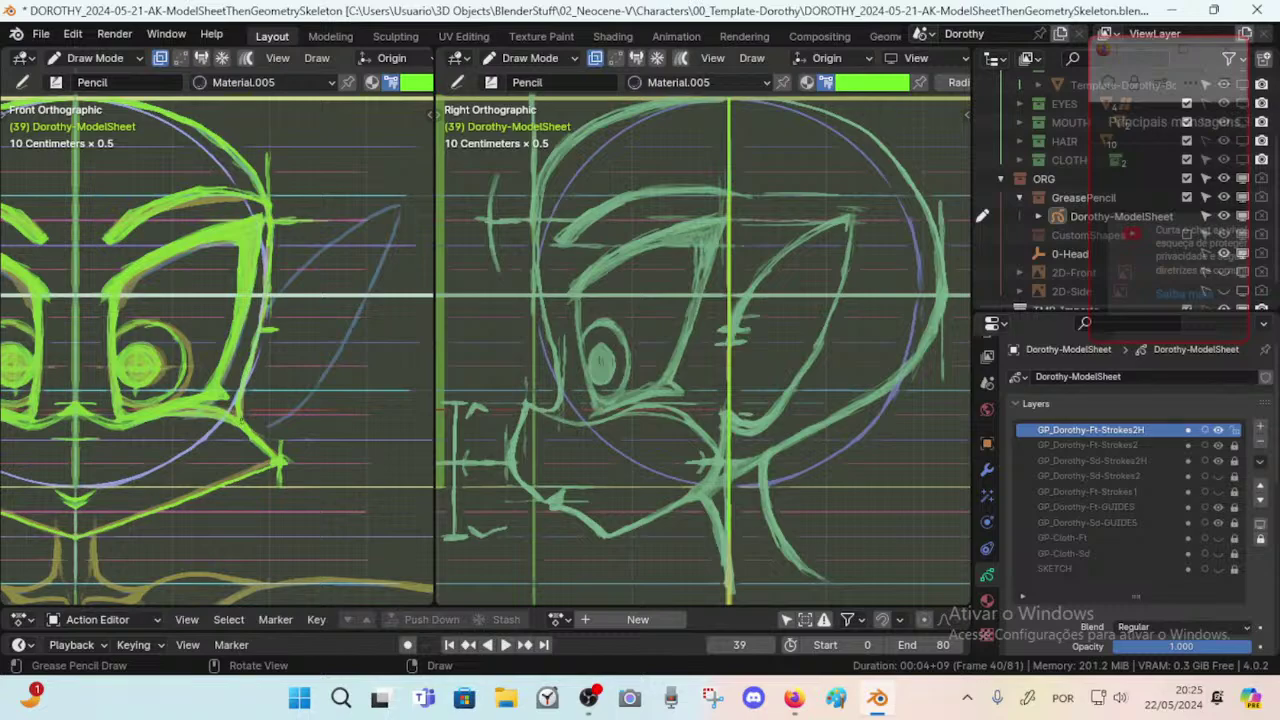
{"action": "key", "text": "w"}
{"action": "left_click_drag", "start_coordinate": [693, 415], "coordinate": [728, 416]}
{"action": "key", "text": "ctrl+z"}
Sketch the front ear's upper edge rising outward from the head contour at the attachment tick.
{"action": "left_click_drag", "start_coordinate": [267, 325], "coordinate": [323, 252]}
{"action": "left_click_drag", "start_coordinate": [274, 302], "coordinate": [362, 229]}
{"action": "left_click_drag", "start_coordinate": [309, 263], "coordinate": [367, 224]}
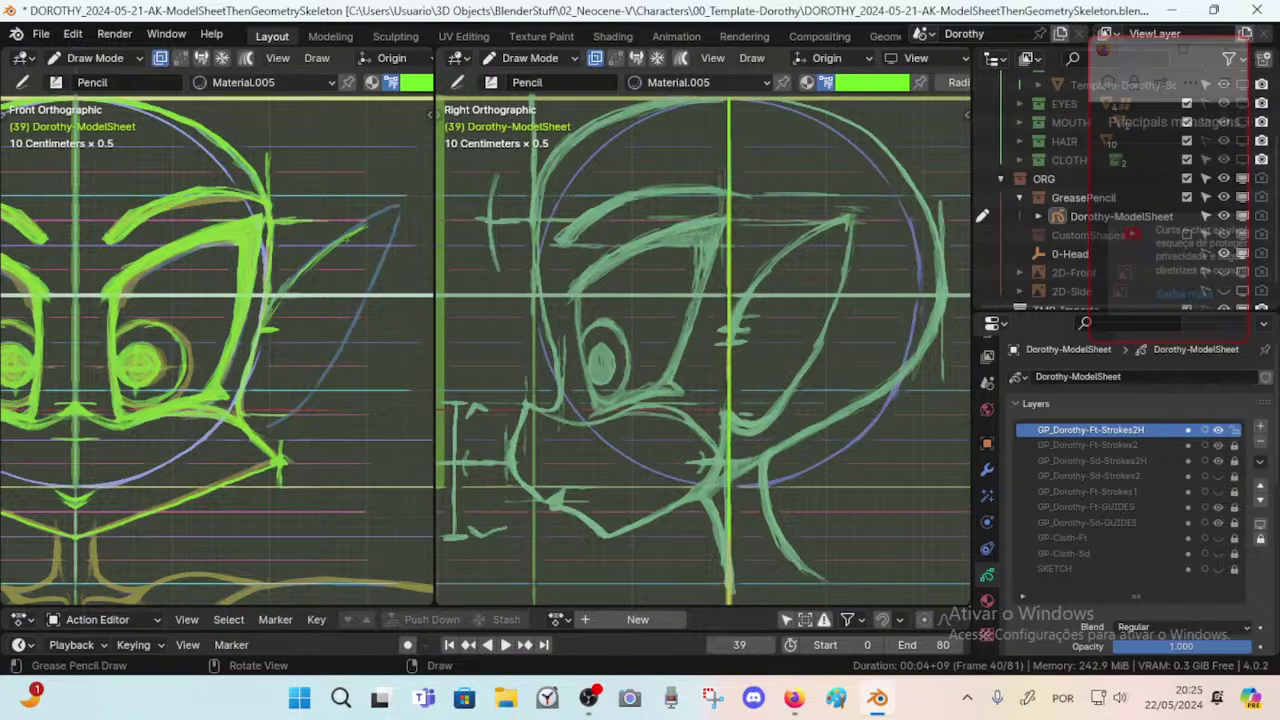
Complete the front ear outline with its pointed tip and a lower edge running back down to the head near the cheek.
{"action": "mouse_move", "coordinate": [358, 229]}
{"action": "left_mouse_down"}
{"action": "mouse_move", "coordinate": [424, 205]}
{"action": "mouse_move", "coordinate": [330, 370]}
{"action": "left_mouse_up"}
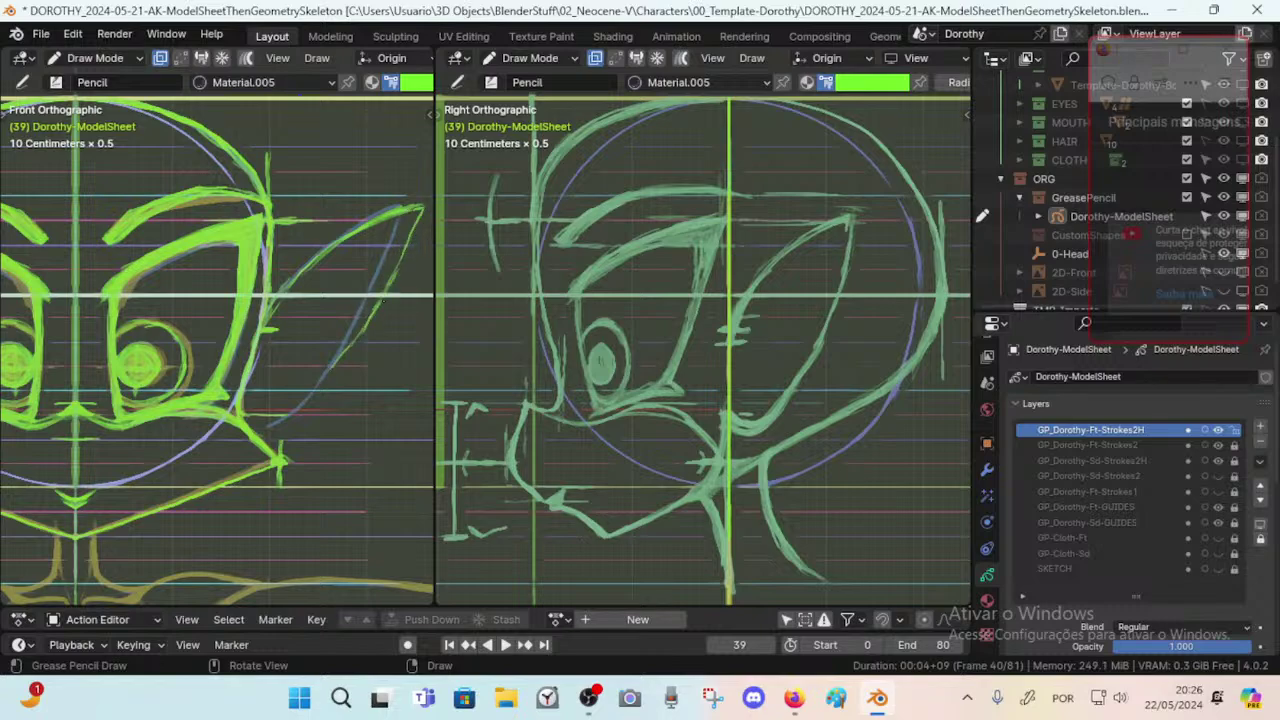
{"action": "mouse_move", "coordinate": [375, 314]}
{"action": "left_mouse_down"}
{"action": "mouse_move", "coordinate": [423, 206]}
{"action": "mouse_move", "coordinate": [356, 342]}
{"action": "mouse_move", "coordinate": [298, 406]}
{"action": "left_mouse_up"}
{"action": "left_click_drag", "start_coordinate": [339, 356], "coordinate": [284, 412]}
{"action": "key", "text": "ctrl+z"}
{"action": "mouse_move", "coordinate": [367, 318]}
{"action": "left_mouse_down"}
{"action": "mouse_move", "coordinate": [330, 375]}
{"action": "mouse_move", "coordinate": [271, 425]}
{"action": "left_mouse_up"}
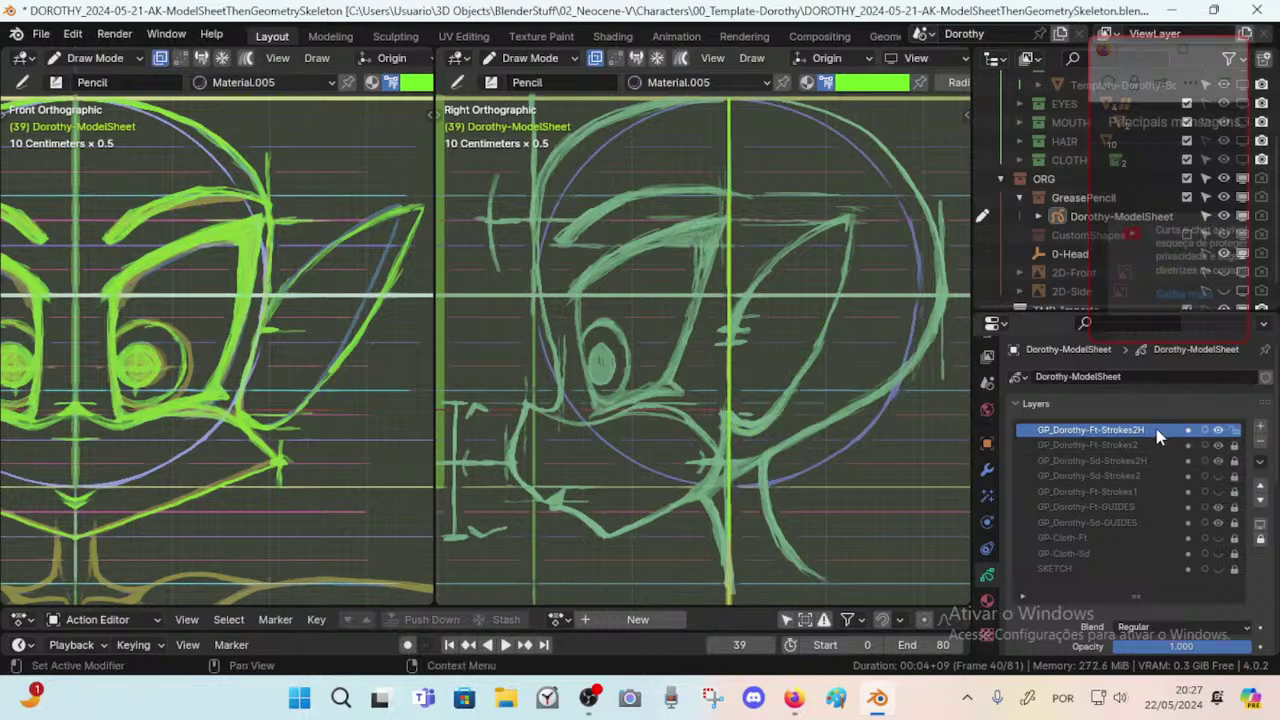
Make GP_Dorothy-Sd-Strokes2H the active, visible and unlocked layer, and lock GP_Dorothy-Ft-Strokes2H.
{"action": "left_click", "coordinate": [1219, 430]}
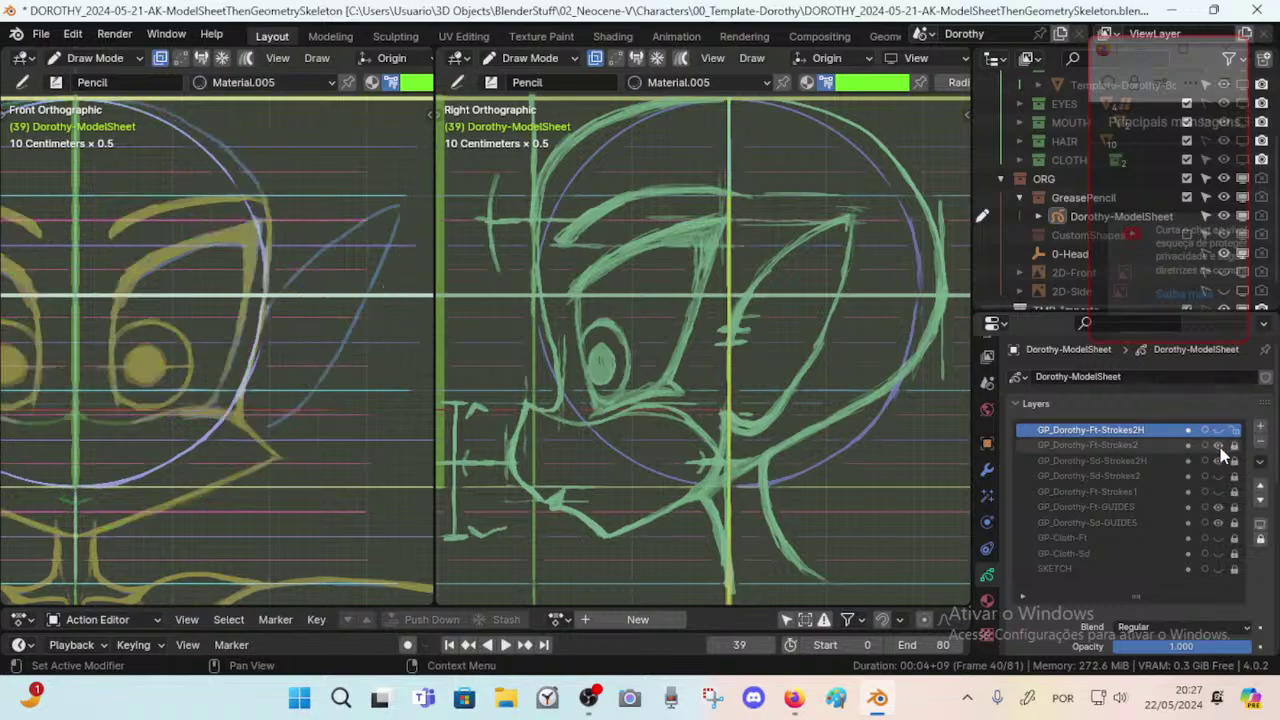
{"action": "left_click", "coordinate": [1219, 461]}
{"action": "left_click", "coordinate": [1219, 431]}
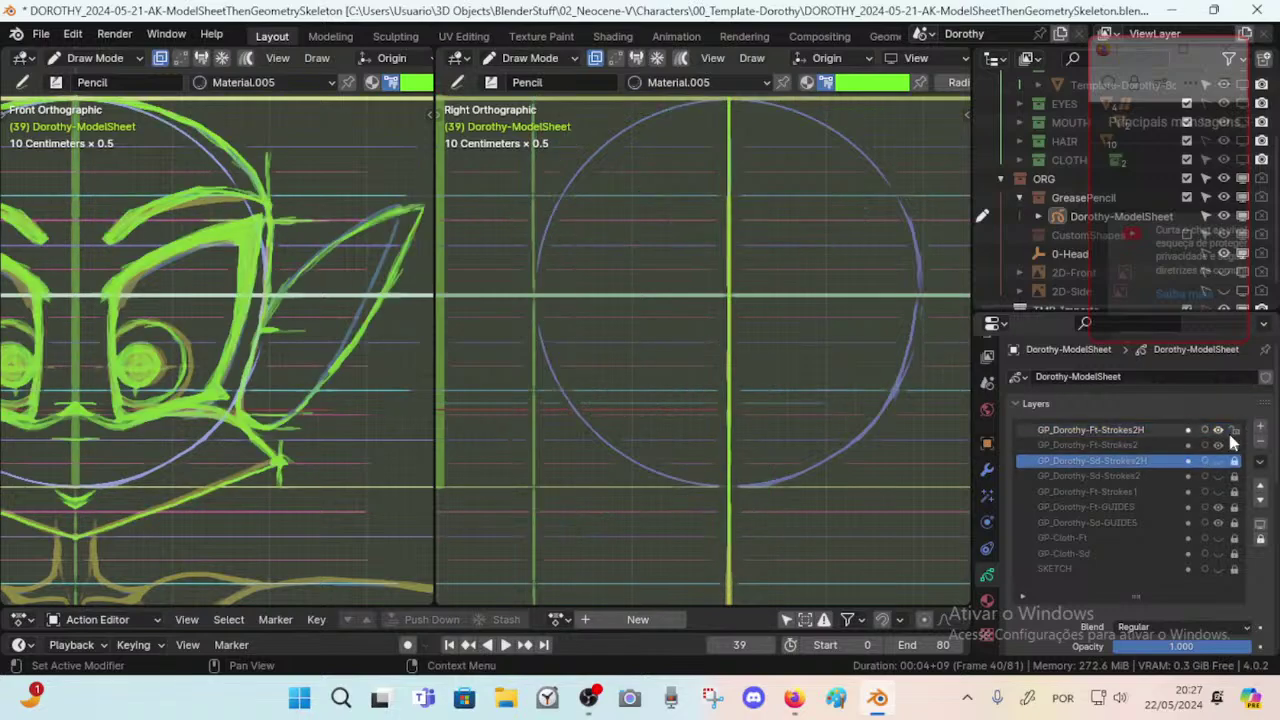
{"action": "left_click", "coordinate": [1238, 462]}
{"action": "left_click", "coordinate": [1219, 461]}
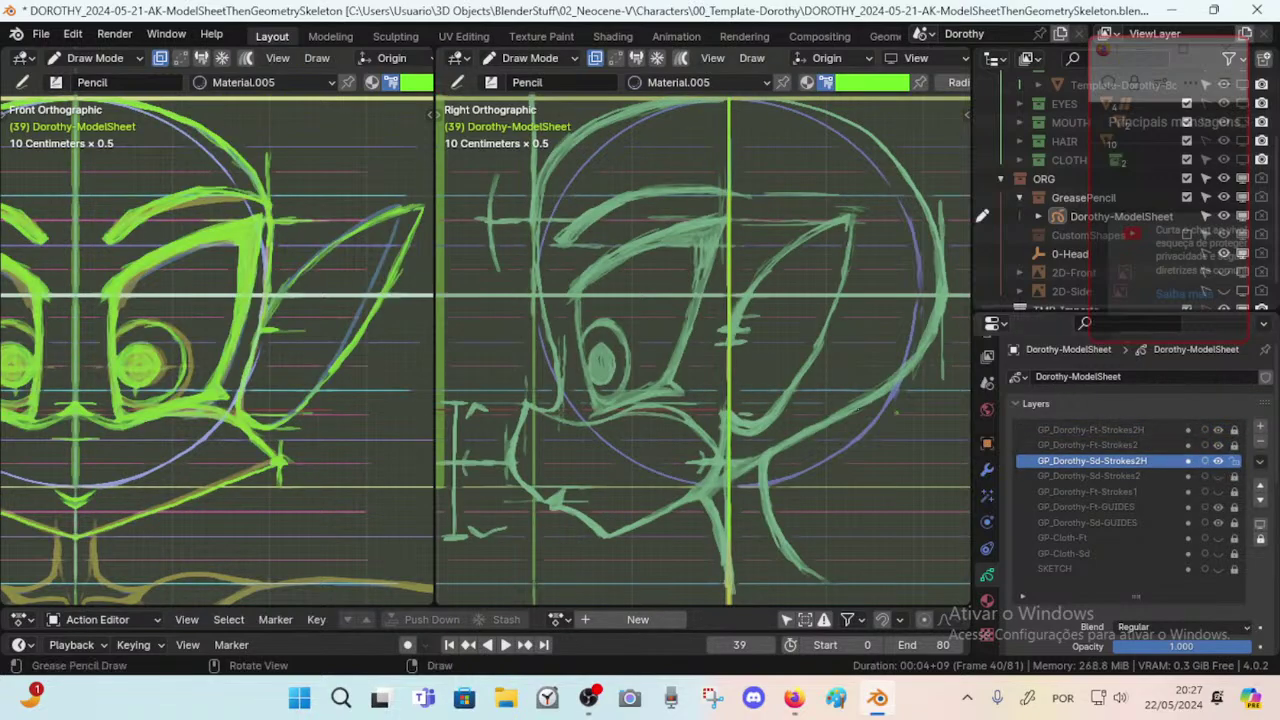
Try to match the stroke color to the side drawing's muted green with the color picker and a test stroke.
{"action": "left_click", "coordinate": [857, 86]}
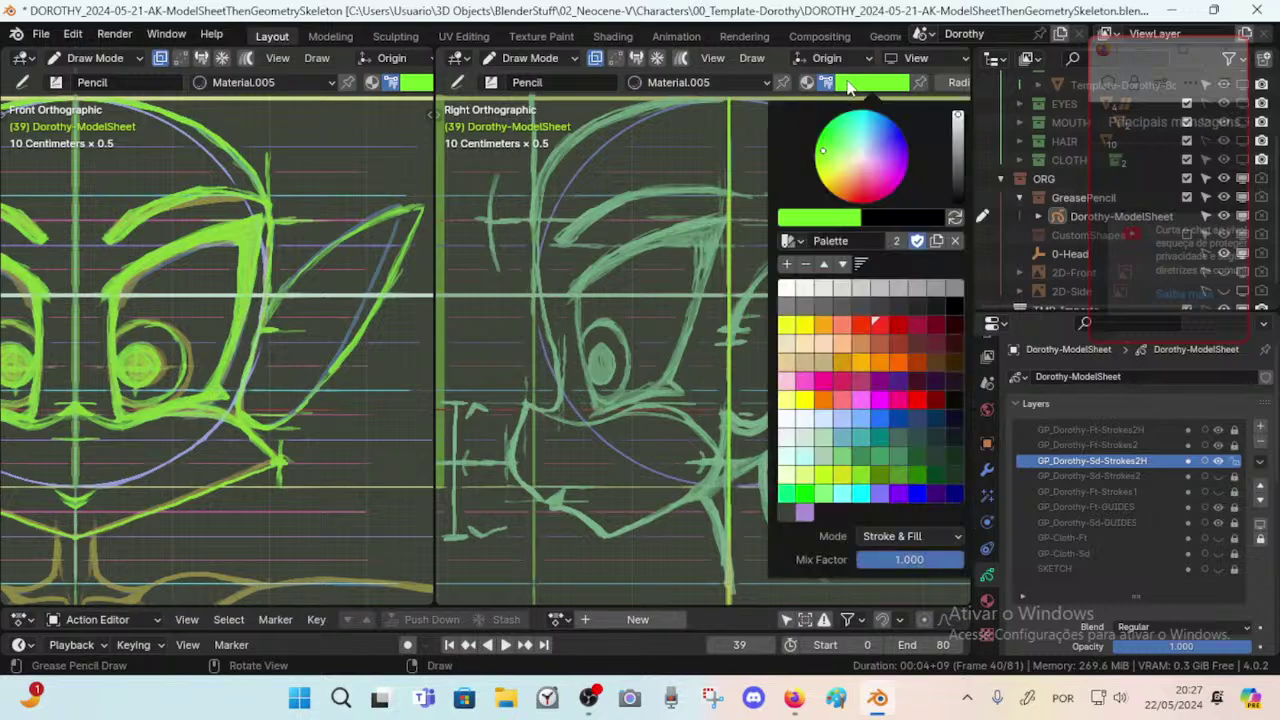
{"action": "left_click", "coordinate": [842, 147]}
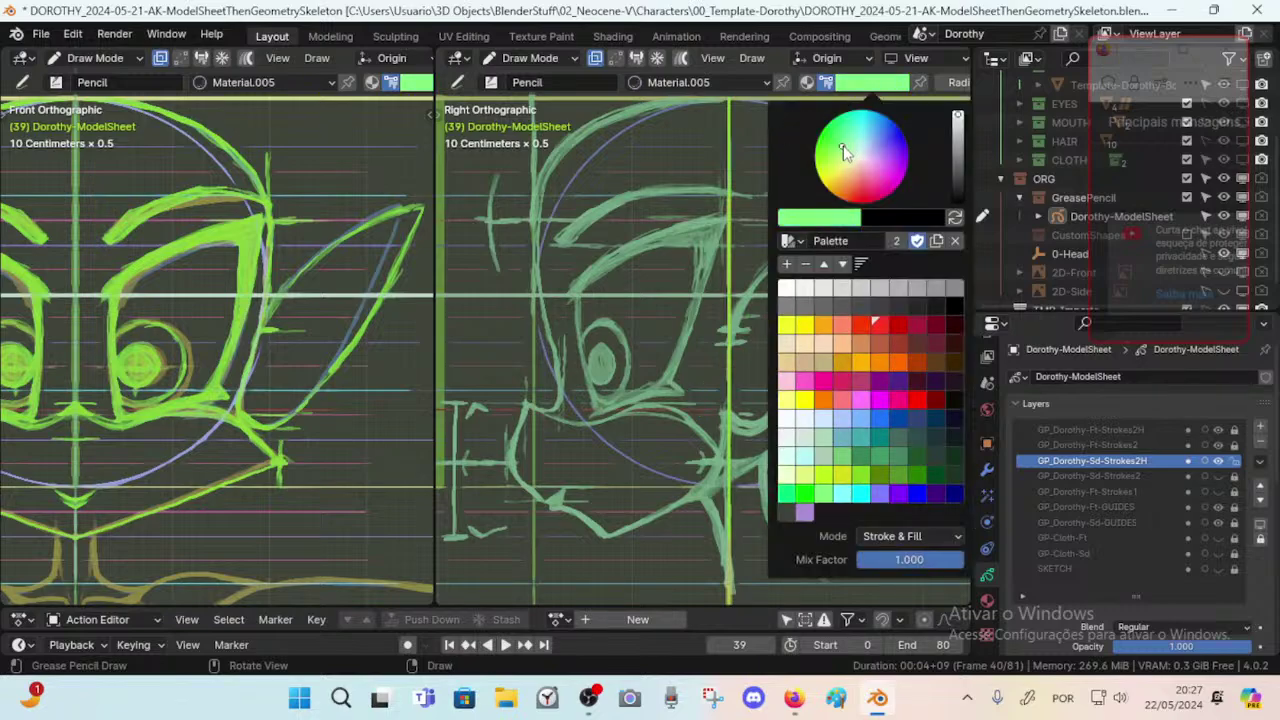
{"action": "left_click_drag", "start_coordinate": [955, 133], "coordinate": [960, 130]}
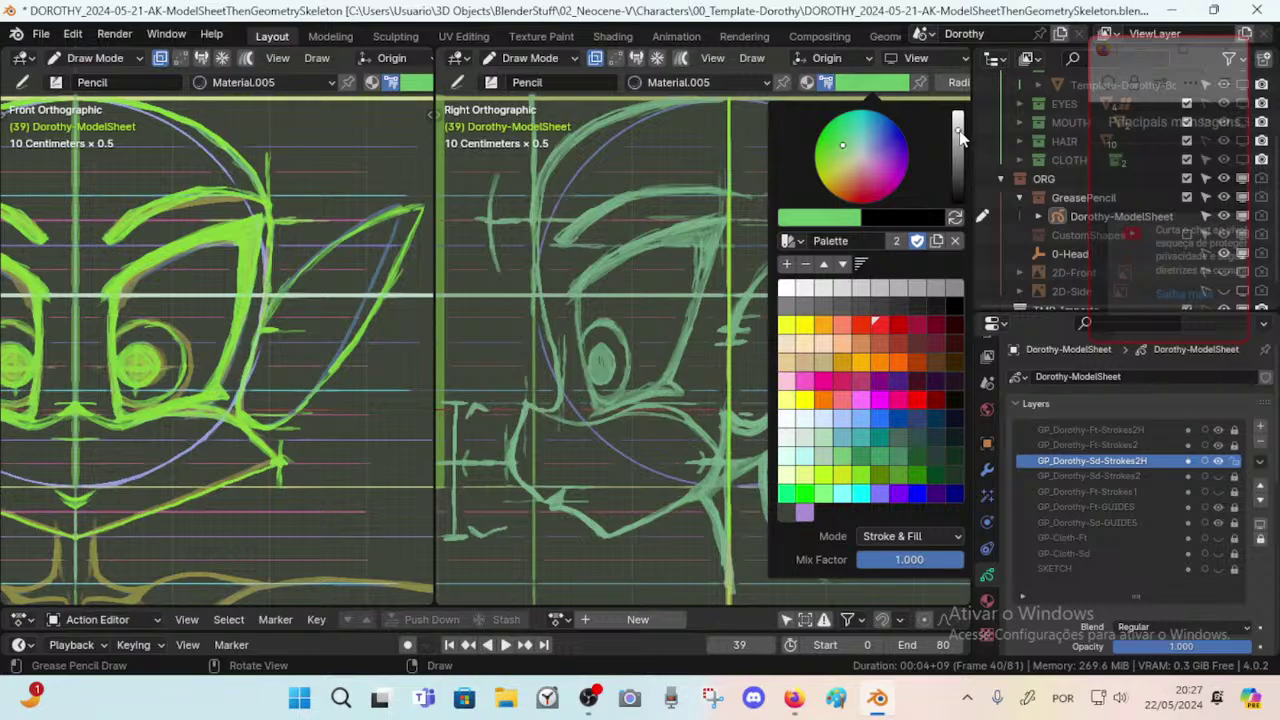
{"action": "left_click_drag", "start_coordinate": [882, 182], "coordinate": [853, 145]}
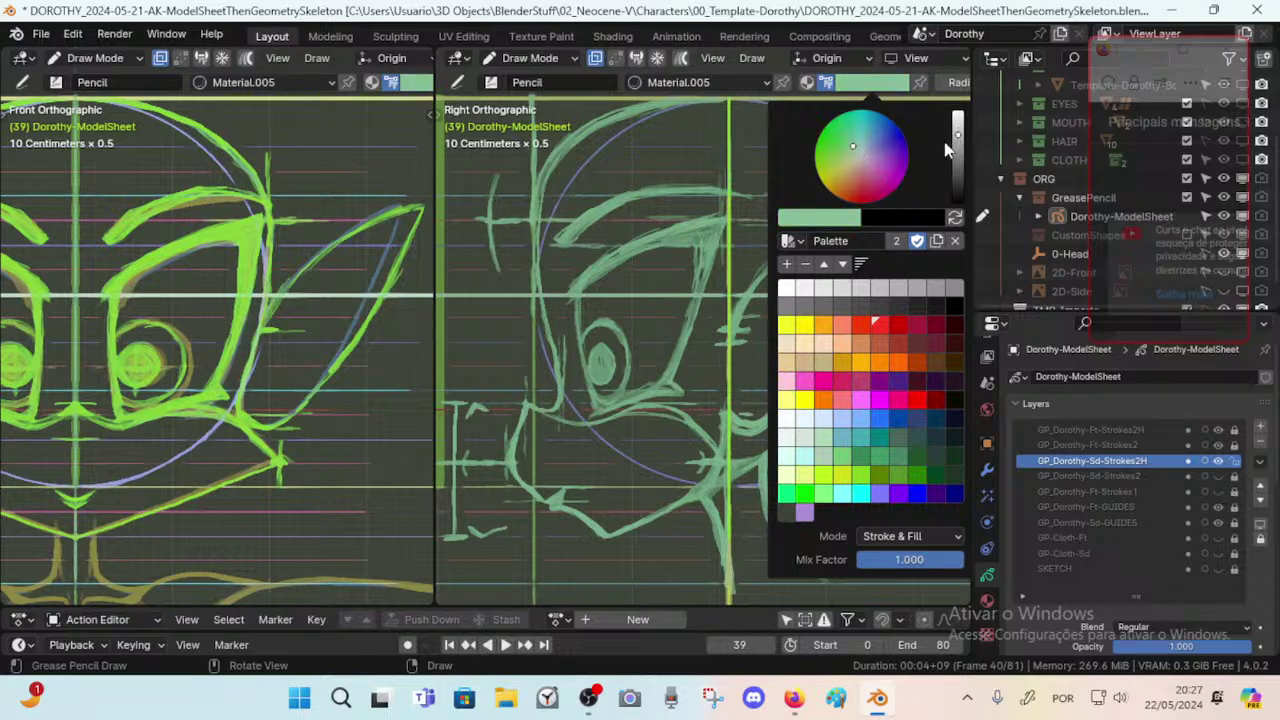
{"action": "left_click", "coordinate": [827, 218]}
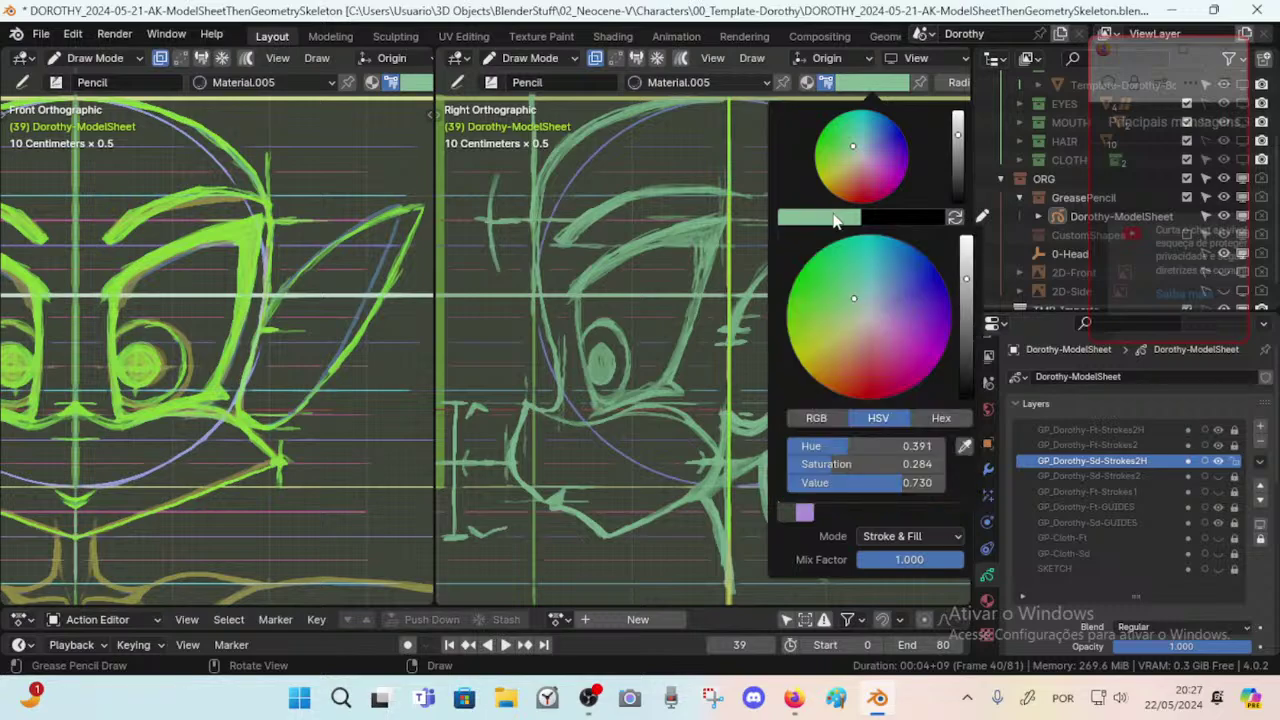
{"action": "left_click", "coordinate": [965, 446]}
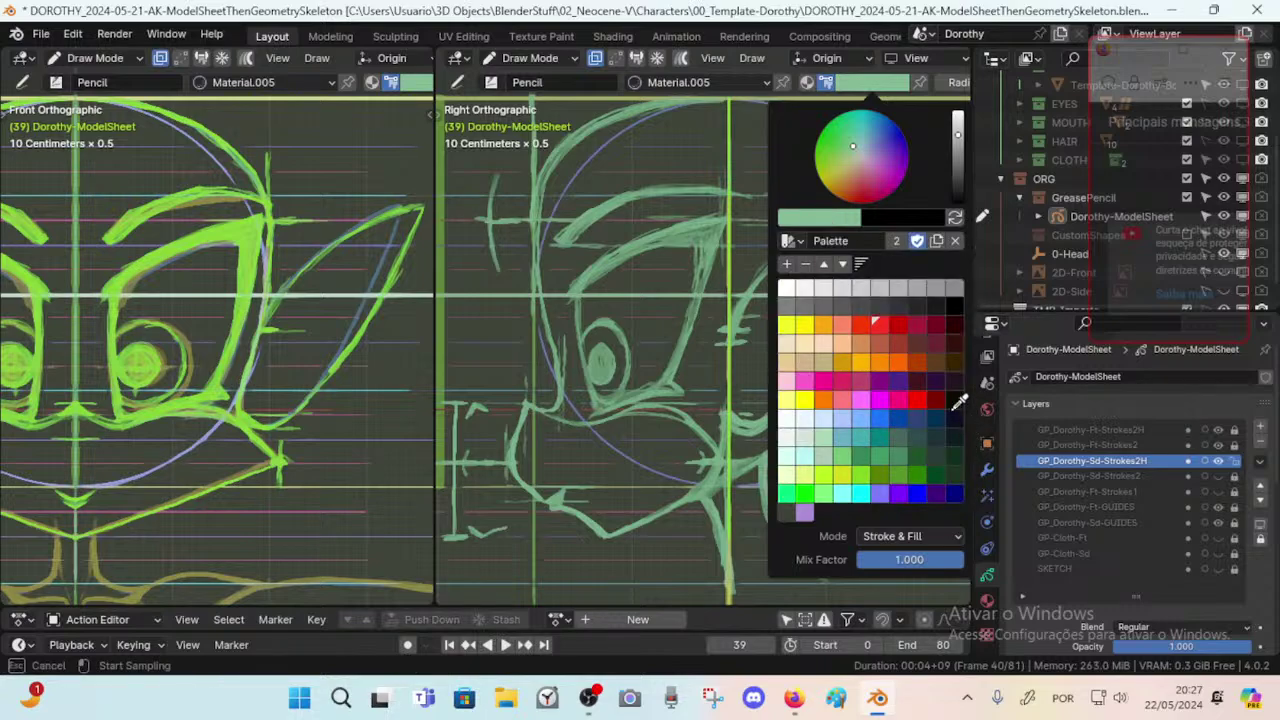
{"action": "left_click", "coordinate": [606, 203]}
{"action": "mouse_move", "coordinate": [671, 298]}
{"action": "left_mouse_down"}
{"action": "mouse_move", "coordinate": [652, 314]}
{"action": "mouse_move", "coordinate": [650, 376]}
{"action": "left_mouse_up"}
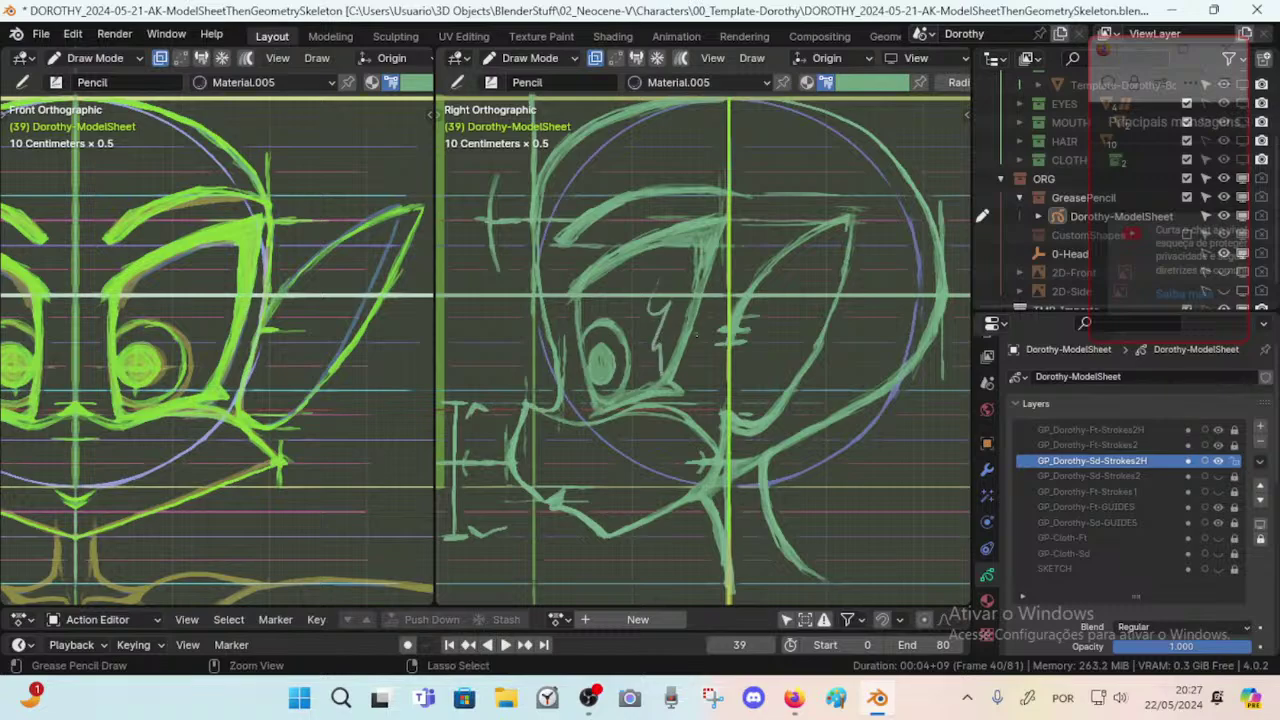
{"action": "key", "text": "ctrl+z"}
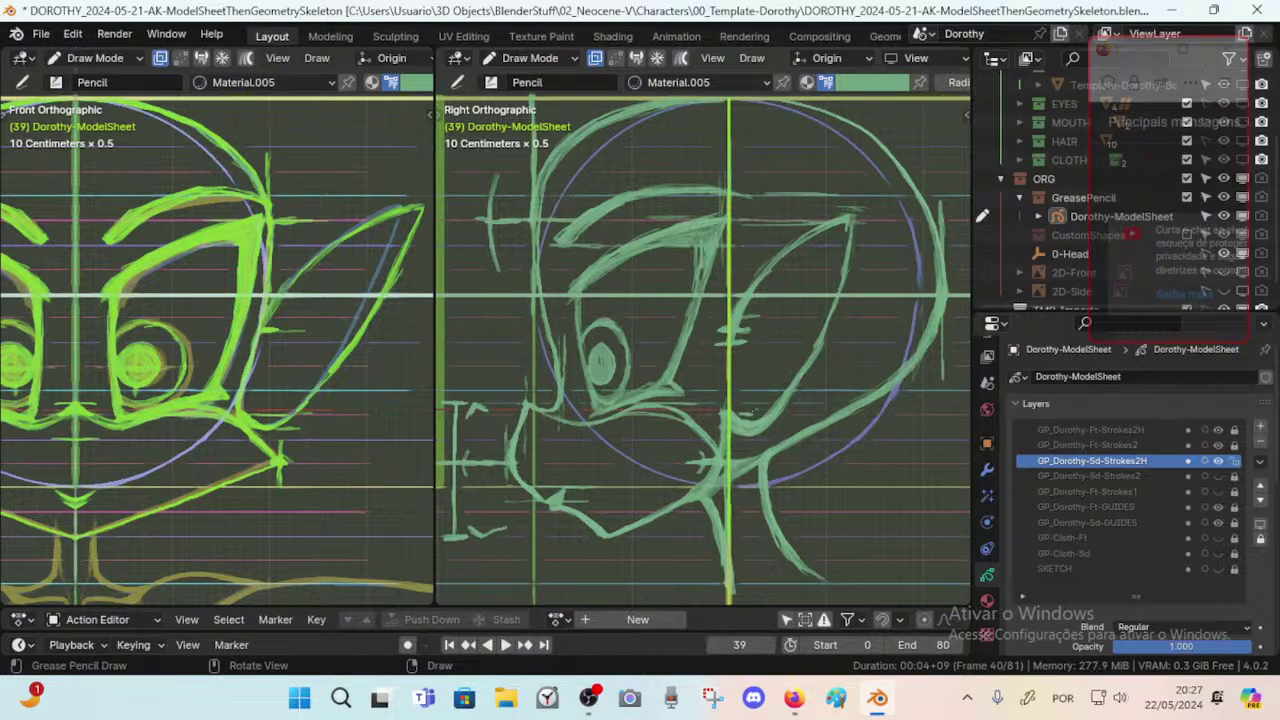
Set the Pencil's stroke color to a bright turquoise.
{"action": "left_click", "coordinate": [858, 84]}
{"action": "left_click", "coordinate": [856, 127]}
{"action": "left_click", "coordinate": [957, 116]}
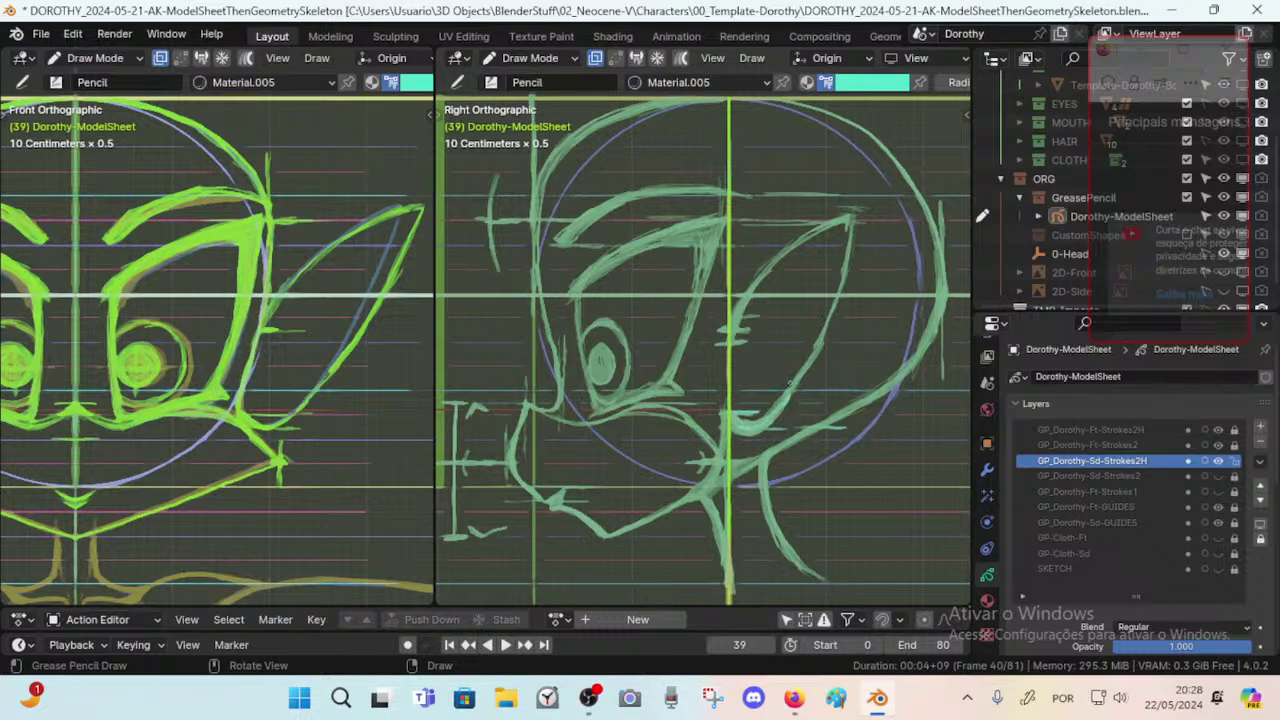
Rework the side ear's lobe with turquoise strokes and erase surplus lines using the hard eraser at 7 px radius.
{"action": "left_click_drag", "start_coordinate": [731, 427], "coordinate": [770, 403]}
{"action": "key", "text": "shift+space"}
{"action": "left_click", "coordinate": [776, 404]}
{"action": "key", "text": "shift+space"}
{"action": "left_click", "coordinate": [757, 421]}
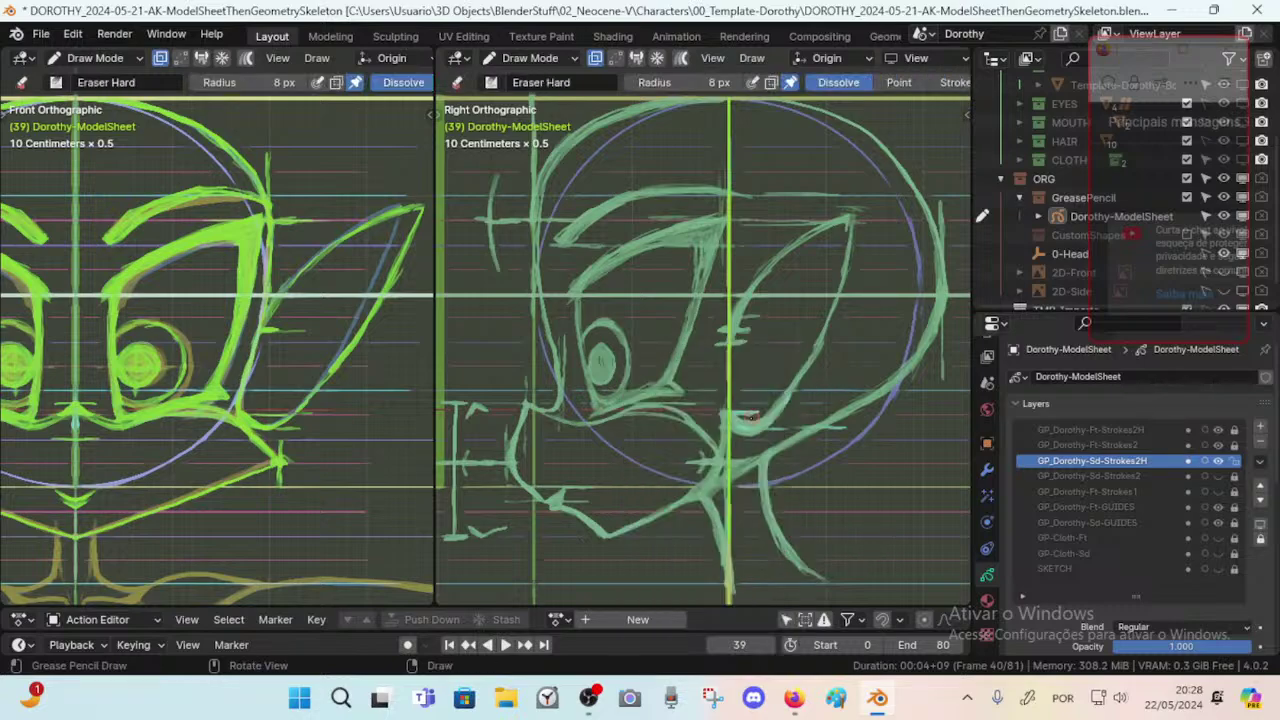
{"action": "key", "text": "shift+space"}
{"action": "left_click", "coordinate": [755, 424]}
{"action": "key", "text": "f"}
{"action": "left_click", "coordinate": [748, 418]}
{"action": "key", "text": "shift+space"}
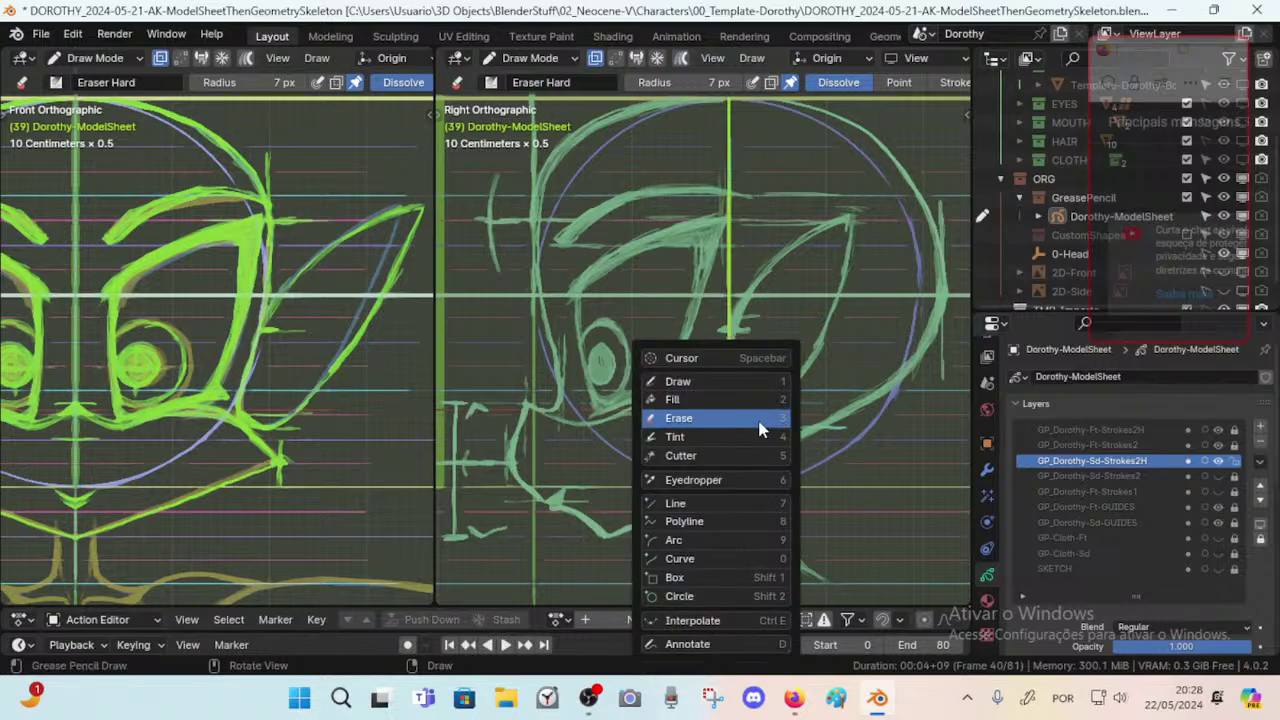
{"action": "left_click", "coordinate": [755, 382]}
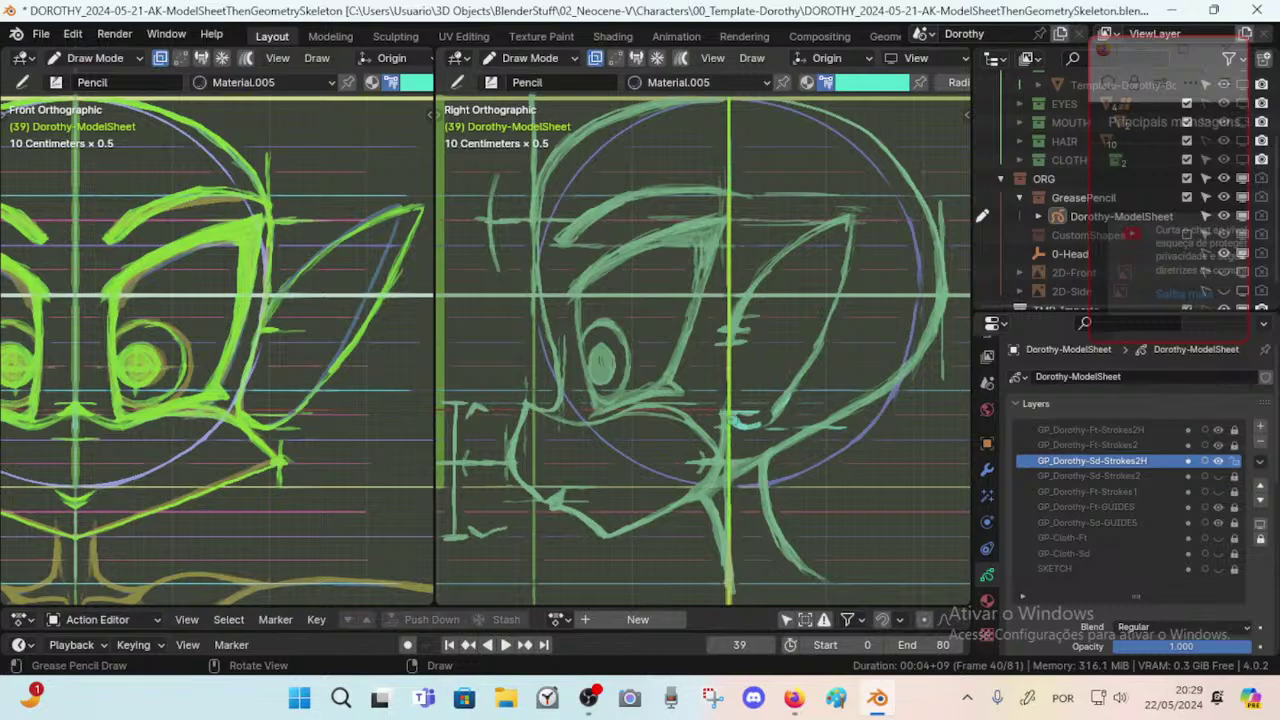
Redraw the side ear's lobe curving up into the rear edge, and erase the rough lines along that edge.
{"action": "mouse_move", "coordinate": [731, 417]}
{"action": "left_mouse_down"}
{"action": "mouse_move", "coordinate": [763, 430]}
{"action": "mouse_move", "coordinate": [822, 346]}
{"action": "left_mouse_up"}
{"action": "key", "text": "shift+space"}
{"action": "key", "text": "f"}
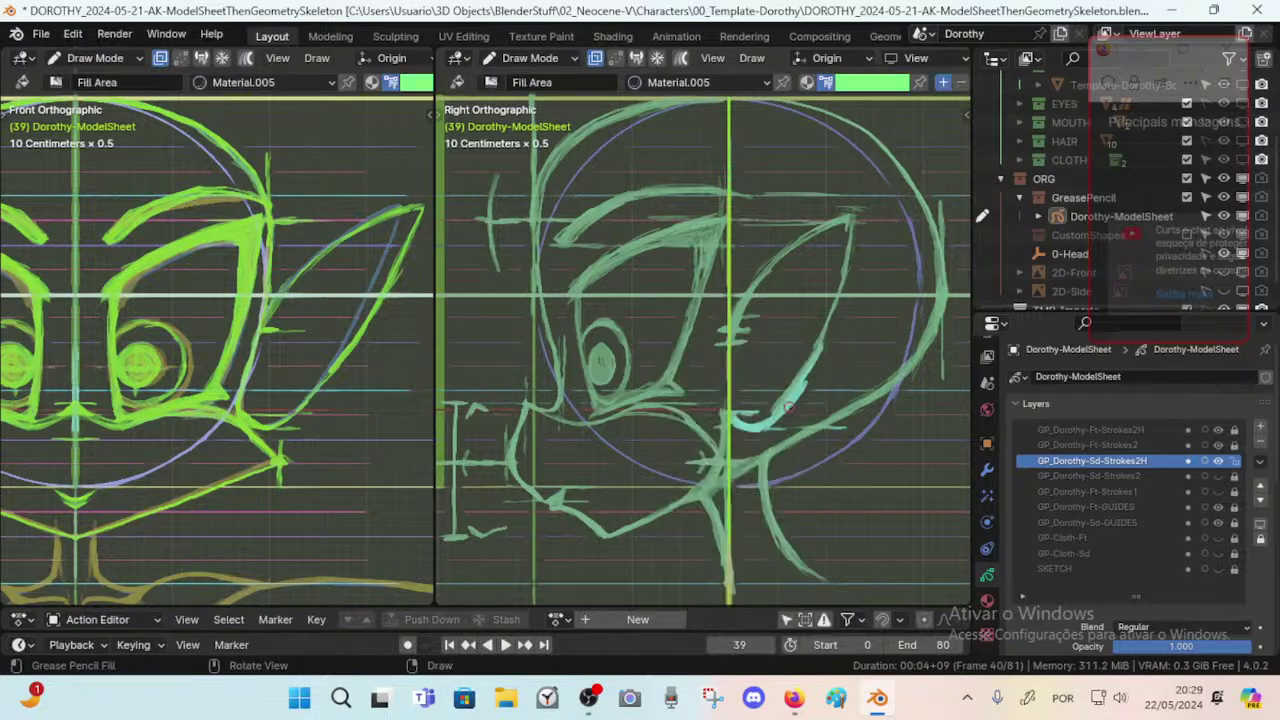
{"action": "key", "text": "shift+space"}
{"action": "key", "text": "e"}
{"action": "mouse_move", "coordinate": [785, 417]}
{"action": "left_mouse_down"}
{"action": "mouse_move", "coordinate": [830, 332]}
{"action": "mouse_move", "coordinate": [818, 372]}
{"action": "mouse_move", "coordinate": [775, 408]}
{"action": "mouse_move", "coordinate": [796, 358]}
{"action": "mouse_move", "coordinate": [771, 404]}
{"action": "mouse_move", "coordinate": [824, 331]}
{"action": "left_mouse_up"}
Retrace the side ear's rear edge in turquoise from the lobe up to about mid-ear height.
{"action": "key", "text": "shift+space"}
{"action": "key", "text": "d"}
{"action": "key", "text": "shift+space"}
{"action": "key", "text": "e"}
{"action": "key", "text": "shift+space"}
{"action": "key", "text": "1"}
{"action": "left_click_drag", "start_coordinate": [768, 425], "coordinate": [836, 316]}
{"action": "mouse_move", "coordinate": [789, 405]}
{"action": "left_mouse_down"}
{"action": "mouse_move", "coordinate": [836, 308]}
{"action": "mouse_move", "coordinate": [825, 329]}
{"action": "left_mouse_up"}
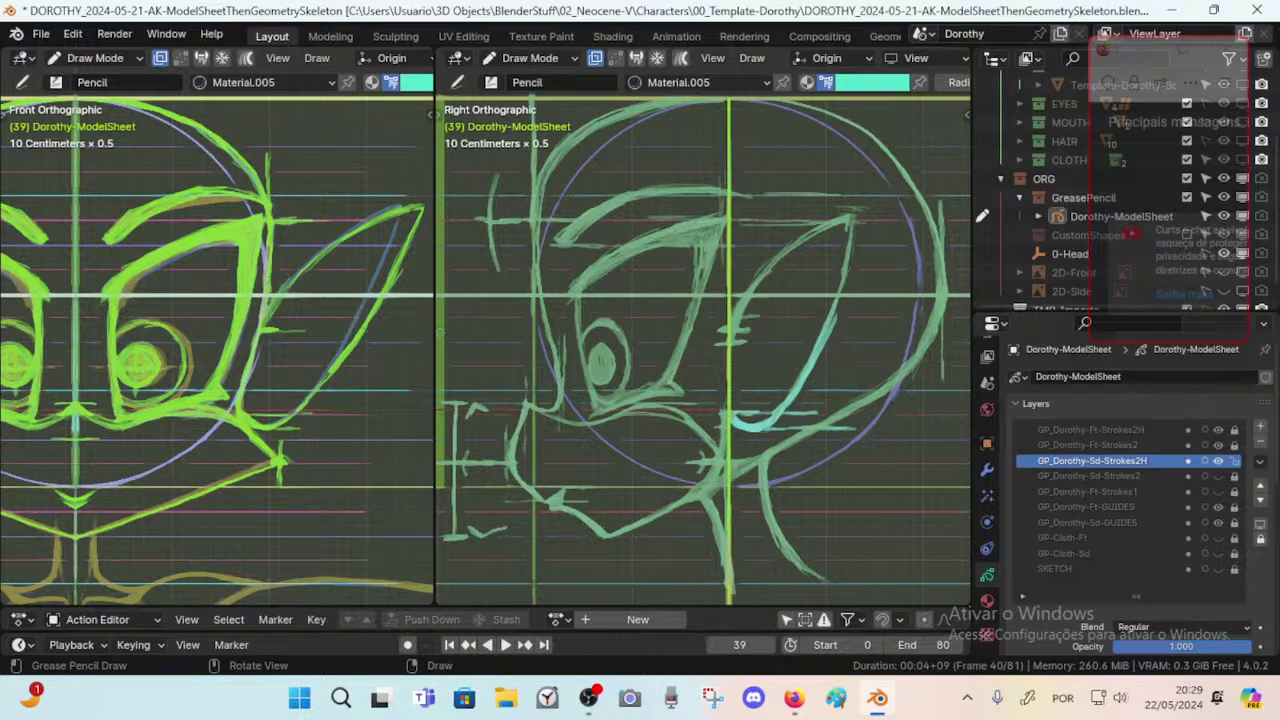
Erase the extra tick marks at the side ear's front base, keeping a single one, and return to the Draw tool.
{"action": "mouse_move", "coordinate": [744, 330]}
{"action": "left_mouse_down"}
{"action": "mouse_move", "coordinate": [772, 329]}
{"action": "mouse_move", "coordinate": [711, 345]}
{"action": "mouse_move", "coordinate": [760, 337]}
{"action": "mouse_move", "coordinate": [733, 340]}
{"action": "mouse_move", "coordinate": [766, 313]}
{"action": "mouse_move", "coordinate": [756, 316]}
{"action": "left_mouse_up"}
{"action": "key", "text": "shift+space"}
{"action": "key", "text": "e"}
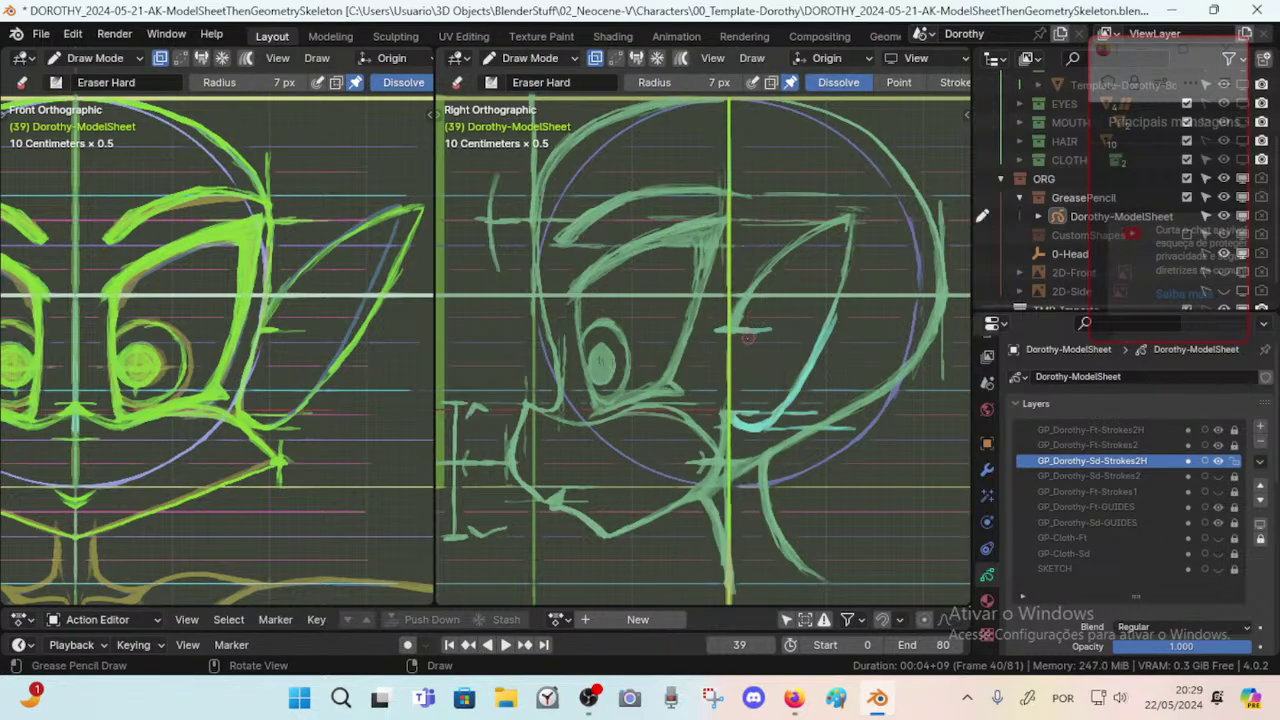
{"action": "key", "text": "shift+space"}
{"action": "key", "text": "d"}
{"action": "key", "text": "shift+space"}
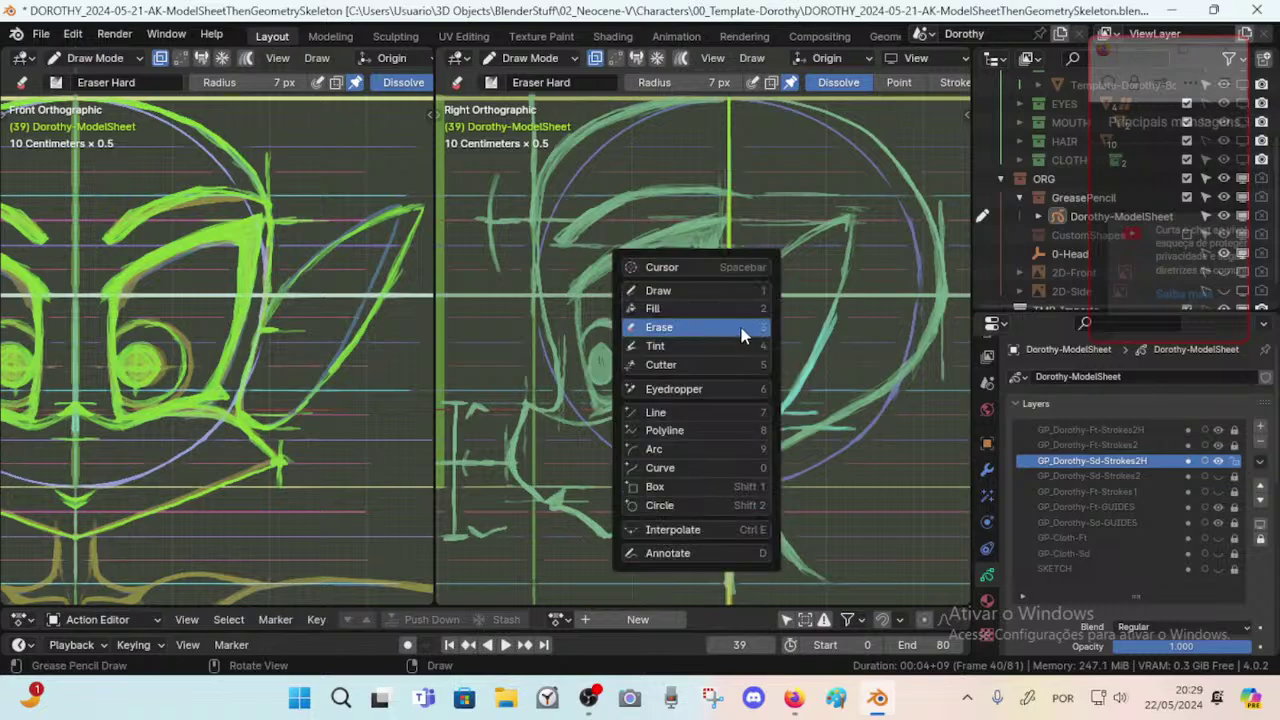
{"action": "key", "text": "d"}
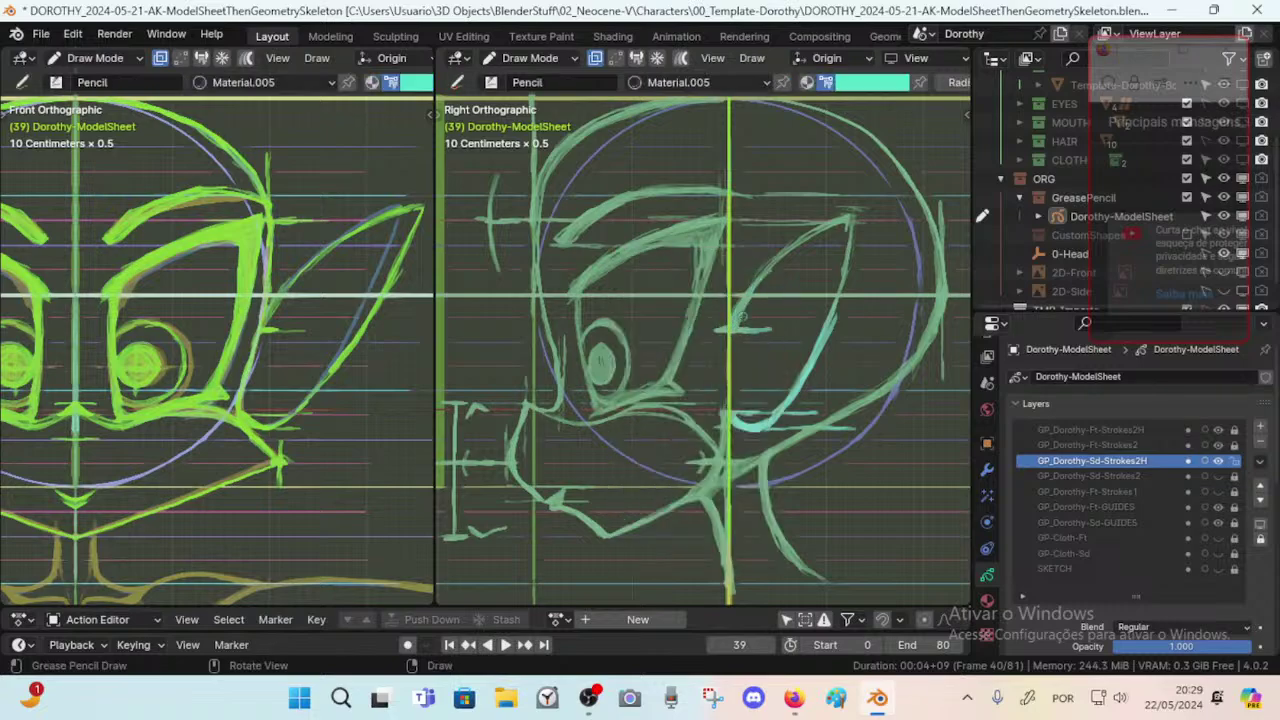
Draw a new horizontal tick slightly lower at the side ear's front base and extend the ear's front edge down to it.
{"action": "key", "text": "f"}
{"action": "left_click", "coordinate": [737, 321]}
{"action": "left_click_drag", "start_coordinate": [727, 342], "coordinate": [716, 342]}
{"action": "left_click_drag", "start_coordinate": [731, 338], "coordinate": [757, 288]}
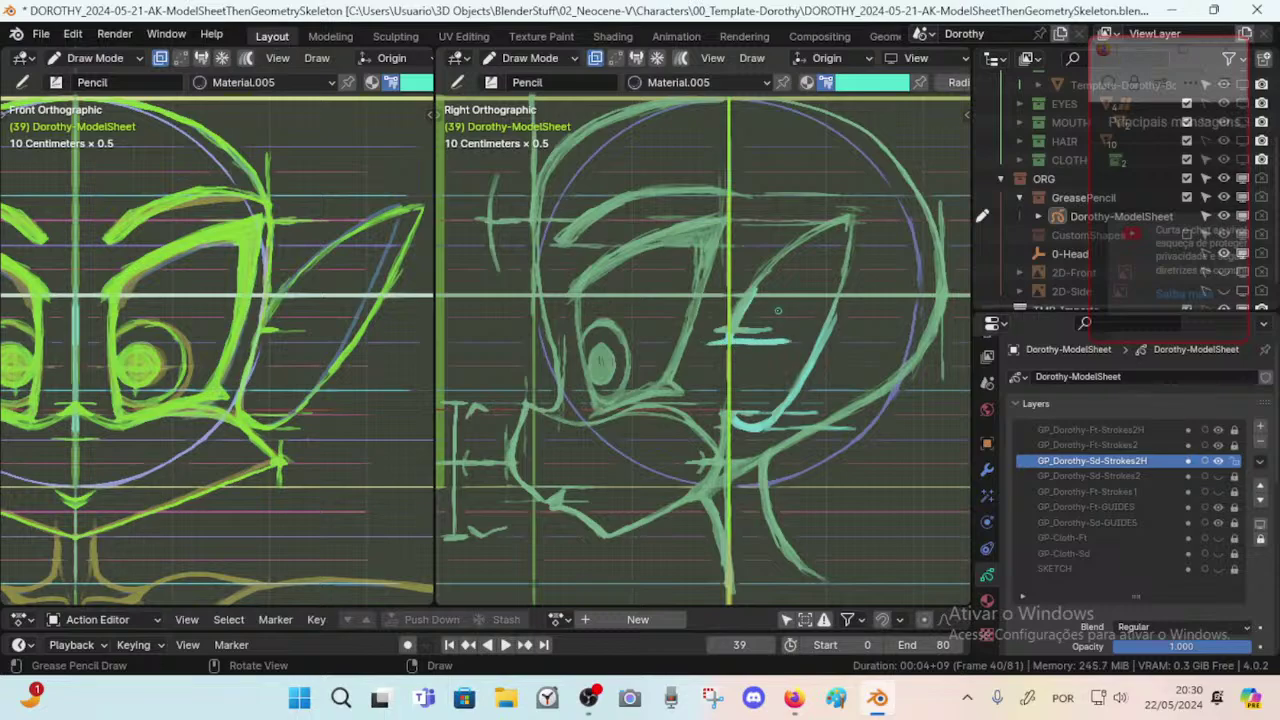
Erase the older tick and the surplus thickness on the side ear's lower front edge, and save the file.
{"action": "key", "text": "shift+space"}
{"action": "key", "text": "3"}
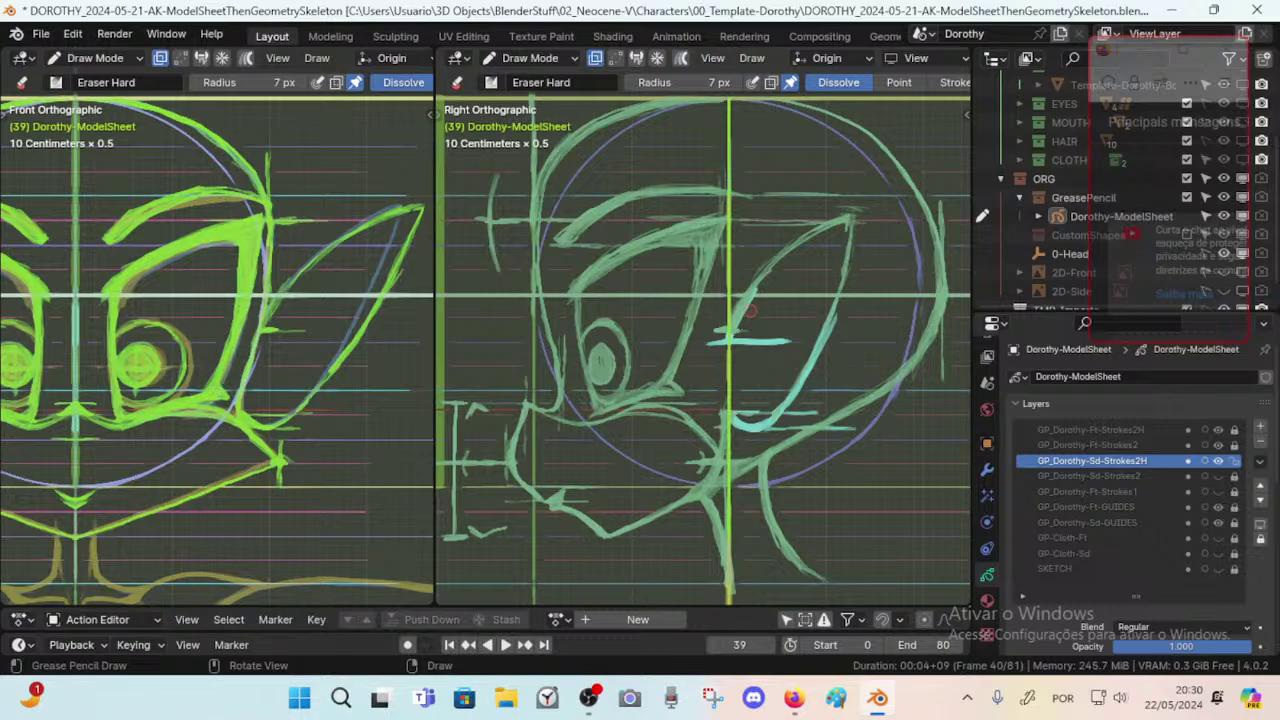
{"action": "mouse_move", "coordinate": [750, 311]}
{"action": "left_mouse_down"}
{"action": "mouse_move", "coordinate": [743, 331]}
{"action": "mouse_move", "coordinate": [719, 328]}
{"action": "mouse_move", "coordinate": [754, 302]}
{"action": "left_mouse_up"}
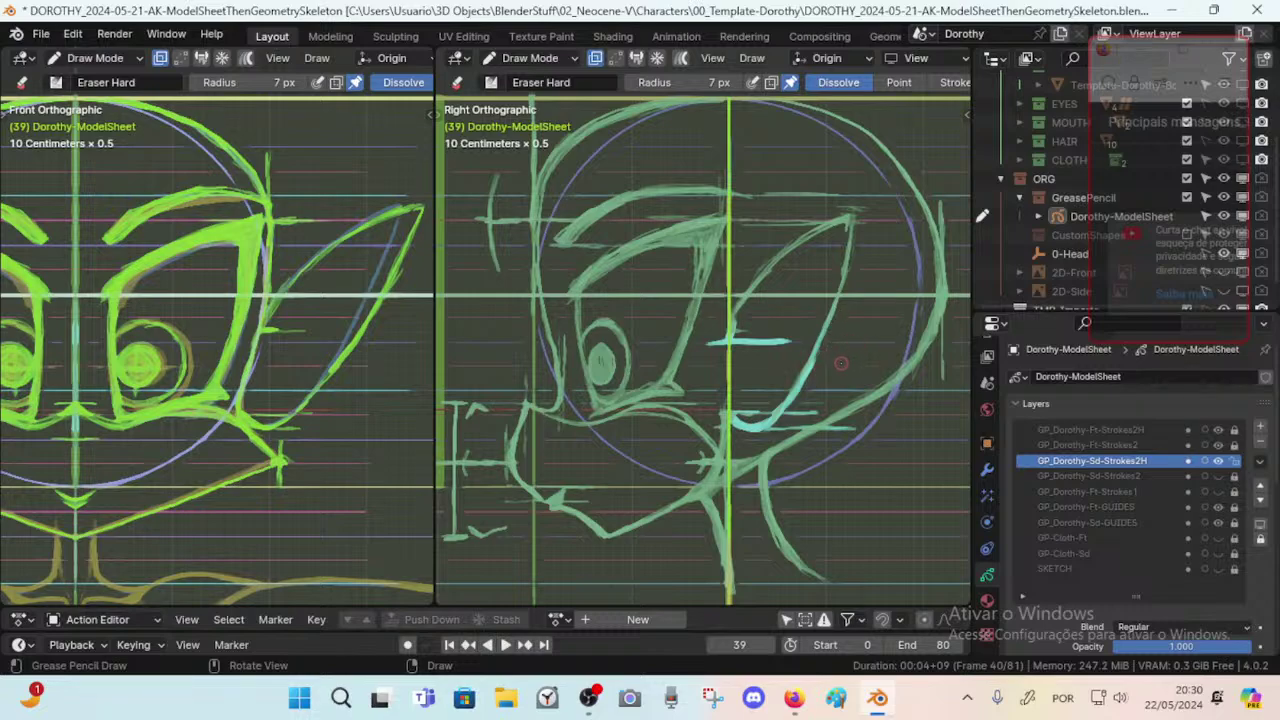
{"action": "key", "text": "ctrl+s"}
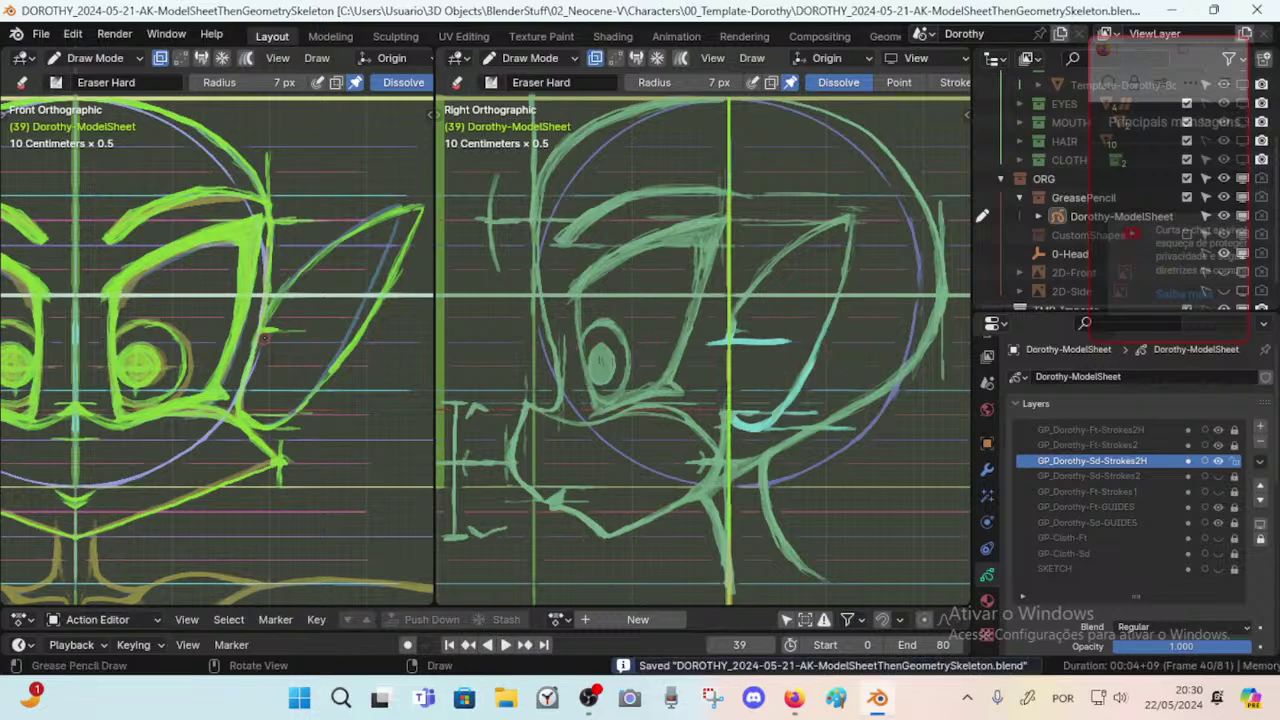
Lock GP_Dorothy-Sd-Strokes2H and make GP_Dorothy-Ft-Strokes2H the active, unlocked layer.
{"action": "left_click", "coordinate": [280, 329]}
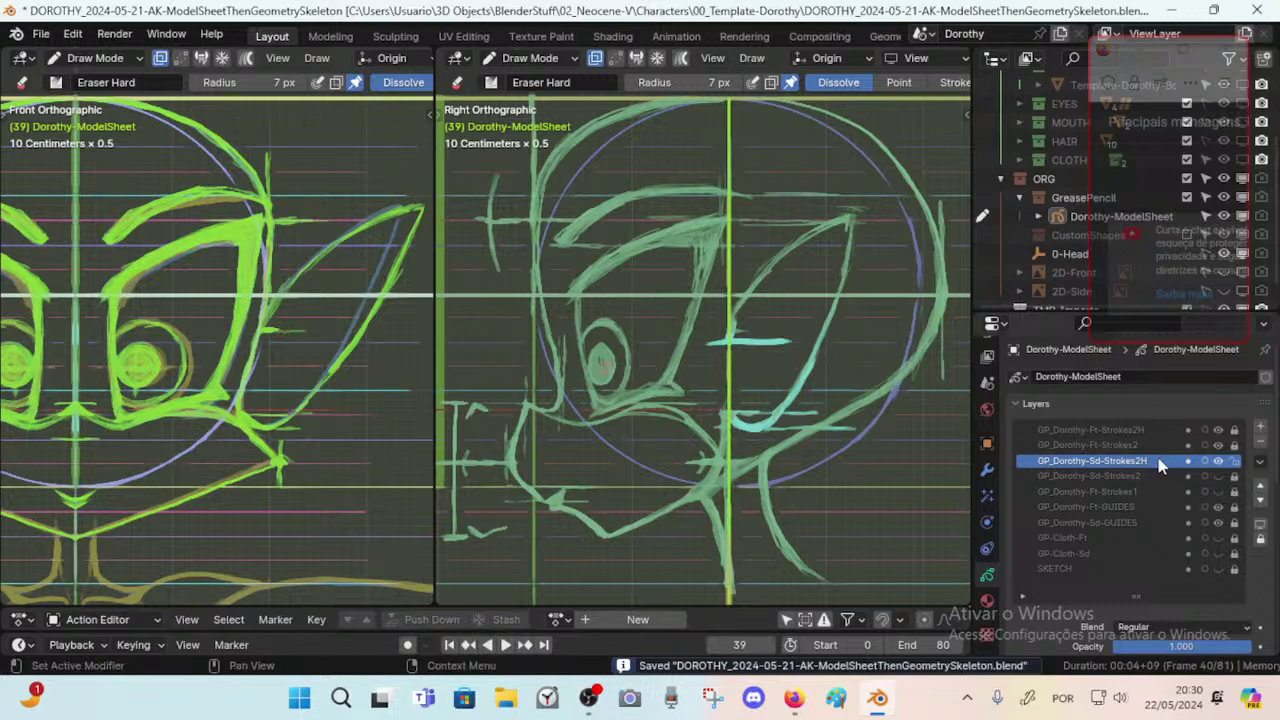
{"action": "left_click", "coordinate": [1234, 462]}
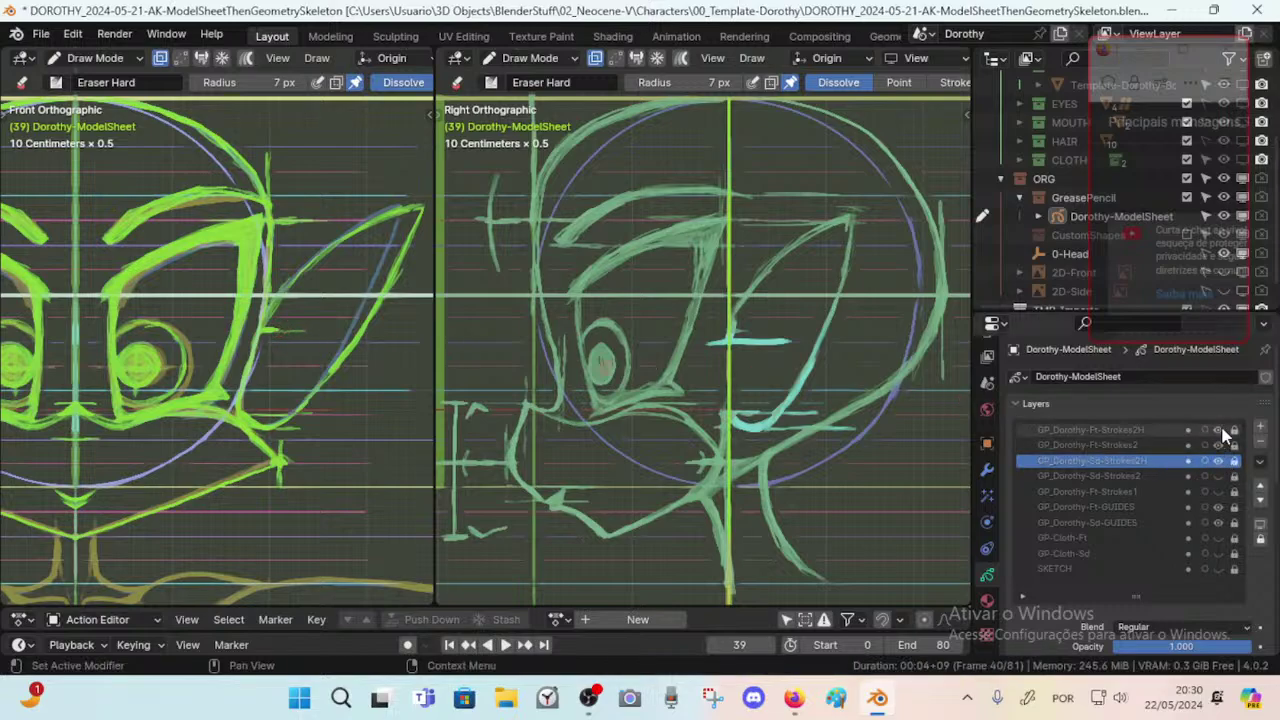
{"action": "left_click", "coordinate": [1218, 430]}
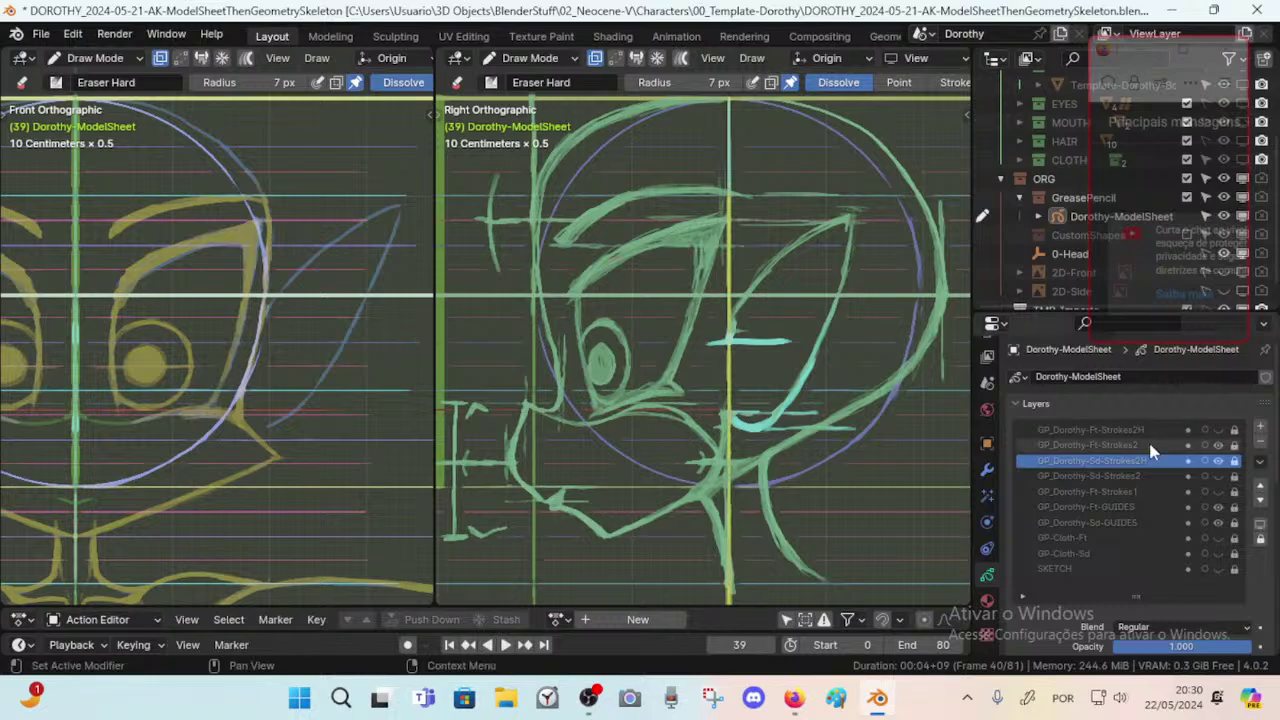
{"action": "left_click", "coordinate": [1218, 430]}
{"action": "left_click", "coordinate": [1132, 429]}
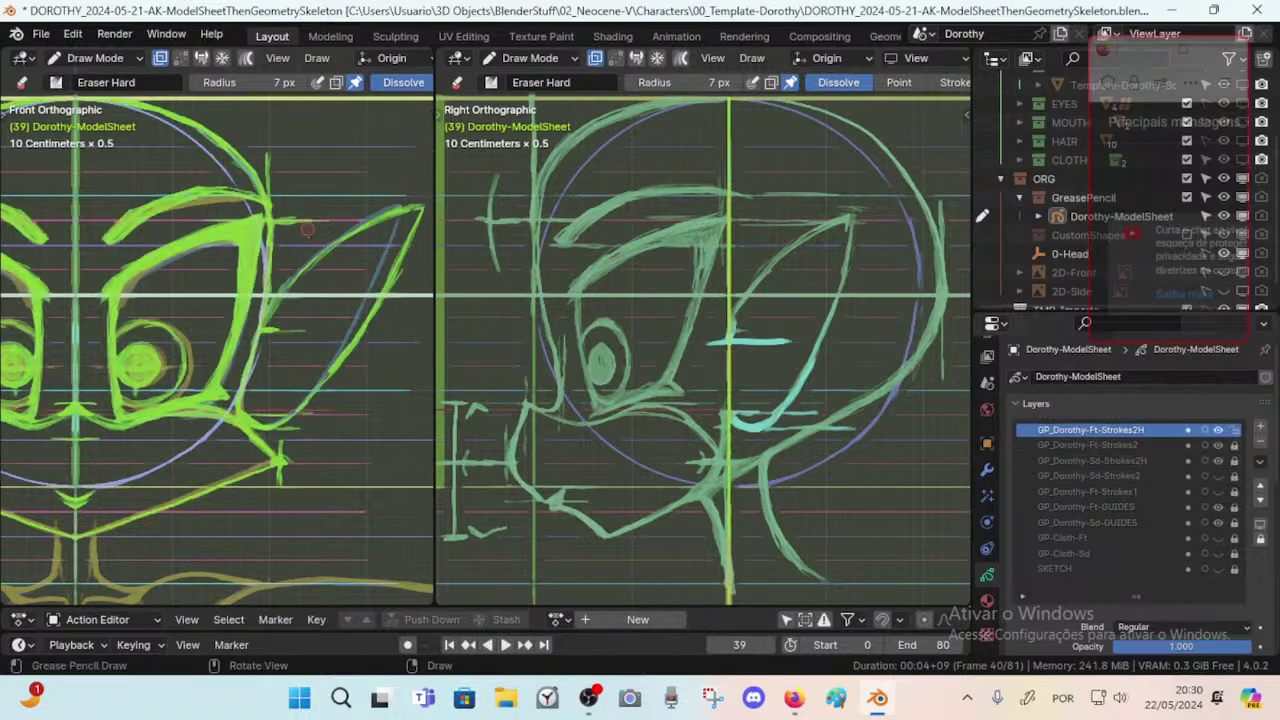
Show the front view's tool settings in the sidebar and expand the Brushes section.
{"action": "key", "text": "n"}
{"action": "key", "text": "n"}
{"action": "key", "text": "n"}
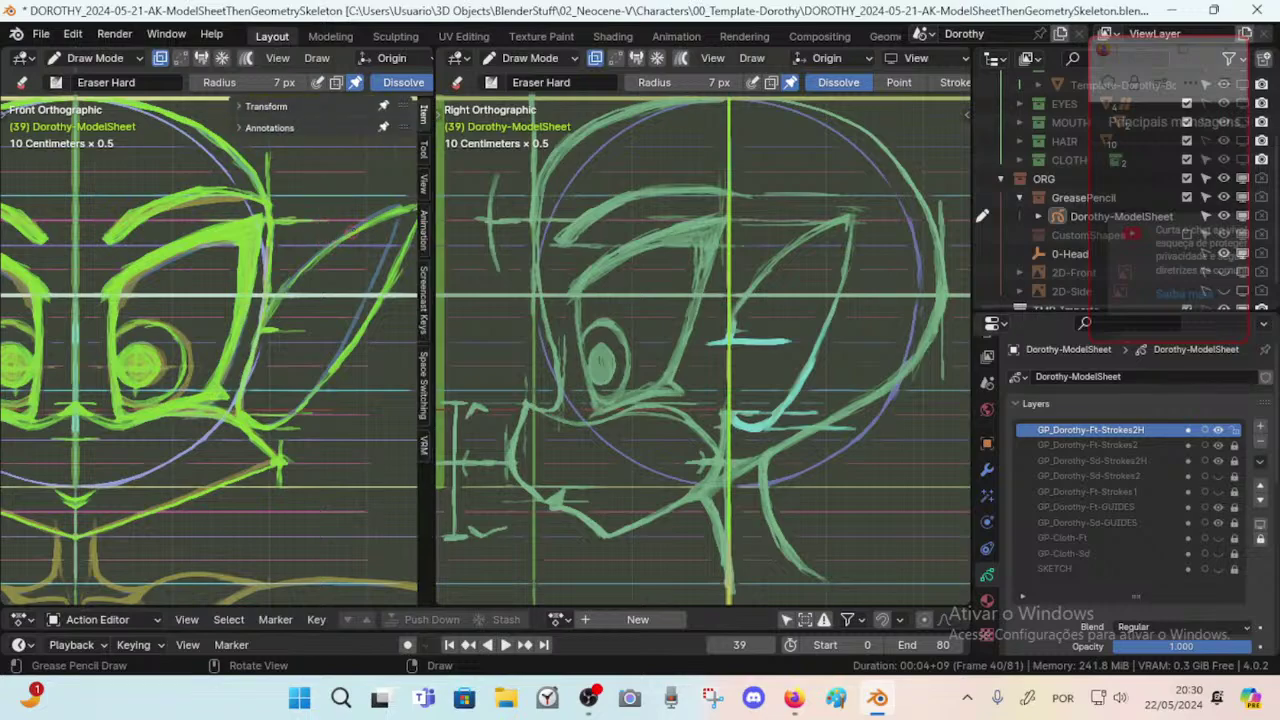
{"action": "left_click", "coordinate": [424, 148]}
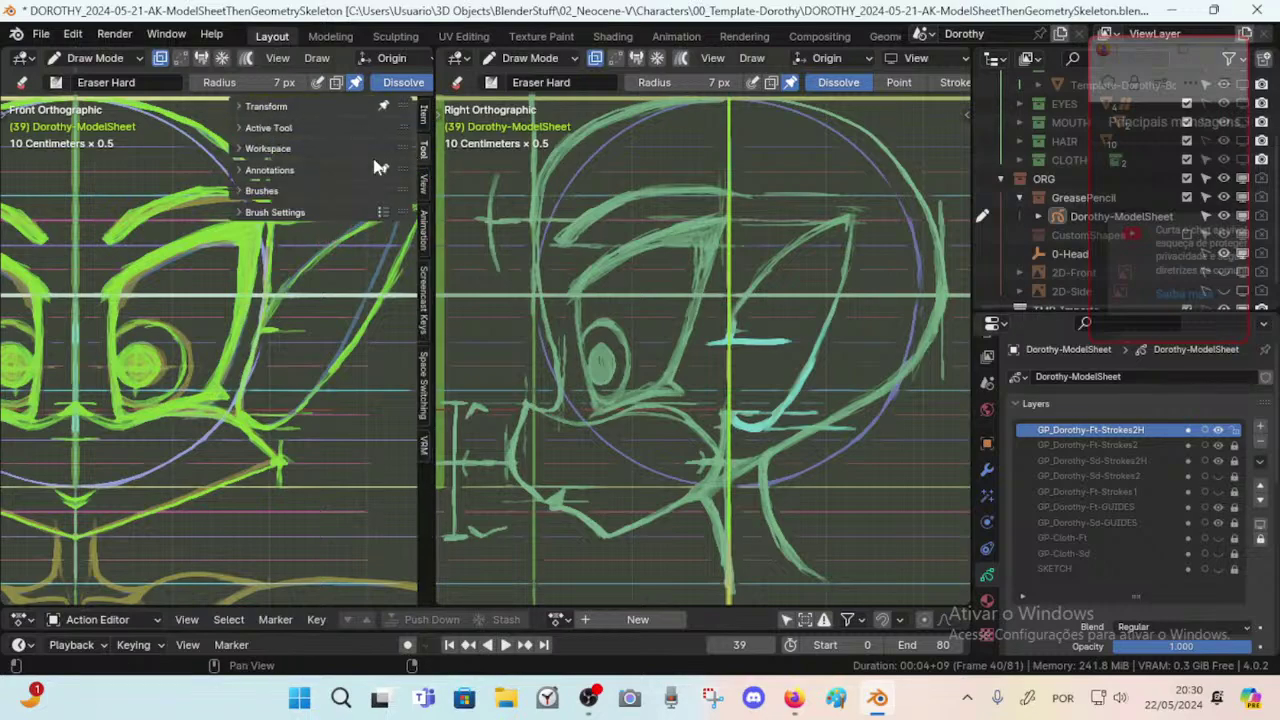
{"action": "left_click", "coordinate": [278, 108]}
{"action": "left_click", "coordinate": [280, 112]}
{"action": "left_click", "coordinate": [274, 150]}
{"action": "left_click", "coordinate": [274, 150]}
{"action": "left_click", "coordinate": [268, 191]}
Switch from the hard eraser to the Draw tool with the Pencil brush.
{"action": "key", "text": "t"}
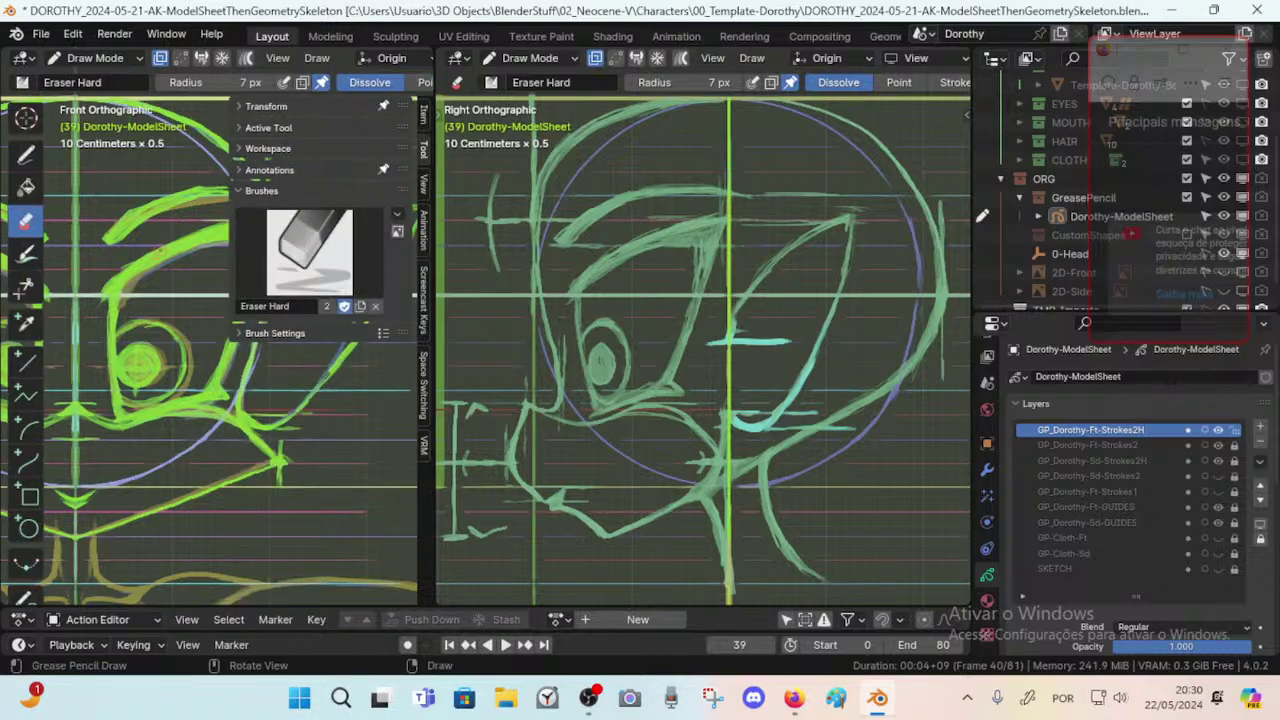
{"action": "key", "text": "t"}
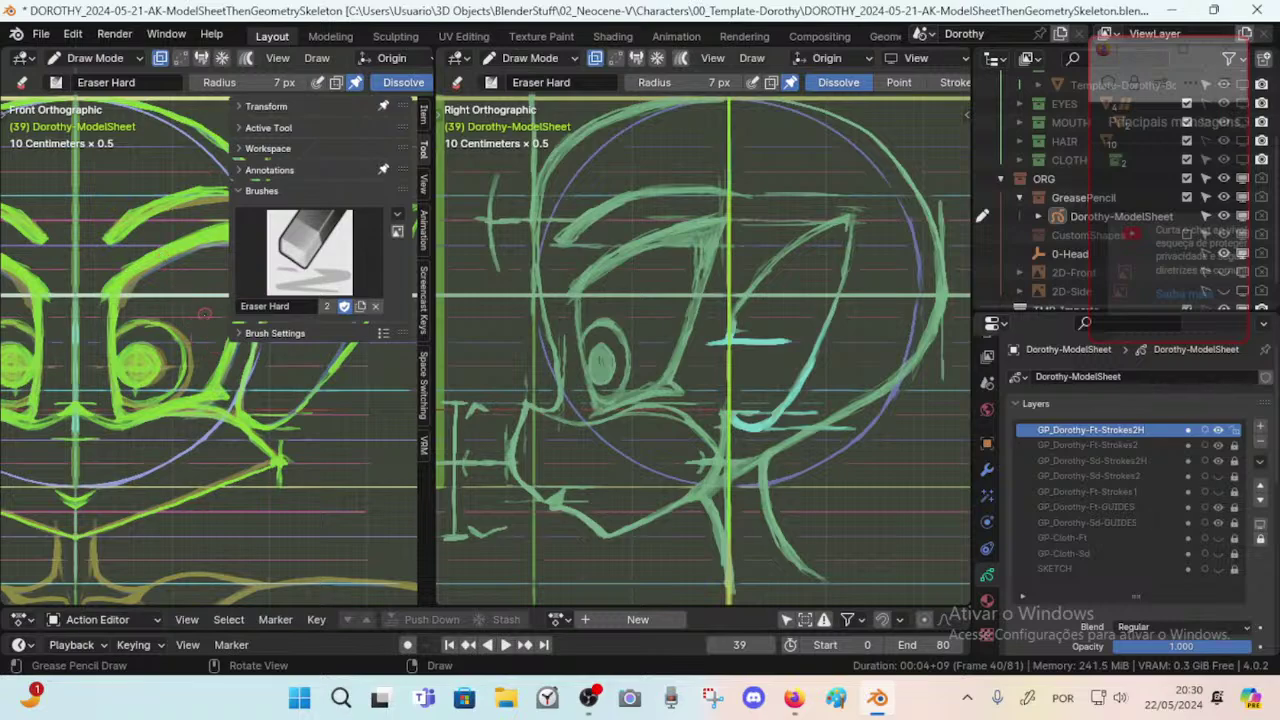
{"action": "key", "text": "shift+space"}
{"action": "left_click", "coordinate": [203, 275]}
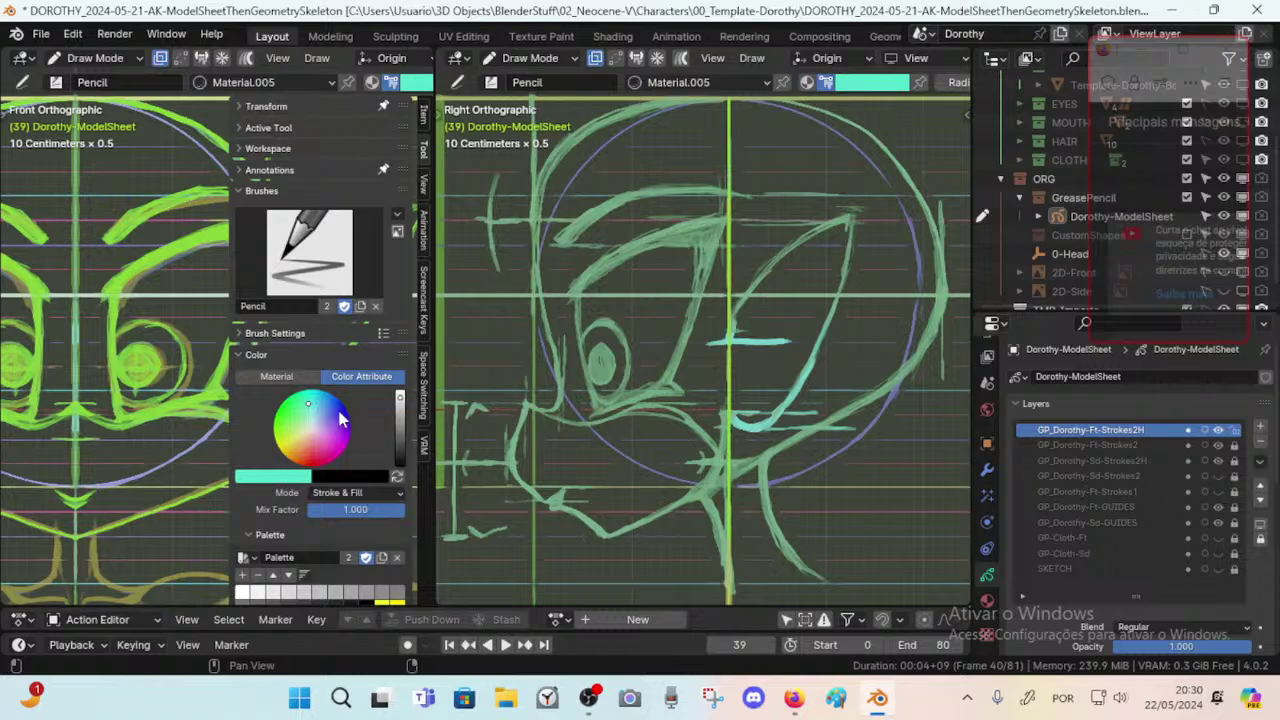
Change the Pencil's primary color attribute to a light purple and start sampling a color from the screen.
{"action": "left_click_drag", "start_coordinate": [313, 405], "coordinate": [327, 416]}
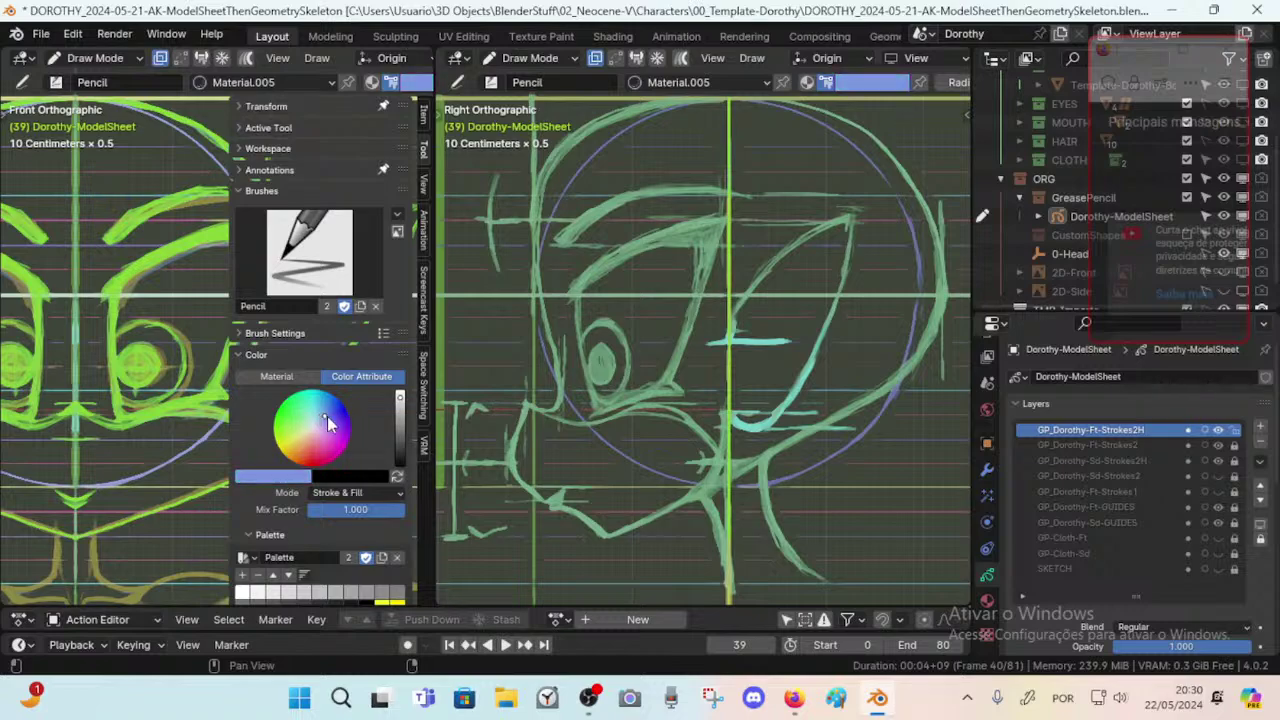
{"action": "left_click", "coordinate": [300, 476]}
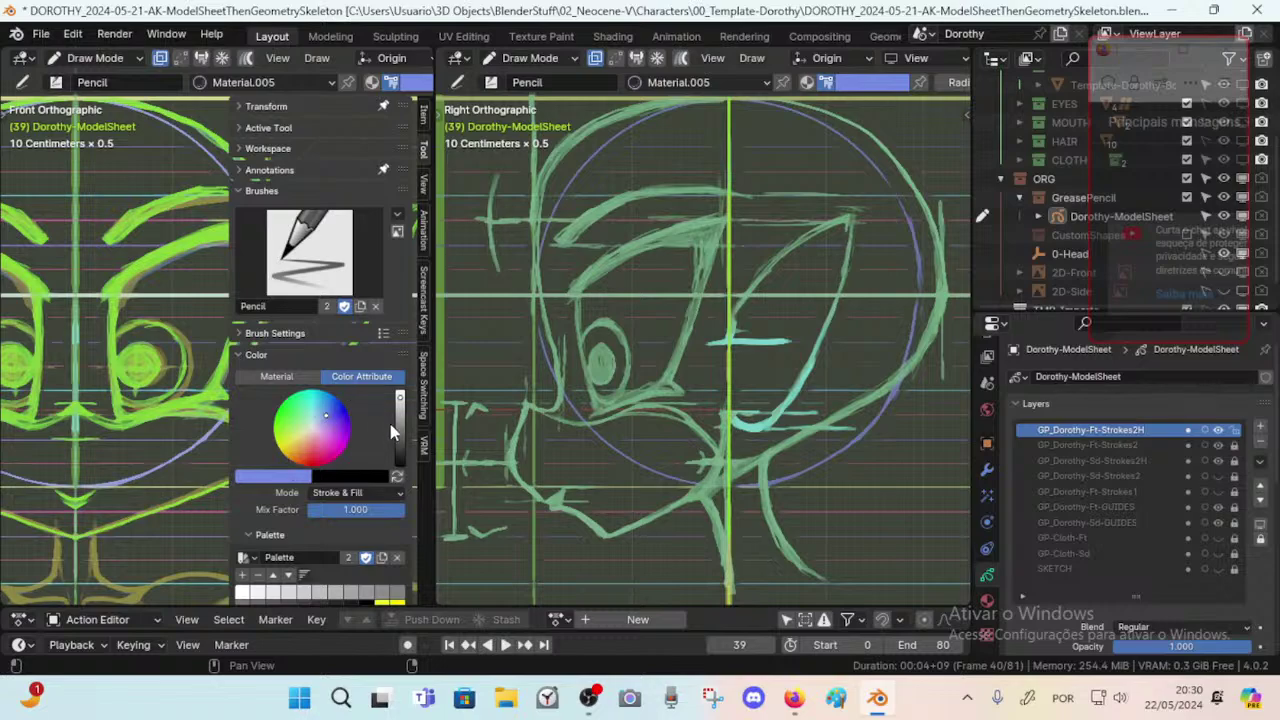
{"action": "left_click", "coordinate": [297, 477]}
{"action": "left_click", "coordinate": [315, 429]}
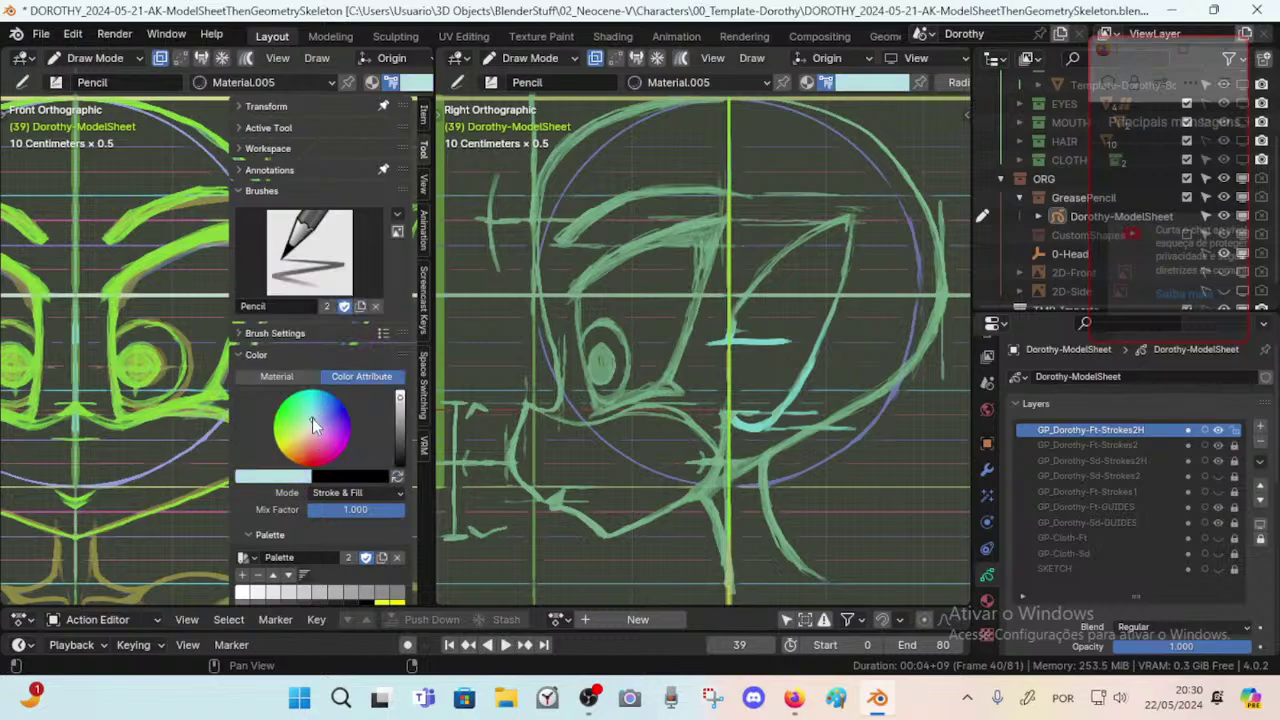
{"action": "left_click", "coordinate": [320, 440]}
{"action": "left_click", "coordinate": [390, 421]}
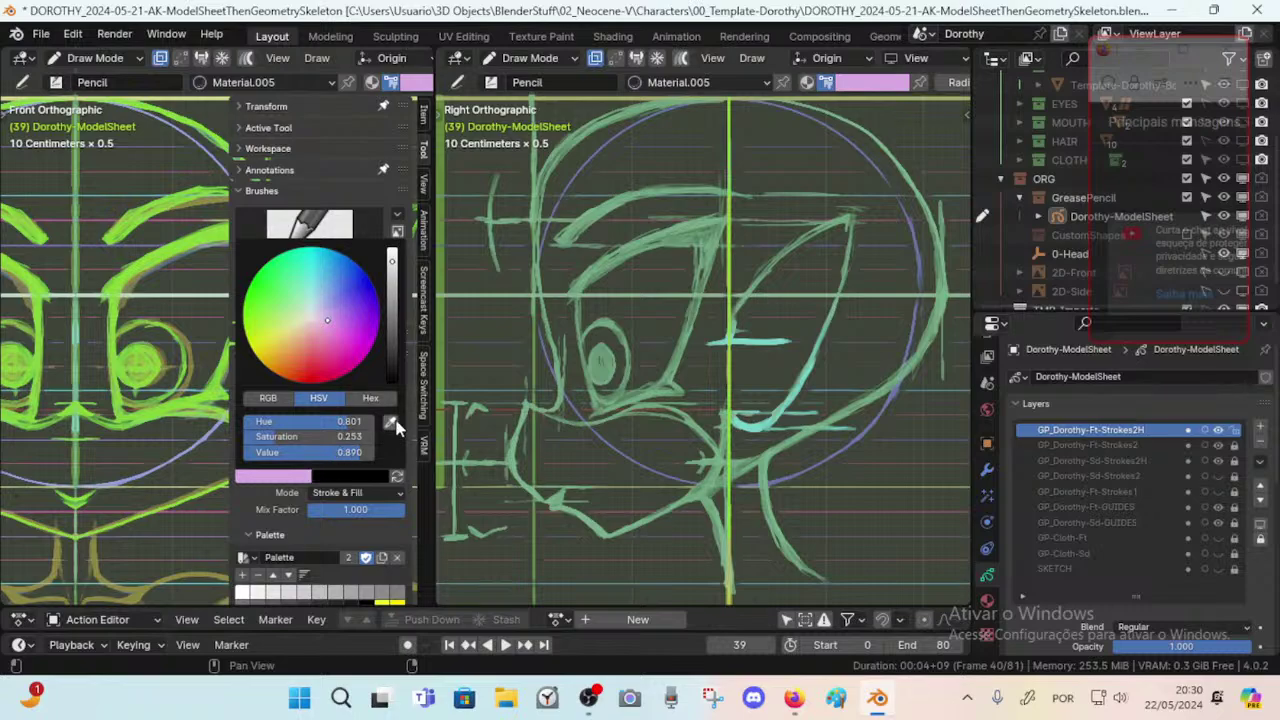
Sample the bright green of the front-view head lines as the pencil colour.
{"action": "left_click", "coordinate": [166, 310]}
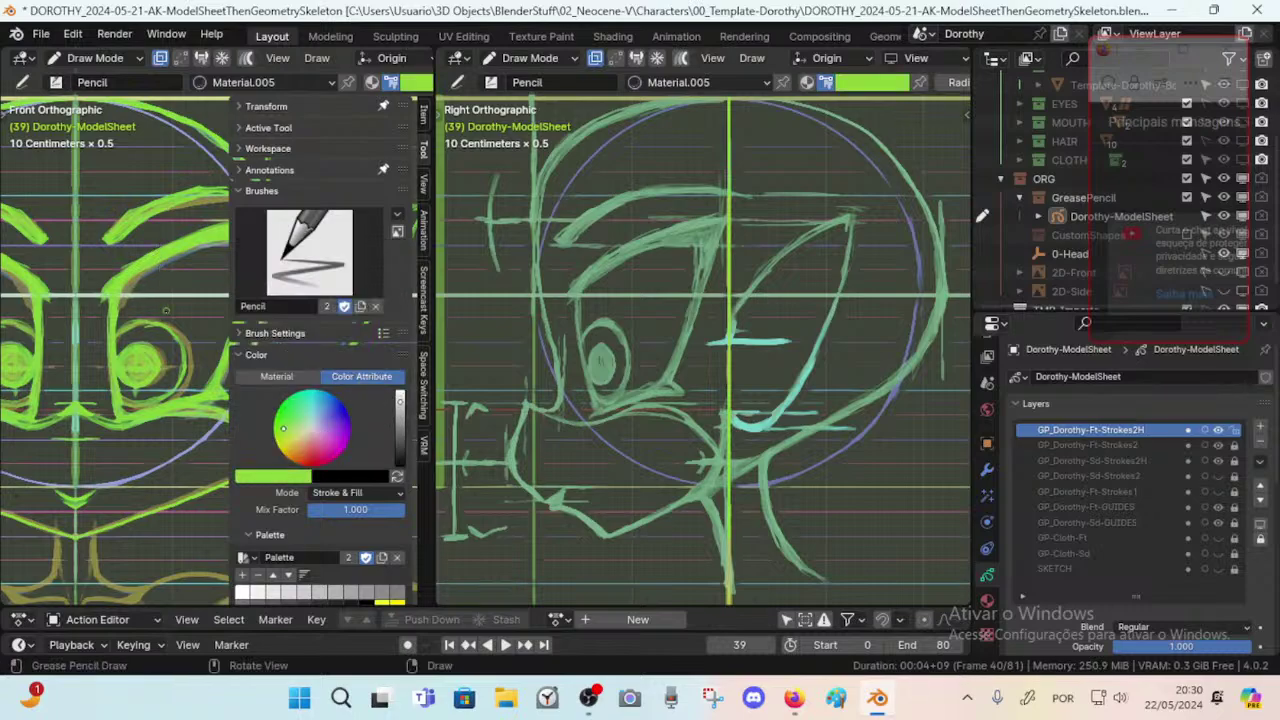
{"action": "key", "text": "n"}
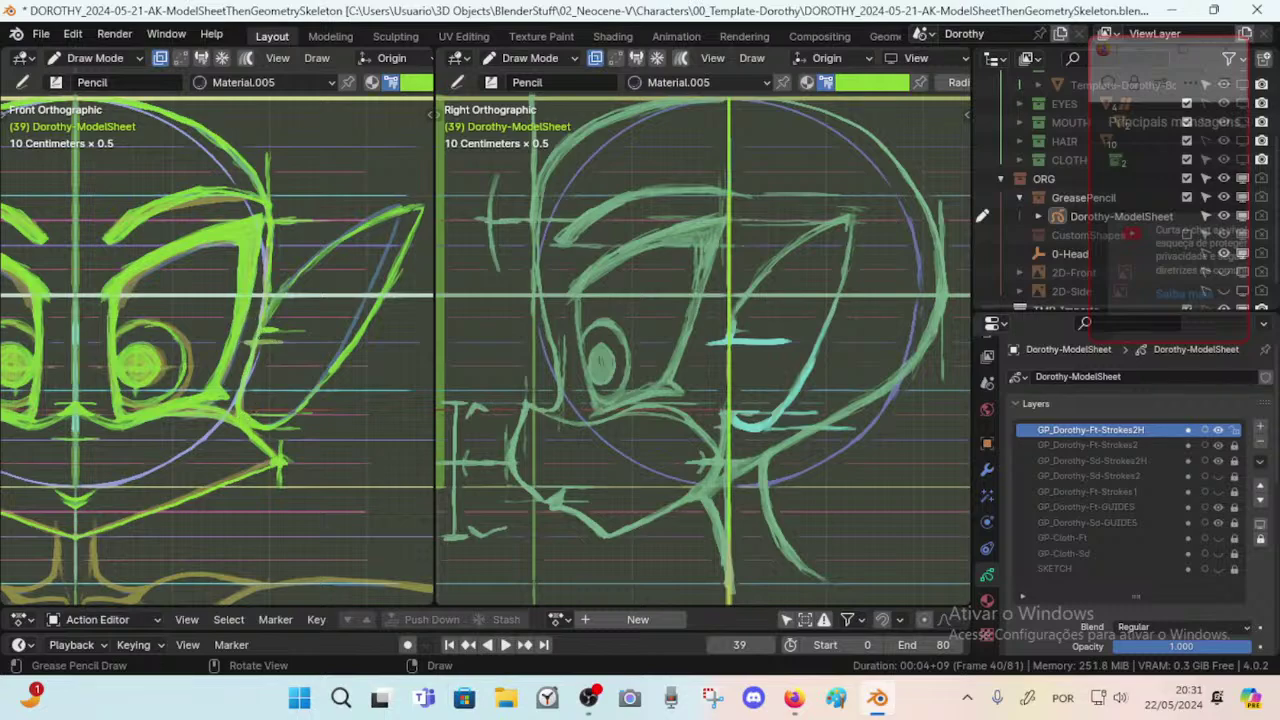
Erase stray strokes along the front-view ear's inner edge and redraw the ear outline down to its base with the Pencil.
{"action": "key", "text": "shift+space"}
{"action": "key", "text": "e"}
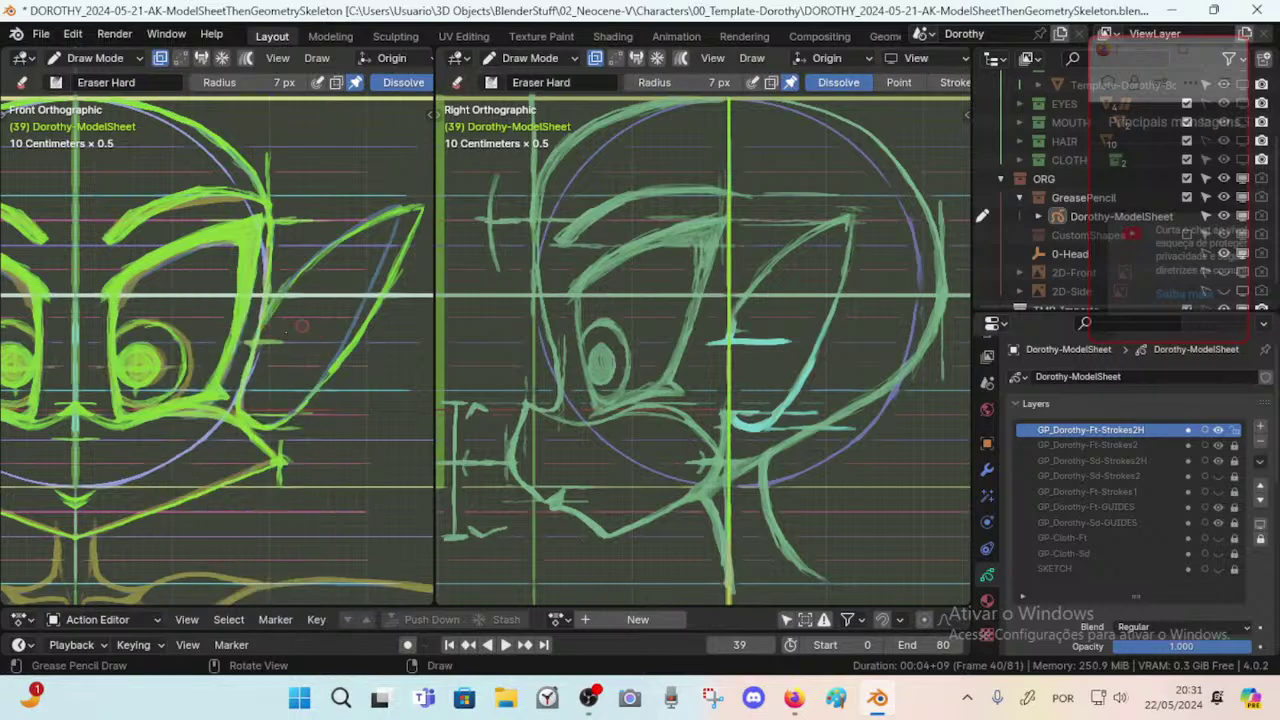
{"action": "key", "text": "shift+space"}
{"action": "key", "text": "d"}
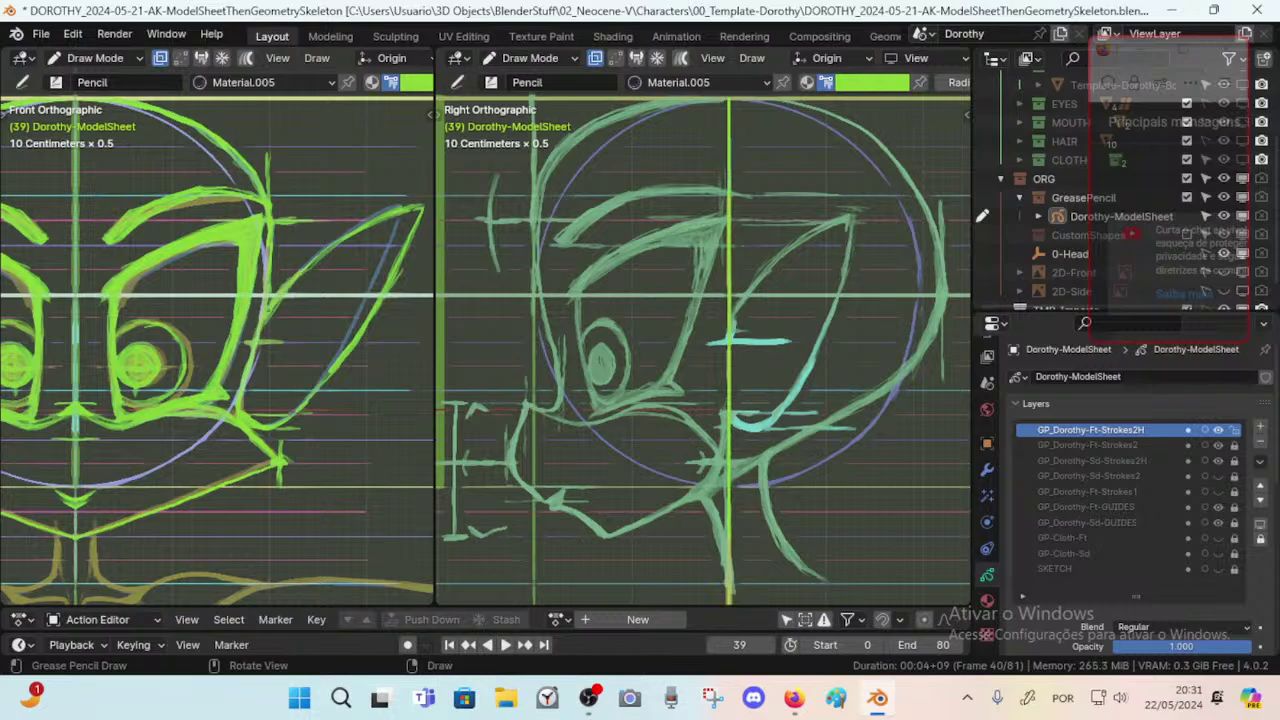
{"action": "mouse_move", "coordinate": [299, 275]}
{"action": "left_mouse_down"}
{"action": "mouse_move", "coordinate": [384, 215]}
{"action": "mouse_move", "coordinate": [397, 262]}
{"action": "left_mouse_up"}
{"action": "mouse_move", "coordinate": [412, 207]}
{"action": "left_mouse_down"}
{"action": "mouse_move", "coordinate": [362, 346]}
{"action": "mouse_move", "coordinate": [320, 402]}
{"action": "mouse_move", "coordinate": [278, 428]}
{"action": "left_mouse_up"}
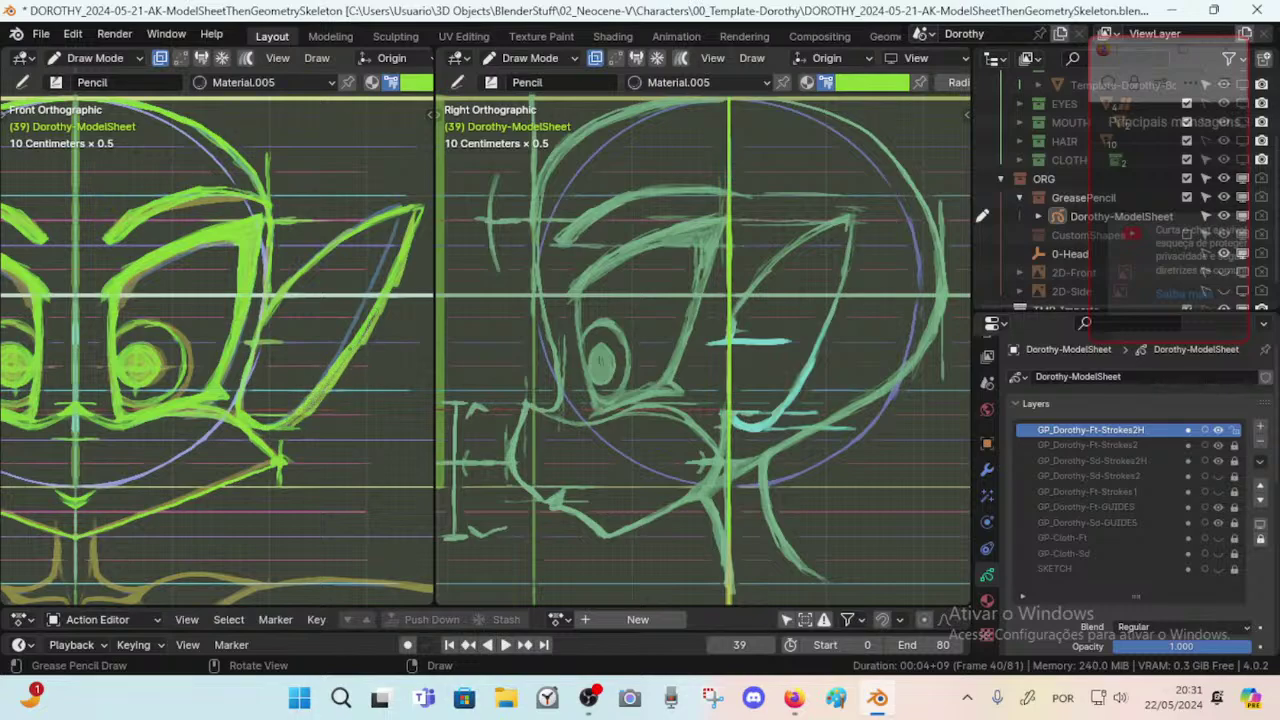
Check the redrawn ear against the whole front-view head and save the file.
{"action": "key", "text": "ctrl+space"}
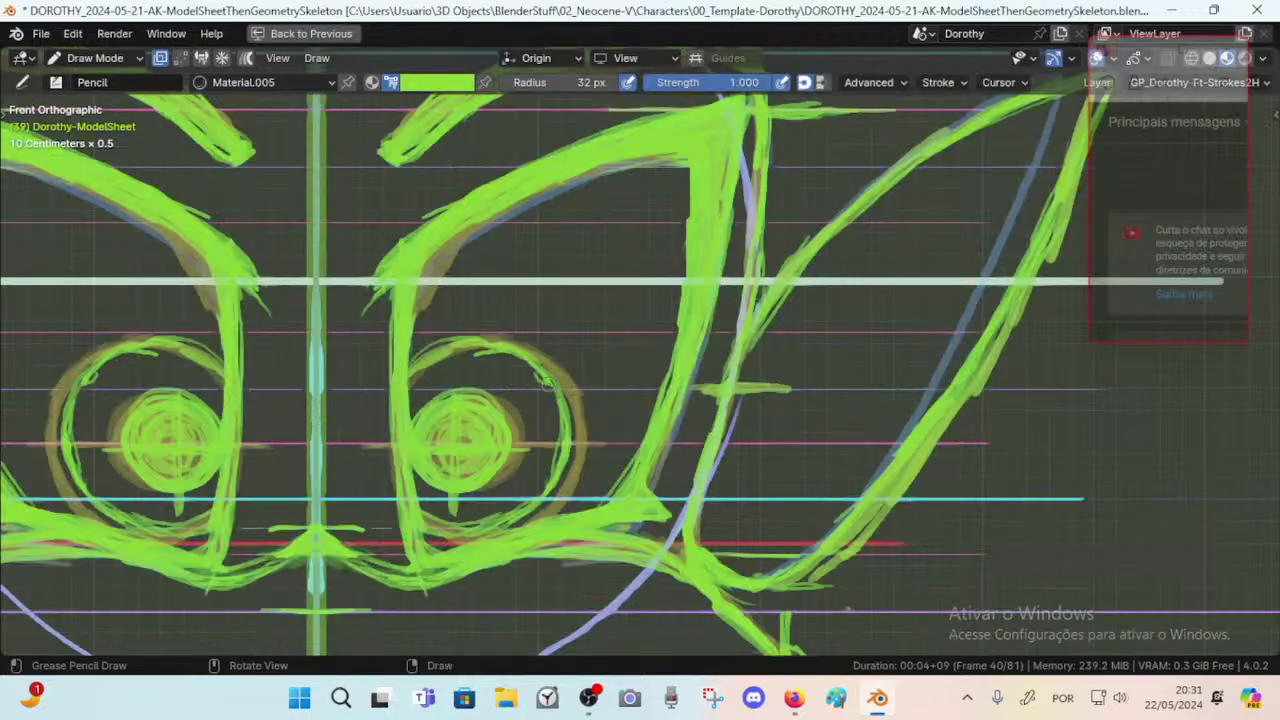
{"action": "scroll", "coordinate": [546, 383], "scroll_direction": "down", "scroll_amount": 6}
{"action": "key", "text": "ctrl+space"}
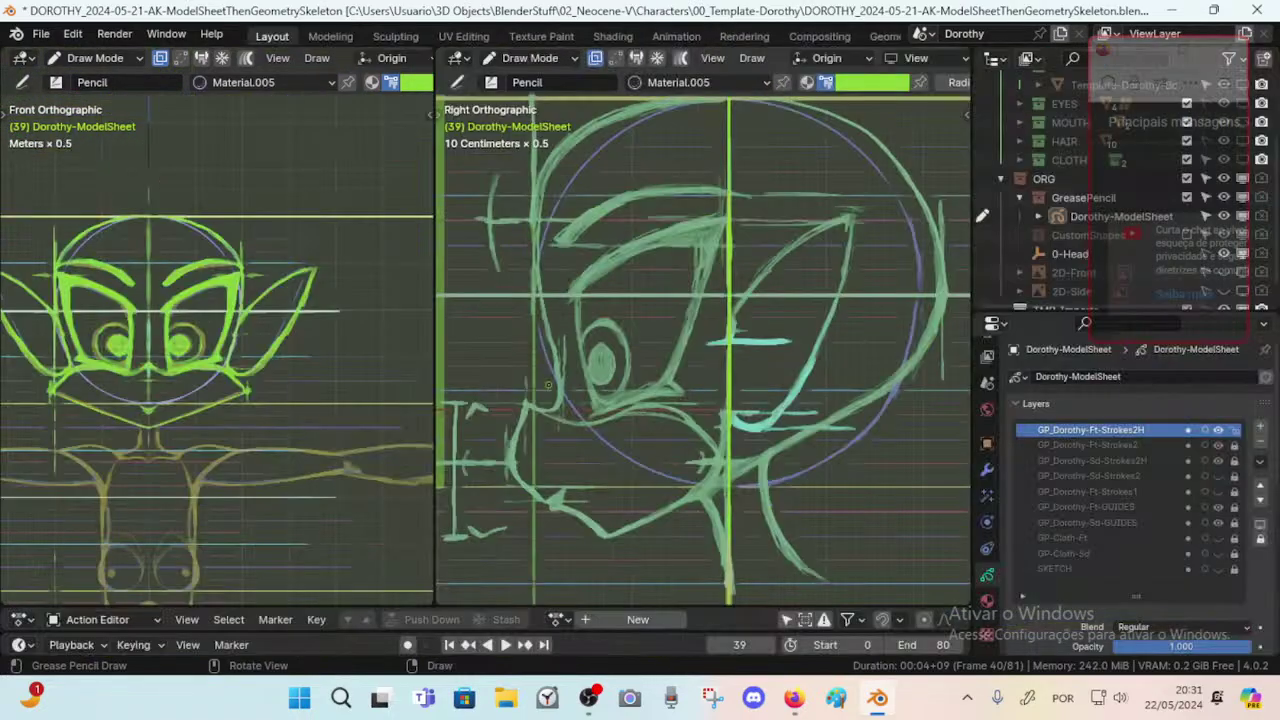
{"action": "scroll", "coordinate": [268, 440], "scroll_direction": "up", "scroll_amount": 10}
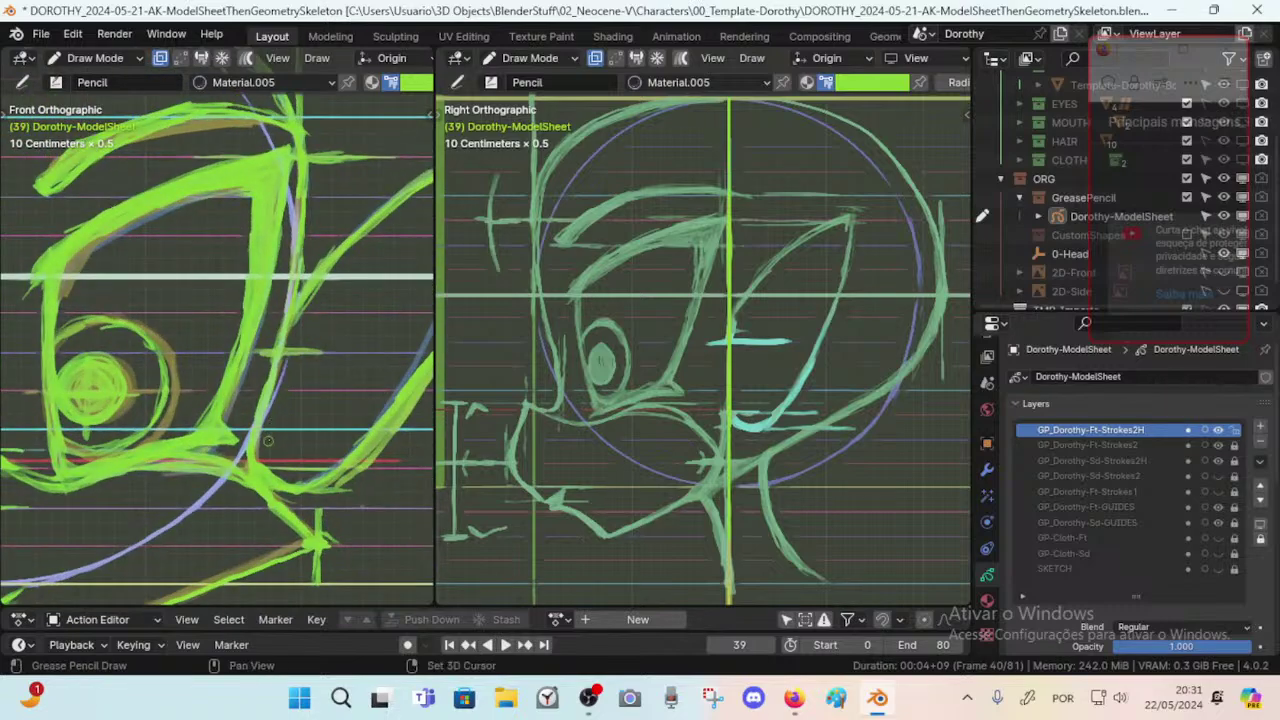
{"action": "mouse_move", "coordinate": [268, 440]}
{"action": "middle_mouse_down", "text": "shift"}
{"action": "mouse_move", "coordinate": [255, 344]}
{"action": "mouse_move", "coordinate": [220, 360]}
{"action": "mouse_move", "coordinate": [224, 404]}
{"action": "mouse_move", "coordinate": [218, 380]}
{"action": "middle_mouse_up", "text": "shift"}
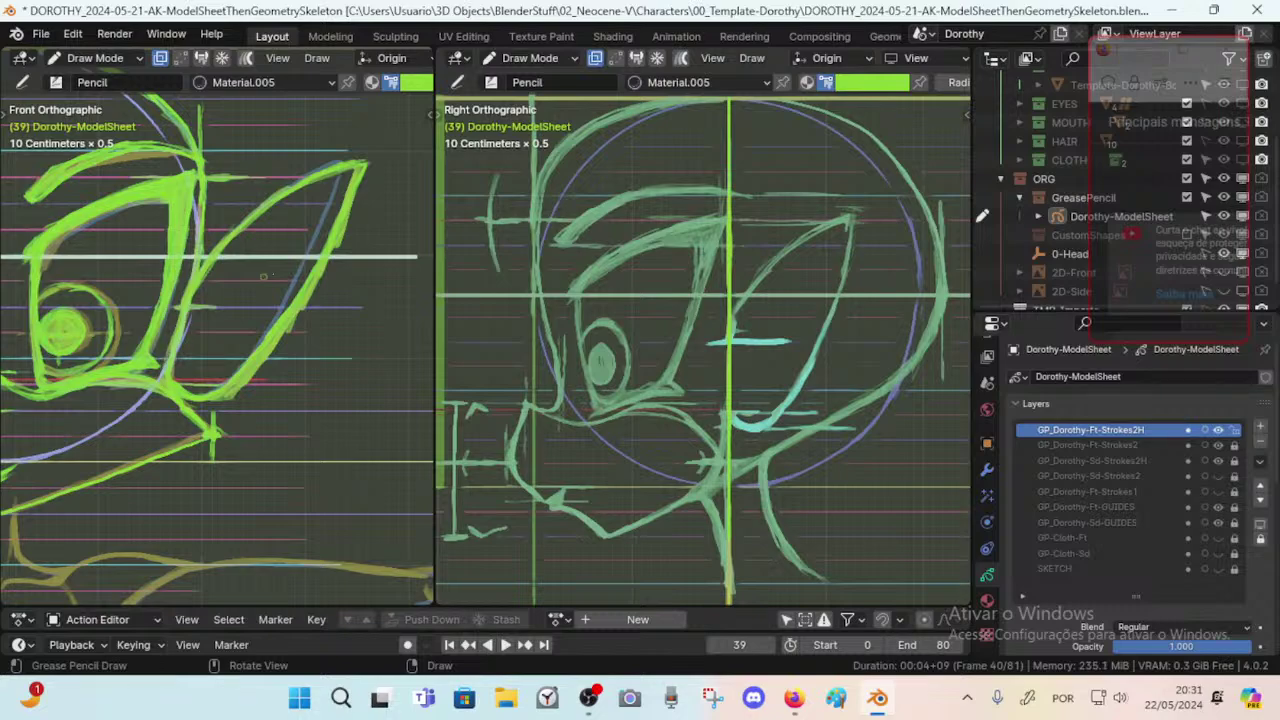
{"action": "scroll", "coordinate": [263, 276], "scroll_direction": "down", "scroll_amount": 5}
{"action": "key", "text": "ctrl+s"}
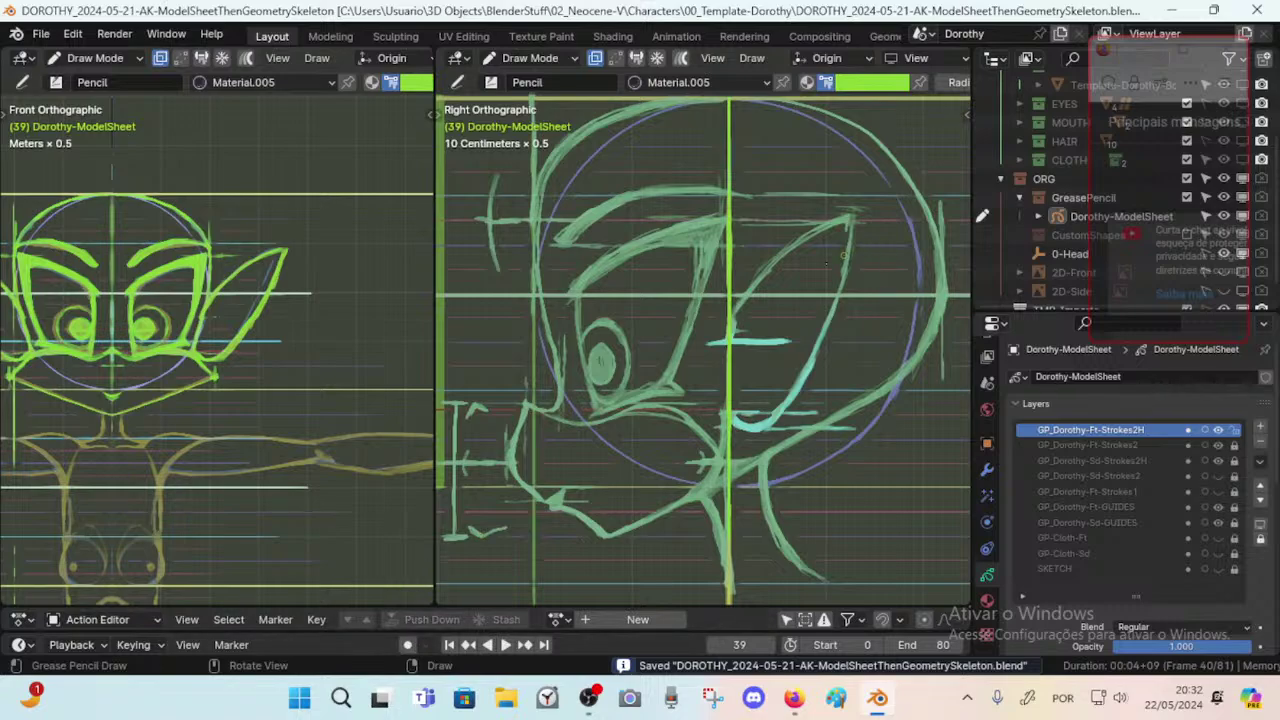
Lock the GP_Dorothy-Ft-Strokes2H layer, then unlock GP_Dorothy-Sd-Strokes2H and make it the active layer.
{"action": "scroll", "coordinate": [844, 255], "scroll_direction": "up", "scroll_amount": 3}
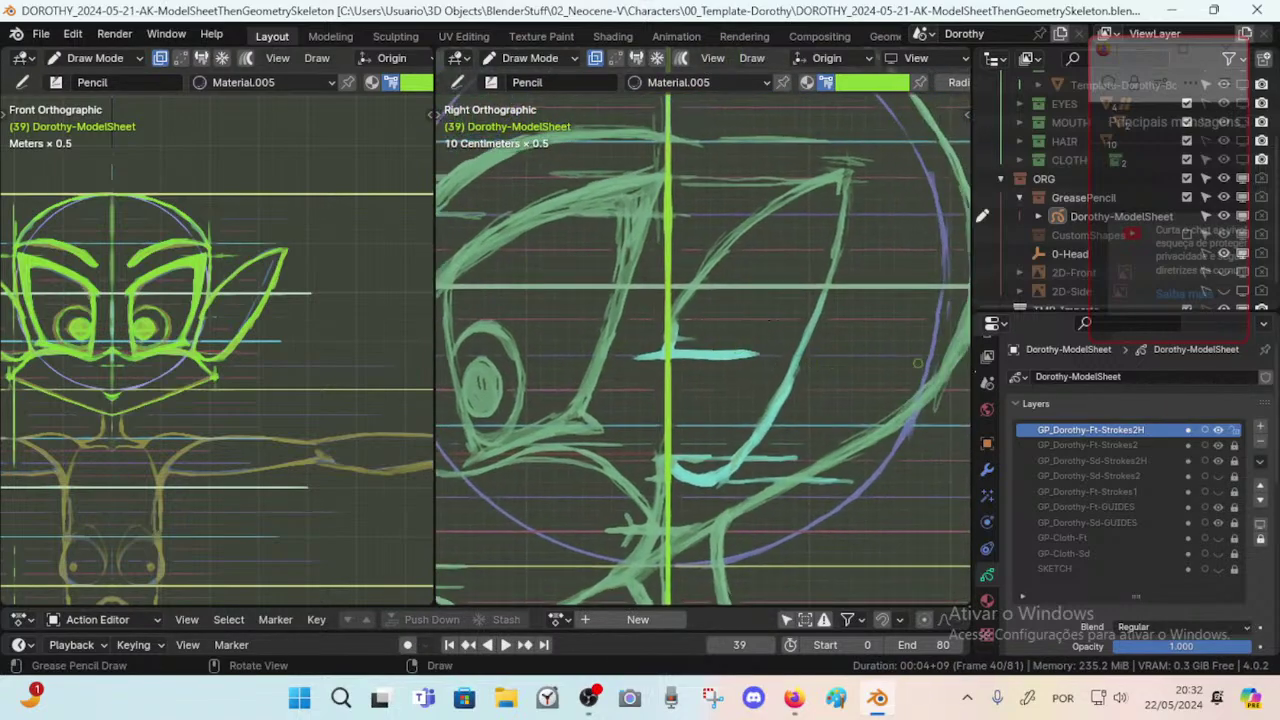
{"action": "left_click", "coordinate": [1233, 431]}
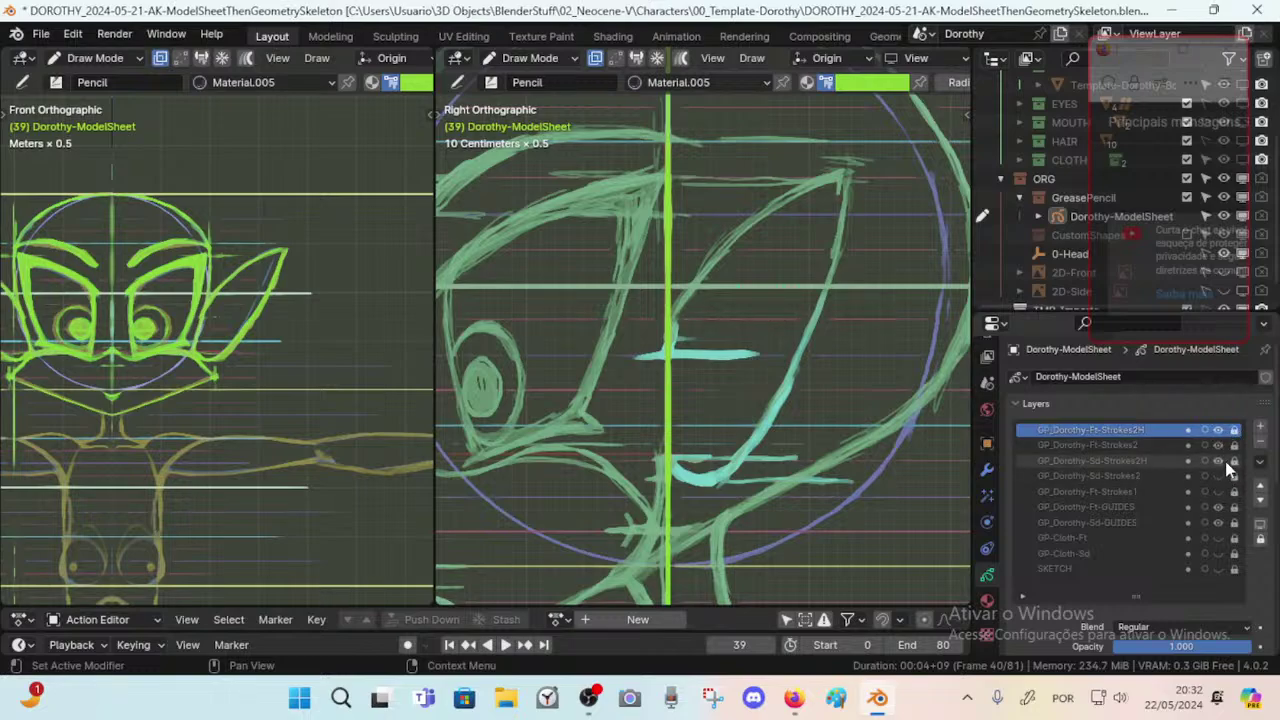
{"action": "left_click", "coordinate": [1234, 462]}
{"action": "left_click", "coordinate": [1140, 461]}
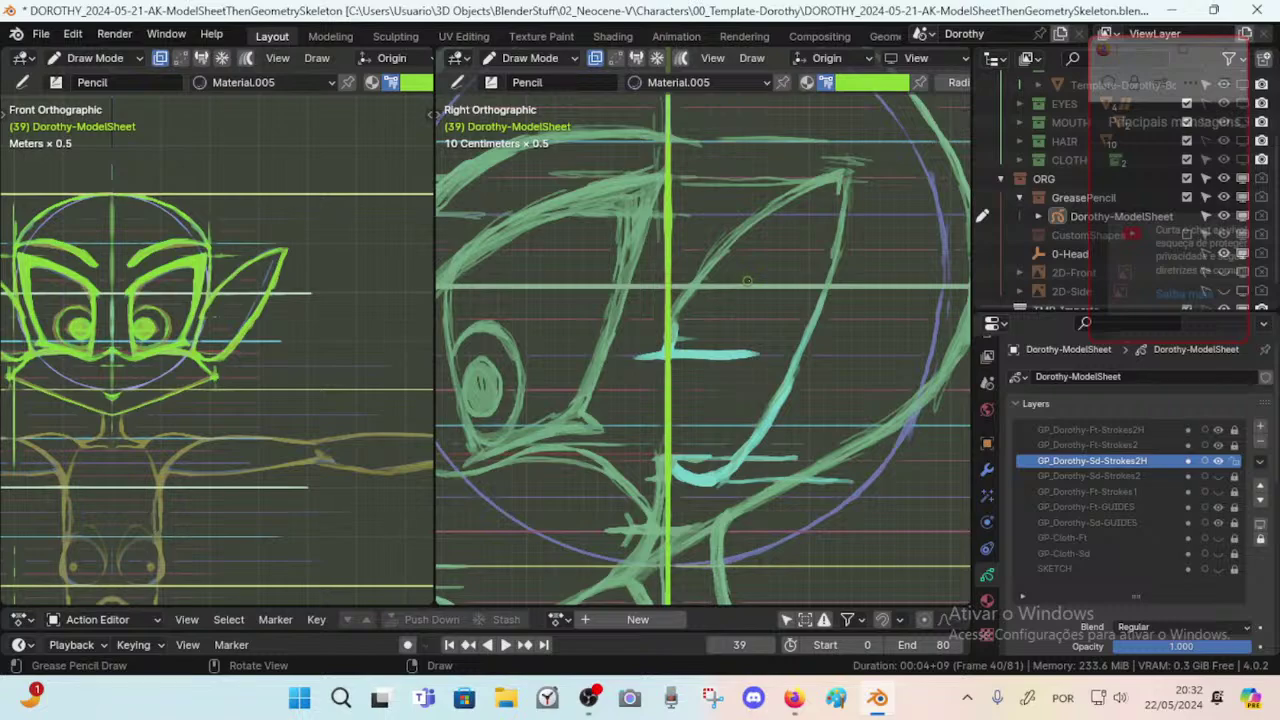
Sample the muted green of the side-view head lines as the pencil colour.
{"action": "key", "text": "n"}
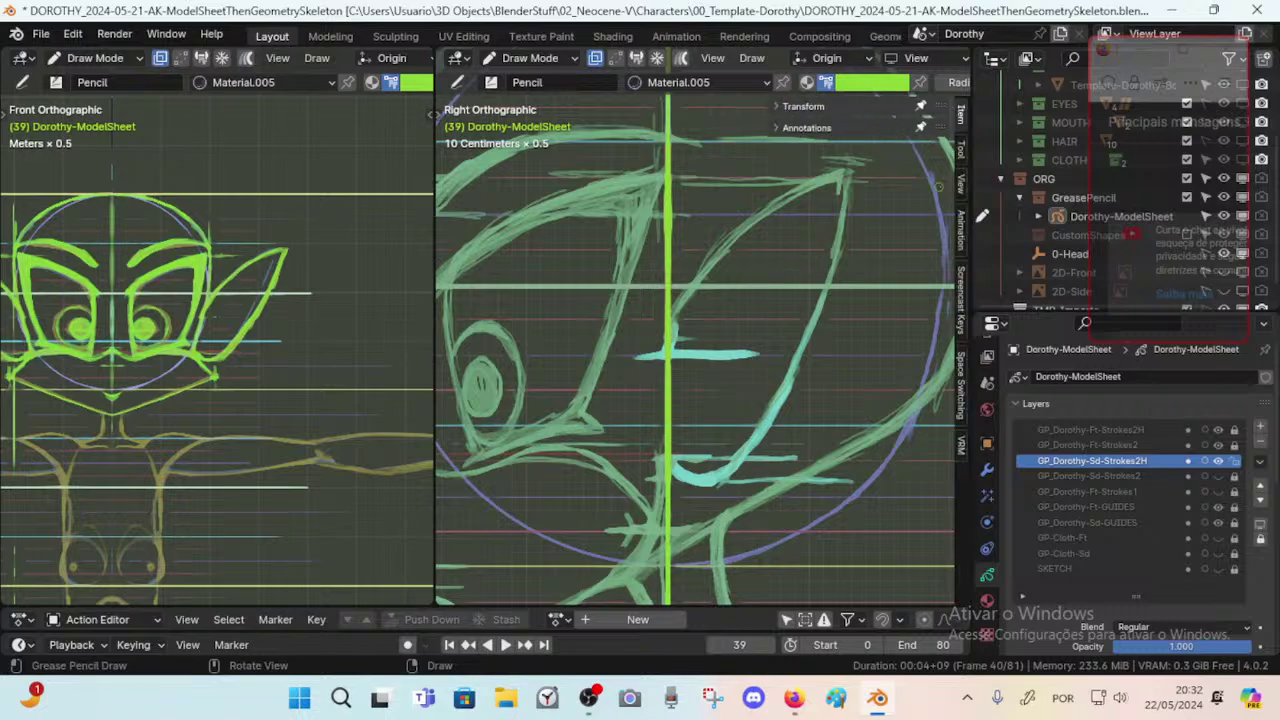
{"action": "left_click", "coordinate": [961, 150]}
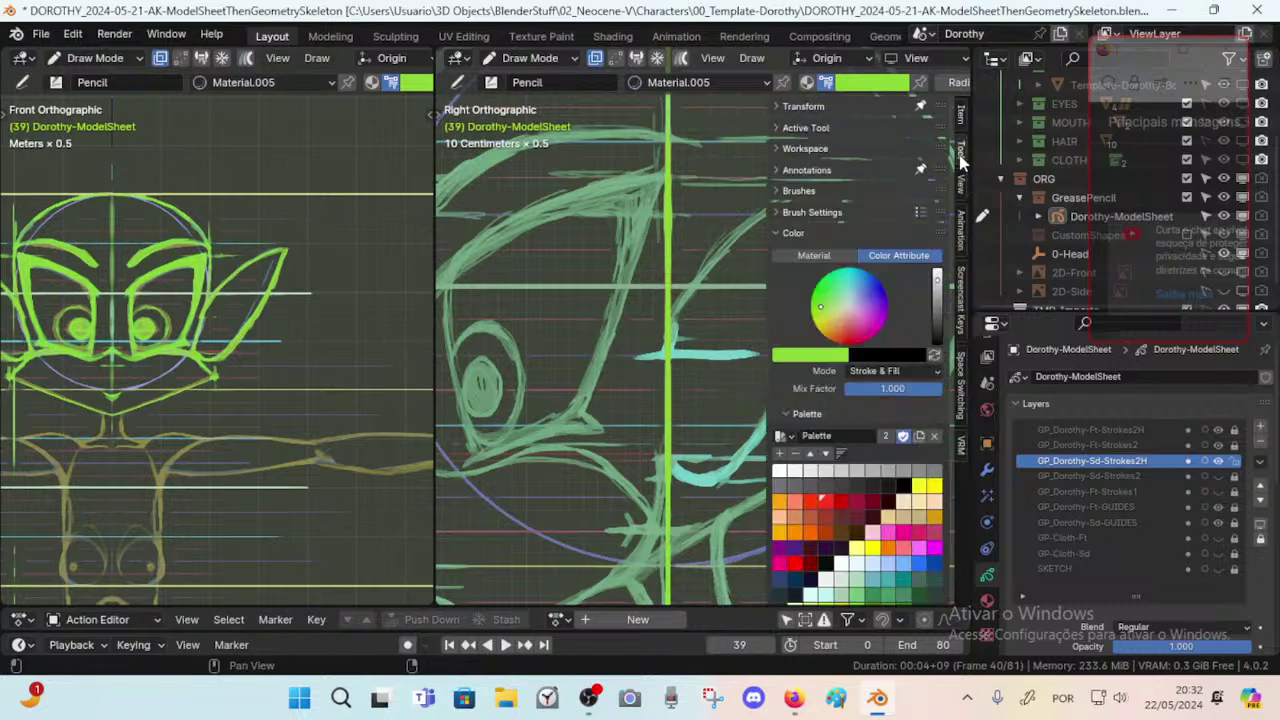
{"action": "left_click", "coordinate": [830, 358]}
{"action": "left_click", "coordinate": [925, 309]}
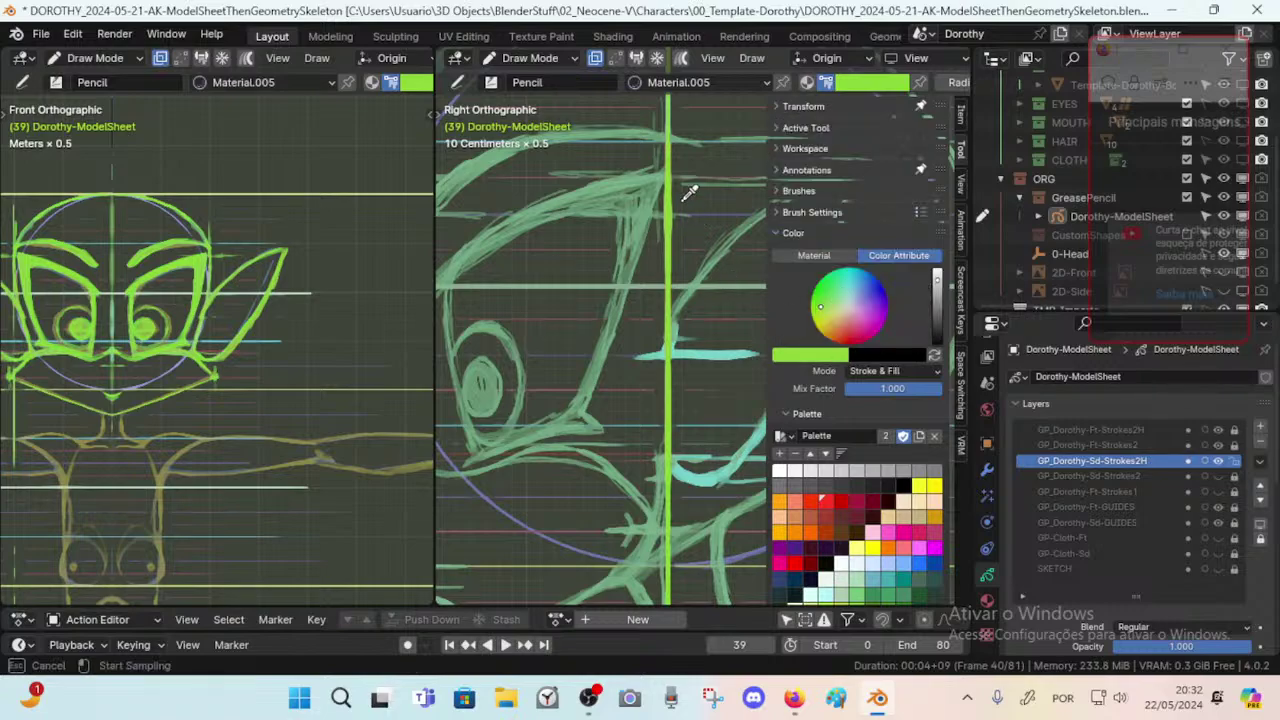
{"action": "left_click", "coordinate": [645, 198]}
{"action": "key", "text": "n"}
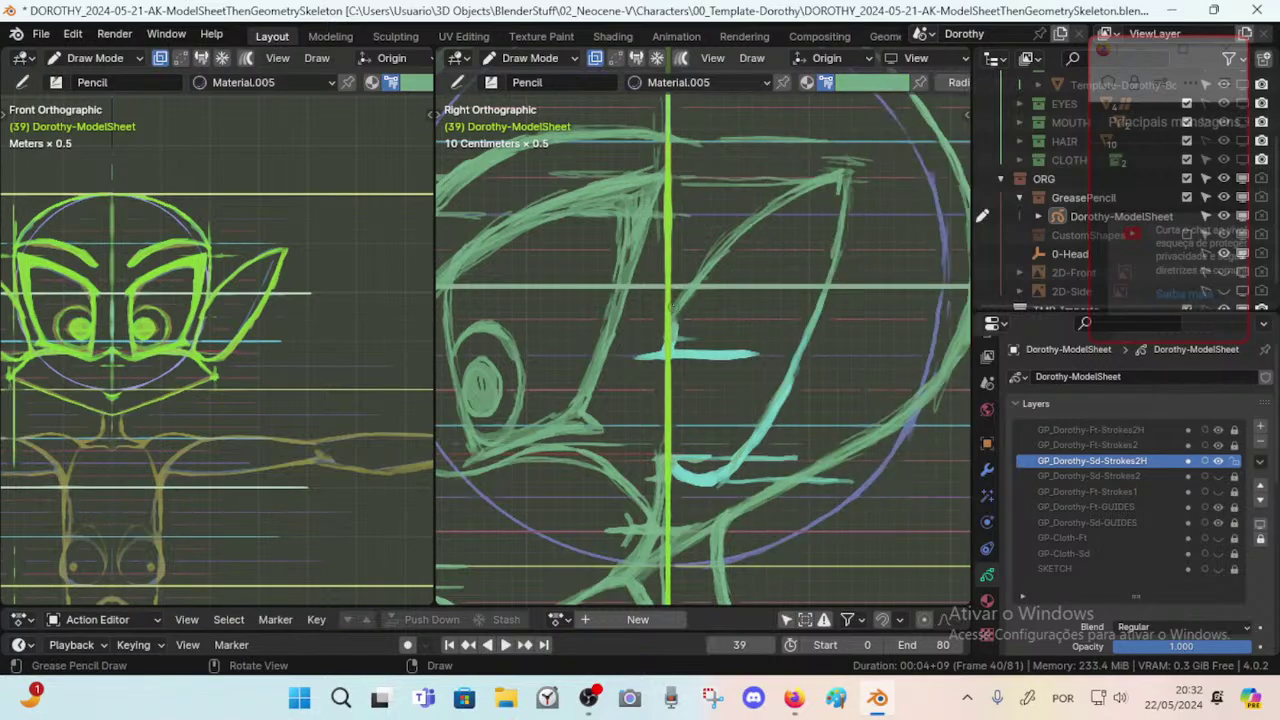
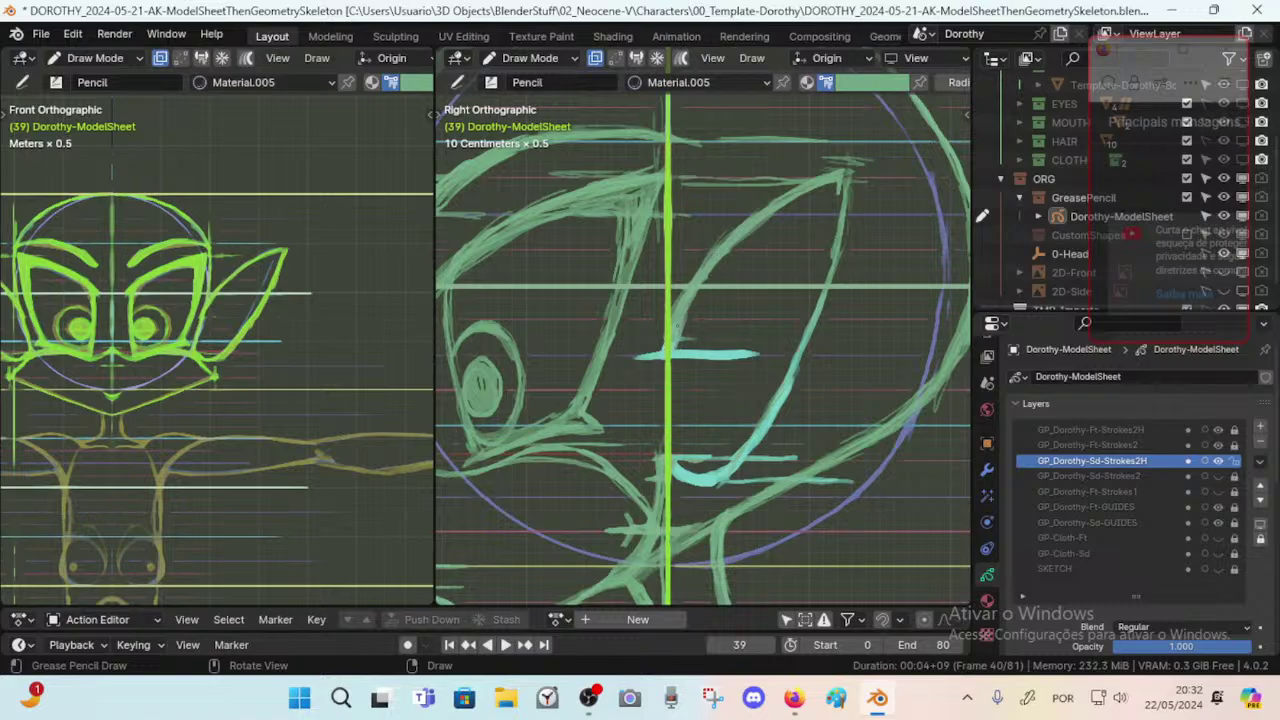
Save the file and lock the GP_Dorothy-Sd-Strokes2H layer.
{"action": "scroll", "coordinate": [676, 322], "scroll_direction": "down", "scroll_amount": 1}
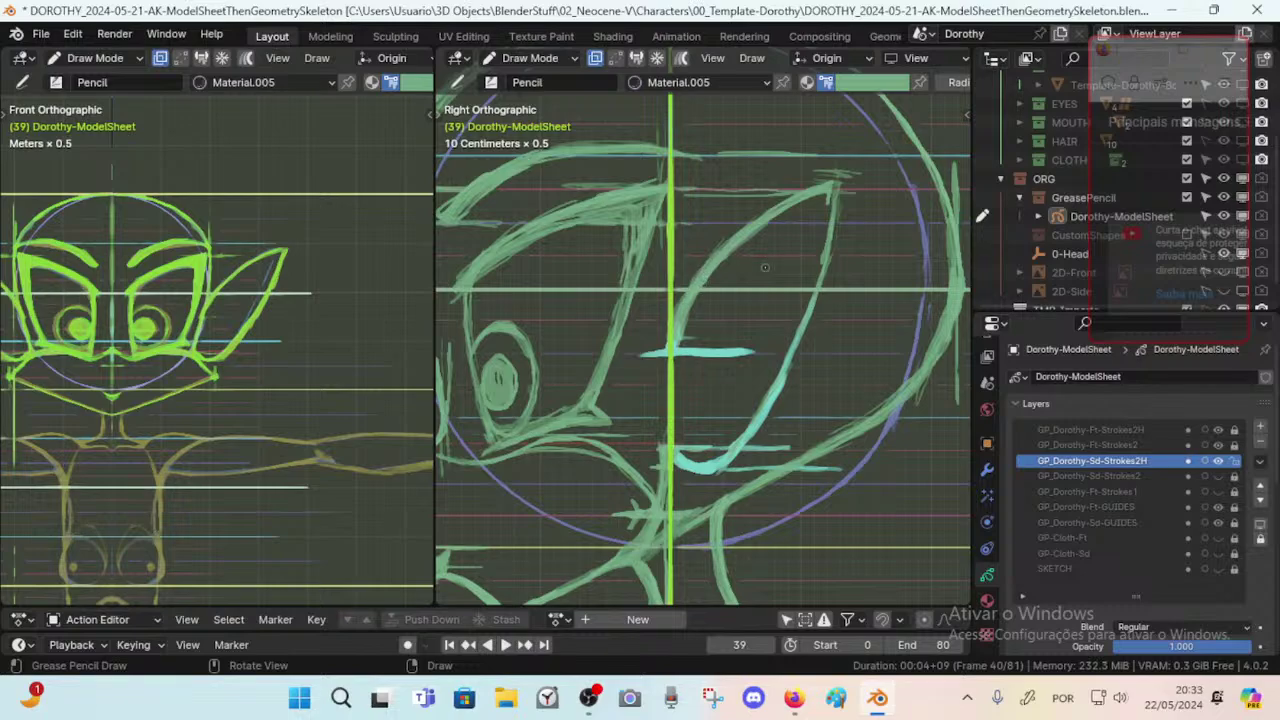
{"action": "scroll", "coordinate": [617, 373], "scroll_direction": "down", "scroll_amount": 3}
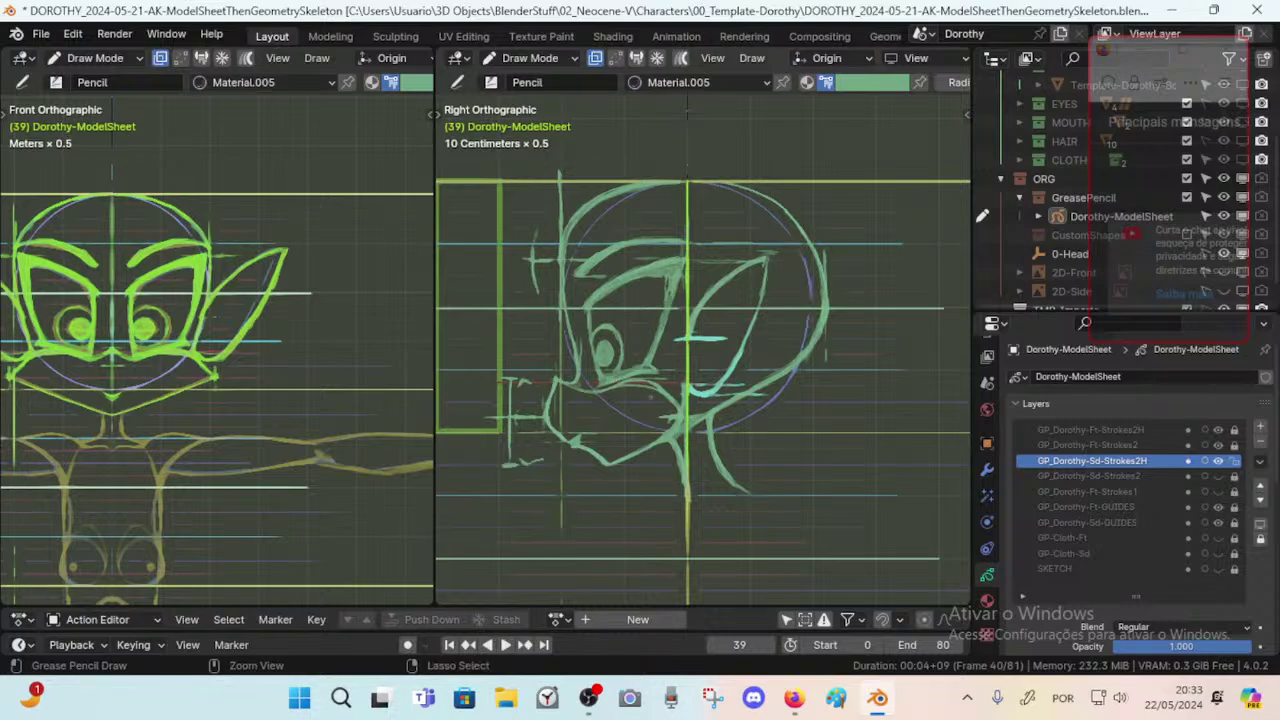
{"action": "key", "text": "ctrl+s"}
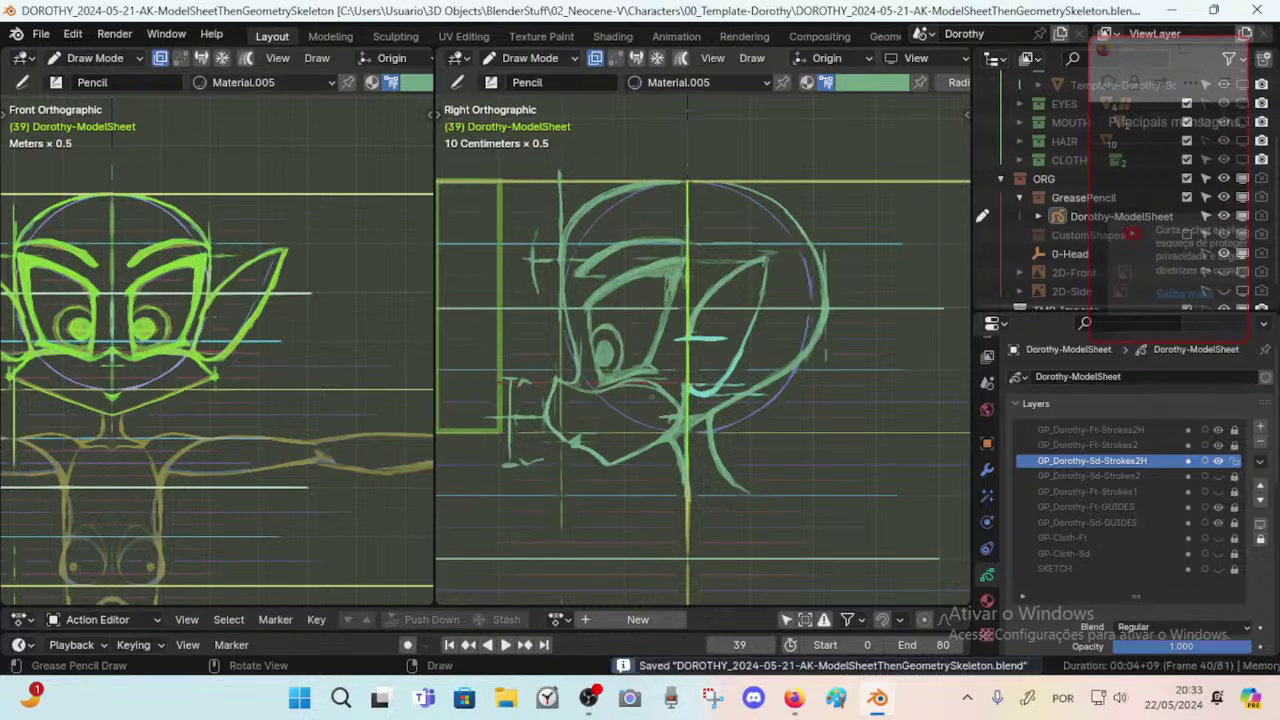
{"action": "left_click", "coordinate": [1234, 461]}
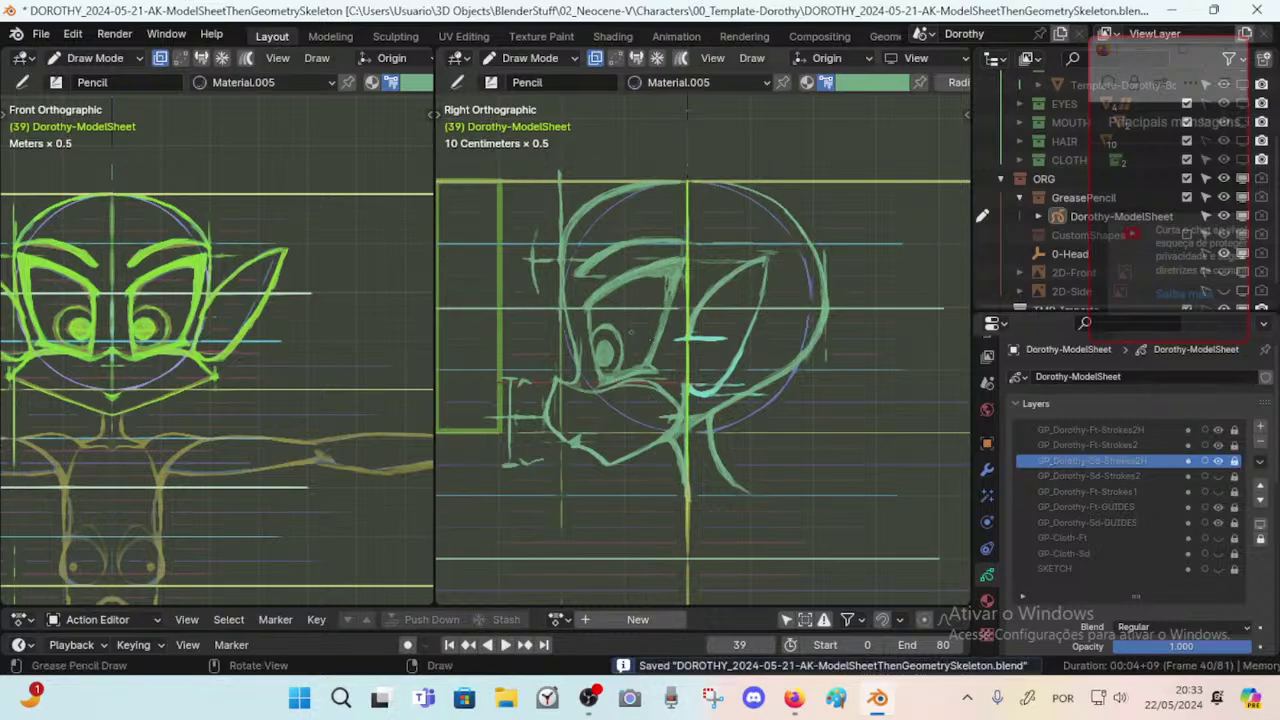
Join the two viewports into one, keeping the front view, and save the file.
{"action": "right_click", "coordinate": [433, 315]}
{"action": "left_click", "coordinate": [433, 360]}
{"action": "left_click", "coordinate": [642, 366]}
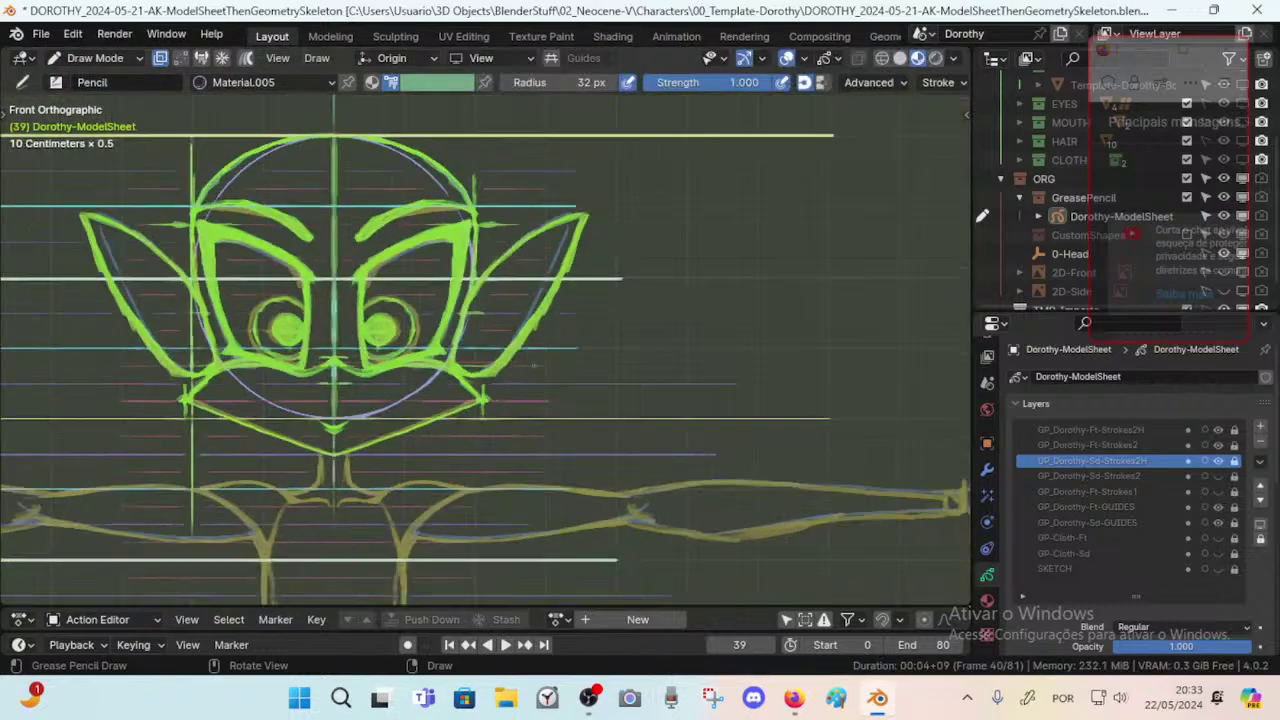
{"action": "scroll", "coordinate": [522, 360], "scroll_direction": "down", "scroll_amount": 3}
{"action": "key", "text": "ctrl+s"}
Examine the front-view head drawing up close and at a distance, comparing the eyes, mouth and ears with the guides.
{"action": "scroll", "coordinate": [522, 360], "scroll_direction": "down", "scroll_amount": 2}
{"action": "scroll", "coordinate": [522, 360], "scroll_direction": "up", "scroll_amount": 3}
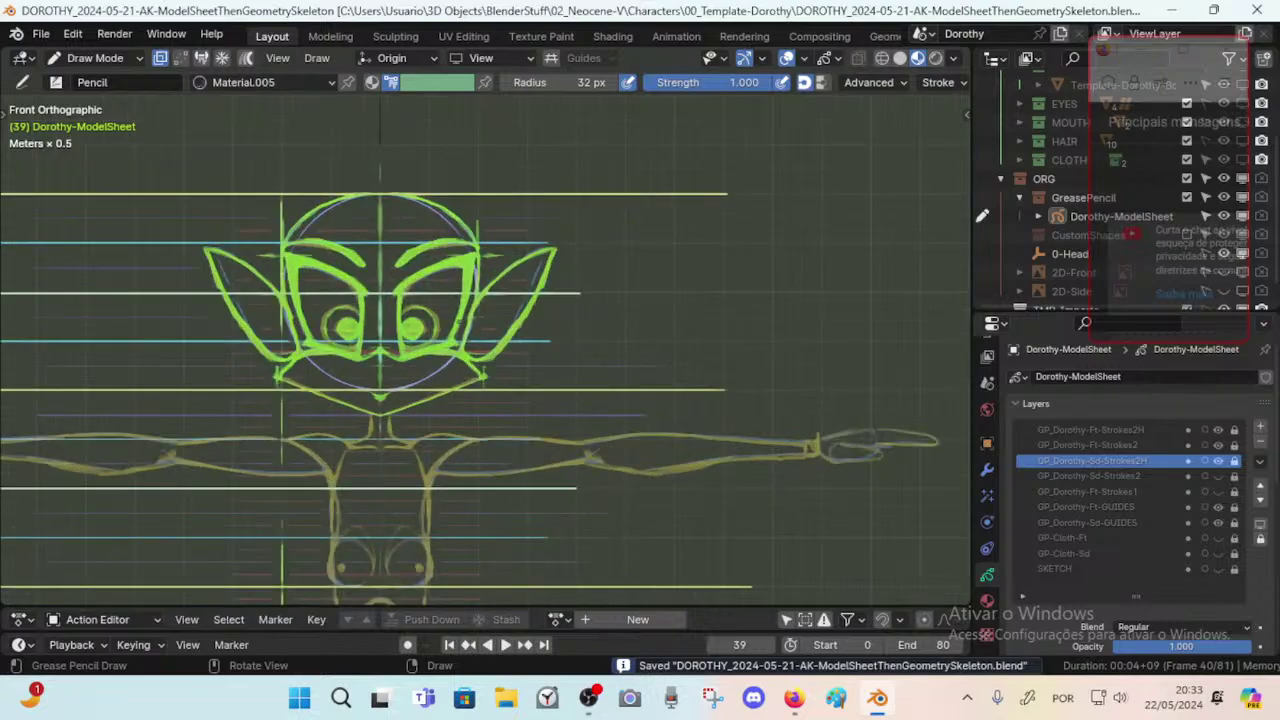
{"action": "scroll", "coordinate": [670, 501], "scroll_direction": "up", "scroll_amount": 2}
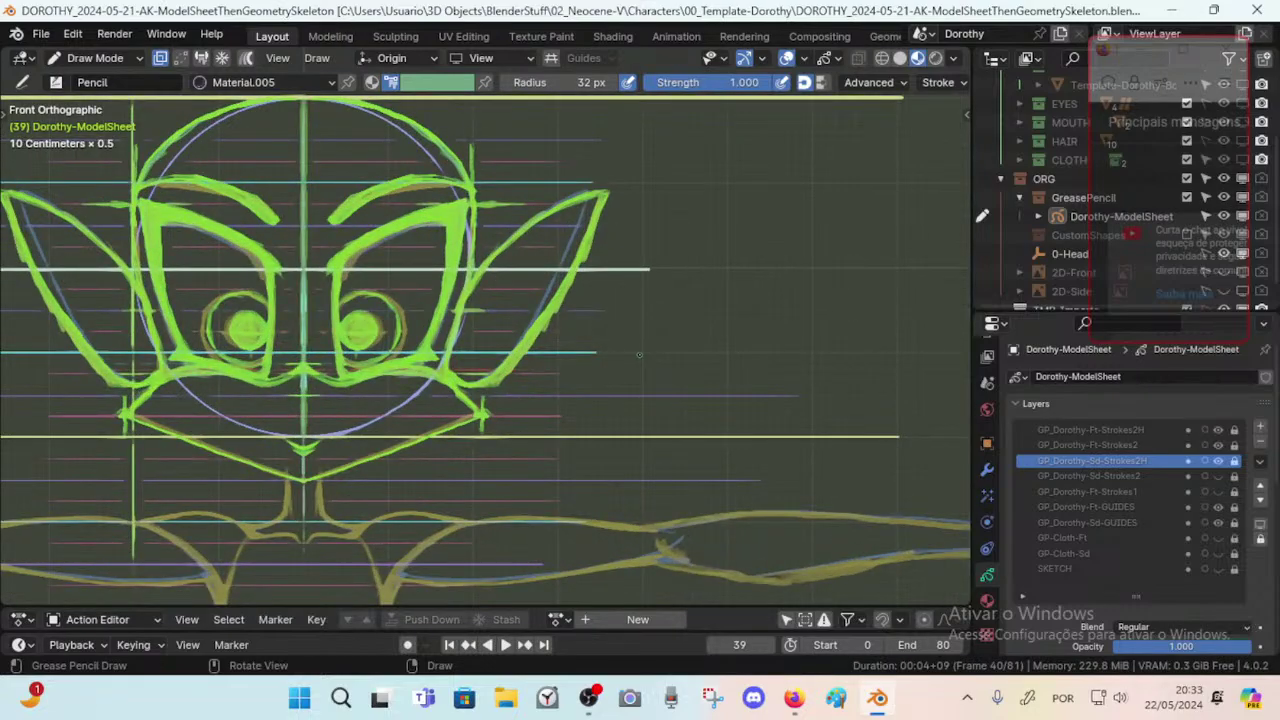
{"action": "scroll", "coordinate": [639, 355], "scroll_direction": "down", "scroll_amount": 2}
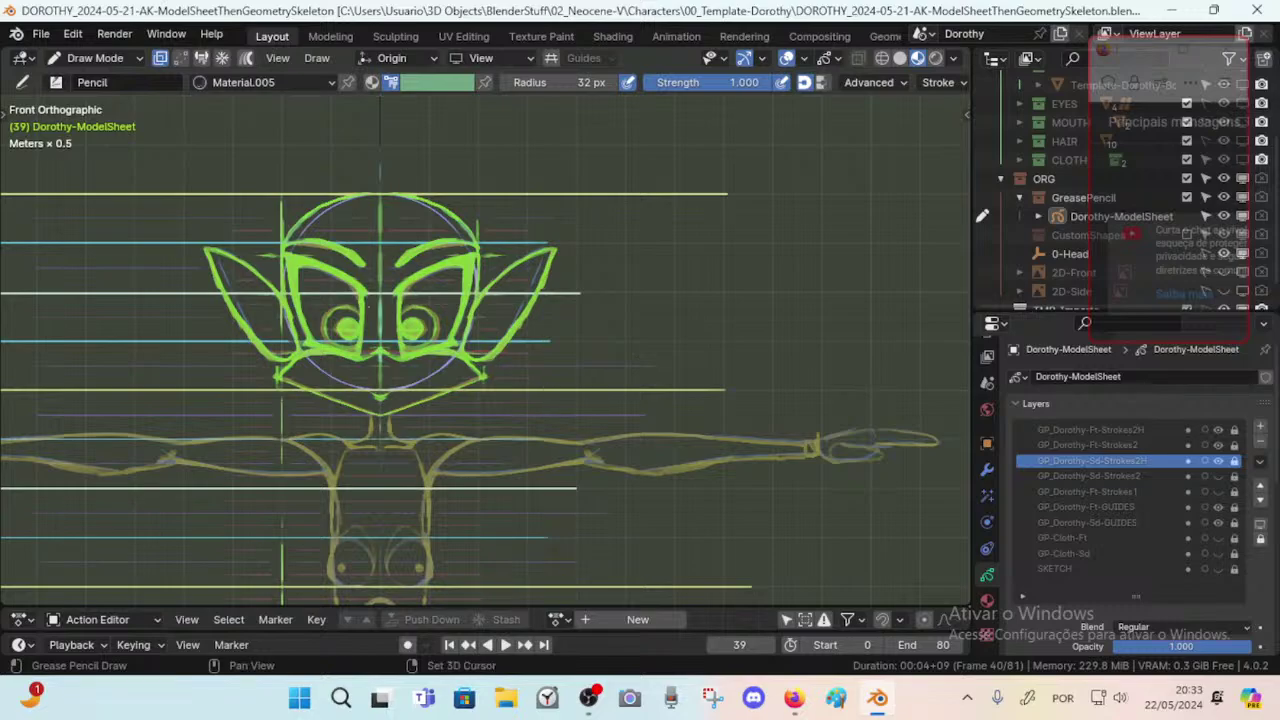
{"action": "mouse_move", "coordinate": [373, 323]}
{"action": "middle_mouse_down", "text": "shift"}
{"action": "mouse_move", "coordinate": [416, 274]}
{"action": "mouse_move", "coordinate": [482, 393]}
{"action": "middle_mouse_up", "text": "shift"}
{"action": "scroll", "coordinate": [416, 274], "scroll_direction": "up", "scroll_amount": 3}
{"action": "scroll", "coordinate": [481, 393], "scroll_direction": "down", "scroll_amount": 2}
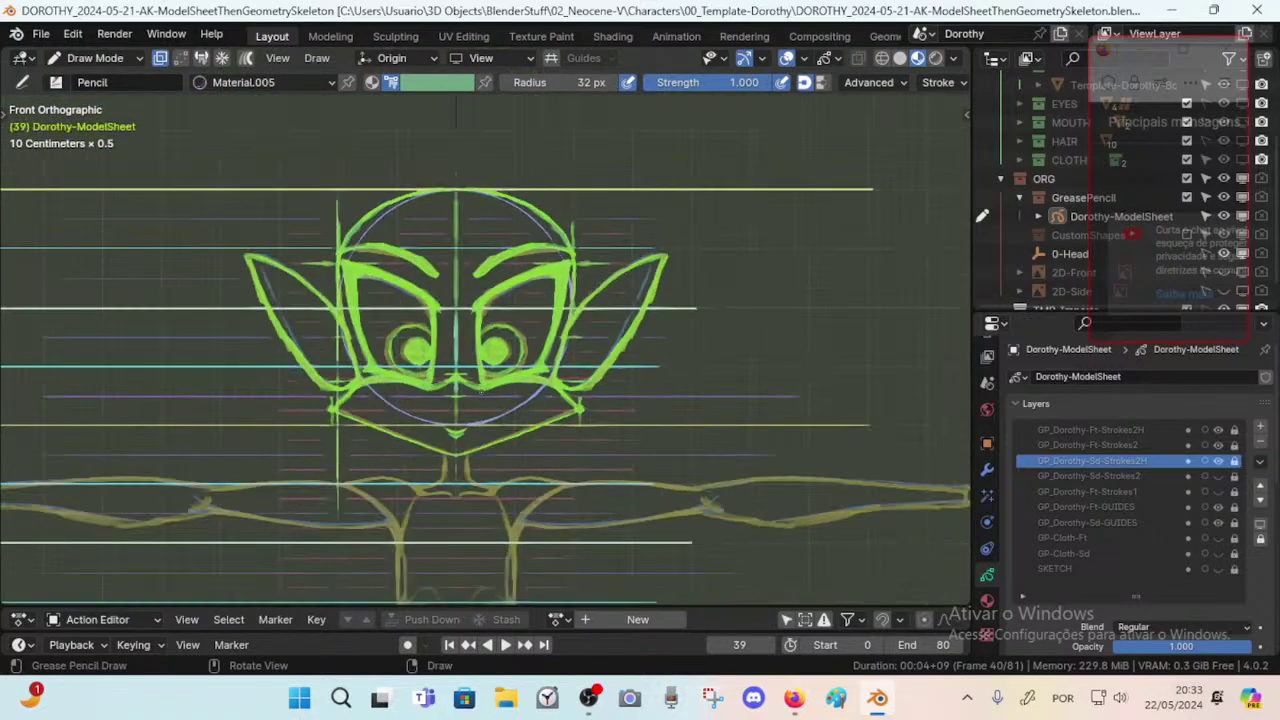
{"action": "scroll", "coordinate": [483, 393], "scroll_direction": "up", "scroll_amount": 2}
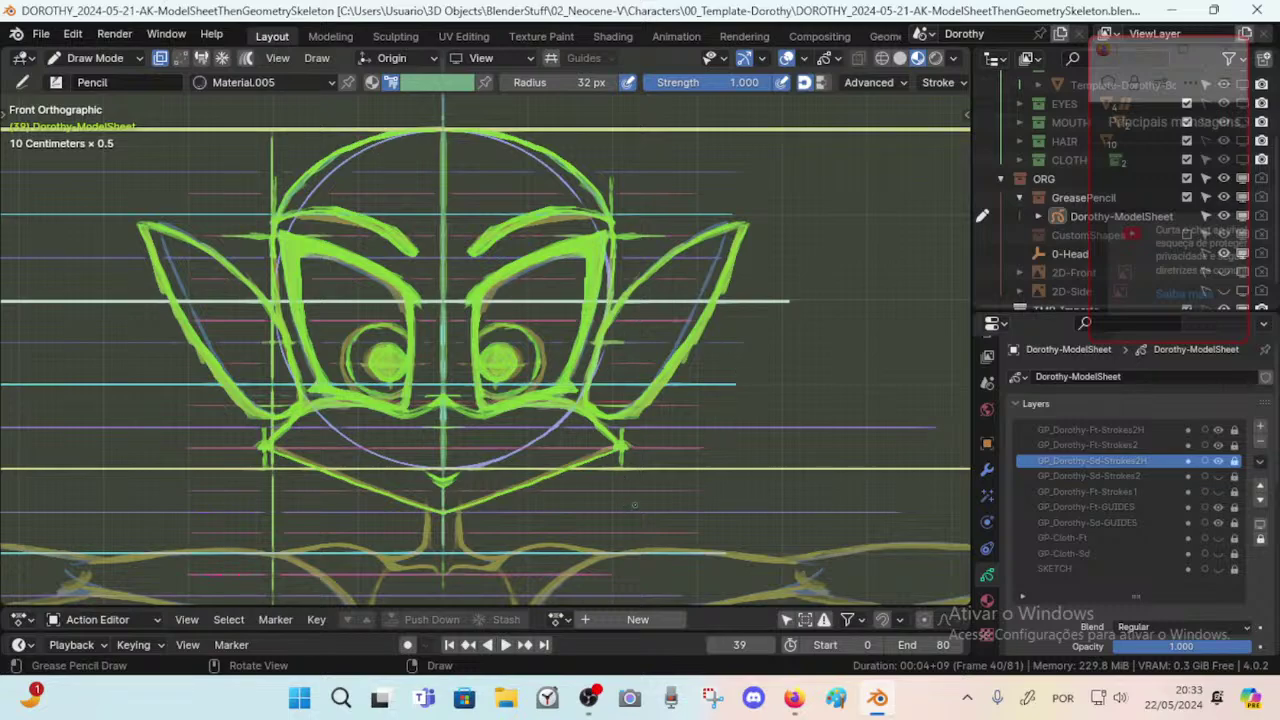
{"action": "scroll", "coordinate": [621, 500], "scroll_direction": "up", "scroll_amount": 2}
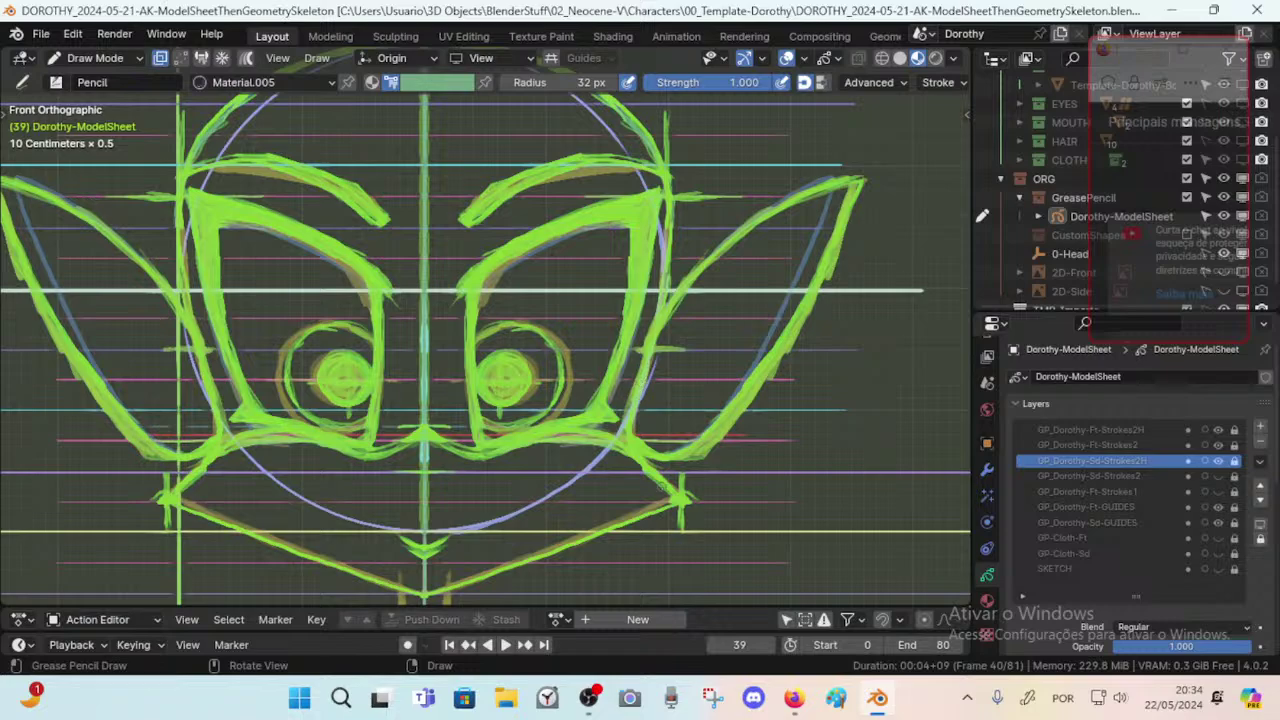
{"action": "scroll", "coordinate": [650, 497], "scroll_direction": "down", "scroll_amount": 3}
{"action": "scroll", "coordinate": [650, 497], "scroll_direction": "up", "scroll_amount": 4}
{"action": "scroll", "coordinate": [649, 497], "scroll_direction": "down", "scroll_amount": 3}
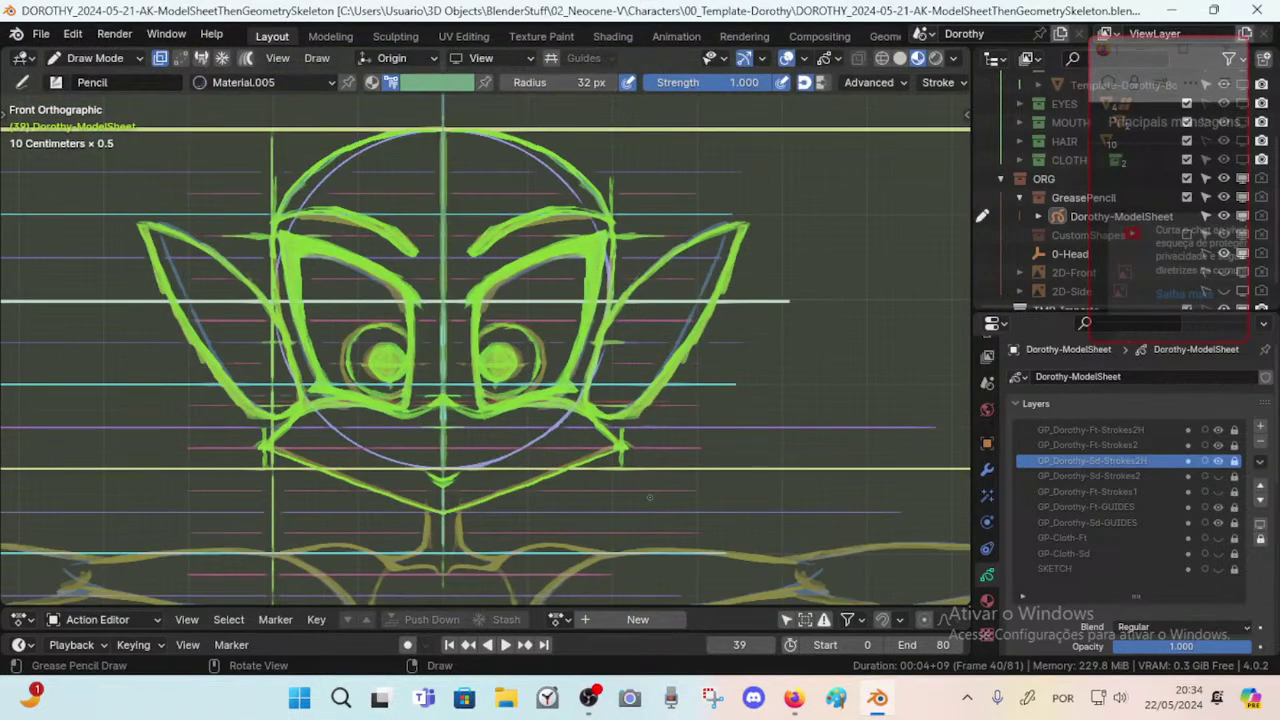
{"action": "scroll", "coordinate": [649, 497], "scroll_direction": "up", "scroll_amount": 4}
{"action": "scroll", "coordinate": [649, 497], "scroll_direction": "down", "scroll_amount": 2}
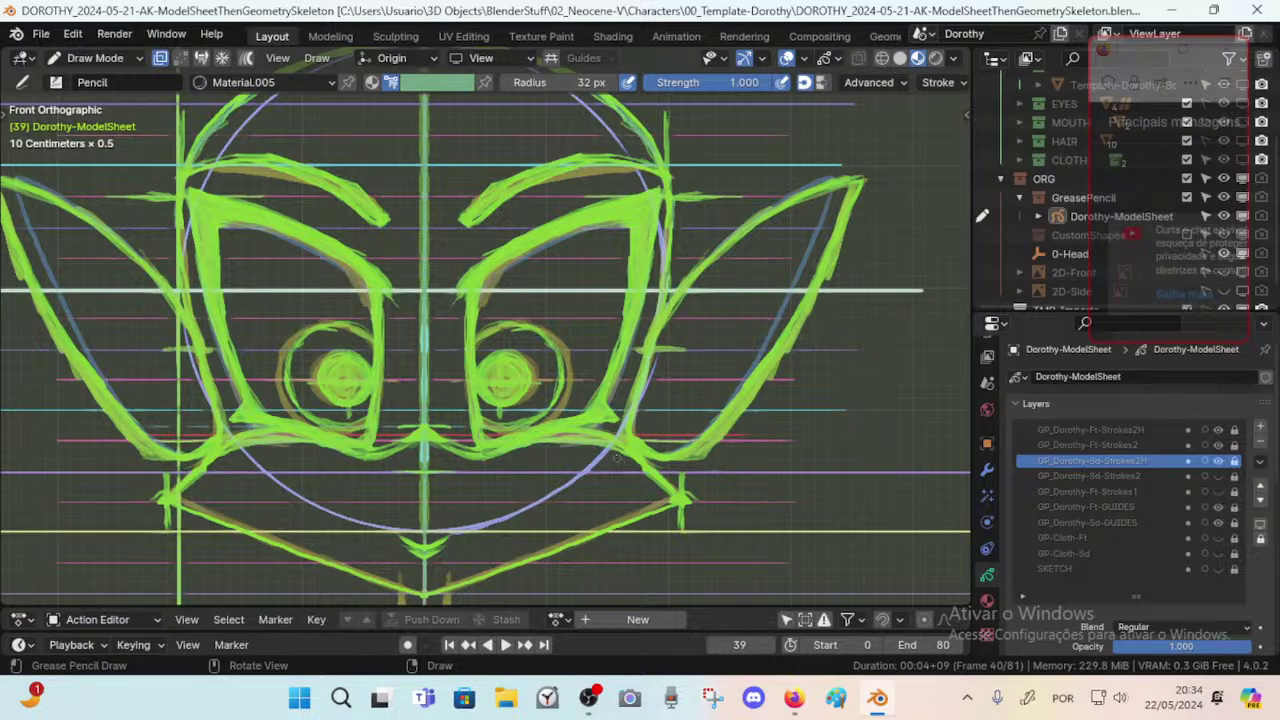
{"action": "scroll", "coordinate": [612, 450], "scroll_direction": "down", "scroll_amount": 1}
{"action": "scroll", "coordinate": [486, 350], "scroll_direction": "up", "scroll_amount": 6}
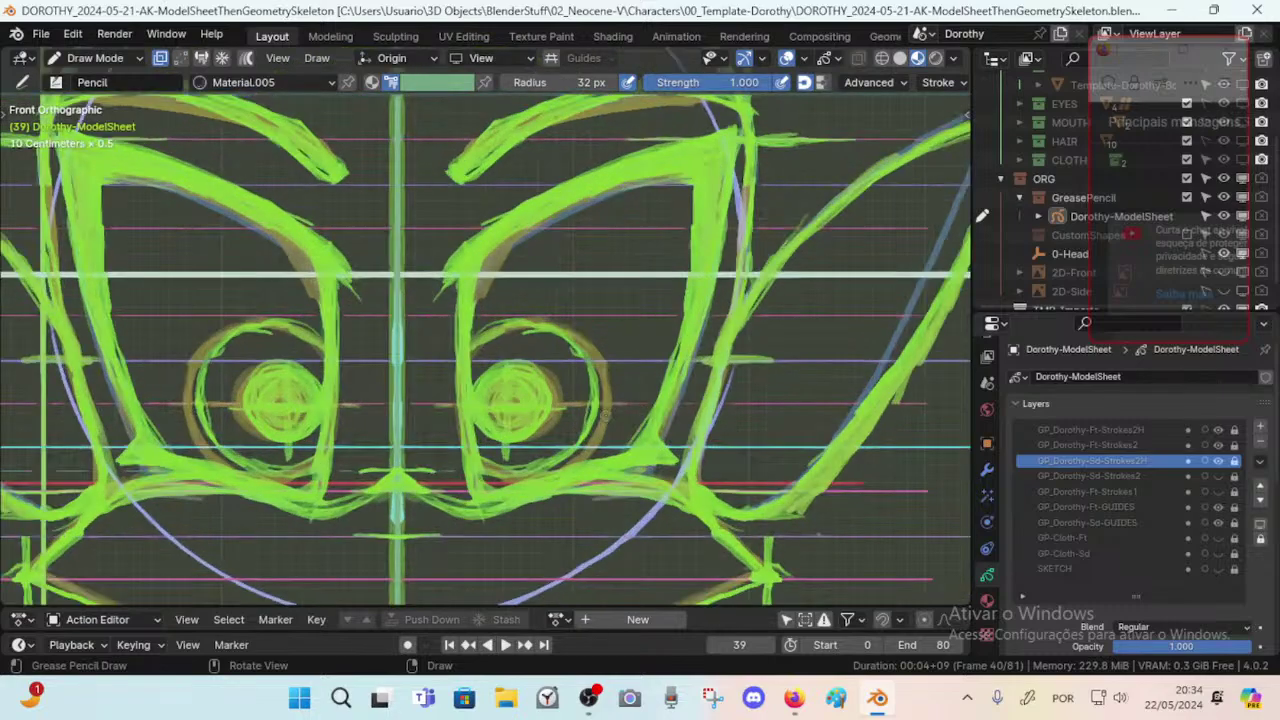
{"action": "scroll", "coordinate": [486, 350], "scroll_direction": "down", "scroll_amount": 7}
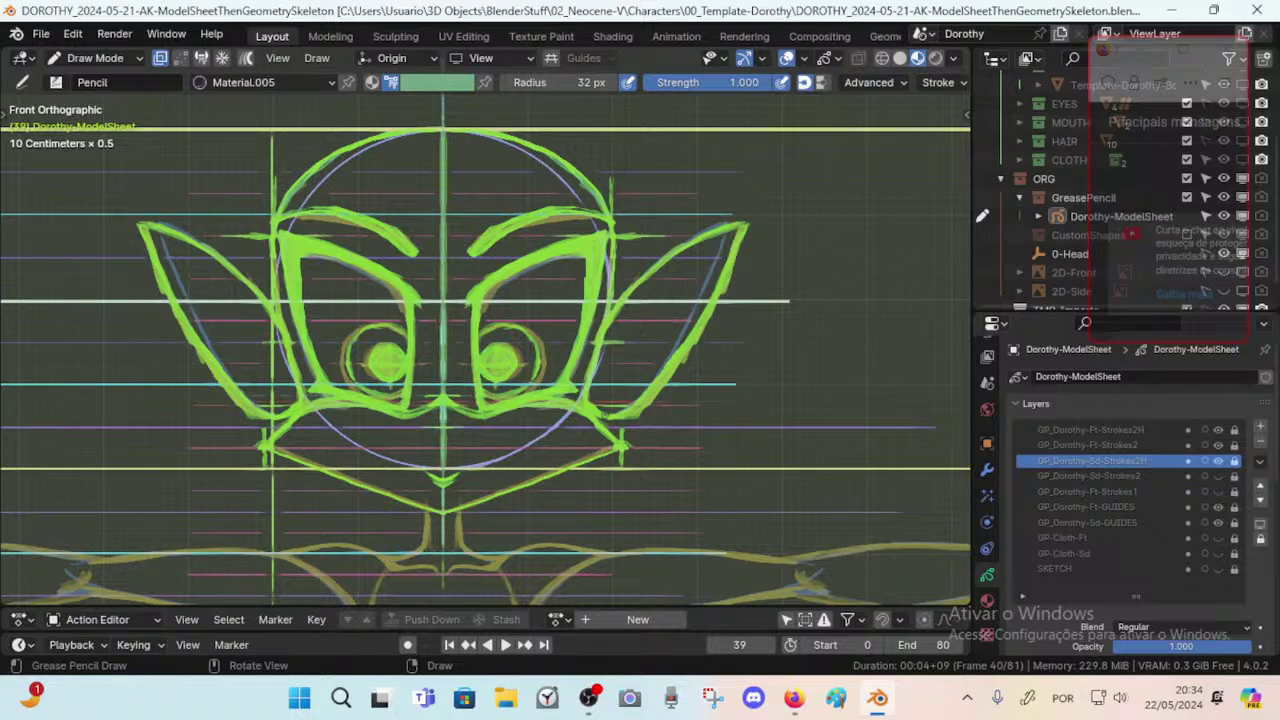
{"action": "scroll", "coordinate": [604, 414], "scroll_direction": "up", "scroll_amount": 2}
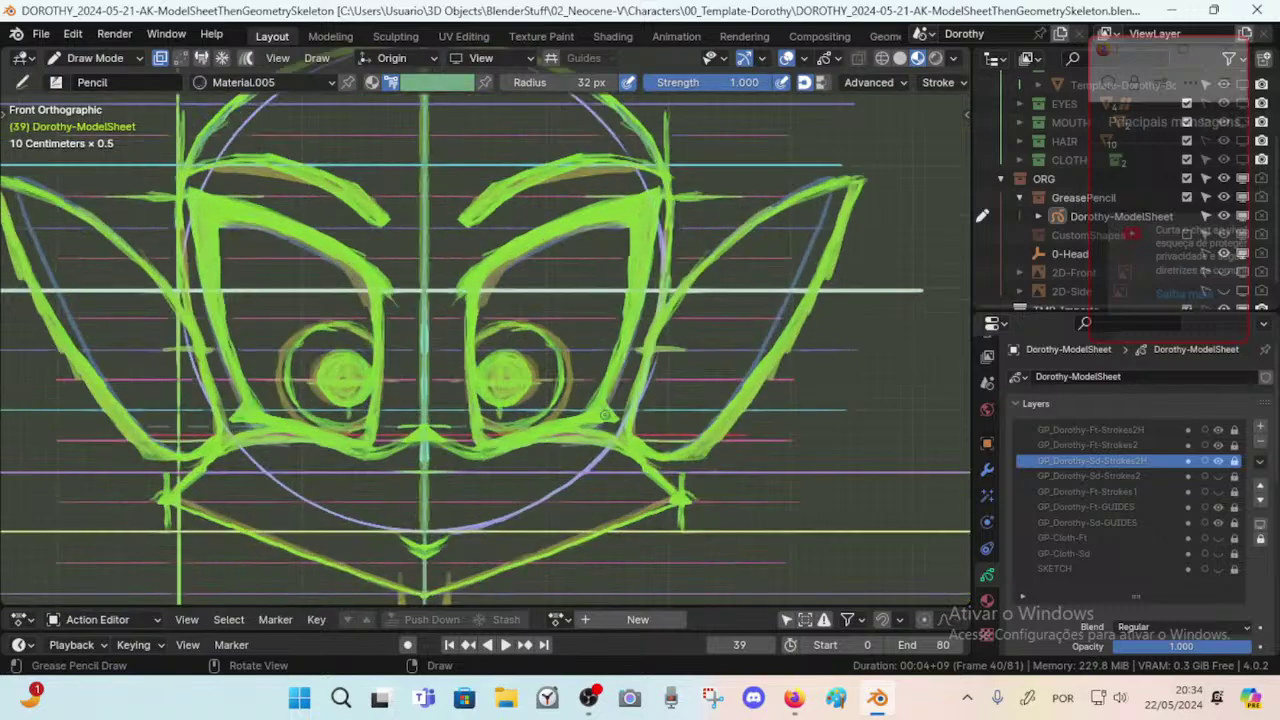
{"action": "scroll", "coordinate": [604, 414], "scroll_direction": "down", "scroll_amount": 3}
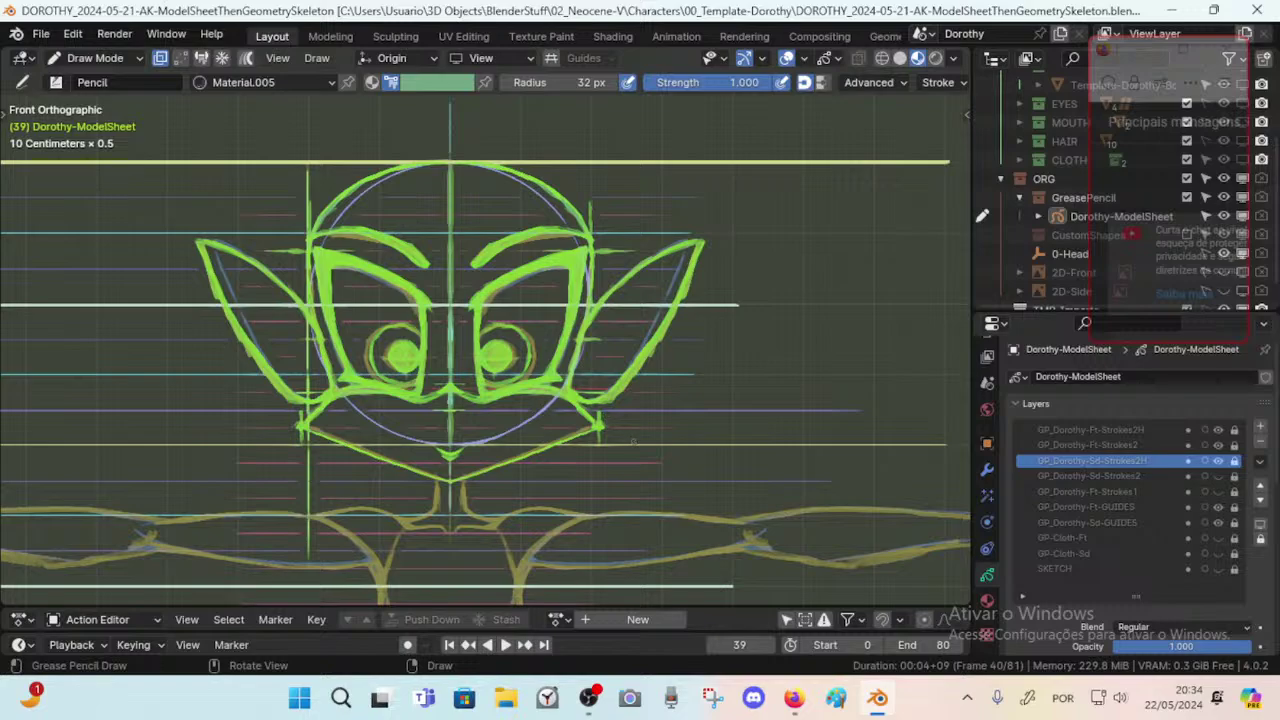
Inspect the front-view head strokes against the underlying sketch, from the eyes and muzzle out to the whole upper body.
{"action": "scroll", "coordinate": [630, 436], "scroll_direction": "up", "scroll_amount": 2}
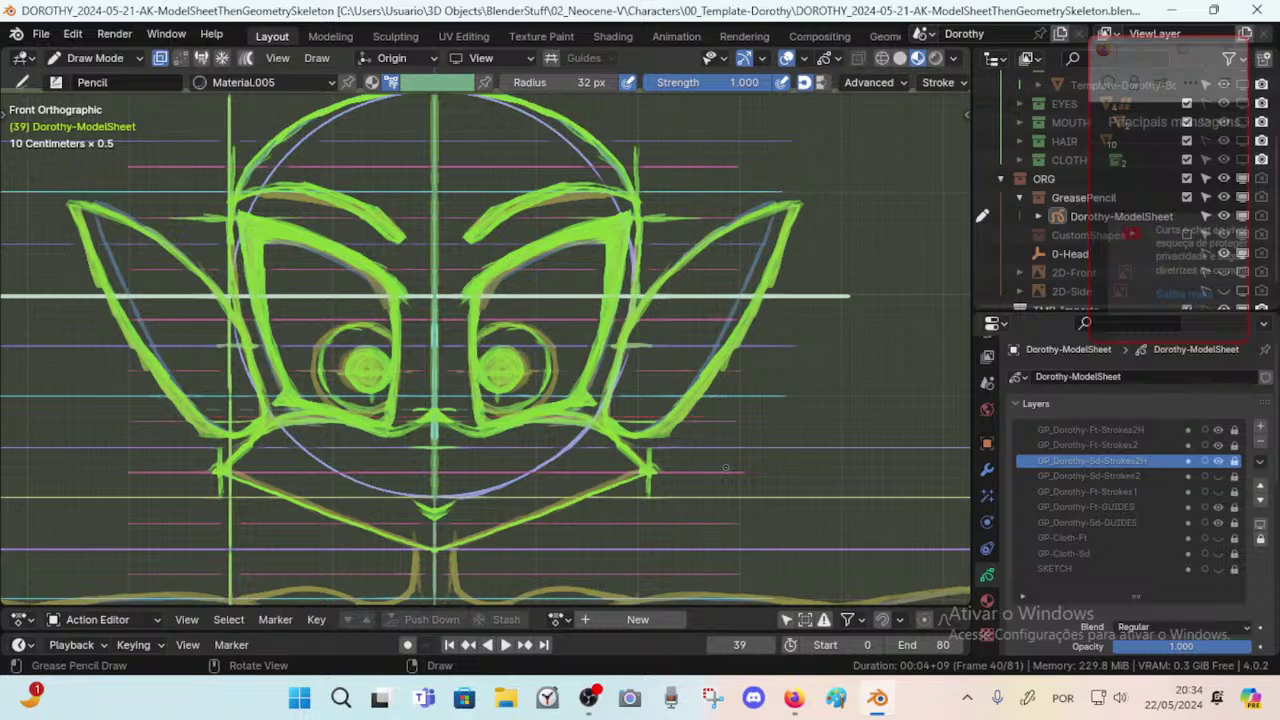
{"action": "scroll", "coordinate": [726, 467], "scroll_direction": "up", "scroll_amount": 4}
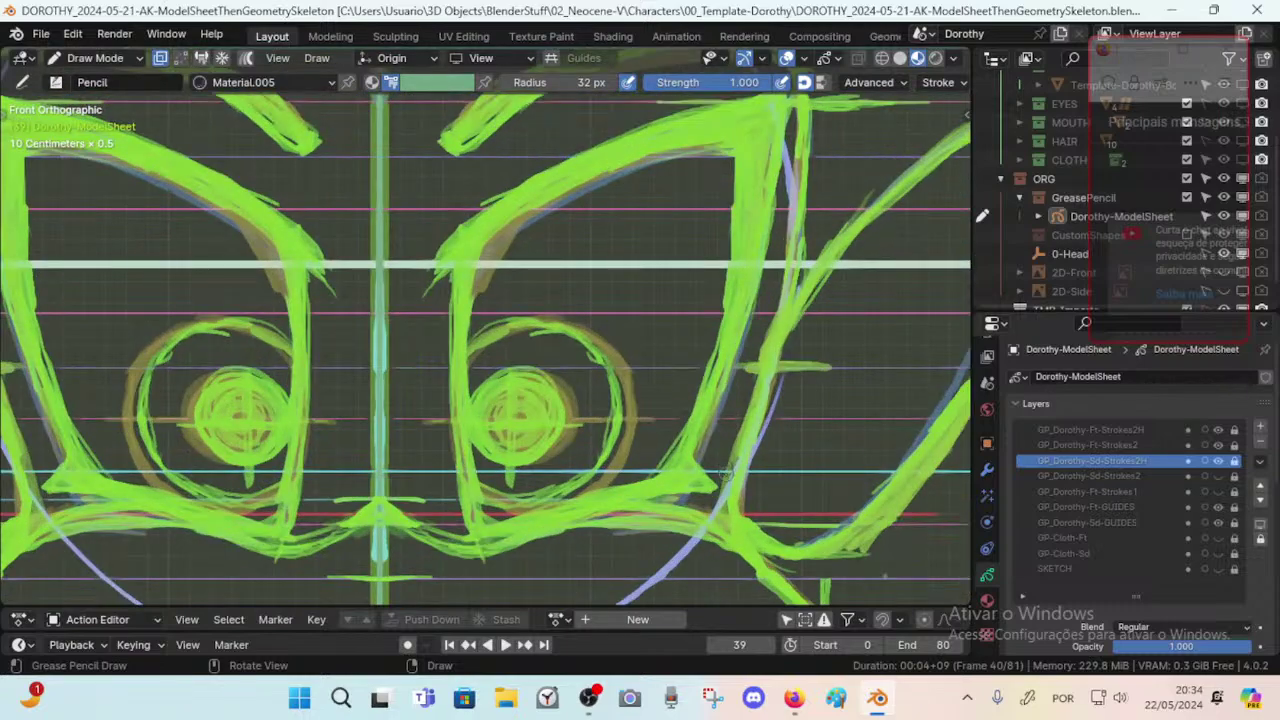
{"action": "scroll", "coordinate": [726, 470], "scroll_direction": "down", "scroll_amount": 4}
{"action": "scroll", "coordinate": [726, 477], "scroll_direction": "up", "scroll_amount": 2}
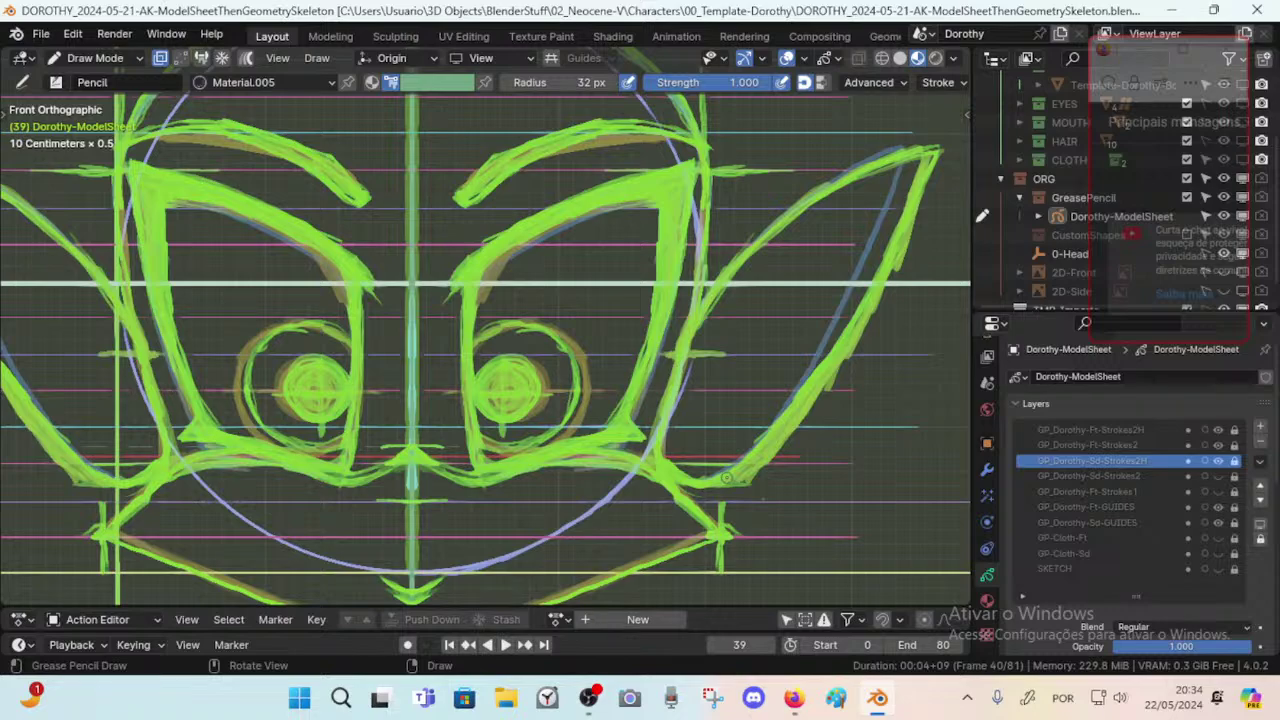
{"action": "scroll", "coordinate": [726, 477], "scroll_direction": "down", "scroll_amount": 3}
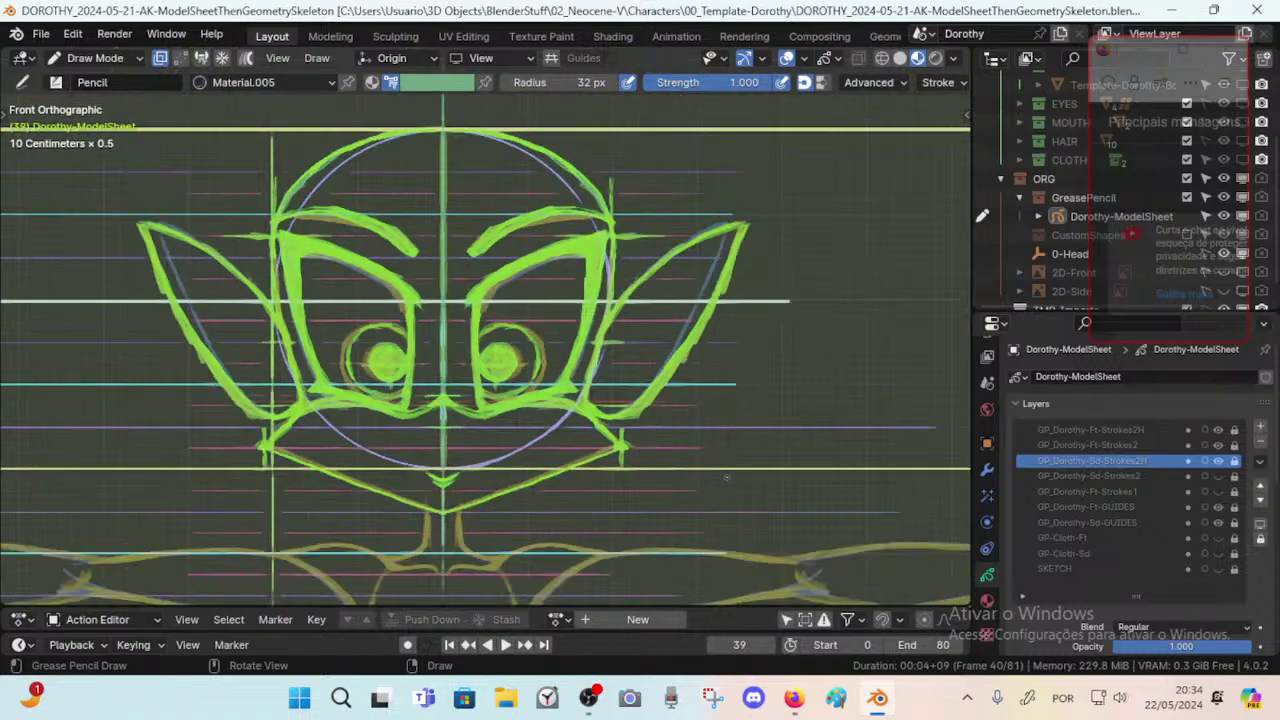
{"action": "scroll", "coordinate": [726, 477], "scroll_direction": "down", "scroll_amount": 4}
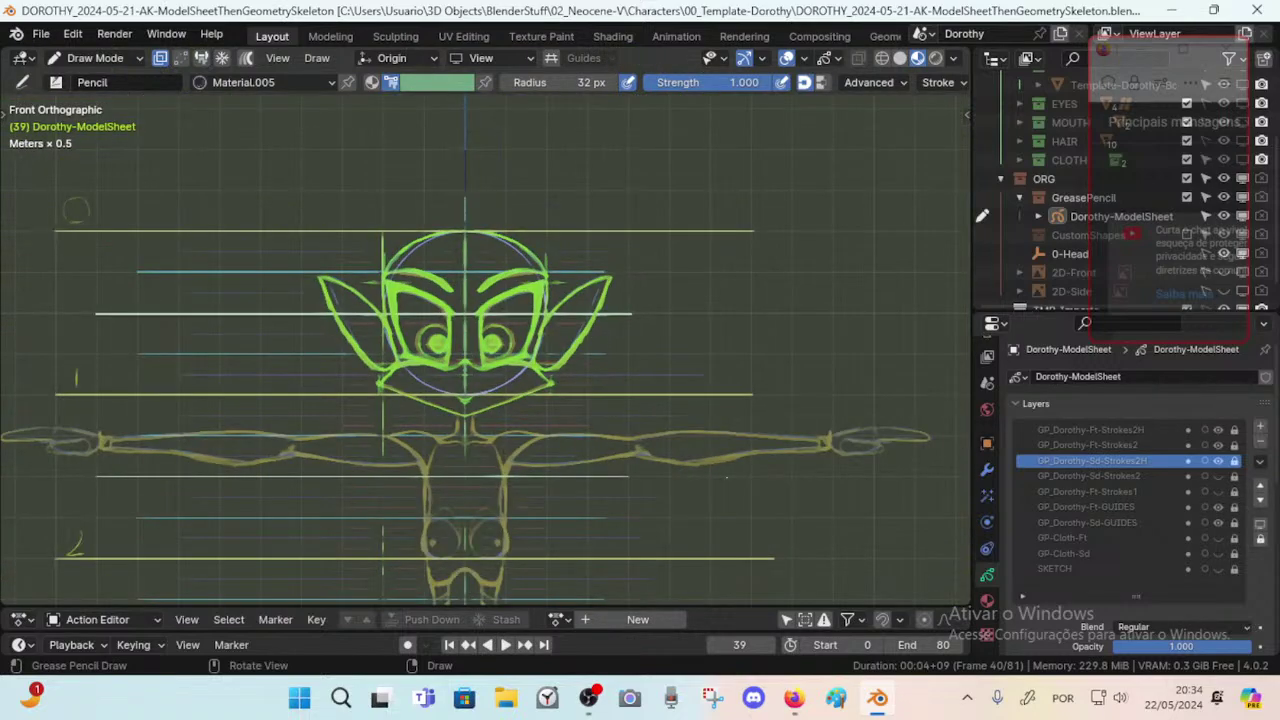
{"action": "scroll", "coordinate": [726, 477], "scroll_direction": "up", "scroll_amount": 5}
{"action": "scroll", "coordinate": [726, 477], "scroll_direction": "down", "scroll_amount": 3}
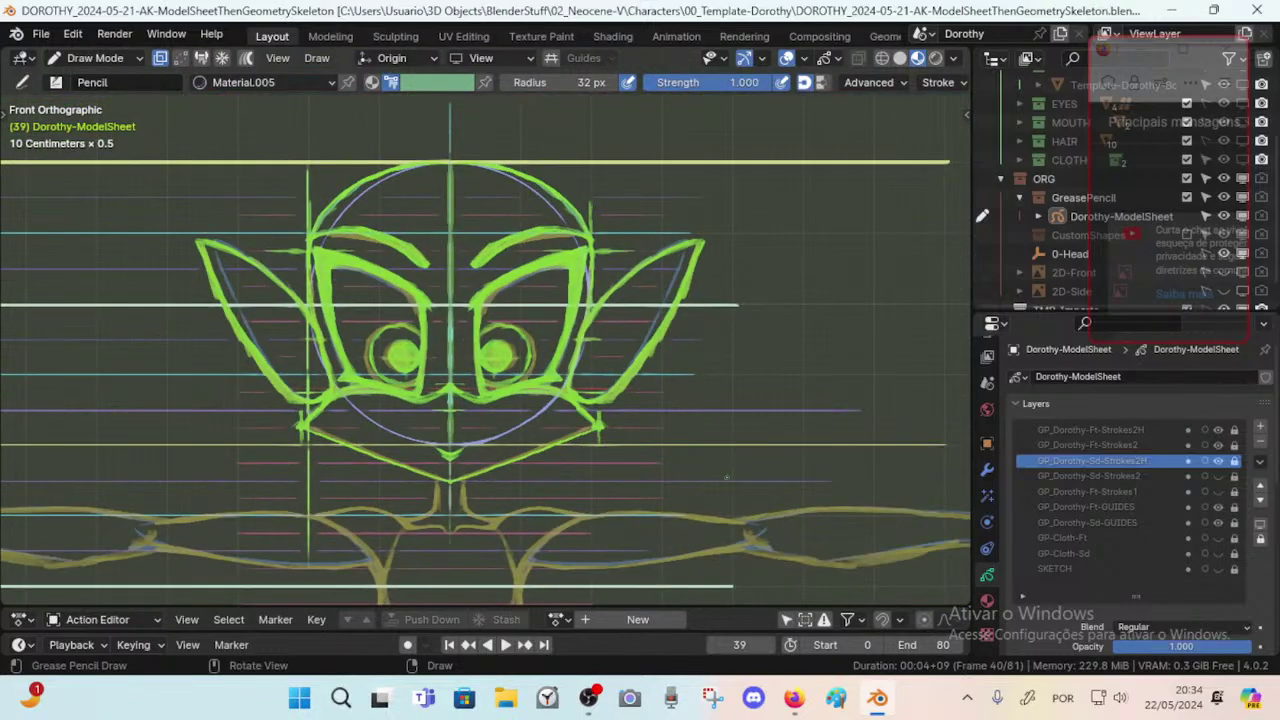
{"action": "scroll", "coordinate": [726, 477], "scroll_direction": "up", "scroll_amount": 5}
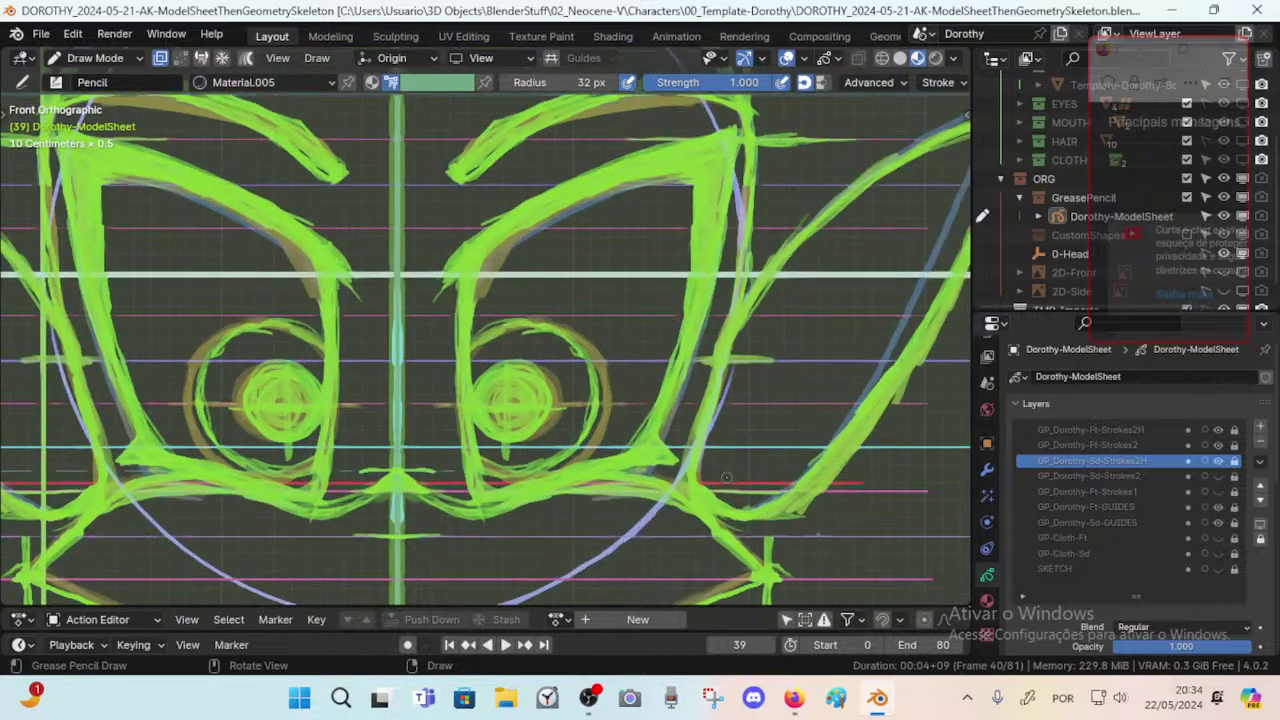
{"action": "scroll", "coordinate": [726, 477], "scroll_direction": "down", "scroll_amount": 5}
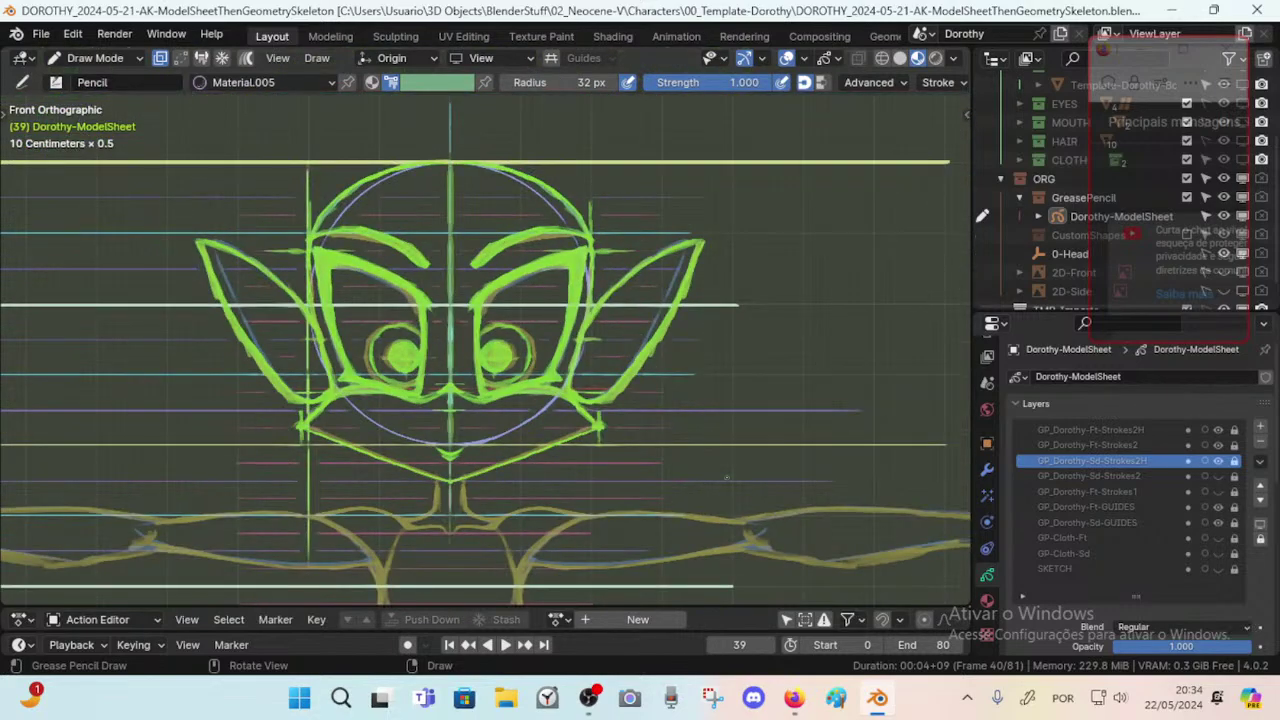
{"action": "scroll", "coordinate": [726, 477], "scroll_direction": "up", "scroll_amount": 4}
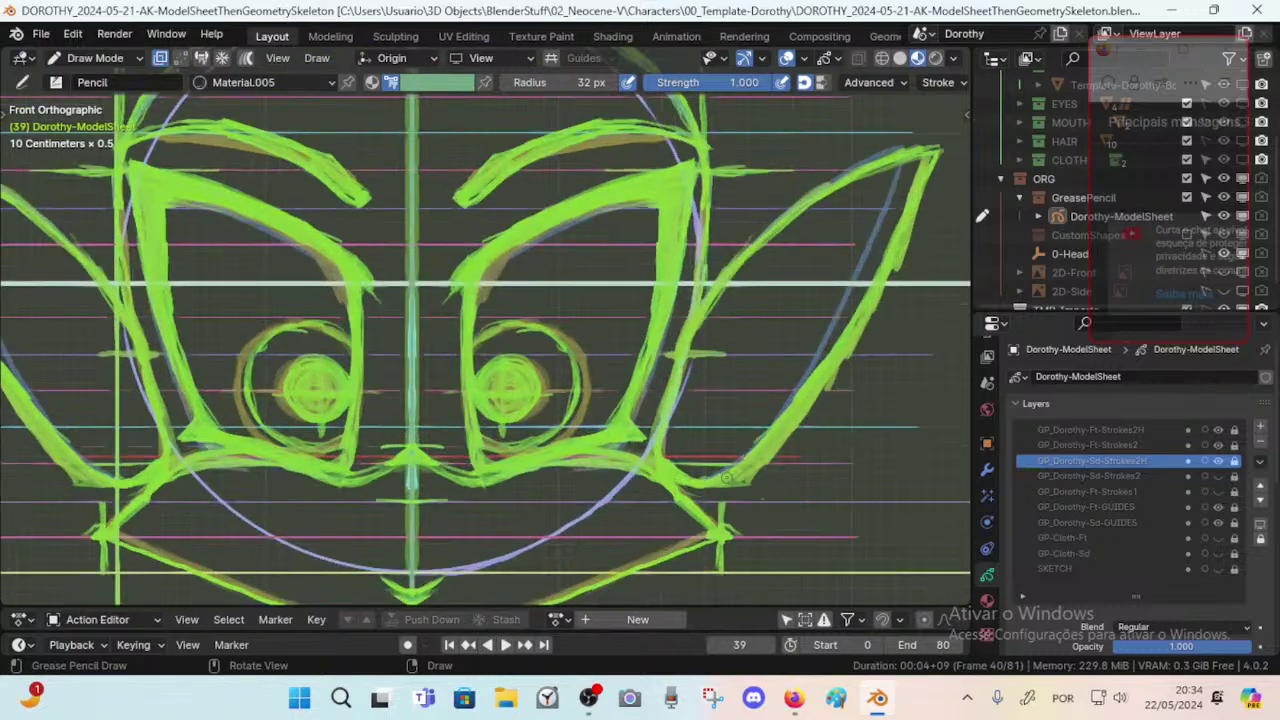
{"action": "scroll", "coordinate": [726, 477], "scroll_direction": "up", "scroll_amount": 2}
{"action": "scroll", "coordinate": [726, 477], "scroll_direction": "down", "scroll_amount": 5}
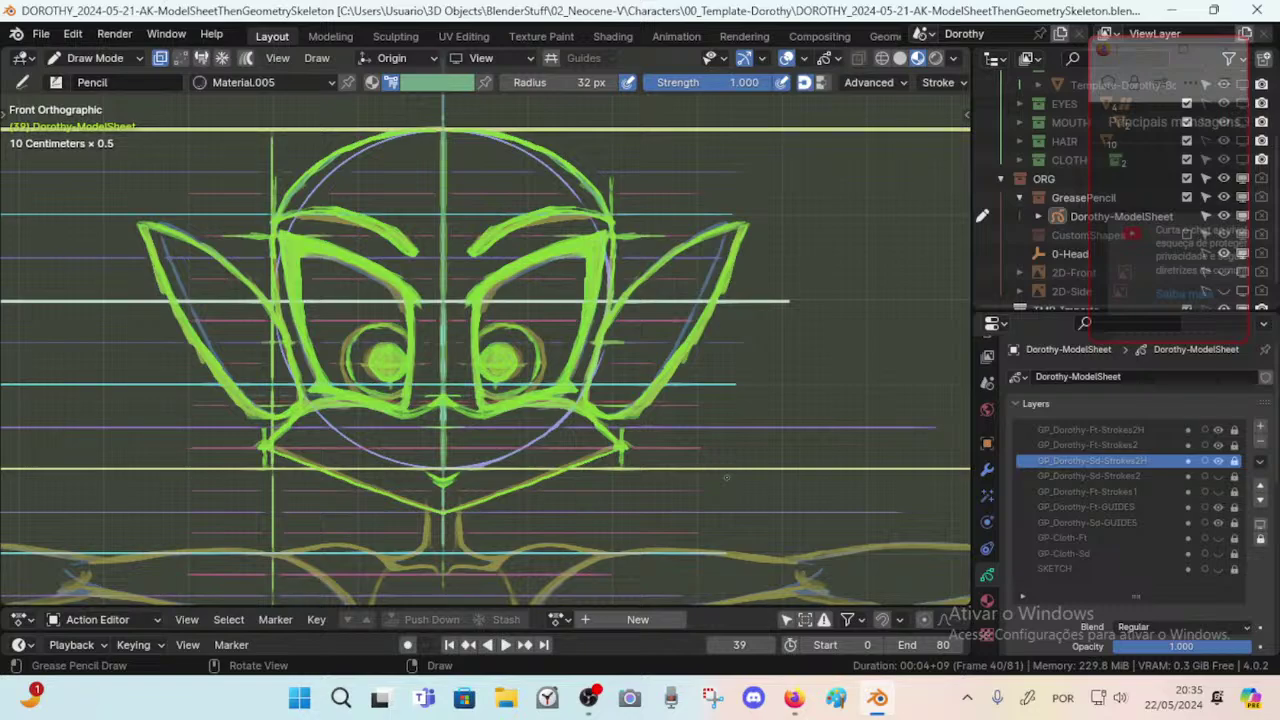
{"action": "scroll", "coordinate": [655, 423], "scroll_direction": "up", "scroll_amount": 3}
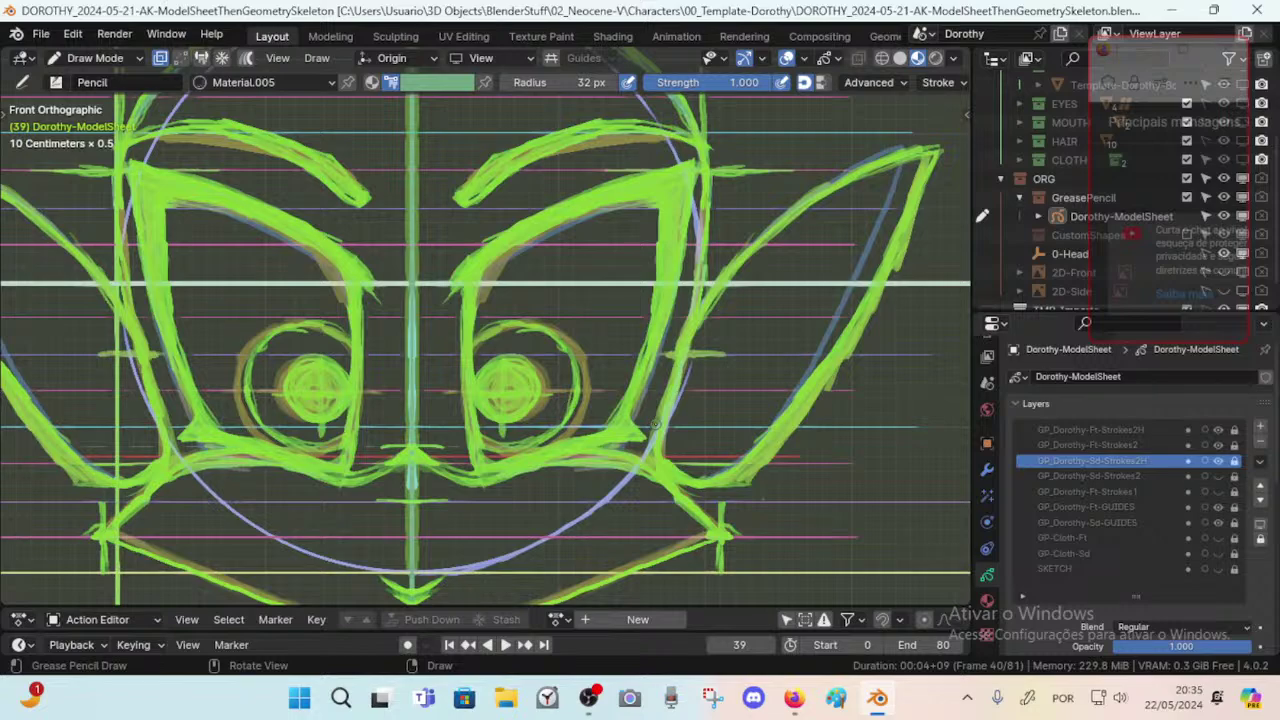
{"action": "scroll", "coordinate": [655, 423], "scroll_direction": "down", "scroll_amount": 3}
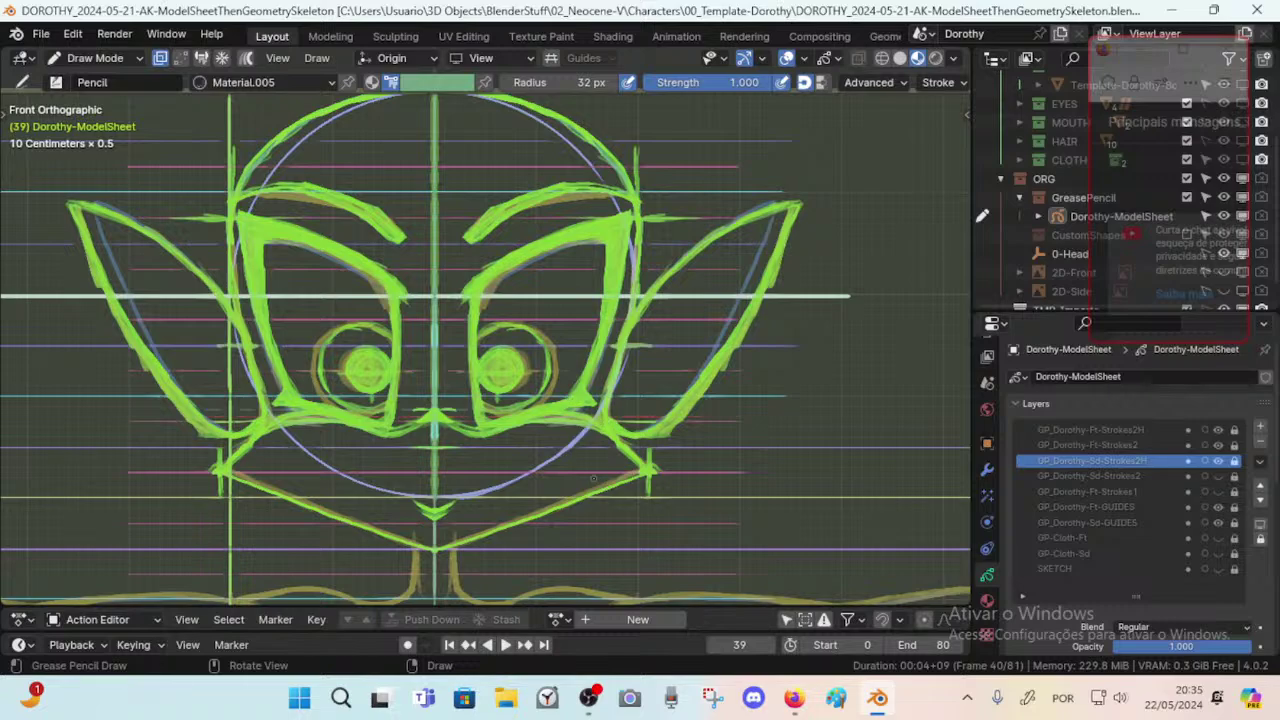
{"action": "scroll", "coordinate": [598, 482], "scroll_direction": "up", "scroll_amount": 3}
{"action": "scroll", "coordinate": [475, 415], "scroll_direction": "down", "scroll_amount": 3}
{"action": "scroll", "coordinate": [475, 415], "scroll_direction": "down", "scroll_amount": 4}
Save the file and check the live broadcast's status in YouTube Studio in Firefox, returning to Blender.
{"action": "key", "text": "ctrl+s"}
{"action": "scroll", "coordinate": [554, 398], "scroll_direction": "up", "scroll_amount": 4}
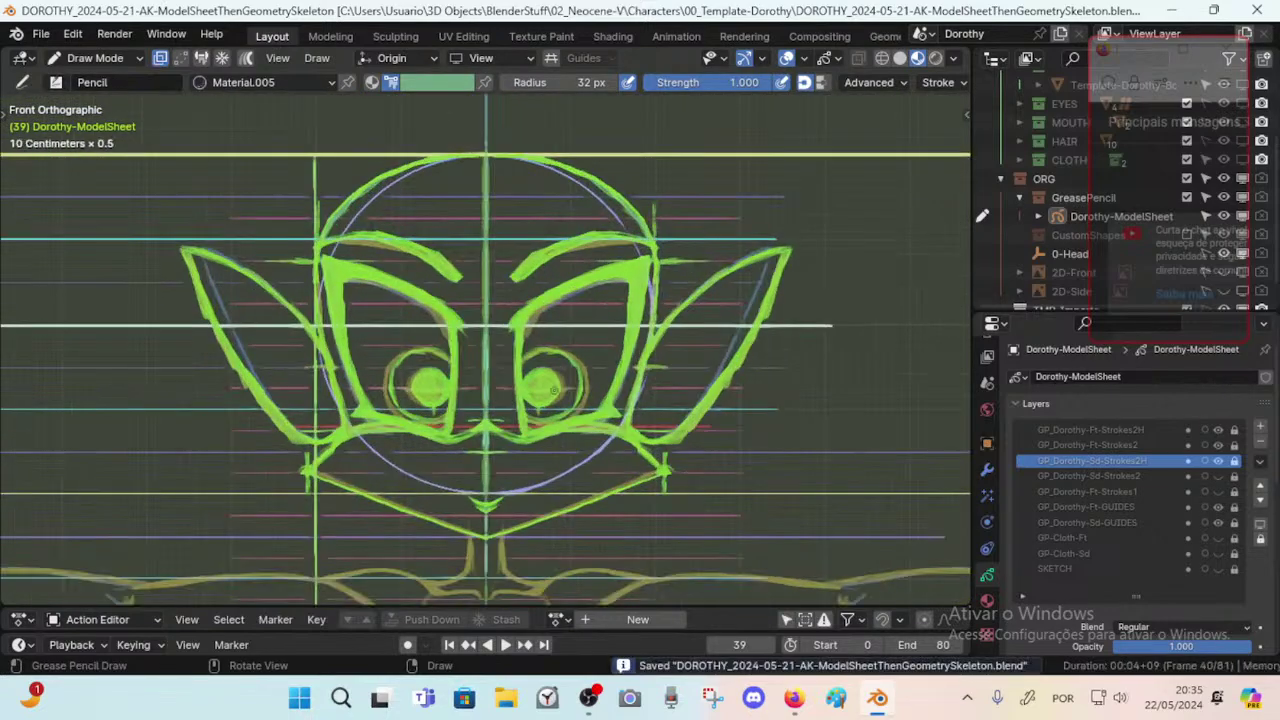
{"action": "mouse_move", "coordinate": [797, 697]}
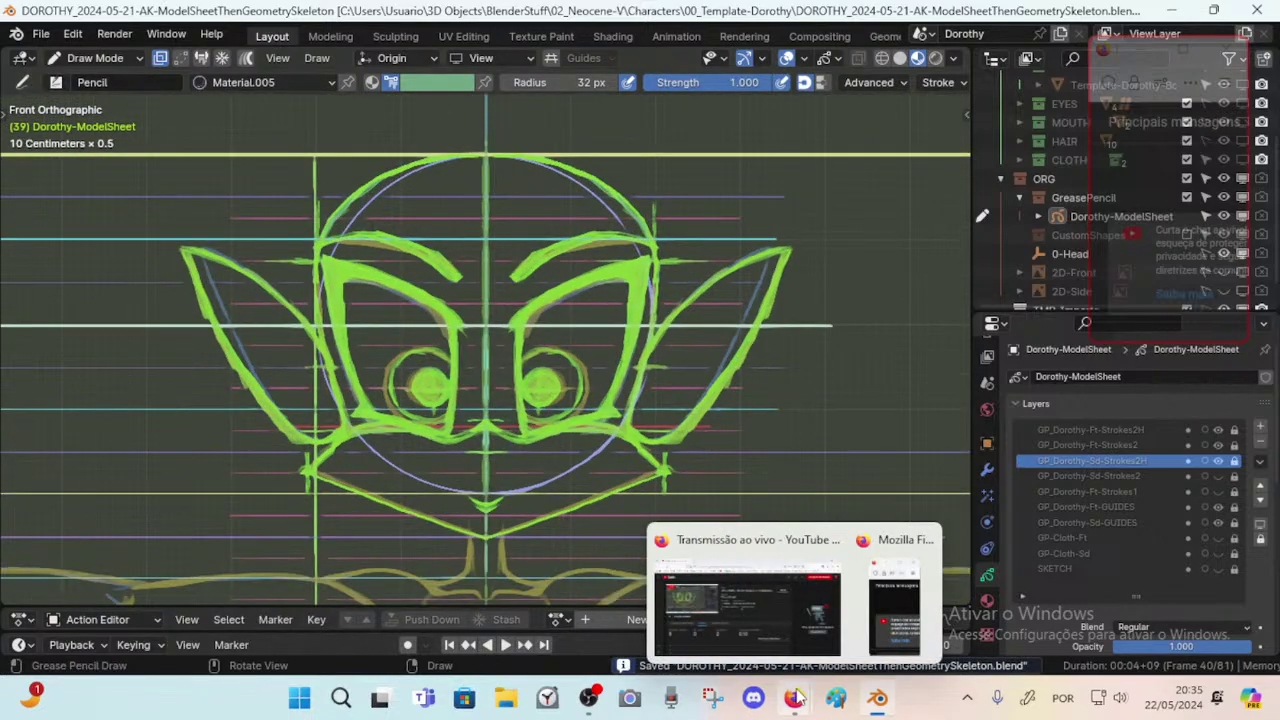
{"action": "left_click", "coordinate": [775, 597]}
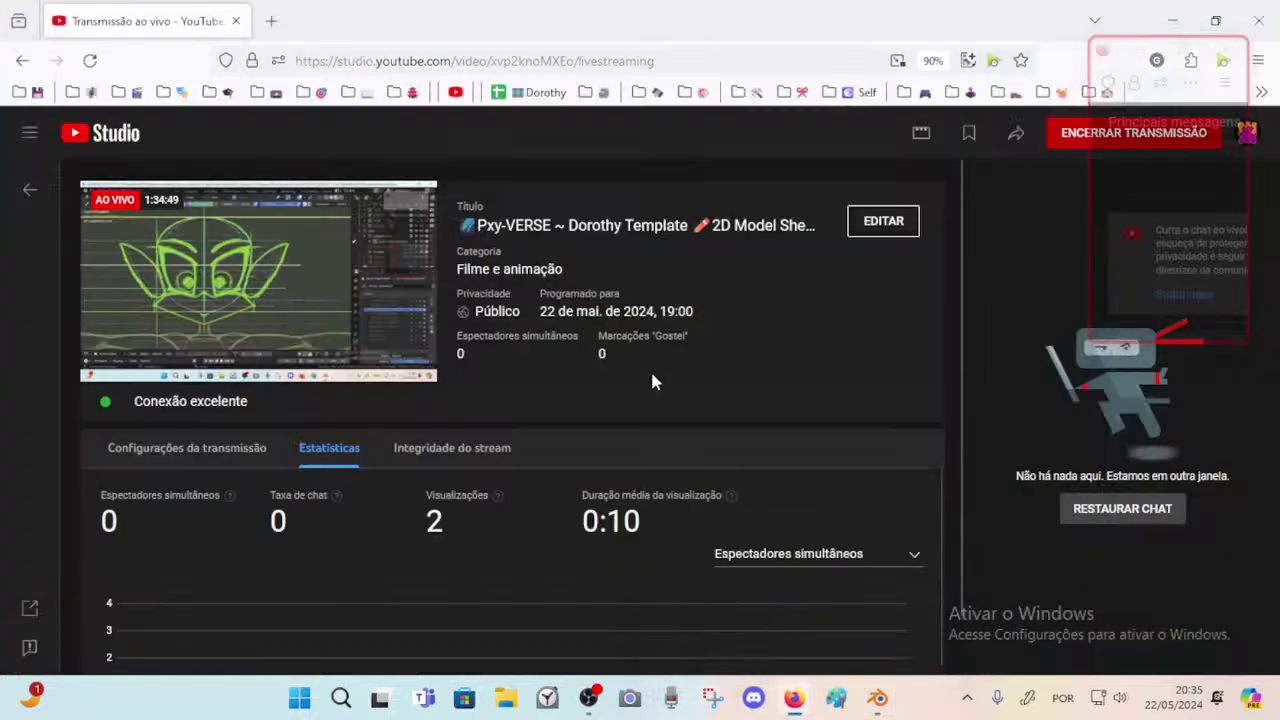
{"action": "left_click", "coordinate": [876, 699]}
Show the GP_Dorothy-Sd-Strokes2 layer in the right side view and save the file.
{"action": "scroll", "coordinate": [527, 350], "scroll_direction": "down", "scroll_amount": 4}
{"action": "mouse_move", "coordinate": [527, 350]}
{"action": "middle_mouse_down"}
{"action": "mouse_move", "coordinate": [342, 368]}
{"action": "mouse_move", "coordinate": [460, 342]}
{"action": "mouse_move", "coordinate": [686, 366]}
{"action": "mouse_move", "coordinate": [735, 315]}
{"action": "mouse_move", "coordinate": [667, 342]}
{"action": "middle_mouse_up"}
{"action": "key", "text": "ctrl+s"}
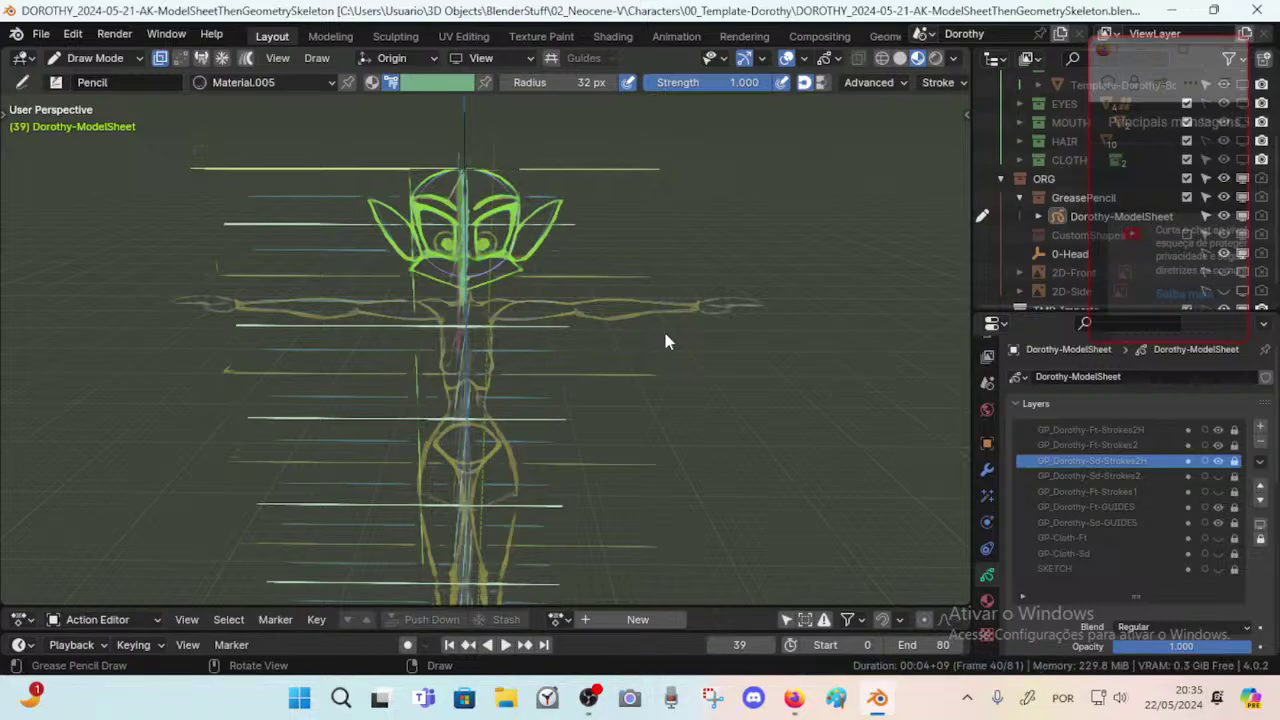
{"action": "scroll", "coordinate": [667, 340], "scroll_direction": "up", "scroll_amount": 12}
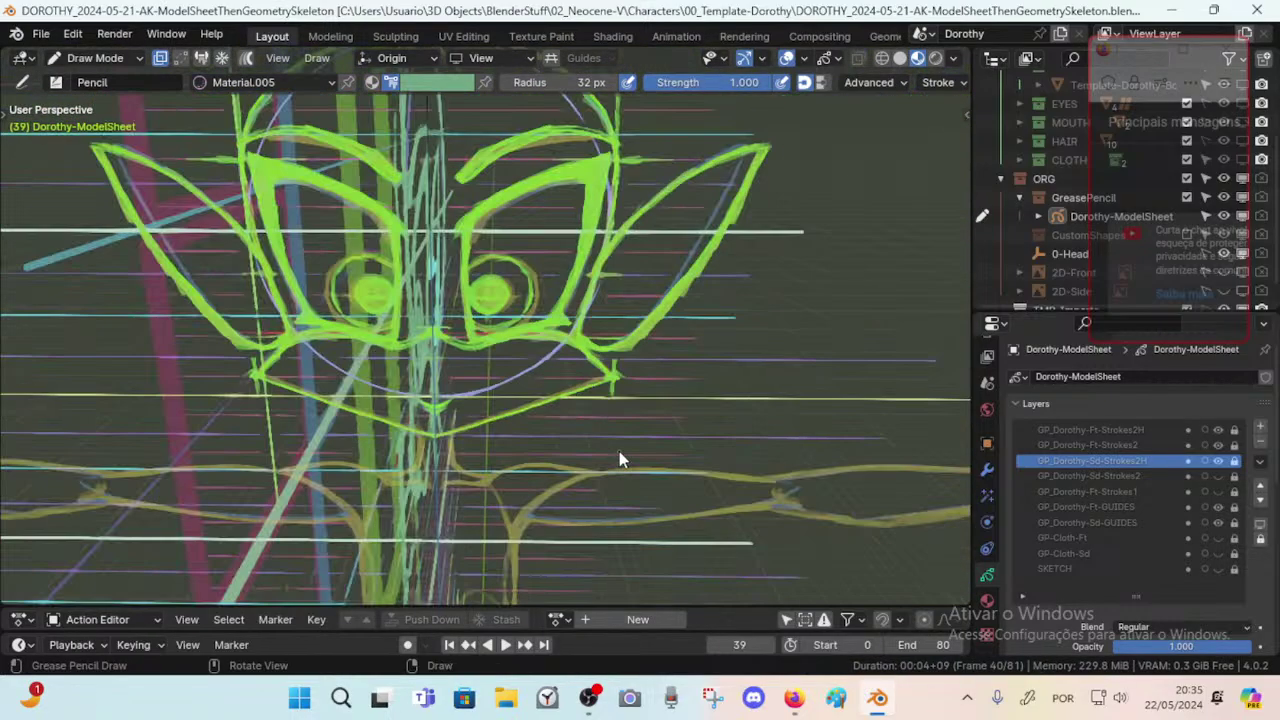
{"action": "key", "text": "KP_1"}
{"action": "key", "text": "KP_3"}
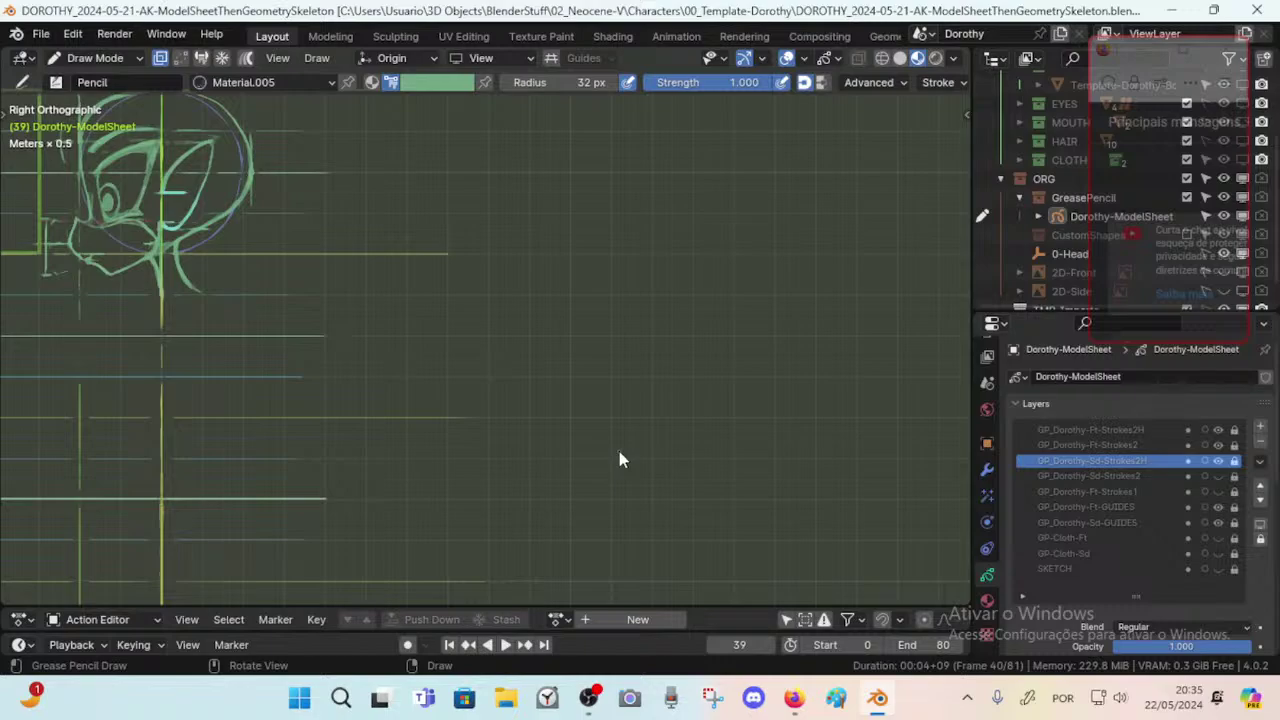
{"action": "left_click", "coordinate": [1218, 477]}
{"action": "key", "text": "ctrl+s"}
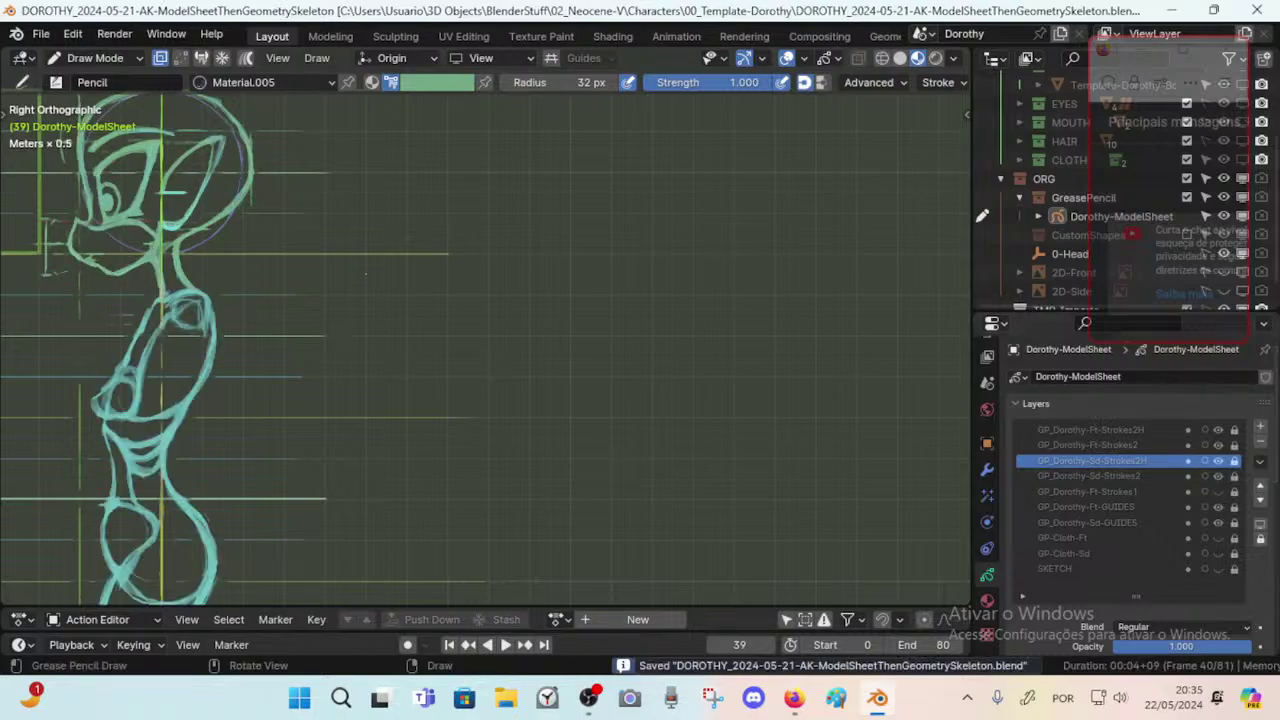
Examine how the front and side body drawings combine from front, back and perspective angles, and save the file.
{"action": "key", "text": "KP_1"}
{"action": "middle_click_drag", "start_coordinate": [366, 273], "coordinate": [518, 311]}
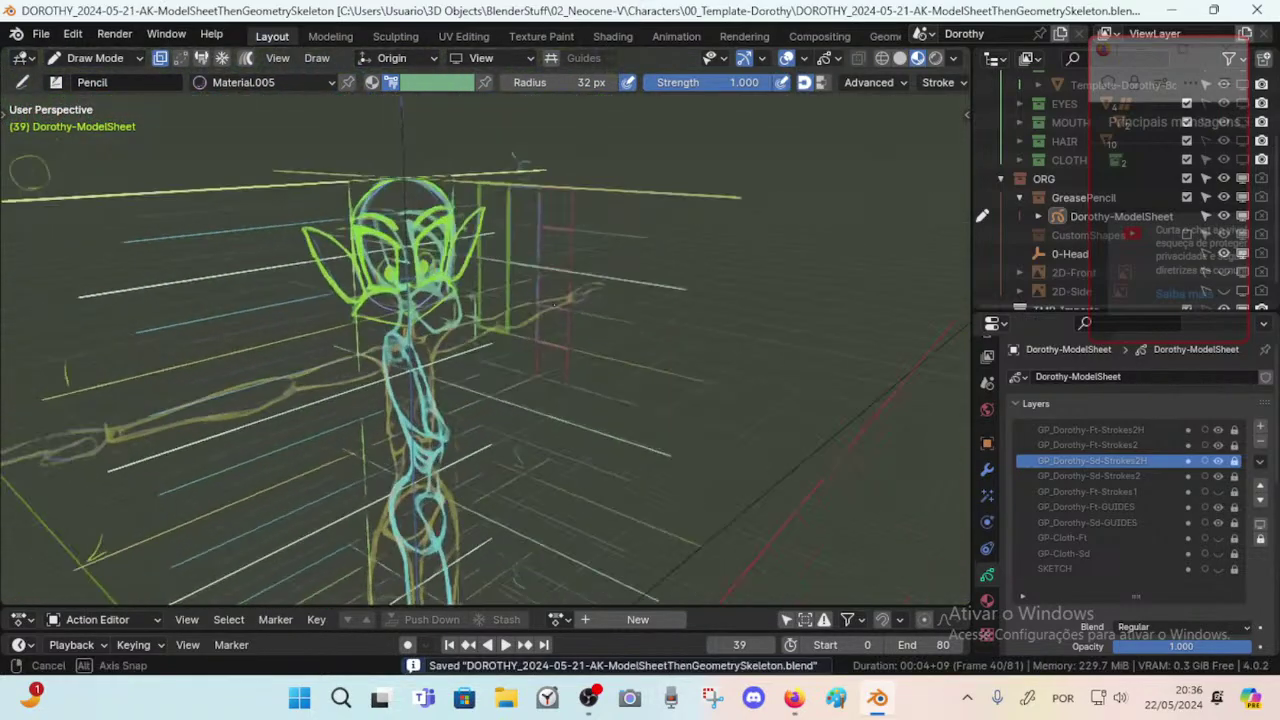
{"action": "middle_click_drag", "start_coordinate": [30, 172], "coordinate": [711, 158]}
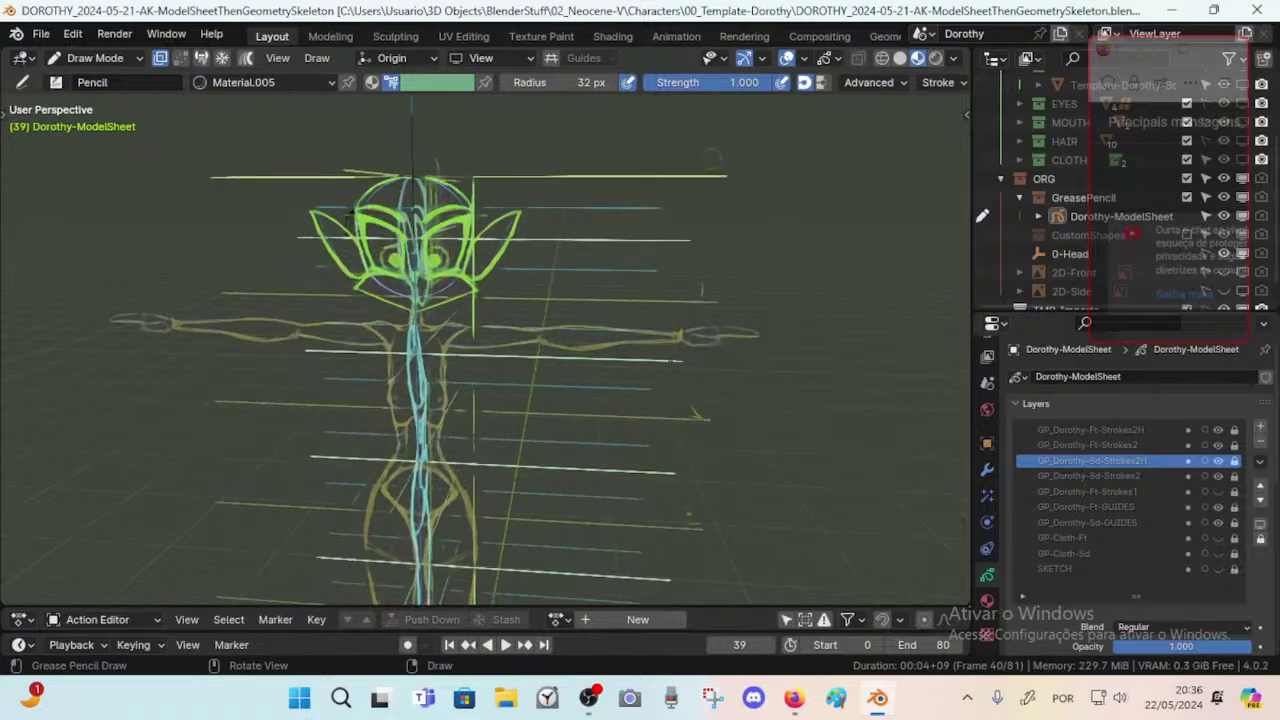
{"action": "key", "text": "KP_3"}
{"action": "key", "text": "KP_1"}
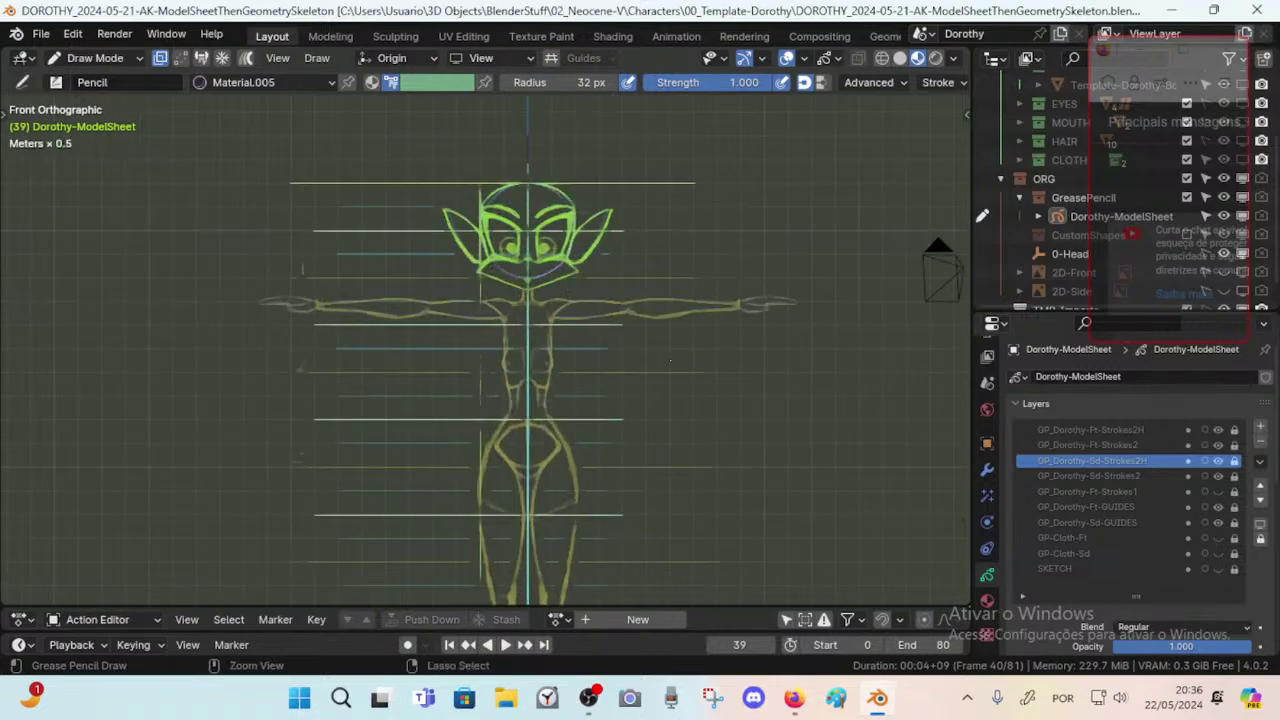
{"action": "key", "text": "ctrl+KP_1"}
{"action": "key", "text": "ctrl+KP_3"}
{"action": "key", "text": "KP_1"}
{"action": "key", "text": "ctrl+KP_1"}
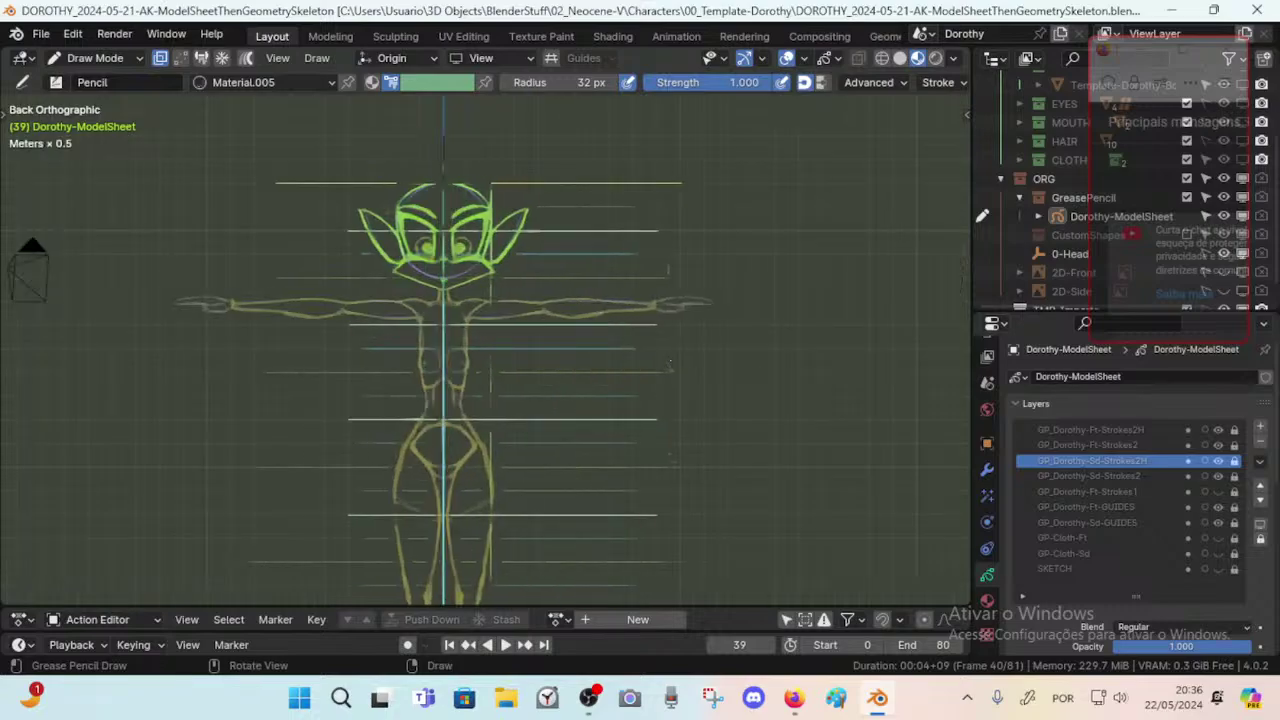
{"action": "key", "text": "KP_1"}
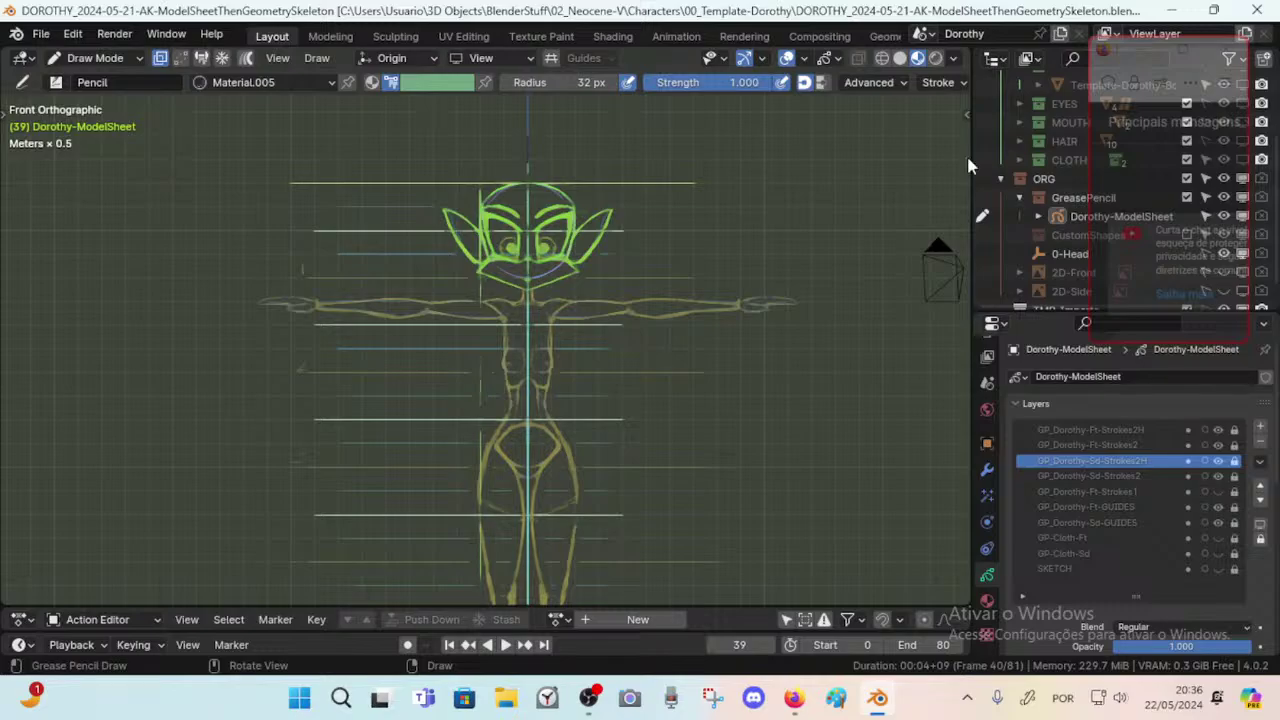
{"action": "mouse_move", "coordinate": [703, 248]}
{"action": "middle_mouse_down"}
{"action": "mouse_move", "coordinate": [490, 284]}
{"action": "mouse_move", "coordinate": [440, 272]}
{"action": "mouse_move", "coordinate": [464, 306]}
{"action": "mouse_move", "coordinate": [545, 312]}
{"action": "mouse_move", "coordinate": [520, 310]}
{"action": "mouse_move", "coordinate": [617, 306]}
{"action": "mouse_move", "coordinate": [230, 255]}
{"action": "mouse_move", "coordinate": [330, 245]}
{"action": "mouse_move", "coordinate": [309, 194]}
{"action": "mouse_move", "coordinate": [405, 330]}
{"action": "mouse_move", "coordinate": [410, 380]}
{"action": "mouse_move", "coordinate": [385, 360]}
{"action": "mouse_move", "coordinate": [400, 335]}
{"action": "mouse_move", "coordinate": [350, 292]}
{"action": "mouse_move", "coordinate": [430, 315]}
{"action": "mouse_move", "coordinate": [458, 340]}
{"action": "mouse_move", "coordinate": [360, 336]}
{"action": "middle_mouse_up"}
{"action": "scroll", "coordinate": [440, 272], "scroll_direction": "down", "scroll_amount": 2}
{"action": "scroll", "coordinate": [464, 306], "scroll_direction": "up", "scroll_amount": 5}
{"action": "scroll", "coordinate": [464, 306], "scroll_direction": "down", "scroll_amount": 3}
{"action": "scroll", "coordinate": [350, 292], "scroll_direction": "up", "scroll_amount": 4}
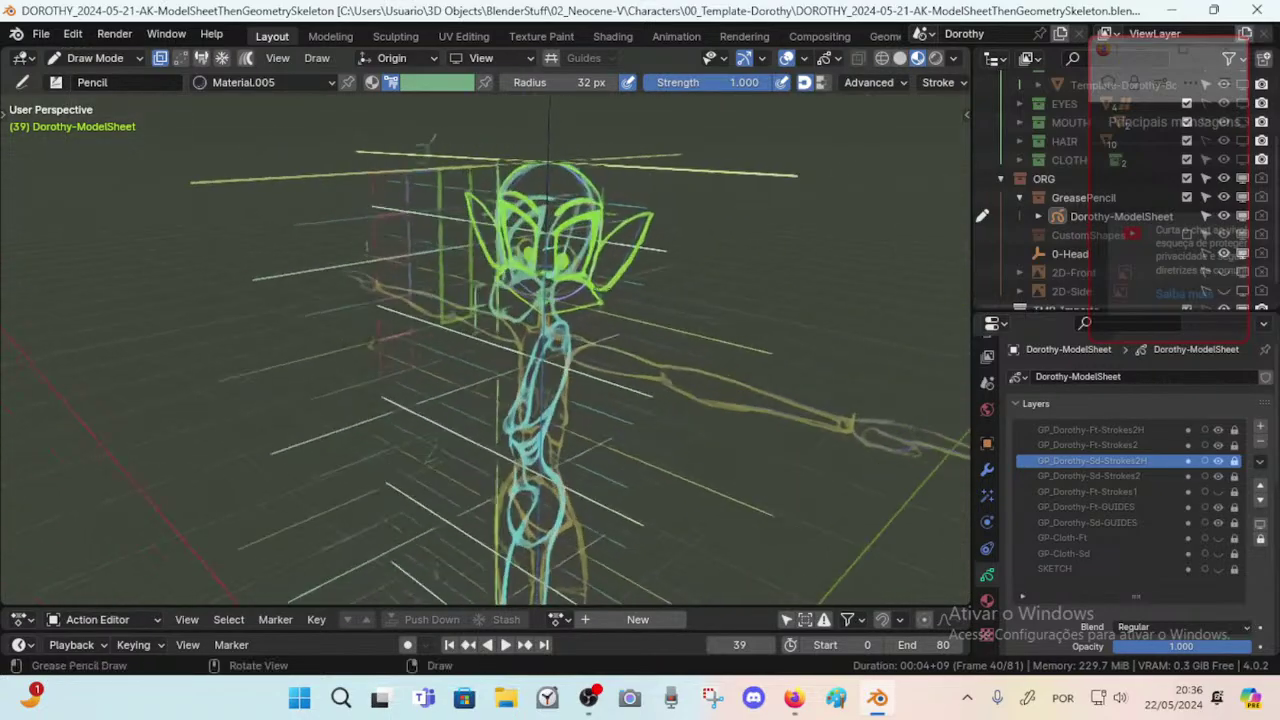
{"action": "middle_click_drag", "start_coordinate": [727, 273], "coordinate": [601, 197]}
{"action": "key", "text": "ctrl+s"}
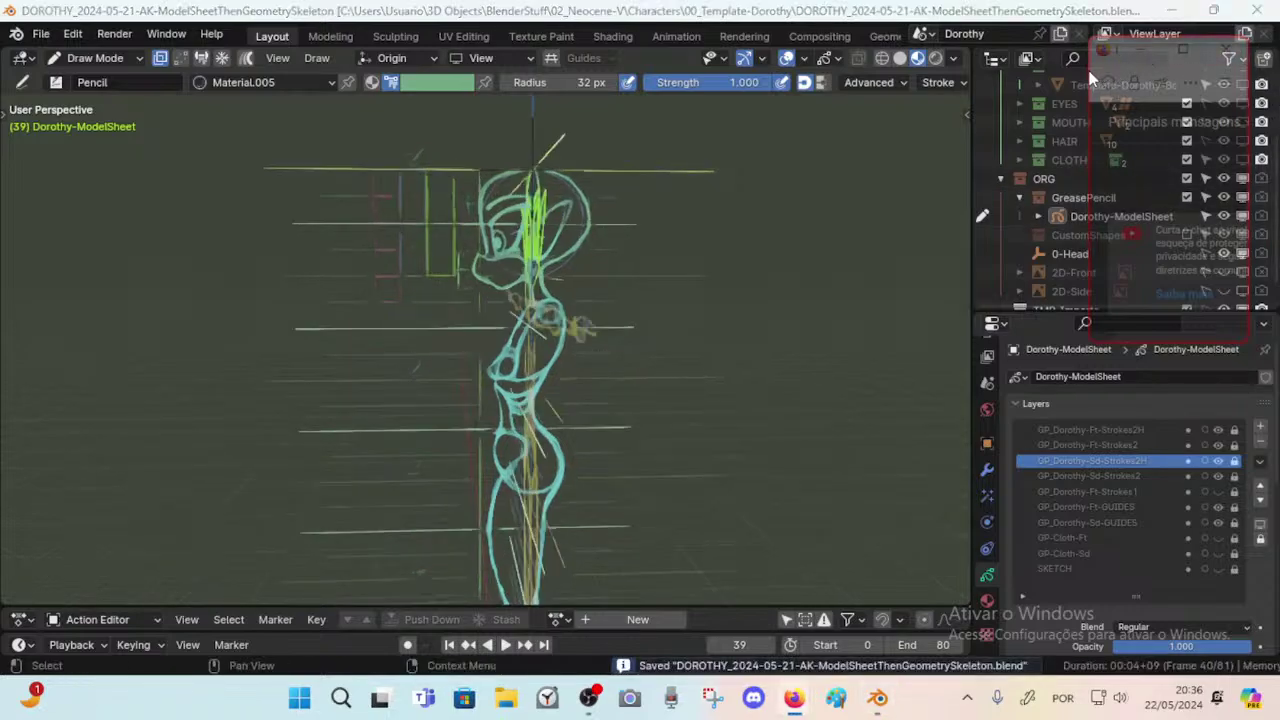
Move the floating live chat window off the outliner to the empty area beside the character, and save in front view.
{"action": "left_click_drag", "start_coordinate": [1090, 72], "coordinate": [985, 85]}
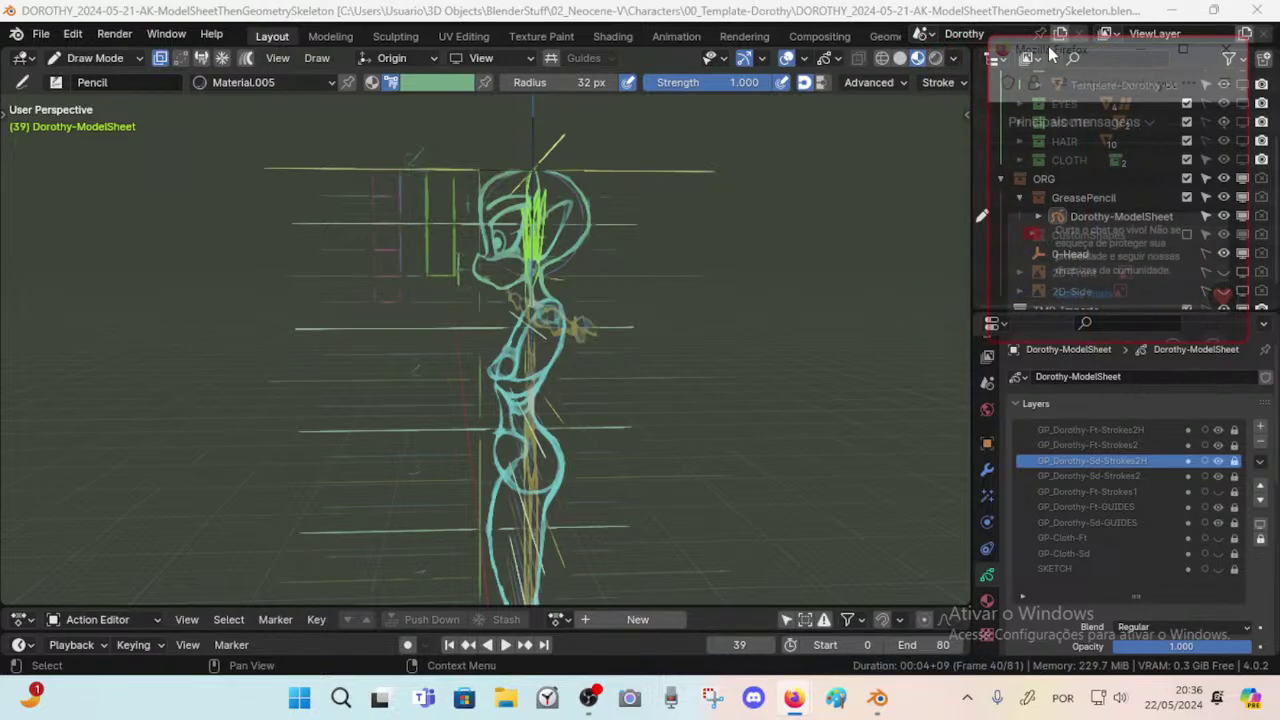
{"action": "left_click_drag", "start_coordinate": [1100, 50], "coordinate": [192, 148]}
{"action": "scroll", "coordinate": [628, 336], "scroll_direction": "down", "scroll_amount": 1}
{"action": "middle_click_drag", "start_coordinate": [628, 336], "coordinate": [735, 362], "text": "shift"}
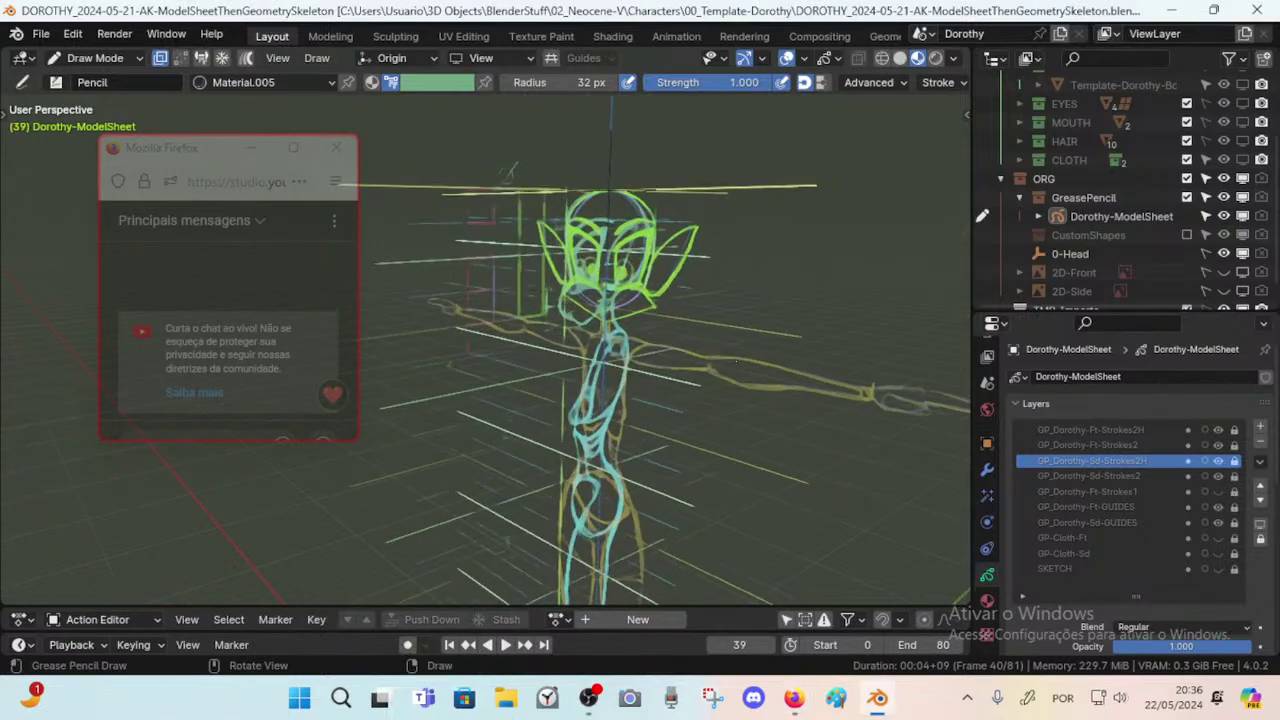
{"action": "key", "text": "KP_1"}
{"action": "key", "text": "ctrl+s"}
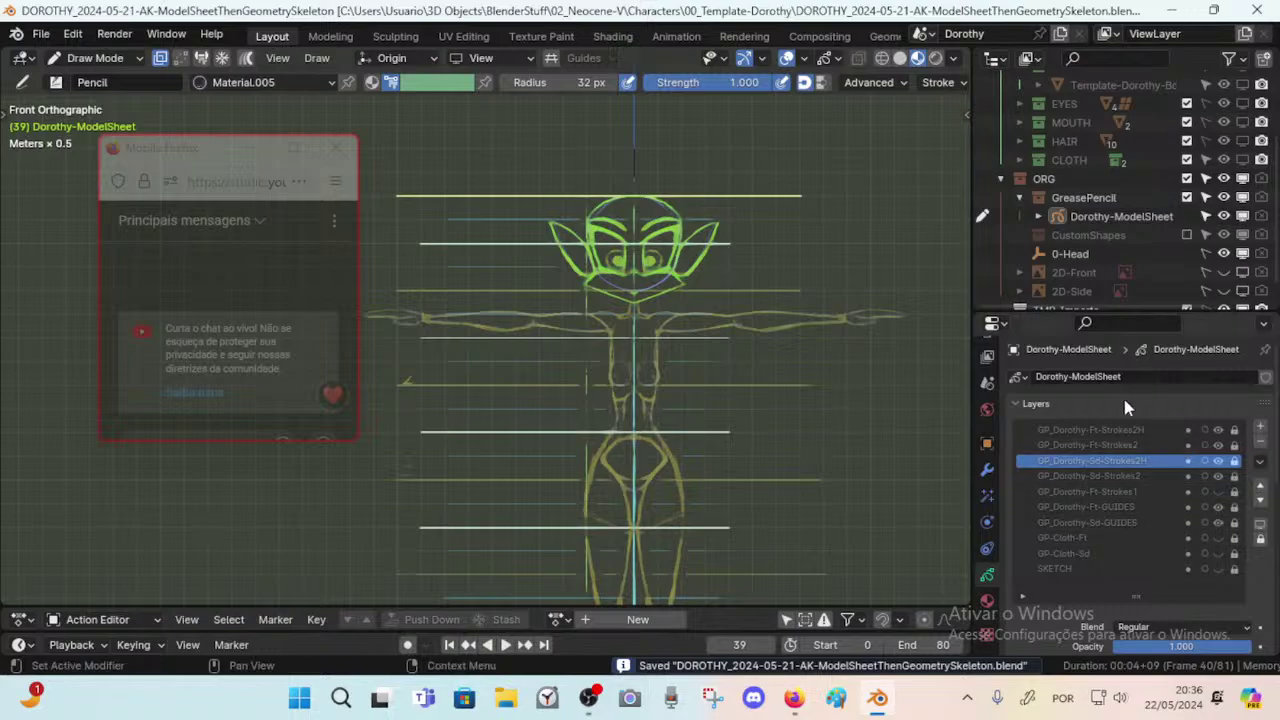
Widen the outliner area slightly and enable the ARMATURE and MESH collections in the viewport.
{"action": "left_click_drag", "start_coordinate": [973, 296], "coordinate": [951, 296]}
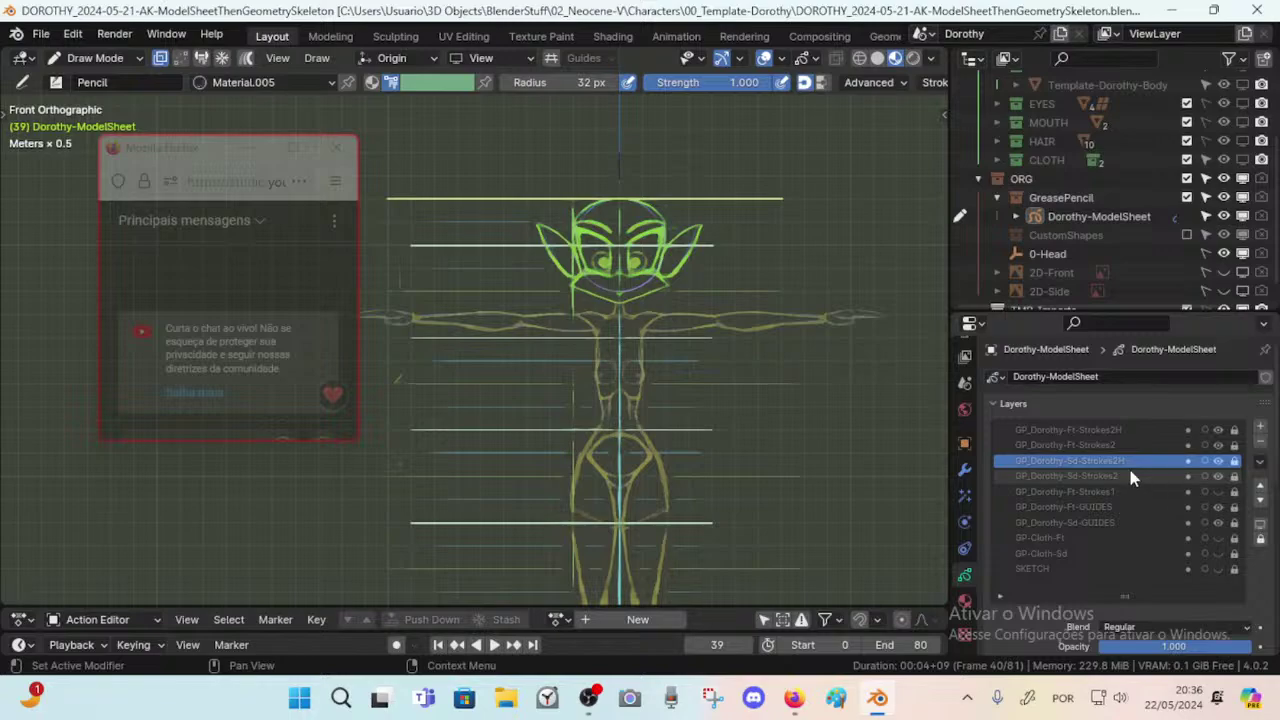
{"action": "scroll", "coordinate": [1200, 170], "scroll_direction": "up", "scroll_amount": 1}
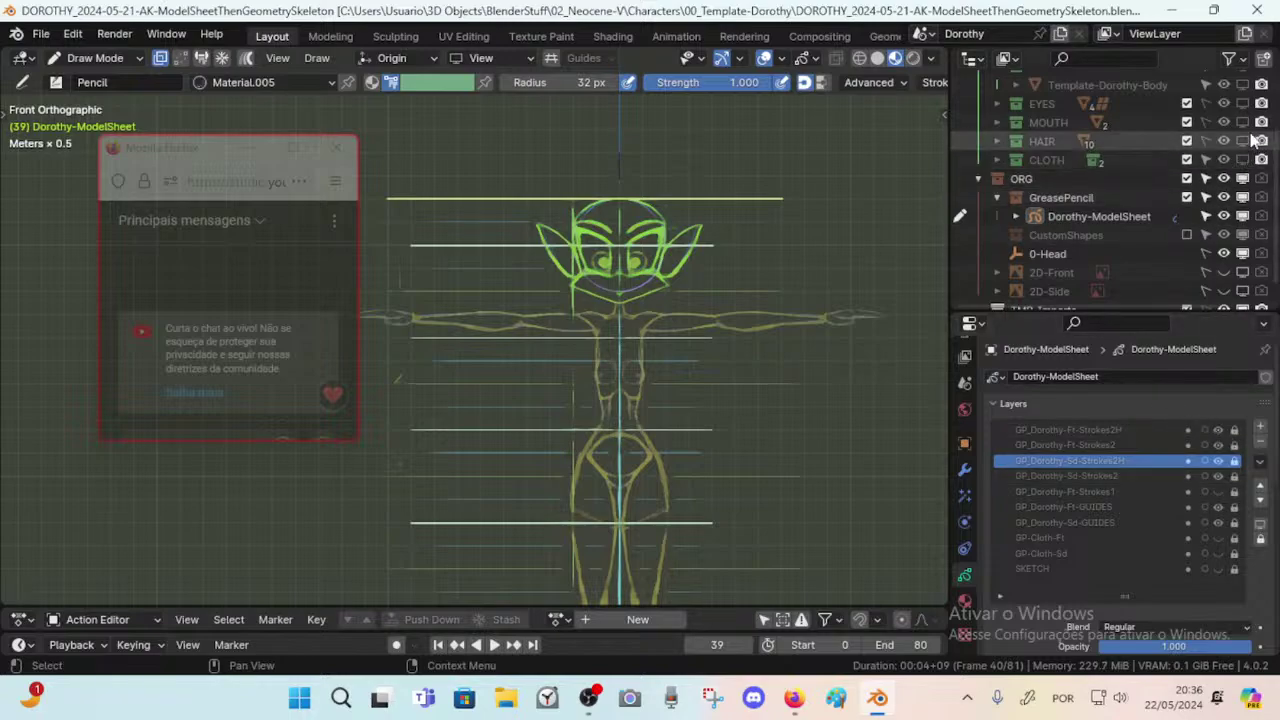
{"action": "scroll", "coordinate": [1255, 140], "scroll_direction": "up", "scroll_amount": 1}
{"action": "scroll", "coordinate": [1248, 110], "scroll_direction": "up", "scroll_amount": 1}
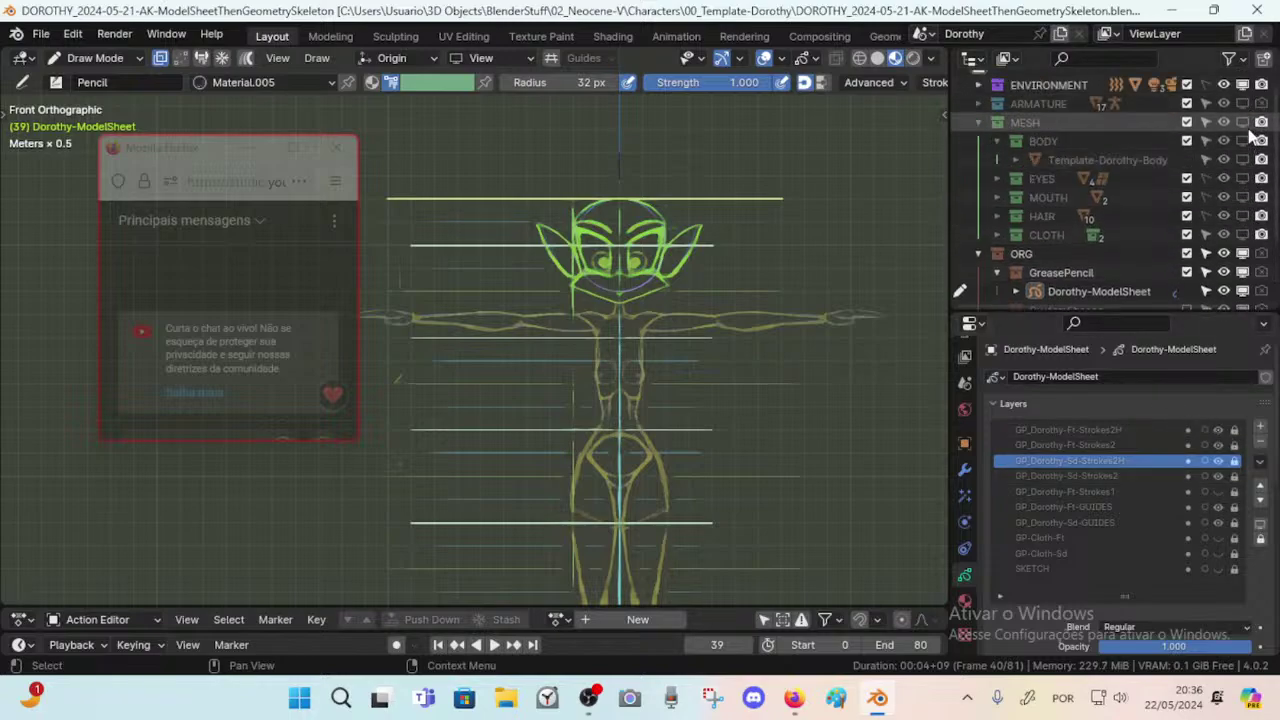
{"action": "left_click", "coordinate": [1245, 127]}
{"action": "left_click", "coordinate": [1242, 103]}
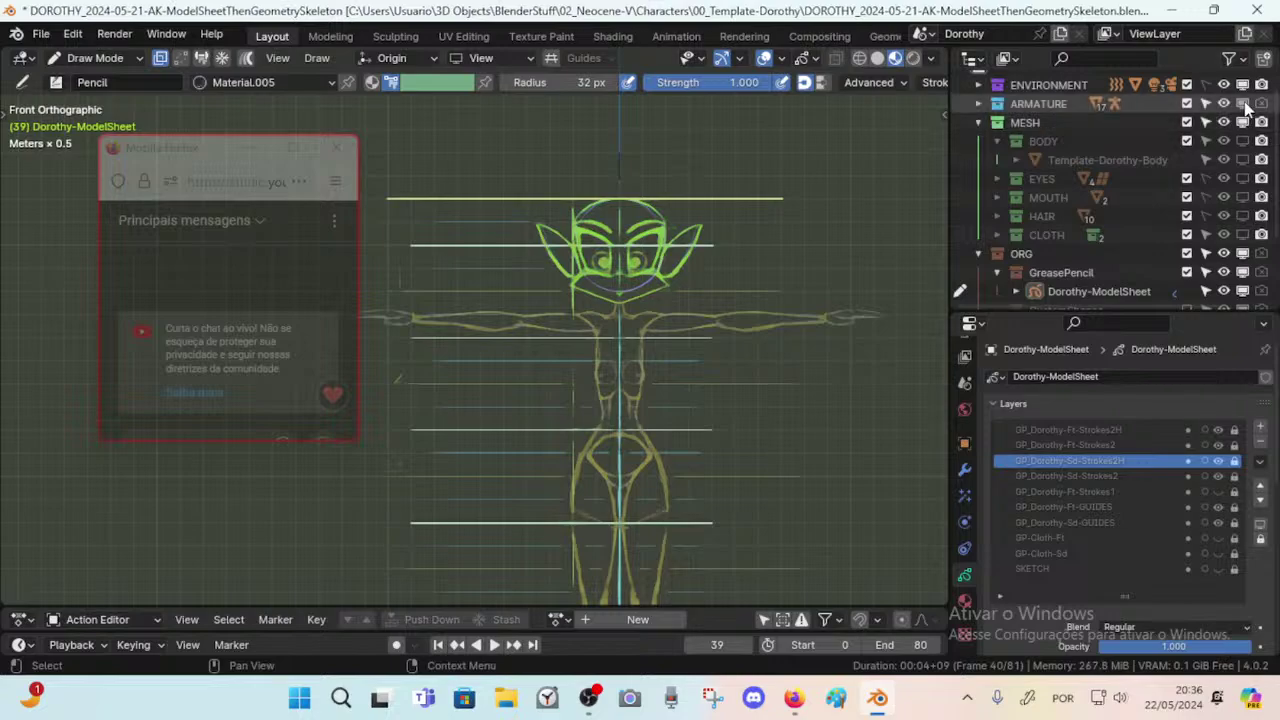
Enable the BODY, EYES, MOUTH, HAIR and CLOTH collections and the Template-Dorothy-Body object in the viewport.
{"action": "left_click", "coordinate": [1242, 141]}
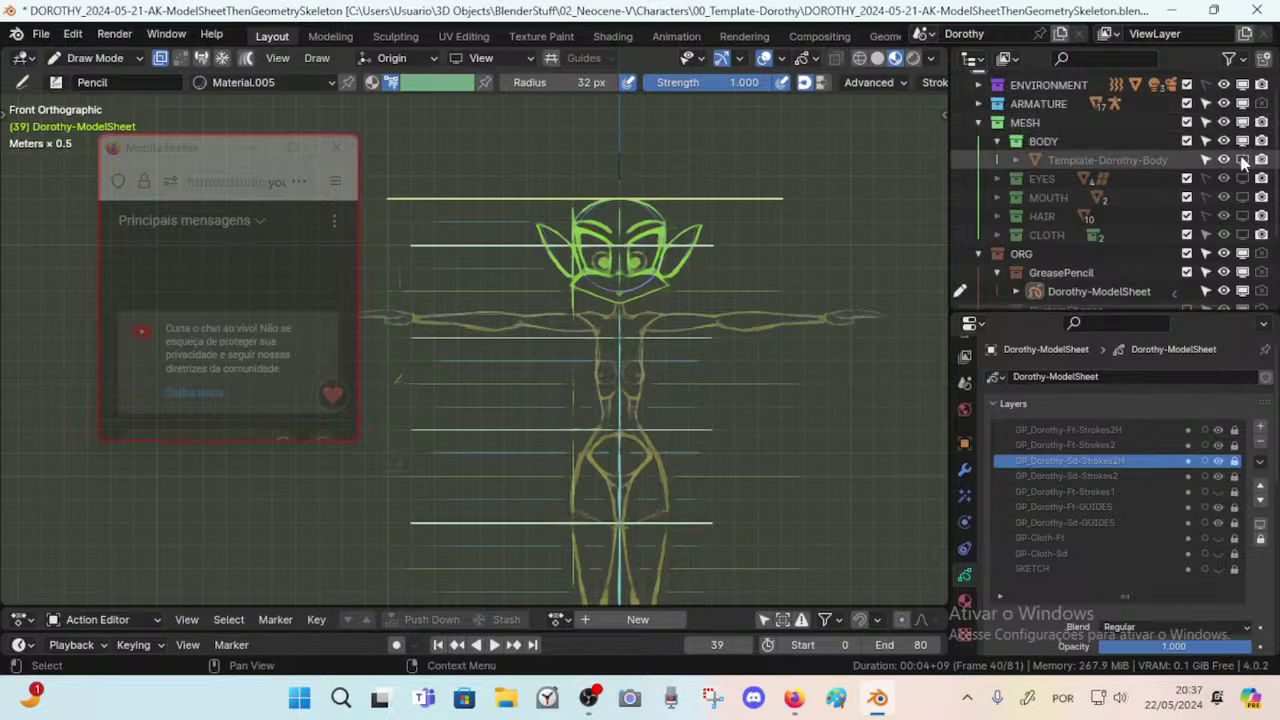
{"action": "left_click", "coordinate": [1242, 160]}
{"action": "left_click", "coordinate": [1240, 197]}
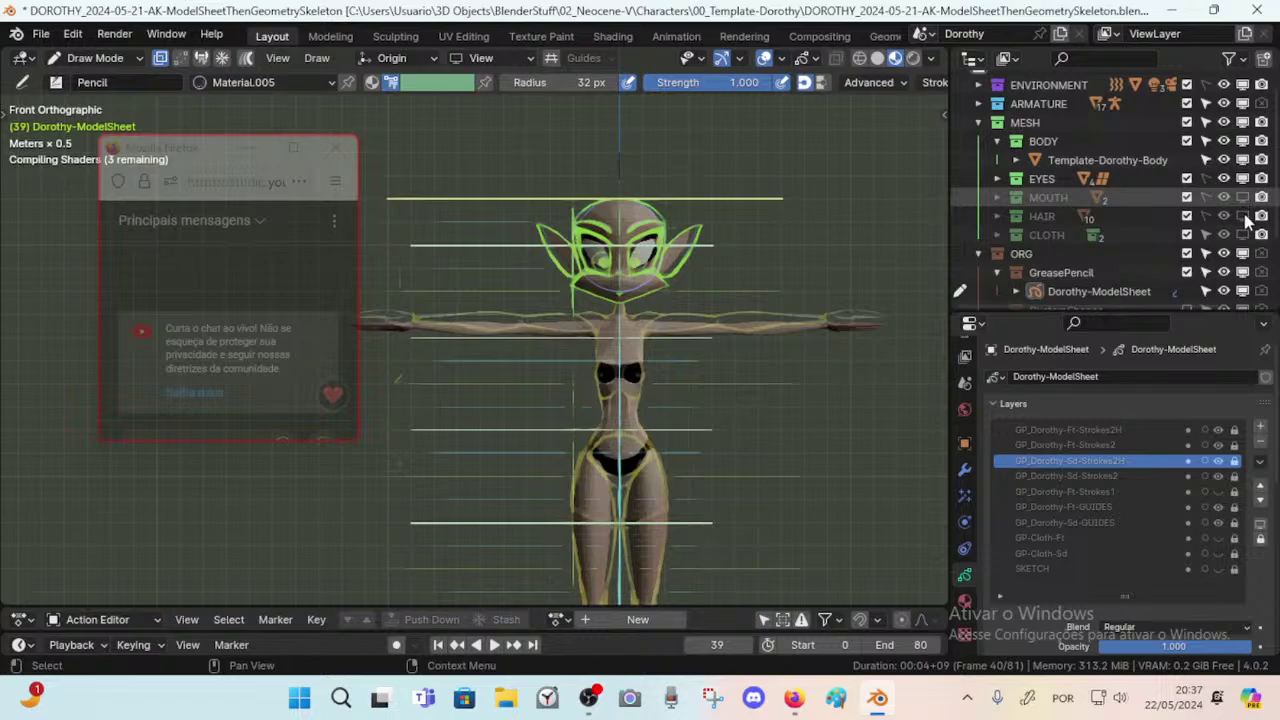
{"action": "left_click", "coordinate": [1243, 216]}
{"action": "left_click", "coordinate": [1242, 234]}
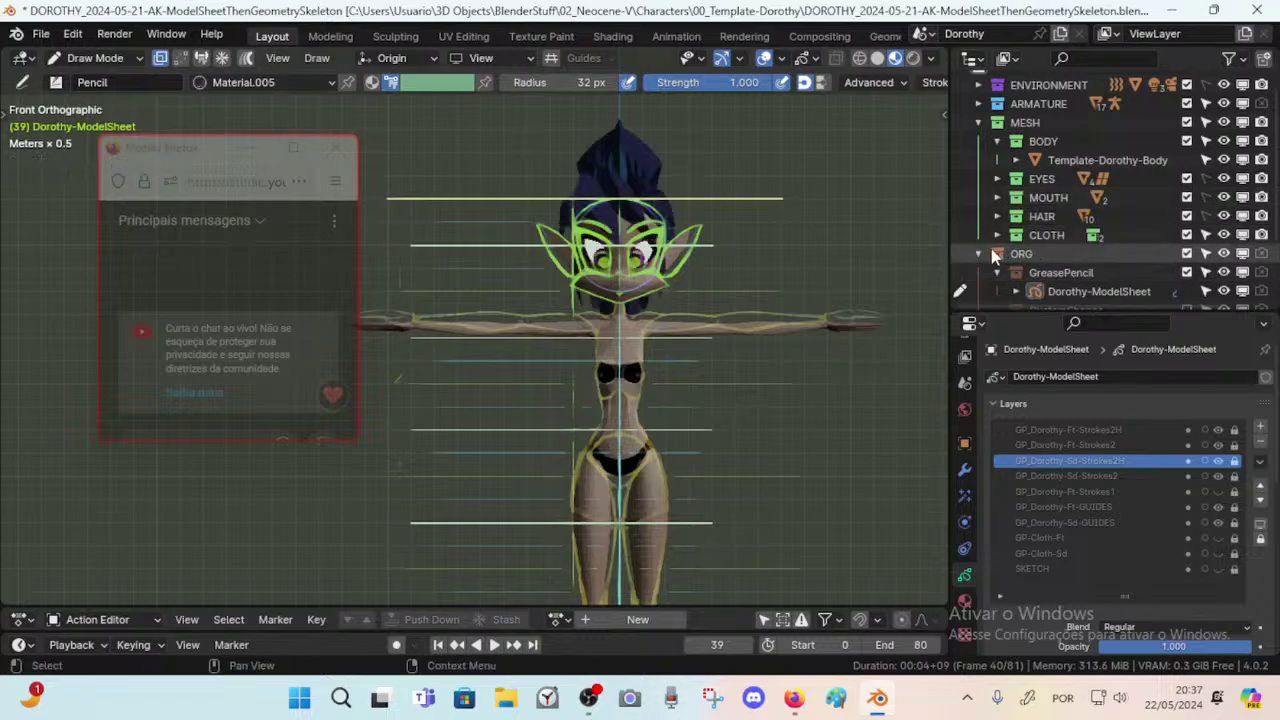
Show the 2D-Front and 2D-Side reference images in the viewport and save the file.
{"action": "scroll", "coordinate": [1160, 272], "scroll_direction": "down", "scroll_amount": 3}
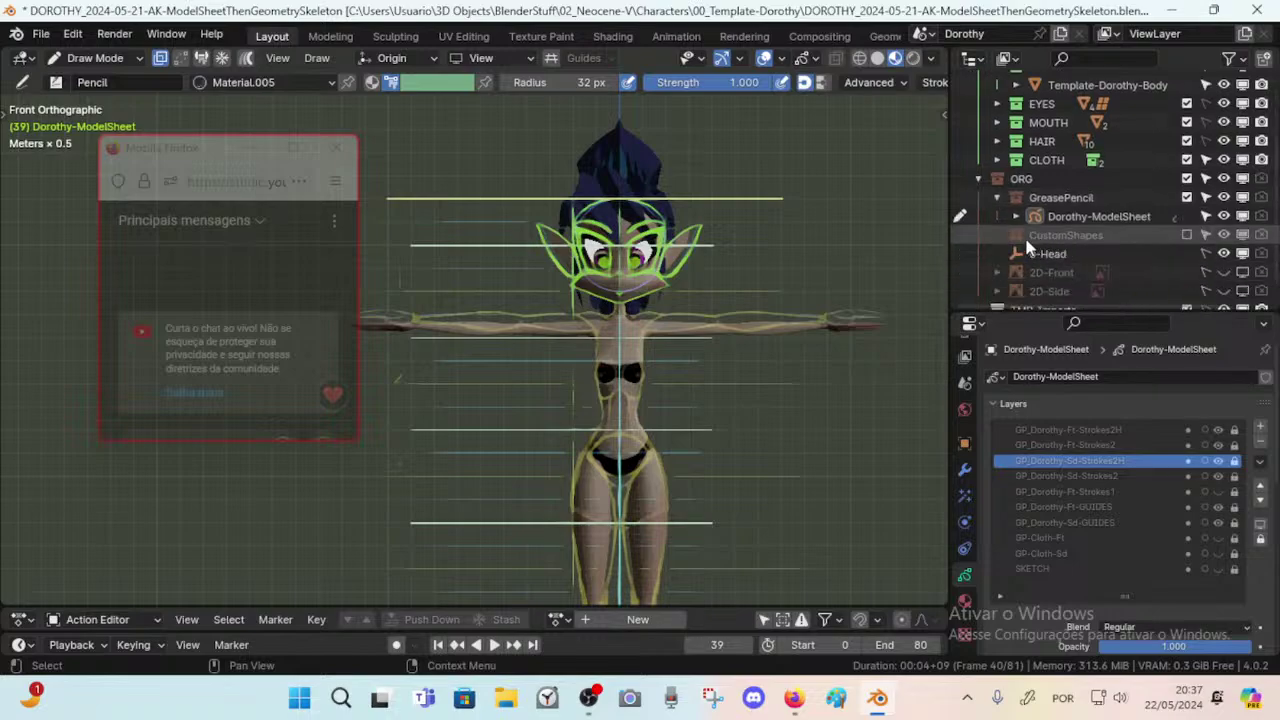
{"action": "scroll", "coordinate": [1095, 240], "scroll_direction": "down", "scroll_amount": 1}
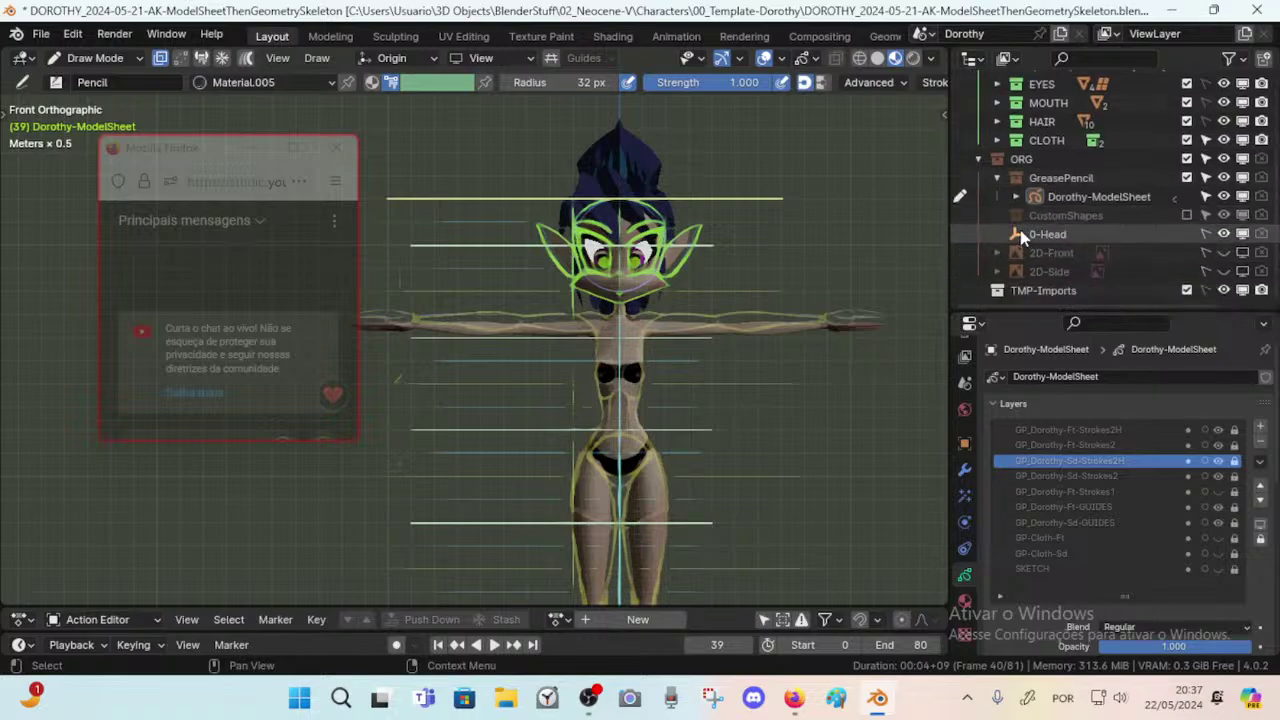
{"action": "left_click", "coordinate": [1242, 253]}
{"action": "left_click", "coordinate": [1242, 272]}
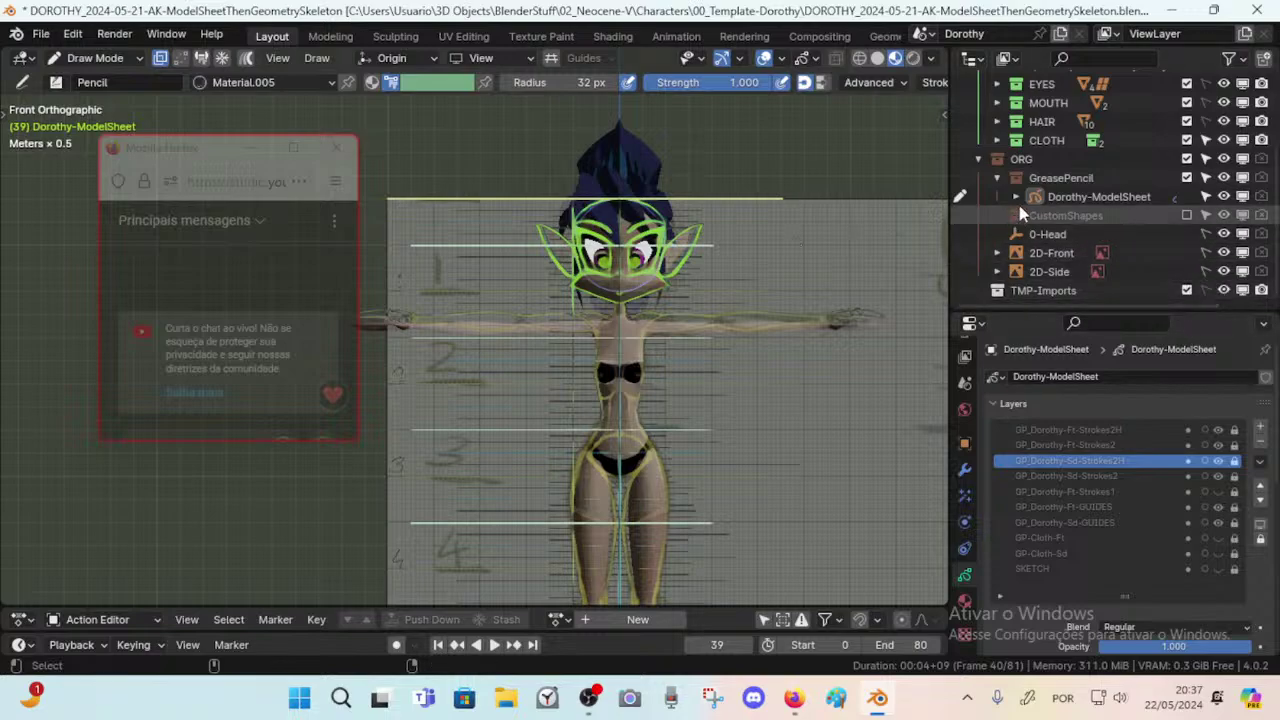
{"action": "key", "text": "ctrl+s"}
Collapse the BODY and MESH collections in the outliner.
{"action": "scroll", "coordinate": [1140, 209], "scroll_direction": "up", "scroll_amount": 3}
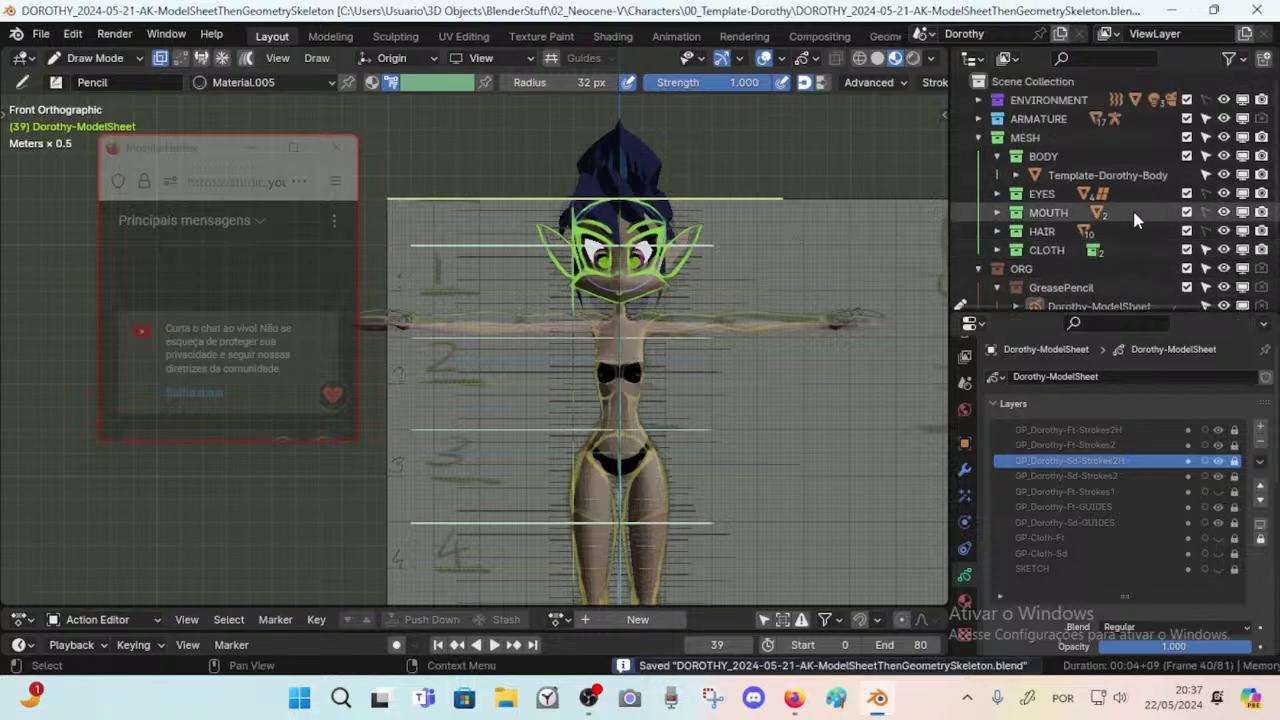
{"action": "left_click", "coordinate": [996, 156]}
{"action": "left_click", "coordinate": [978, 137]}
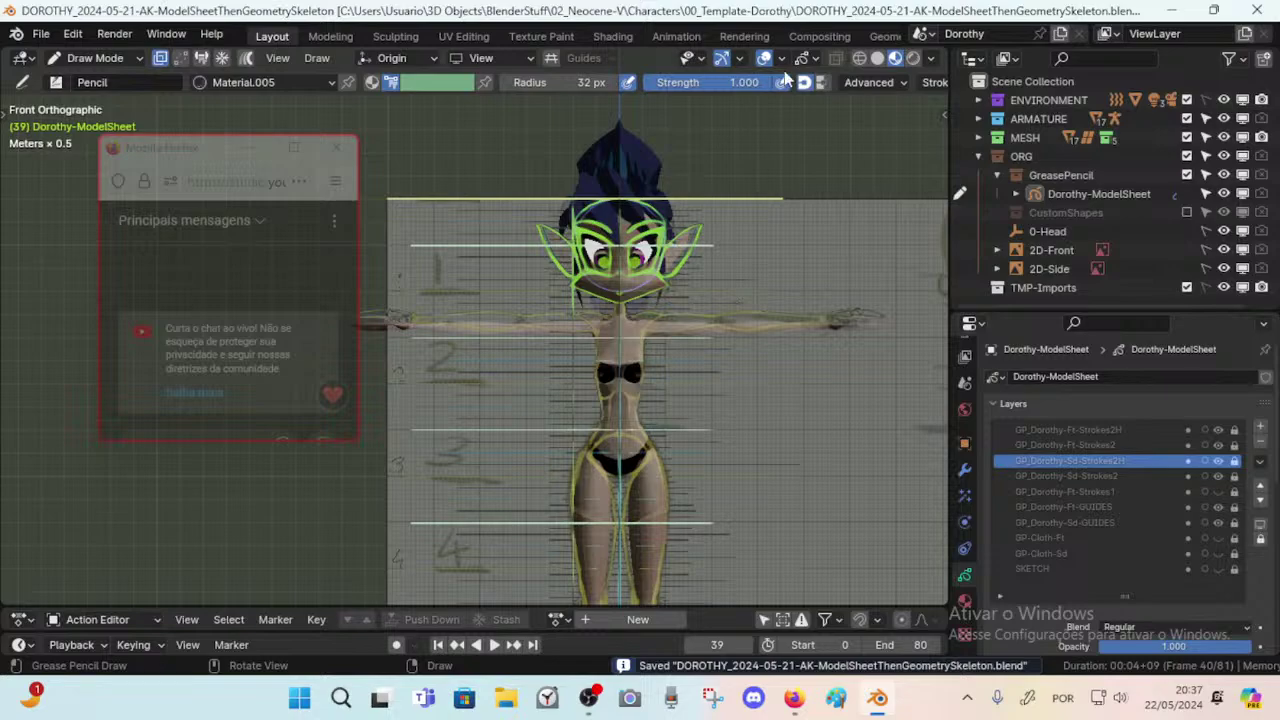
Compare the character's 3D mesh with the Grease Pencil drawing in perspective and close up in front view.
{"action": "middle_click_drag", "start_coordinate": [363, 224], "coordinate": [440, 283]}
{"action": "key", "text": "KP_1"}
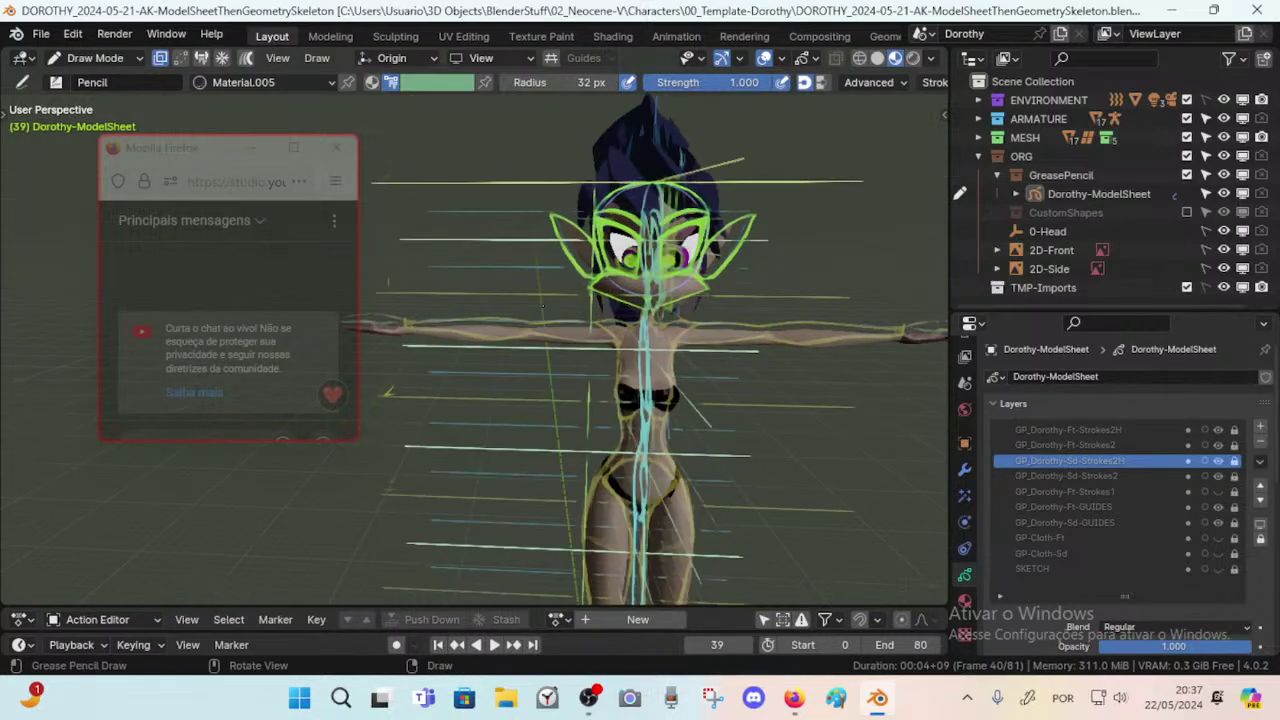
{"action": "scroll", "coordinate": [521, 220], "scroll_direction": "up", "scroll_amount": 2}
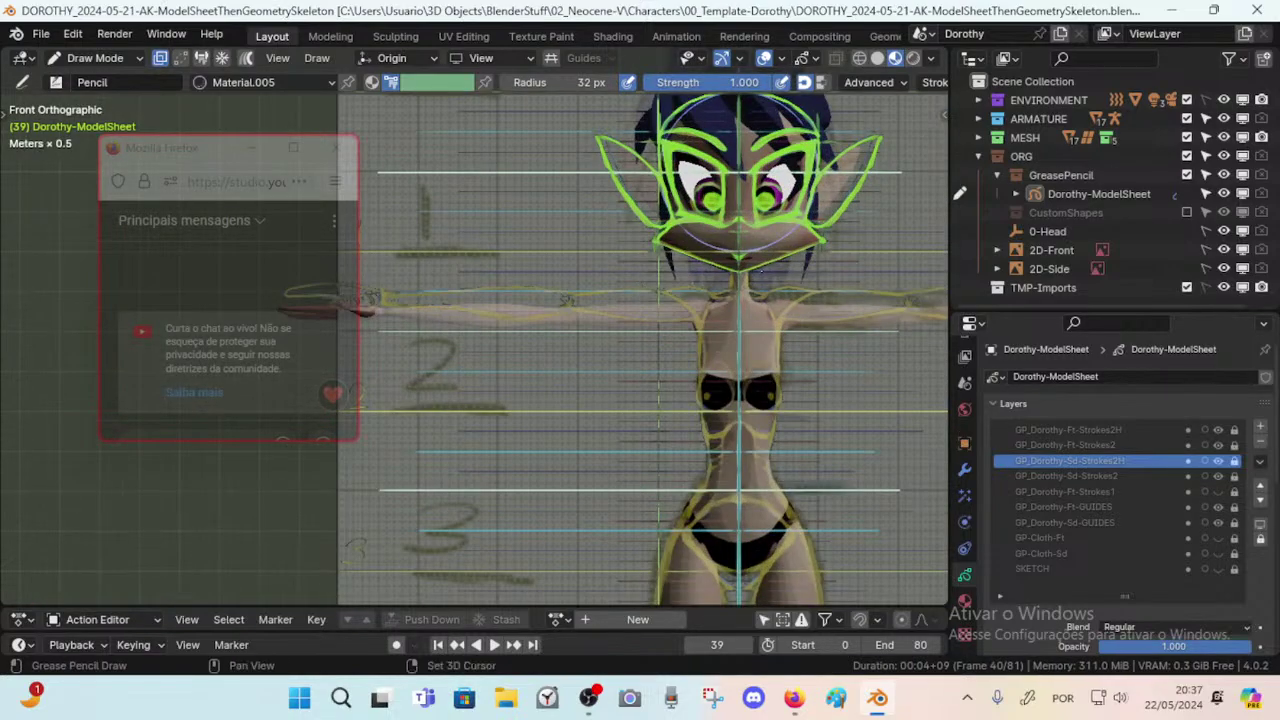
{"action": "scroll", "coordinate": [521, 220], "scroll_direction": "up", "scroll_amount": 3}
{"action": "scroll", "coordinate": [800, 300], "scroll_direction": "down", "scroll_amount": 5}
Hide the ARMATURE and MESH collections, then toggle the 2D-Front reference off and on to compare it with the drawing.
{"action": "left_click", "coordinate": [1033, 250]}
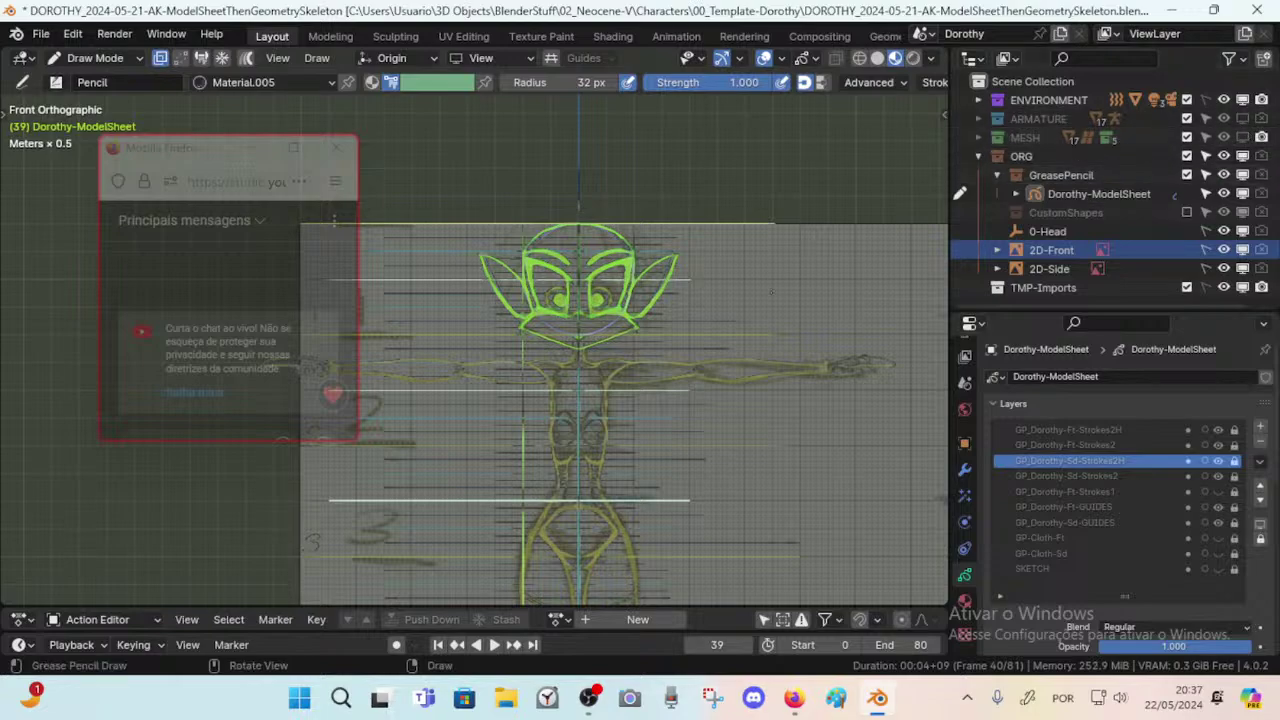
{"action": "scroll", "coordinate": [736, 308], "scroll_direction": "up", "scroll_amount": 3}
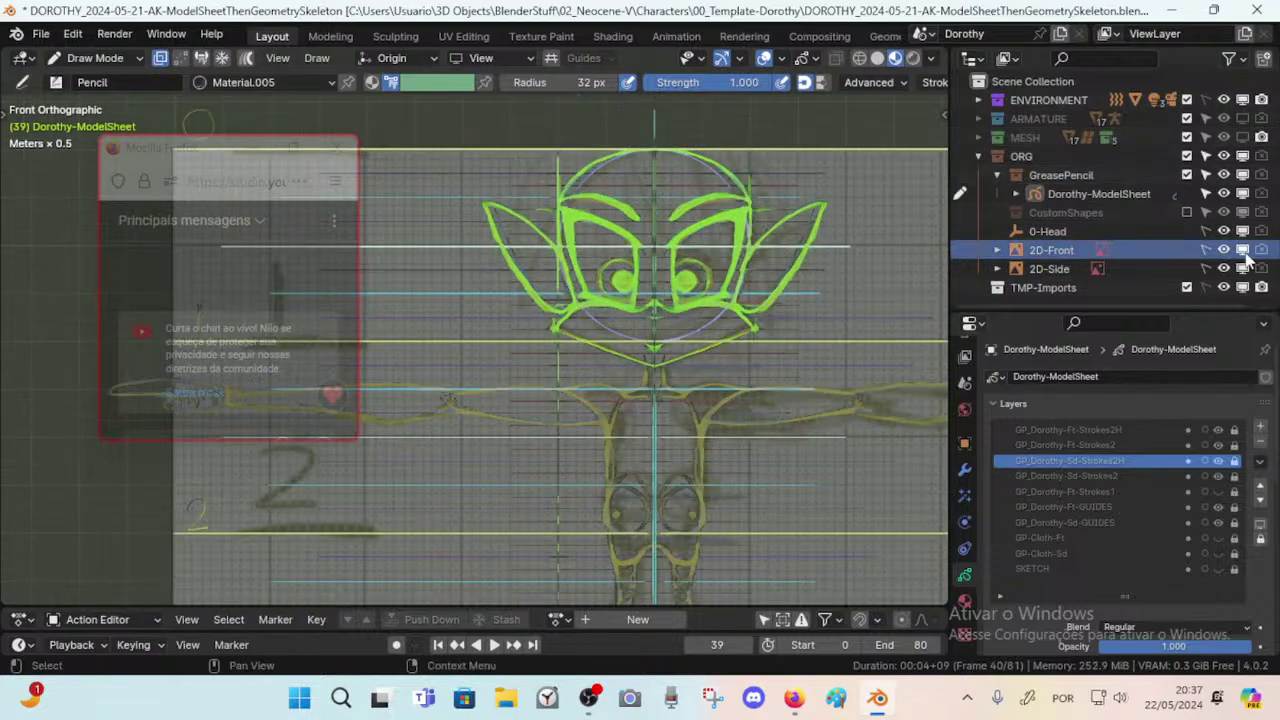
{"action": "left_click", "coordinate": [1244, 252]}
{"action": "left_click", "coordinate": [1244, 252]}
{"action": "left_click", "coordinate": [1244, 252]}
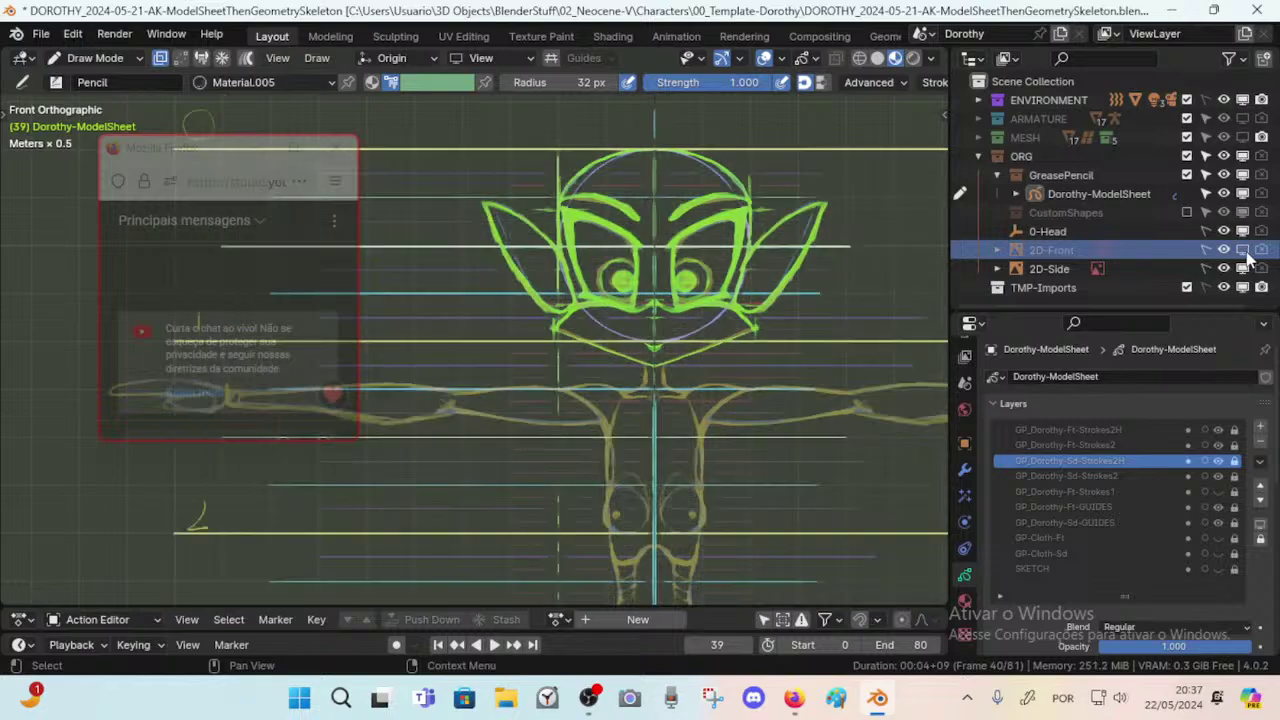
{"action": "left_click", "coordinate": [1245, 252]}
Save the file and review the body drawing over the reference images in front and right side views.
{"action": "scroll", "coordinate": [672, 492], "scroll_direction": "down", "scroll_amount": 1}
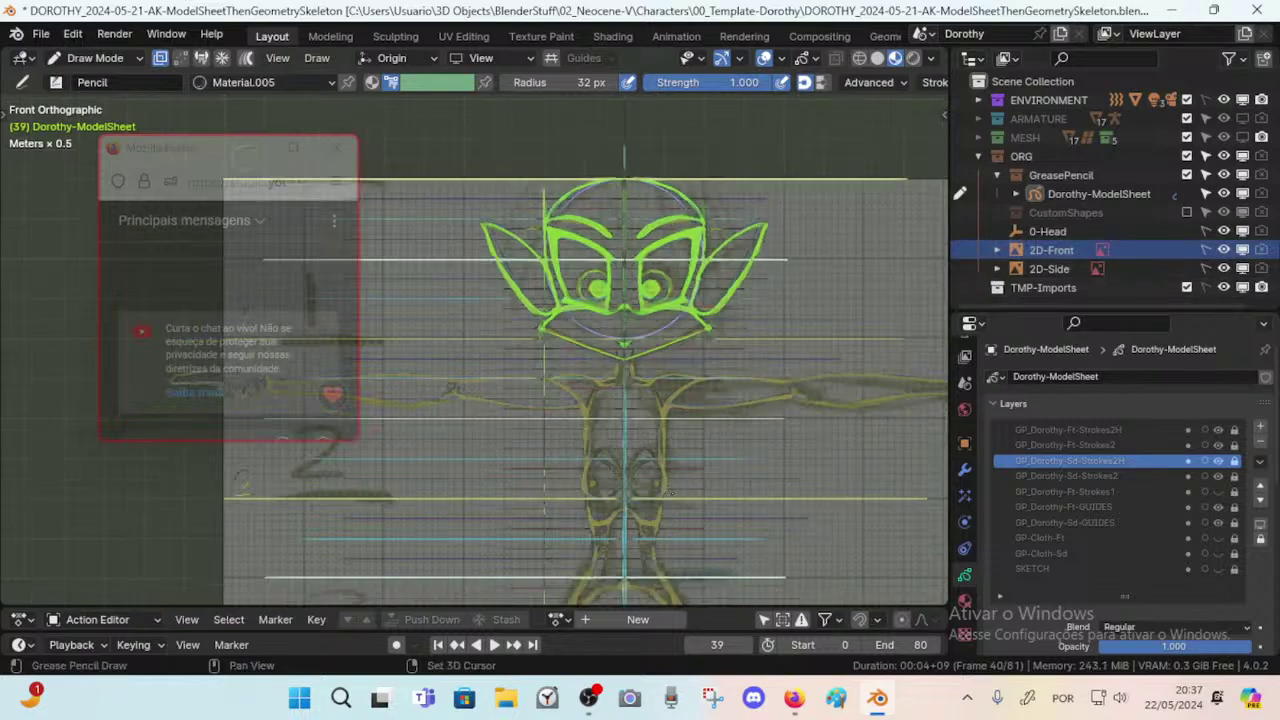
{"action": "middle_click_drag", "start_coordinate": [672, 492], "coordinate": [665, 310], "text": "shift"}
{"action": "scroll", "coordinate": [665, 312], "scroll_direction": "down", "scroll_amount": 1}
{"action": "key", "text": "ctrl+s"}
{"action": "middle_click_drag", "start_coordinate": [653, 494], "coordinate": [646, 290], "text": "shift"}
{"action": "scroll", "coordinate": [646, 290], "scroll_direction": "down", "scroll_amount": 3}
{"action": "scroll", "coordinate": [650, 320], "scroll_direction": "up", "scroll_amount": 1}
{"action": "mouse_move", "coordinate": [665, 390]}
{"action": "middle_mouse_down", "text": "shift"}
{"action": "mouse_move", "coordinate": [648, 288]}
{"action": "mouse_move", "coordinate": [719, 442]}
{"action": "mouse_move", "coordinate": [715, 476]}
{"action": "middle_mouse_up", "text": "shift"}
{"action": "middle_click_drag", "start_coordinate": [700, 325], "coordinate": [692, 402], "text": "shift"}
{"action": "middle_click_drag", "start_coordinate": [688, 308], "coordinate": [682, 355], "text": "shift"}
{"action": "key", "text": "KP_3"}
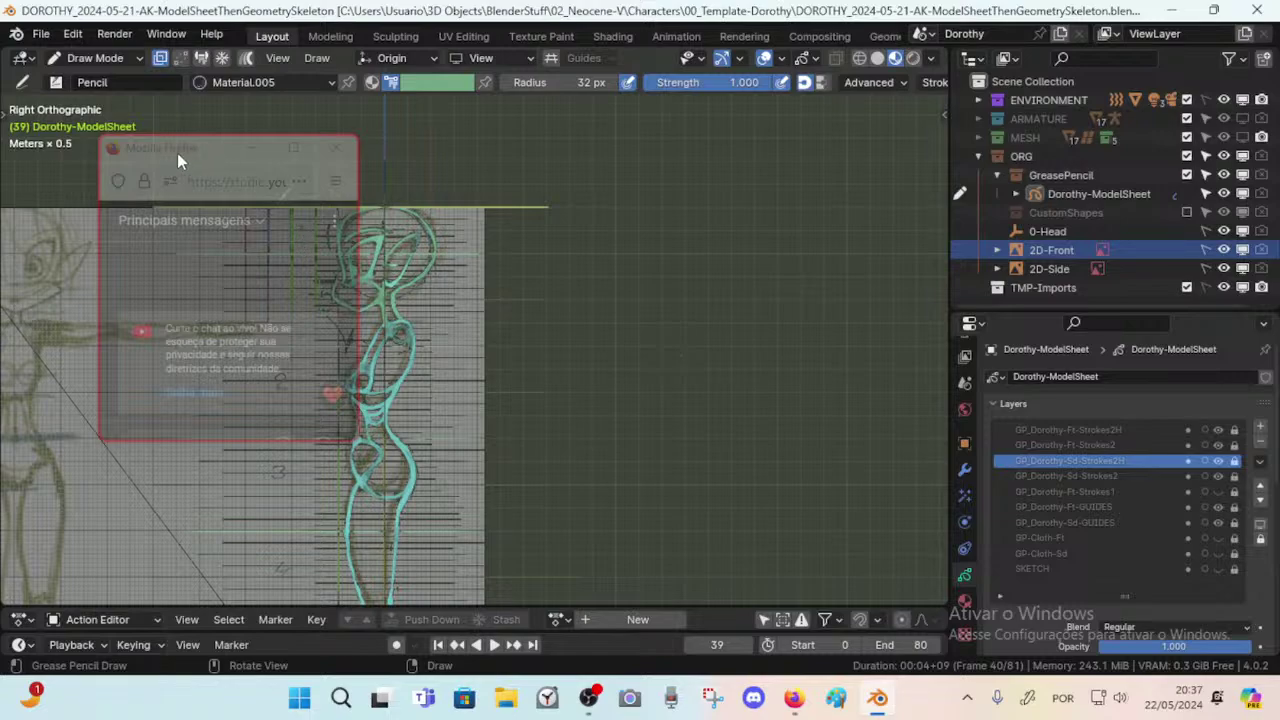
Move the live chat window off the side drawing, return to front view, then shrink and minimize the chat window.
{"action": "left_click_drag", "start_coordinate": [177, 153], "coordinate": [715, 115]}
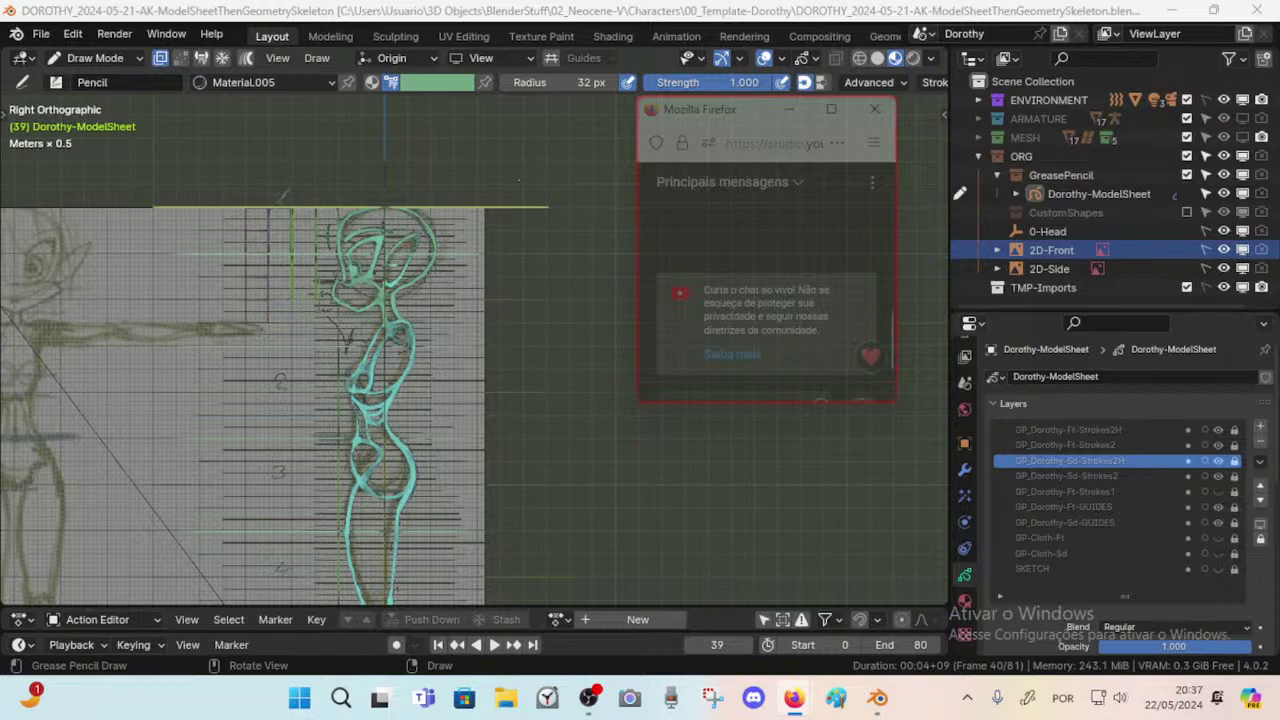
{"action": "key", "text": "KP_1"}
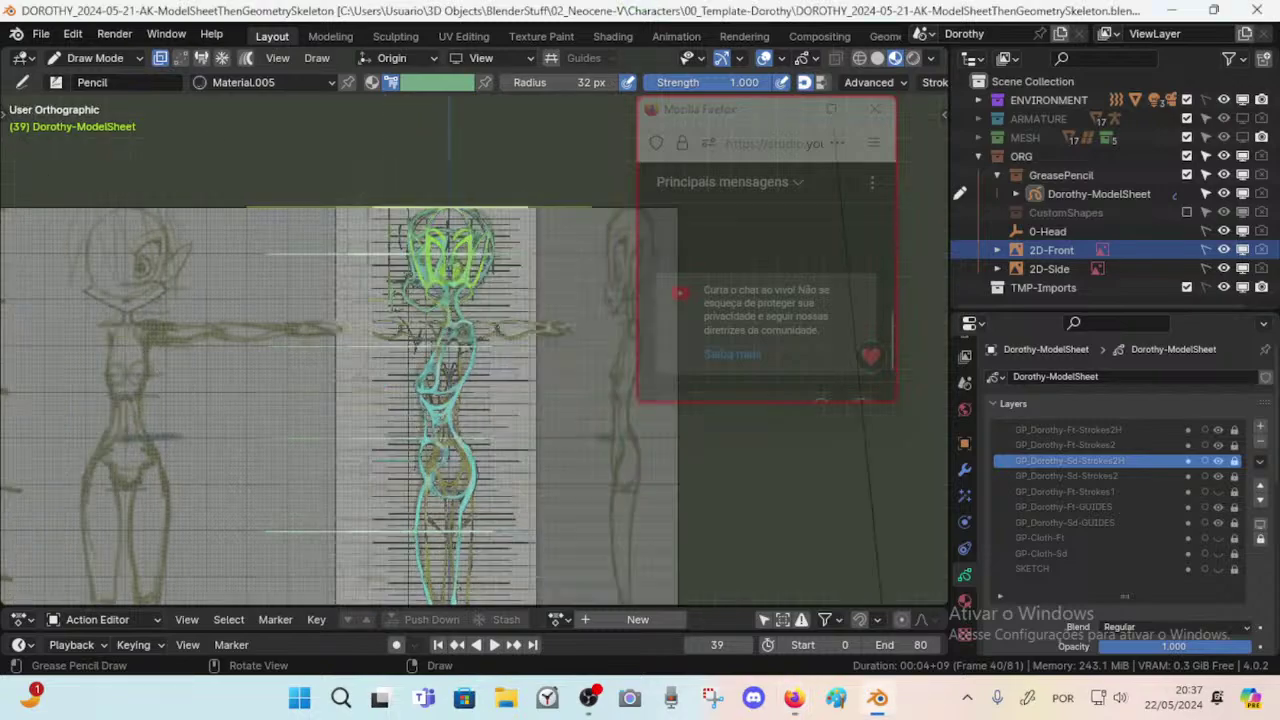
{"action": "left_click_drag", "start_coordinate": [730, 115], "coordinate": [768, 109]}
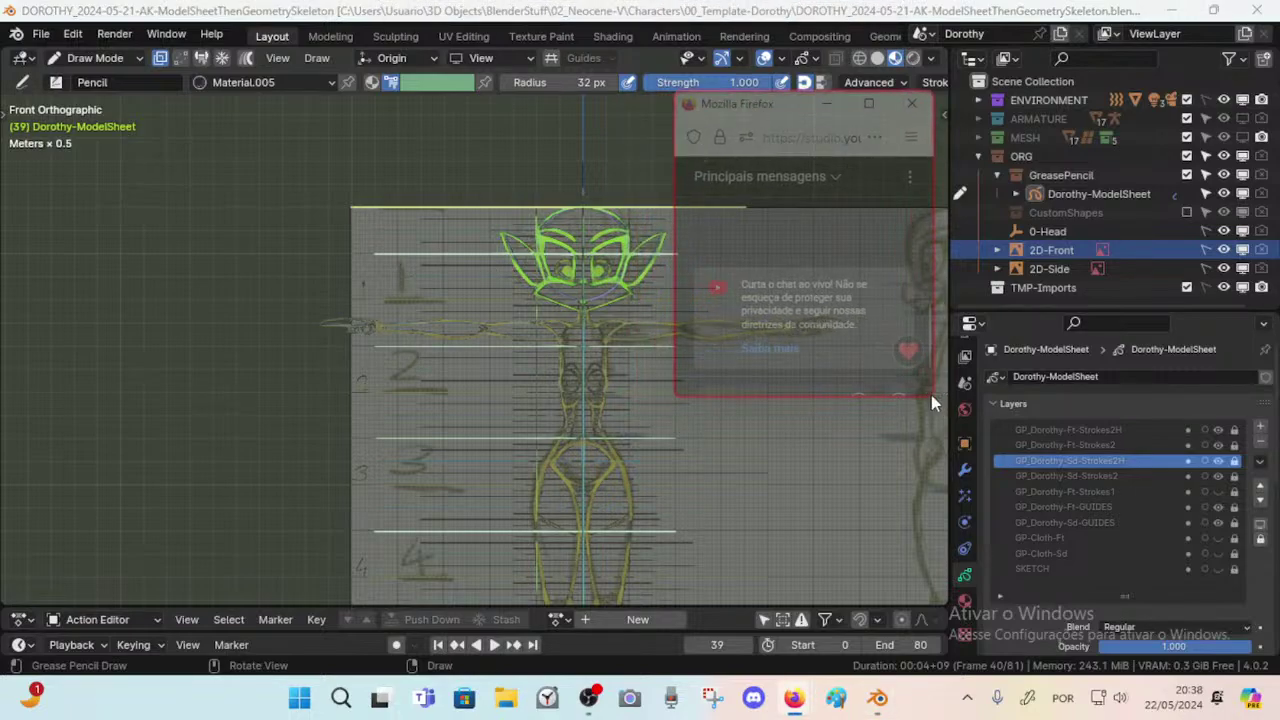
{"action": "left_click_drag", "start_coordinate": [933, 397], "coordinate": [838, 373]}
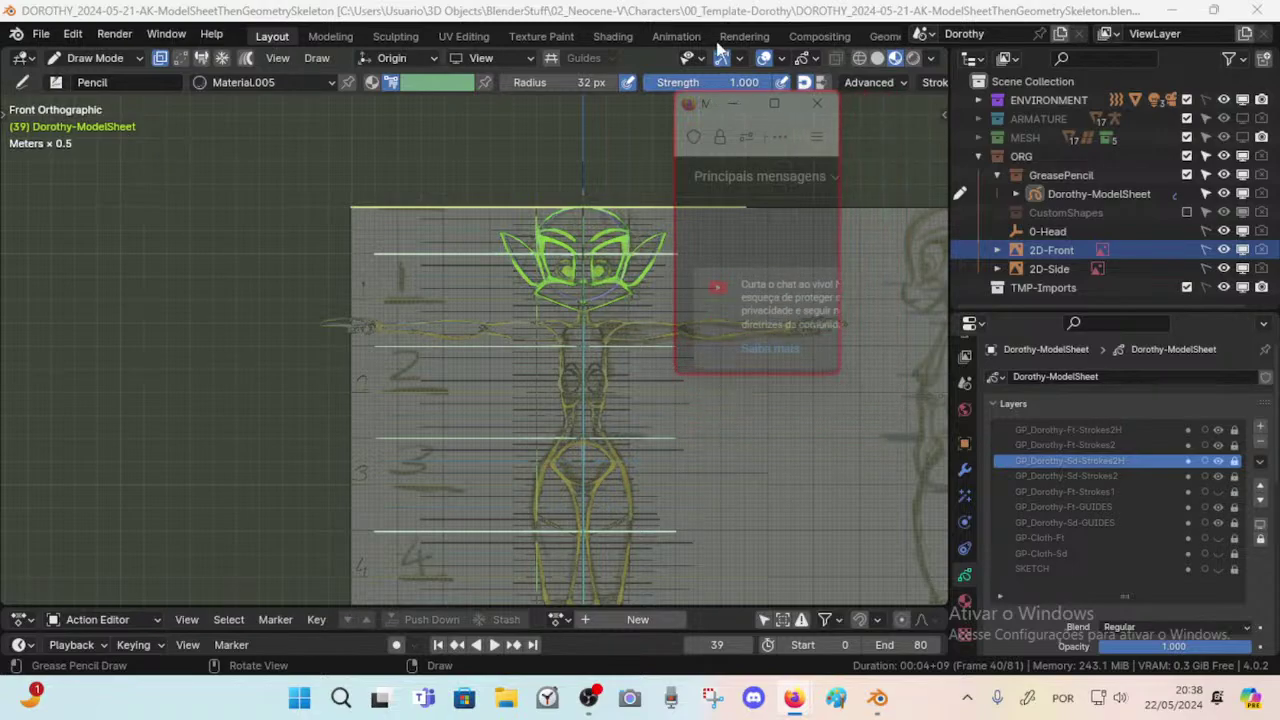
{"action": "left_click", "coordinate": [731, 105]}
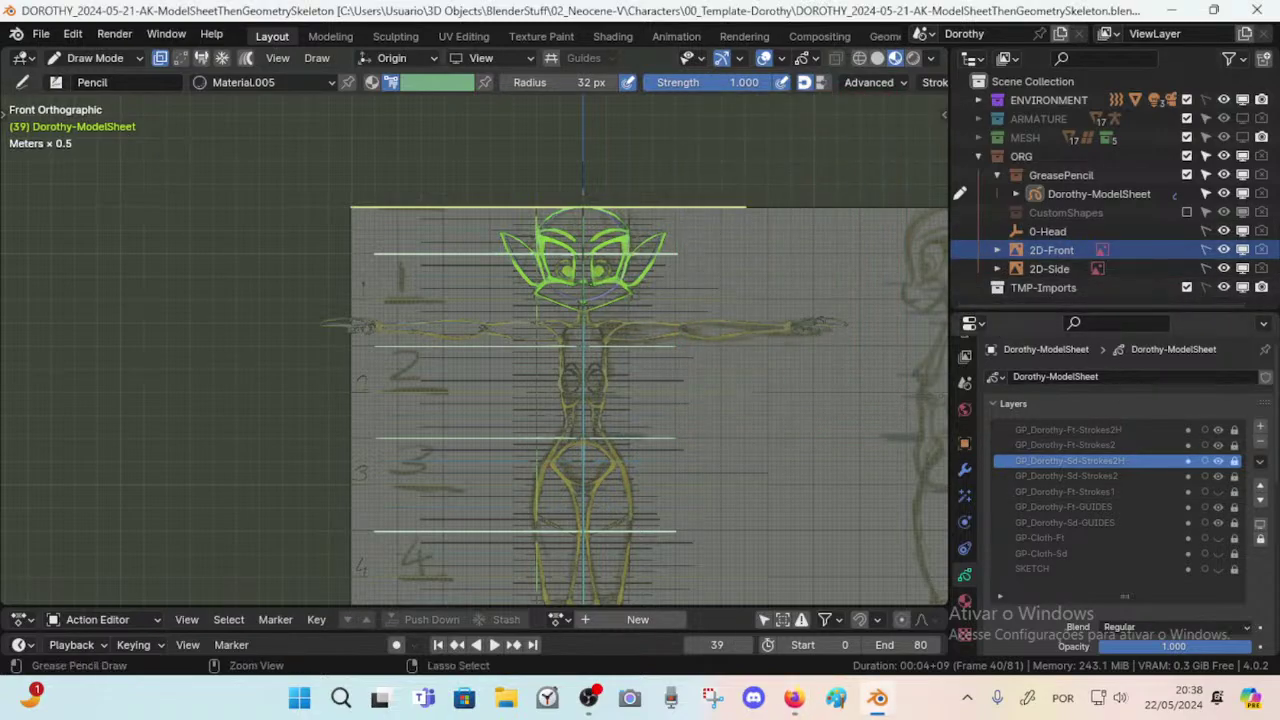
Save the file, select the 2D-Front reference and examine the head drawing over it at close range.
{"action": "key", "text": "ctrl+s"}
{"action": "scroll", "coordinate": [724, 232], "scroll_direction": "up", "scroll_amount": 3}
{"action": "scroll", "coordinate": [724, 232], "scroll_direction": "up", "scroll_amount": 3}
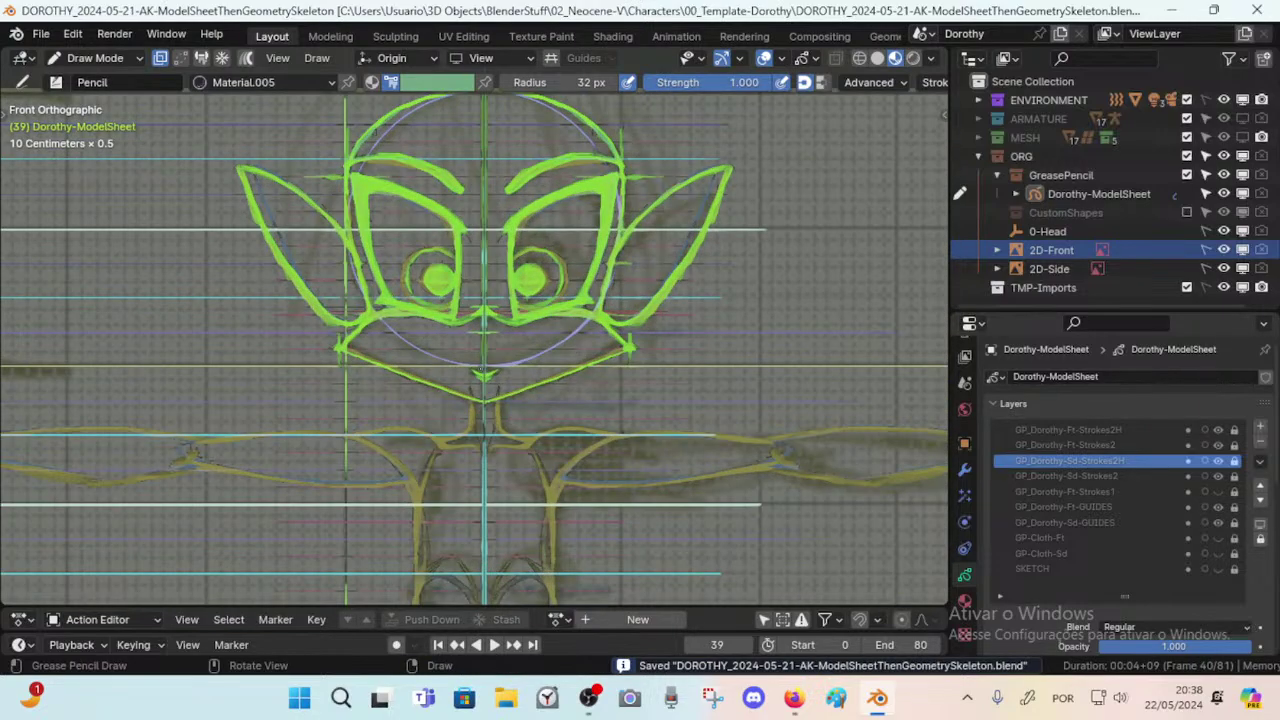
{"action": "left_click", "coordinate": [1025, 246]}
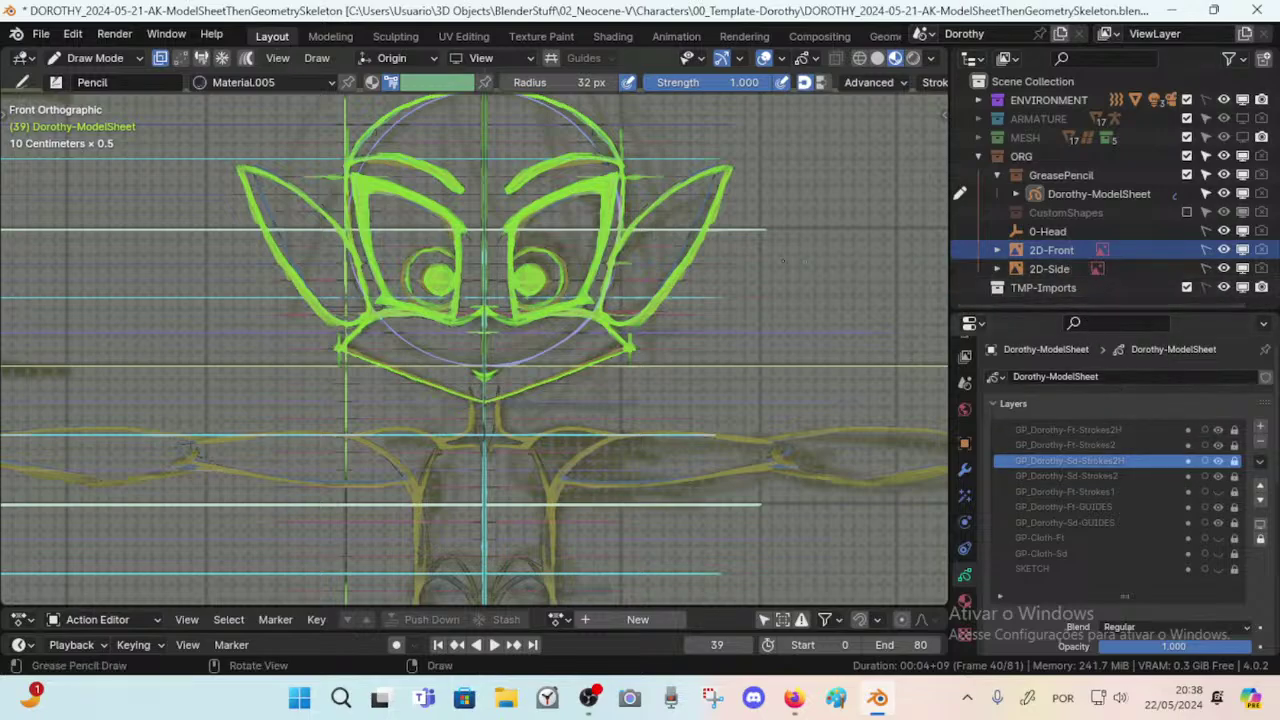
{"action": "scroll", "coordinate": [509, 379], "scroll_direction": "up", "scroll_amount": 5}
{"action": "scroll", "coordinate": [516, 382], "scroll_direction": "down", "scroll_amount": 4}
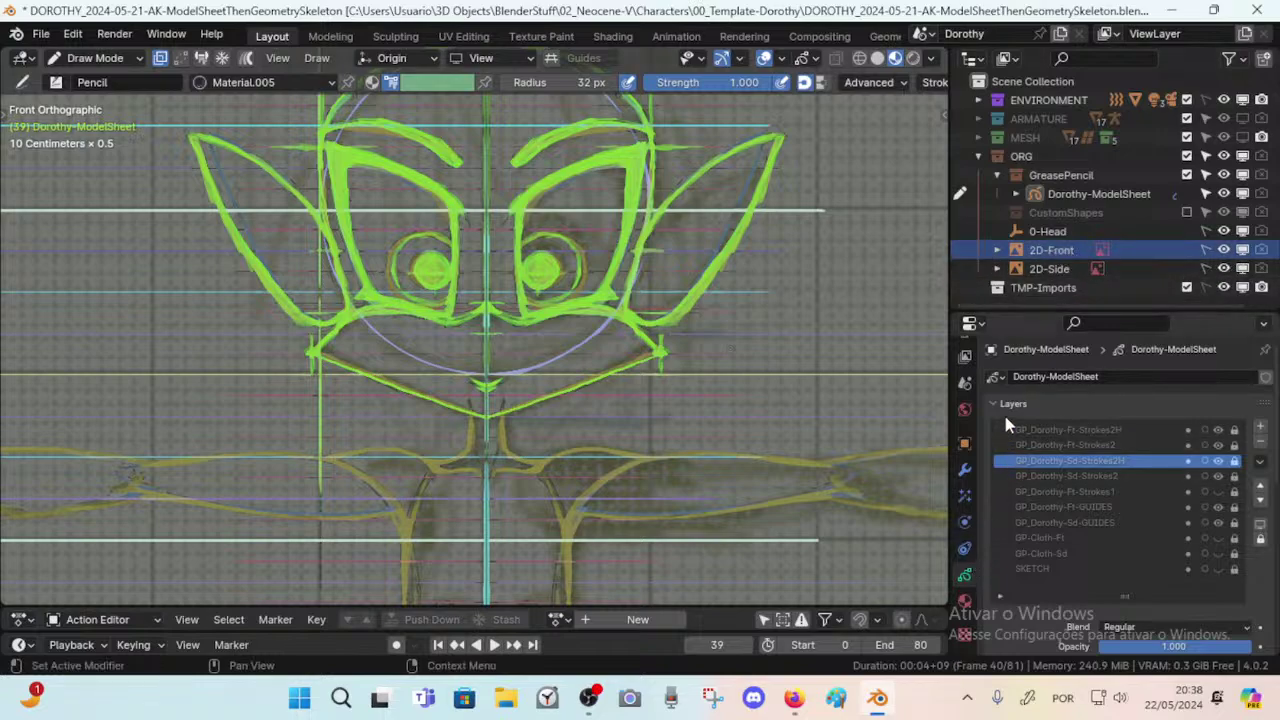
Make the 2D-Front and 2D-Side reference images selectable in the viewport and select 2D-Front.
{"action": "left_click", "coordinate": [1052, 250]}
{"action": "left_click", "coordinate": [964, 443]}
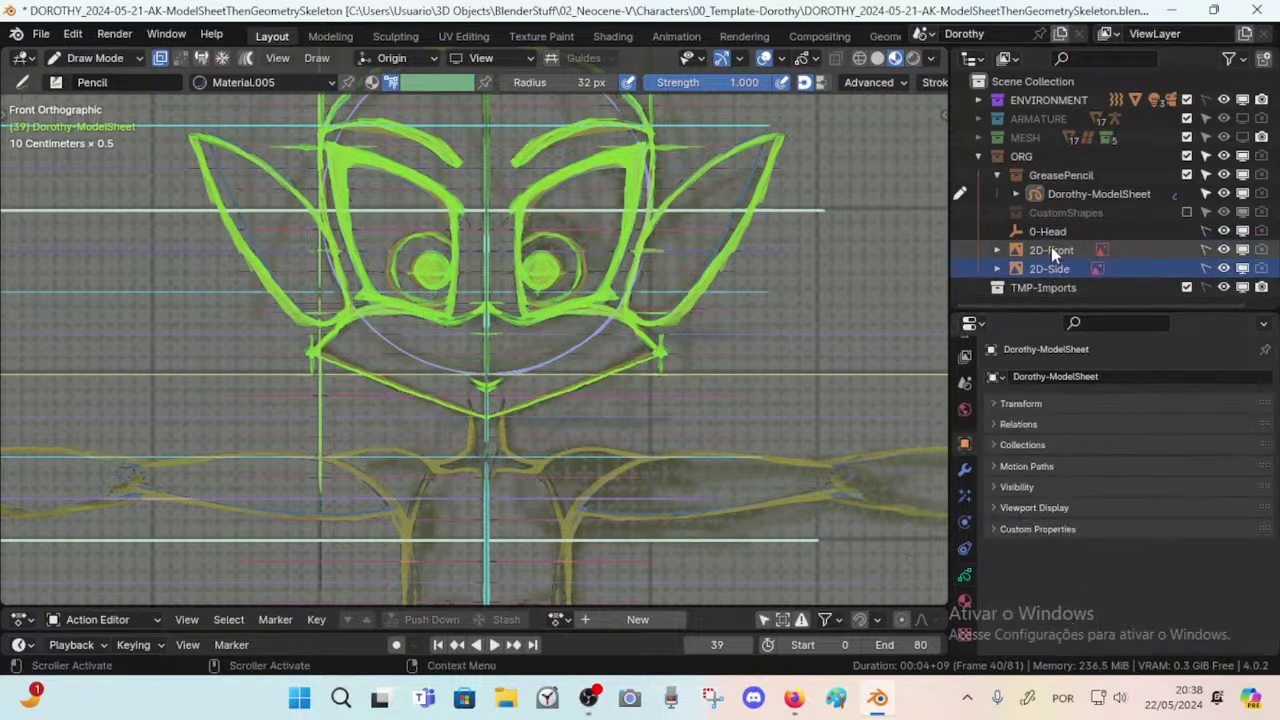
{"action": "left_click", "coordinate": [1240, 248]}
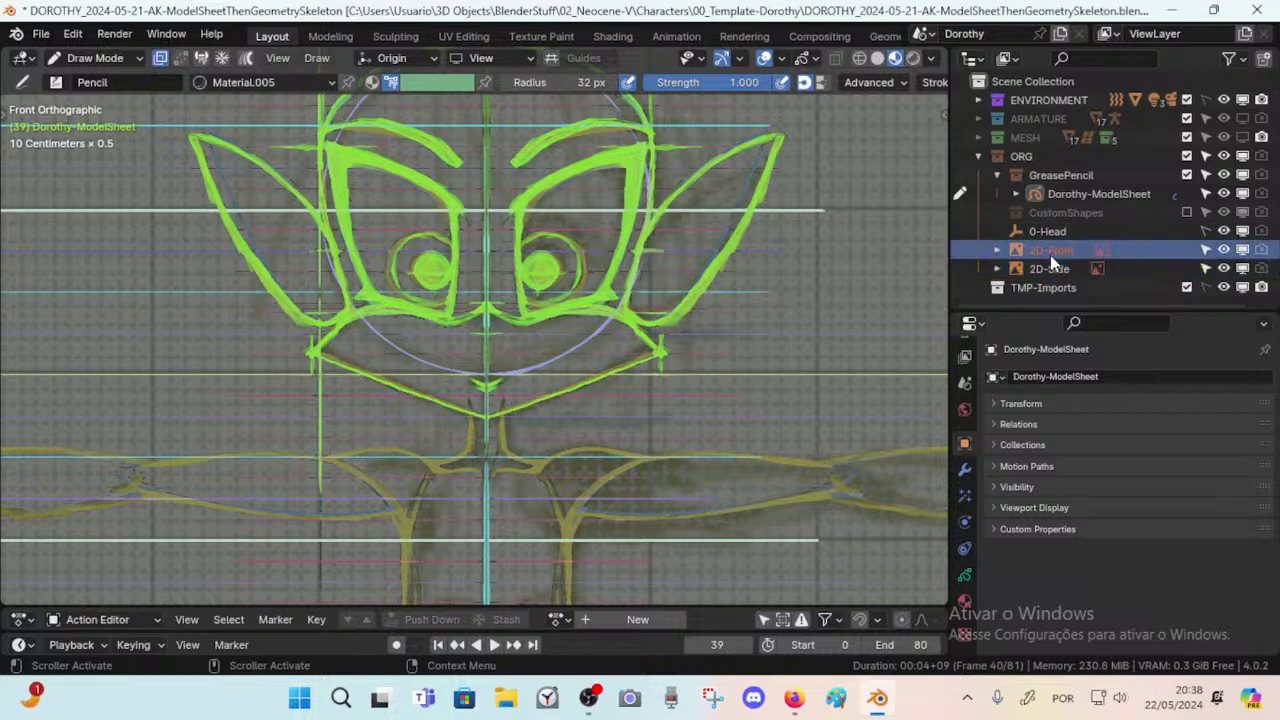
Look through the data, effects and object properties for settings of the selected reference image.
{"action": "left_click", "coordinate": [964, 595]}
{"action": "left_click", "coordinate": [964, 577]}
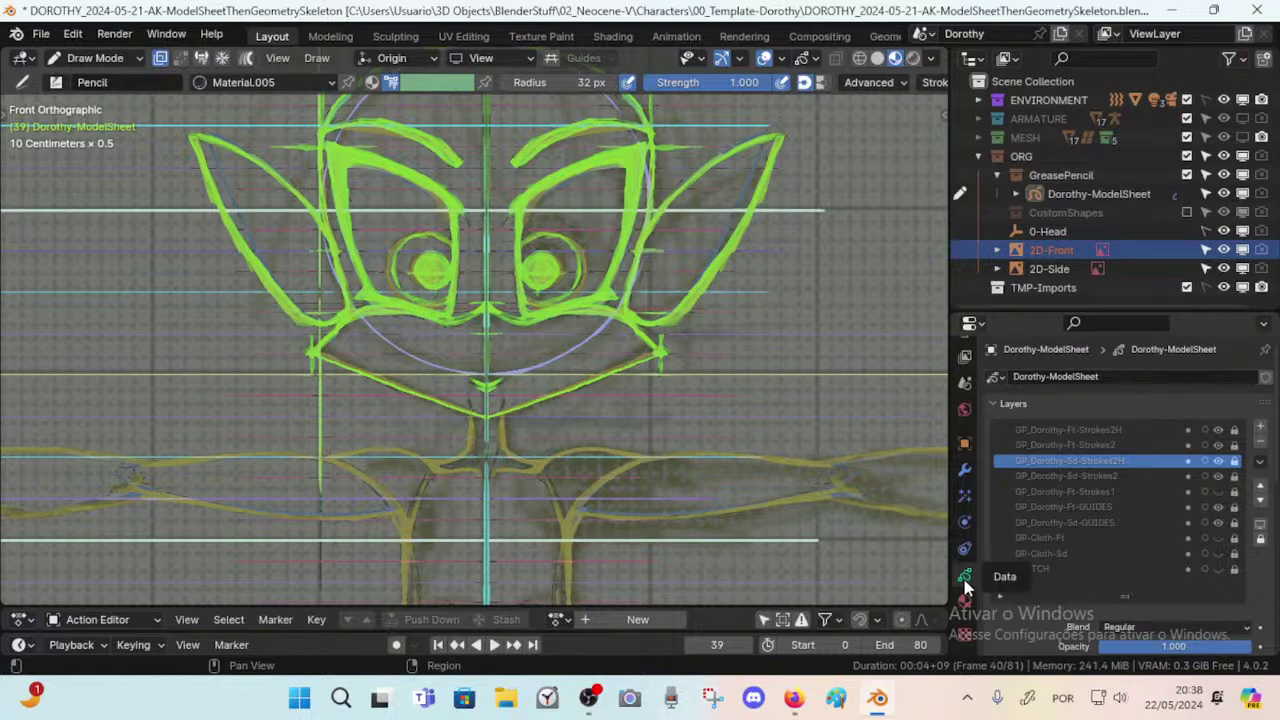
{"action": "left_click", "coordinate": [965, 494]}
{"action": "left_click", "coordinate": [965, 442]}
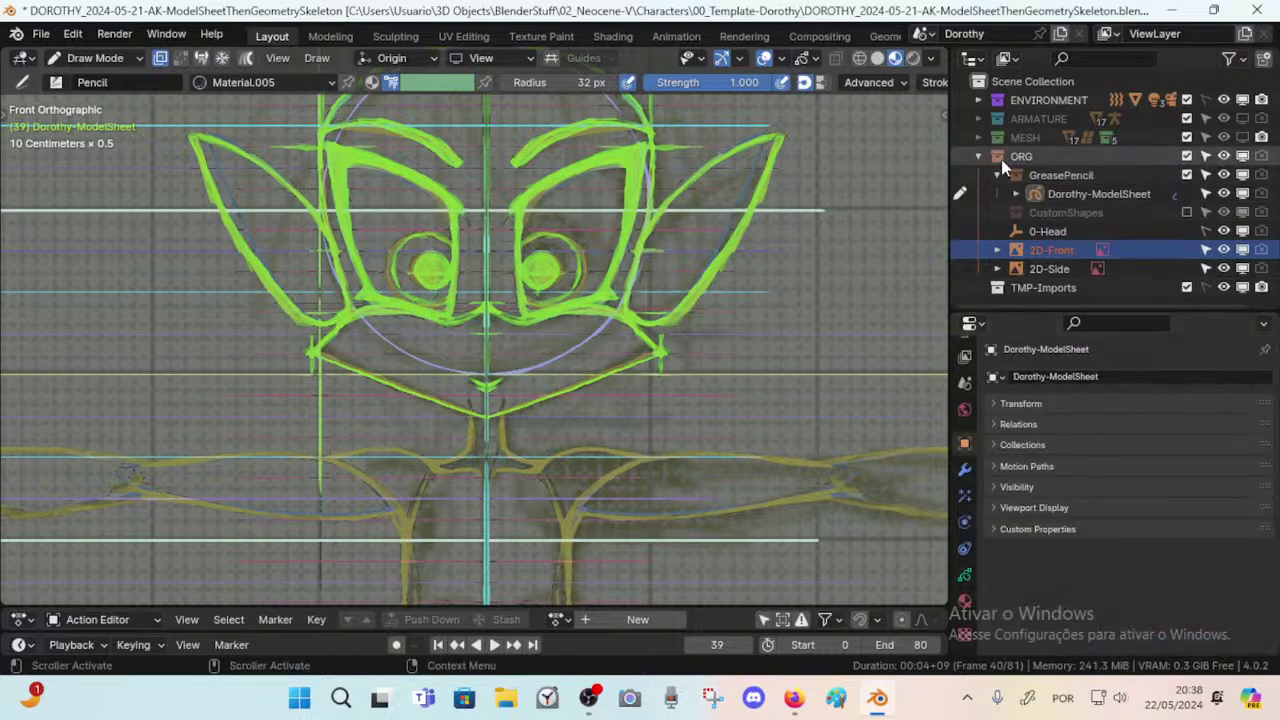
{"action": "left_click", "coordinate": [1060, 157]}
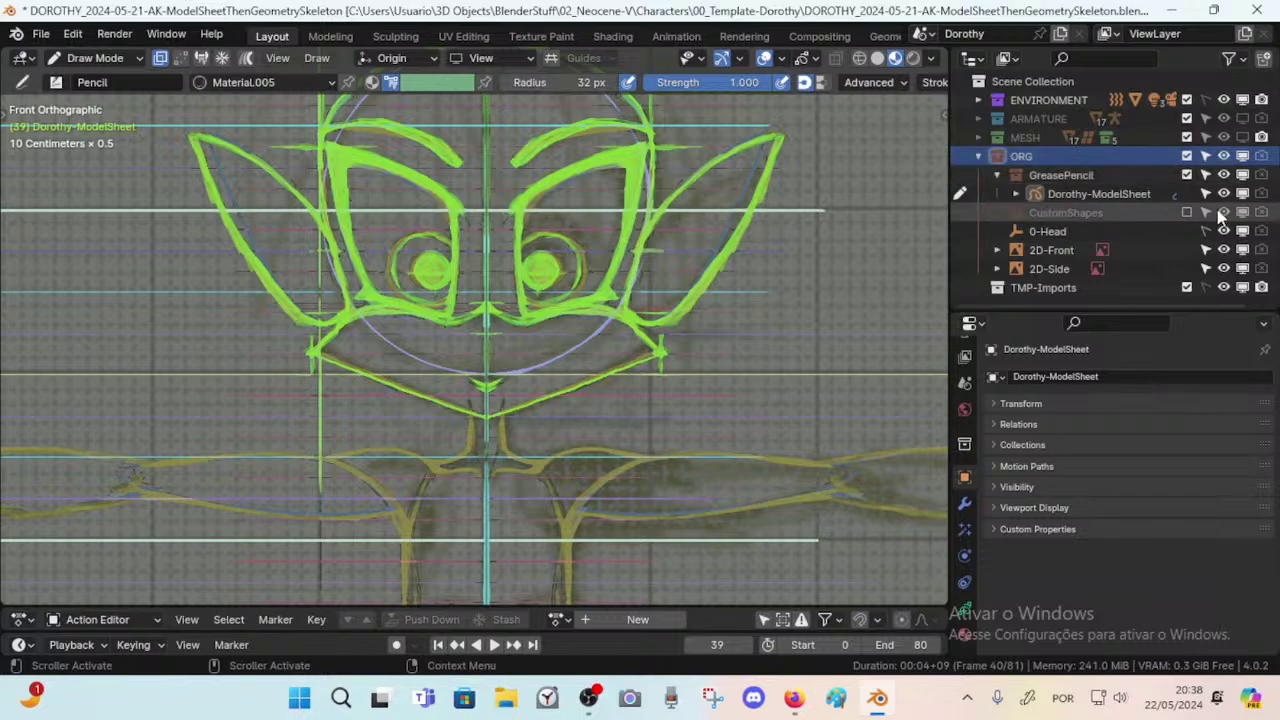
{"action": "left_click", "coordinate": [1187, 213]}
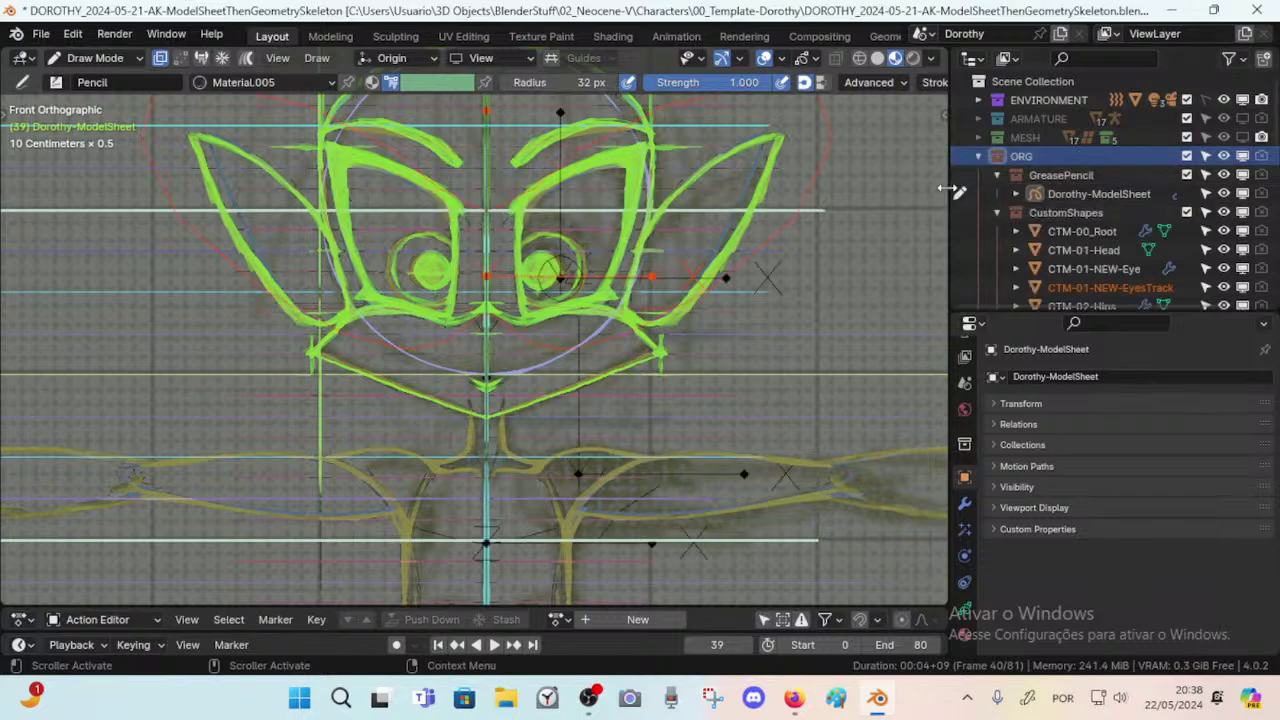
{"action": "left_click", "coordinate": [996, 213]}
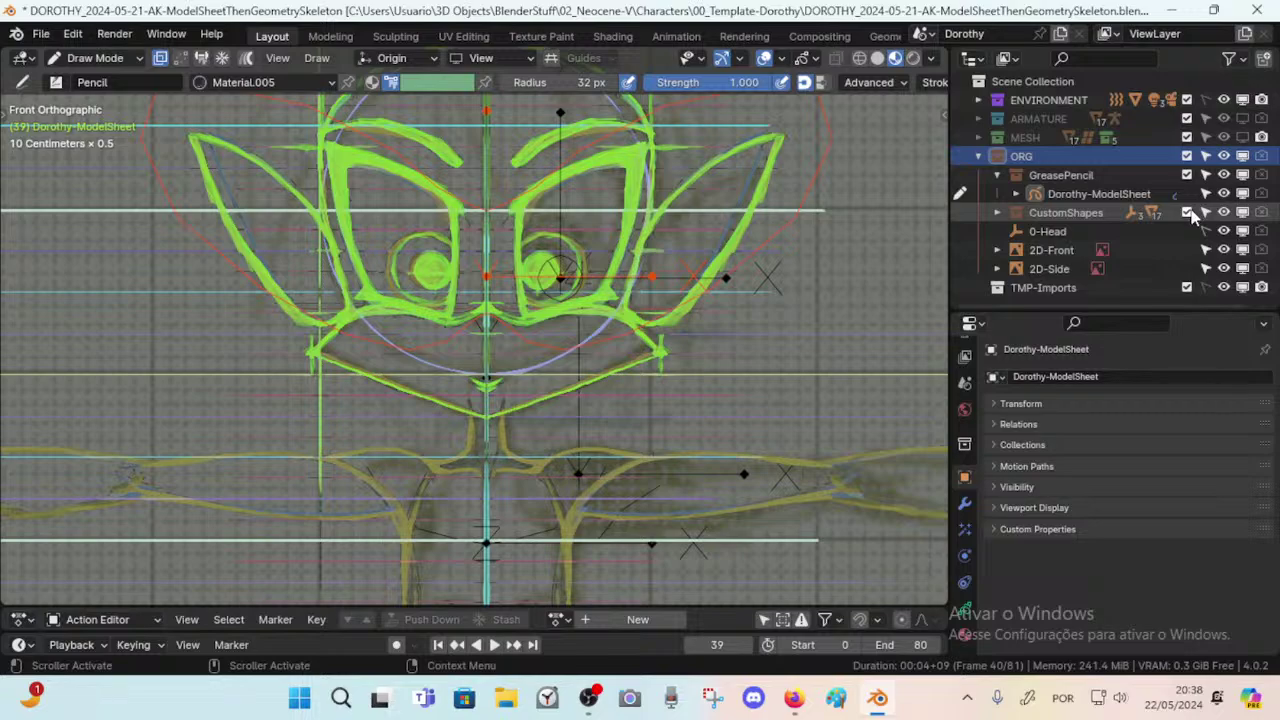
{"action": "left_click", "coordinate": [1187, 213]}
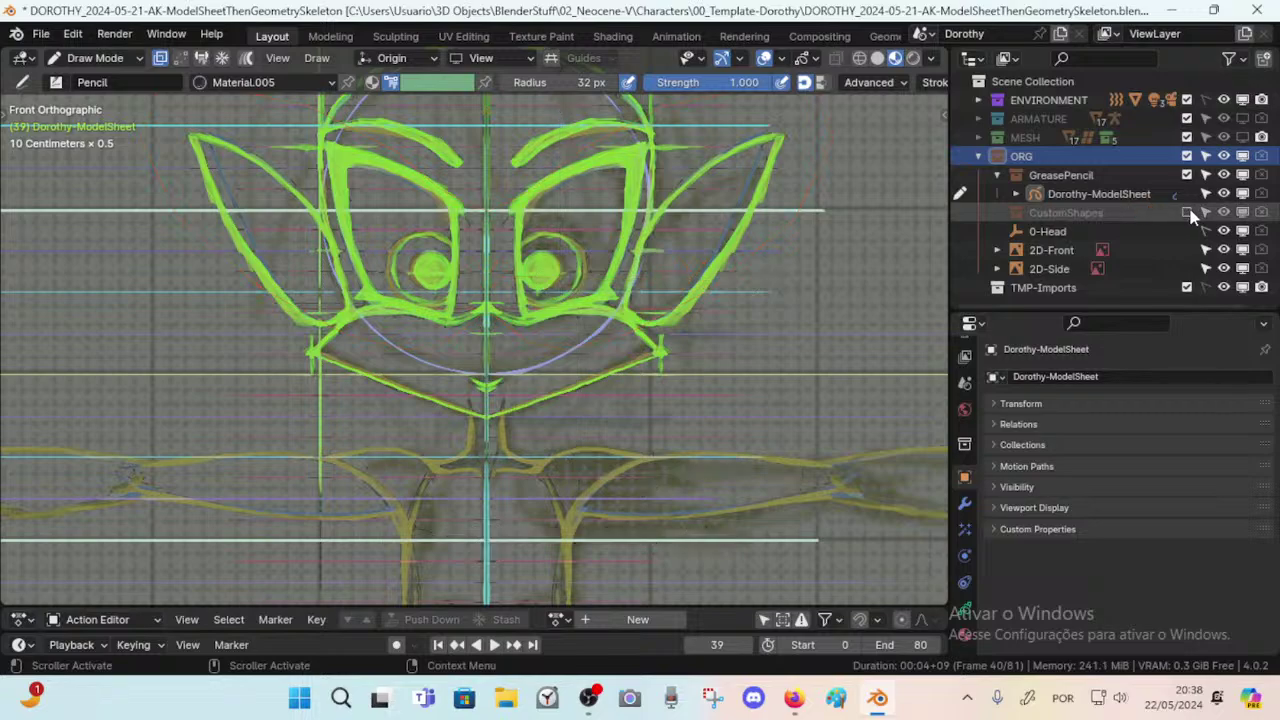
Try to select the 2D-Front and 2D-Side reference images while still in Draw Mode.
{"action": "left_click", "coordinate": [1052, 250]}
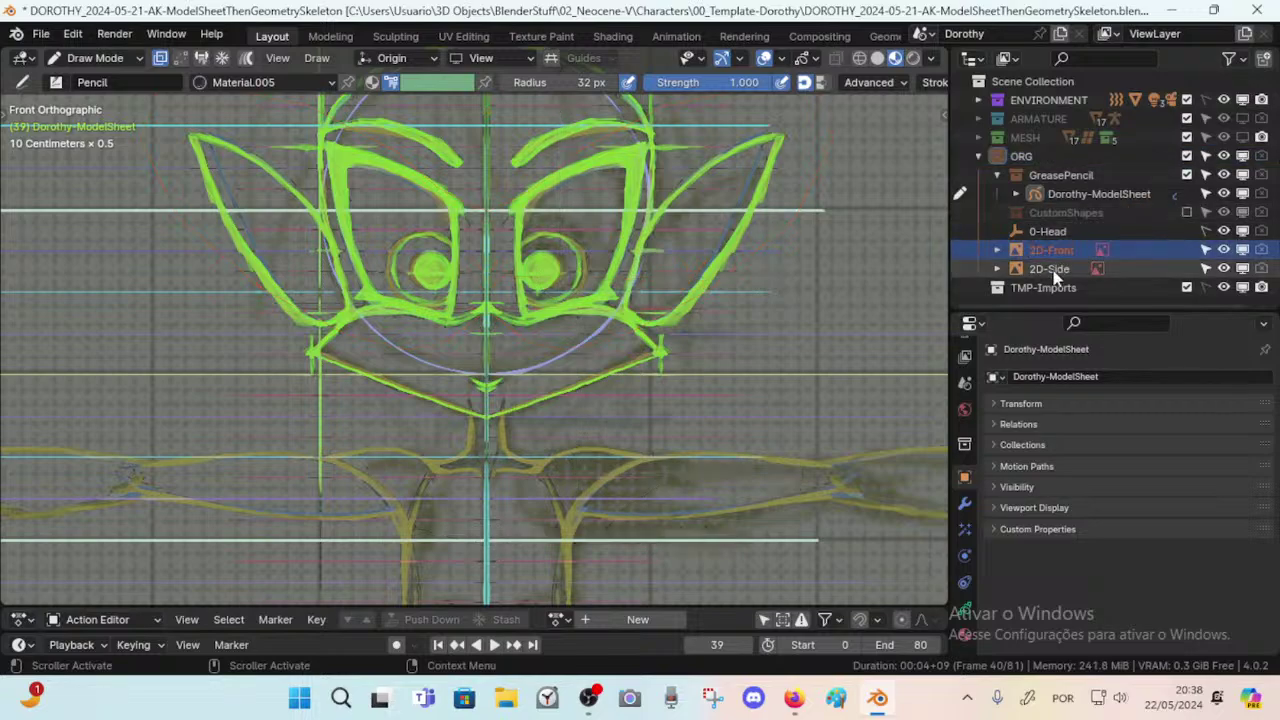
{"action": "left_click", "coordinate": [1076, 233]}
{"action": "left_click", "coordinate": [1058, 250]}
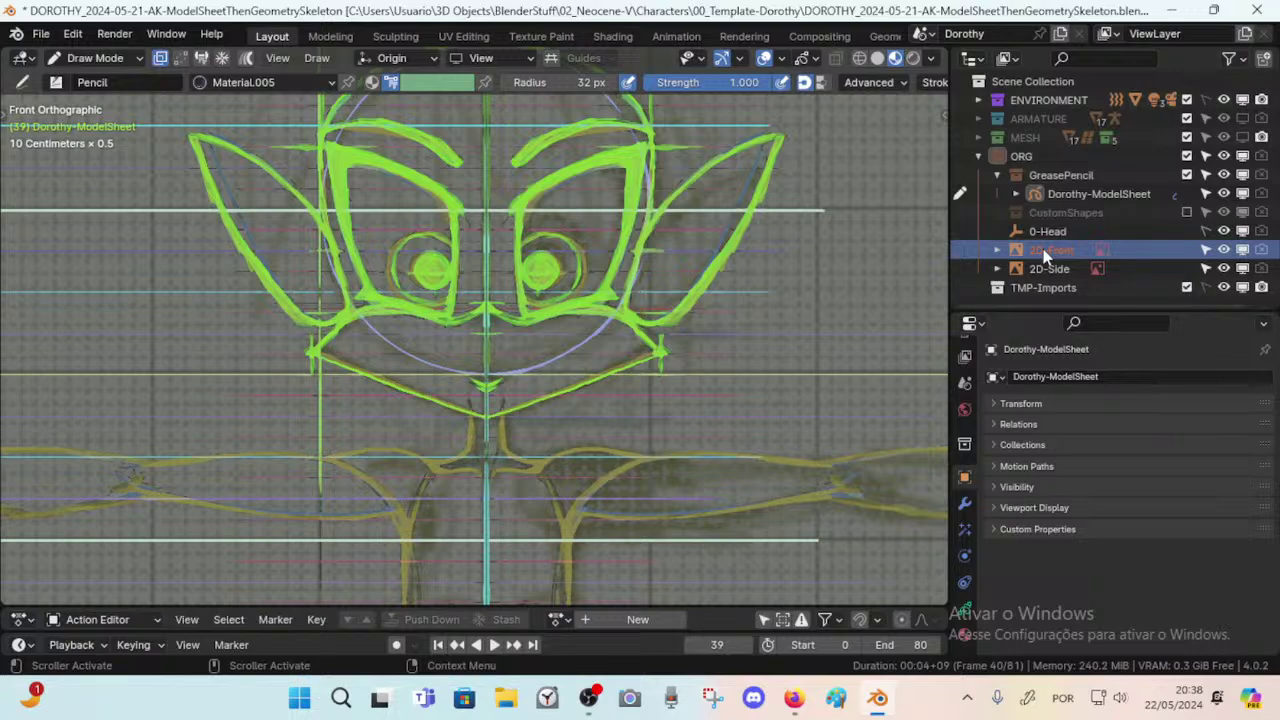
{"action": "left_click", "coordinate": [1048, 268]}
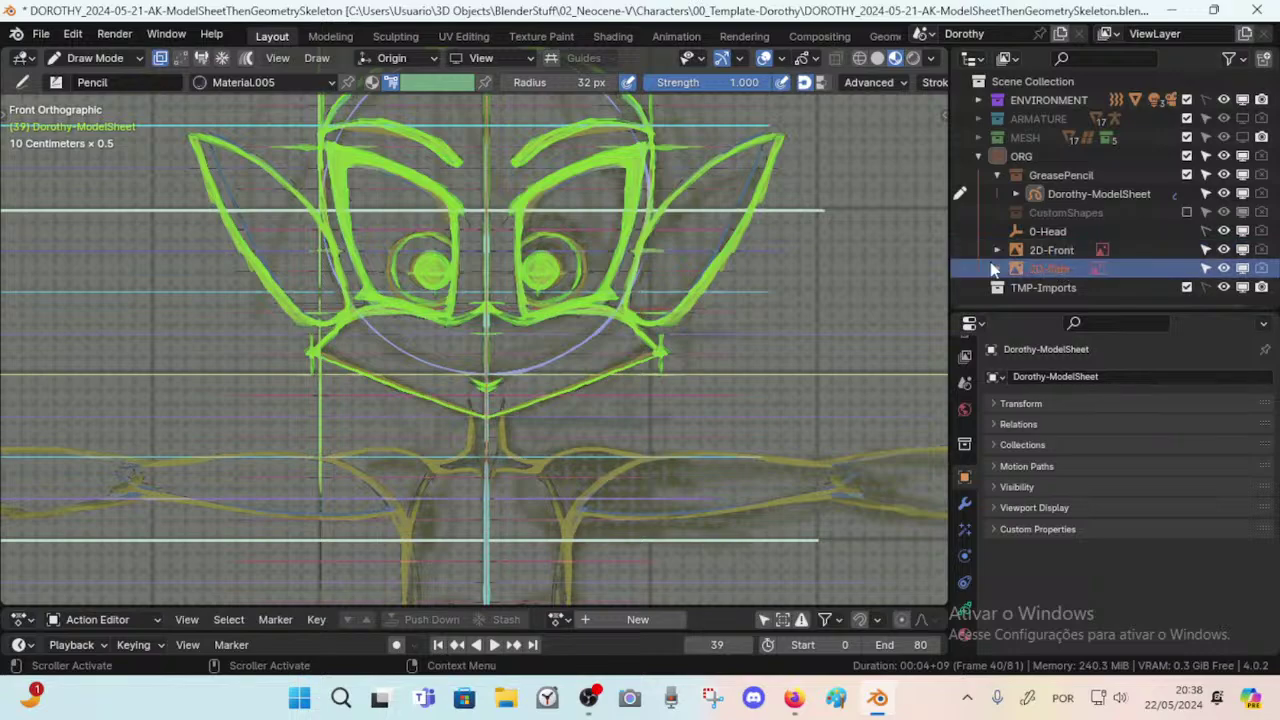
{"action": "scroll", "coordinate": [660, 288], "scroll_direction": "down", "scroll_amount": 4}
{"action": "left_click", "coordinate": [660, 288]}
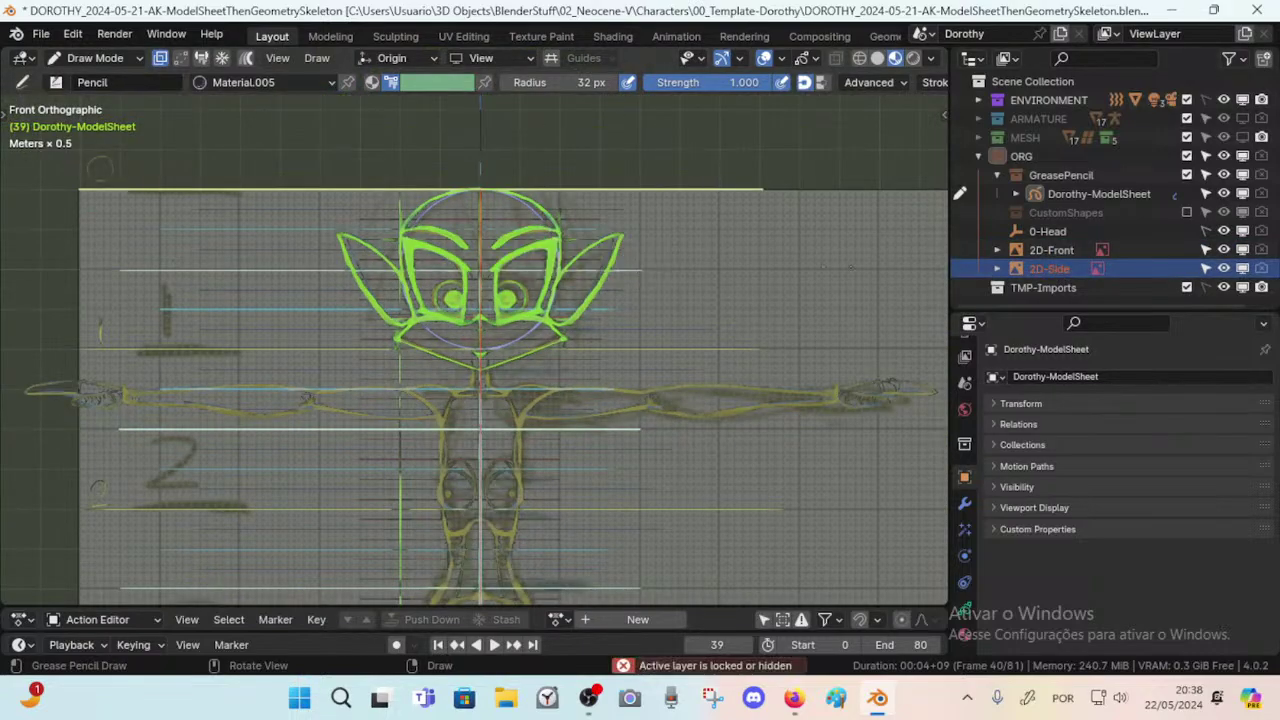
{"action": "left_click", "coordinate": [667, 248]}
Switch the model sheet from Draw Mode to Object Mode and select the 2D-Front reference image.
{"action": "key", "text": "ctrl+Tab"}
{"action": "left_click", "coordinate": [649, 199]}
{"action": "left_click", "coordinate": [686, 189]}
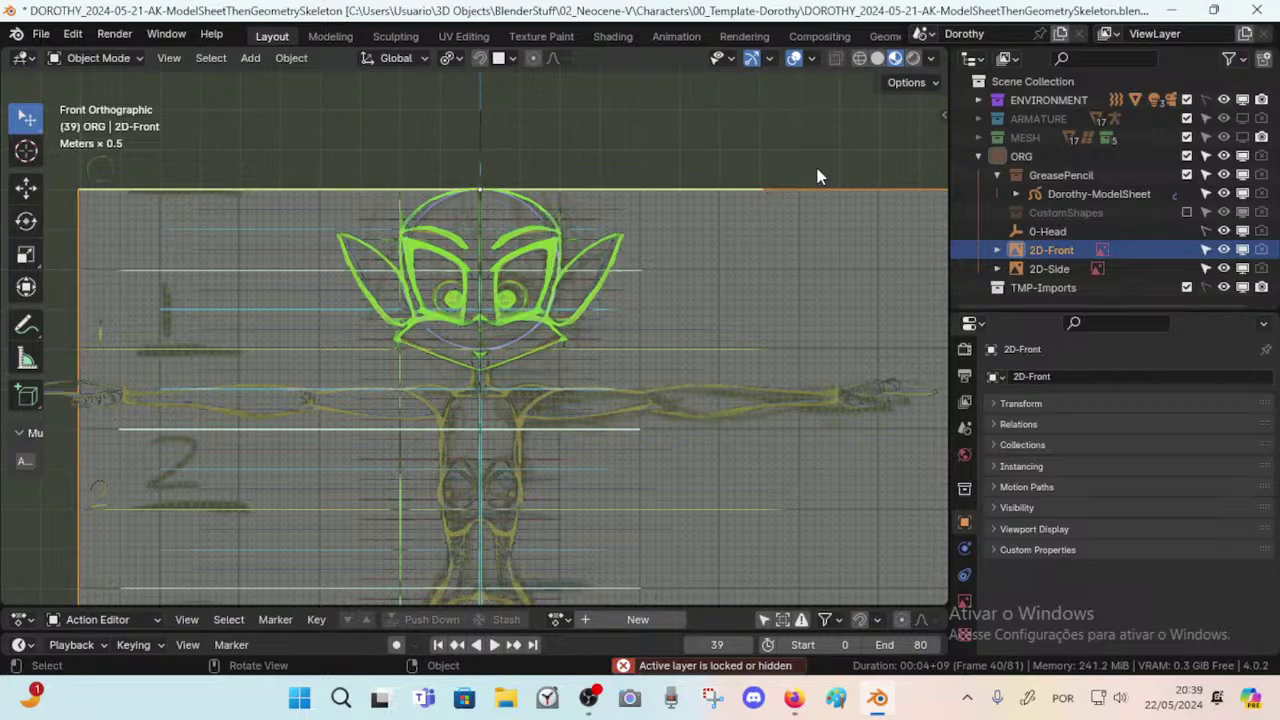
{"action": "left_click", "coordinate": [659, 165]}
{"action": "left_click", "coordinate": [705, 273]}
{"action": "scroll", "coordinate": [580, 270], "scroll_direction": "up", "scroll_amount": 1}
{"action": "key", "text": "ctrl+Tab"}
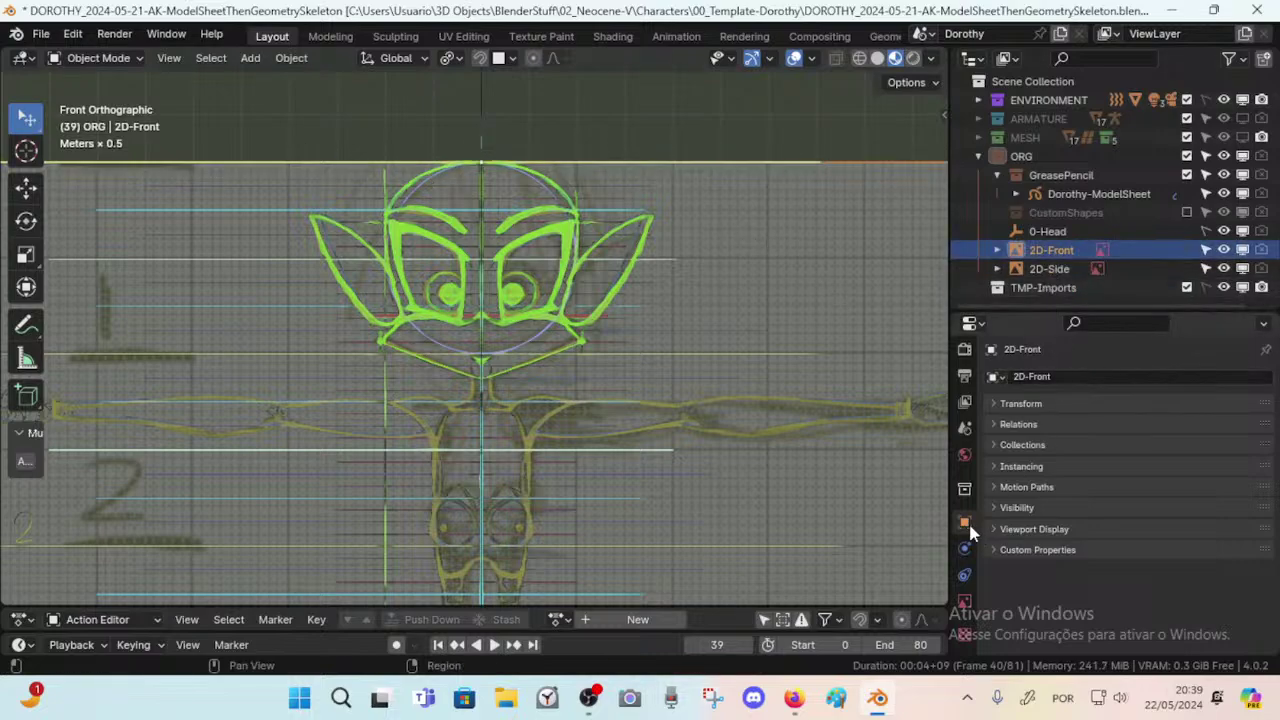
Set the opacity of the 2D-Front reference image to 0.619 and of the 2D-Side reference image to 0.804.
{"action": "left_click", "coordinate": [964, 604]}
{"action": "left_click", "coordinate": [1152, 558]}
{"action": "type", "text": "136"}
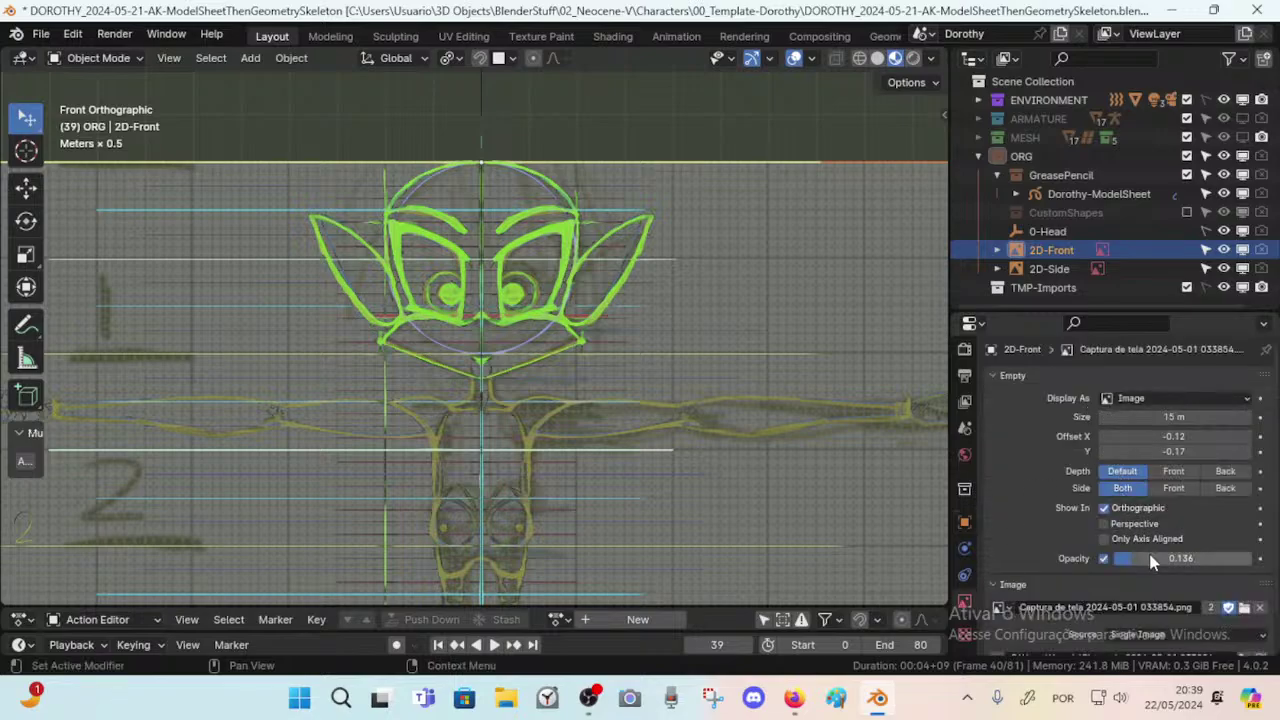
{"action": "key", "text": "Return"}
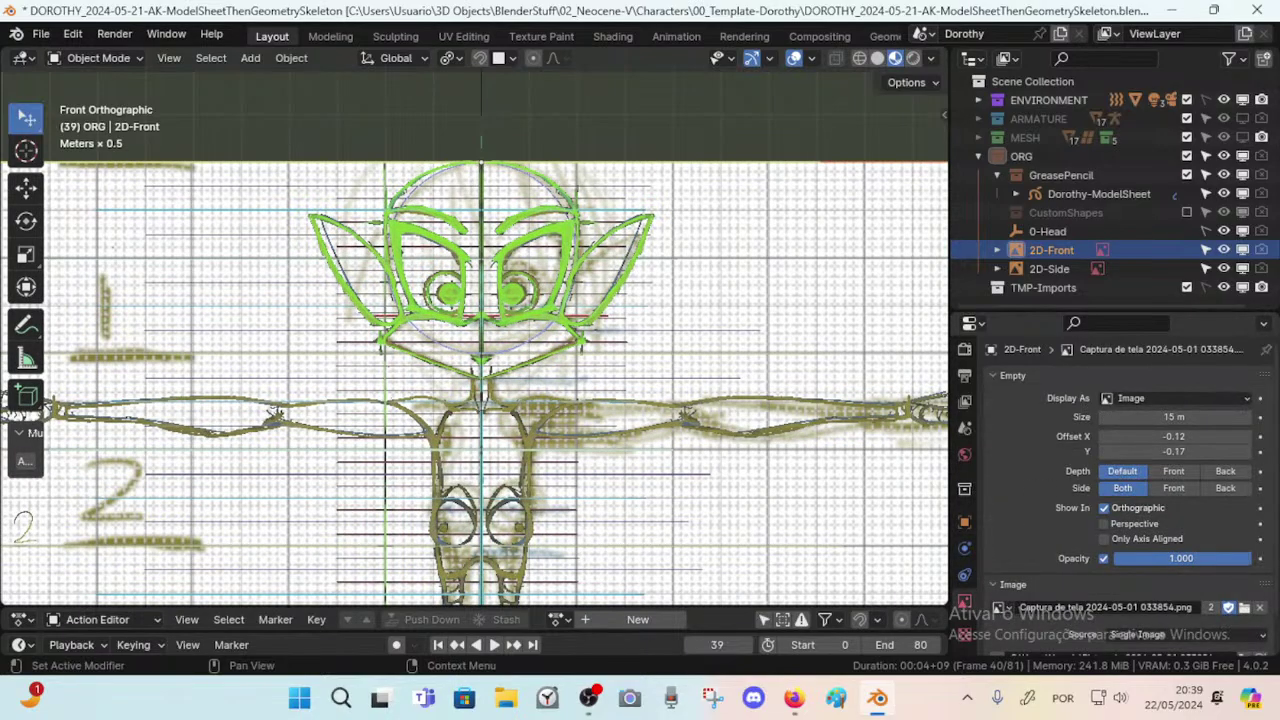
{"action": "left_click_drag", "start_coordinate": [1250, 558], "coordinate": [1223, 558]}
{"action": "left_click", "coordinate": [1038, 271]}
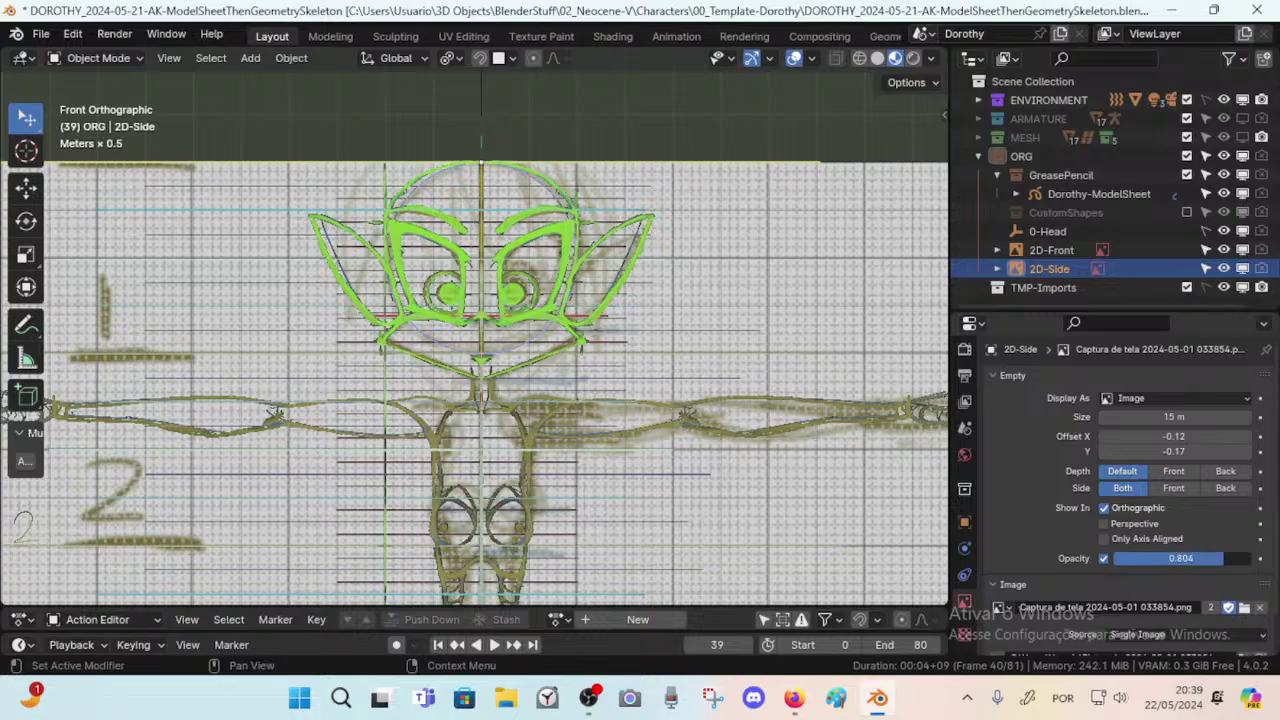
Examine the sketched front-facing figure beside the traced profile on the 2D-Side reference in right view, including its face up close.
{"action": "scroll", "coordinate": [604, 354], "scroll_direction": "down", "scroll_amount": 4}
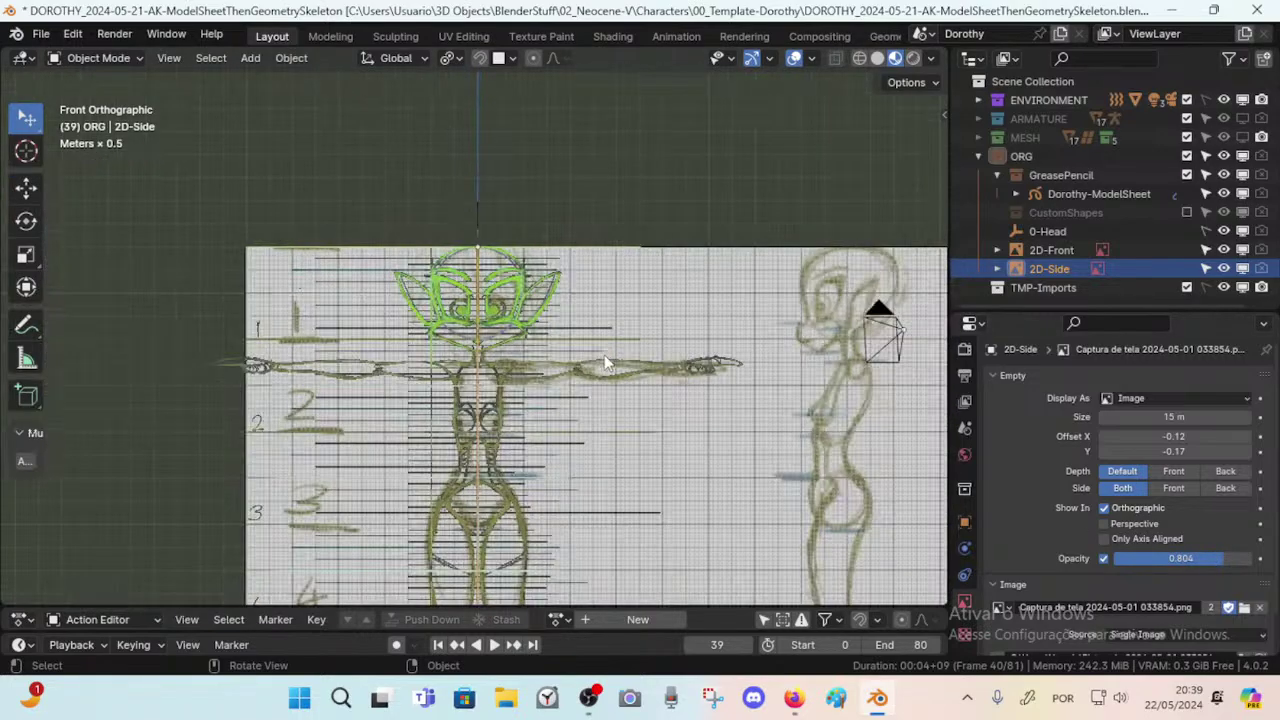
{"action": "scroll", "coordinate": [605, 360], "scroll_direction": "up", "scroll_amount": 2}
{"action": "scroll", "coordinate": [605, 360], "scroll_direction": "down", "scroll_amount": 2}
{"action": "key", "text": "KP_3"}
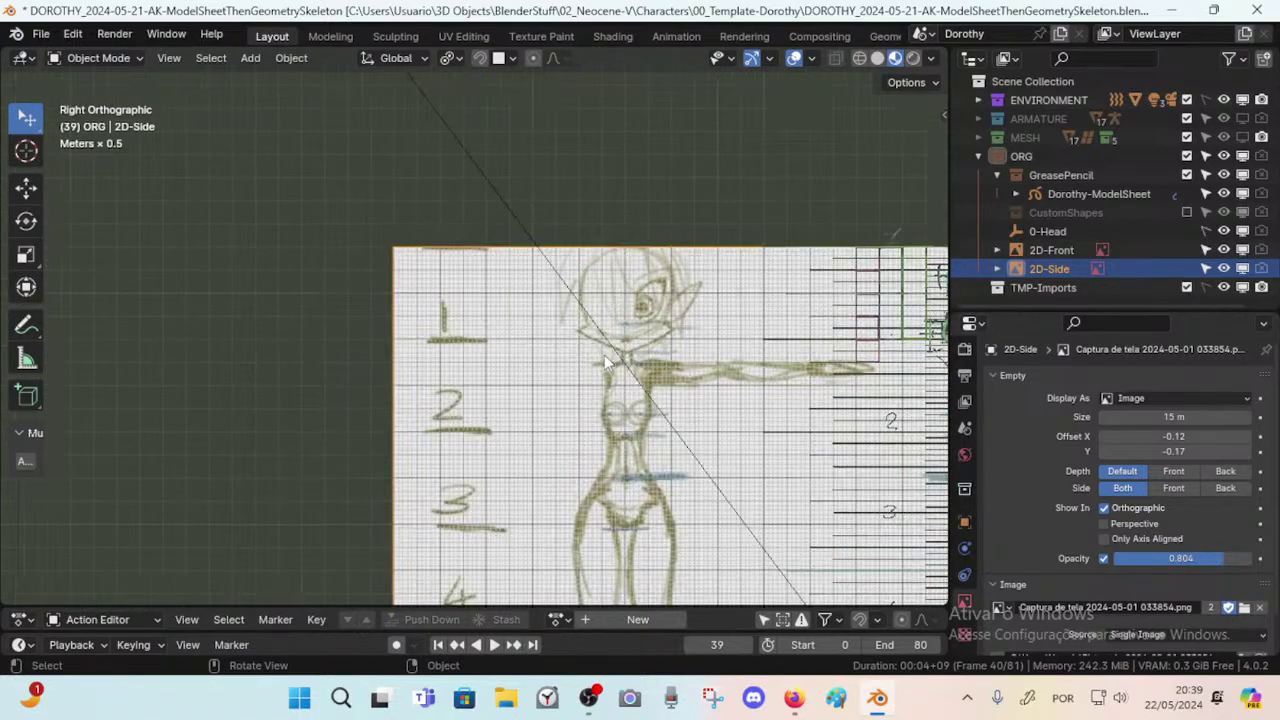
{"action": "scroll", "coordinate": [604, 354], "scroll_direction": "up", "scroll_amount": 2}
{"action": "middle_click_drag", "start_coordinate": [712, 347], "coordinate": [304, 319], "text": "shift"}
{"action": "scroll", "coordinate": [351, 308], "scroll_direction": "up", "scroll_amount": 3}
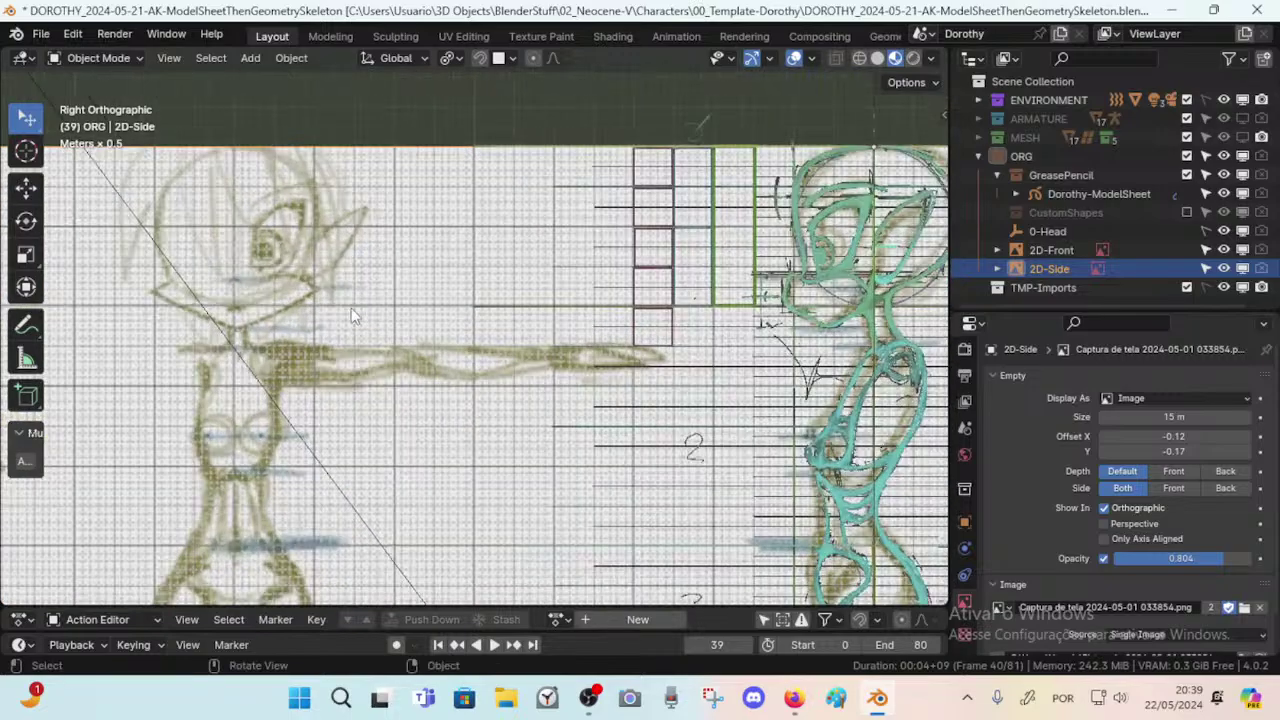
{"action": "middle_click_drag", "start_coordinate": [408, 331], "coordinate": [635, 410], "text": "shift"}
{"action": "scroll", "coordinate": [460, 362], "scroll_direction": "up", "scroll_amount": 3}
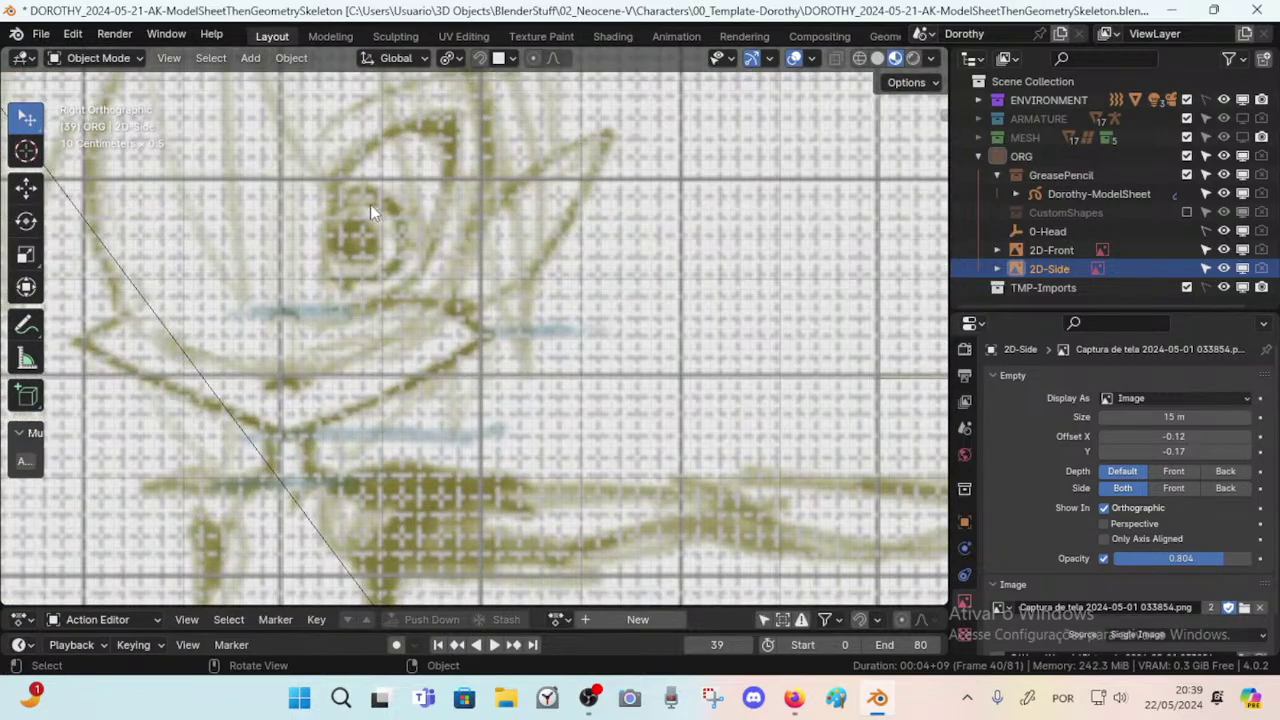
{"action": "scroll", "coordinate": [365, 377], "scroll_direction": "down", "scroll_amount": 2}
{"action": "scroll", "coordinate": [400, 344], "scroll_direction": "down", "scroll_amount": 3}
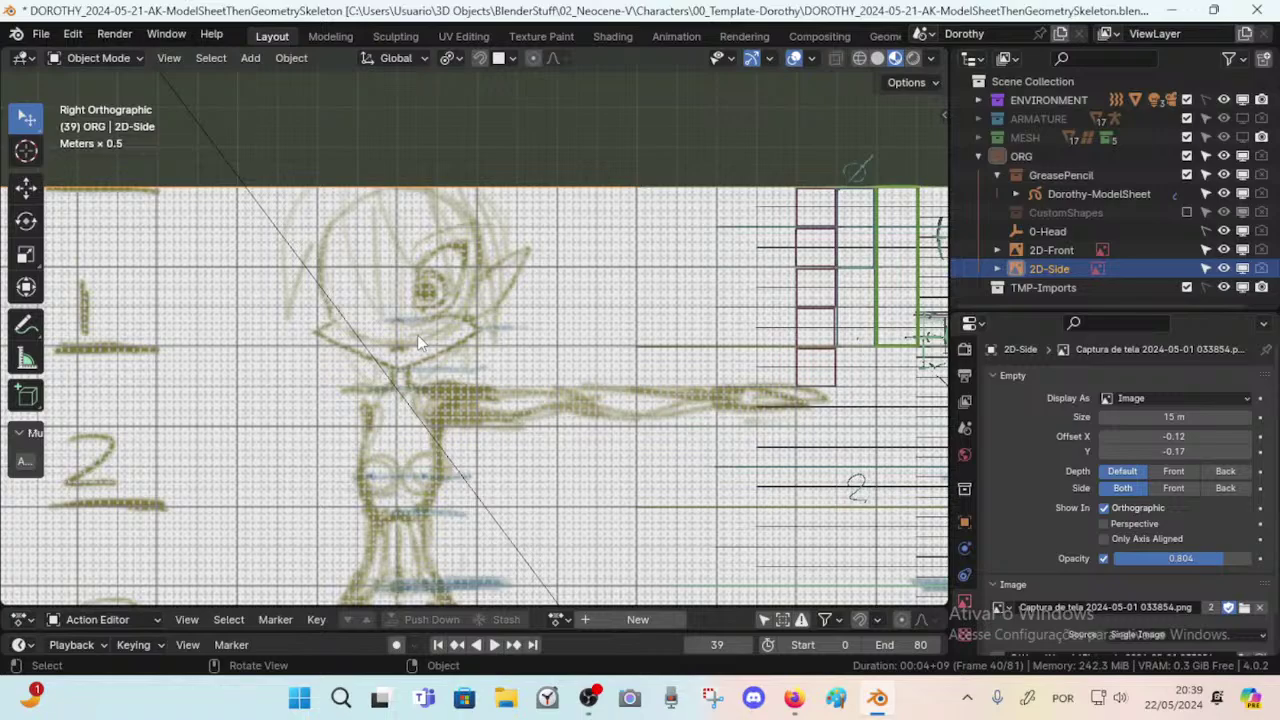
{"action": "scroll", "coordinate": [420, 360], "scroll_direction": "down", "scroll_amount": 3}
{"action": "scroll", "coordinate": [439, 477], "scroll_direction": "up", "scroll_amount": 2}
{"action": "scroll", "coordinate": [455, 460], "scroll_direction": "down", "scroll_amount": 3}
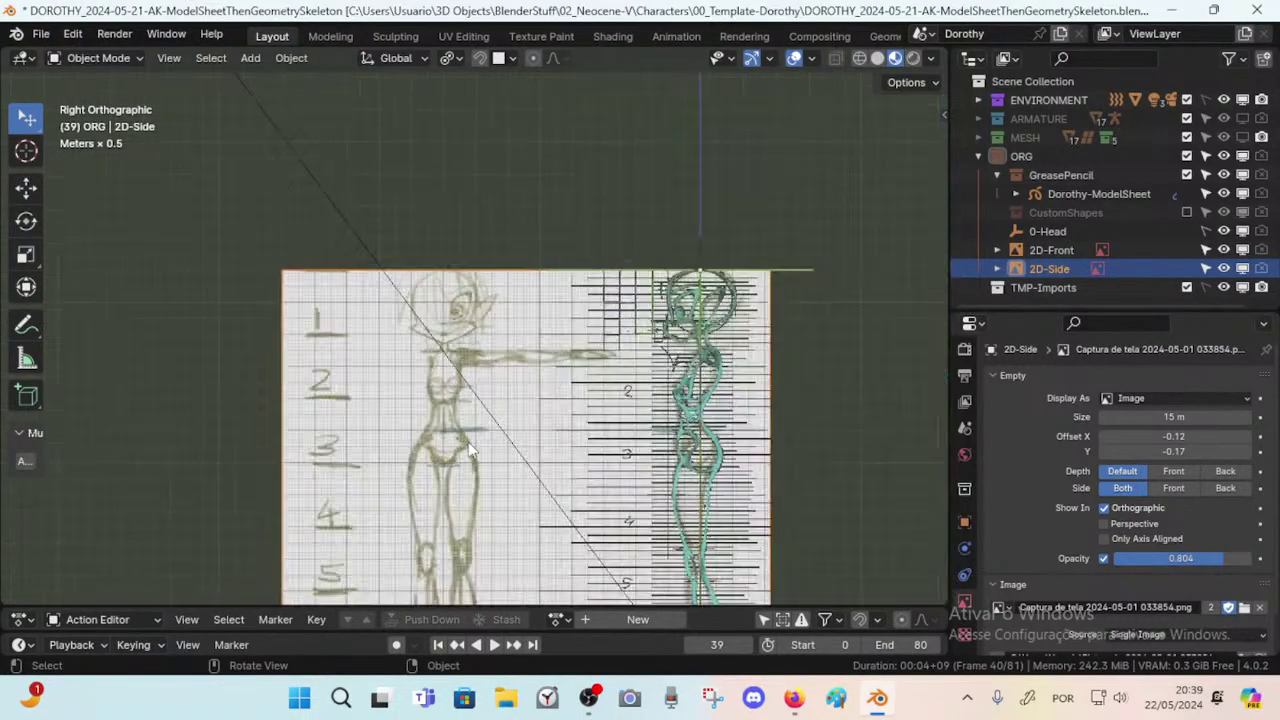
{"action": "scroll", "coordinate": [500, 455], "scroll_direction": "up", "scroll_amount": 4}
{"action": "scroll", "coordinate": [527, 463], "scroll_direction": "up", "scroll_amount": 3}
{"action": "scroll", "coordinate": [538, 401], "scroll_direction": "down", "scroll_amount": 2}
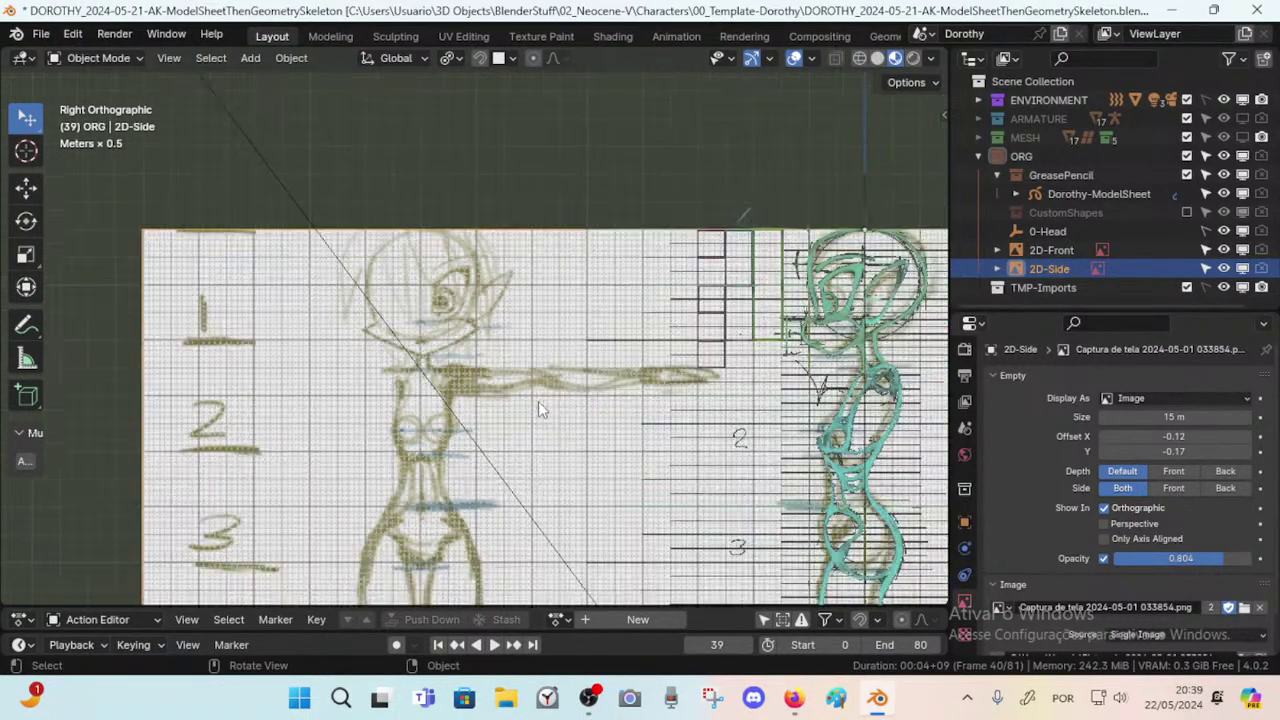
Return to front view, compare the Grease Pencil mouth and jaw lines with the sketch beneath at close range, and select 2D-Front.
{"action": "key", "text": "KP_1"}
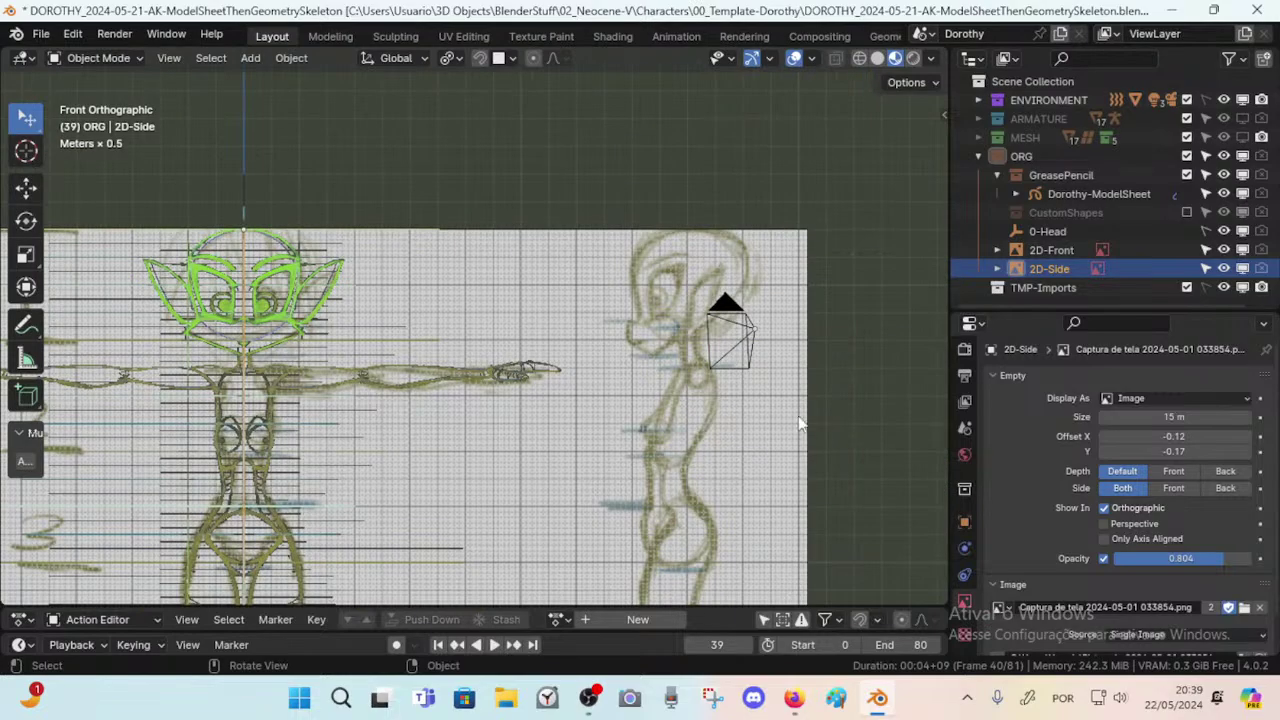
{"action": "middle_click_drag", "start_coordinate": [310, 362], "coordinate": [608, 375], "text": "shift"}
{"action": "scroll", "coordinate": [625, 380], "scroll_direction": "up", "scroll_amount": 8}
{"action": "middle_click_drag", "start_coordinate": [730, 396], "coordinate": [381, 349], "text": "shift"}
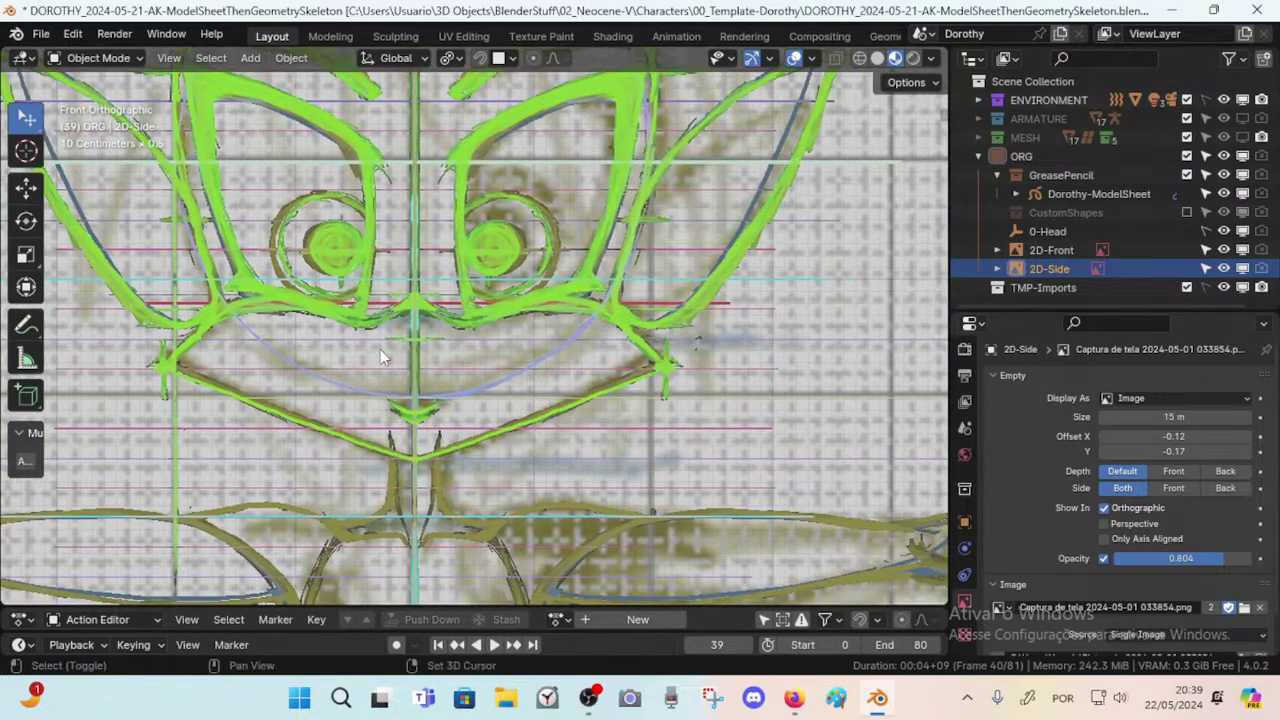
{"action": "scroll", "coordinate": [446, 377], "scroll_direction": "up", "scroll_amount": 3}
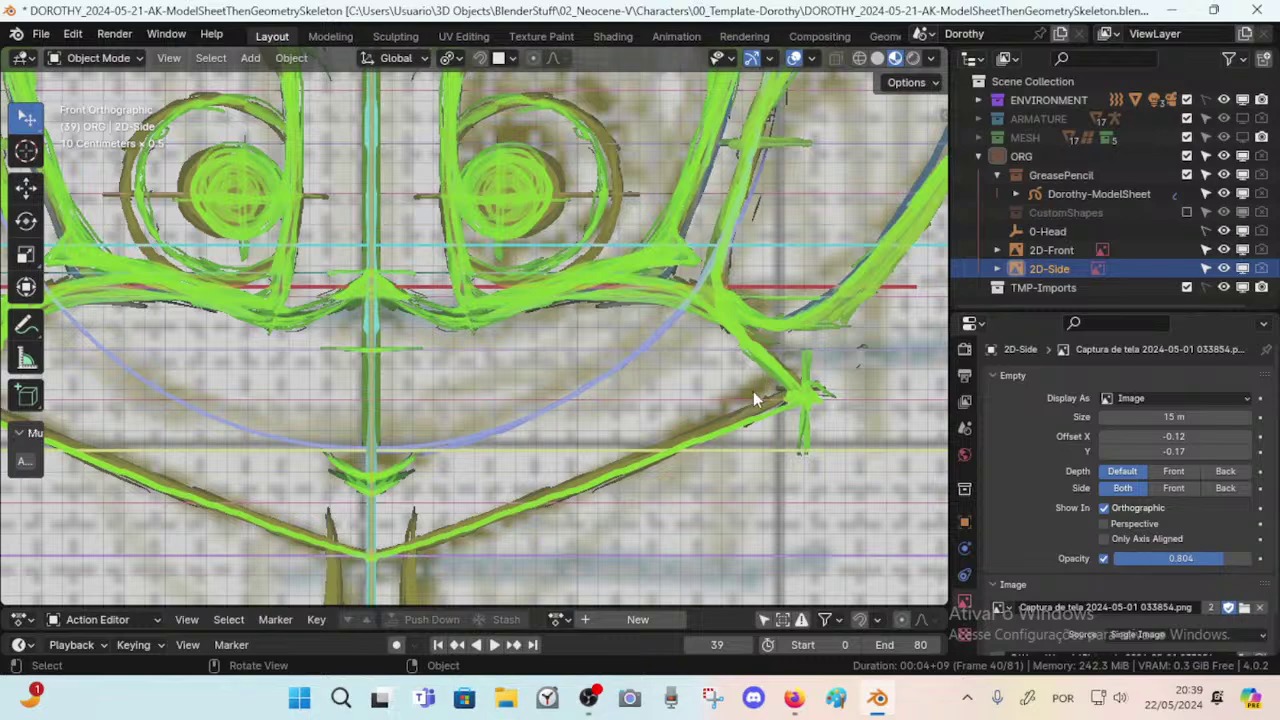
{"action": "scroll", "coordinate": [769, 382], "scroll_direction": "down", "scroll_amount": 4}
{"action": "left_click", "coordinate": [733, 385]}
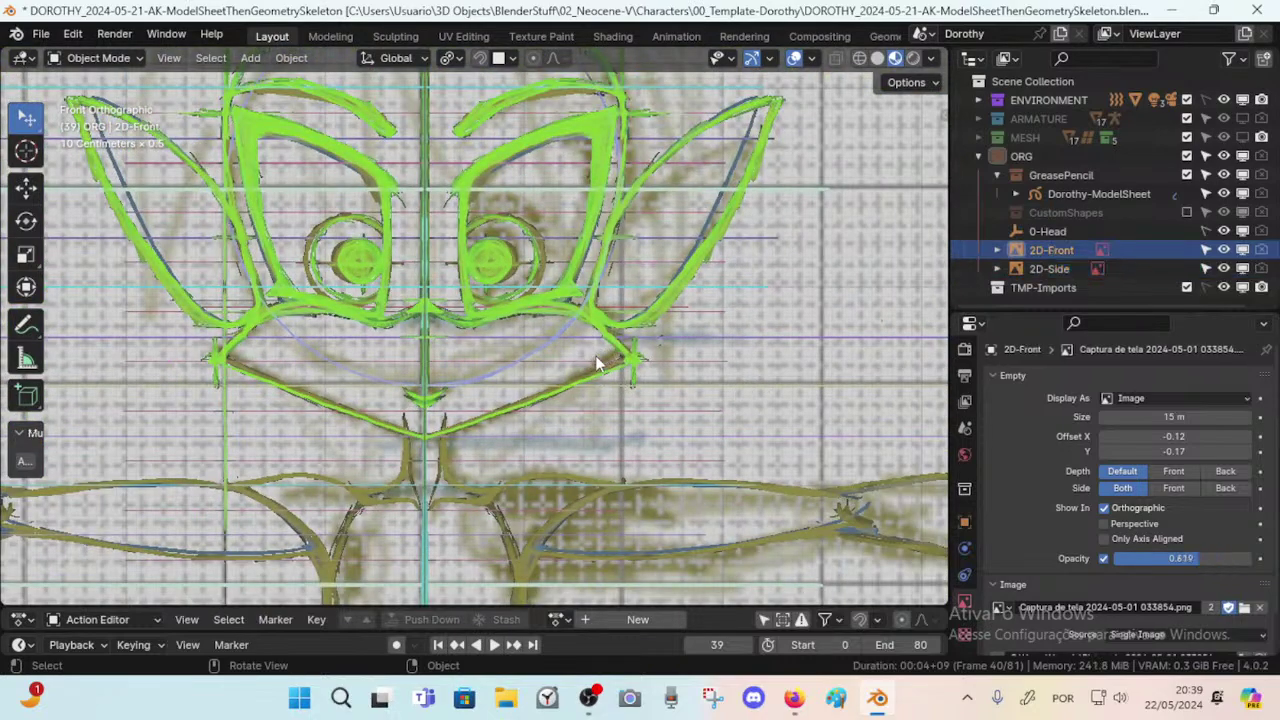
Inspect the untraced front-facing head sketch in right view, focusing on the eye, mouth corner and jaw.
{"action": "scroll", "coordinate": [571, 380], "scroll_direction": "down", "scroll_amount": 4}
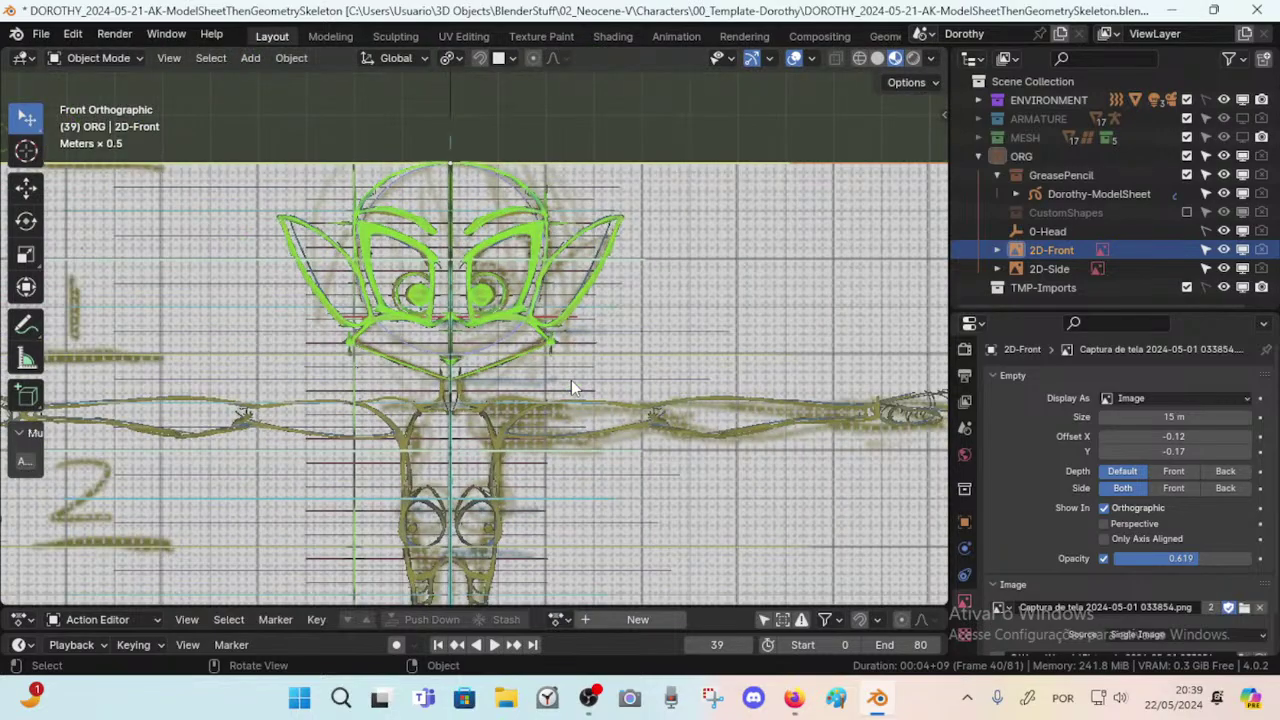
{"action": "key", "text": "KP_3"}
{"action": "middle_click_drag", "start_coordinate": [308, 415], "coordinate": [1096, 440], "text": "shift"}
{"action": "scroll", "coordinate": [432, 365], "scroll_direction": "up", "scroll_amount": 3}
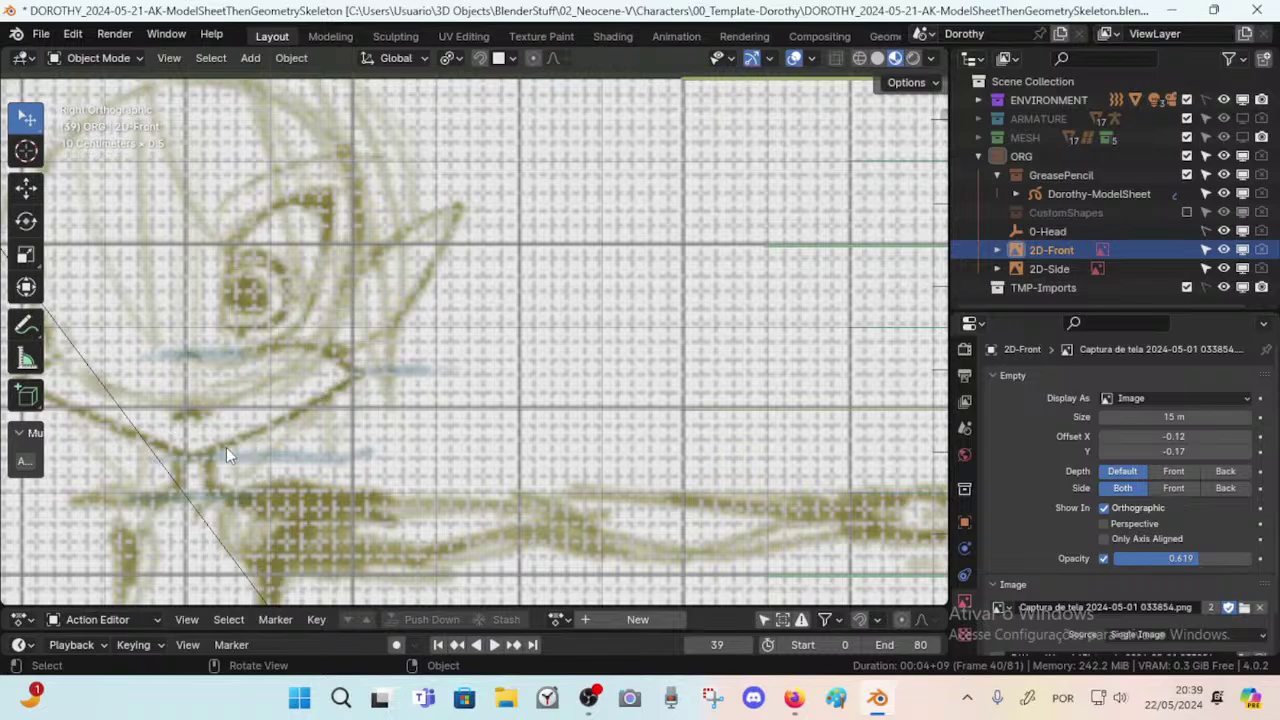
{"action": "scroll", "coordinate": [352, 378], "scroll_direction": "down", "scroll_amount": 1}
{"action": "middle_click_drag", "start_coordinate": [351, 374], "coordinate": [470, 392], "text": "shift"}
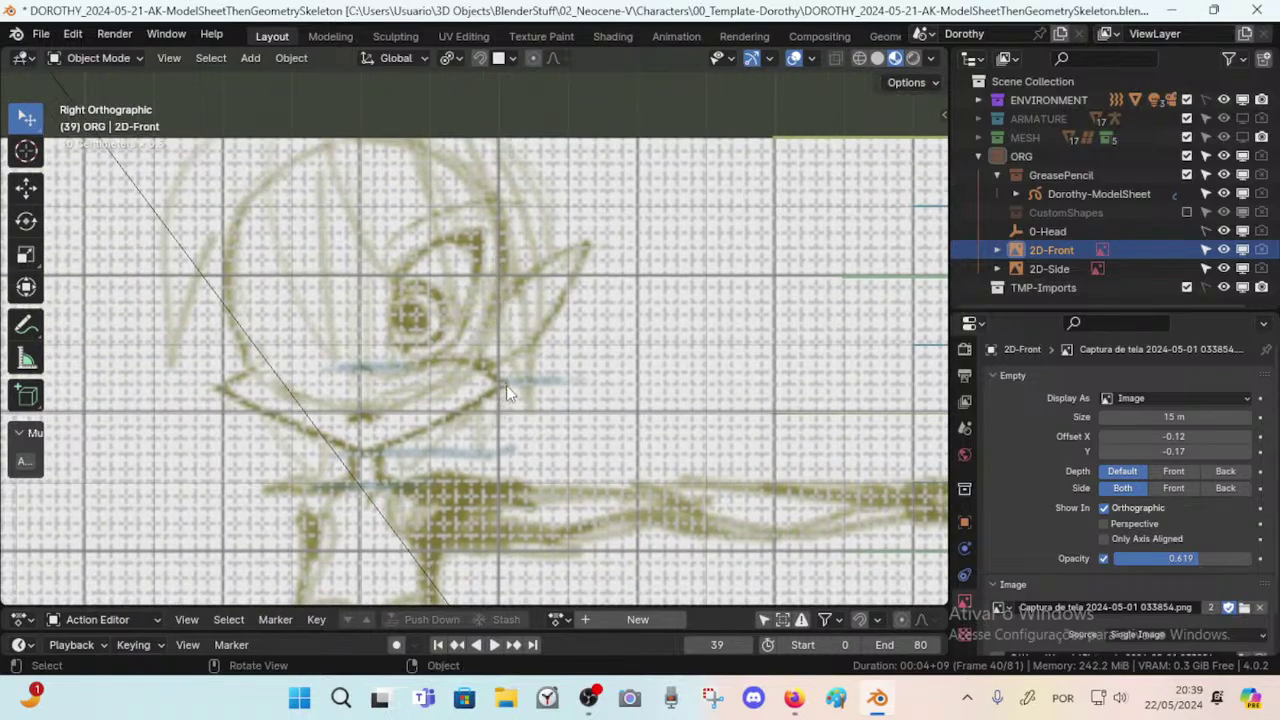
{"action": "scroll", "coordinate": [507, 393], "scroll_direction": "down", "scroll_amount": 5}
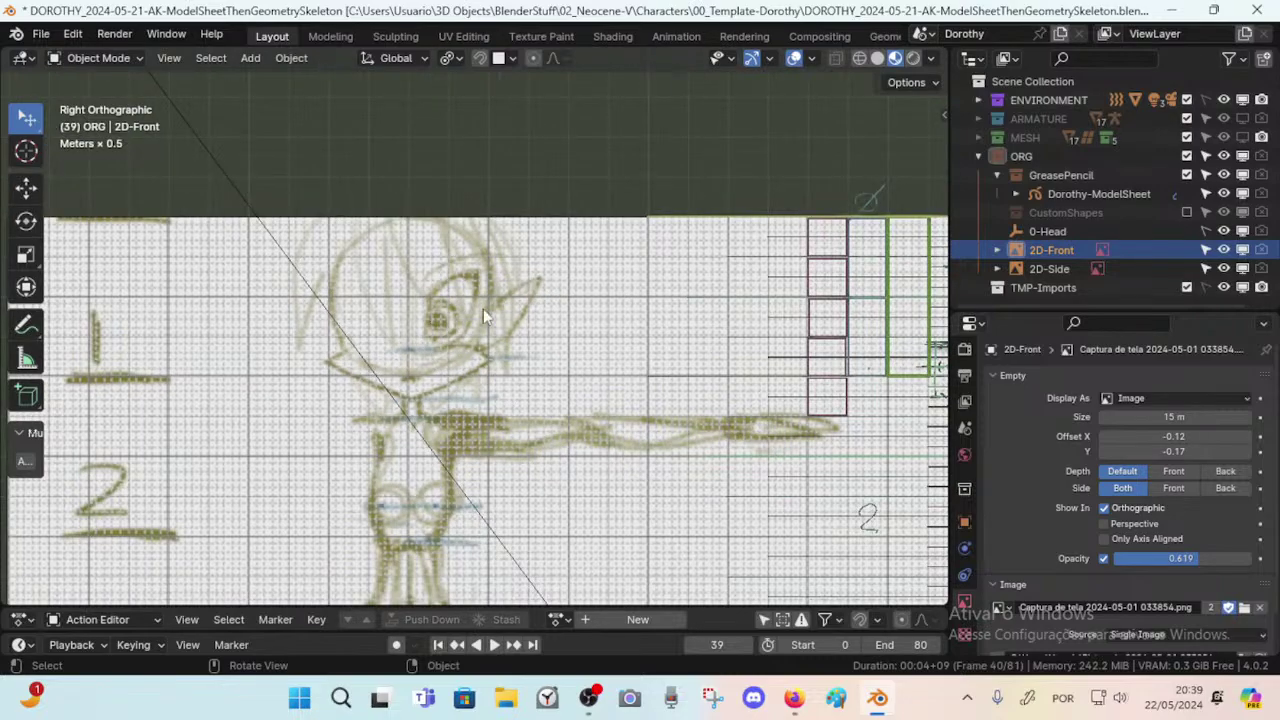
{"action": "scroll", "coordinate": [365, 301], "scroll_direction": "up", "scroll_amount": 5}
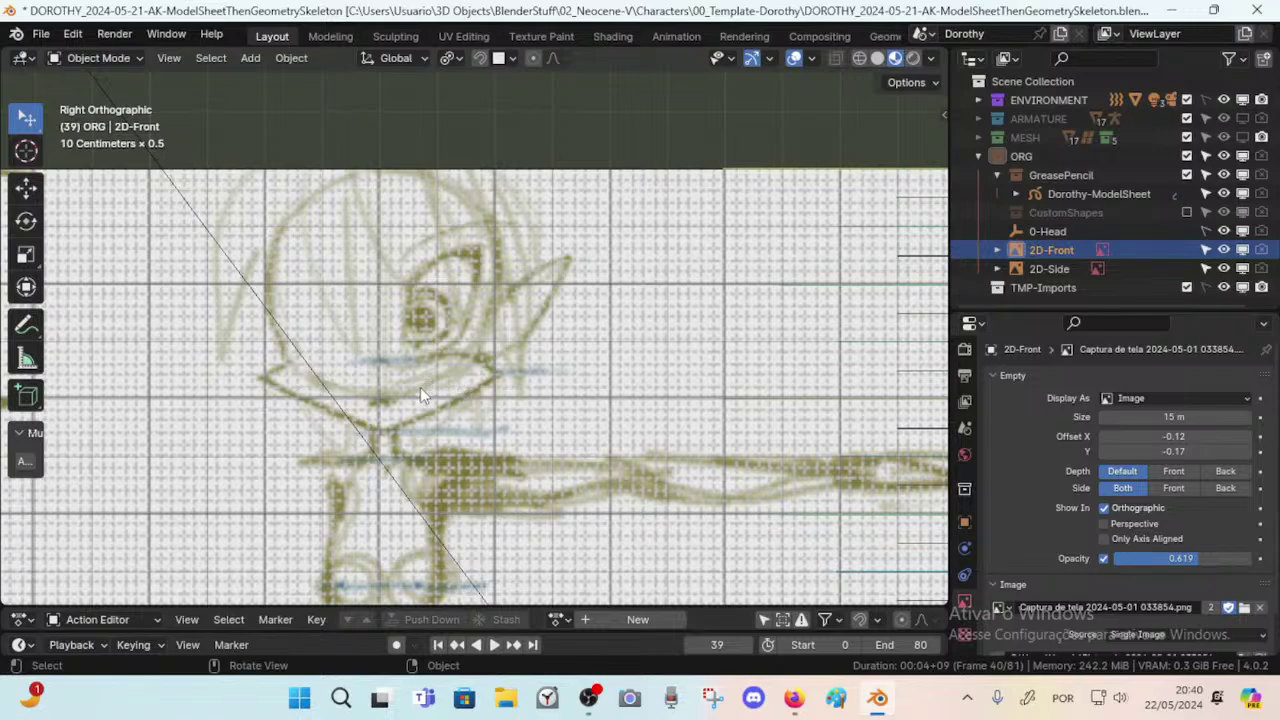
Examine the traced eyes, nose and mouth over the 2D-Front sketch in front view, and clear the selection.
{"action": "key", "text": "KP_1"}
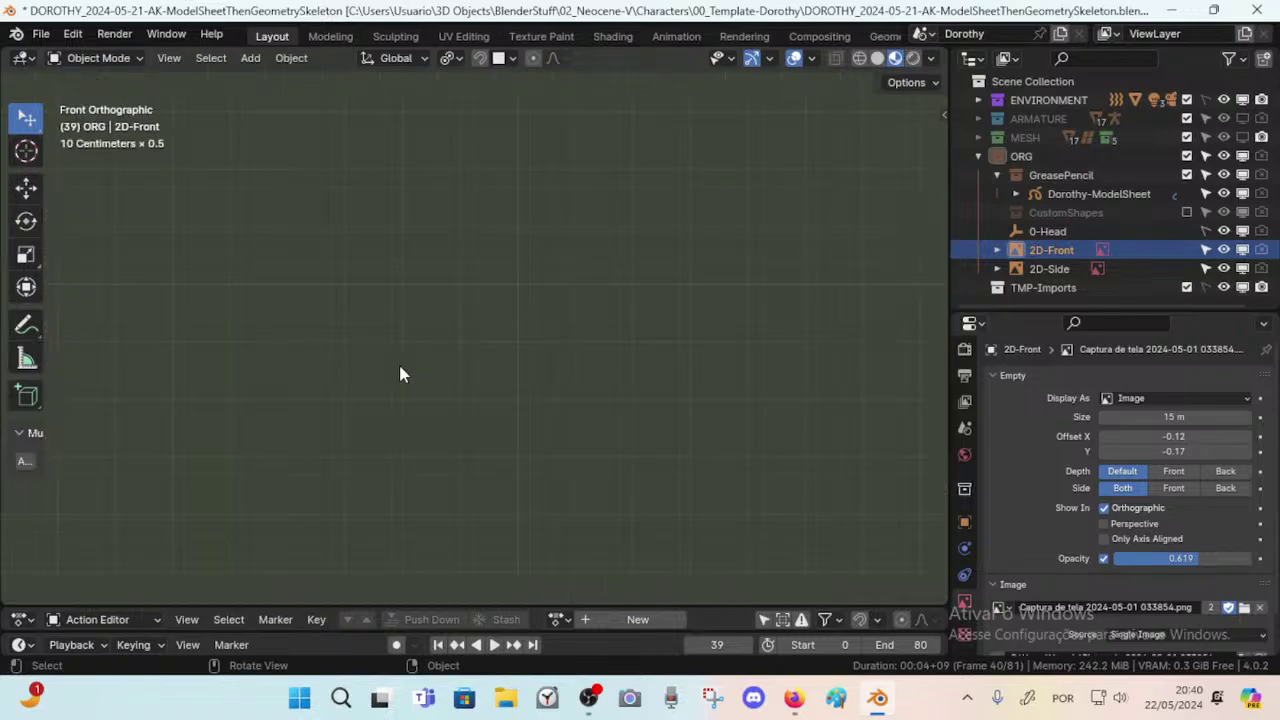
{"action": "scroll", "coordinate": [400, 370], "scroll_direction": "down", "scroll_amount": 20}
{"action": "mouse_move", "coordinate": [614, 410]}
{"action": "middle_mouse_down", "text": "shift"}
{"action": "mouse_move", "coordinate": [449, 430]}
{"action": "mouse_move", "coordinate": [605, 356]}
{"action": "middle_mouse_up", "text": "shift"}
{"action": "scroll", "coordinate": [449, 430], "scroll_direction": "up", "scroll_amount": 9}
{"action": "scroll", "coordinate": [605, 356], "scroll_direction": "up", "scroll_amount": 8}
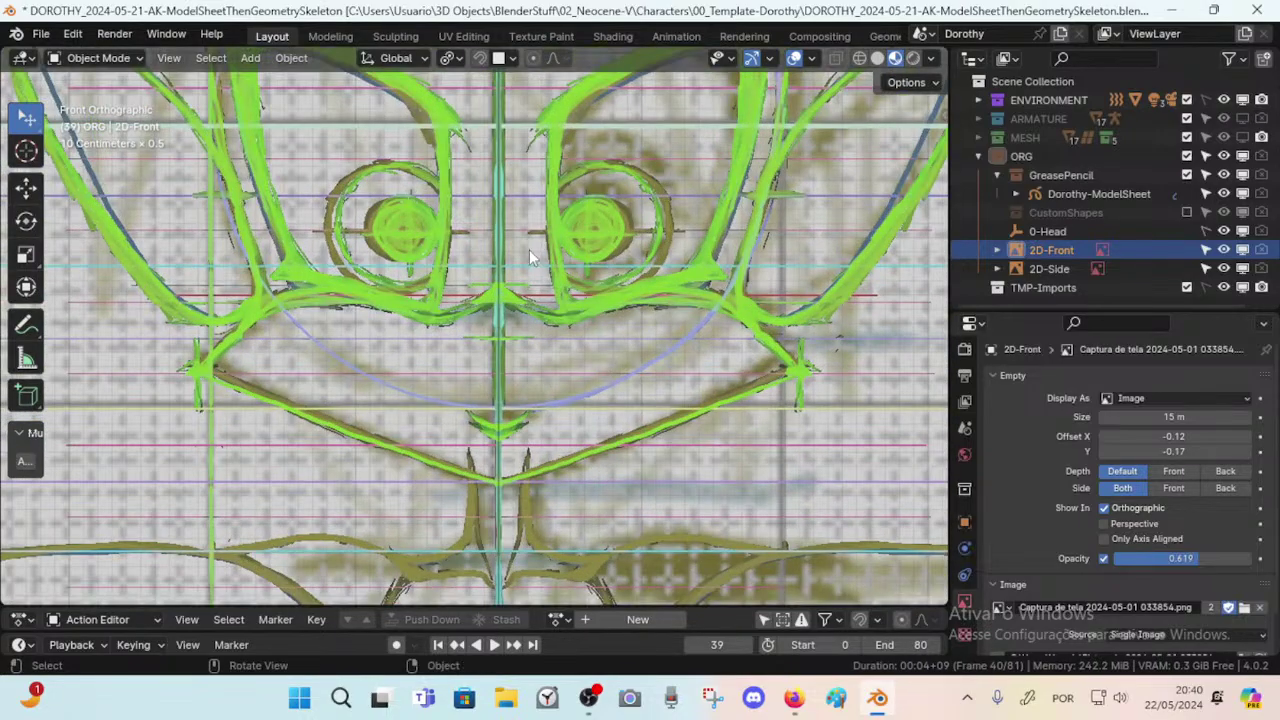
{"action": "scroll", "coordinate": [562, 384], "scroll_direction": "up", "scroll_amount": 6}
{"action": "scroll", "coordinate": [407, 345], "scroll_direction": "down", "scroll_amount": 6}
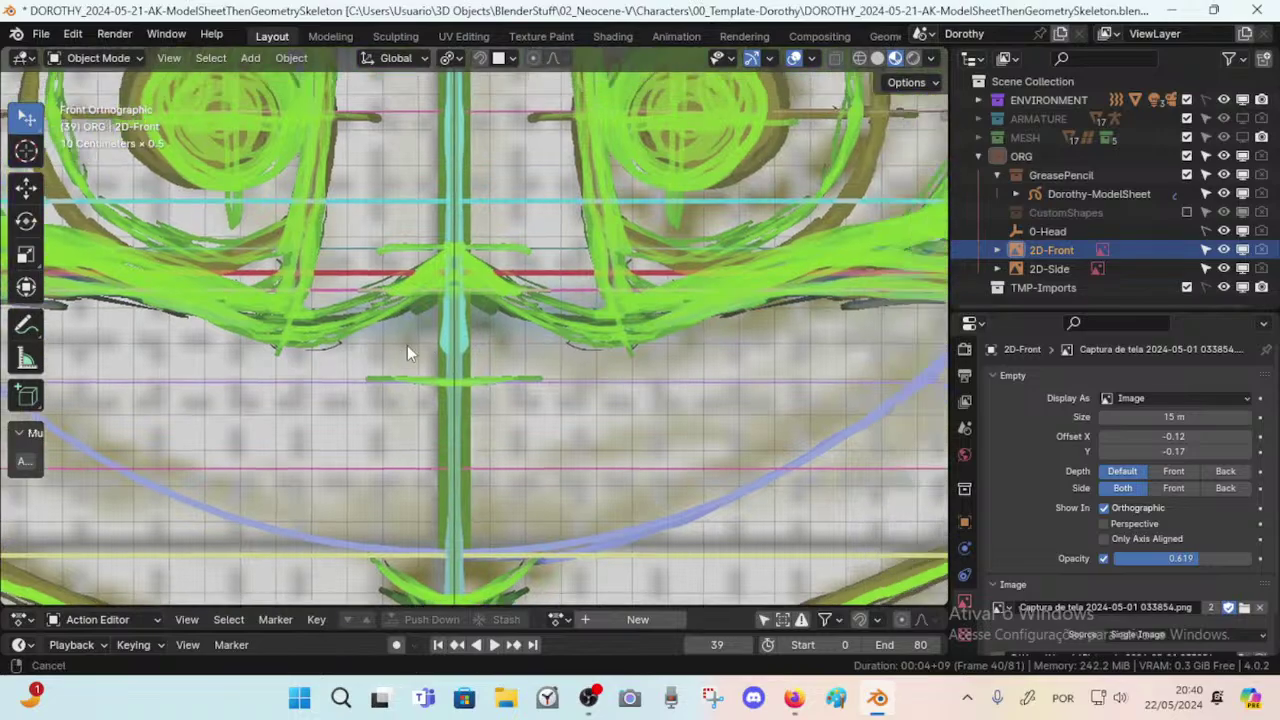
{"action": "scroll", "coordinate": [374, 356], "scroll_direction": "down", "scroll_amount": 3}
{"action": "scroll", "coordinate": [385, 362], "scroll_direction": "up", "scroll_amount": 5}
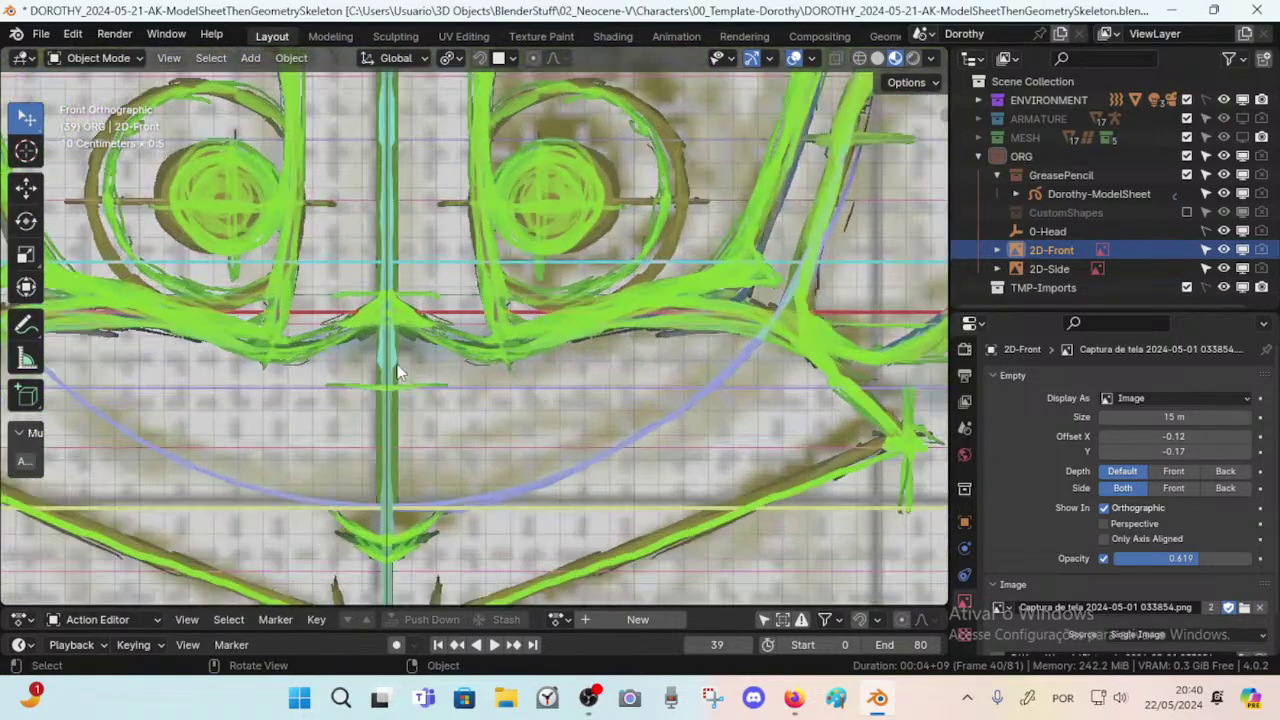
{"action": "left_click", "coordinate": [529, 320]}
{"action": "left_click", "coordinate": [531, 321]}
{"action": "scroll", "coordinate": [519, 382], "scroll_direction": "down", "scroll_amount": 8}
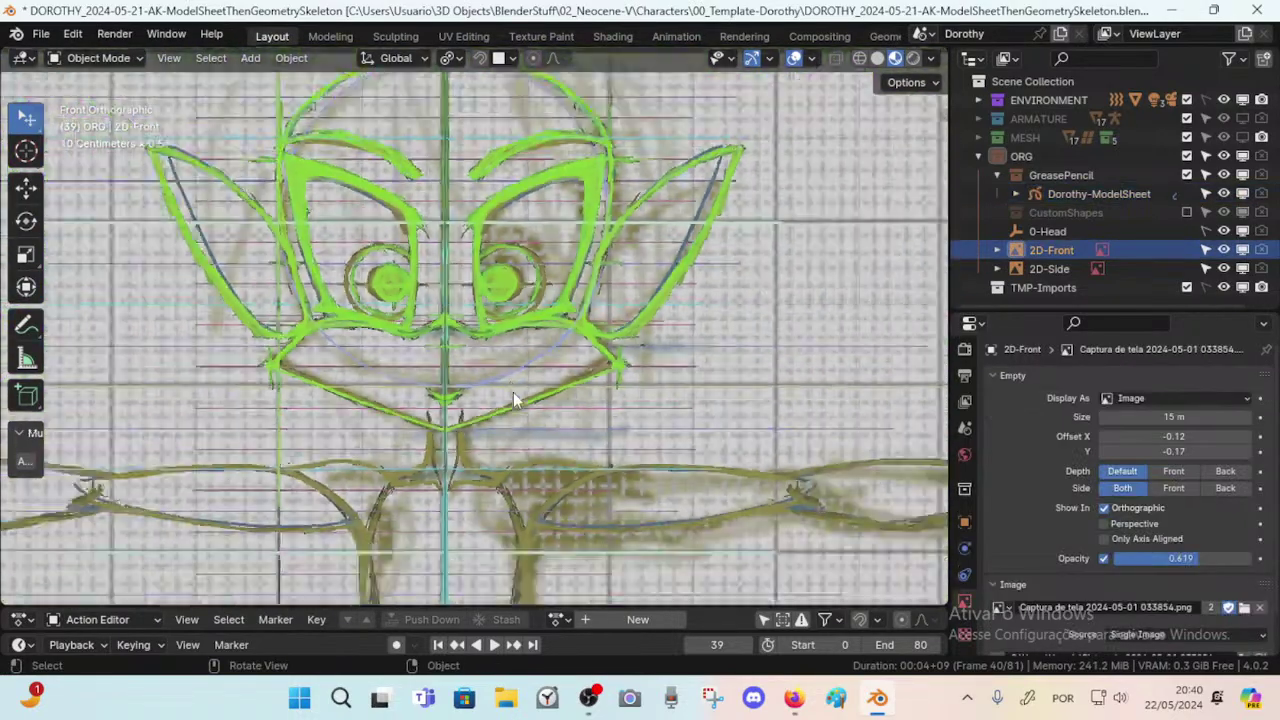
{"action": "scroll", "coordinate": [510, 400], "scroll_direction": "up", "scroll_amount": 5}
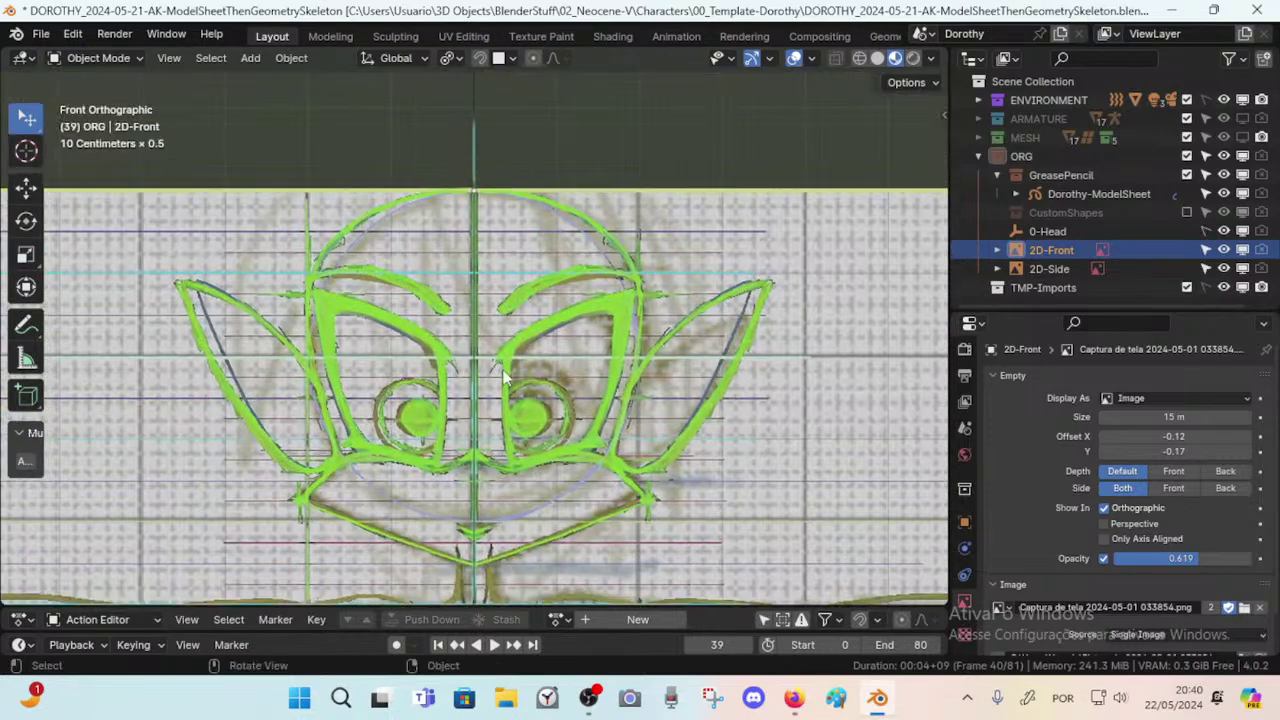
{"action": "left_click", "coordinate": [540, 150]}
Compare the profile head sketch on the 2D-Front sheet with the traced front head and its mouth level.
{"action": "scroll", "coordinate": [510, 358], "scroll_direction": "down", "scroll_amount": 4}
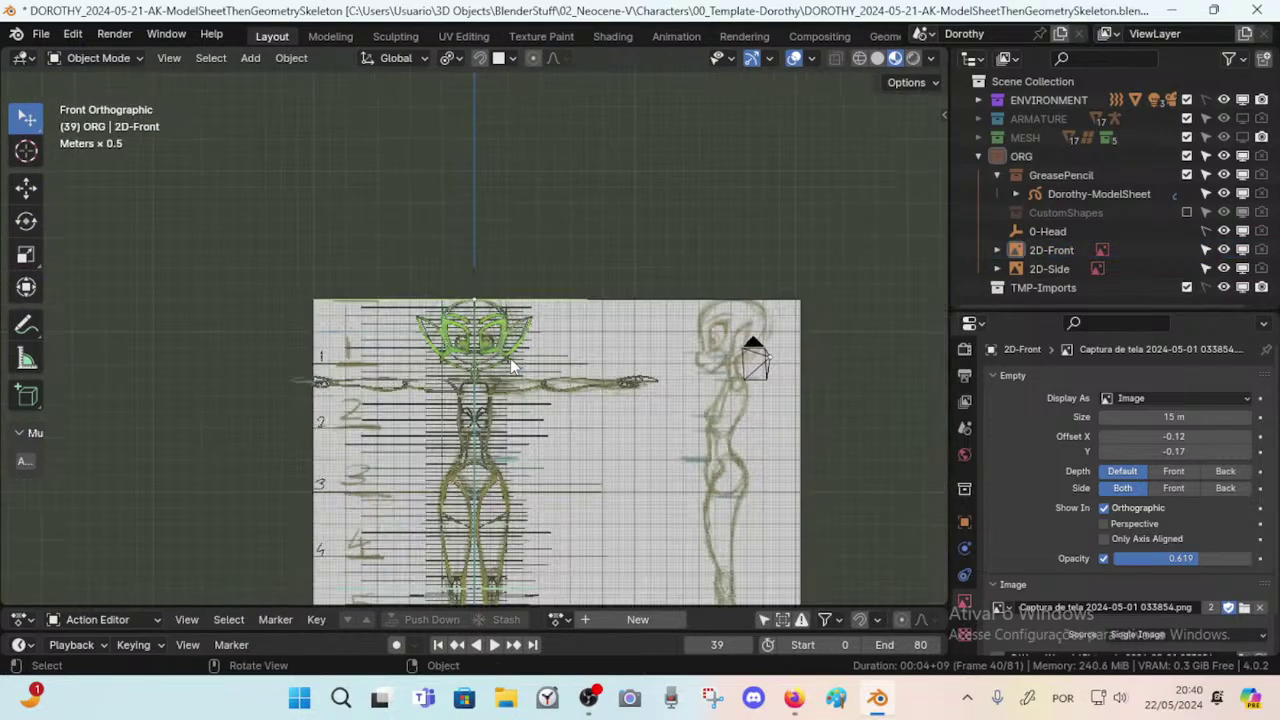
{"action": "scroll", "coordinate": [521, 370], "scroll_direction": "up", "scroll_amount": 3}
{"action": "middle_click_drag", "start_coordinate": [698, 372], "coordinate": [331, 339], "text": "shift"}
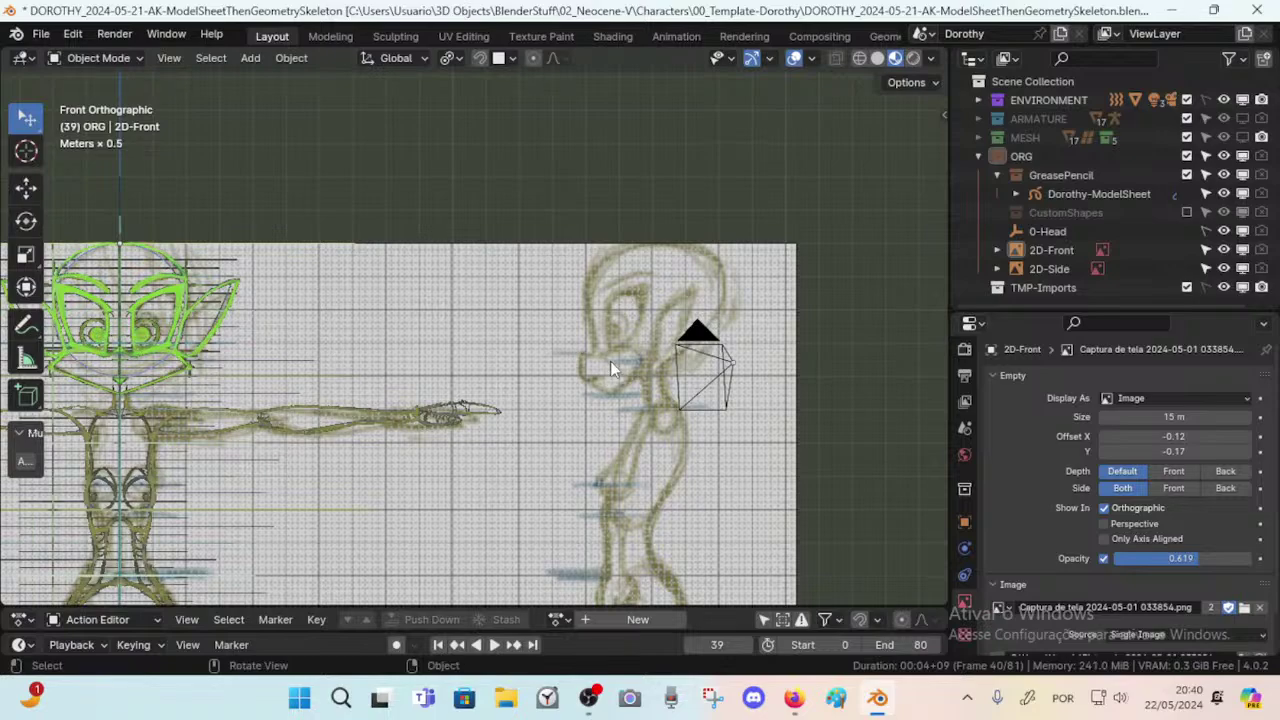
{"action": "middle_click_drag", "start_coordinate": [524, 344], "coordinate": [577, 336], "text": "shift"}
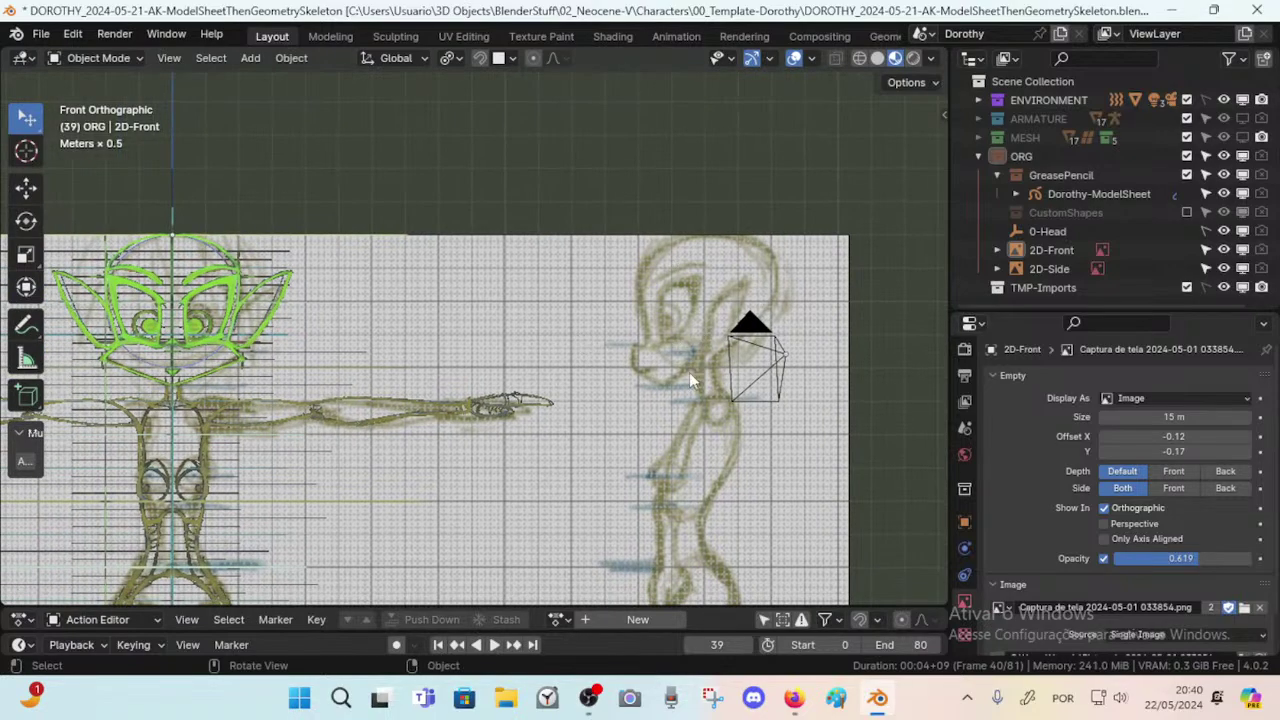
{"action": "middle_click_drag", "start_coordinate": [488, 387], "coordinate": [610, 386], "text": "shift"}
{"action": "scroll", "coordinate": [565, 380], "scroll_direction": "up", "scroll_amount": 1}
{"action": "scroll", "coordinate": [565, 387], "scroll_direction": "up", "scroll_amount": 1}
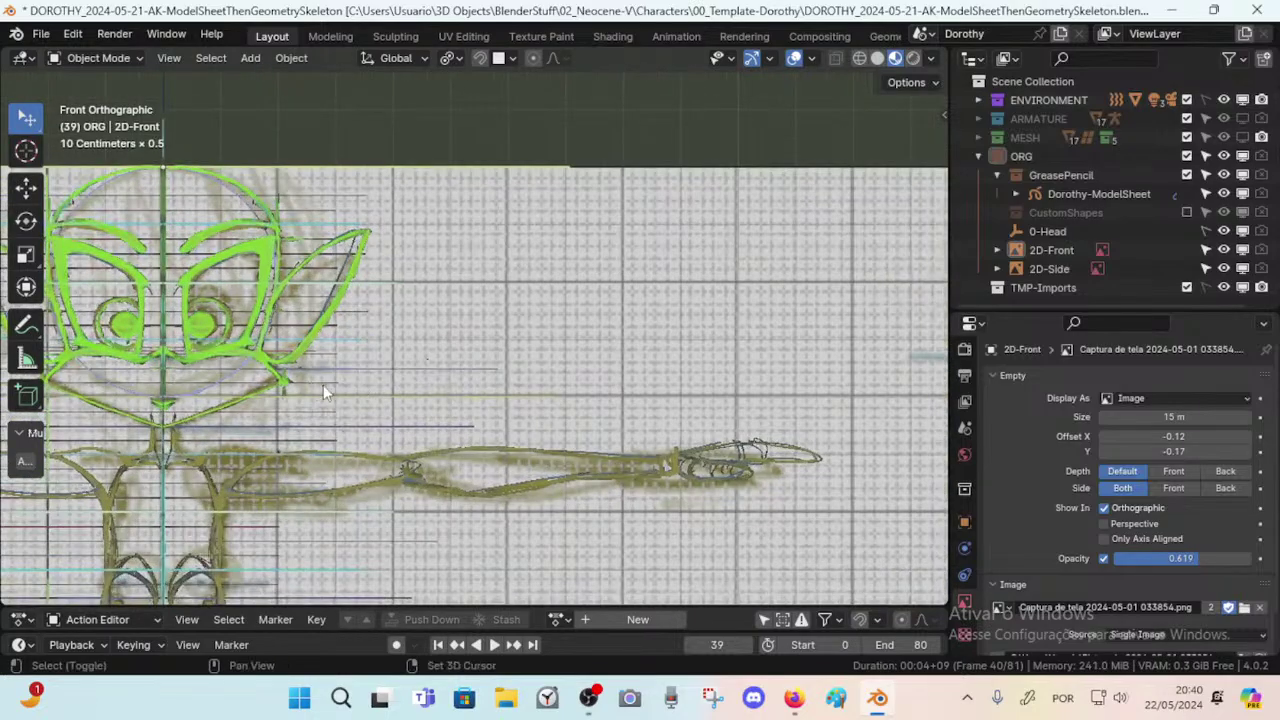
Compare the traced head in front view with the profile in right view, returning to the front view's mouth and jaw.
{"action": "middle_click_drag", "start_coordinate": [323, 384], "coordinate": [544, 349], "text": "shift"}
{"action": "scroll", "coordinate": [440, 270], "scroll_direction": "down", "scroll_amount": 7}
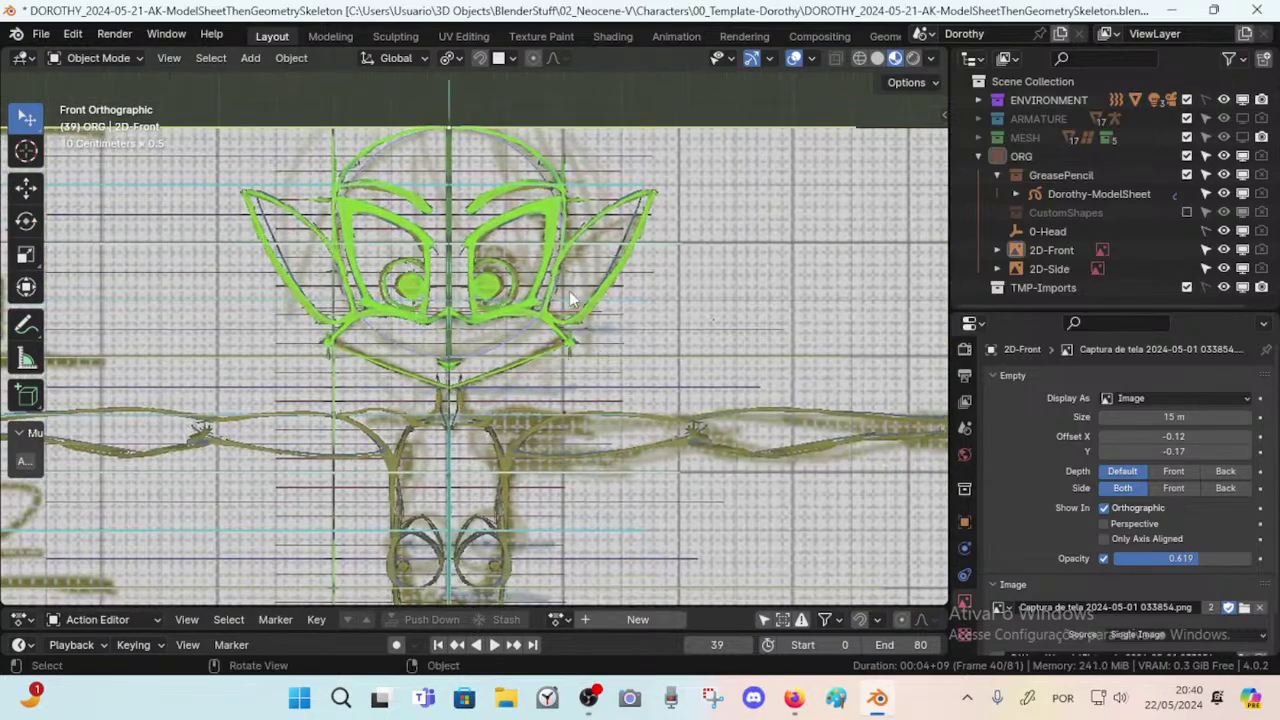
{"action": "key", "text": "KP_3"}
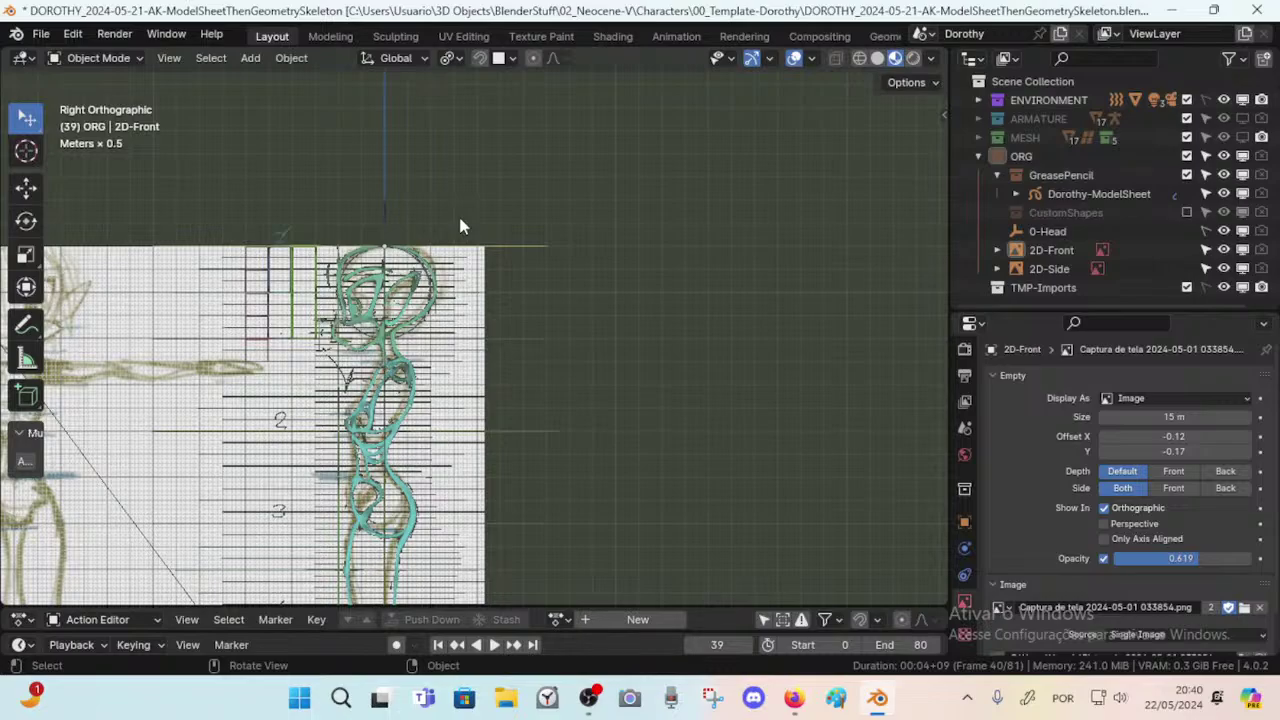
{"action": "key", "text": "KP_1"}
{"action": "scroll", "coordinate": [460, 226], "scroll_direction": "up", "scroll_amount": 7}
{"action": "scroll", "coordinate": [503, 315], "scroll_direction": "up", "scroll_amount": 3}
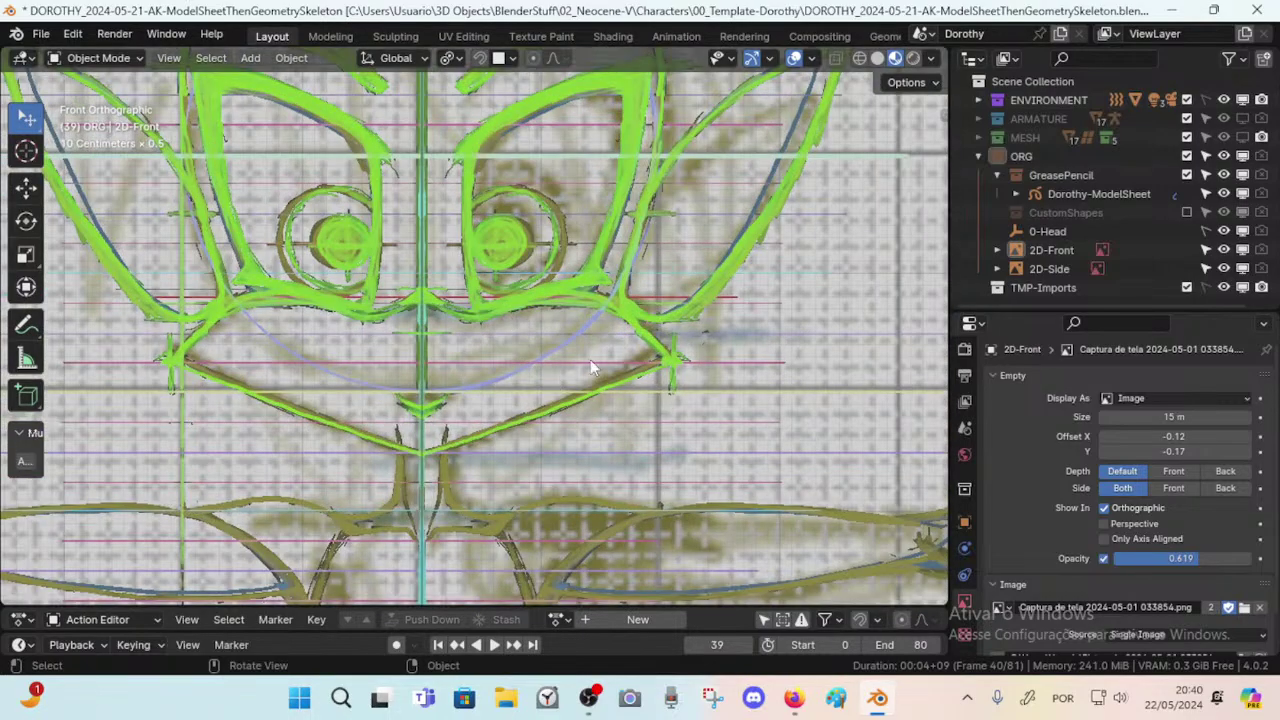
Set the 2D-Front reference image's opacity to 1.000 and clear the selection.
{"action": "left_click", "coordinate": [823, 287]}
{"action": "scroll", "coordinate": [750, 410], "scroll_direction": "down", "scroll_amount": 4}
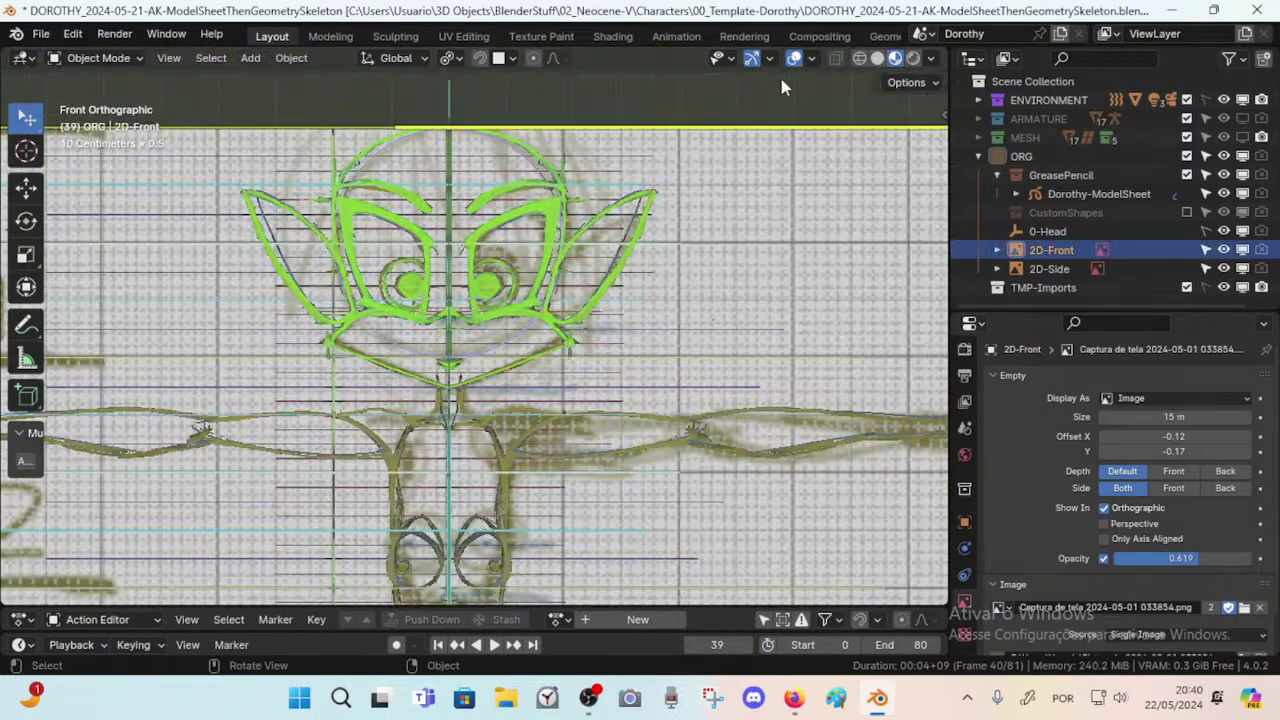
{"action": "left_click", "coordinate": [785, 118]}
{"action": "left_click", "coordinate": [1069, 253]}
{"action": "left_click_drag", "start_coordinate": [1215, 560], "coordinate": [1256, 560]}
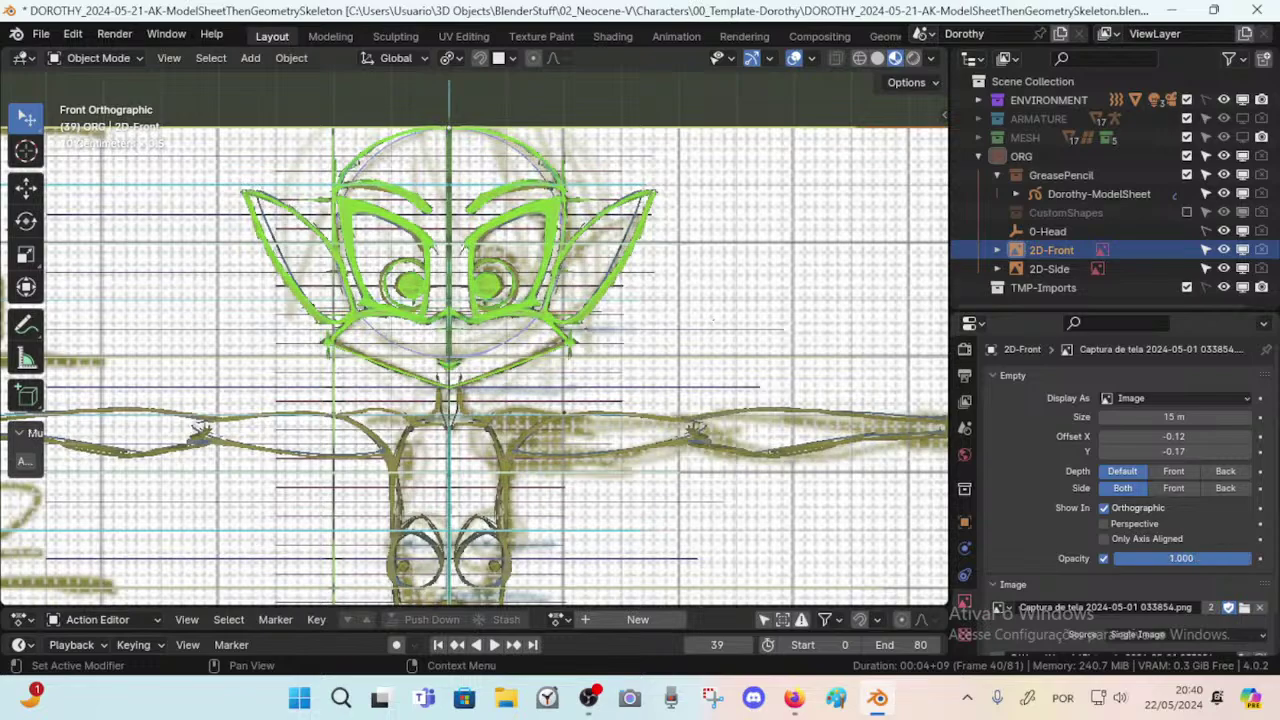
{"action": "left_click", "coordinate": [618, 88]}
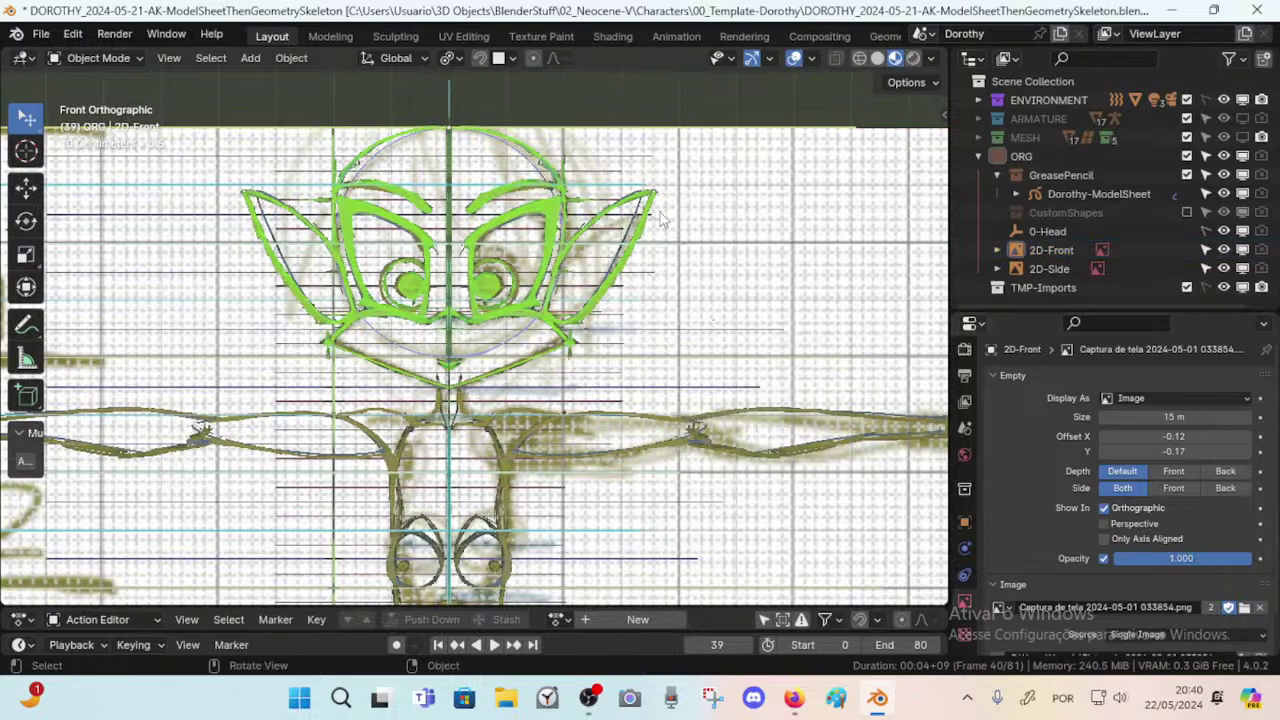
Select Dorothy-ModelSheet and remove the RulerData3D layer from the scene's annotations.
{"action": "left_click", "coordinate": [1060, 249]}
{"action": "left_click", "coordinate": [1082, 196]}
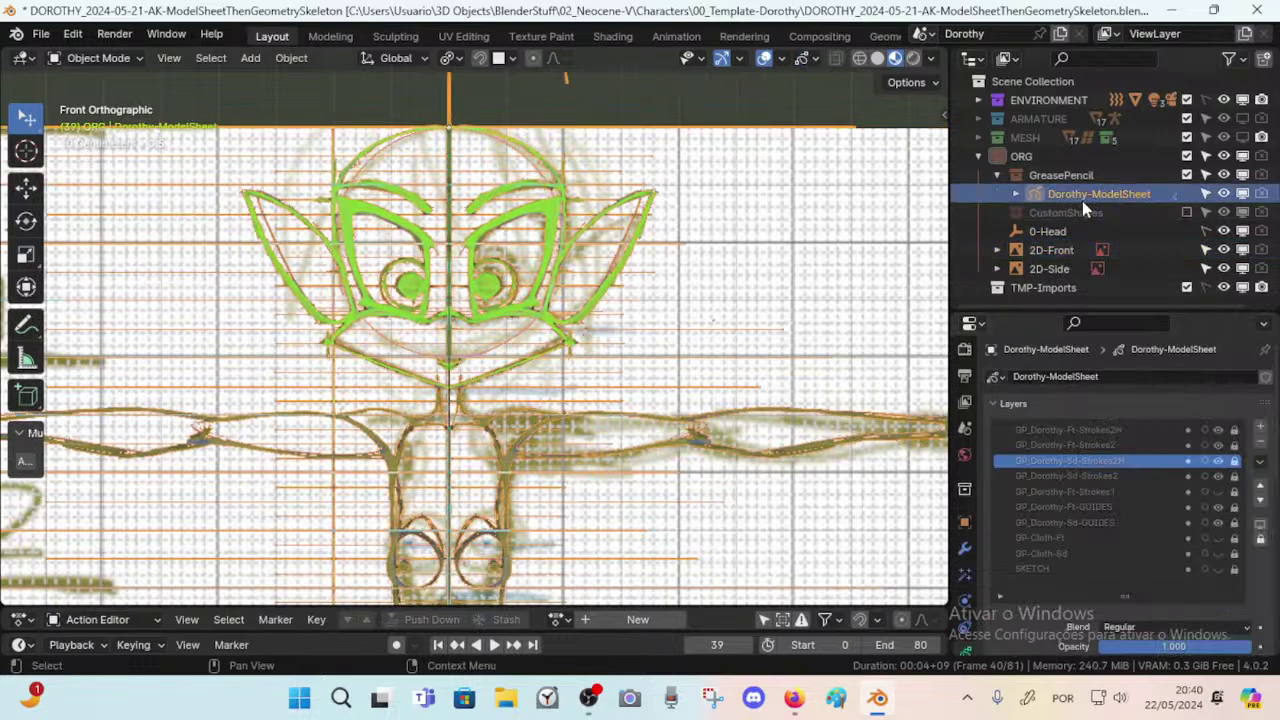
{"action": "scroll", "coordinate": [1183, 565], "scroll_direction": "down", "scroll_amount": 1}
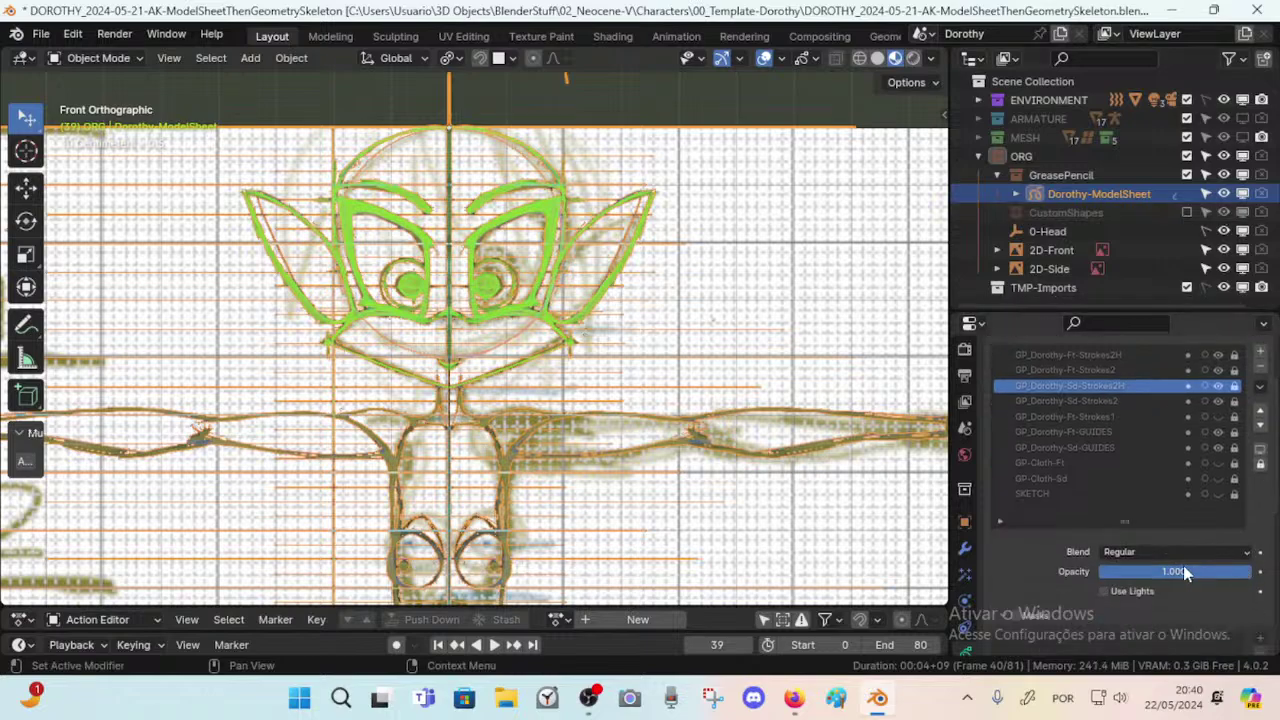
{"action": "scroll", "coordinate": [1183, 565], "scroll_direction": "up", "scroll_amount": 1}
{"action": "key", "text": "n"}
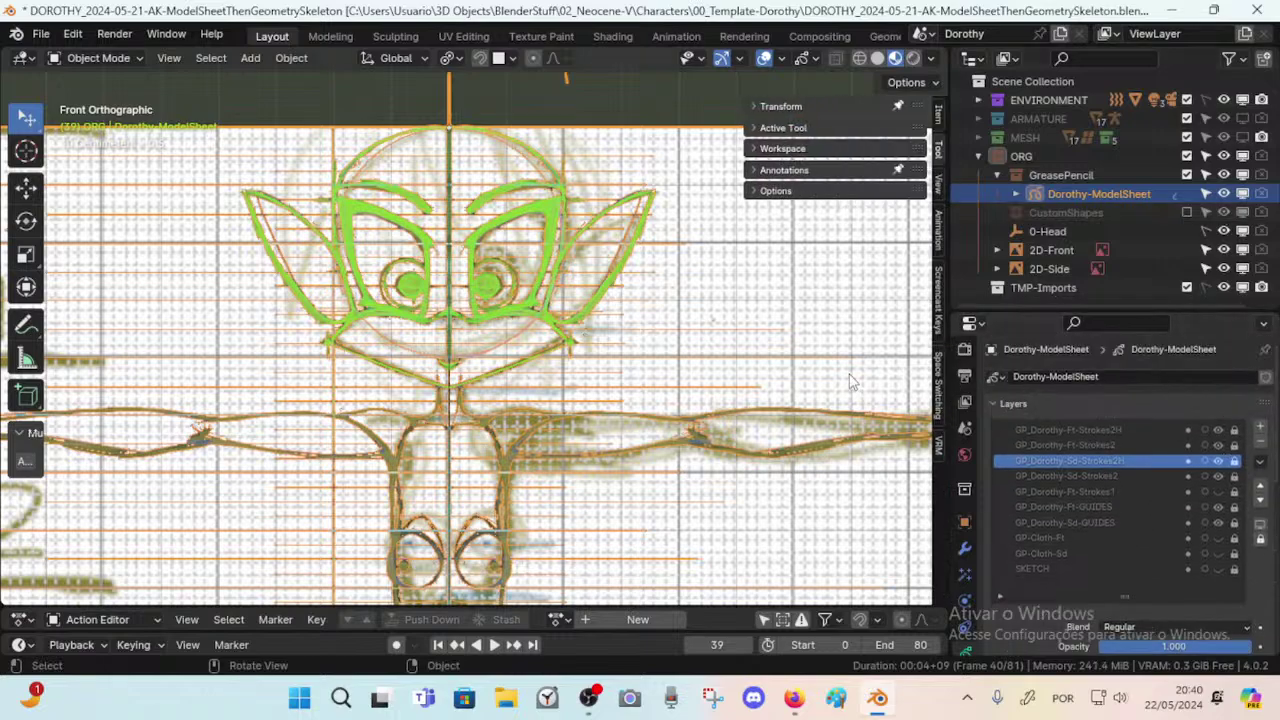
{"action": "left_click", "coordinate": [765, 171]}
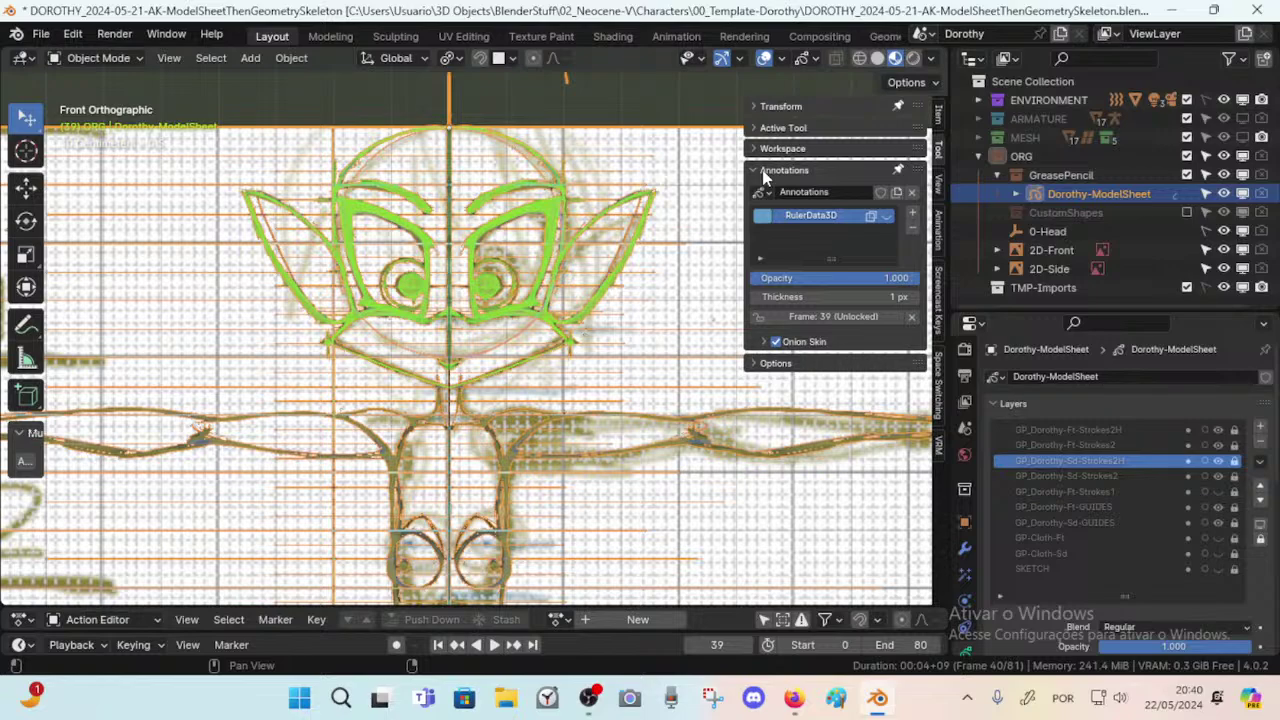
{"action": "left_click", "coordinate": [912, 228]}
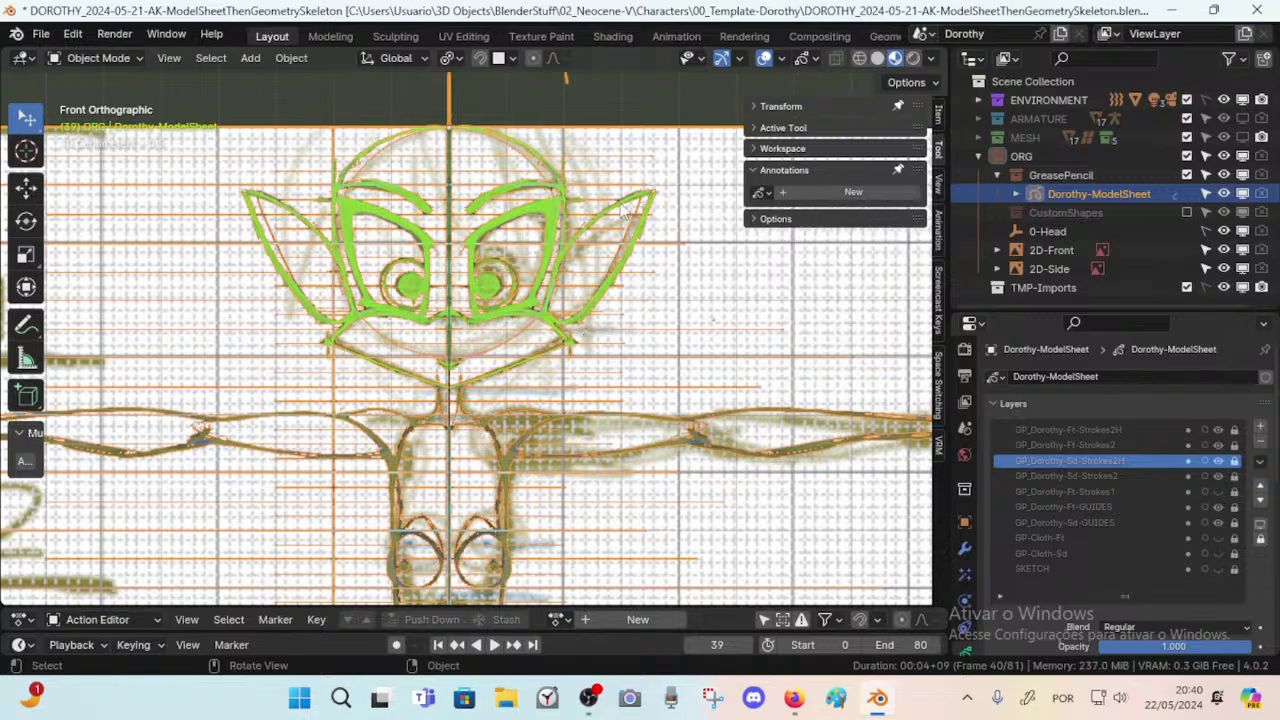
{"action": "key", "text": "n"}
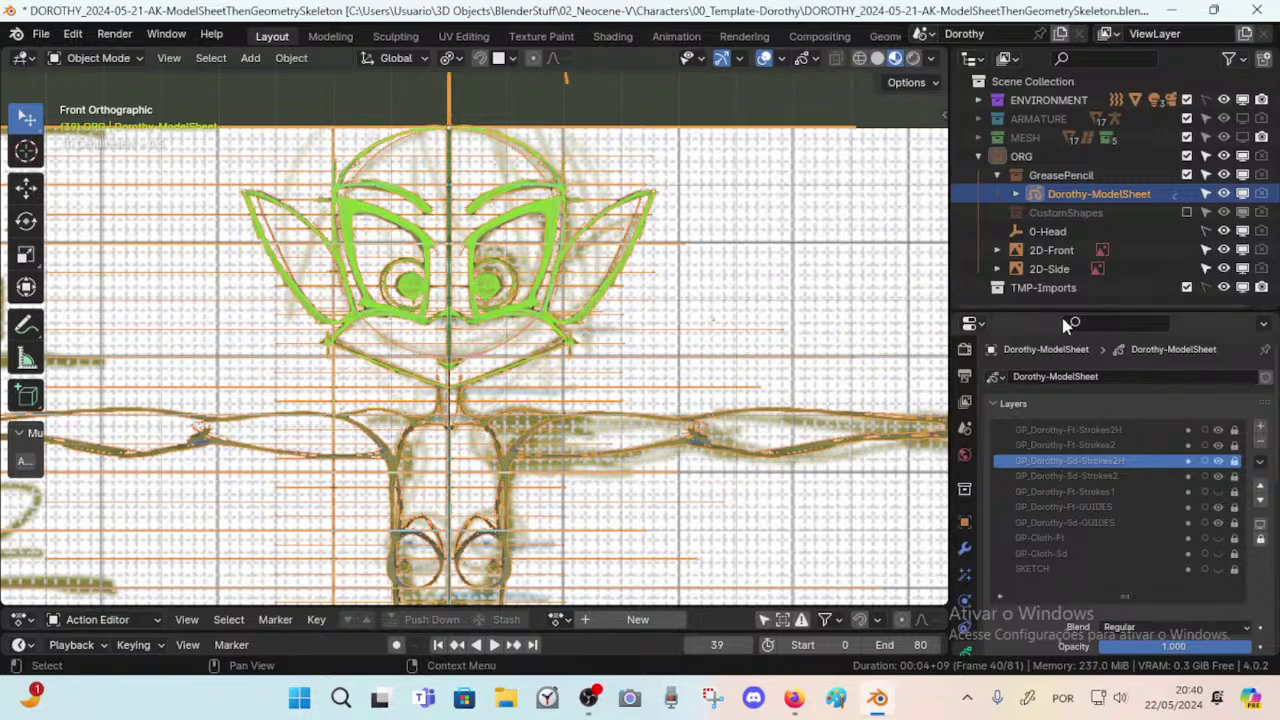
Check the Viewport Display, Visibility and modifier settings of Dorothy-ModelSheet.
{"action": "left_click", "coordinate": [965, 522]}
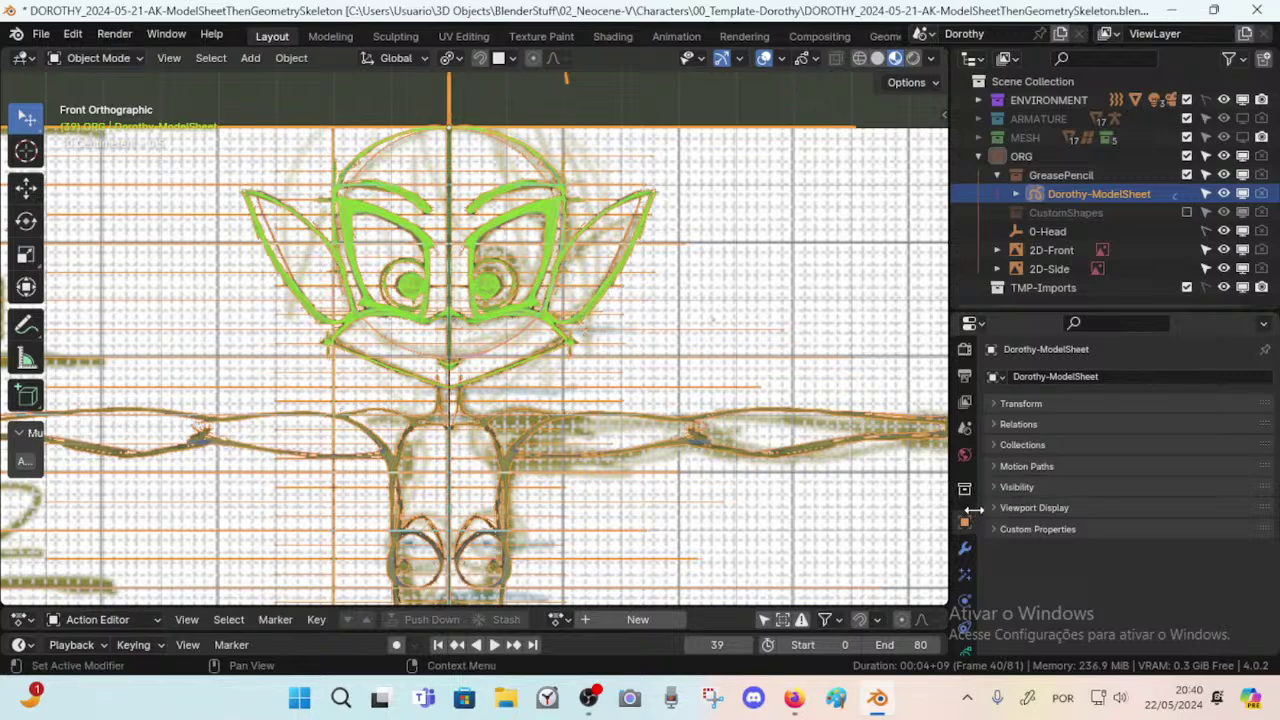
{"action": "left_click", "coordinate": [996, 509]}
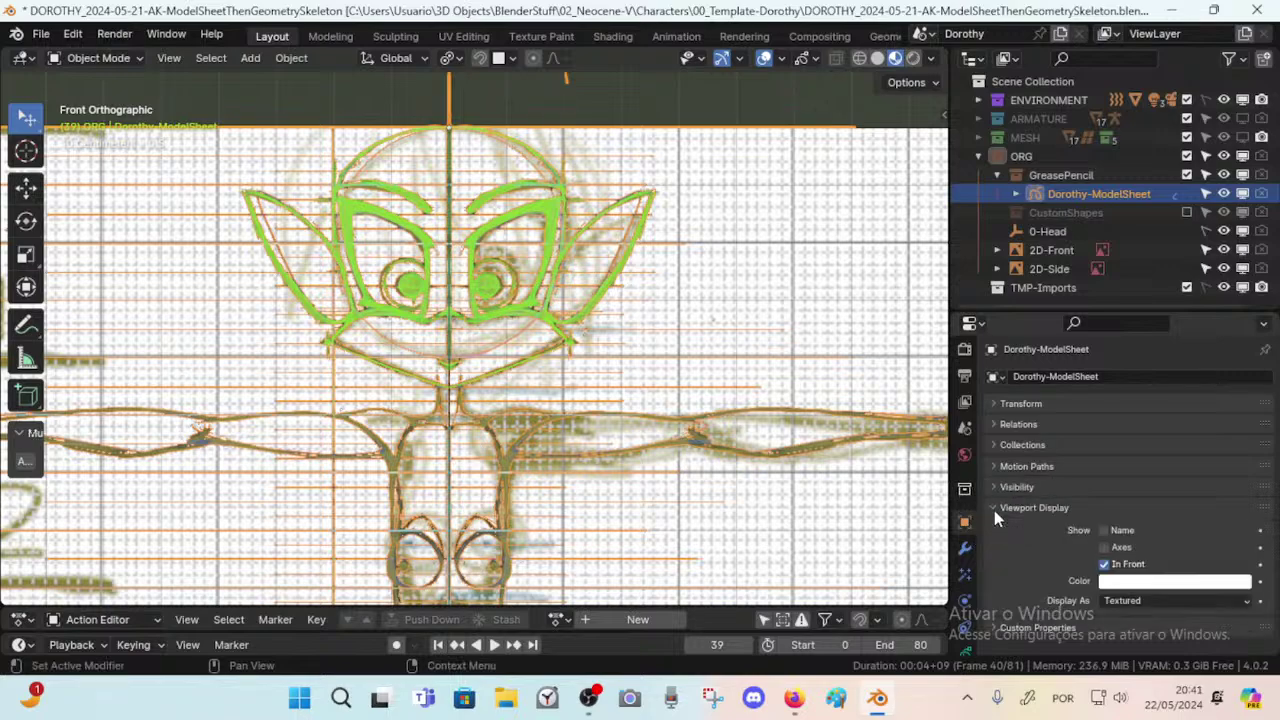
{"action": "left_click", "coordinate": [995, 507]}
{"action": "left_click", "coordinate": [994, 486]}
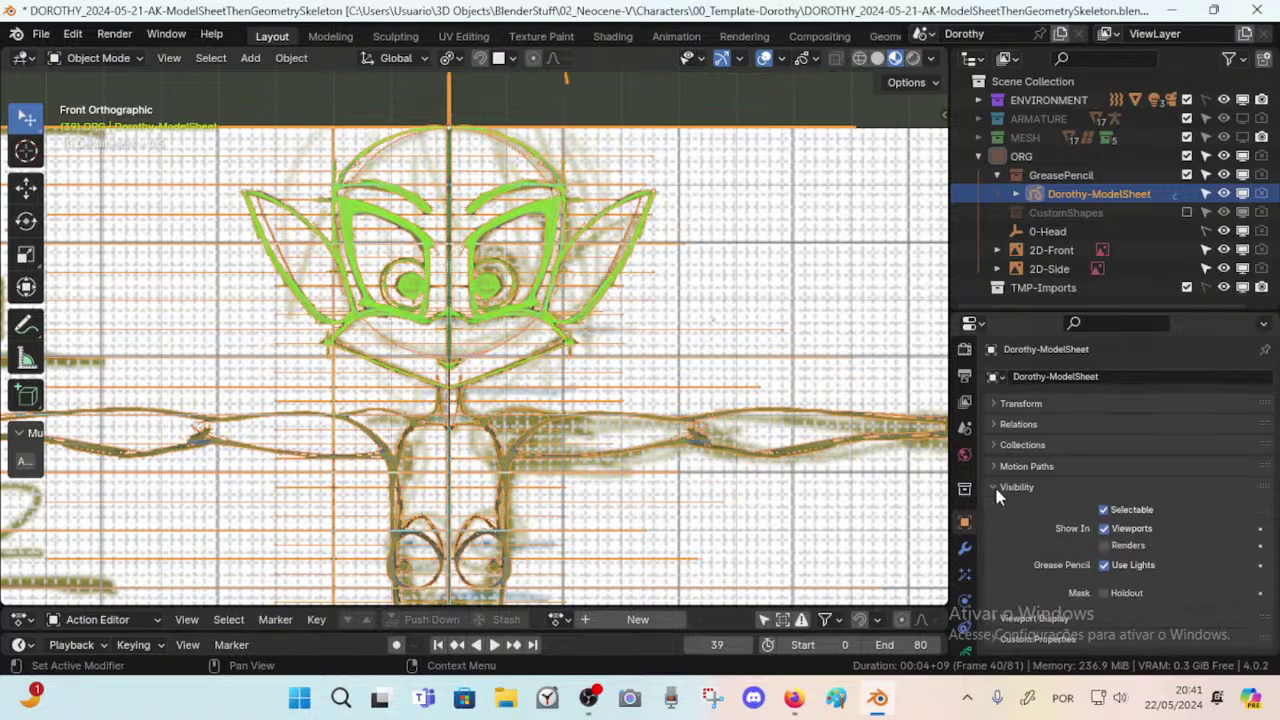
{"action": "left_click", "coordinate": [1003, 487]}
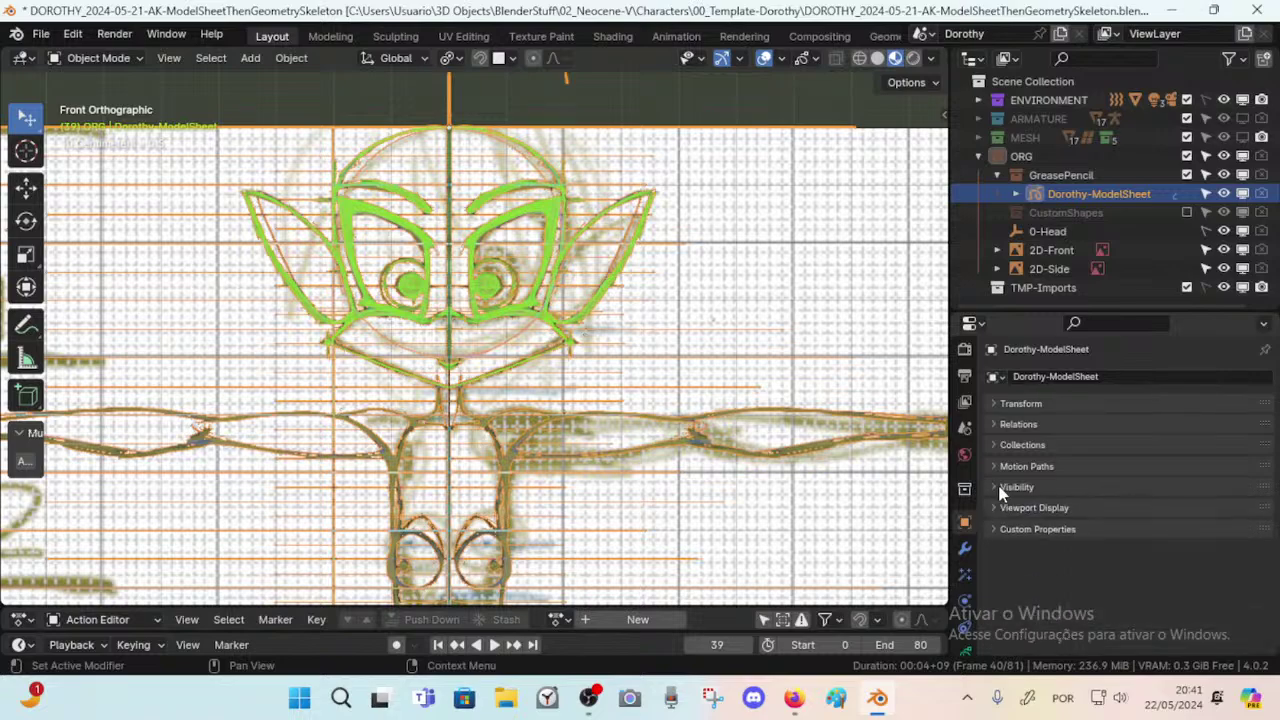
{"action": "left_click", "coordinate": [965, 549]}
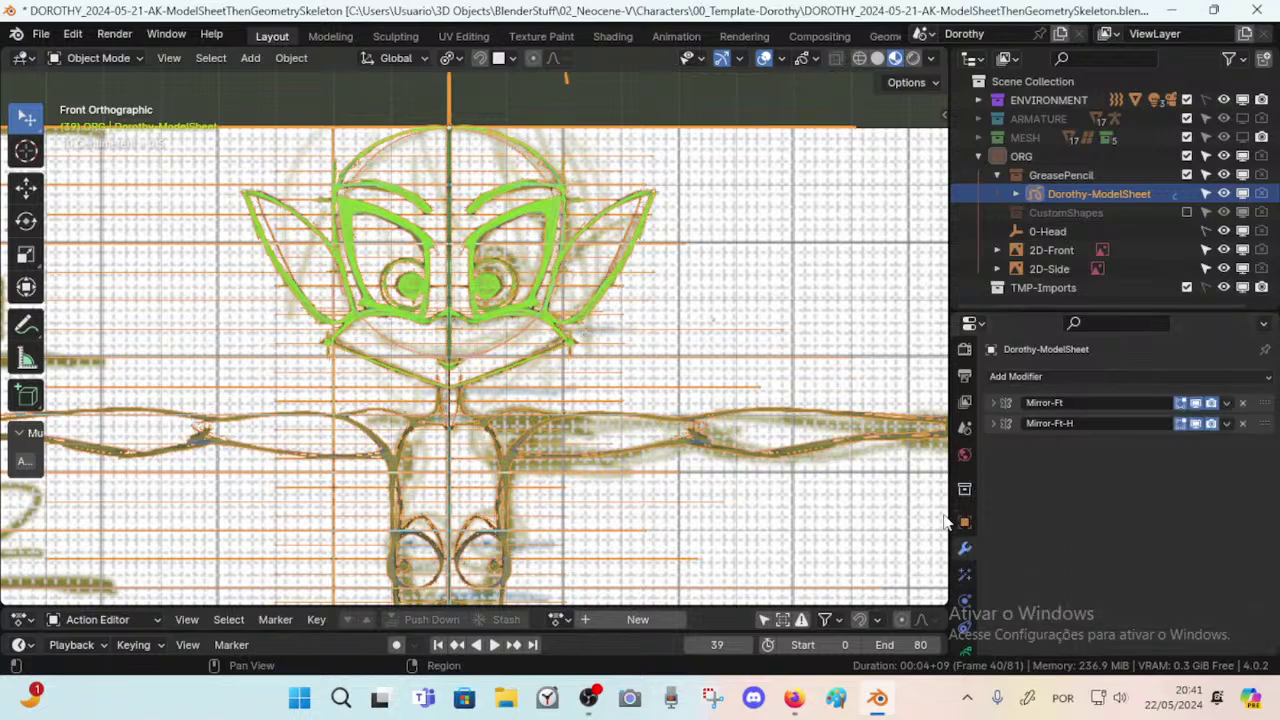
{"action": "left_click", "coordinate": [580, 207]}
{"action": "left_click", "coordinate": [580, 207]}
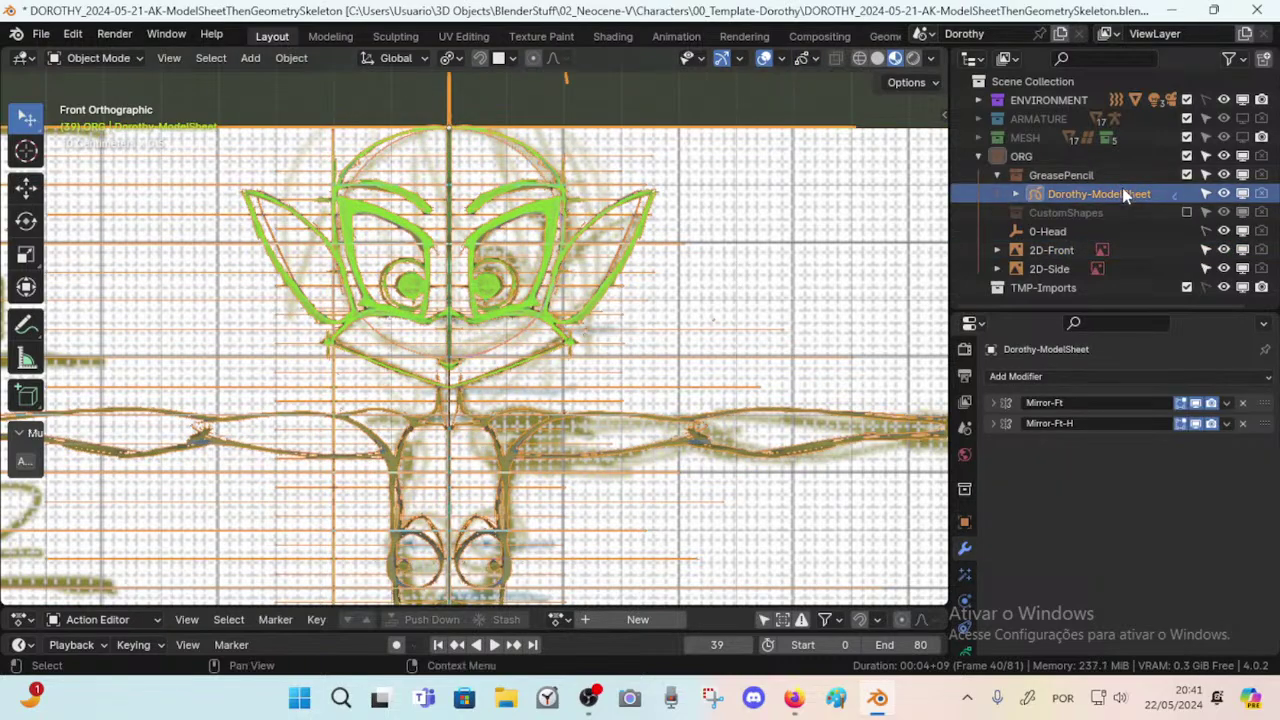
Hide and show Dorothy-ModelSheet repeatedly to compare the traced front head with the 2D-Front sketch, leaving it hidden.
{"action": "left_click", "coordinate": [1223, 194]}
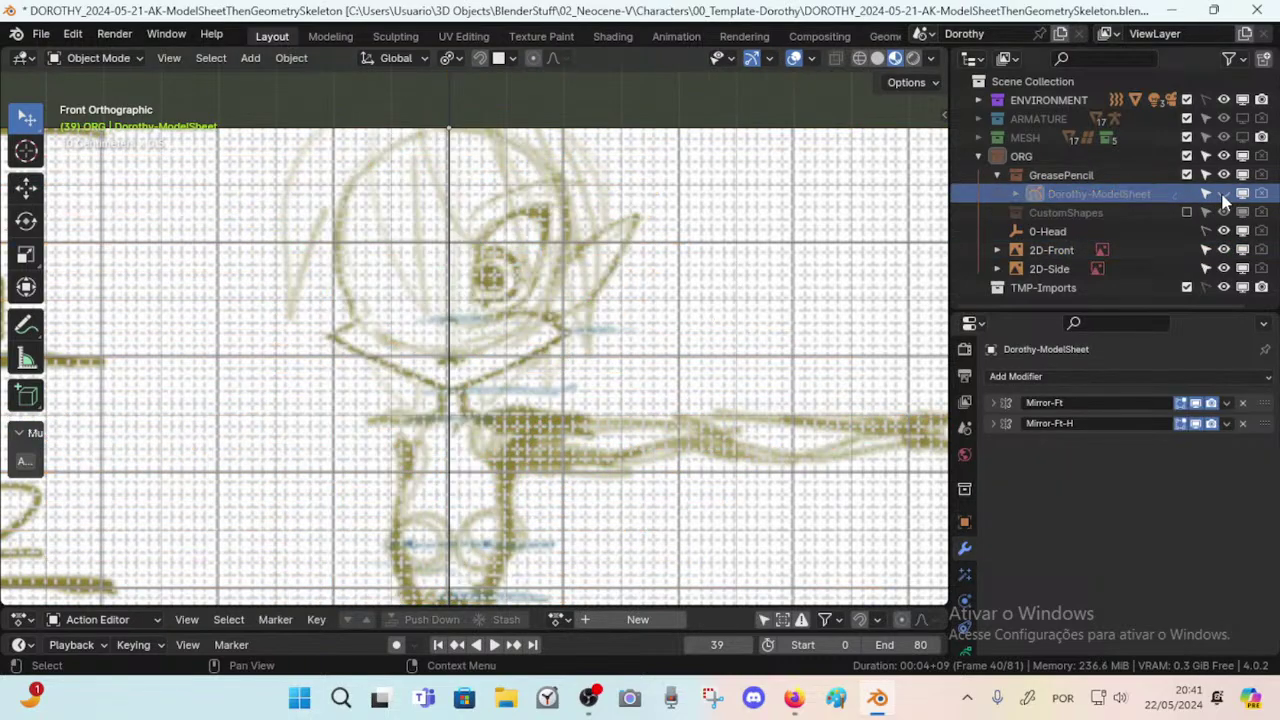
{"action": "left_click", "coordinate": [1223, 194]}
{"action": "left_click", "coordinate": [1223, 194]}
{"action": "left_click", "coordinate": [1223, 194]}
{"action": "left_click", "coordinate": [1223, 194]}
{"action": "left_click", "coordinate": [1223, 194]}
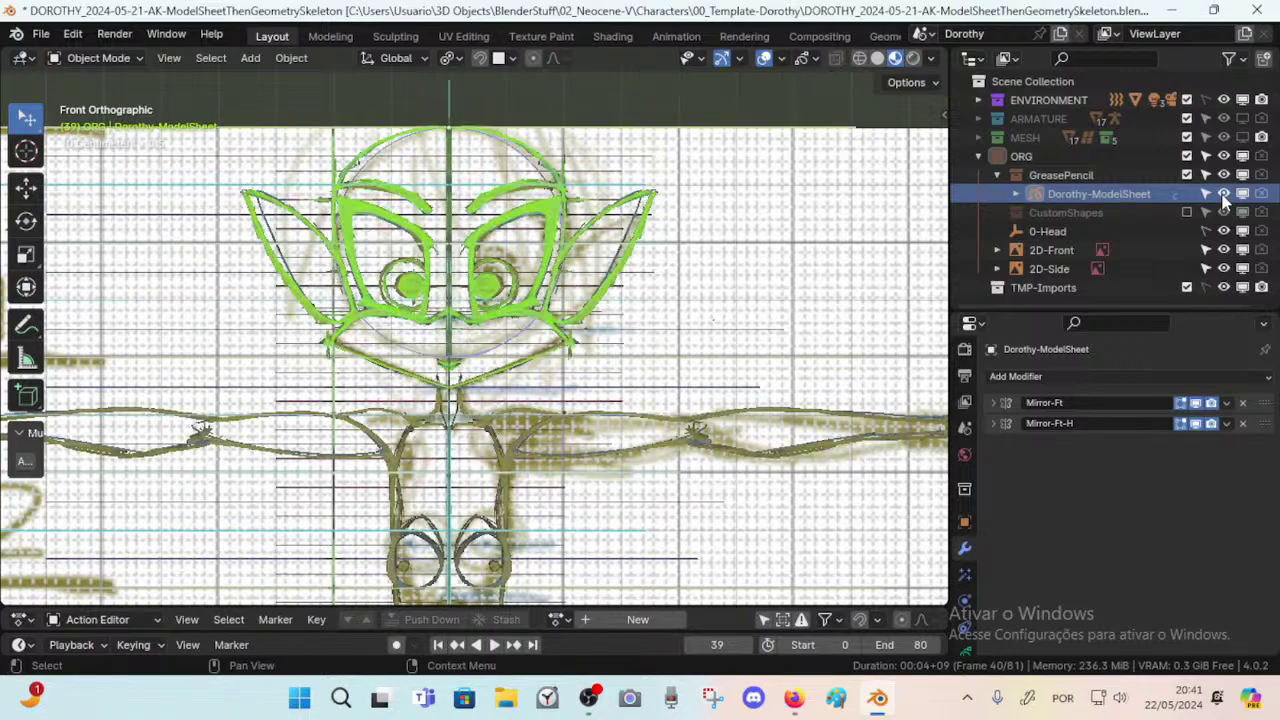
{"action": "left_click", "coordinate": [1223, 194]}
{"action": "left_click", "coordinate": [1223, 194]}
{"action": "left_click", "coordinate": [1223, 194]}
{"action": "left_click", "coordinate": [1223, 194]}
{"action": "left_click", "coordinate": [1223, 194]}
Compare the traced nose level with the sketch's blue nose mark at close range by switching Dorothy-ModelSheet on and off.
{"action": "scroll", "coordinate": [584, 232], "scroll_direction": "up", "scroll_amount": 5}
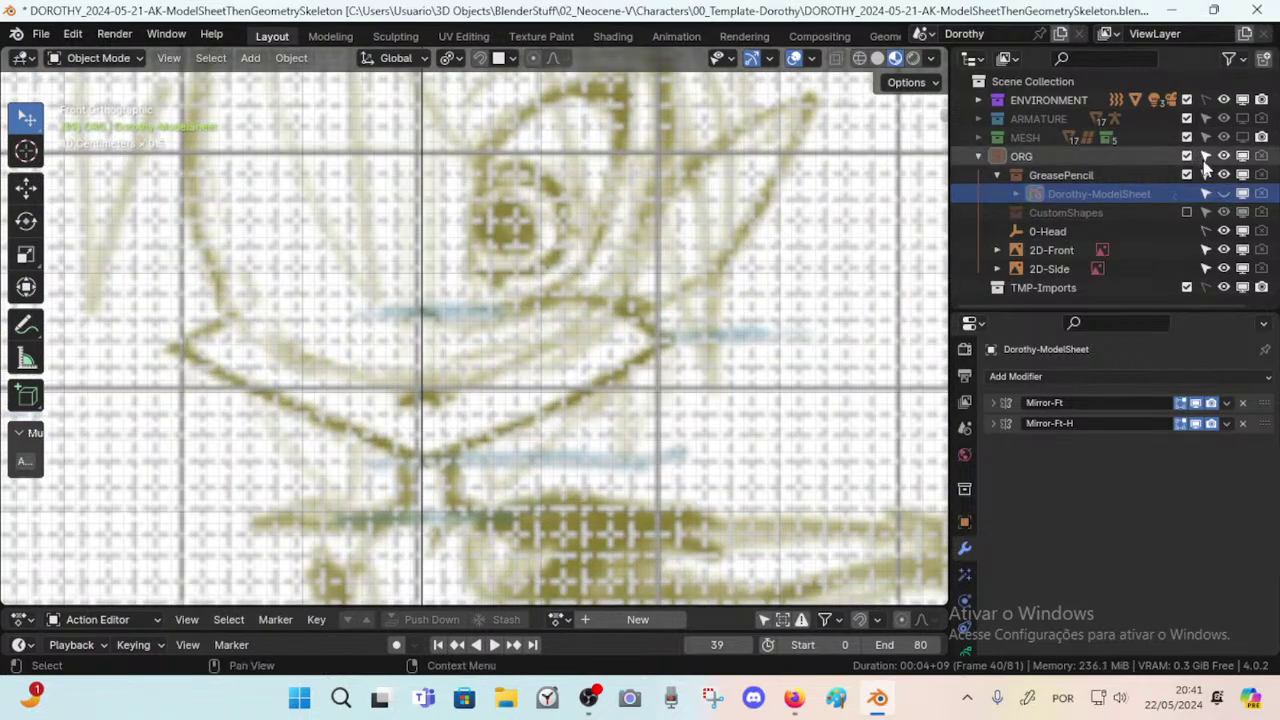
{"action": "left_click", "coordinate": [1222, 194]}
{"action": "left_click", "coordinate": [1223, 194]}
{"action": "left_click", "coordinate": [1223, 194]}
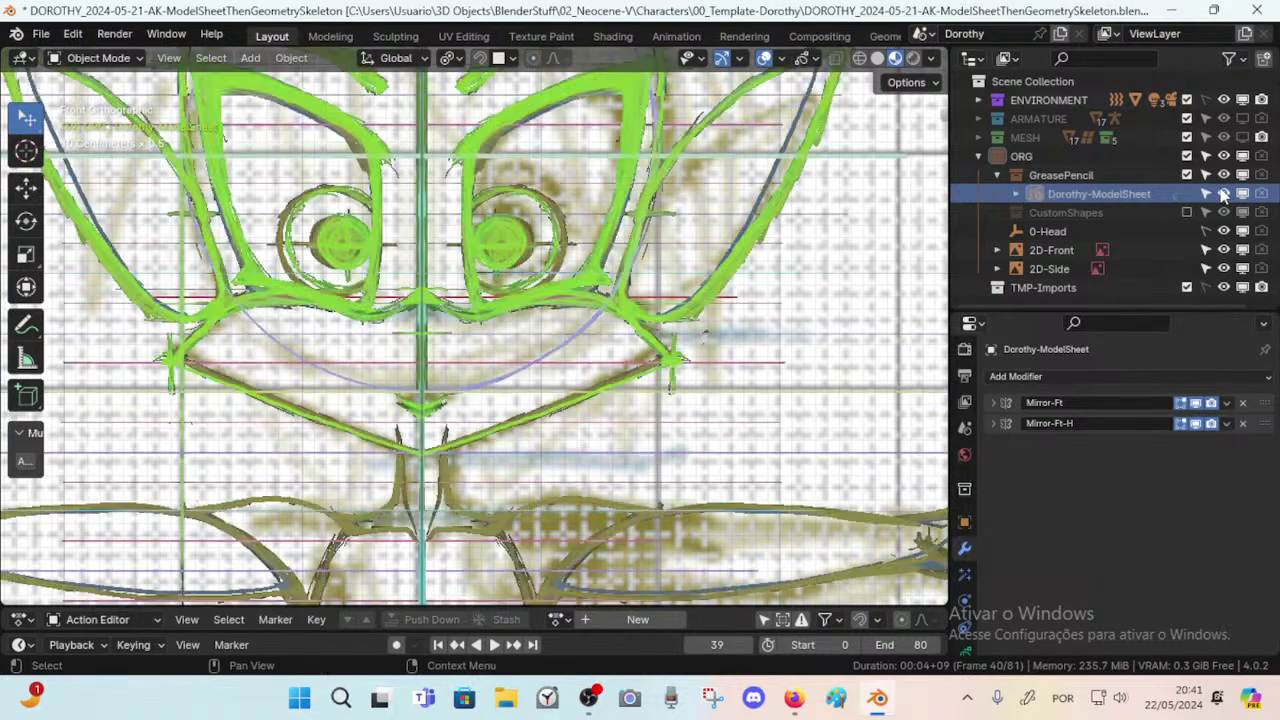
{"action": "left_click", "coordinate": [1223, 194]}
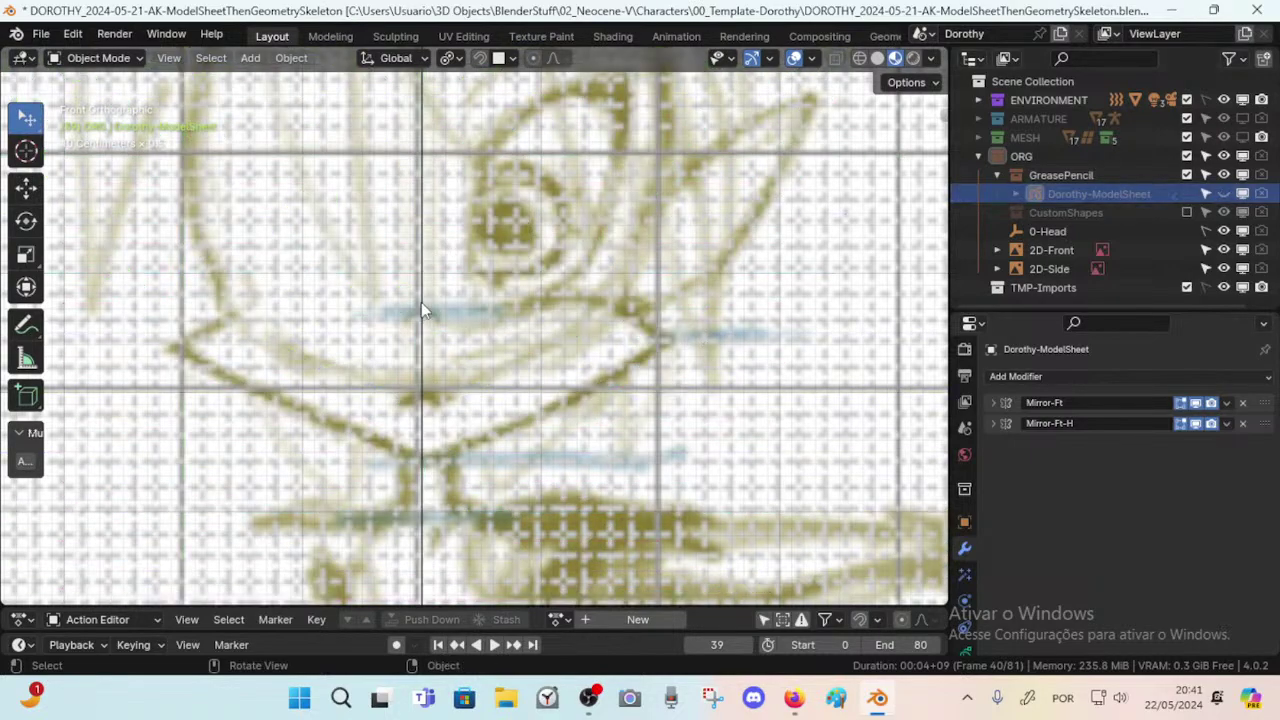
Toggle Dorothy-ModelSheet's visibility to compare the traced jaw and chin with the sketched chin point, leaving it hidden.
{"action": "left_click", "coordinate": [1224, 195]}
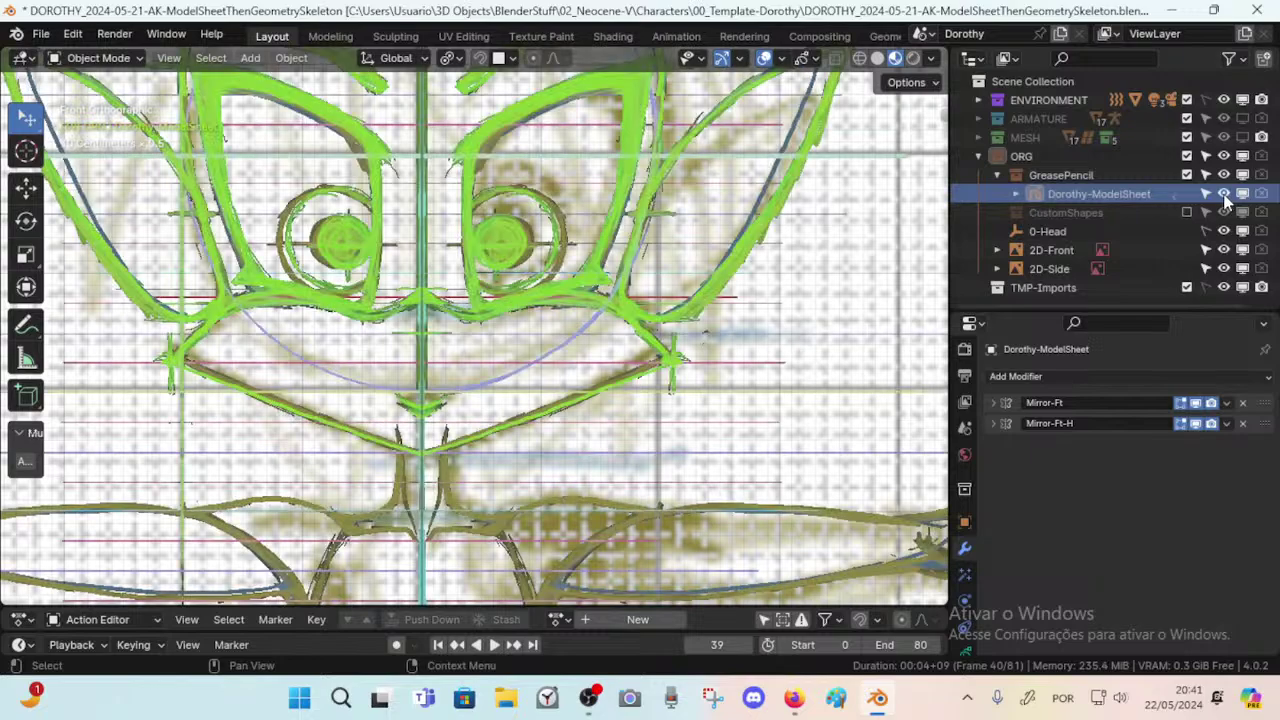
{"action": "left_click", "coordinate": [1224, 195]}
{"action": "left_click", "coordinate": [1224, 195]}
{"action": "left_click", "coordinate": [1224, 195]}
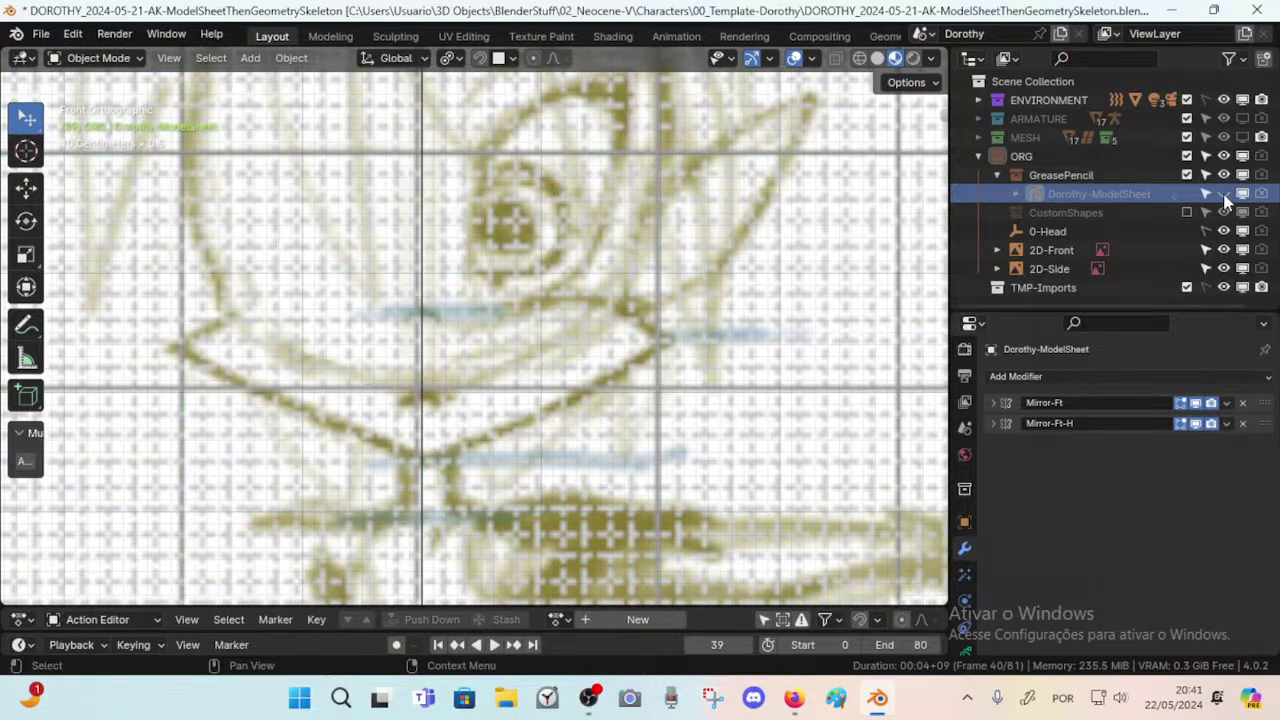
{"action": "left_click", "coordinate": [1224, 195]}
{"action": "left_click", "coordinate": [1224, 195]}
{"action": "left_click", "coordinate": [1224, 195]}
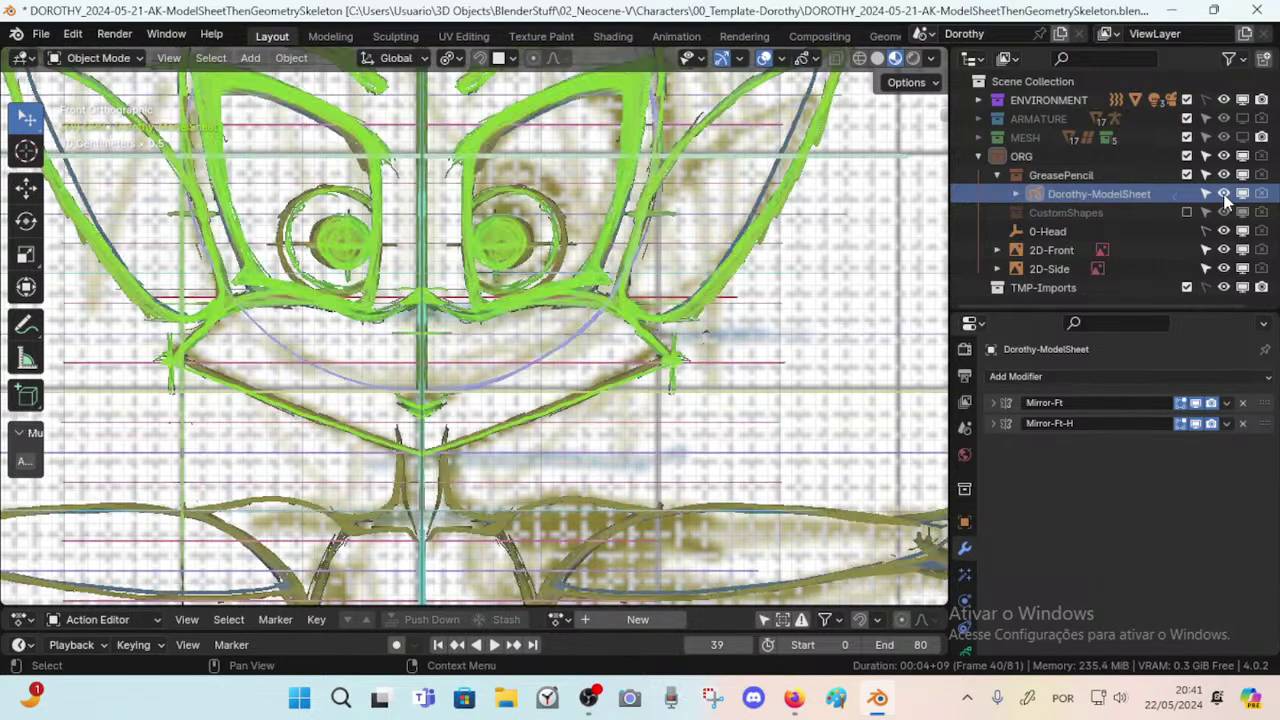
{"action": "left_click", "coordinate": [1224, 195]}
{"action": "left_click", "coordinate": [1224, 195]}
{"action": "left_click", "coordinate": [1224, 195]}
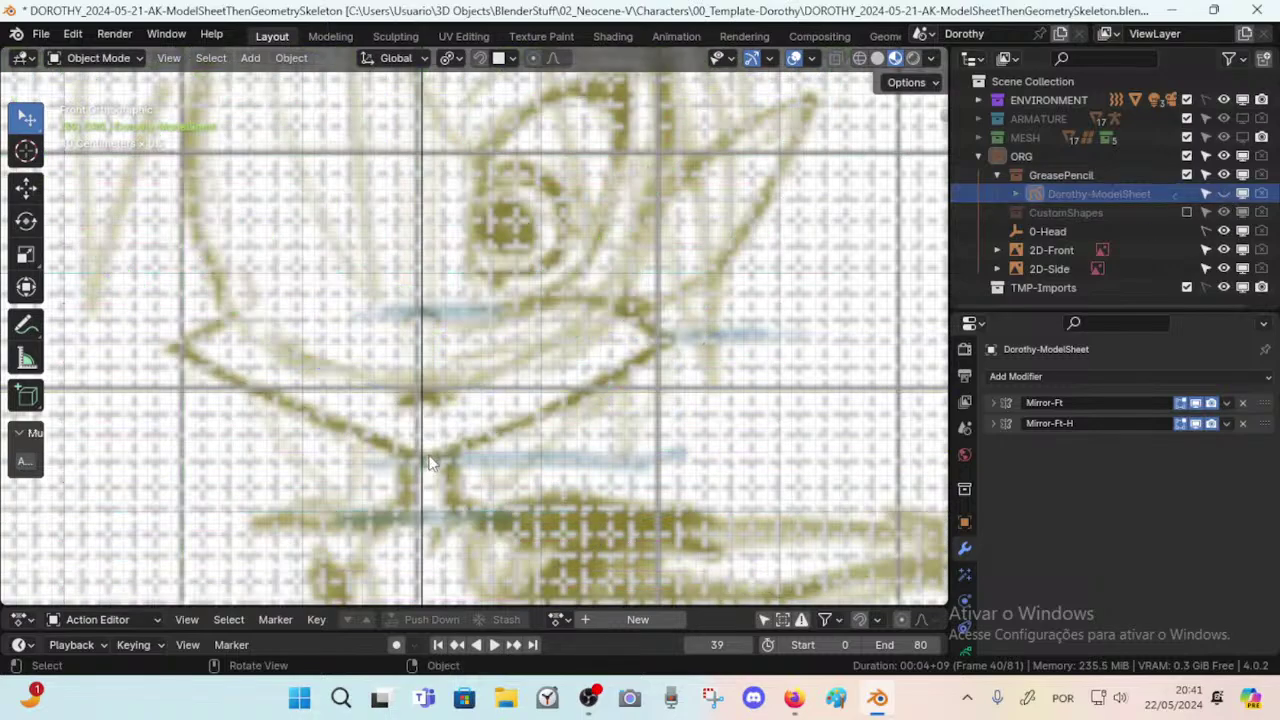
Alternate between the traced face and the bare sketch to check the nose, mouth and eye levels at close range.
{"action": "left_click", "coordinate": [1225, 195]}
{"action": "left_click", "coordinate": [1225, 195]}
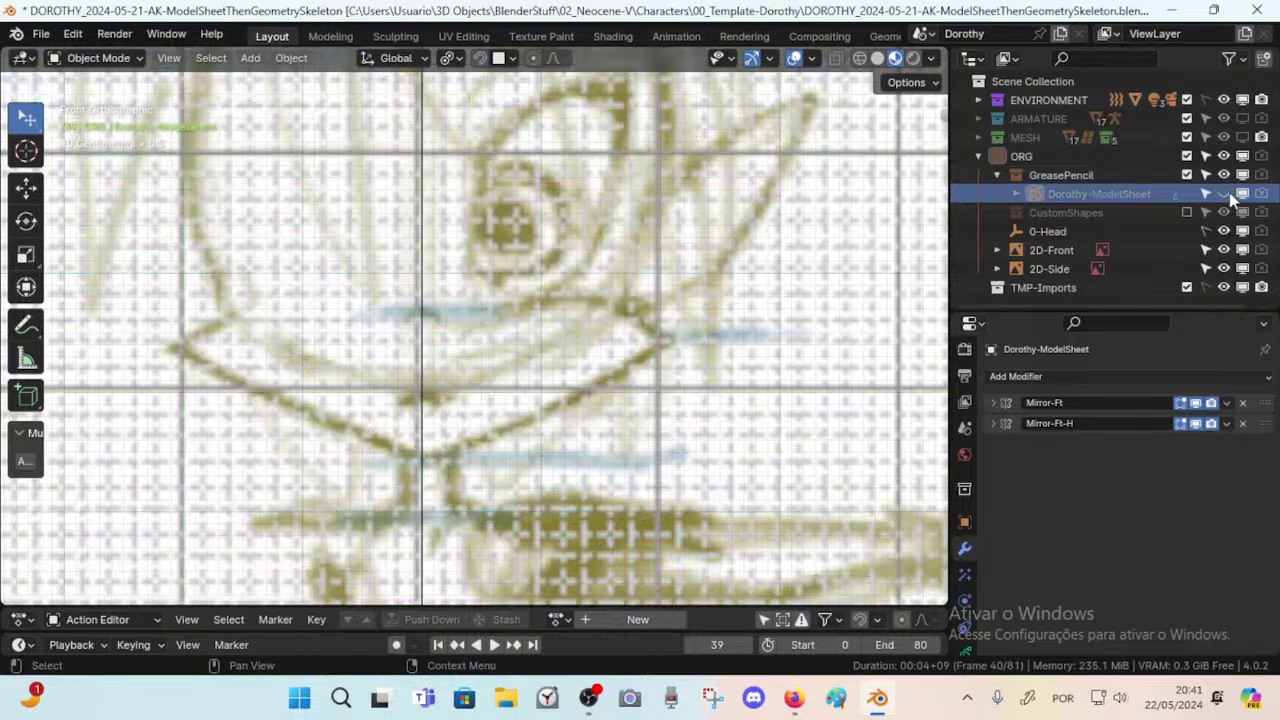
{"action": "left_click", "coordinate": [1225, 195]}
{"action": "left_click", "coordinate": [1225, 195]}
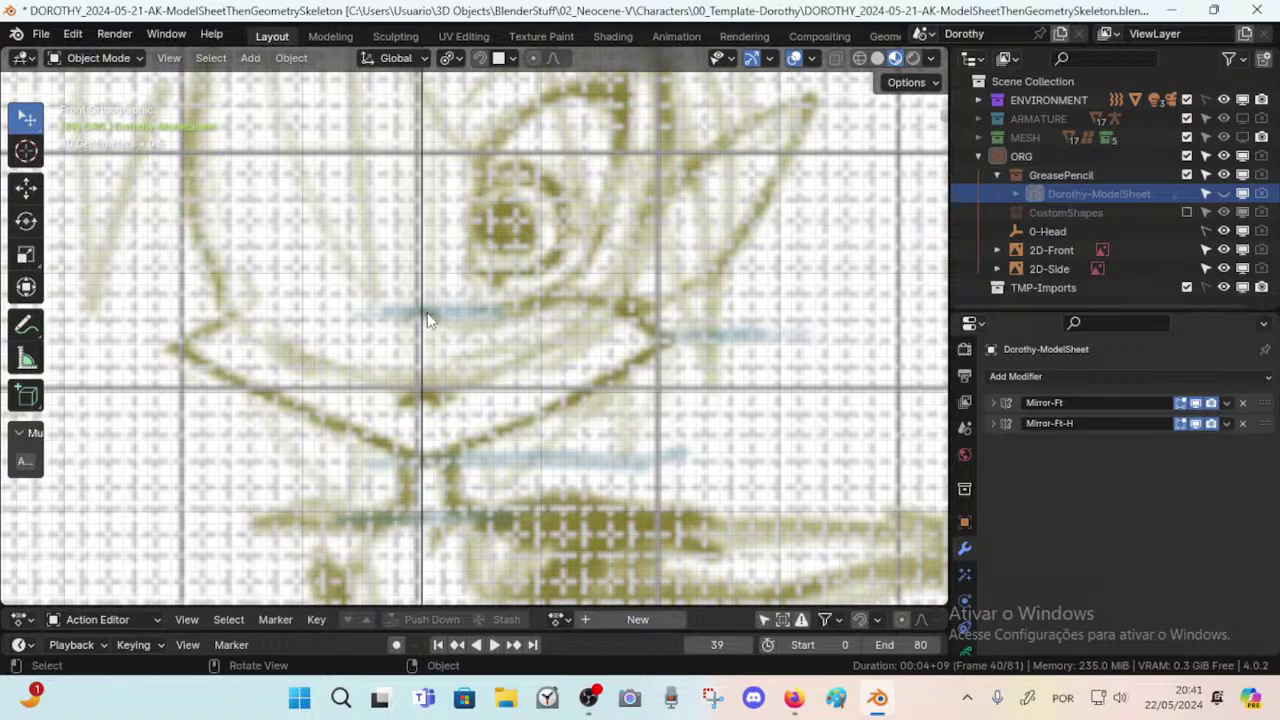
{"action": "left_click", "coordinate": [1223, 194]}
{"action": "left_click", "coordinate": [1223, 194]}
{"action": "left_click", "coordinate": [1223, 194]}
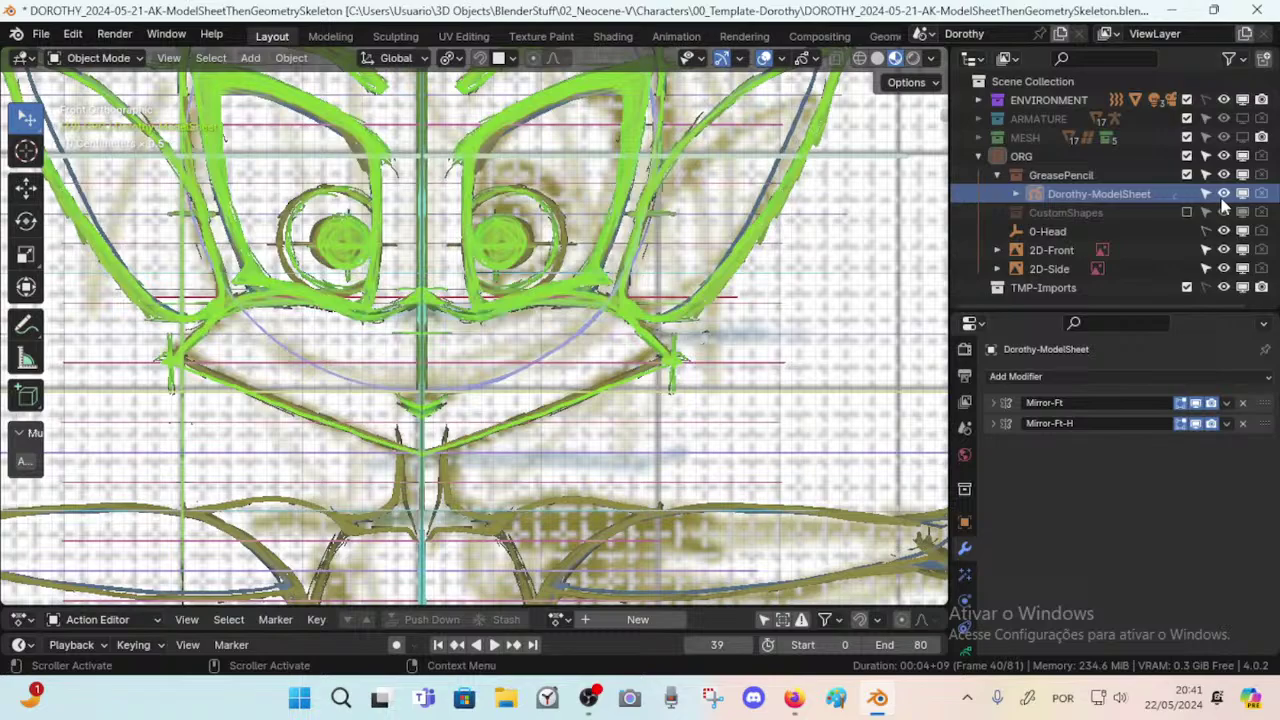
{"action": "left_click", "coordinate": [1223, 194]}
{"action": "left_click", "coordinate": [1223, 194]}
{"action": "left_click", "coordinate": [1223, 194]}
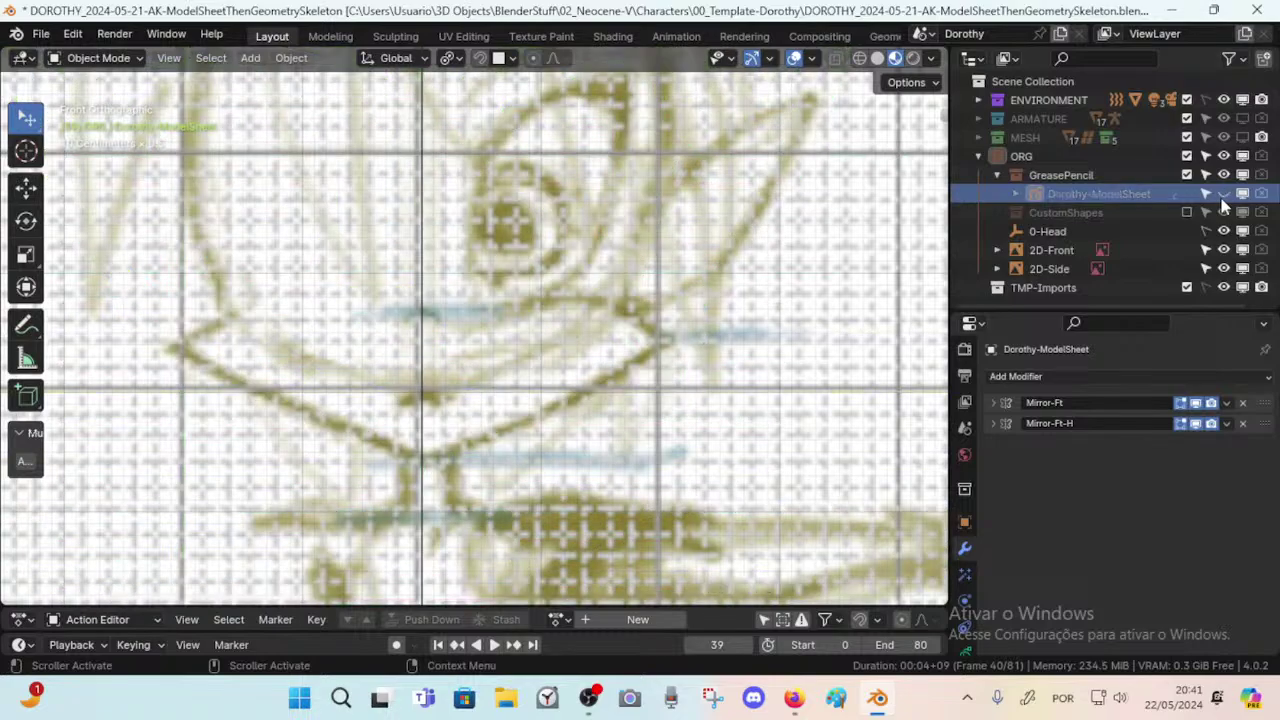
{"action": "left_click", "coordinate": [1223, 194]}
{"action": "left_click", "coordinate": [1223, 194]}
{"action": "left_click", "coordinate": [1222, 197]}
{"action": "left_click", "coordinate": [1222, 197]}
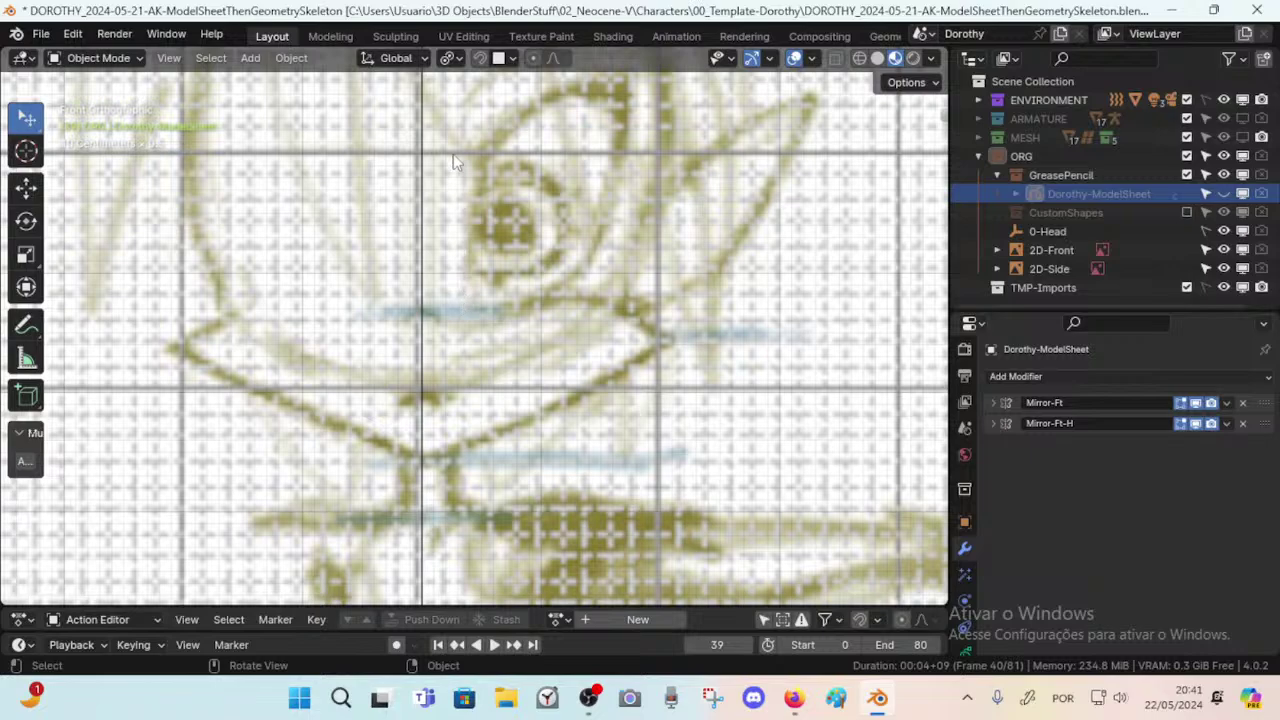
Compare the traced eyes, ears and jaw with the underlying sketch from farther out, leaving Dorothy-ModelSheet hidden.
{"action": "scroll", "coordinate": [450, 167], "scroll_direction": "down", "scroll_amount": 2}
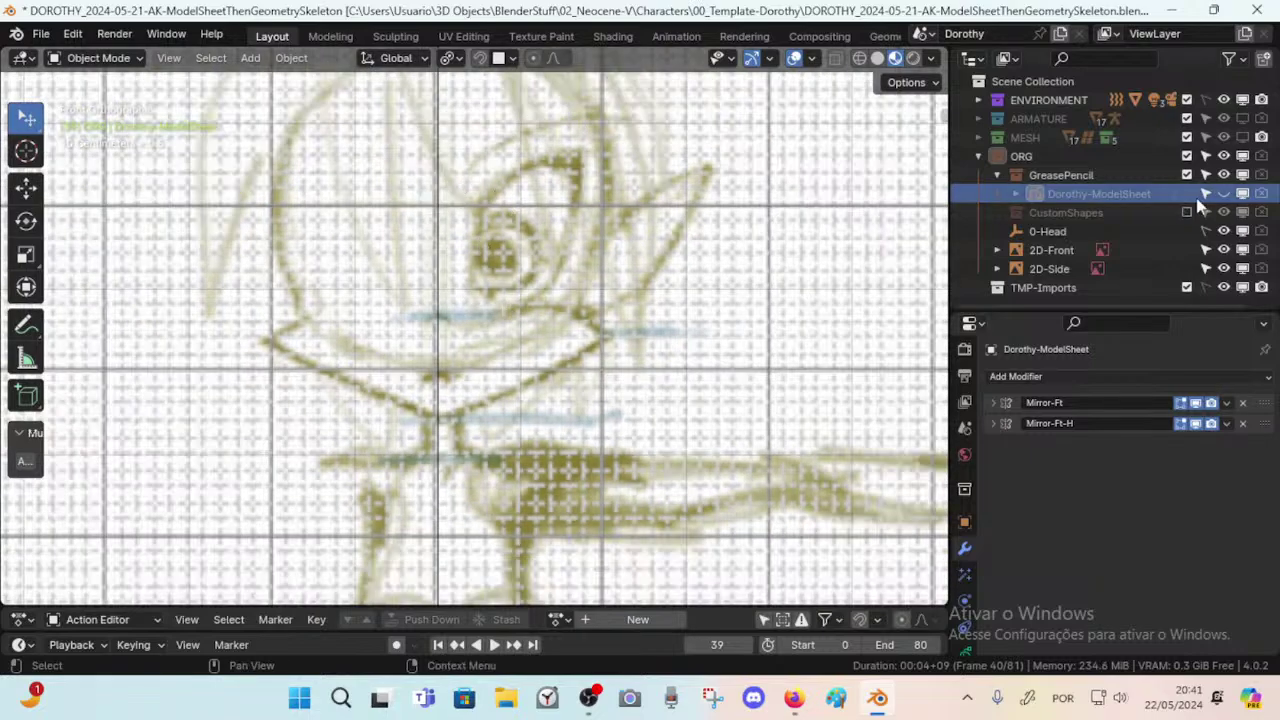
{"action": "left_click", "coordinate": [1224, 194]}
{"action": "left_click", "coordinate": [1224, 194]}
{"action": "left_click", "coordinate": [1224, 194]}
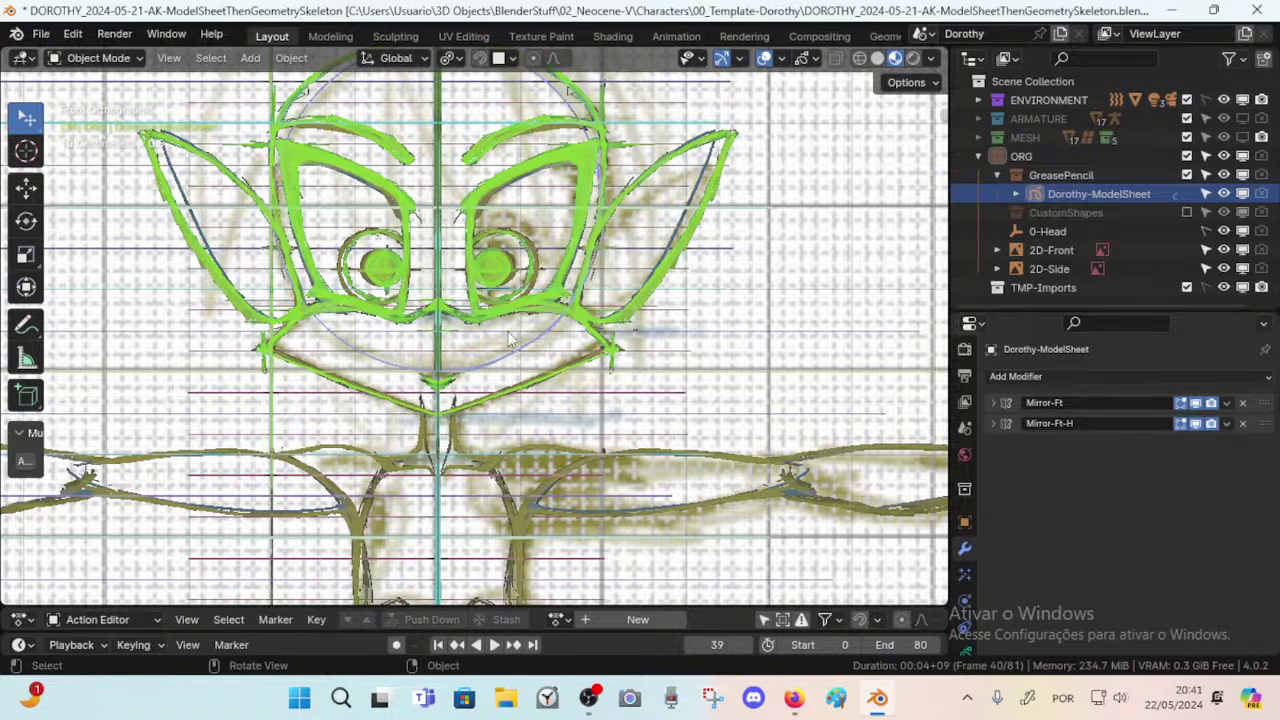
{"action": "left_click", "coordinate": [1224, 194]}
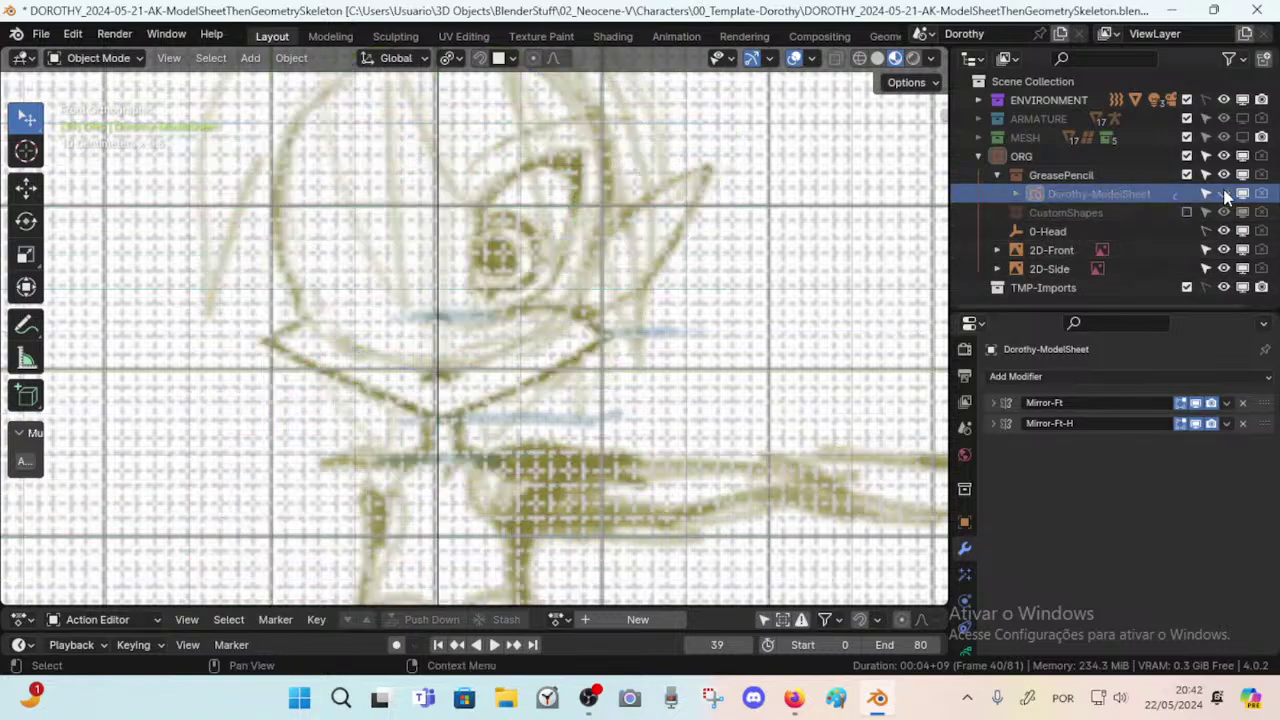
Toggle Dorothy-ModelSheet's visibility to recheck the traced front-view face against the bare sketch, leaving it hidden.
{"action": "left_click", "coordinate": [1224, 194]}
{"action": "left_click", "coordinate": [1224, 194]}
{"action": "left_click", "coordinate": [1224, 194]}
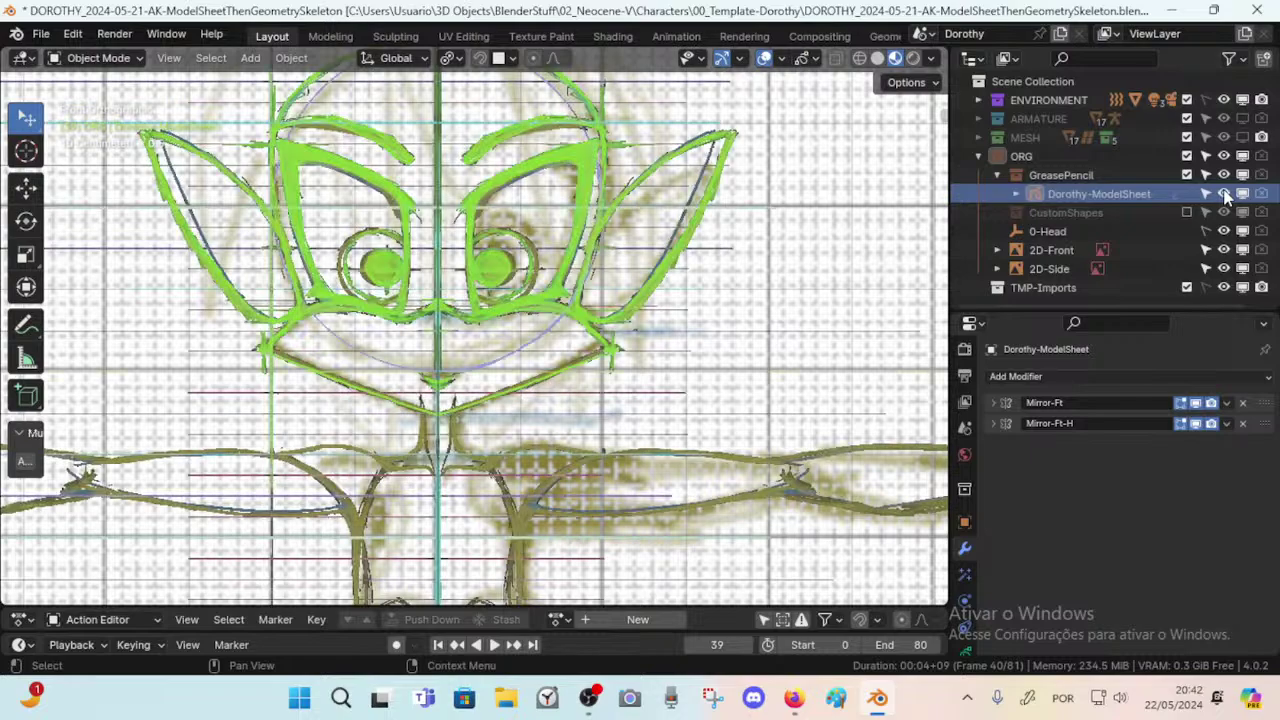
{"action": "left_click", "coordinate": [1224, 194]}
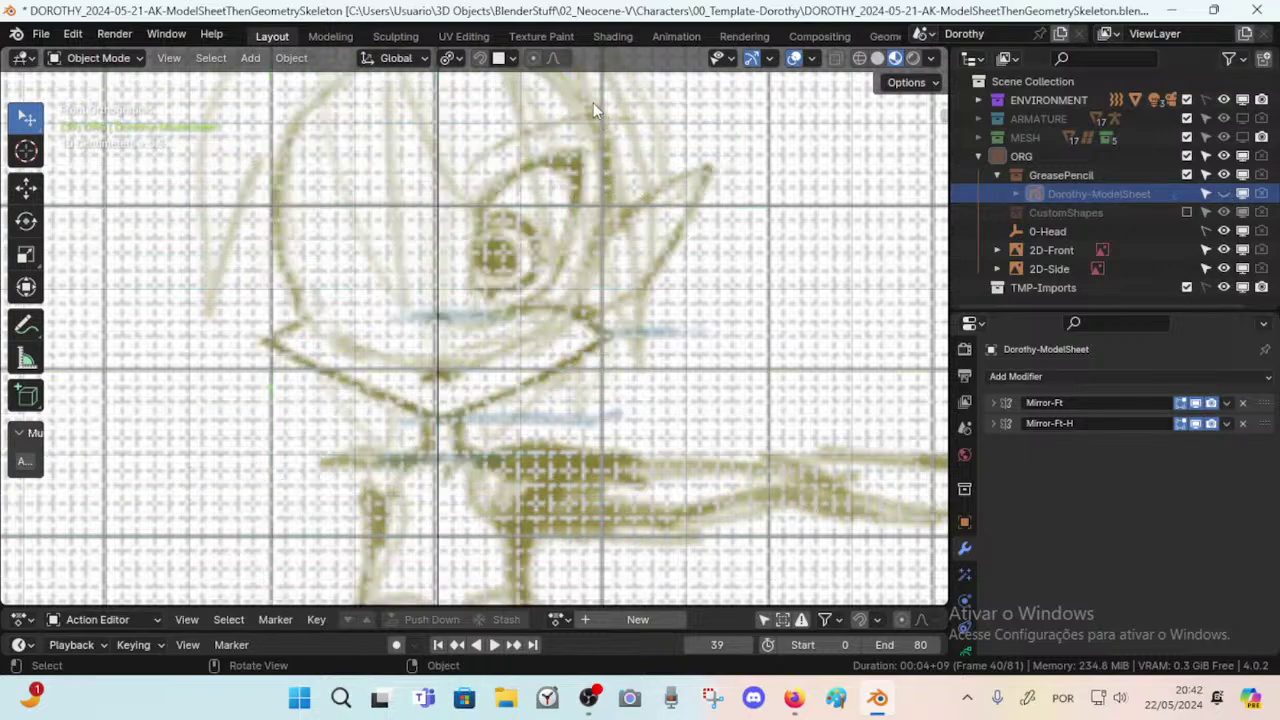
{"action": "left_click", "coordinate": [1224, 194]}
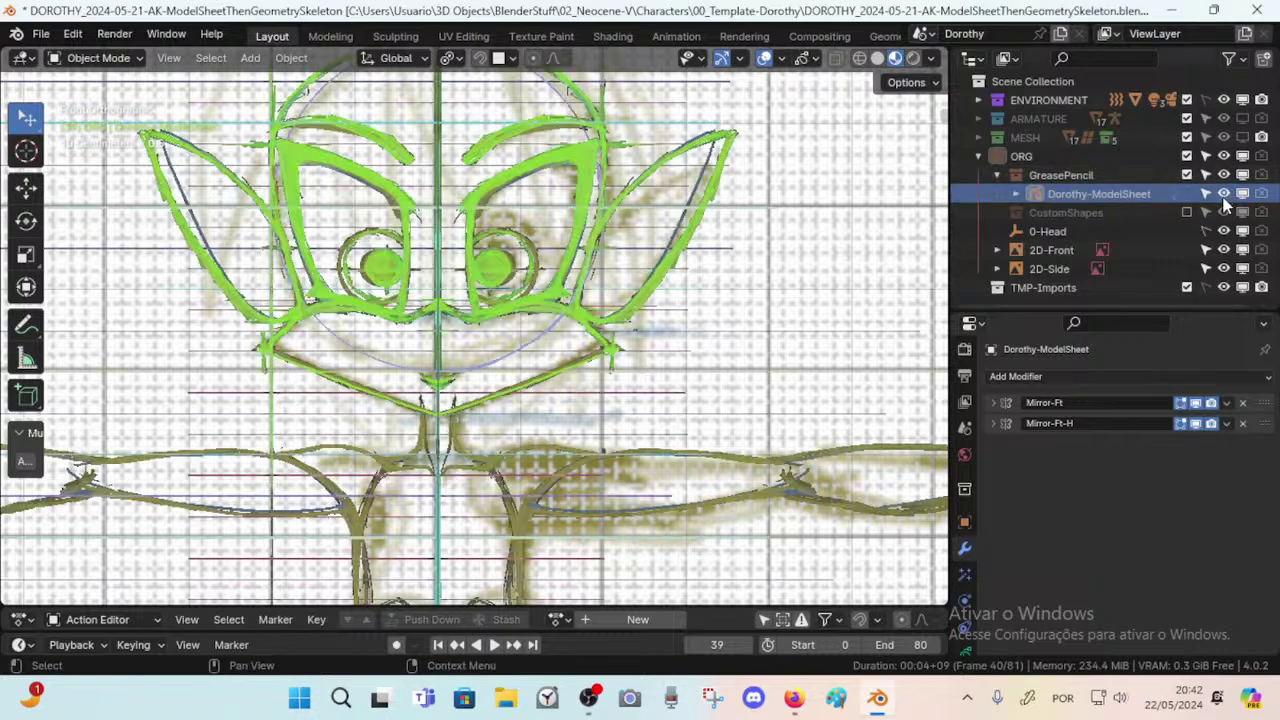
{"action": "left_click", "coordinate": [1224, 194]}
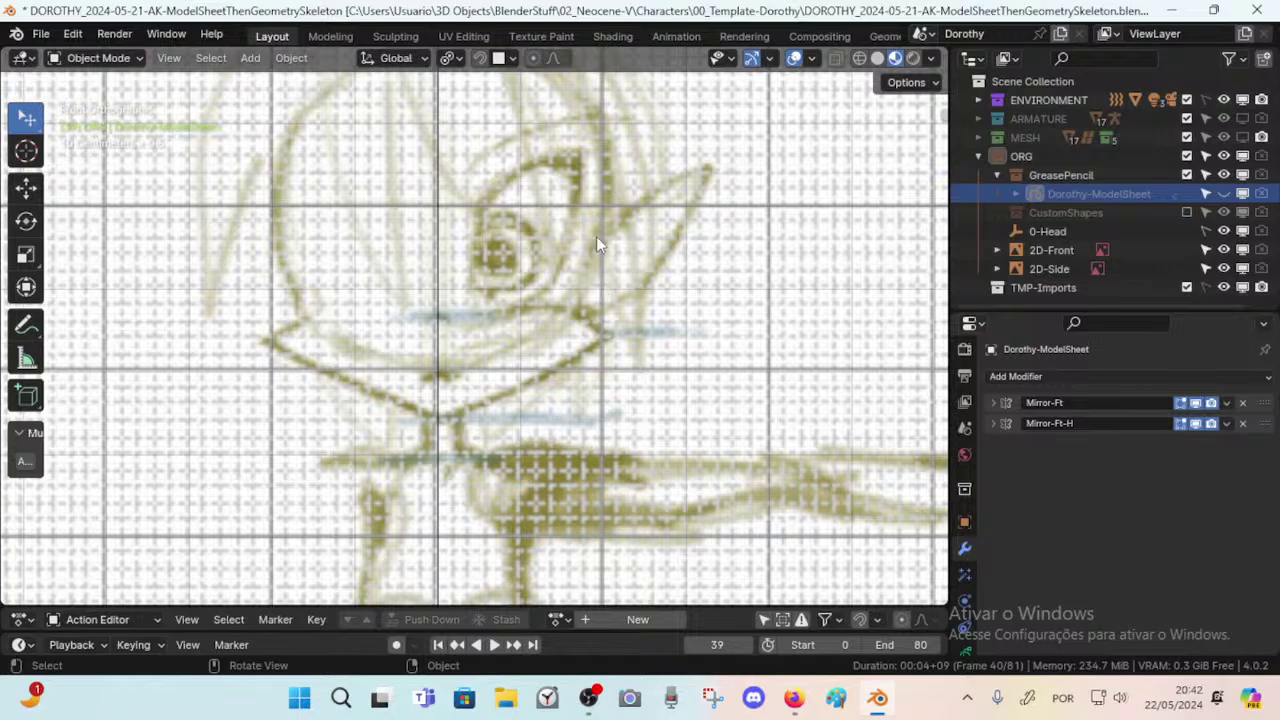
Compare the traced head, neck and upper body with the front sketch from farther out by repeatedly showing and hiding Dorothy-ModelSheet.
{"action": "scroll", "coordinate": [592, 249], "scroll_direction": "down", "scroll_amount": 3}
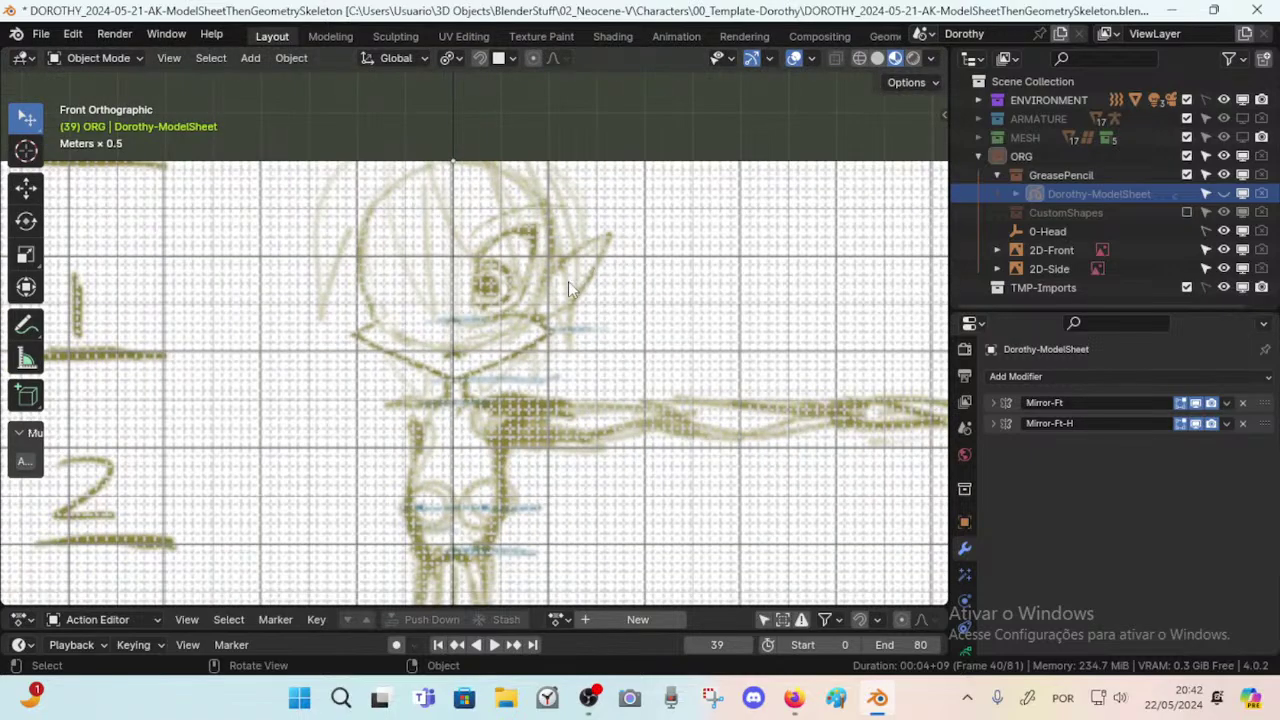
{"action": "scroll", "coordinate": [565, 298], "scroll_direction": "down", "scroll_amount": 3}
{"action": "scroll", "coordinate": [563, 300], "scroll_direction": "up", "scroll_amount": 2}
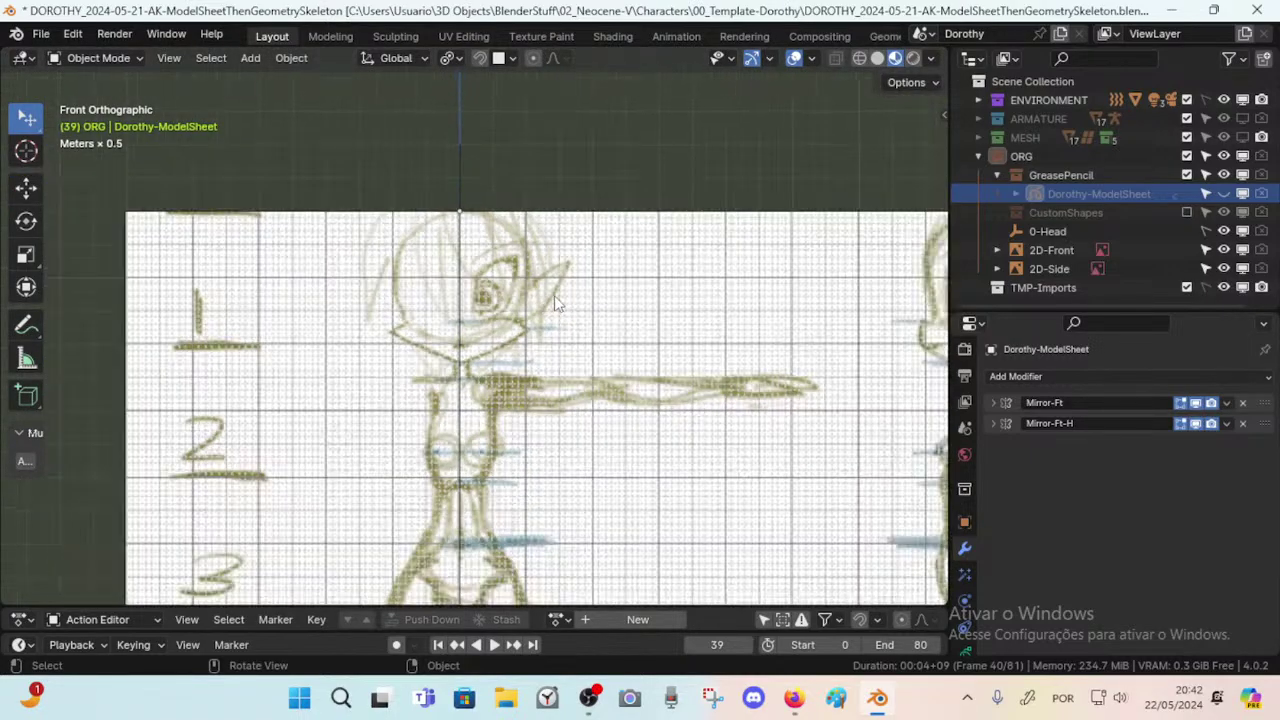
{"action": "scroll", "coordinate": [554, 295], "scroll_direction": "down", "scroll_amount": 1}
{"action": "scroll", "coordinate": [820, 270], "scroll_direction": "up", "scroll_amount": 3}
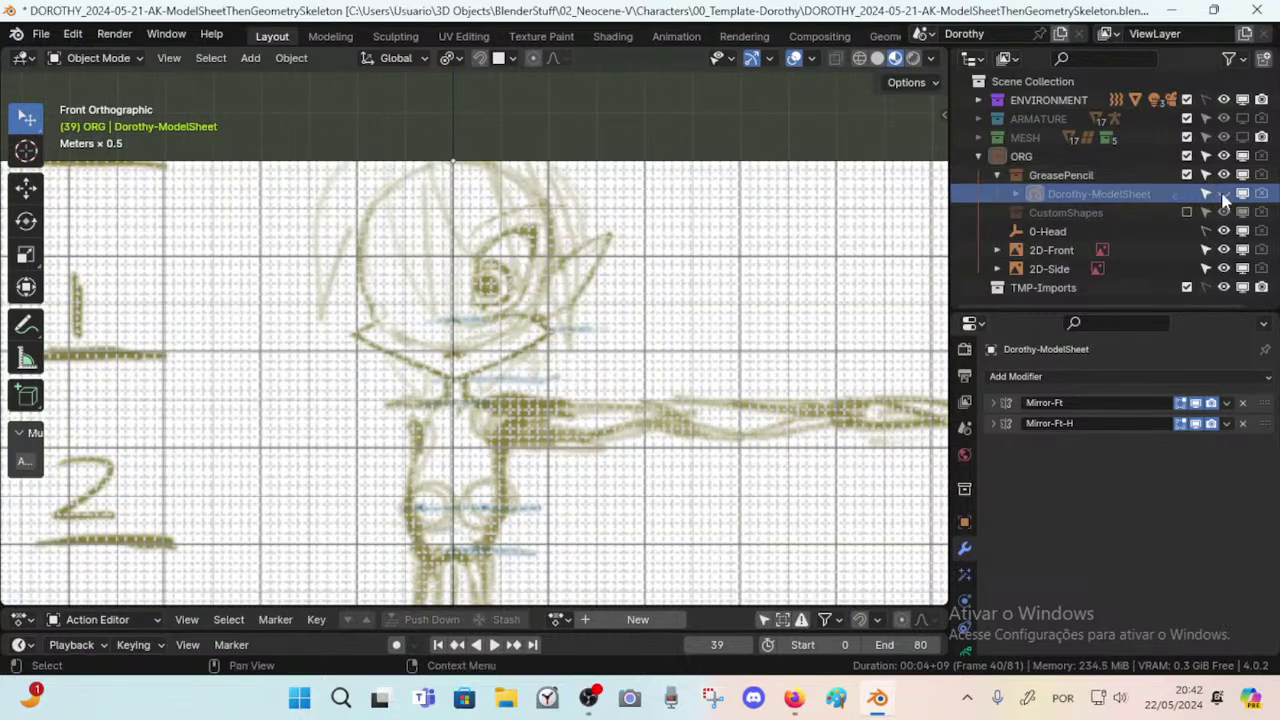
{"action": "left_click", "coordinate": [1224, 195]}
{"action": "left_click", "coordinate": [1224, 195]}
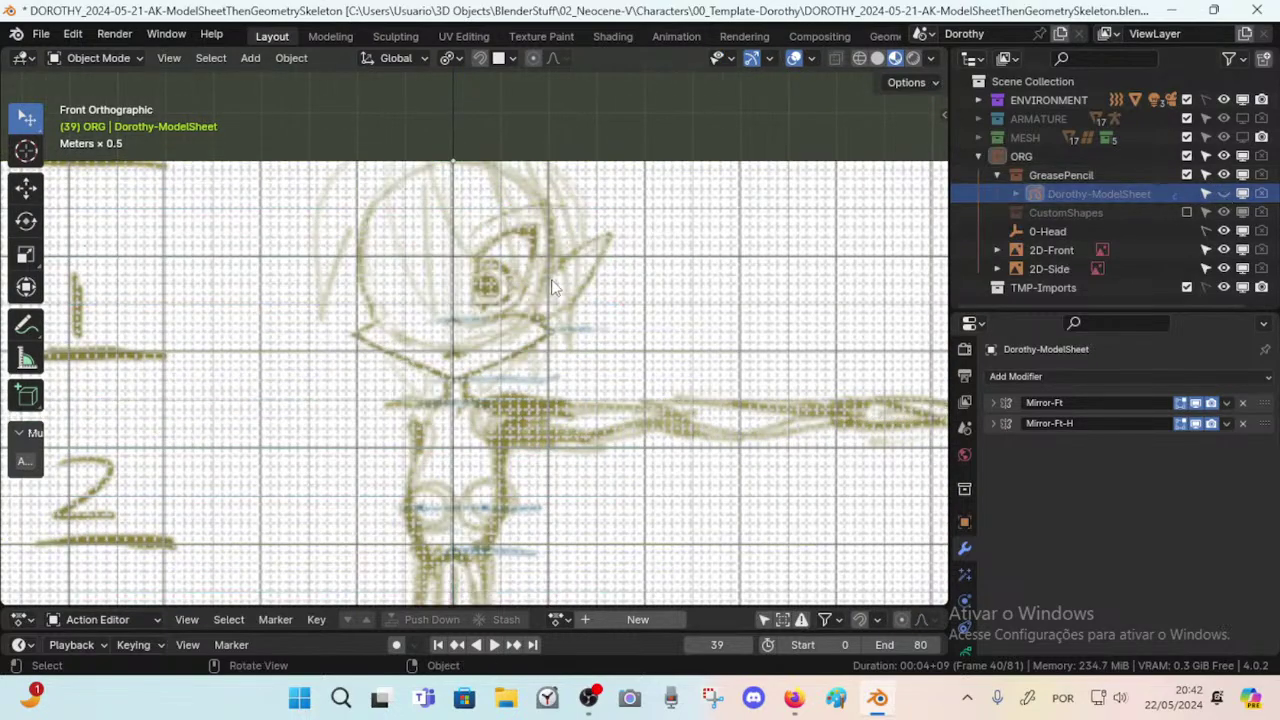
{"action": "left_click", "coordinate": [1224, 195]}
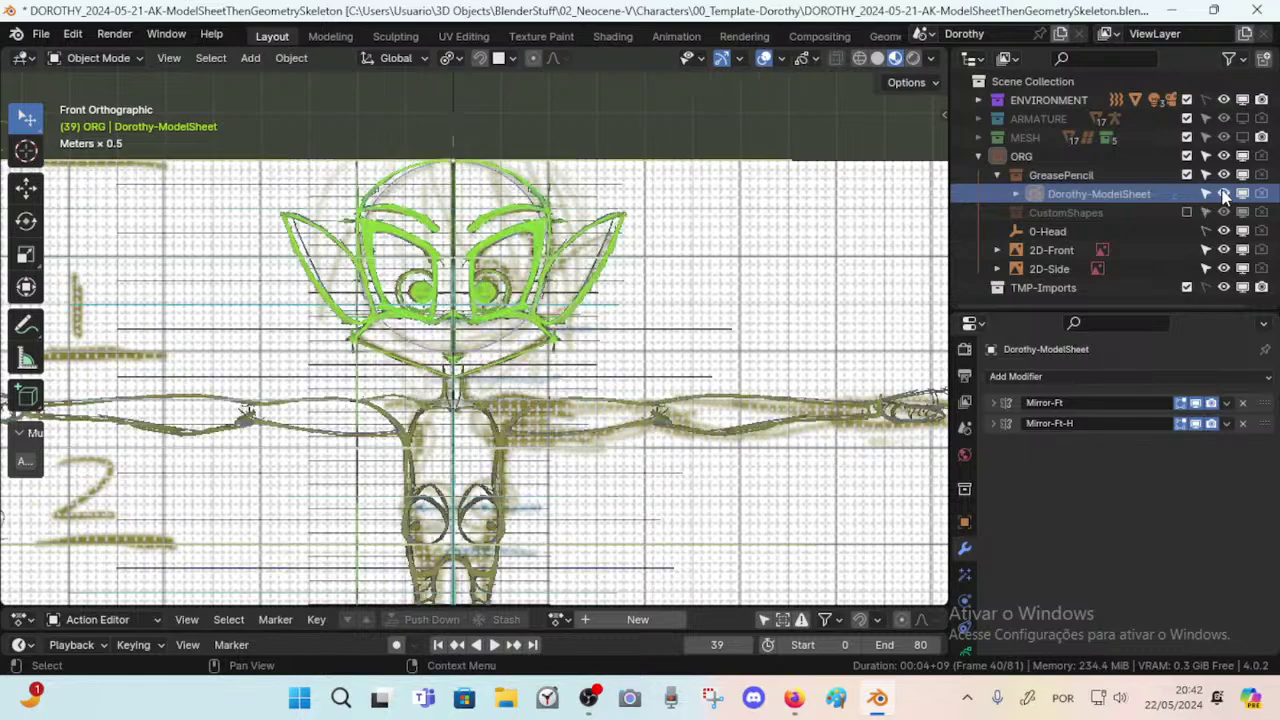
{"action": "left_click", "coordinate": [1224, 195]}
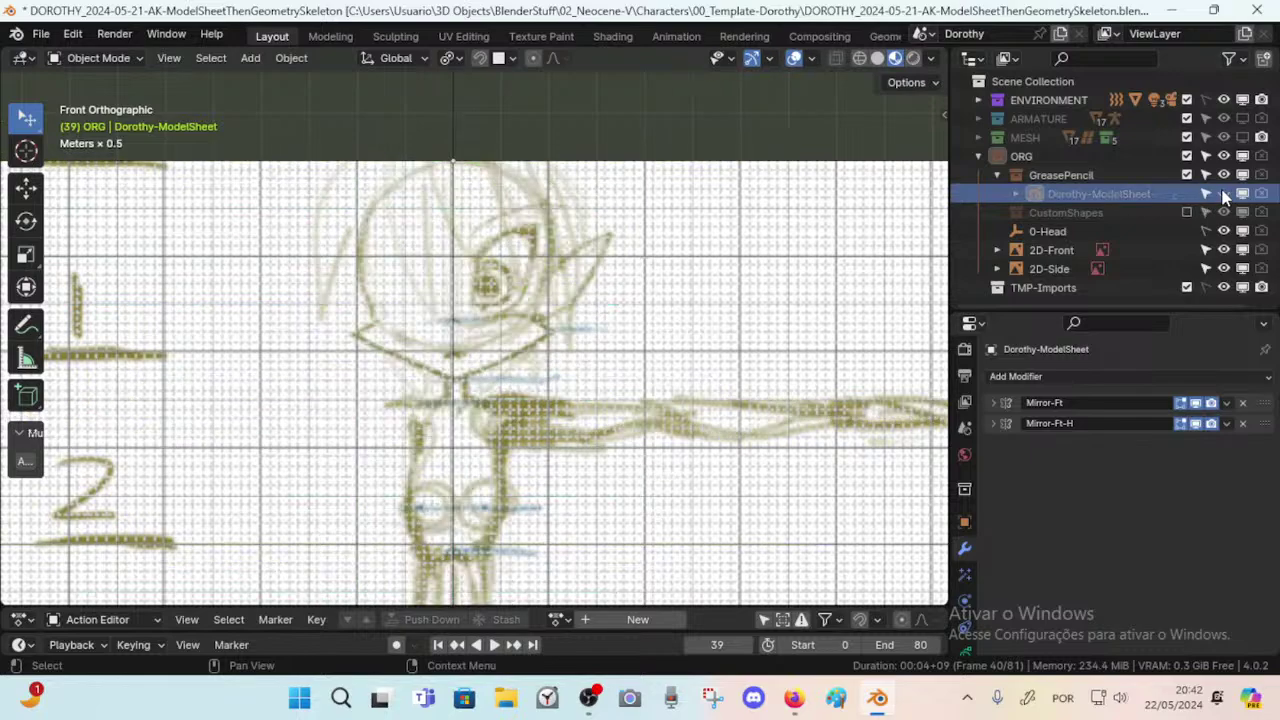
{"action": "left_click", "coordinate": [1224, 195]}
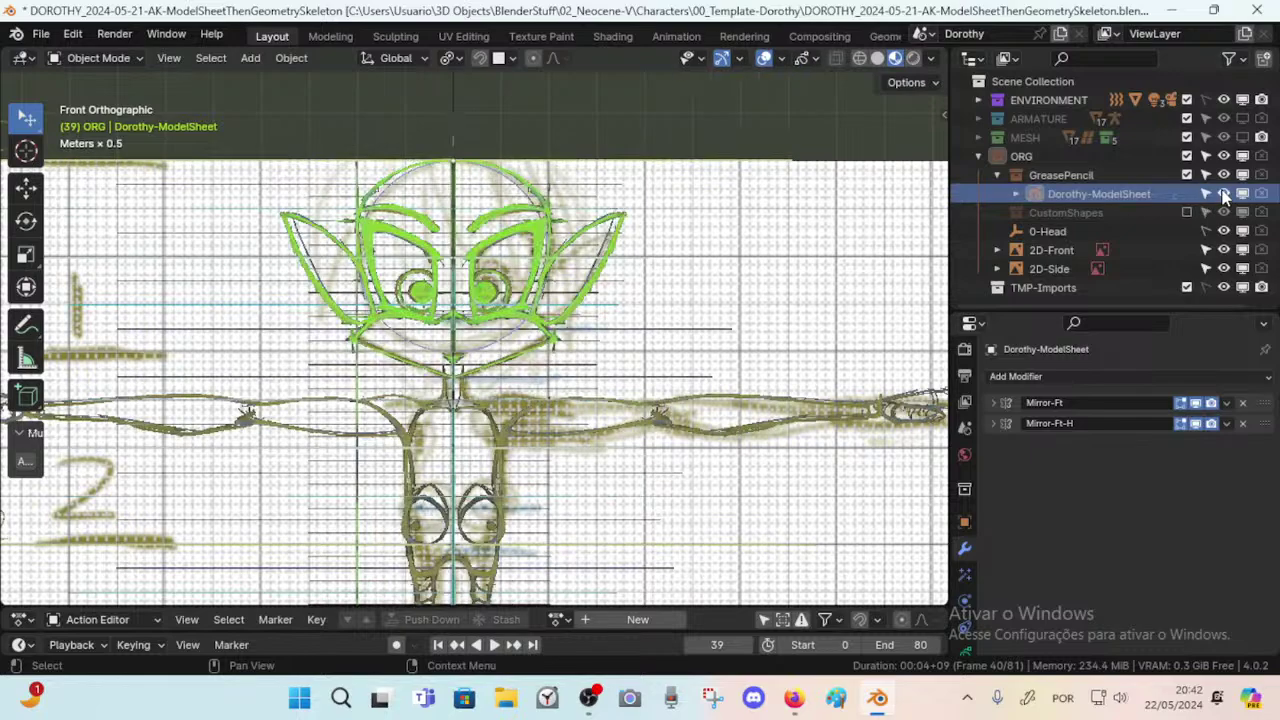
{"action": "left_click", "coordinate": [1224, 195]}
{"action": "left_click", "coordinate": [1224, 195]}
{"action": "left_click", "coordinate": [1224, 195]}
{"action": "left_click", "coordinate": [1224, 195]}
{"action": "left_click", "coordinate": [1224, 195]}
{"action": "left_click", "coordinate": [1224, 195]}
{"action": "left_click", "coordinate": [1224, 195]}
{"action": "left_click", "coordinate": [1224, 195]}
{"action": "left_click", "coordinate": [1224, 195]}
Check the traced mouth and chin against the front sketch at close range, leaving Dorothy-ModelSheet hidden.
{"action": "scroll", "coordinate": [632, 374], "scroll_direction": "up", "scroll_amount": 5}
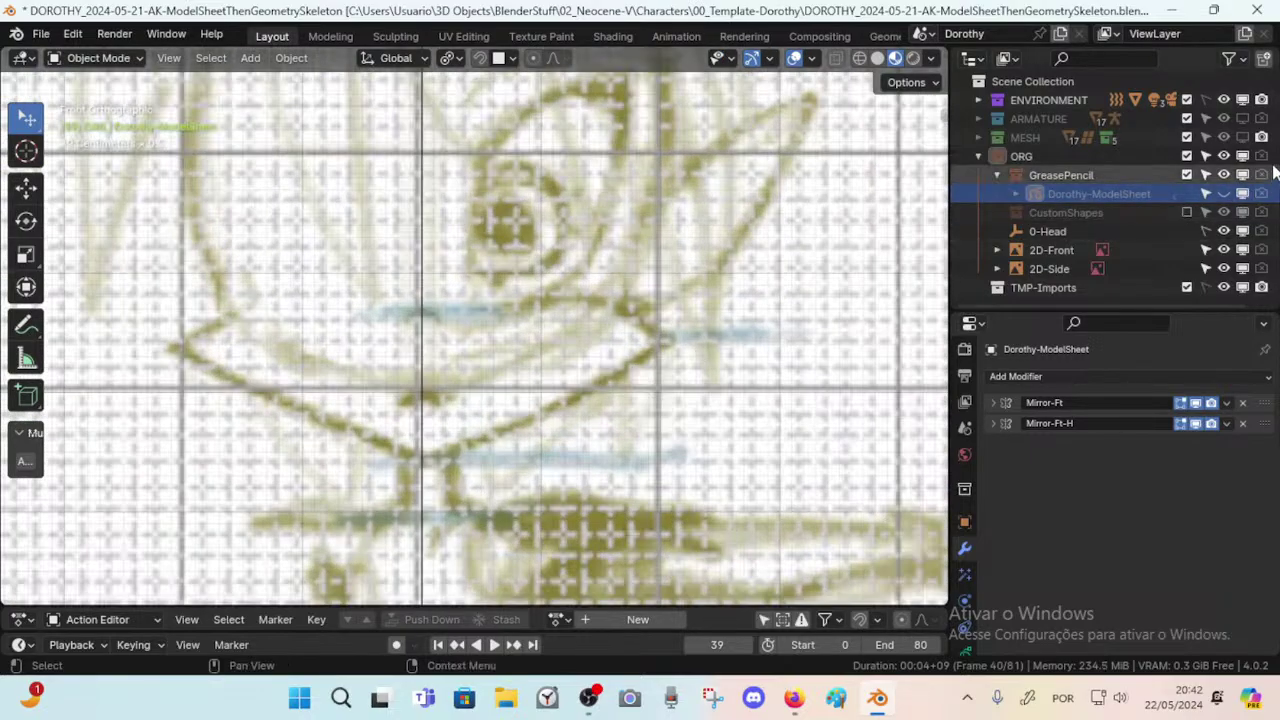
{"action": "left_click", "coordinate": [1226, 195]}
{"action": "left_click", "coordinate": [1226, 195]}
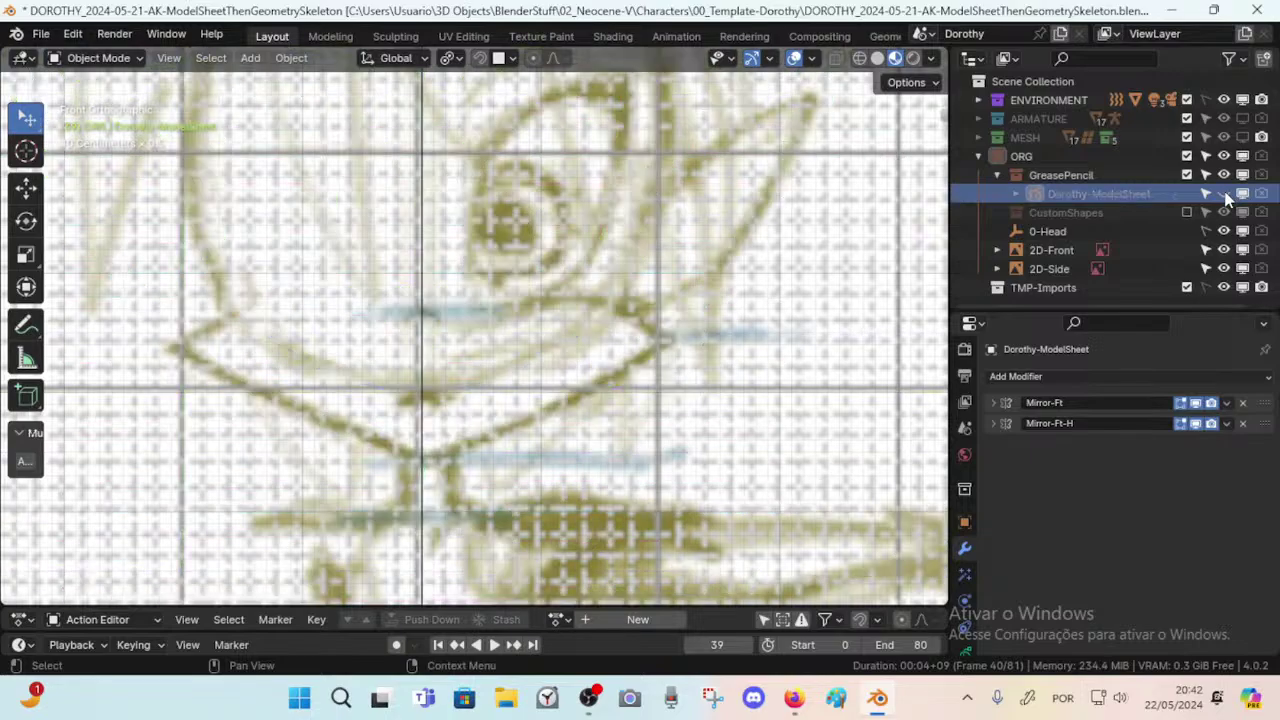
{"action": "left_click", "coordinate": [1226, 195]}
{"action": "left_click", "coordinate": [1226, 195]}
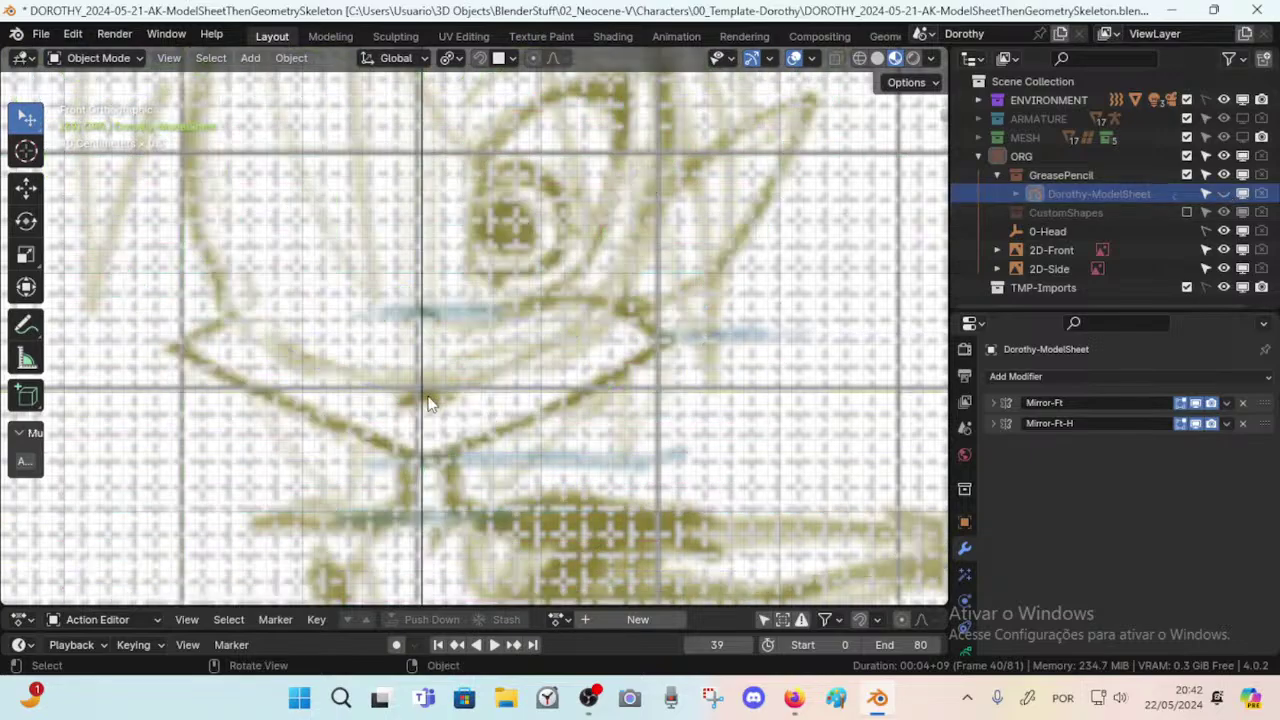
Switch to the right orthographic view and compare the traced head profile with the side sketch by toggling Dorothy-ModelSheet.
{"action": "scroll", "coordinate": [430, 400], "scroll_direction": "down", "scroll_amount": 4}
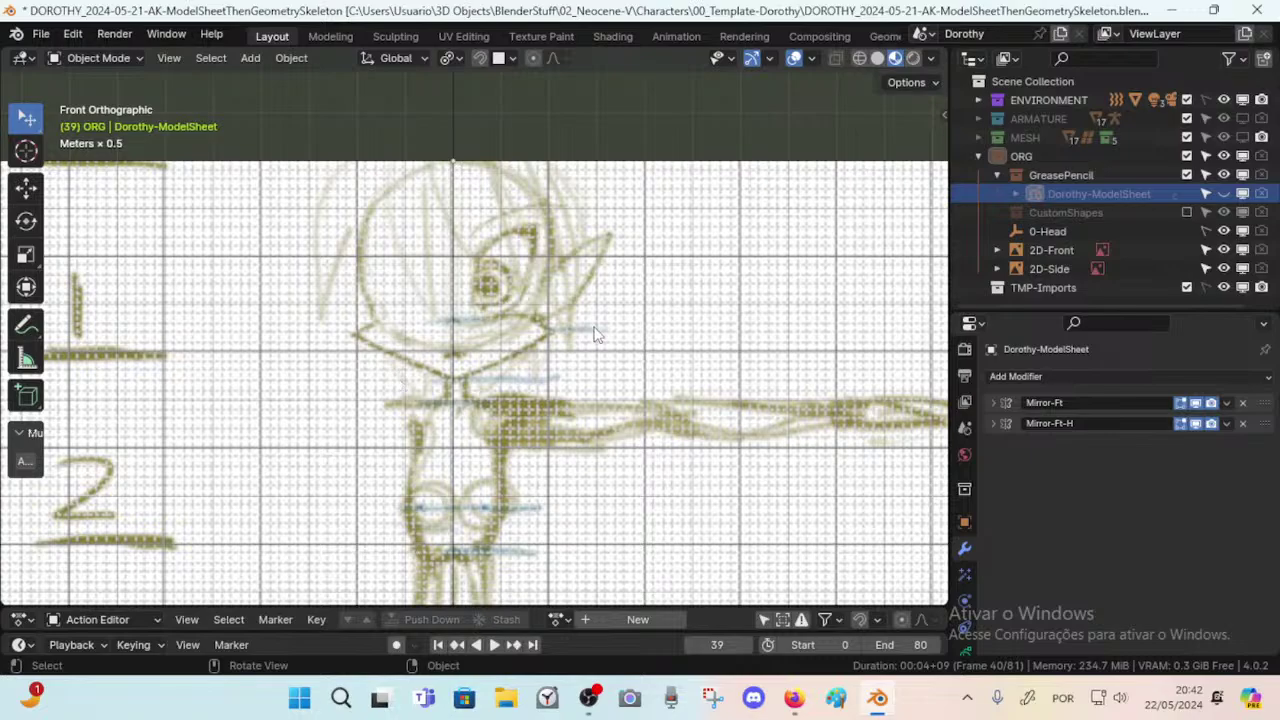
{"action": "scroll", "coordinate": [640, 340], "scroll_direction": "down", "scroll_amount": 3}
{"action": "middle_click_drag", "start_coordinate": [719, 362], "coordinate": [444, 362], "text": "shift"}
{"action": "scroll", "coordinate": [575, 352], "scroll_direction": "up", "scroll_amount": 3}
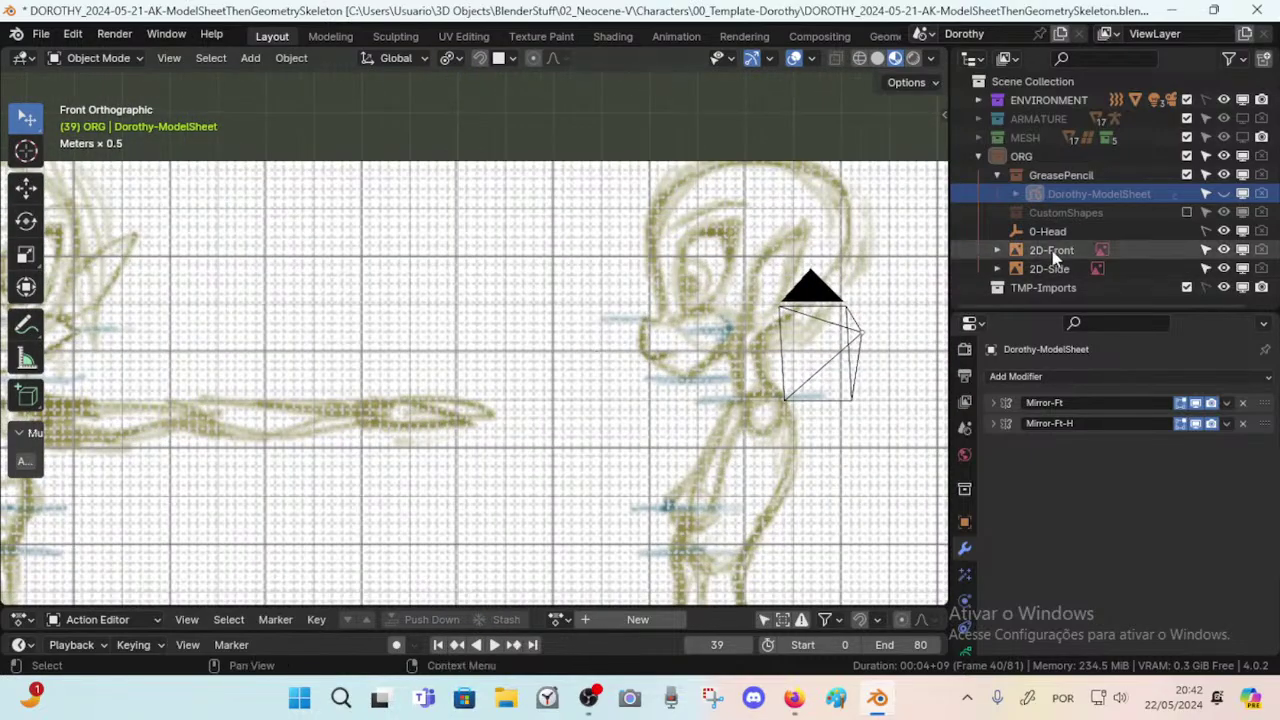
{"action": "key", "text": "KP_3"}
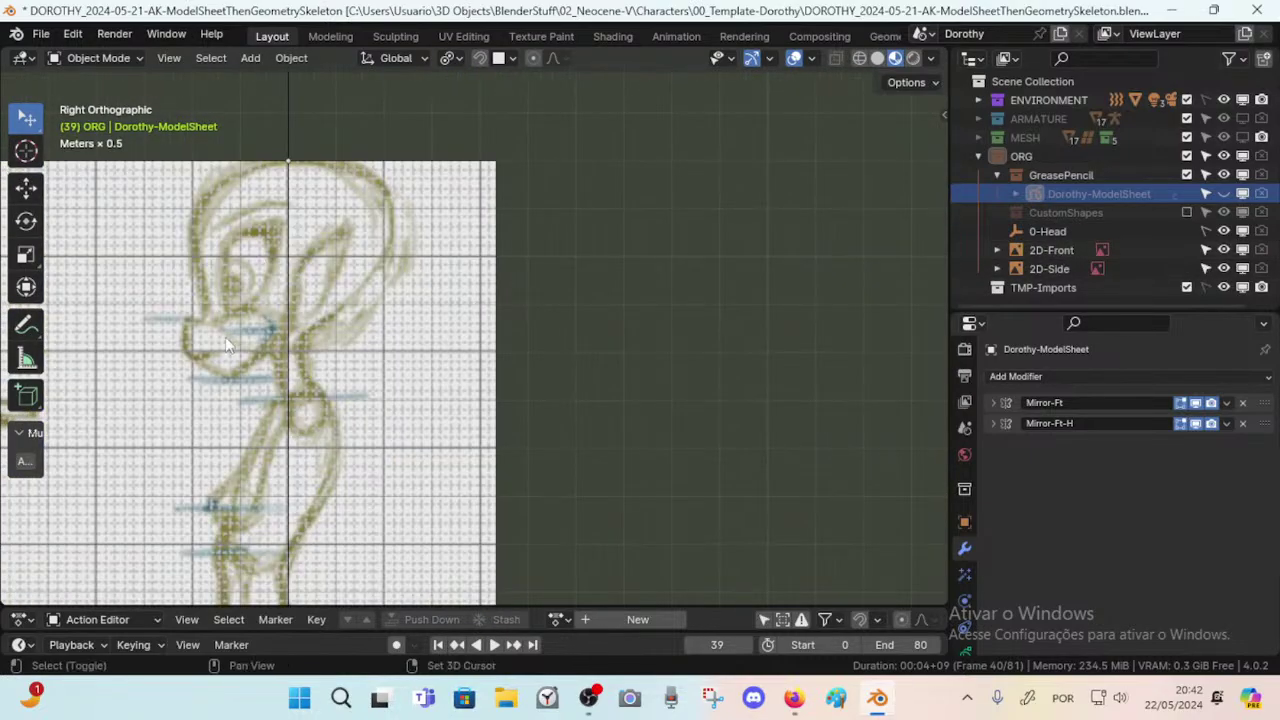
{"action": "scroll", "coordinate": [437, 378], "scroll_direction": "up", "scroll_amount": 4}
{"action": "scroll", "coordinate": [440, 386], "scroll_direction": "up", "scroll_amount": 1}
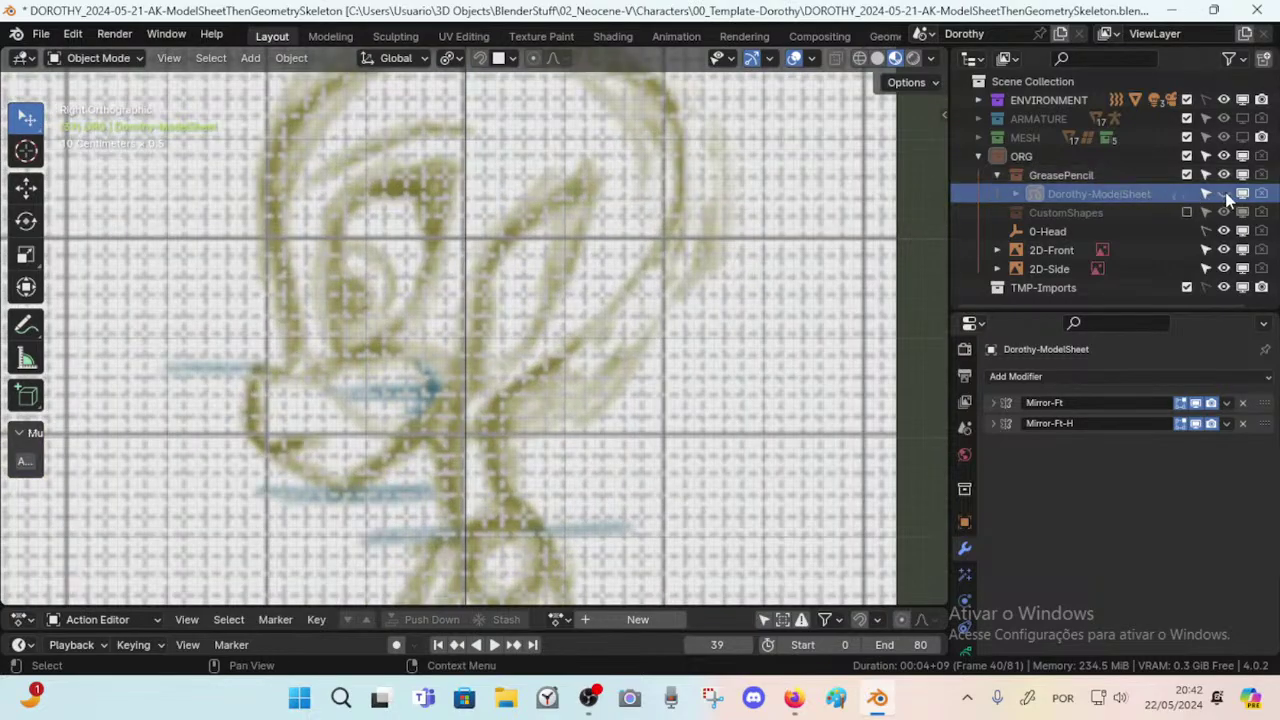
{"action": "left_click", "coordinate": [1226, 196]}
{"action": "left_click", "coordinate": [1226, 196]}
{"action": "left_click", "coordinate": [1226, 196]}
{"action": "left_click", "coordinate": [1226, 196]}
{"action": "left_click", "coordinate": [1226, 196]}
{"action": "left_click", "coordinate": [1226, 196]}
{"action": "left_click", "coordinate": [1226, 196]}
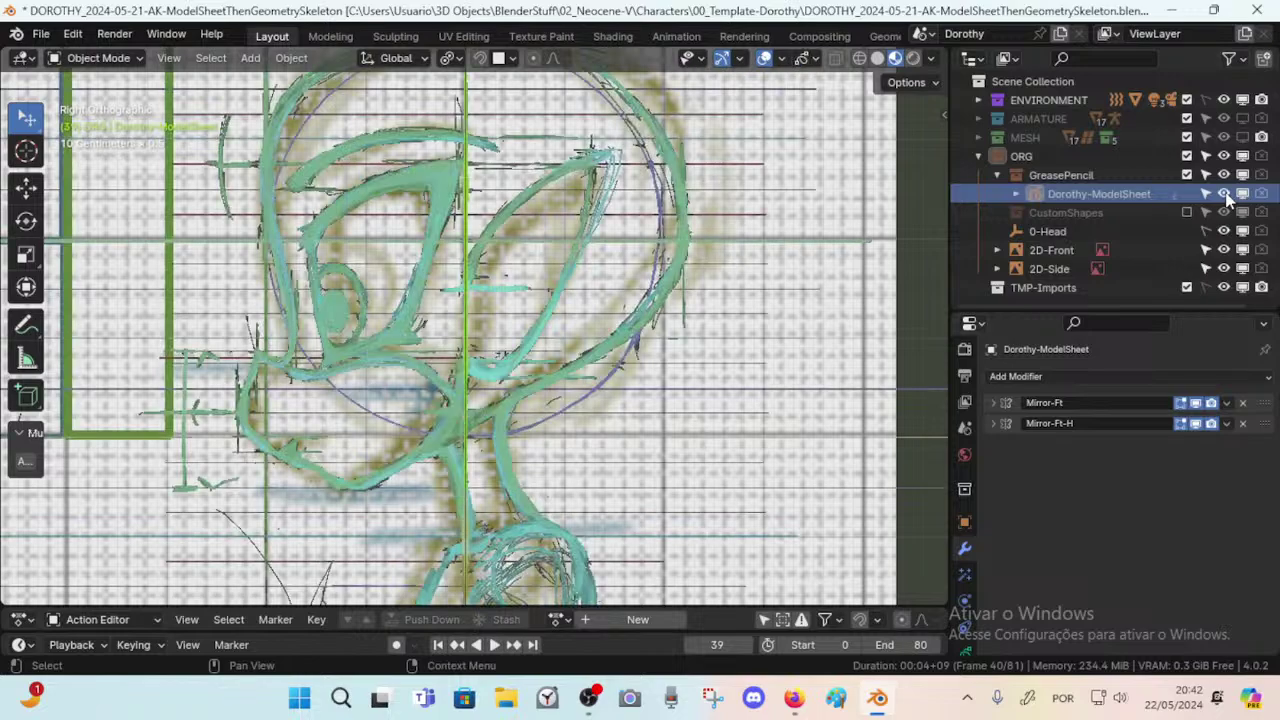
{"action": "left_click", "coordinate": [1226, 196]}
{"action": "left_click", "coordinate": [1226, 196]}
{"action": "left_click", "coordinate": [1226, 196]}
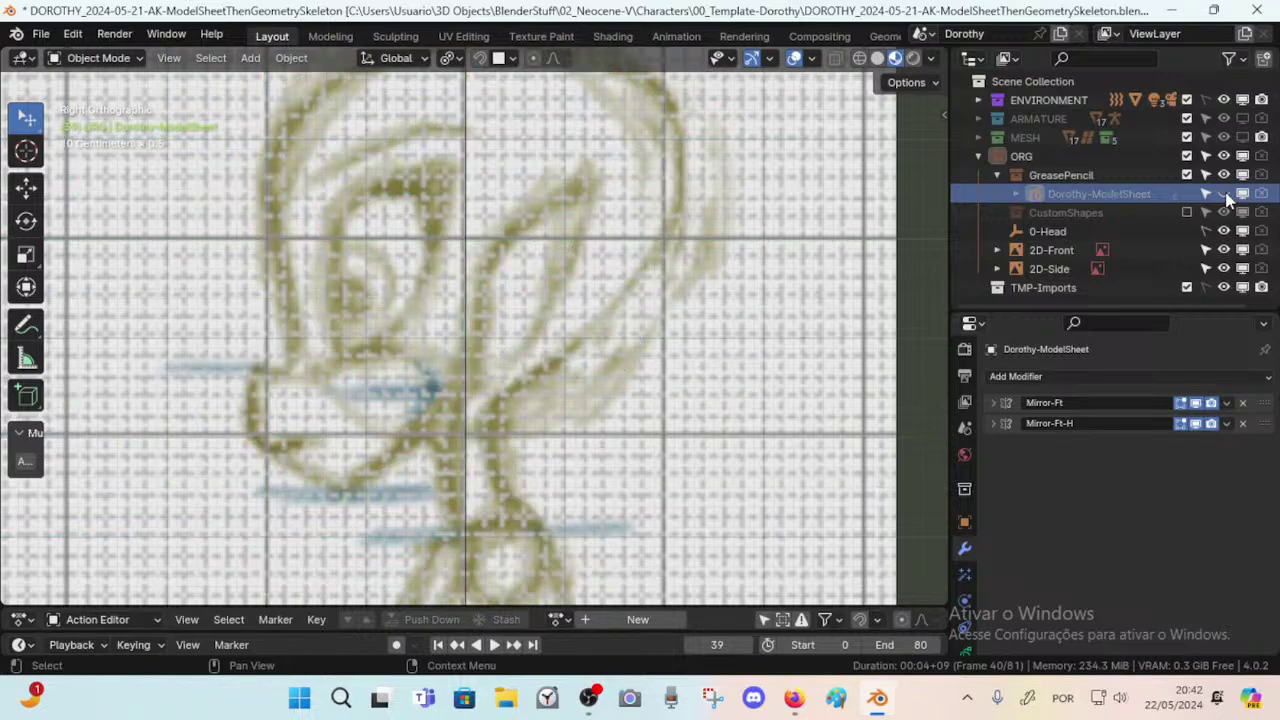
{"action": "left_click", "coordinate": [1226, 196]}
{"action": "left_click", "coordinate": [1226, 196]}
{"action": "left_click", "coordinate": [1226, 196]}
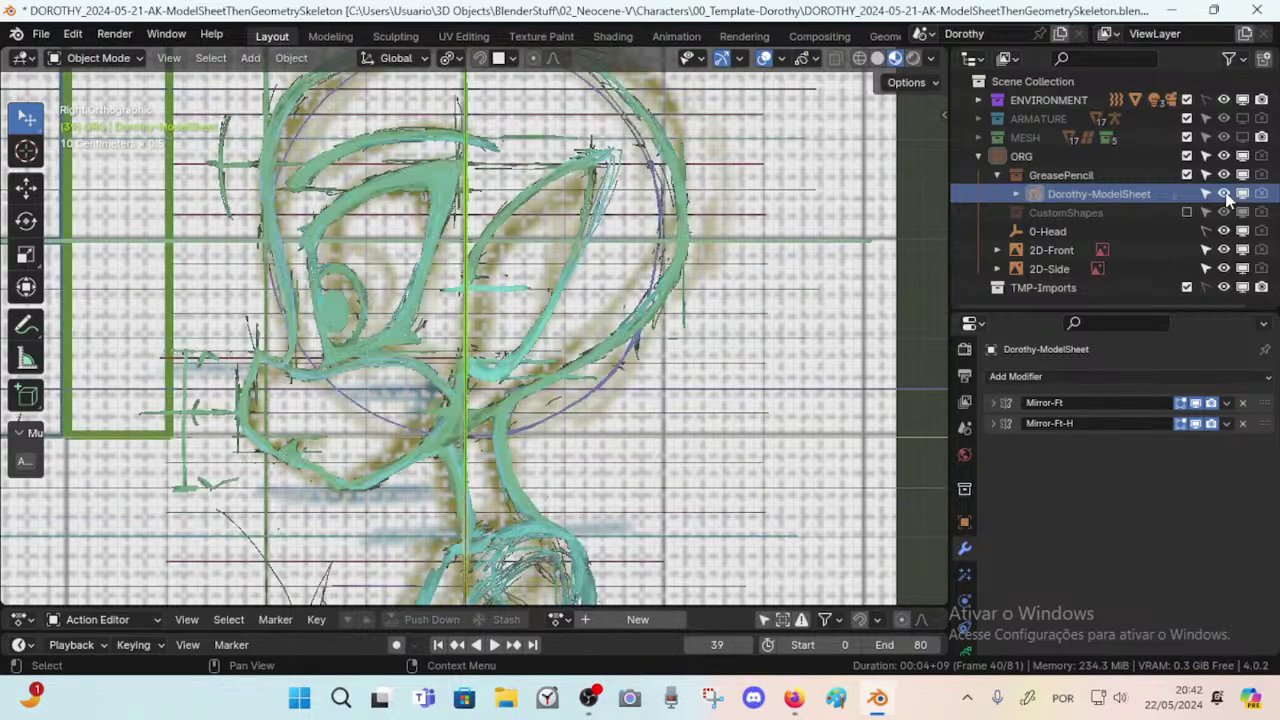
{"action": "left_click", "coordinate": [1226, 196]}
{"action": "left_click", "coordinate": [1226, 196]}
{"action": "left_click", "coordinate": [1226, 196]}
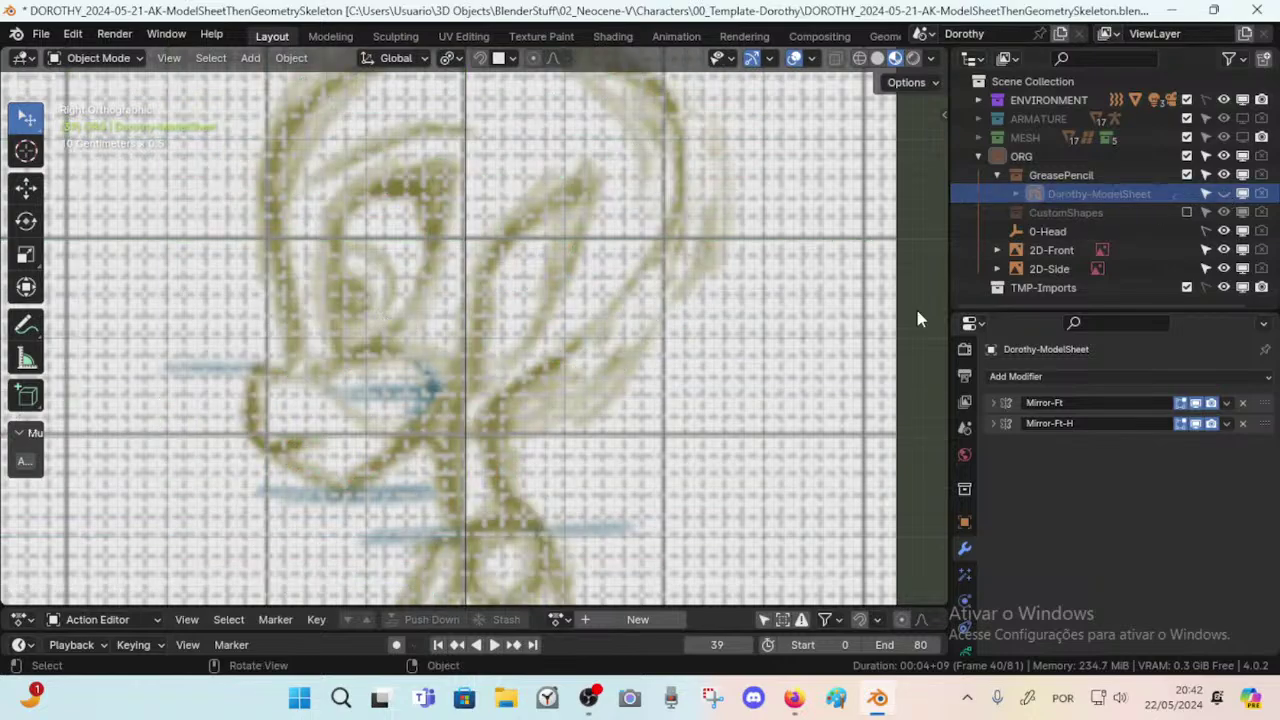
Alternate between the traced profile and the bare side sketch to compare the eye, ear and muzzle, leaving Dorothy-ModelSheet hidden.
{"action": "left_click", "coordinate": [1222, 194]}
{"action": "left_click", "coordinate": [1222, 194]}
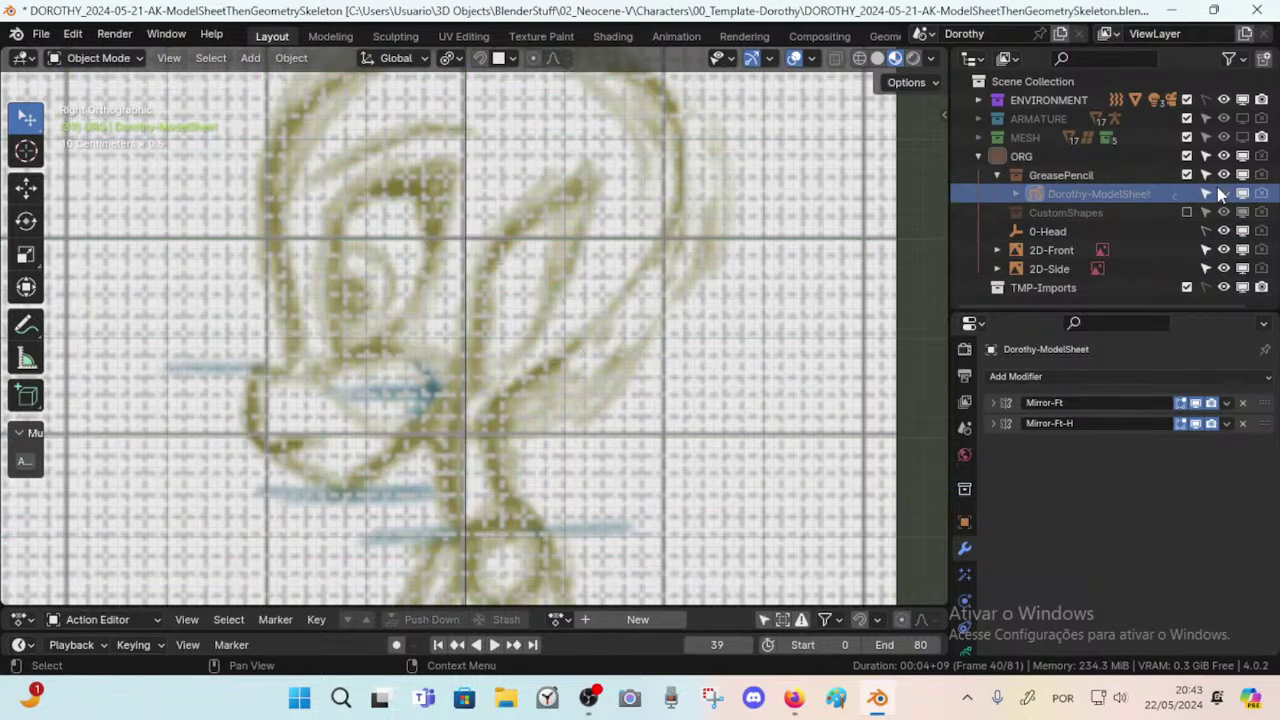
{"action": "left_click", "coordinate": [1222, 194]}
{"action": "left_click", "coordinate": [1222, 194]}
{"action": "left_click", "coordinate": [1222, 194]}
{"action": "left_click", "coordinate": [1222, 194]}
{"action": "left_click", "coordinate": [1222, 194]}
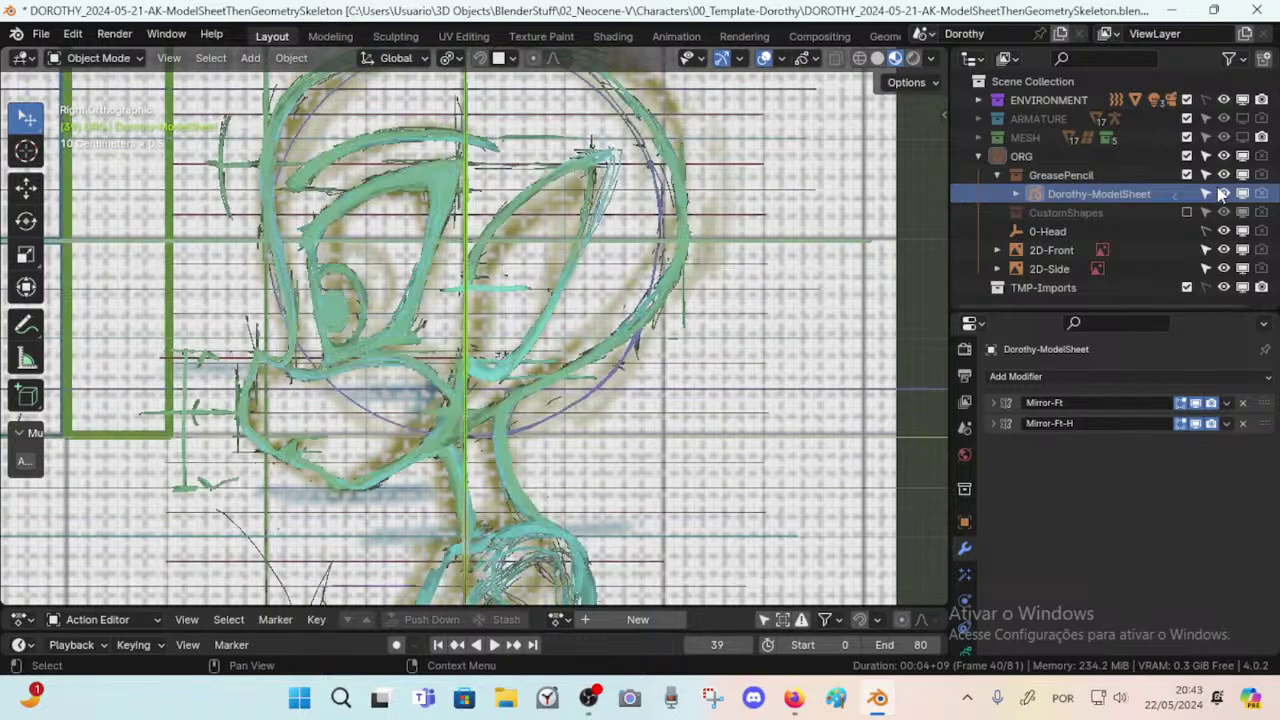
{"action": "left_click", "coordinate": [1222, 194]}
{"action": "left_click", "coordinate": [1222, 194]}
{"action": "left_click", "coordinate": [1222, 194]}
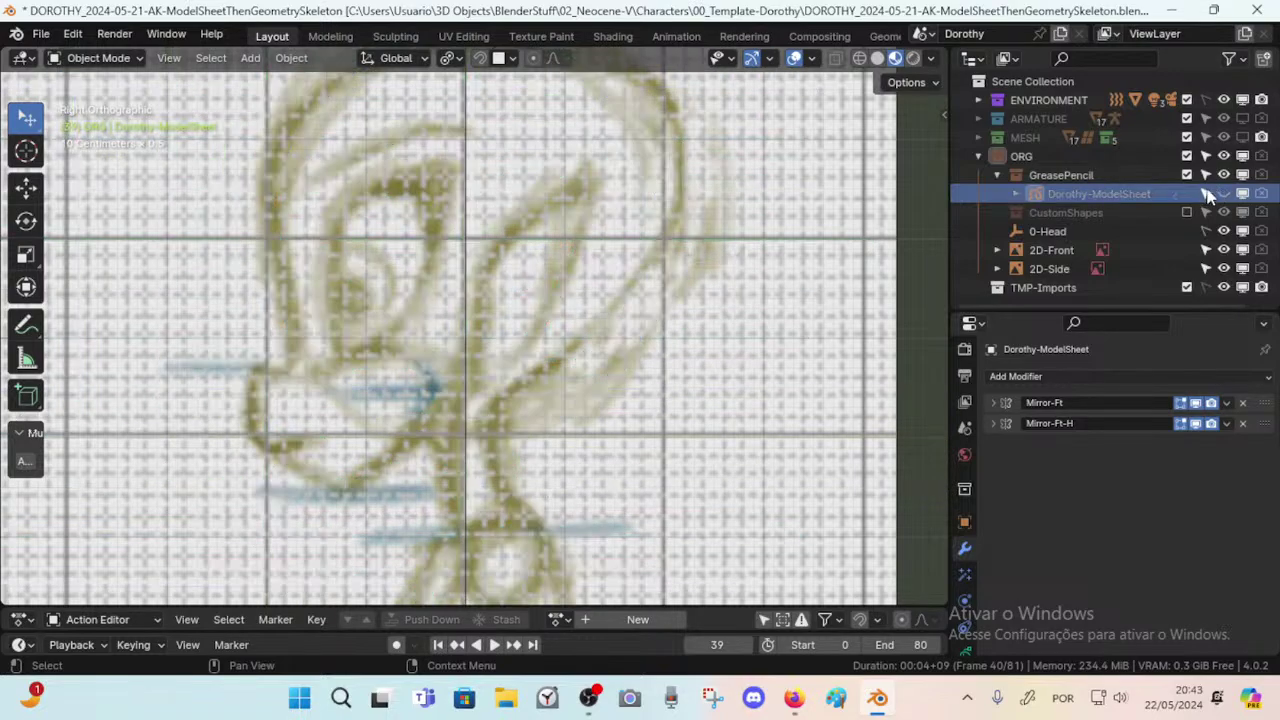
{"action": "left_click", "coordinate": [1222, 194]}
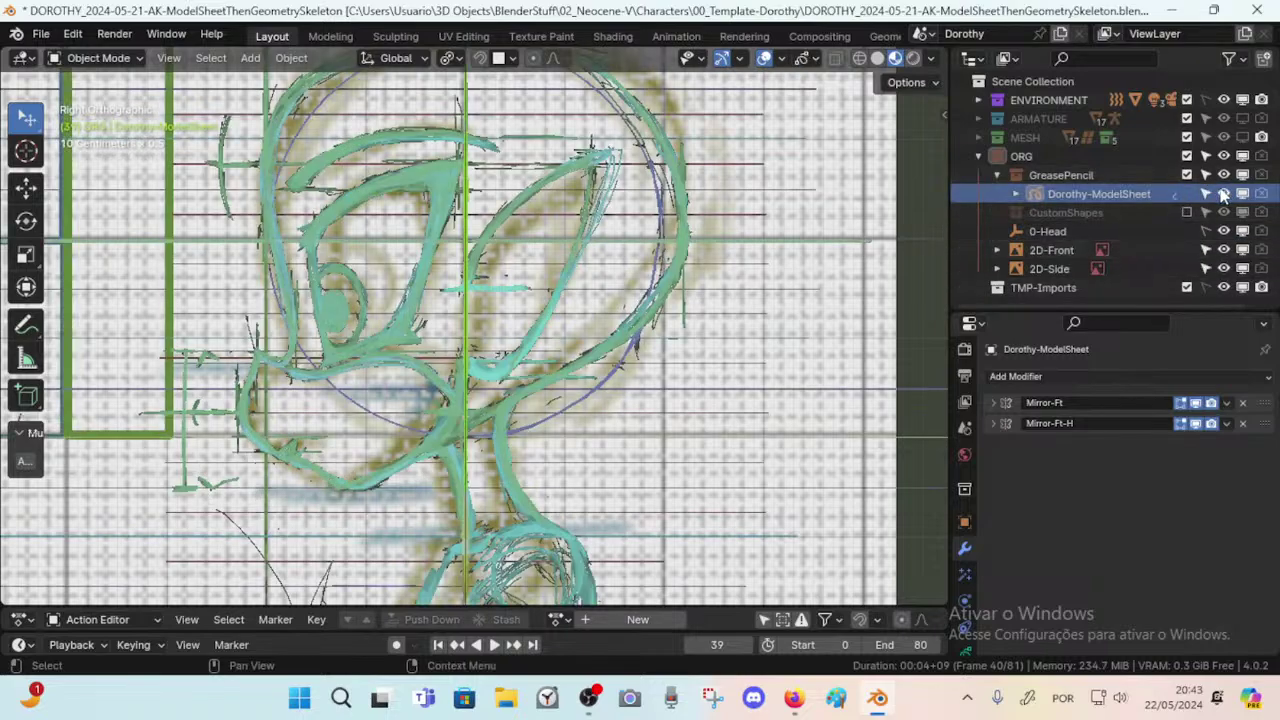
{"action": "left_click", "coordinate": [1223, 194]}
{"action": "left_click", "coordinate": [1223, 194]}
{"action": "left_click", "coordinate": [1223, 194]}
{"action": "left_click", "coordinate": [1223, 194]}
{"action": "left_click", "coordinate": [1223, 194]}
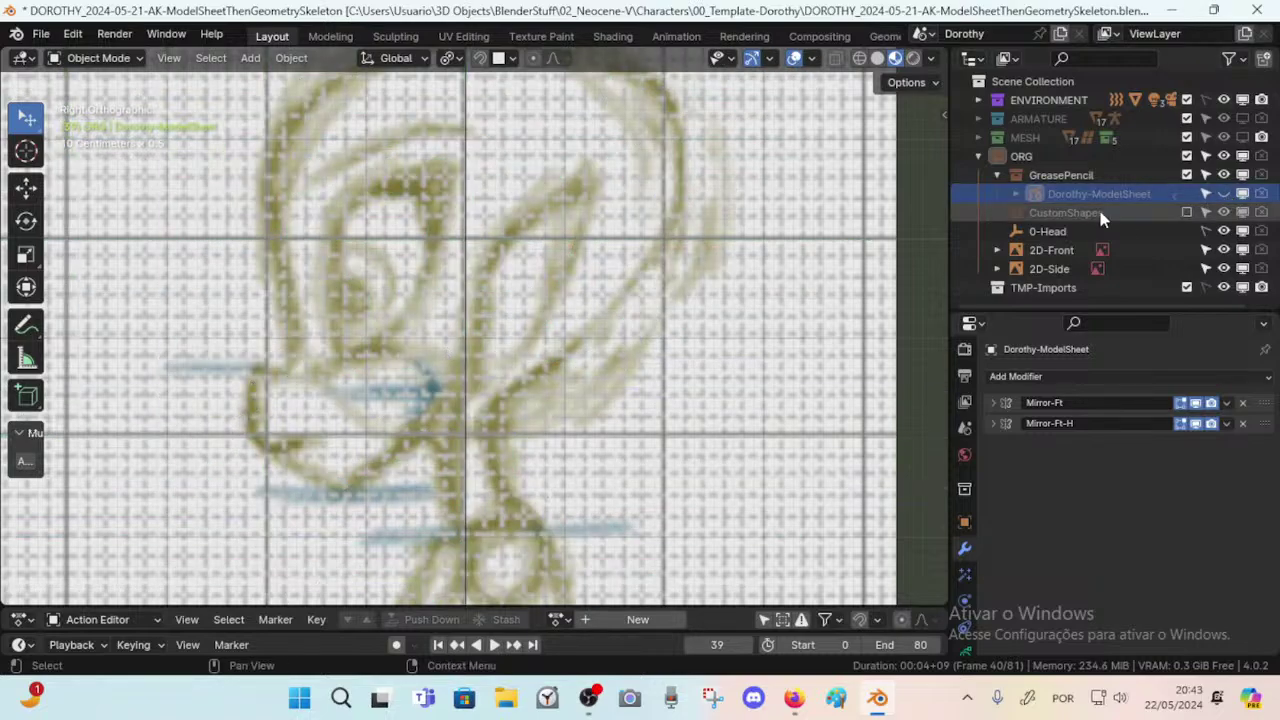
Toggle Dorothy-ModelSheet's visibility to compare the traced forehead and skull outline with the side sketch at close range.
{"action": "left_click", "coordinate": [1224, 194]}
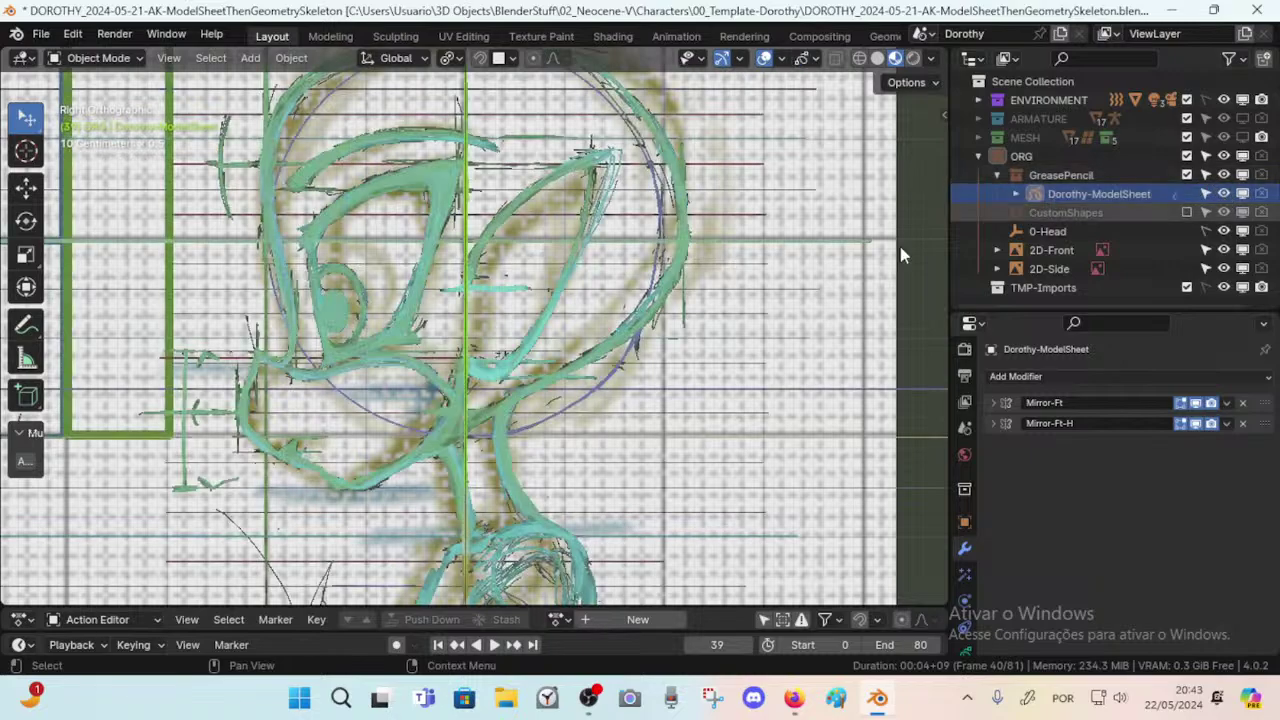
{"action": "left_click", "coordinate": [1223, 194]}
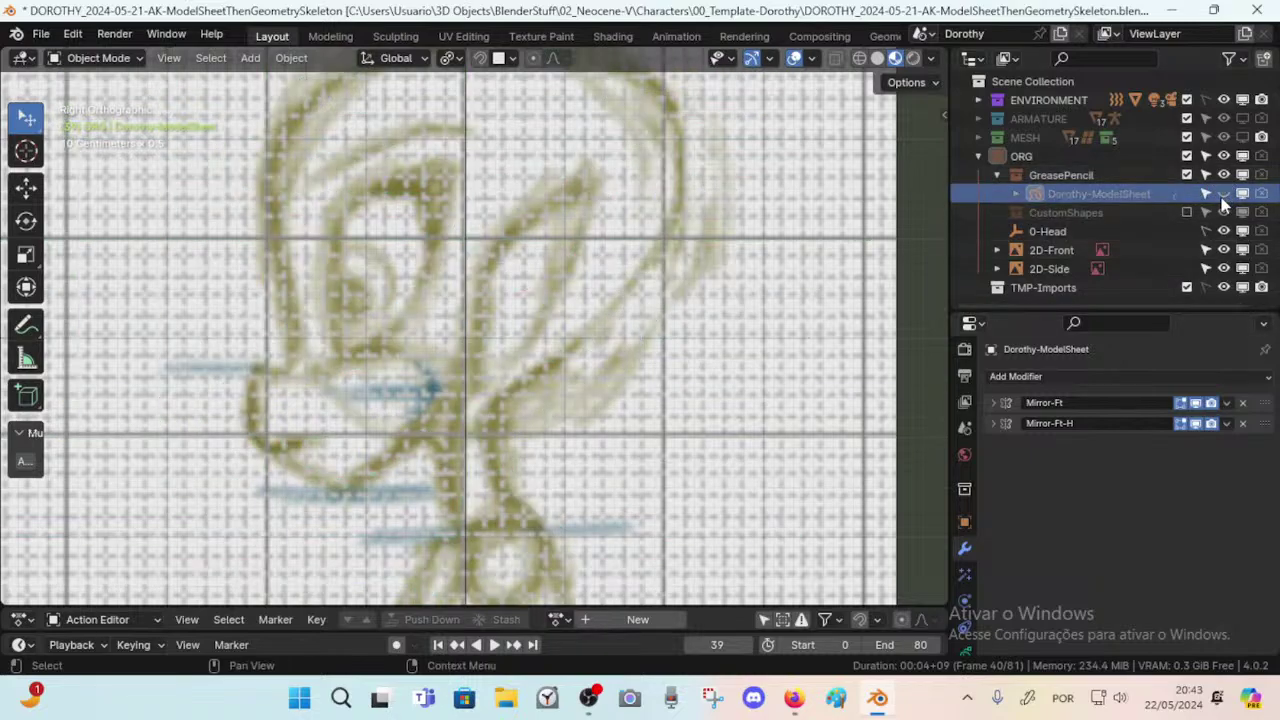
{"action": "left_click", "coordinate": [1223, 194]}
{"action": "left_click", "coordinate": [1223, 194]}
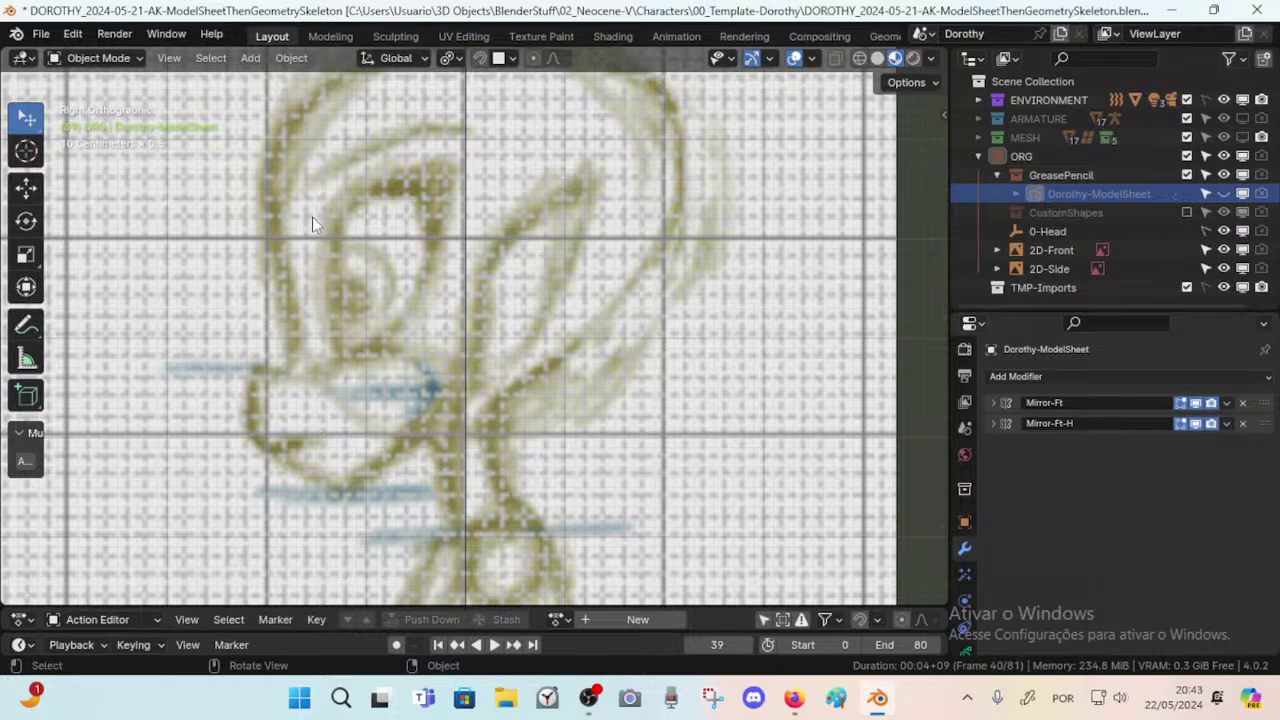
{"action": "left_click", "coordinate": [1223, 194]}
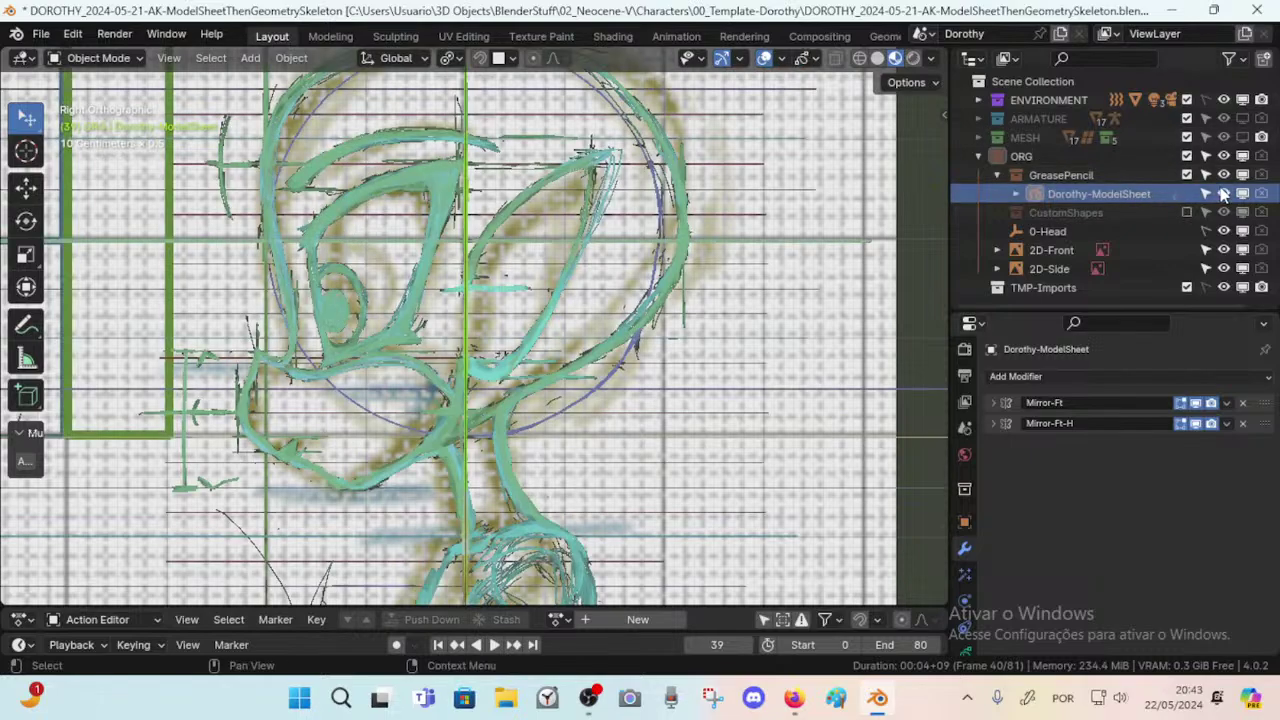
{"action": "left_click", "coordinate": [1223, 194]}
{"action": "left_click", "coordinate": [1223, 194]}
{"action": "left_click", "coordinate": [1223, 194]}
{"action": "left_click", "coordinate": [1223, 194]}
{"action": "left_click", "coordinate": [1214, 194]}
{"action": "left_click", "coordinate": [1223, 194]}
{"action": "left_click", "coordinate": [1223, 194]}
{"action": "left_click", "coordinate": [1223, 194]}
Compare the whole traced side-view head with the sketch from farther out, leaving Dorothy-ModelSheet visible.
{"action": "scroll", "coordinate": [511, 257], "scroll_direction": "down", "scroll_amount": 2}
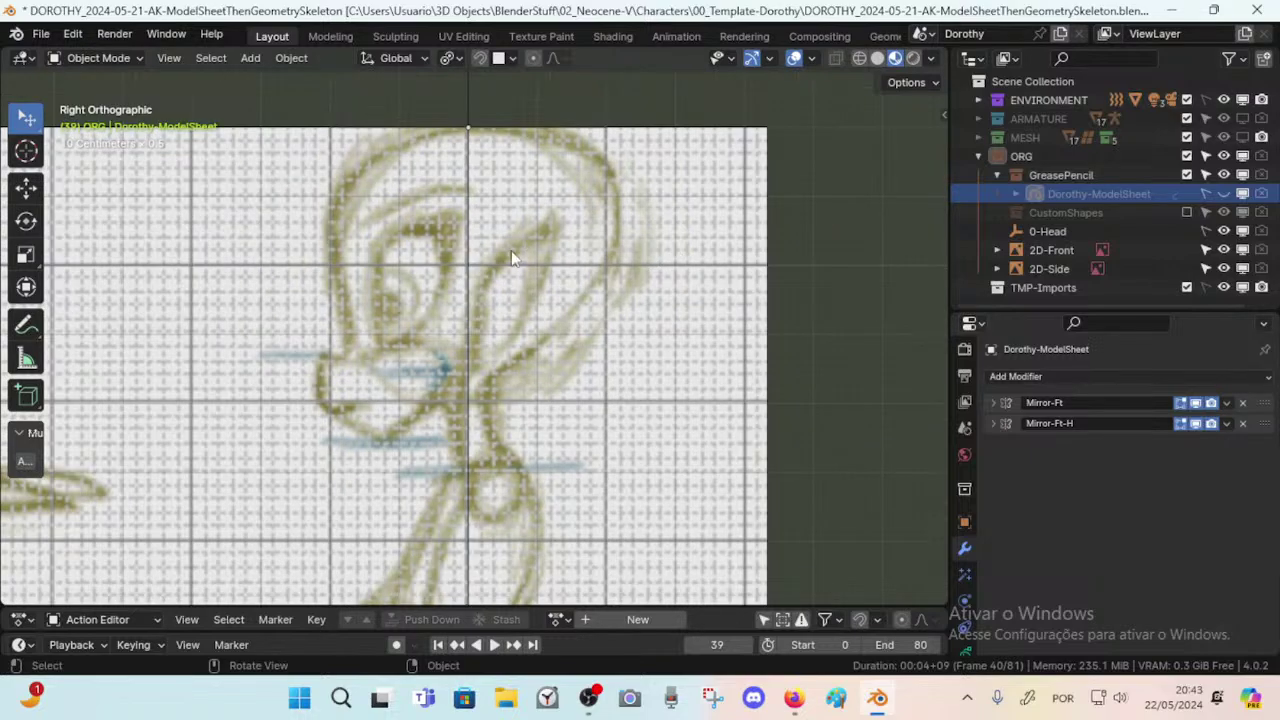
{"action": "left_click", "coordinate": [1223, 194]}
{"action": "left_click", "coordinate": [1223, 194]}
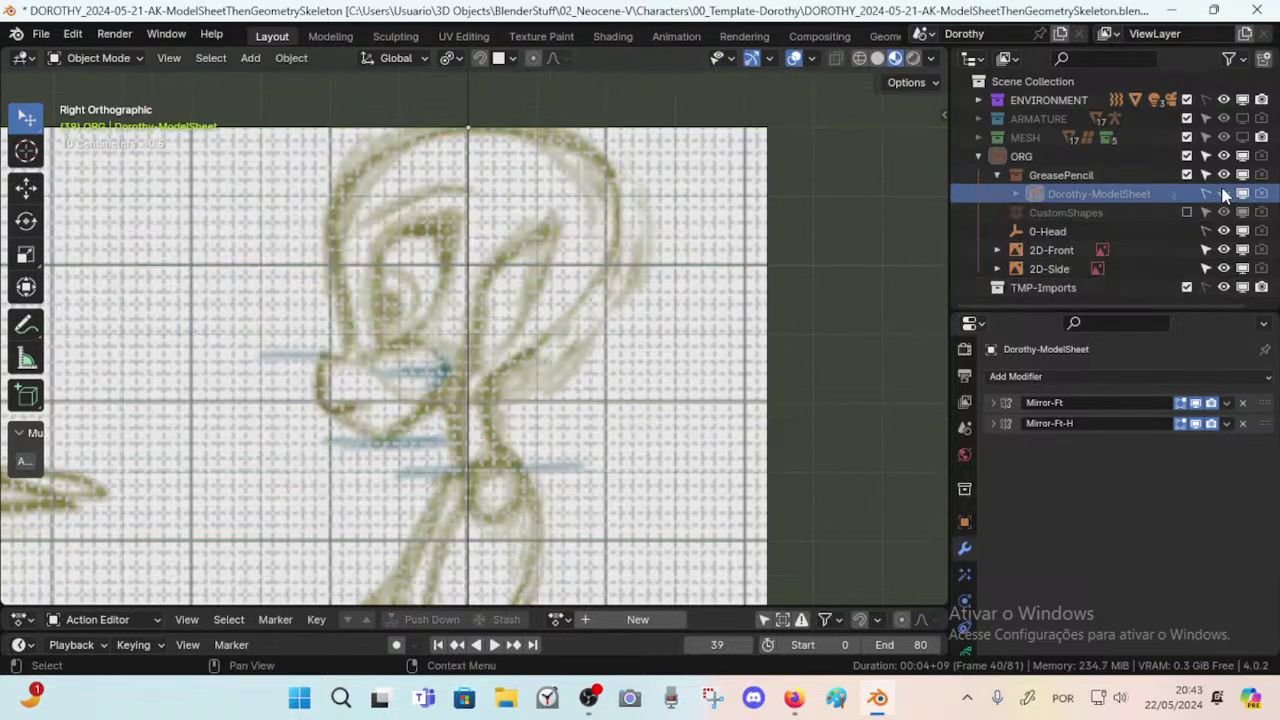
{"action": "left_click", "coordinate": [1223, 194]}
{"action": "left_click", "coordinate": [1223, 194]}
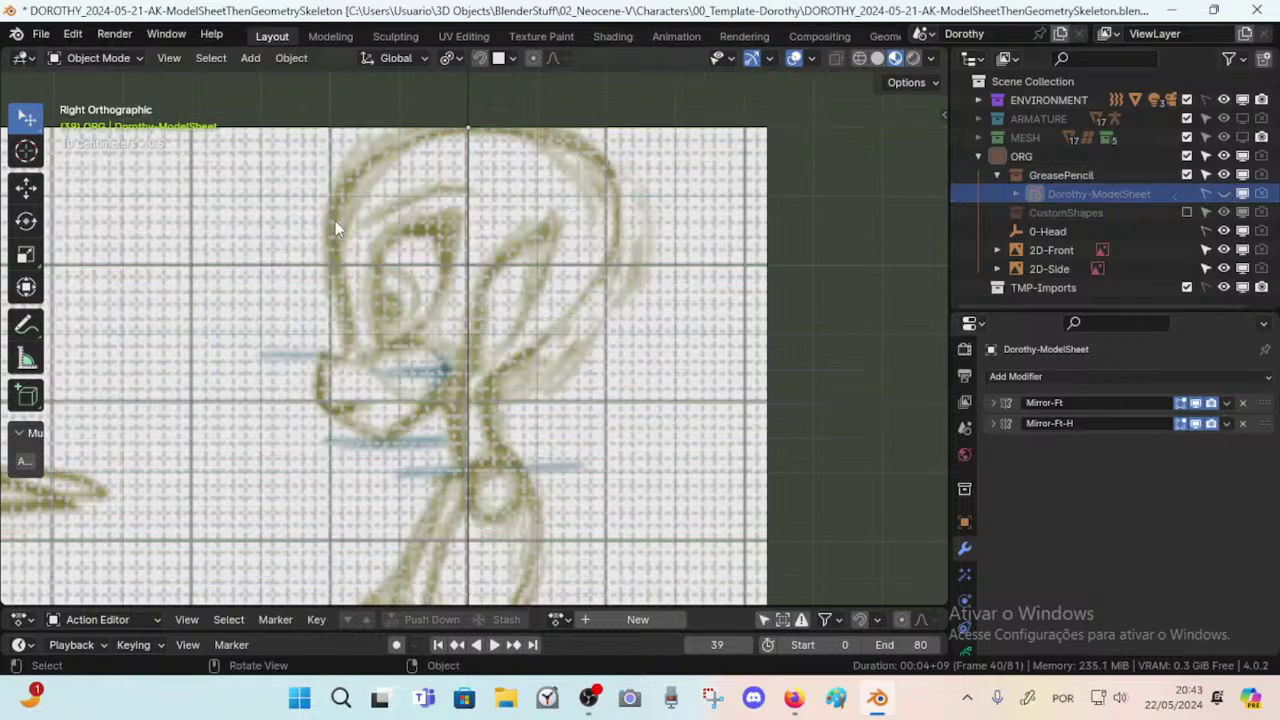
{"action": "left_click", "coordinate": [1223, 194]}
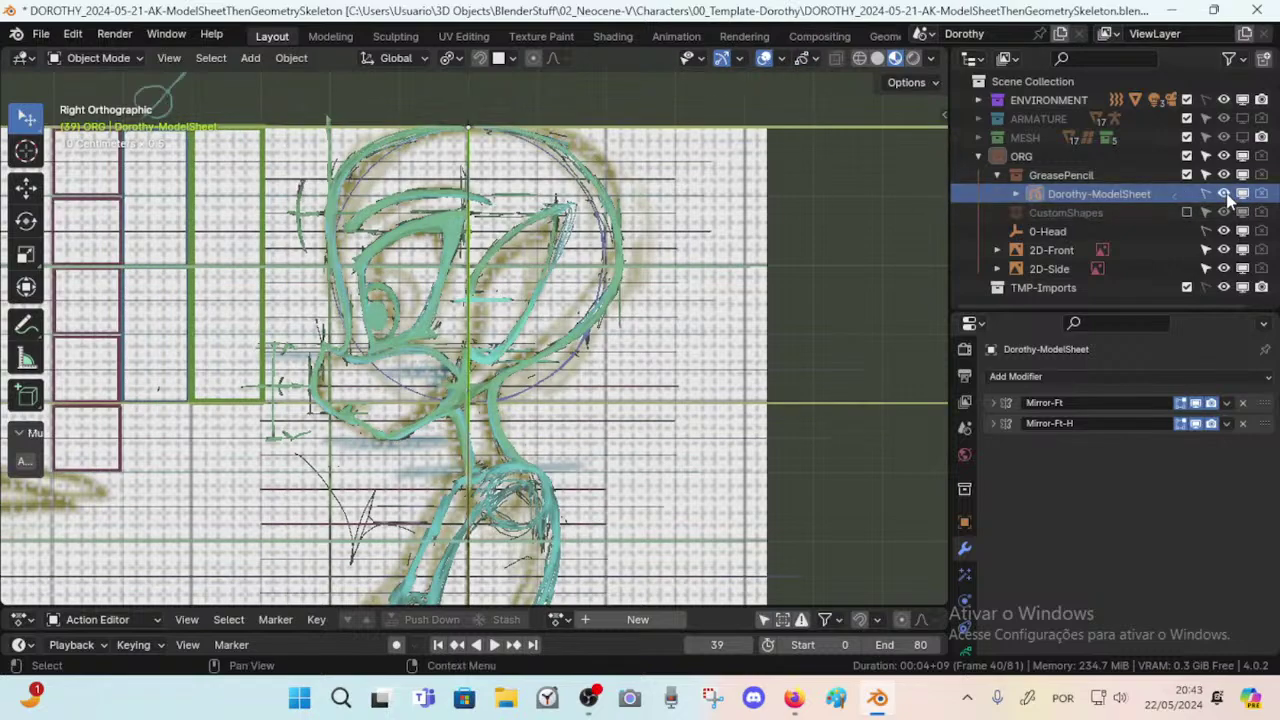
Compare the traced profile head with the side sketch by repeatedly toggling Dorothy-ModelSheet, leaving it visible.
{"action": "left_click", "coordinate": [1224, 194]}
{"action": "left_click", "coordinate": [1224, 194]}
{"action": "left_click", "coordinate": [1224, 194]}
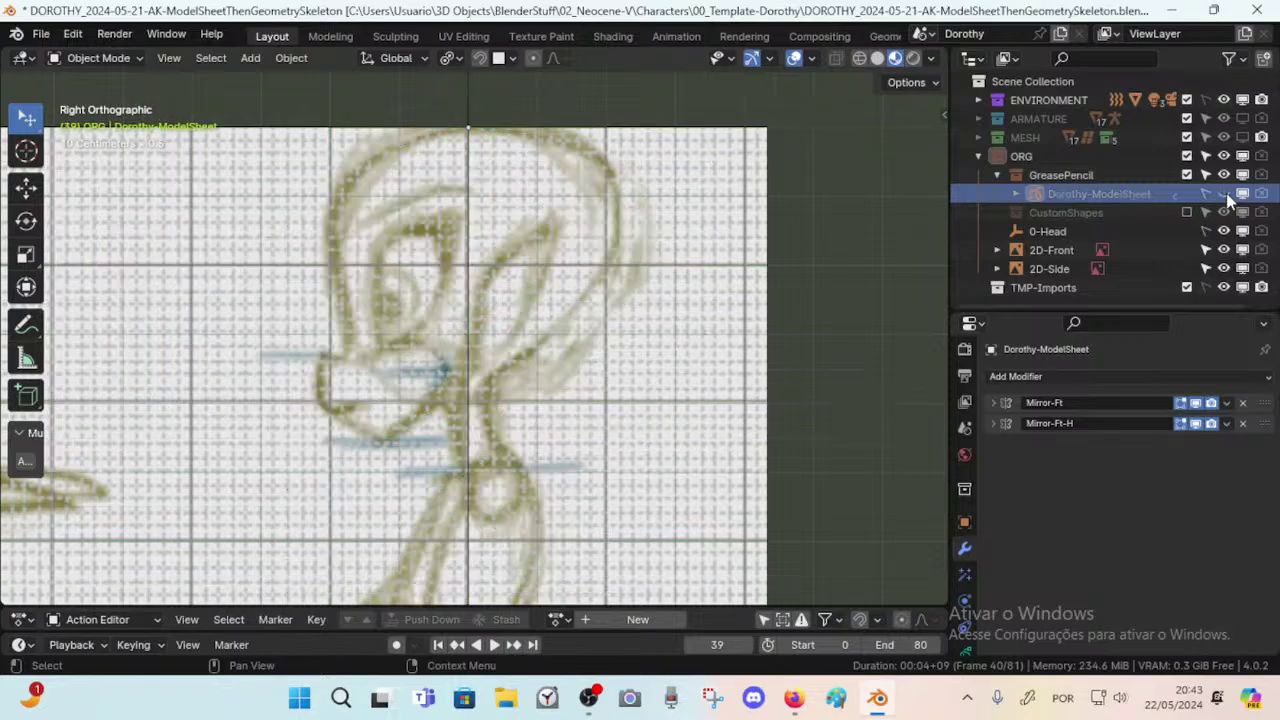
{"action": "left_click", "coordinate": [1224, 194]}
{"action": "left_click", "coordinate": [1224, 194]}
{"action": "left_click", "coordinate": [1224, 194]}
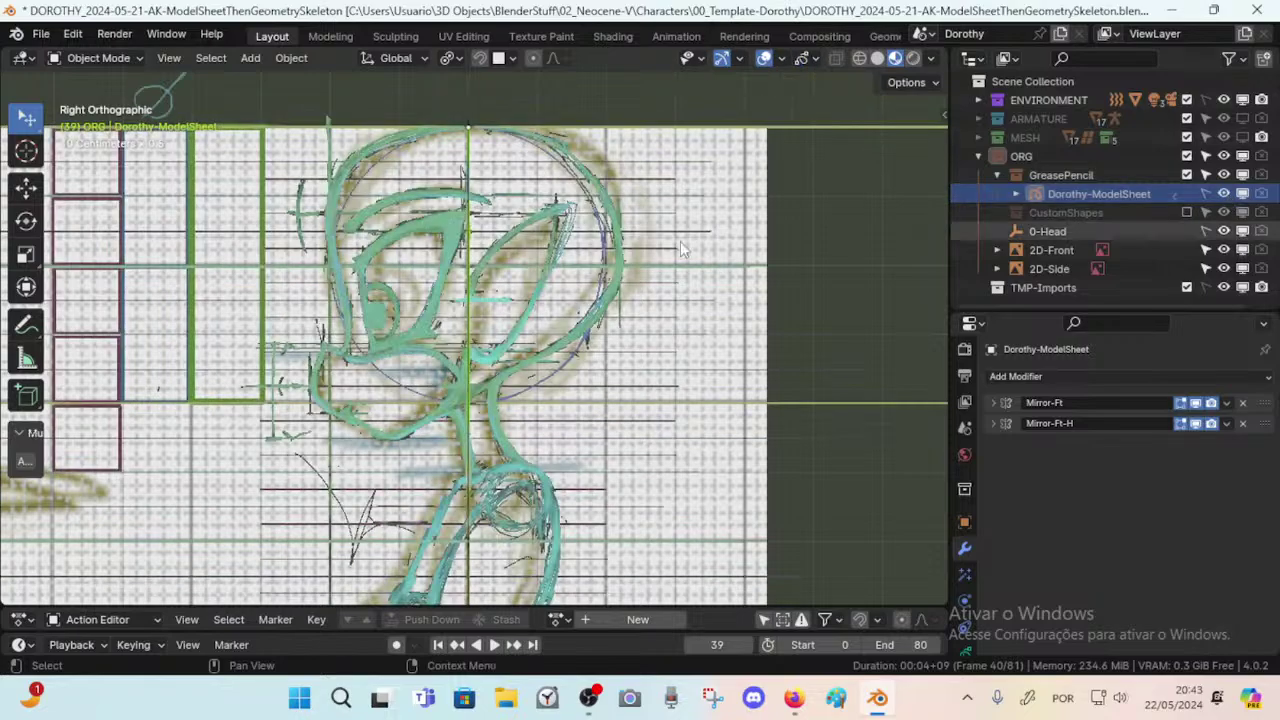
Compare the side view's torso, hips and legs with the sketch by toggling Dorothy-ModelSheet, leaving it hidden.
{"action": "scroll", "coordinate": [400, 292], "scroll_direction": "down", "scroll_amount": 4}
{"action": "middle_click_drag", "start_coordinate": [480, 544], "coordinate": [543, 250], "text": "shift"}
{"action": "scroll", "coordinate": [546, 250], "scroll_direction": "up", "scroll_amount": 2}
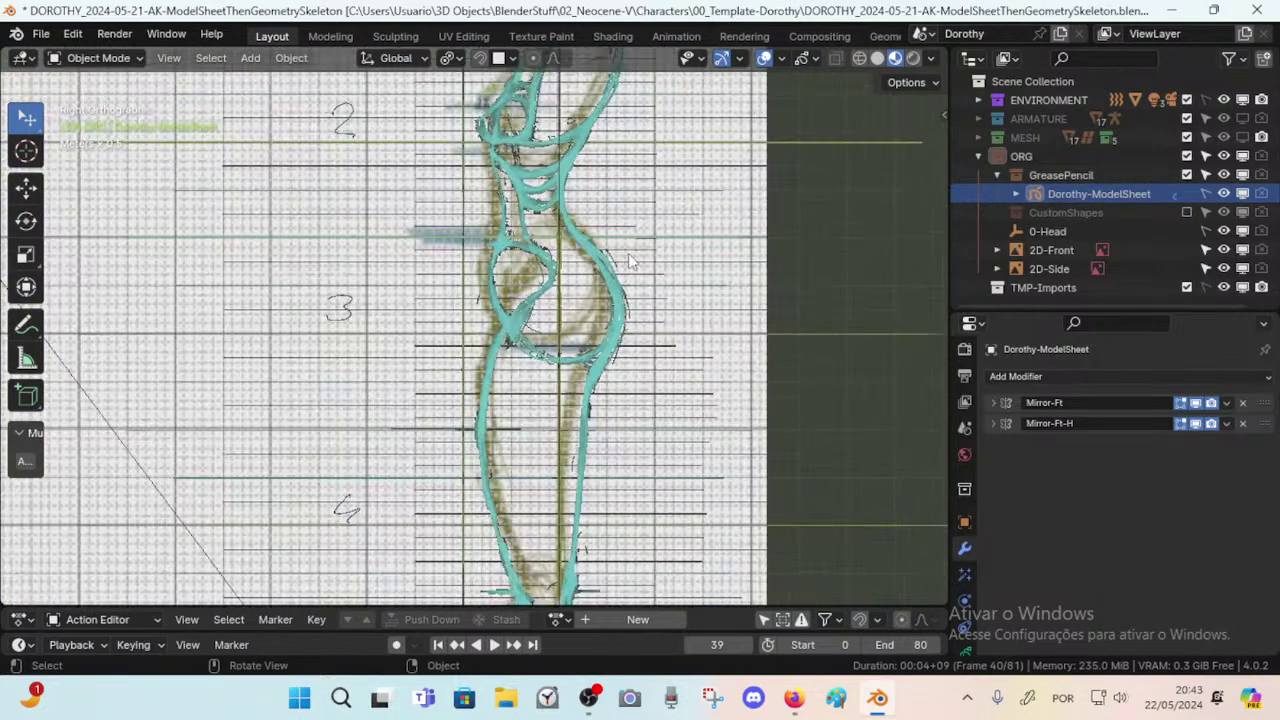
{"action": "left_click", "coordinate": [1225, 194]}
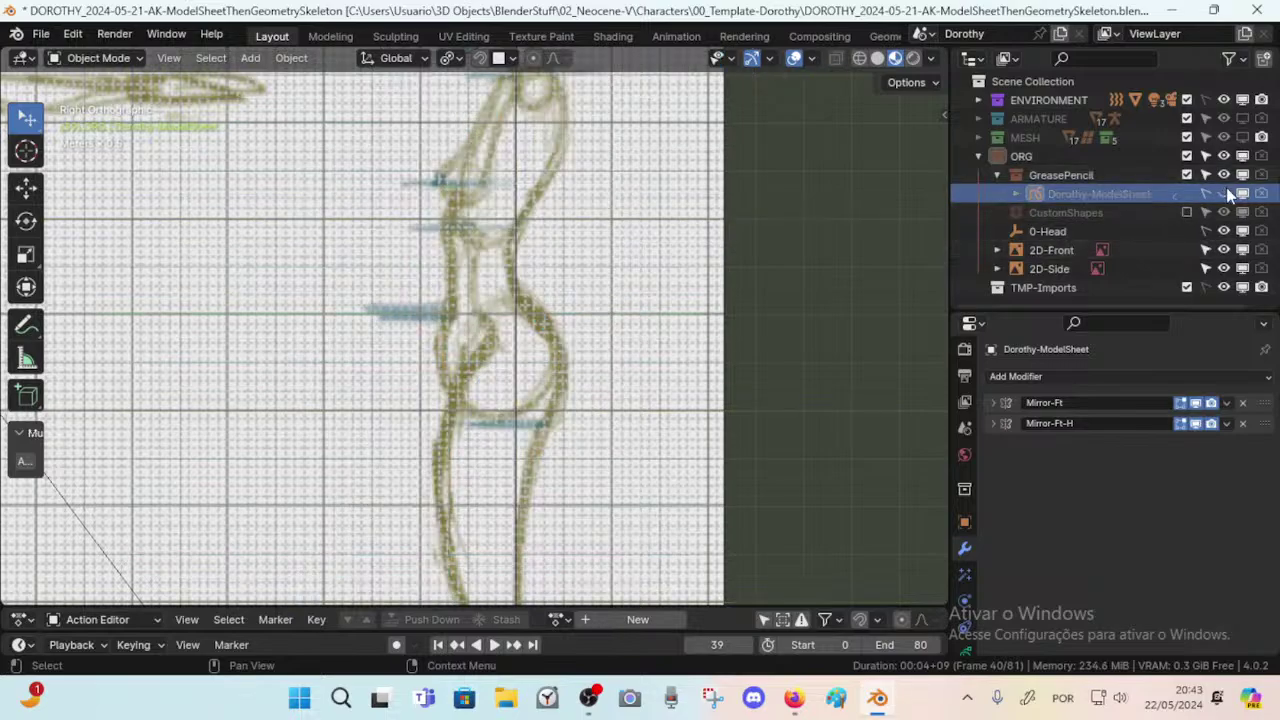
{"action": "left_click", "coordinate": [1224, 194]}
{"action": "scroll", "coordinate": [561, 262], "scroll_direction": "down", "scroll_amount": 3}
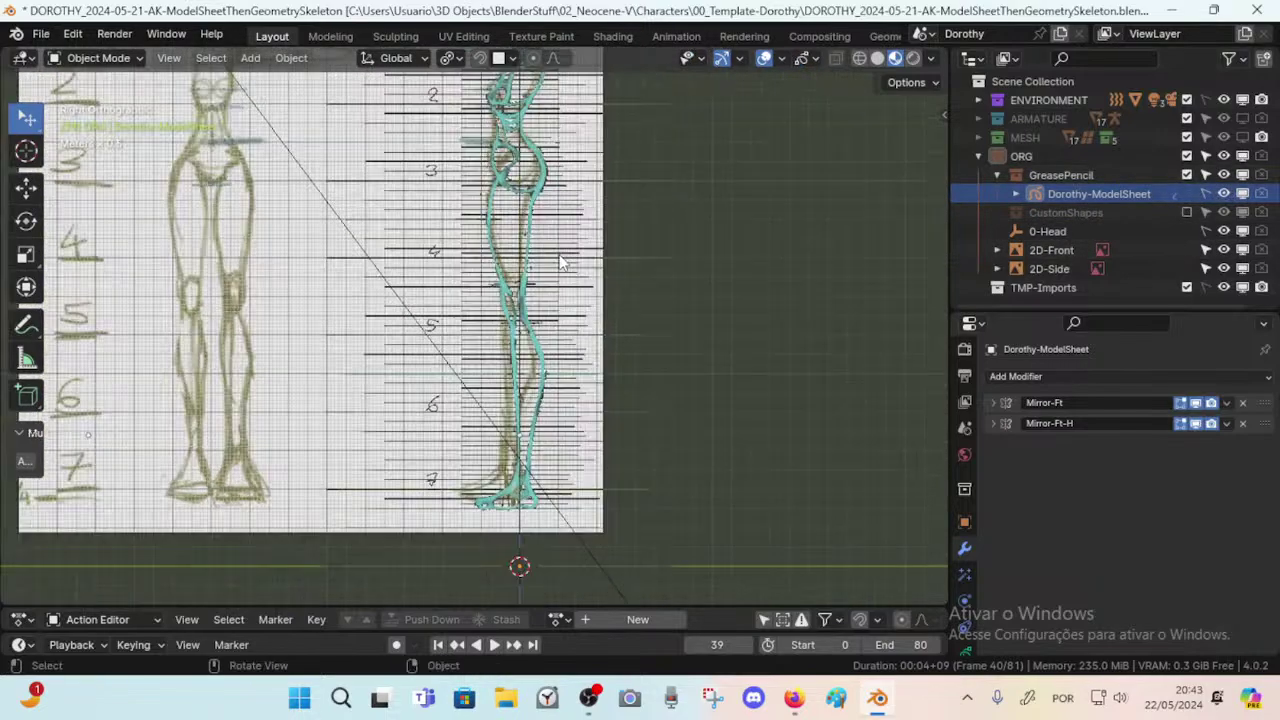
{"action": "middle_click_drag", "start_coordinate": [561, 262], "coordinate": [601, 322], "text": "shift"}
{"action": "left_click", "coordinate": [1224, 194]}
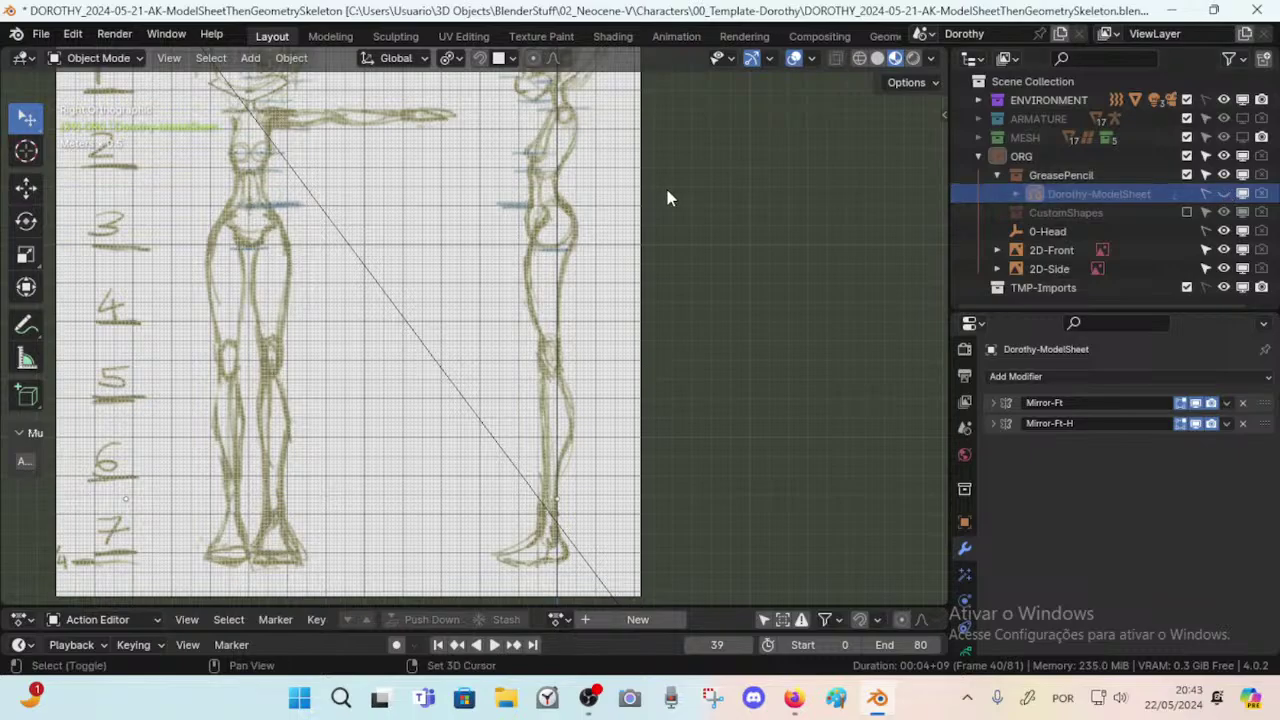
Return to a close view of the side-view head and show Dorothy-ModelSheet over the sketch again.
{"action": "middle_click_drag", "start_coordinate": [670, 198], "coordinate": [650, 315], "text": "shift"}
{"action": "scroll", "coordinate": [650, 315], "scroll_direction": "up", "scroll_amount": 7}
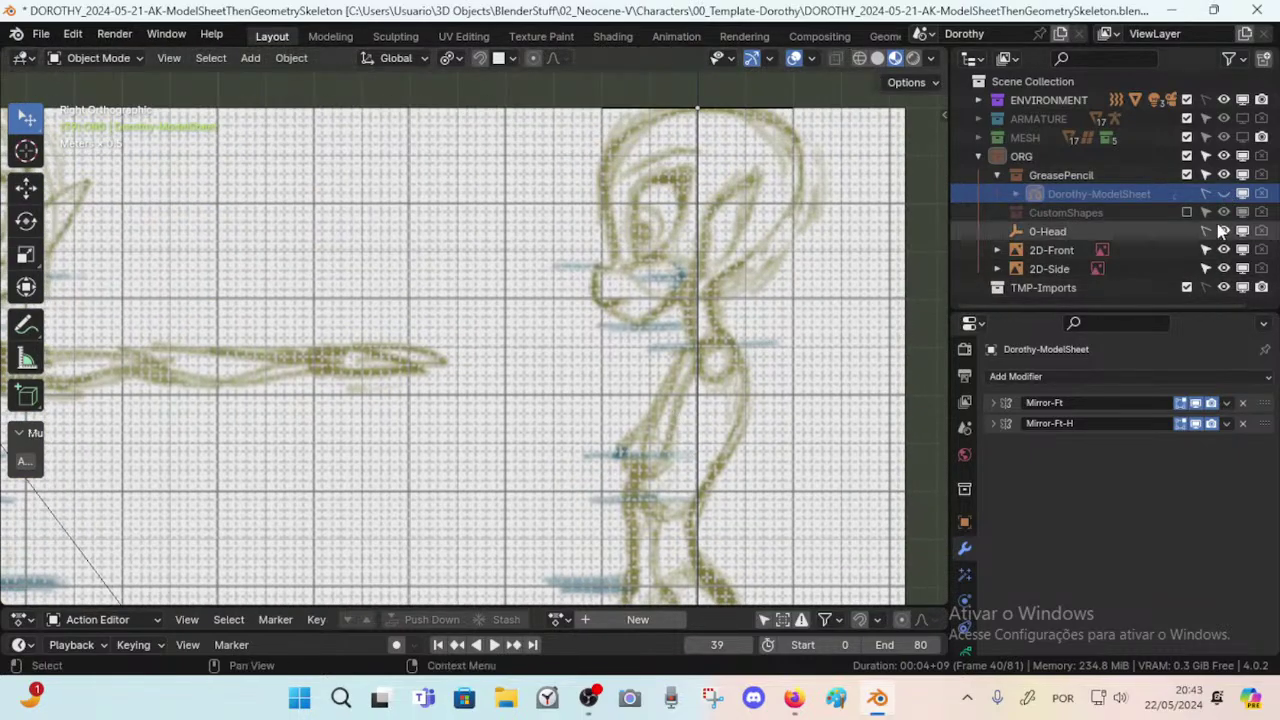
{"action": "left_click", "coordinate": [1224, 194]}
{"action": "scroll", "coordinate": [790, 230], "scroll_direction": "up", "scroll_amount": 3}
{"action": "middle_click_drag", "start_coordinate": [790, 230], "coordinate": [506, 369], "text": "shift"}
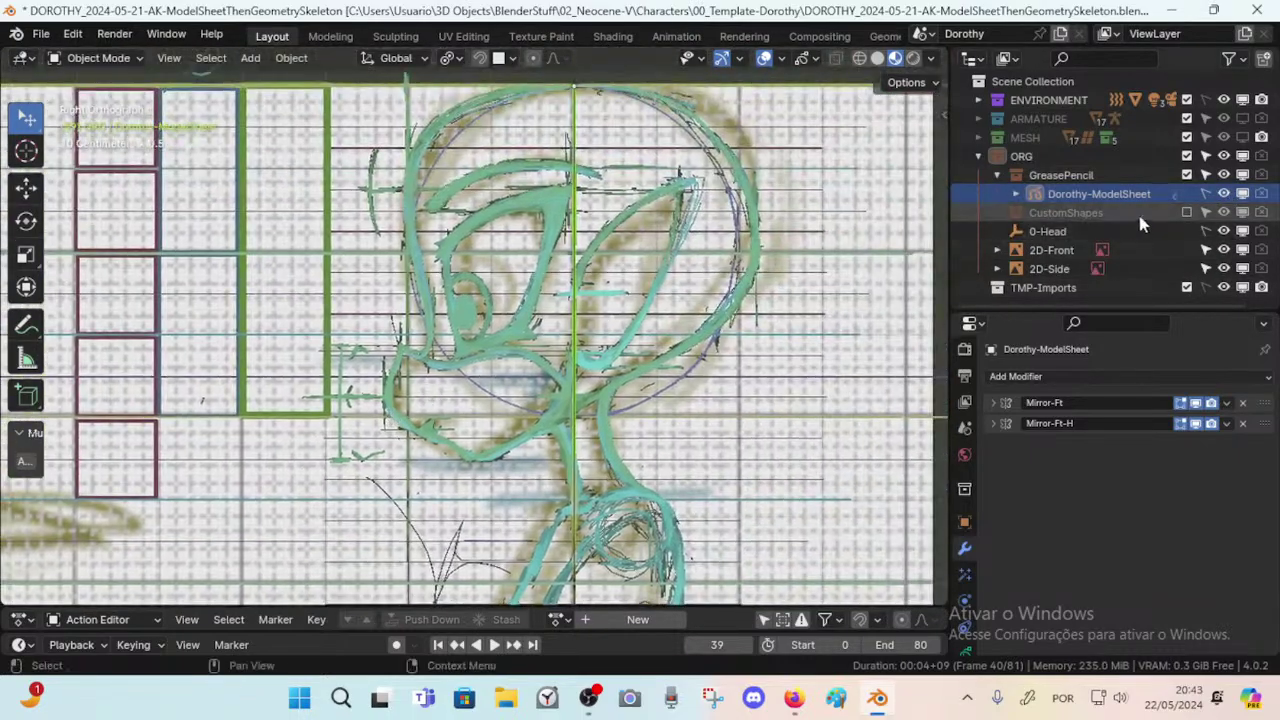
Toggle Dorothy-ModelSheet on and off to examine how the traced eye, ear, muzzle and back of the skull follow the side sketch.
{"action": "left_click", "coordinate": [1224, 194]}
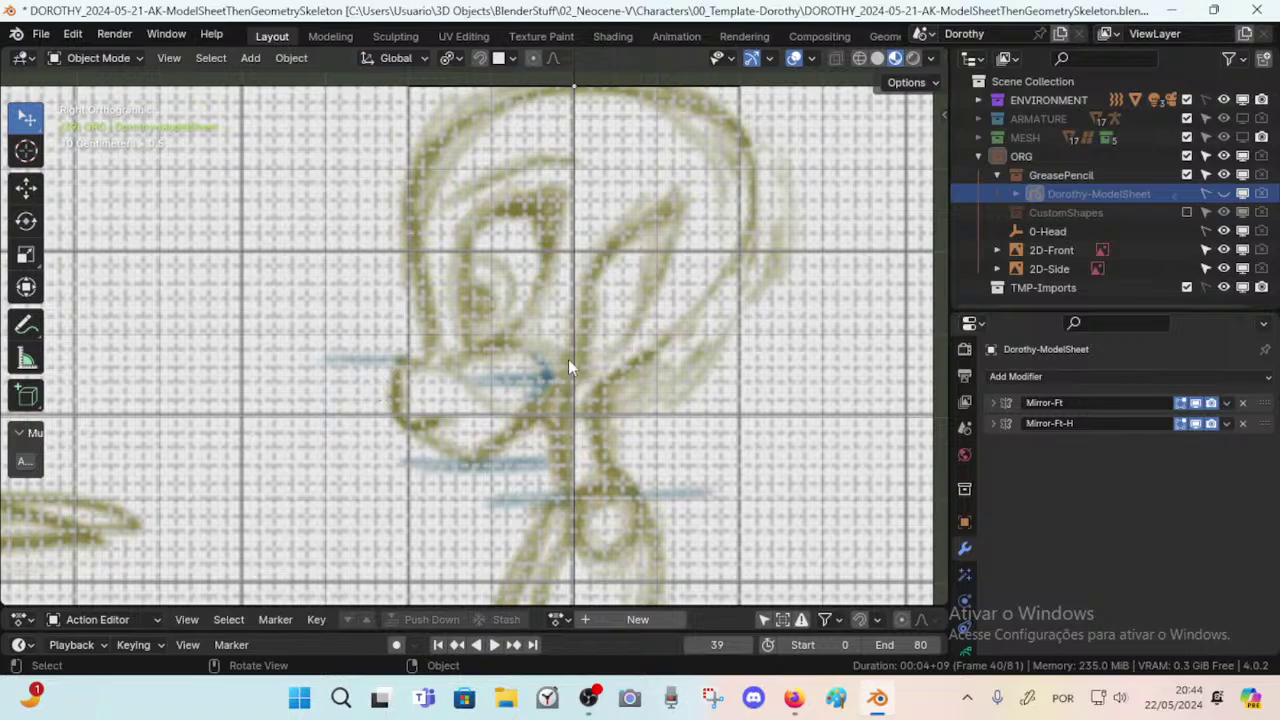
{"action": "left_click", "coordinate": [1224, 194]}
{"action": "left_click", "coordinate": [1224, 194]}
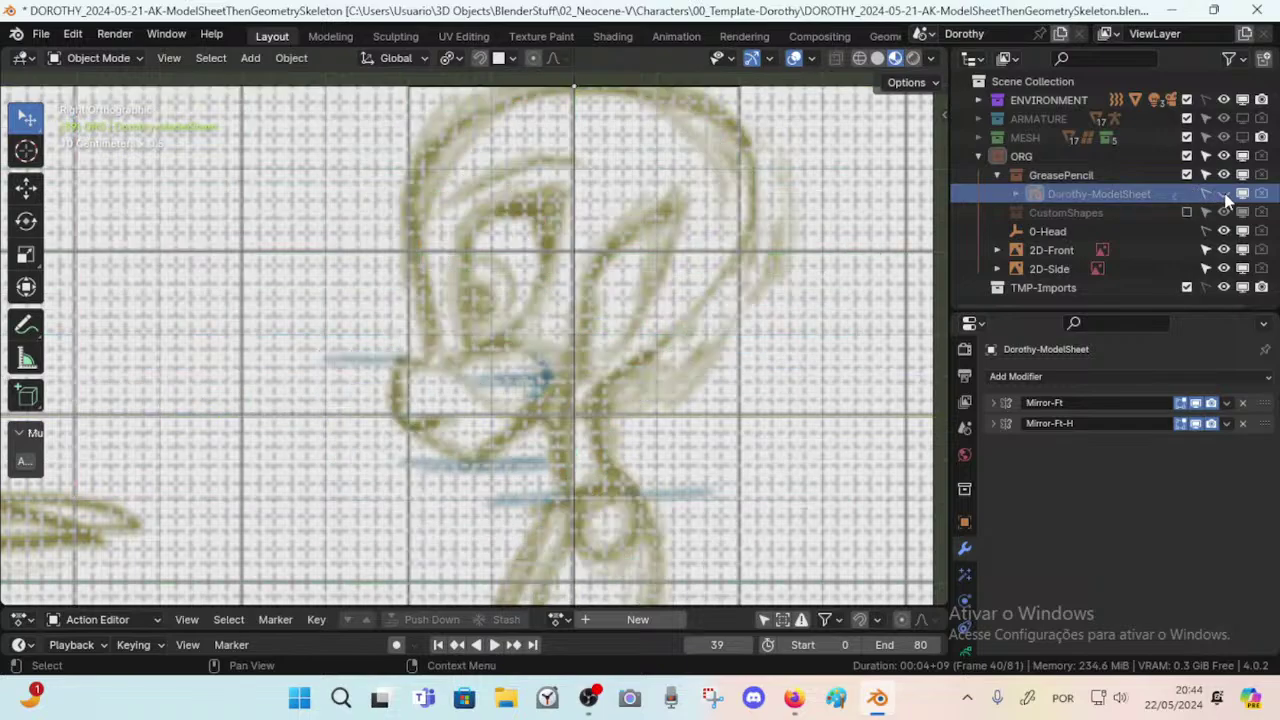
{"action": "left_click", "coordinate": [1225, 194]}
{"action": "left_click", "coordinate": [1225, 194]}
{"action": "left_click", "coordinate": [1225, 194]}
{"action": "left_click", "coordinate": [1225, 194]}
{"action": "left_click", "coordinate": [1225, 194]}
{"action": "left_click", "coordinate": [1225, 194]}
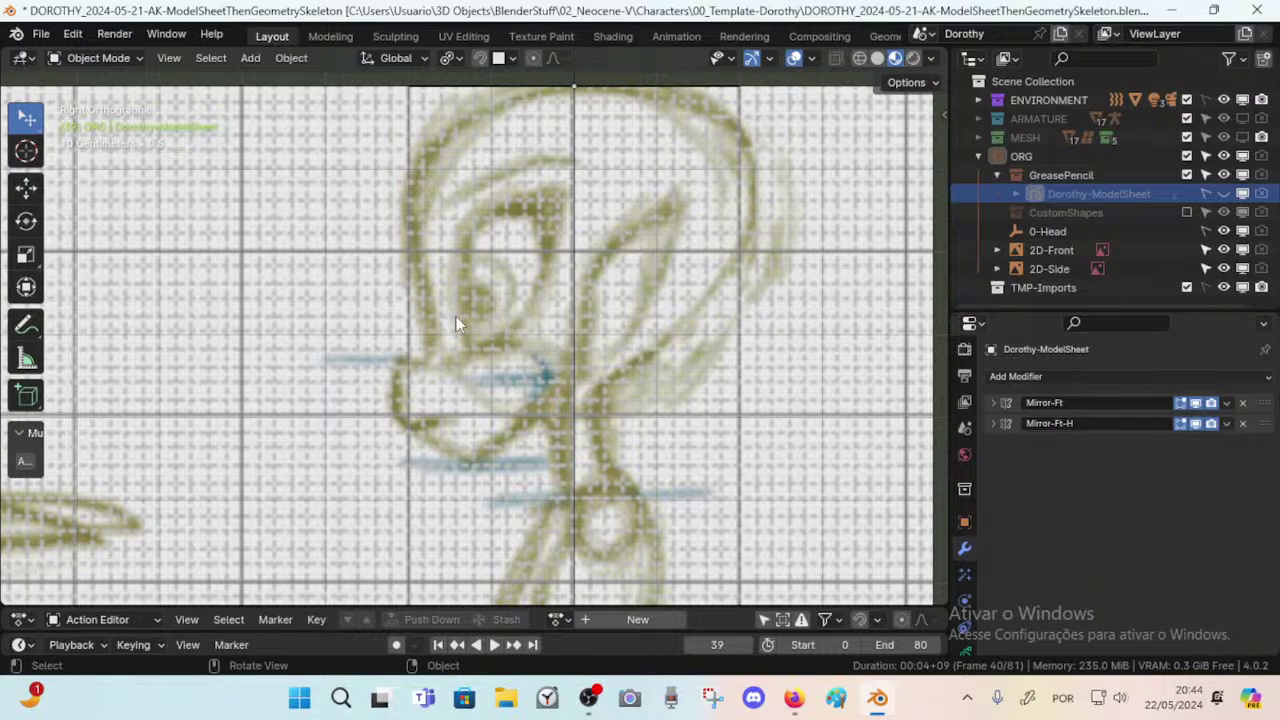
{"action": "left_click", "coordinate": [1226, 194]}
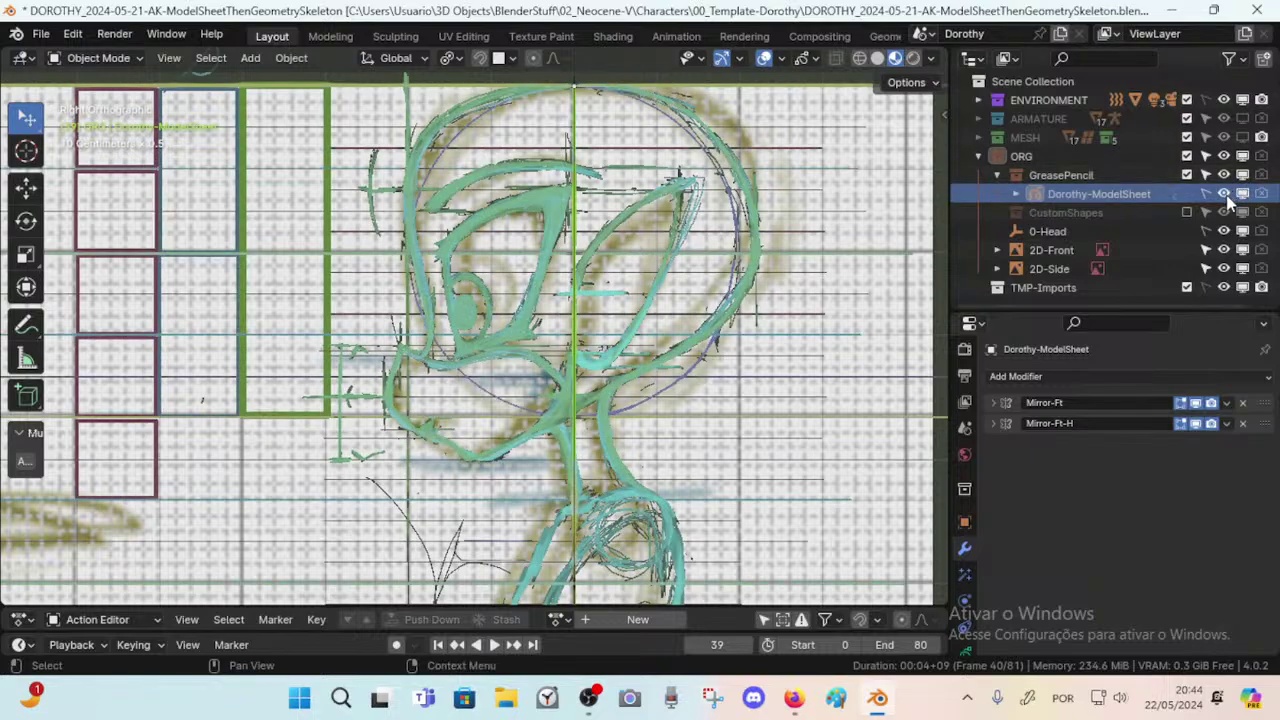
{"action": "left_click", "coordinate": [1227, 197]}
{"action": "left_click", "coordinate": [1227, 197]}
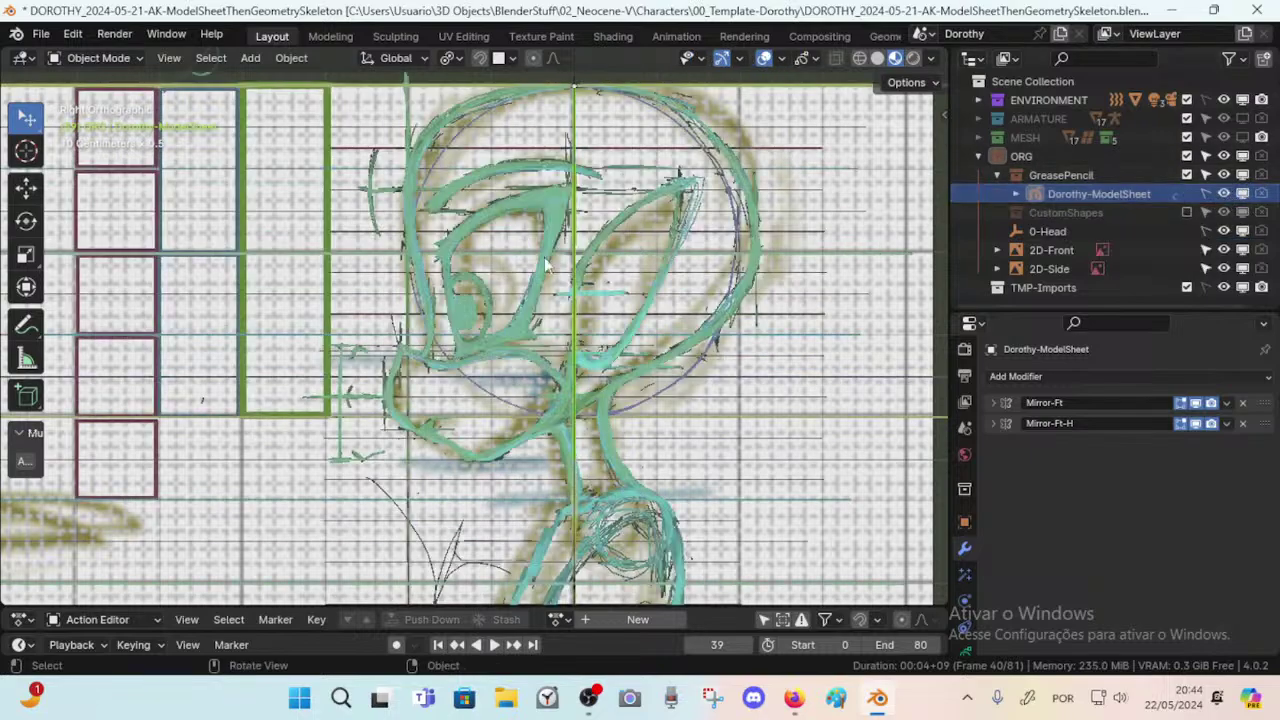
Examine the front-facing head sketch in the right view, select 2D-Side, and check the visibility of 2D-Front and 2D-Side.
{"action": "scroll", "coordinate": [454, 328], "scroll_direction": "down", "scroll_amount": 2}
{"action": "scroll", "coordinate": [301, 340], "scroll_direction": "up", "scroll_amount": 5}
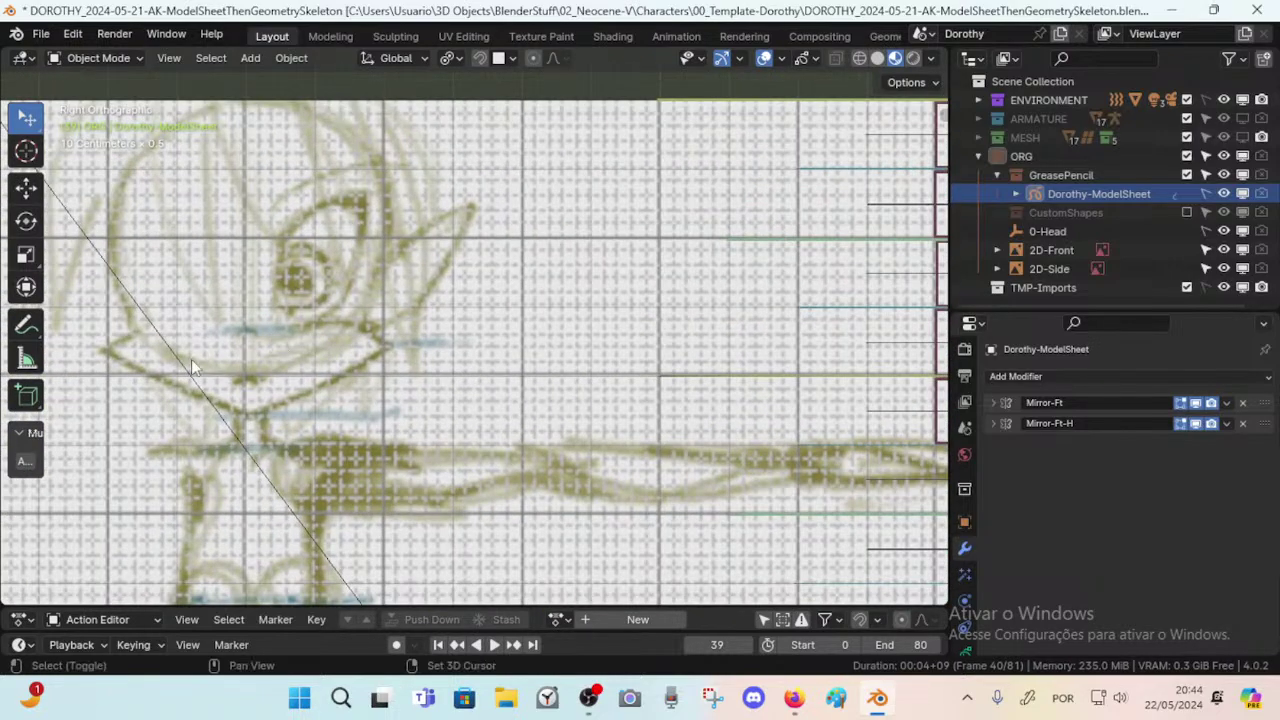
{"action": "middle_click_drag", "start_coordinate": [195, 367], "coordinate": [261, 291], "text": "shift"}
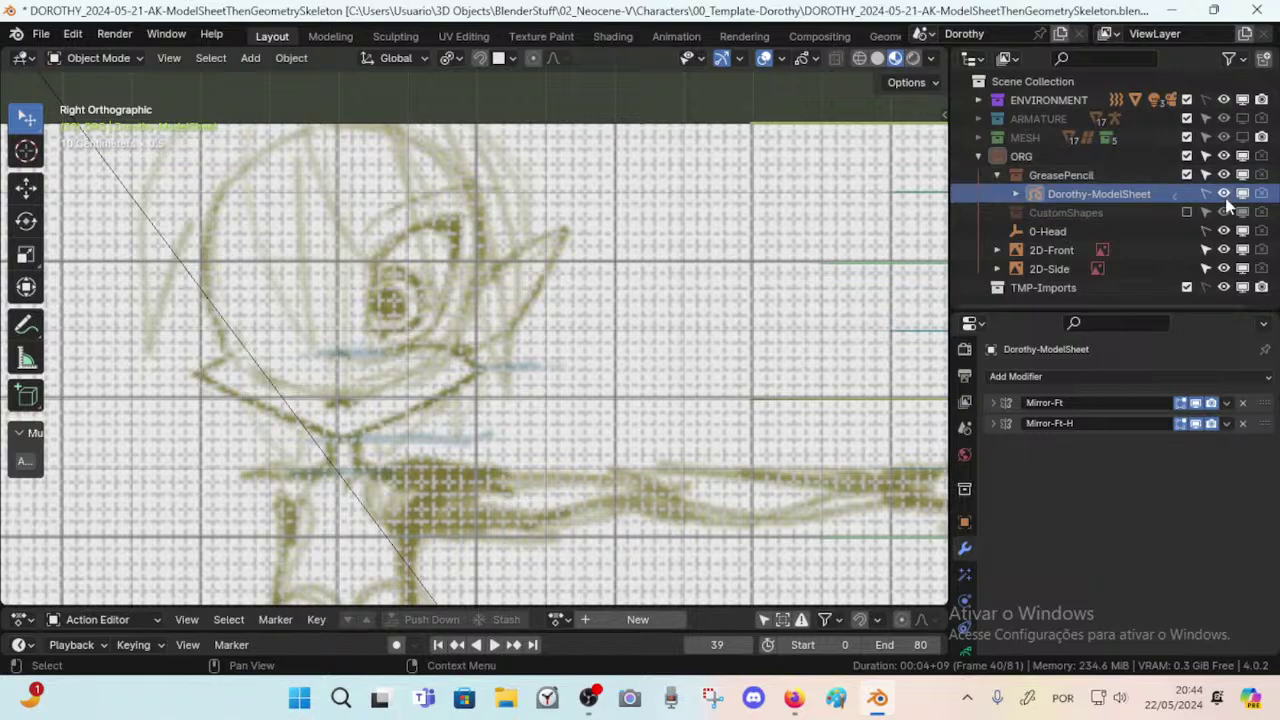
{"action": "left_click", "coordinate": [481, 289]}
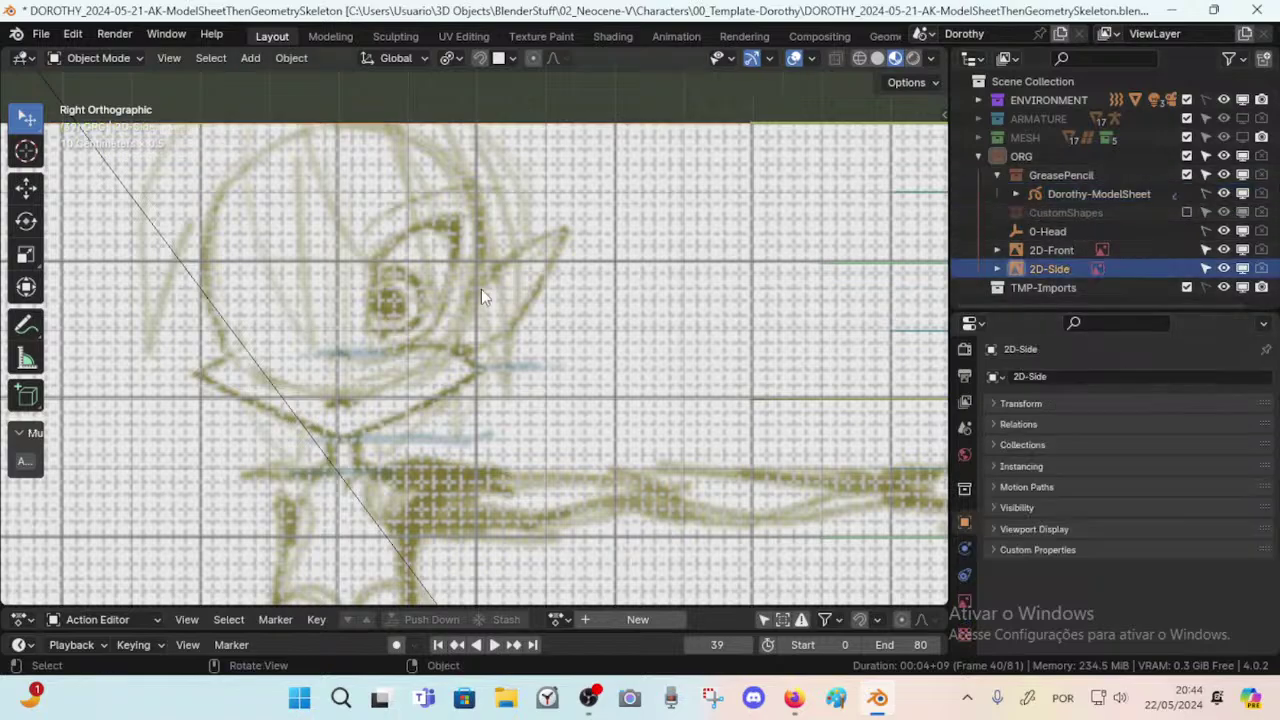
{"action": "left_click", "coordinate": [1225, 251]}
{"action": "left_click", "coordinate": [1227, 251]}
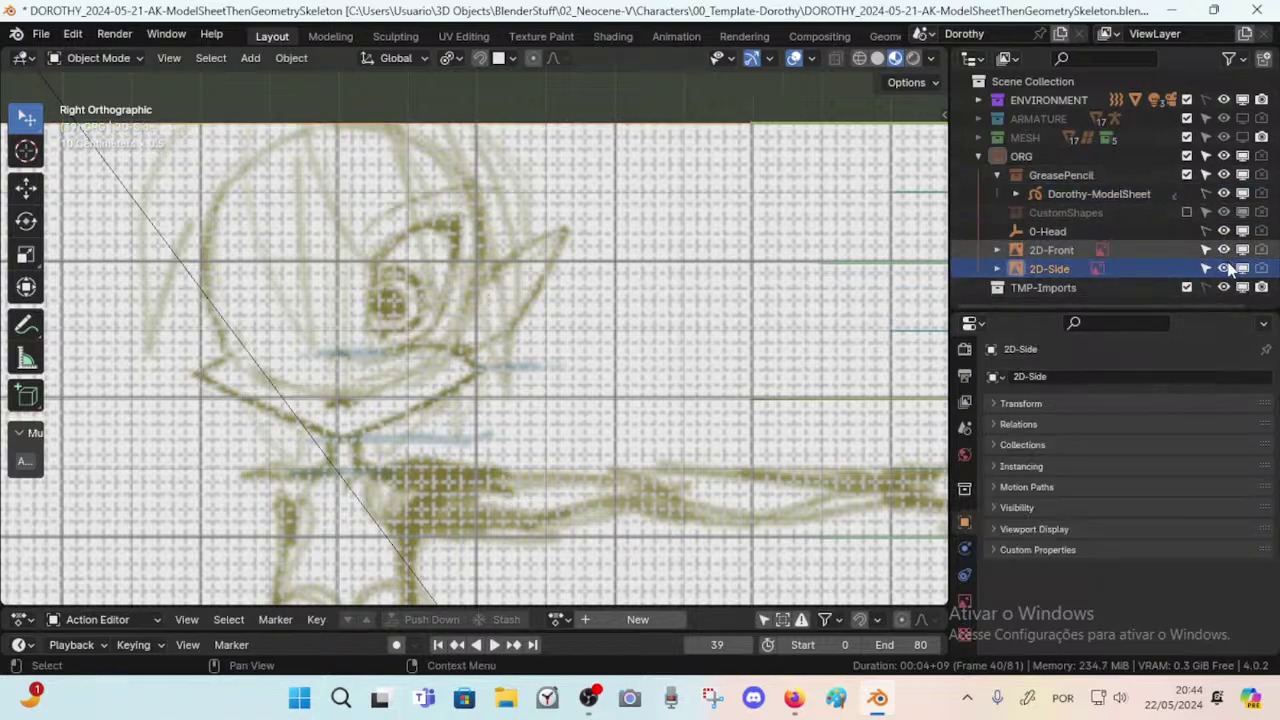
{"action": "left_click", "coordinate": [1228, 266]}
{"action": "left_click", "coordinate": [1228, 266]}
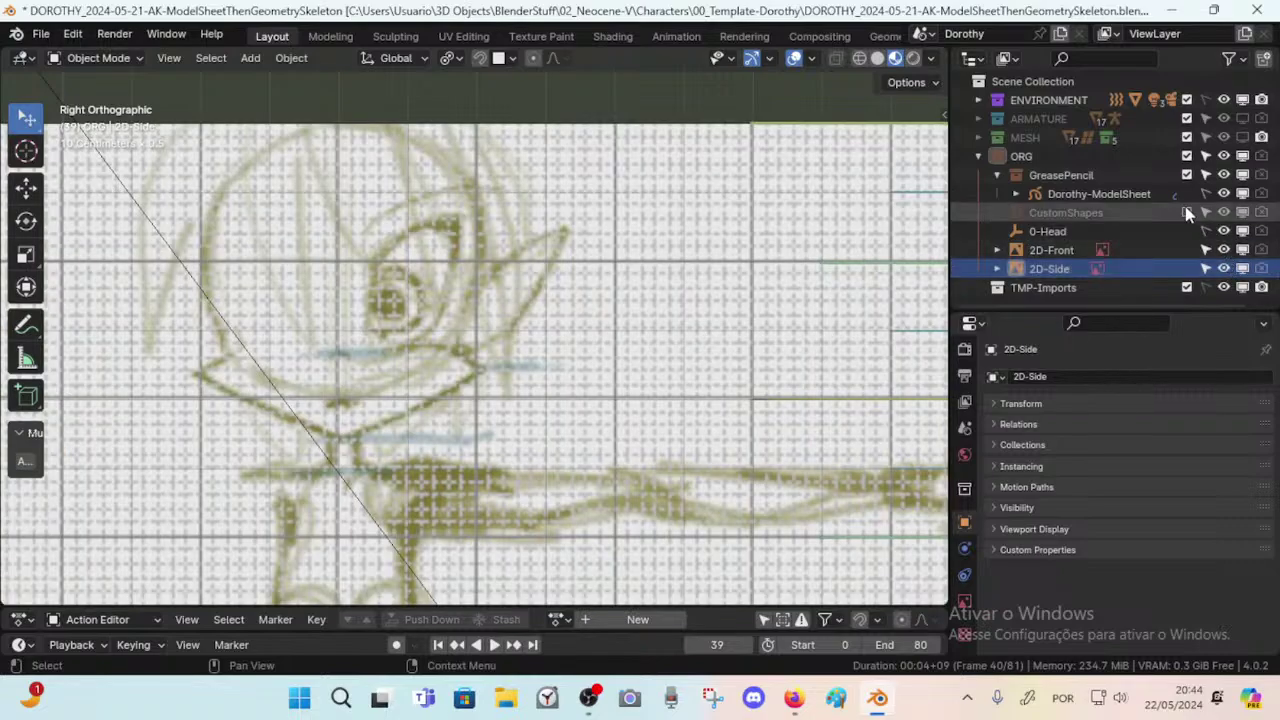
{"action": "left_click", "coordinate": [1222, 250]}
{"action": "left_click", "coordinate": [1222, 250]}
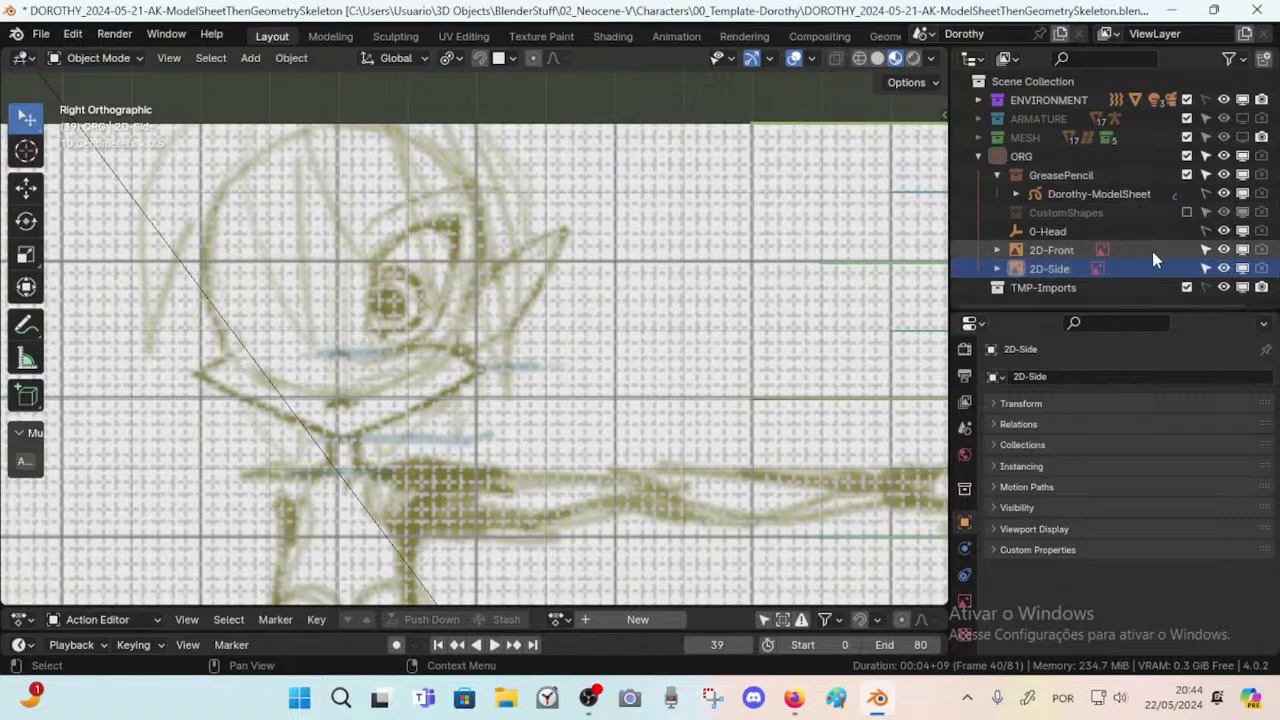
Select the 2D-Front image and switch to the front orthographic view framed closely on the face.
{"action": "left_click", "coordinate": [1048, 250]}
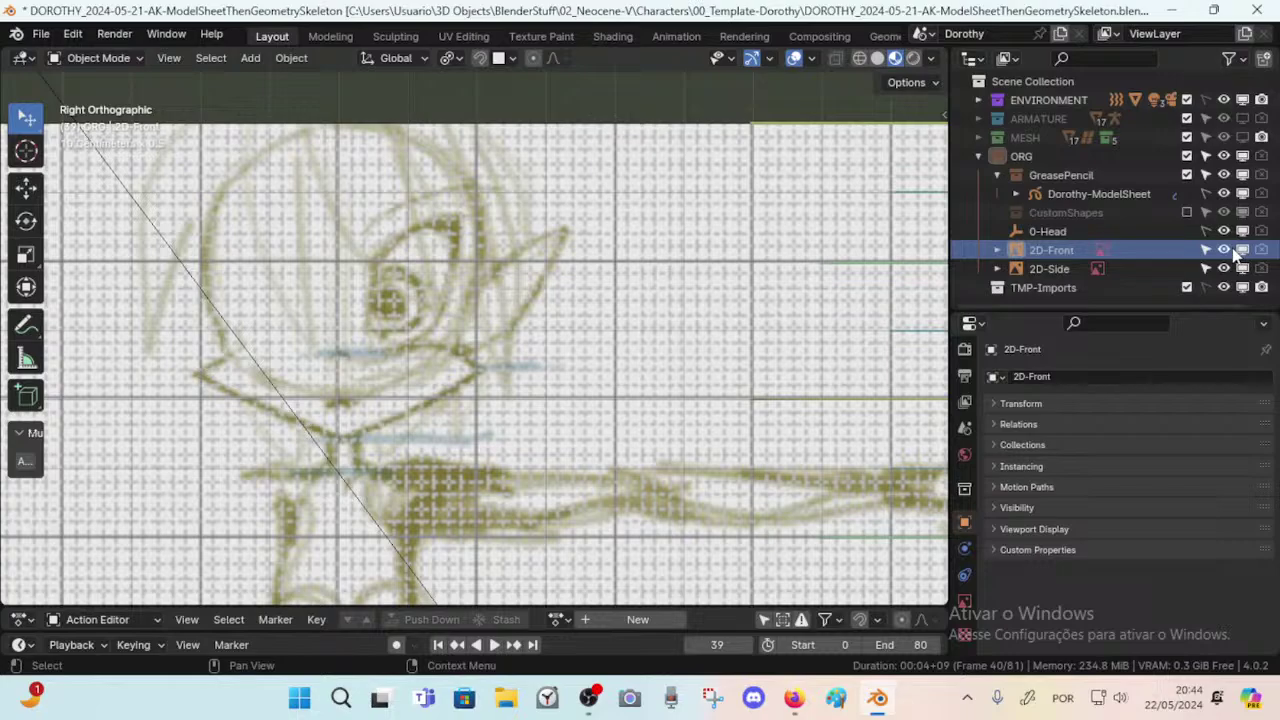
{"action": "scroll", "coordinate": [370, 323], "scroll_direction": "down", "scroll_amount": 5}
{"action": "scroll", "coordinate": [370, 323], "scroll_direction": "down", "scroll_amount": 2}
{"action": "scroll", "coordinate": [370, 323], "scroll_direction": "up", "scroll_amount": 4}
{"action": "key", "text": "KP_1"}
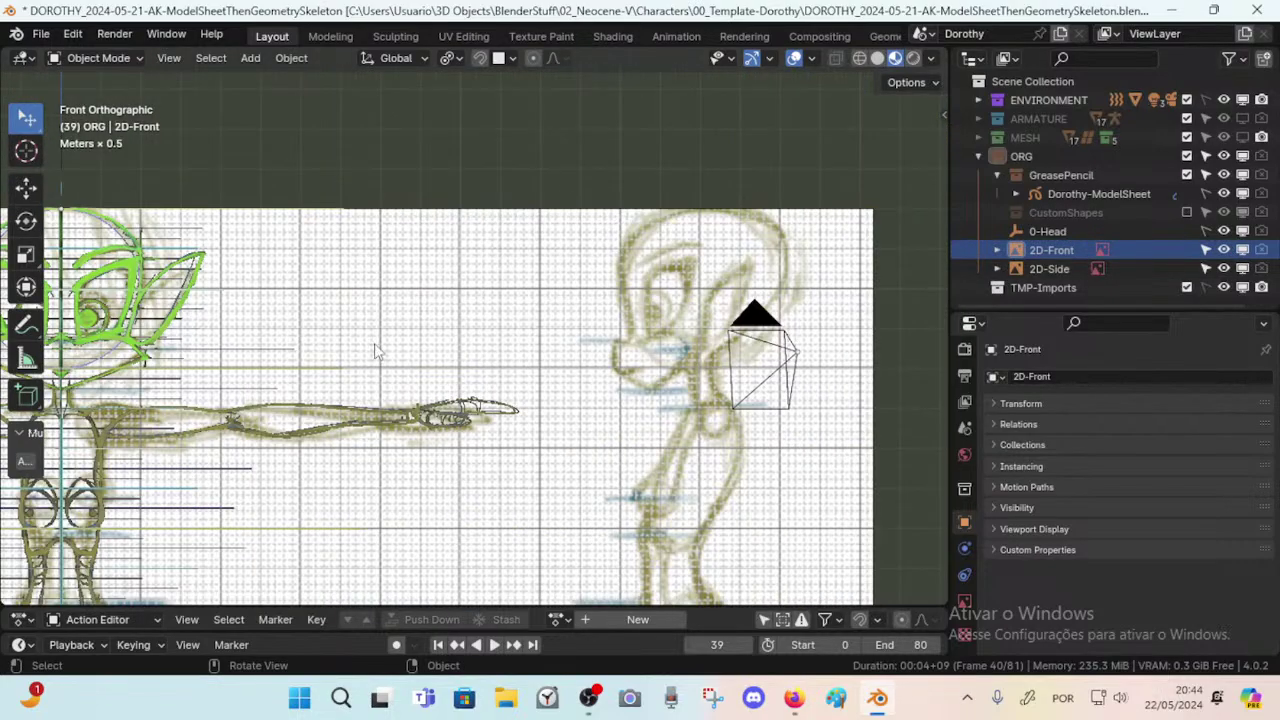
{"action": "middle_click_drag", "start_coordinate": [179, 386], "coordinate": [511, 370], "text": "shift"}
{"action": "scroll", "coordinate": [511, 370], "scroll_direction": "up", "scroll_amount": 4}
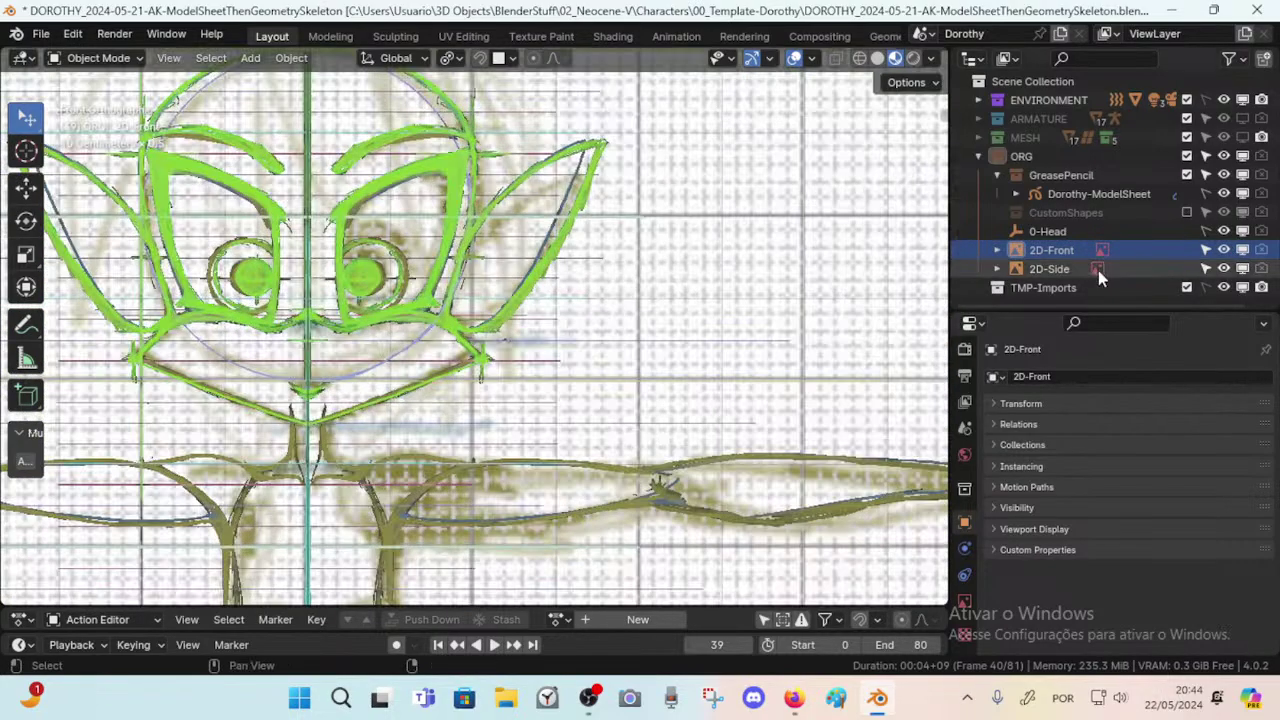
Toggle the visibility of 2D-Front to compare the traced front face with its sketch, leaving the image visible.
{"action": "left_click", "coordinate": [1224, 250]}
{"action": "left_click", "coordinate": [1224, 250]}
{"action": "left_click", "coordinate": [1224, 250]}
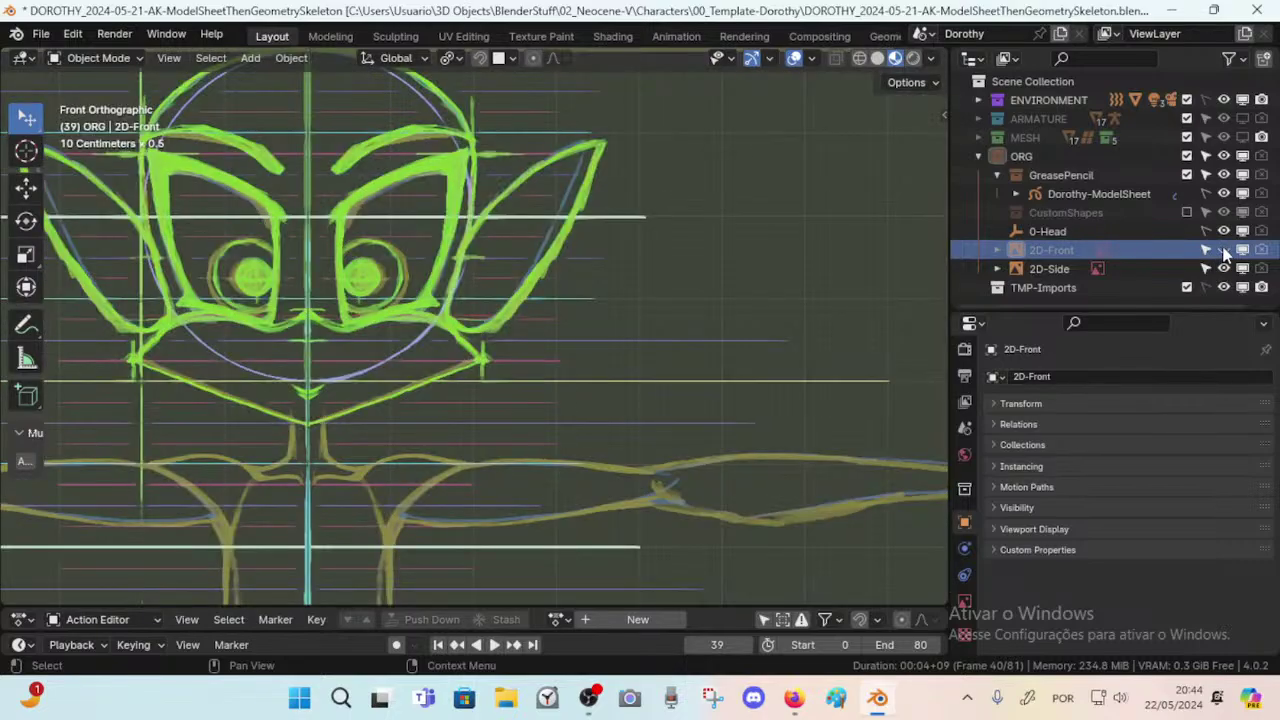
{"action": "left_click", "coordinate": [1224, 250]}
{"action": "left_click", "coordinate": [1224, 250]}
{"action": "left_click", "coordinate": [1224, 250]}
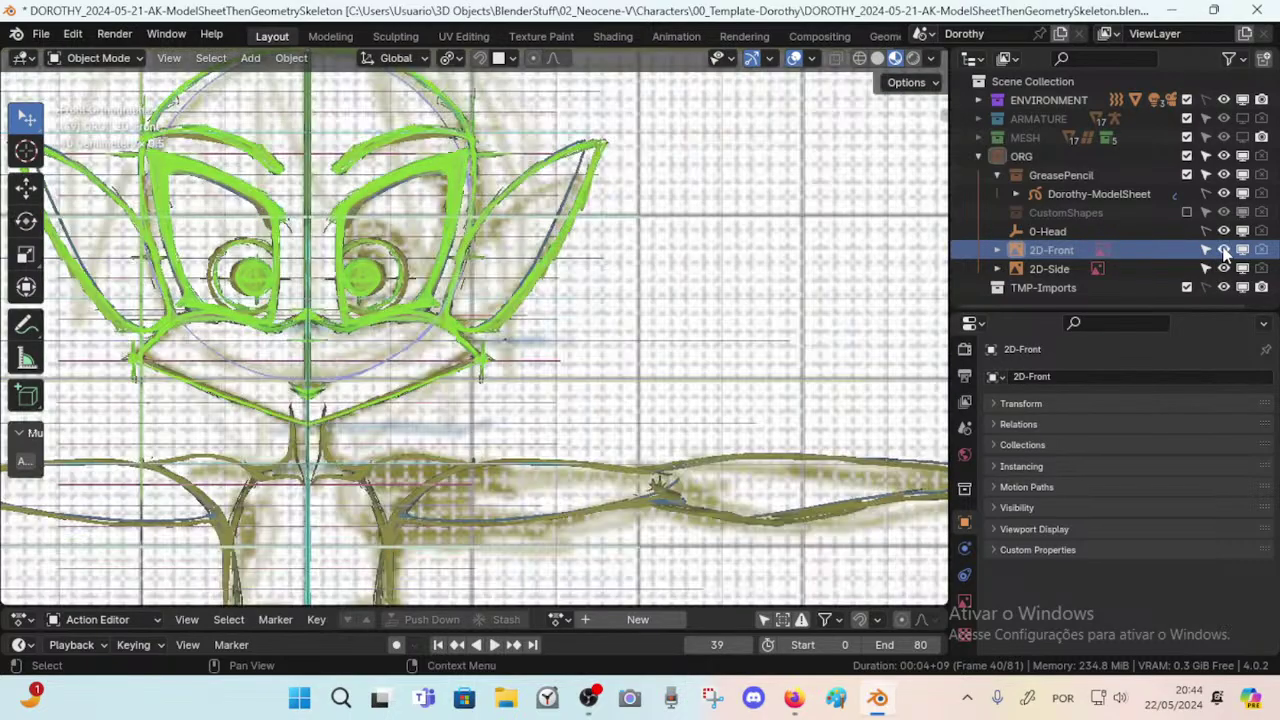
Check 2D-Front from an angled view, return to the front orthographic view, and open the image empty's data settings.
{"action": "left_click", "coordinate": [1062, 258]}
{"action": "scroll", "coordinate": [565, 266], "scroll_direction": "down", "scroll_amount": 4}
{"action": "middle_click_drag", "start_coordinate": [565, 266], "coordinate": [538, 288]}
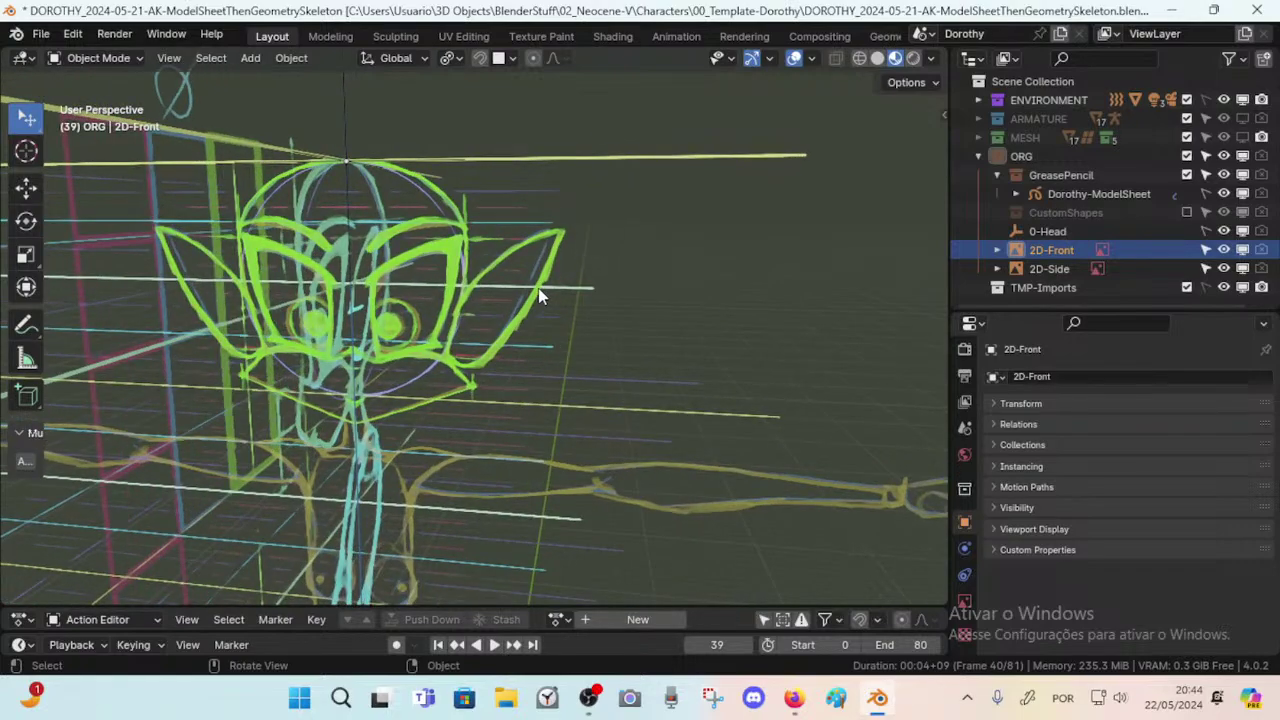
{"action": "key", "text": "KP_1"}
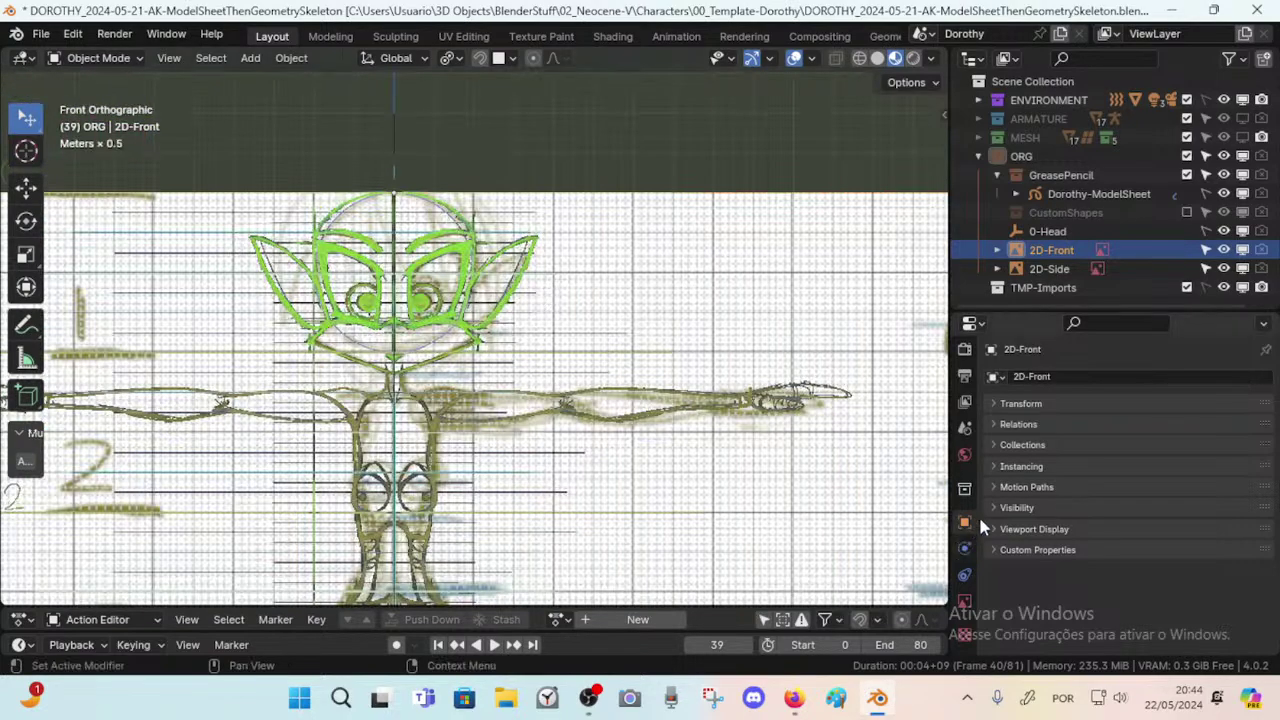
{"action": "left_click", "coordinate": [966, 599]}
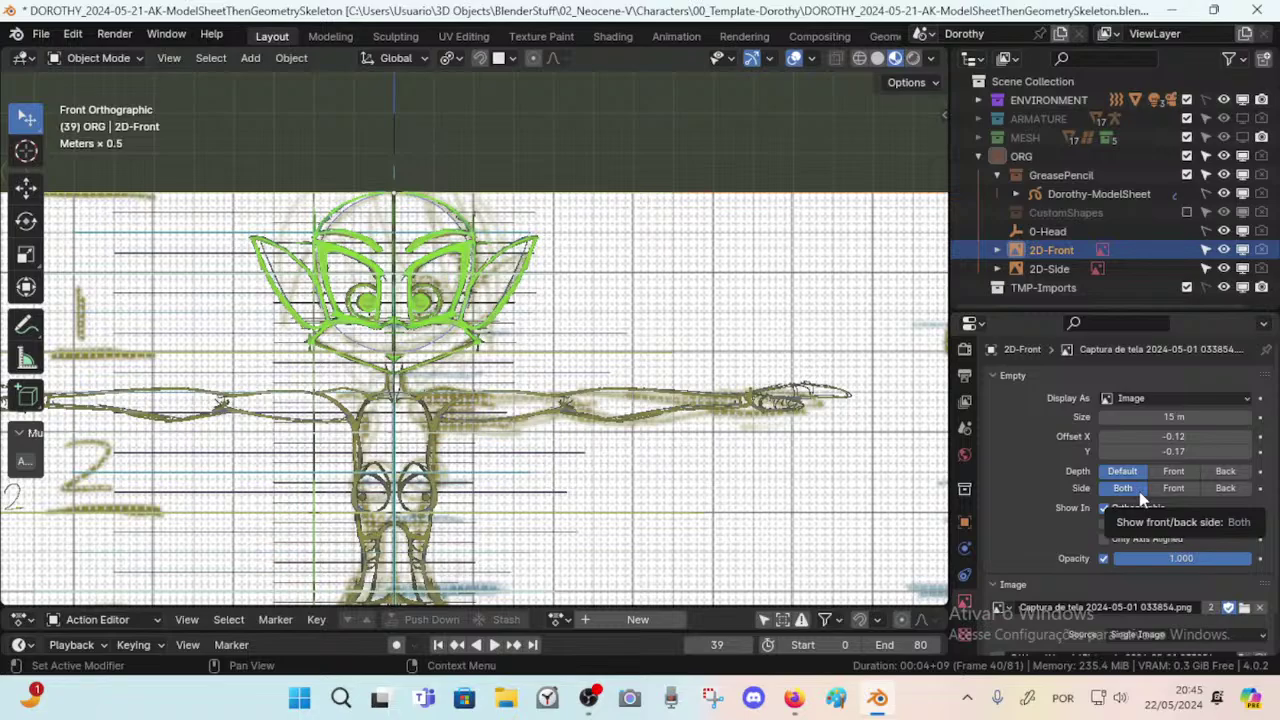
Examine how the reference images display in the front, right, top and angled views, ending in the front orthographic view.
{"action": "key", "text": "KP_3"}
{"action": "key", "text": "KP_1"}
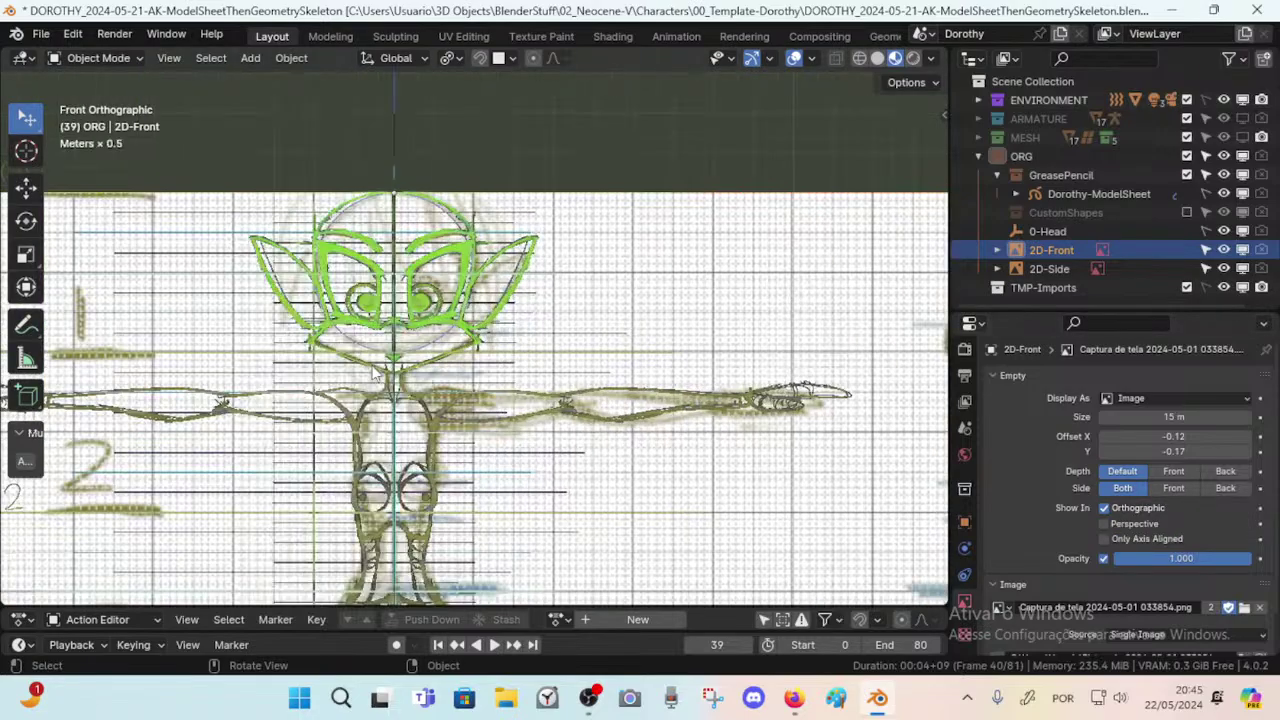
{"action": "middle_click_drag", "start_coordinate": [368, 372], "coordinate": [309, 424]}
{"action": "scroll", "coordinate": [335, 395], "scroll_direction": "down", "scroll_amount": 5}
{"action": "key", "text": "KP_3"}
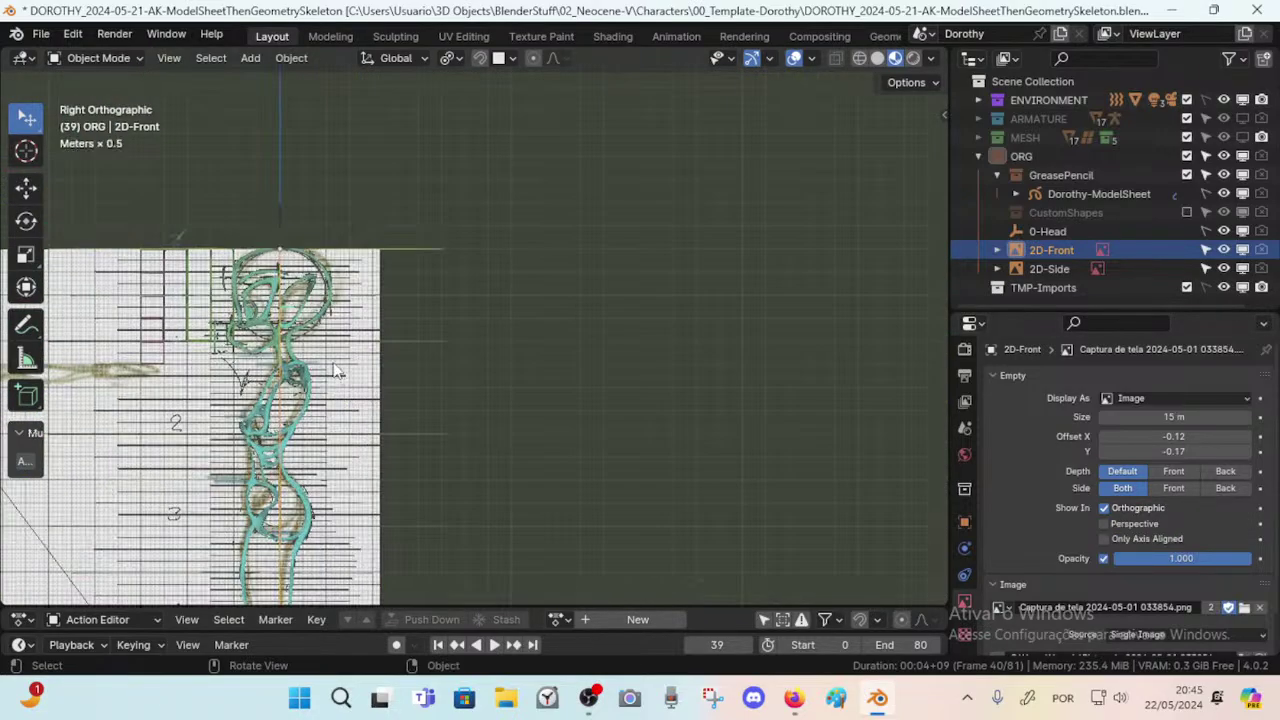
{"action": "key", "text": "KP_1"}
{"action": "key", "text": "KP_7"}
{"action": "scroll", "coordinate": [335, 354], "scroll_direction": "down", "scroll_amount": 3}
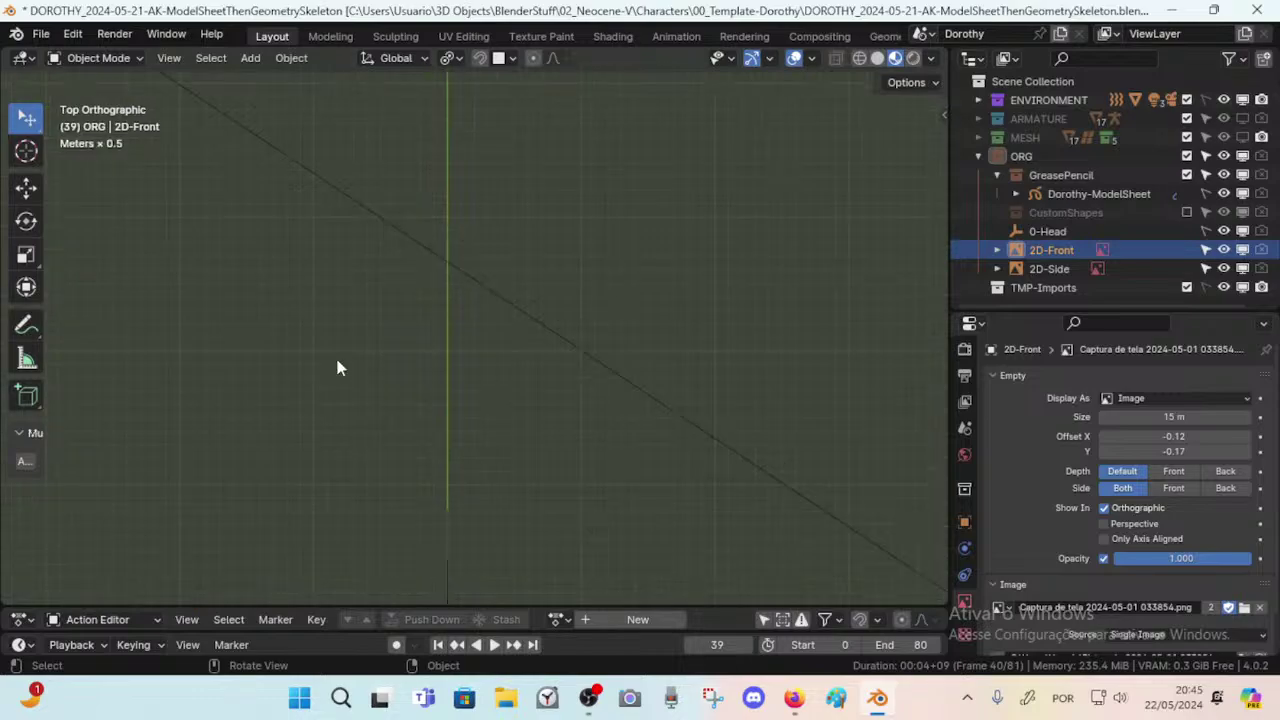
{"action": "key", "text": "KP_3"}
{"action": "key", "text": "KP_1"}
{"action": "scroll", "coordinate": [537, 456], "scroll_direction": "up", "scroll_amount": 3}
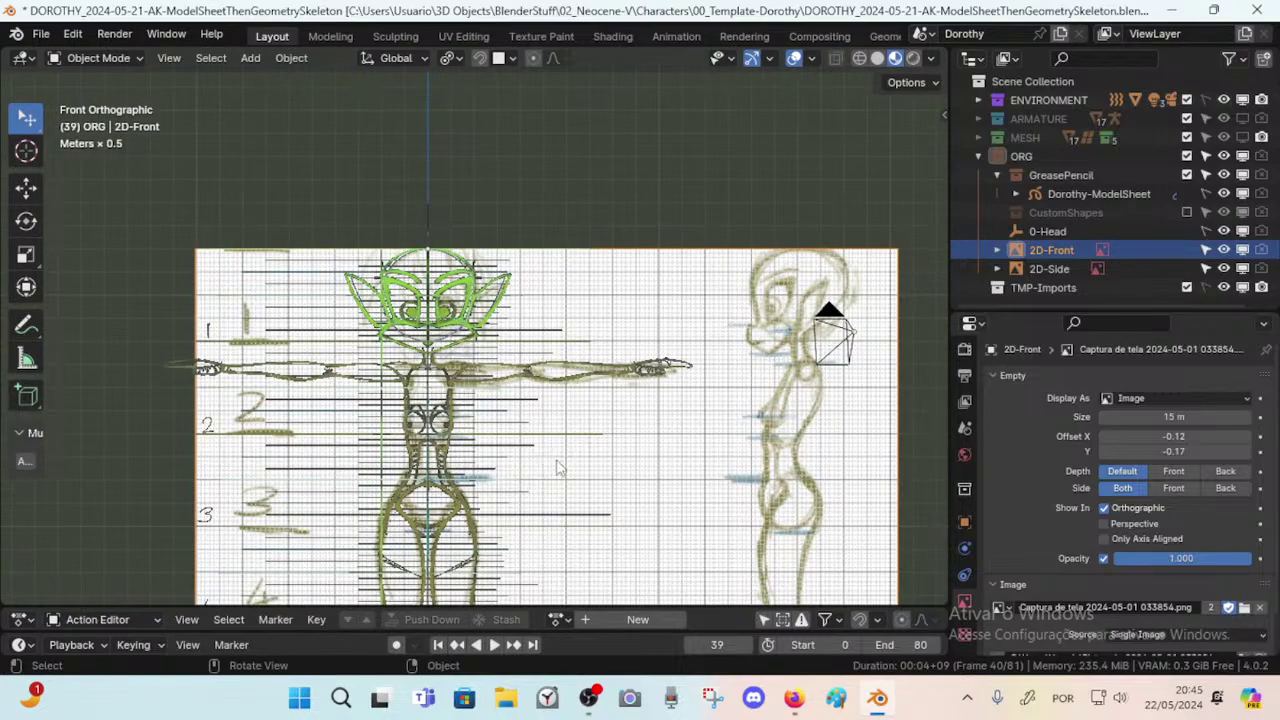
Compare the traced front head and upper body with the sketch by repeatedly toggling 2D-Front, leaving the image visible.
{"action": "scroll", "coordinate": [560, 465], "scroll_direction": "up", "scroll_amount": 3}
{"action": "middle_click_drag", "start_coordinate": [451, 255], "coordinate": [560, 447]}
{"action": "key", "text": "KP_1"}
{"action": "scroll", "coordinate": [416, 288], "scroll_direction": "up", "scroll_amount": 2}
{"action": "left_click", "coordinate": [1223, 250]}
{"action": "left_click", "coordinate": [1223, 250]}
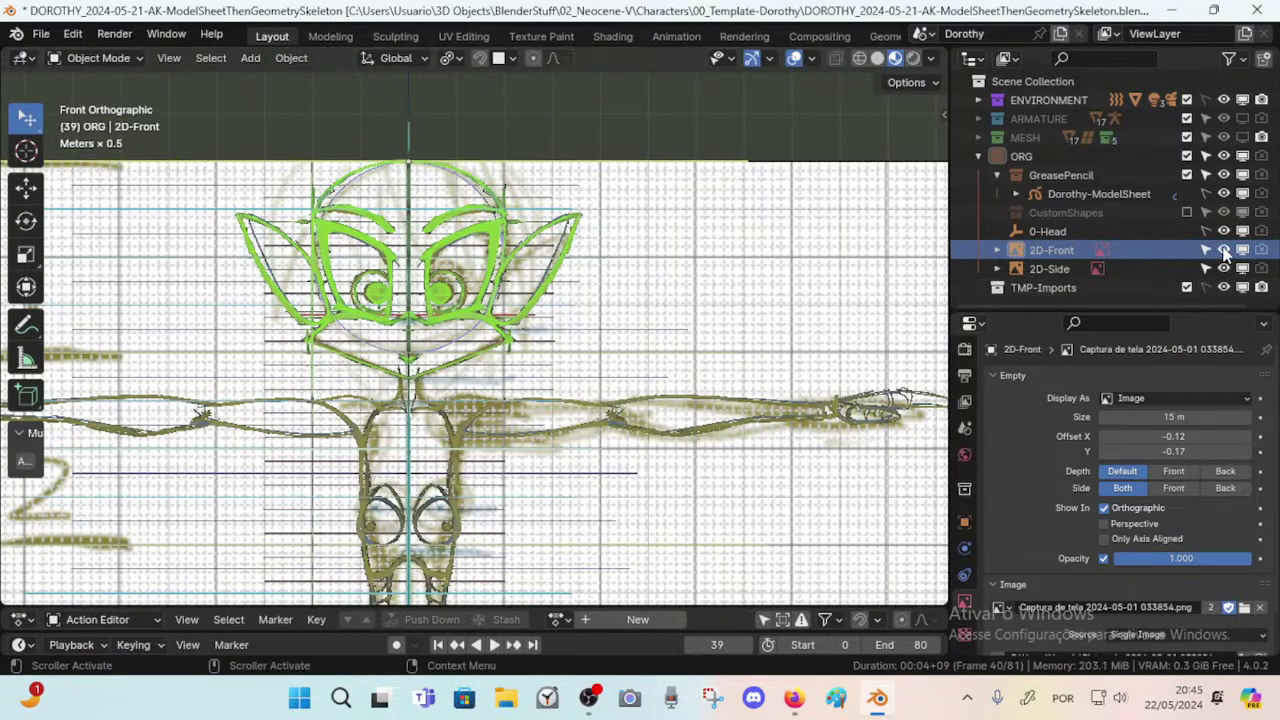
{"action": "left_click", "coordinate": [1223, 250]}
{"action": "left_click", "coordinate": [1223, 250]}
{"action": "left_click", "coordinate": [1223, 250]}
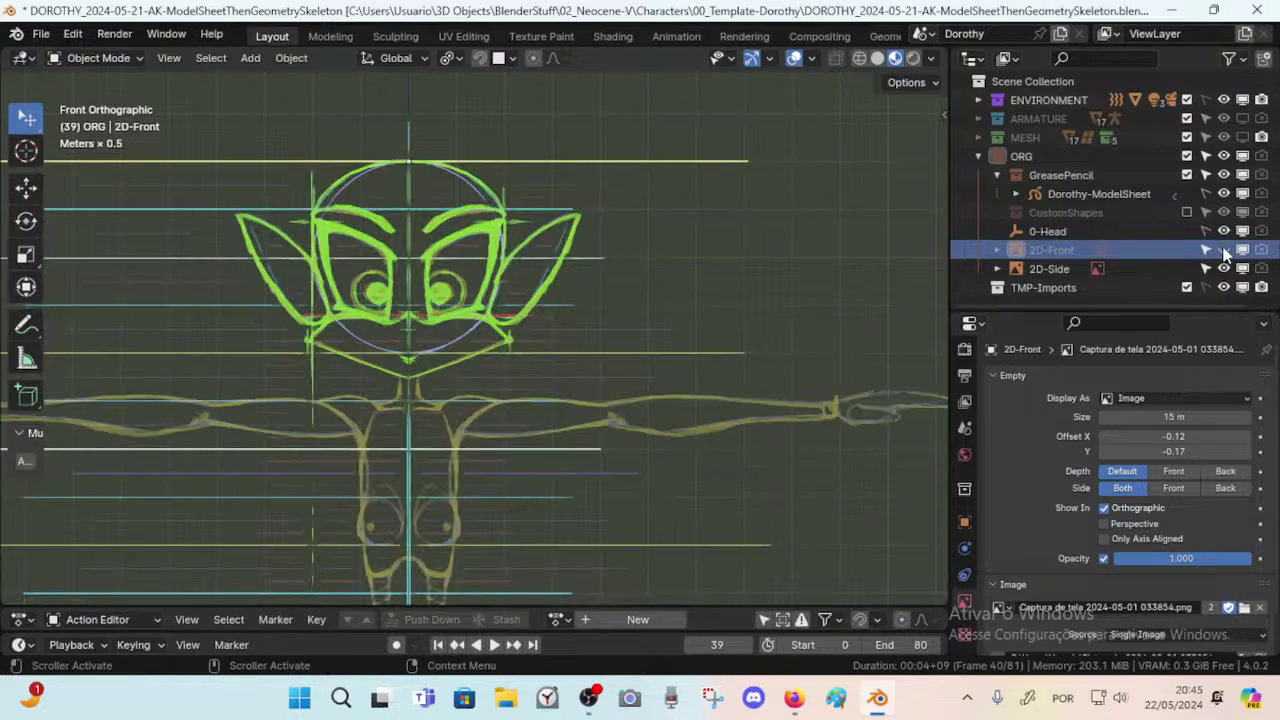
{"action": "left_click", "coordinate": [1223, 250]}
{"action": "left_click", "coordinate": [1223, 250]}
{"action": "left_click", "coordinate": [1223, 250]}
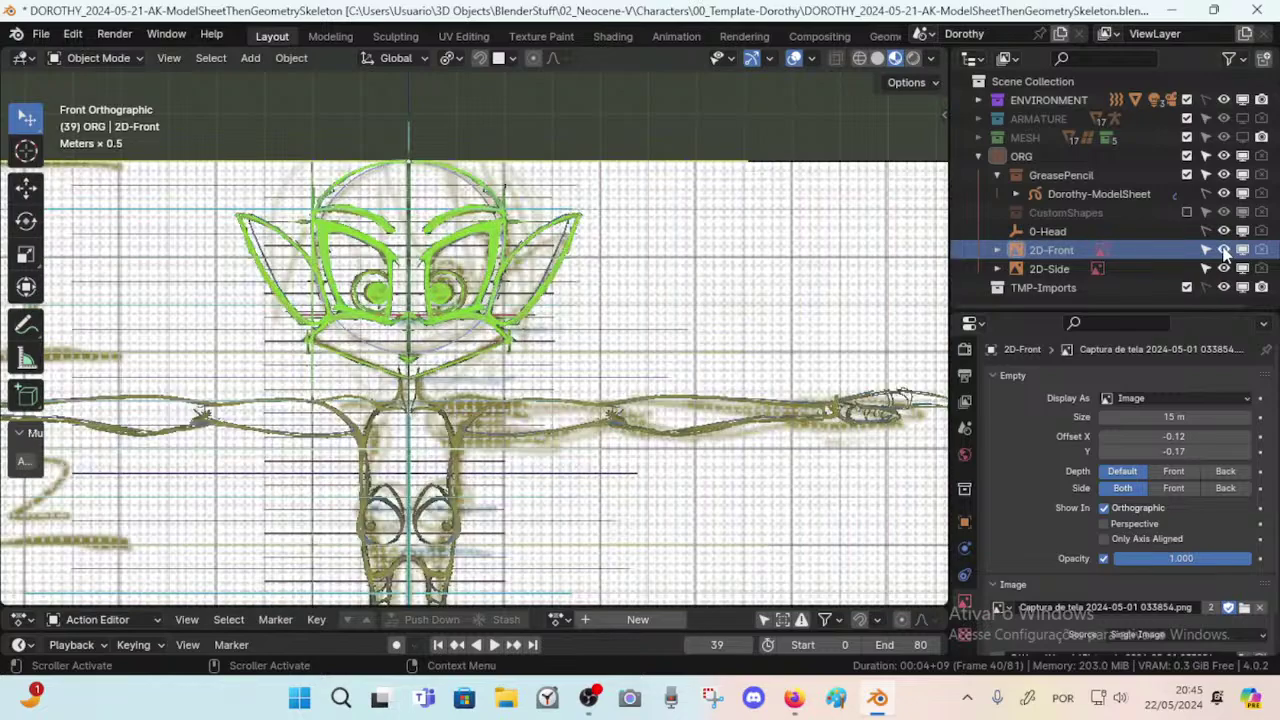
{"action": "left_click", "coordinate": [1223, 250]}
{"action": "scroll", "coordinate": [697, 300], "scroll_direction": "up", "scroll_amount": 1}
{"action": "left_click", "coordinate": [1223, 250]}
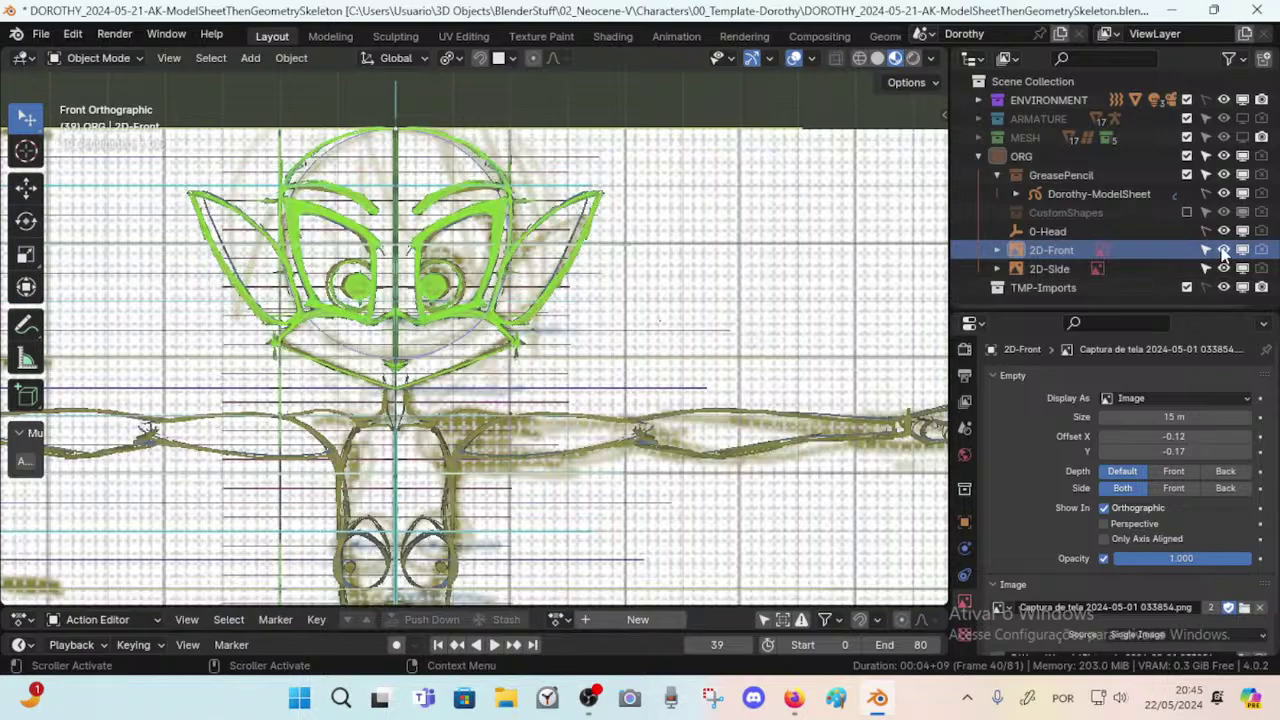
Examine the front sketch's mouth and chin against the profile muzzle in the neighbouring side sketch, staying in front orthographic view.
{"action": "scroll", "coordinate": [345, 320], "scroll_direction": "up", "scroll_amount": 2}
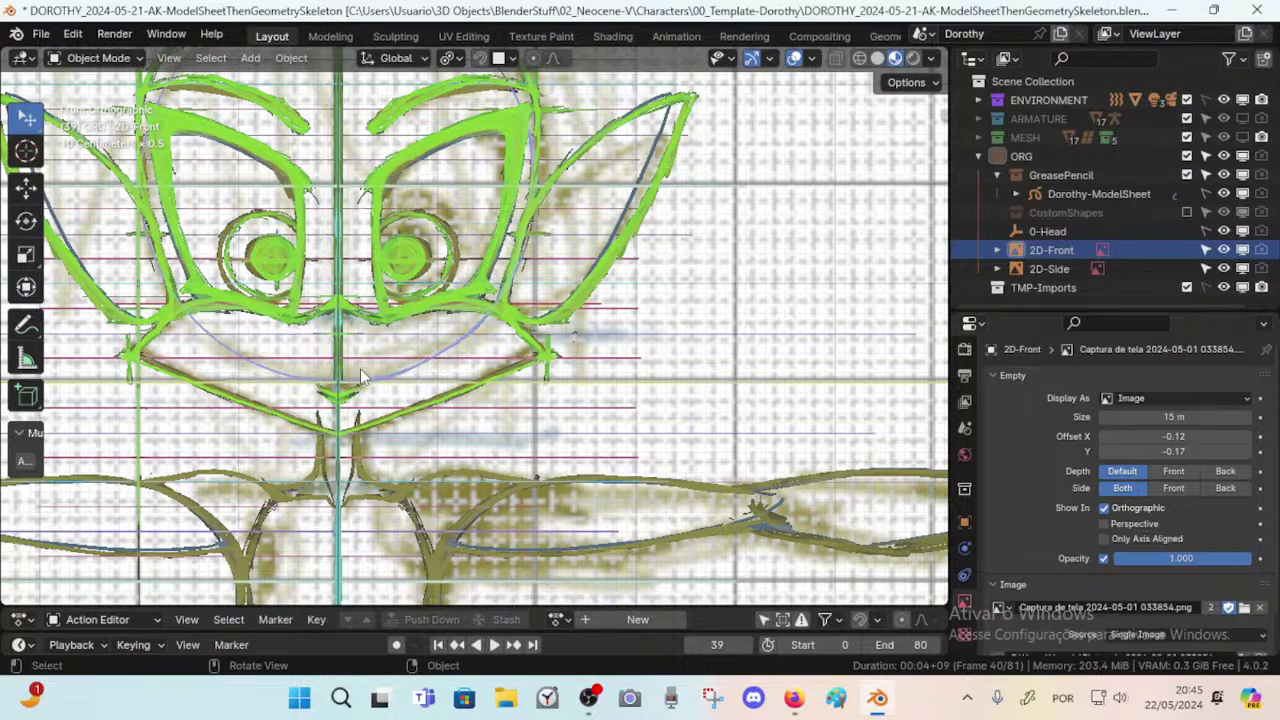
{"action": "scroll", "coordinate": [362, 377], "scroll_direction": "down", "scroll_amount": 6}
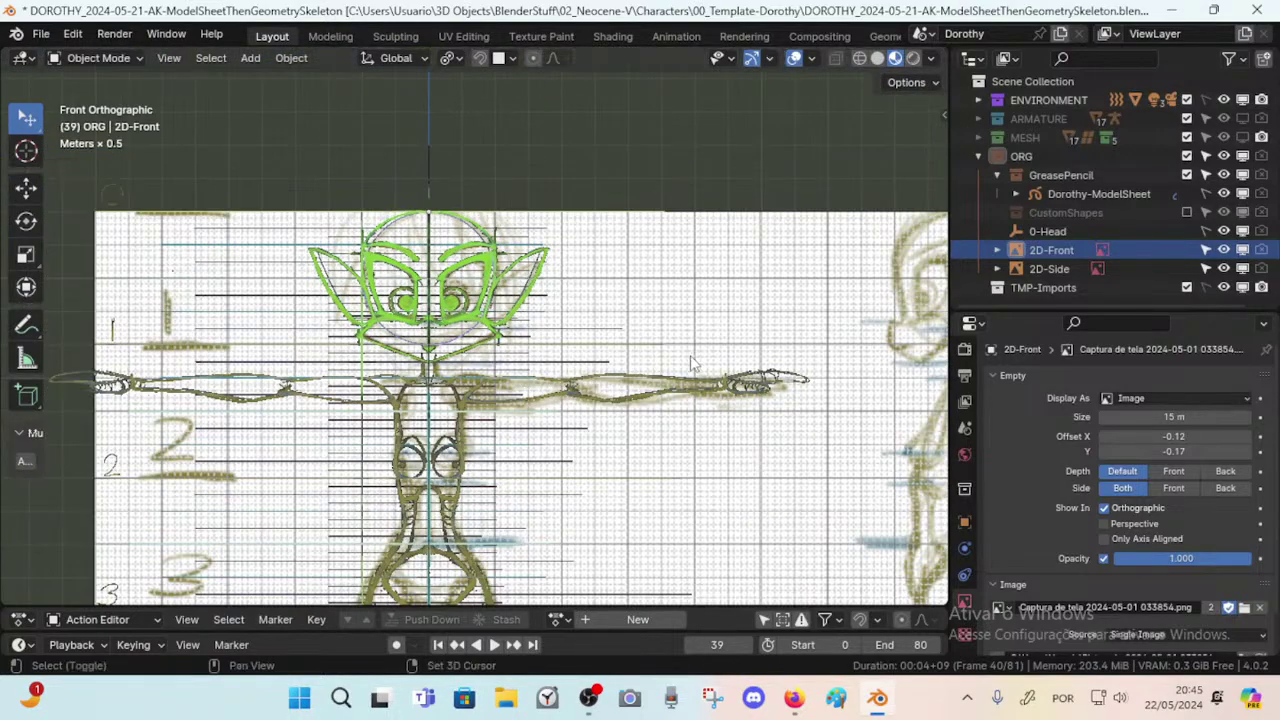
{"action": "middle_click_drag", "start_coordinate": [691, 363], "coordinate": [308, 379], "text": "shift"}
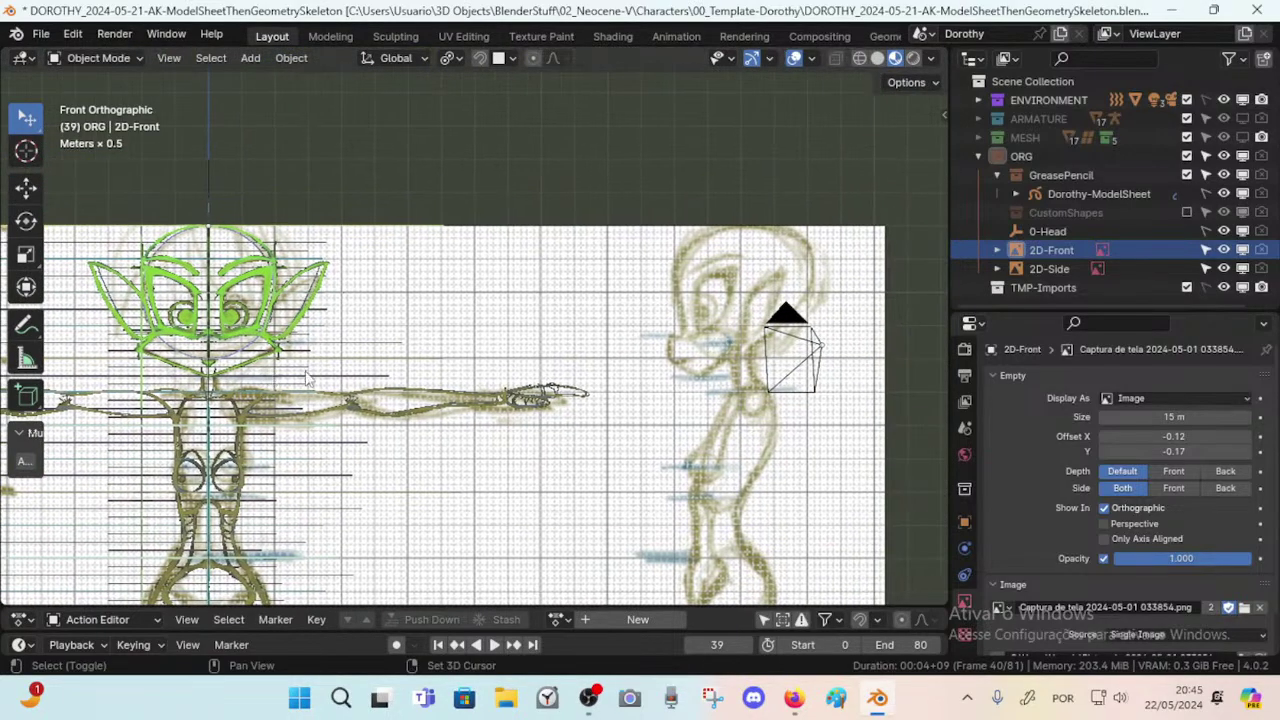
{"action": "scroll", "coordinate": [626, 379], "scroll_direction": "up", "scroll_amount": 2}
{"action": "middle_click_drag", "start_coordinate": [650, 365], "coordinate": [464, 381], "text": "shift"}
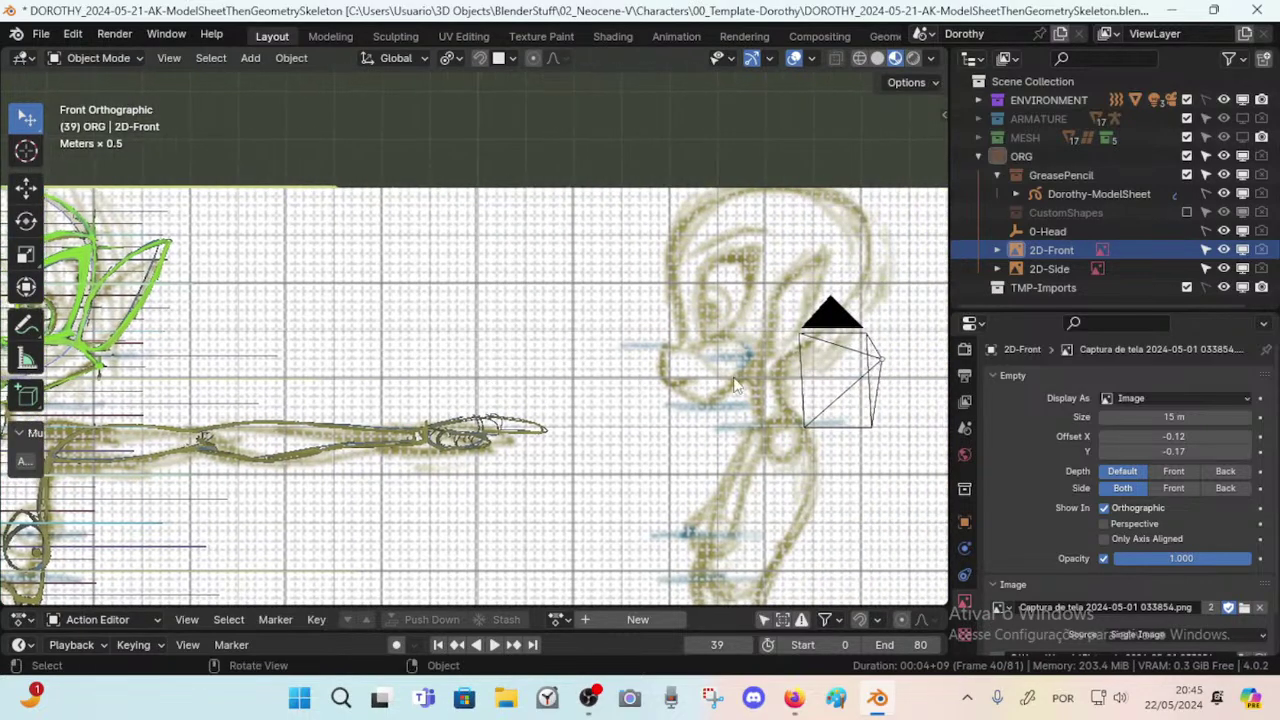
{"action": "scroll", "coordinate": [735, 385], "scroll_direction": "up", "scroll_amount": 3}
{"action": "scroll", "coordinate": [565, 428], "scroll_direction": "up", "scroll_amount": 2}
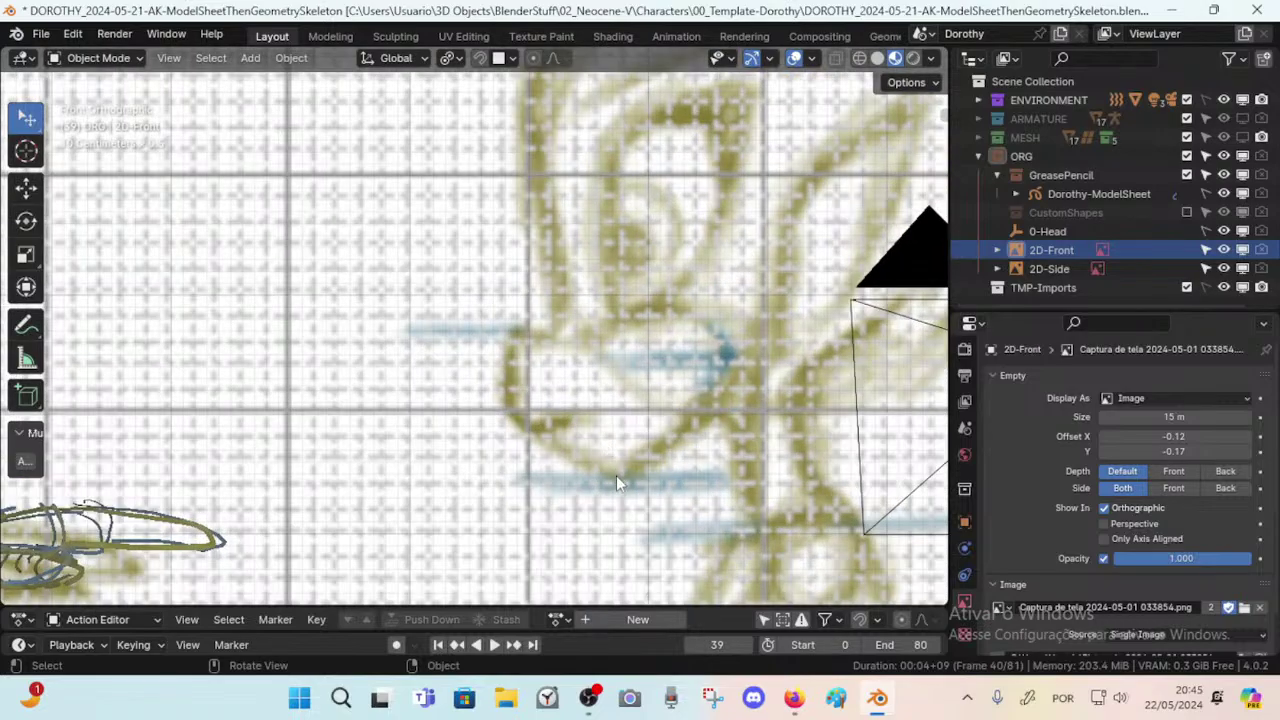
{"action": "scroll", "coordinate": [600, 474], "scroll_direction": "down", "scroll_amount": 4}
{"action": "middle_click_drag", "start_coordinate": [466, 457], "coordinate": [674, 427], "text": "shift"}
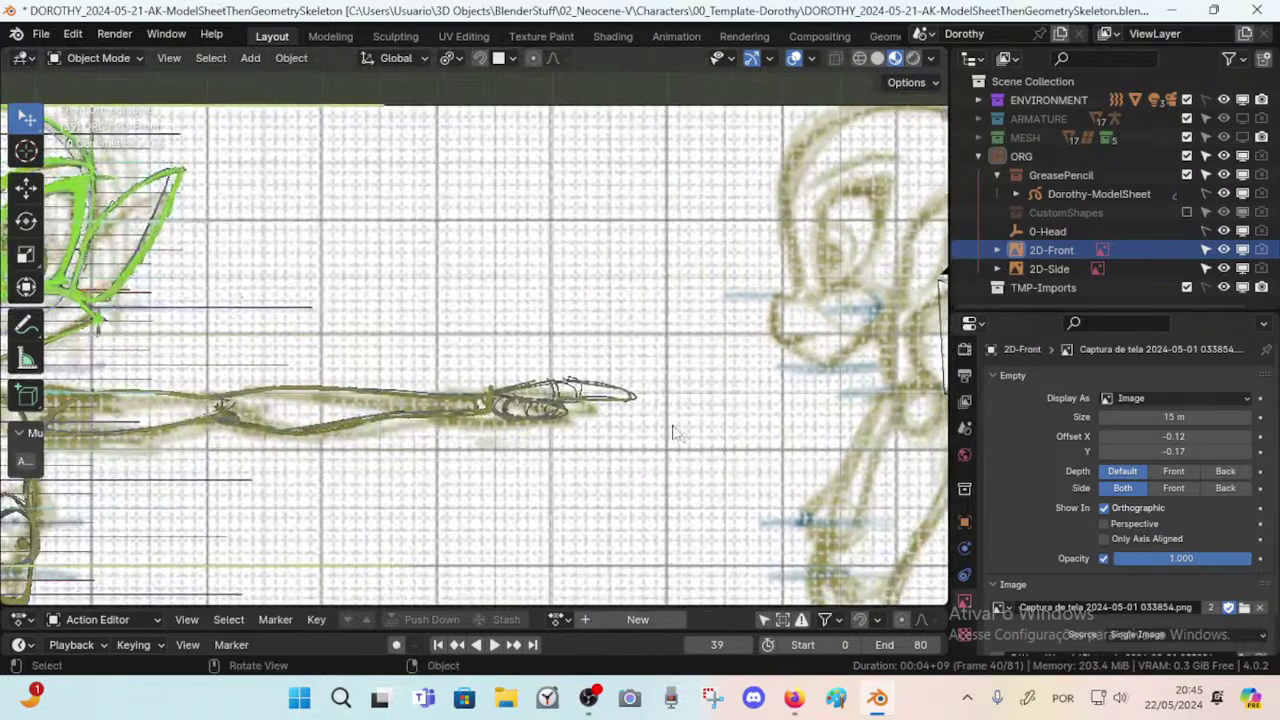
{"action": "middle_click_drag", "start_coordinate": [938, 280], "coordinate": [881, 286], "text": "shift"}
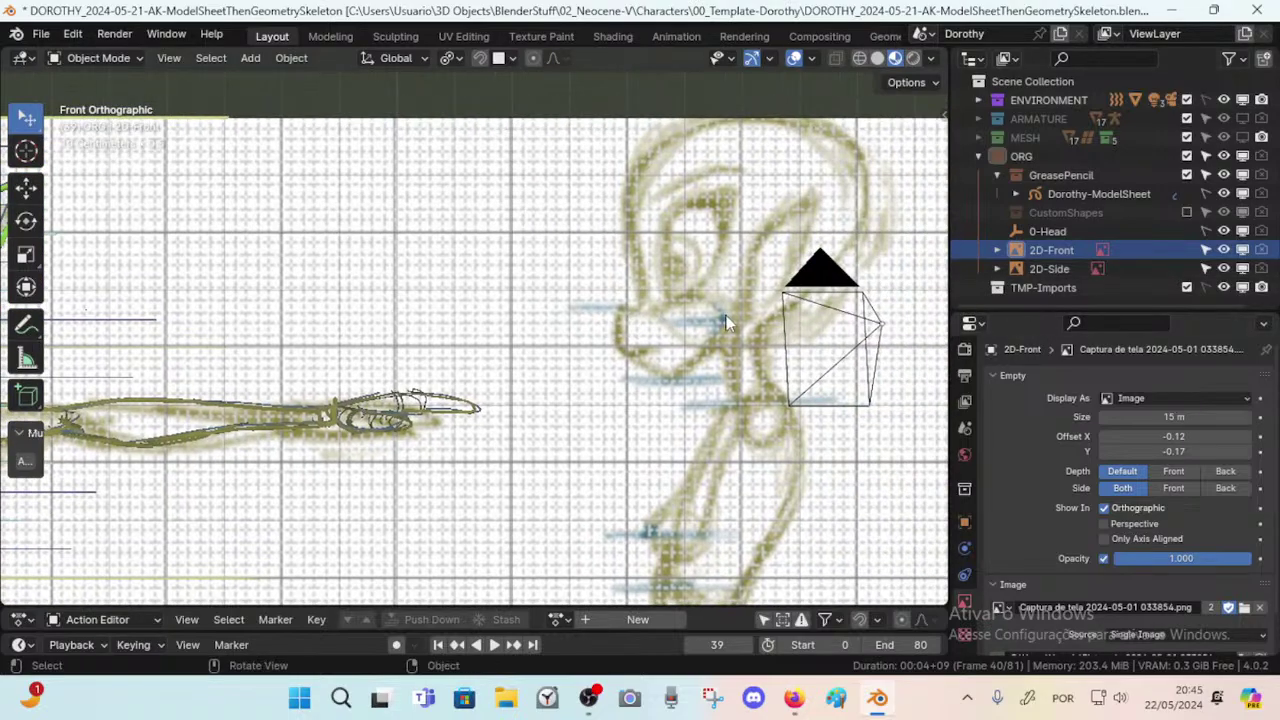
In right orthographic view, compare the traced side muzzle with the sketch by repeatedly toggling 2D-Side, leaving the image visible.
{"action": "key", "text": "KP_3"}
{"action": "scroll", "coordinate": [511, 364], "scroll_direction": "up", "scroll_amount": 4}
{"action": "middle_click_drag", "start_coordinate": [482, 401], "coordinate": [730, 392], "text": "shift"}
{"action": "left_click", "coordinate": [1222, 269]}
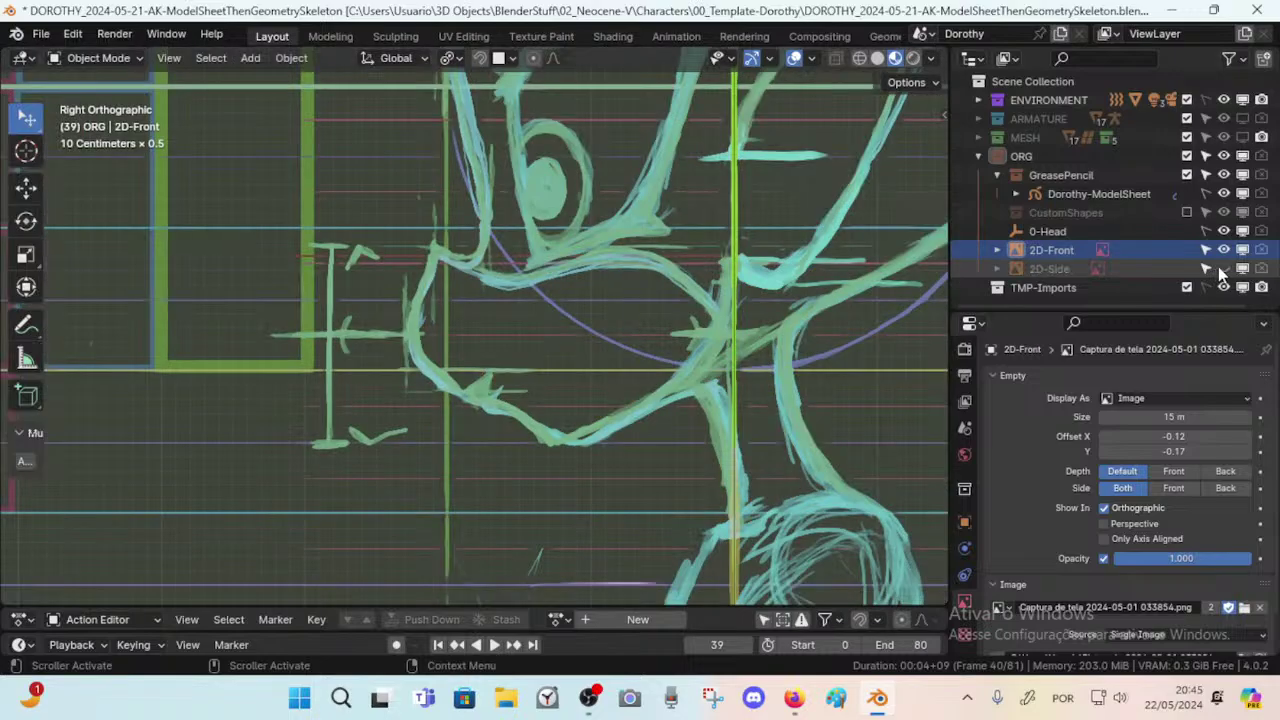
{"action": "left_click", "coordinate": [1222, 269]}
{"action": "left_click", "coordinate": [1222, 269]}
{"action": "left_click", "coordinate": [1222, 269]}
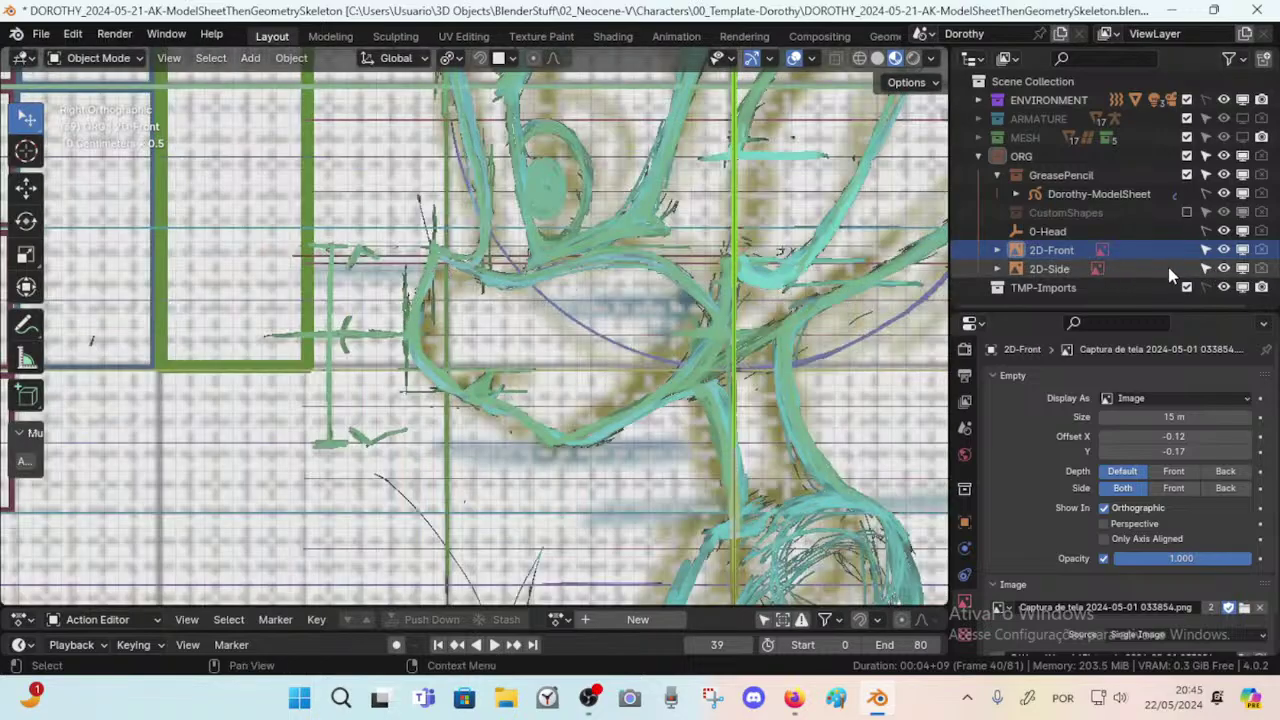
{"action": "left_click_drag", "start_coordinate": [1222, 269], "coordinate": [1222, 250]}
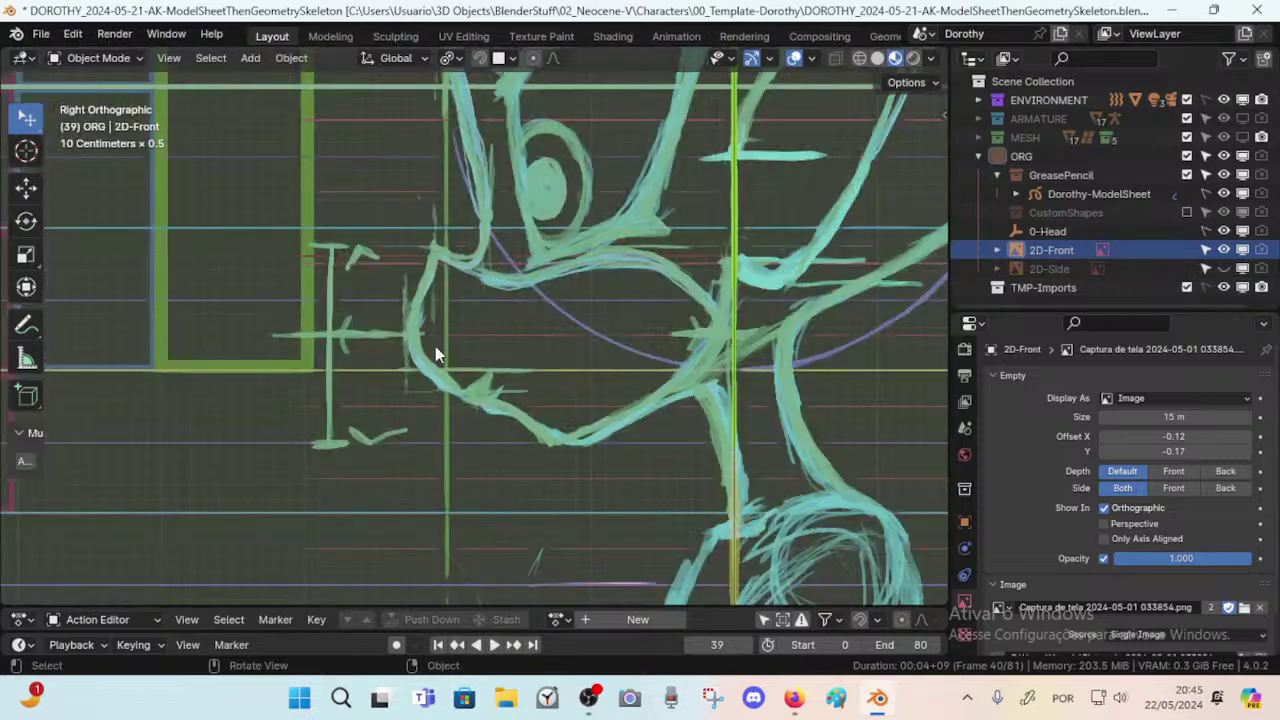
{"action": "left_click", "coordinate": [1226, 250]}
{"action": "left_click", "coordinate": [1226, 269]}
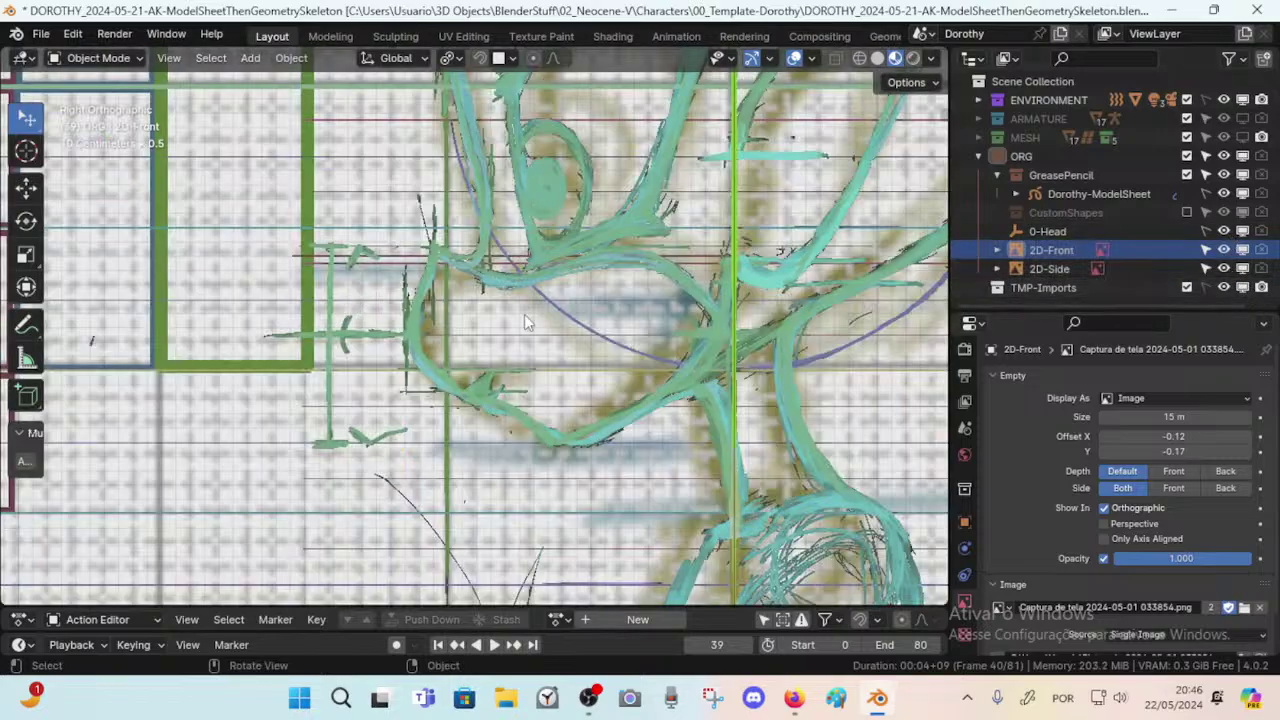
{"action": "left_click", "coordinate": [1226, 269]}
{"action": "left_click", "coordinate": [1226, 269]}
{"action": "left_click", "coordinate": [1225, 270]}
{"action": "left_click", "coordinate": [1225, 270]}
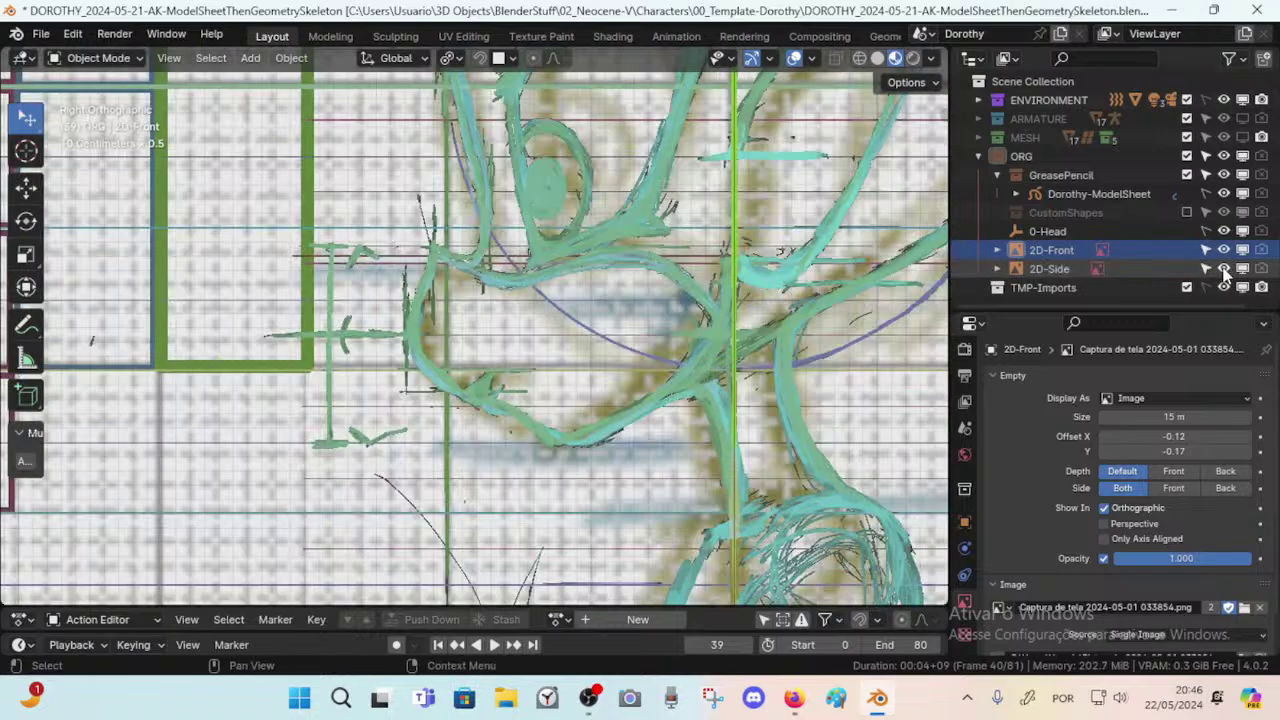
Hide Dorothy-ModelSheet to examine the bare side-view sketch around the muzzle and head, and show the model sheet again.
{"action": "scroll", "coordinate": [670, 316], "scroll_direction": "down", "scroll_amount": 1}
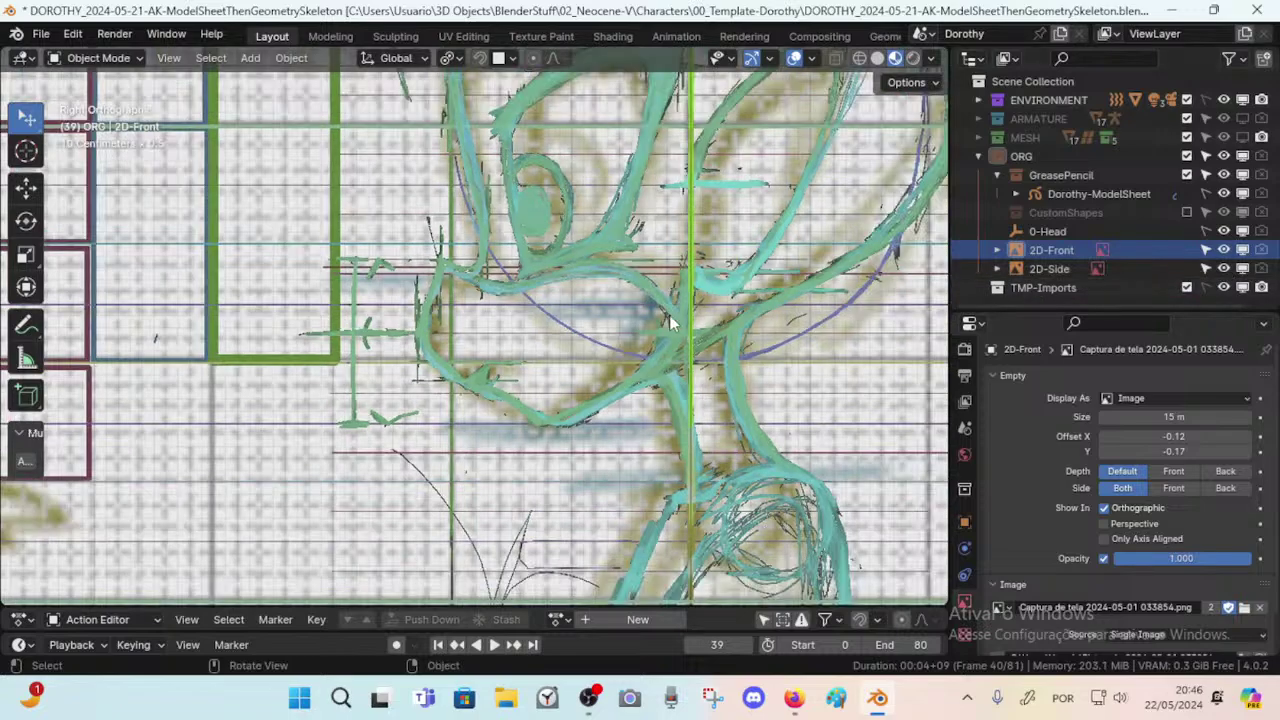
{"action": "left_click", "coordinate": [1223, 194]}
{"action": "left_click", "coordinate": [1223, 194]}
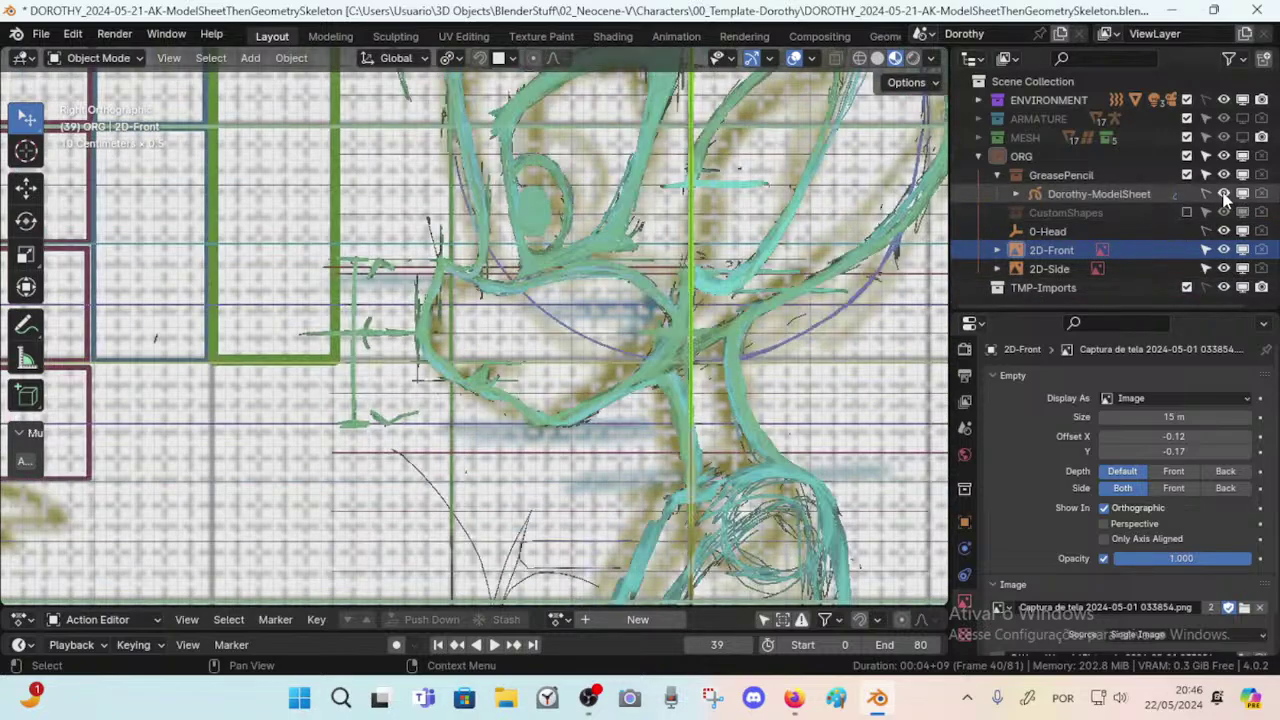
{"action": "left_click", "coordinate": [1223, 194]}
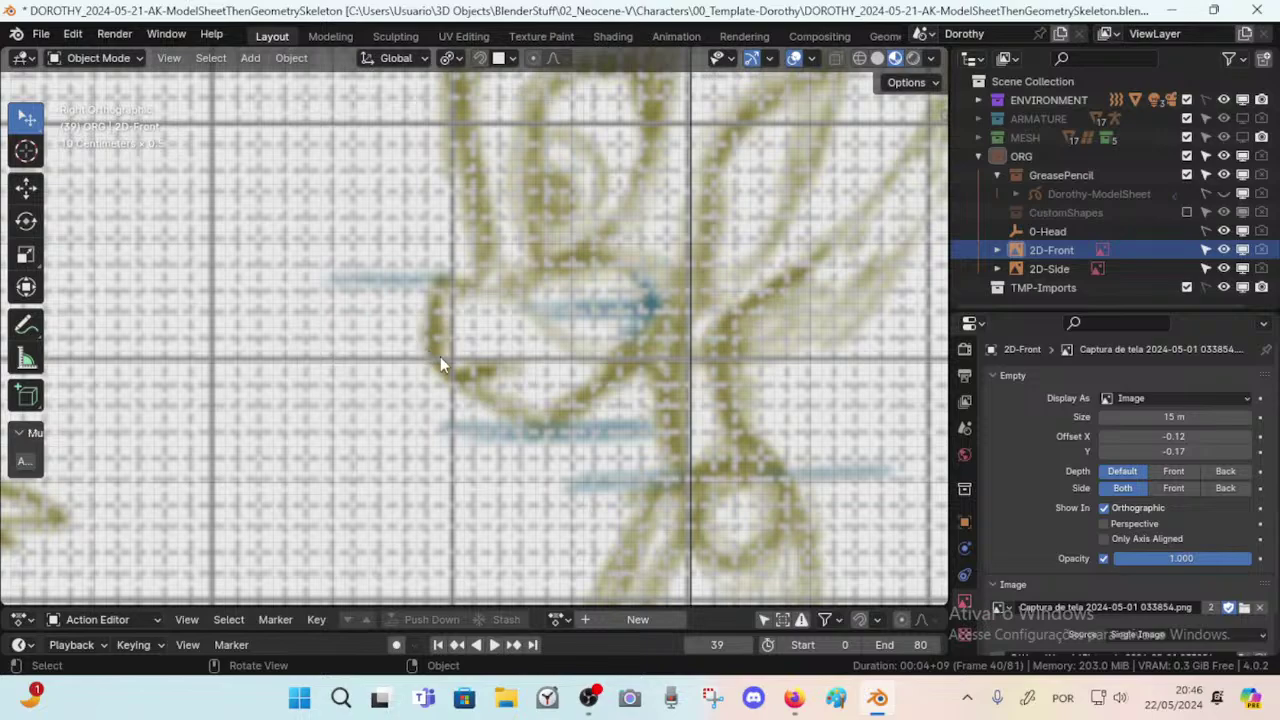
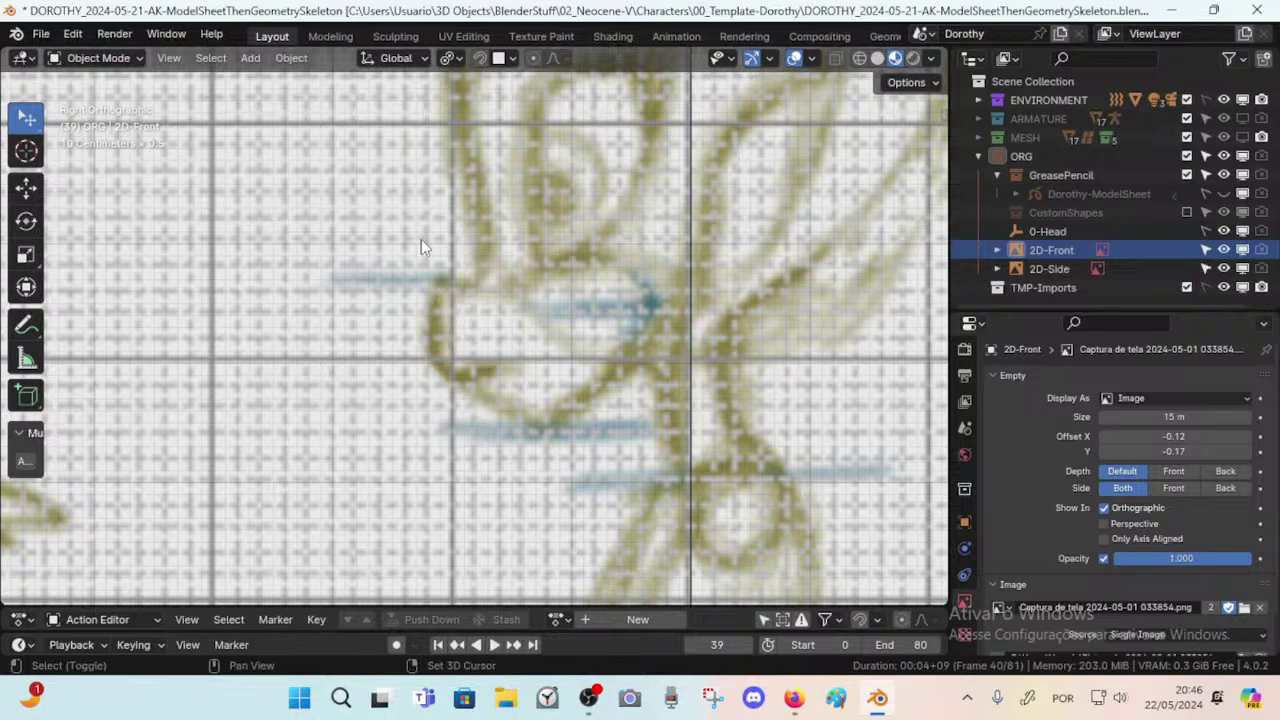
{"action": "scroll", "coordinate": [453, 361], "scroll_direction": "down", "scroll_amount": 4}
{"action": "middle_click_drag", "start_coordinate": [448, 362], "coordinate": [799, 338], "text": "shift"}
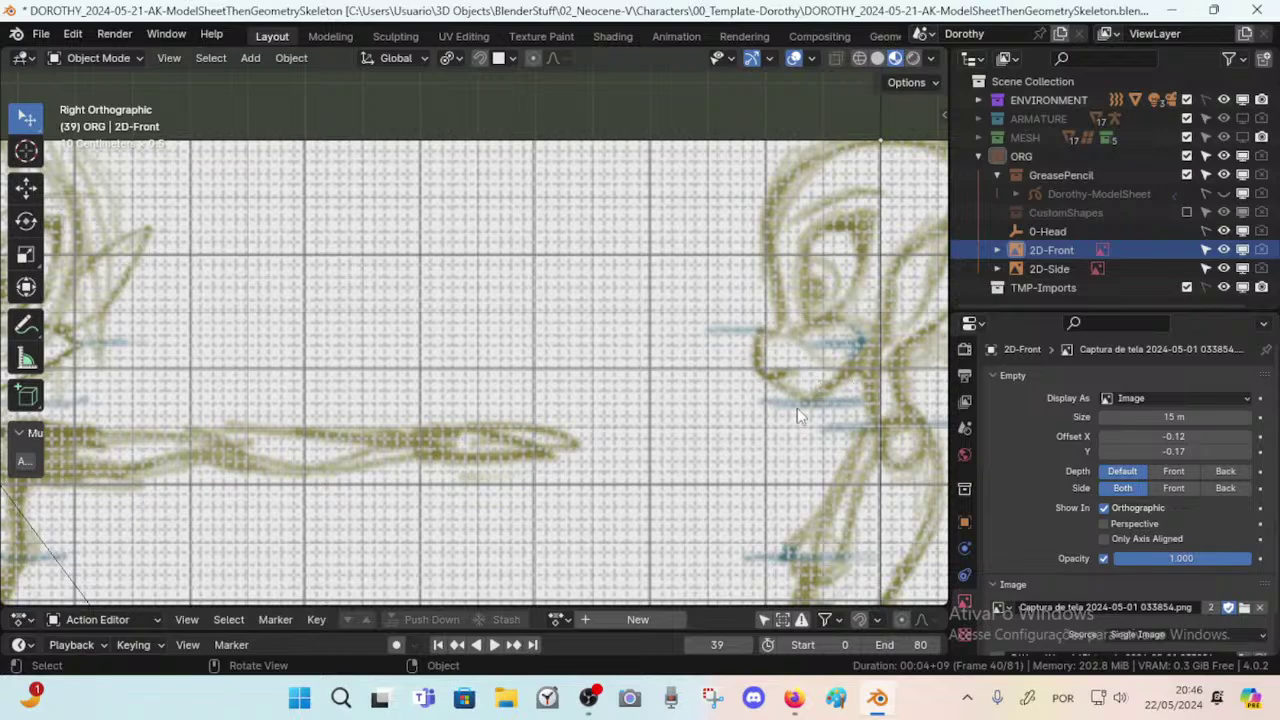
{"action": "left_click", "coordinate": [1224, 194]}
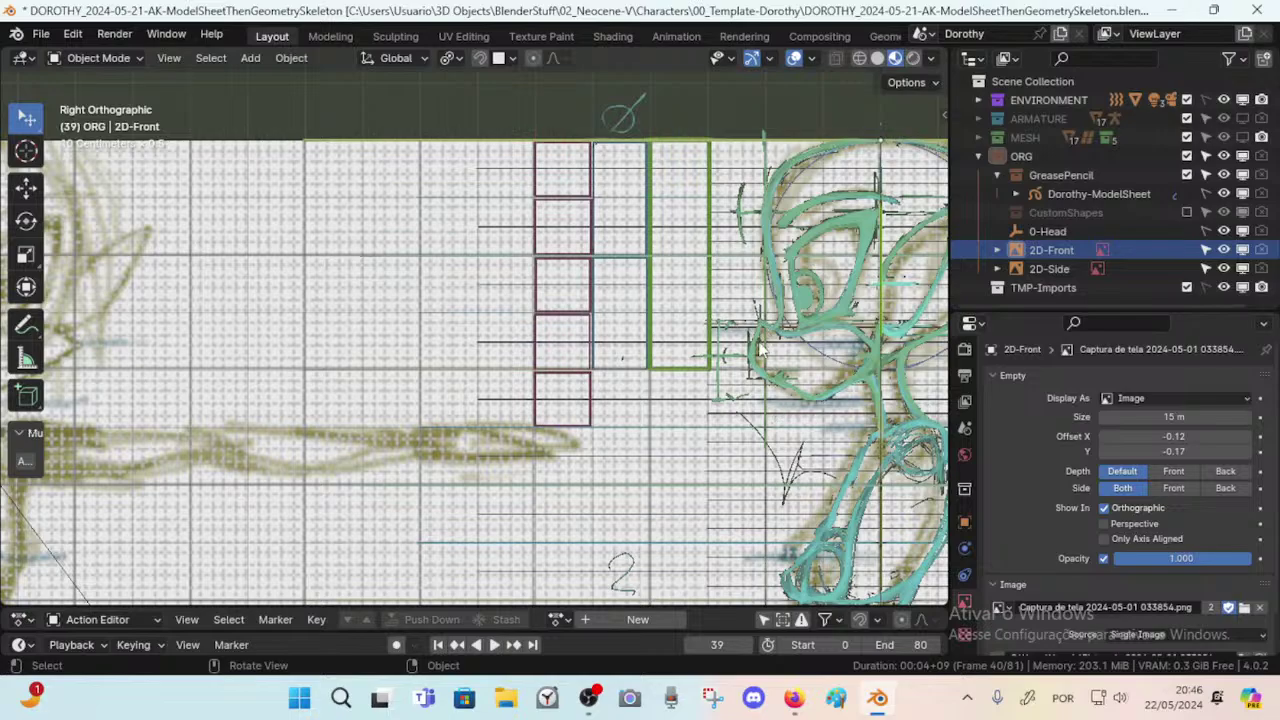
Examine the mouth, chin and neck lines of the front-facing sketch shown in the right orthographic view.
{"action": "middle_click_drag", "start_coordinate": [80, 372], "coordinate": [445, 357], "text": "shift"}
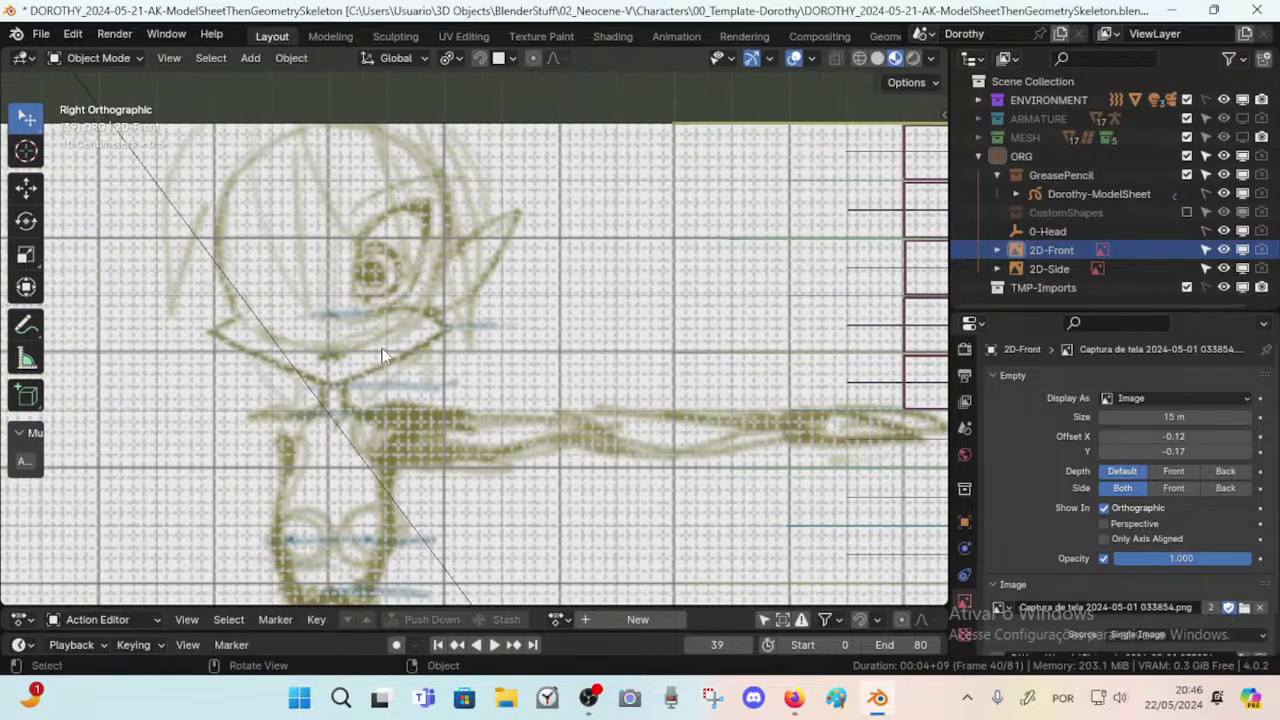
{"action": "scroll", "coordinate": [372, 355], "scroll_direction": "up", "scroll_amount": 3}
{"action": "middle_click_drag", "start_coordinate": [318, 378], "coordinate": [503, 378], "text": "shift"}
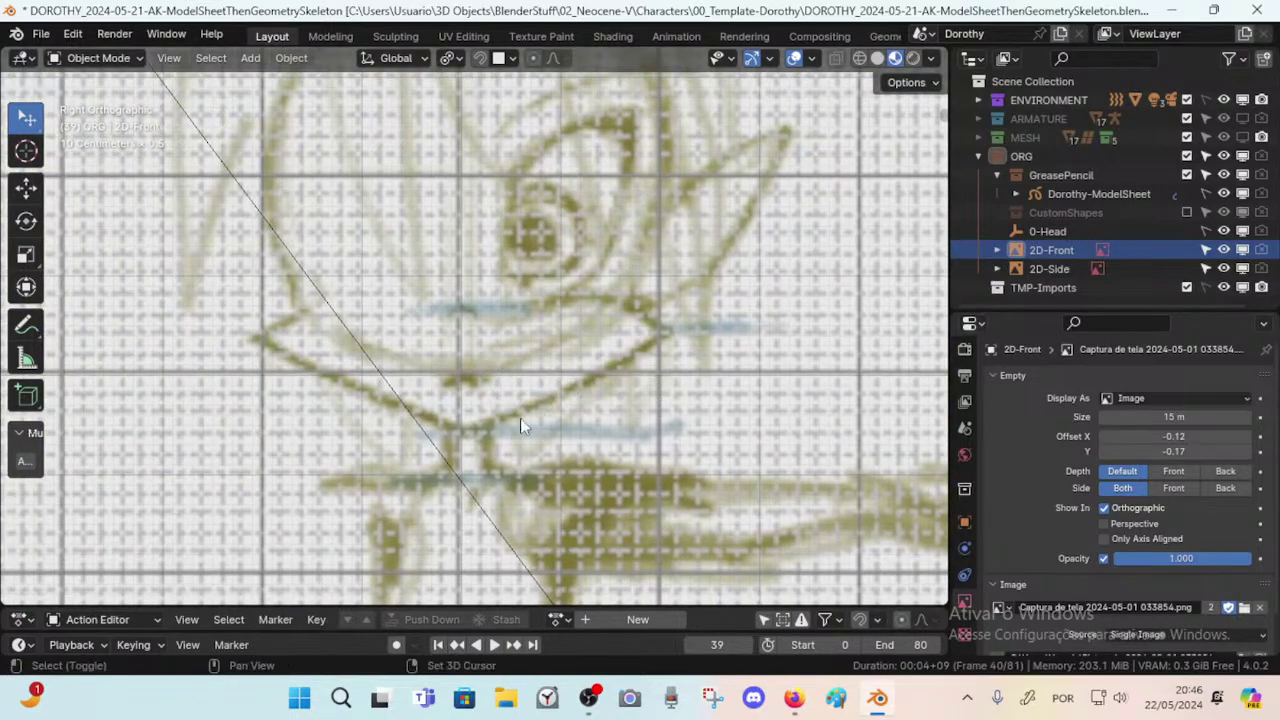
{"action": "scroll", "coordinate": [520, 418], "scroll_direction": "down", "scroll_amount": 3}
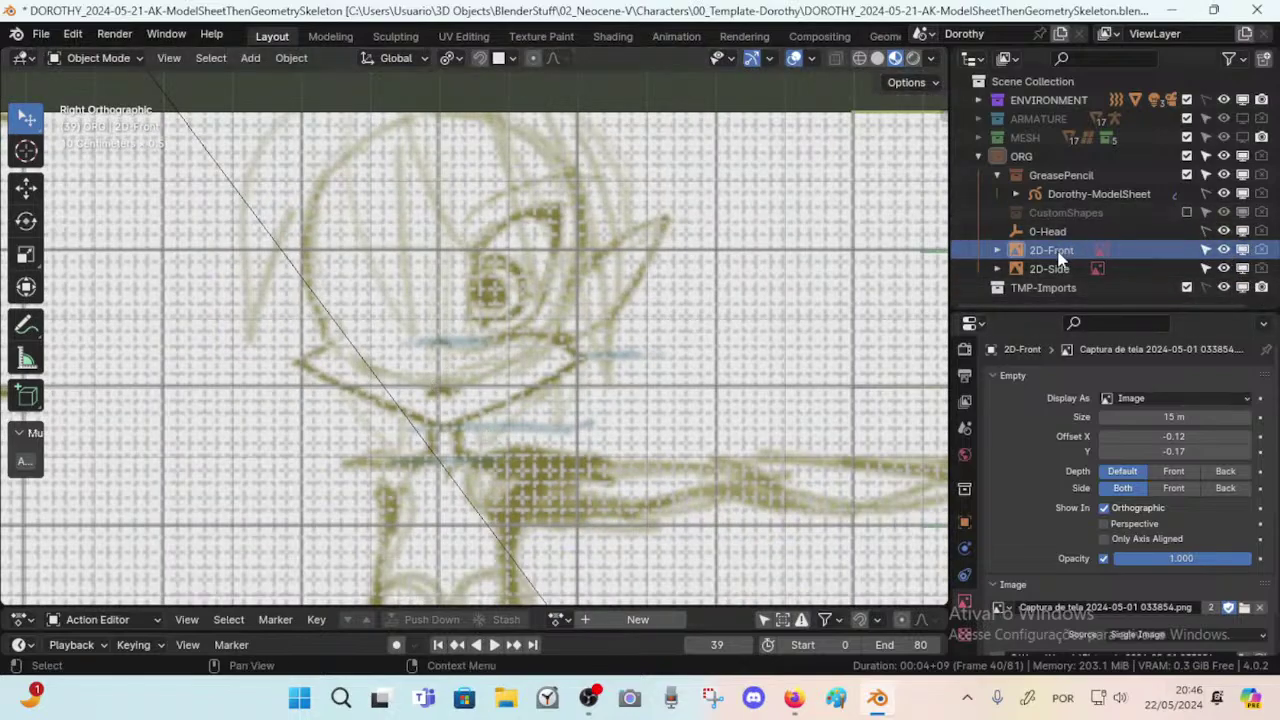
Make Dorothy-ModelSheet selectable and select this Grease Pencil object, keeping it visible.
{"action": "left_click", "coordinate": [1205, 249]}
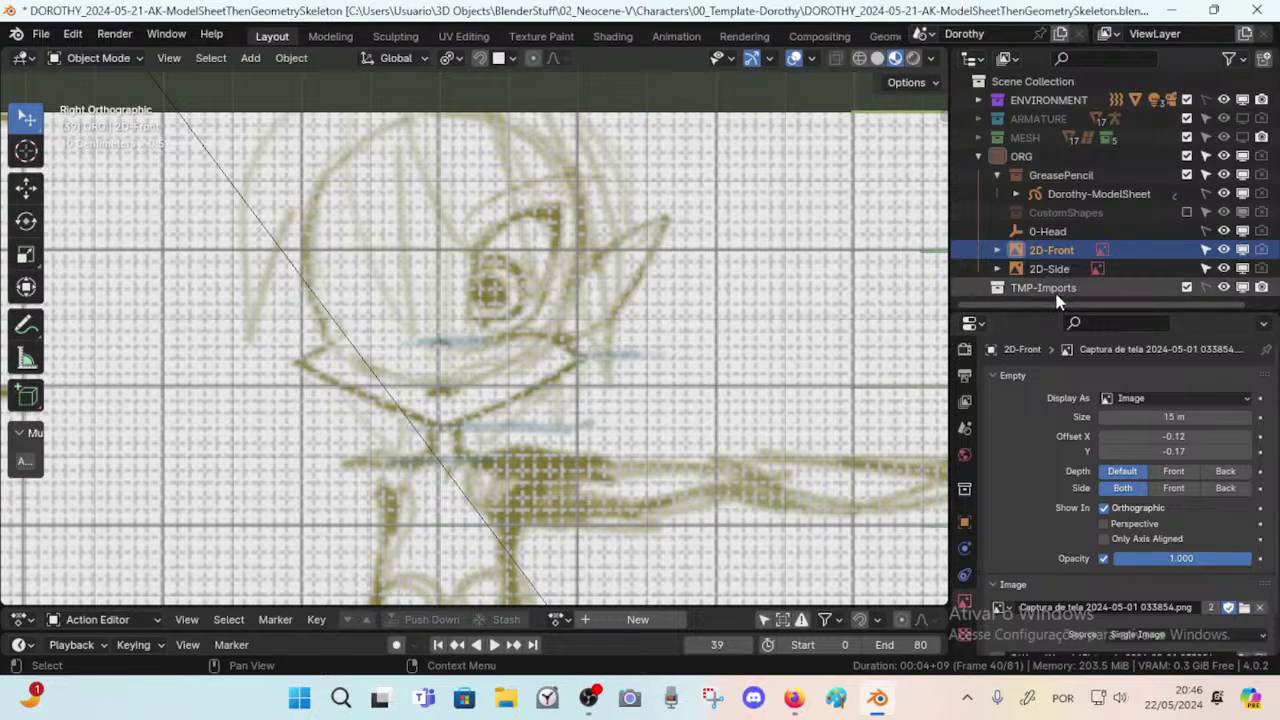
{"action": "left_click", "coordinate": [1150, 196]}
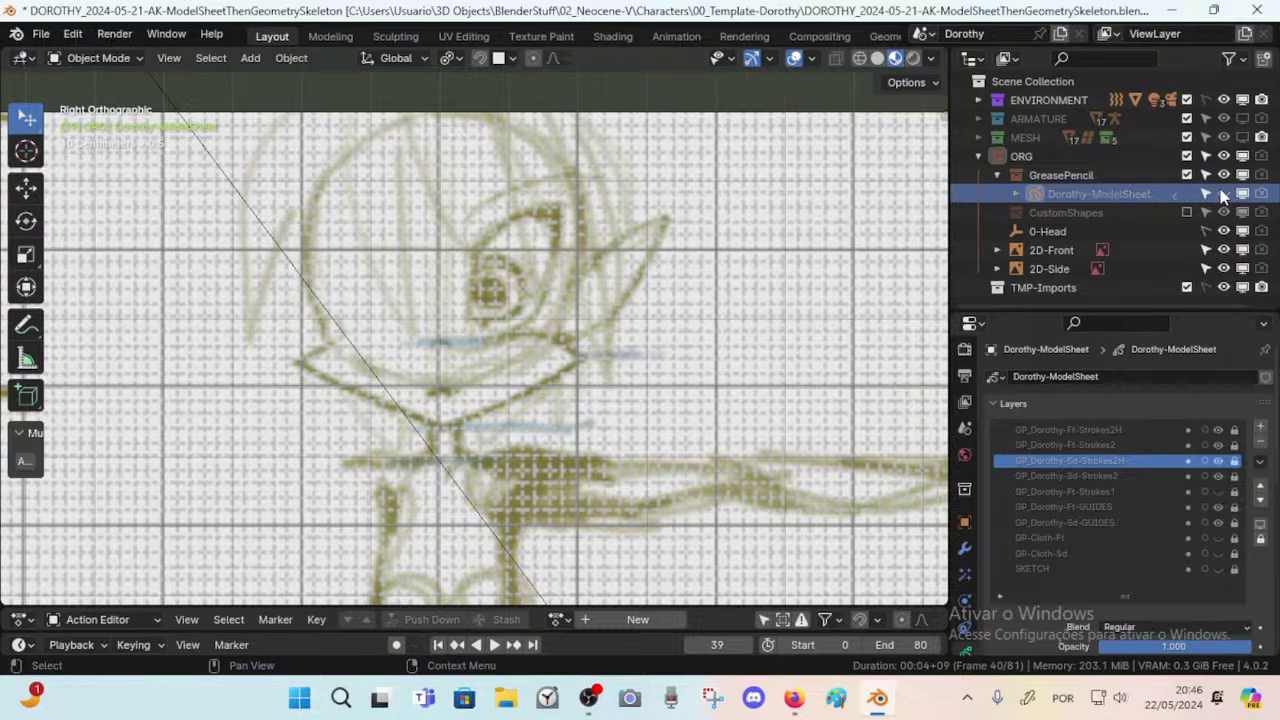
{"action": "scroll", "coordinate": [537, 286], "scroll_direction": "down", "scroll_amount": 6}
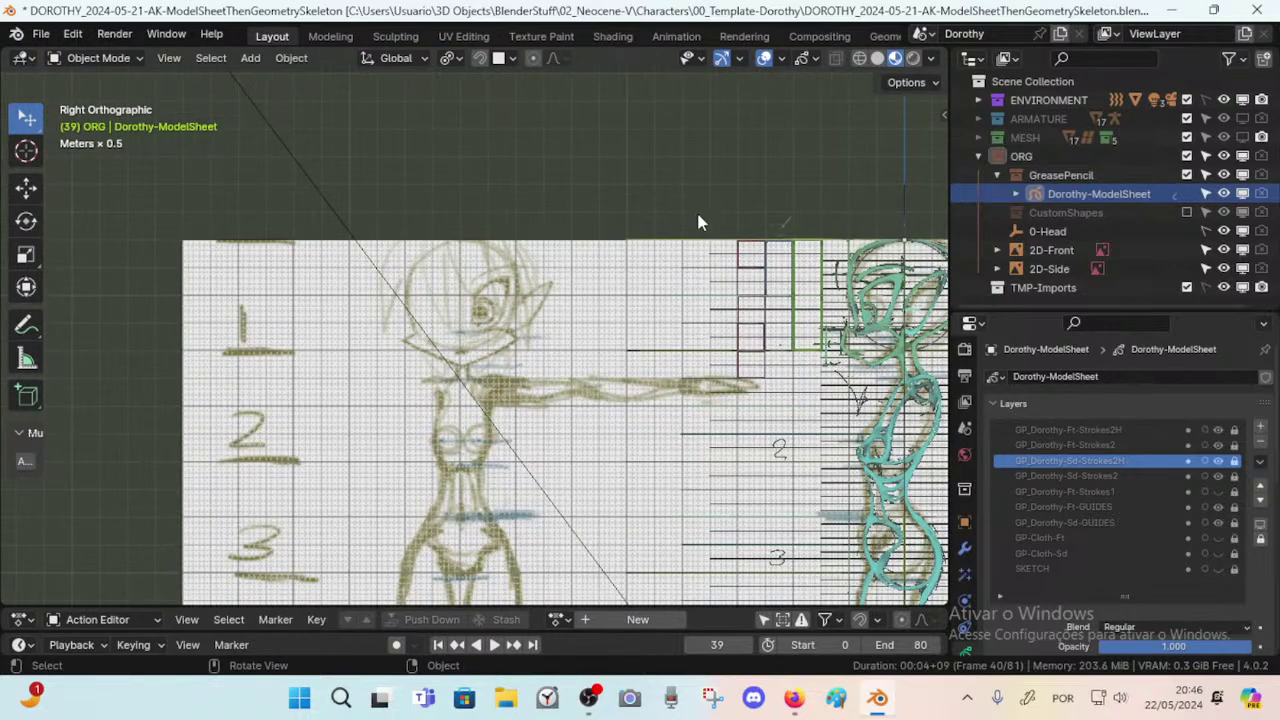
{"action": "left_click", "coordinate": [882, 308]}
Examine the selected Dorothy-ModelSheet strokes and guides in the front, right and angled perspective views.
{"action": "middle_click_drag", "start_coordinate": [691, 187], "coordinate": [608, 214]}
{"action": "key", "text": "KP_1"}
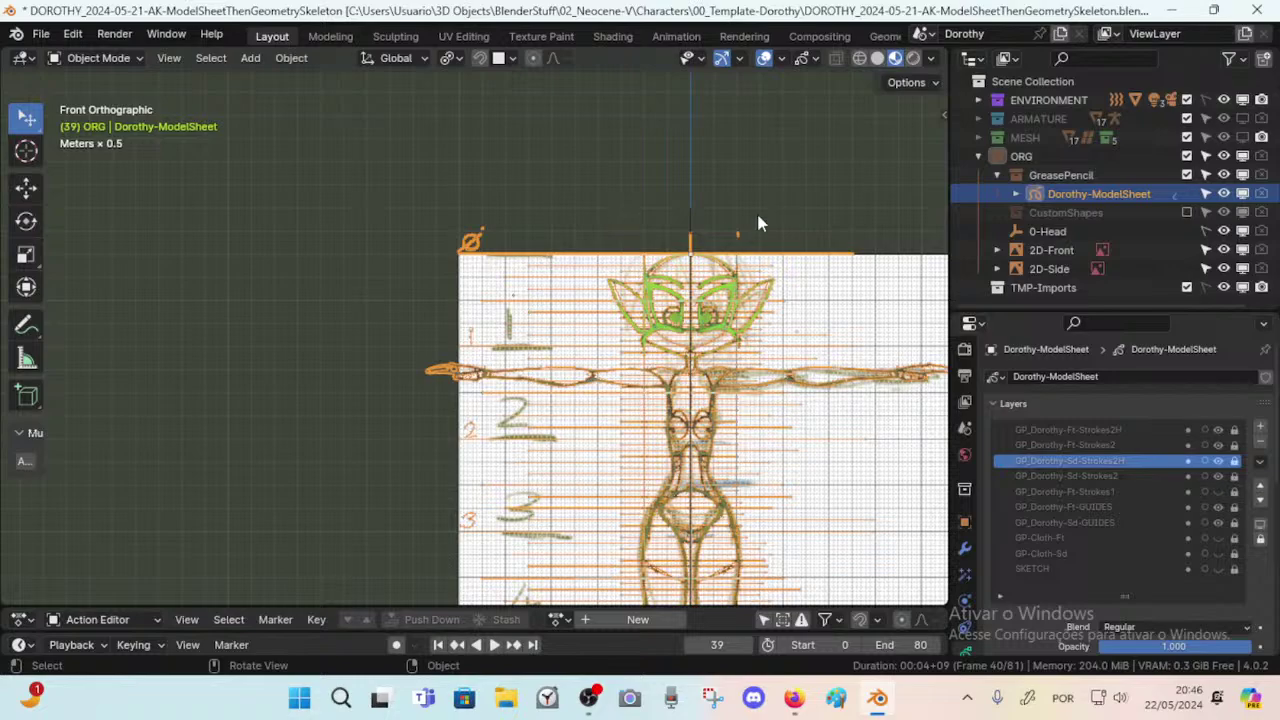
{"action": "middle_click_drag", "start_coordinate": [714, 313], "coordinate": [656, 356]}
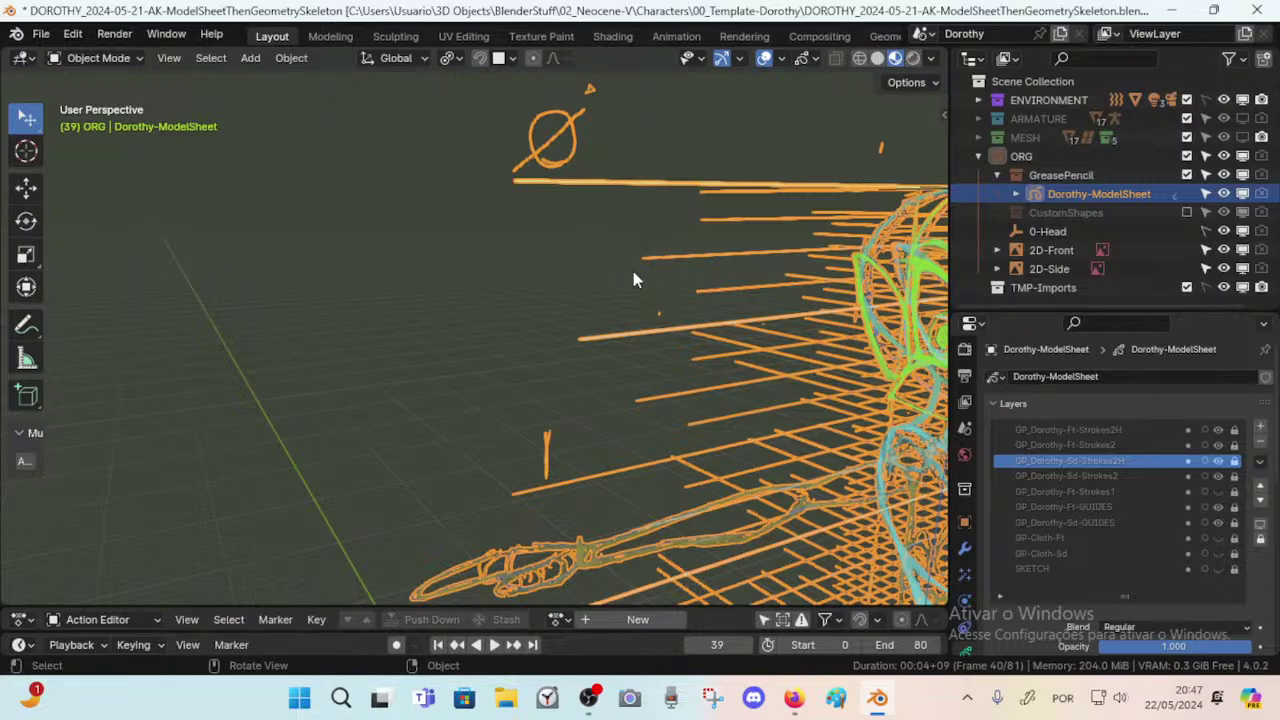
{"action": "middle_click_drag", "start_coordinate": [633, 272], "coordinate": [717, 335]}
{"action": "key", "text": "KP_3"}
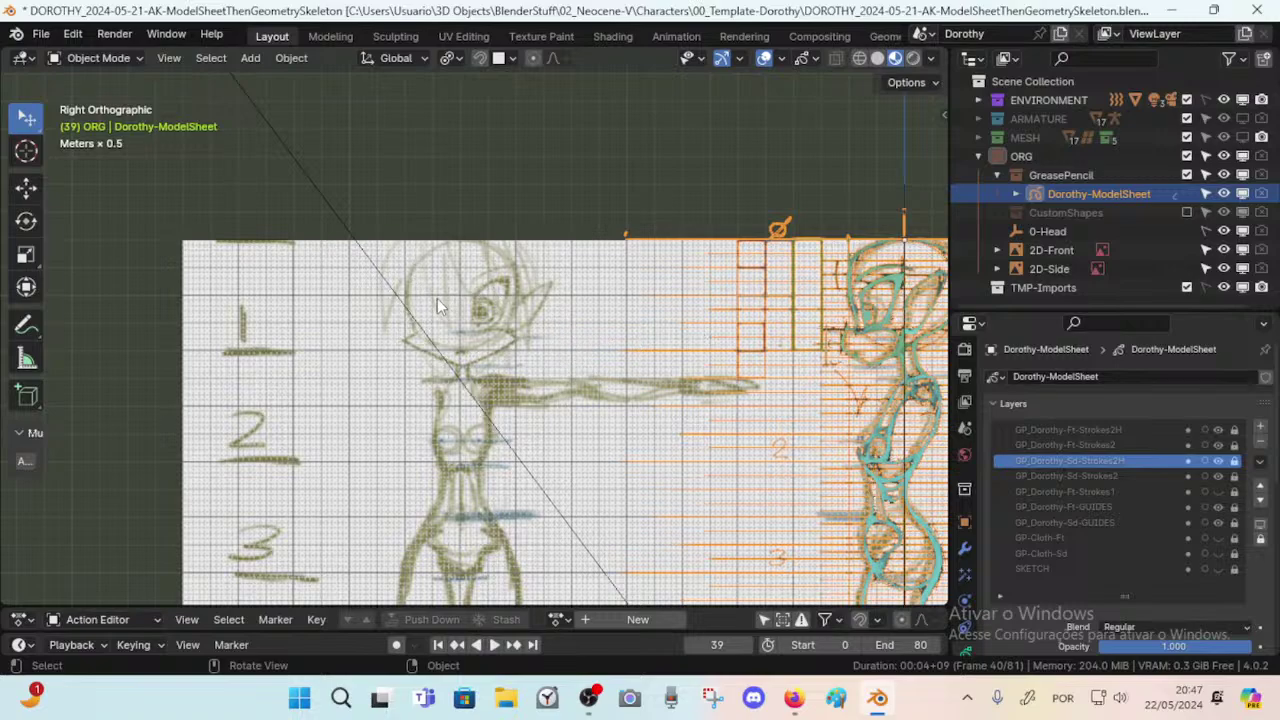
{"action": "mouse_move", "coordinate": [517, 300]}
{"action": "middle_mouse_down"}
{"action": "mouse_move", "coordinate": [531, 331]}
{"action": "mouse_move", "coordinate": [517, 354]}
{"action": "mouse_move", "coordinate": [542, 374]}
{"action": "mouse_move", "coordinate": [554, 302]}
{"action": "mouse_move", "coordinate": [445, 338]}
{"action": "mouse_move", "coordinate": [612, 405]}
{"action": "mouse_move", "coordinate": [551, 286]}
{"action": "mouse_move", "coordinate": [640, 337]}
{"action": "mouse_move", "coordinate": [488, 285]}
{"action": "mouse_move", "coordinate": [516, 318]}
{"action": "mouse_move", "coordinate": [574, 295]}
{"action": "mouse_move", "coordinate": [650, 332]}
{"action": "mouse_move", "coordinate": [672, 165]}
{"action": "mouse_move", "coordinate": [671, 334]}
{"action": "middle_mouse_up"}
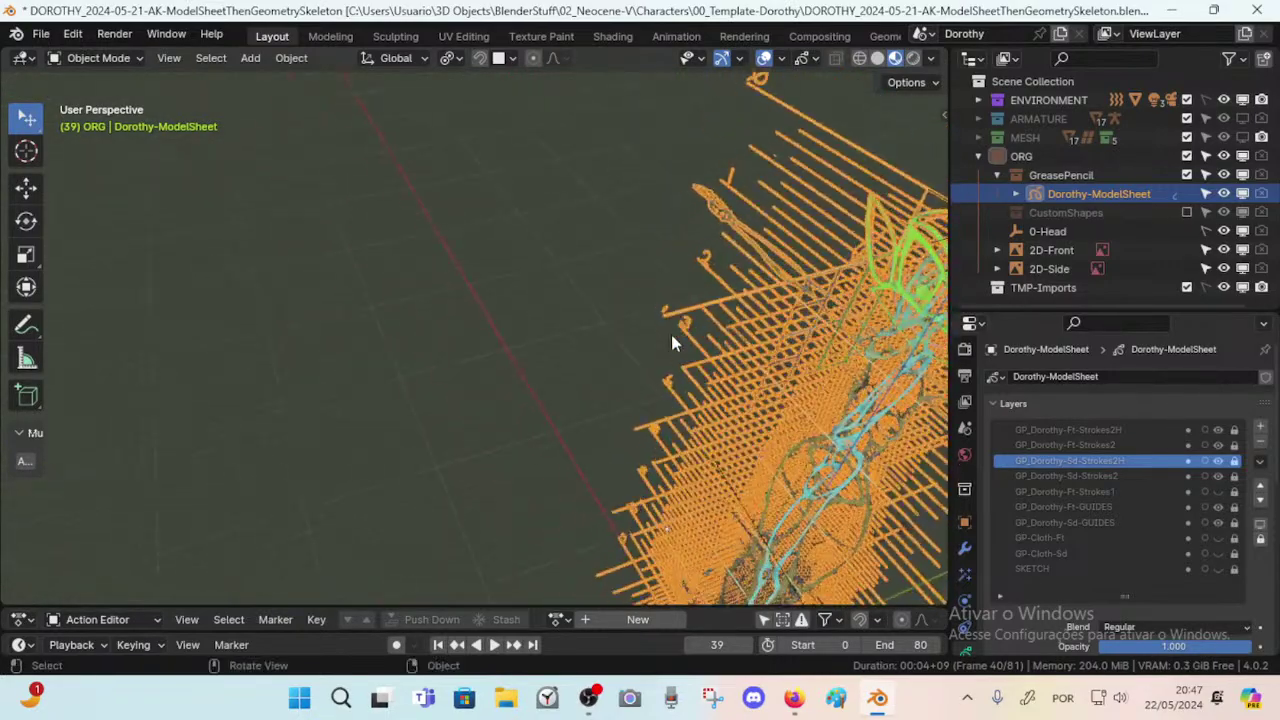
{"action": "scroll", "coordinate": [800, 290], "scroll_direction": "down", "scroll_amount": 5}
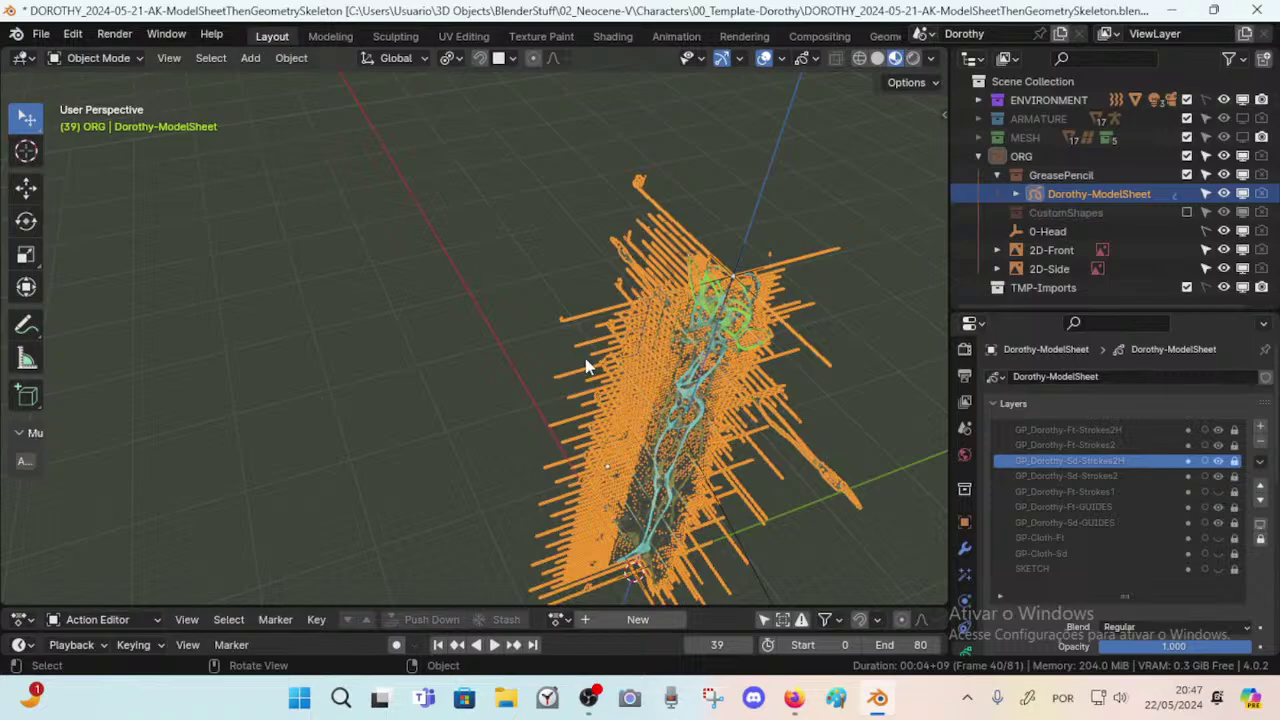
{"action": "mouse_move", "coordinate": [588, 366]}
{"action": "middle_mouse_down"}
{"action": "mouse_move", "coordinate": [586, 350]}
{"action": "mouse_move", "coordinate": [501, 379]}
{"action": "mouse_move", "coordinate": [737, 326]}
{"action": "mouse_move", "coordinate": [694, 354]}
{"action": "mouse_move", "coordinate": [569, 320]}
{"action": "mouse_move", "coordinate": [775, 325]}
{"action": "mouse_move", "coordinate": [846, 364]}
{"action": "mouse_move", "coordinate": [847, 421]}
{"action": "mouse_move", "coordinate": [849, 380]}
{"action": "mouse_move", "coordinate": [866, 371]}
{"action": "mouse_move", "coordinate": [774, 309]}
{"action": "mouse_move", "coordinate": [790, 300]}
{"action": "middle_mouse_up"}
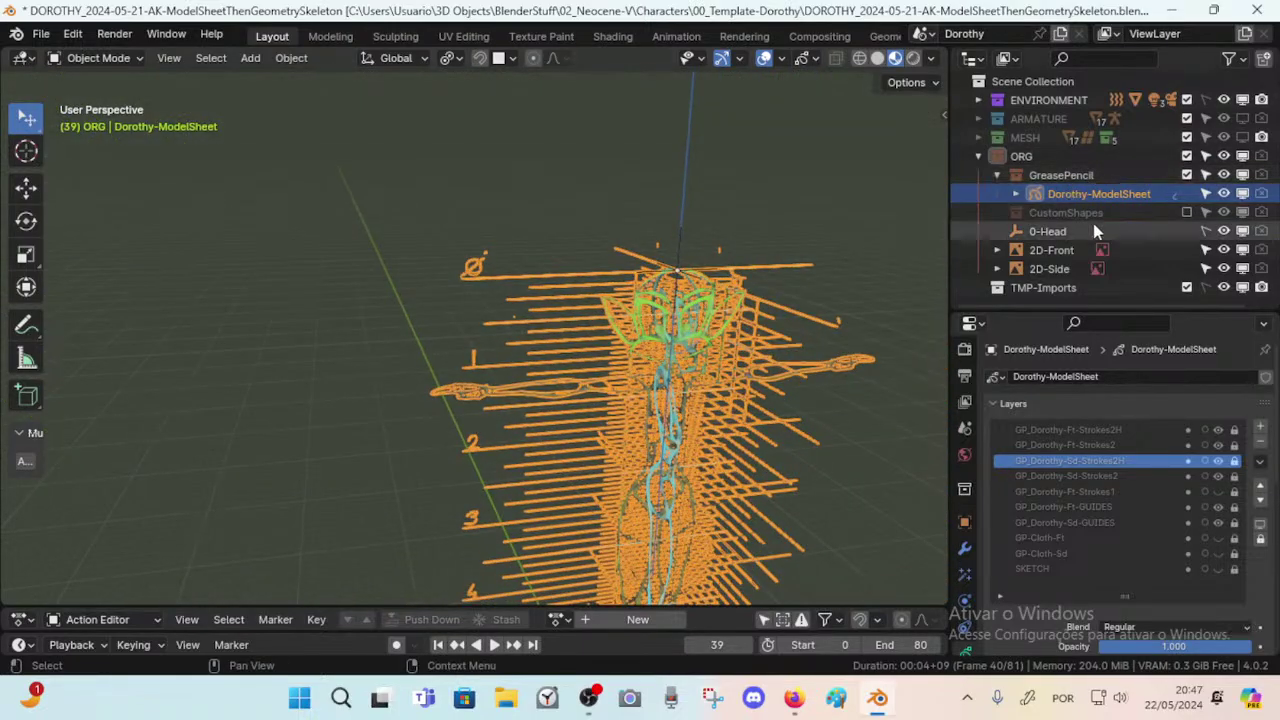
Delete the 2D-Front and 2D-Side reference images from the ORG collection.
{"action": "left_click", "coordinate": [1068, 252]}
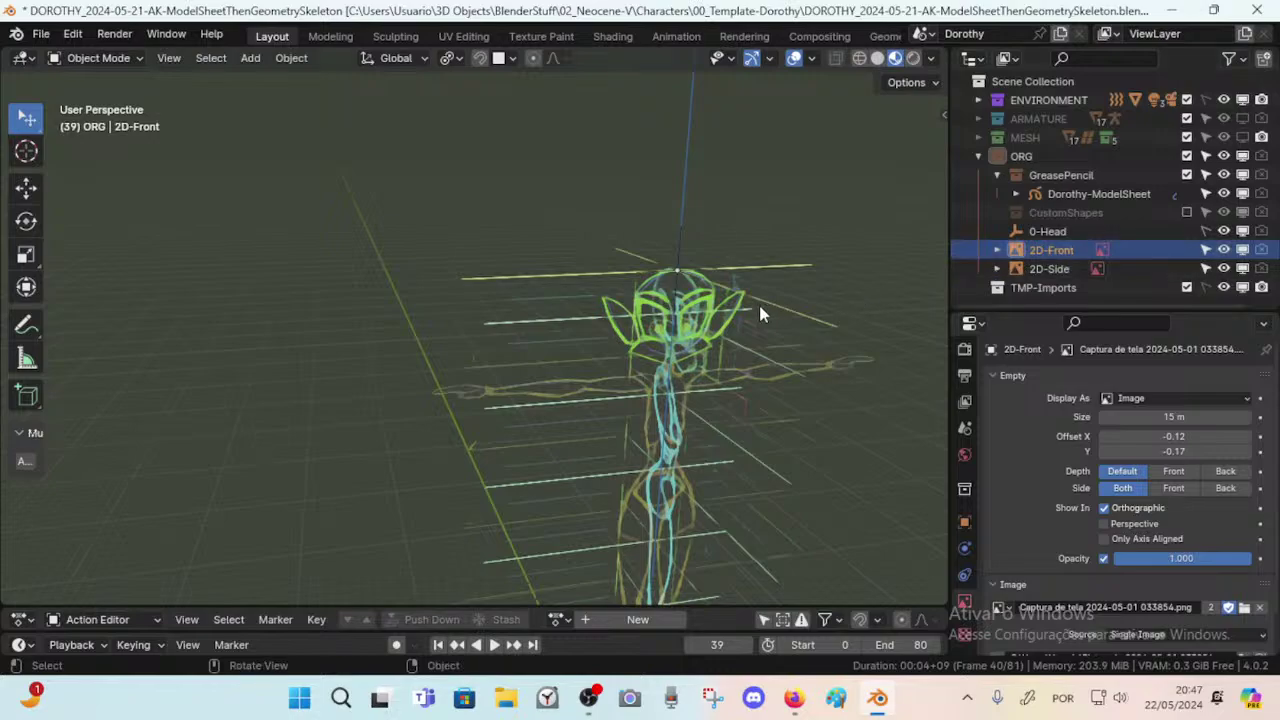
{"action": "middle_click_drag", "start_coordinate": [758, 301], "coordinate": [800, 300]}
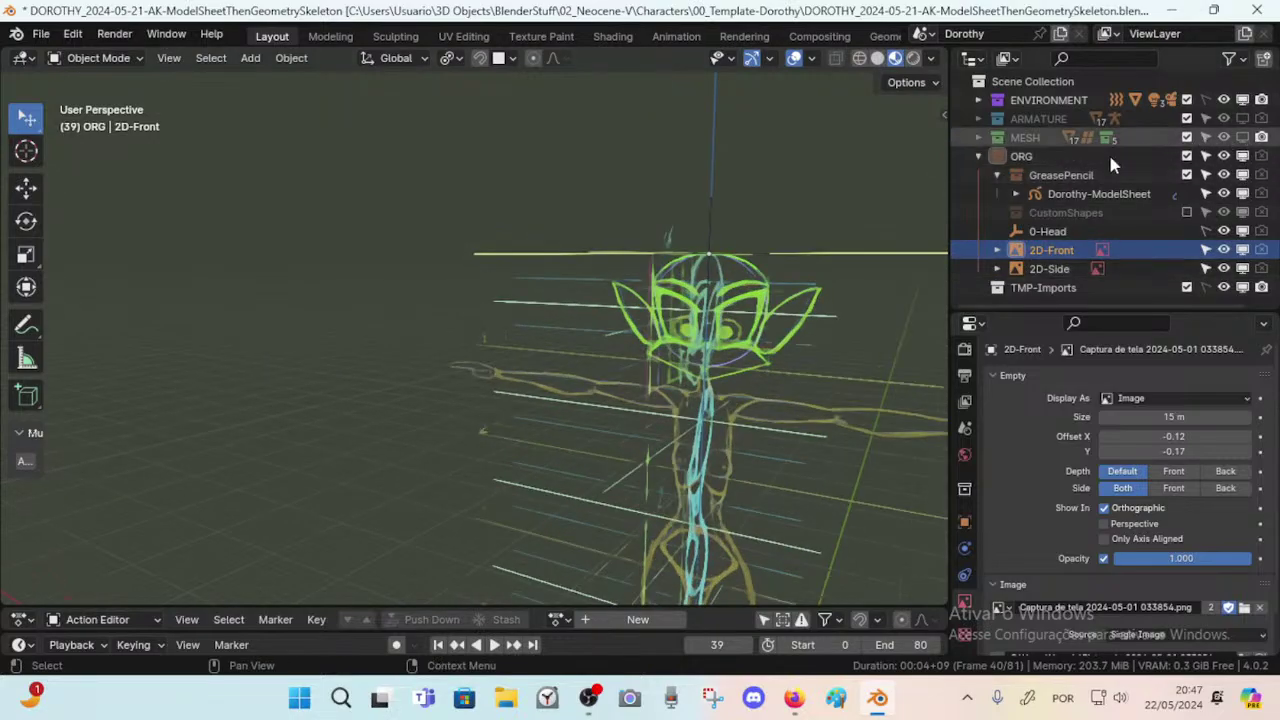
{"action": "left_click", "coordinate": [1066, 269]}
{"action": "left_click", "coordinate": [1066, 257]}
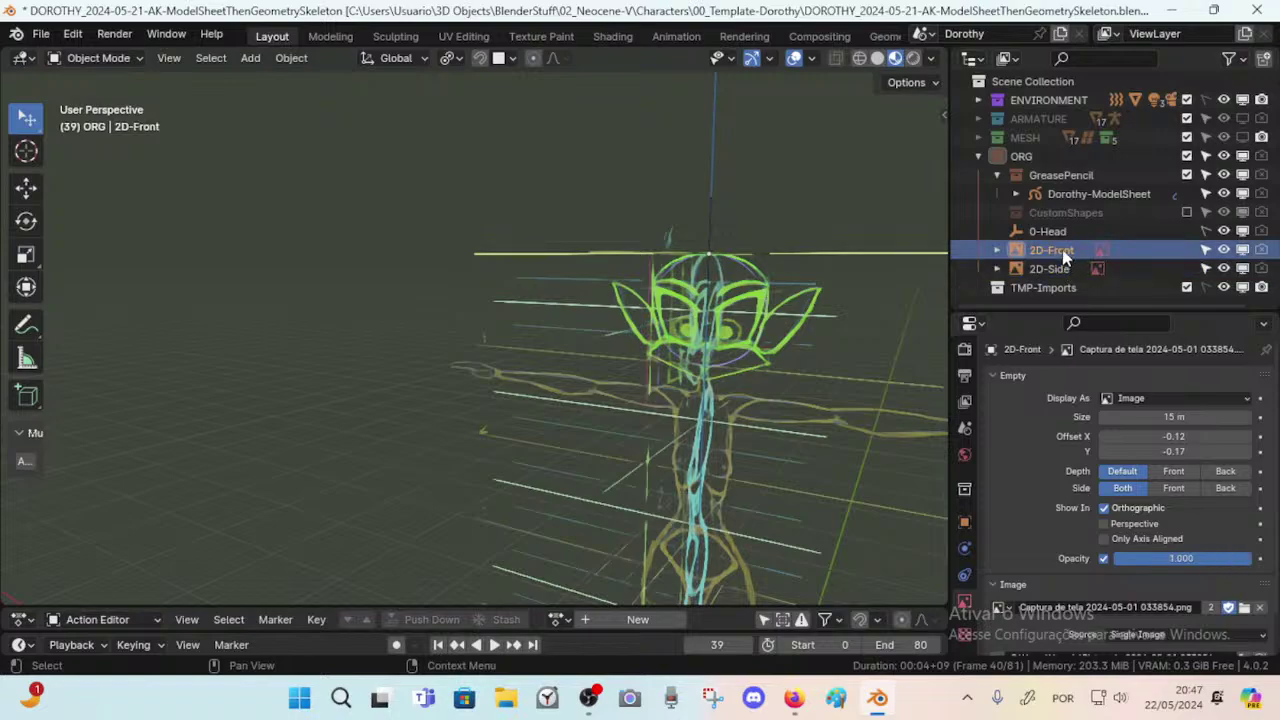
{"action": "key", "text": "Delete"}
{"action": "left_click", "coordinate": [1066, 257]}
{"action": "key", "text": "Delete"}
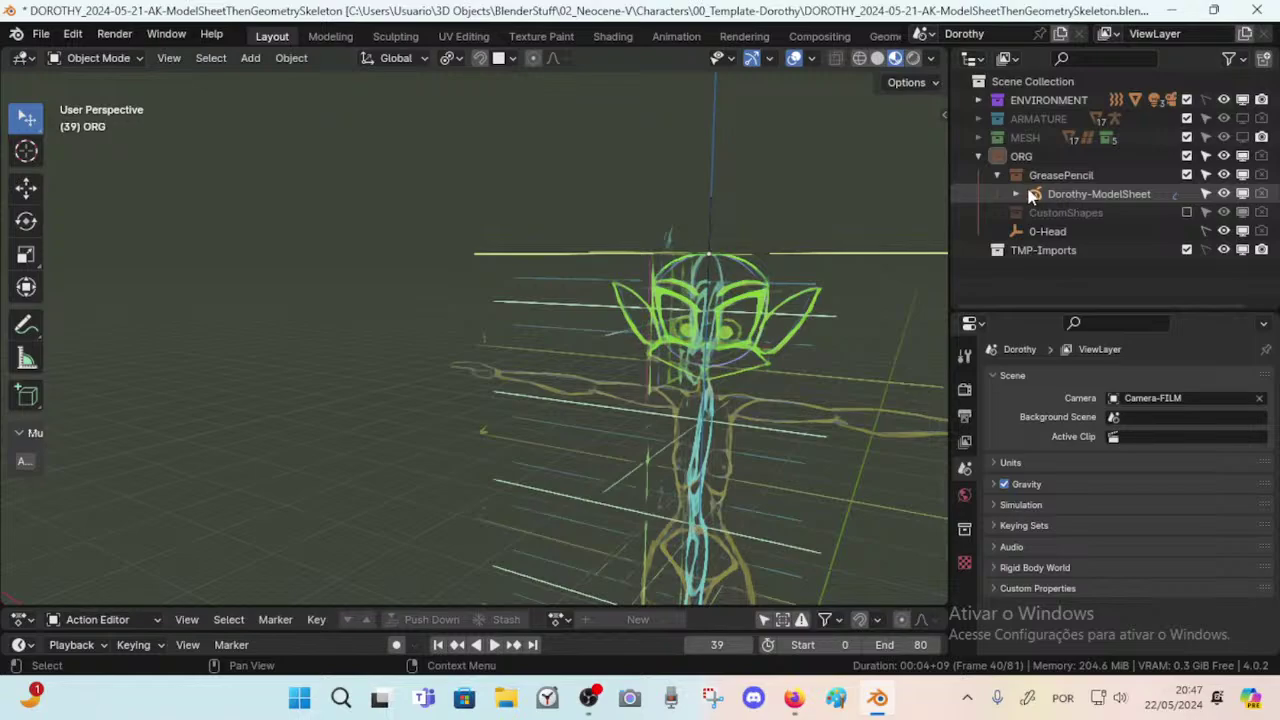
{"action": "left_click", "coordinate": [56, 33]}
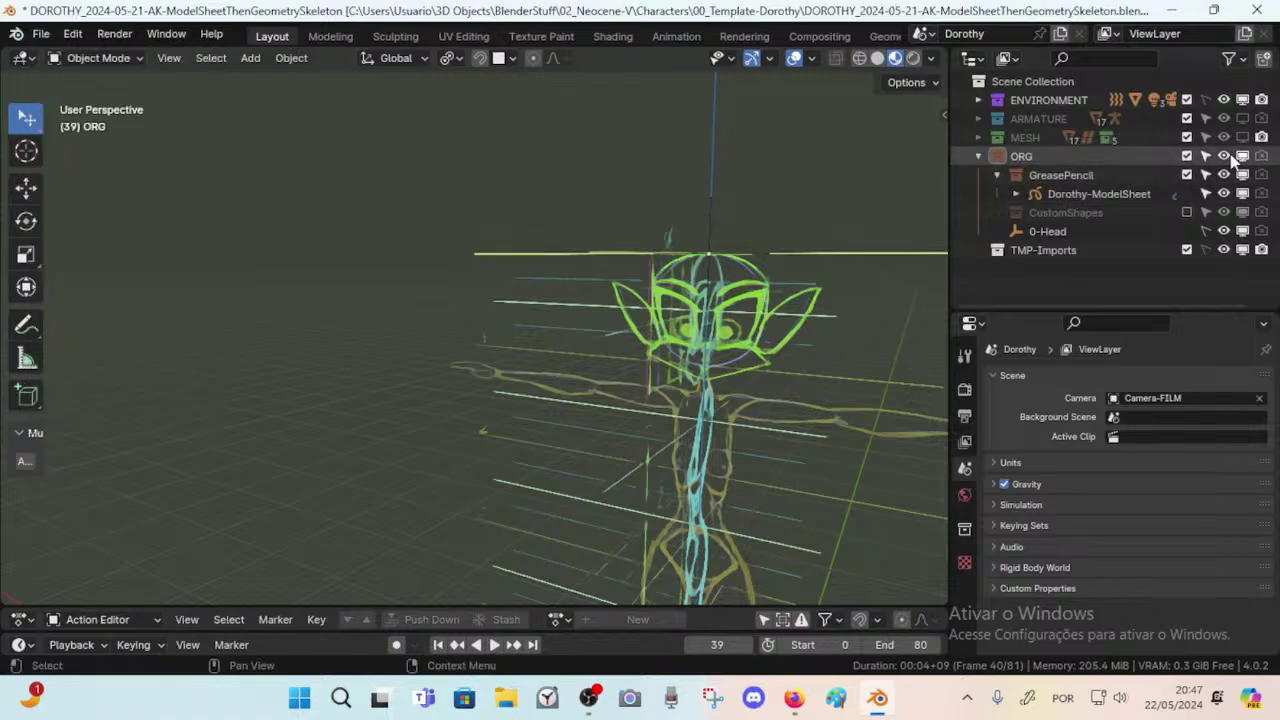
Show the MESH and ARMATURE collections in the viewport alongside the Dorothy-ModelSheet strokes.
{"action": "left_click", "coordinate": [1242, 137]}
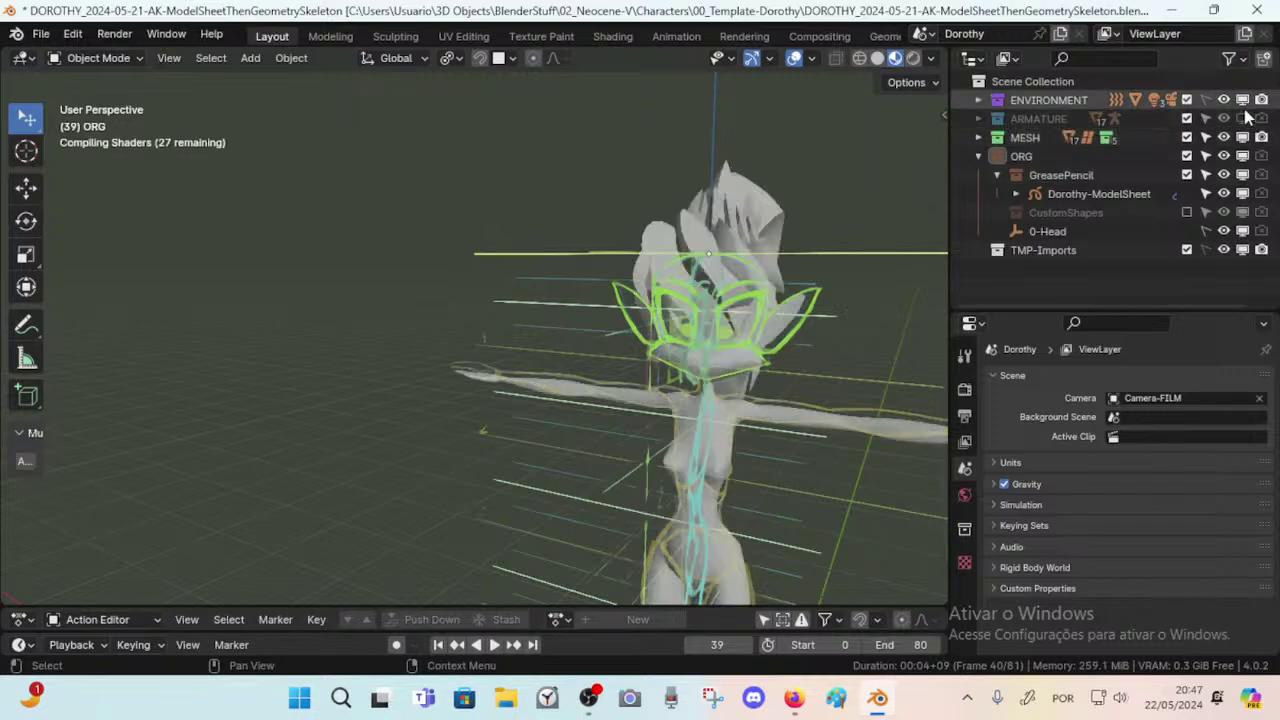
{"action": "left_click", "coordinate": [1242, 118]}
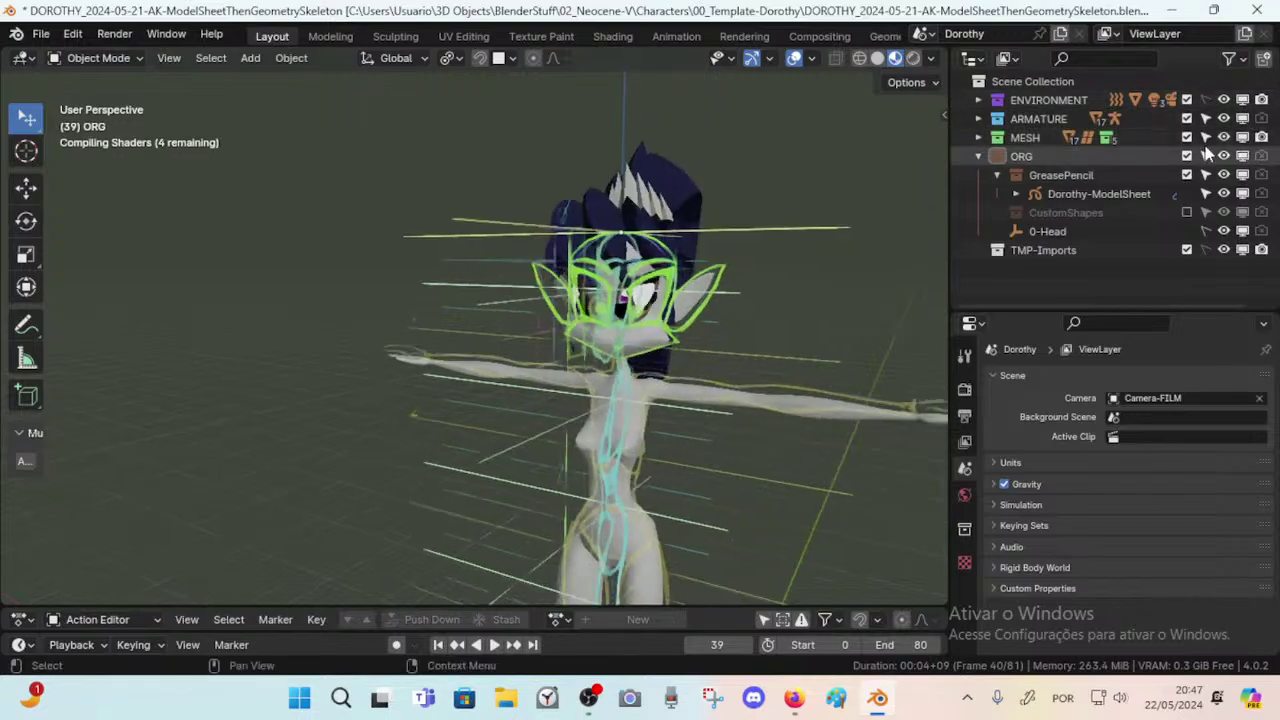
{"action": "middle_click_drag", "start_coordinate": [615, 352], "coordinate": [578, 339]}
{"action": "scroll", "coordinate": [604, 347], "scroll_direction": "up", "scroll_amount": 6}
{"action": "scroll", "coordinate": [578, 339], "scroll_direction": "down", "scroll_amount": 4}
Save the project as a new file named DOROTHY_2024-05-22-AL-ReScaleGeometrySkeleton.blend in the 00_Template-Dorothy folder.
{"action": "left_click", "coordinate": [41, 34]}
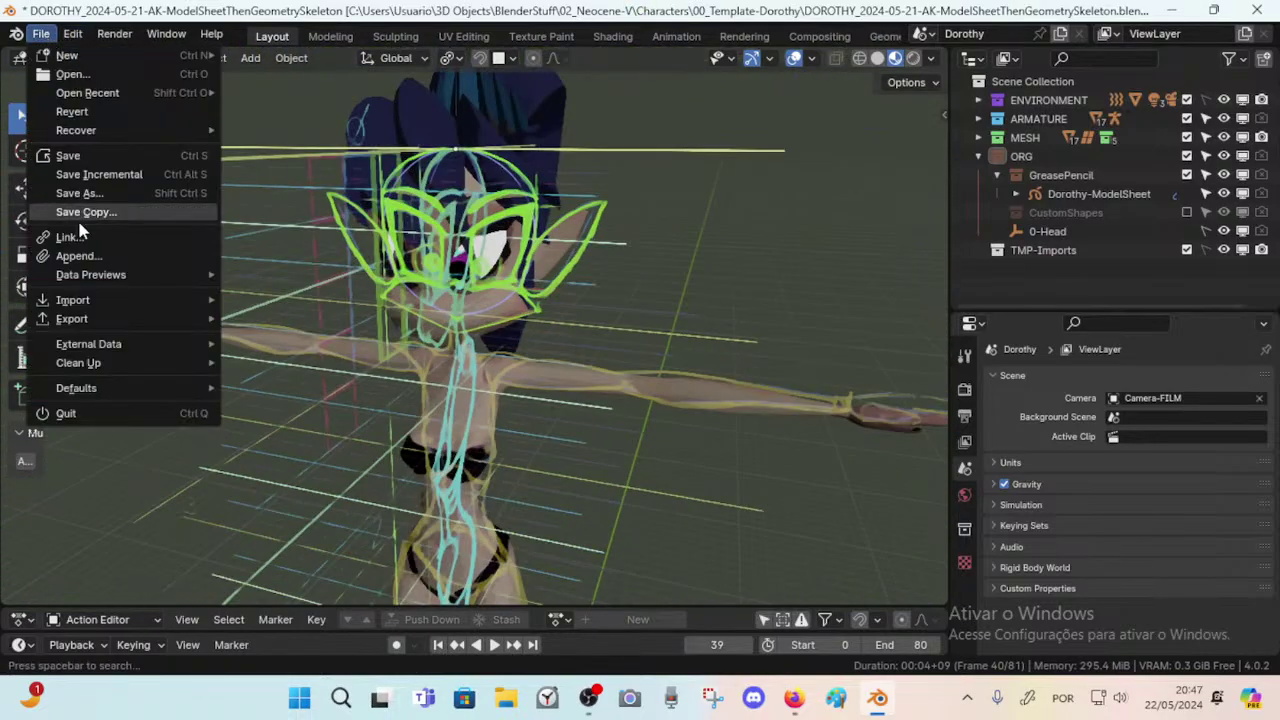
{"action": "left_click", "coordinate": [78, 191]}
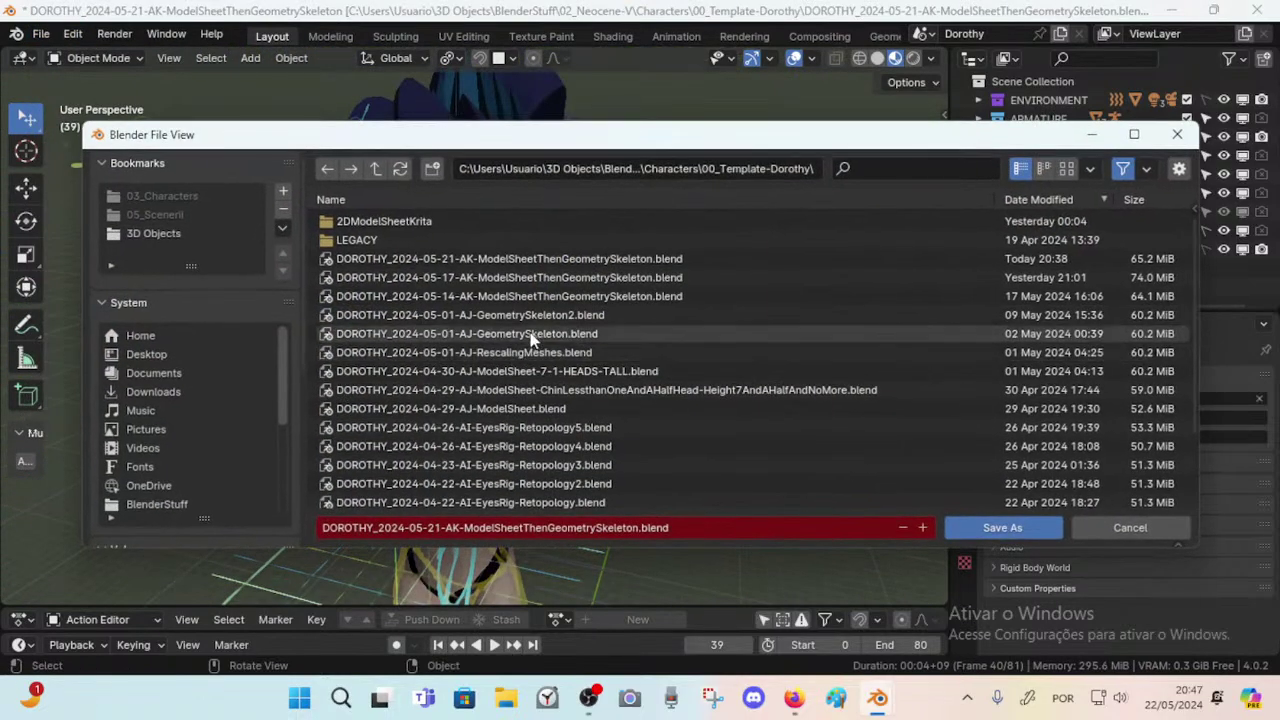
{"action": "left_click", "coordinate": [430, 259]}
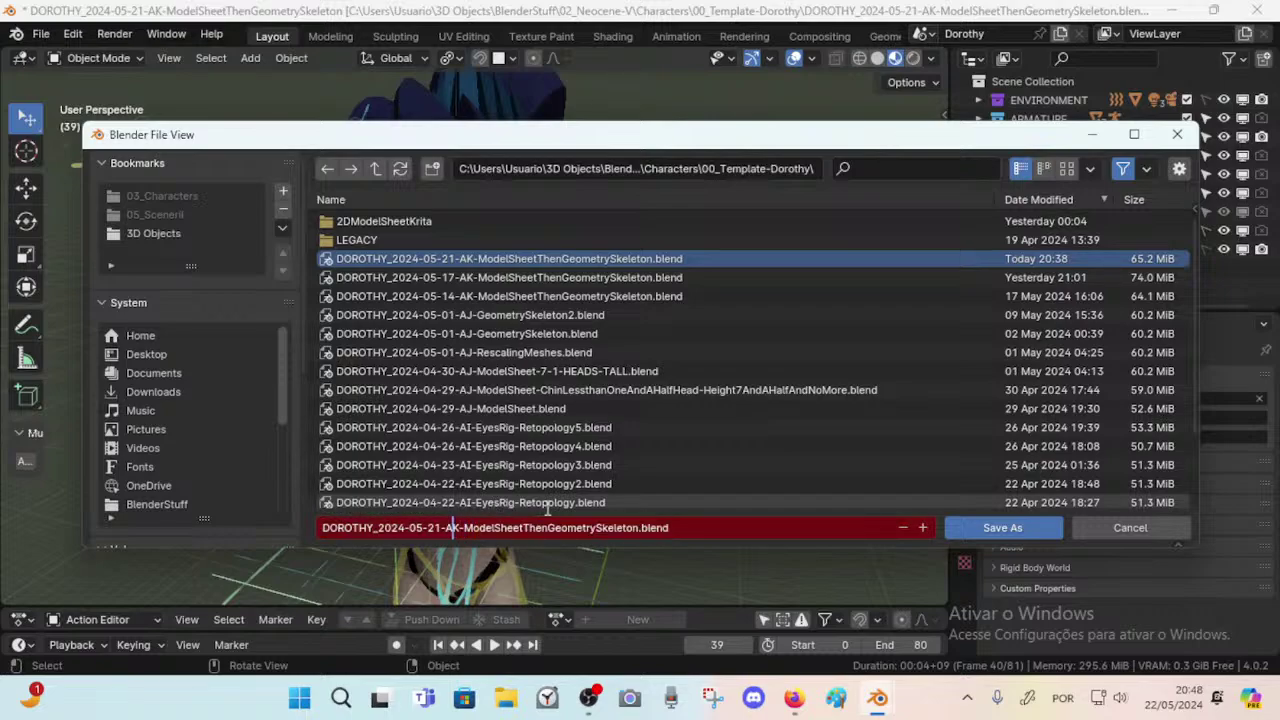
{"action": "key", "text": "Delete"}
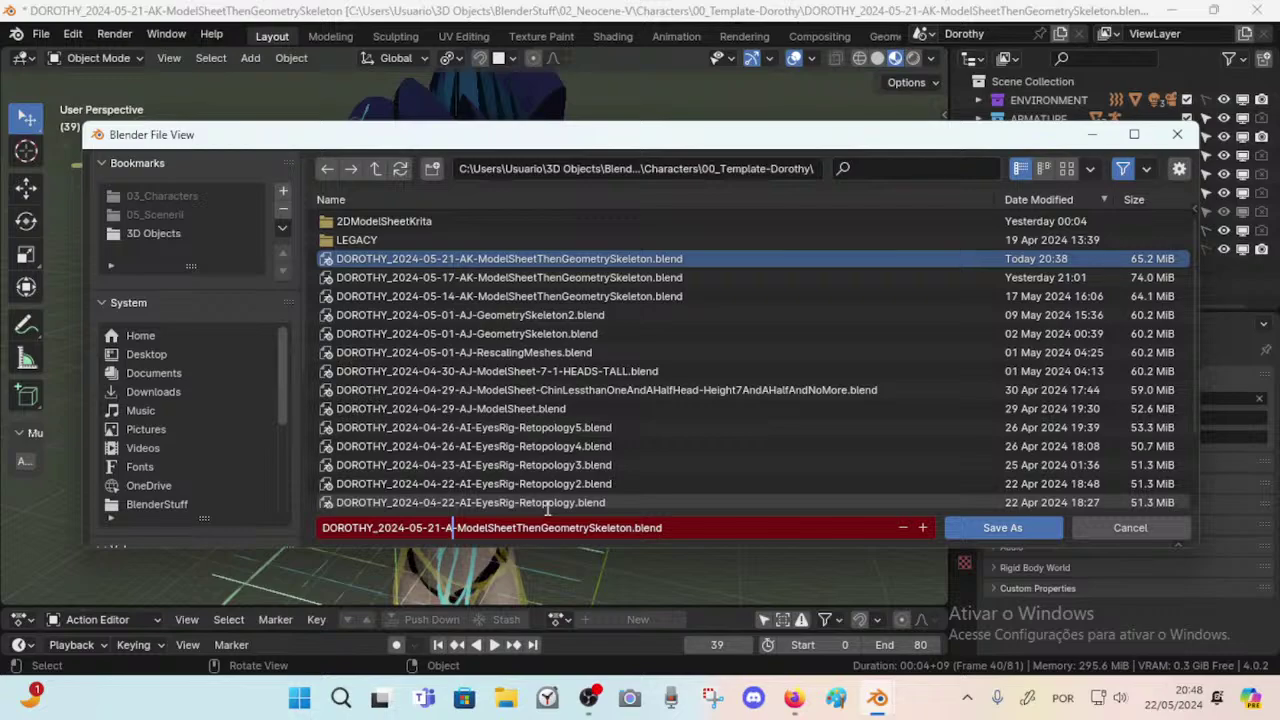
{"action": "type", "text": "L"}
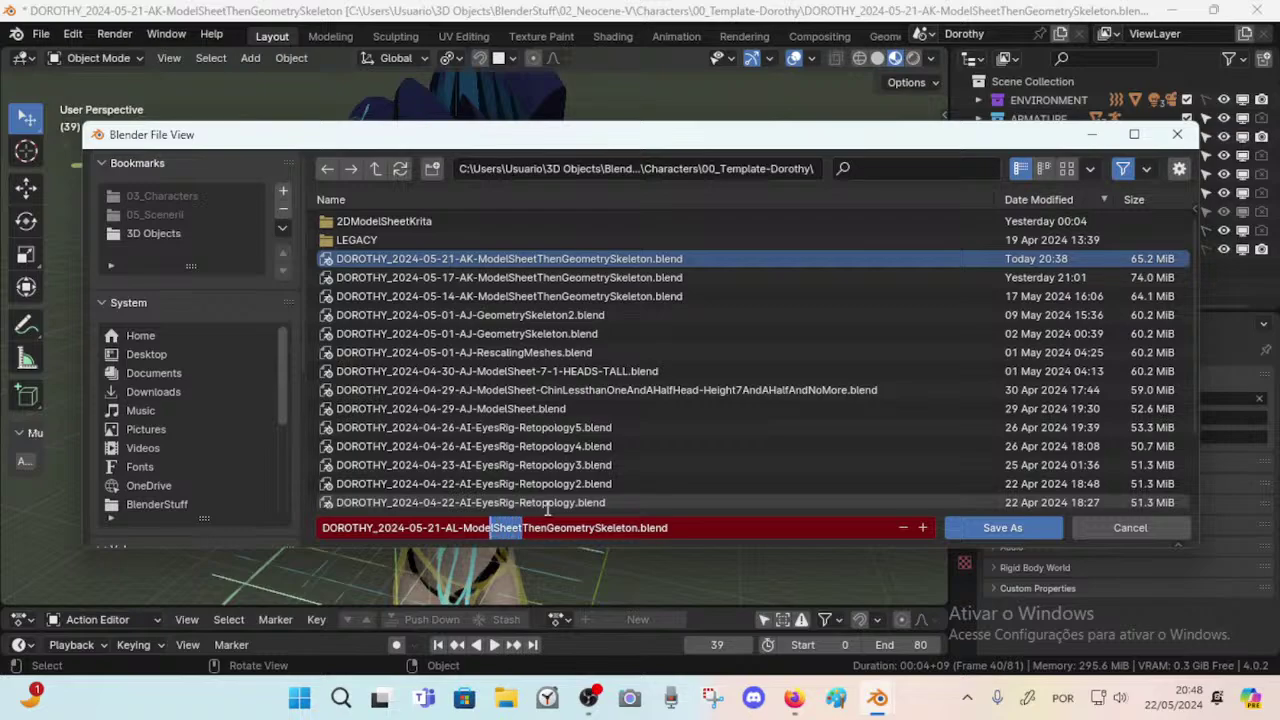
{"action": "key", "text": "BackSpace"}
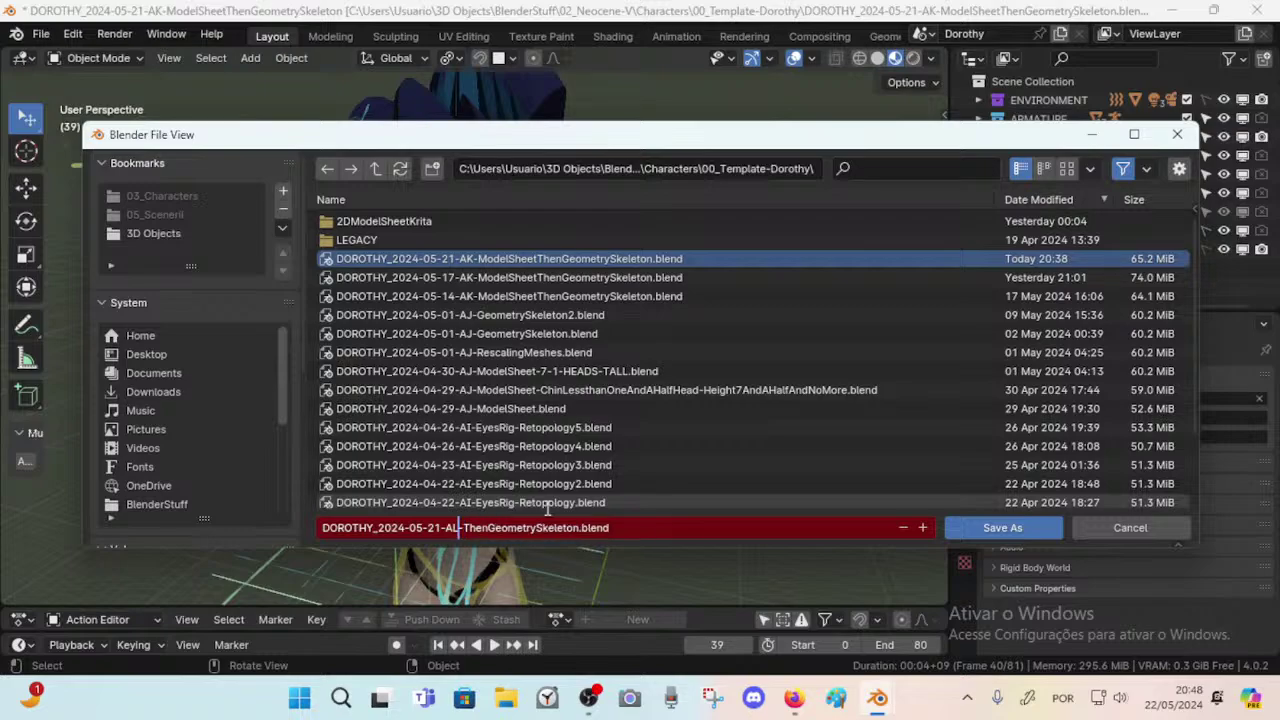
{"action": "key", "text": "BackSpace"}
{"action": "type", "text": "2"}
{"action": "key", "text": "BackSpace"}
{"action": "type", "text": "Sc"}
{"action": "key", "text": "BackSpace"}
{"action": "key", "text": "BackSpace"}
{"action": "type", "text": "ReScale"}
{"action": "key", "text": "Return"}
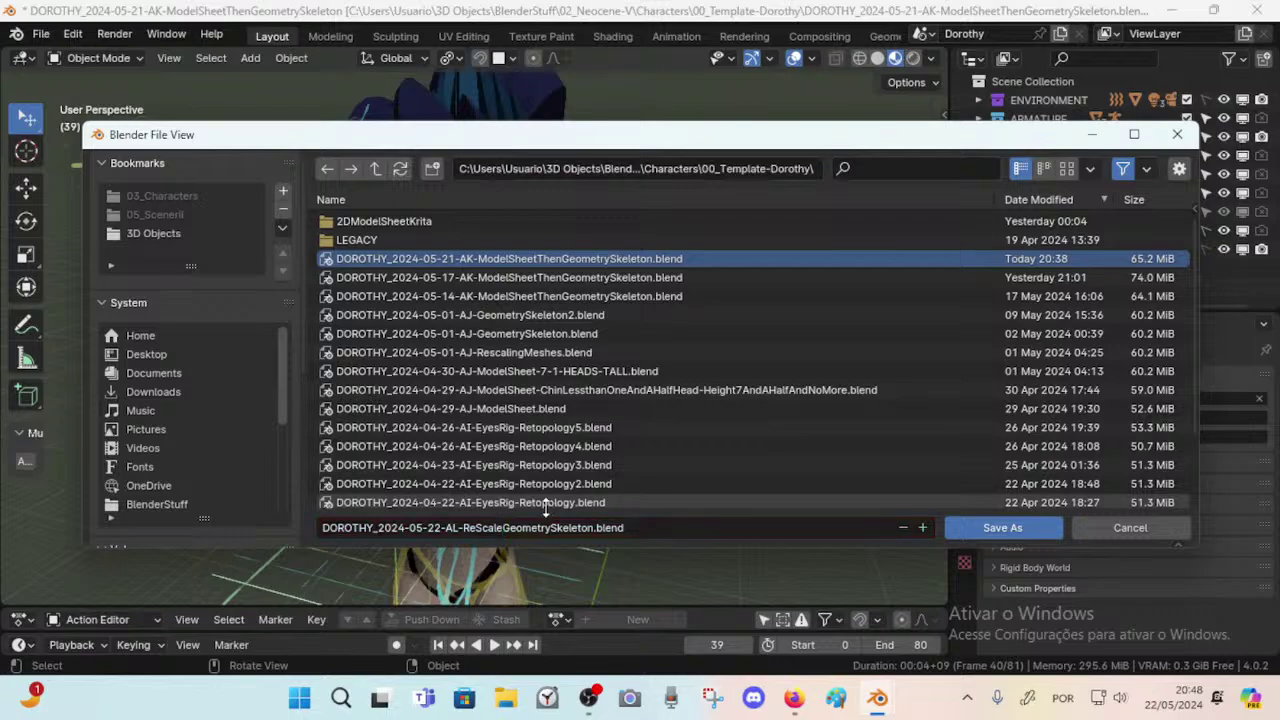
{"action": "key", "text": "Return"}
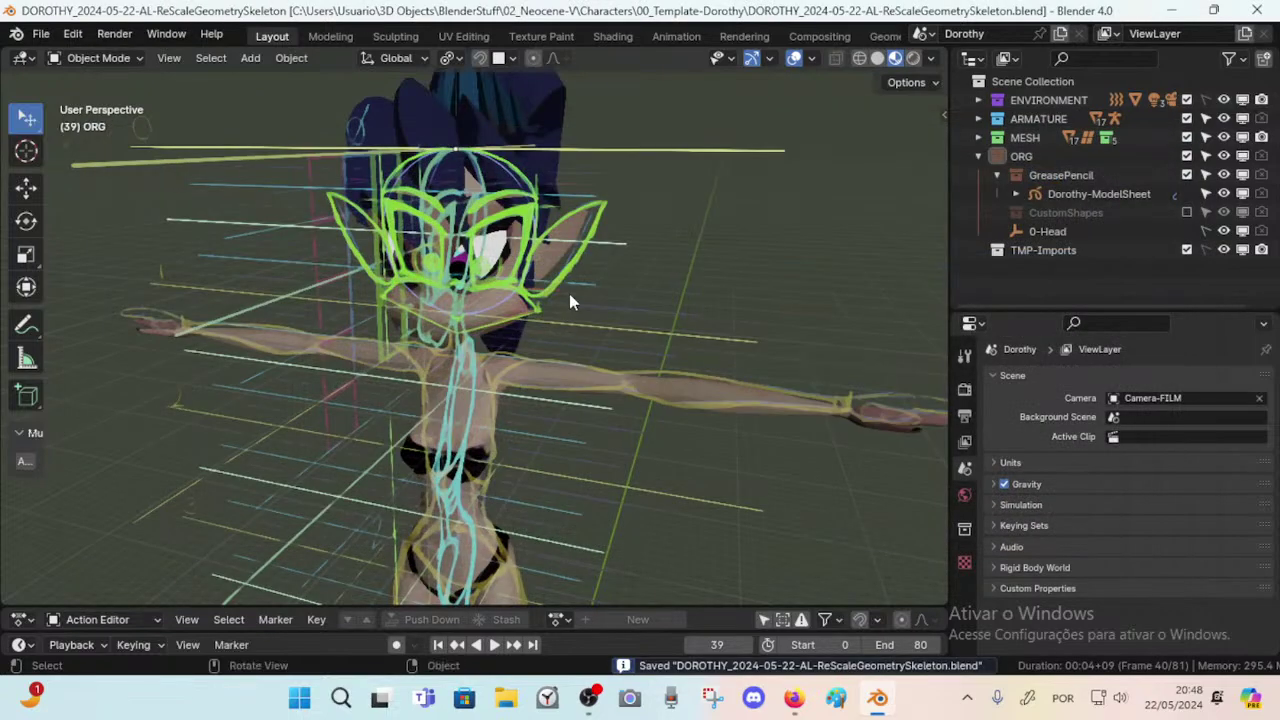
Select the Template-Dorothy-Body mesh and compare its head with the model sheet strokes in front orthographic view.
{"action": "middle_click_drag", "start_coordinate": [570, 296], "coordinate": [478, 366]}
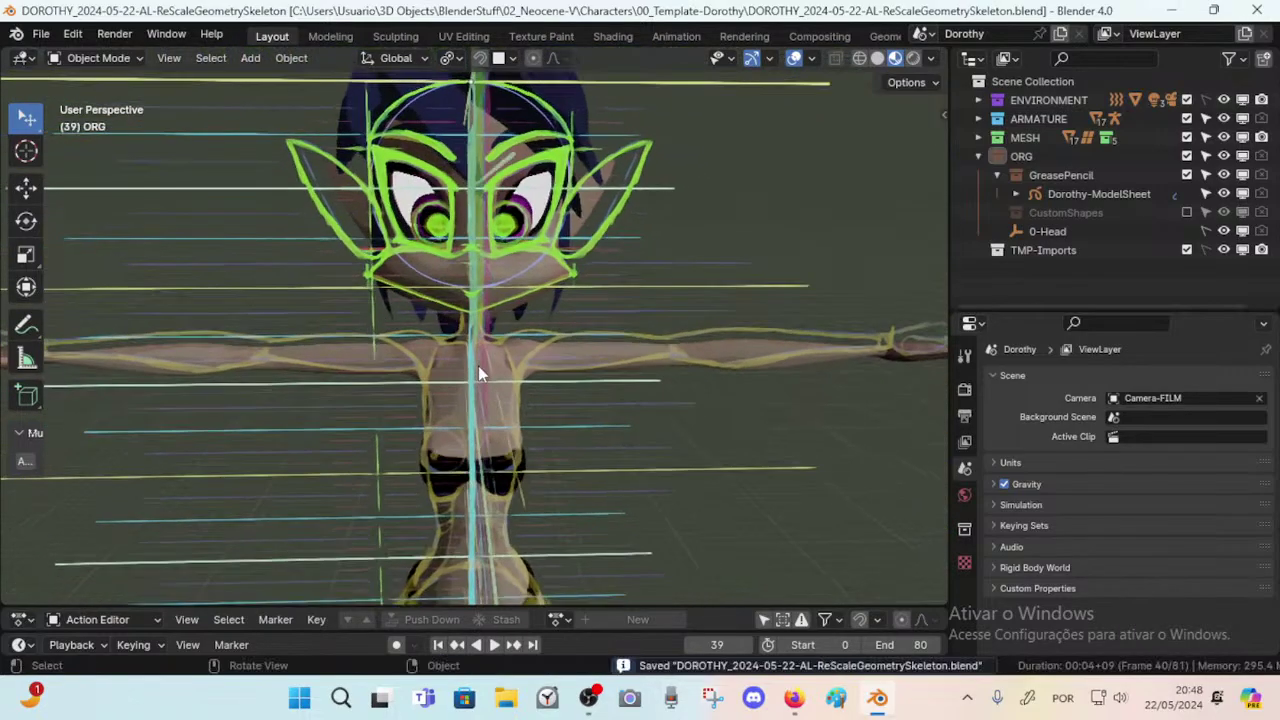
{"action": "key", "text": "KP_1"}
{"action": "left_click", "coordinate": [478, 365]}
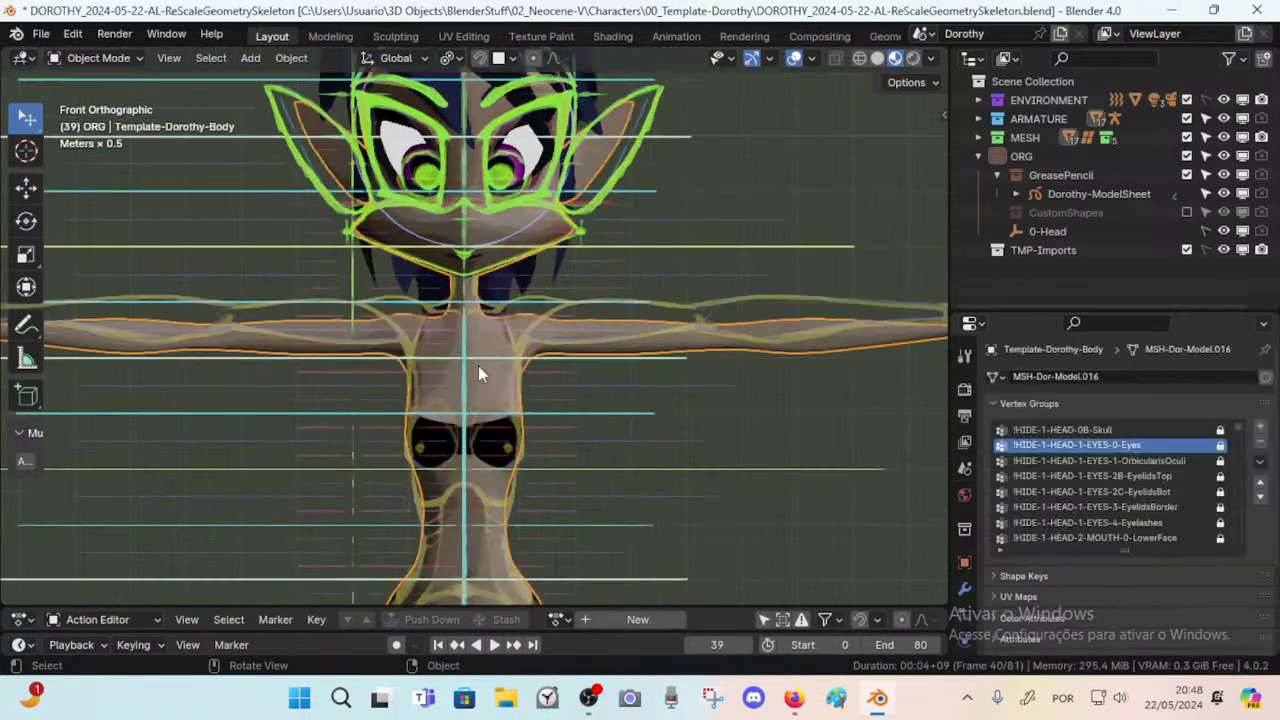
{"action": "middle_click_drag", "start_coordinate": [649, 391], "coordinate": [648, 509], "text": "shift"}
{"action": "scroll", "coordinate": [625, 405], "scroll_direction": "up", "scroll_amount": 1}
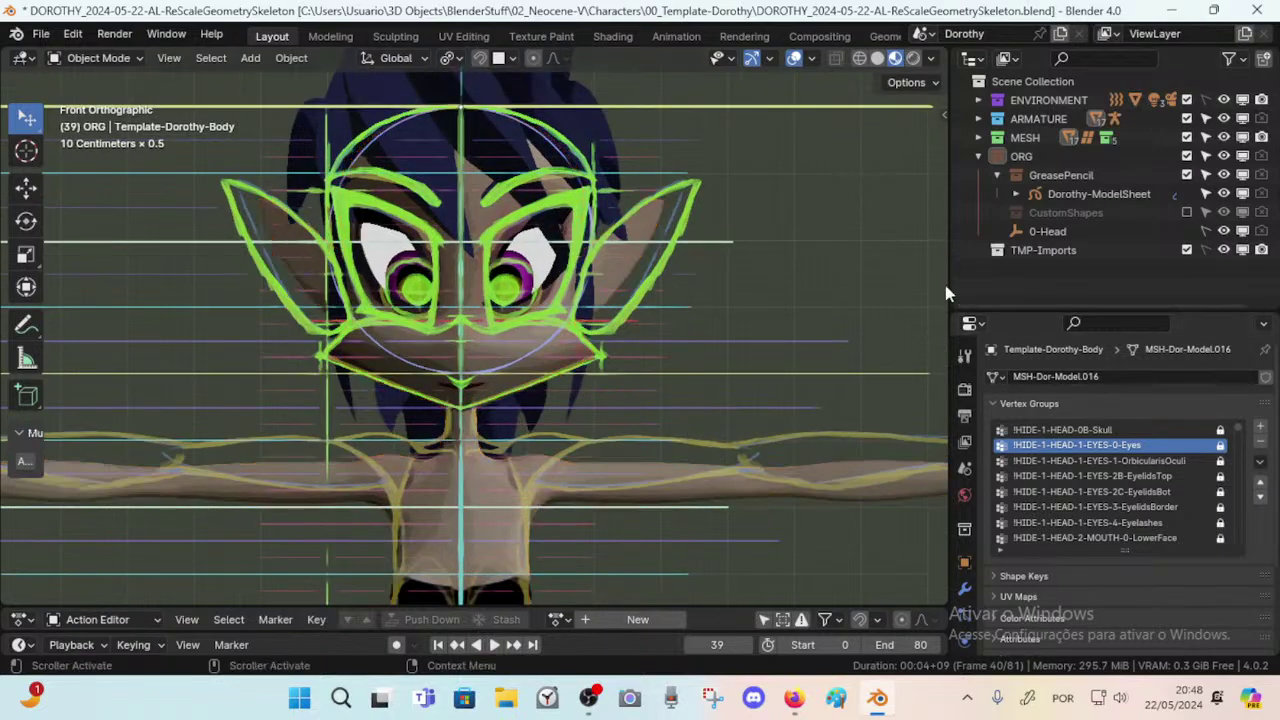
Collapse the ORG collection and expand ARMATURE in a widened Outliner, selecting and expanding the Template-Dorothy armature.
{"action": "left_click_drag", "start_coordinate": [950, 286], "coordinate": [916, 273]}
{"action": "scroll", "coordinate": [654, 314], "scroll_direction": "down", "scroll_amount": 2}
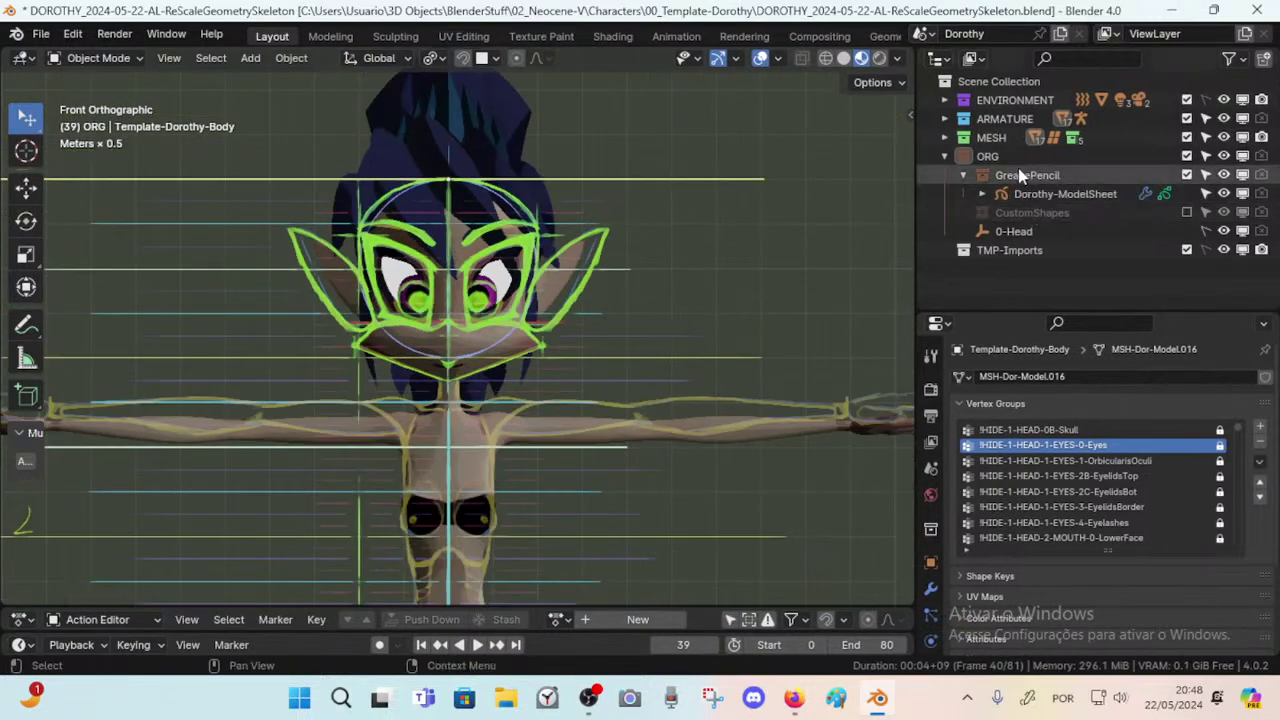
{"action": "left_click", "coordinate": [963, 176]}
{"action": "left_click", "coordinate": [944, 156]}
{"action": "left_click", "coordinate": [944, 118]}
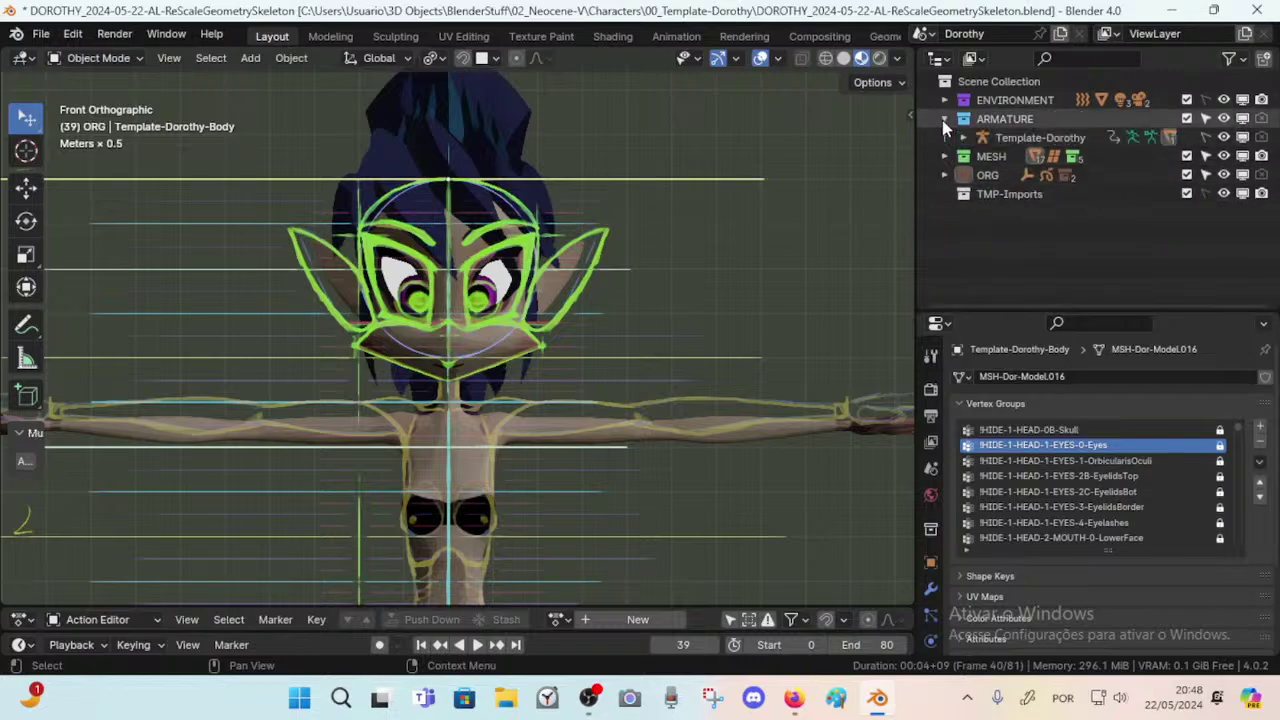
{"action": "left_click", "coordinate": [991, 139]}
{"action": "left_click", "coordinate": [962, 138]}
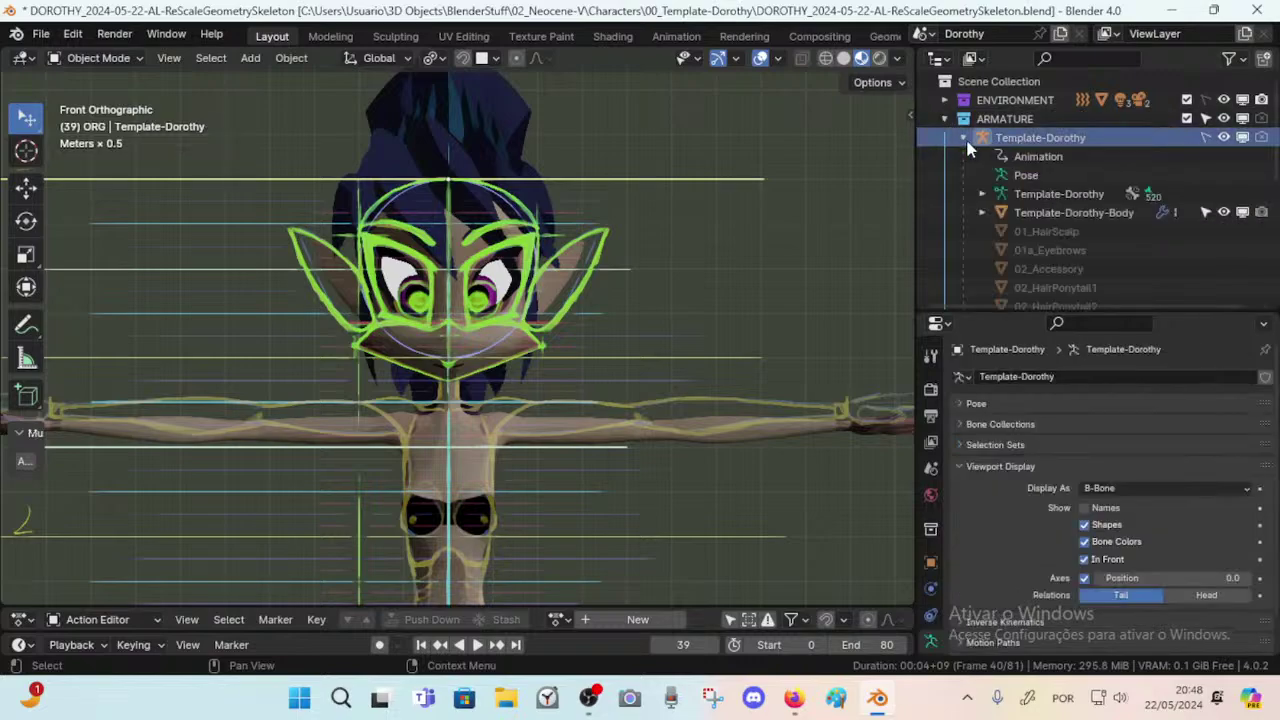
Select the Template-Dorothy-Body mesh and examine its arms, torso and legs against the model sheet from the front.
{"action": "left_click", "coordinate": [585, 403]}
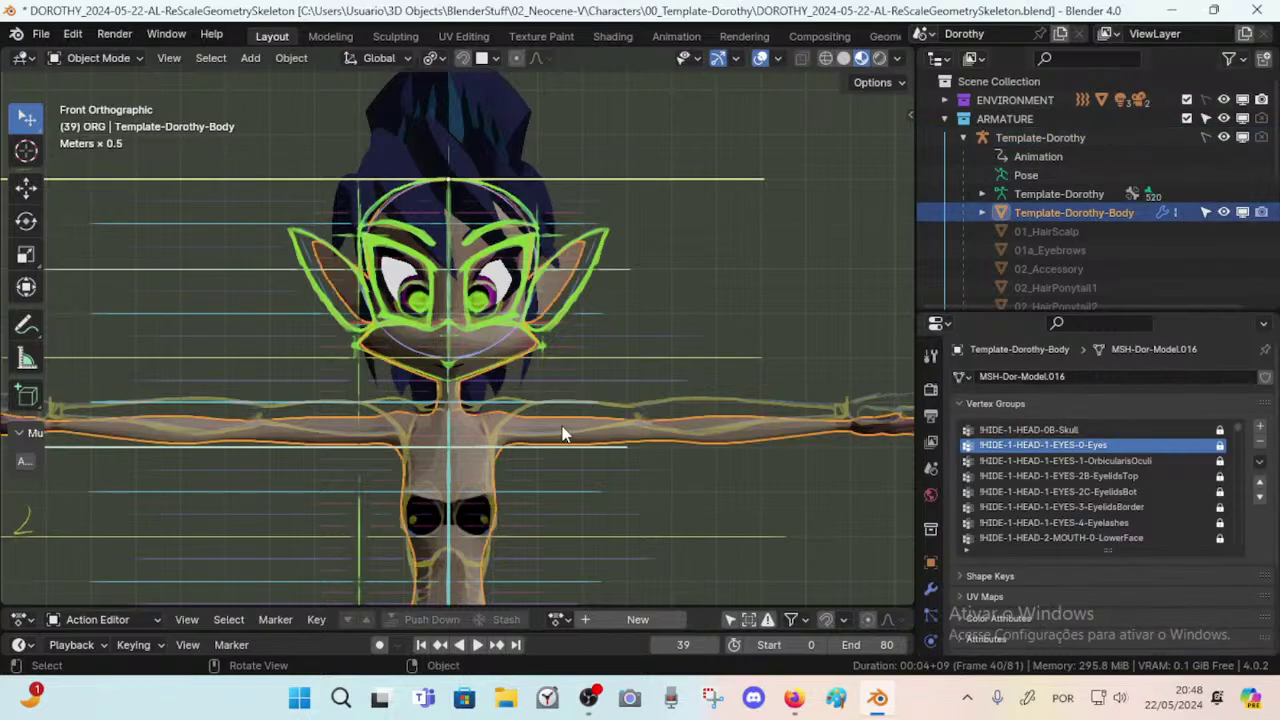
{"action": "scroll", "coordinate": [563, 431], "scroll_direction": "down", "scroll_amount": 3}
{"action": "scroll", "coordinate": [543, 423], "scroll_direction": "up", "scroll_amount": 5}
{"action": "scroll", "coordinate": [527, 454], "scroll_direction": "down", "scroll_amount": 1}
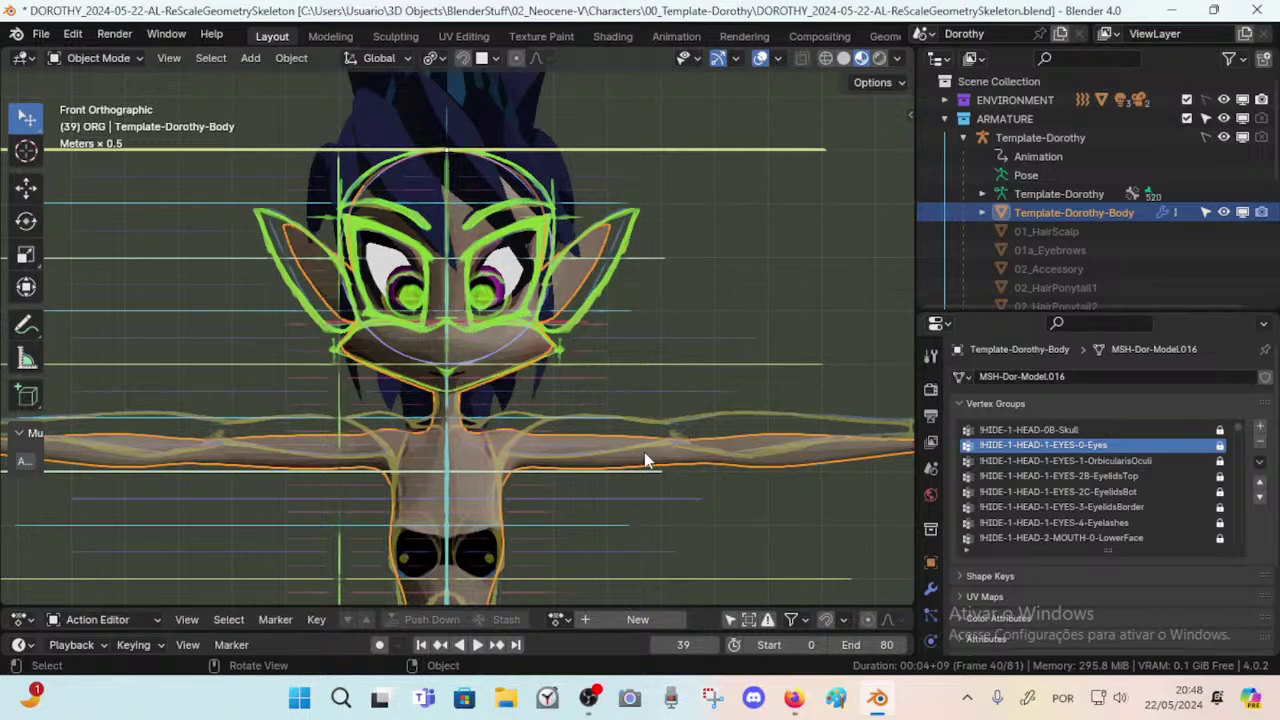
{"action": "middle_click_drag", "start_coordinate": [572, 499], "coordinate": [554, 256], "text": "shift"}
{"action": "scroll", "coordinate": [556, 362], "scroll_direction": "down", "scroll_amount": 2}
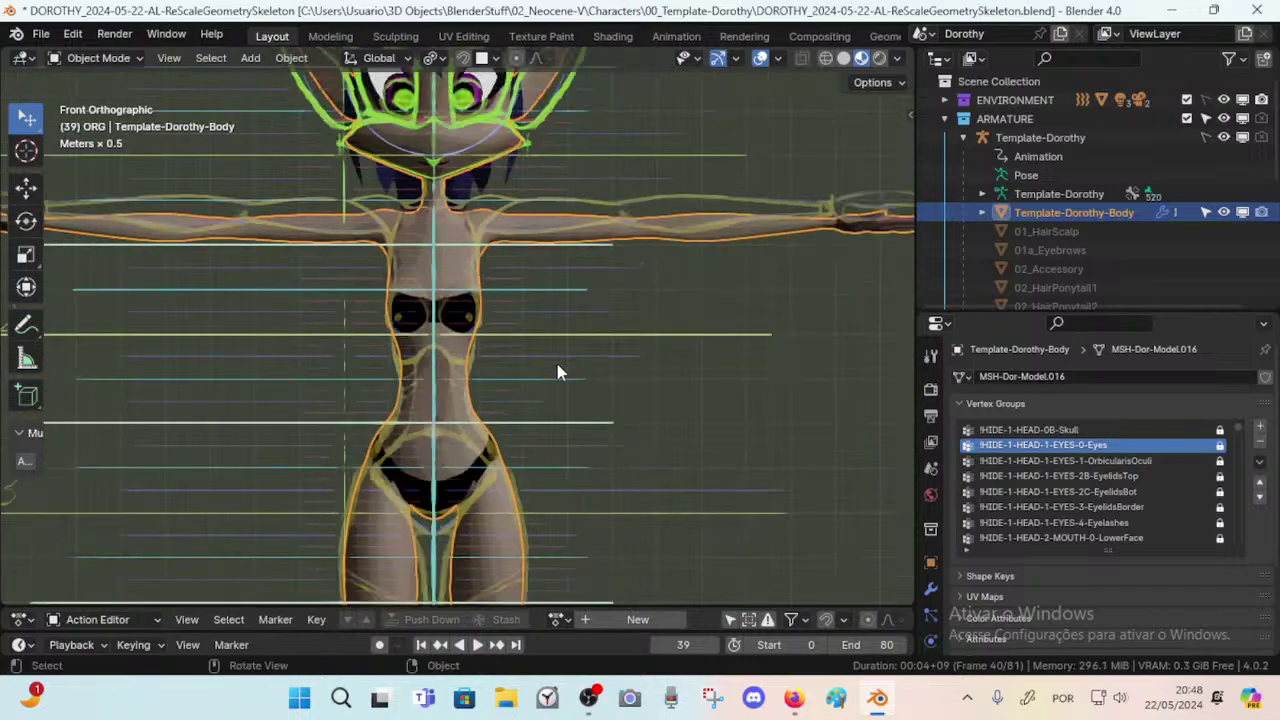
{"action": "scroll", "coordinate": [1130, 190], "scroll_direction": "down", "scroll_amount": 2}
{"action": "scroll", "coordinate": [1091, 214], "scroll_direction": "up", "scroll_amount": 2}
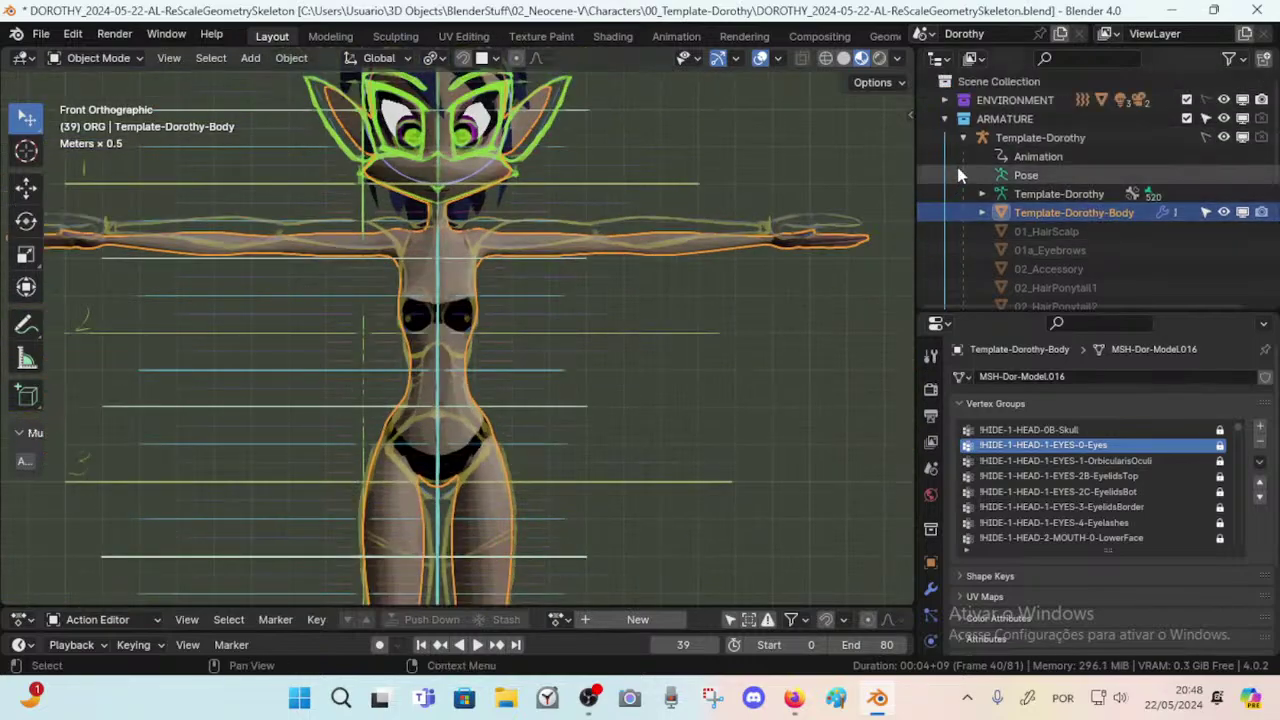
{"action": "scroll", "coordinate": [985, 150], "scroll_direction": "down", "scroll_amount": 3}
{"action": "scroll", "coordinate": [1040, 142], "scroll_direction": "up", "scroll_amount": 3}
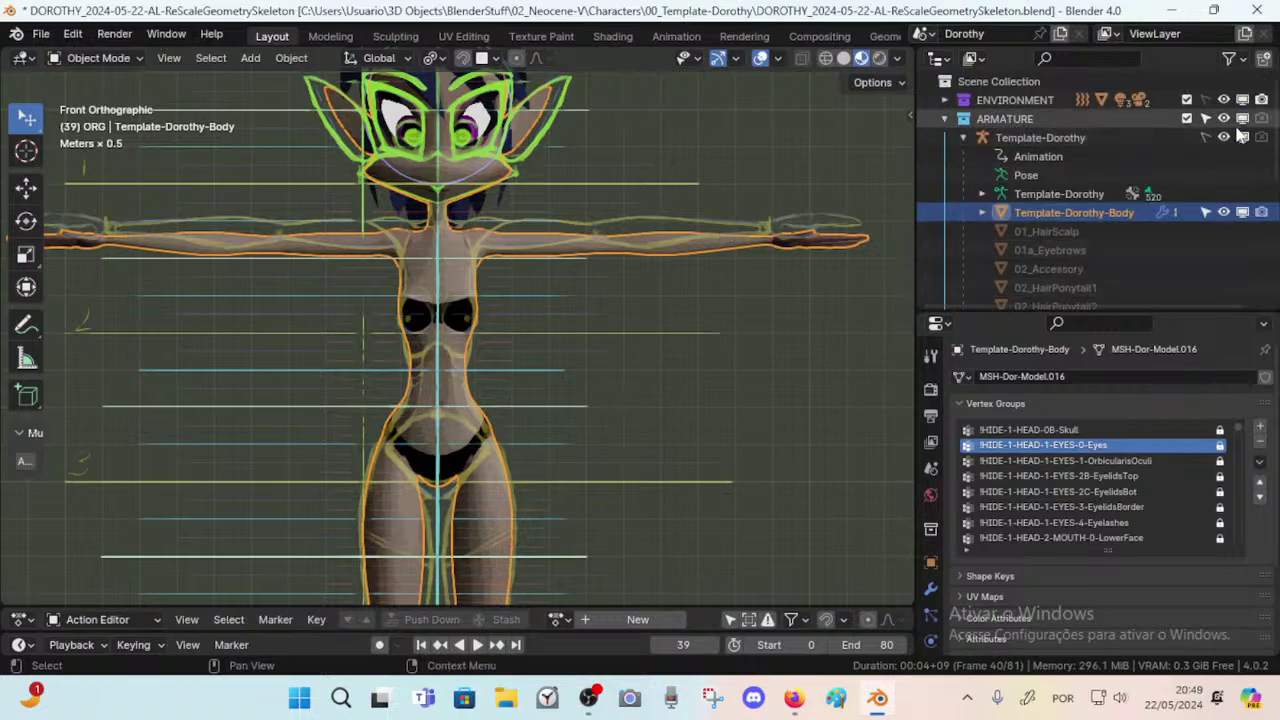
Make the Template-Dorothy armature selectable, select it, and show its CTL bone collection.
{"action": "left_click", "coordinate": [1064, 139]}
{"action": "scroll", "coordinate": [546, 245], "scroll_direction": "down", "scroll_amount": 3}
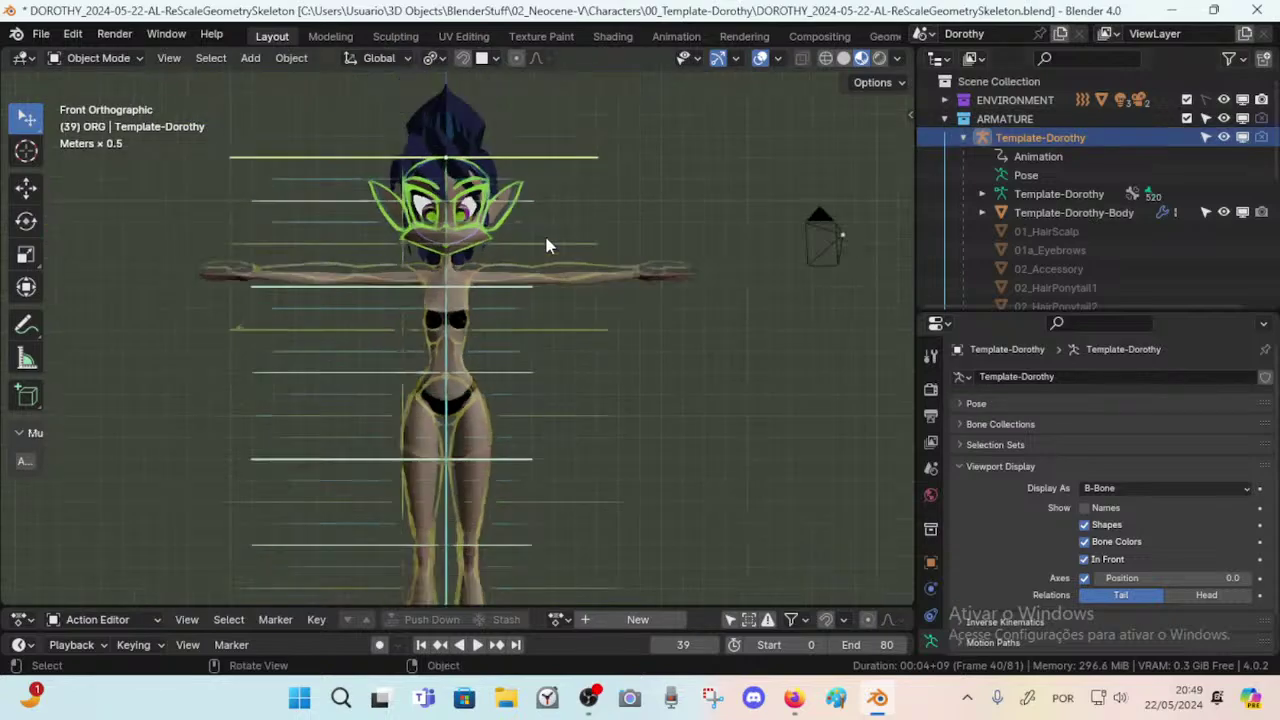
{"action": "key", "text": "n"}
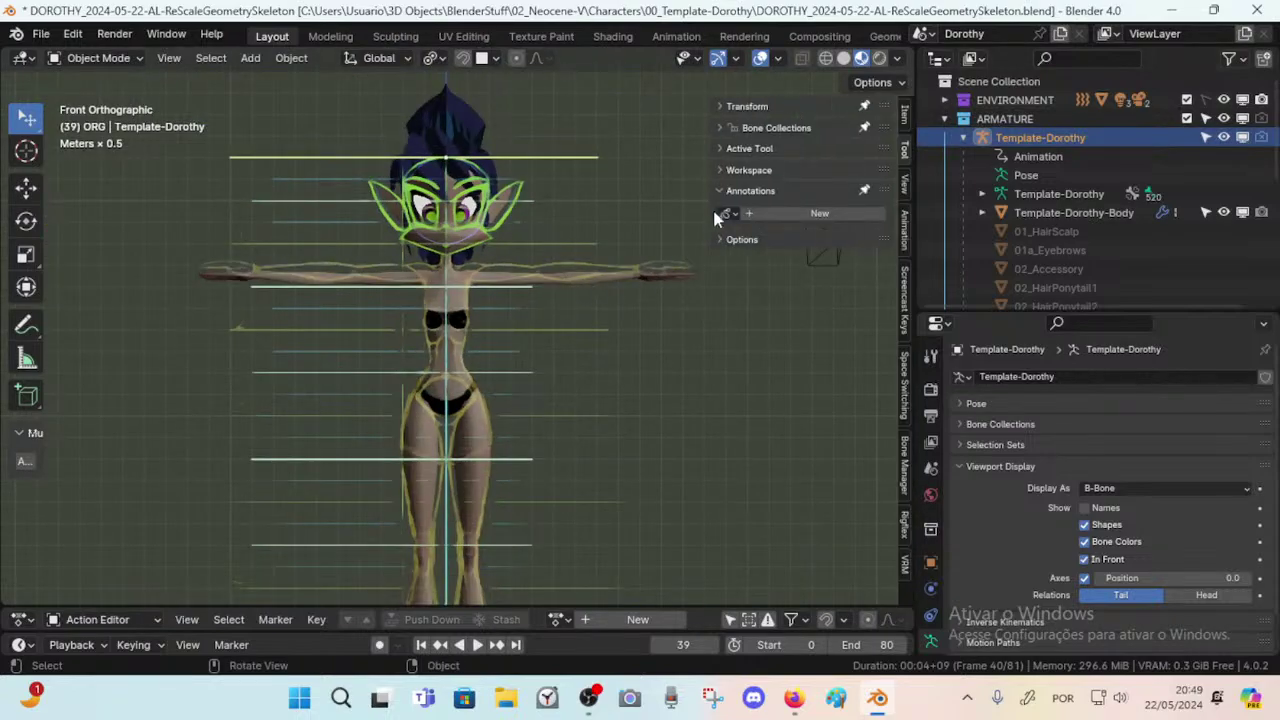
{"action": "left_click", "coordinate": [720, 128]}
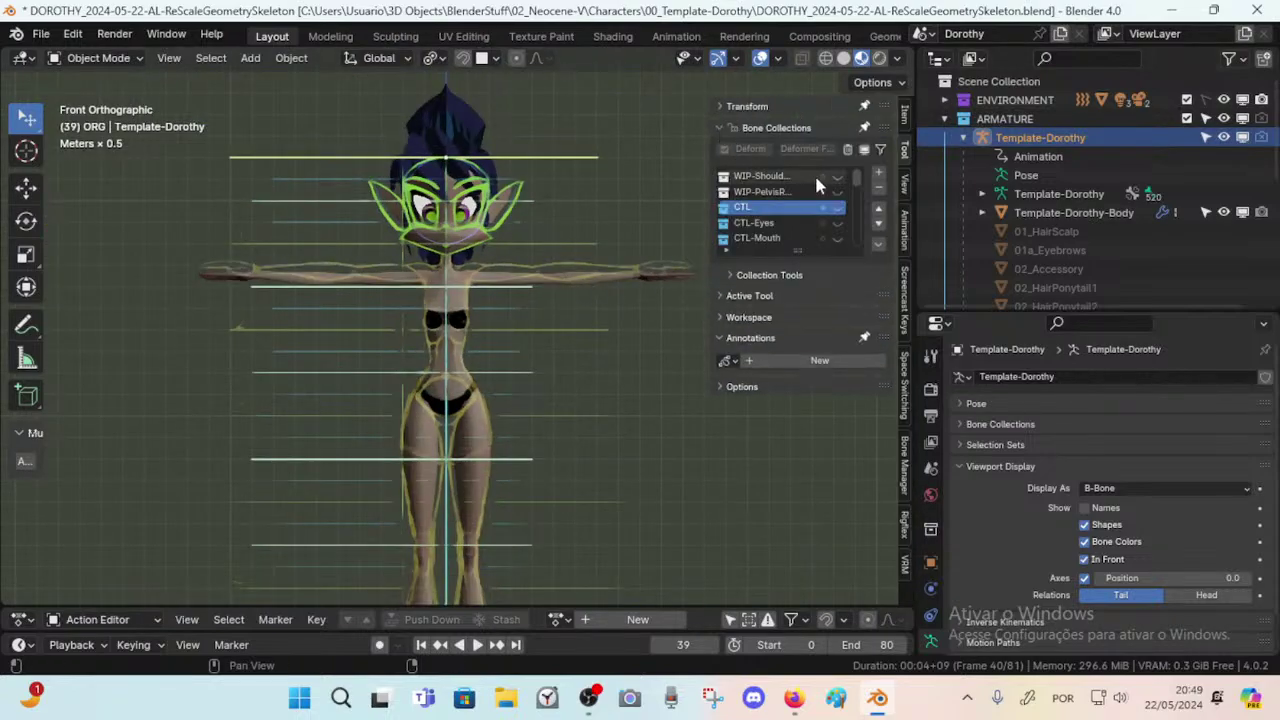
{"action": "left_click_drag", "start_coordinate": [806, 250], "coordinate": [781, 343]}
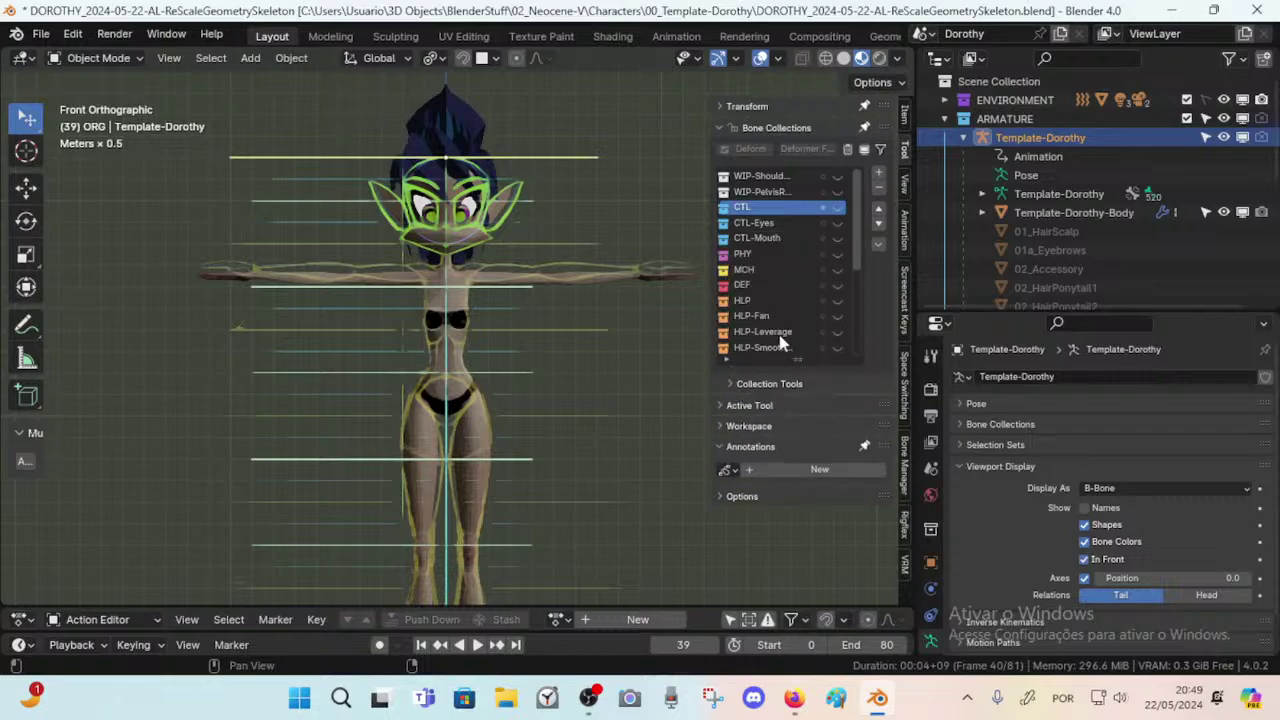
{"action": "left_click", "coordinate": [838, 207]}
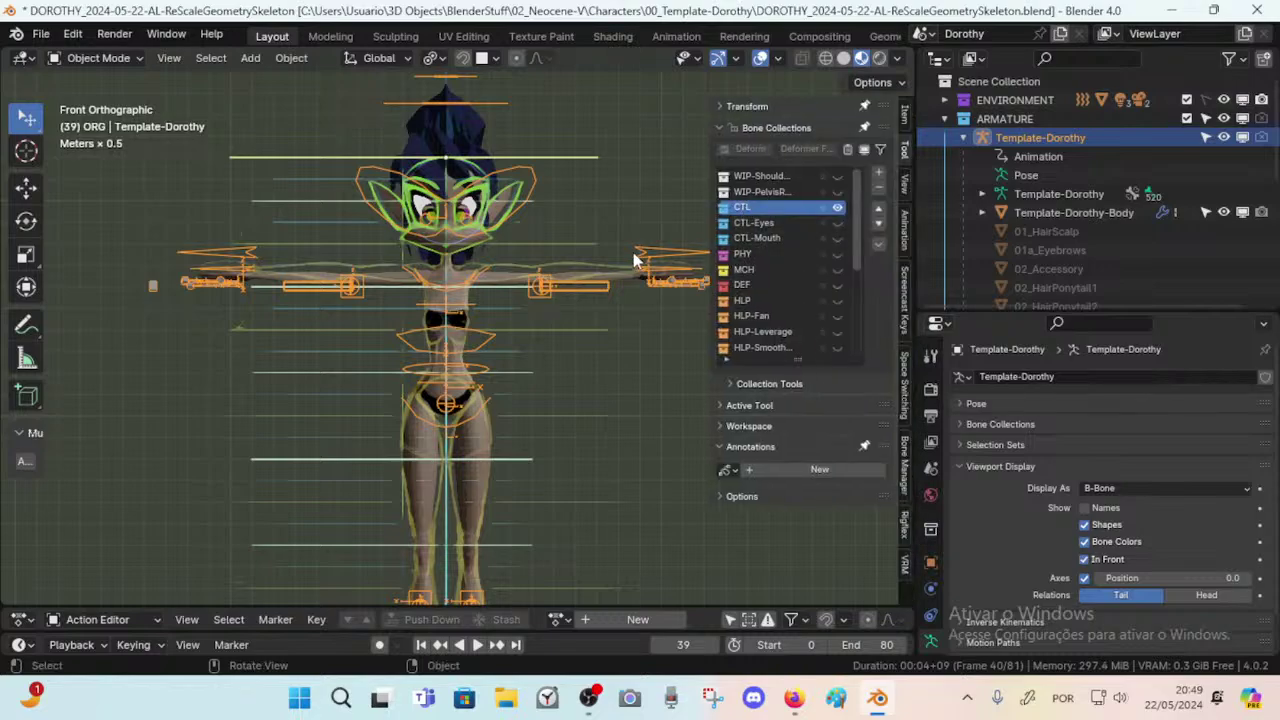
{"action": "middle_click_drag", "start_coordinate": [620, 300], "coordinate": [557, 331]}
{"action": "key", "text": "n"}
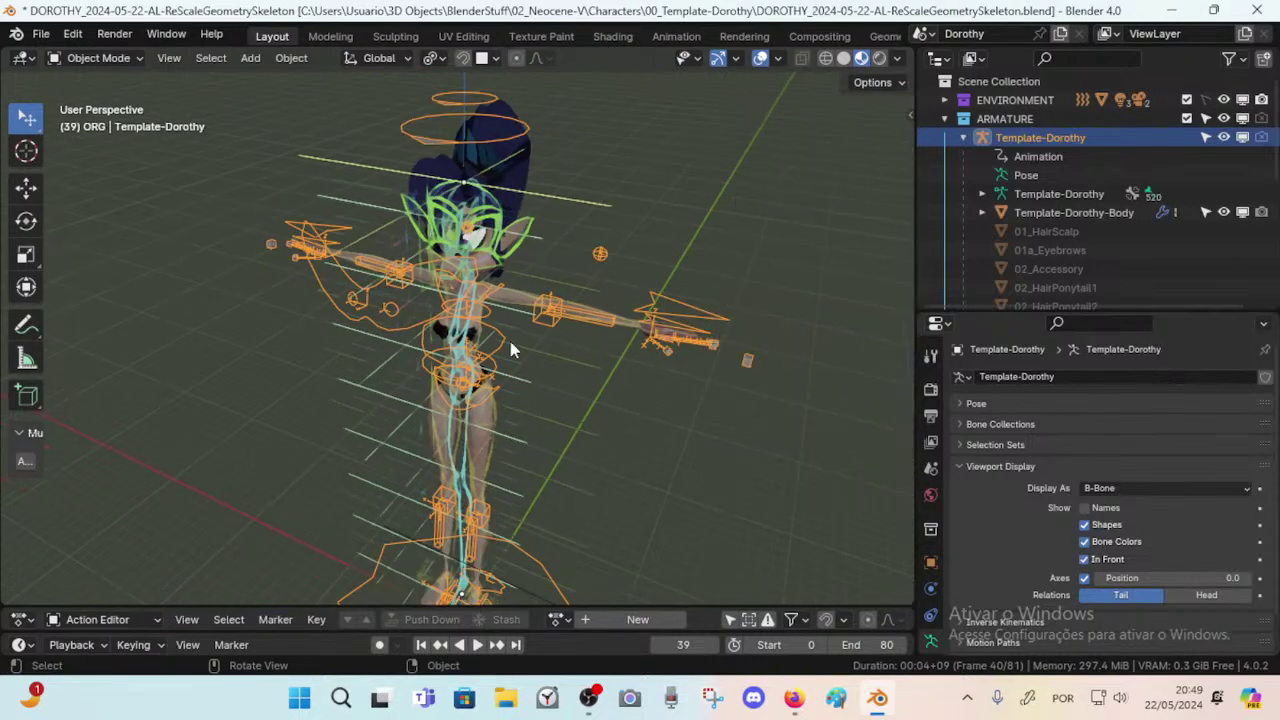
{"action": "left_click", "coordinate": [506, 349]}
{"action": "left_click", "coordinate": [507, 346]}
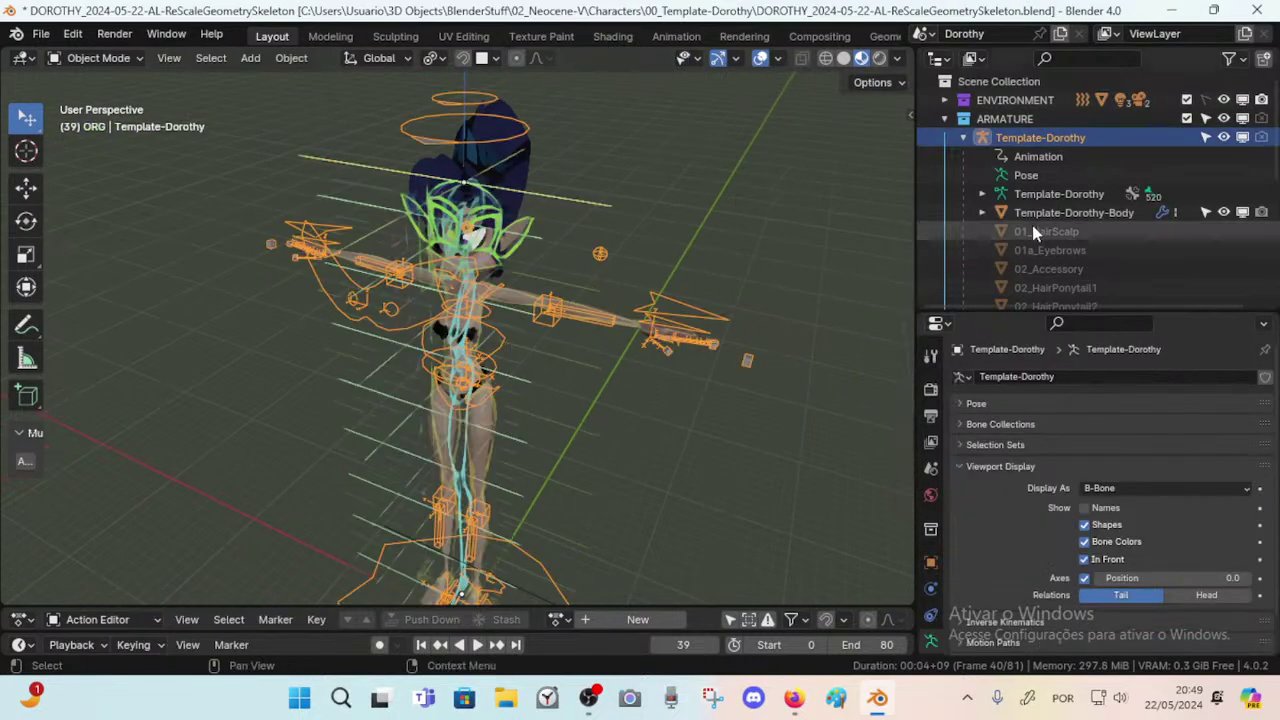
Collapse the ARMATURE collection and check the contents of the ORG collection, leaving it collapsed.
{"action": "left_click", "coordinate": [944, 118]}
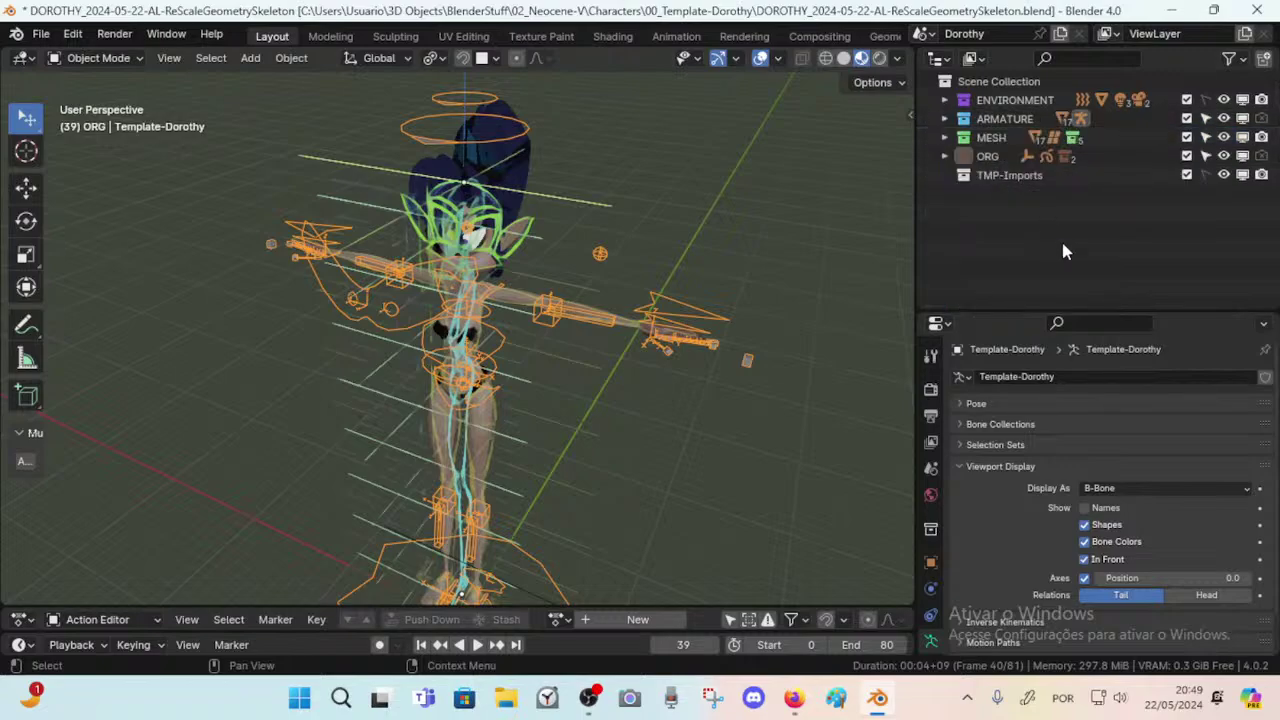
{"action": "left_click", "coordinate": [945, 156]}
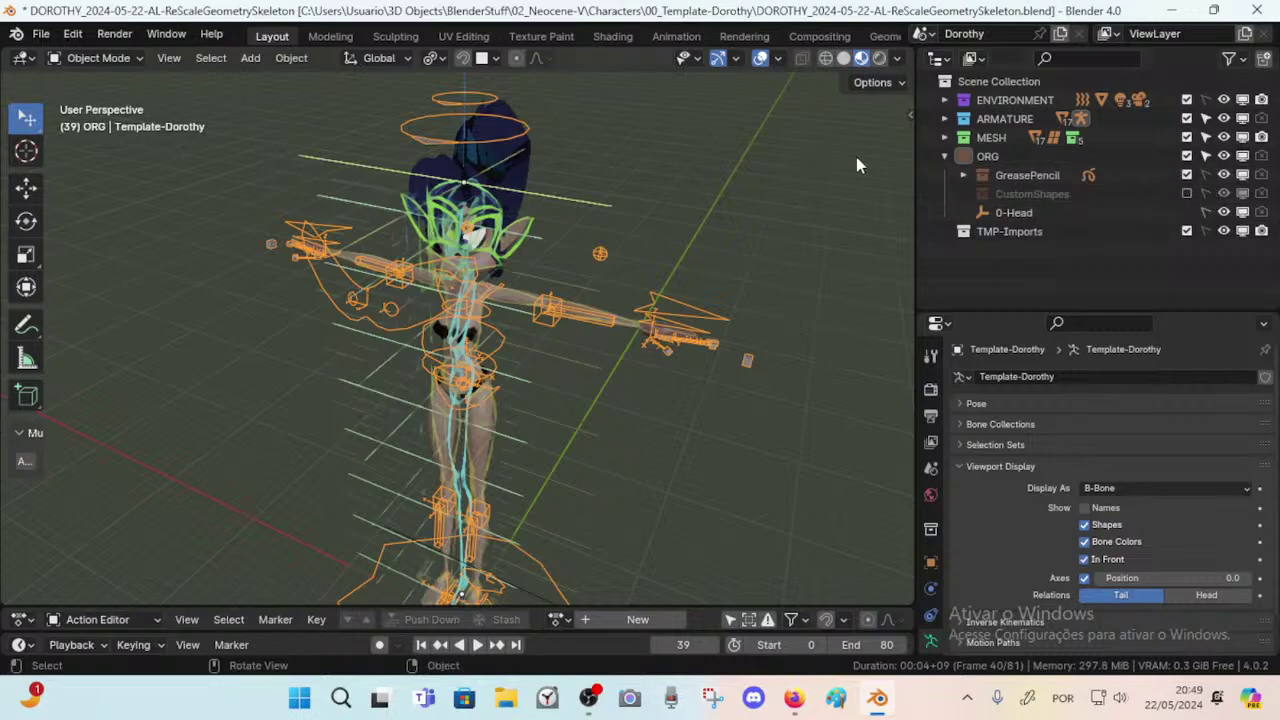
{"action": "left_click", "coordinate": [945, 156]}
Put the Template-Dorothy armature in Pose Mode and select the MTR-Torso control around the waist.
{"action": "middle_click_drag", "start_coordinate": [474, 268], "coordinate": [500, 238]}
{"action": "scroll", "coordinate": [500, 238], "scroll_direction": "up", "scroll_amount": 3}
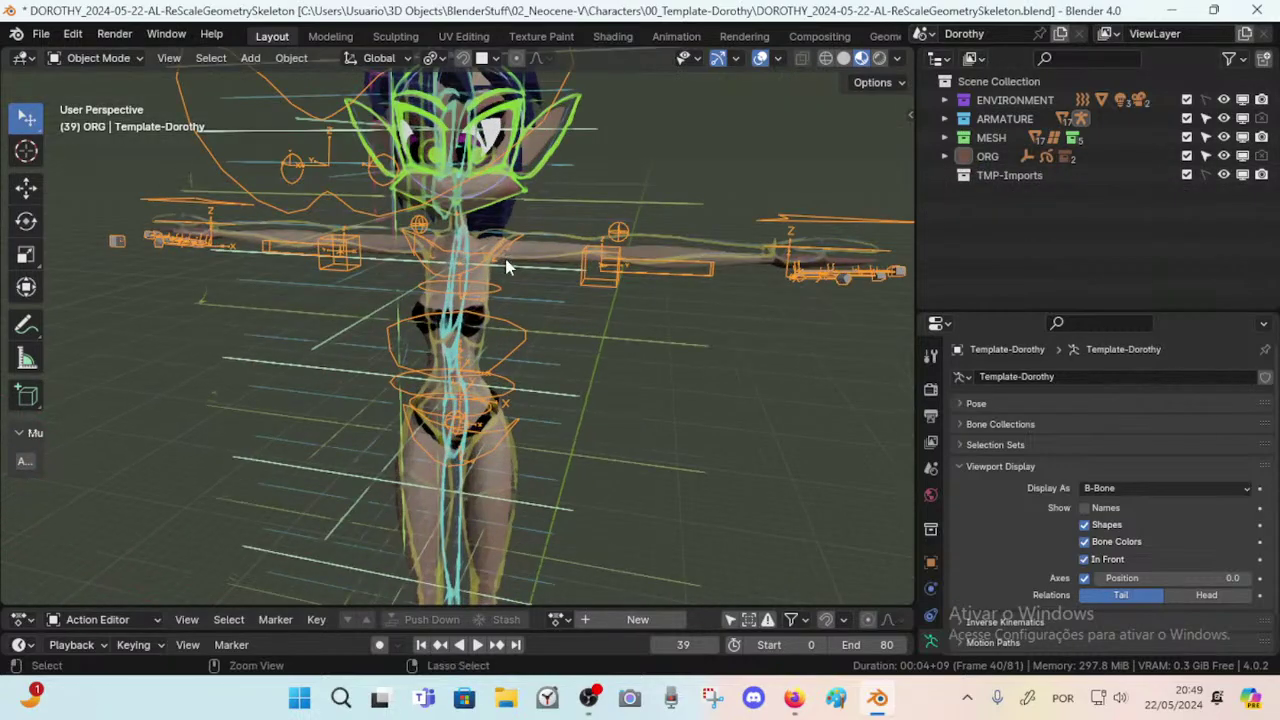
{"action": "key", "text": "ctrl+Tab"}
{"action": "left_click", "coordinate": [506, 334]}
{"action": "left_click", "coordinate": [499, 289]}
{"action": "left_click", "coordinate": [505, 313]}
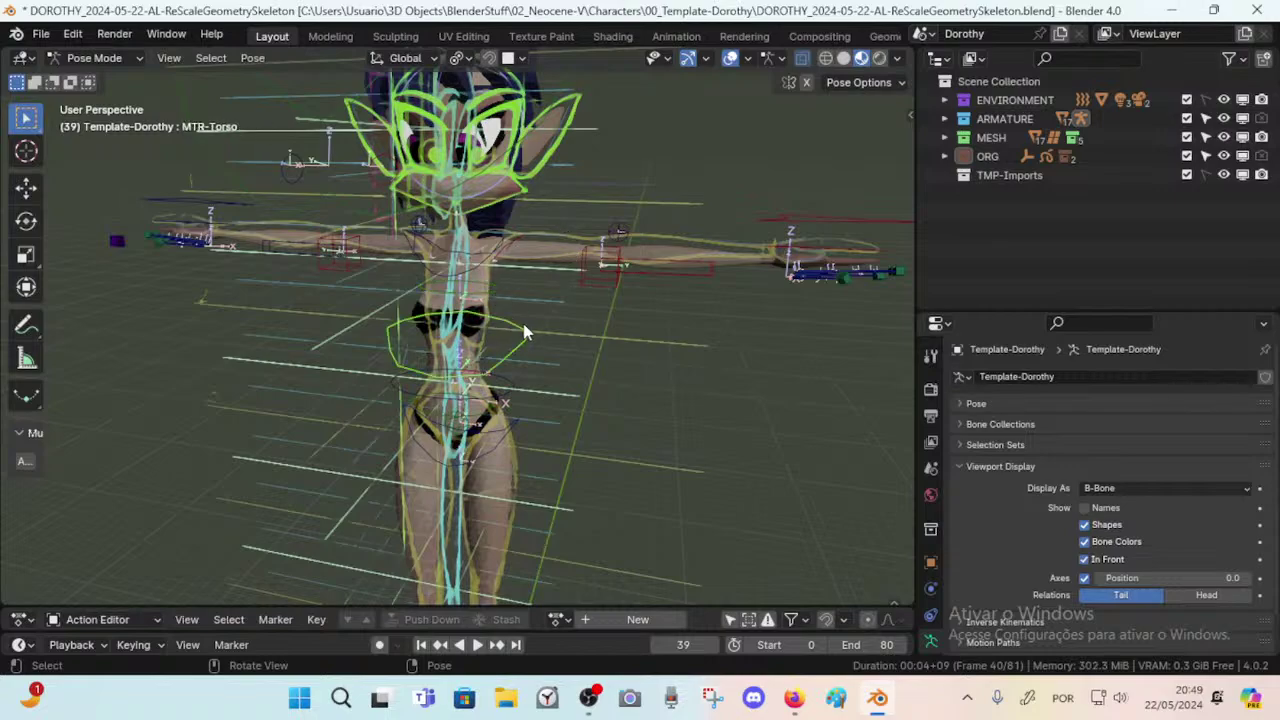
Test-move the MTR-Torso control down, back and sideways to check how the arms and body follow, and undo the last move.
{"action": "key", "text": "ctrl+Tab"}
{"action": "mouse_move", "coordinate": [548, 352]}
{"action": "middle_mouse_down"}
{"action": "mouse_move", "coordinate": [423, 349]}
{"action": "mouse_move", "coordinate": [530, 349]}
{"action": "middle_mouse_up"}
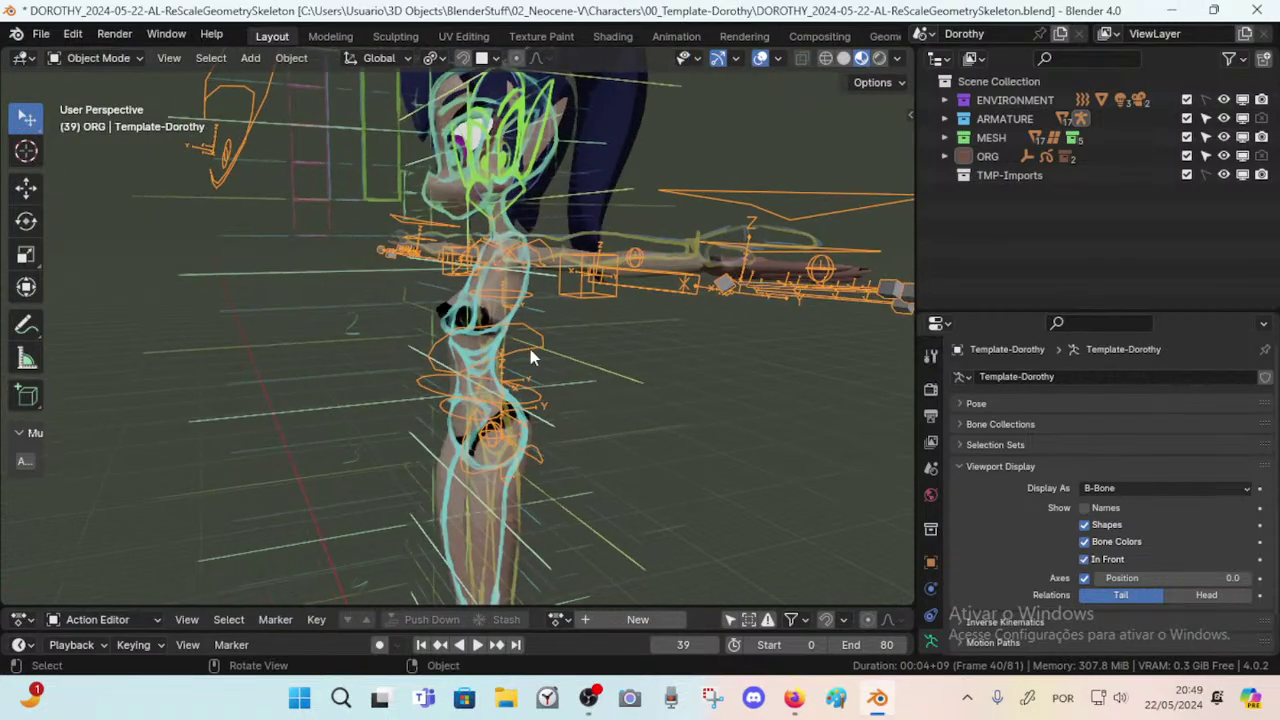
{"action": "key", "text": "ctrl+Tab"}
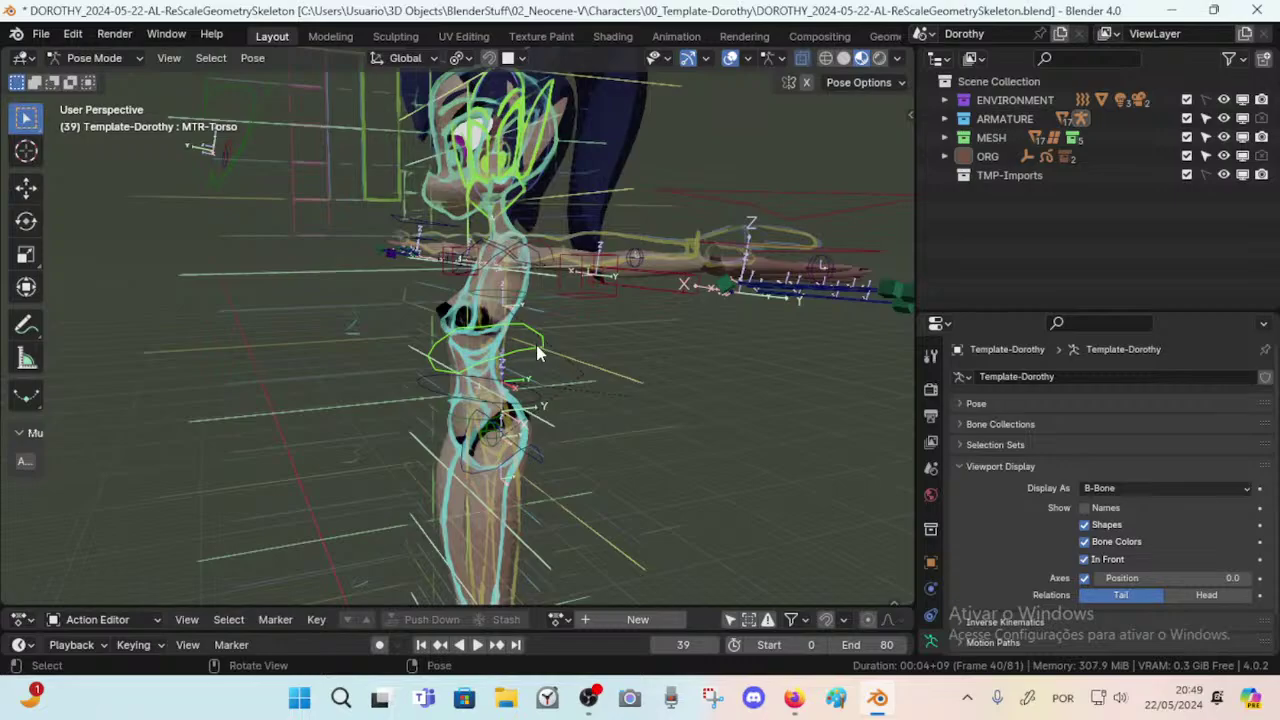
{"action": "key", "text": "g"}
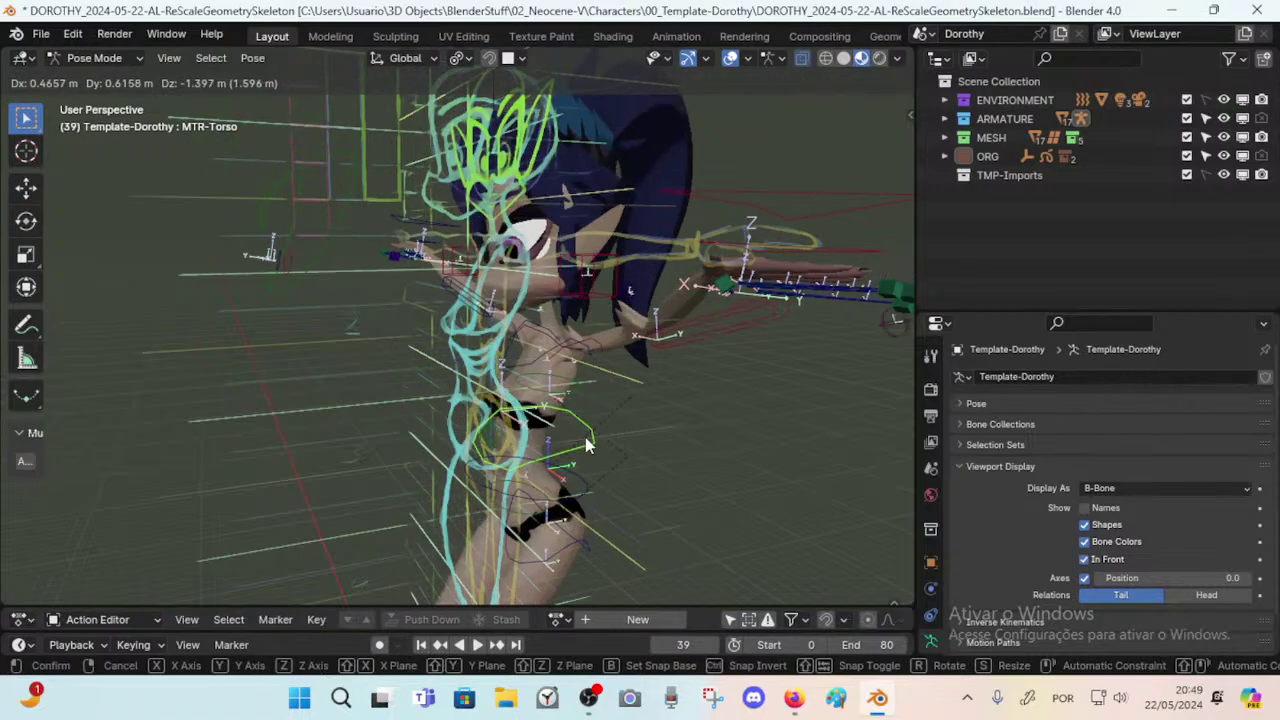
{"action": "left_click", "coordinate": [588, 446]}
{"action": "middle_click_drag", "start_coordinate": [500, 440], "coordinate": [777, 380]}
{"action": "key", "text": "g"}
{"action": "left_click", "coordinate": [378, 388]}
{"action": "key", "text": "g"}
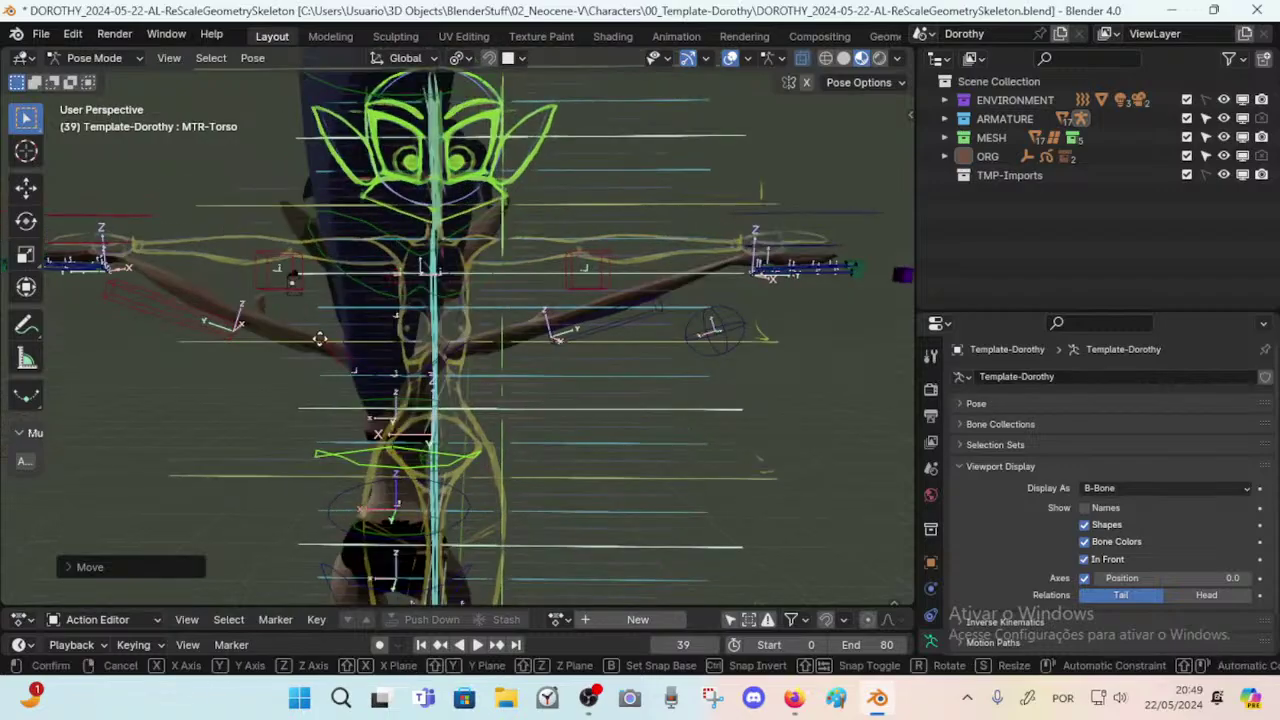
{"action": "left_click", "coordinate": [319, 339]}
{"action": "middle_click_drag", "start_coordinate": [319, 339], "coordinate": [550, 330]}
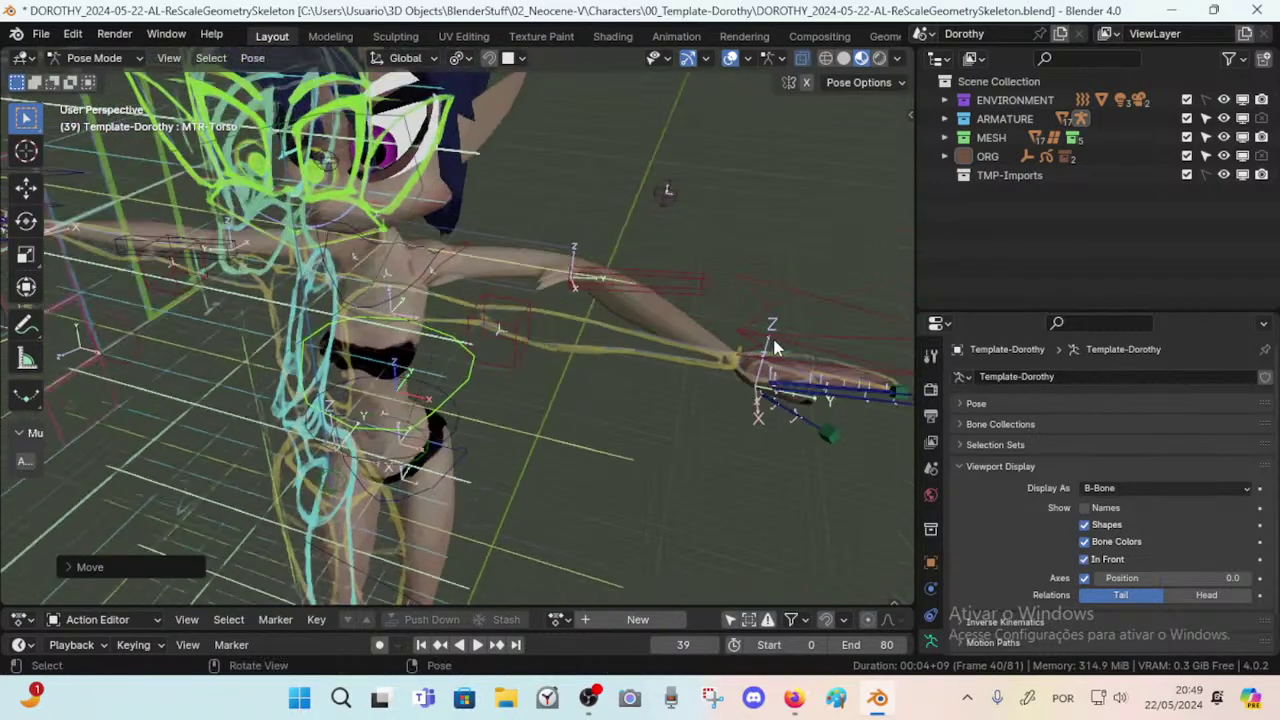
{"action": "key", "text": "ctrl+z"}
Select the MTR-Arm.L control, rotate it about Z and move it around to test how the left arm bends and stretches.
{"action": "left_click", "coordinate": [822, 299]}
{"action": "key", "text": "g"}
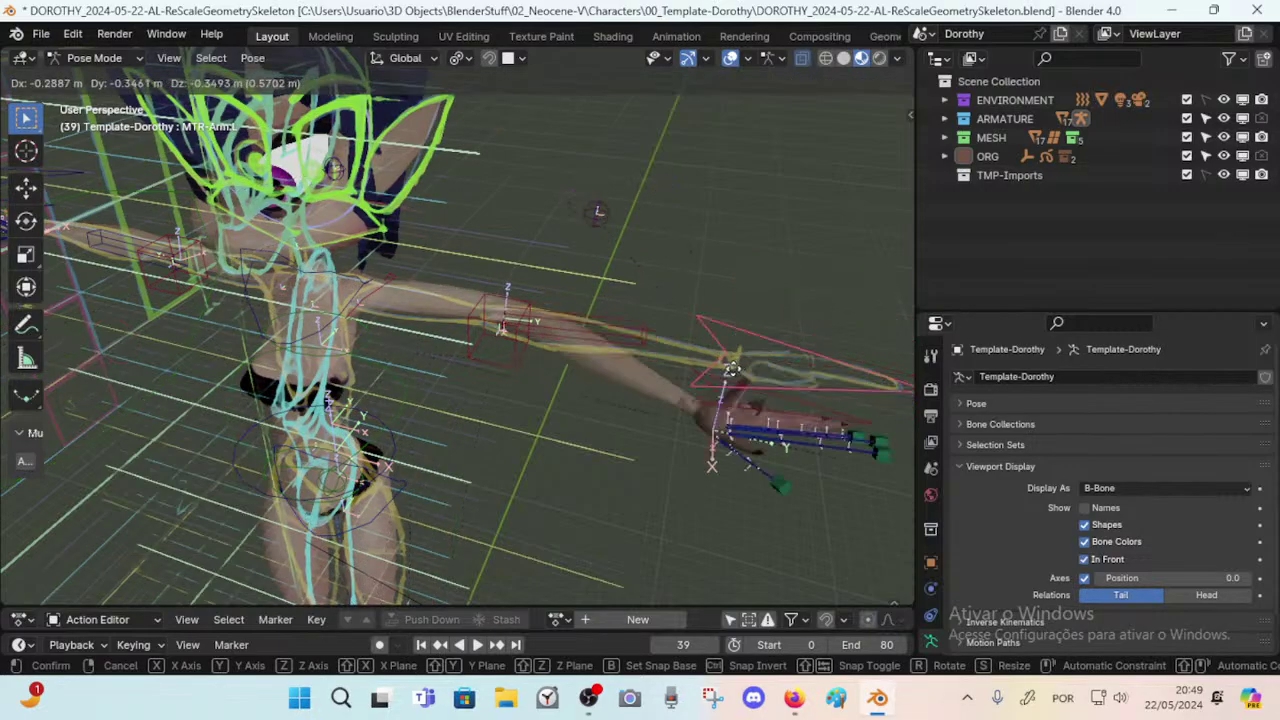
{"action": "left_click", "coordinate": [657, 379]}
{"action": "key", "text": "r"}
{"action": "key", "text": "z"}
{"action": "left_click", "coordinate": [650, 454]}
{"action": "middle_click_drag", "start_coordinate": [648, 456], "coordinate": [448, 447]}
{"action": "key", "text": "g"}
{"action": "left_click", "coordinate": [580, 284]}
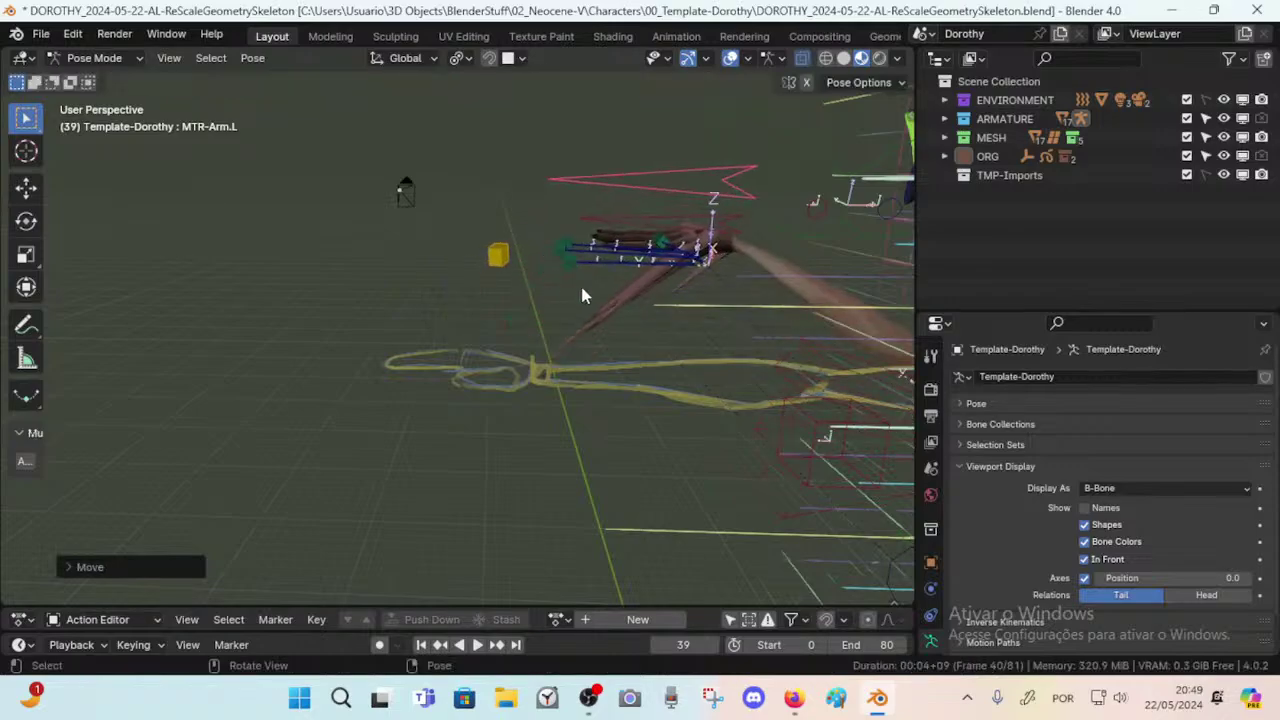
{"action": "mouse_move", "coordinate": [580, 284]}
{"action": "middle_mouse_down", "text": "shift"}
{"action": "mouse_move", "coordinate": [256, 354]}
{"action": "mouse_move", "coordinate": [586, 357]}
{"action": "mouse_move", "coordinate": [429, 343]}
{"action": "mouse_move", "coordinate": [624, 374]}
{"action": "mouse_move", "coordinate": [590, 350]}
{"action": "mouse_move", "coordinate": [634, 376]}
{"action": "middle_mouse_up", "text": "shift"}
{"action": "key", "text": "g"}
{"action": "left_click", "coordinate": [630, 335]}
{"action": "scroll", "coordinate": [636, 376], "scroll_direction": "up", "scroll_amount": 2}
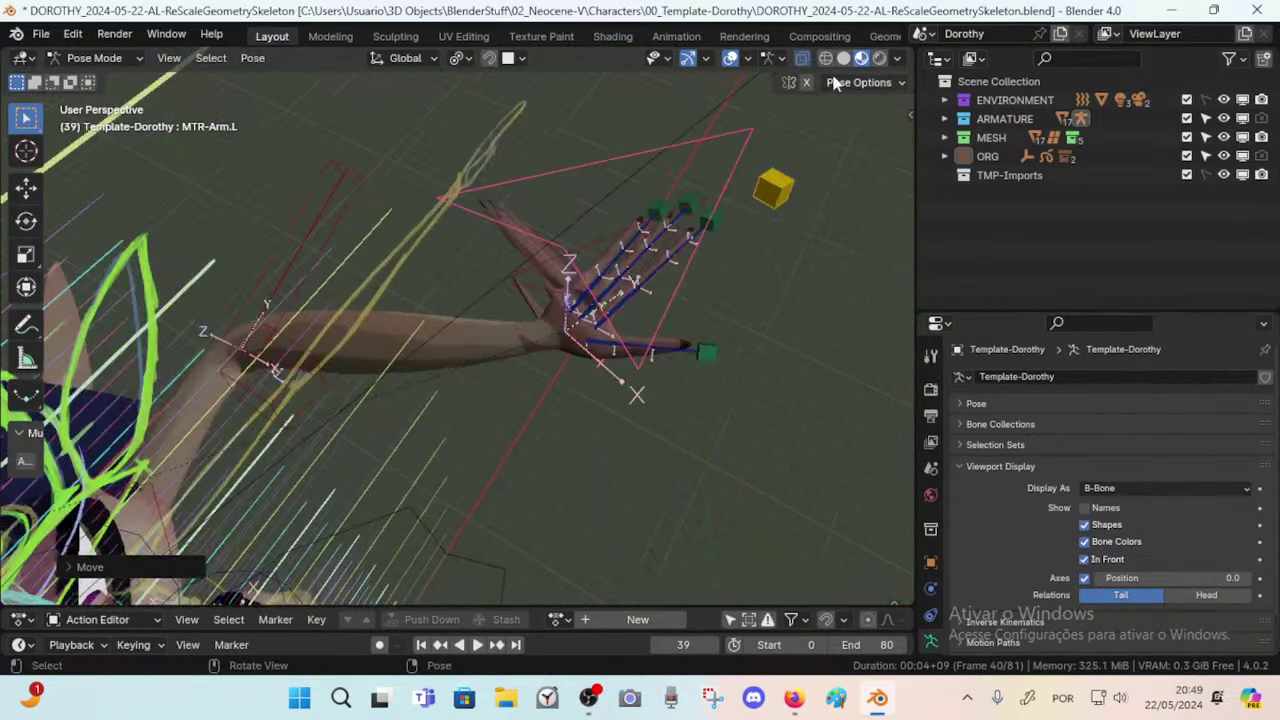
Switch the viewport to solid shading and rotate the MTR-Arm.L control freely and about its local X axis.
{"action": "left_click", "coordinate": [843, 59]}
{"action": "middle_click_drag", "start_coordinate": [777, 322], "coordinate": [600, 445]}
{"action": "key", "text": "r"}
{"action": "left_click", "coordinate": [469, 466]}
{"action": "middle_click_drag", "start_coordinate": [469, 466], "coordinate": [625, 333]}
{"action": "scroll", "coordinate": [612, 334], "scroll_direction": "up", "scroll_amount": 2}
{"action": "key", "text": "r"}
{"action": "key", "text": "x"}
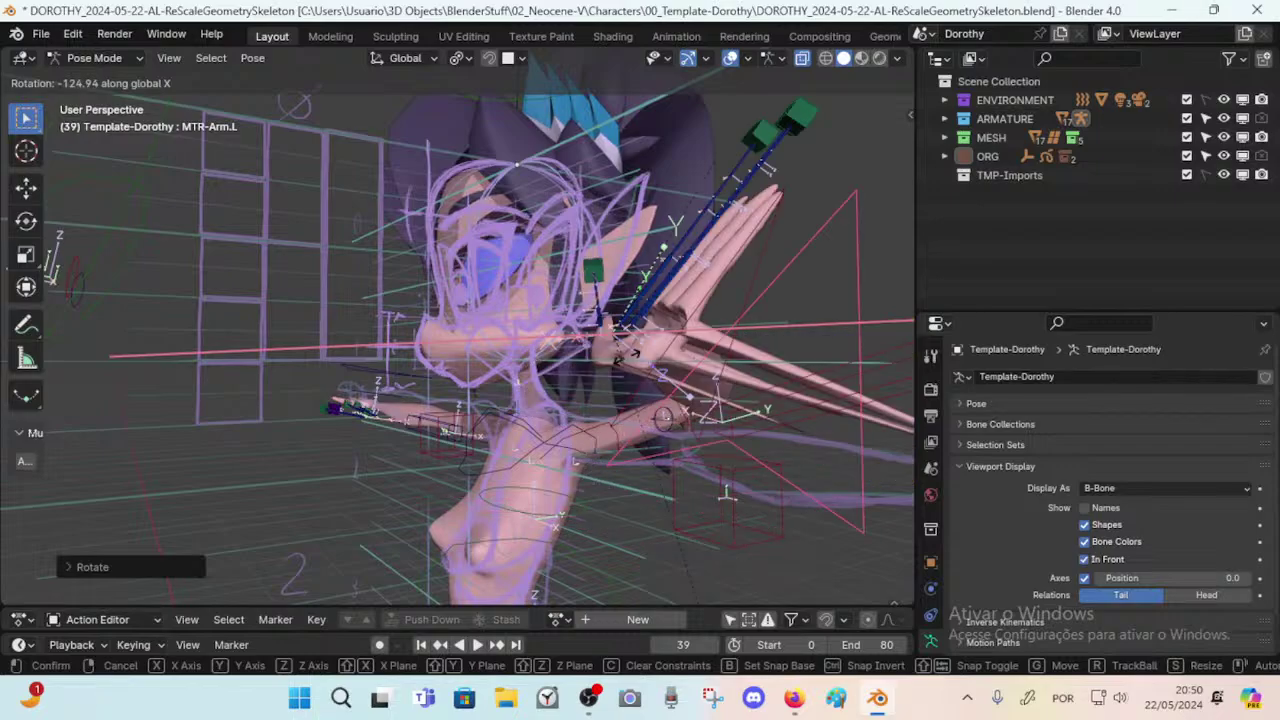
{"action": "key", "text": "x"}
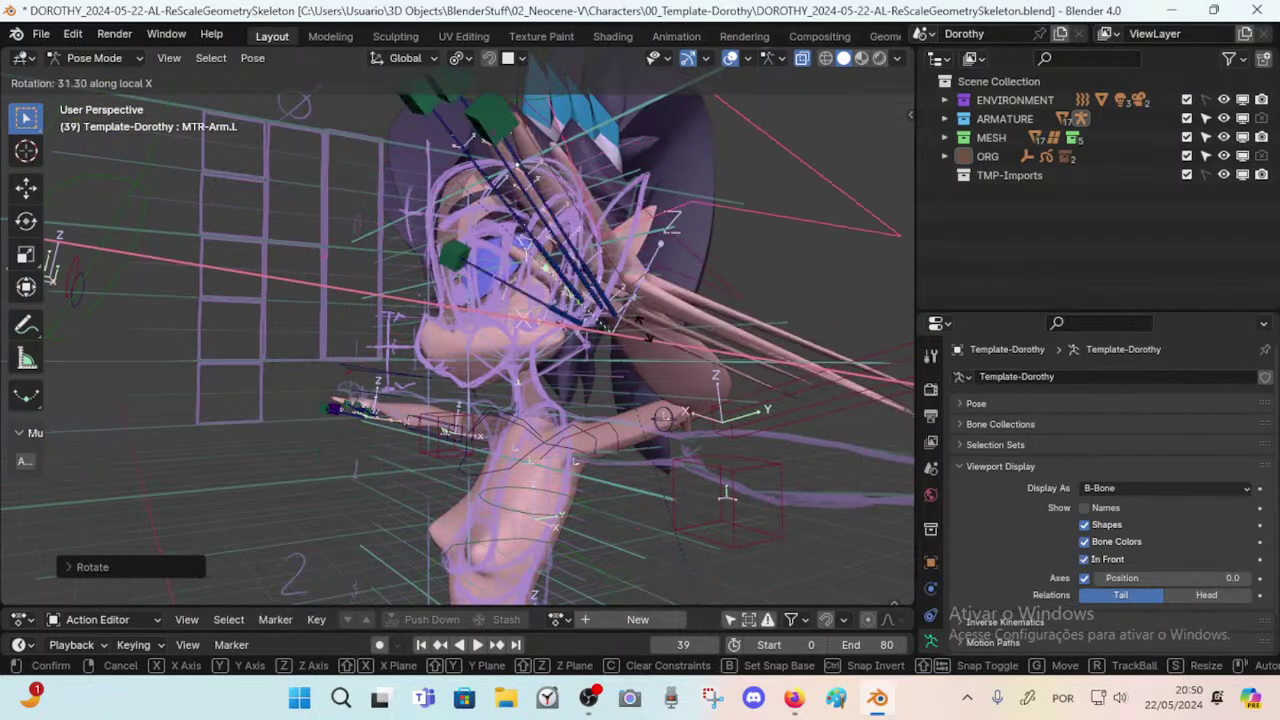
{"action": "left_click", "coordinate": [551, 349]}
Move the MTR-Arm.L control outward and up to extend the raised left arm, and overlay the wireframe on the meshes.
{"action": "middle_click_drag", "start_coordinate": [551, 349], "coordinate": [500, 390]}
{"action": "middle_click_drag", "start_coordinate": [500, 390], "coordinate": [628, 373]}
{"action": "key", "text": "g"}
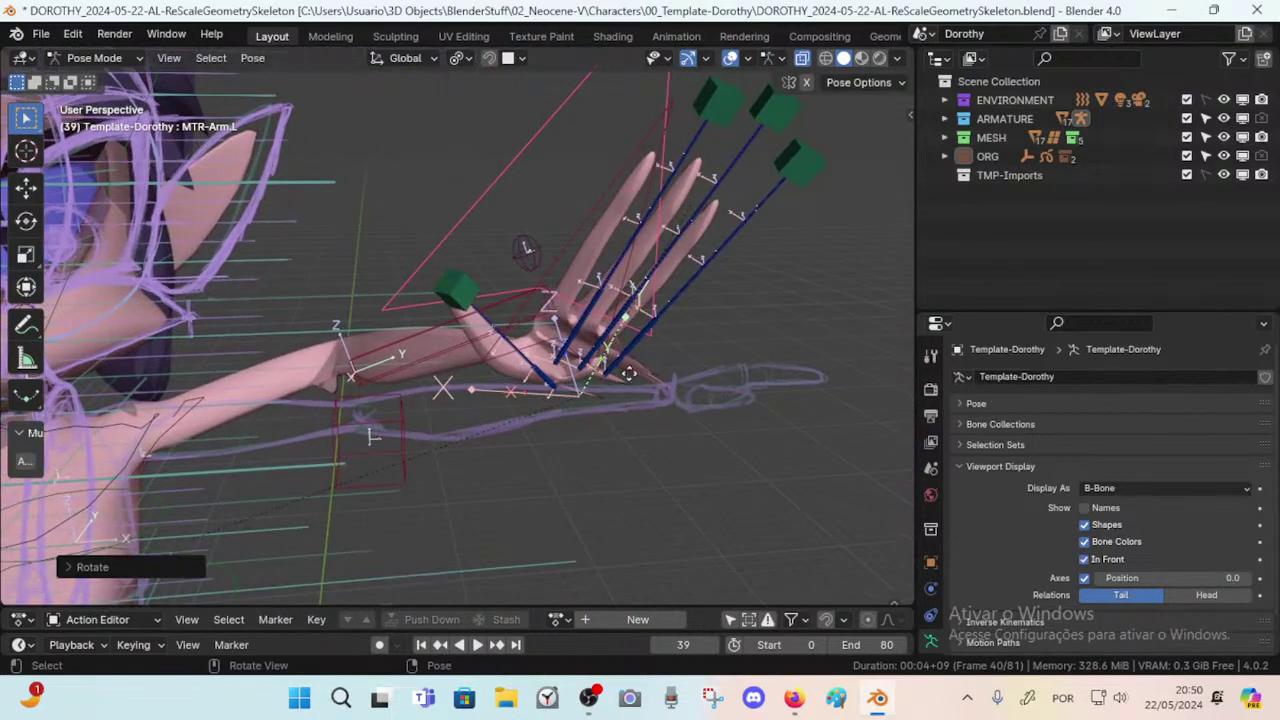
{"action": "left_click", "coordinate": [693, 292]}
{"action": "middle_click_drag", "start_coordinate": [693, 292], "coordinate": [676, 325]}
{"action": "key", "text": "shift+z"}
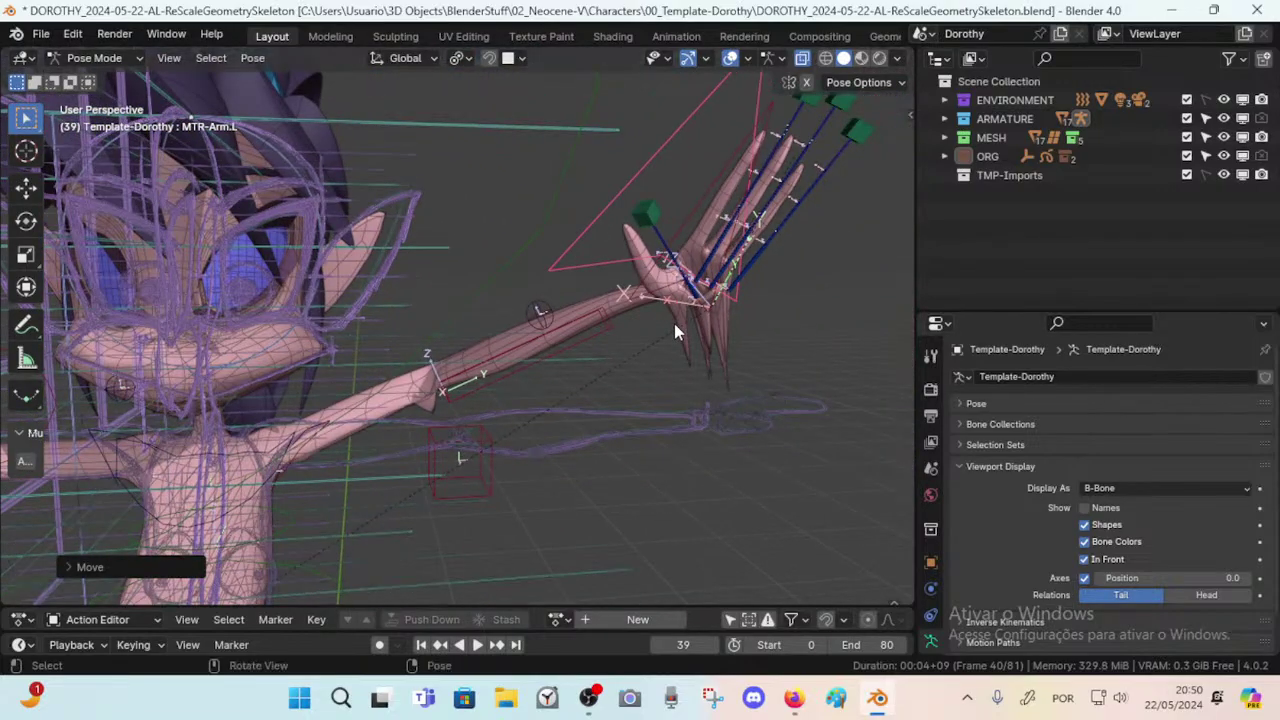
Select the body mesh in Object Mode, return the Template-Dorothy armature to Pose Mode and select the MTR-LowerArm.L.001 control.
{"action": "key", "text": "ctrl+Tab"}
{"action": "left_click", "coordinate": [521, 339]}
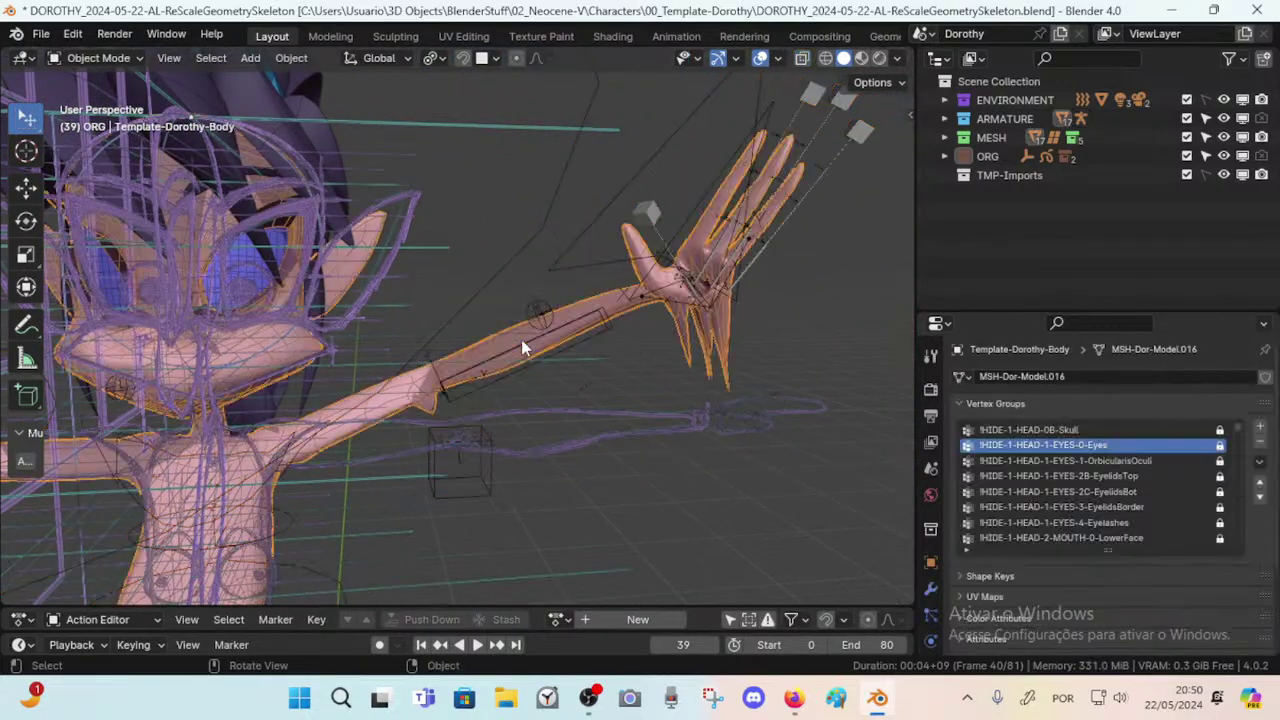
{"action": "middle_click_drag", "start_coordinate": [521, 339], "coordinate": [591, 334]}
{"action": "left_click", "coordinate": [584, 316]}
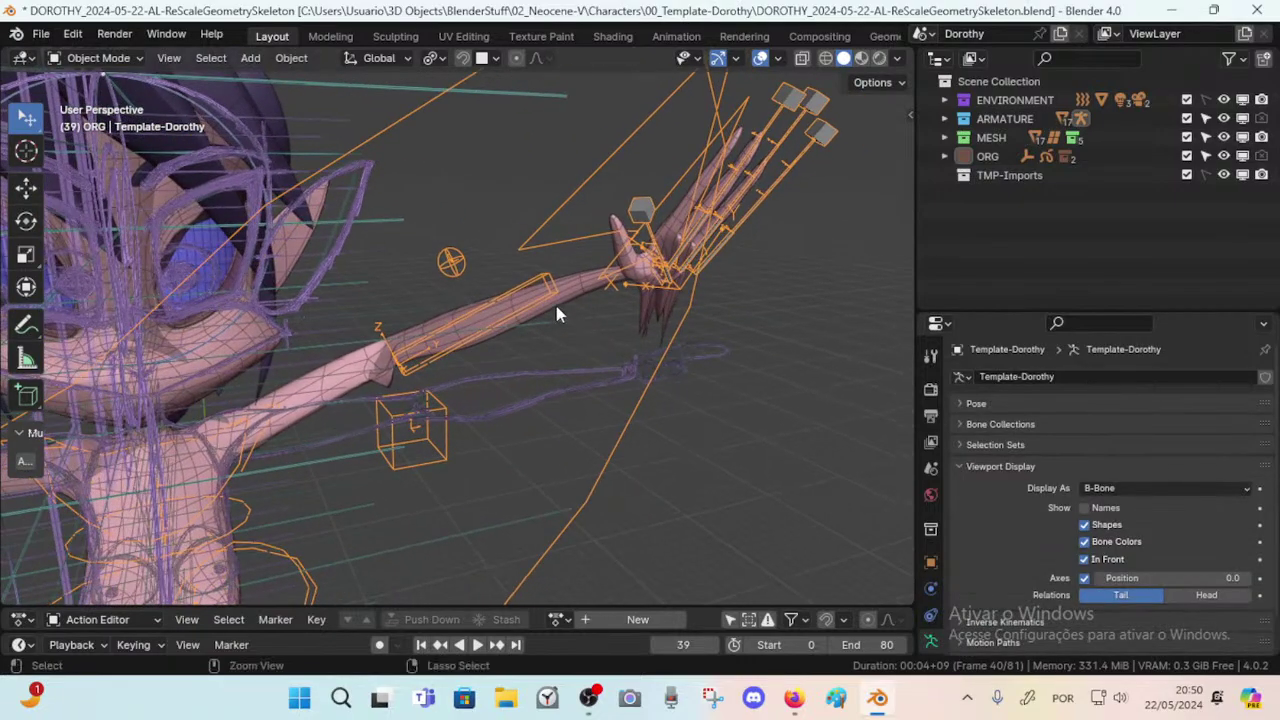
{"action": "key", "text": "ctrl+Tab"}
{"action": "middle_click_drag", "start_coordinate": [608, 165], "coordinate": [705, 190]}
{"action": "left_click", "coordinate": [690, 172]}
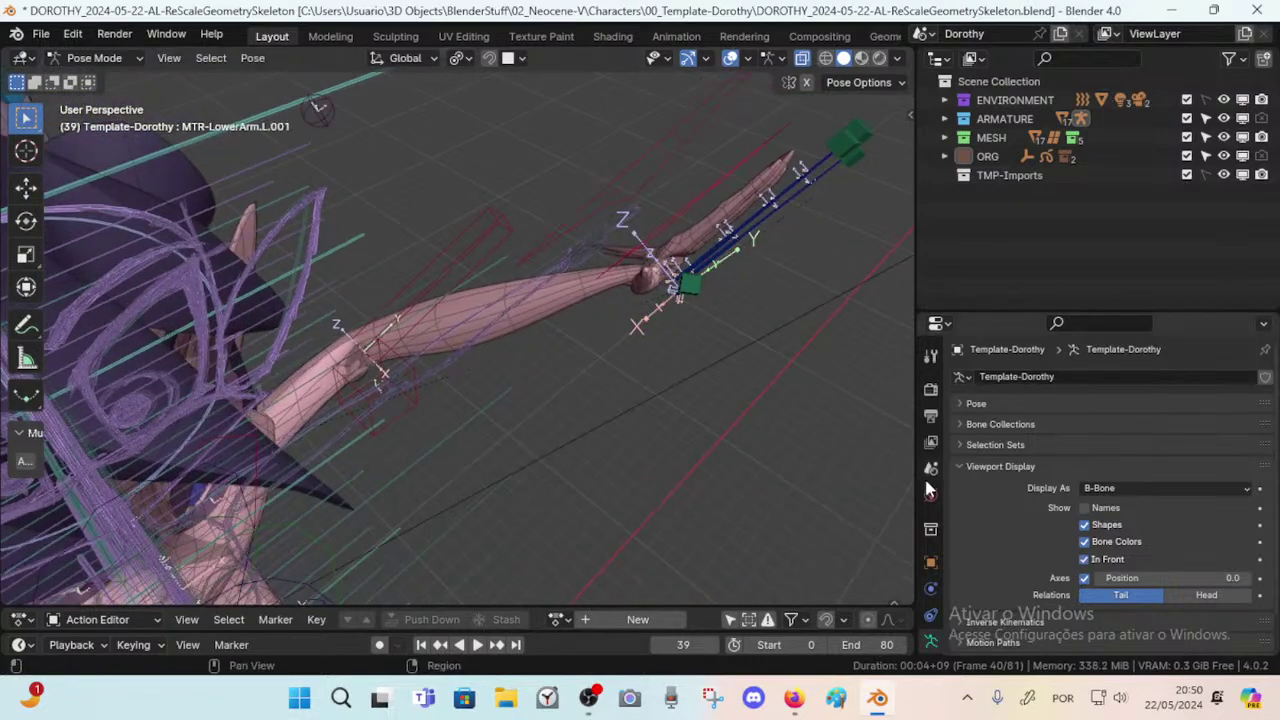
Check the Limit Distance (Forearm Stretching) constraint settings of the MTR-LowerArm.L.001 bone, leaving the constraint collapsed.
{"action": "scroll", "coordinate": [928, 636], "scroll_direction": "down", "scroll_amount": 2}
{"action": "left_click", "coordinate": [930, 600]}
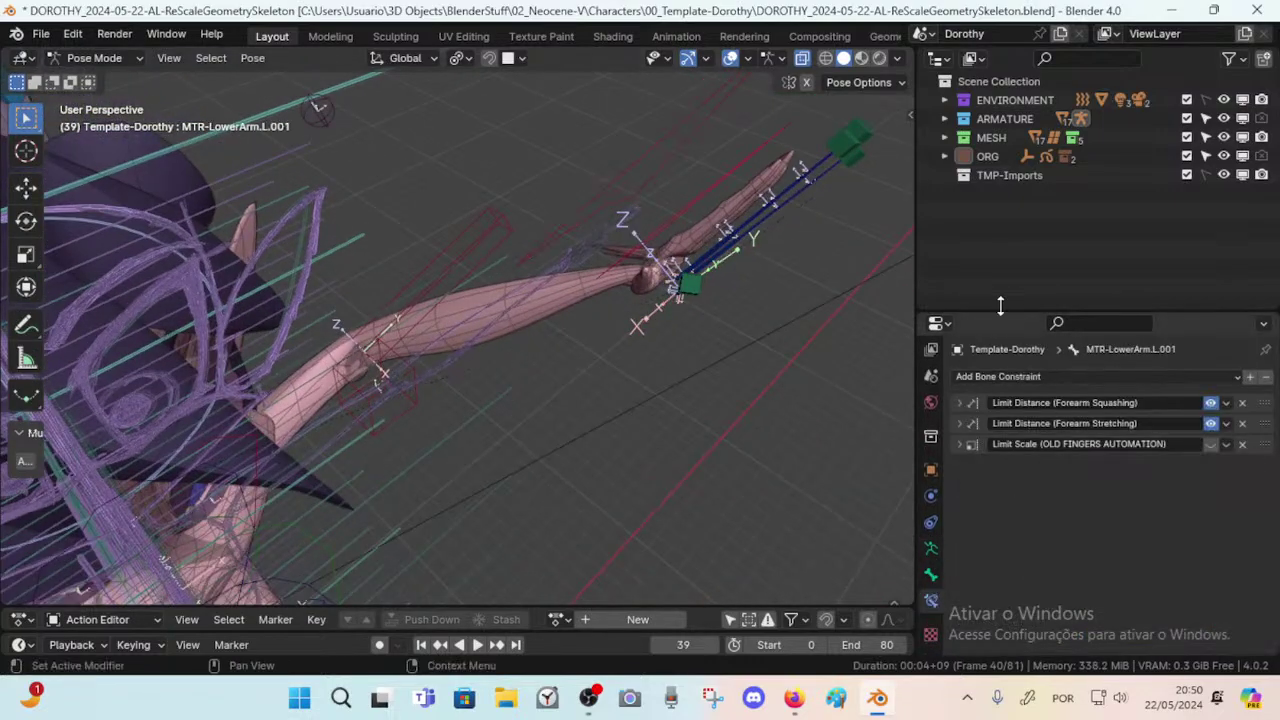
{"action": "left_click", "coordinate": [958, 423]}
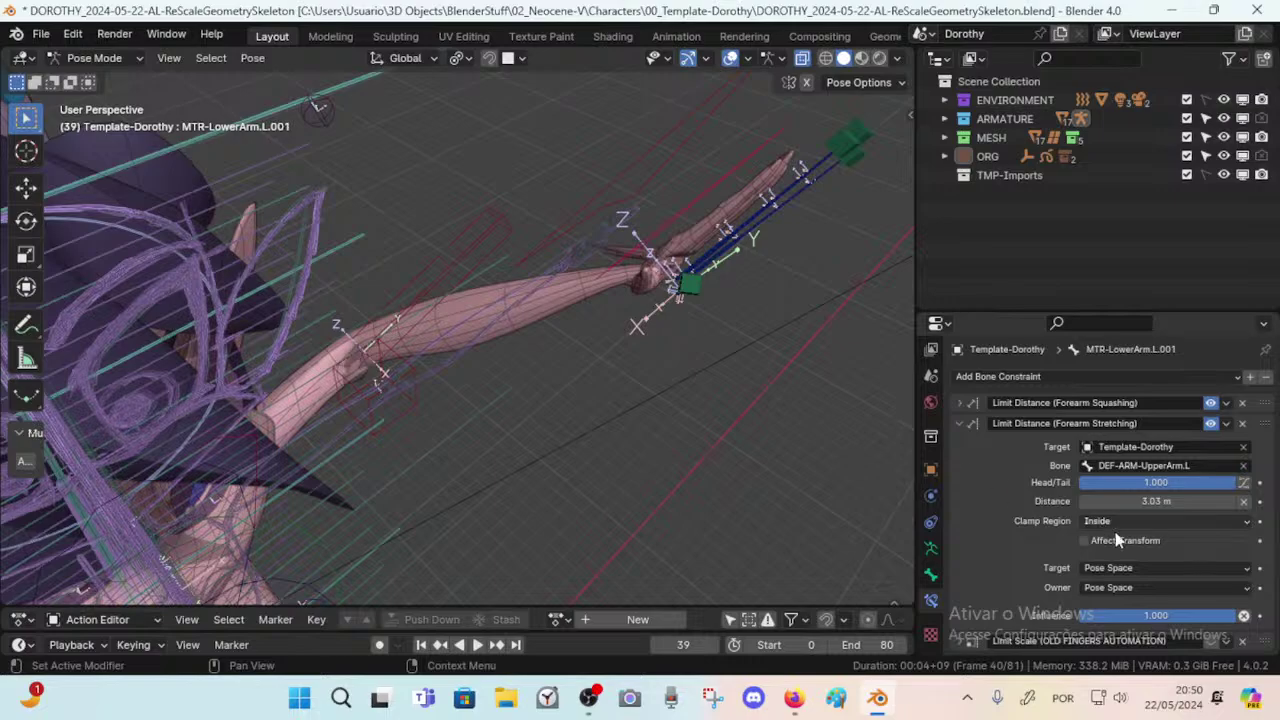
{"action": "left_click", "coordinate": [1092, 588]}
{"action": "left_click", "coordinate": [960, 424]}
Select the MTR-Arm.L control, test-move it near the left hand and expand its Limit Distance (Torso Follow Up) constraint.
{"action": "middle_click_drag", "start_coordinate": [712, 318], "coordinate": [789, 343]}
{"action": "left_click", "coordinate": [618, 154]}
{"action": "left_click", "coordinate": [585, 233]}
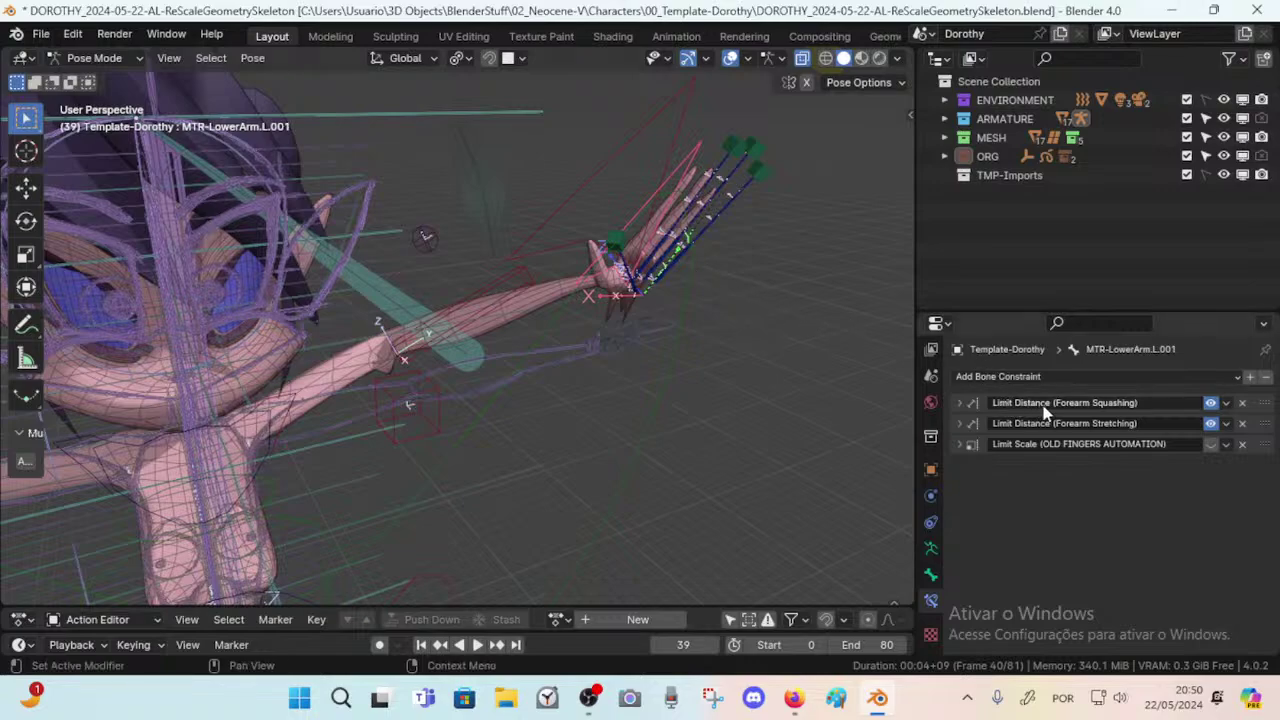
{"action": "left_click", "coordinate": [597, 150]}
{"action": "middle_click_drag", "start_coordinate": [597, 150], "coordinate": [612, 210]}
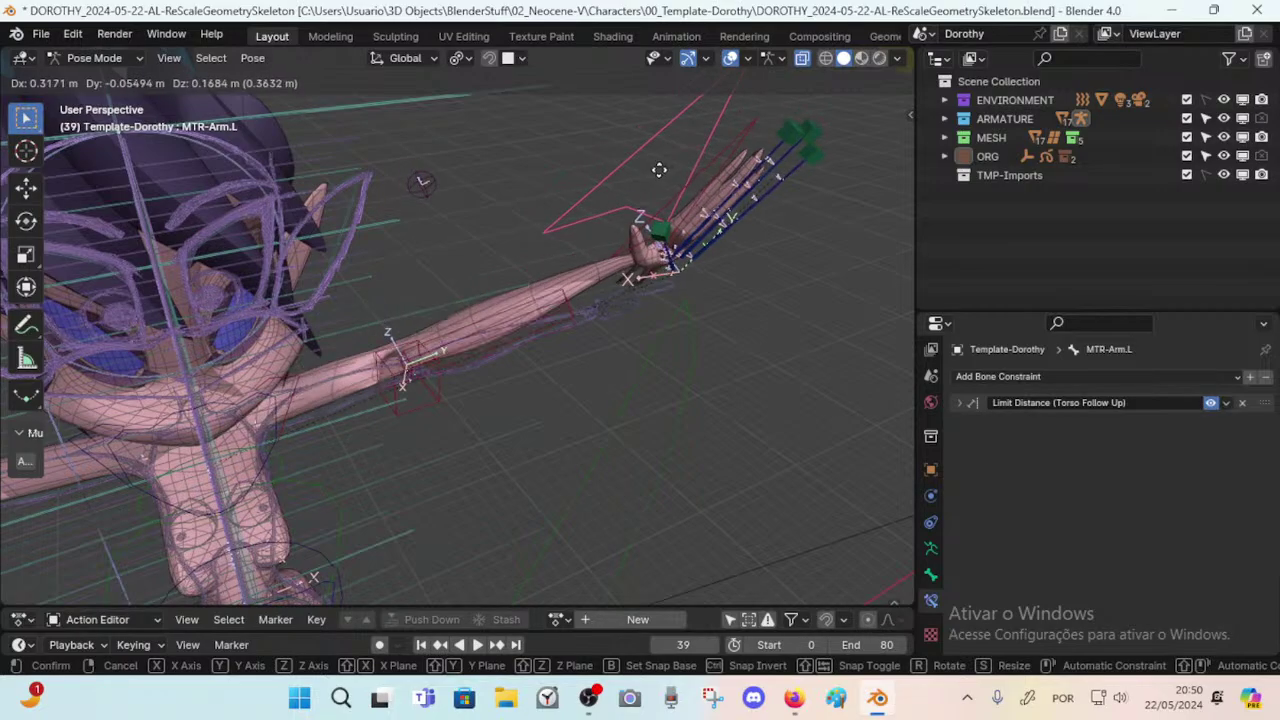
{"action": "left_click", "coordinate": [670, 234]}
{"action": "middle_click_drag", "start_coordinate": [671, 237], "coordinate": [680, 240]}
{"action": "left_click", "coordinate": [959, 402]}
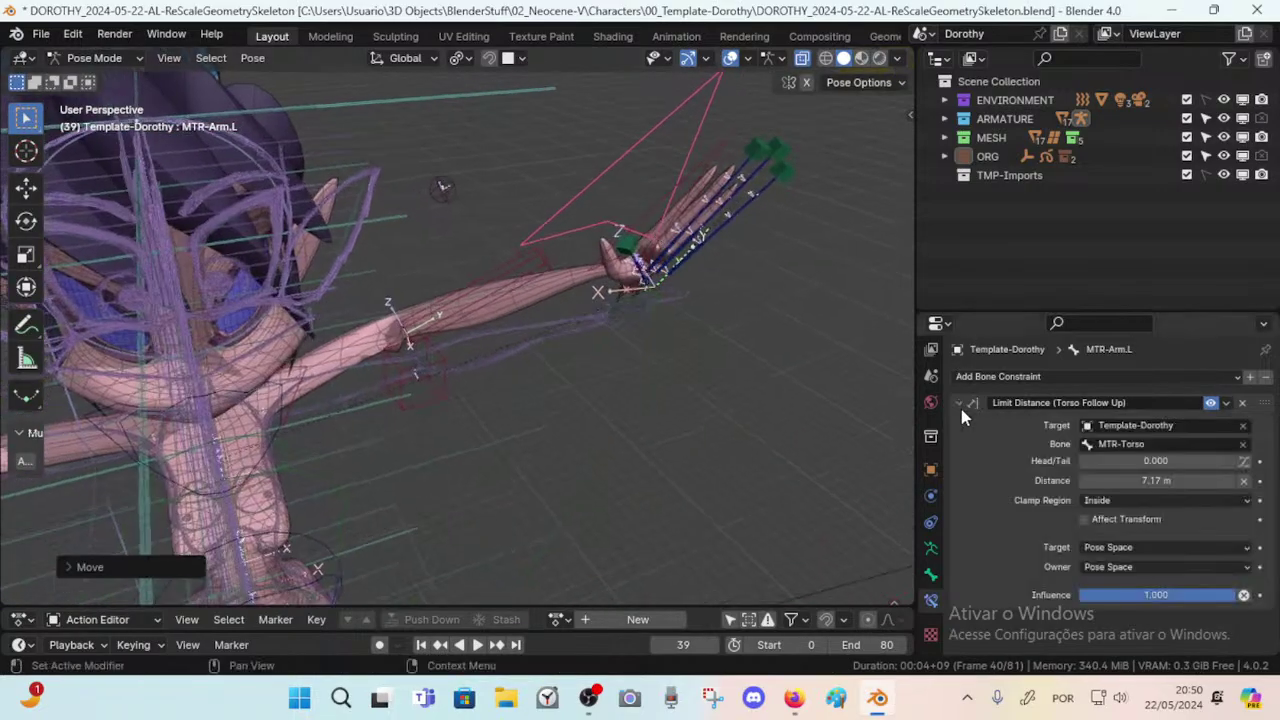
Examine the rig around the raised arm, legs, feet and torso, with the Template-Dorothy armature in Object Mode.
{"action": "middle_click_drag", "start_coordinate": [588, 178], "coordinate": [742, 315]}
{"action": "scroll", "coordinate": [742, 308], "scroll_direction": "down", "scroll_amount": 3}
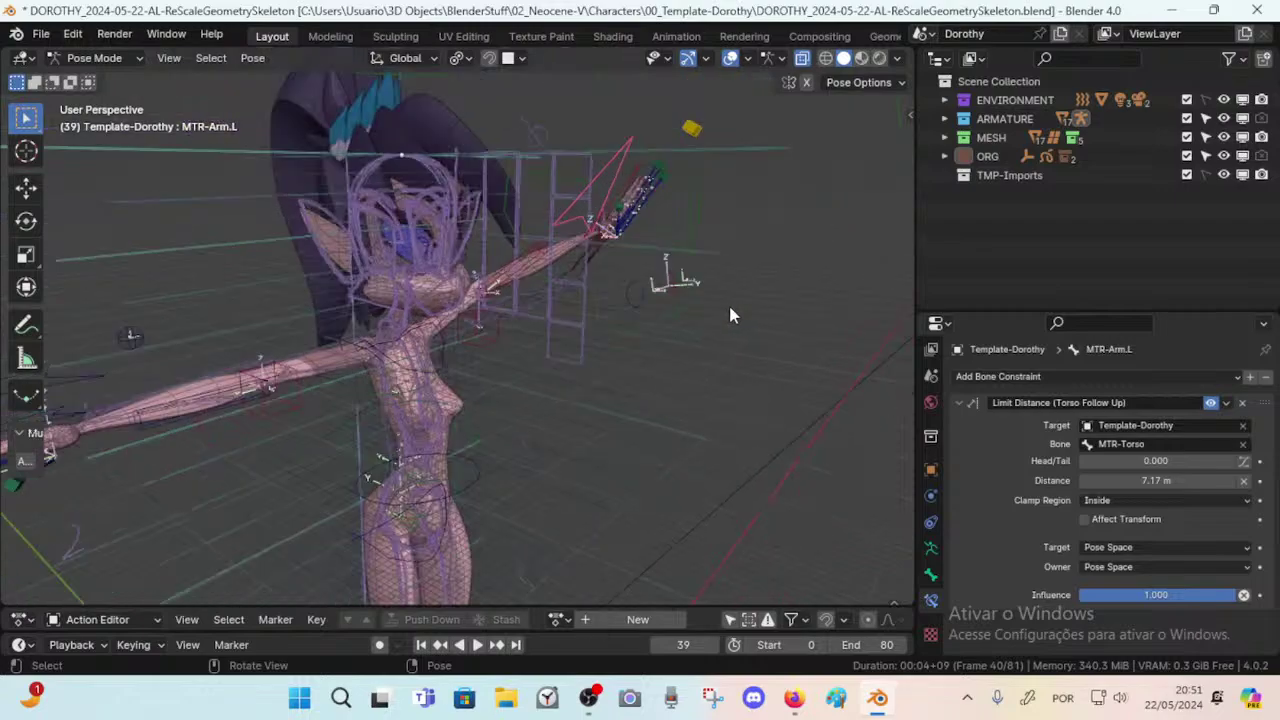
{"action": "scroll", "coordinate": [730, 308], "scroll_direction": "up", "scroll_amount": 3}
{"action": "middle_click_drag", "start_coordinate": [524, 389], "coordinate": [570, 418]}
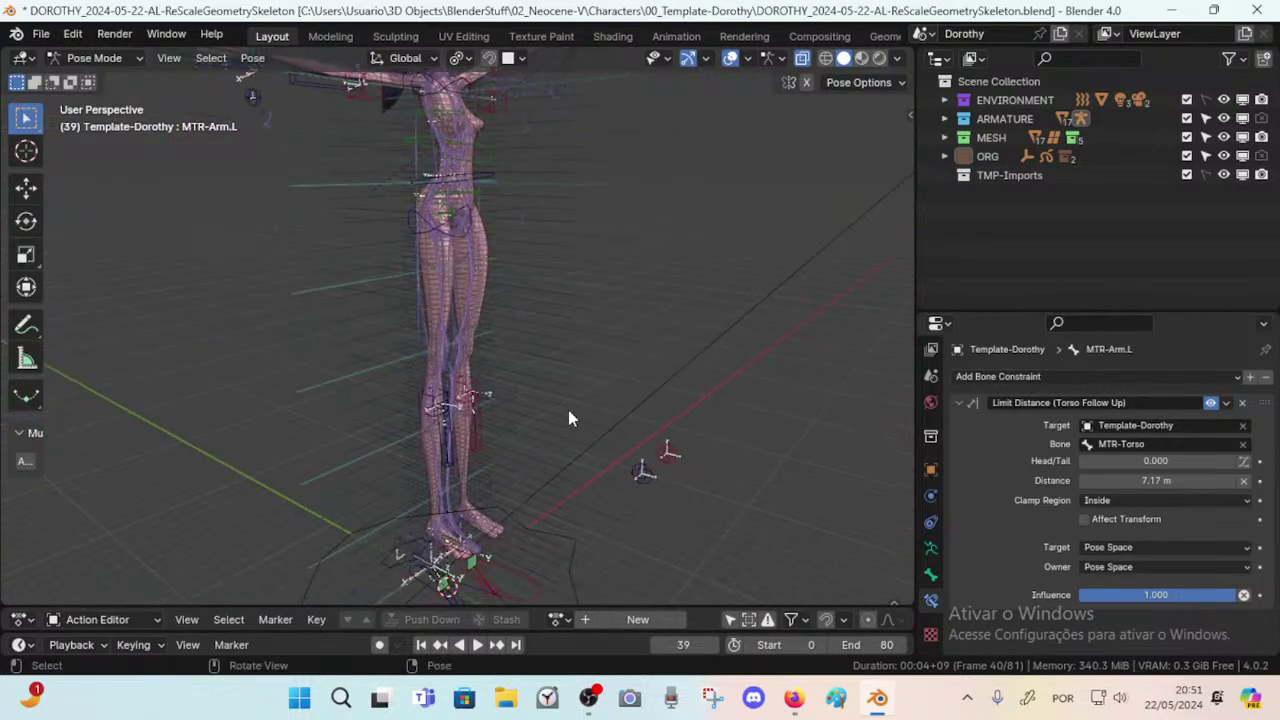
{"action": "middle_click_drag", "start_coordinate": [538, 526], "coordinate": [730, 465]}
{"action": "key", "text": "ctrl+Tab"}
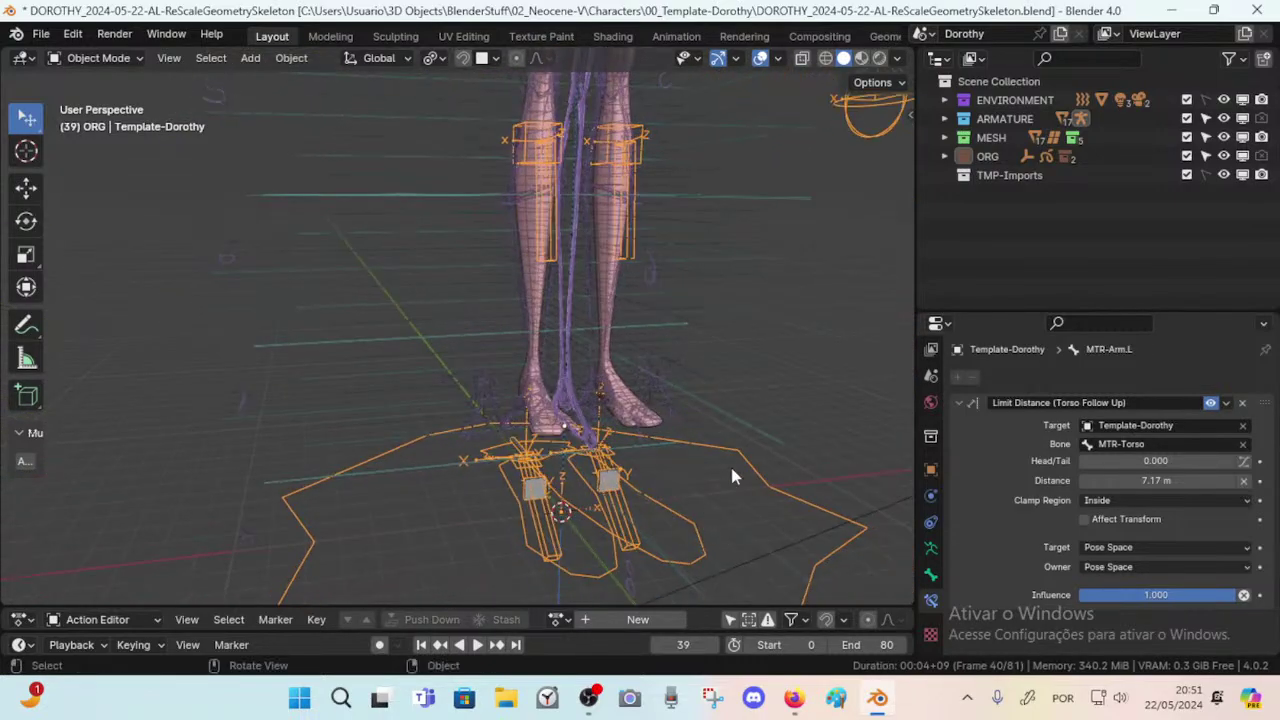
{"action": "middle_click_drag", "start_coordinate": [712, 270], "coordinate": [595, 590], "text": "shift"}
{"action": "middle_click_drag", "start_coordinate": [605, 210], "coordinate": [590, 400], "text": "shift"}
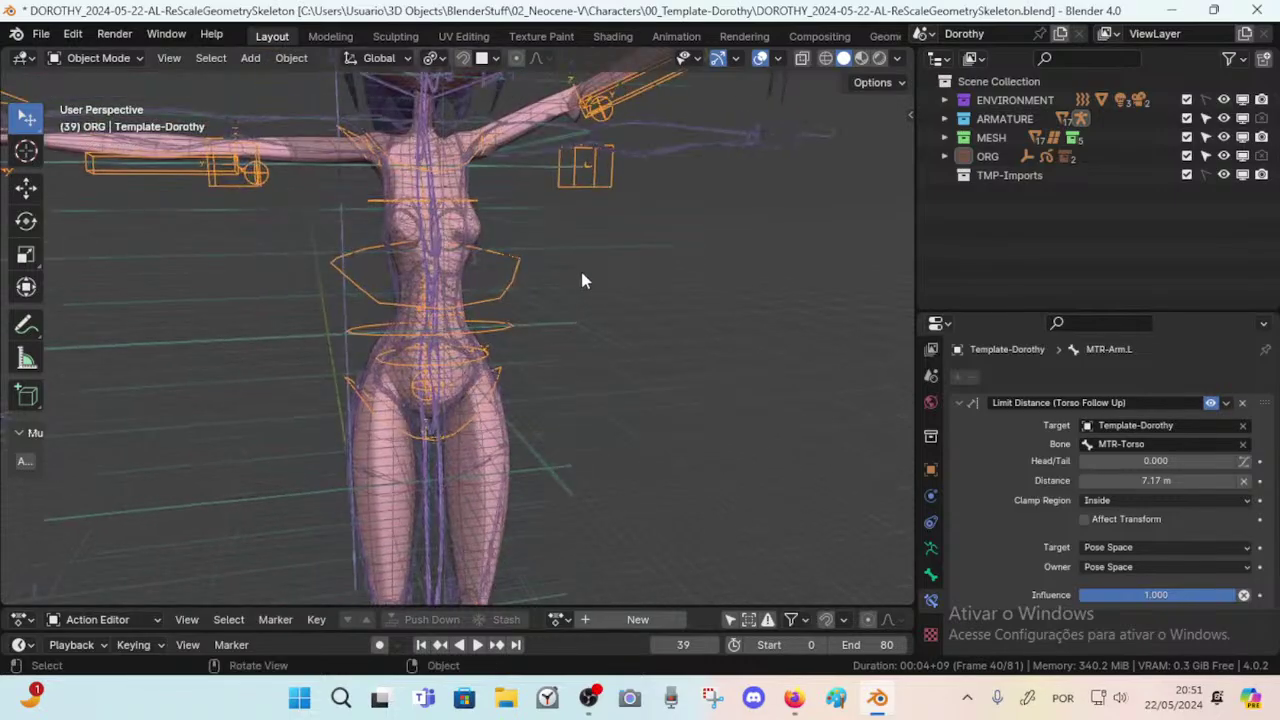
{"action": "middle_click_drag", "start_coordinate": [583, 277], "coordinate": [571, 202]}
Put the Template-Dorothy armature back in Pose Mode and select the MTR-Arm.L control by the left hand.
{"action": "left_click", "coordinate": [607, 168]}
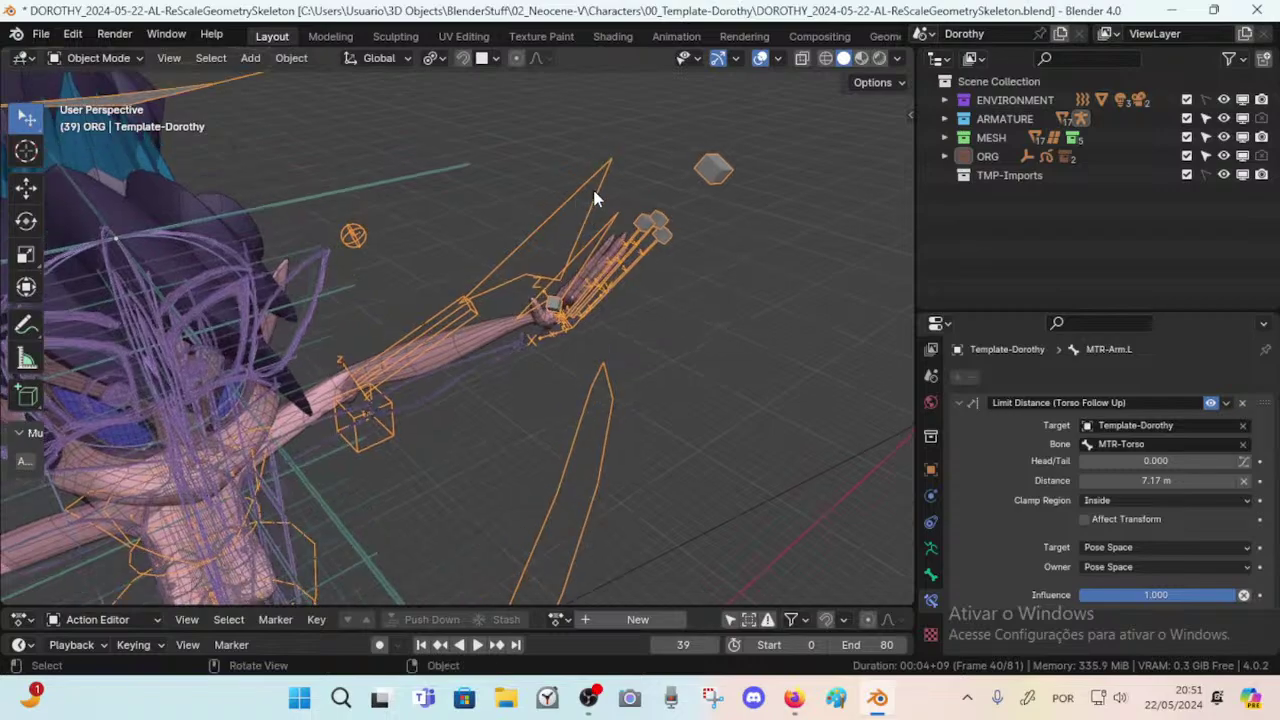
{"action": "key", "text": "ctrl+Tab"}
{"action": "left_click", "coordinate": [606, 268]}
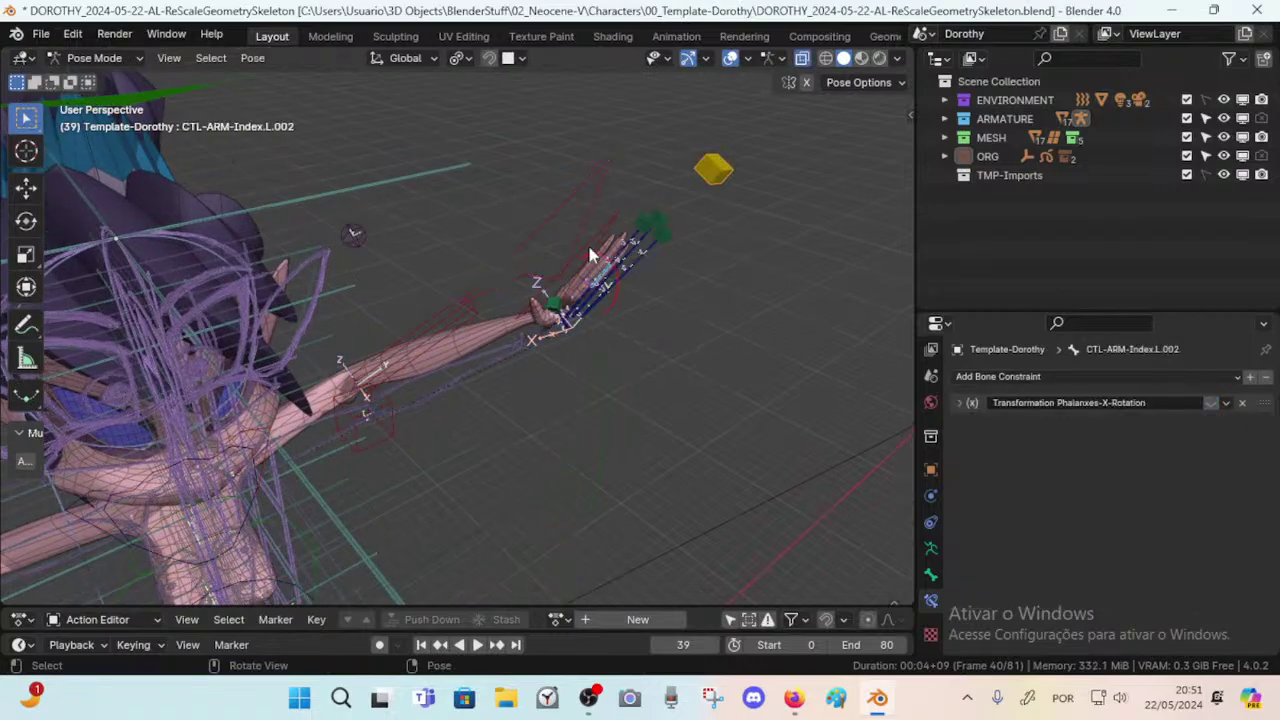
{"action": "left_click", "coordinate": [576, 232]}
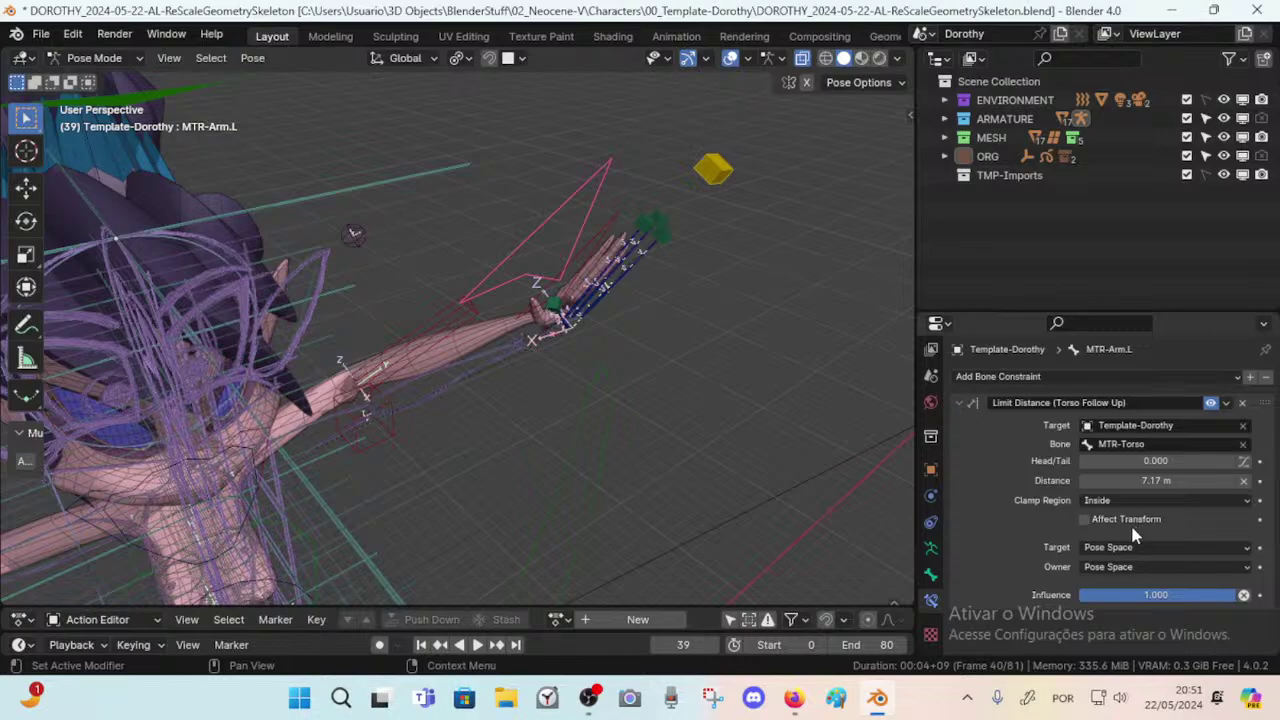
Try World Space for both the Target and Owner of the Torso Follow Up constraint and check its distance value.
{"action": "left_click", "coordinate": [1121, 547]}
{"action": "left_click", "coordinate": [1120, 566]}
{"action": "left_click", "coordinate": [1115, 566]}
{"action": "left_click", "coordinate": [1112, 473]}
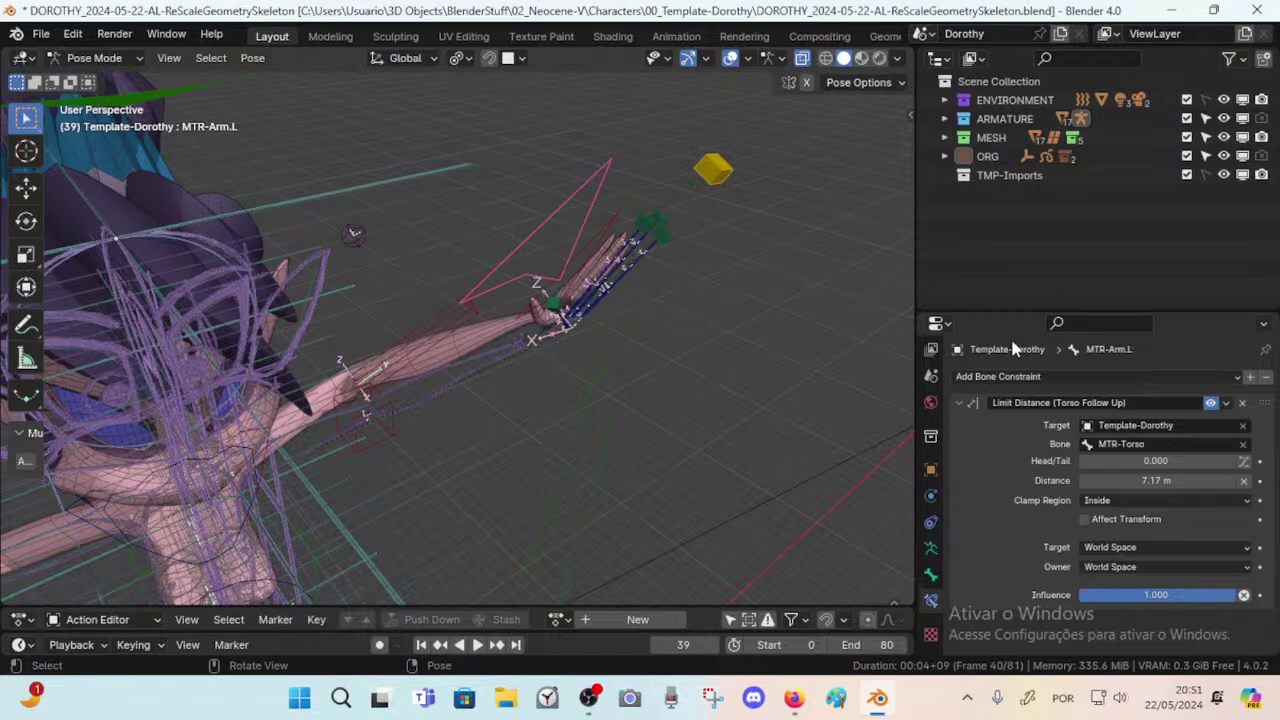
{"action": "left_click", "coordinate": [1146, 484]}
{"action": "left_click", "coordinate": [1001, 442]}
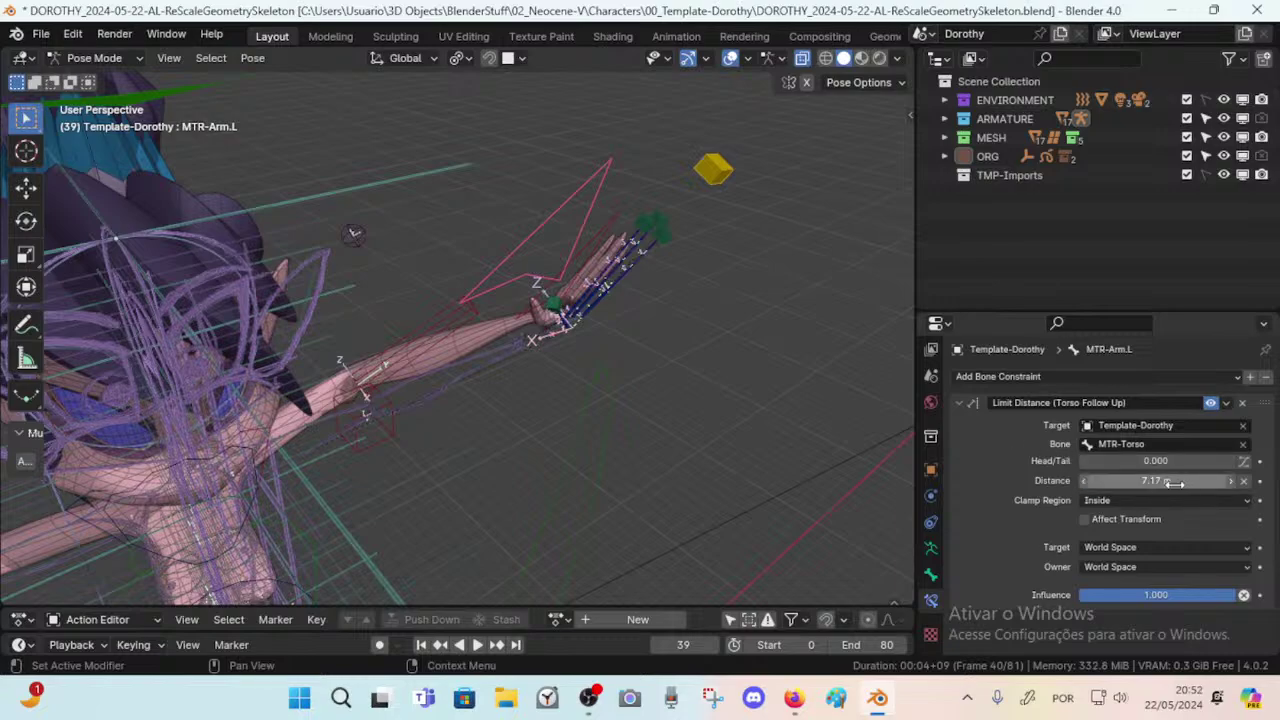
Set the Torso Follow Up constraint's Target and Owner back to Pose Space.
{"action": "left_click", "coordinate": [1125, 547]}
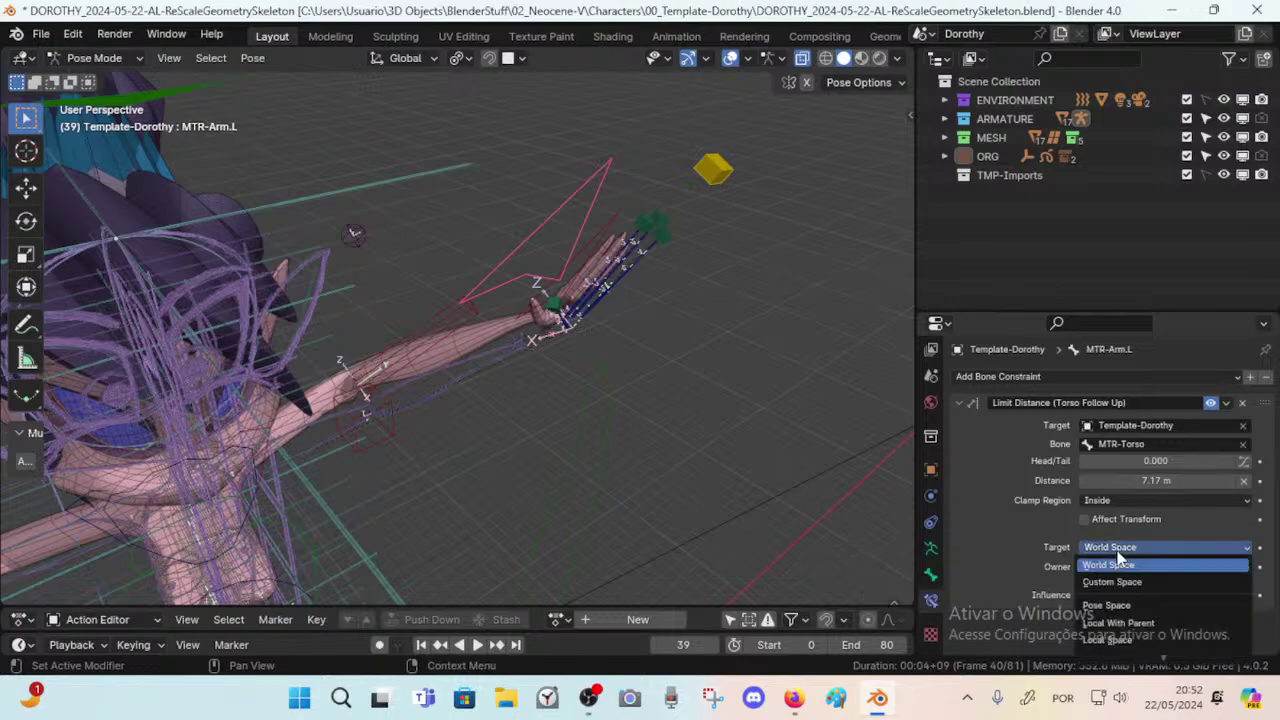
{"action": "left_click", "coordinate": [1118, 607]}
{"action": "left_click", "coordinate": [1138, 567]}
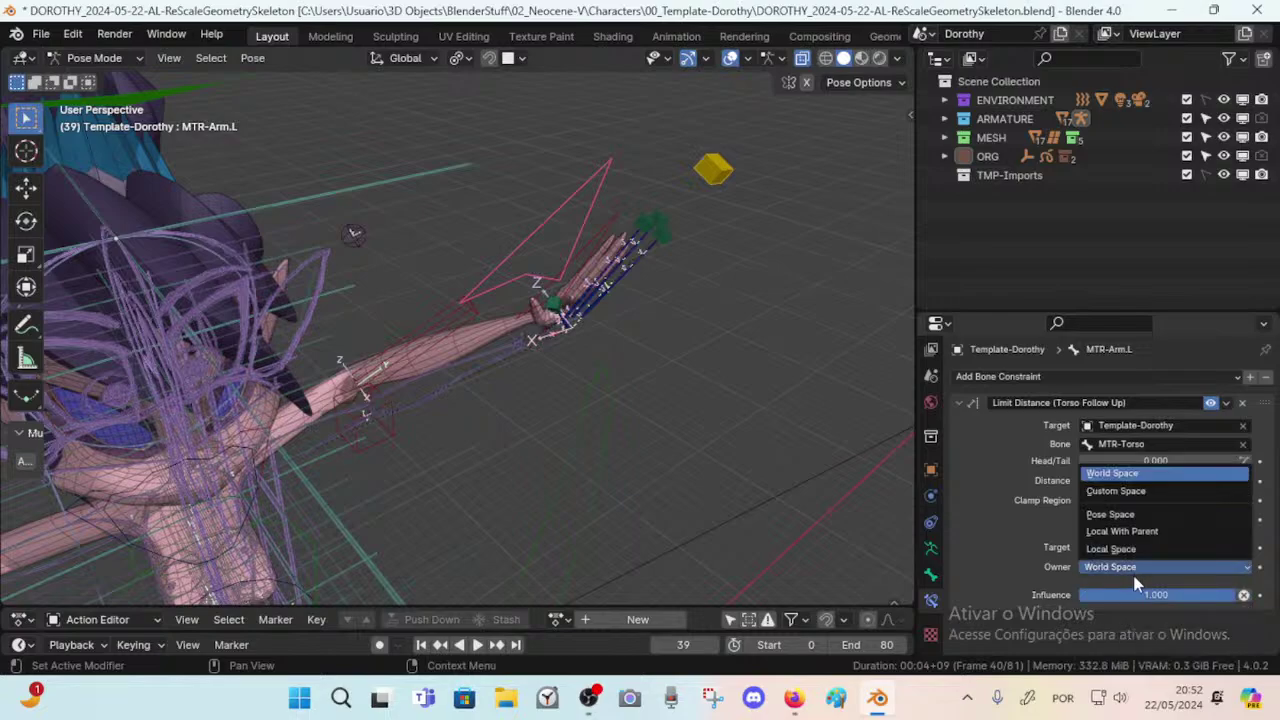
{"action": "left_click", "coordinate": [1133, 515]}
Deselect the MTR-Arm.L control and examine the raised left arm in relation to the torso from the front.
{"action": "middle_click_drag", "start_coordinate": [510, 302], "coordinate": [453, 243]}
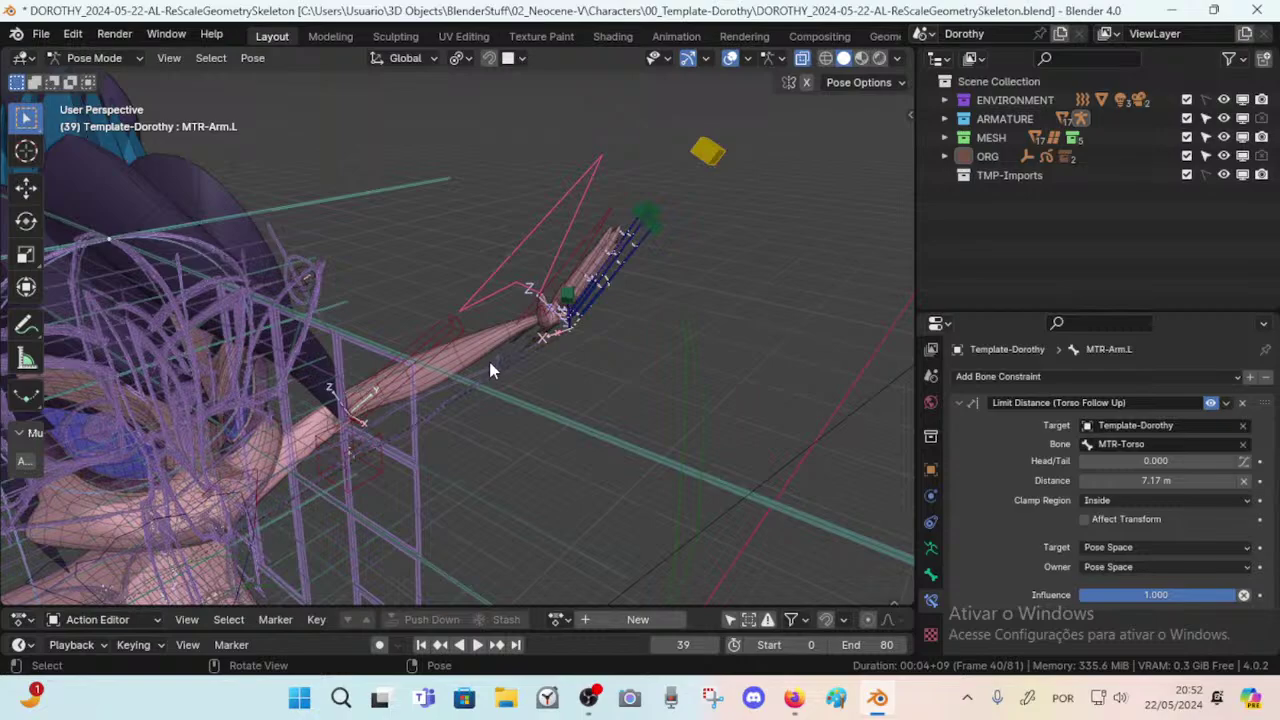
{"action": "middle_click_drag", "start_coordinate": [436, 337], "coordinate": [390, 352]}
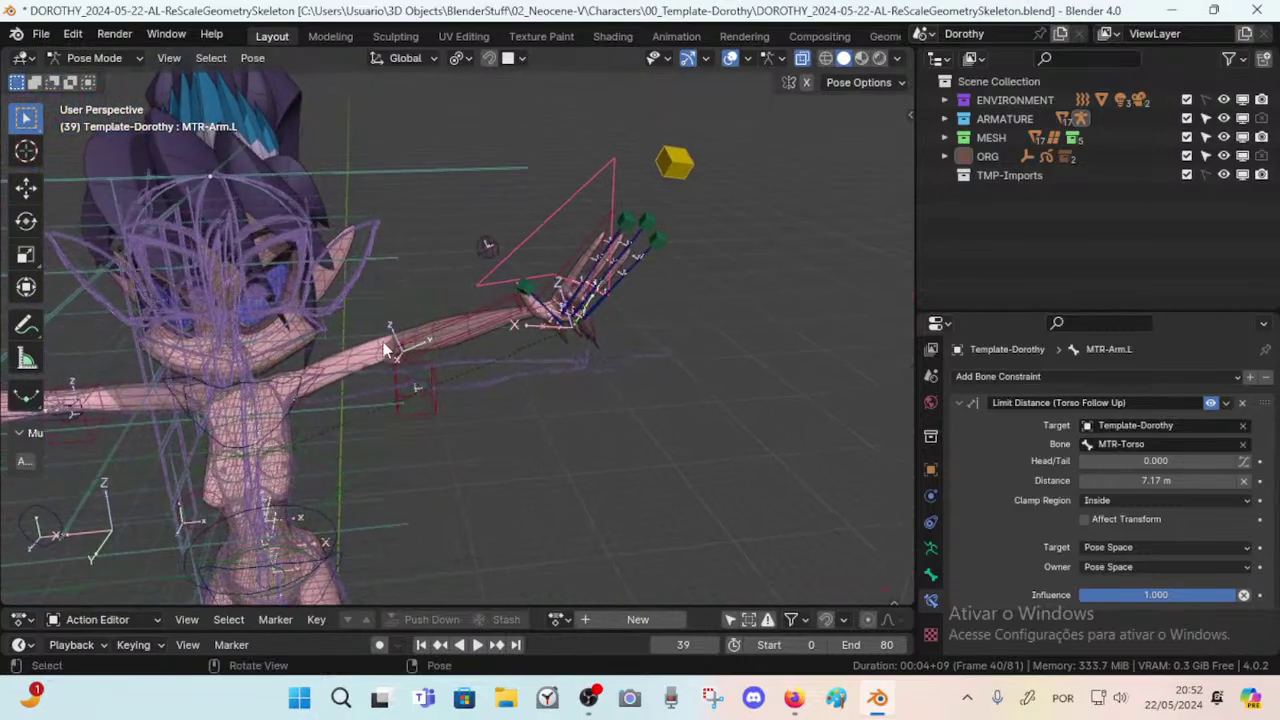
{"action": "left_click", "coordinate": [301, 326]}
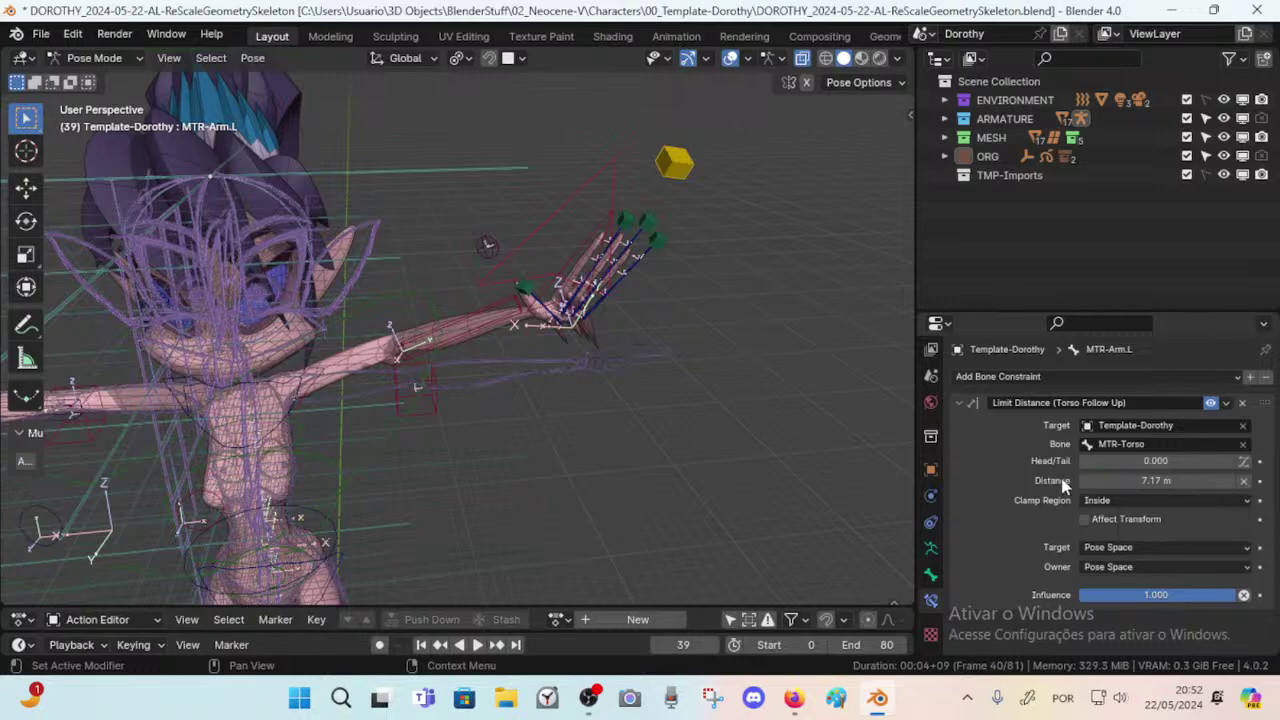
{"action": "middle_click_drag", "start_coordinate": [251, 366], "coordinate": [425, 504]}
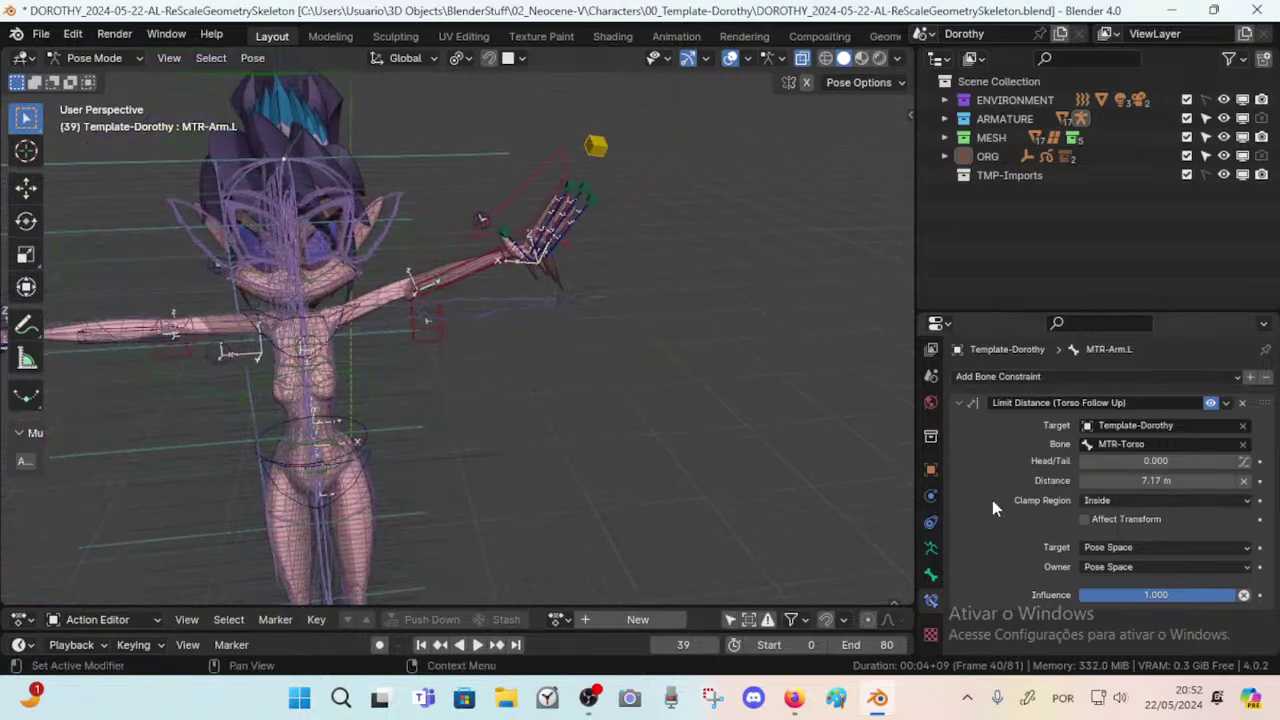
Select the MTR-Arm.L control above the raised left hand and clear its location.
{"action": "left_click", "coordinate": [1122, 549]}
{"action": "left_click", "coordinate": [1122, 552]}
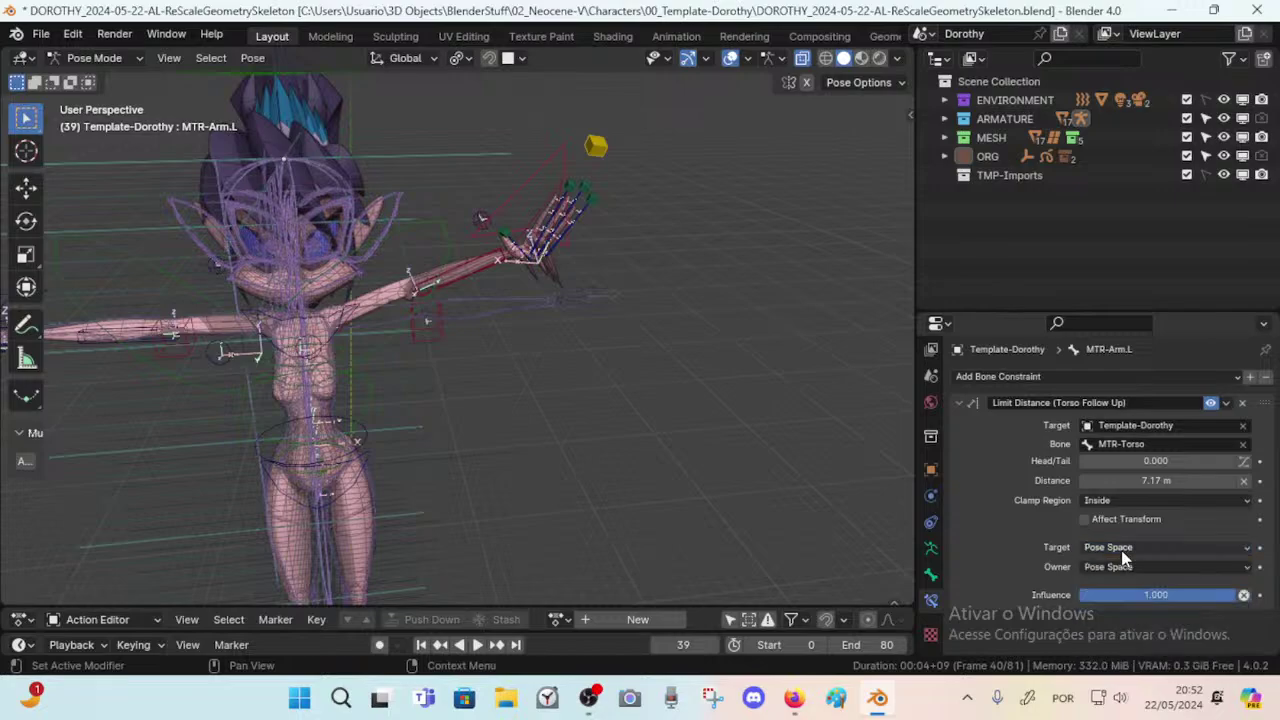
{"action": "middle_click_drag", "start_coordinate": [573, 423], "coordinate": [659, 304]}
{"action": "middle_click_drag", "start_coordinate": [557, 362], "coordinate": [588, 352]}
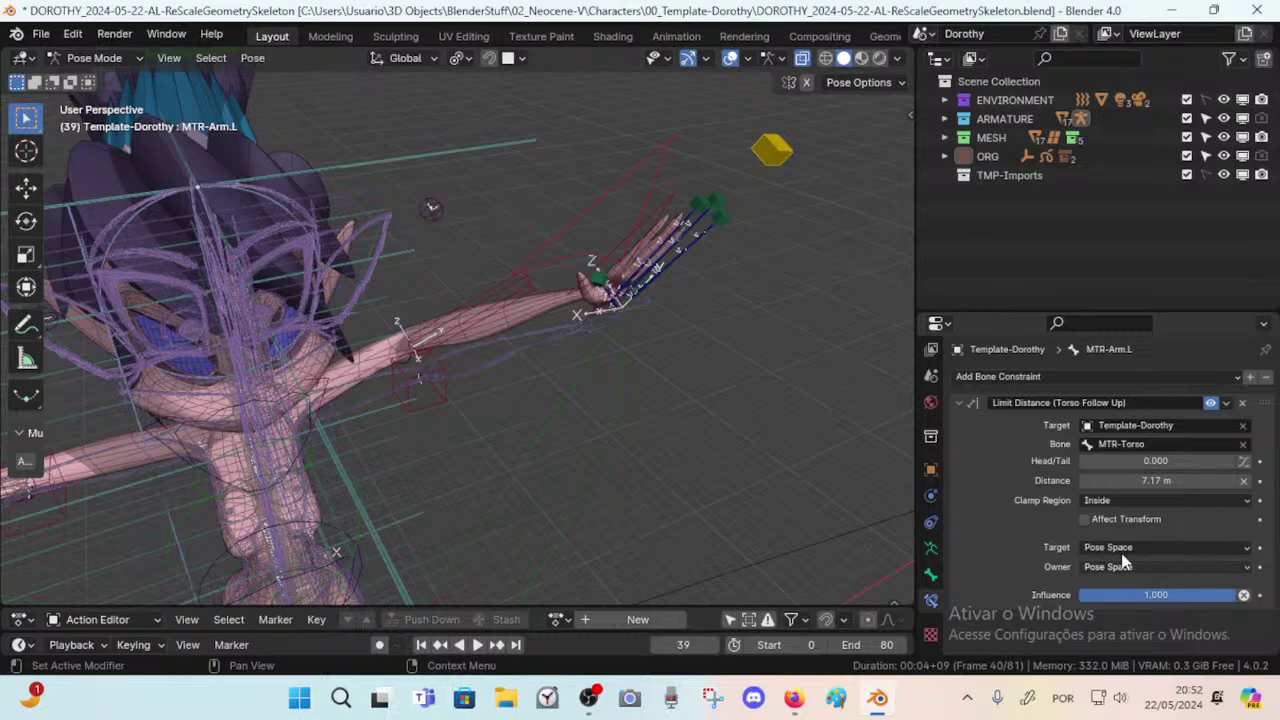
{"action": "scroll", "coordinate": [621, 280], "scroll_direction": "up", "scroll_amount": 1}
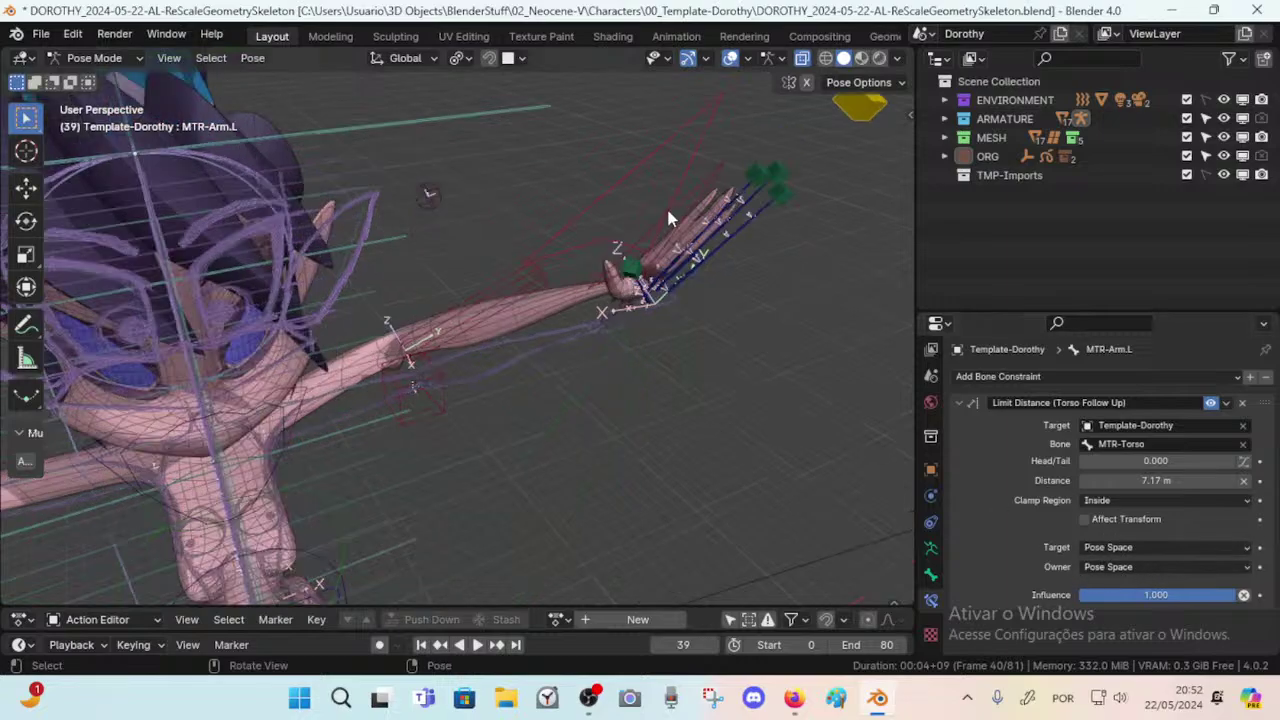
{"action": "left_click", "coordinate": [661, 190]}
{"action": "key", "text": "a"}
{"action": "key", "text": "alt+g"}
{"action": "left_click", "coordinate": [662, 312]}
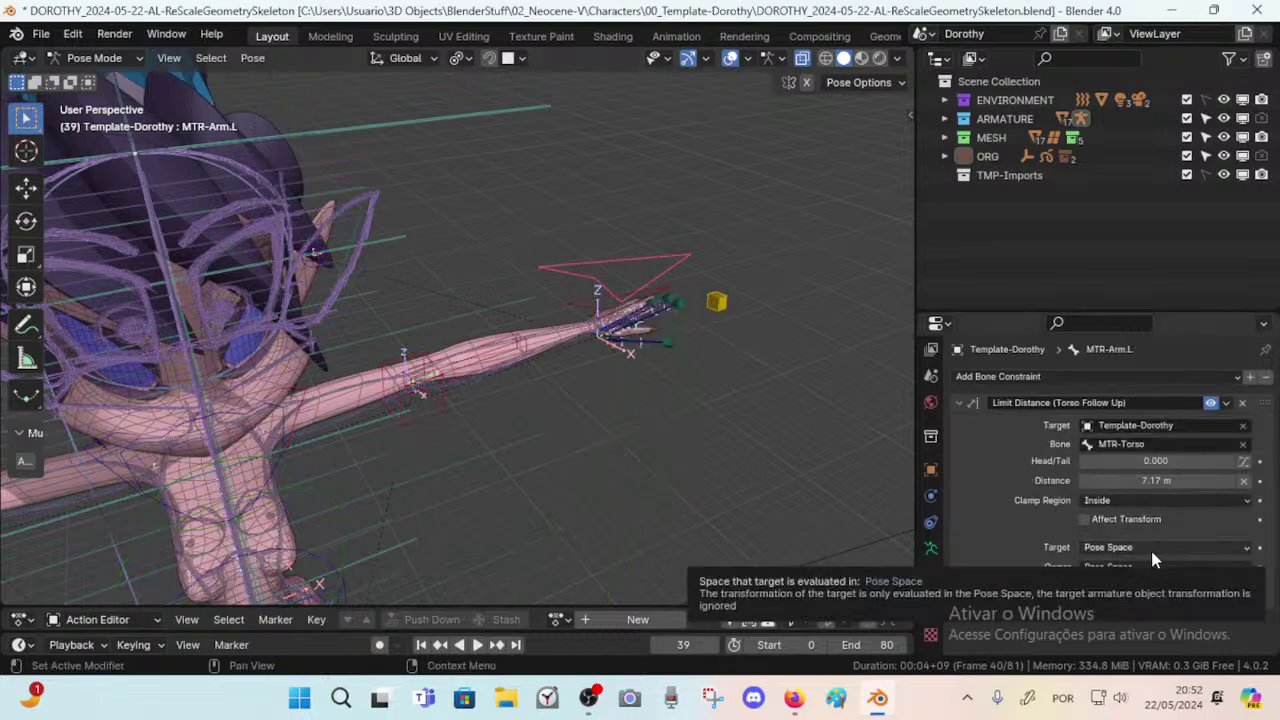
Examine the lowered left arm and its MTR-Arm.L control from several angles.
{"action": "middle_click_drag", "start_coordinate": [734, 333], "coordinate": [700, 263]}
{"action": "middle_click_drag", "start_coordinate": [789, 272], "coordinate": [460, 324]}
{"action": "middle_click_drag", "start_coordinate": [373, 331], "coordinate": [362, 283]}
{"action": "middle_click_drag", "start_coordinate": [371, 330], "coordinate": [380, 343]}
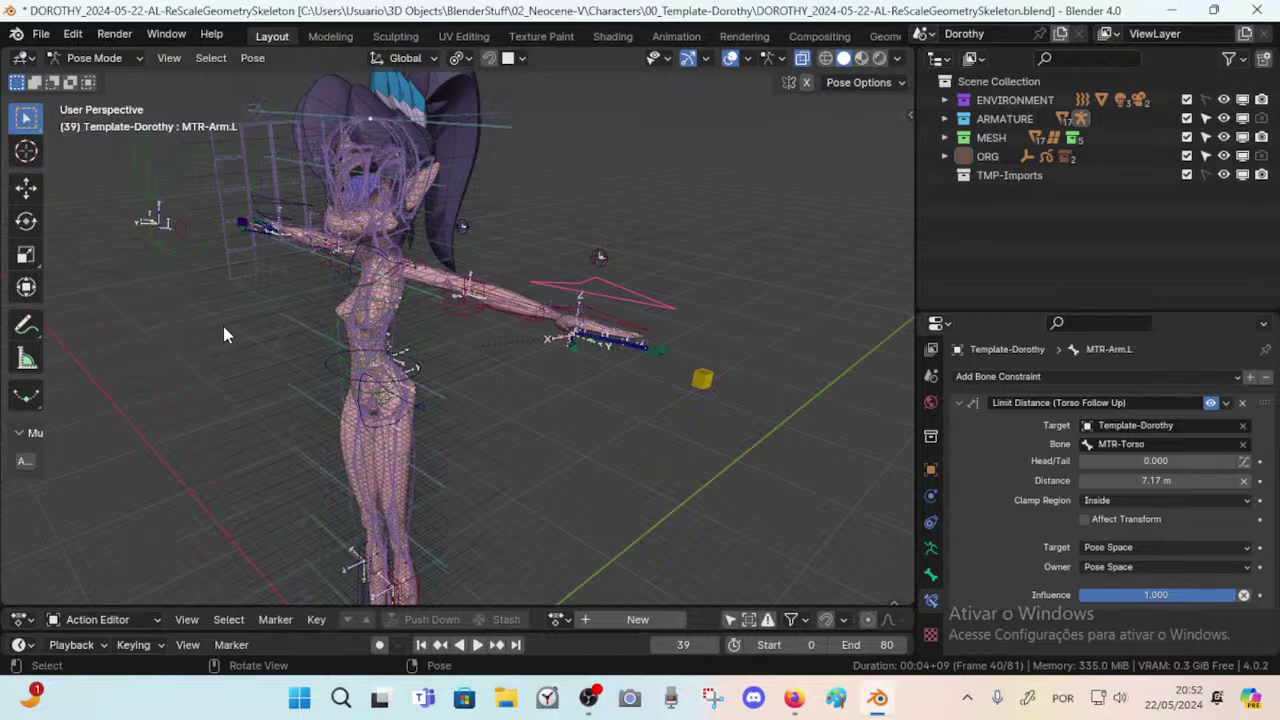
{"action": "middle_click_drag", "start_coordinate": [386, 382], "coordinate": [530, 399]}
{"action": "scroll", "coordinate": [530, 399], "scroll_direction": "up", "scroll_amount": 2}
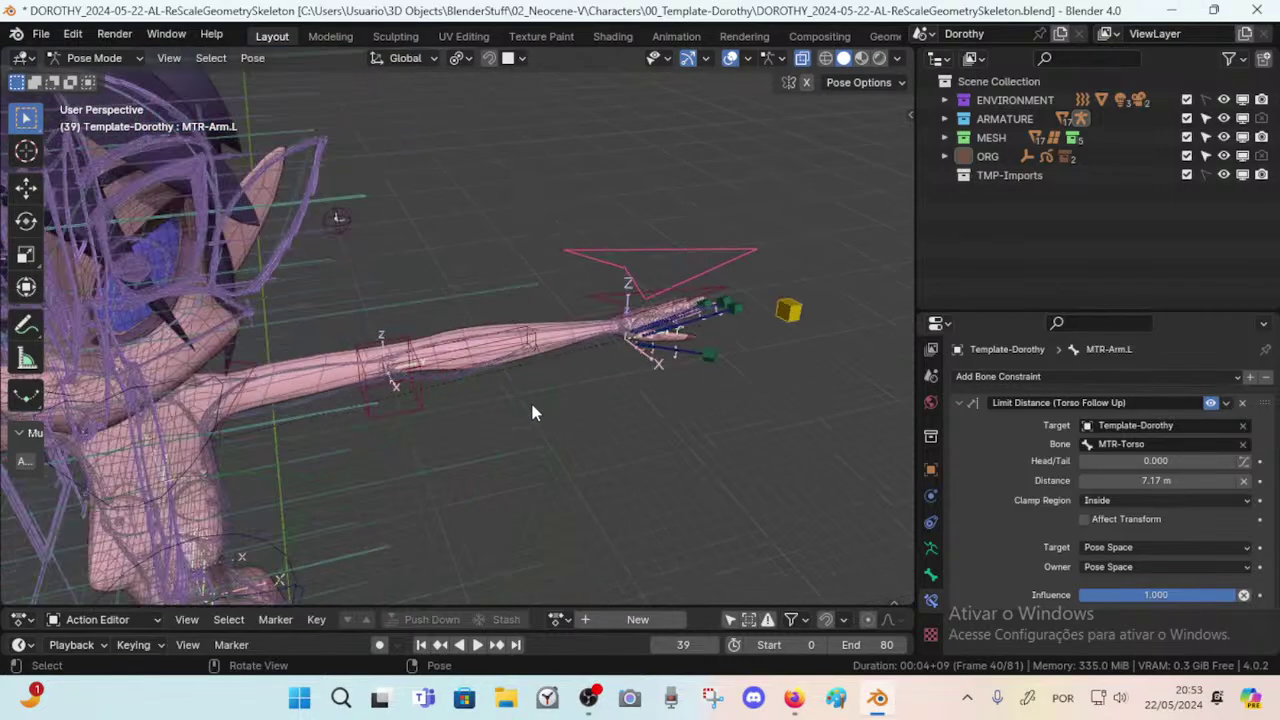
{"action": "middle_click_drag", "start_coordinate": [671, 270], "coordinate": [330, 390]}
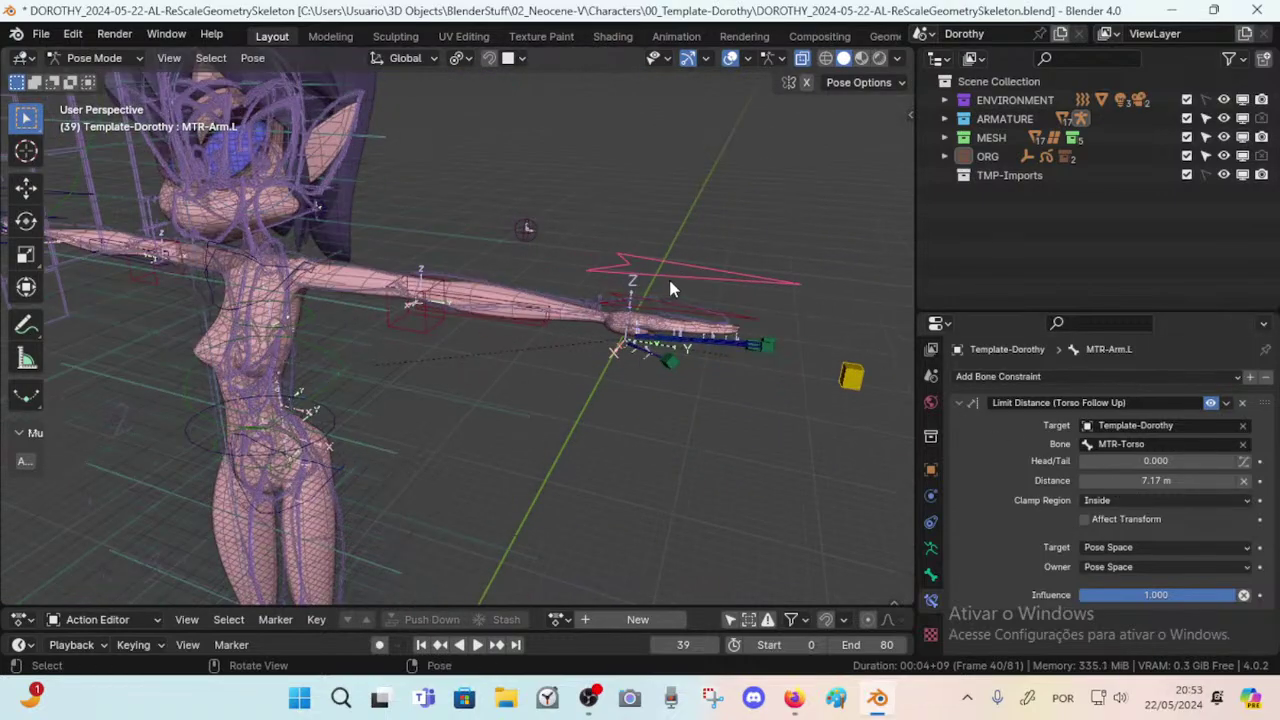
Review the Target and Owner space options of the Torso Follow Up constraint, keeping both on Pose Space.
{"action": "left_click", "coordinate": [1150, 547]}
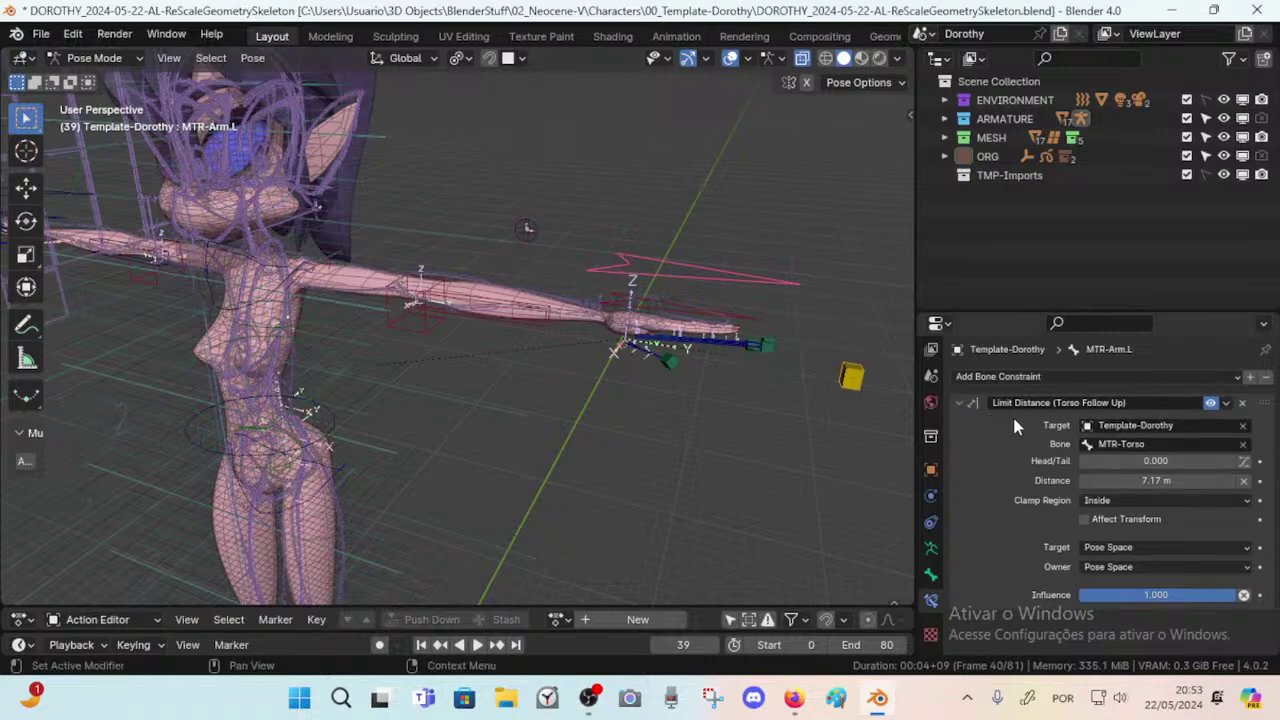
{"action": "left_click", "coordinate": [1114, 553]}
{"action": "left_click", "coordinate": [1114, 553]}
{"action": "left_click", "coordinate": [1118, 550]}
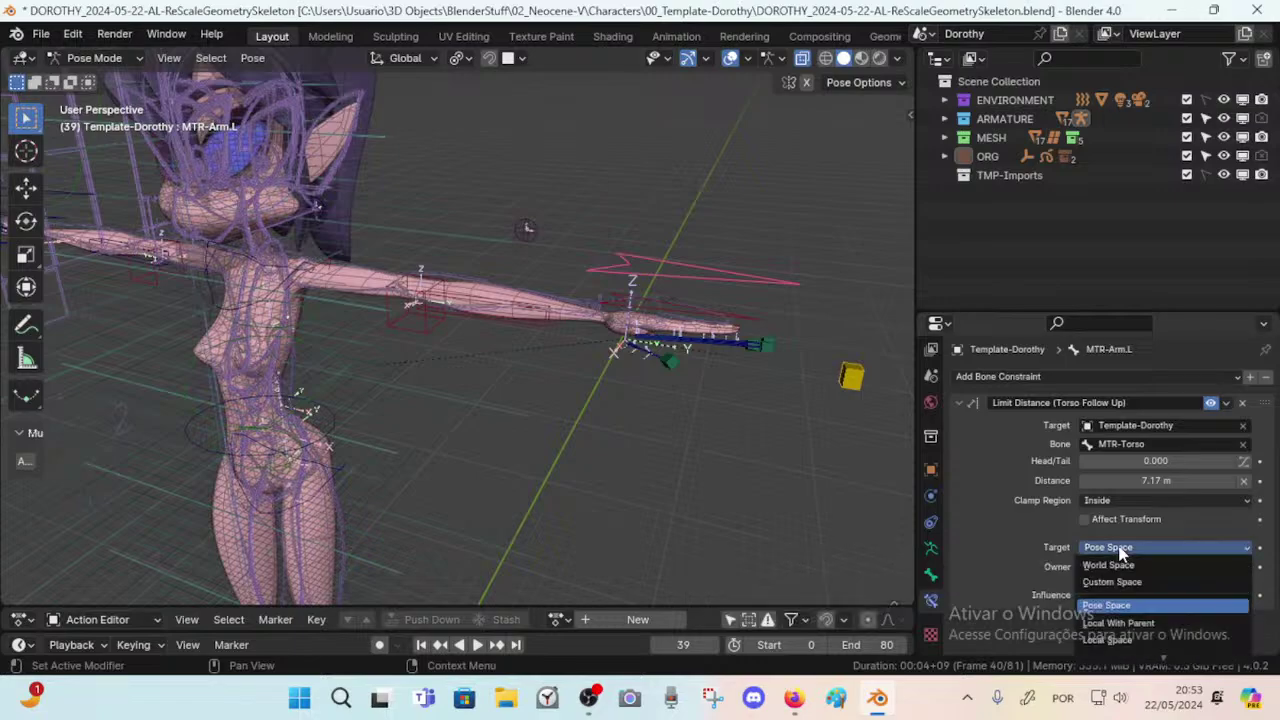
{"action": "left_click", "coordinate": [1120, 550]}
{"action": "left_click", "coordinate": [1115, 553]}
{"action": "left_click", "coordinate": [1115, 553]}
{"action": "middle_click_drag", "start_coordinate": [463, 317], "coordinate": [533, 451]}
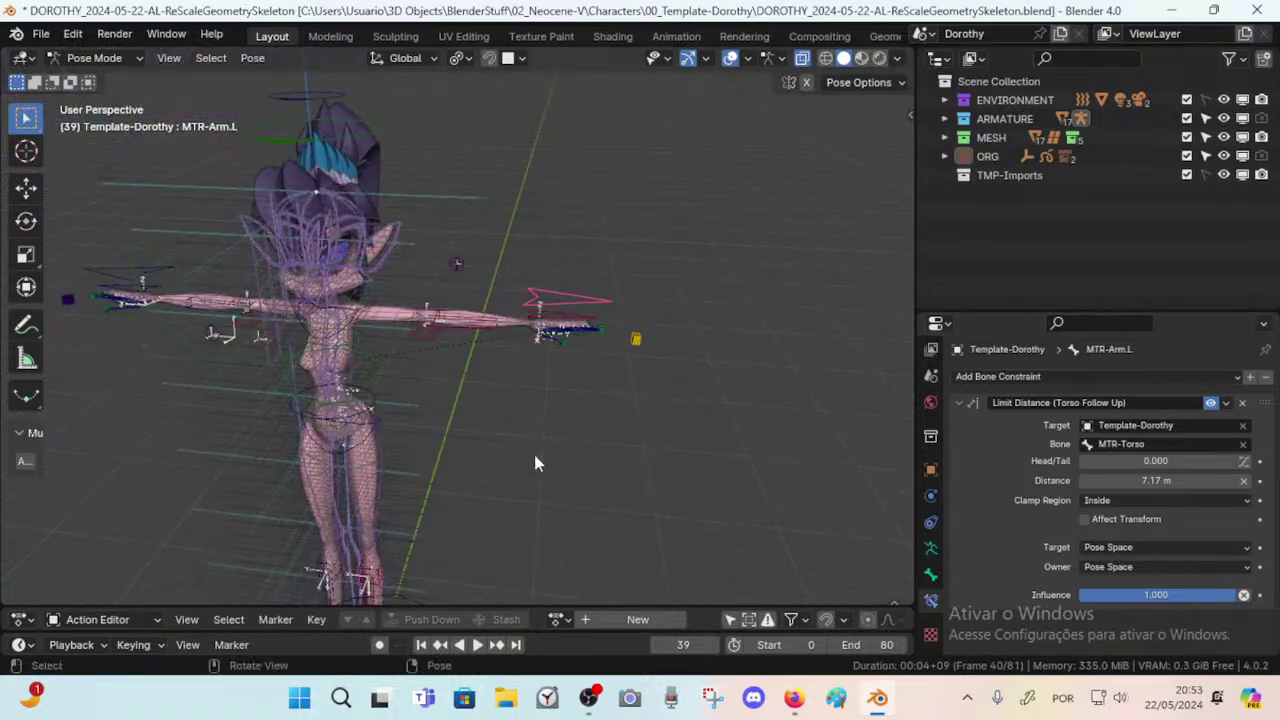
{"action": "scroll", "coordinate": [533, 451], "scroll_direction": "up", "scroll_amount": 3}
{"action": "left_click", "coordinate": [1113, 548]}
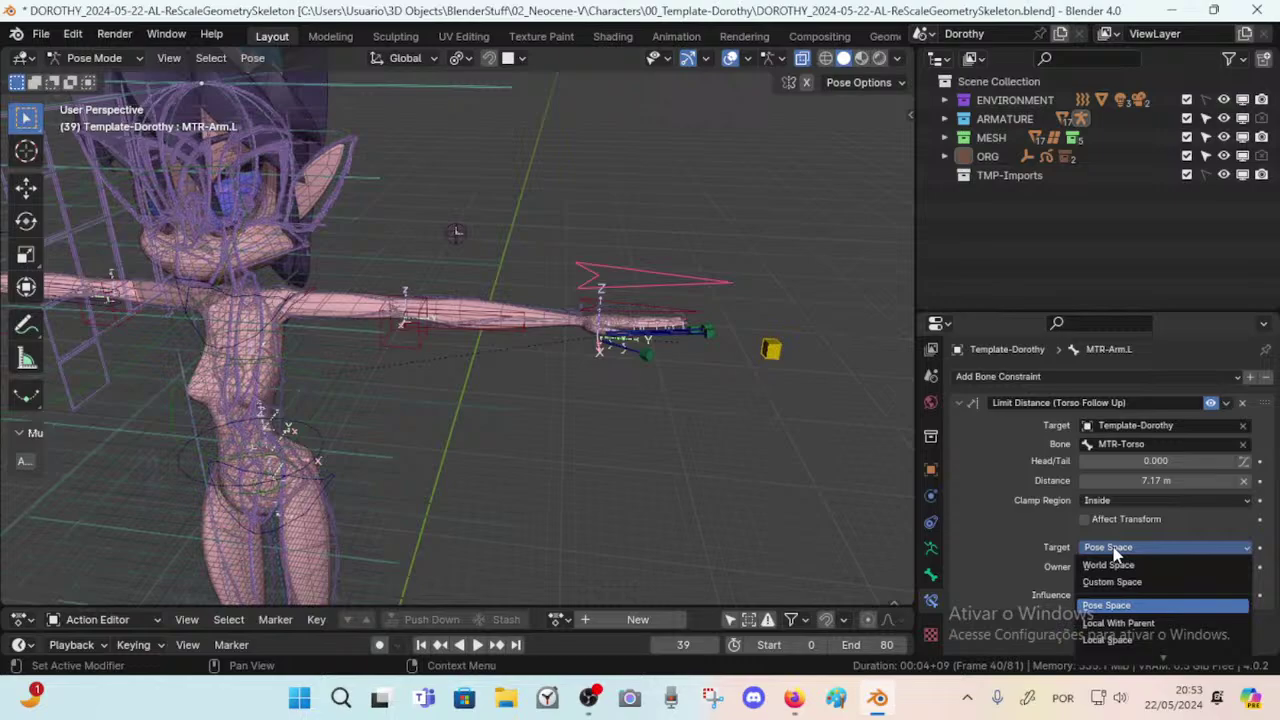
{"action": "left_click", "coordinate": [1115, 553]}
{"action": "scroll", "coordinate": [640, 350], "scroll_direction": "up", "scroll_amount": 3}
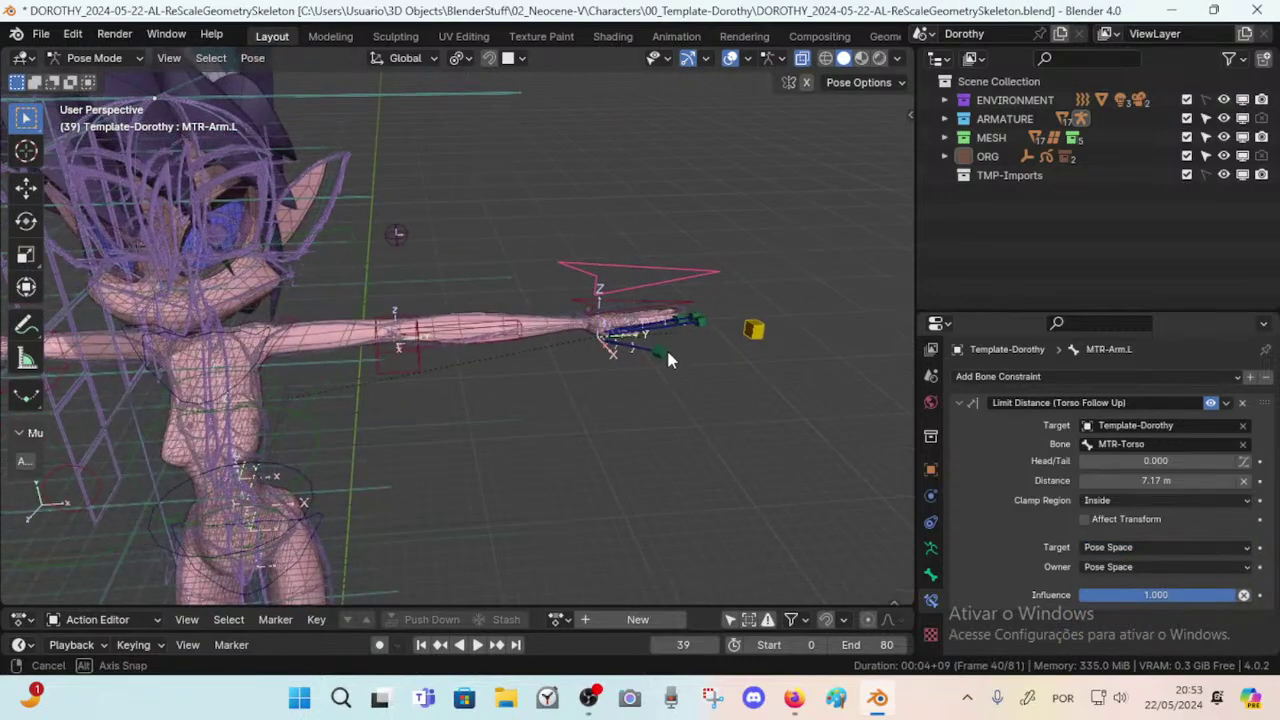
{"action": "left_click", "coordinate": [1136, 549]}
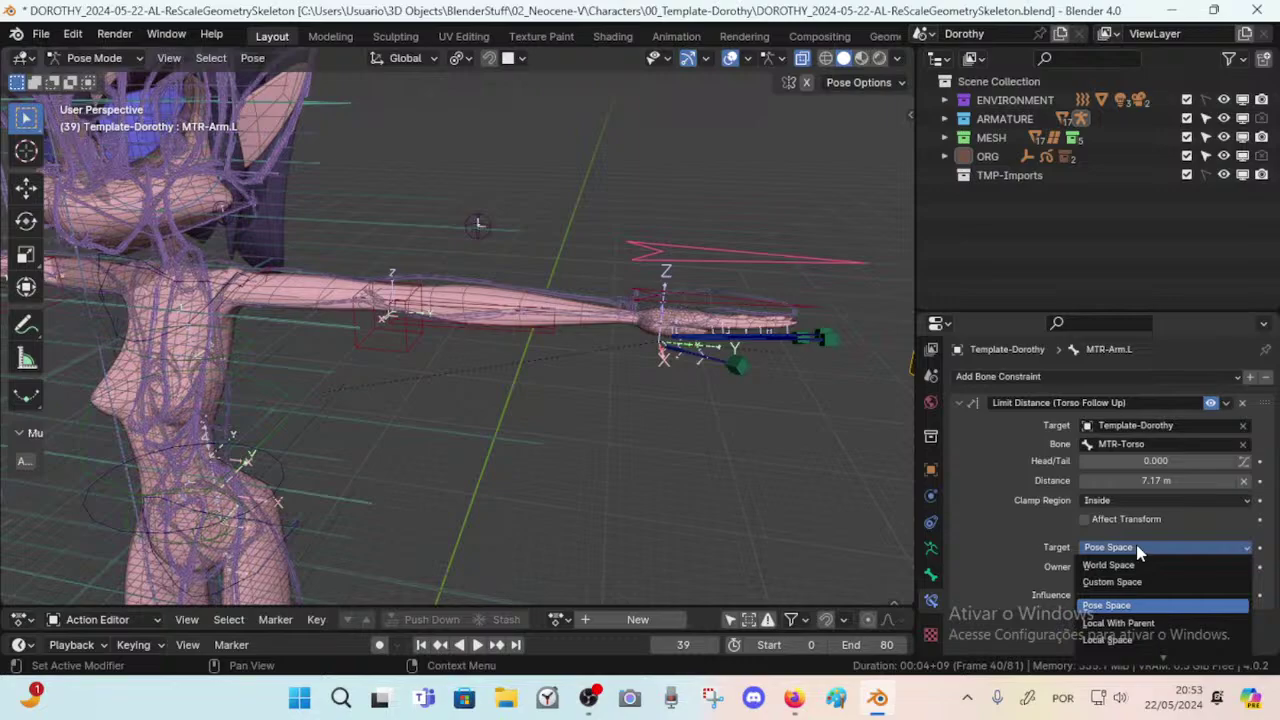
{"action": "left_click", "coordinate": [1137, 550]}
{"action": "left_click", "coordinate": [1125, 567]}
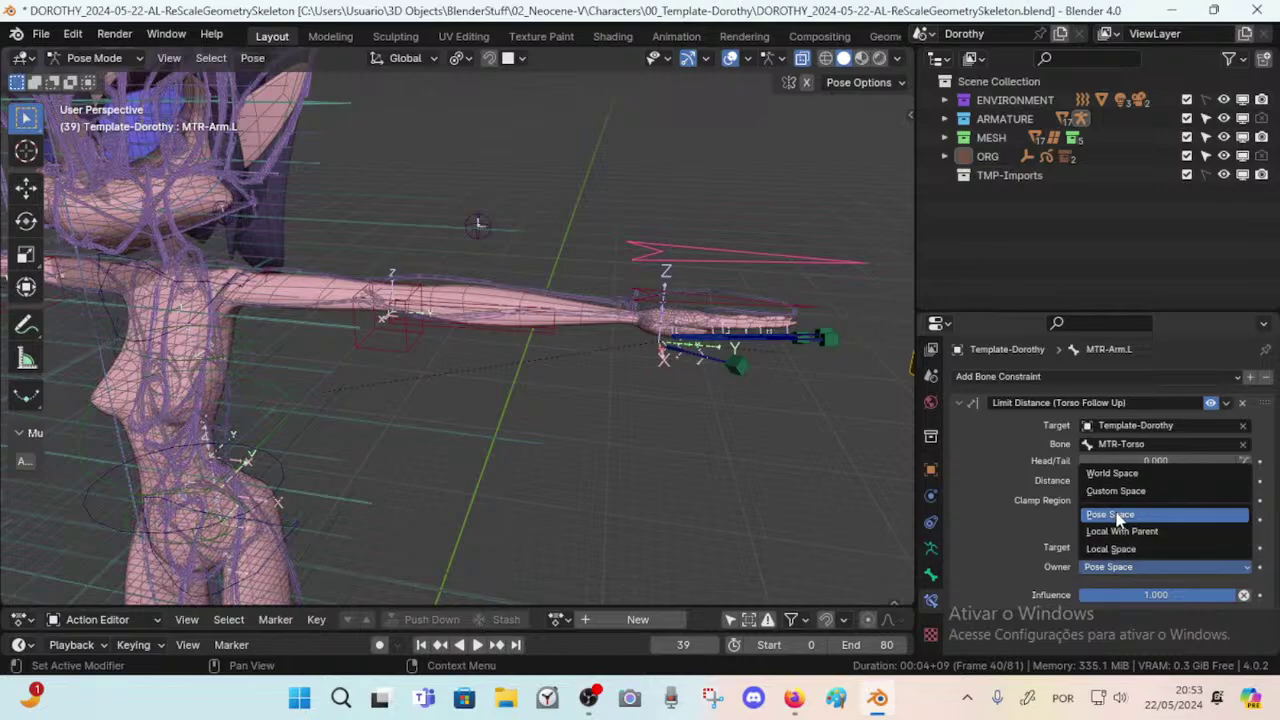
{"action": "left_click", "coordinate": [1117, 514]}
{"action": "scroll", "coordinate": [643, 400], "scroll_direction": "up", "scroll_amount": 1}
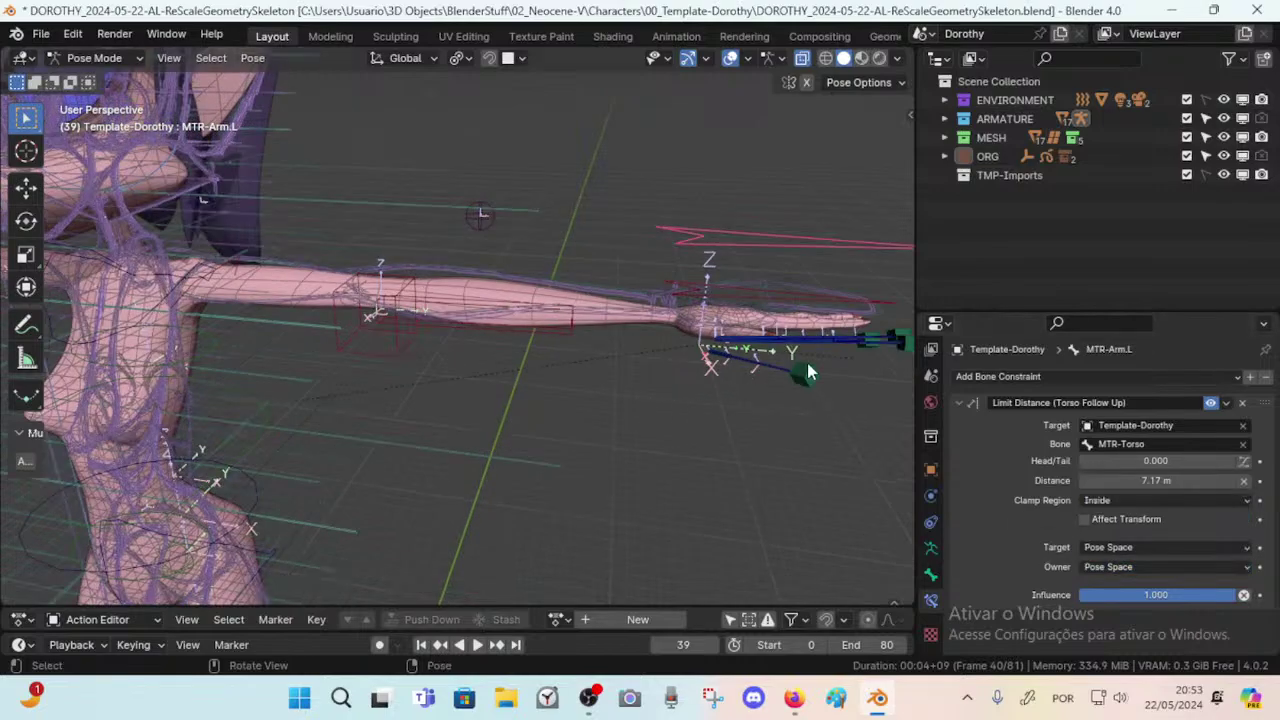
{"action": "left_click", "coordinate": [1115, 550]}
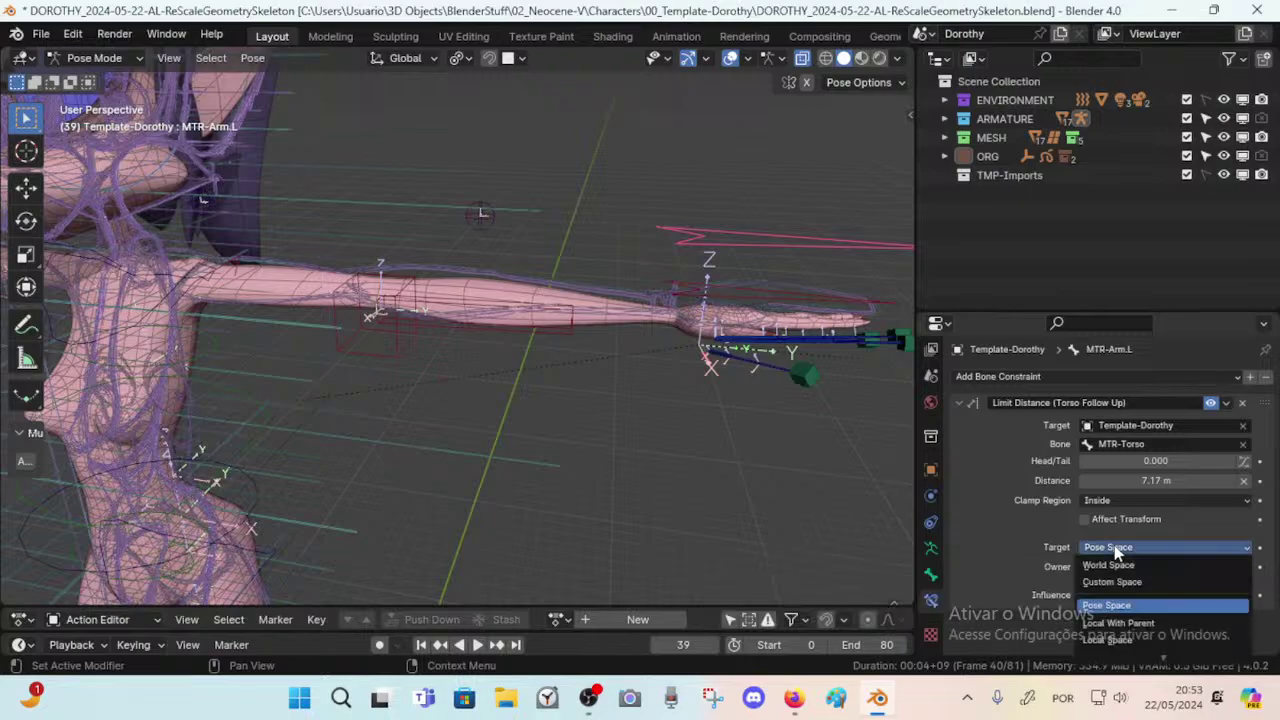
{"action": "left_click", "coordinate": [1117, 550]}
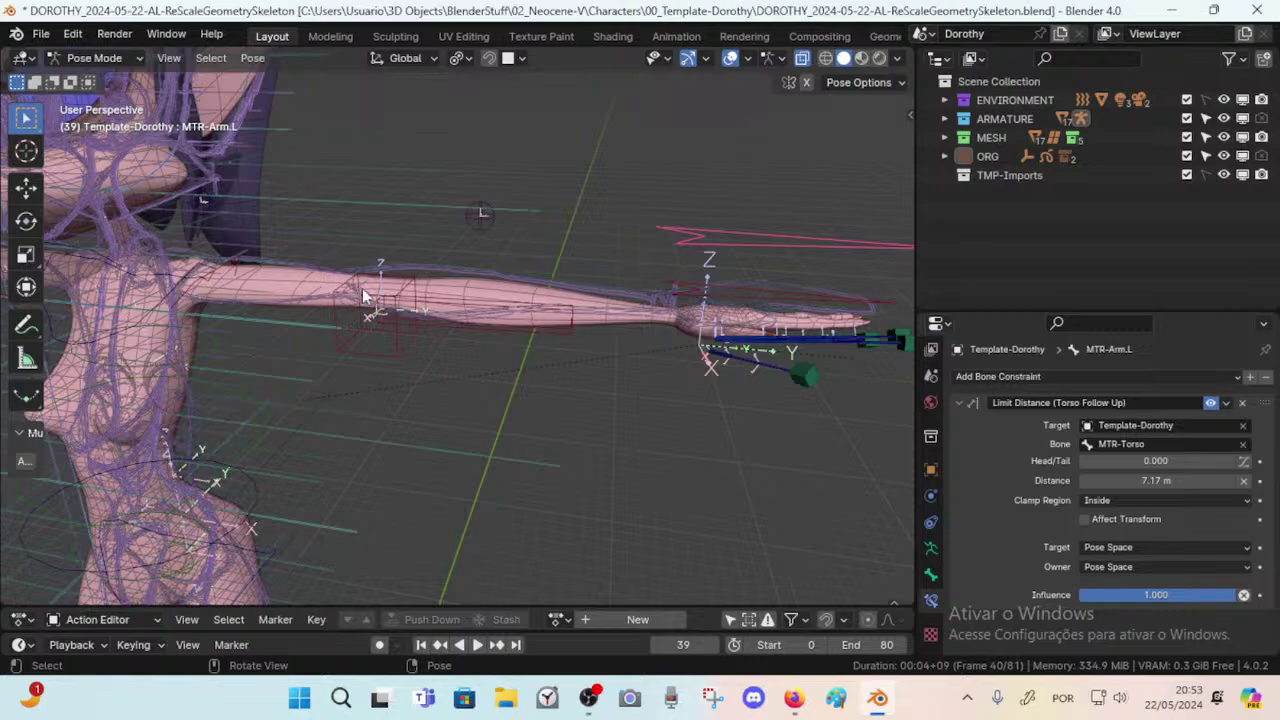
Examine the character's outstretched arms, torso and rig controls, both up close and as a whole figure.
{"action": "middle_click_drag", "start_coordinate": [409, 272], "coordinate": [422, 317]}
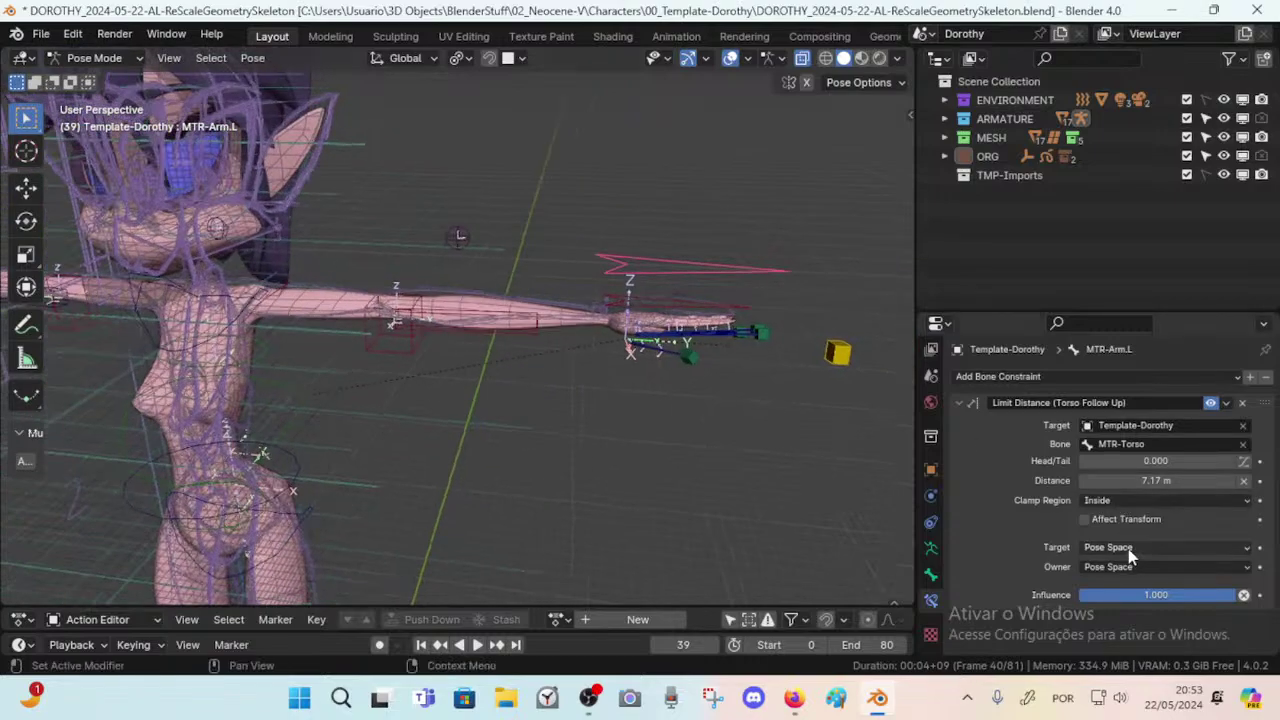
{"action": "scroll", "coordinate": [564, 346], "scroll_direction": "up", "scroll_amount": 2}
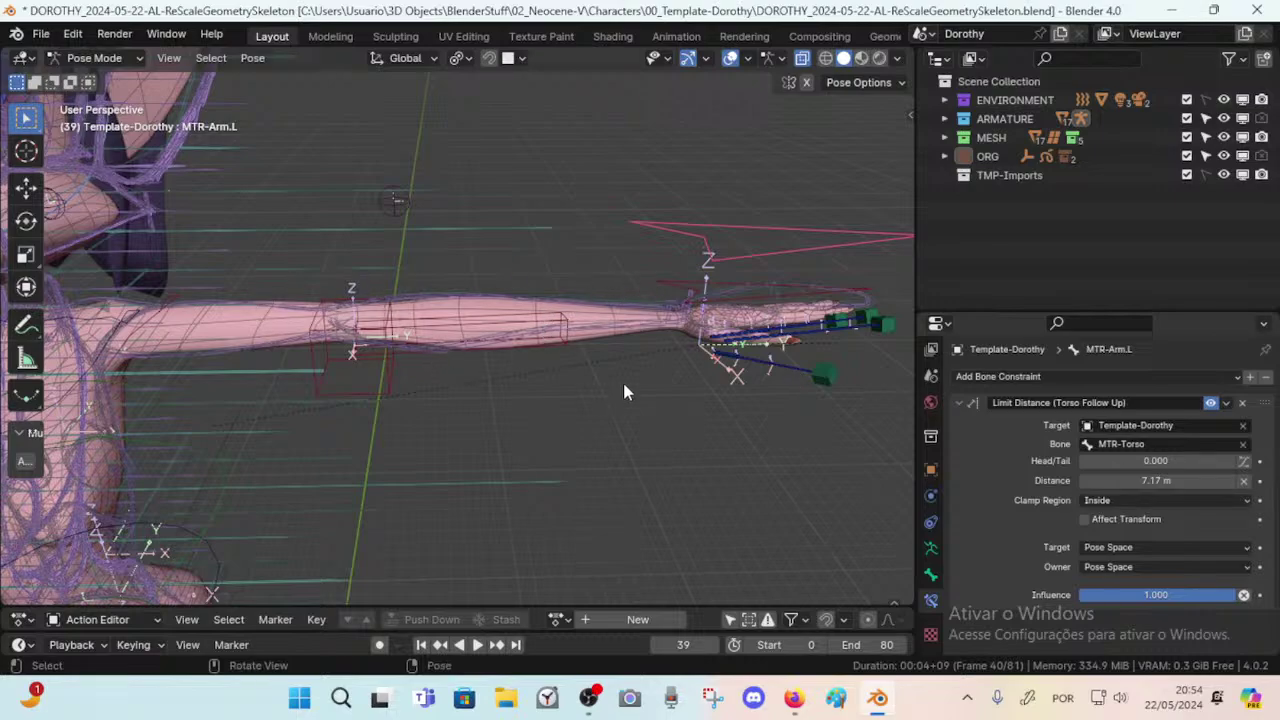
{"action": "scroll", "coordinate": [596, 400], "scroll_direction": "down", "scroll_amount": 2}
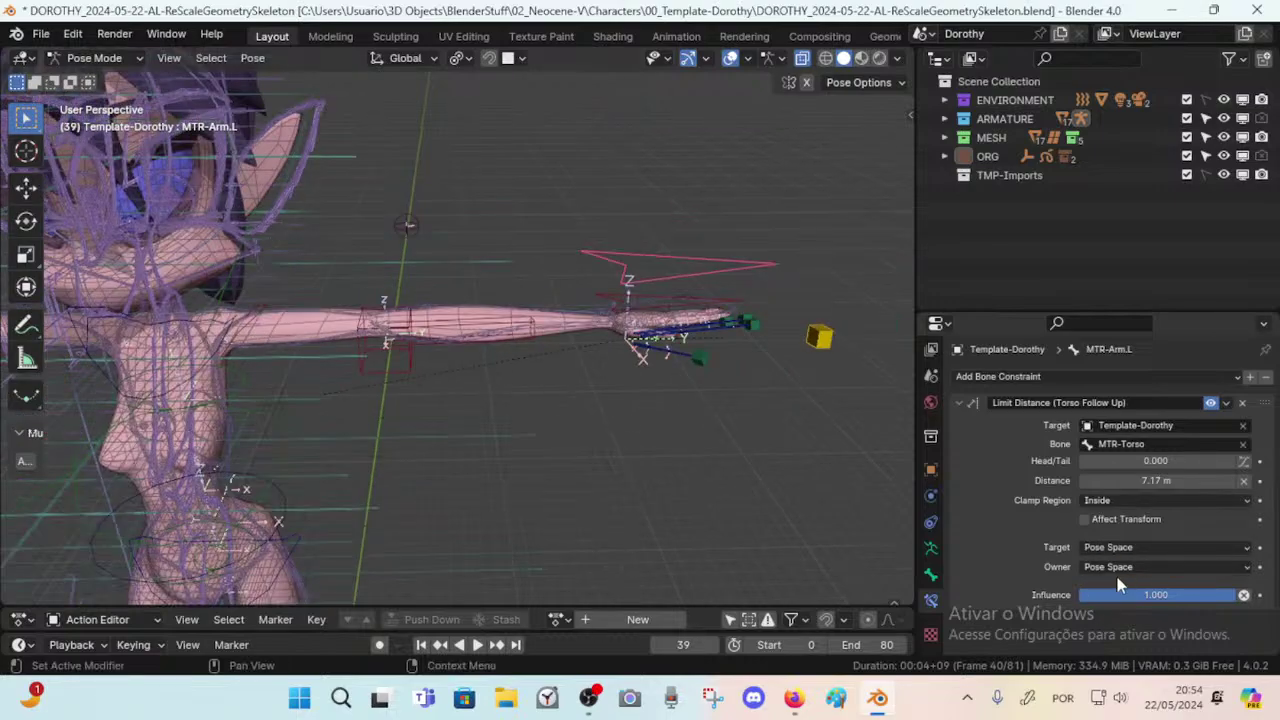
{"action": "scroll", "coordinate": [344, 266], "scroll_direction": "down", "scroll_amount": 3}
{"action": "middle_click_drag", "start_coordinate": [148, 268], "coordinate": [192, 370]}
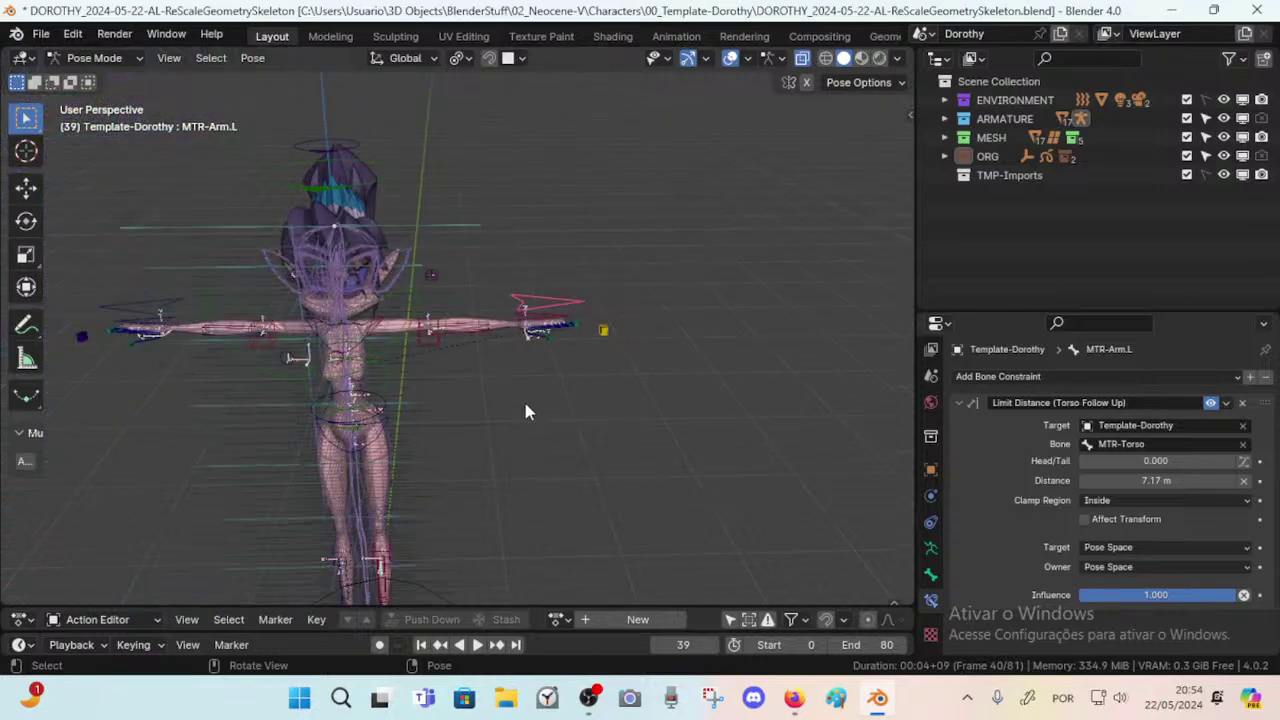
{"action": "scroll", "coordinate": [606, 414], "scroll_direction": "down", "scroll_amount": 3}
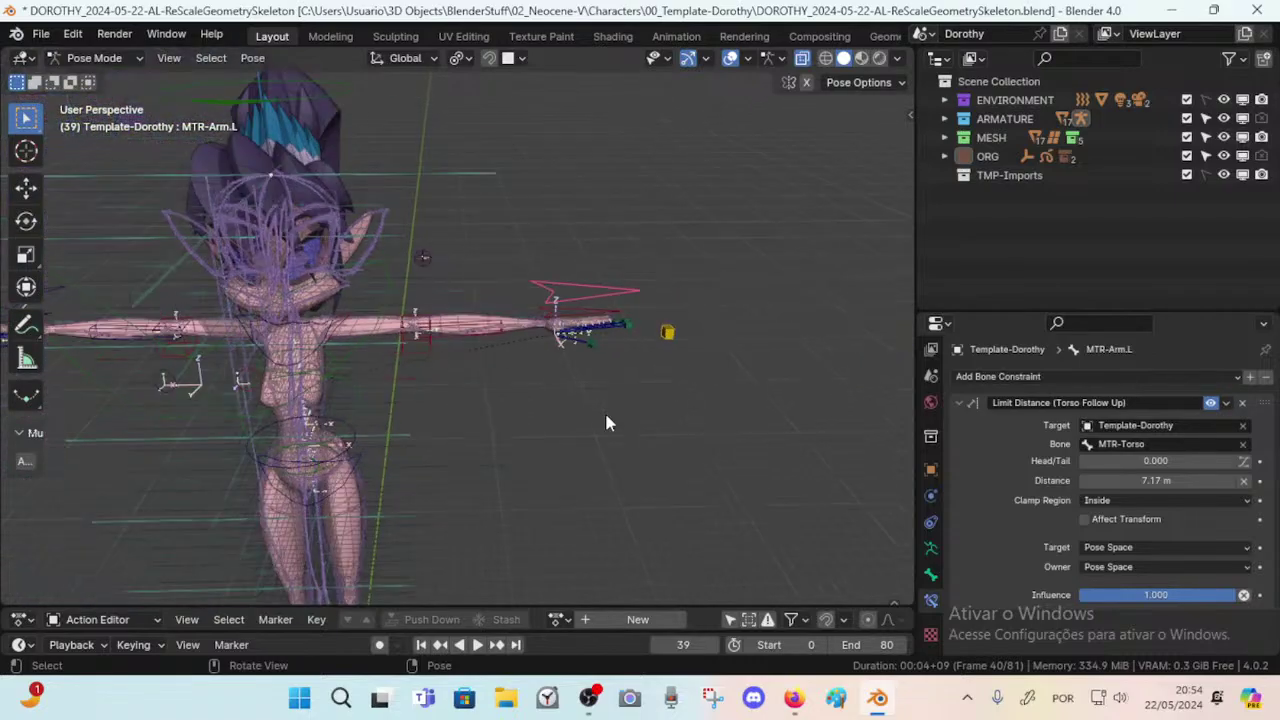
{"action": "middle_click_drag", "start_coordinate": [560, 420], "coordinate": [382, 390]}
{"action": "scroll", "coordinate": [521, 398], "scroll_direction": "up", "scroll_amount": 4}
{"action": "scroll", "coordinate": [521, 398], "scroll_direction": "down", "scroll_amount": 5}
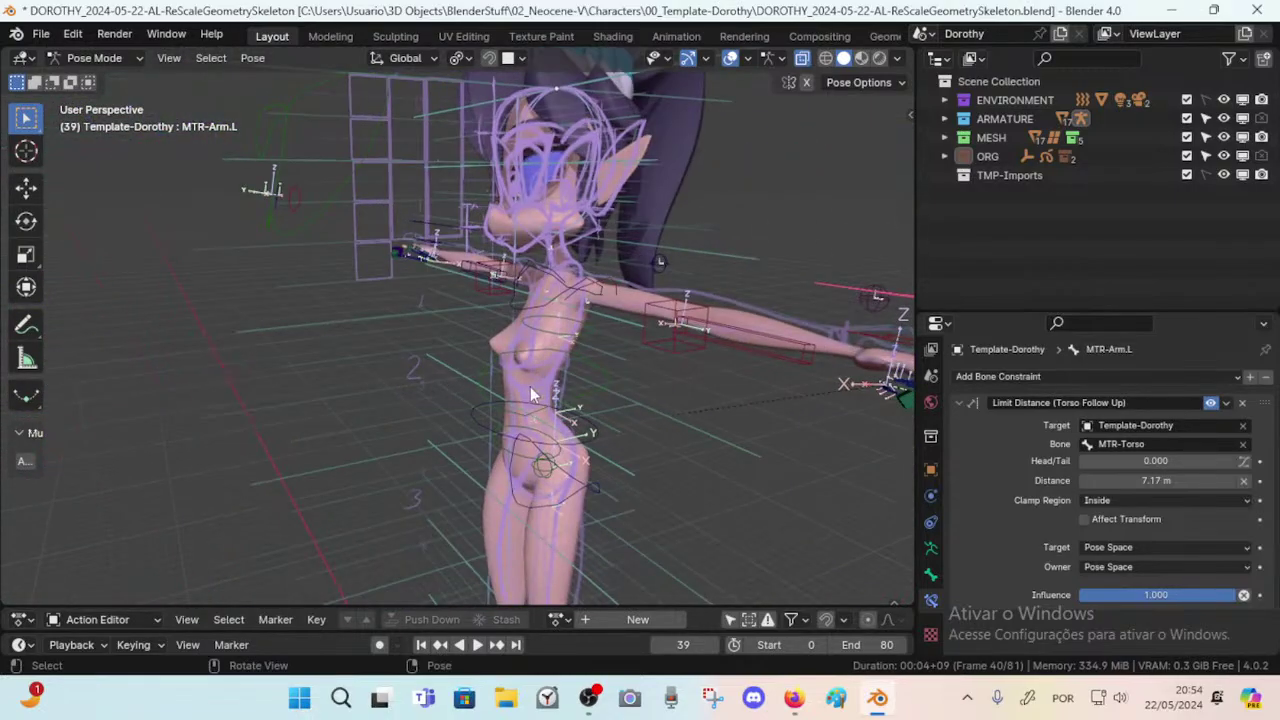
Compare the left arm with the Grease Pencil model sheet in the front orthographic view.
{"action": "key", "text": "KP_1"}
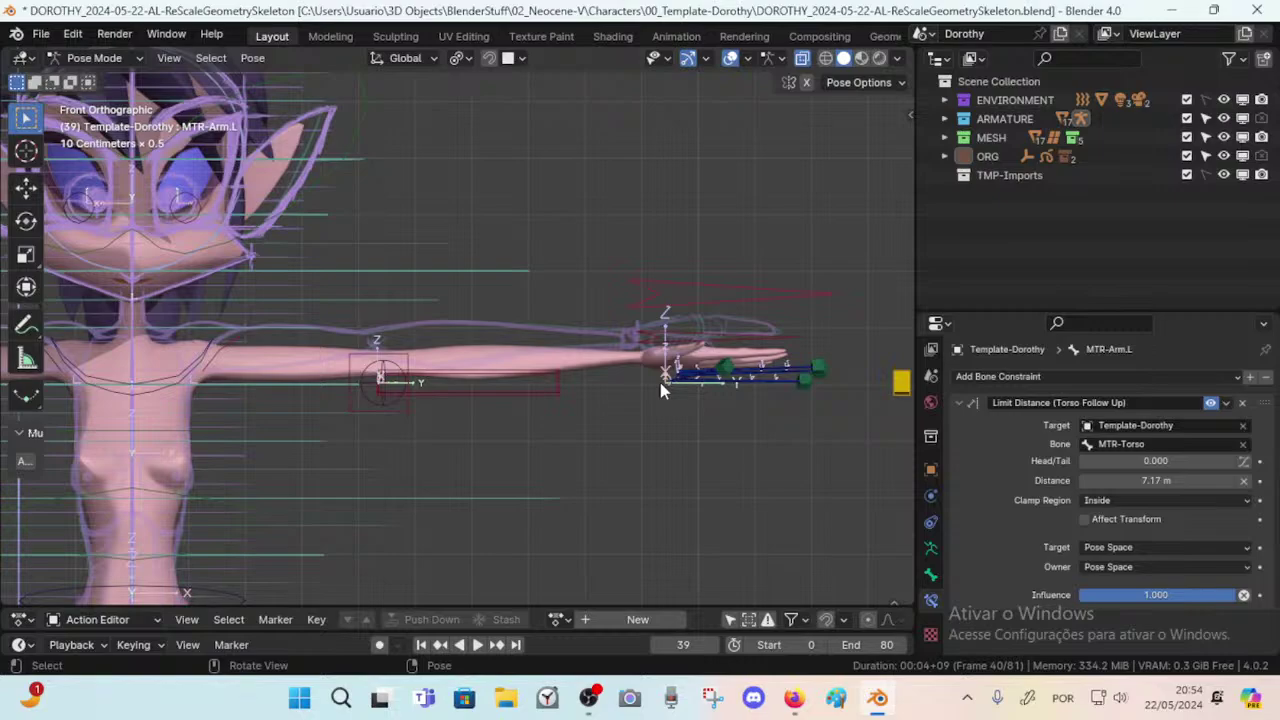
{"action": "middle_click_drag", "start_coordinate": [485, 301], "coordinate": [349, 263], "text": "shift"}
{"action": "scroll", "coordinate": [649, 357], "scroll_direction": "down", "scroll_amount": 3}
{"action": "scroll", "coordinate": [649, 357], "scroll_direction": "up", "scroll_amount": 5}
{"action": "scroll", "coordinate": [349, 263], "scroll_direction": "down", "scroll_amount": 3}
{"action": "scroll", "coordinate": [357, 266], "scroll_direction": "up", "scroll_amount": 5}
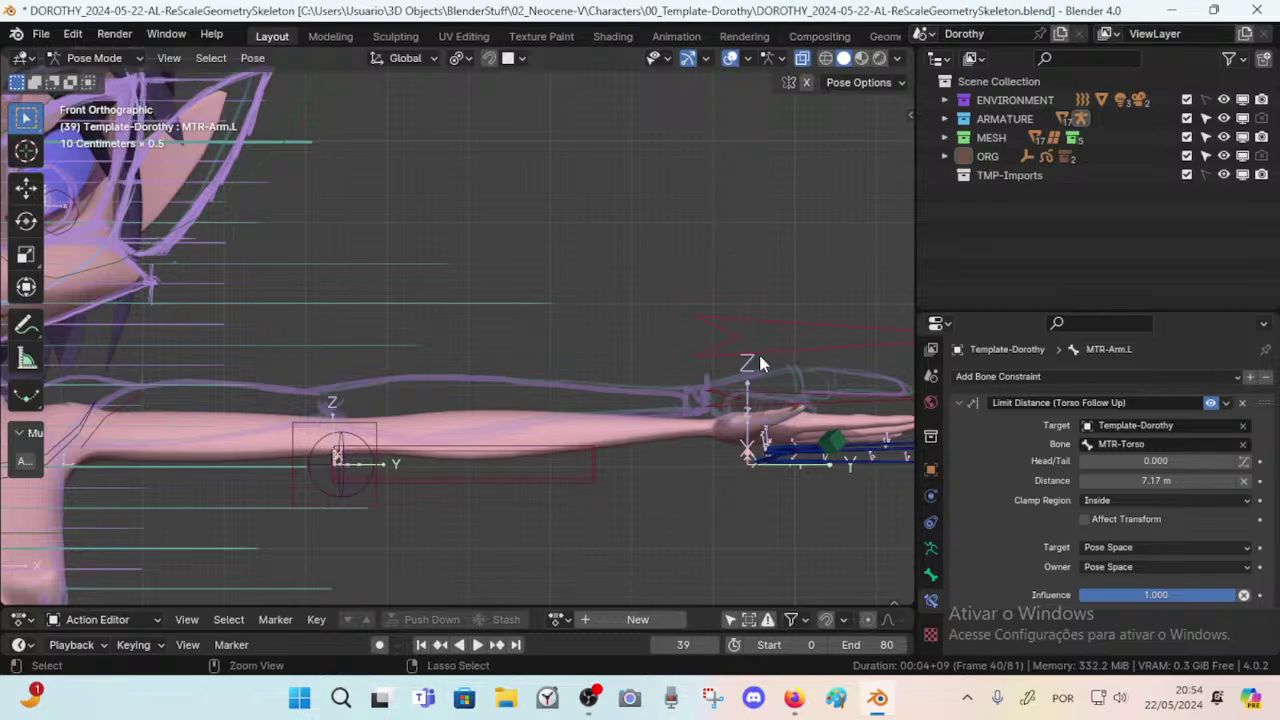
Switch the armature to Object Mode and select the Template-Dorothy-Body mesh.
{"action": "key", "text": "ctrl+Tab"}
{"action": "scroll", "coordinate": [694, 343], "scroll_direction": "down", "scroll_amount": 3}
{"action": "left_click", "coordinate": [402, 384]}
{"action": "middle_click_drag", "start_coordinate": [378, 415], "coordinate": [546, 297], "text": "shift"}
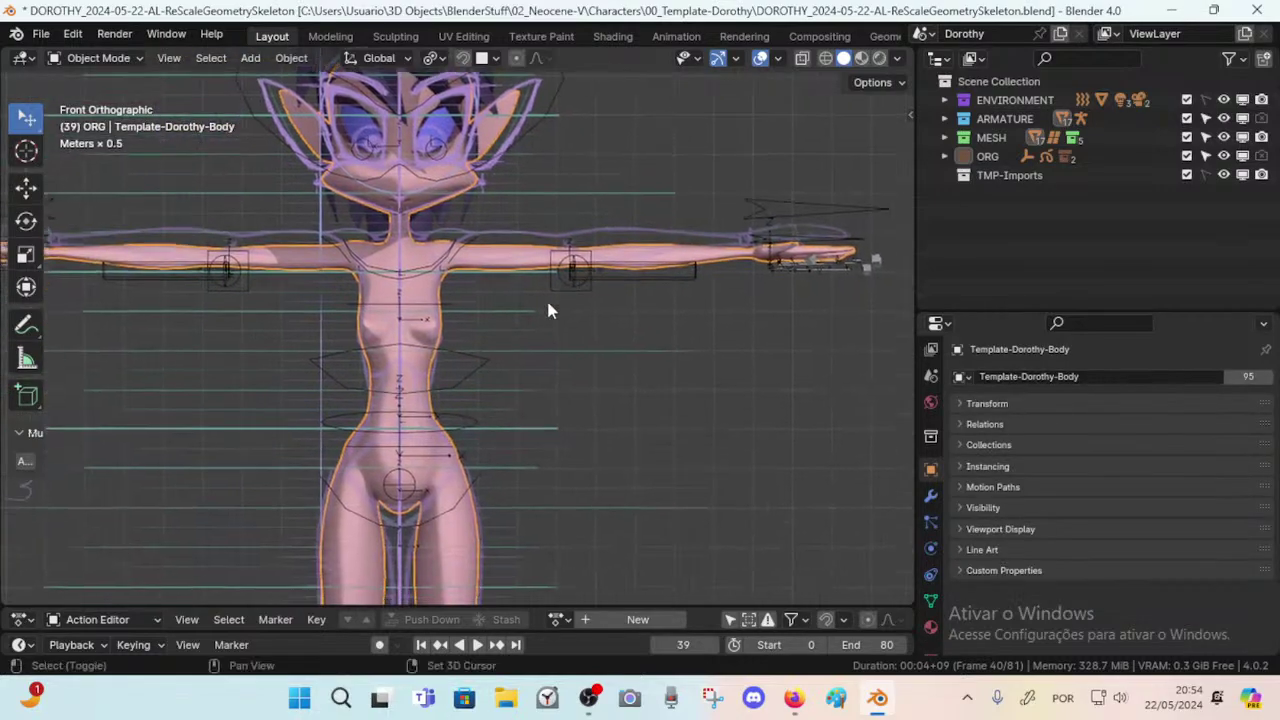
{"action": "scroll", "coordinate": [509, 310], "scroll_direction": "up", "scroll_amount": 1}
{"action": "middle_click_drag", "start_coordinate": [511, 211], "coordinate": [516, 292], "text": "shift"}
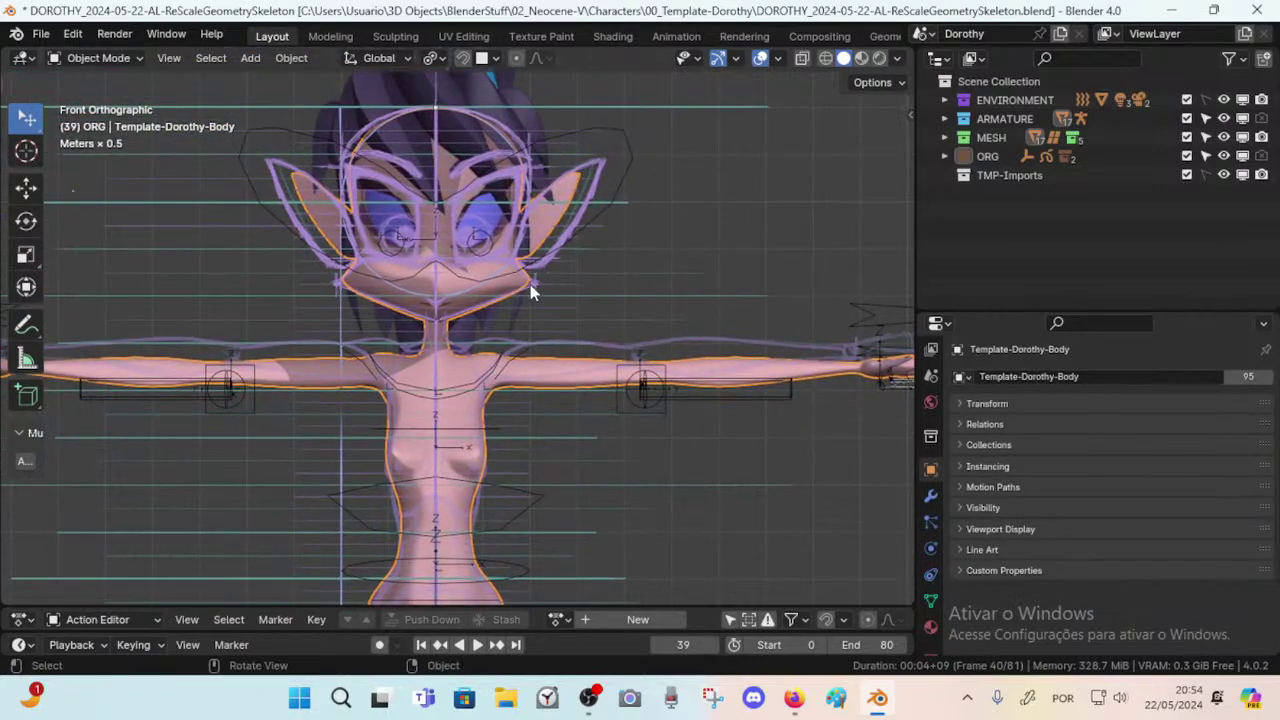
{"action": "scroll", "coordinate": [647, 328], "scroll_direction": "down", "scroll_amount": 1}
{"action": "scroll", "coordinate": [617, 405], "scroll_direction": "up", "scroll_amount": 3}
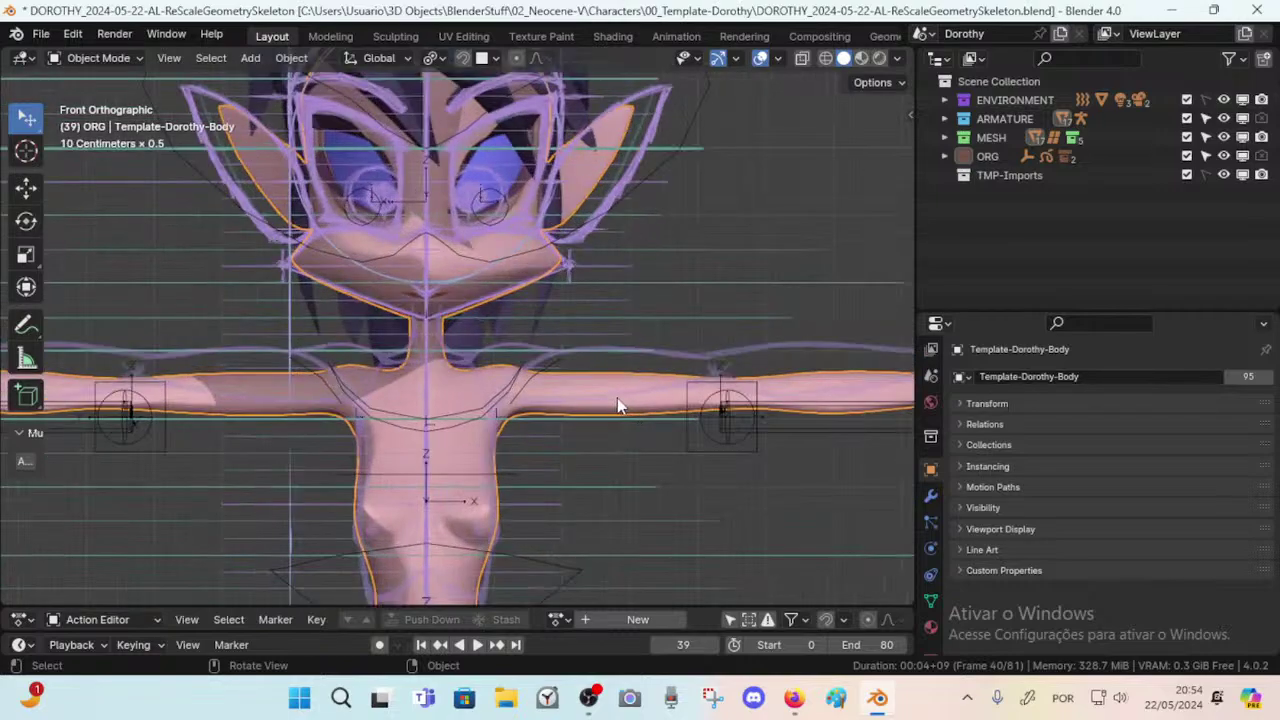
Inspect the body mesh in Edit Mode, picking the vertex on top of the left shoulder in vertex selection, and return to Object Mode.
{"action": "key", "text": "Tab"}
{"action": "scroll", "coordinate": [560, 405], "scroll_direction": "up", "scroll_amount": 2}
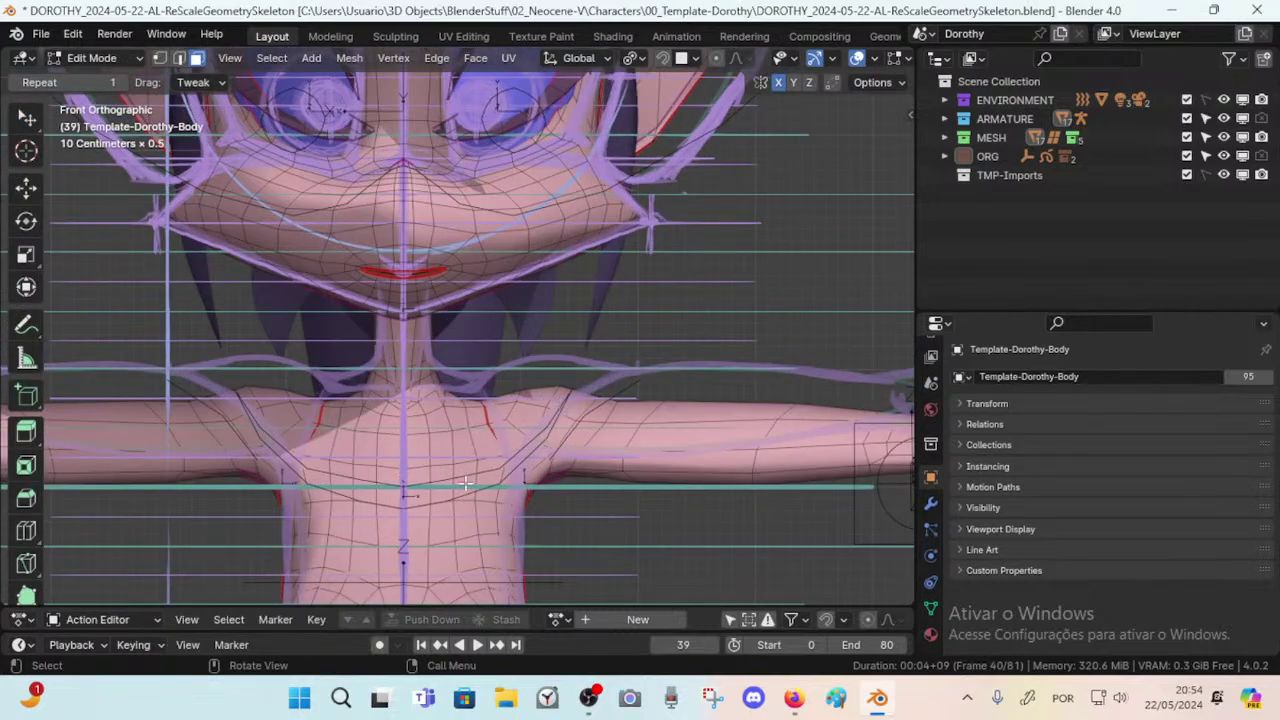
{"action": "scroll", "coordinate": [449, 440], "scroll_direction": "up", "scroll_amount": 1}
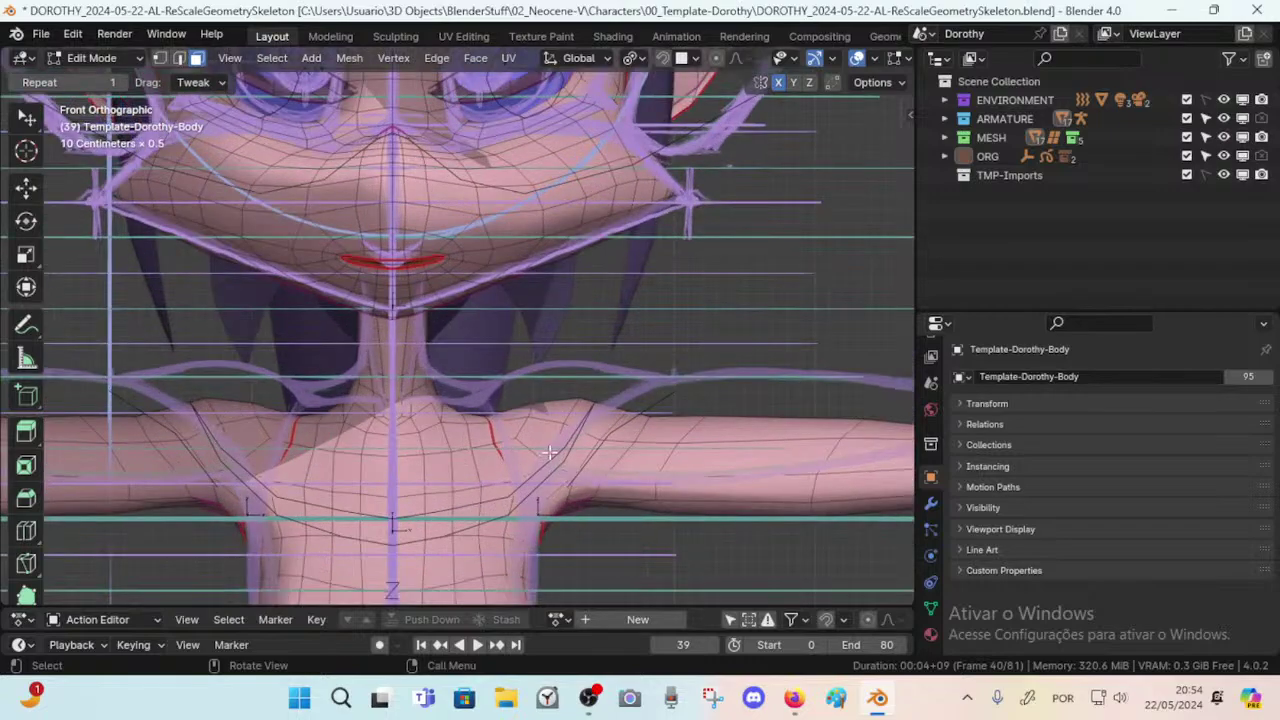
{"action": "key", "text": "1"}
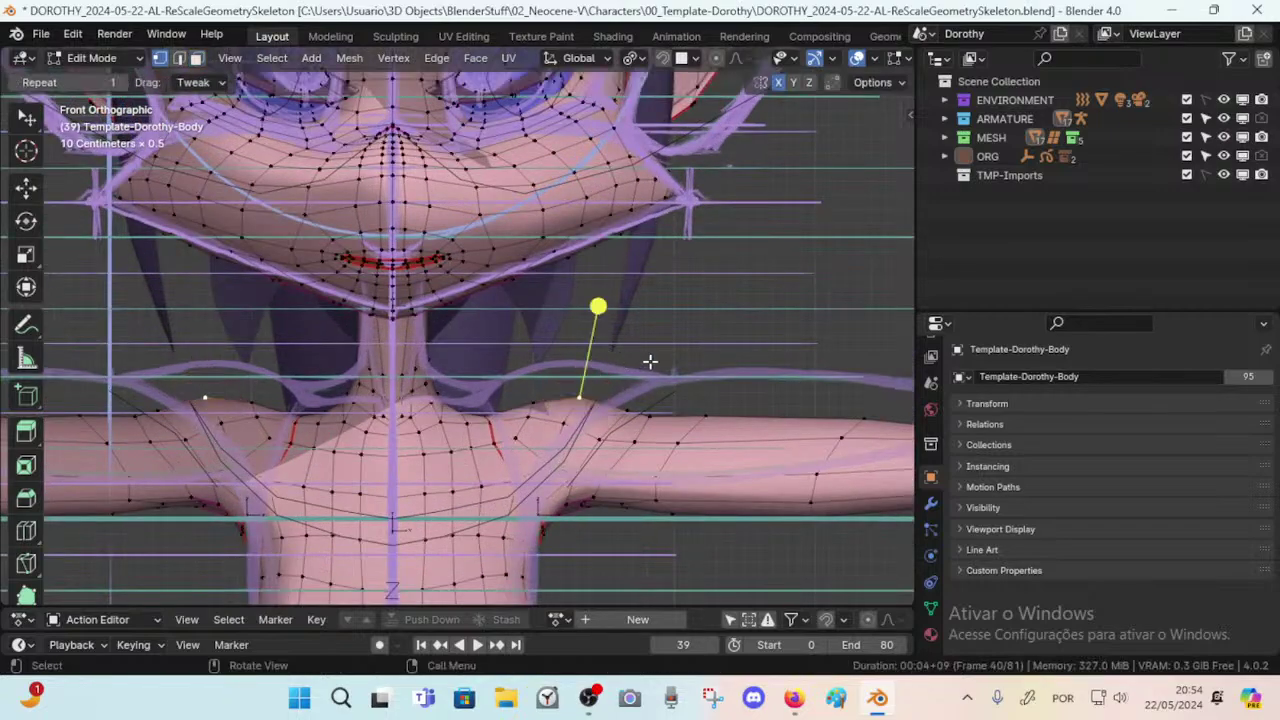
{"action": "scroll", "coordinate": [651, 360], "scroll_direction": "down", "scroll_amount": 3}
{"action": "middle_click_drag", "start_coordinate": [694, 377], "coordinate": [518, 352], "text": "shift"}
{"action": "scroll", "coordinate": [513, 354], "scroll_direction": "down", "scroll_amount": 4}
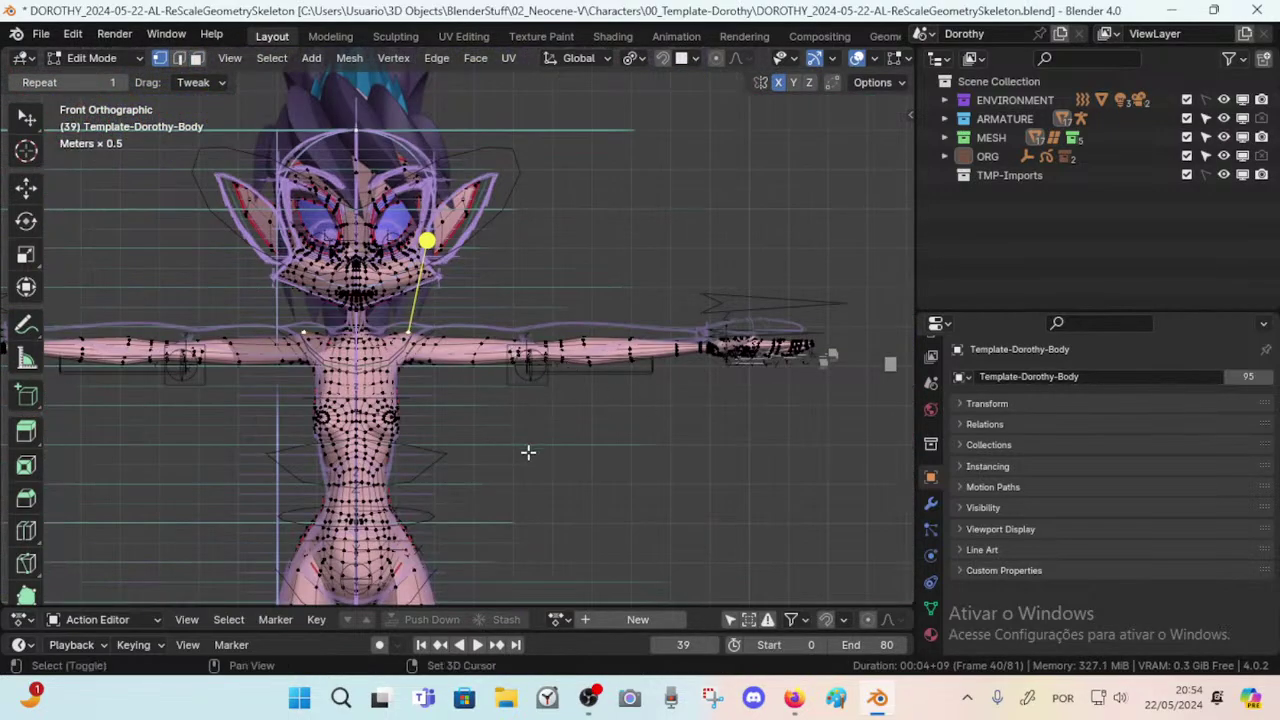
{"action": "middle_click_drag", "start_coordinate": [534, 560], "coordinate": [565, 329], "text": "shift"}
{"action": "middle_click_drag", "start_coordinate": [559, 269], "coordinate": [517, 403], "text": "shift"}
{"action": "key", "text": "Tab"}
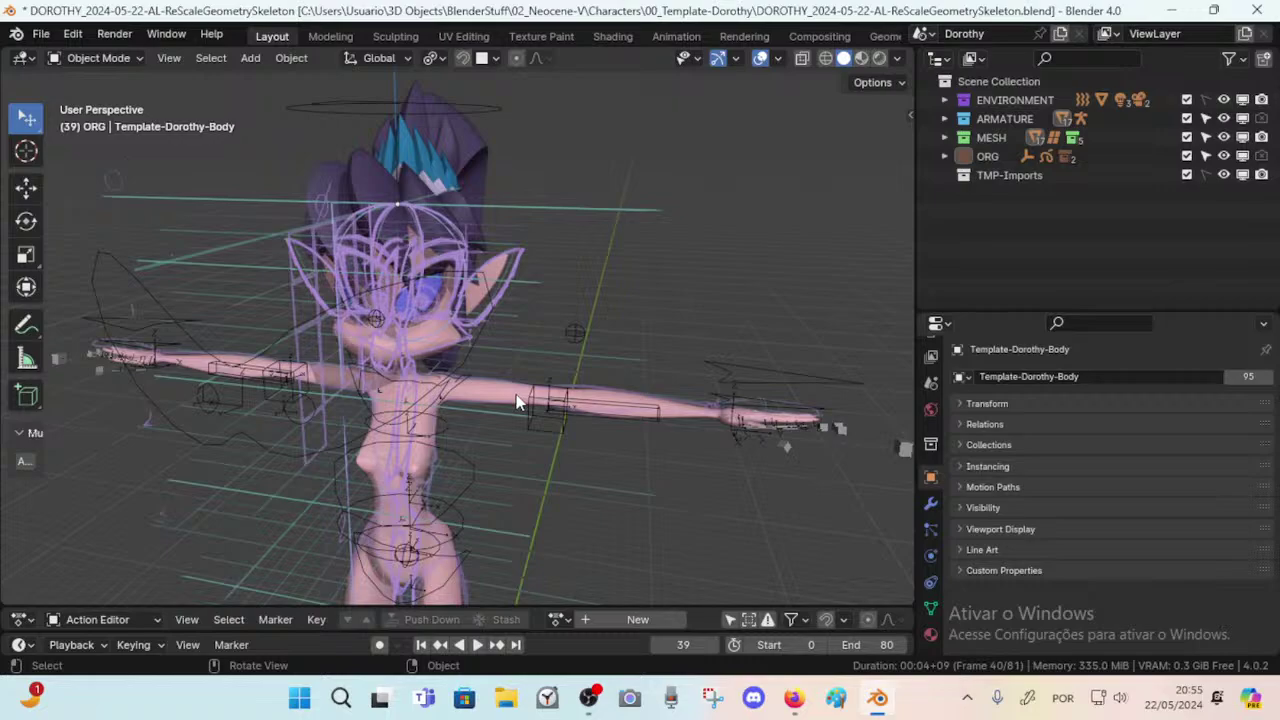
Select the Template-Dorothy armature and examine its knee controls around the legs.
{"action": "left_click", "coordinate": [566, 424]}
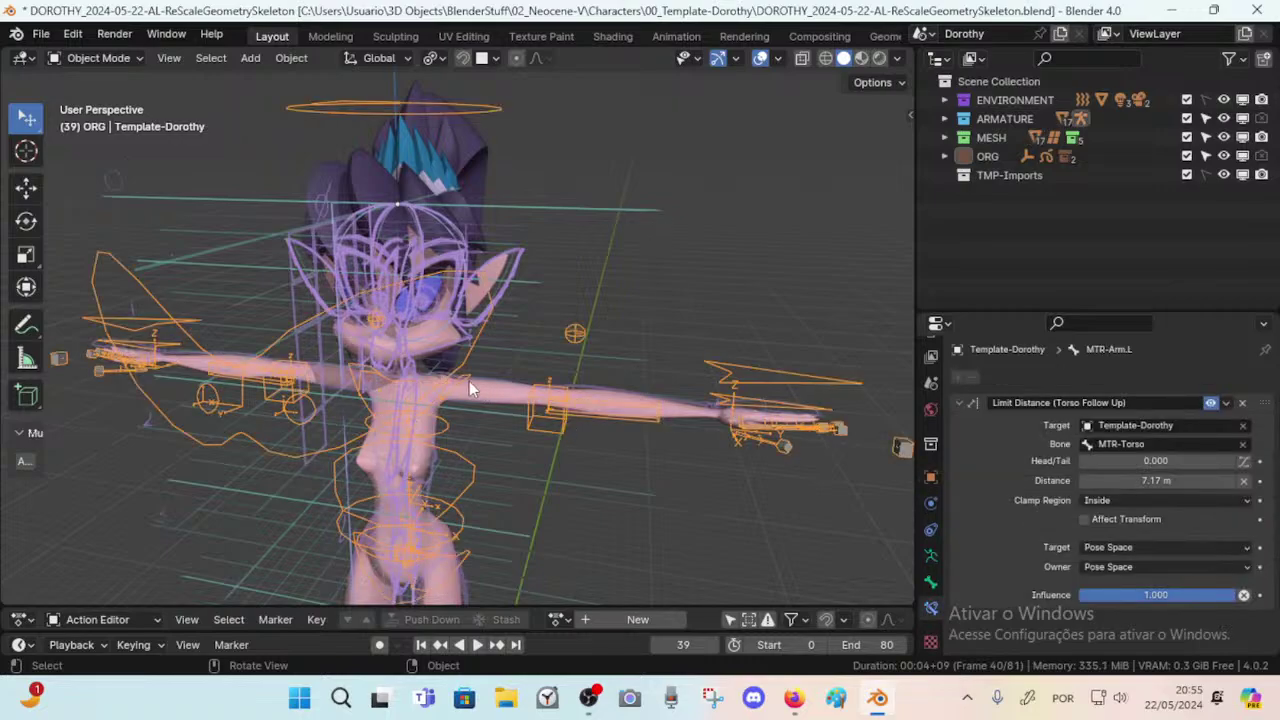
{"action": "middle_click_drag", "start_coordinate": [469, 381], "coordinate": [511, 240]}
{"action": "left_click", "coordinate": [584, 290]}
{"action": "left_click", "coordinate": [518, 398]}
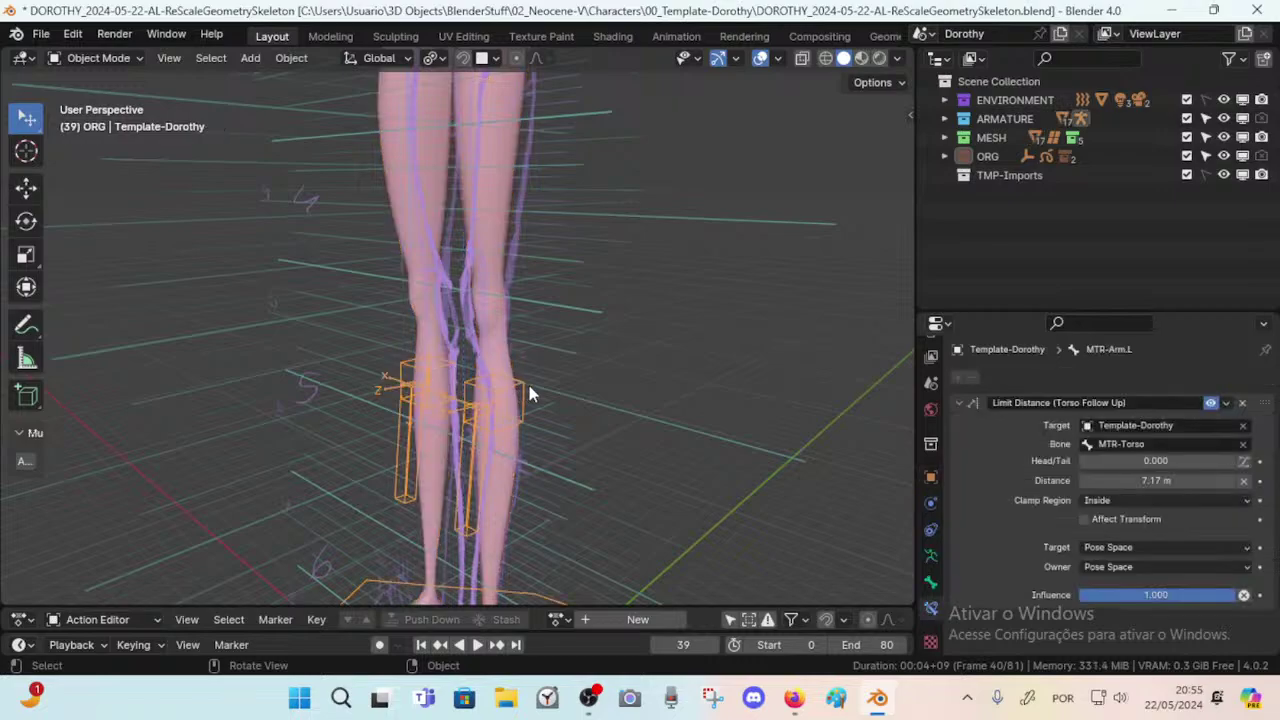
Inspect the armature's bones around the knees in Edit Mode with X-ray toggled, and return to Object Mode.
{"action": "key", "text": "Tab"}
{"action": "middle_click_drag", "start_coordinate": [551, 422], "coordinate": [497, 443]}
{"action": "key", "text": "alt+z"}
{"action": "scroll", "coordinate": [475, 298], "scroll_direction": "up", "scroll_amount": 1}
{"action": "key", "text": "alt+z"}
{"action": "key", "text": "Tab"}
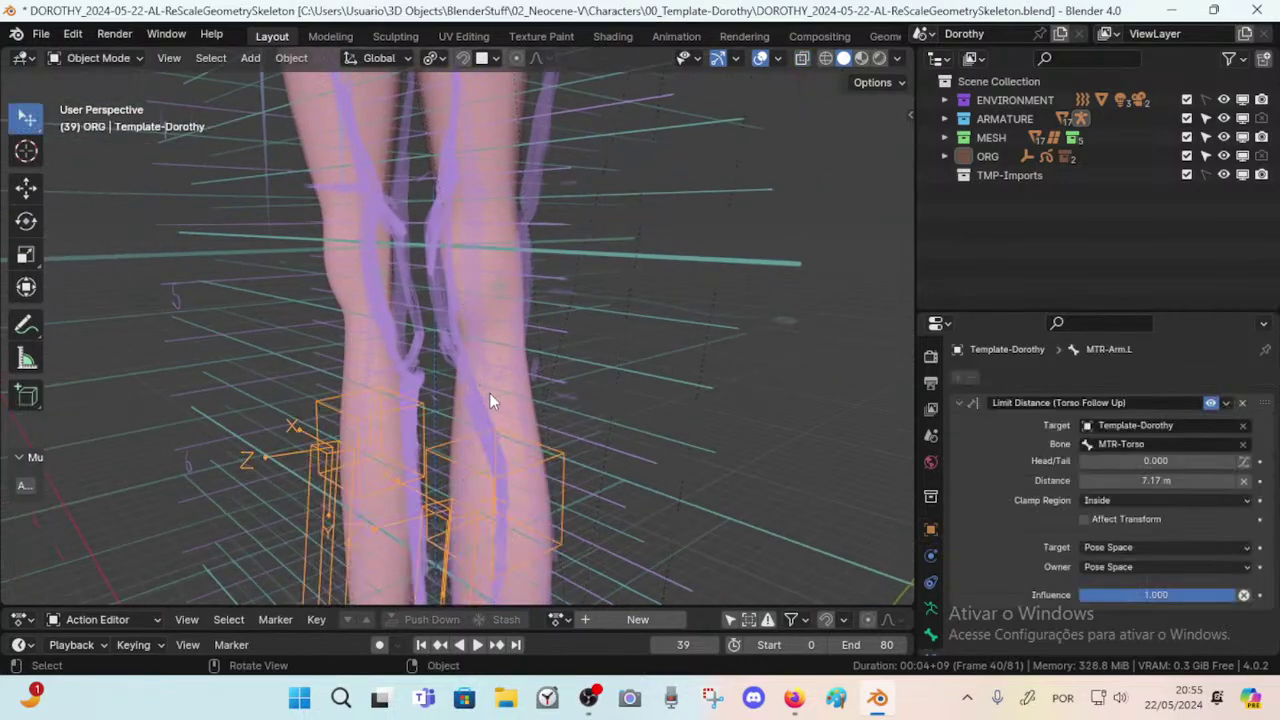
Select the Template-Dorothy-Body mesh and compare its legs, torso and arms with the Grease Pencil model sheet.
{"action": "scroll", "coordinate": [490, 396], "scroll_direction": "down", "scroll_amount": 3}
{"action": "left_click", "coordinate": [465, 415]}
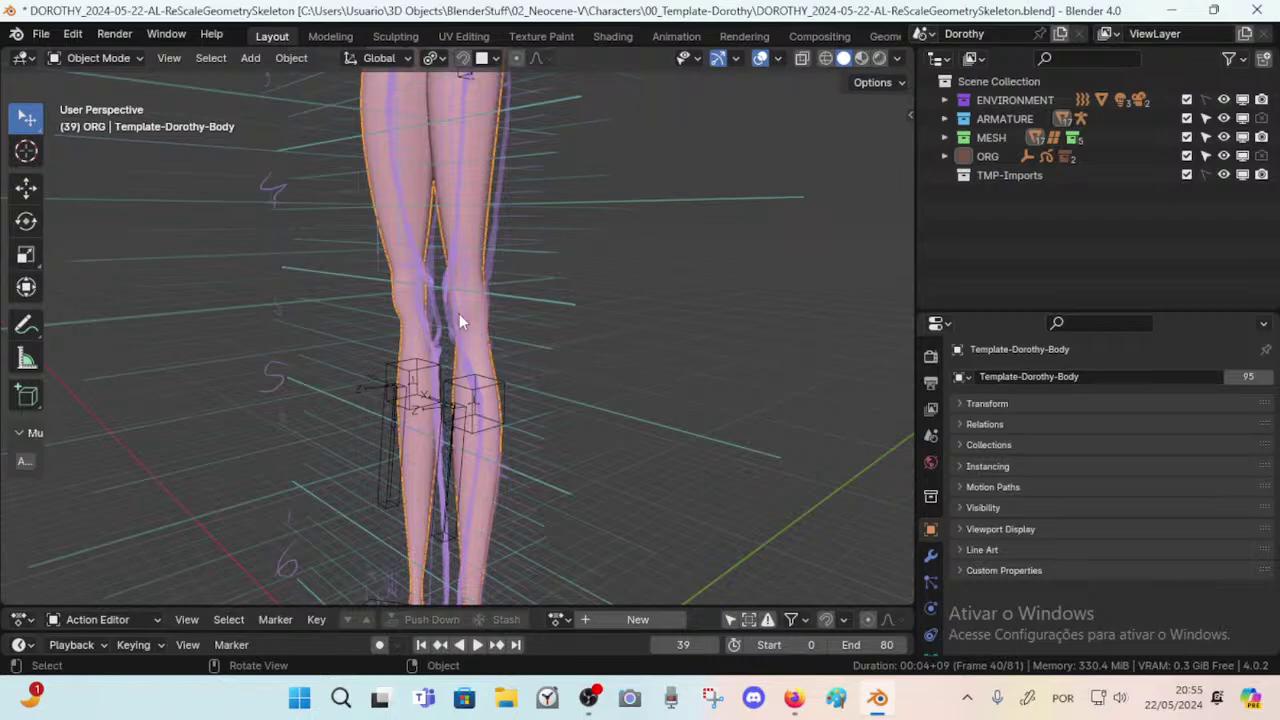
{"action": "middle_click_drag", "start_coordinate": [459, 313], "coordinate": [425, 497], "text": "shift"}
{"action": "middle_click_drag", "start_coordinate": [430, 389], "coordinate": [471, 289]}
{"action": "middle_click_drag", "start_coordinate": [451, 132], "coordinate": [648, 397], "text": "shift"}
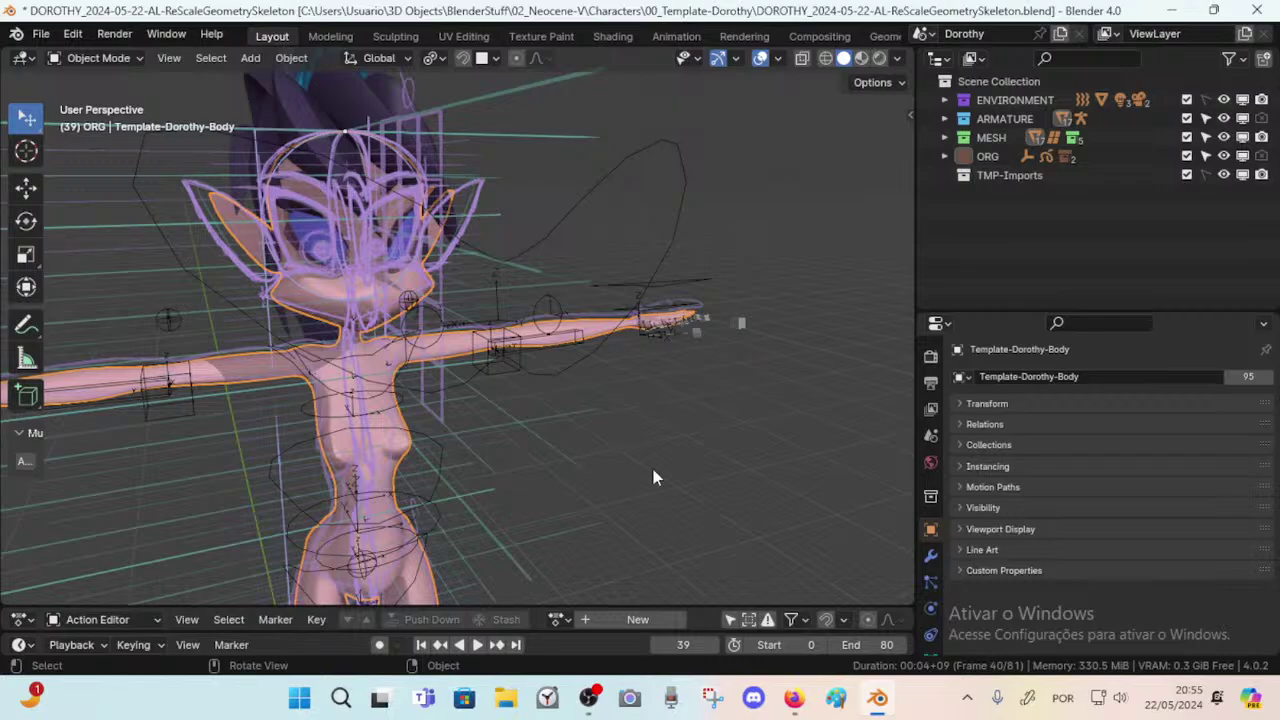
{"action": "middle_click_drag", "start_coordinate": [584, 482], "coordinate": [446, 501]}
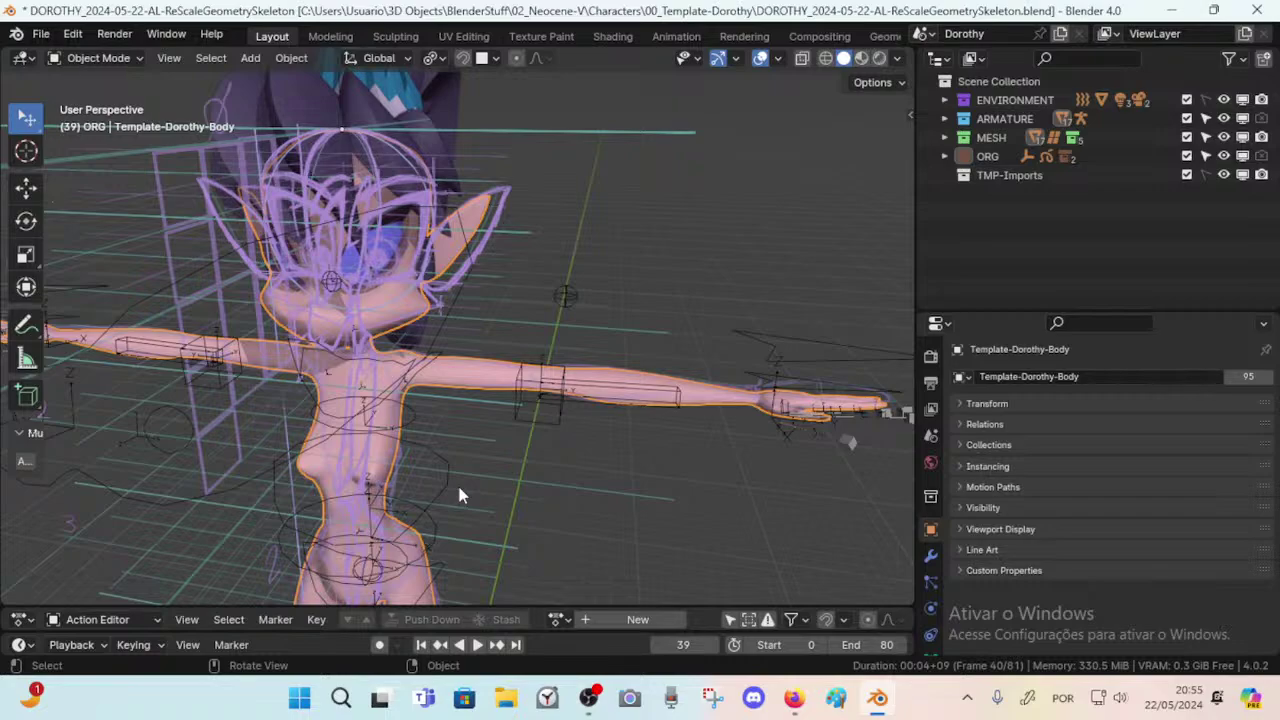
{"action": "middle_click_drag", "start_coordinate": [531, 451], "coordinate": [422, 307], "text": "shift"}
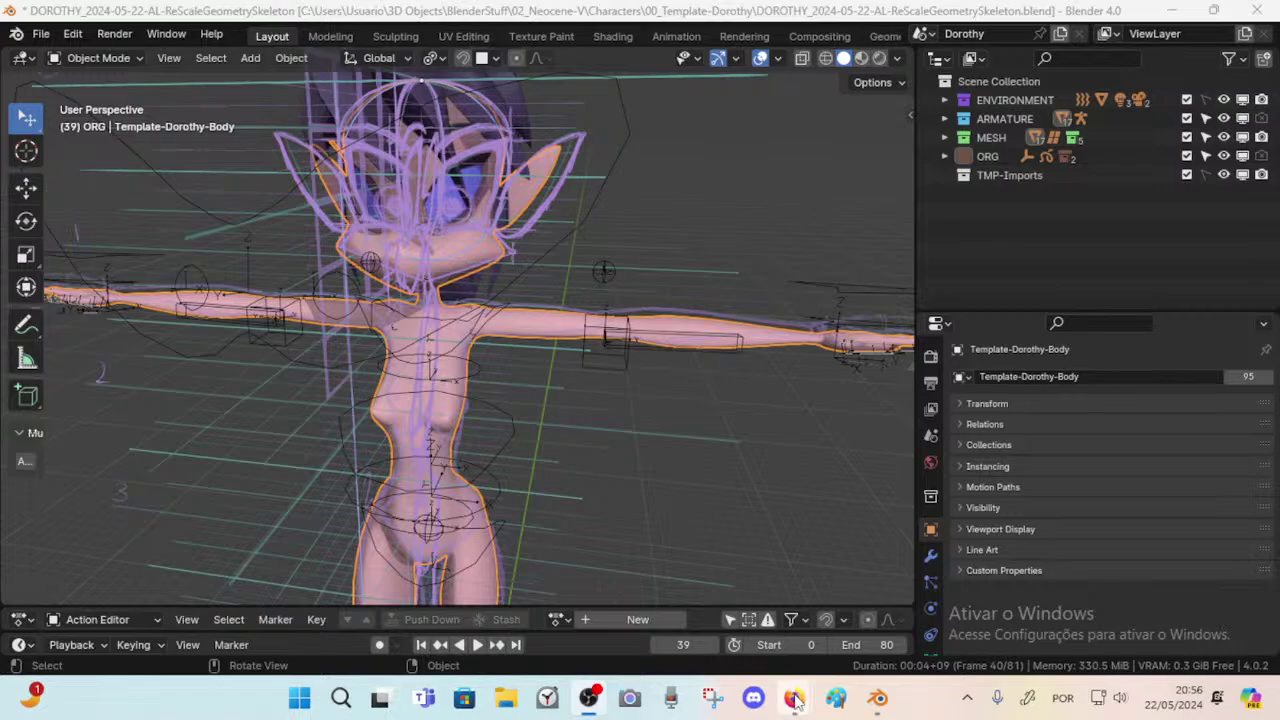
Switch to Firefox and bring up the YouTube Studio live stream page.
{"action": "mouse_move", "coordinate": [794, 698]}
{"action": "left_click", "coordinate": [771, 600]}
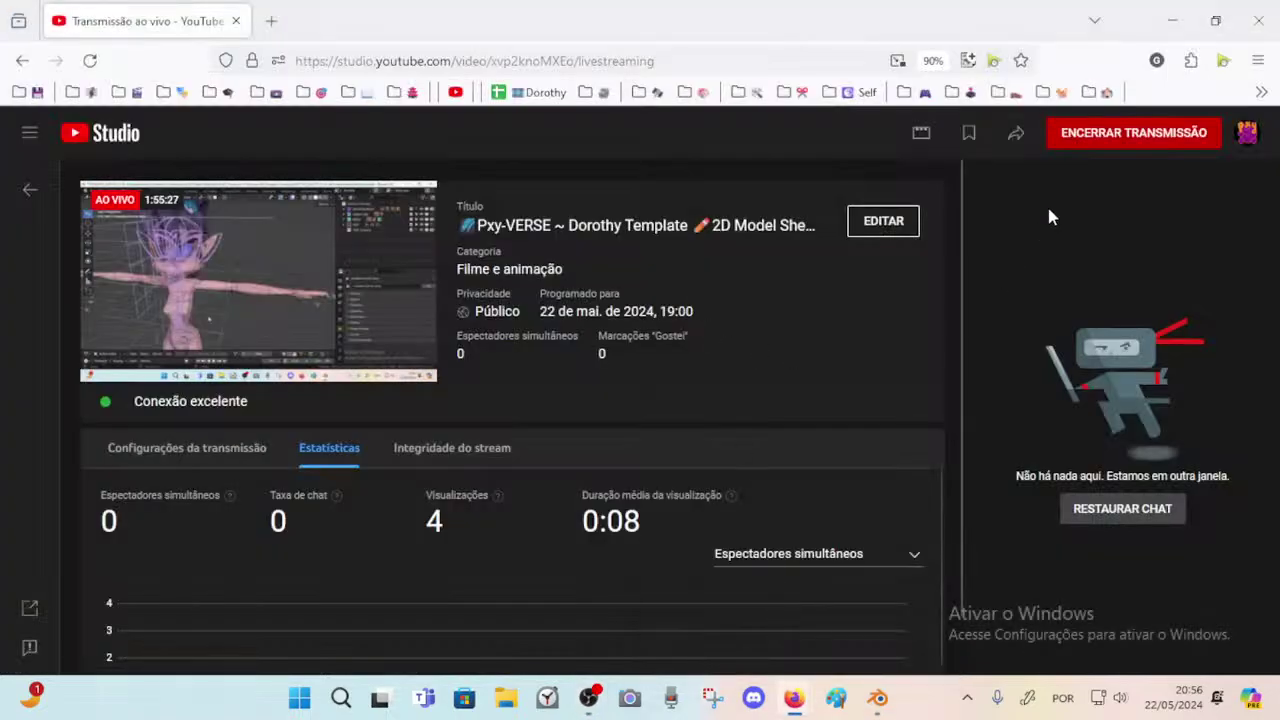